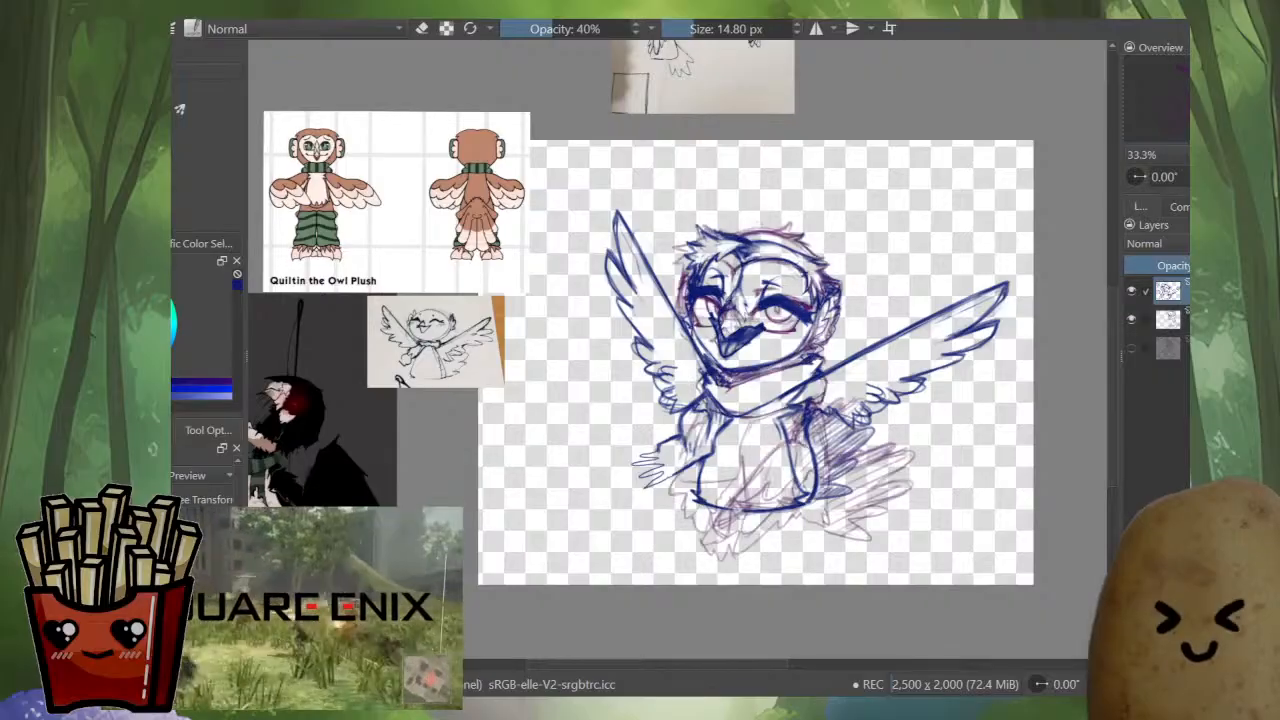
- Hide the rough sketch layer directly beneath the active line sketch and check the drawing's balance in mirrored view
click(1132, 319)
click(1132, 319)
click(1132, 319)
click(1132, 319)
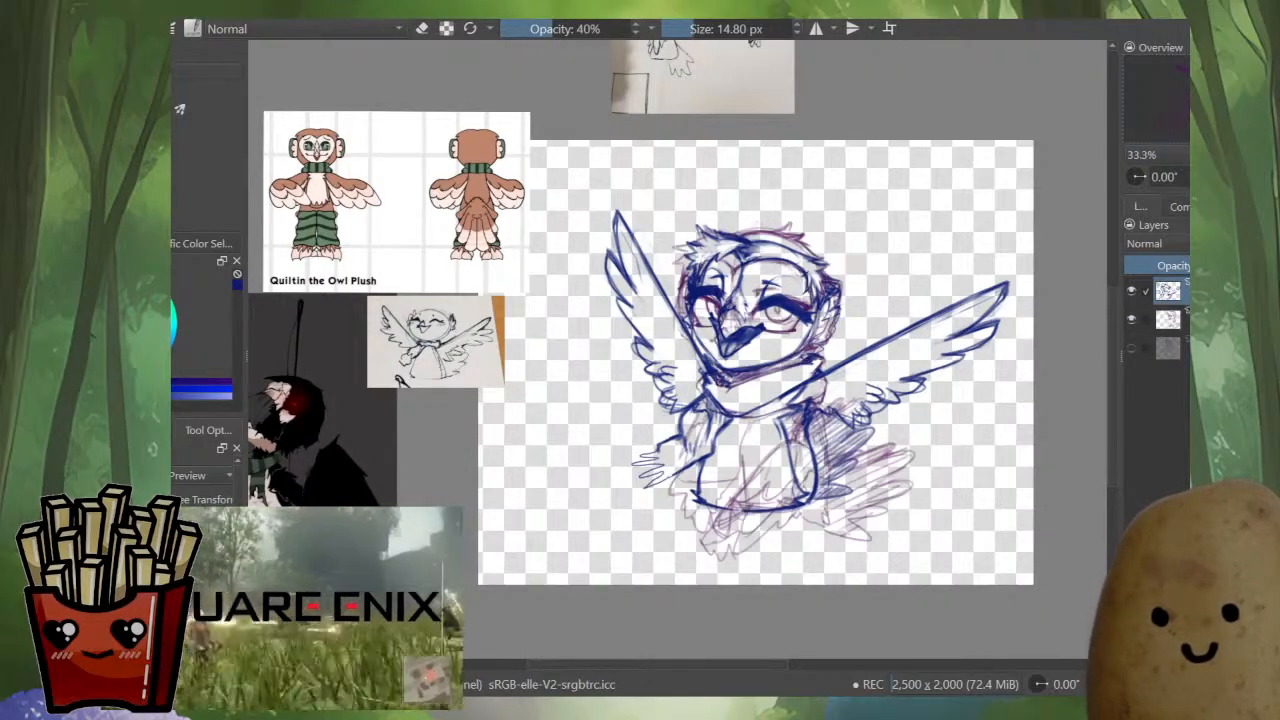
click(1132, 319)
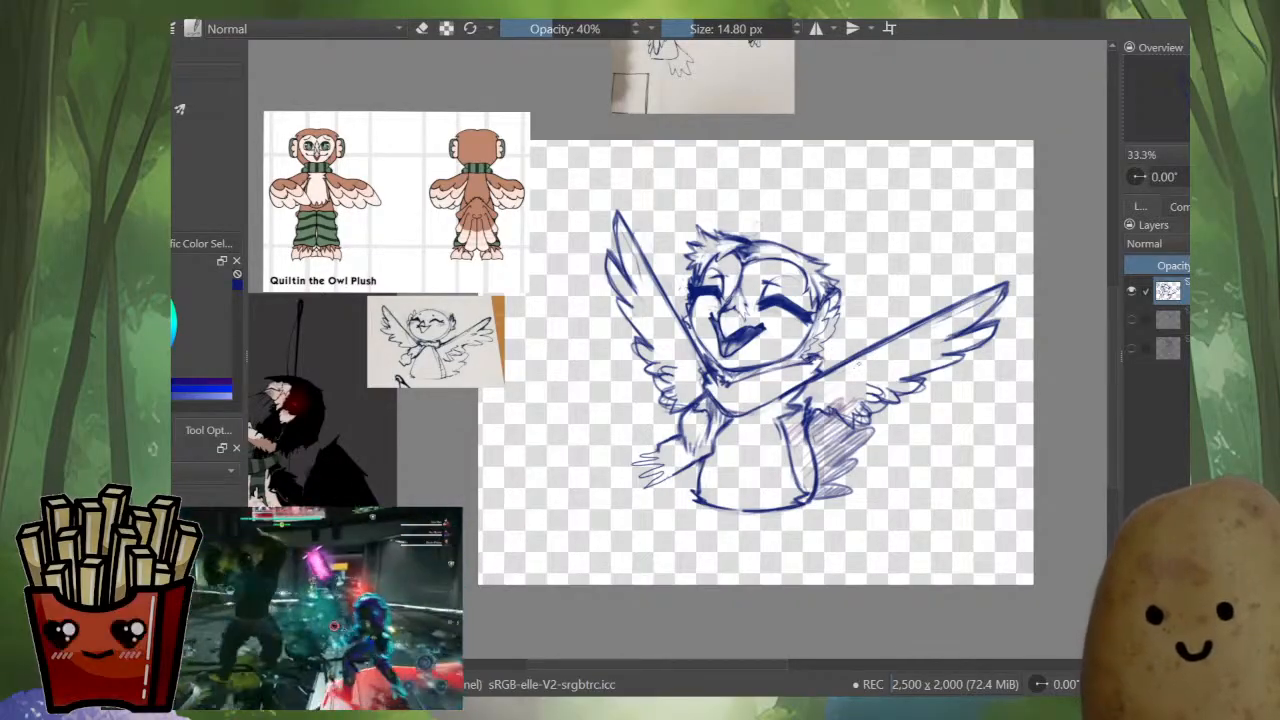
scroll(756, 362, up, 1)
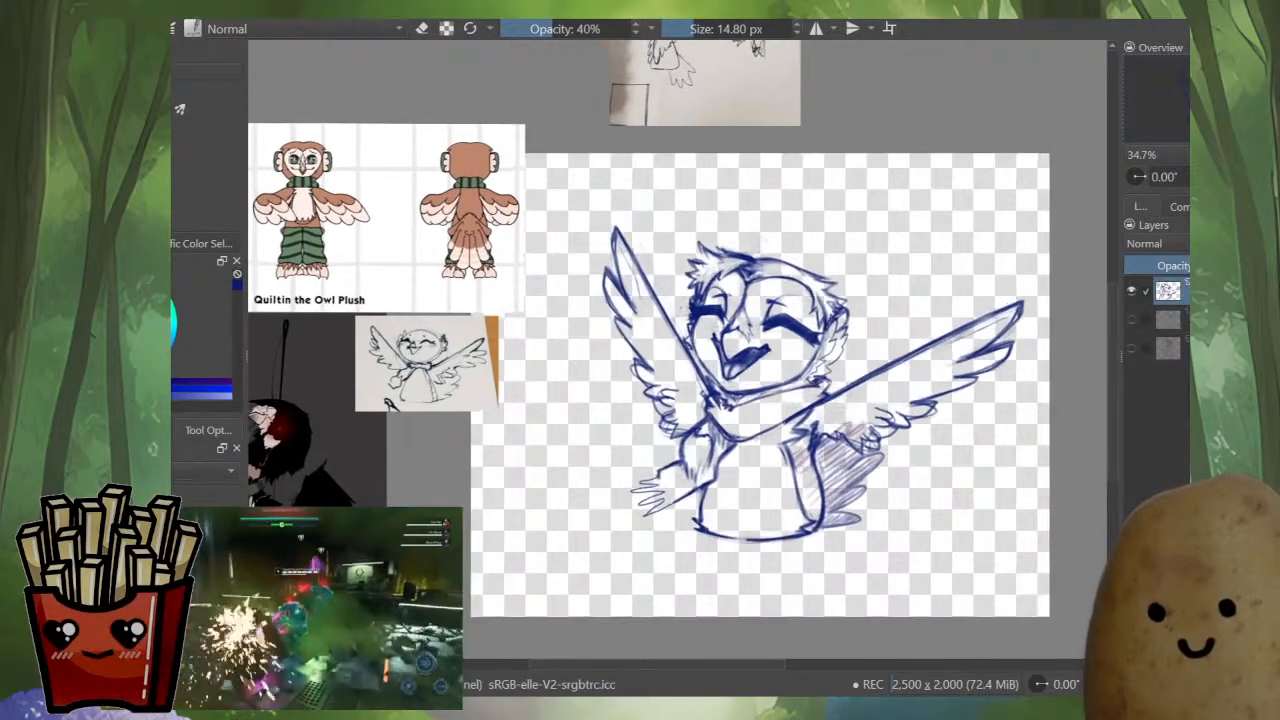
key(m)
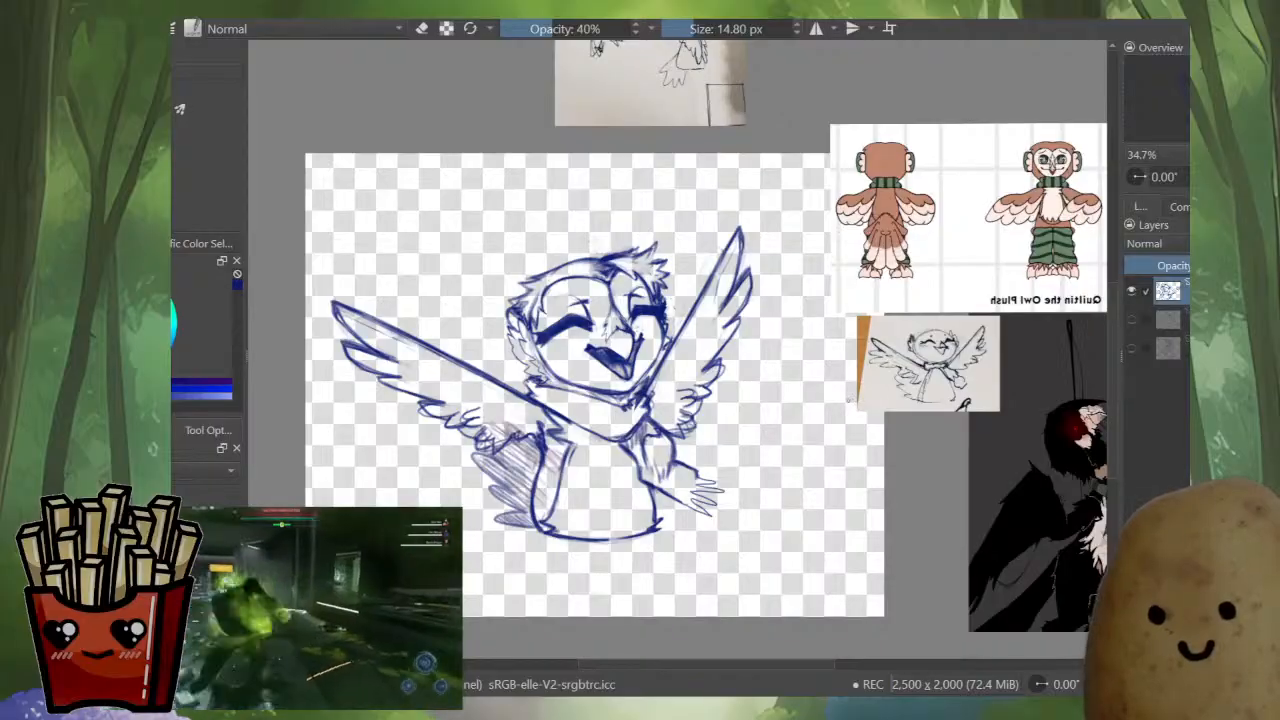
key(m)
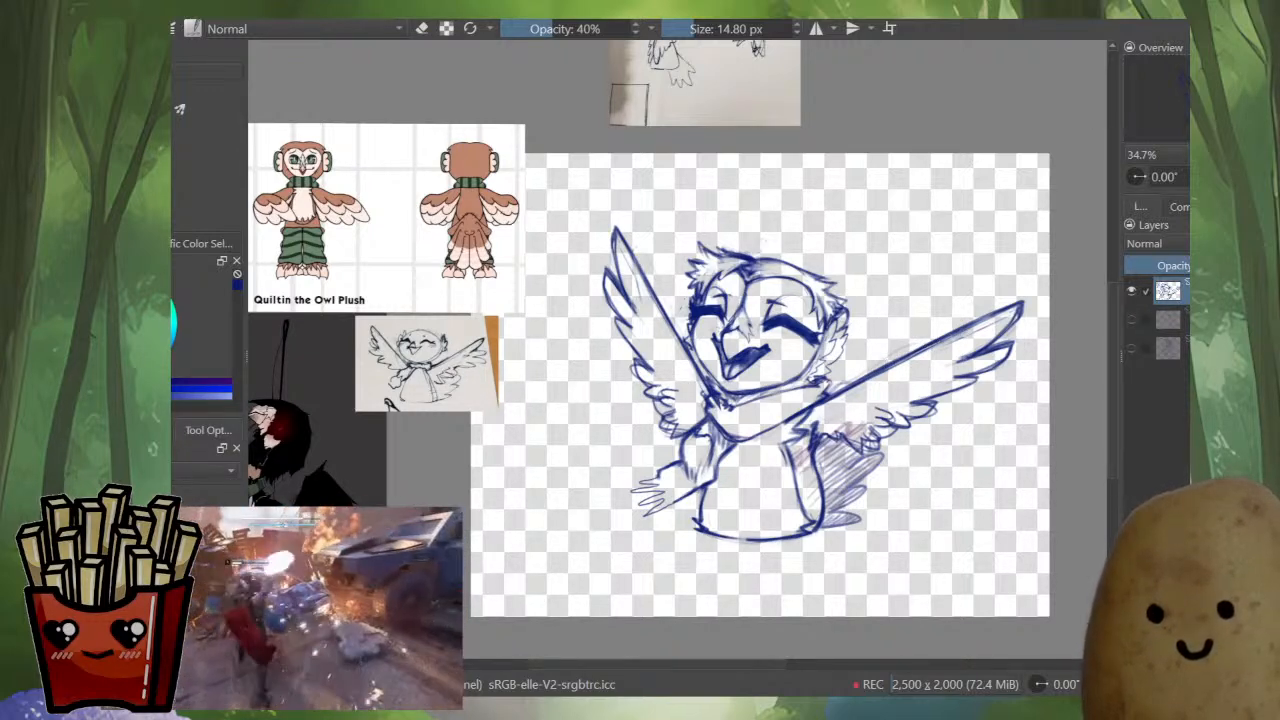
- Sketch inner feather lines along the owl's outstretched wing above the tail, using the brush at 100% opacity
mouse_move(938, 343)
mouse_down()
mouse_move(958, 339)
mouse_move(918, 362)
mouse_up()
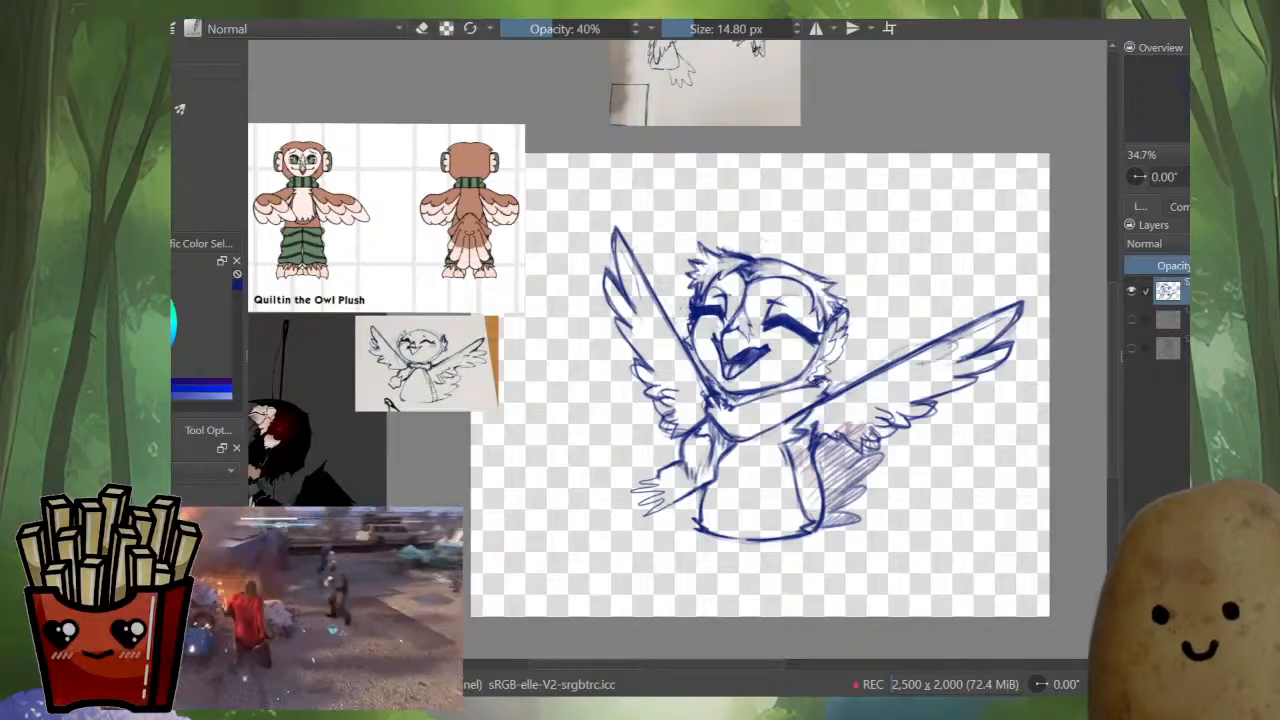
key(o)
key(o)
key(o)
key(o)
key(o)
key(o)
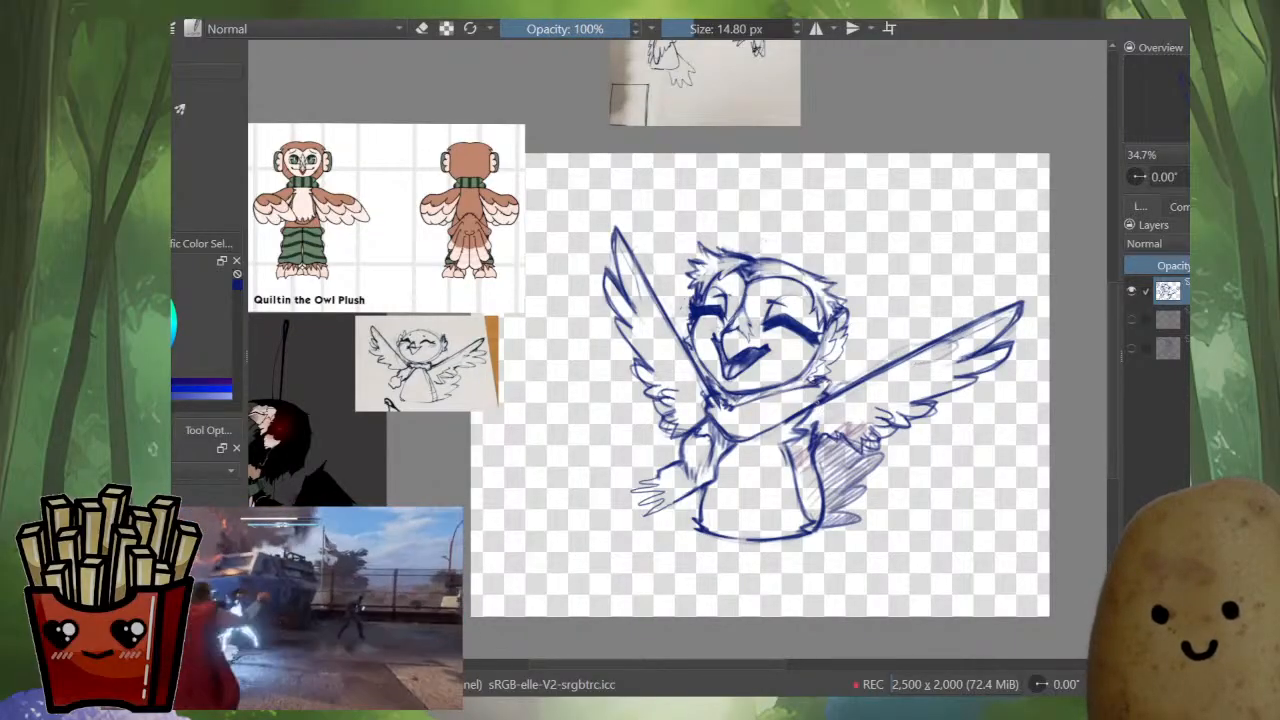
mouse_move(834, 394)
mouse_down()
mouse_move(962, 336)
mouse_move(842, 414)
mouse_up()
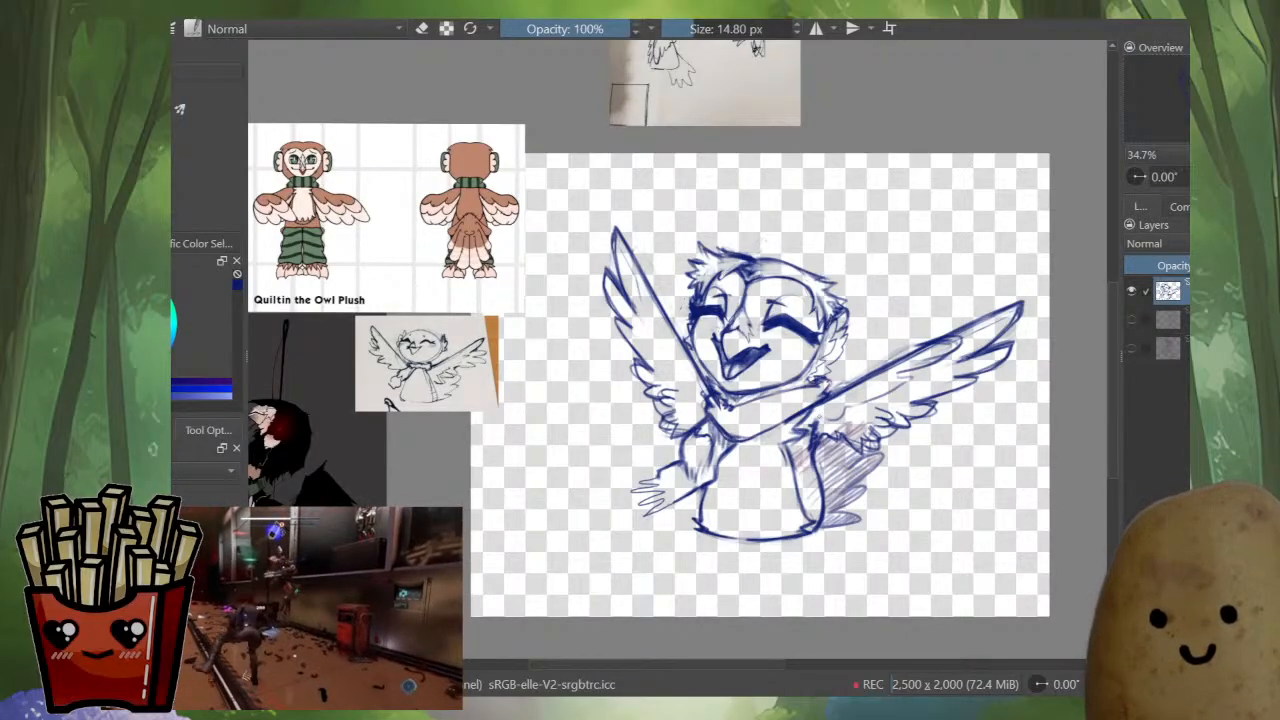
key(m)
key(m)
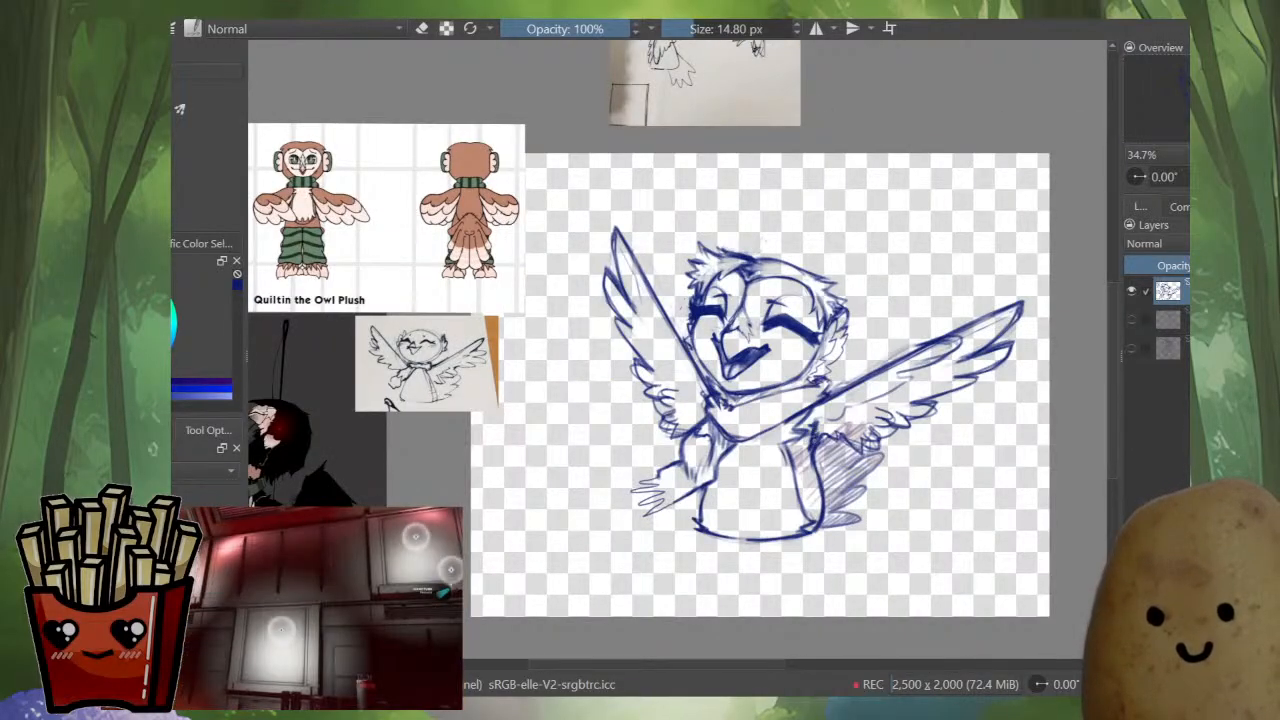
- Set the opacity to 40% and outline the owl's steeply raised wing with a freehand selection
key(m)
key(o)
key(o)
key(o)
key(o)
key(o)
key(o)
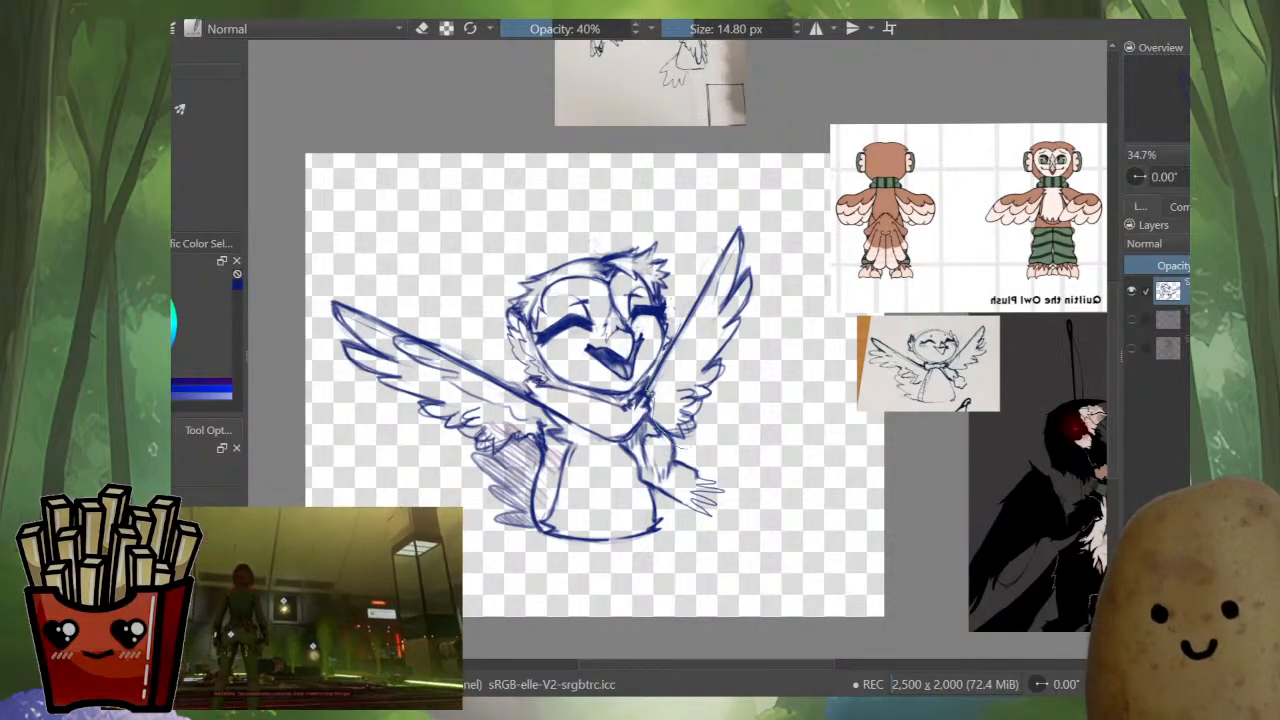
key(m)
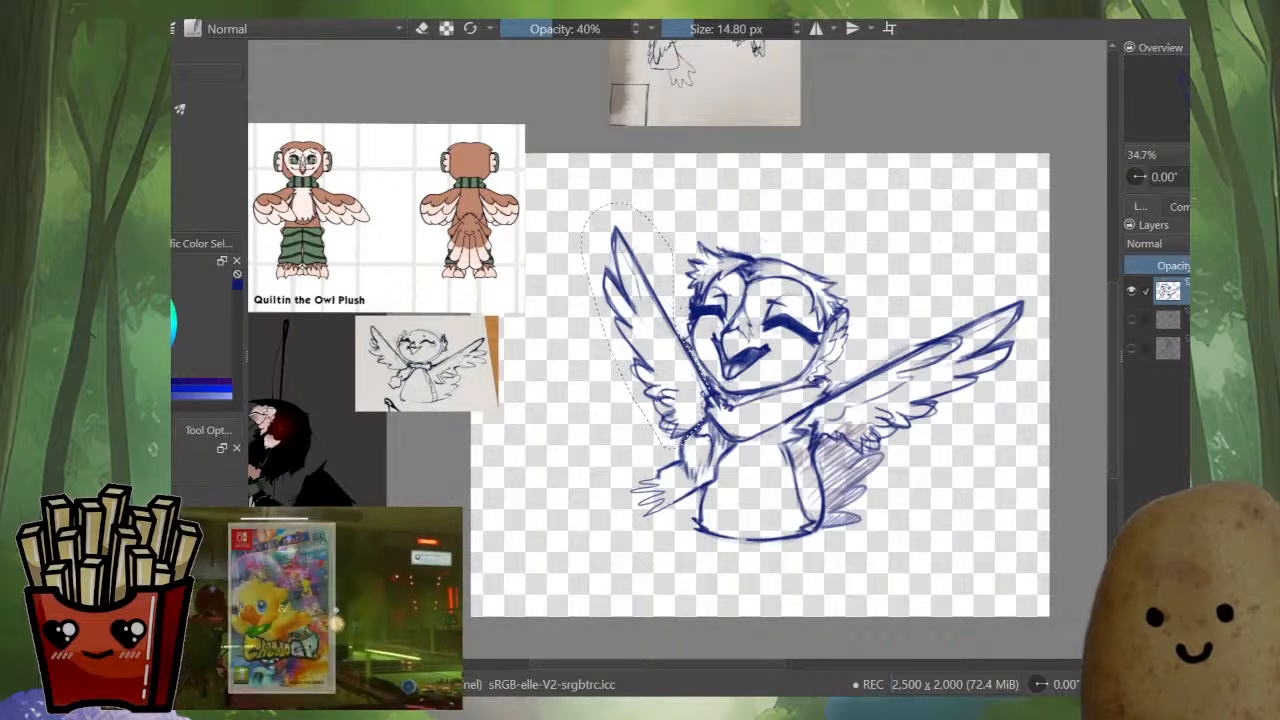
- Transform the selected raised wing by pulling its outer corners slightly outward to lengthen it, apply the change and clear the selection
key(plus)
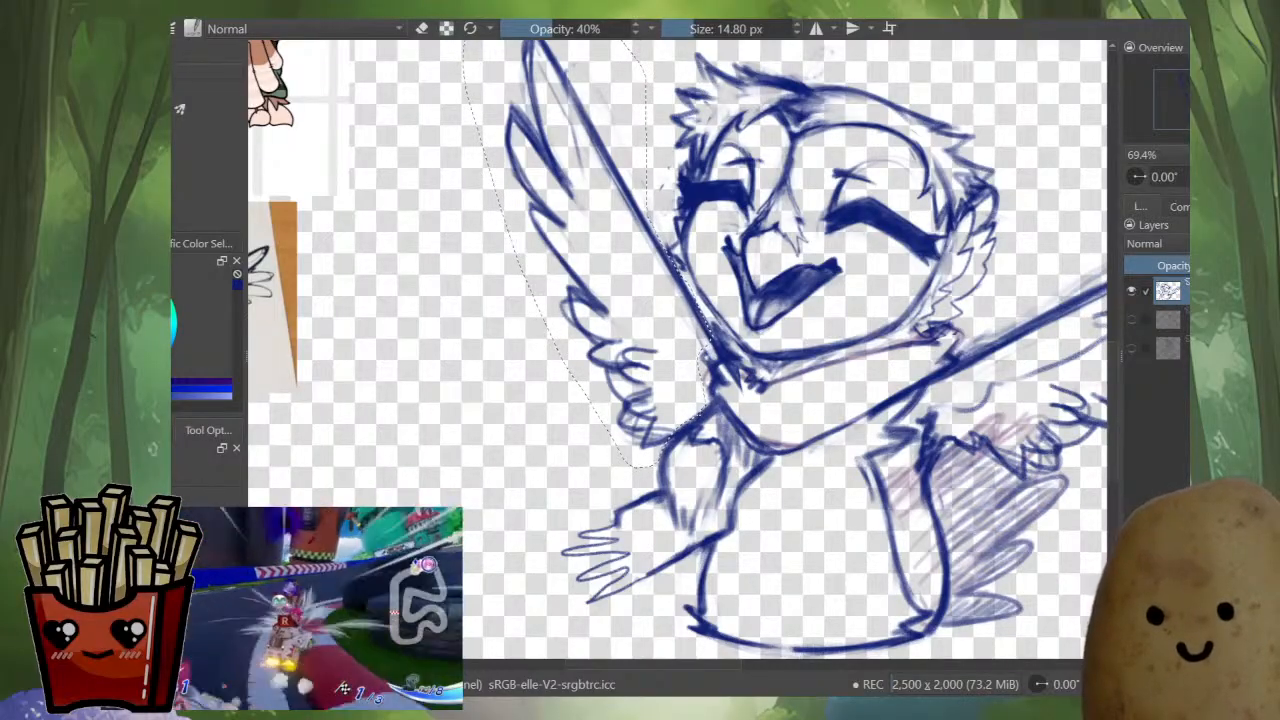
scroll(745, 290, down, 3)
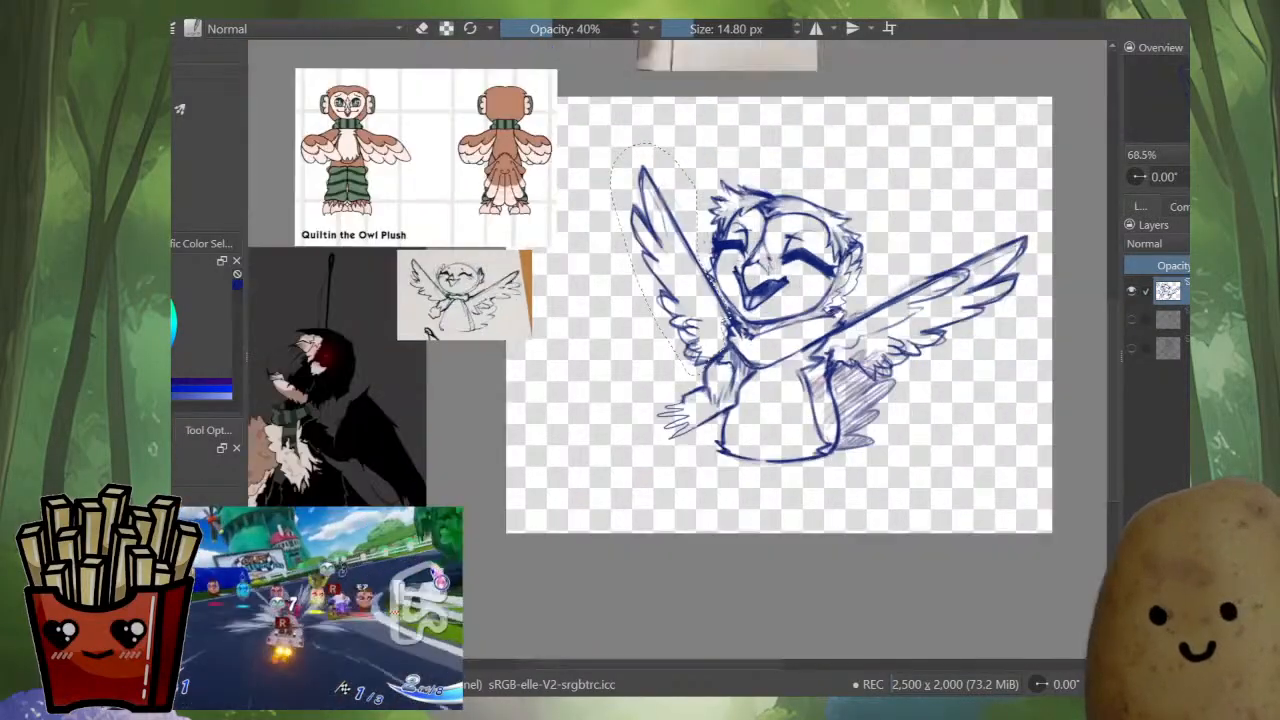
drag(745, 290, 663, 372)
key(m)
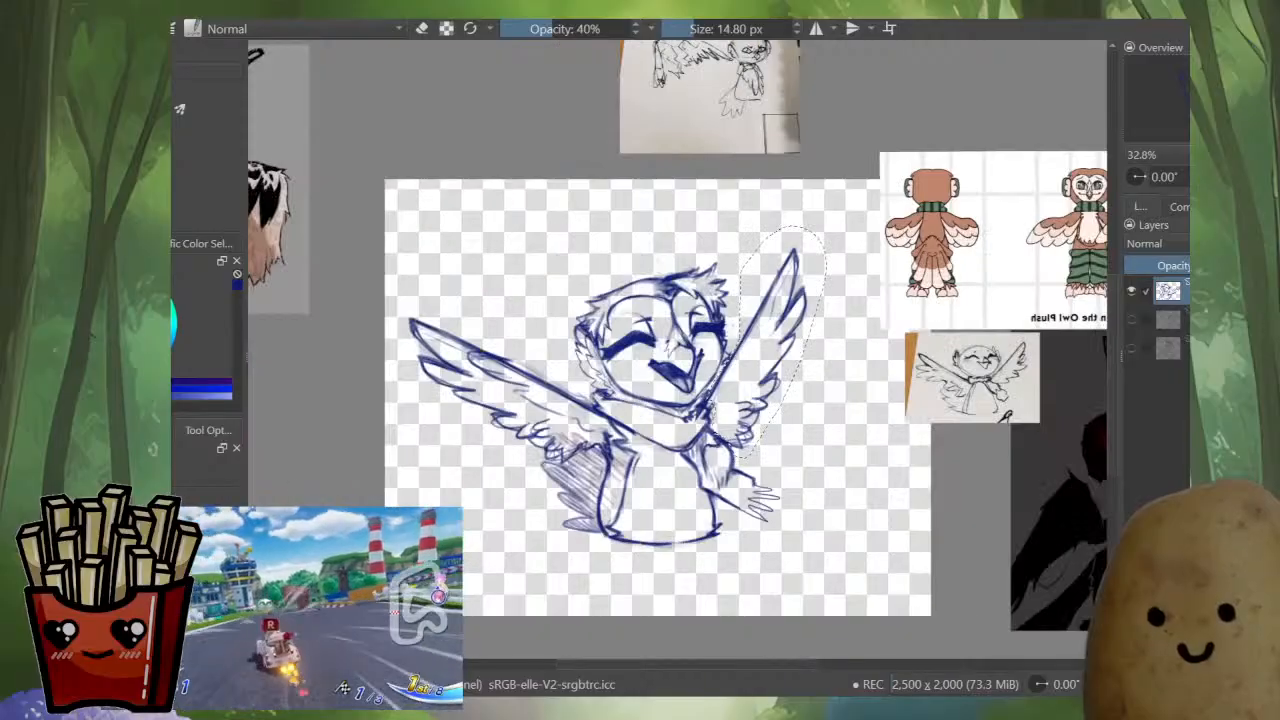
key(ctrl+t)
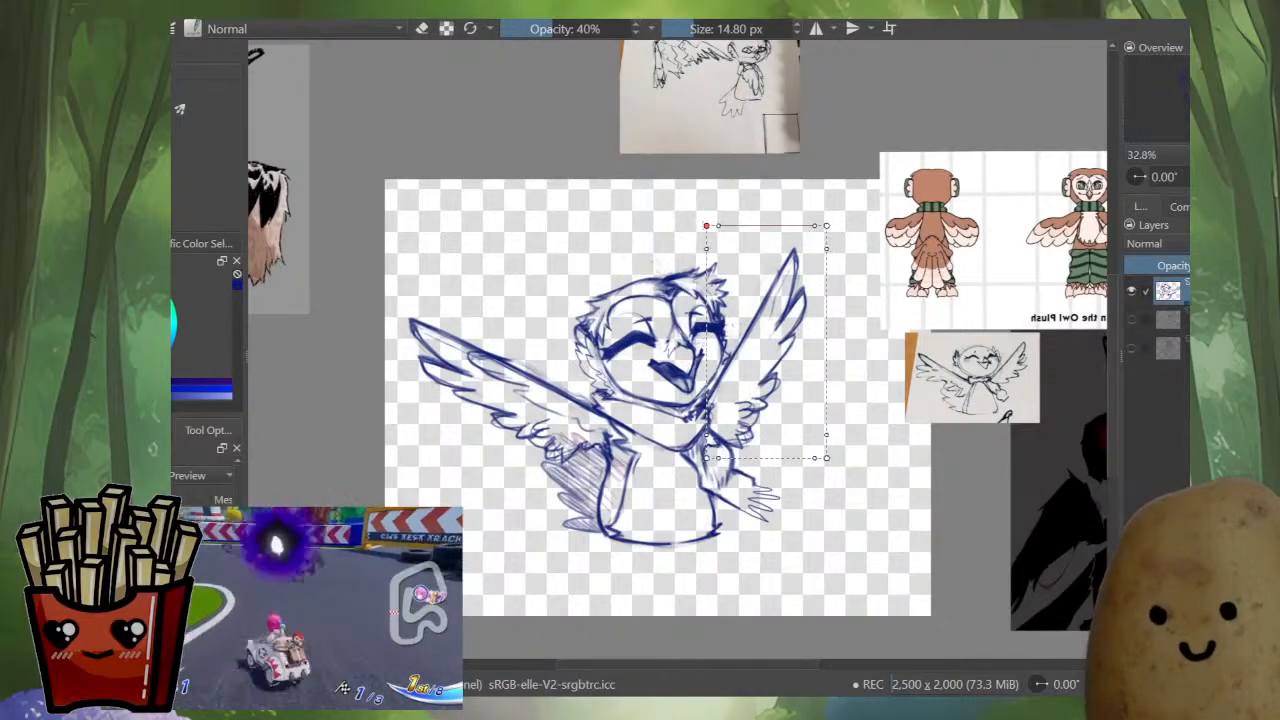
drag(706, 226, 708, 216)
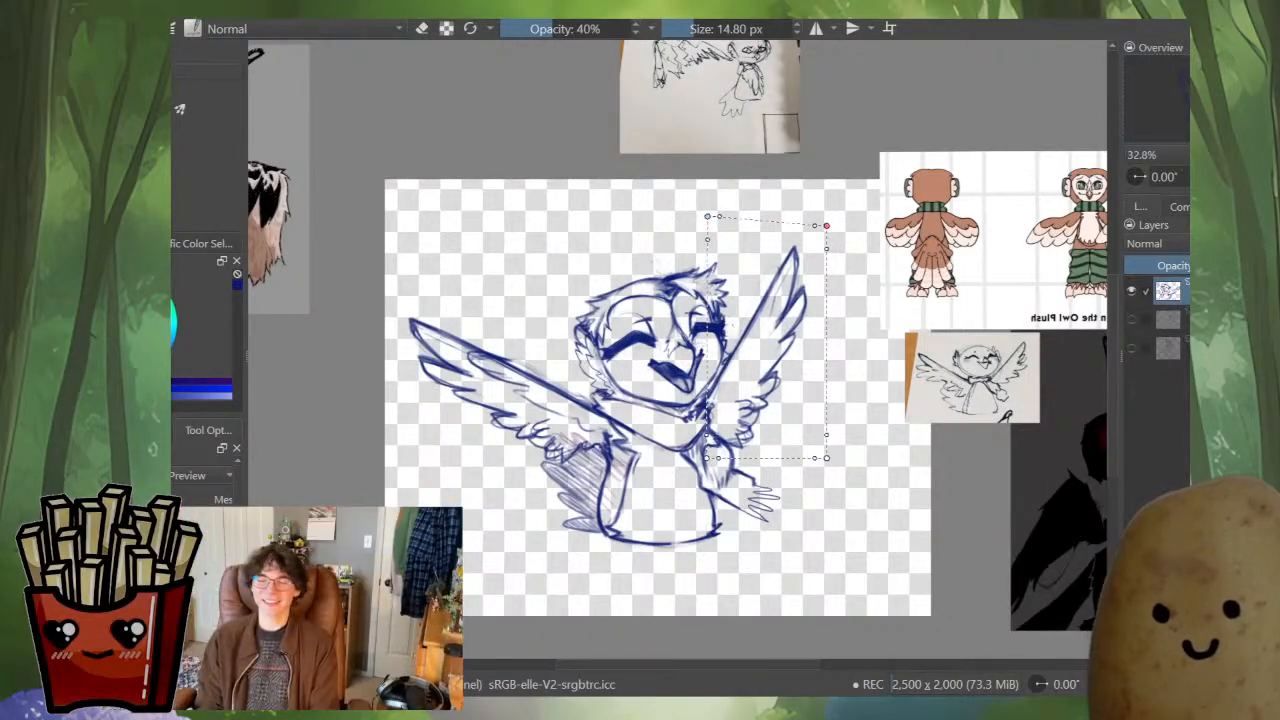
drag(826, 226, 839, 210)
key(m)
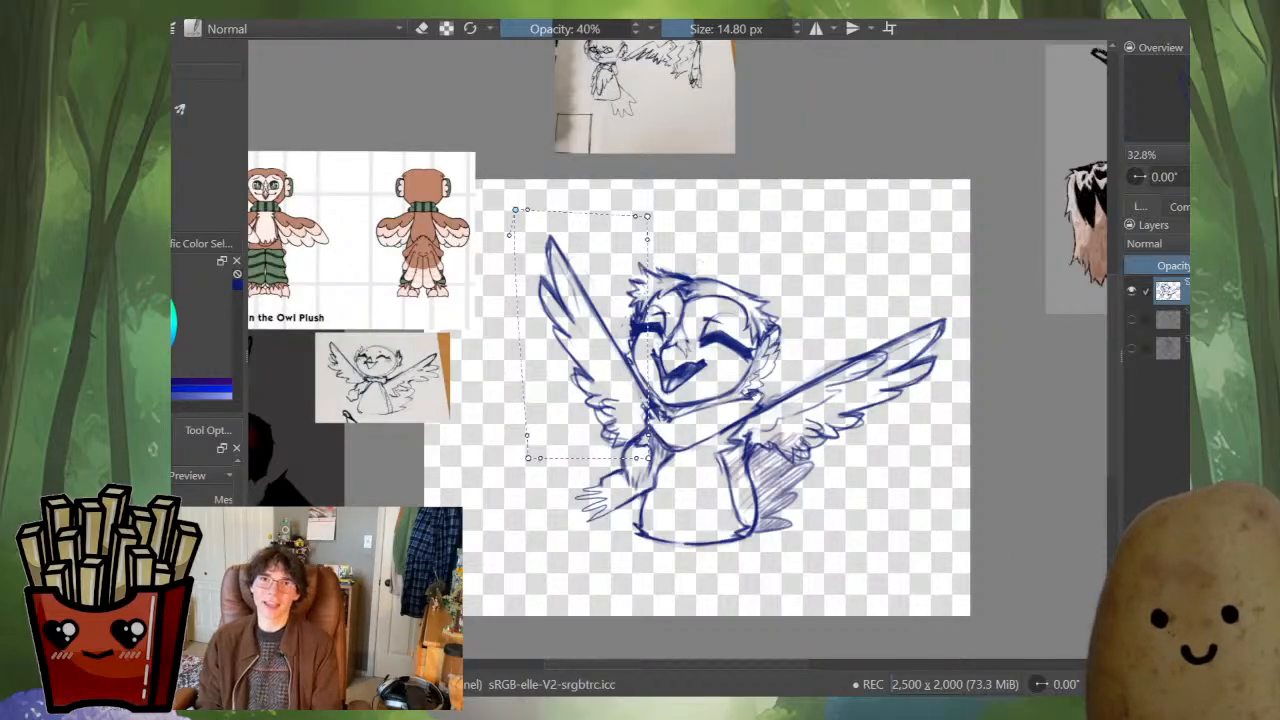
drag(527, 458, 524, 462)
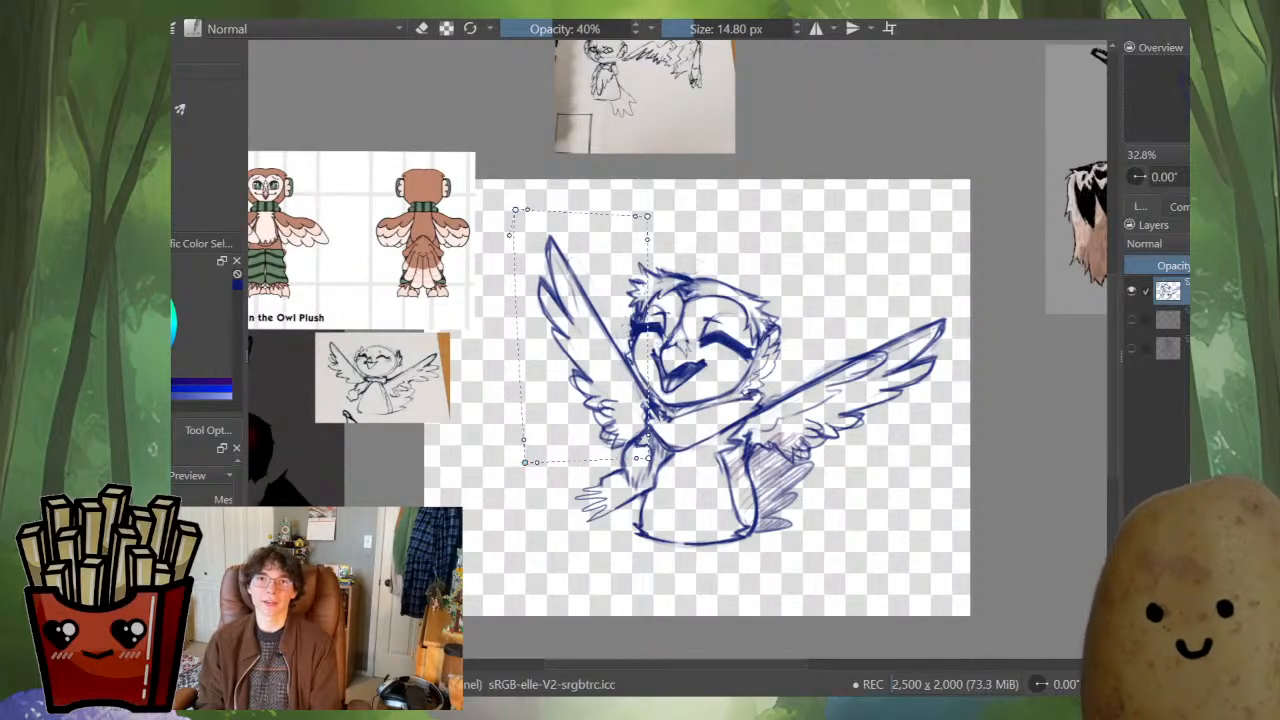
key(m)
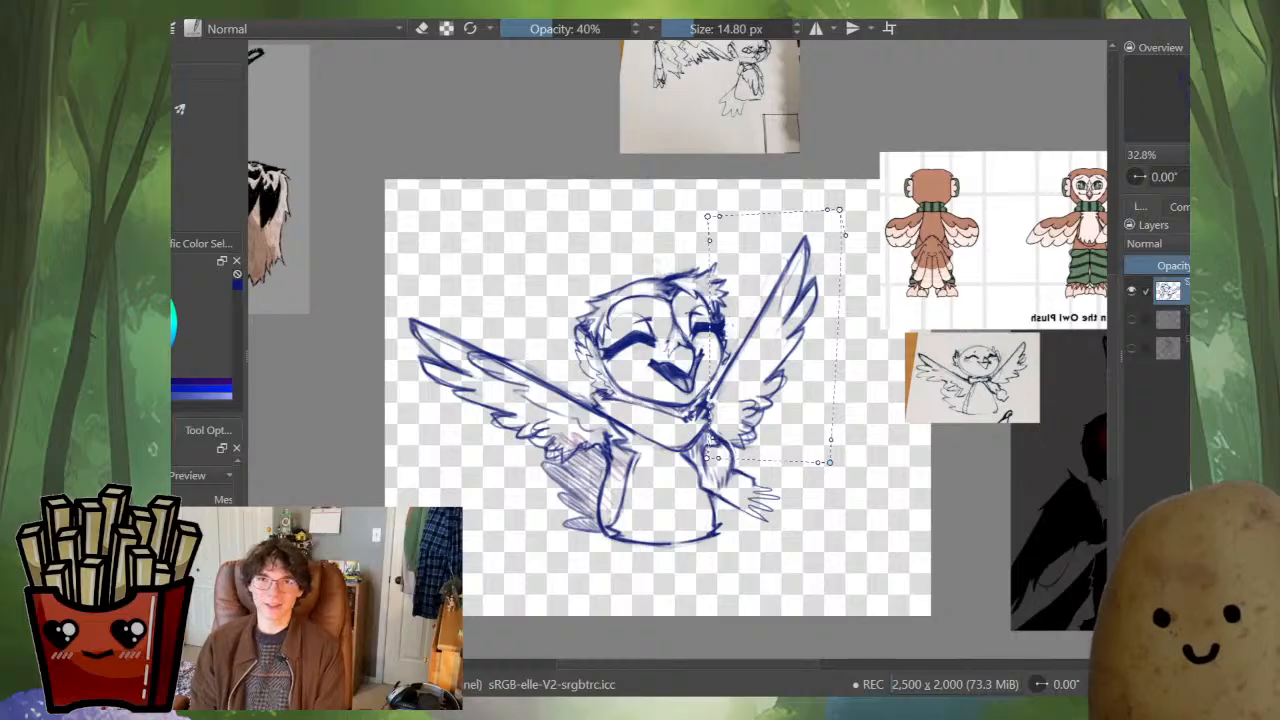
drag(840, 210, 839, 208)
key(m)
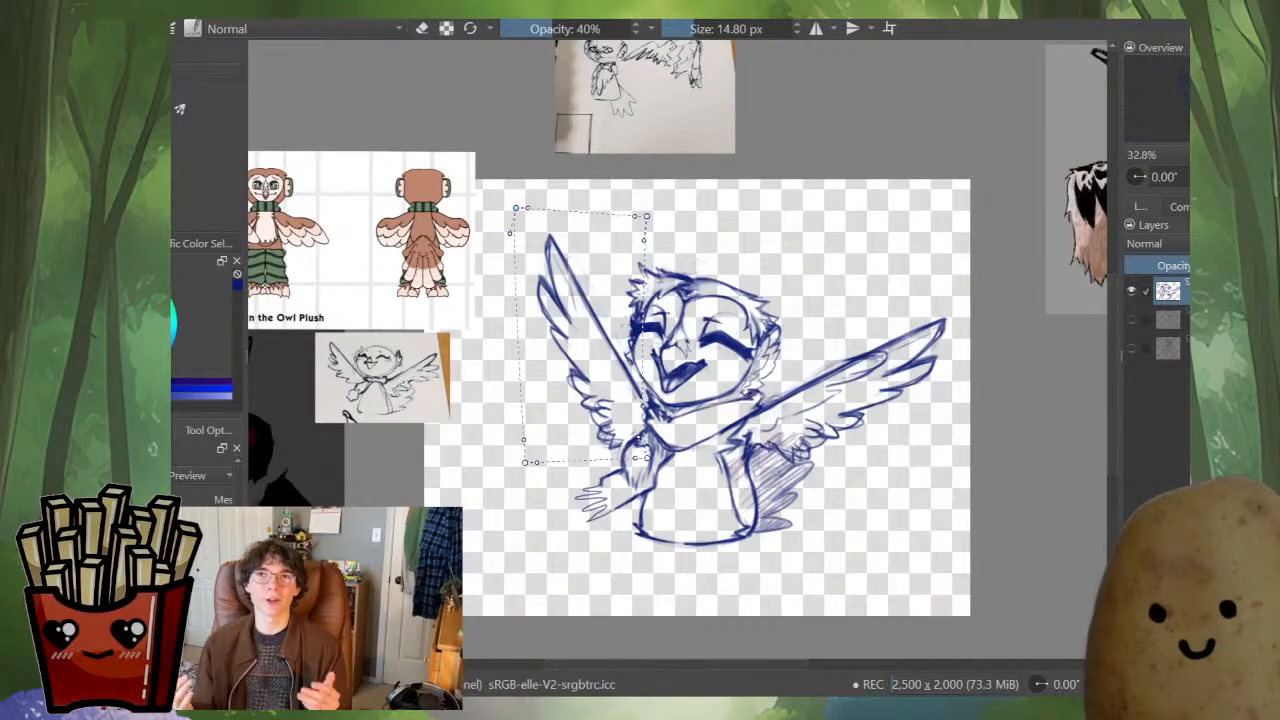
key(Return)
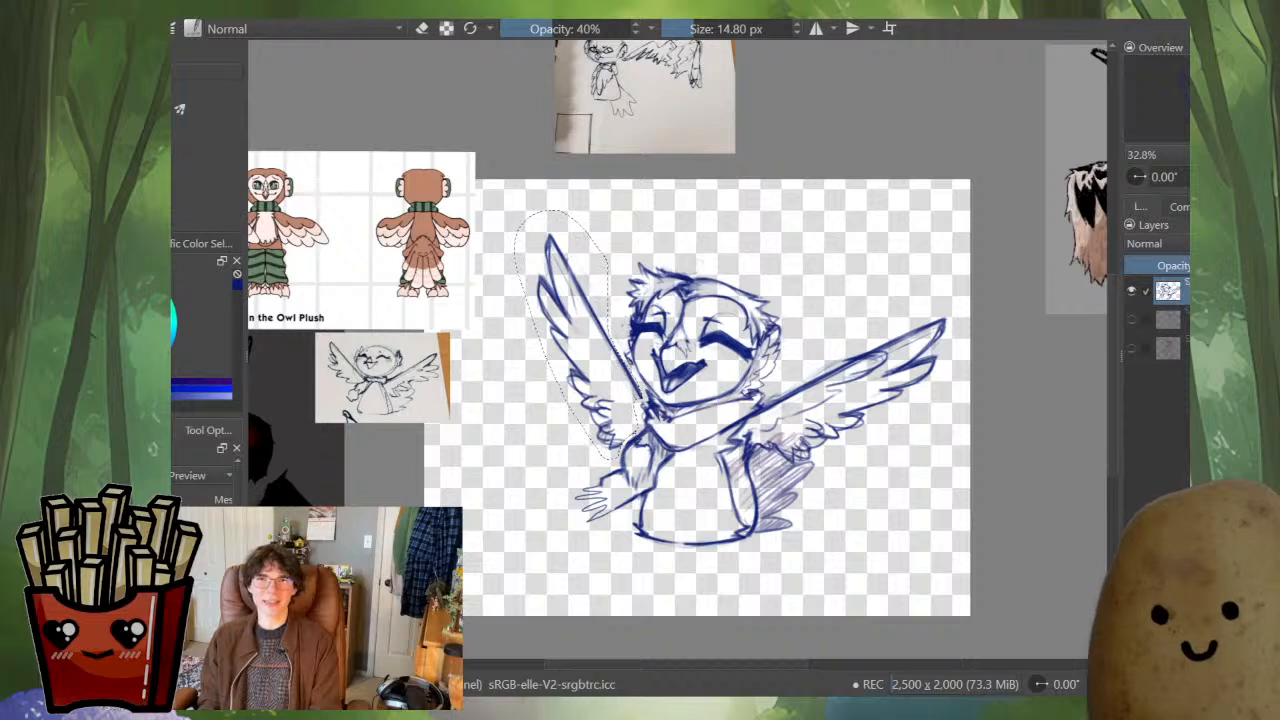
key(b)
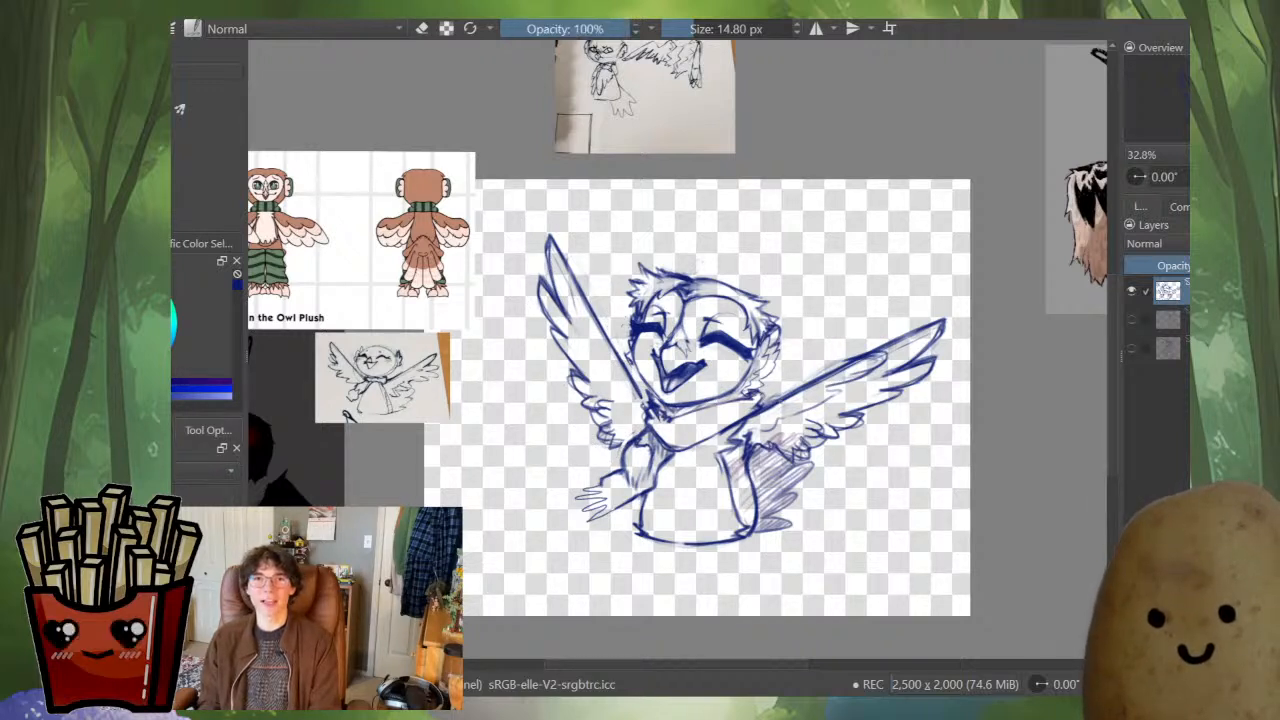
- Select the outstretched wing above the tail freehand and transform it so its tip reaches higher and slightly farther out
key(ctrl+t)
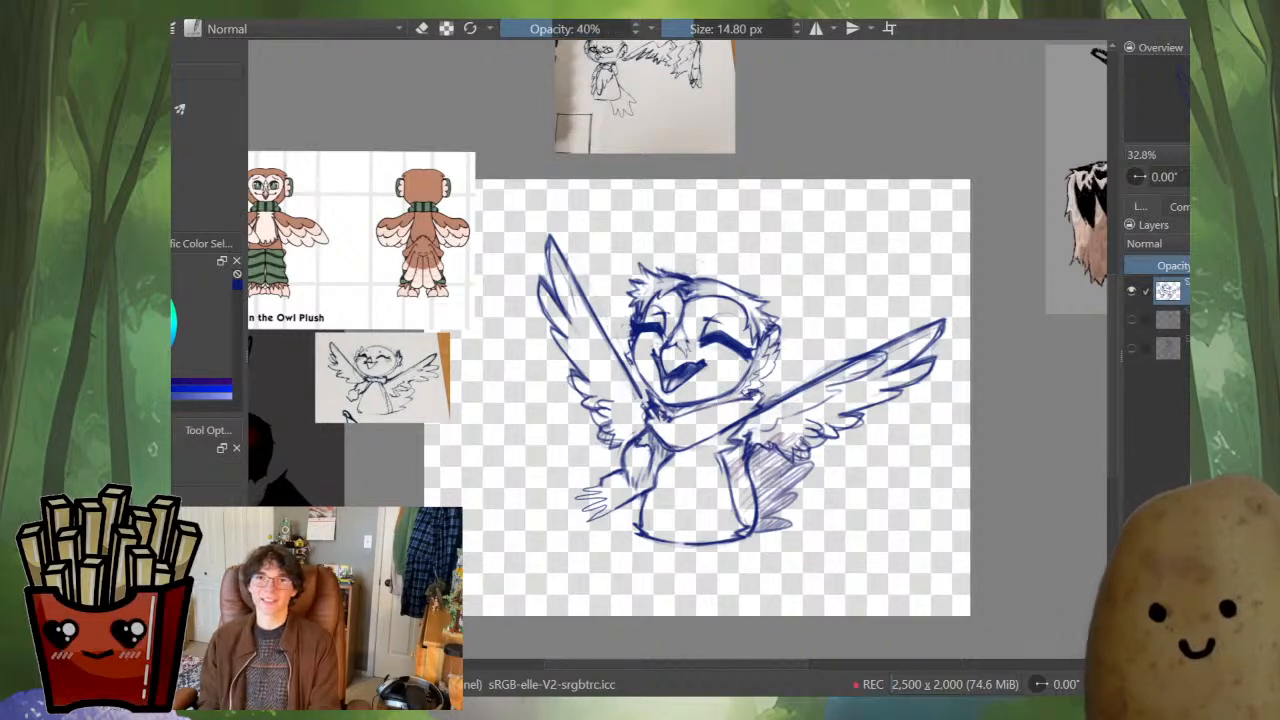
mouse_move(750, 418)
mouse_down()
mouse_move(940, 314)
mouse_move(936, 372)
mouse_move(843, 441)
mouse_up()
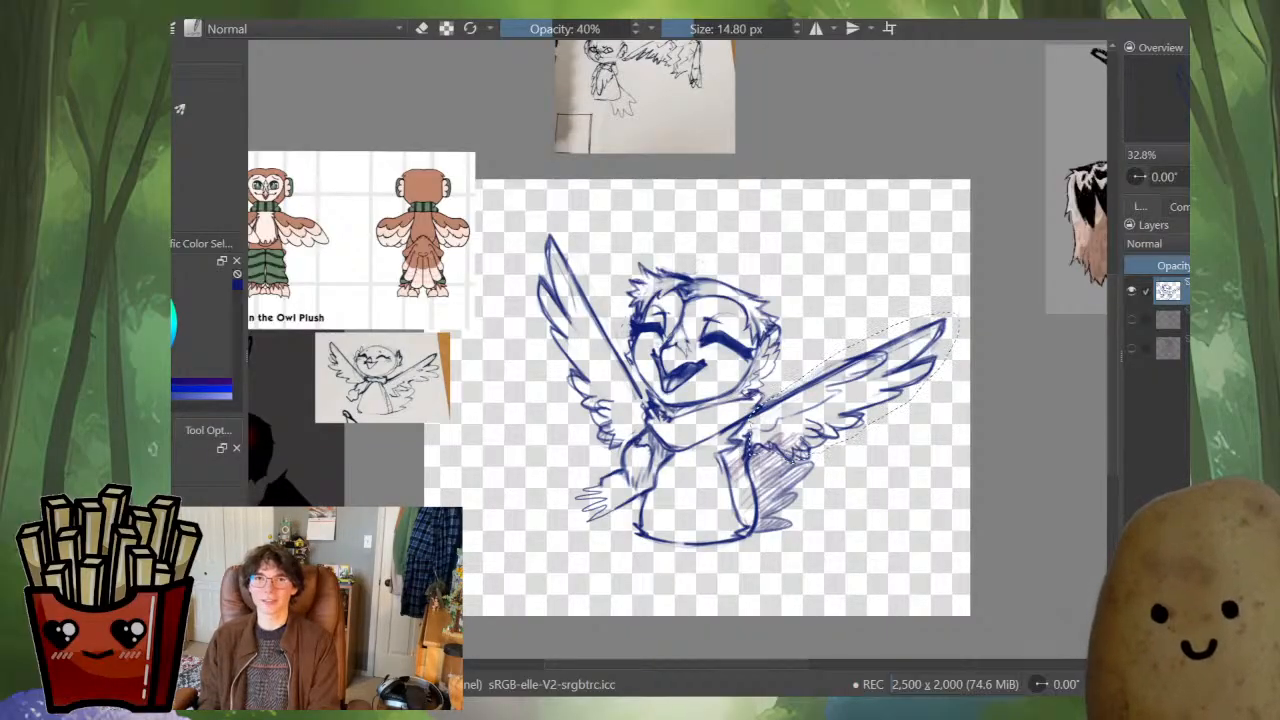
key(ctrl+t)
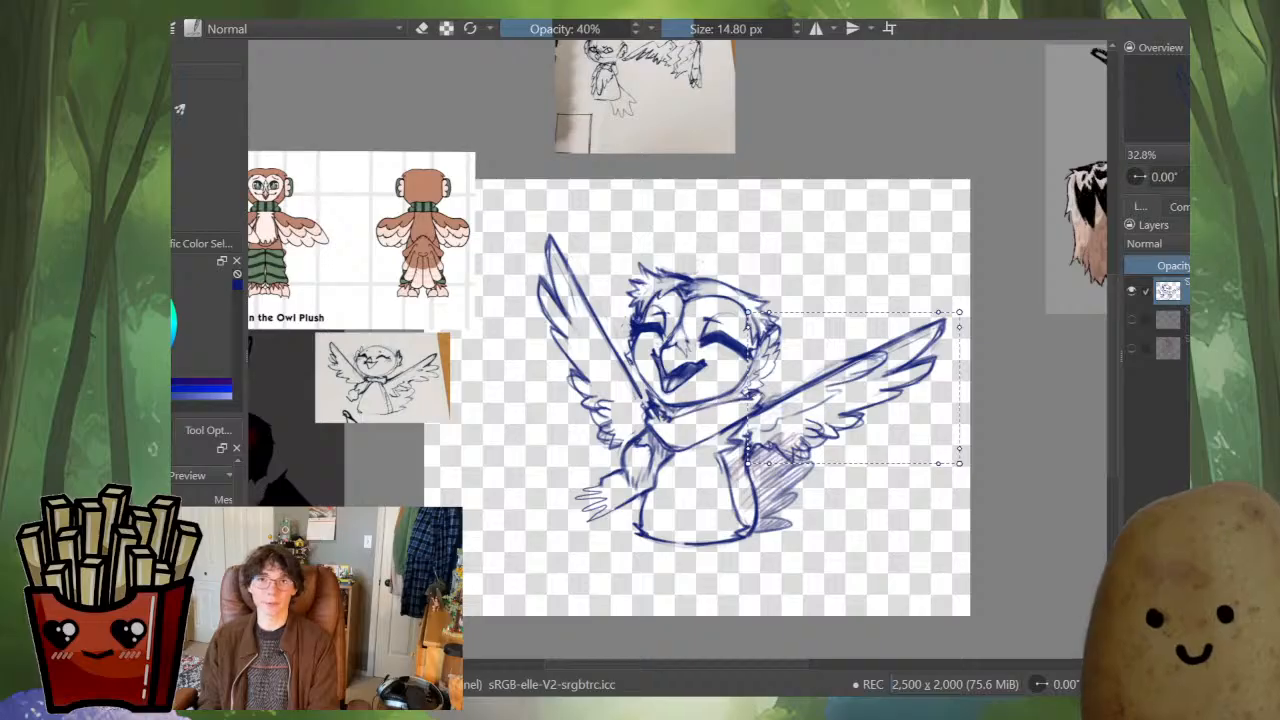
drag(959, 312, 970, 290)
drag(959, 463, 960, 468)
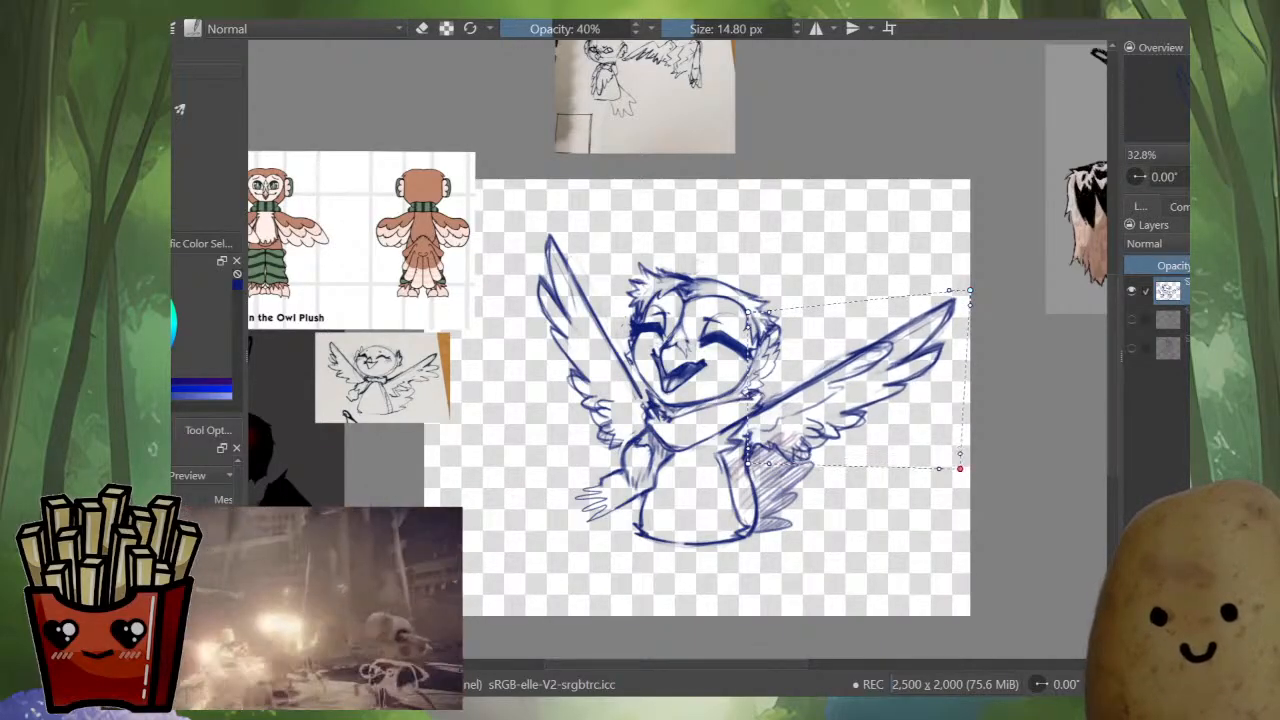
key(m)
key(m)
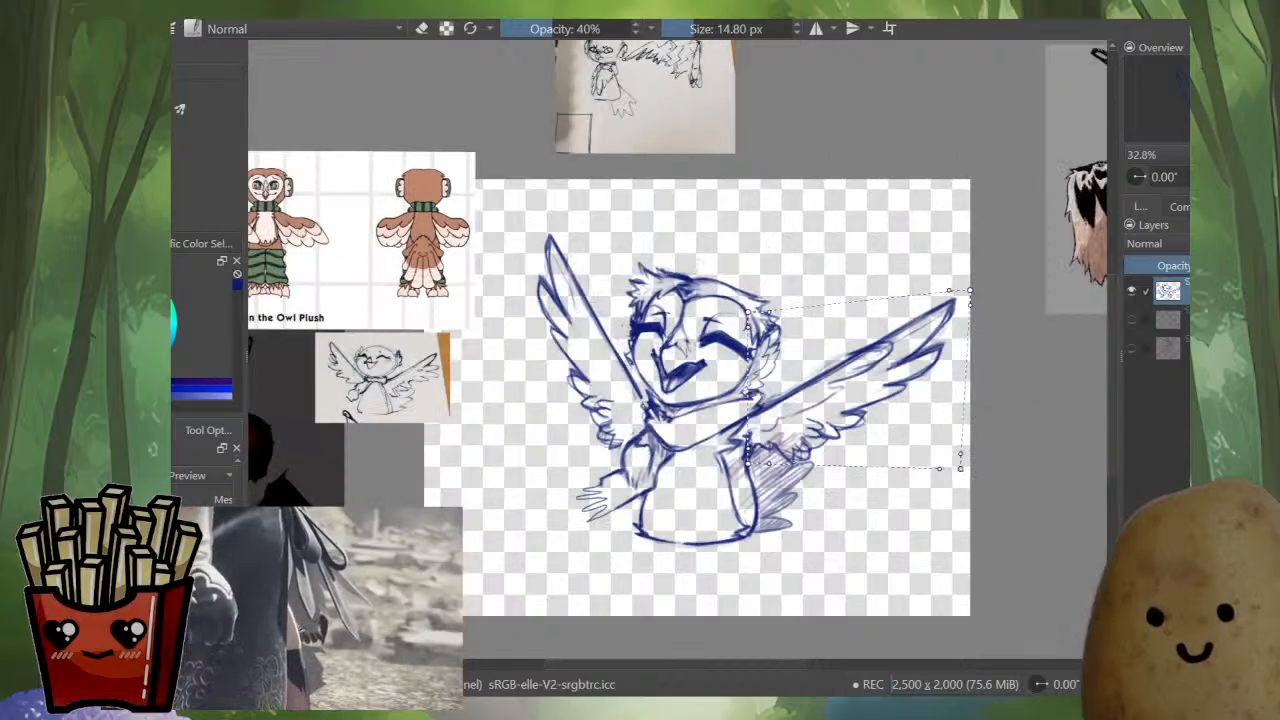
key(Return)
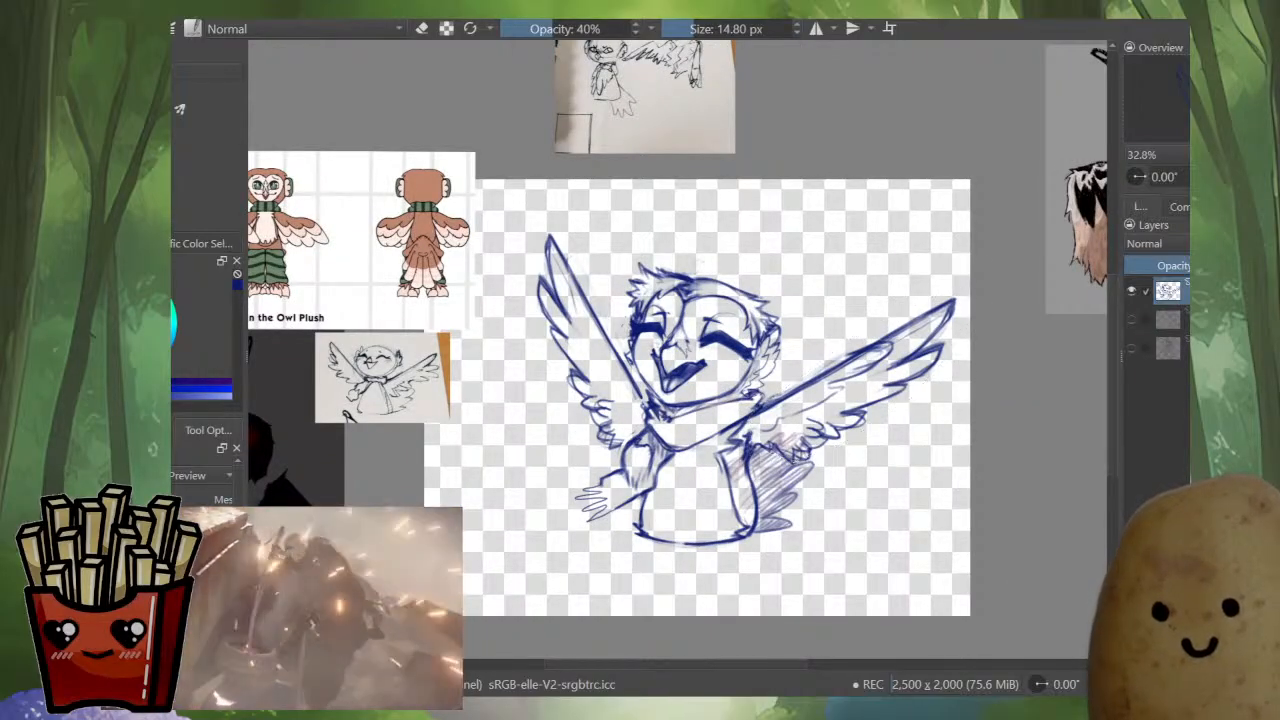
- Brush darker inner feather lines onto the outstretched wing at 100% opacity, from the shoulder toward the tip
key(b)
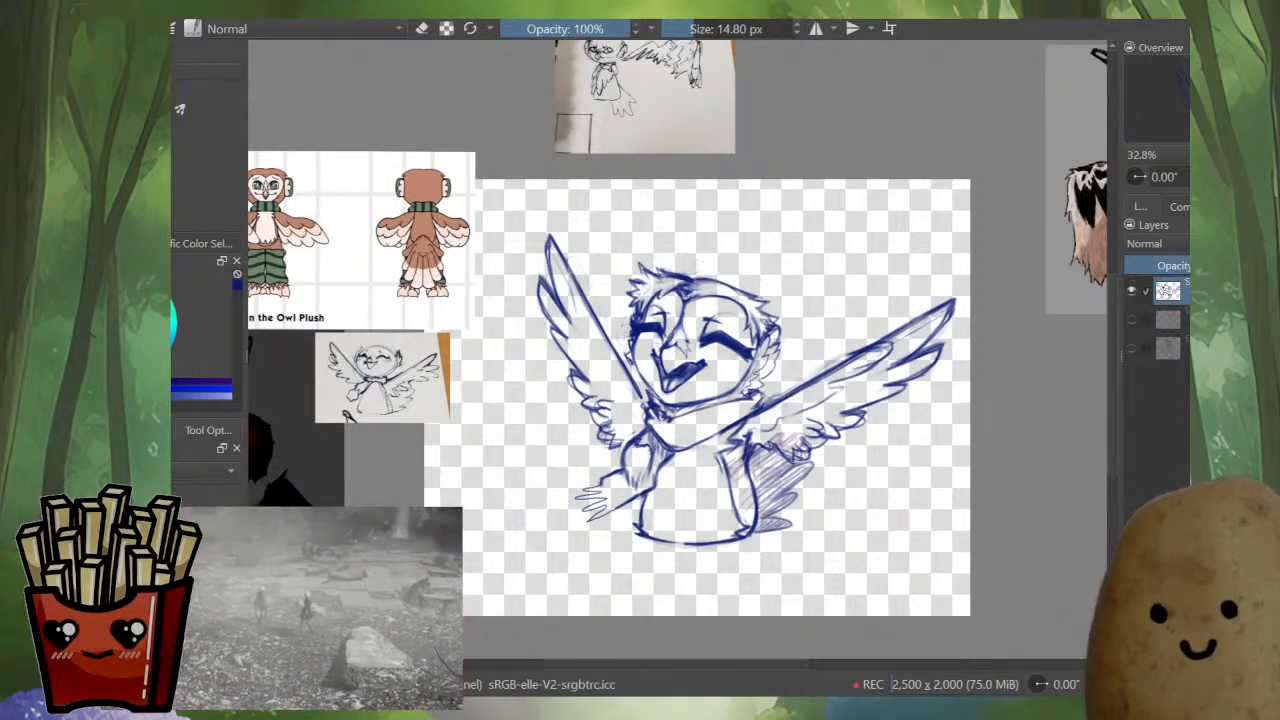
mouse_move(766, 403)
mouse_down()
mouse_move(886, 338)
mouse_move(886, 354)
mouse_up()
mouse_move(822, 385)
mouse_down()
mouse_move(843, 381)
mouse_move(762, 428)
mouse_up()
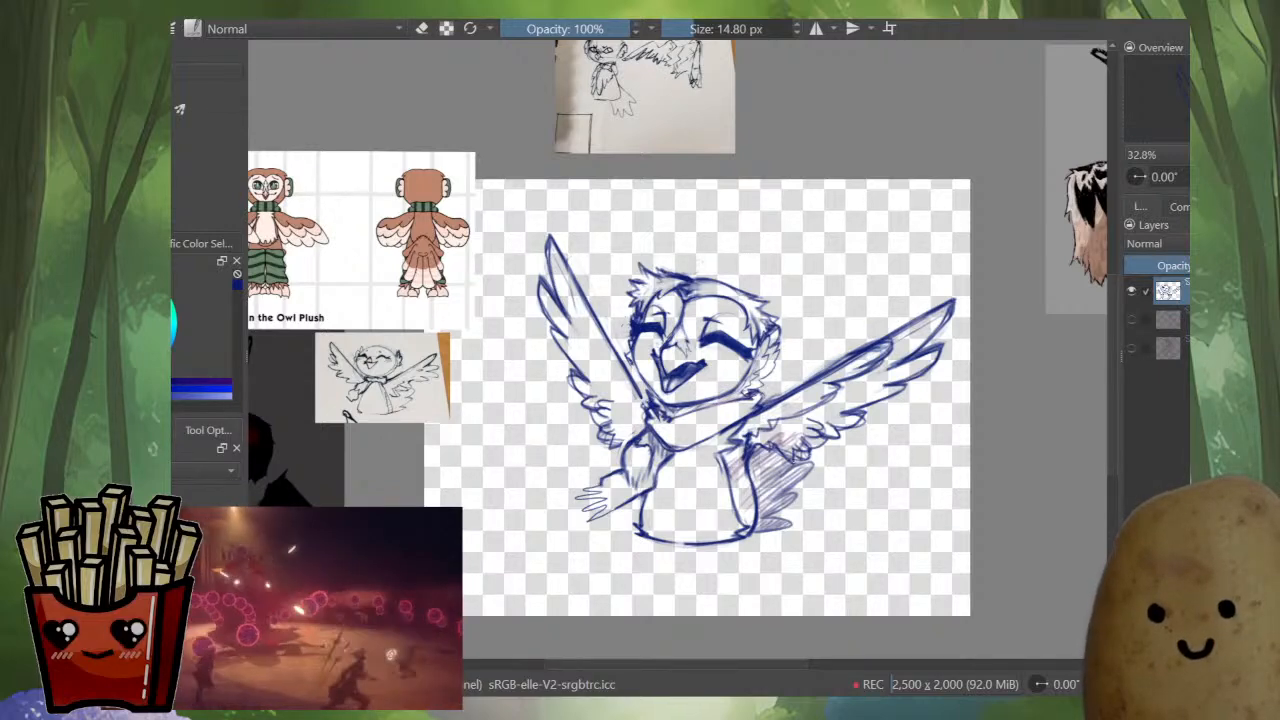
- Mirror the view, strengthen the raised wing's inner edge beside the face and sketch inner feather contours down the wing
key(m)
key(e)
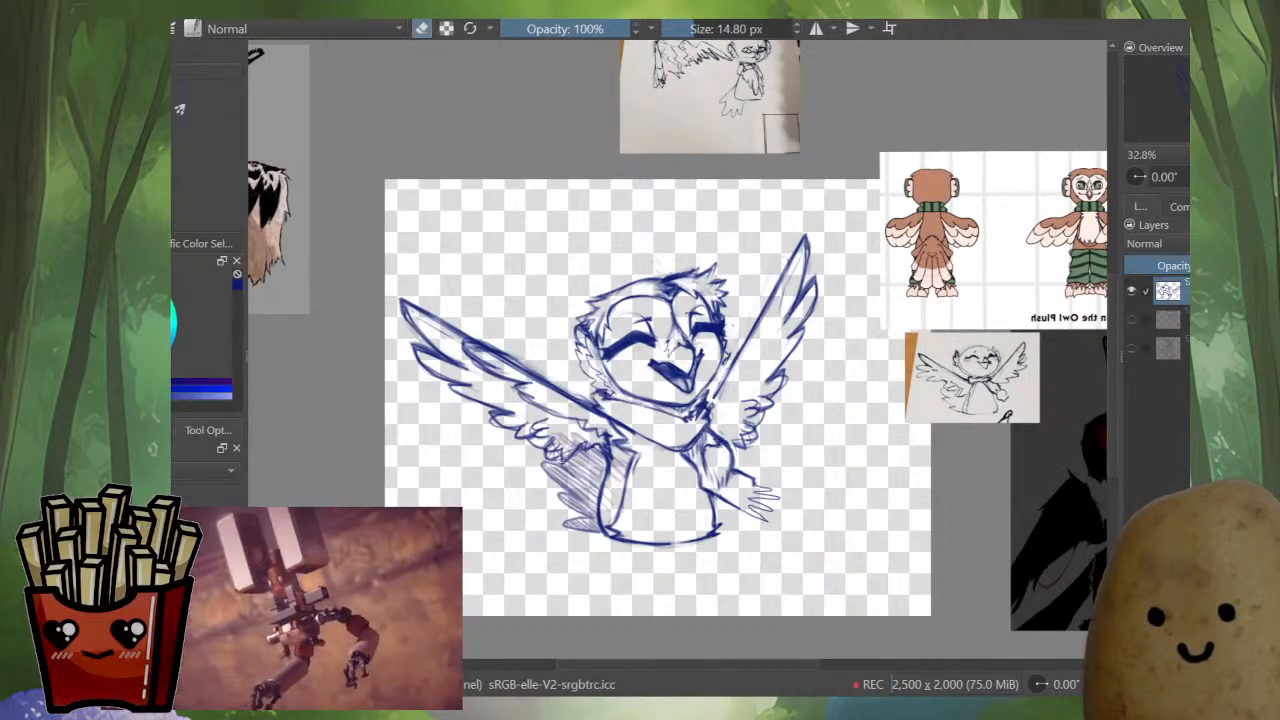
key(e)
drag(719, 386, 708, 403)
drag(735, 352, 710, 406)
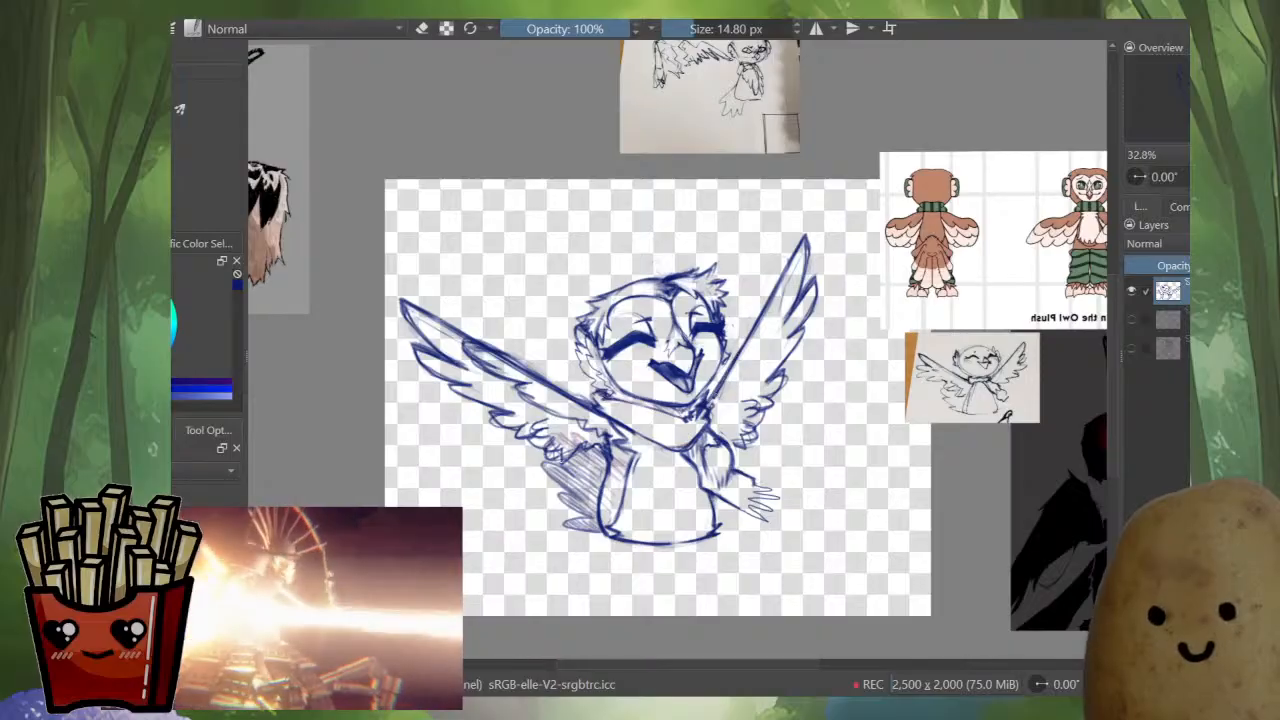
mouse_move(760, 310)
mouse_down()
mouse_move(738, 350)
mouse_move(764, 342)
mouse_move(772, 372)
mouse_up()
mouse_move(769, 375)
mouse_down()
mouse_move(704, 411)
mouse_move(720, 374)
mouse_move(714, 430)
mouse_move(676, 470)
mouse_up()
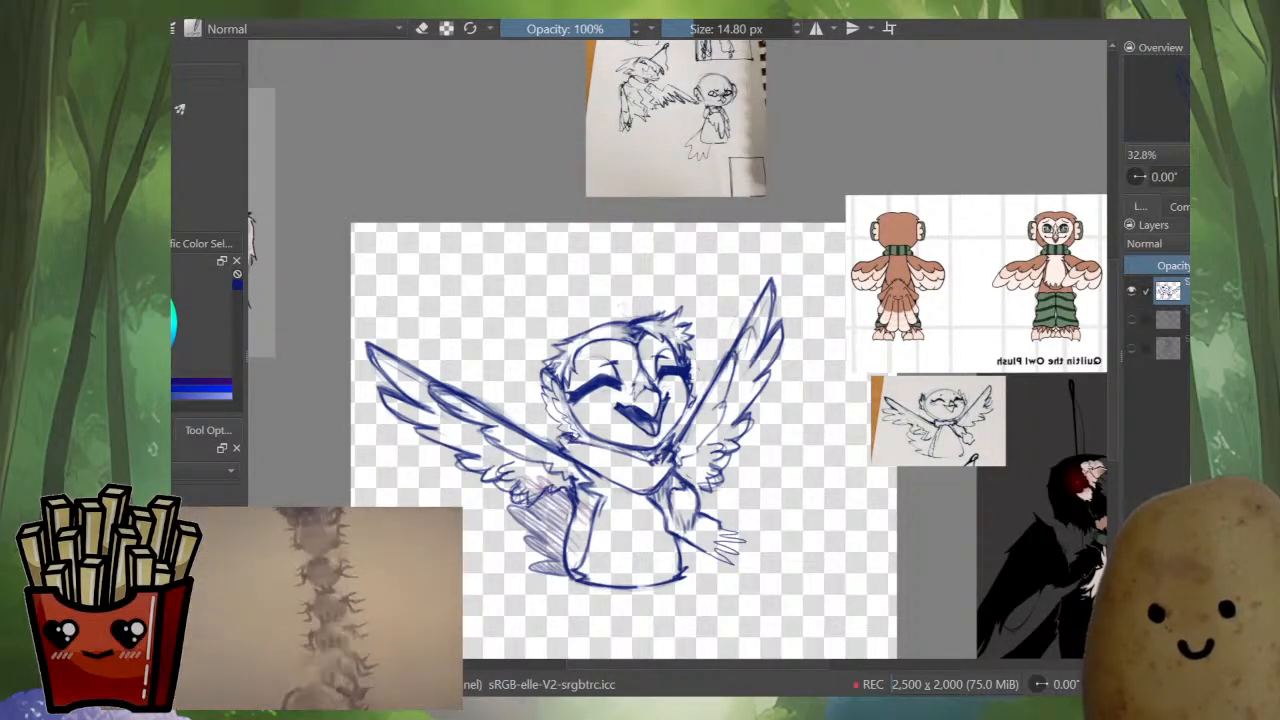
- Add layered shorter feathers down the middle and base of the raised wing, and return the view to unmirrored
mouse_move(736, 340)
mouse_down()
mouse_move(750, 356)
mouse_move(740, 400)
mouse_up()
mouse_move(742, 396)
mouse_down()
mouse_move(722, 427)
mouse_move(730, 393)
mouse_move(712, 460)
mouse_up()
drag(722, 456, 704, 464)
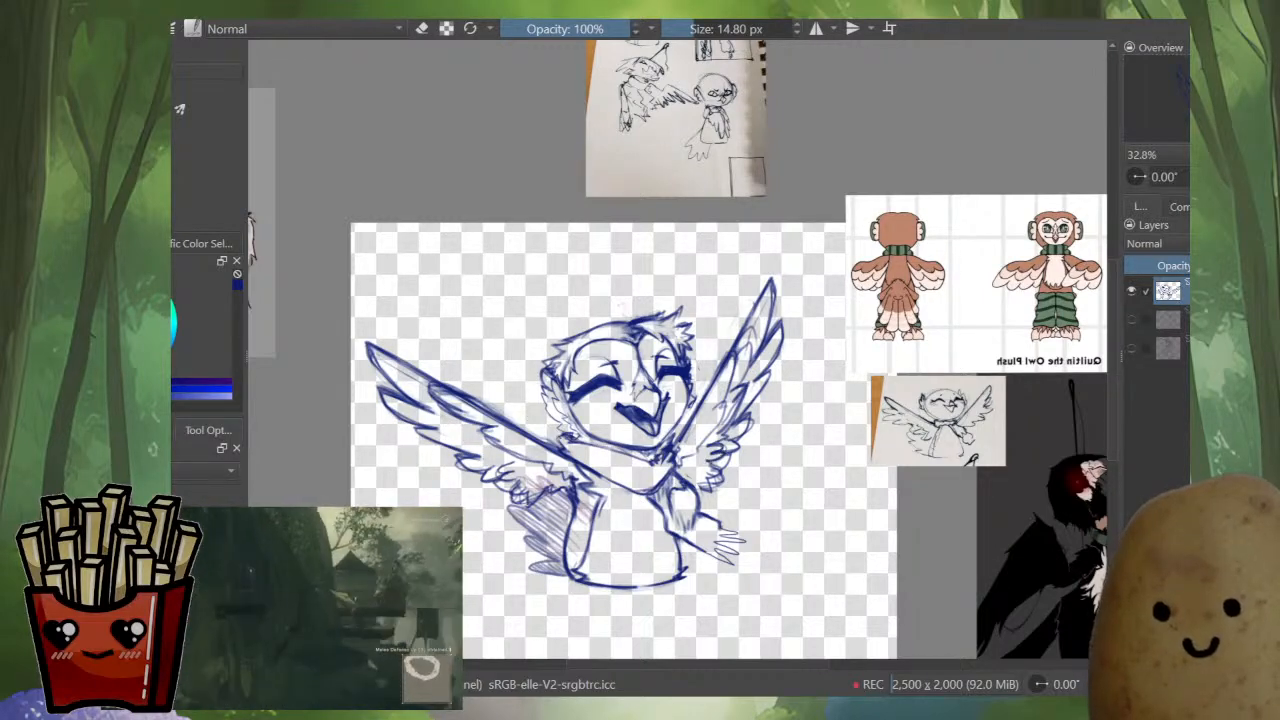
key(m)
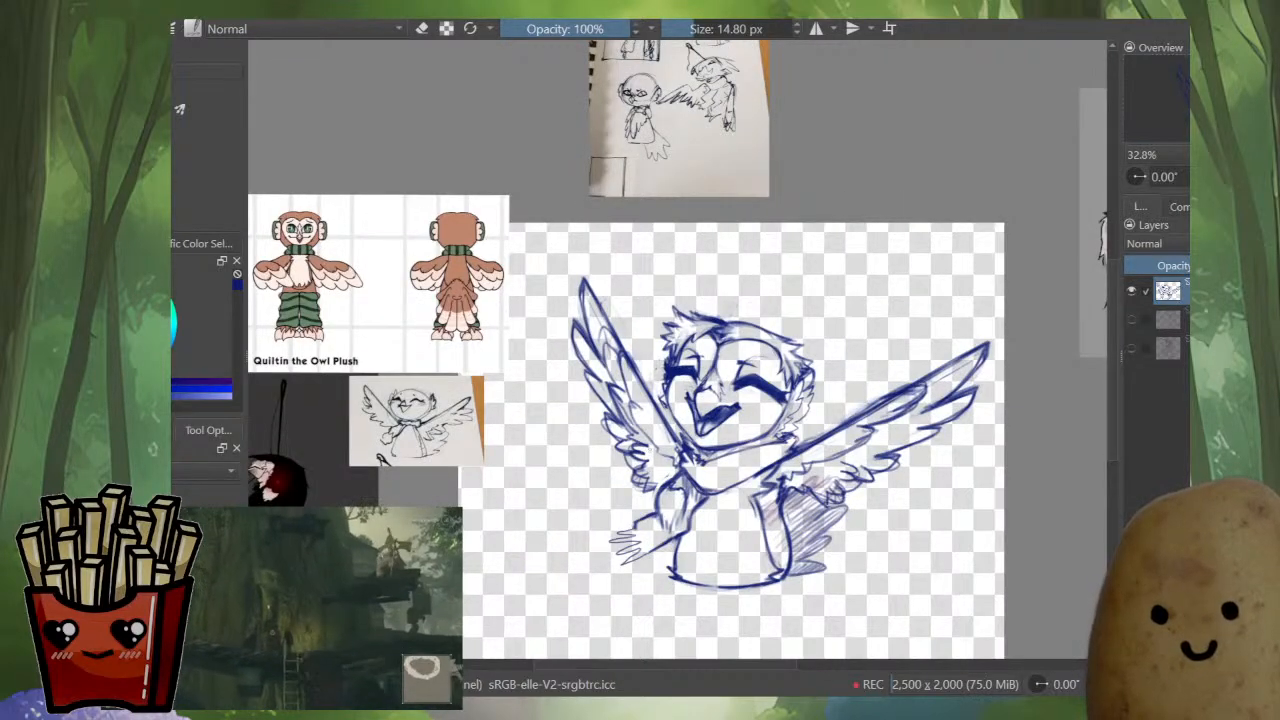
- Add a small feather at the raised wing's base, mirror the view and hatch that wing's inner feathers with diagonal strokes
mouse_move(632, 450)
mouse_down()
mouse_move(656, 465)
mouse_move(650, 478)
mouse_move(674, 482)
mouse_move(659, 488)
mouse_up()
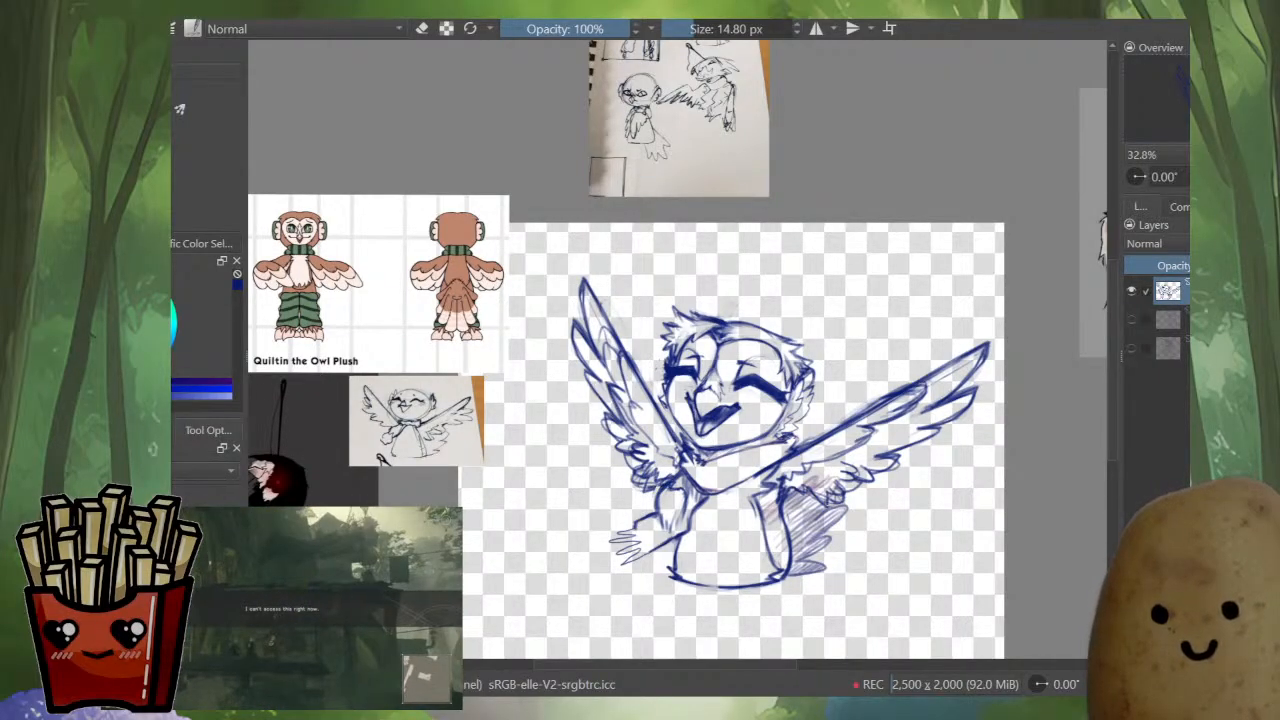
key(m)
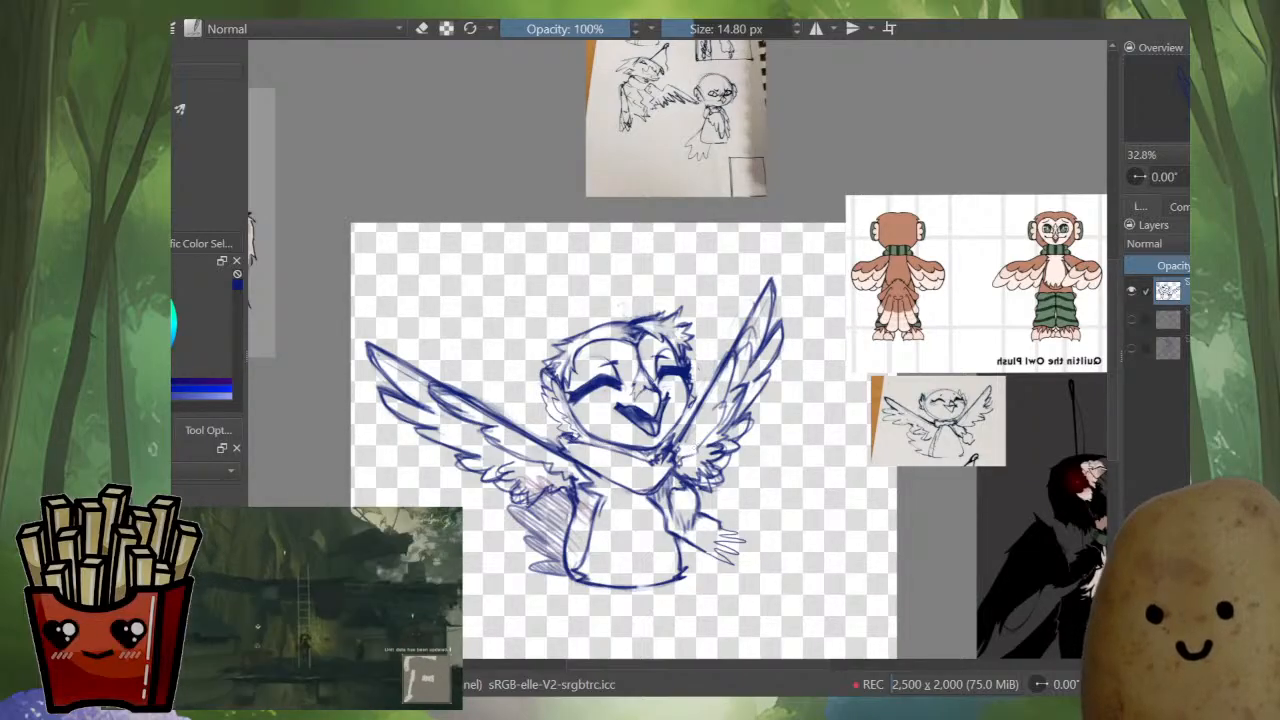
mouse_move(708, 412)
mouse_down()
mouse_move(724, 404)
mouse_move(694, 446)
mouse_move(708, 434)
mouse_up()
drag(694, 442, 730, 407)
mouse_move(722, 416)
mouse_down()
mouse_move(700, 436)
mouse_move(754, 322)
mouse_move(772, 328)
mouse_move(778, 358)
mouse_move(765, 373)
mouse_up()
key(e)
key(e)
key(e)
key(e)
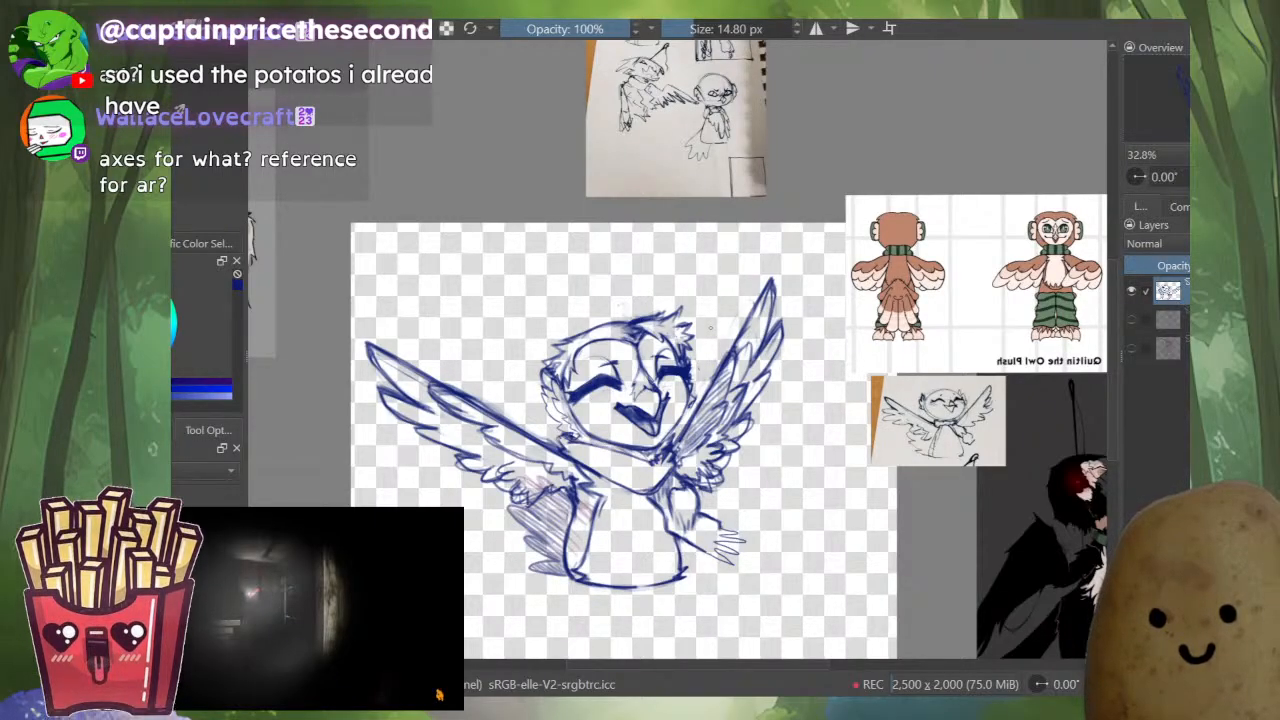
- Return the view to unmirrored and touch up the inner feather edges along the middle of the raised wing
drag(813, 317, 892, 270)
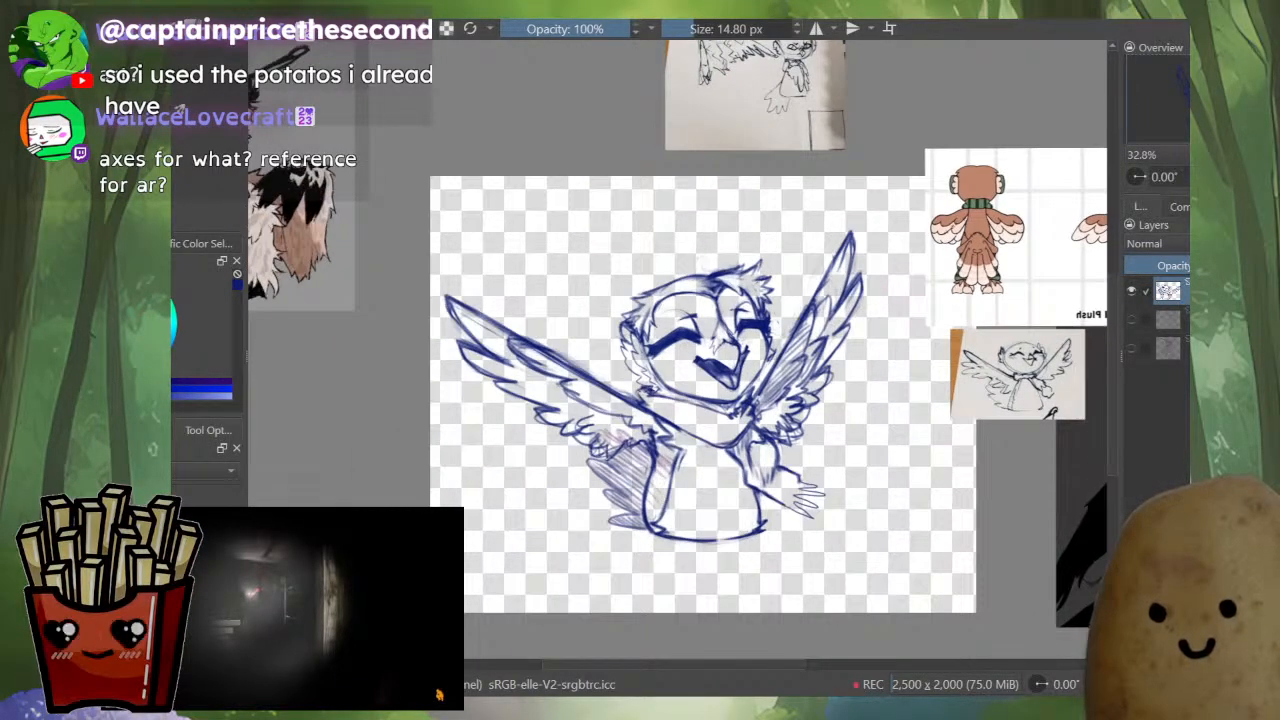
key(m)
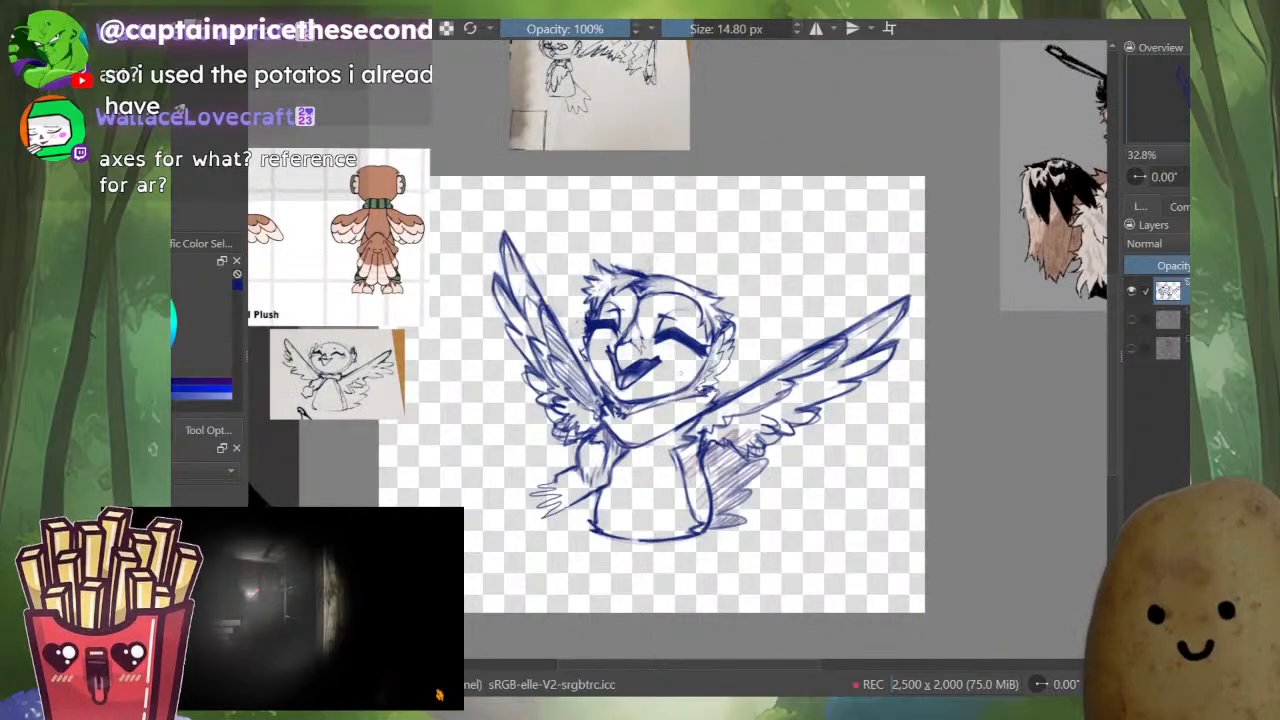
drag(537, 355, 544, 328)
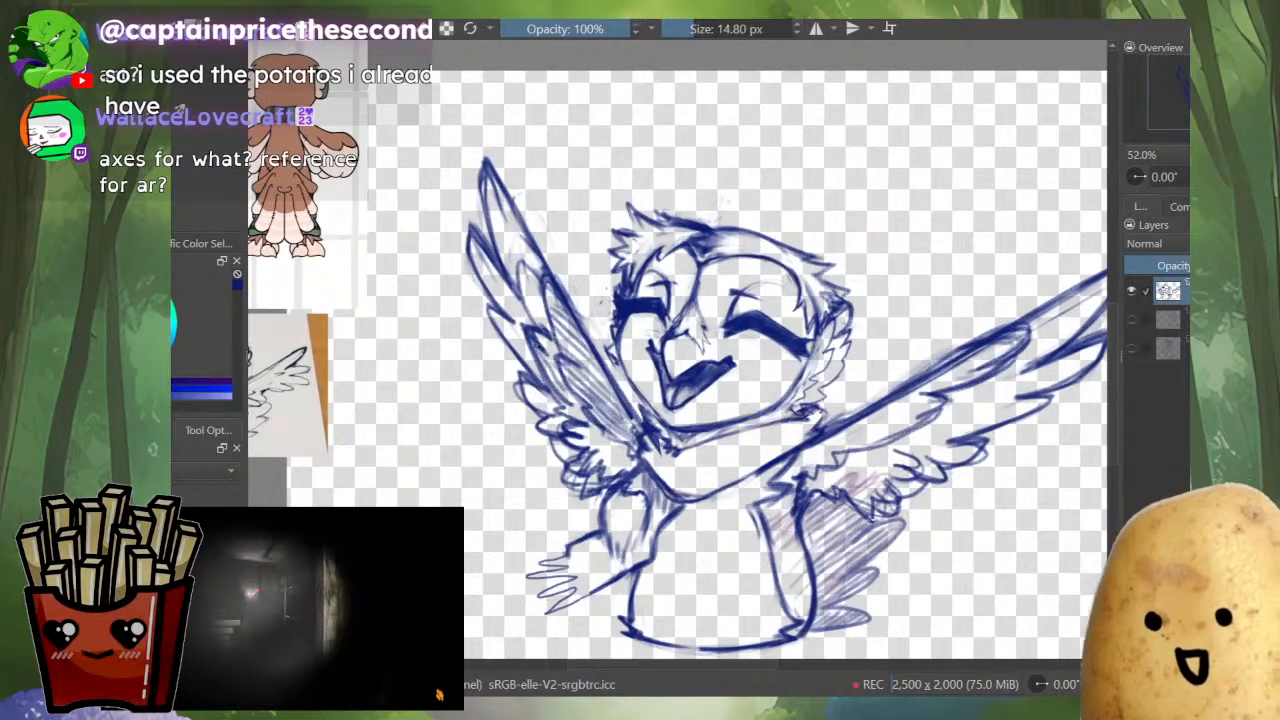
drag(533, 352, 567, 416)
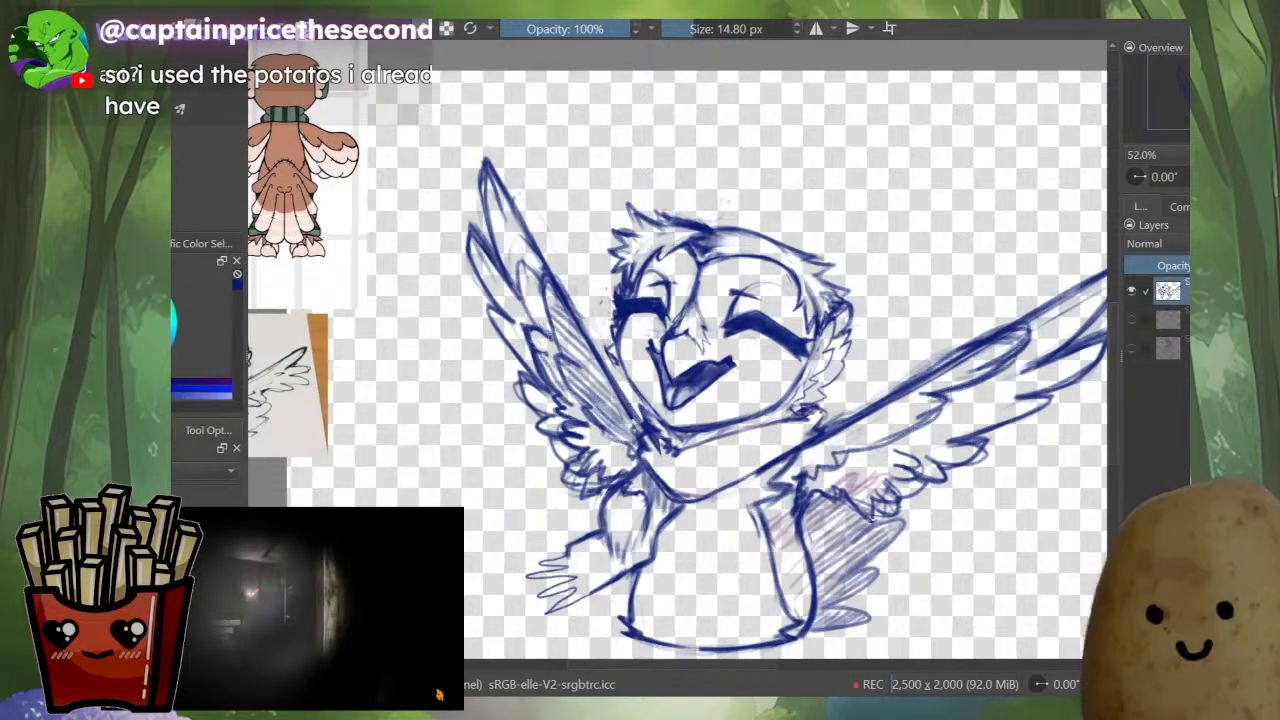
- Hatch the outstretched wing's inner feathers with strokes running from the shoulder along the upper edge
drag(546, 328, 364, 359)
mouse_move(758, 402)
mouse_down()
mouse_move(830, 364)
mouse_move(748, 411)
mouse_up()
mouse_move(840, 368)
mouse_down()
mouse_move(795, 405)
mouse_move(710, 440)
mouse_up()
mouse_move(630, 478)
mouse_down()
mouse_move(600, 506)
mouse_move(706, 438)
mouse_move(682, 464)
mouse_move(722, 438)
mouse_move(700, 462)
mouse_move(750, 442)
mouse_move(883, 352)
mouse_up()
drag(782, 487, 782, 590)
drag(736, 462, 708, 310)
drag(849, 528, 818, 556)
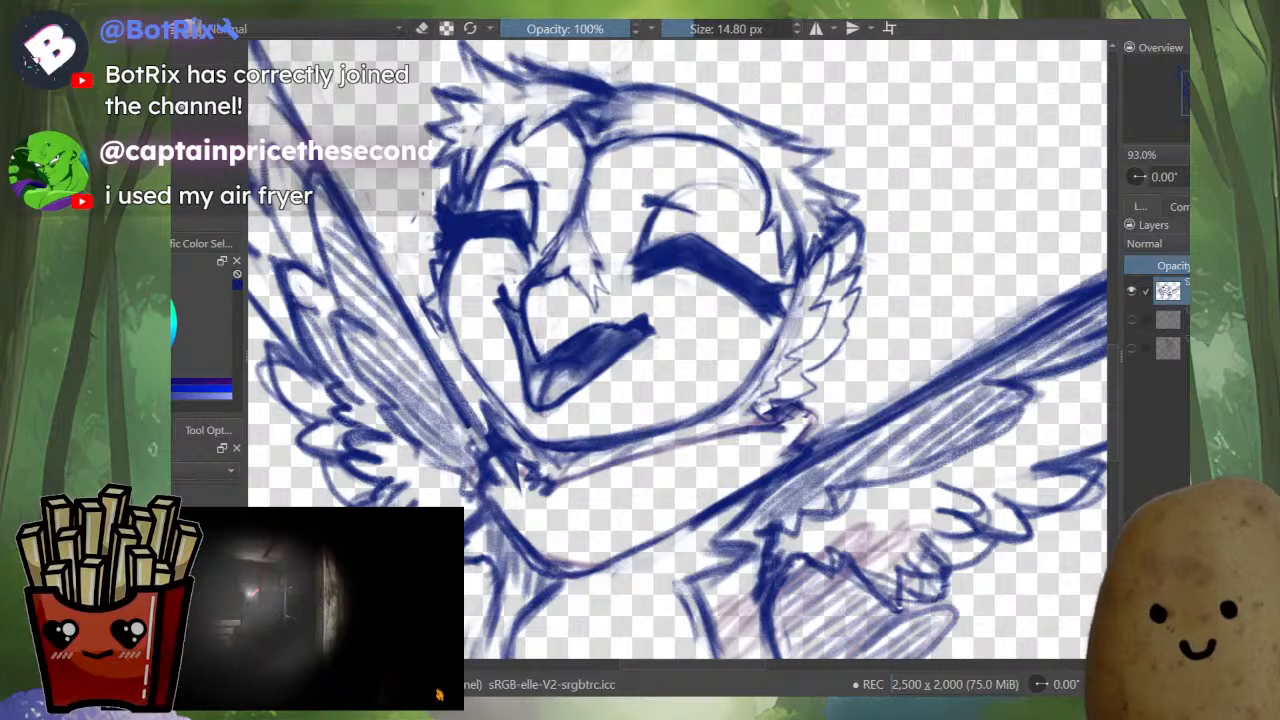
- In a mirrored close-up, brush short feather strokes at 7.45 px on the head's edge above the eye nearest the raised wing
scroll(678, 349, down, 3)
scroll(678, 349, up, 1)
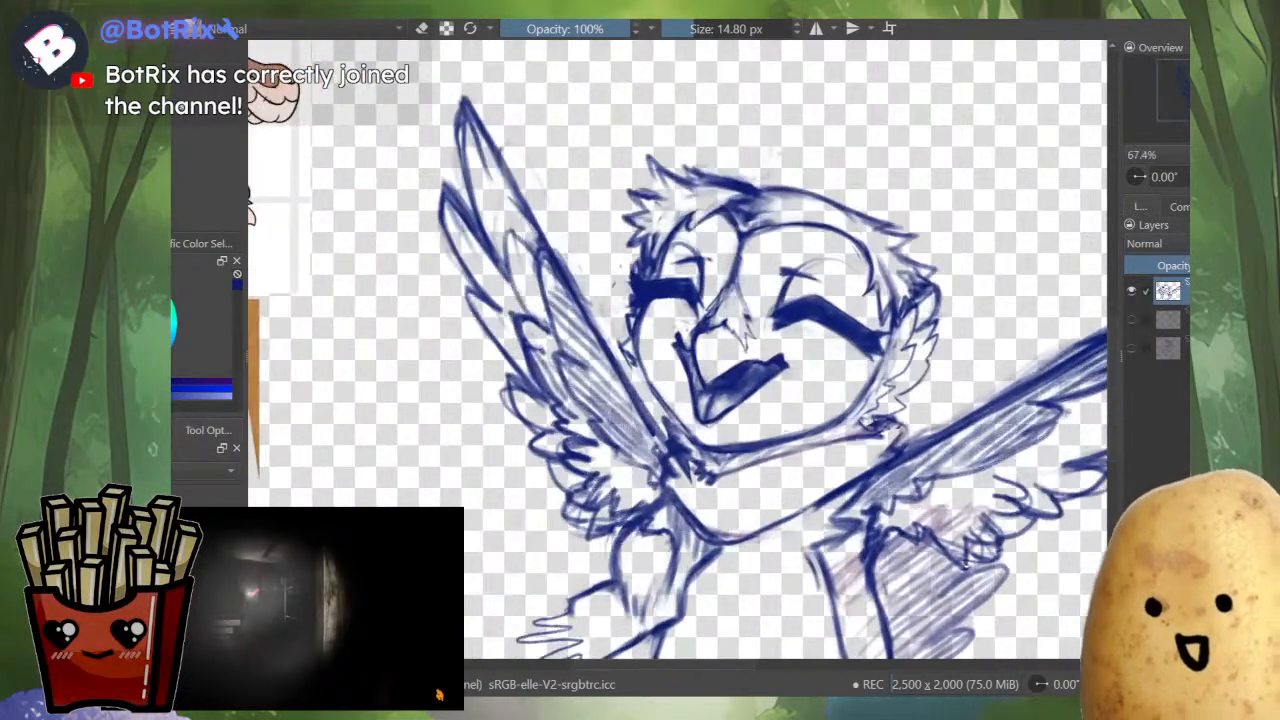
scroll(860, 220, up, 4)
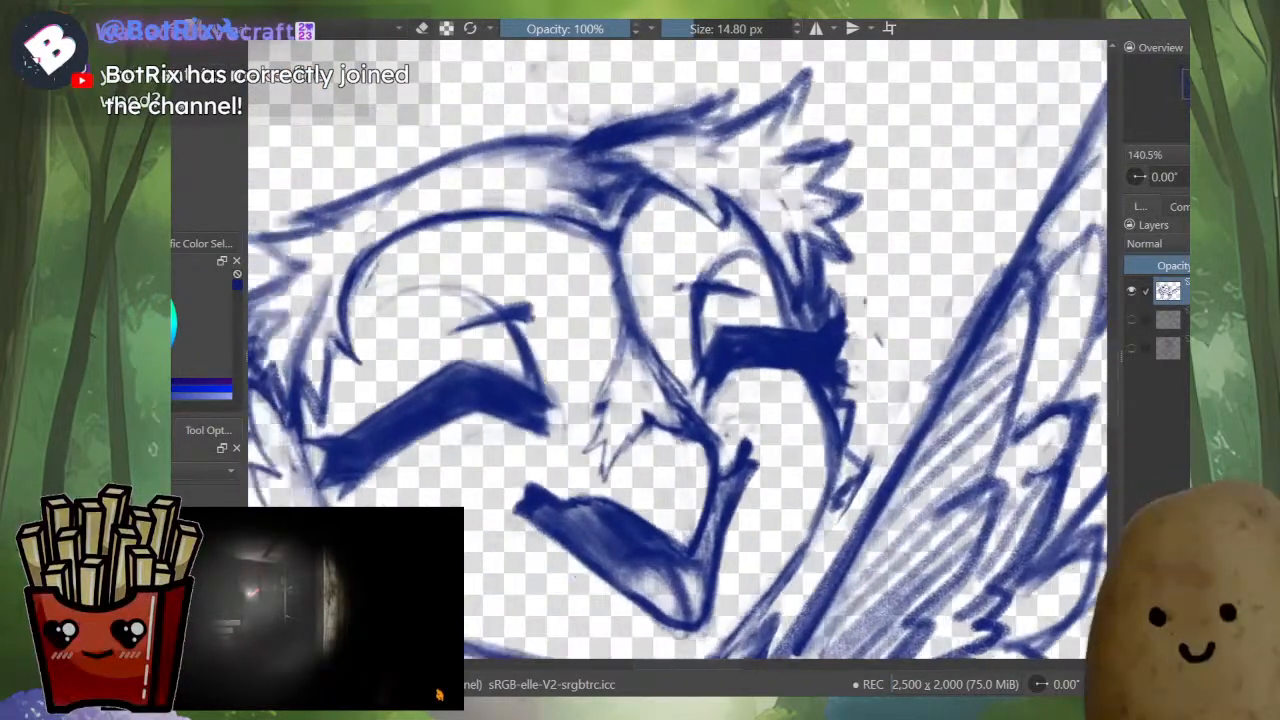
drag(861, 321, 901, 315)
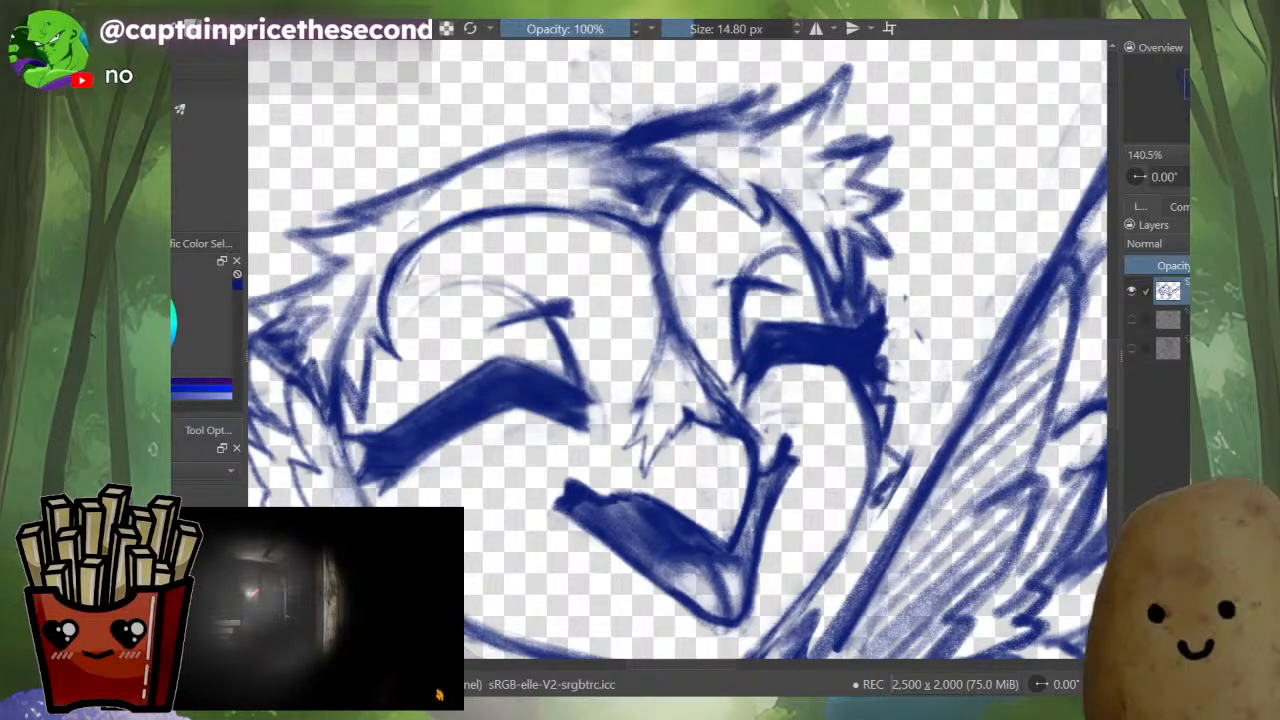
scroll(783, 384, down, 4)
scroll(775, 396, up, 4)
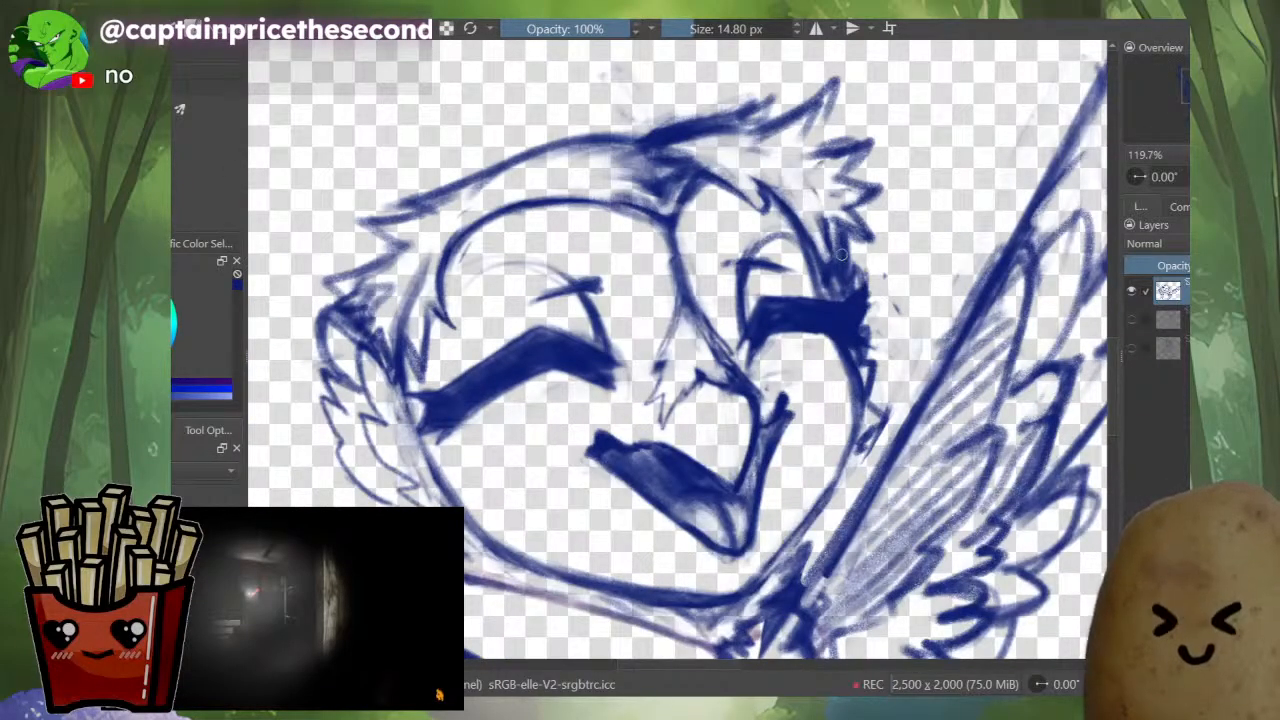
key(e)
mouse_move(848, 243)
mouse_down()
mouse_move(852, 298)
mouse_move(859, 290)
mouse_move(840, 270)
mouse_move(847, 246)
mouse_move(842, 290)
mouse_up()
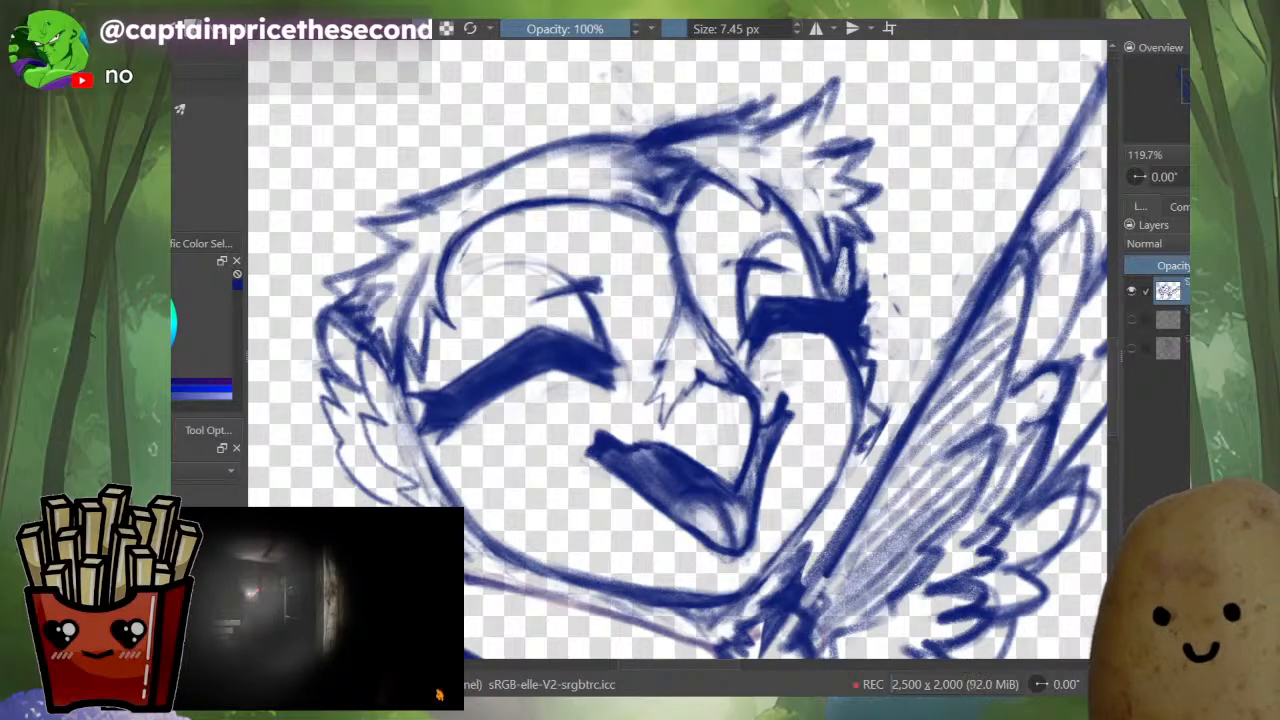
mouse_move(840, 238)
mouse_down()
mouse_move(838, 226)
mouse_move(846, 298)
mouse_up()
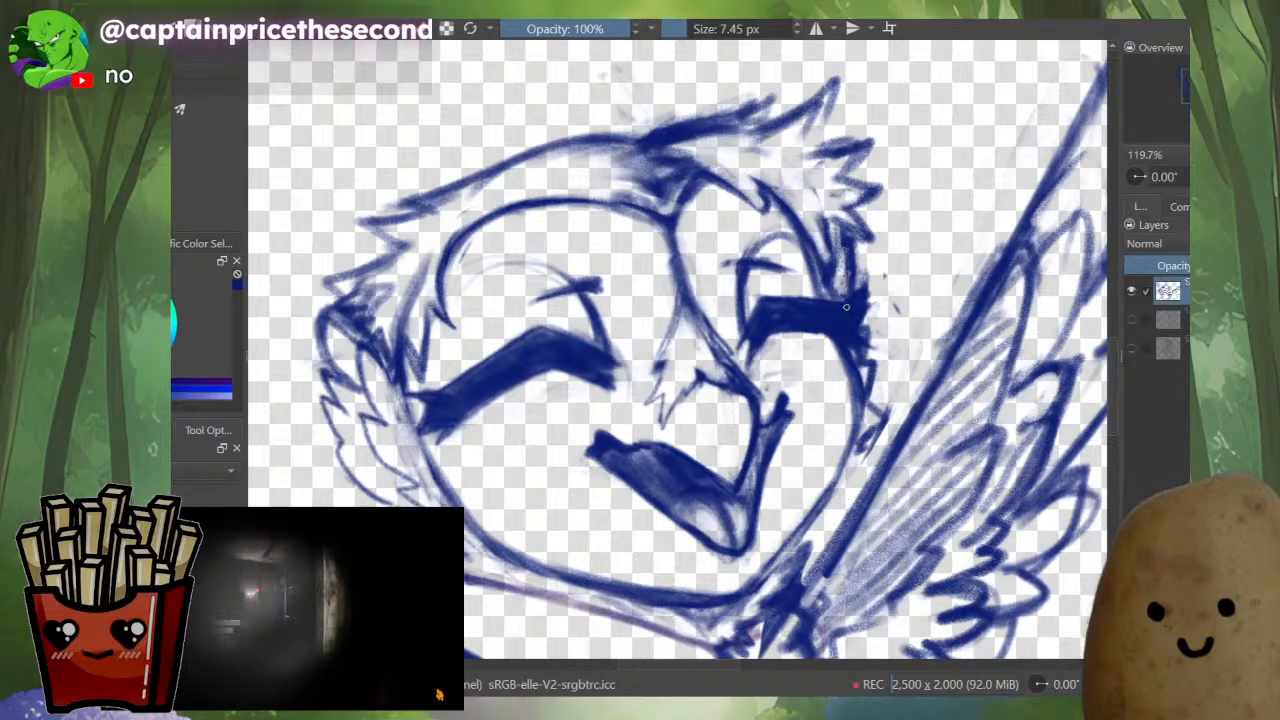
key(e)
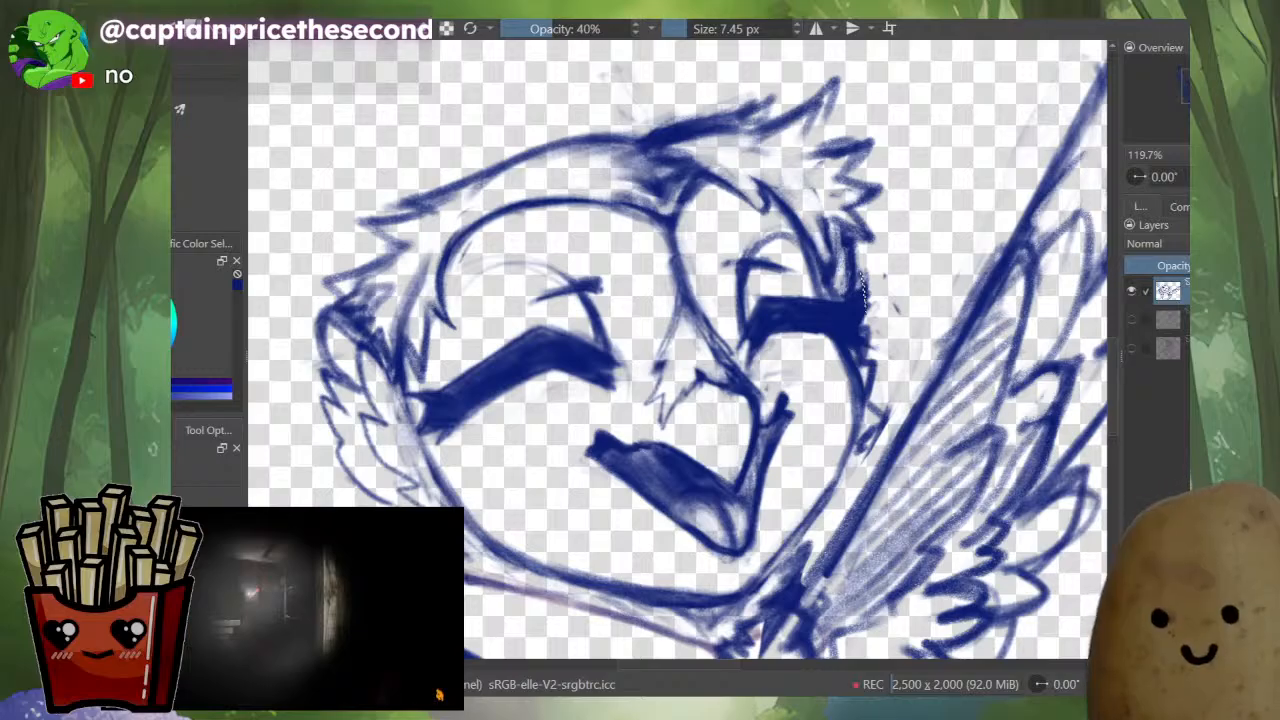
key(e)
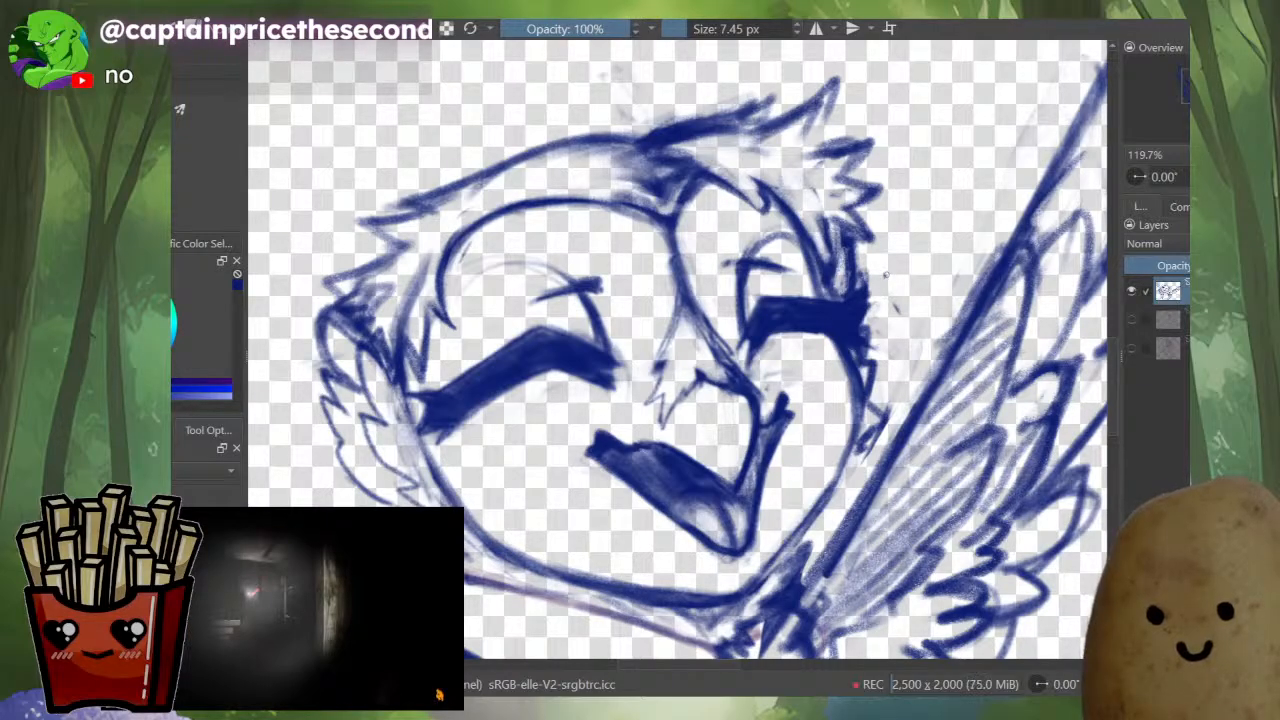
- Erase the stray marks between the head and the raised wing with a 15.51 px eraser
shift+drag(886, 268, 896, 268)
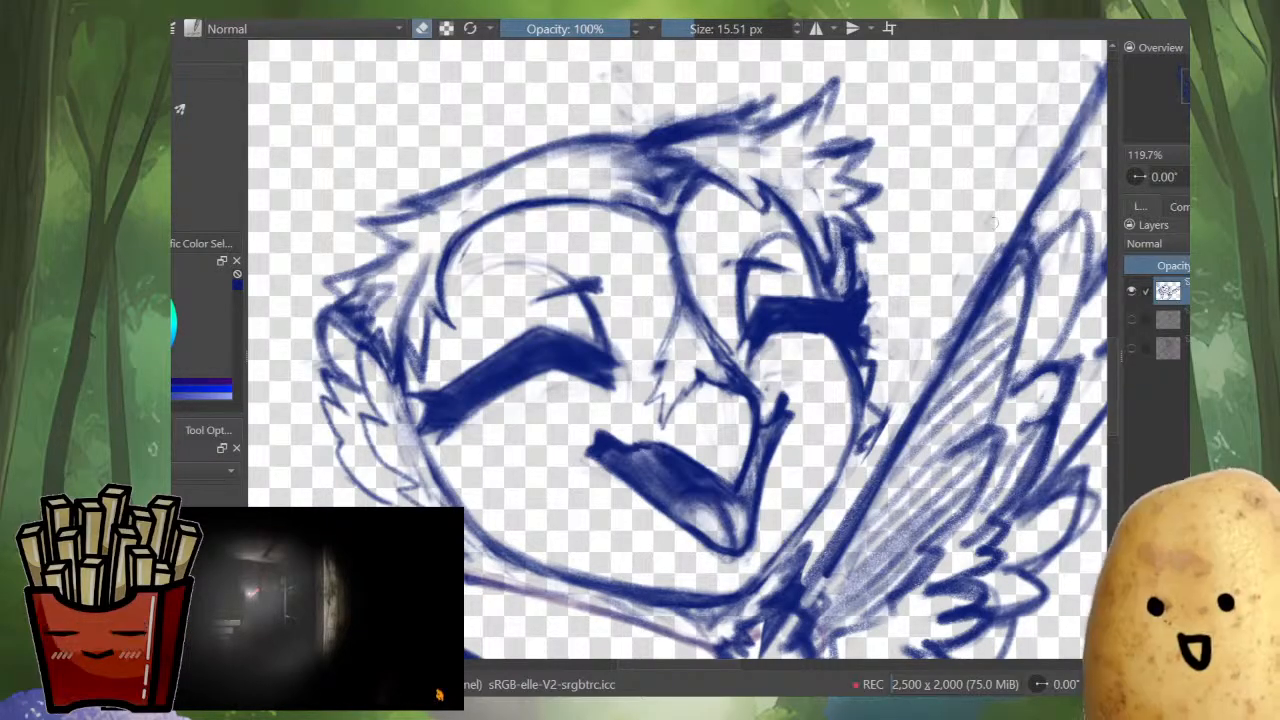
drag(917, 370, 800, 487)
drag(905, 264, 940, 197)
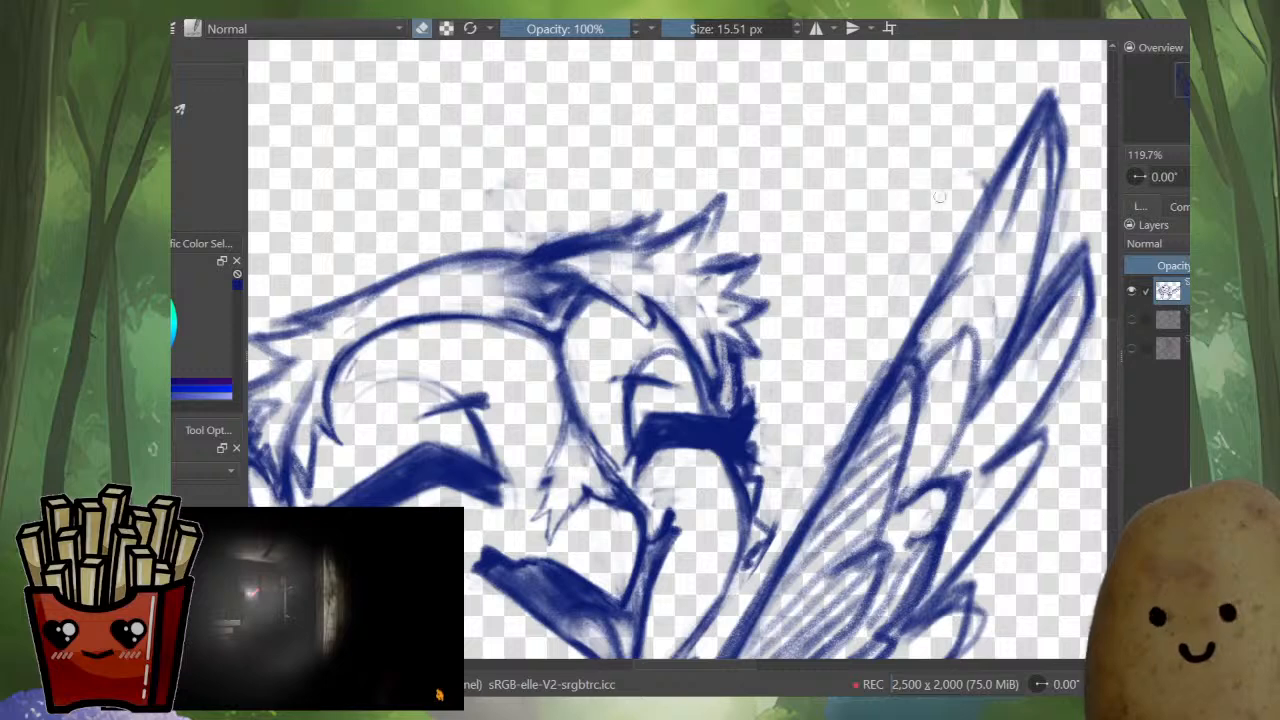
drag(801, 461, 866, 331)
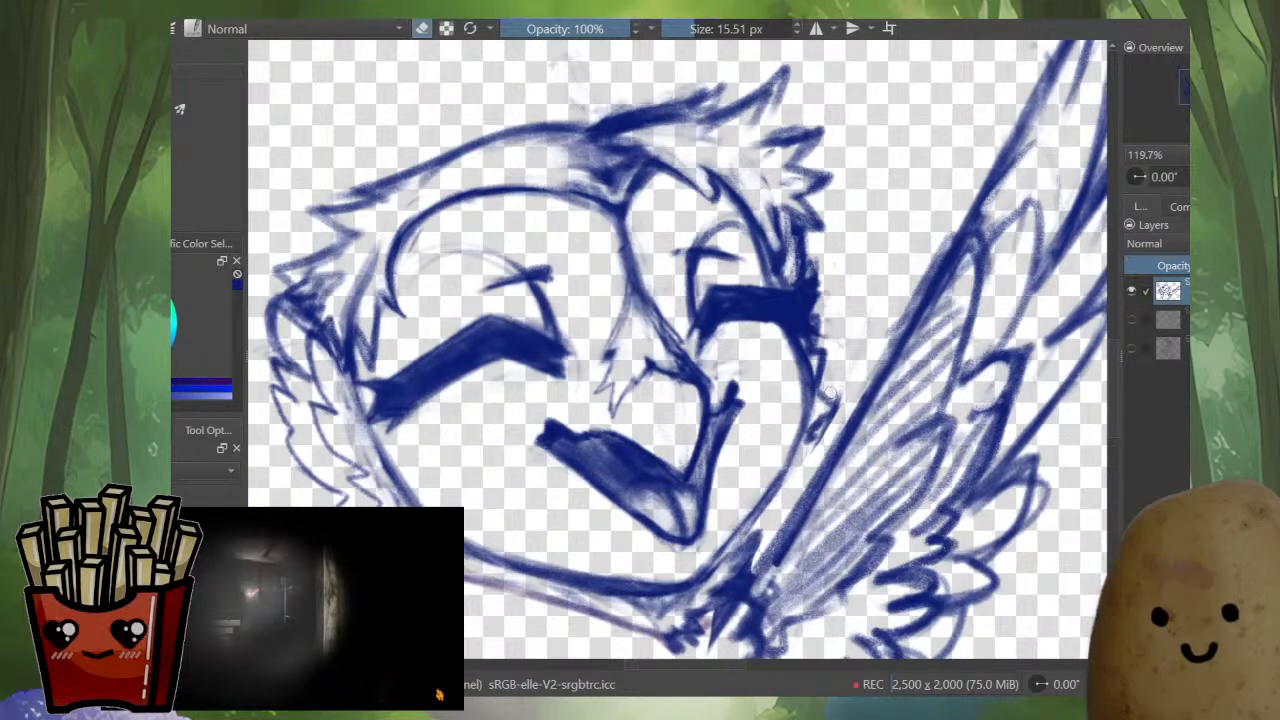
- Clean up and redraw the cheek's feathered edge beside the raised wing with an 8.76 px brush
mouse_move(832, 408)
mouse_down()
mouse_move(822, 430)
mouse_move(820, 388)
mouse_move(806, 440)
mouse_move(728, 562)
mouse_up()
key(e)
key(e)
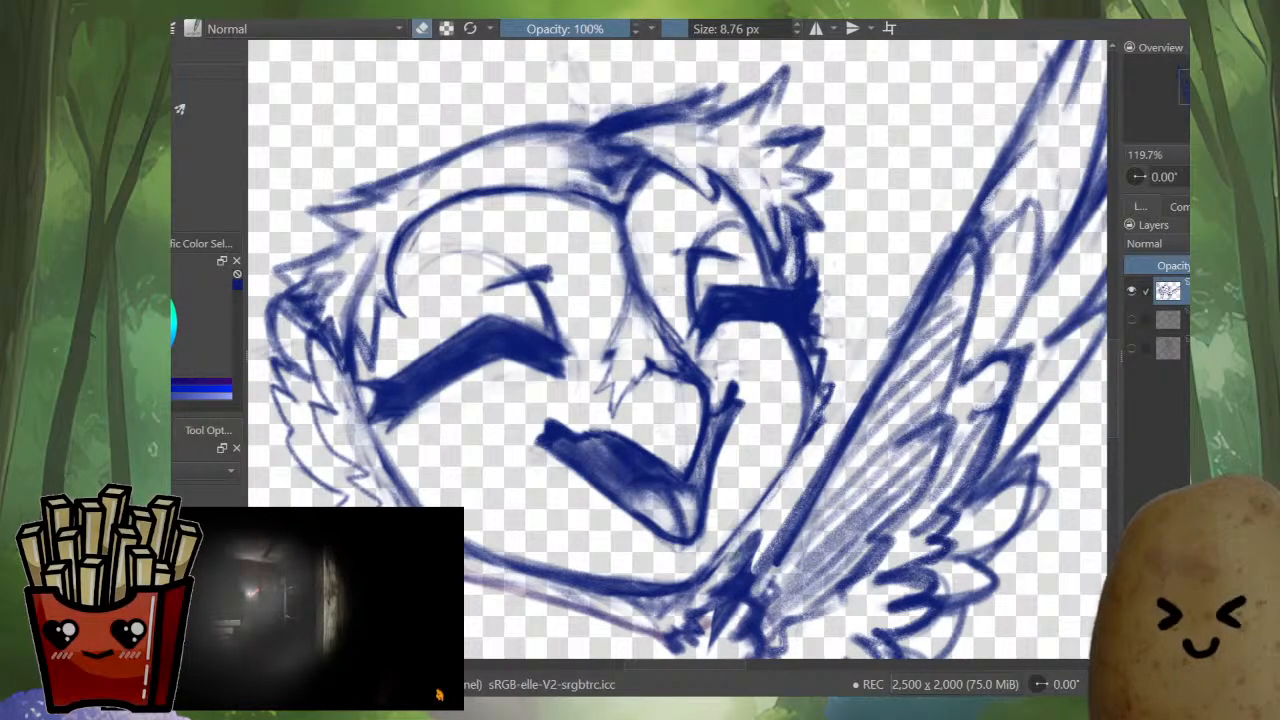
scroll(840, 361, down, 3)
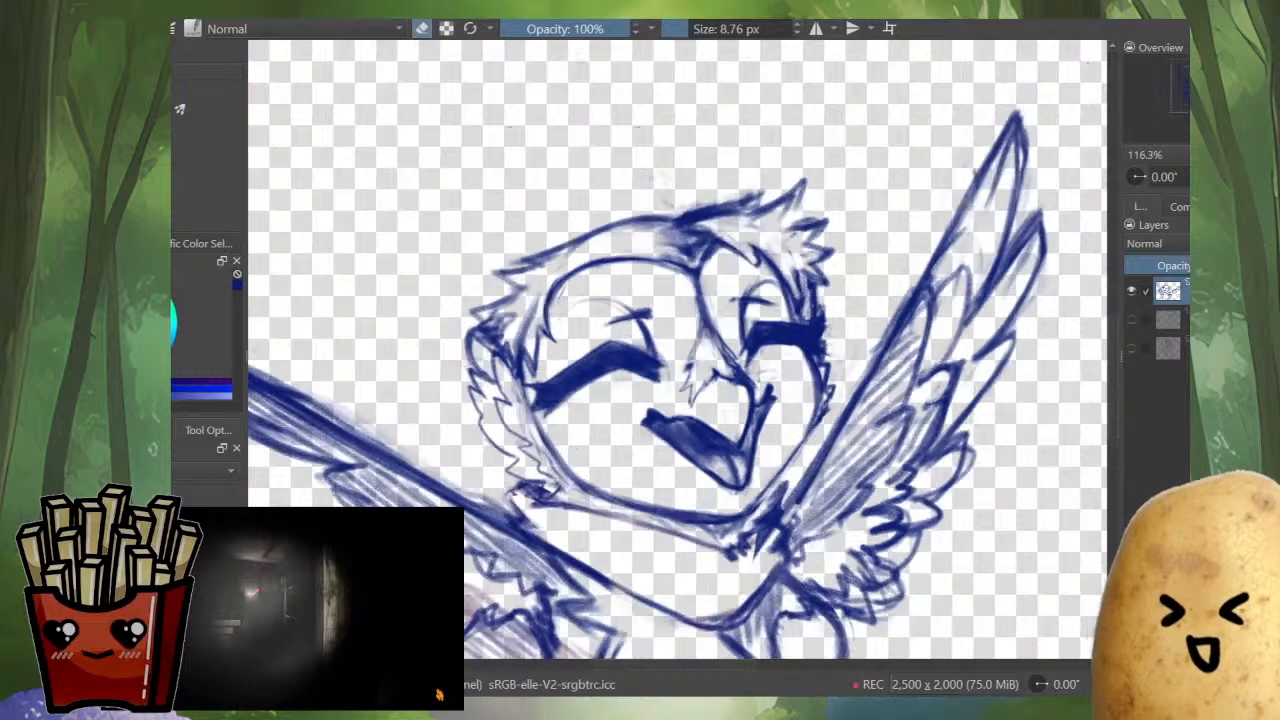
drag(825, 444, 874, 482)
scroll(876, 480, up, 3)
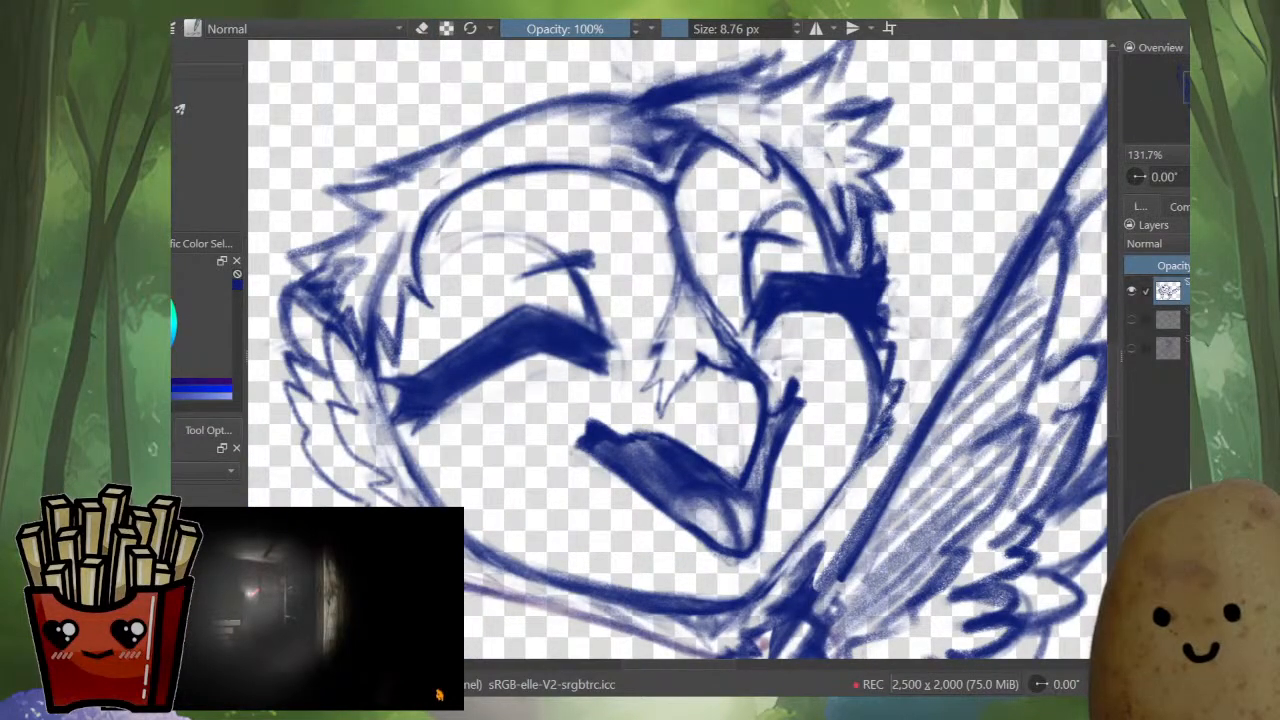
key(m)
key(m)
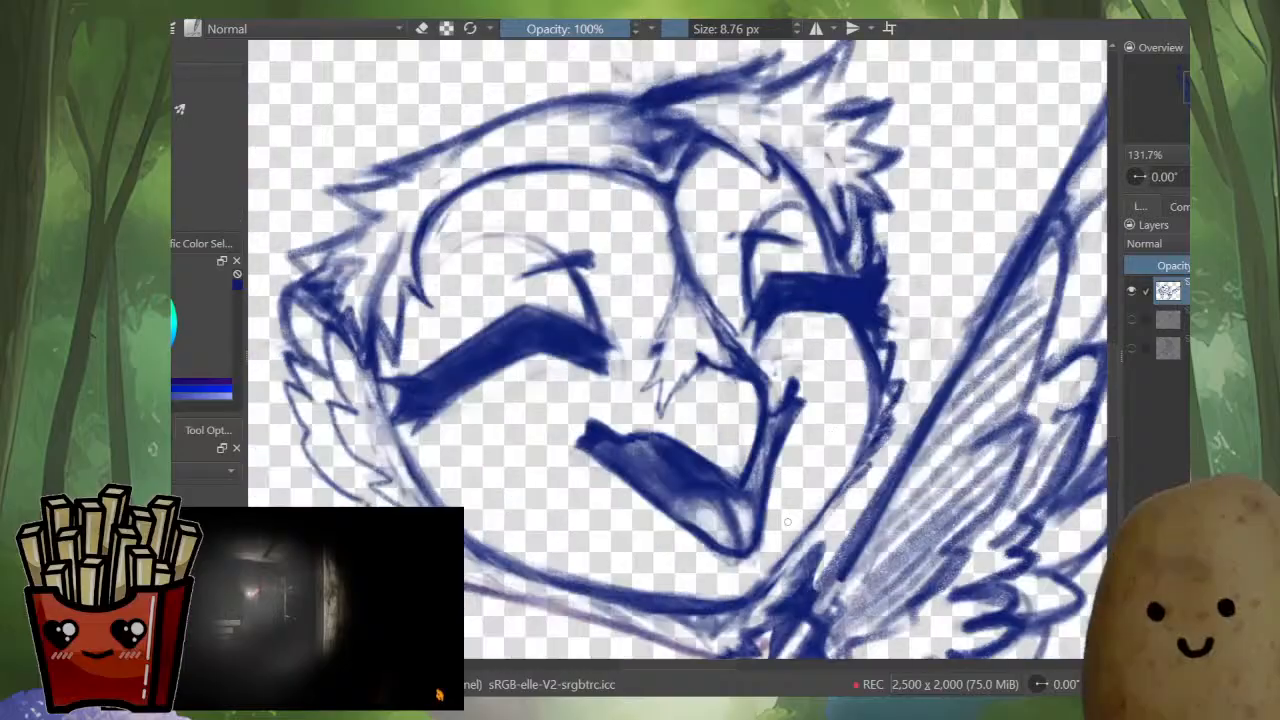
- Erase the loose sketch strokes along the crown's outline above the larger closed eye at 8.76 px
scroll(795, 507, down, 5)
scroll(720, 537, up, 4)
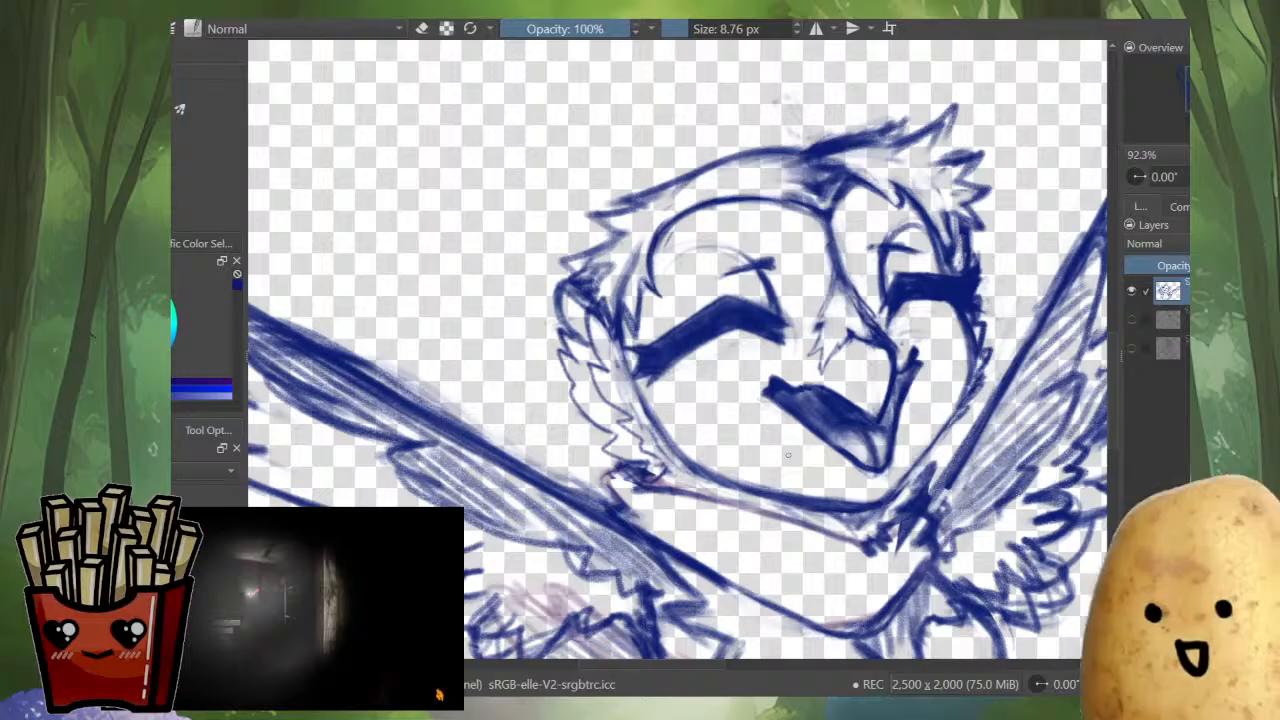
mouse_move(788, 455)
mouse_down()
mouse_move(733, 525)
mouse_move(850, 607)
mouse_up()
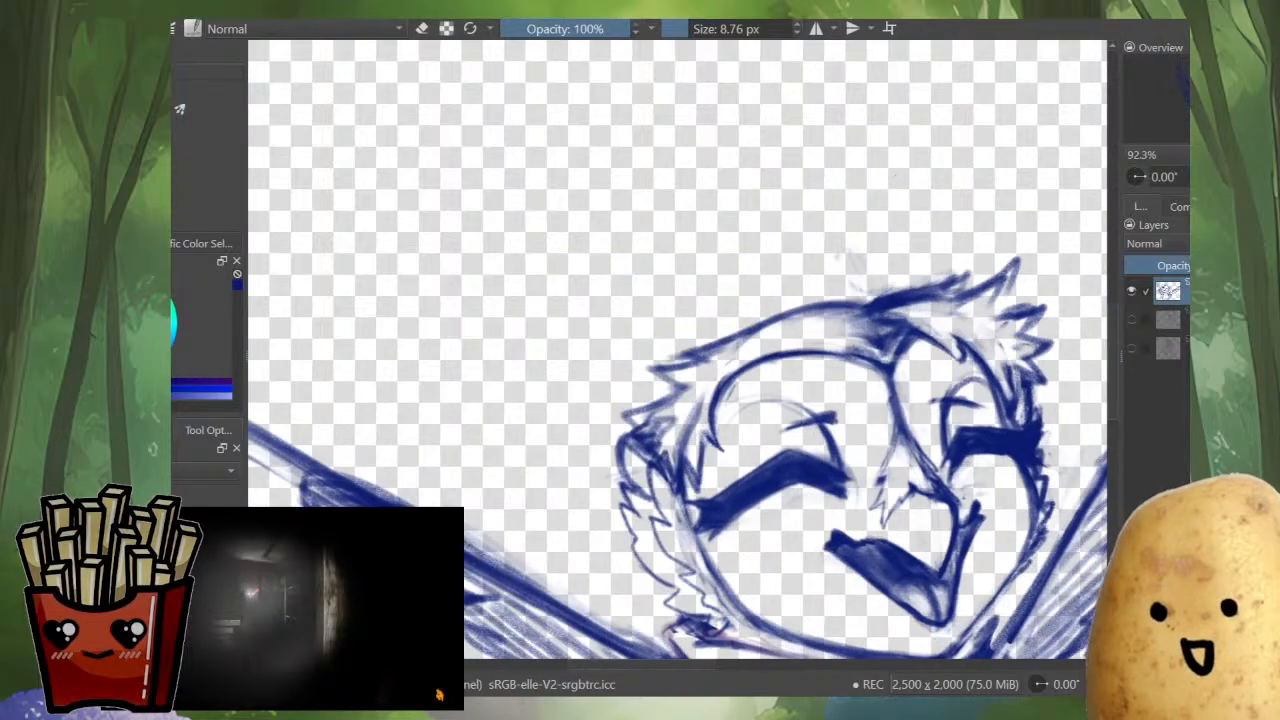
scroll(633, 400, up, 2)
key(e)
drag(790, 325, 847, 287)
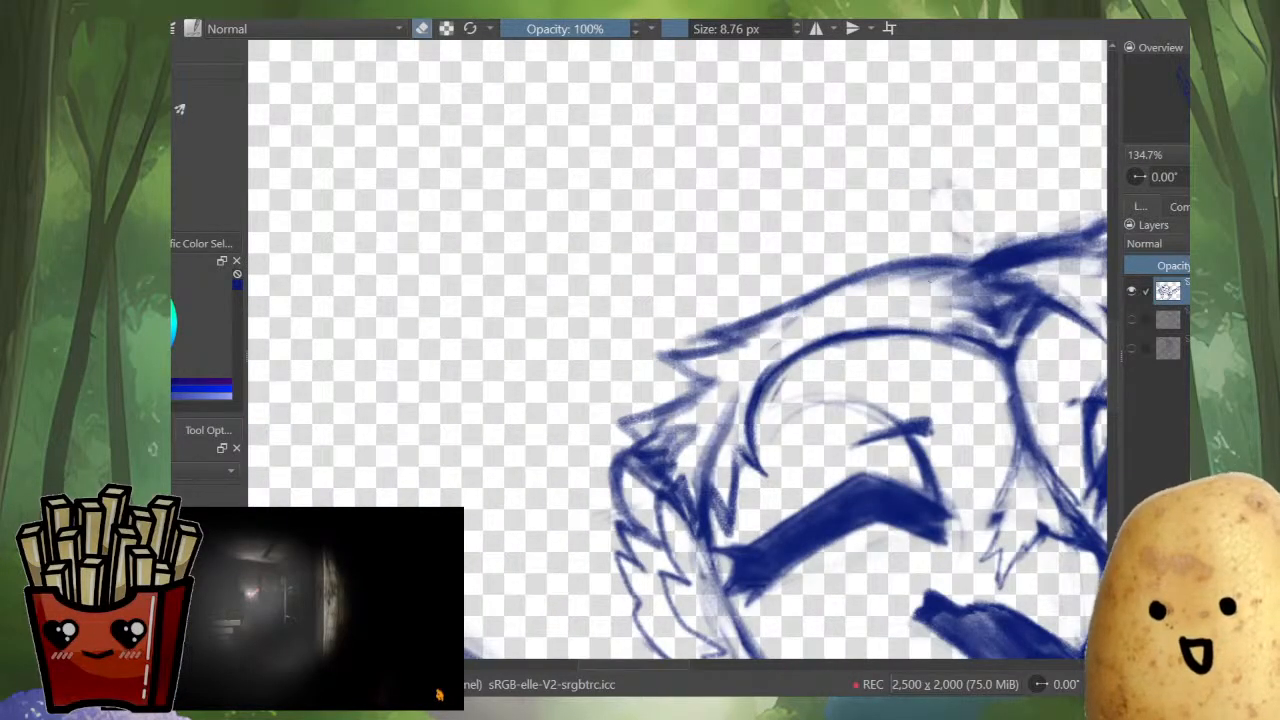
drag(930, 281, 882, 283)
mouse_move(815, 305)
mouse_down()
mouse_move(740, 330)
mouse_move(811, 307)
mouse_move(792, 337)
mouse_up()
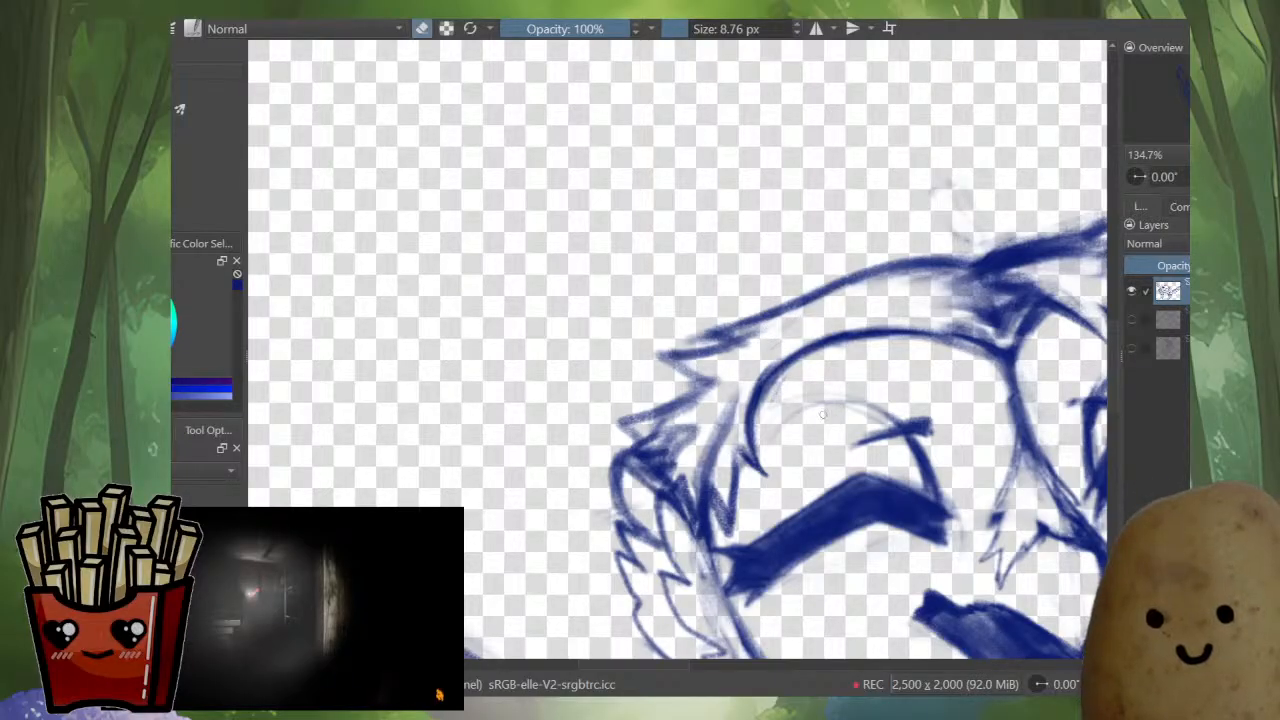
- Return the view to unmirrored and examine the whole owl, then the face and both wings up close
scroll(823, 413, down, 7)
drag(455, 466, 704, 423)
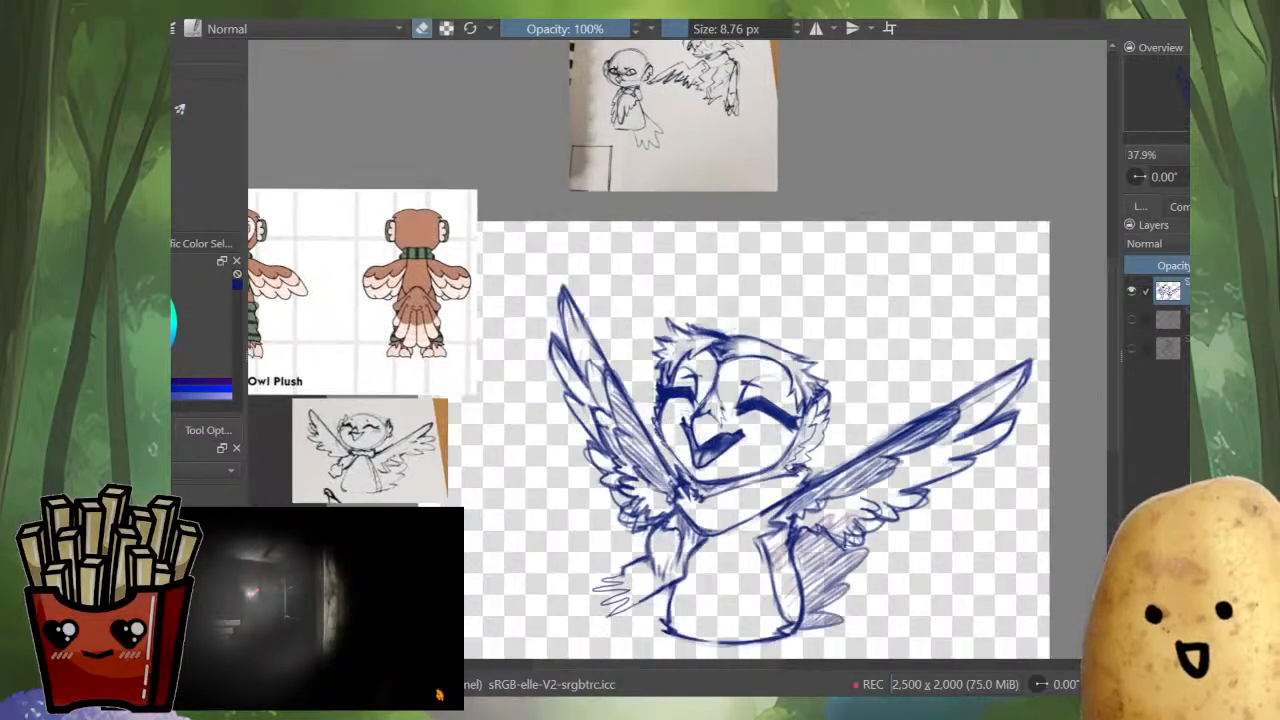
scroll(704, 423, up, 3)
mouse_move(838, 399)
mouse_down()
mouse_move(928, 380)
mouse_move(911, 319)
mouse_up()
scroll(726, 395, up, 2)
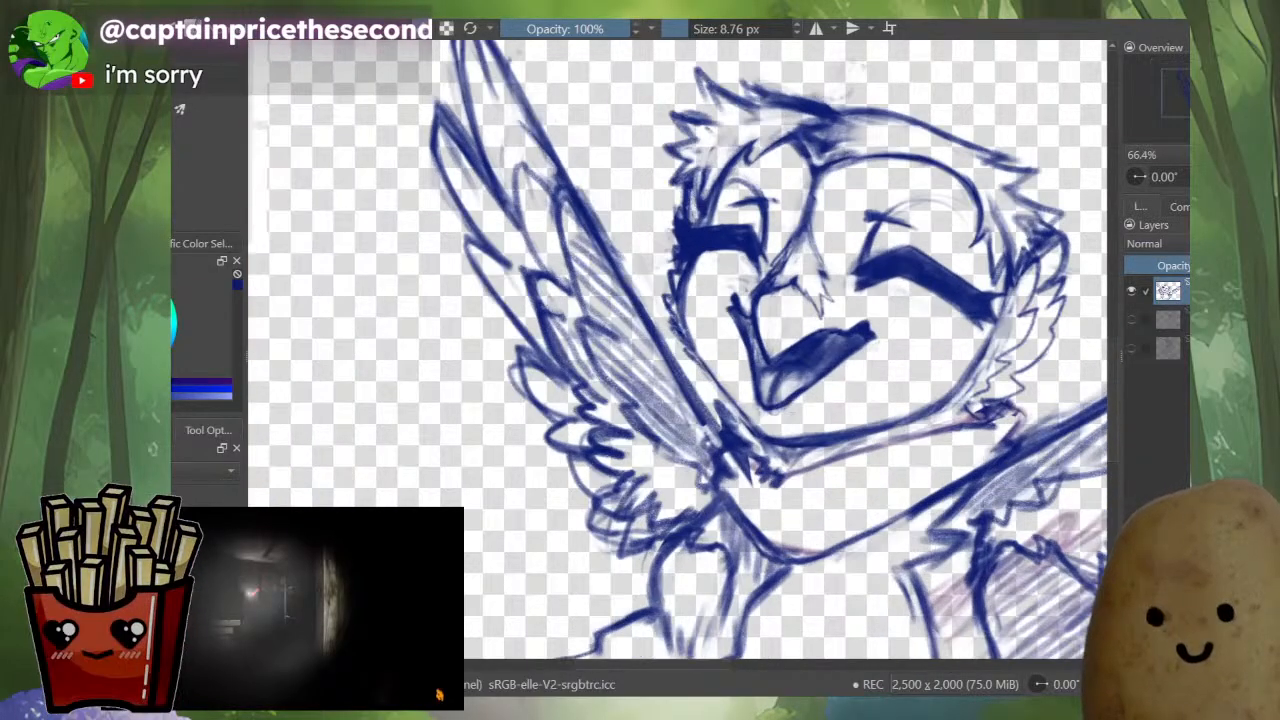
scroll(726, 395, up, 2)
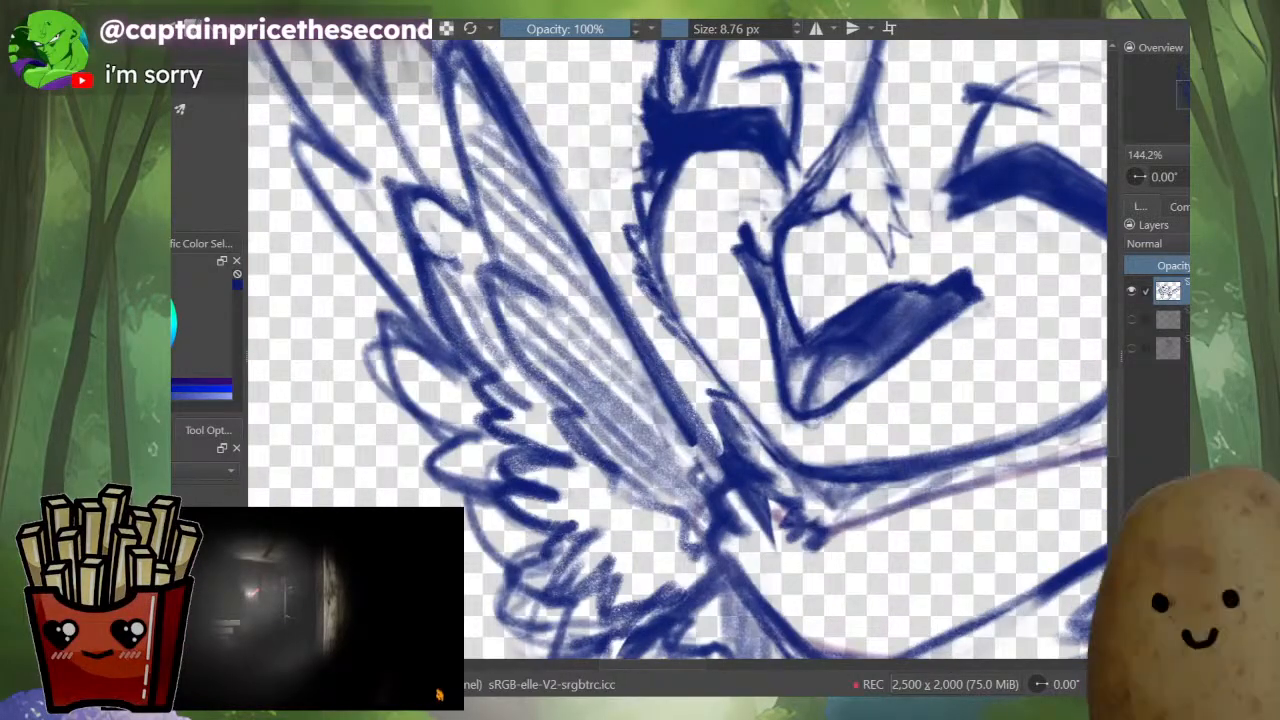
scroll(726, 395, down, 5)
scroll(726, 395, down, 3)
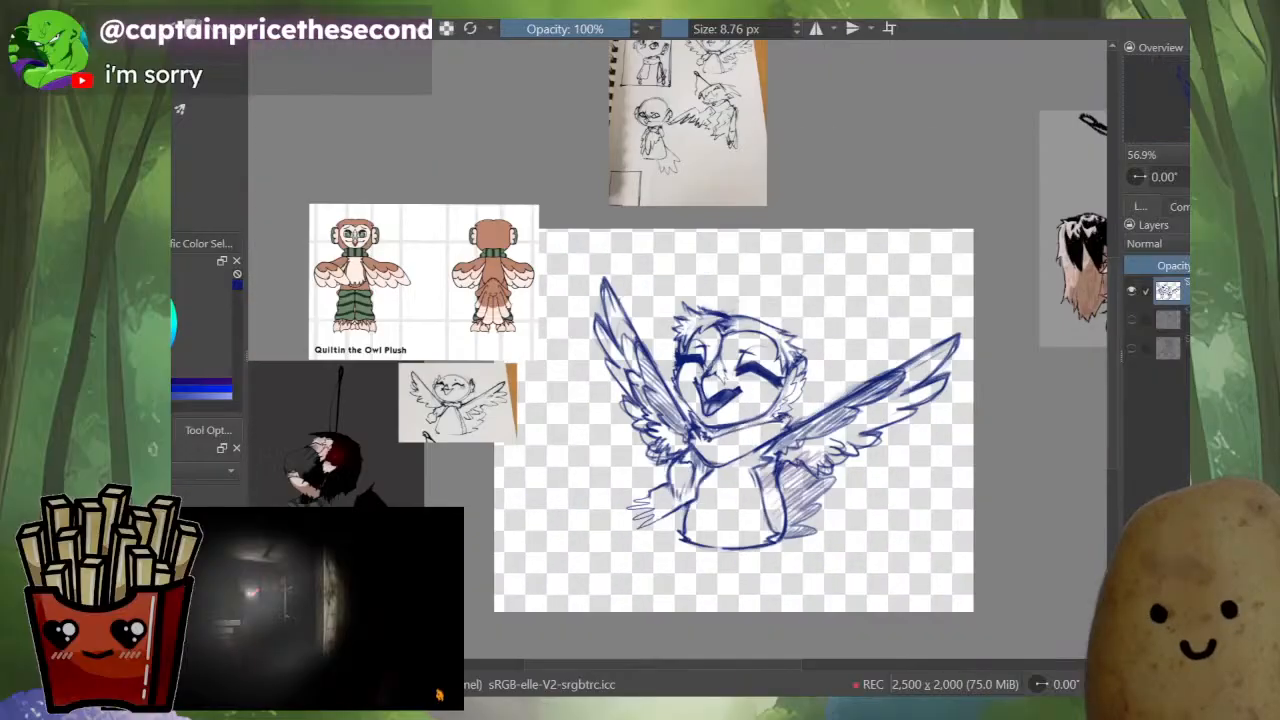
scroll(726, 395, up, 3)
scroll(984, 346, up, 4)
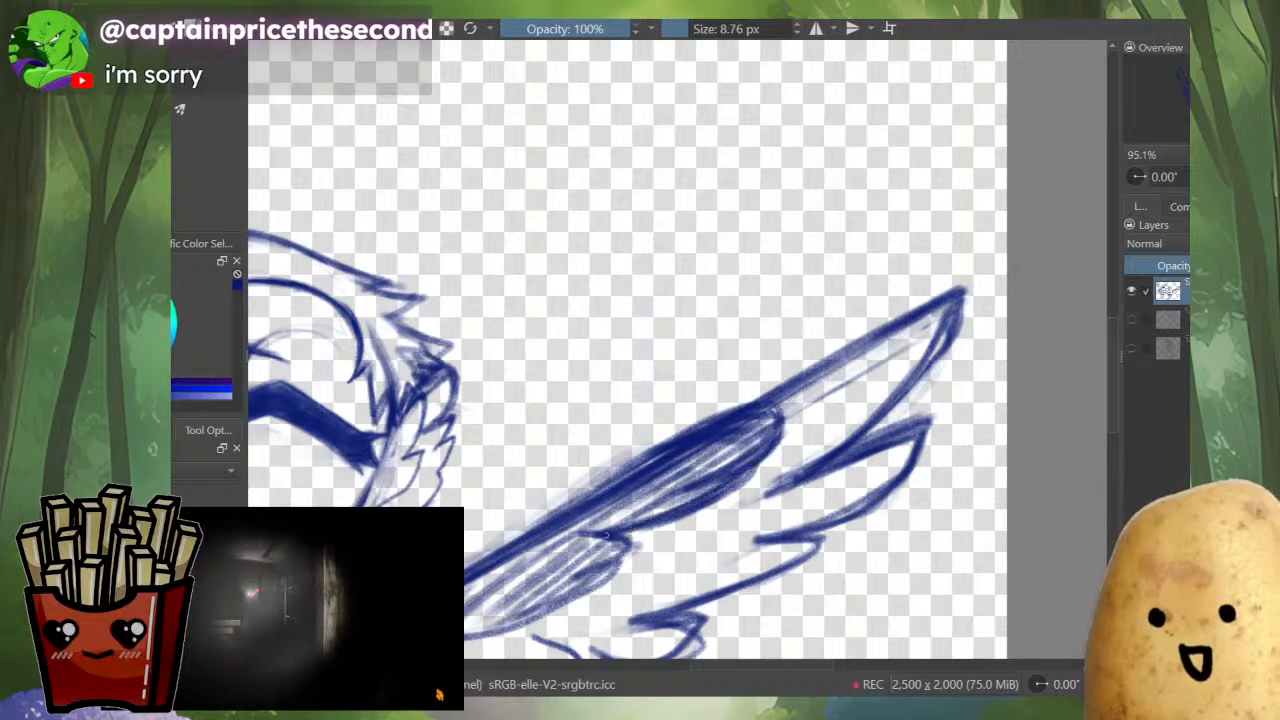
- Strengthen the hatching on the outstretched wing's inner feathers and erase loose strokes along its upper edge
mouse_move(582, 566)
mouse_down()
mouse_move(626, 550)
mouse_move(758, 447)
mouse_move(728, 459)
mouse_move(754, 474)
mouse_move(596, 522)
mouse_move(530, 577)
mouse_up()
scroll(785, 458, down, 2)
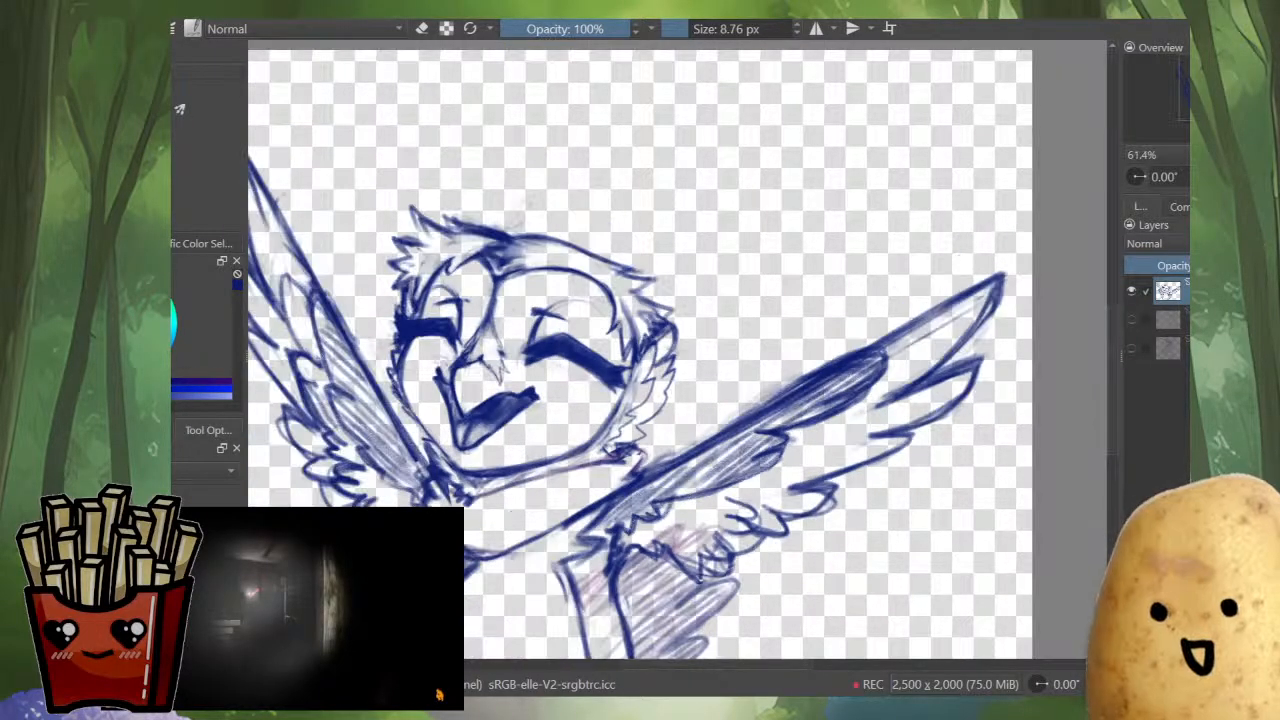
drag(981, 386, 1017, 344)
key(e)
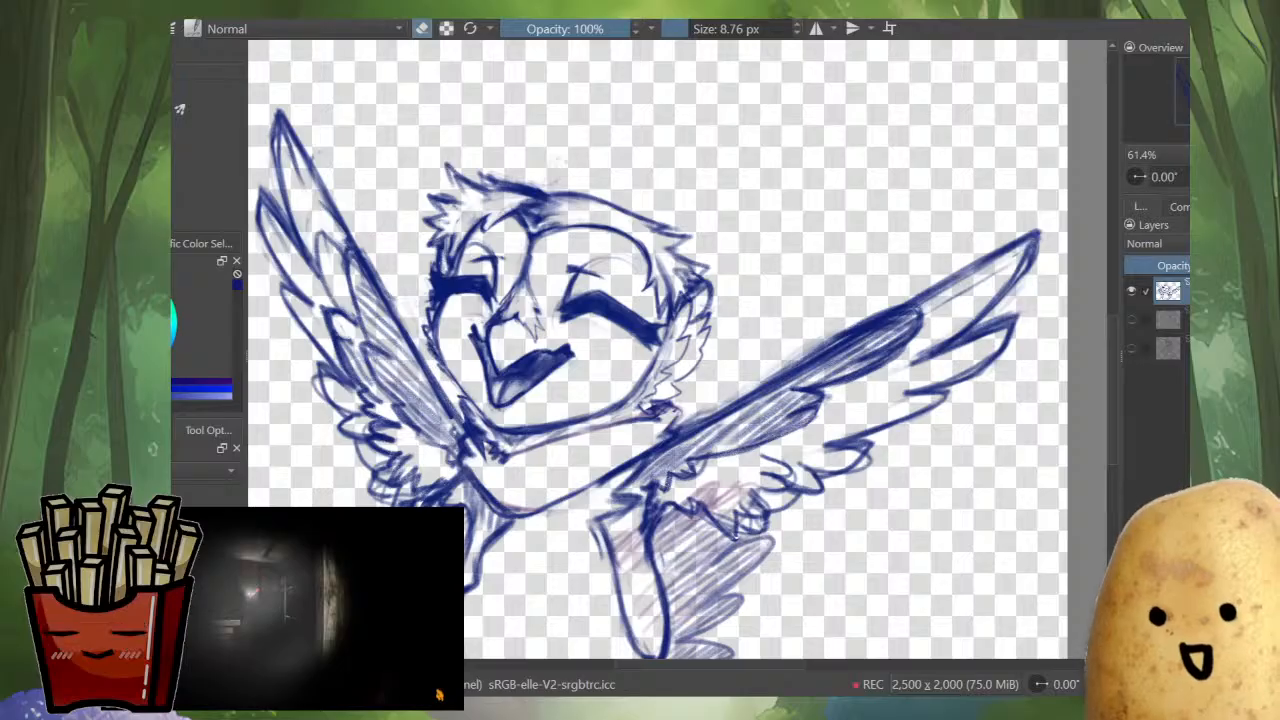
drag(941, 300, 877, 346)
key(e)
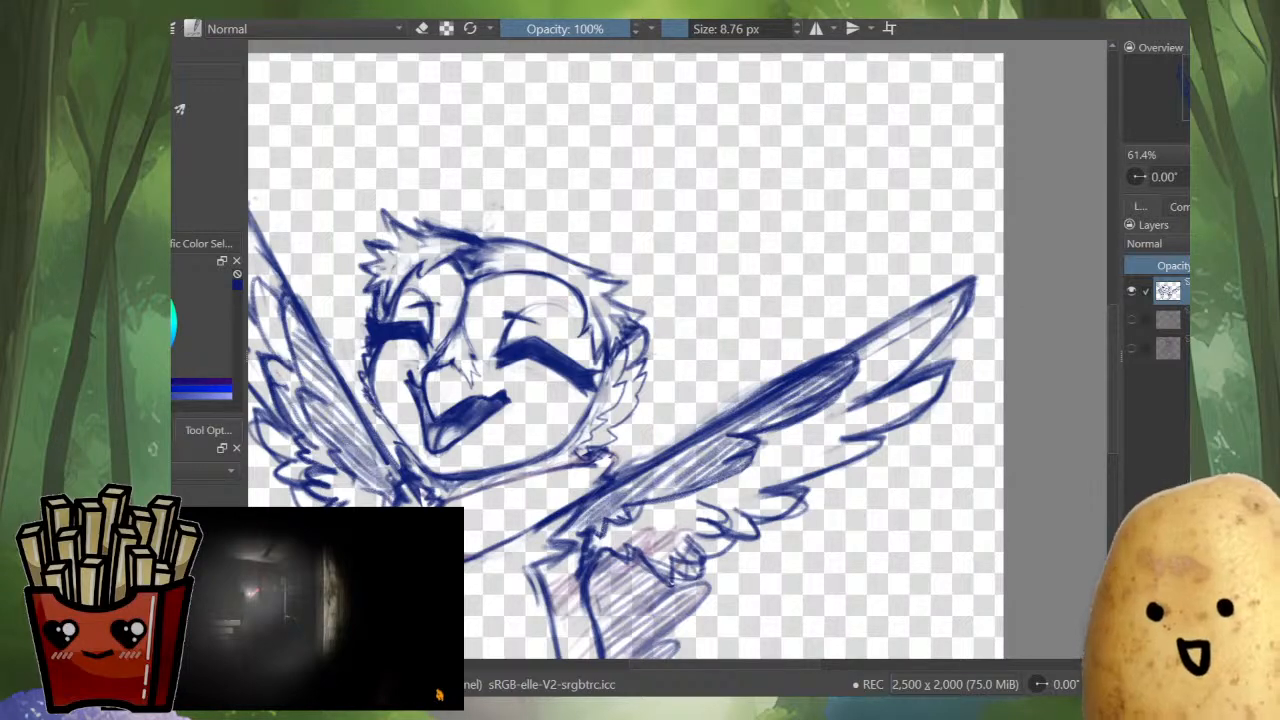
scroll(752, 378, up, 3)
drag(752, 378, 604, 372)
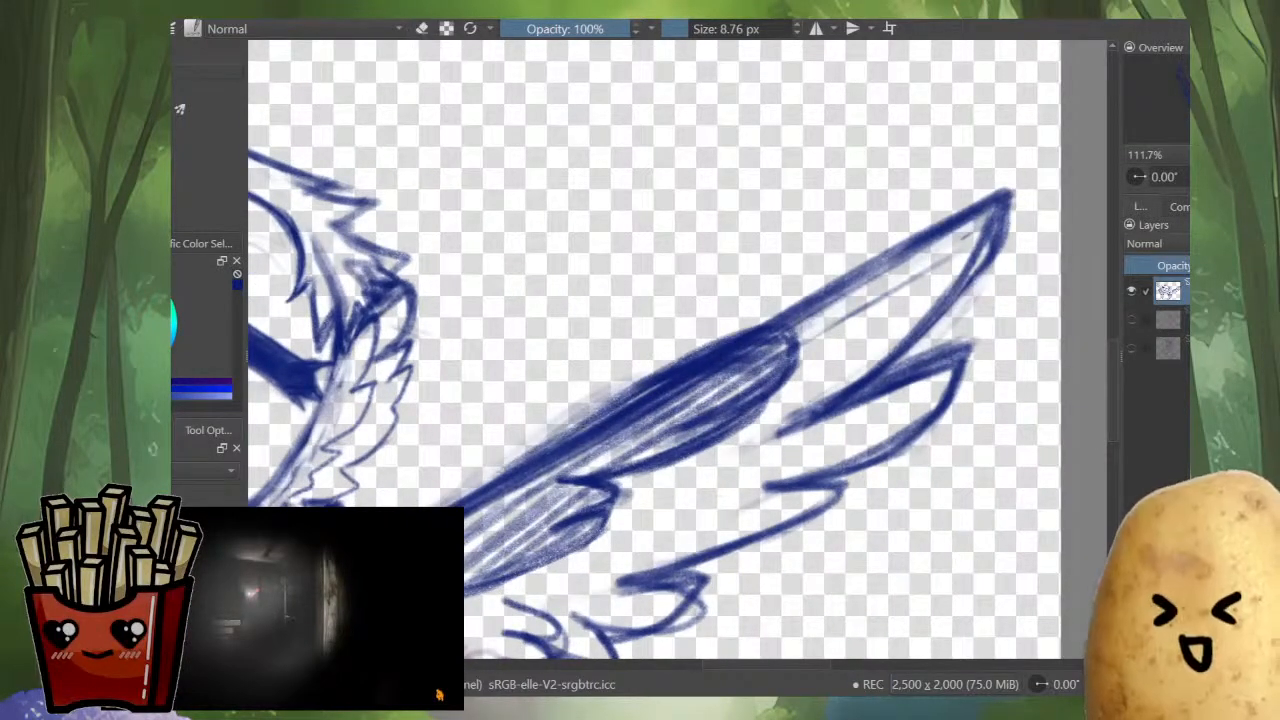
key(e)
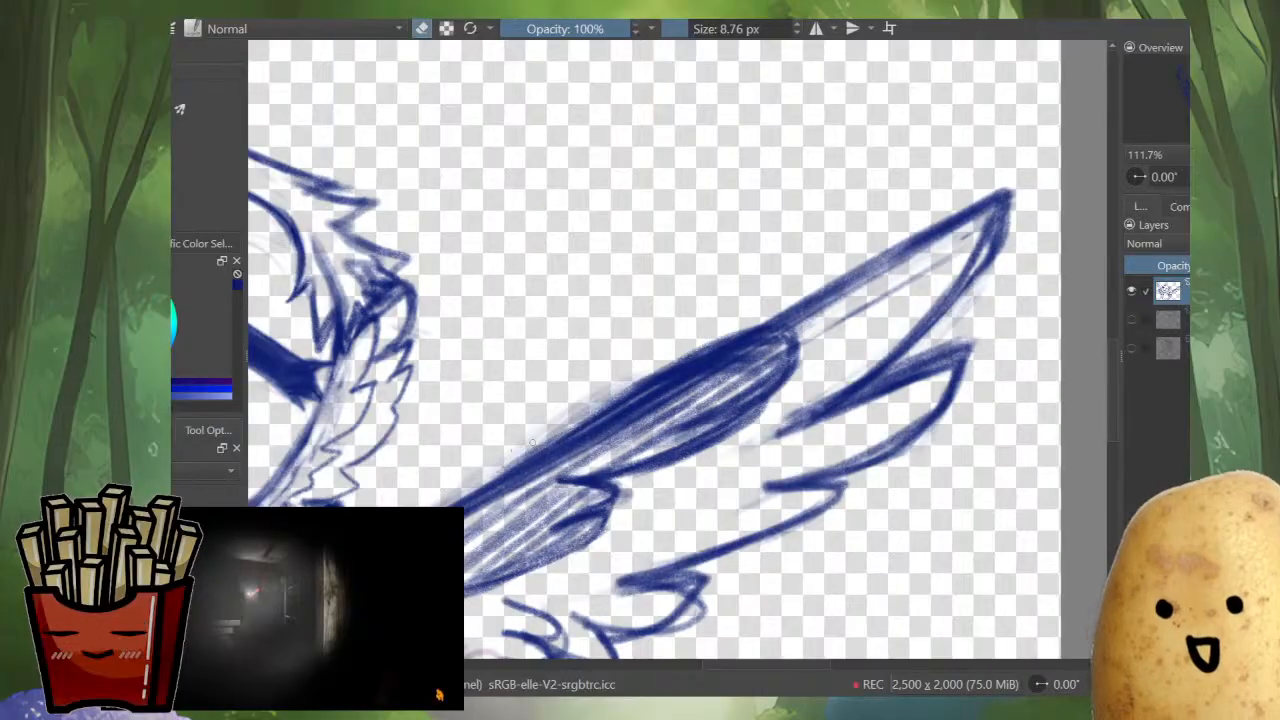
scroll(663, 396, down, 5)
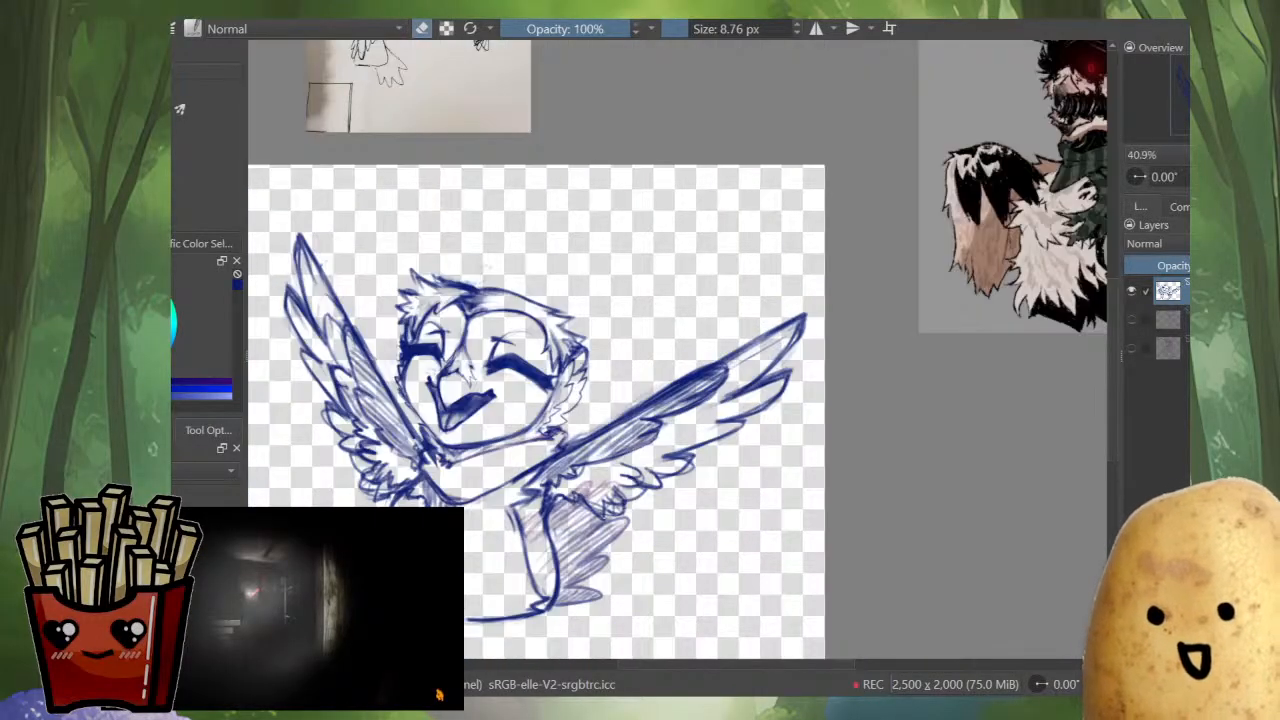
drag(646, 425, 676, 420)
- Hatch the middle feather layer of the raised wing in purple, from its upper feather down to the wing's base
scroll(676, 420, up, 2)
mouse_move(520, 420)
mouse_down()
mouse_move(830, 400)
mouse_move(1026, 420)
mouse_up()
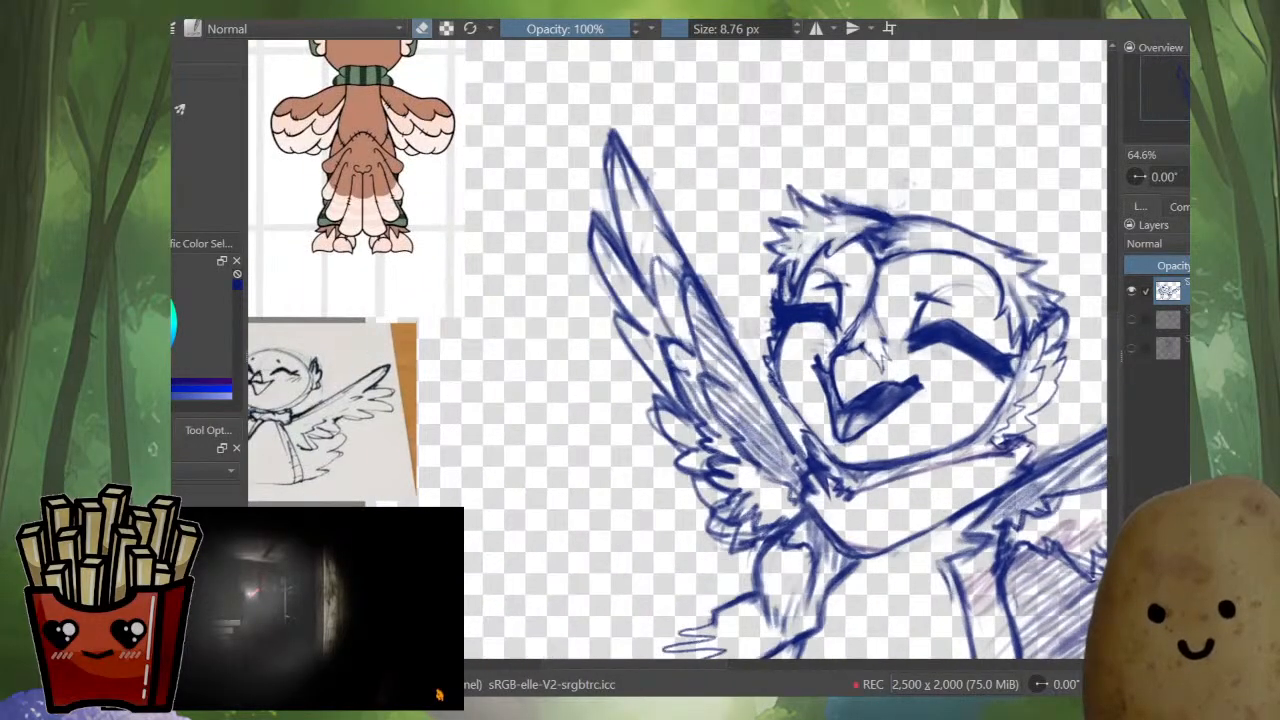
key(e)
scroll(662, 285, up, 2)
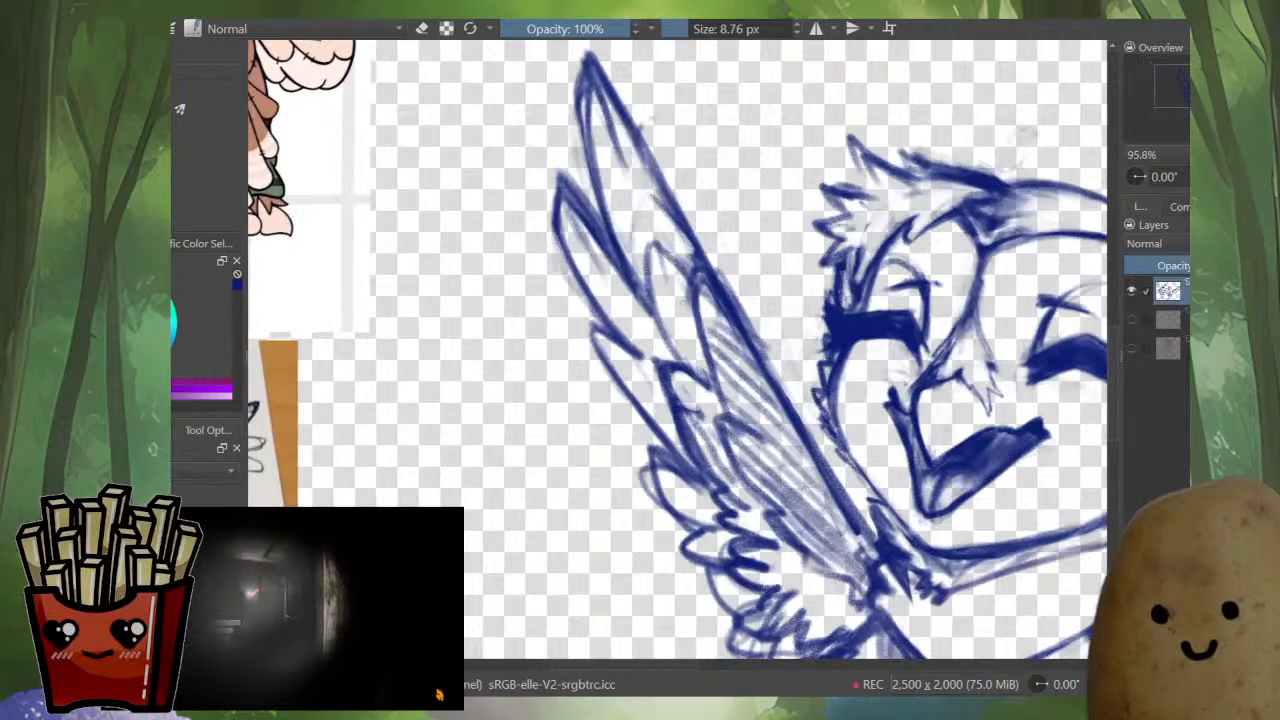
mouse_move(652, 250)
mouse_down()
mouse_move(654, 290)
mouse_move(670, 272)
mouse_move(676, 340)
mouse_move(704, 374)
mouse_move(673, 390)
mouse_move(710, 486)
mouse_move(744, 522)
mouse_move(728, 538)
mouse_move(783, 572)
mouse_move(743, 468)
mouse_move(718, 478)
mouse_move(738, 526)
mouse_up()
mouse_move(738, 442)
mouse_down()
mouse_move(752, 544)
mouse_move(782, 534)
mouse_up()
drag(788, 470, 806, 542)
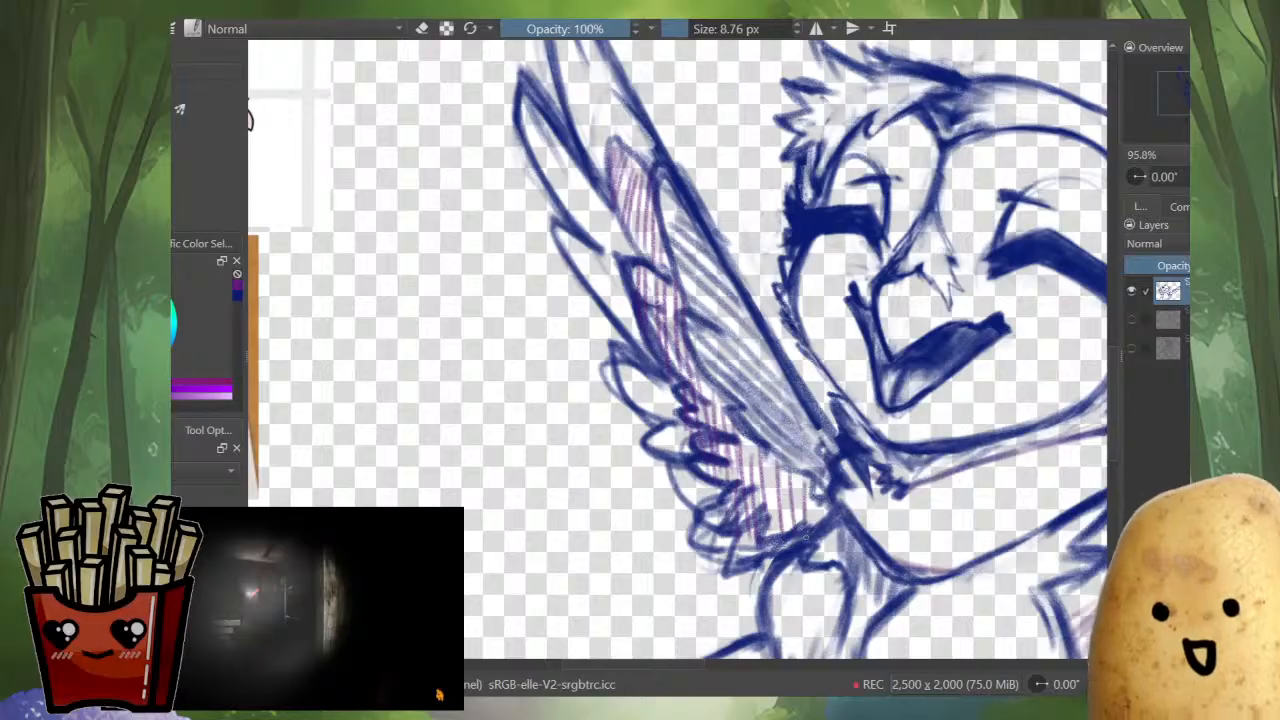
drag(808, 498, 816, 528)
- Outline a second feather layer in purple on the outstretched wing, running below the dark inner feathers from near the tip to the base
scroll(470, 455, down, 3)
scroll(808, 405, up, 2)
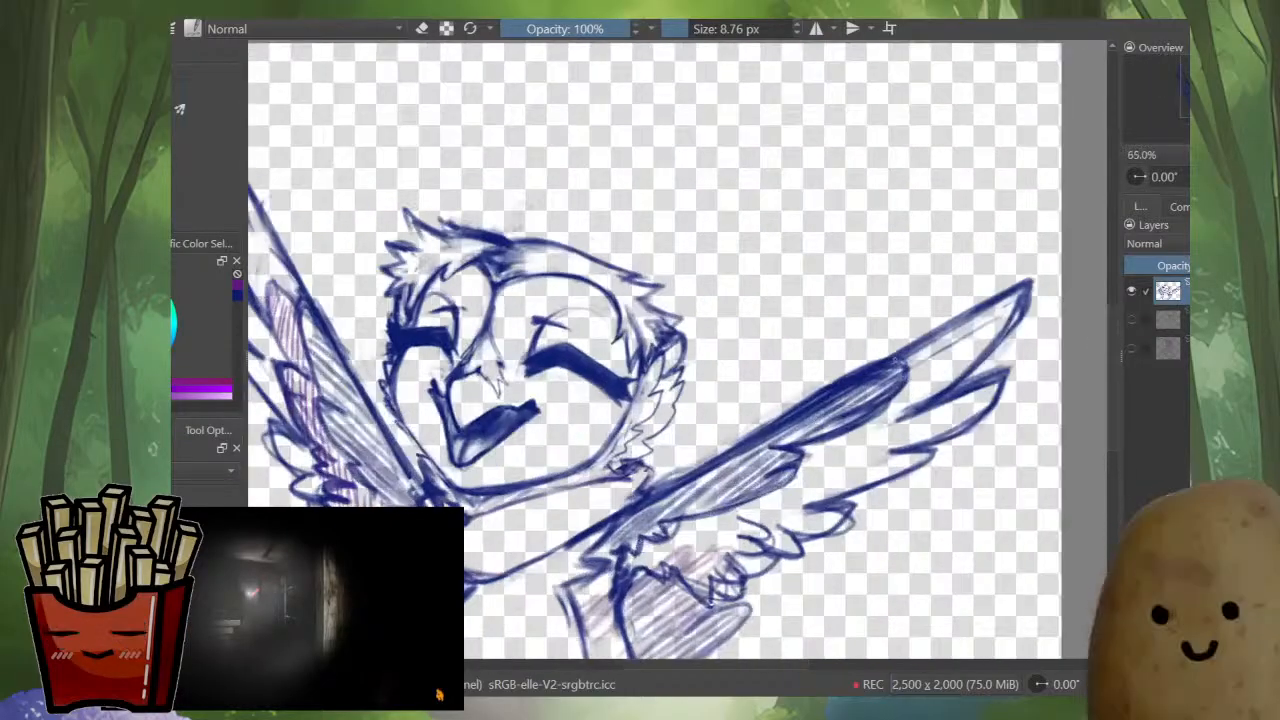
mouse_move(906, 356)
mouse_down()
mouse_move(954, 340)
mouse_move(930, 366)
mouse_move(942, 373)
mouse_move(898, 409)
mouse_move(914, 403)
mouse_up()
drag(914, 416, 820, 455)
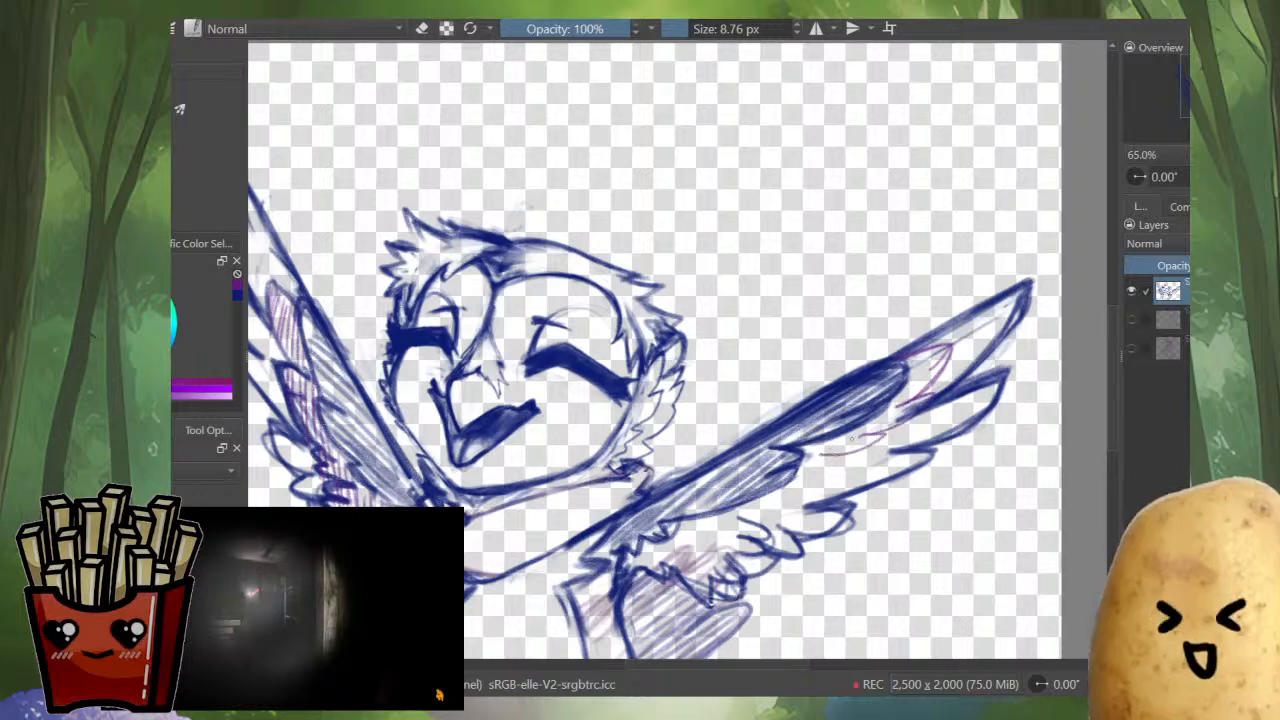
mouse_move(888, 434)
mouse_down()
mouse_move(852, 438)
mouse_move(822, 456)
mouse_move(824, 472)
mouse_move(688, 540)
mouse_up()
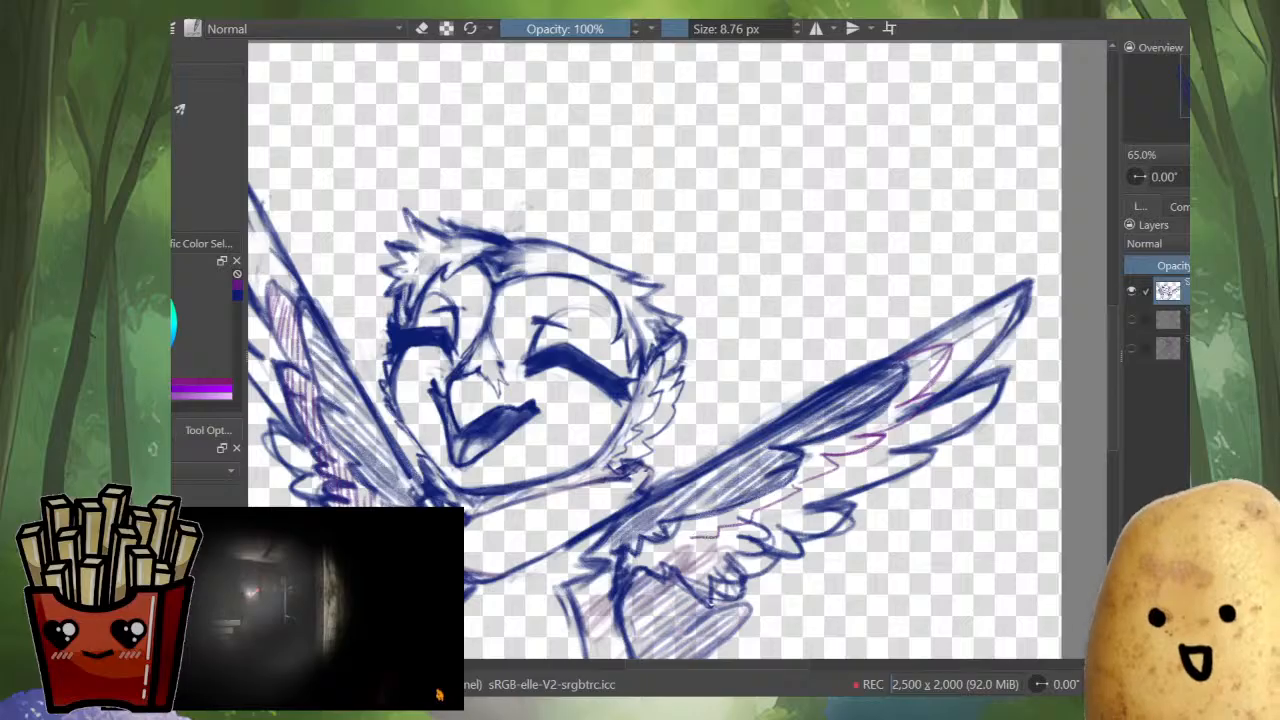
- Mirror the view and add jagged purple feather tips along the outstretched wing's second feather layer
key(m)
drag(771, 449, 903, 451)
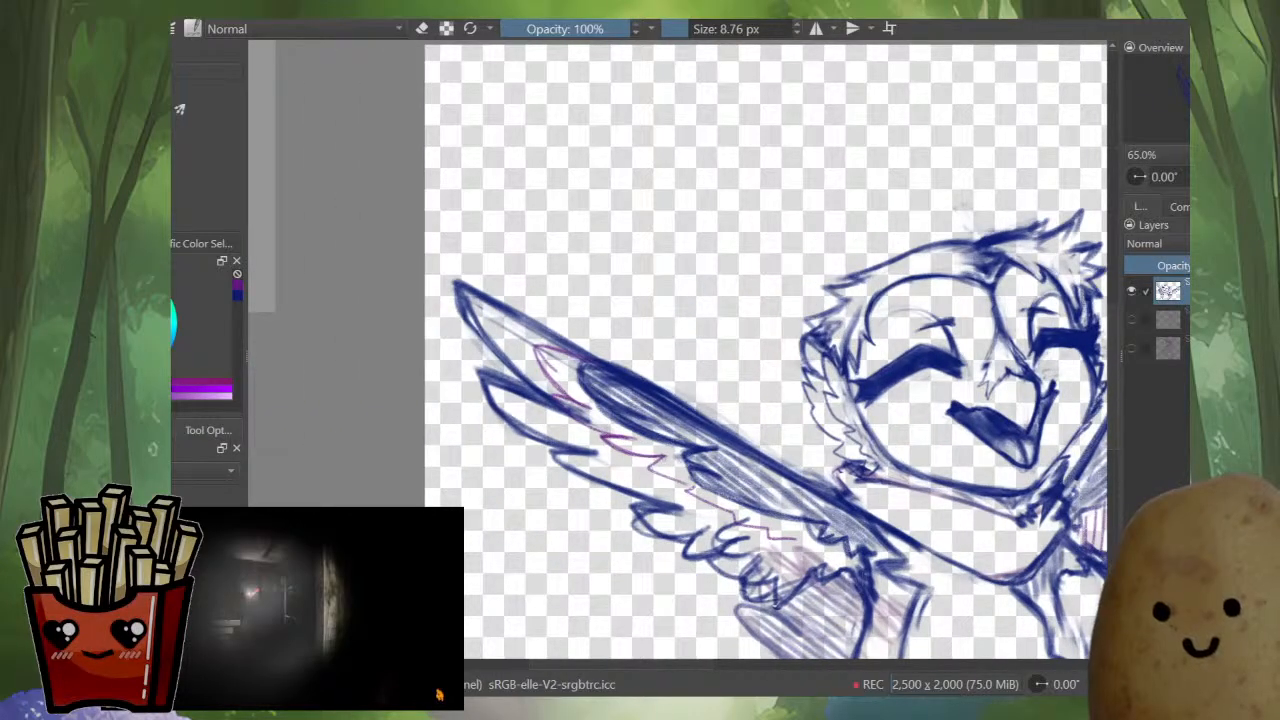
mouse_move(670, 452)
mouse_down()
mouse_move(646, 486)
mouse_move(700, 488)
mouse_move(678, 503)
mouse_move(732, 510)
mouse_move(694, 508)
mouse_move(722, 510)
mouse_move(706, 514)
mouse_move(726, 530)
mouse_move(780, 534)
mouse_move(814, 558)
mouse_move(828, 548)
mouse_up()
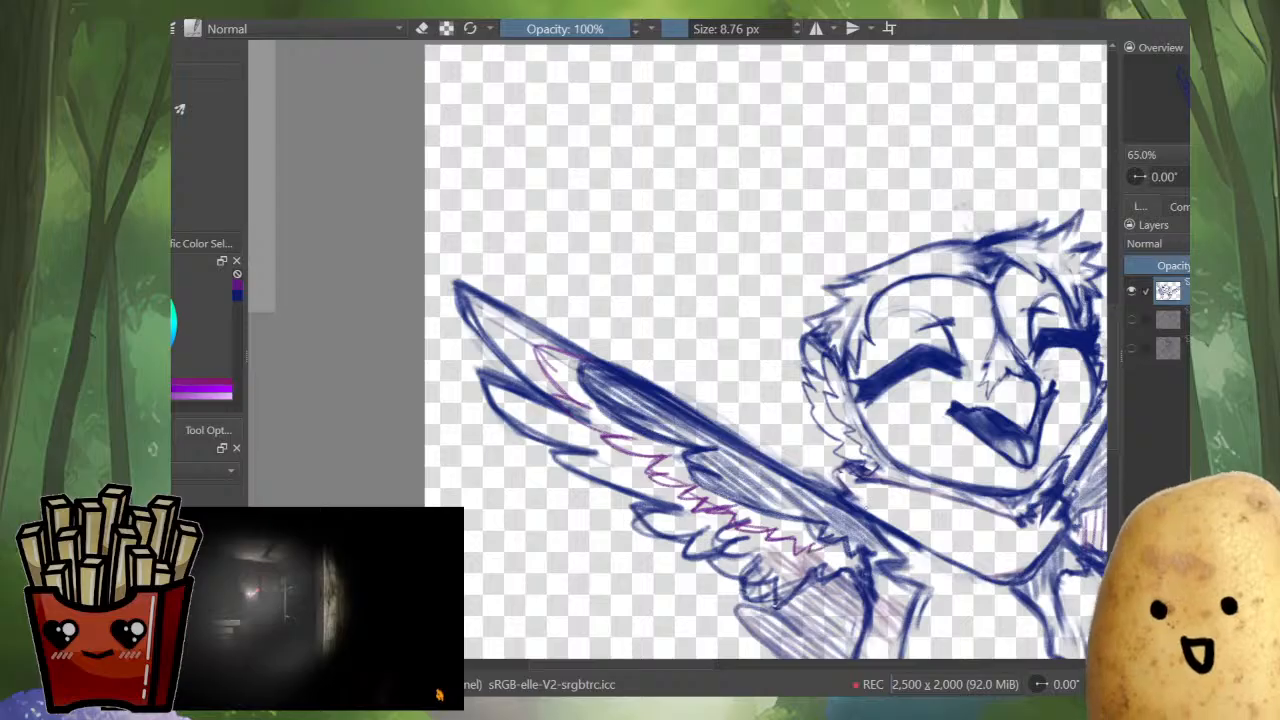
- Unmirror the view and hatch the outstretched wing's second feather layer in purple from the tip feather to the wing's base
key(m)
mouse_move(787, 358)
mouse_down()
mouse_move(775, 367)
mouse_move(795, 365)
mouse_up()
drag(774, 381, 825, 356)
mouse_move(770, 399)
mouse_down()
mouse_move(822, 362)
mouse_move(781, 395)
mouse_up()
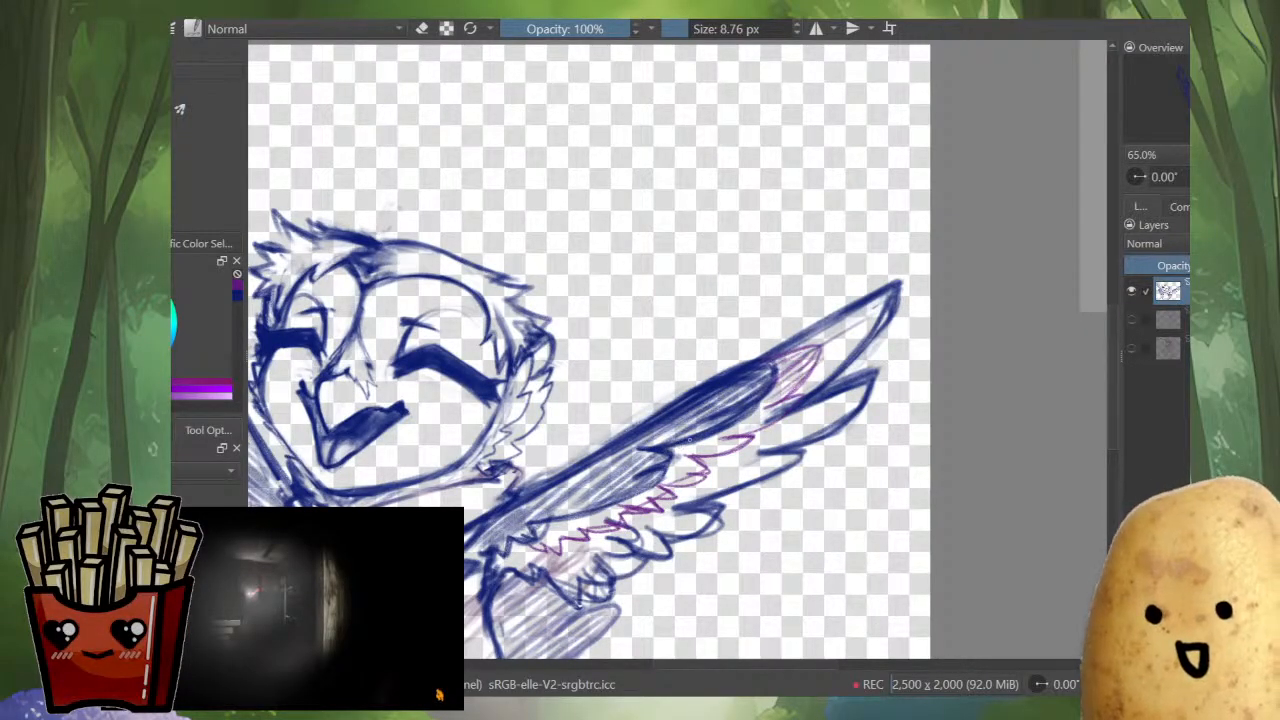
drag(676, 458, 752, 416)
mouse_move(722, 440)
mouse_down()
mouse_move(797, 403)
mouse_move(726, 439)
mouse_up()
mouse_move(676, 468)
mouse_down()
mouse_move(712, 446)
mouse_move(700, 442)
mouse_up()
drag(674, 468, 698, 459)
drag(664, 488, 702, 468)
drag(614, 510, 648, 492)
drag(636, 508, 670, 484)
drag(536, 537, 544, 525)
drag(533, 536, 545, 525)
drag(534, 539, 586, 516)
drag(564, 544, 616, 508)
- Check the whole owl sketch and save the document
scroll(842, 445, down, 5)
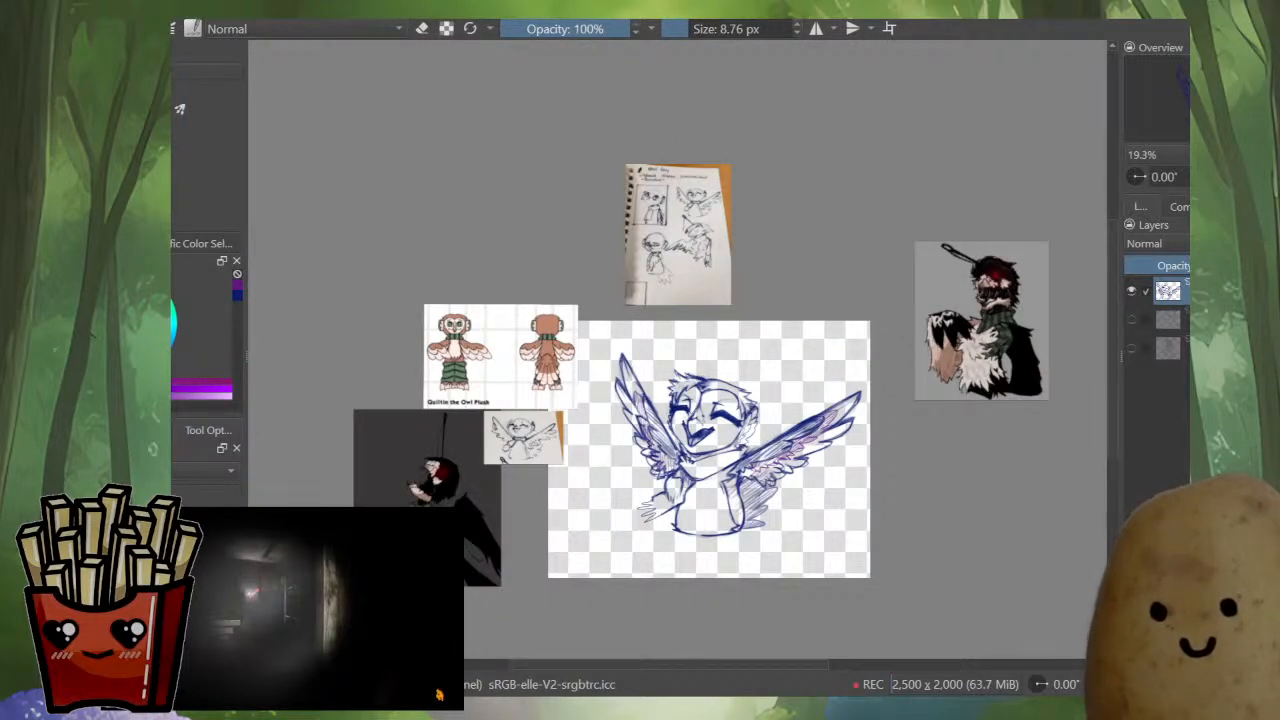
scroll(731, 500, up, 5)
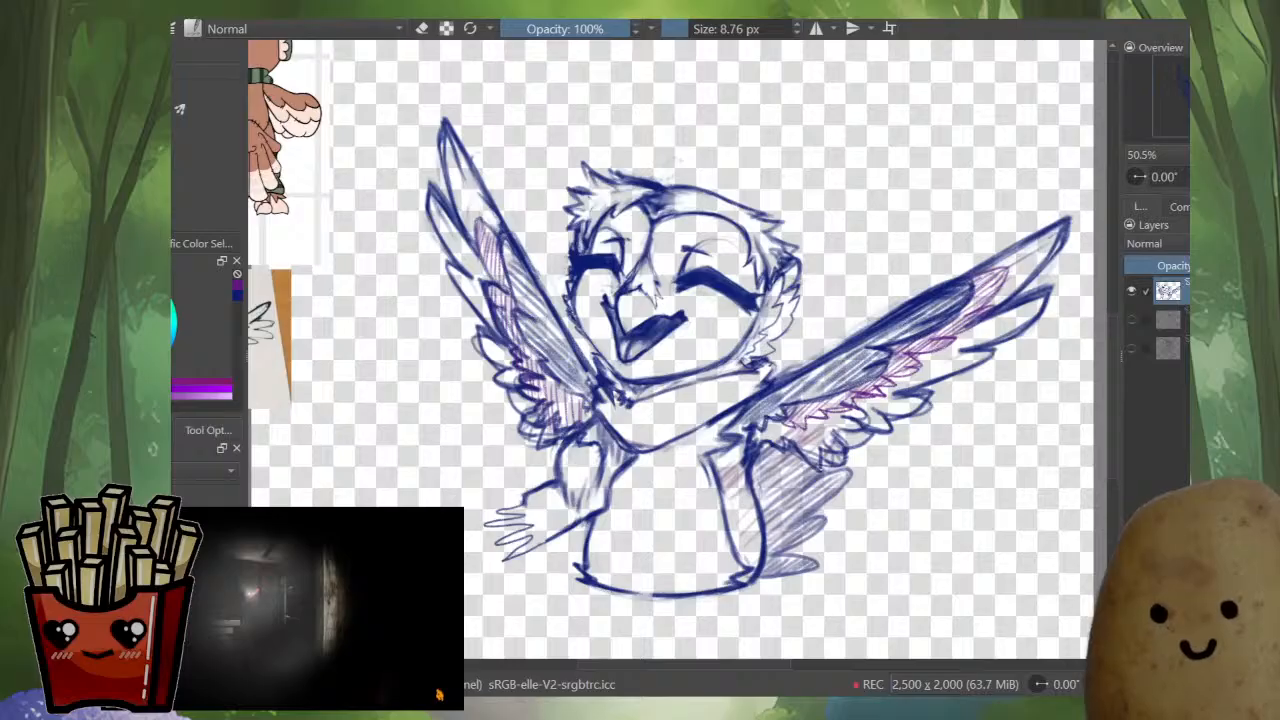
drag(820, 464, 828, 488)
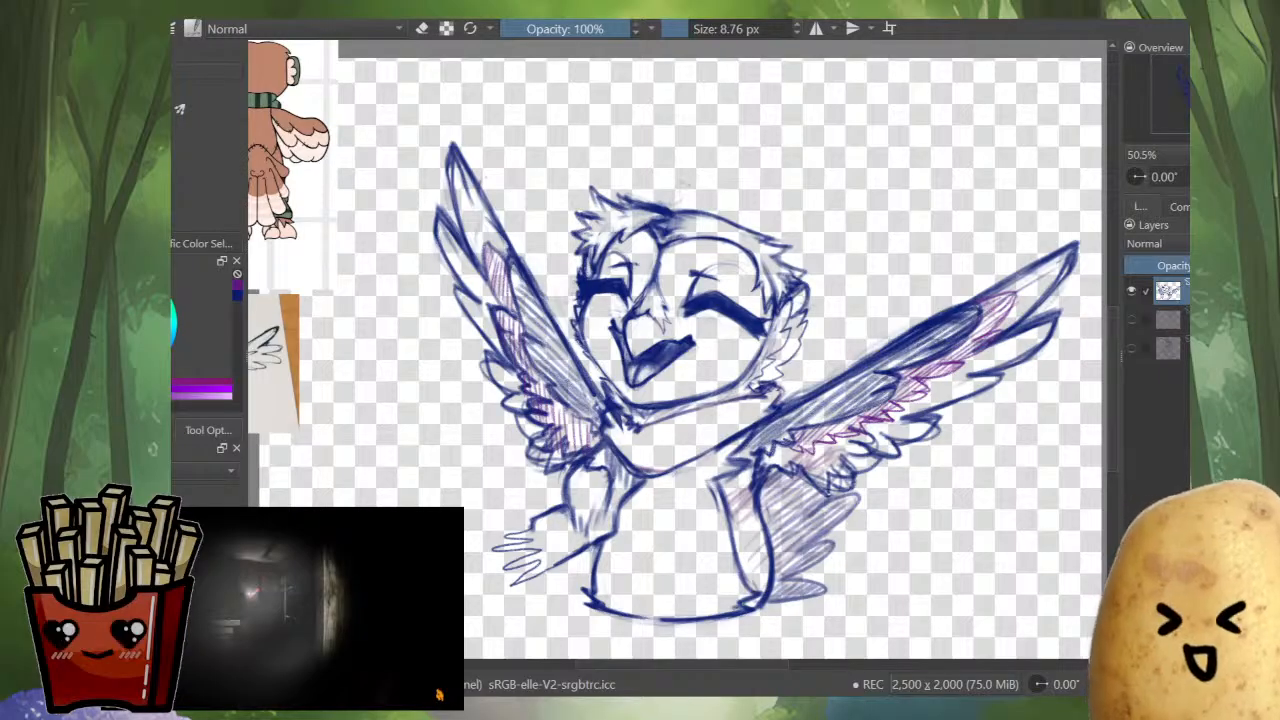
drag(700, 400, 794, 451)
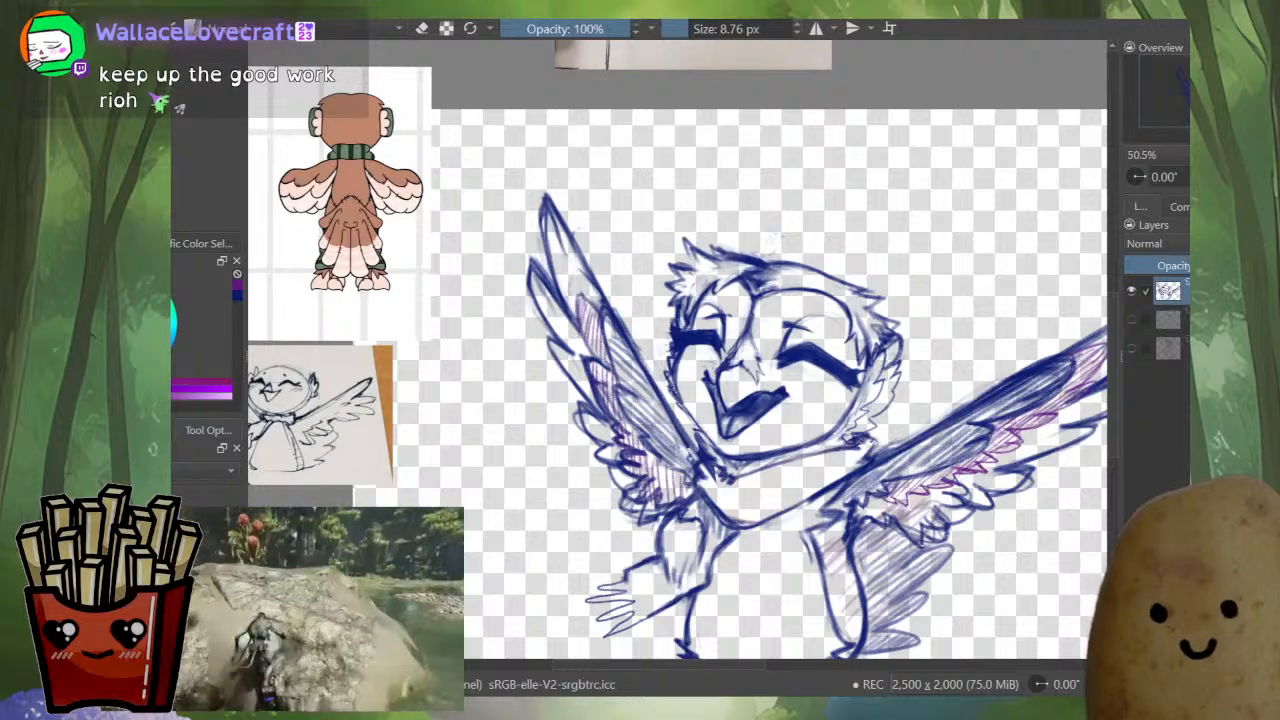
drag(770, 400, 731, 355)
key(ctrl+s)
- Examine the stern standing owl with folded wings in the notebook reference photo up close
scroll(950, 363, down, 1)
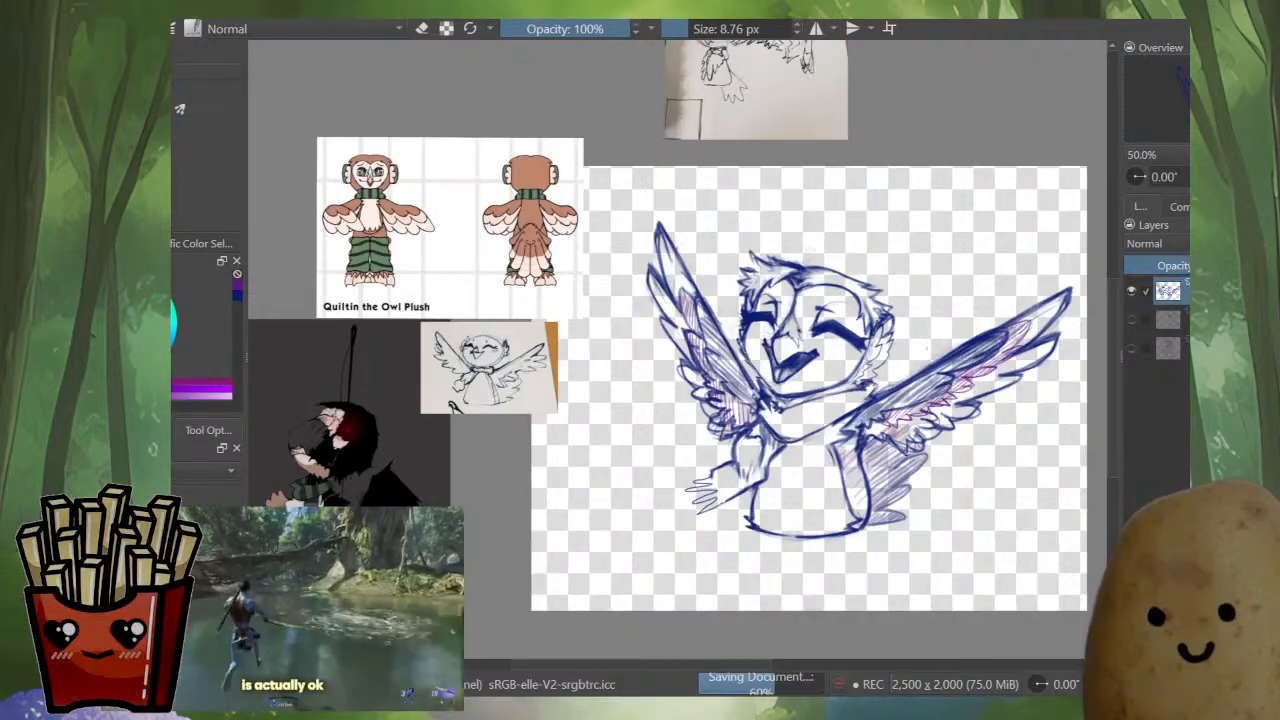
drag(714, 58, 619, 243)
scroll(619, 243, up, 5)
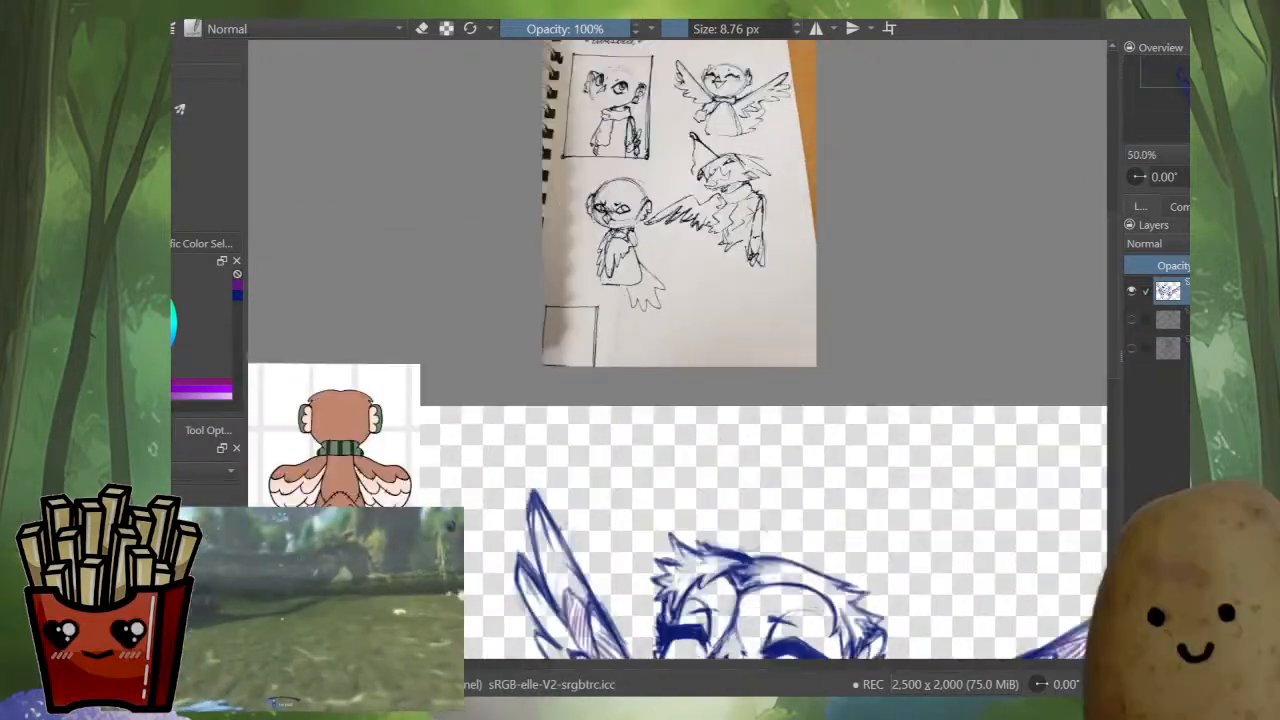
scroll(665, 192, down, 2)
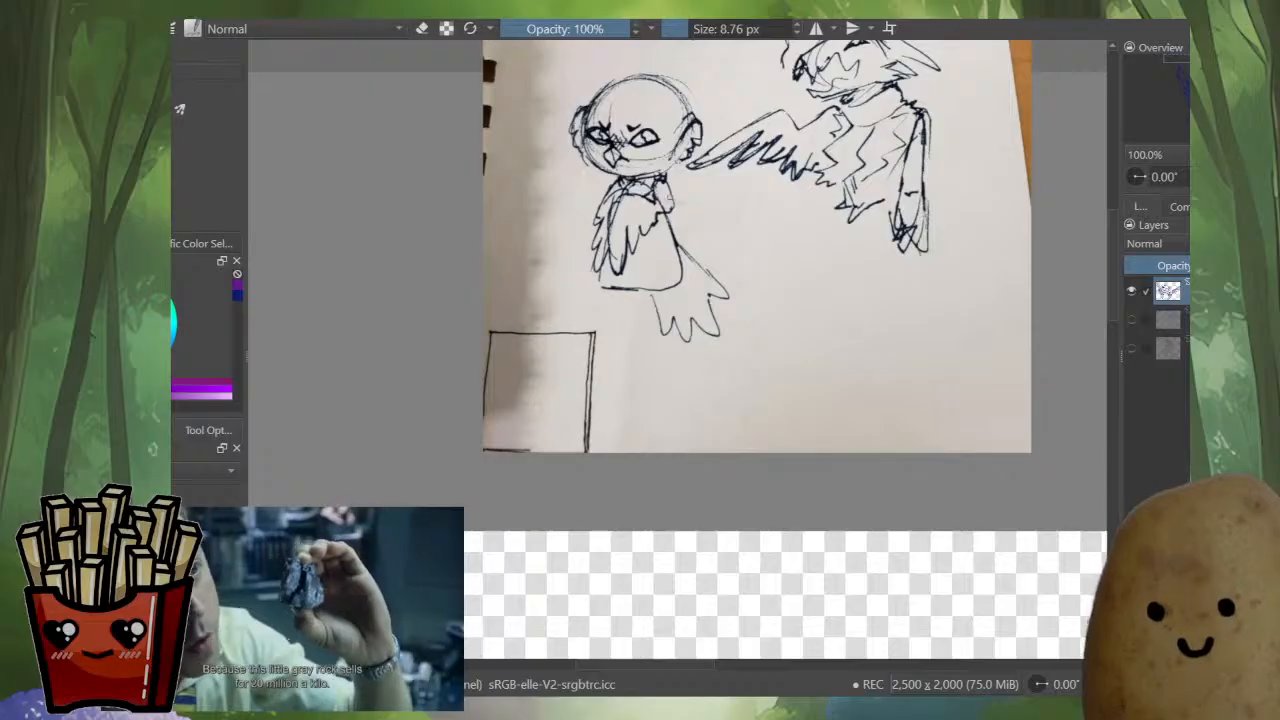
drag(670, 199, 780, 432)
scroll(700, 470, up, 2)
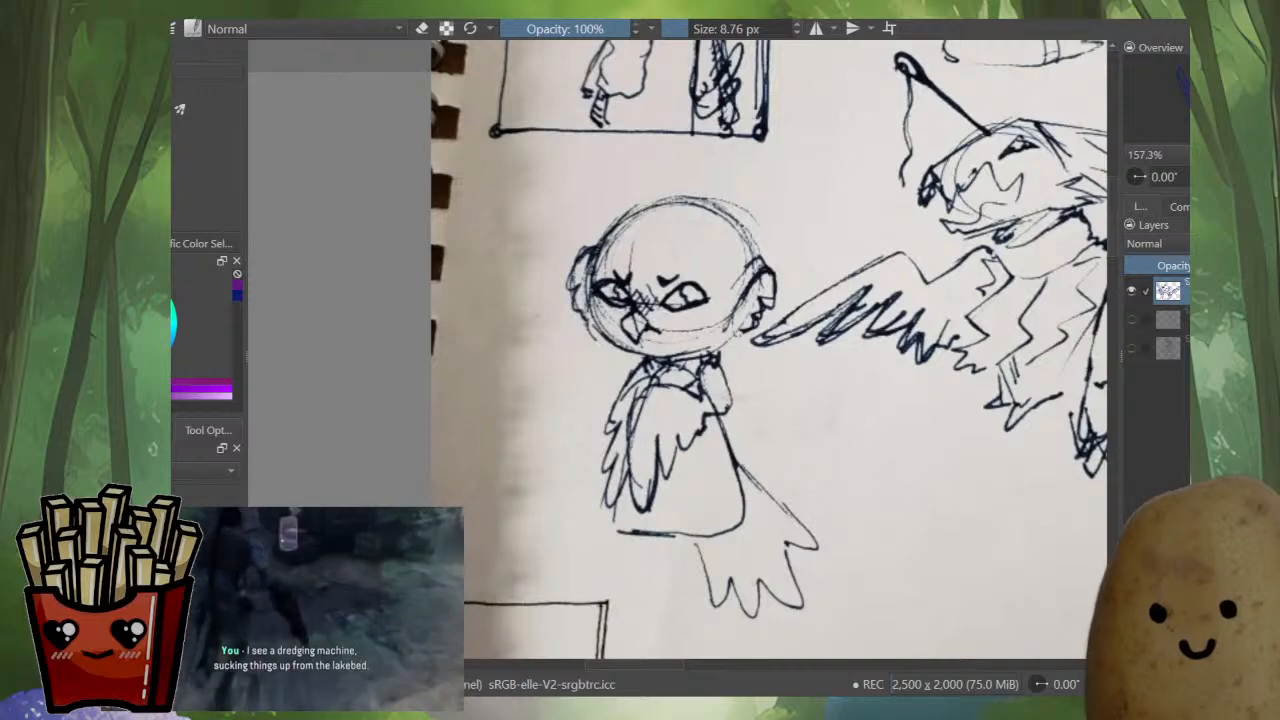
mouse_move(687, 460)
mouse_down()
mouse_move(685, 370)
mouse_move(599, 334)
mouse_move(682, 269)
mouse_up()
scroll(687, 400, down, 3)
- Paste a crop of the stern standing owl as a reference image and place it beside the canvas, over the plush reference
click(552, 28)
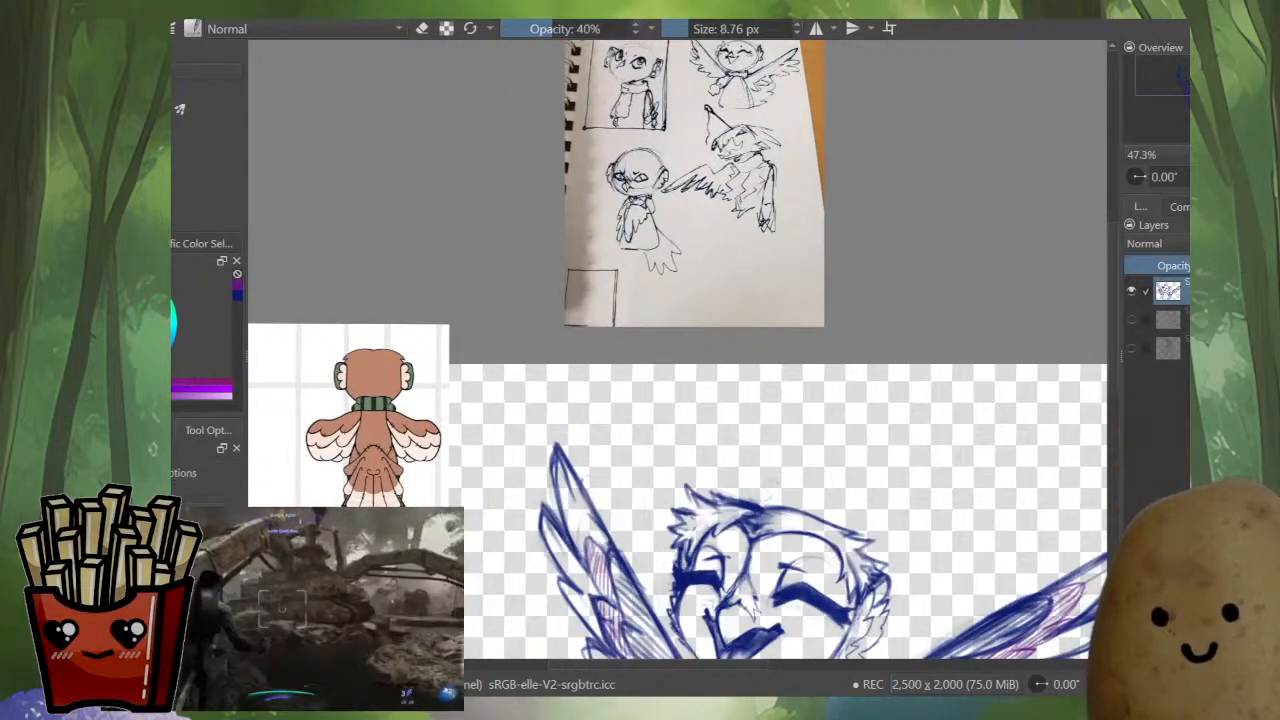
scroll(476, 362, down, 3)
scroll(476, 420, up, 1)
drag(640, 400, 623, 380)
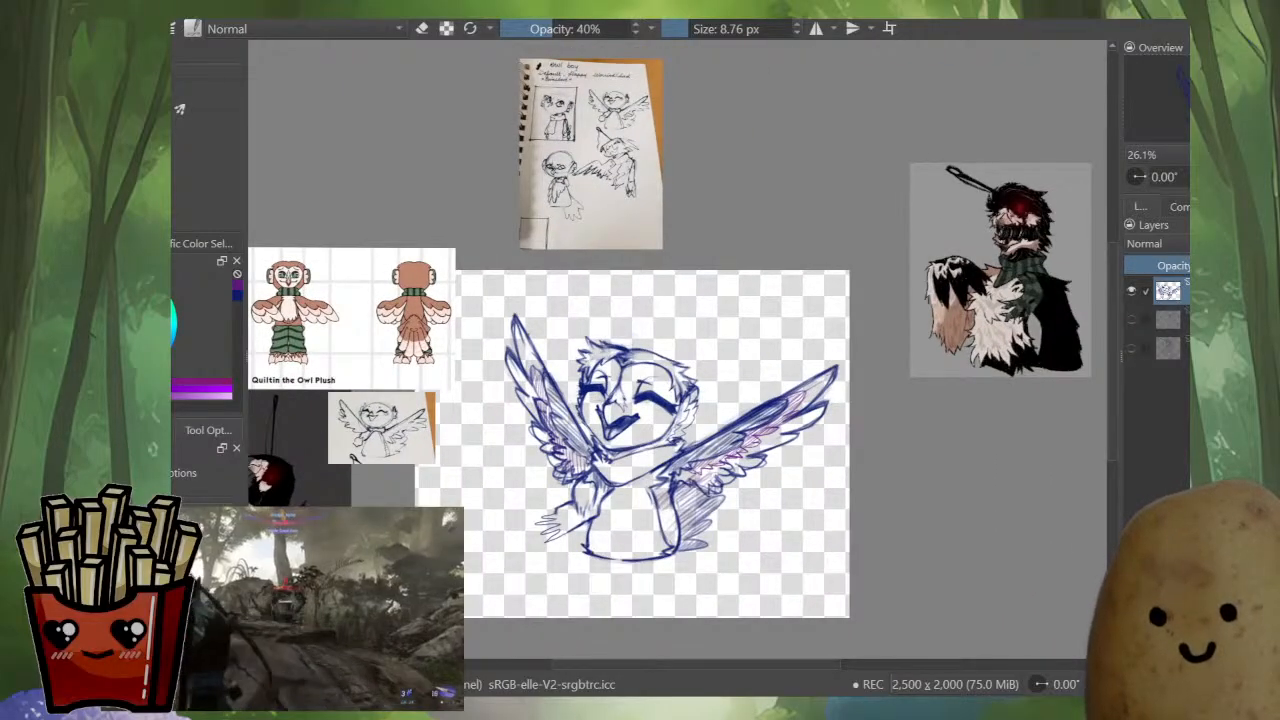
key(ctrl+v)
drag(491, 388, 538, 460)
drag(477, 365, 386, 394)
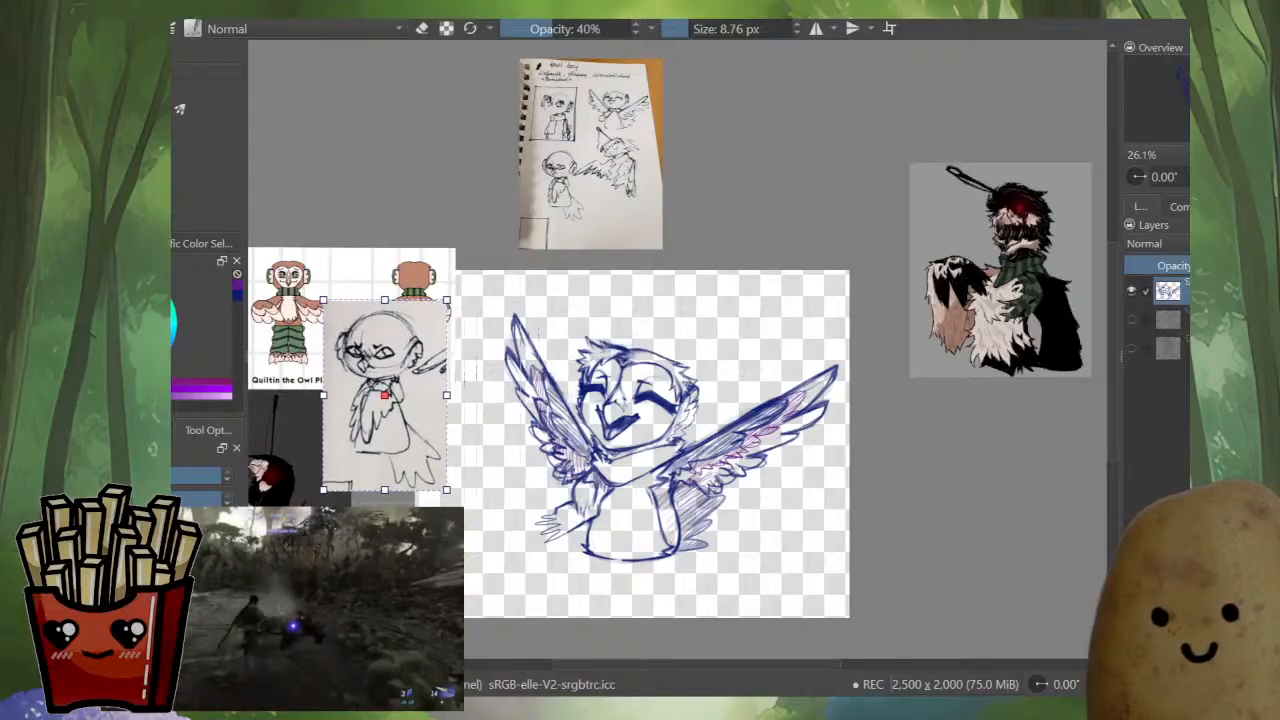
- Return to the brush and add a new layer above the cheerful owl sketch
key(b)
drag(622, 463, 754, 469)
scroll(693, 444, up, 1)
key(Insert)
scroll(806, 490, up, 1)
- Show the earlier purple sketch of the serious owl, hide the cheerful owl's layer, and keep the new top layer visible
click(1131, 291)
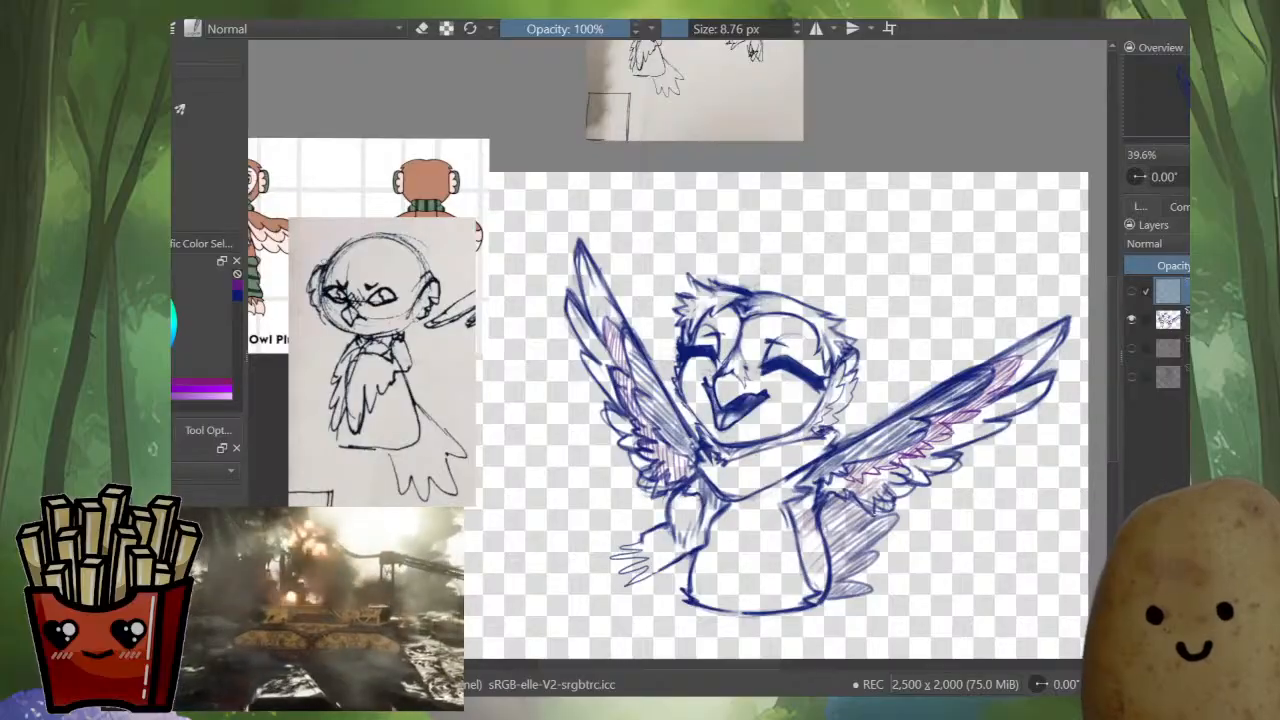
click(1131, 348)
click(1131, 291)
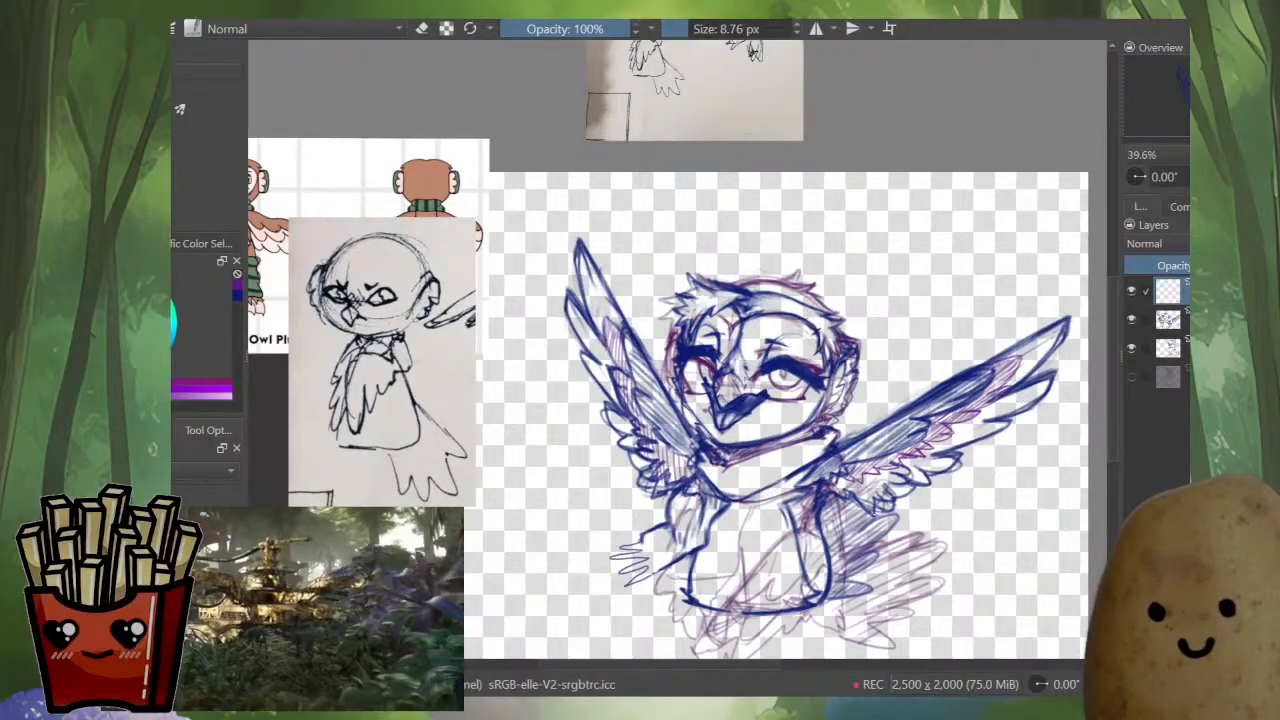
click(1131, 291)
click(1131, 291)
click(1131, 319)
click(1131, 319)
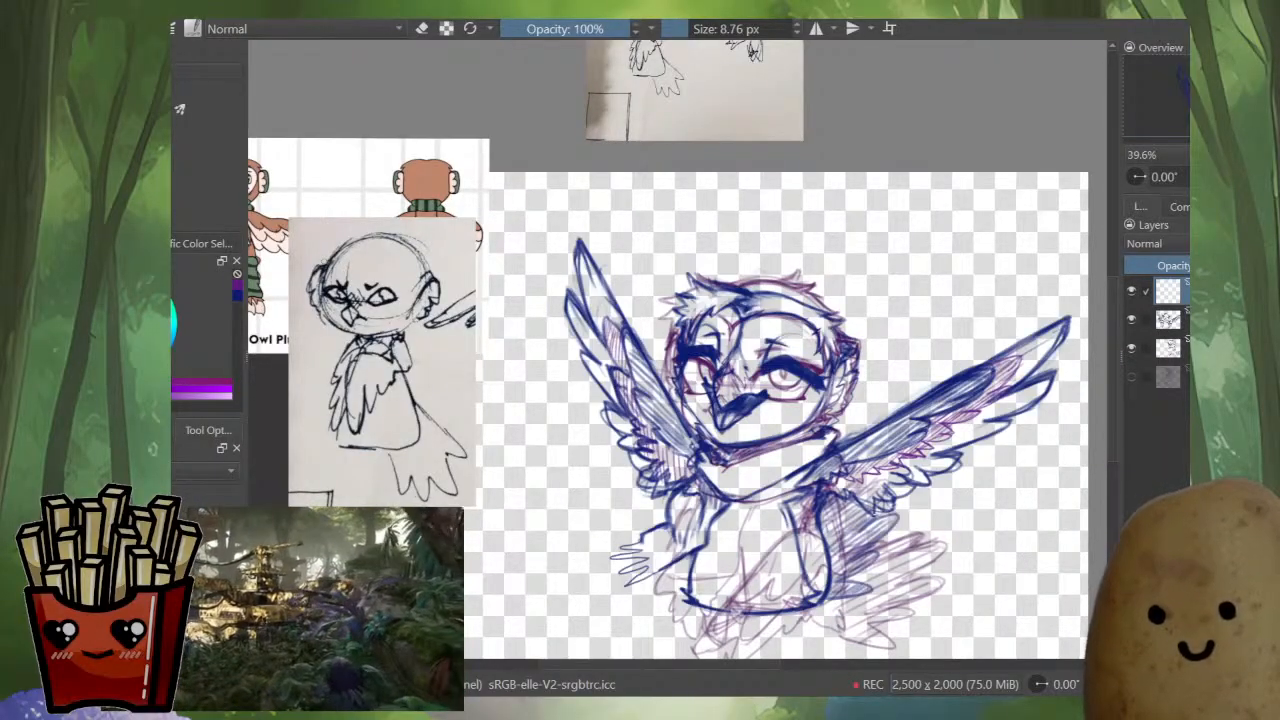
click(1131, 319)
click(1131, 319)
click(1131, 319)
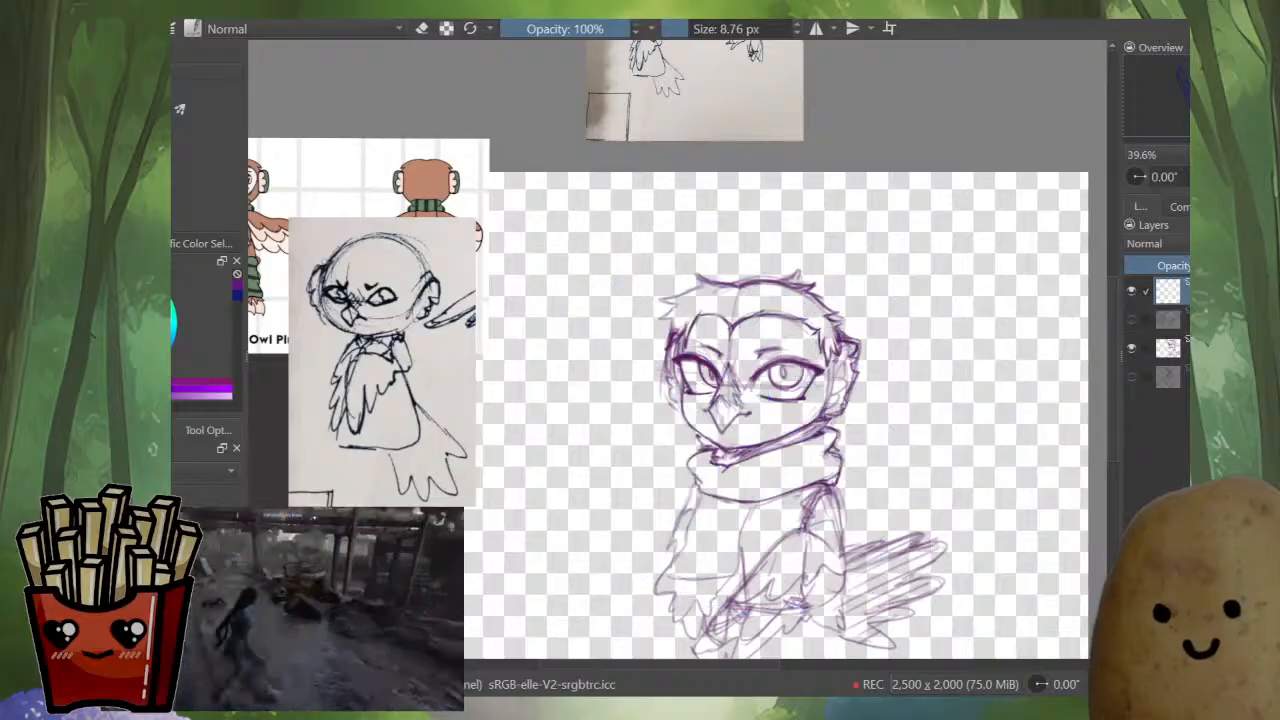
click(1131, 319)
click(1131, 319)
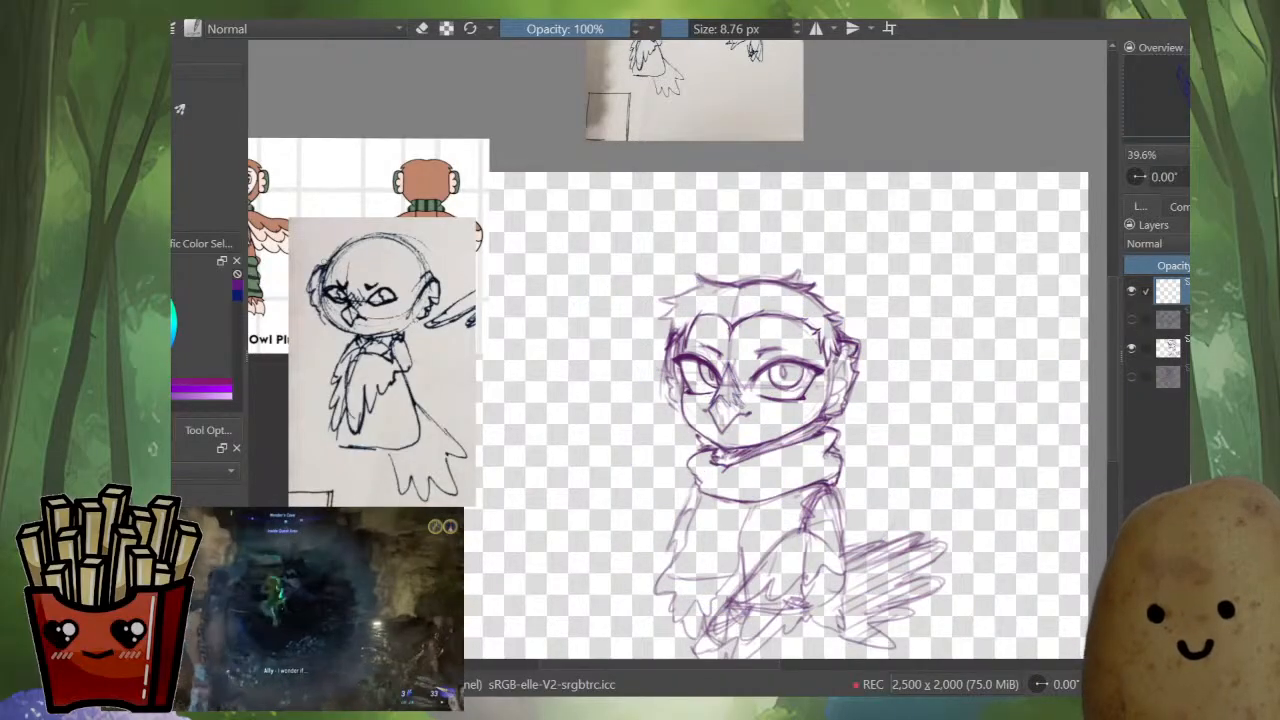
- Lower the layer opacity of the purple serious owl sketch and make the empty top layer active
click(1175, 348)
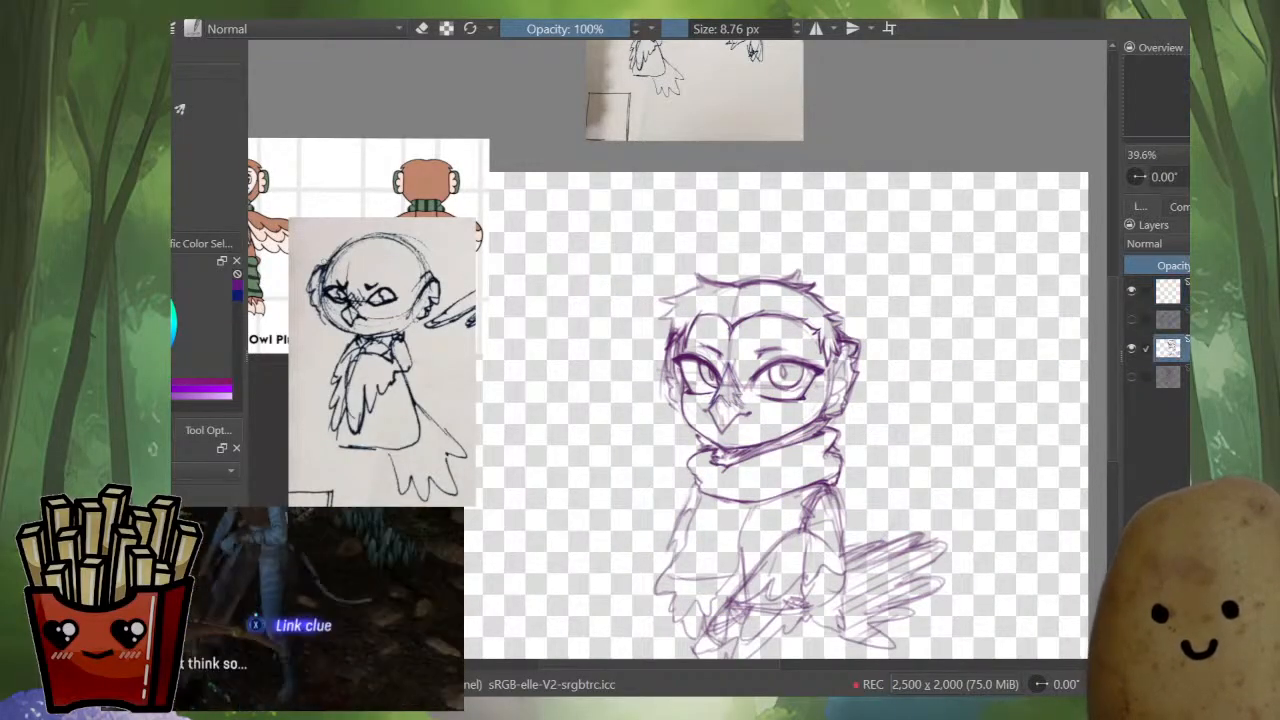
click(1185, 265)
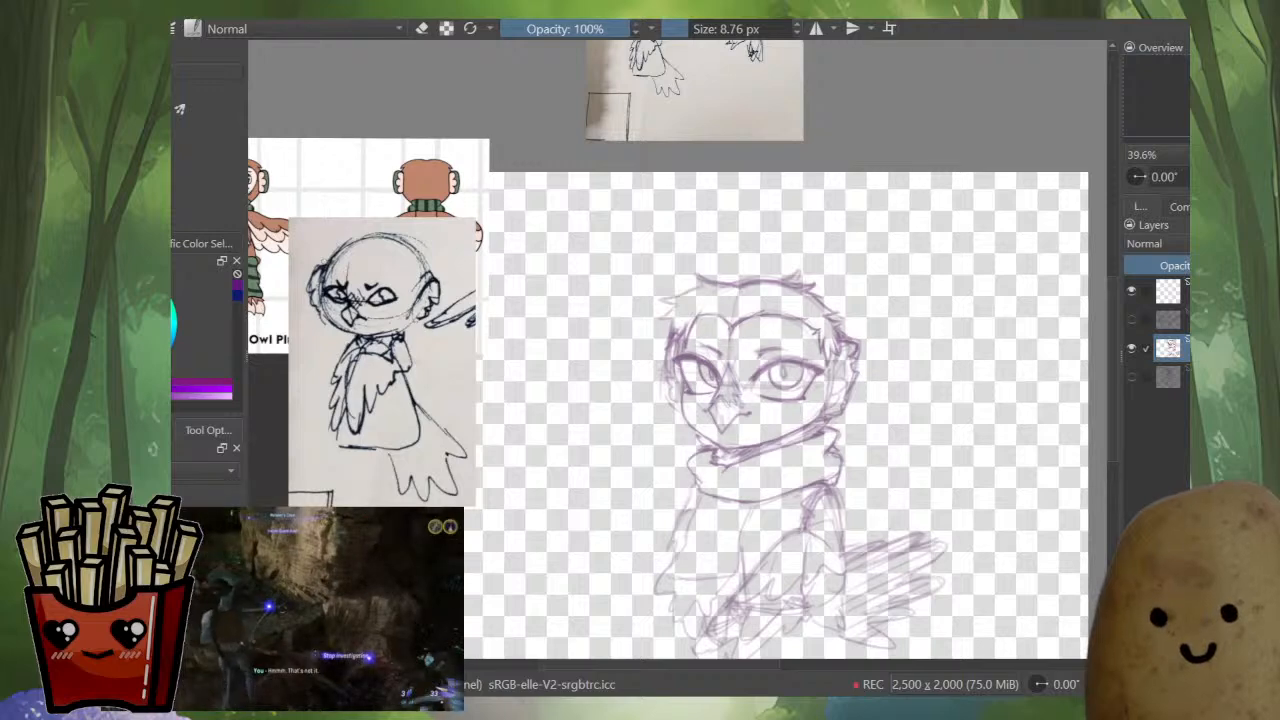
click(1175, 291)
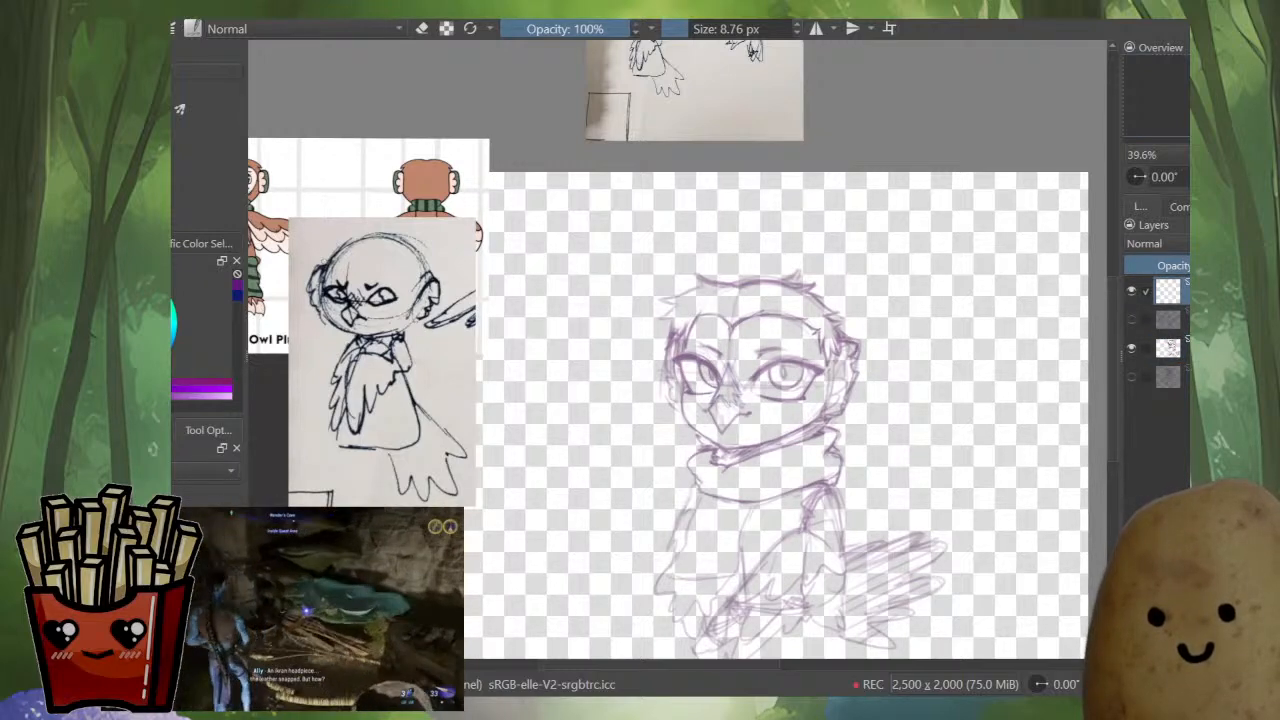
scroll(773, 443, up, 4)
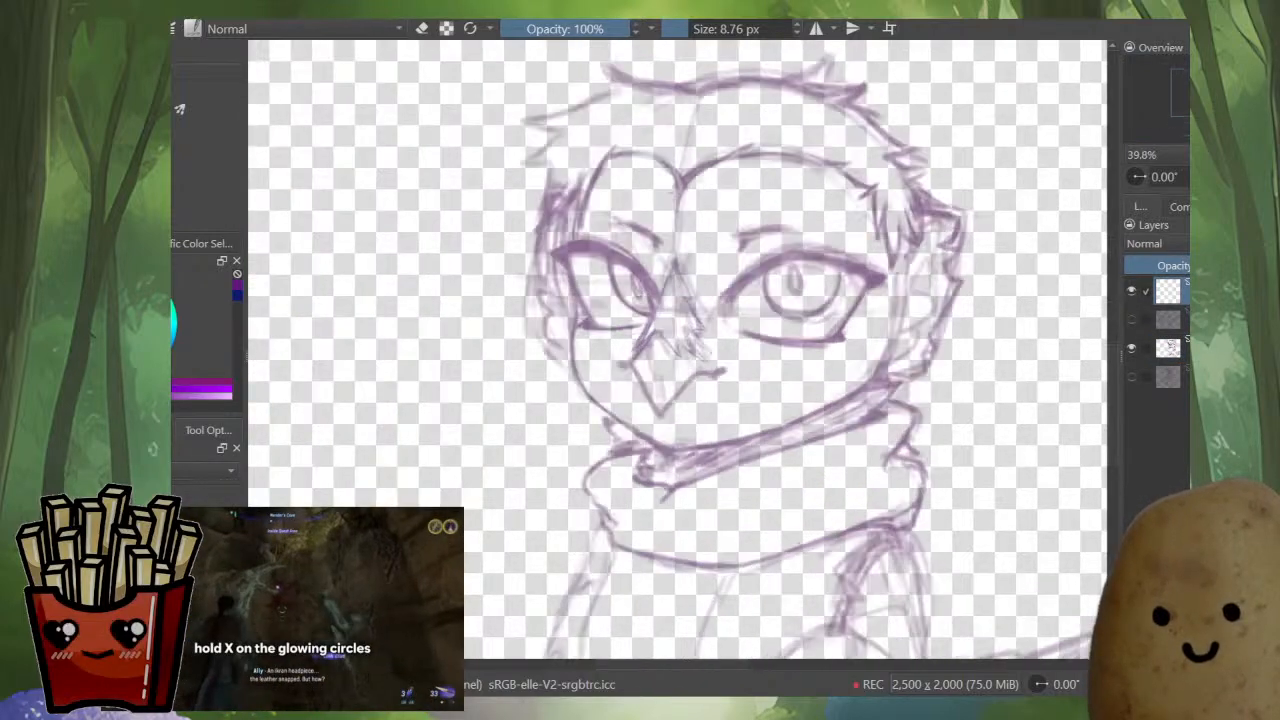
drag(686, 220, 680, 283)
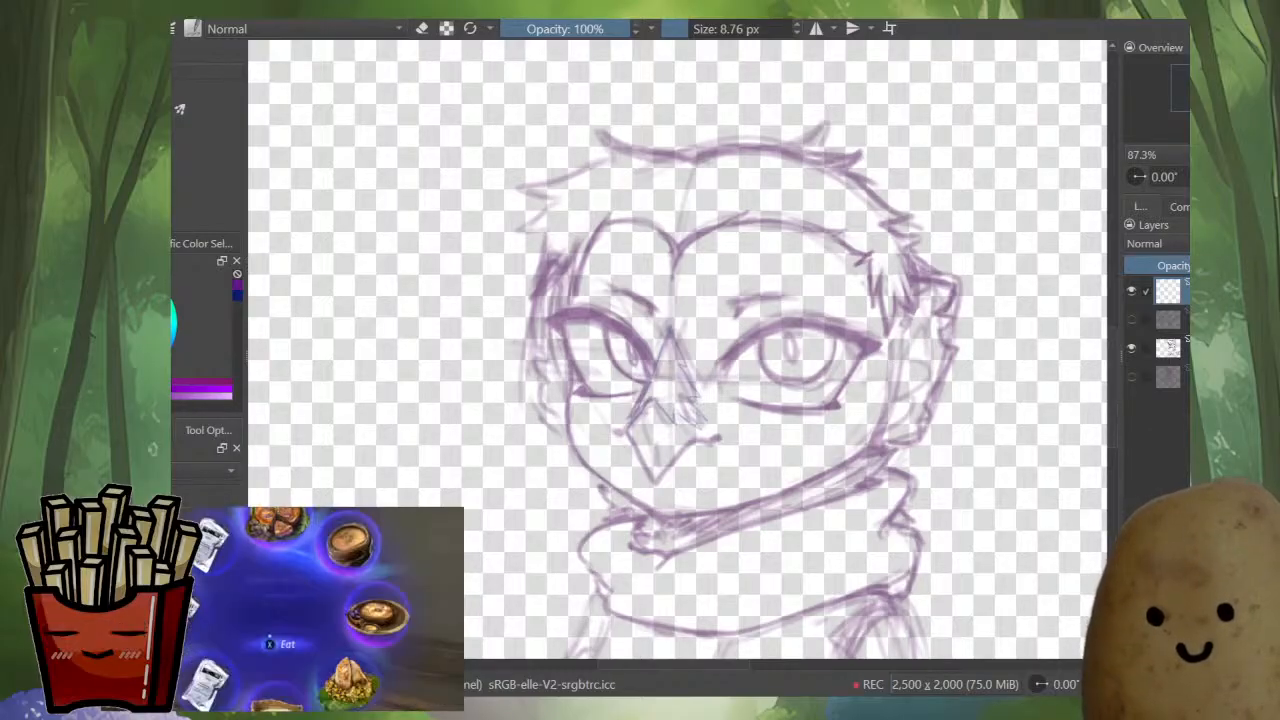
mouse_move(781, 177)
mouse_down()
mouse_move(726, 189)
mouse_move(718, 171)
mouse_up()
scroll(716, 174, up, 1)
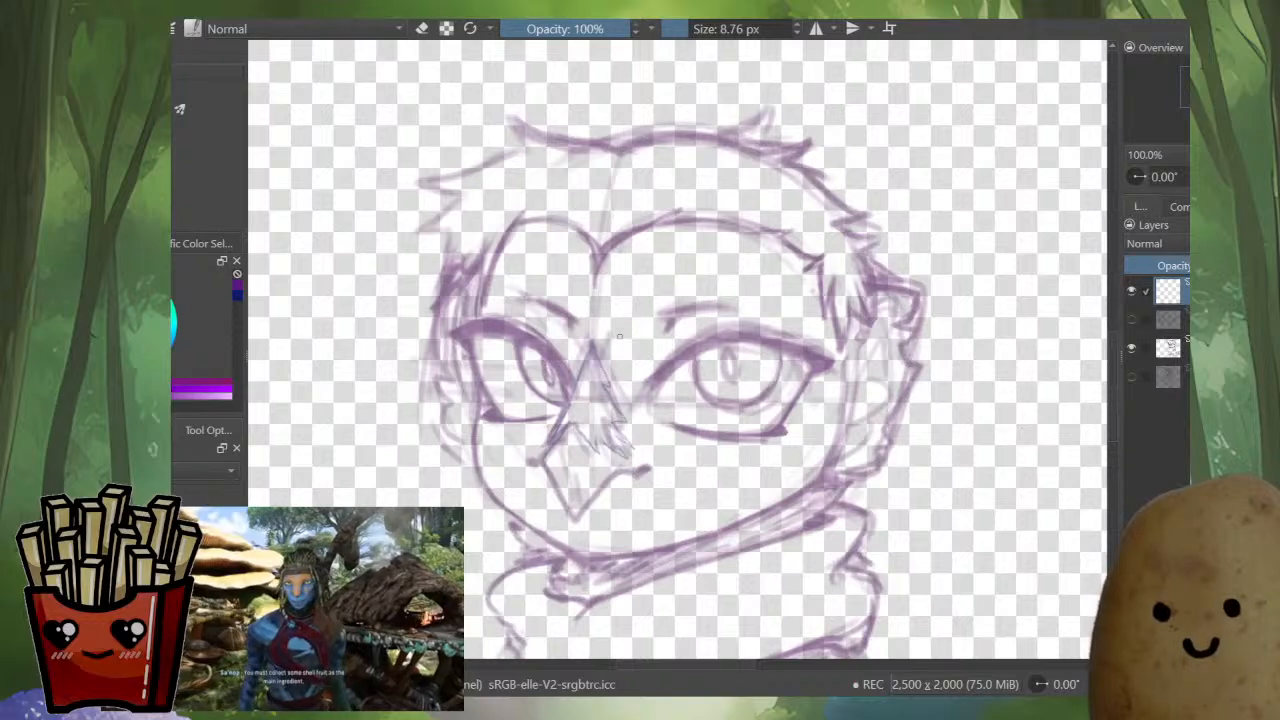
scroll(619, 337, down, 4)
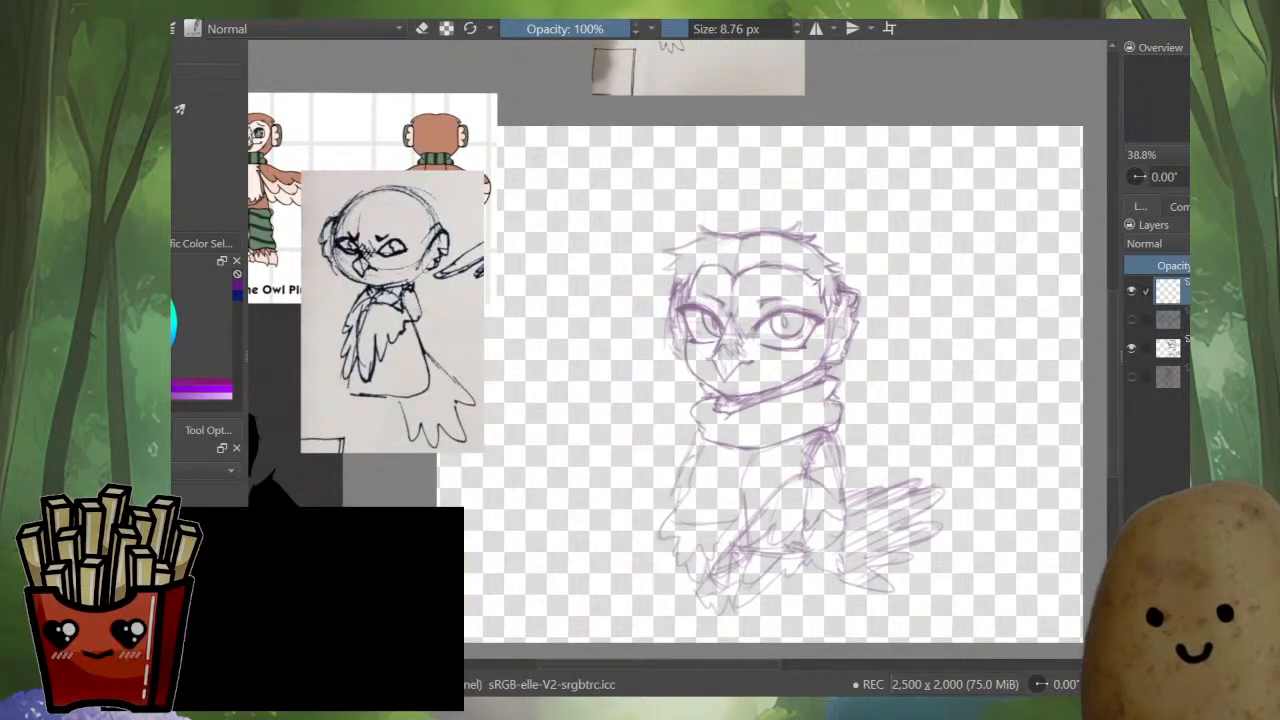
- Make the purple serious owl sketch layer active for editing
scroll(735, 325, up, 3)
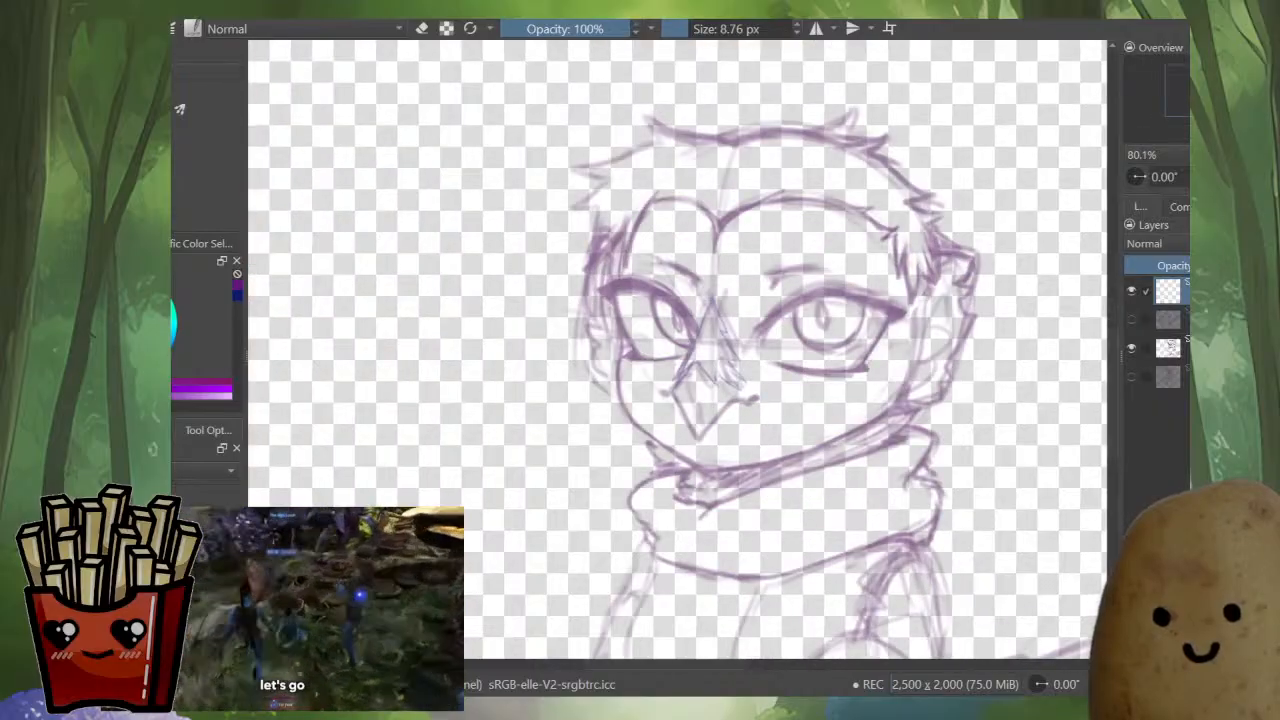
scroll(758, 419, up, 1)
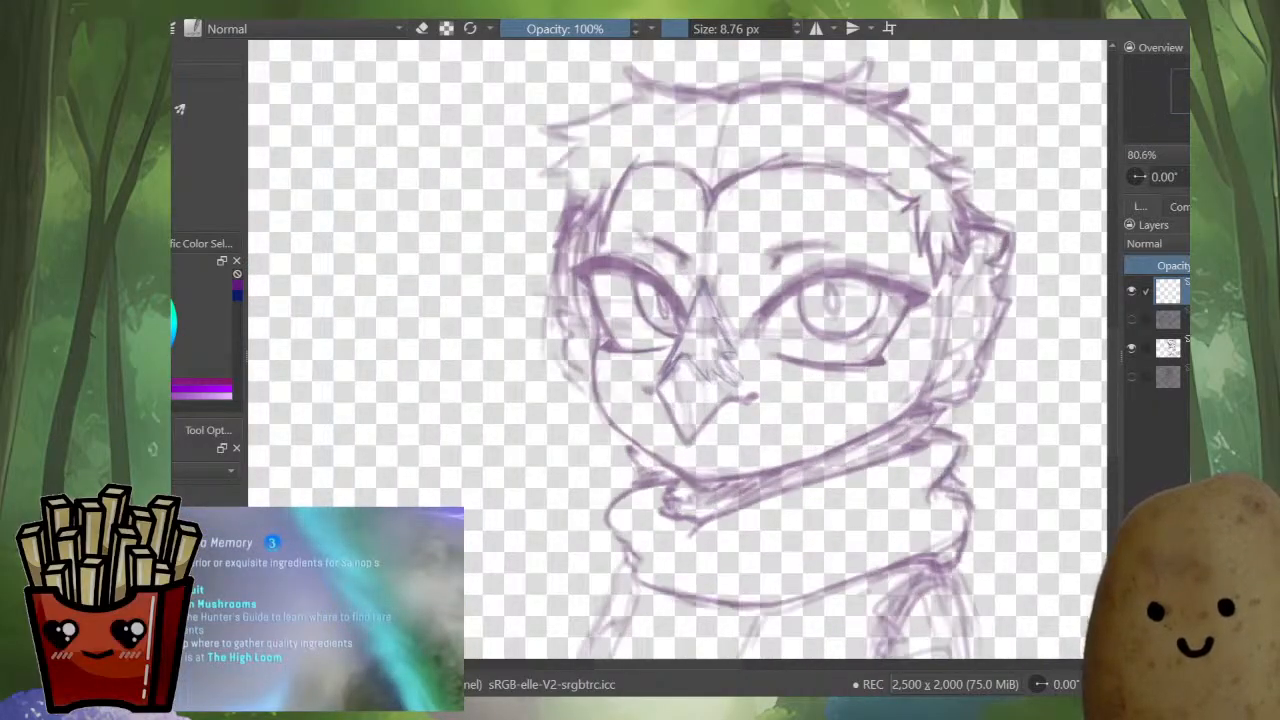
scroll(700, 198, up, 1)
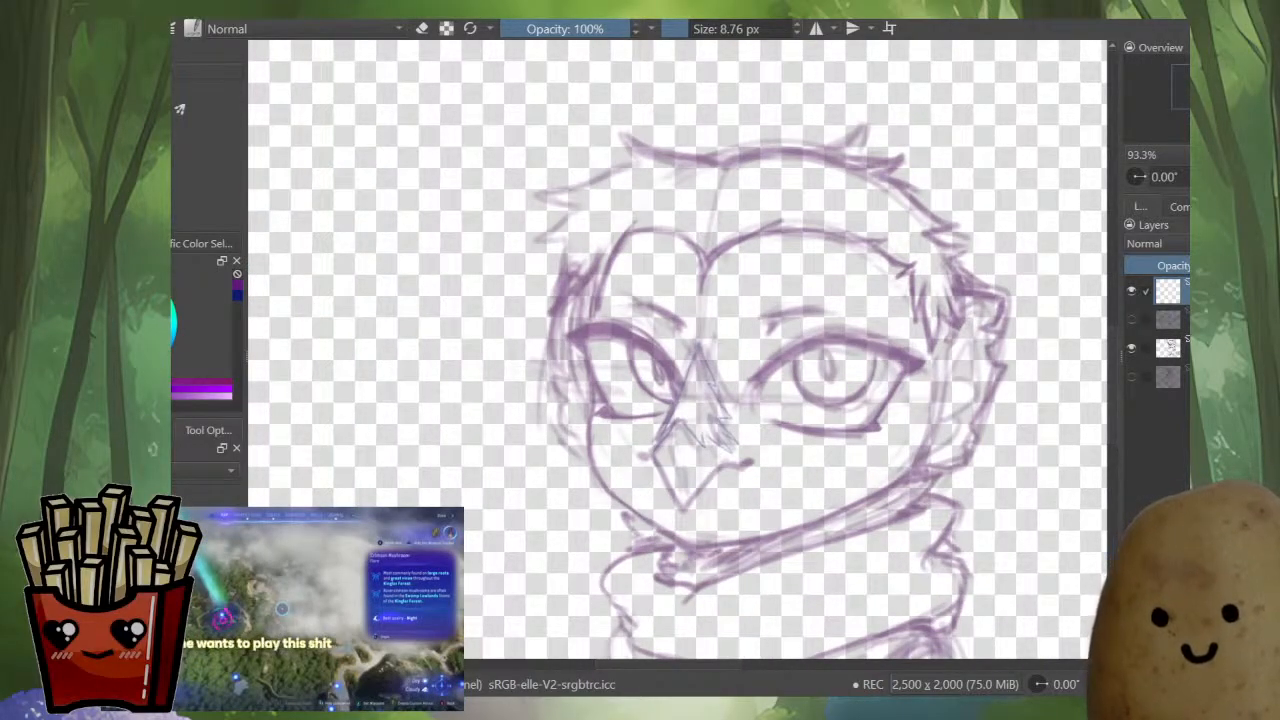
alt+click(1167, 319)
click(1167, 348)
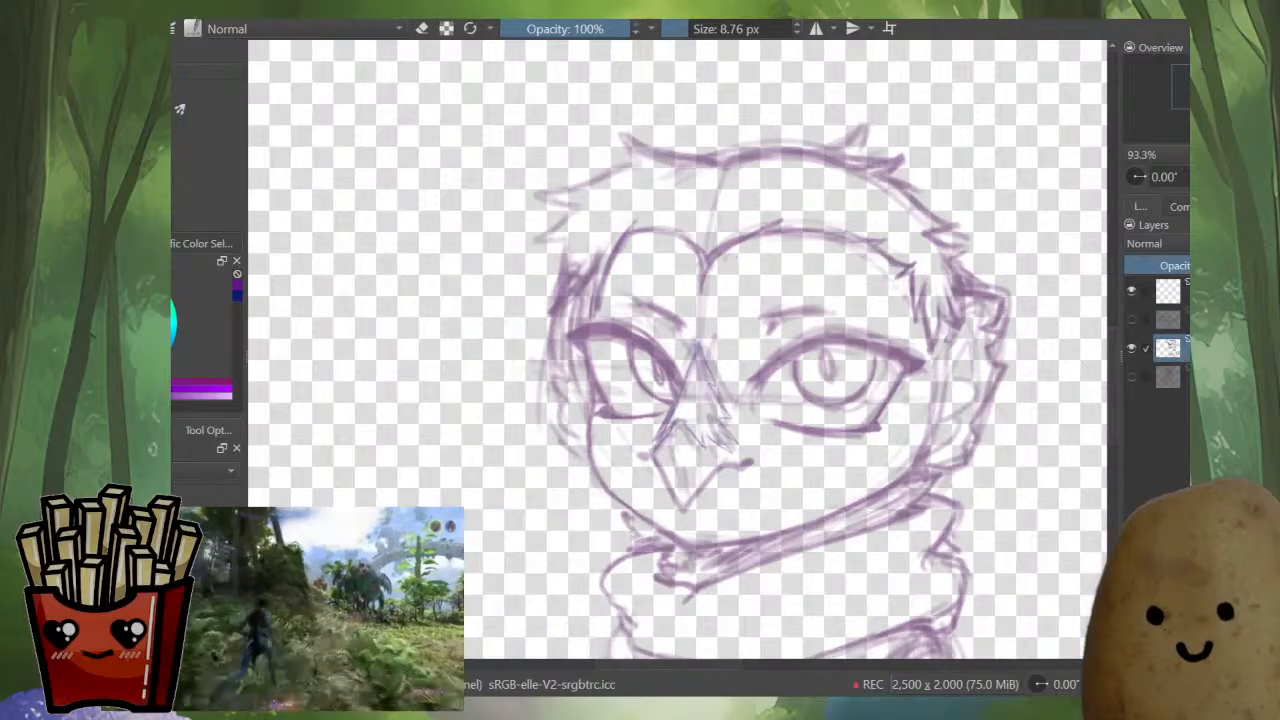
key(l)
mouse_move(686, 95)
mouse_down()
mouse_move(588, 115)
mouse_move(510, 431)
mouse_move(588, 516)
mouse_up()
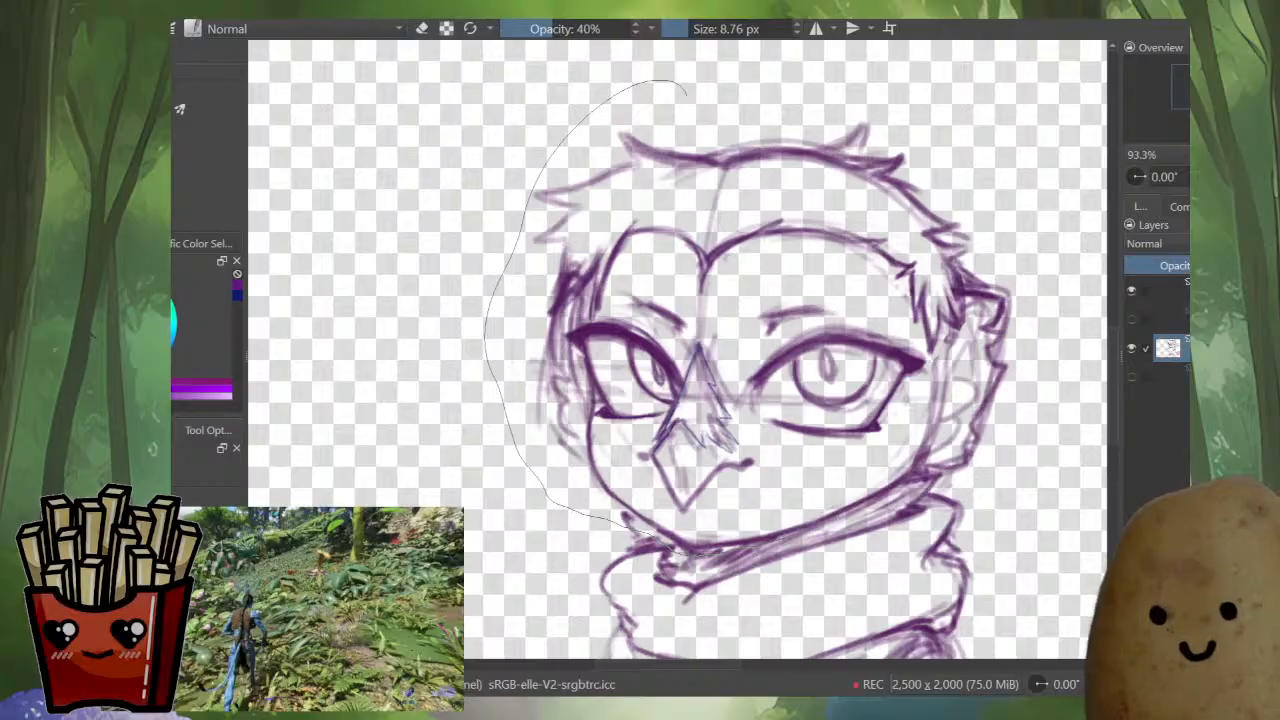
drag(720, 550, 686, 95)
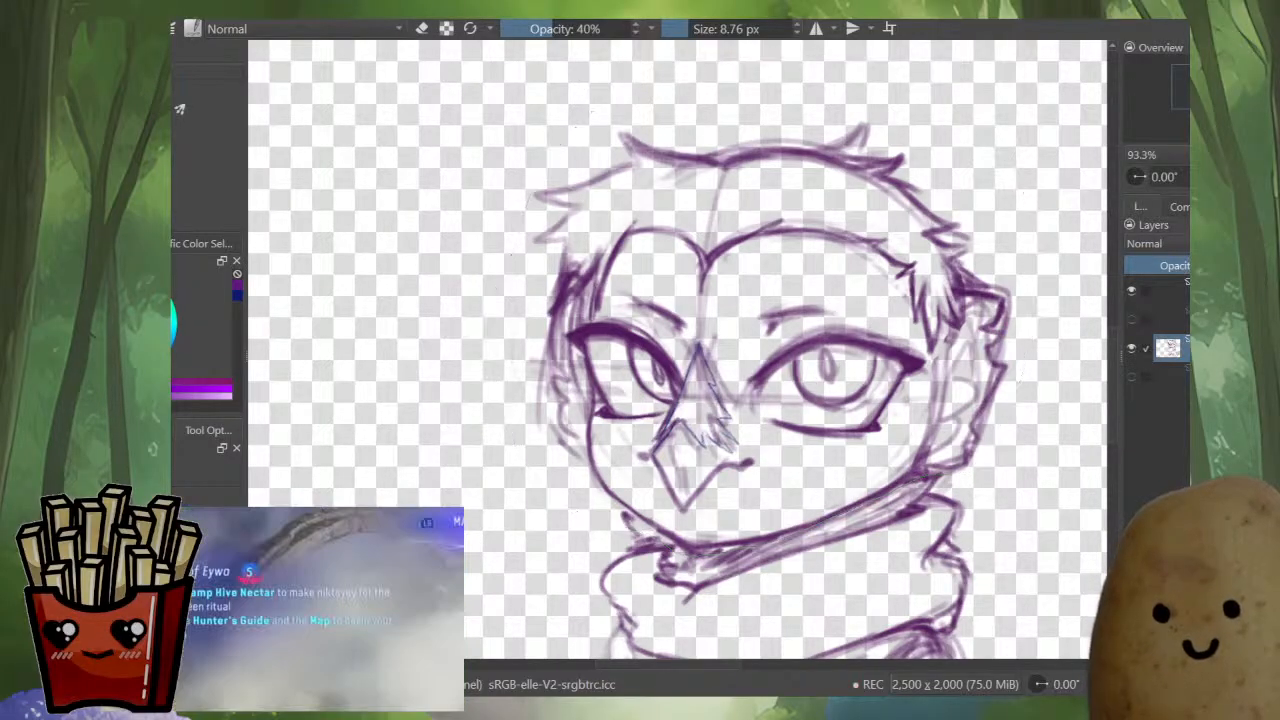
scroll(660, 228, down, 4)
scroll(655, 195, up, 3)
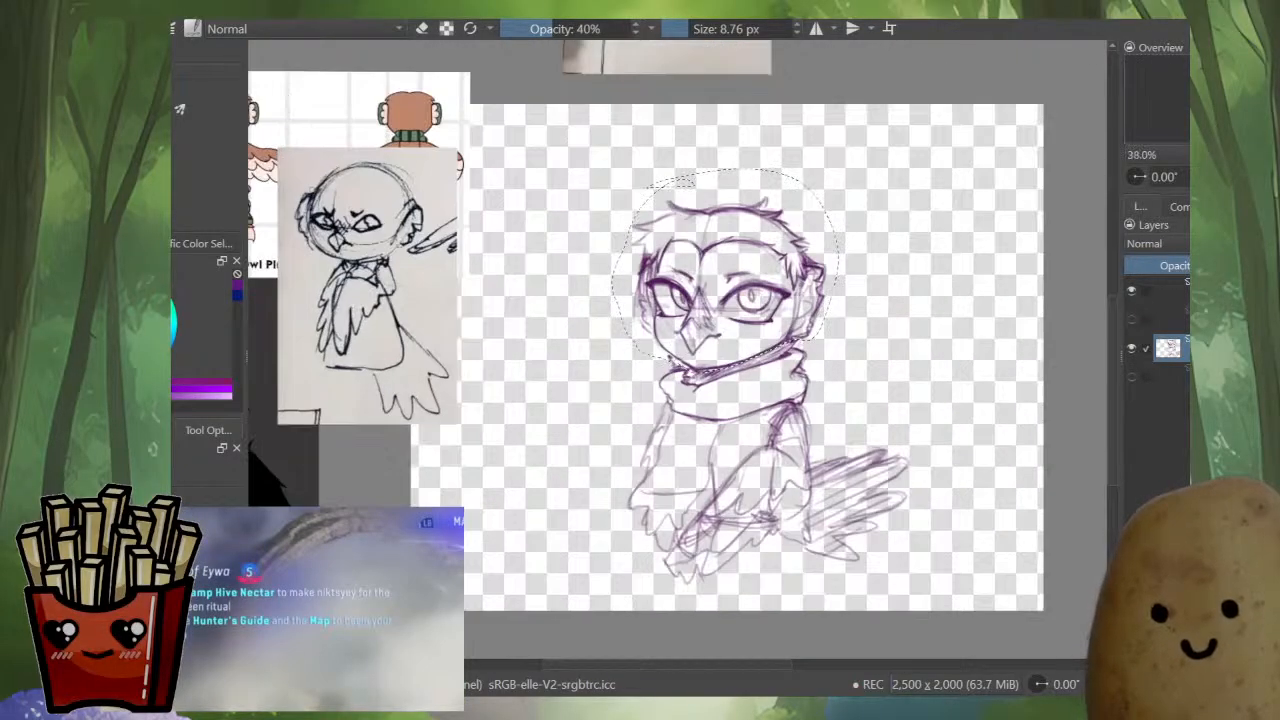
key(ctrl+shift+a)
- Duplicate the purple serious owl sketch layer, lasso the whole head on the copy and start a mesh transform on it
scroll(715, 300, up, 2)
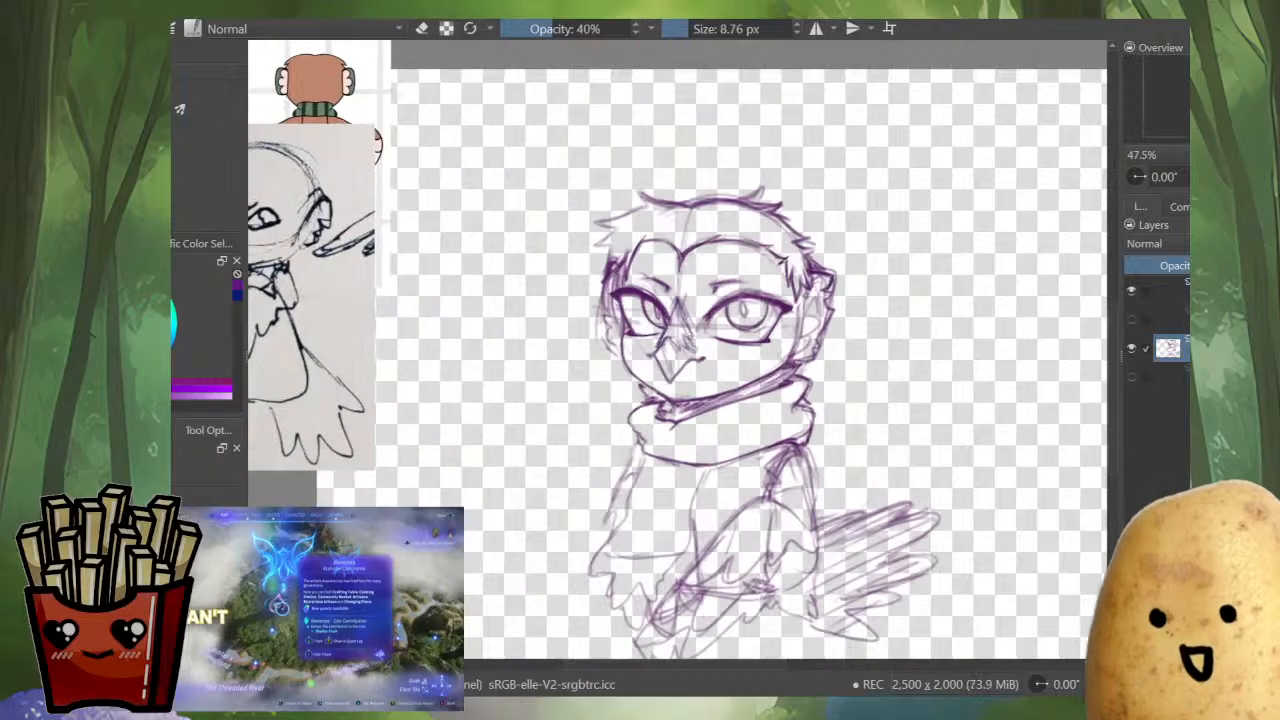
key(ctrl+j)
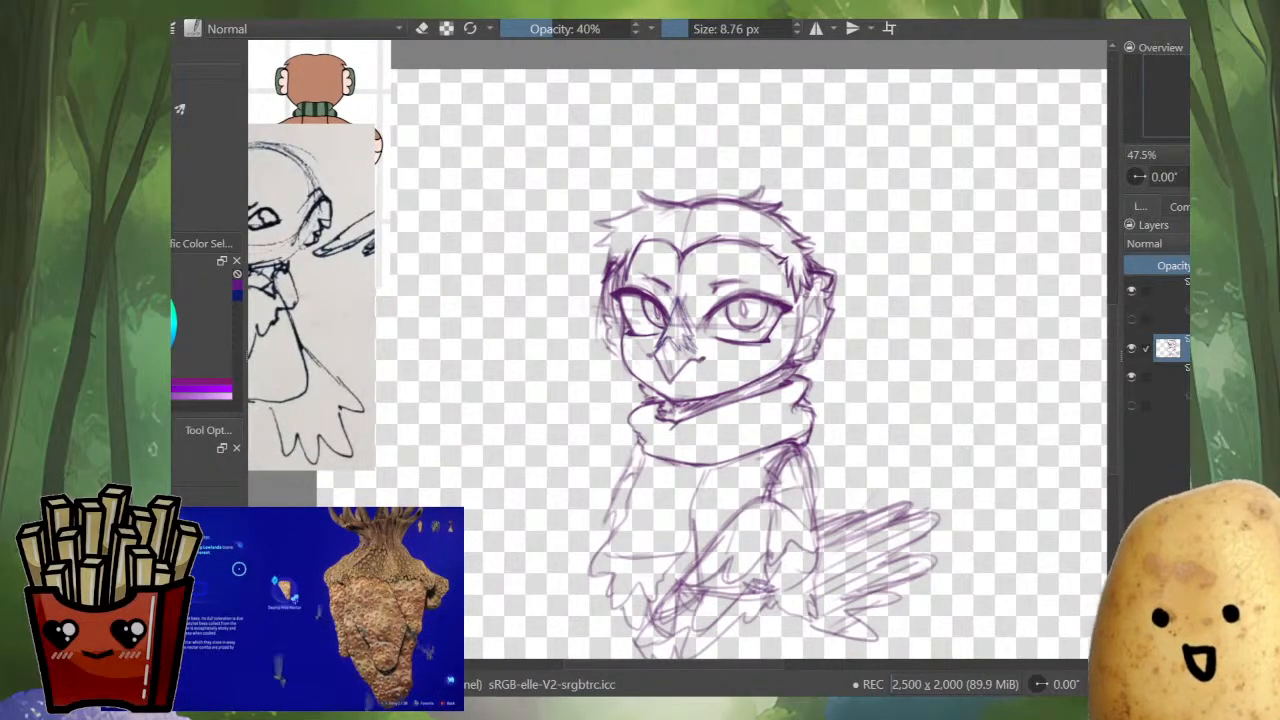
scroll(713, 330, up, 4)
scroll(748, 262, down, 4)
scroll(700, 150, up, 4)
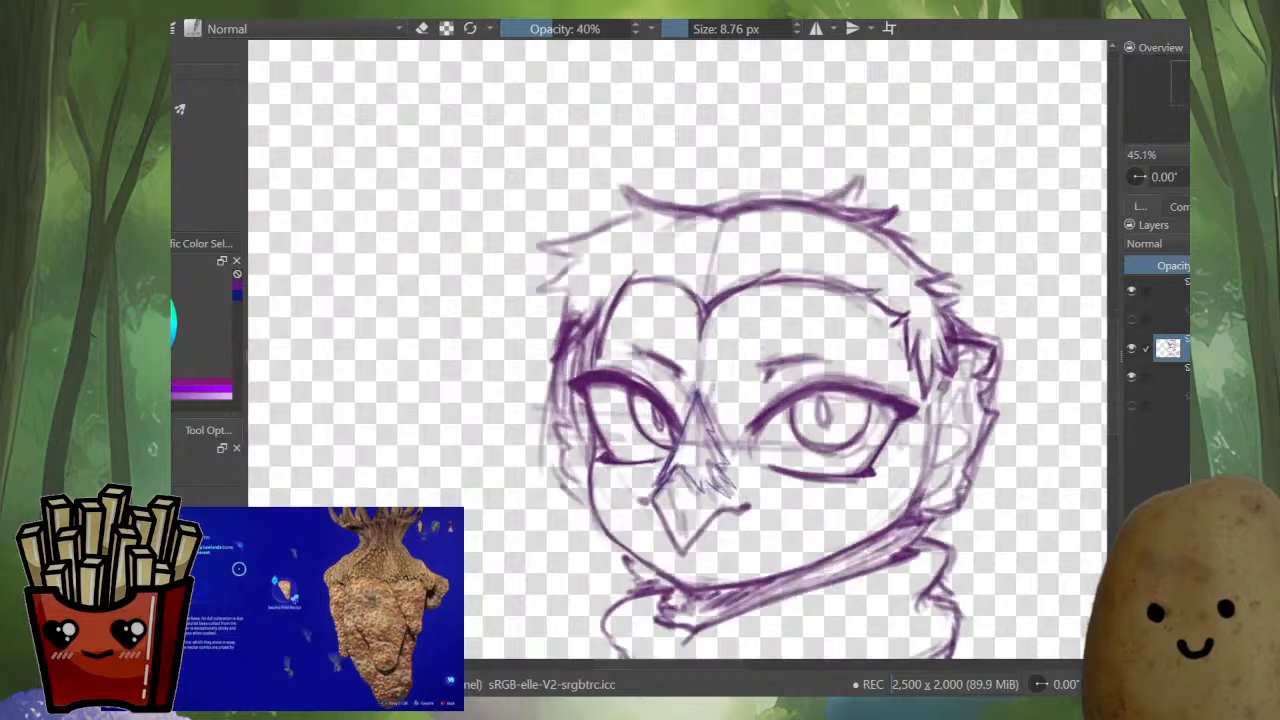
mouse_move(672, 188)
mouse_down()
mouse_move(498, 336)
mouse_move(615, 572)
mouse_up()
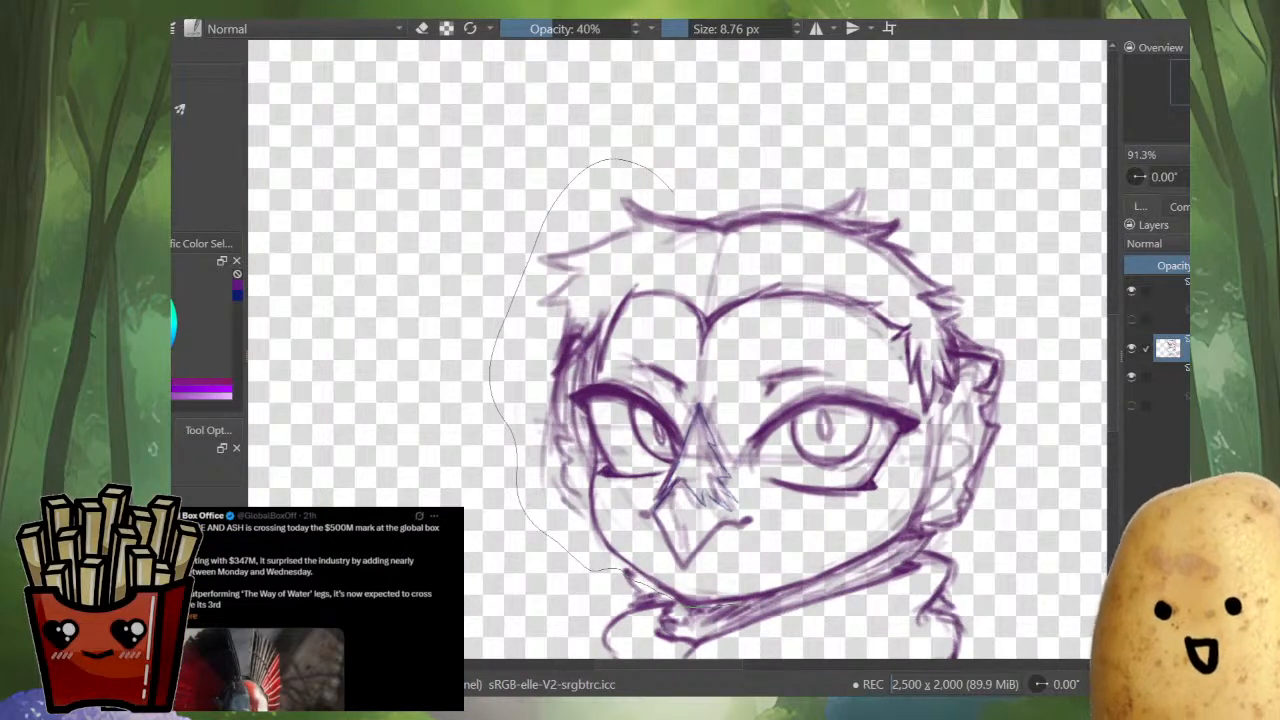
mouse_move(742, 603)
mouse_down()
mouse_move(860, 566)
mouse_move(1018, 470)
mouse_move(732, 126)
mouse_move(650, 150)
mouse_up()
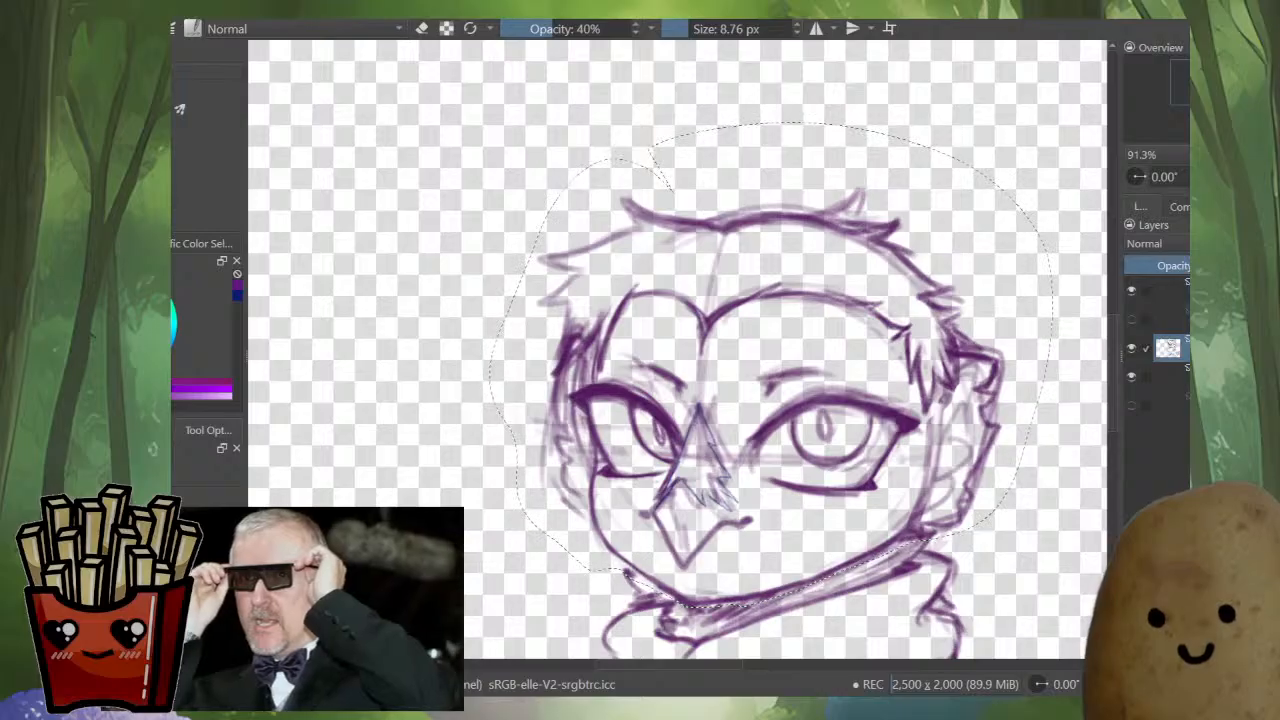
key(ctrl+t)
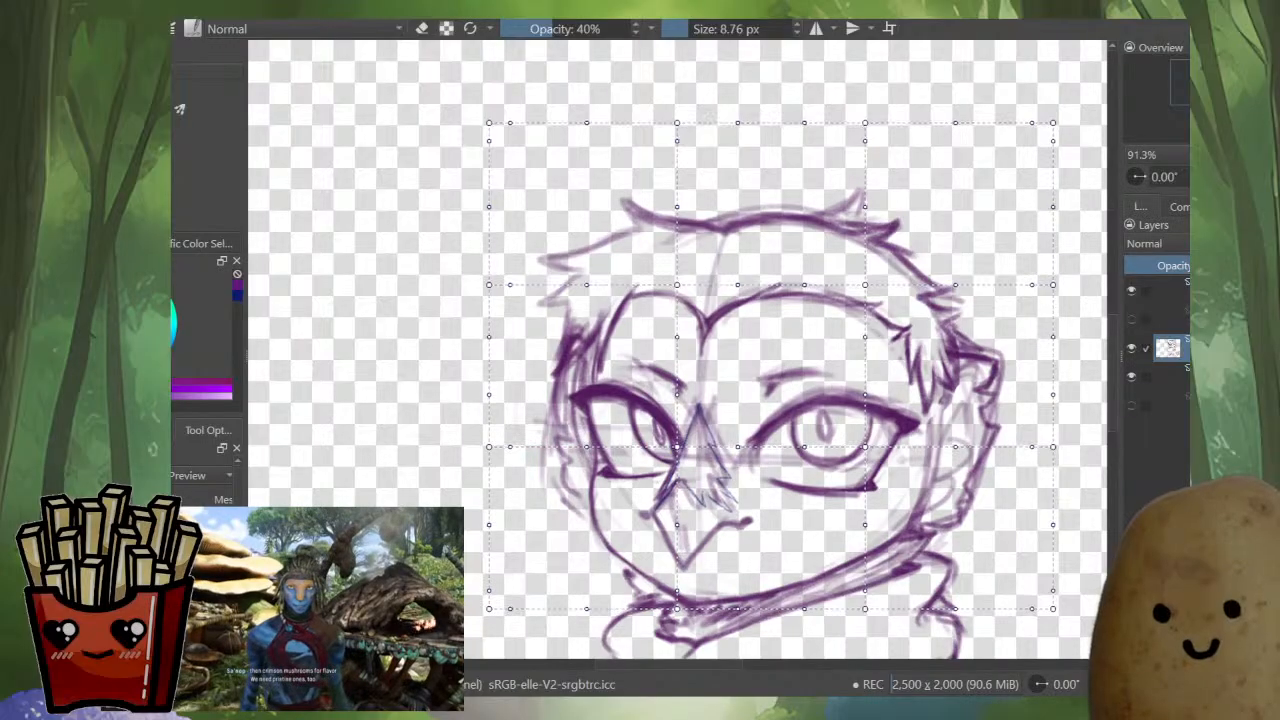
- Try to turn the owl's face by warping the three-by-three mesh around both eyes, and undo the warp
scroll(896, 555, up, 2)
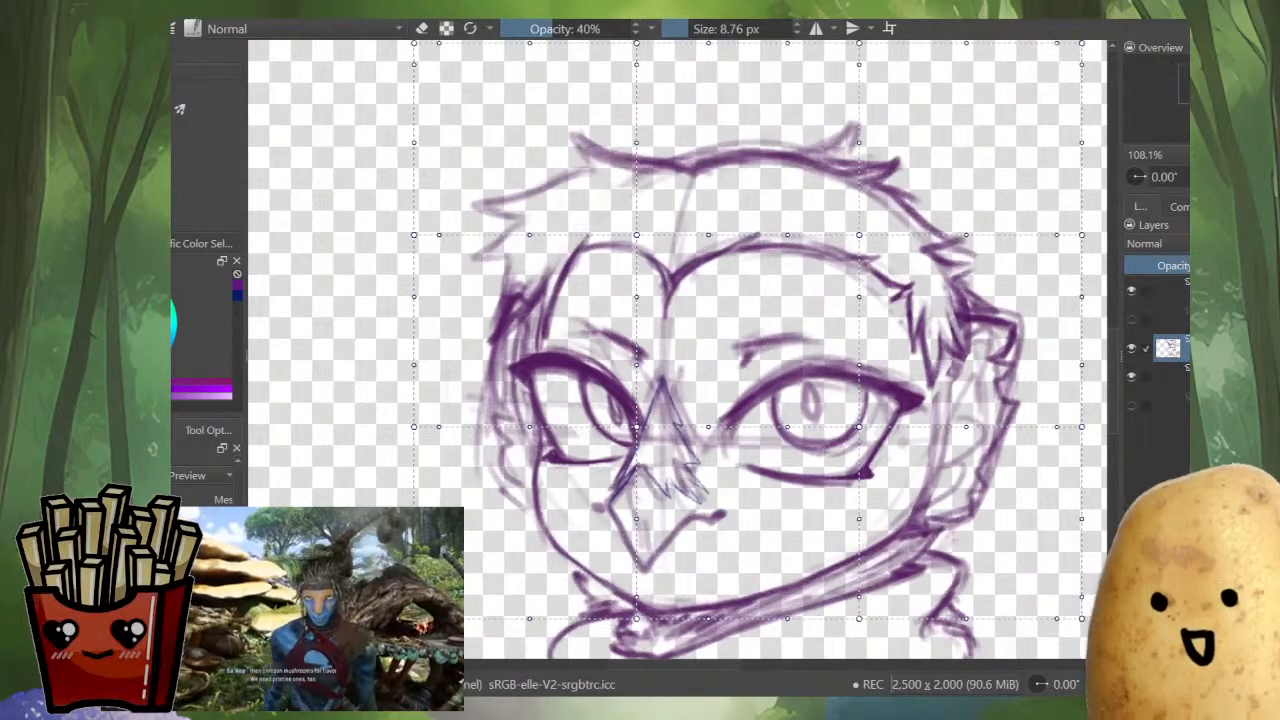
drag(636, 427, 633, 427)
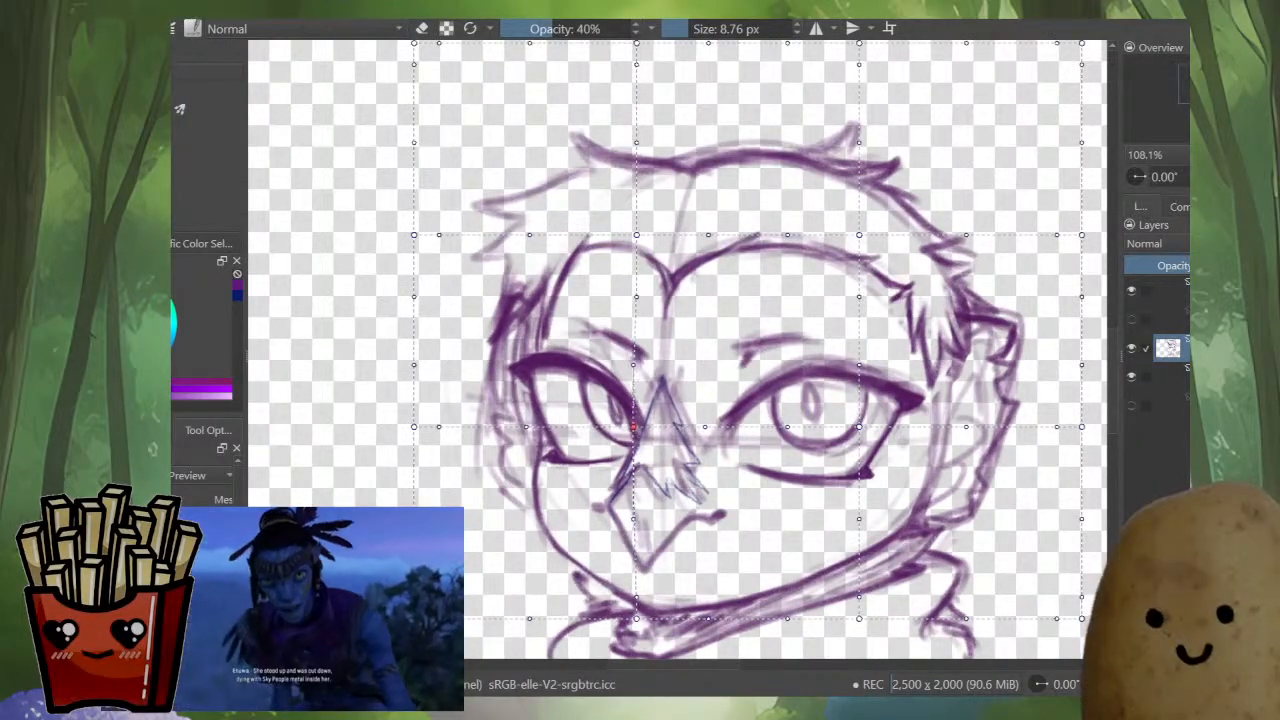
scroll(839, 435, down, 5)
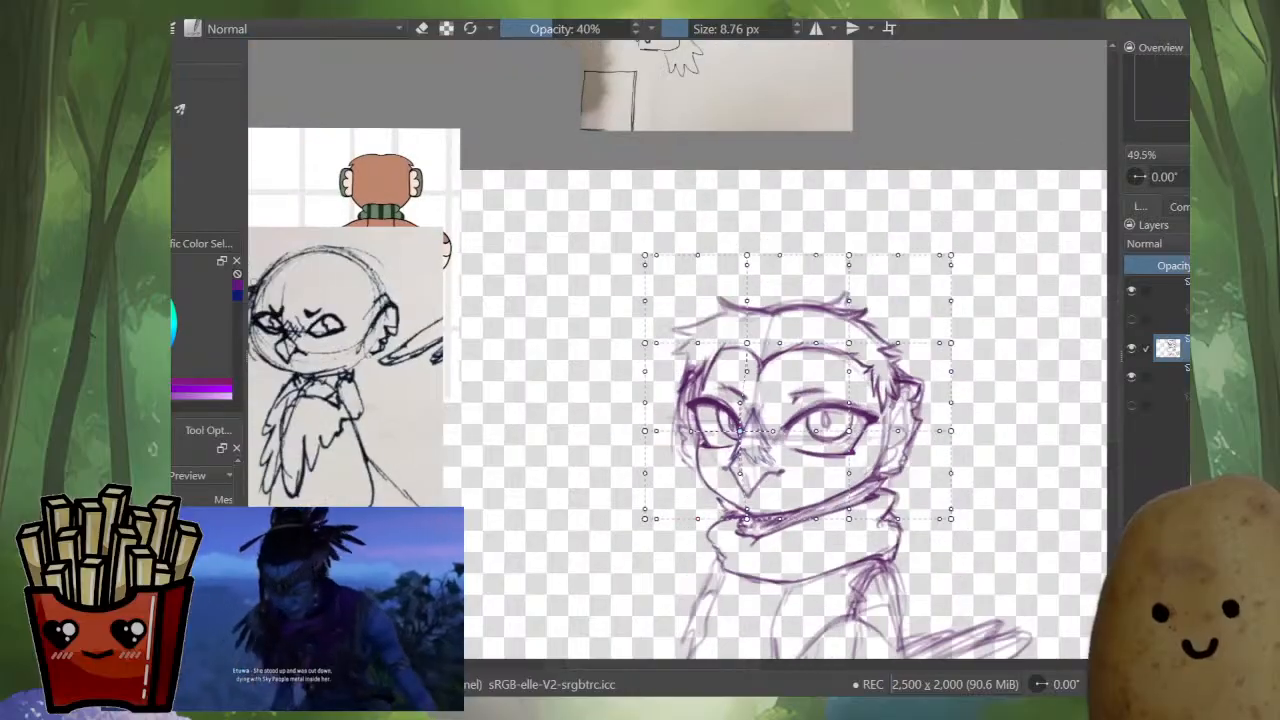
scroll(790, 450, up, 3)
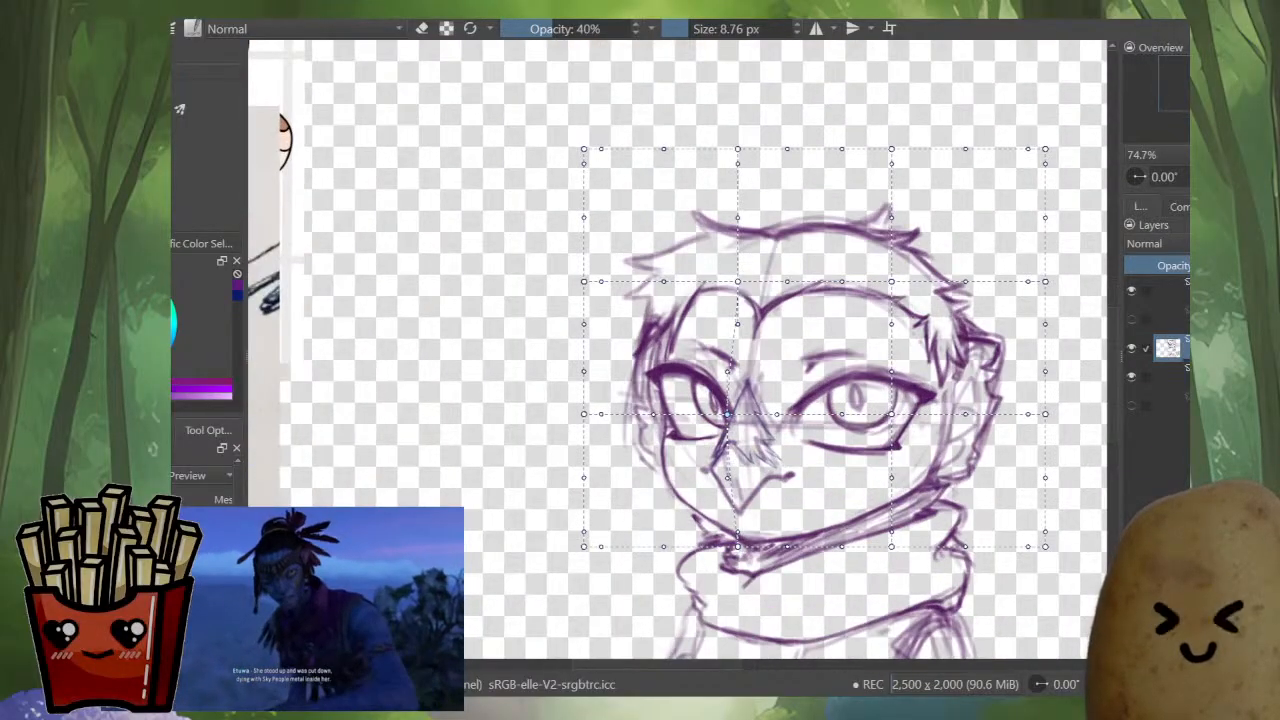
drag(716, 405, 706, 409)
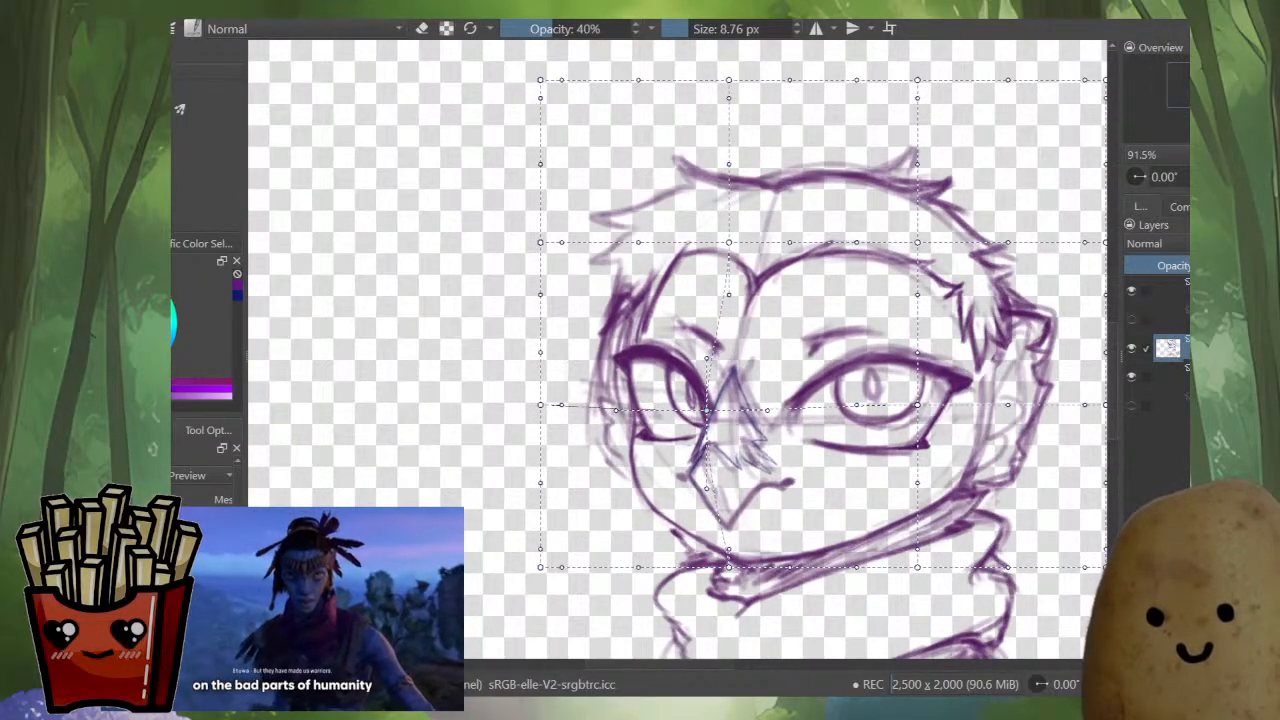
click(914, 405)
drag(915, 405, 908, 412)
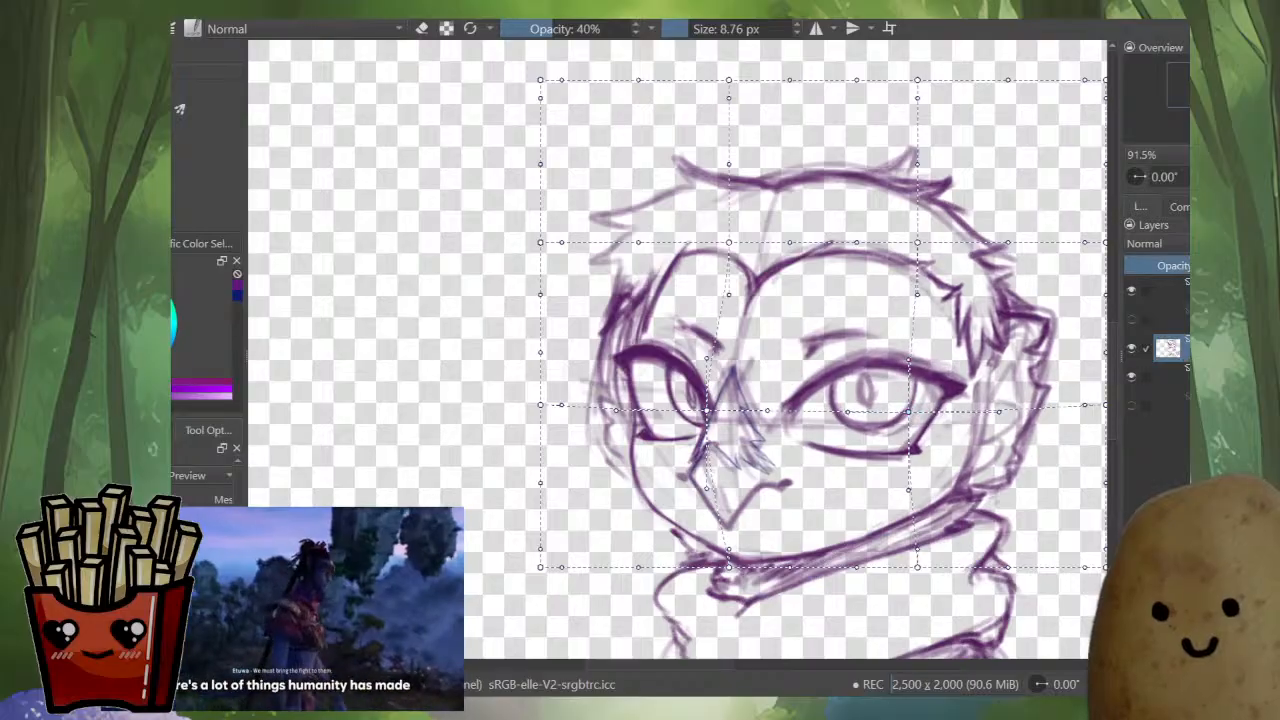
drag(917, 242, 830, 301)
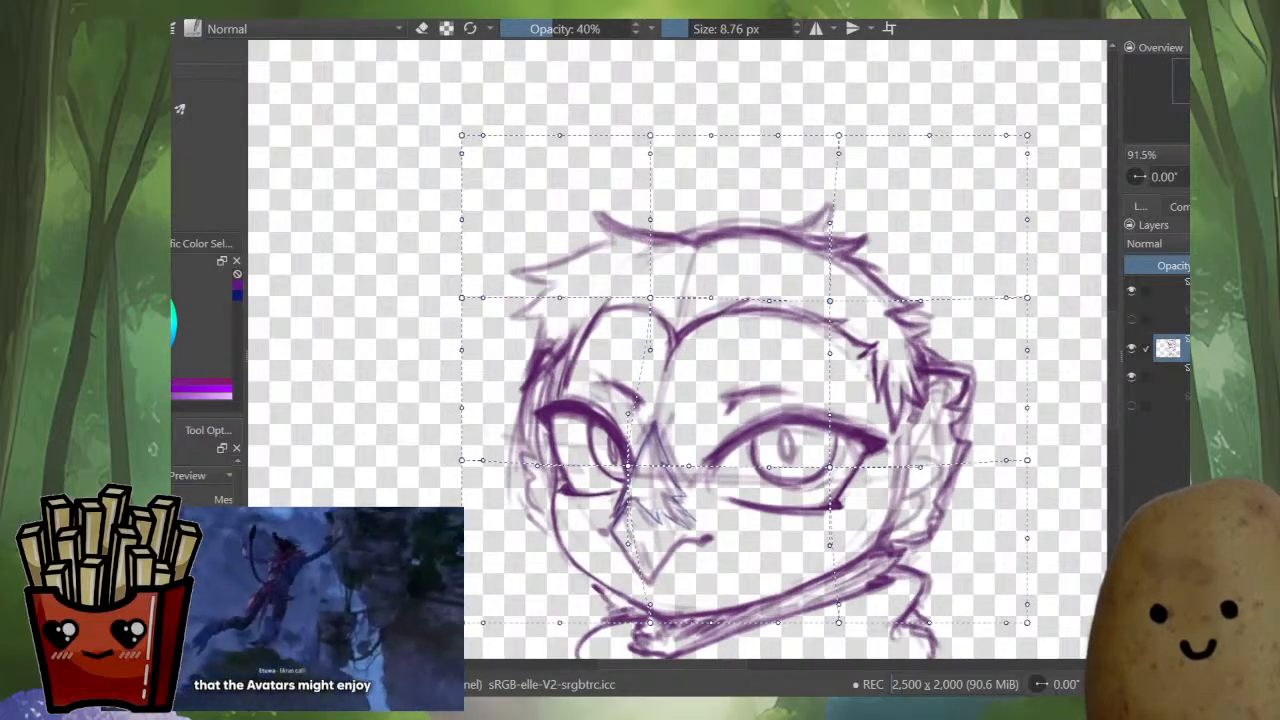
key(ctrl+z)
key(ctrl+z)
key(ctrl+z)
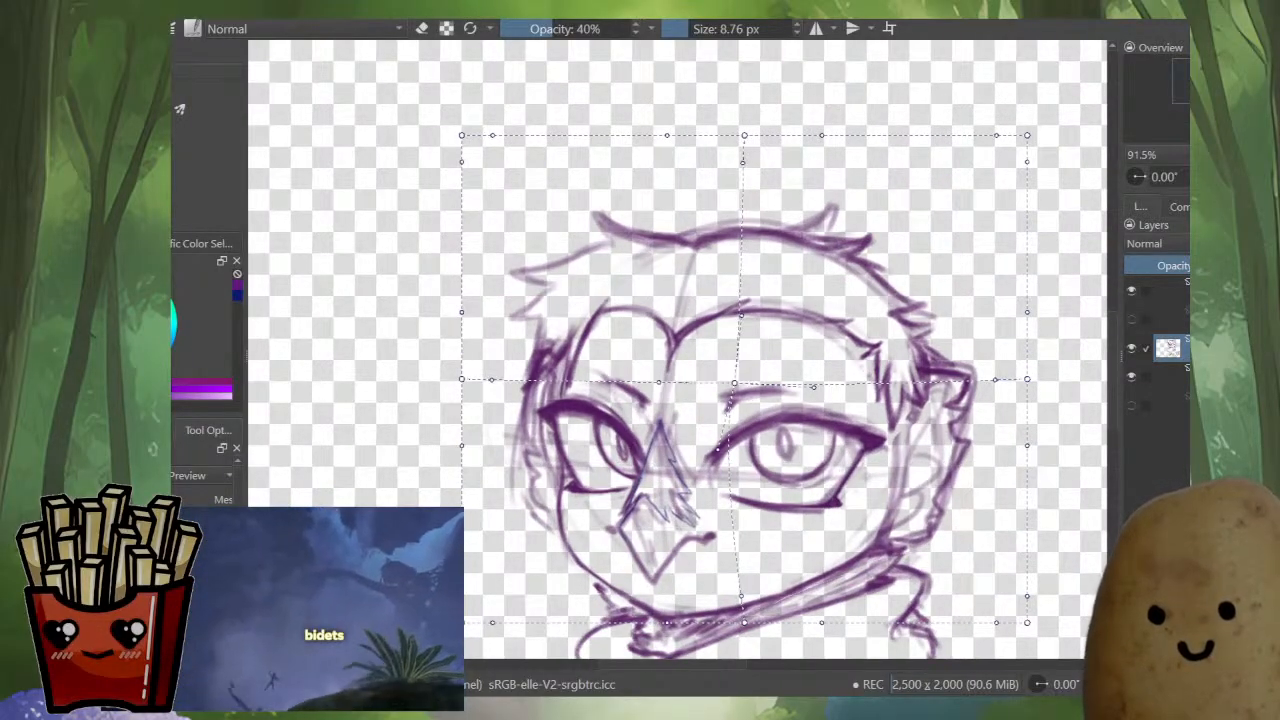
- Using a two-by-two mesh, warp the centre of the face and the upper edge of the head toward the canvas's left
drag(734, 383, 718, 385)
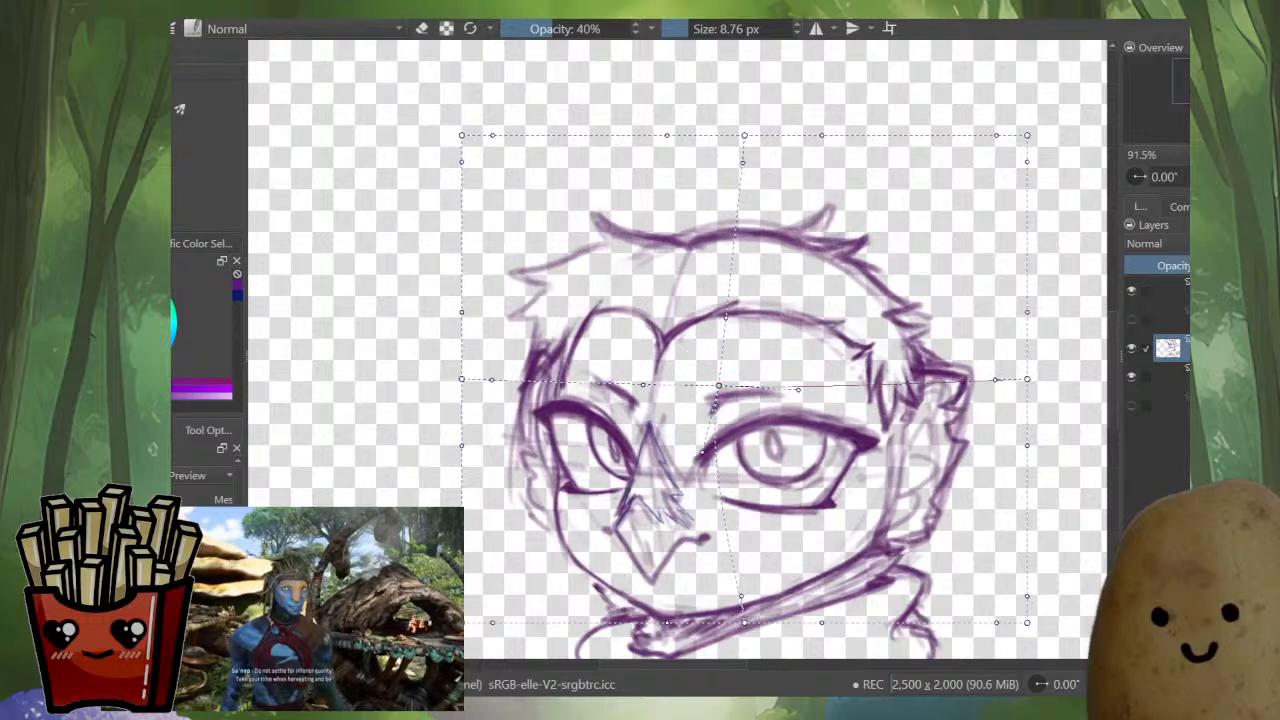
drag(744, 135, 711, 139)
drag(461, 135, 440, 154)
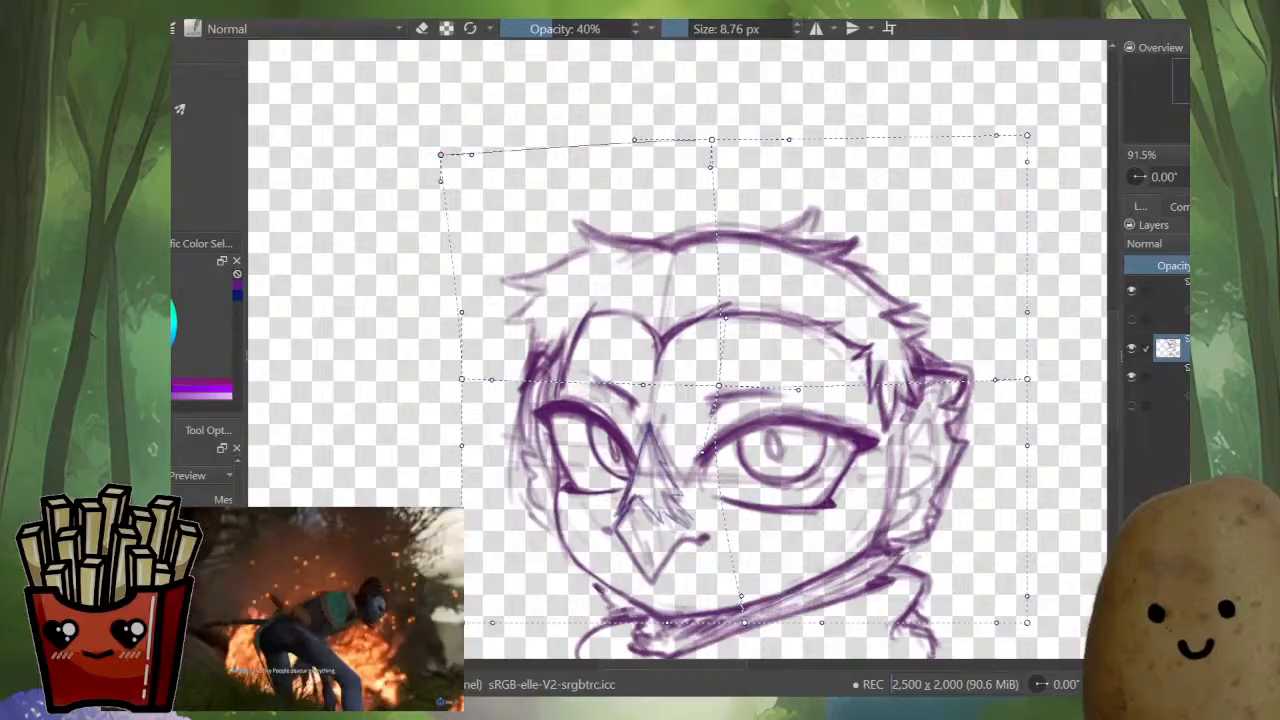
drag(718, 385, 704, 396)
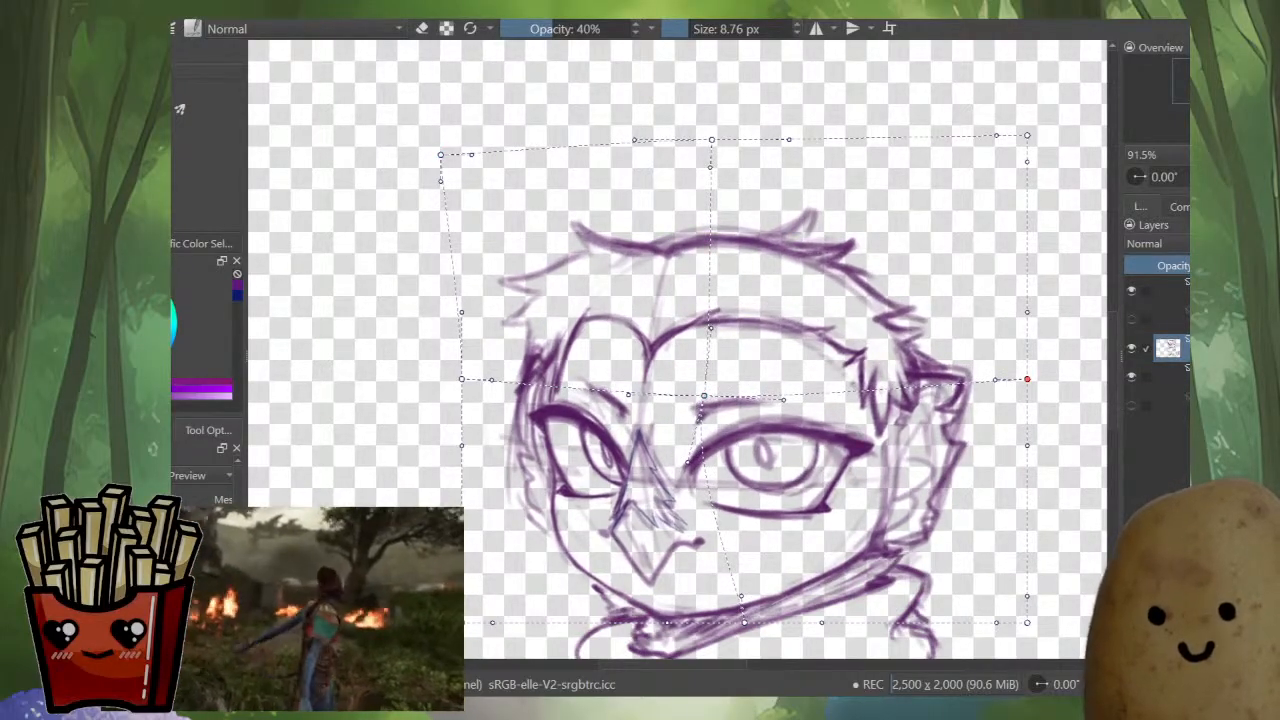
- Narrow the jaw by pulling the mesh's lower right corner inward, and shift the lower middle and centre points slightly left
drag(1027, 379, 996, 313)
click(998, 550)
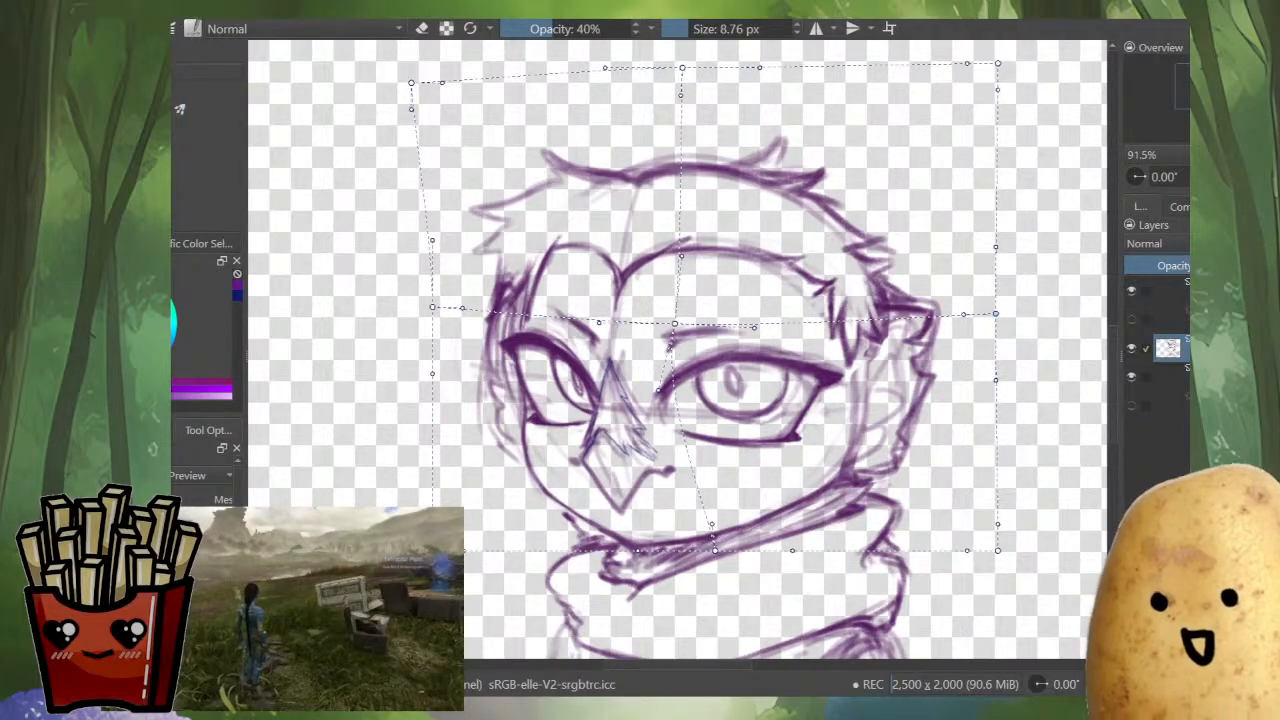
drag(998, 550, 973, 555)
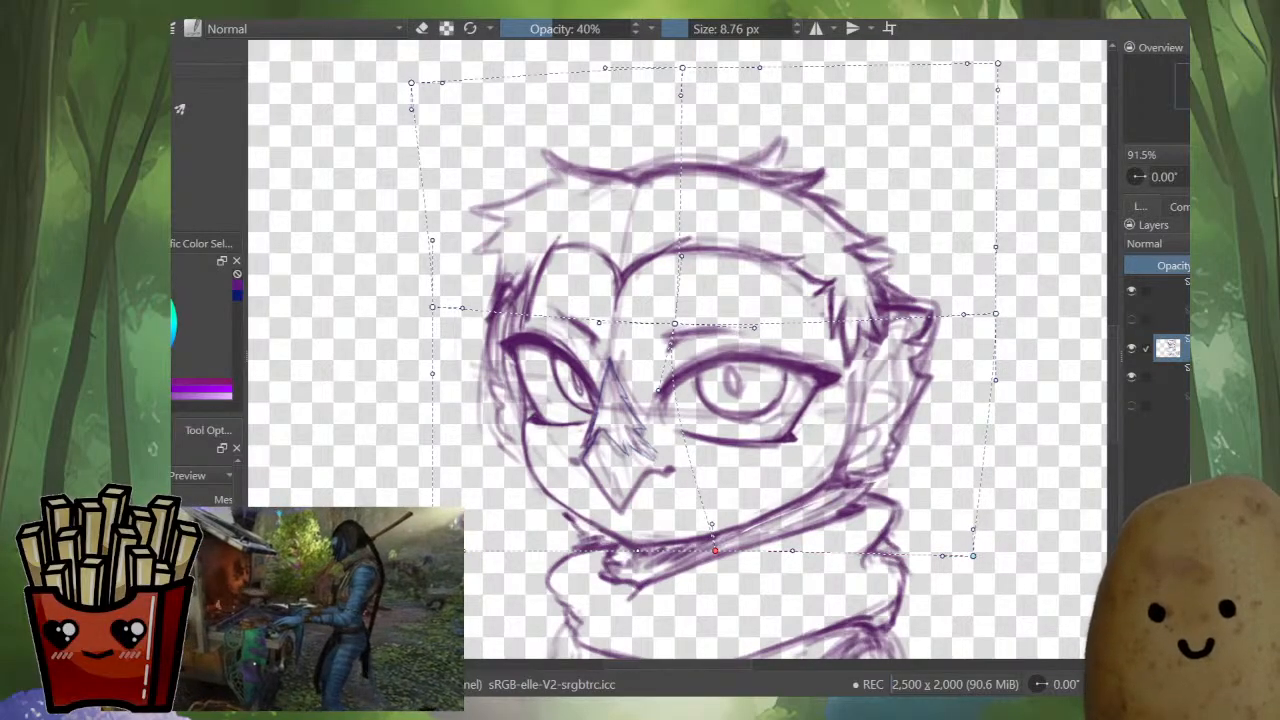
drag(715, 549, 700, 551)
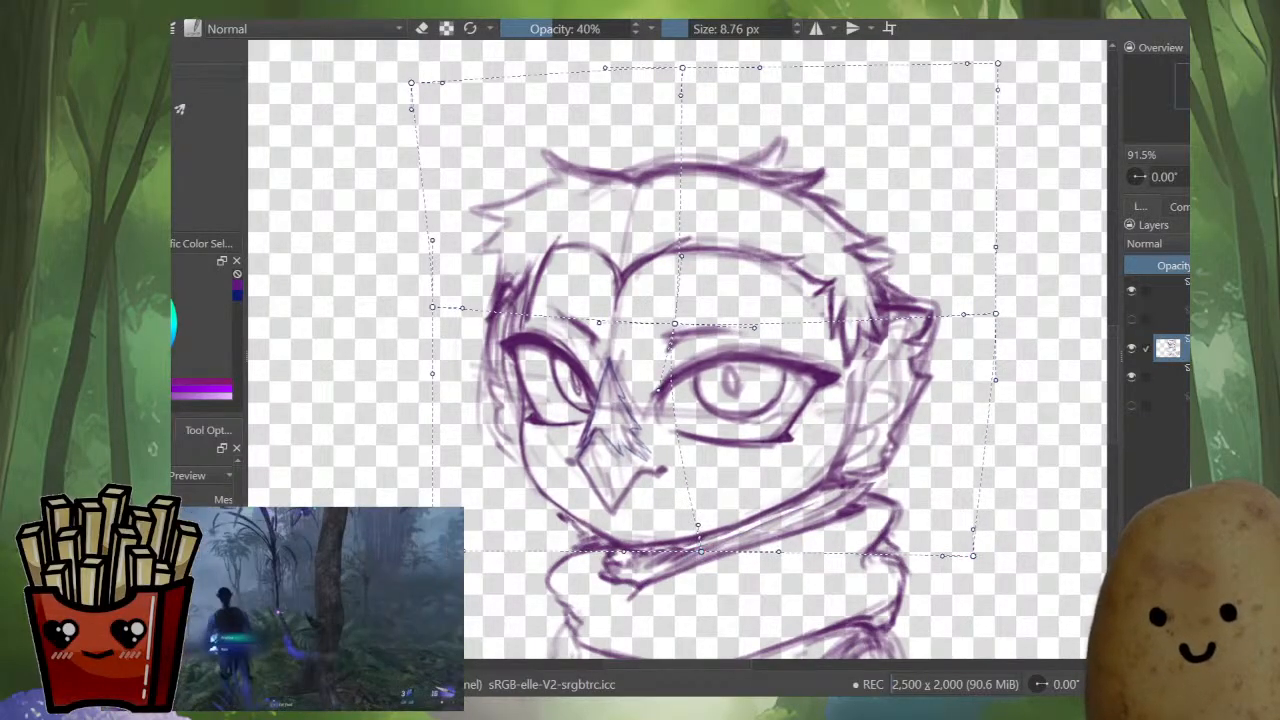
drag(432, 374, 439, 374)
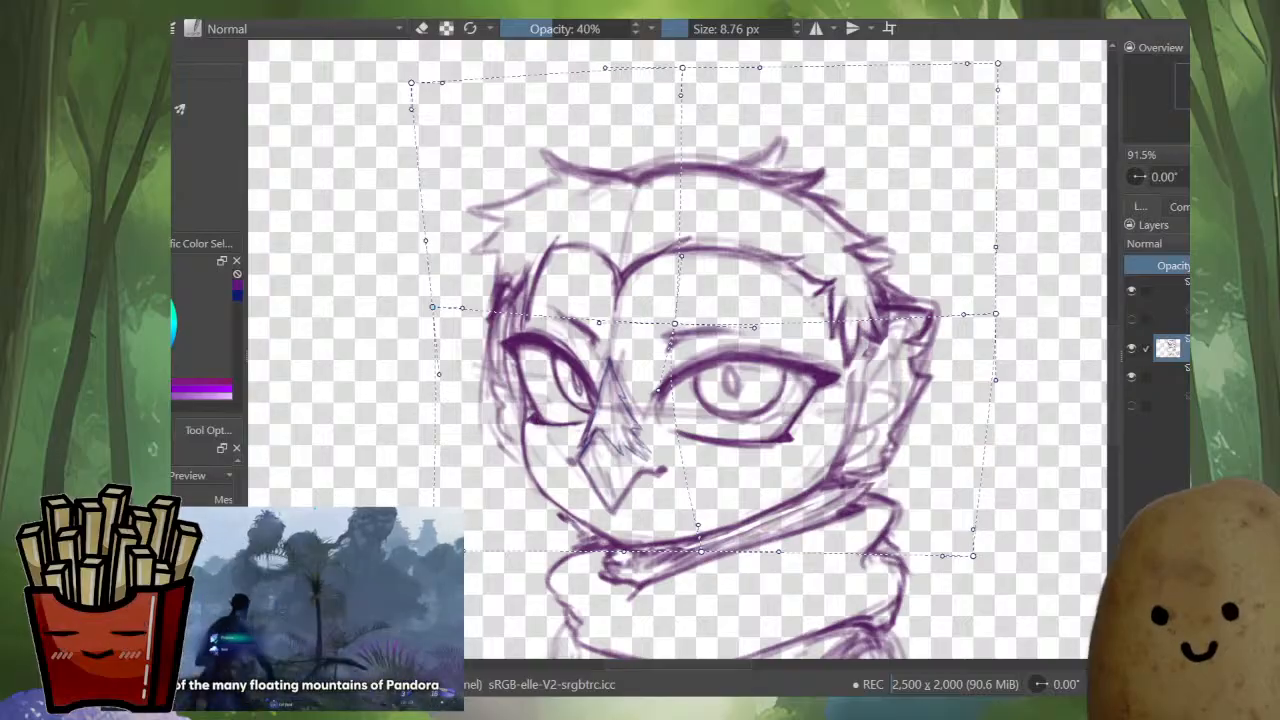
drag(700, 551, 689, 551)
drag(675, 323, 665, 329)
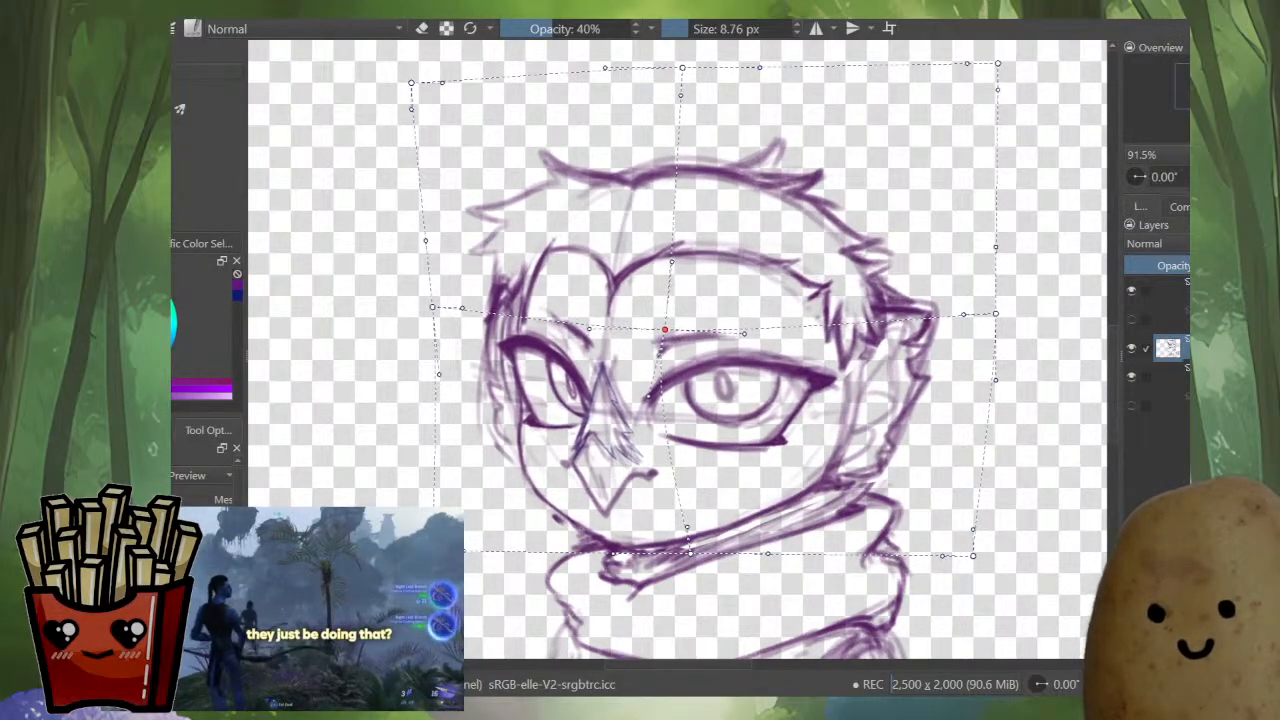
- Shift the mesh's top-middle and centre points further left and apply the warp to the owl's head
drag(688, 541, 701, 585)
scroll(629, 470, down, 1)
drag(689, 137, 665, 145)
drag(673, 381, 668, 386)
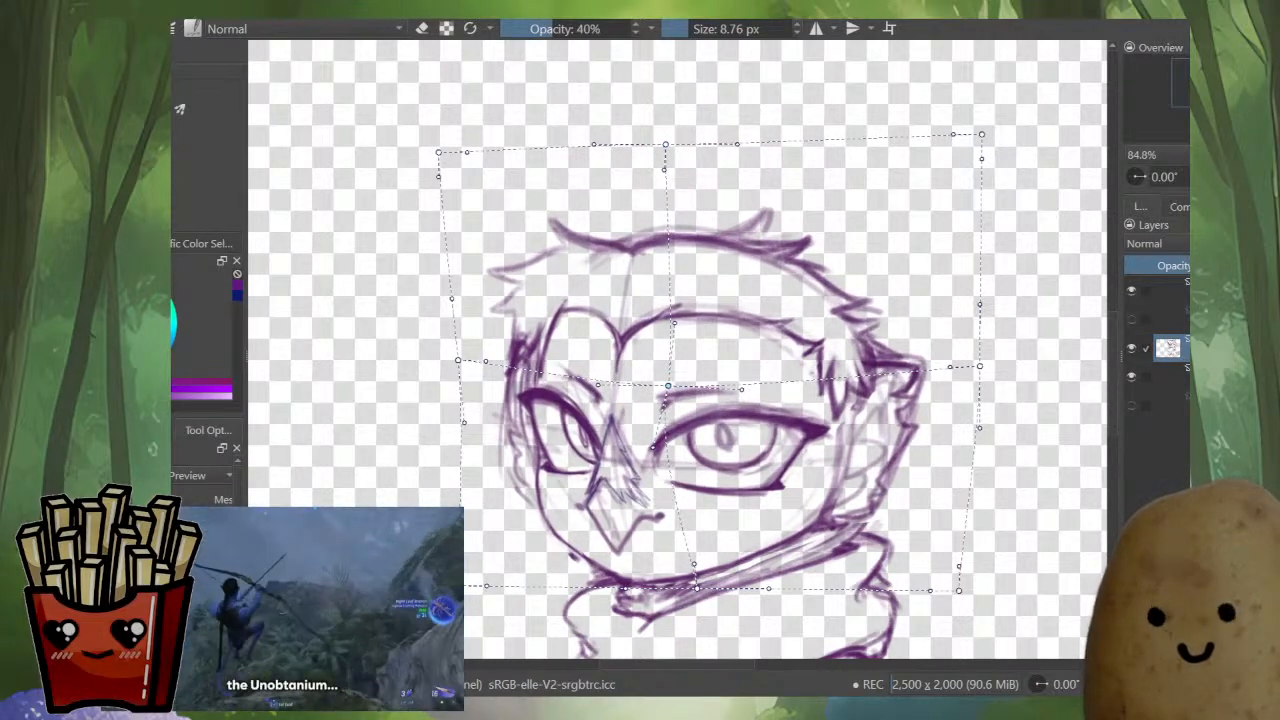
key(Return)
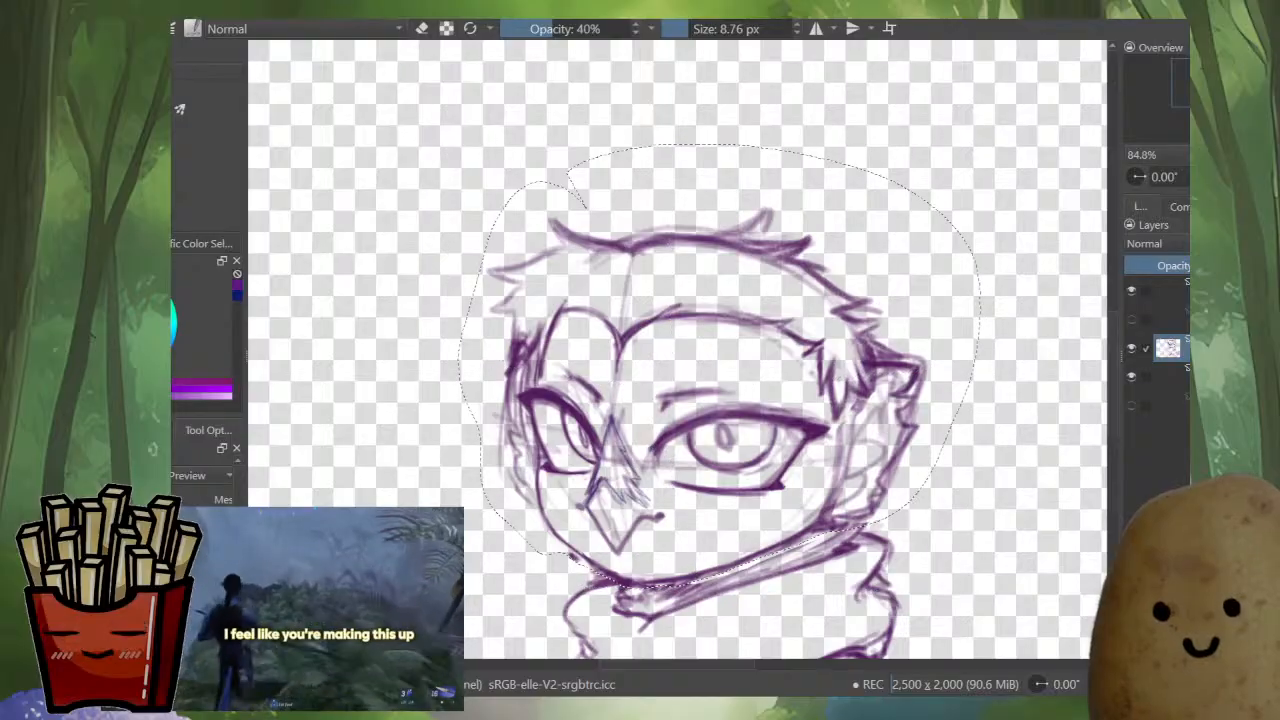
- Compare the warped head with the original version by repeatedly undoing and redoing the warp
key(ctrl+z)
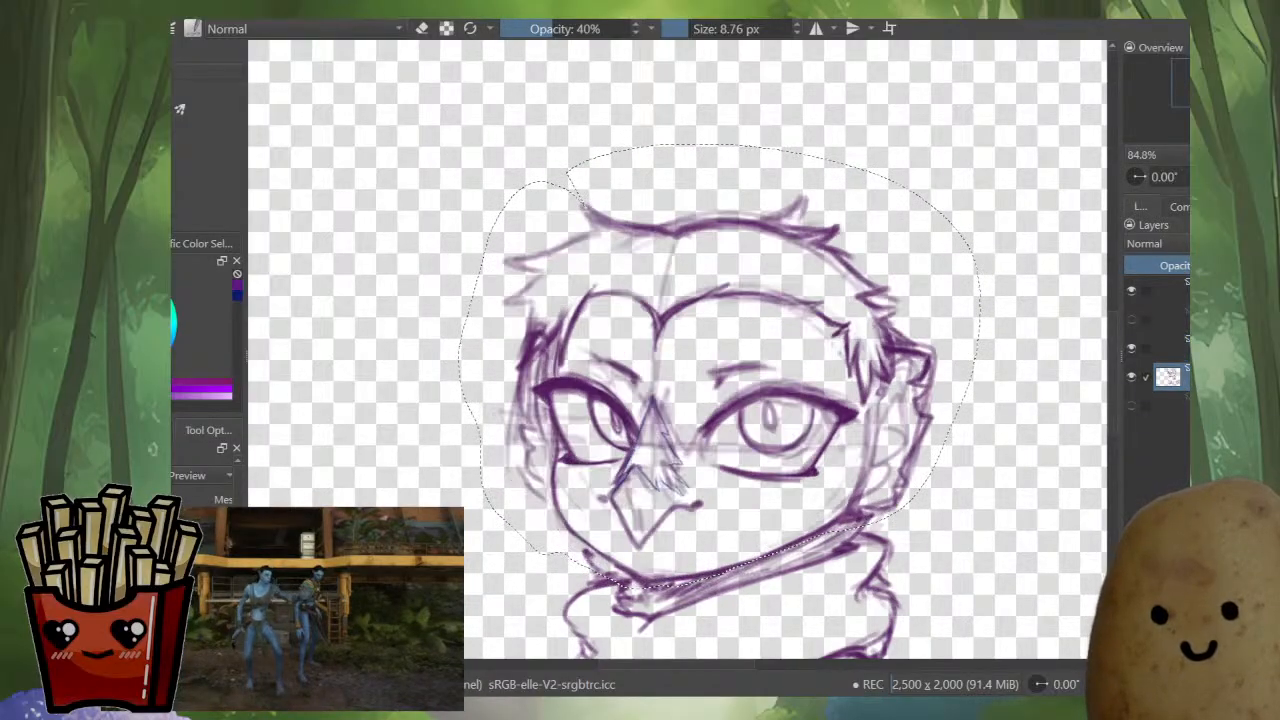
key(ctrl+shift+z)
key(ctrl+z)
key(ctrl+shift+z)
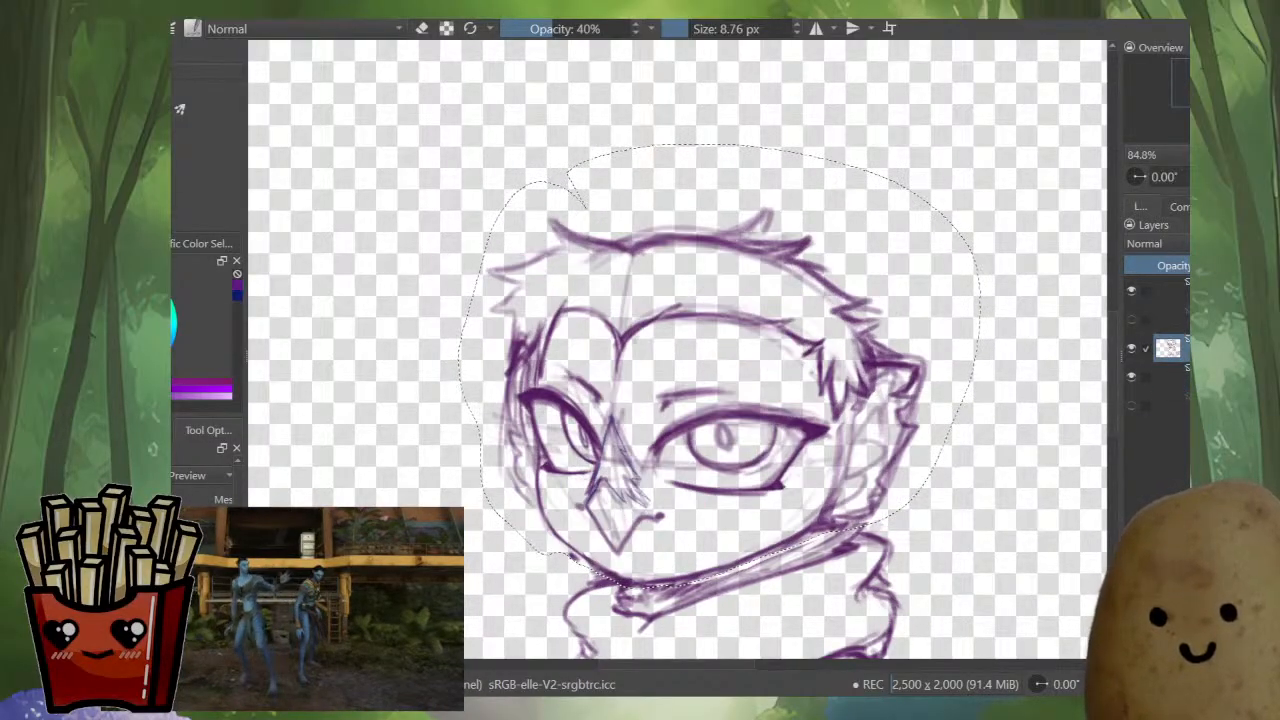
key(ctrl+z)
key(ctrl+shift+z)
key(ctrl+z)
key(ctrl+shift+z)
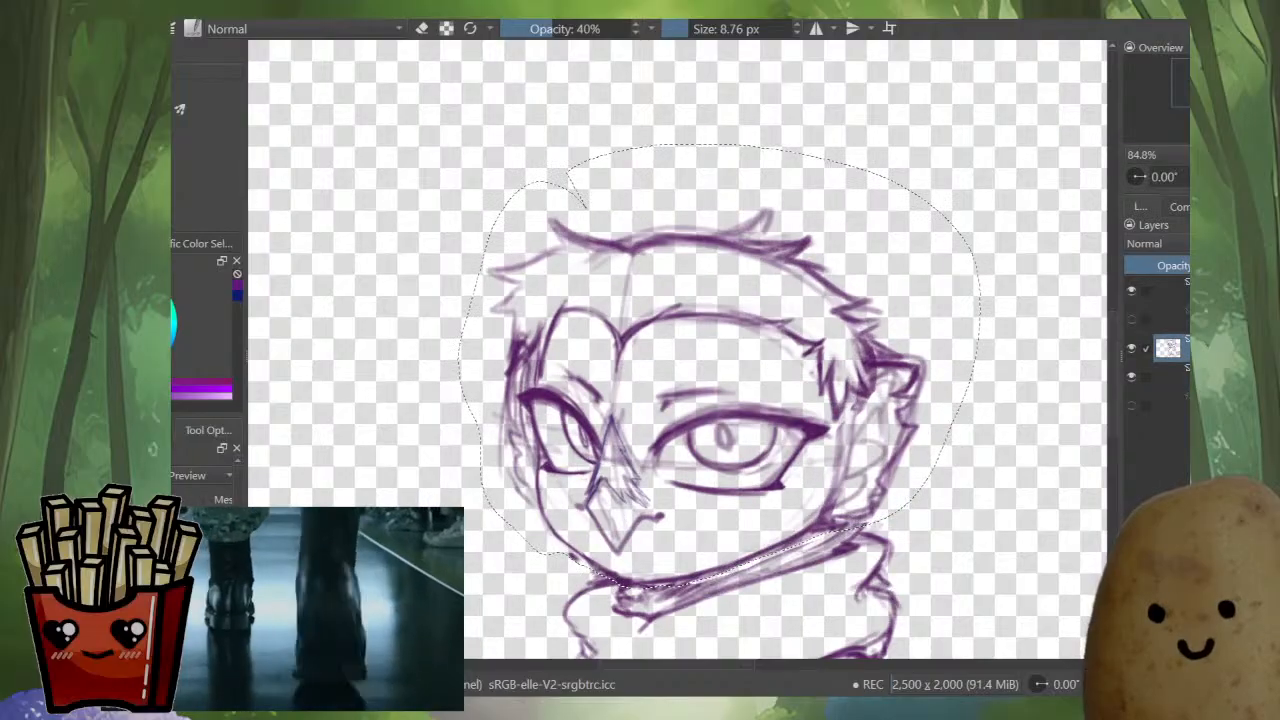
key(ctrl+z)
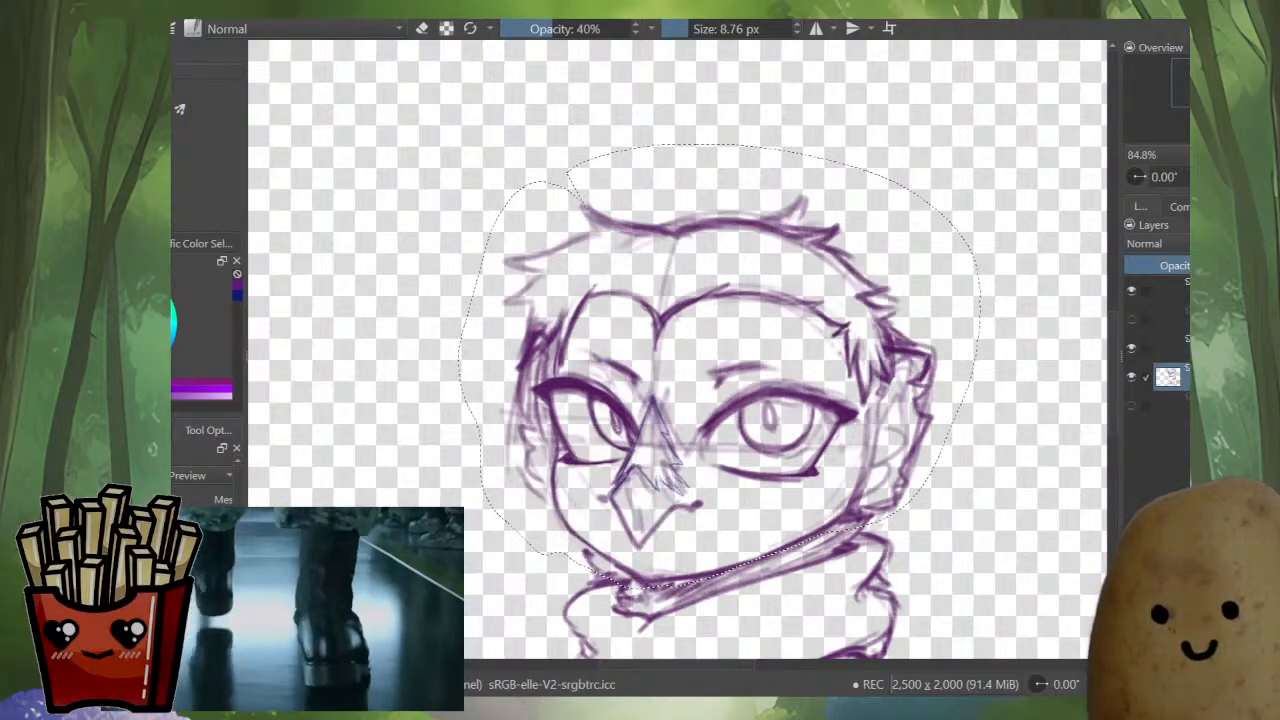
key(ctrl+shift+z)
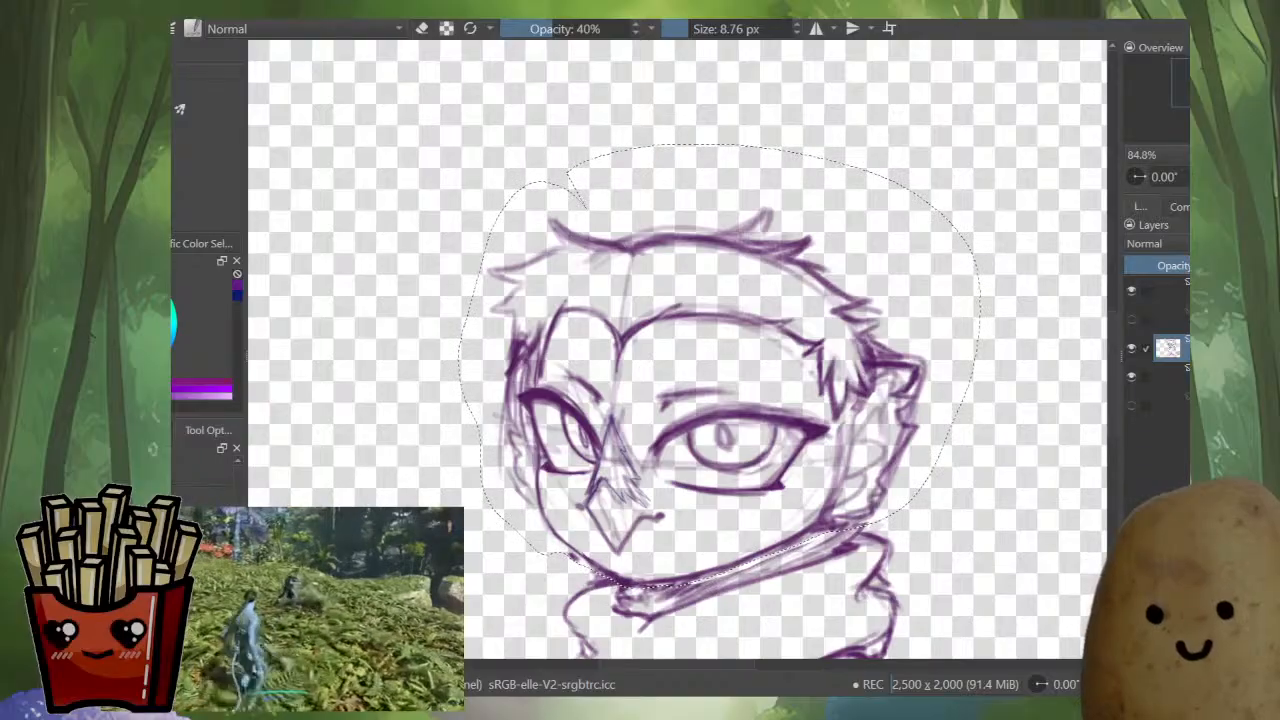
key(b)
key(ctrl+z)
key(ctrl+shift+z)
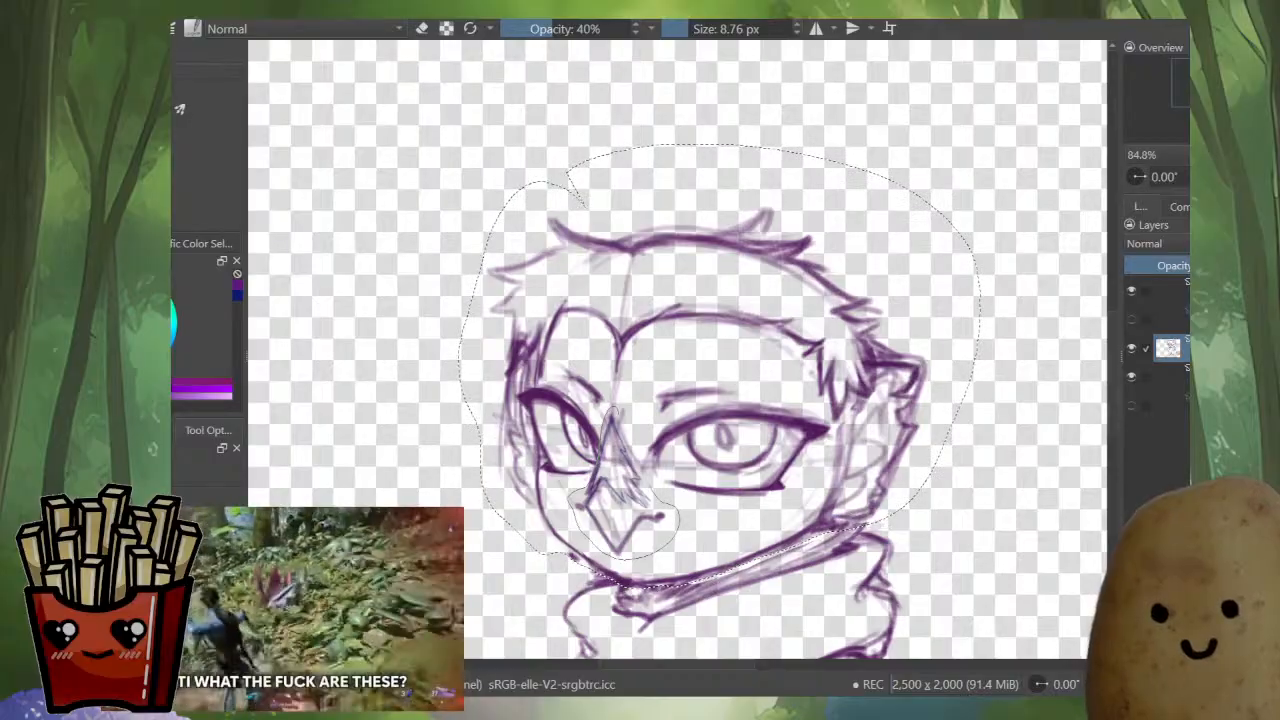
- Warp the selected beak slightly up and toward the canvas's left, bend its right edge inward, and apply the warp
key(ctrl+t)
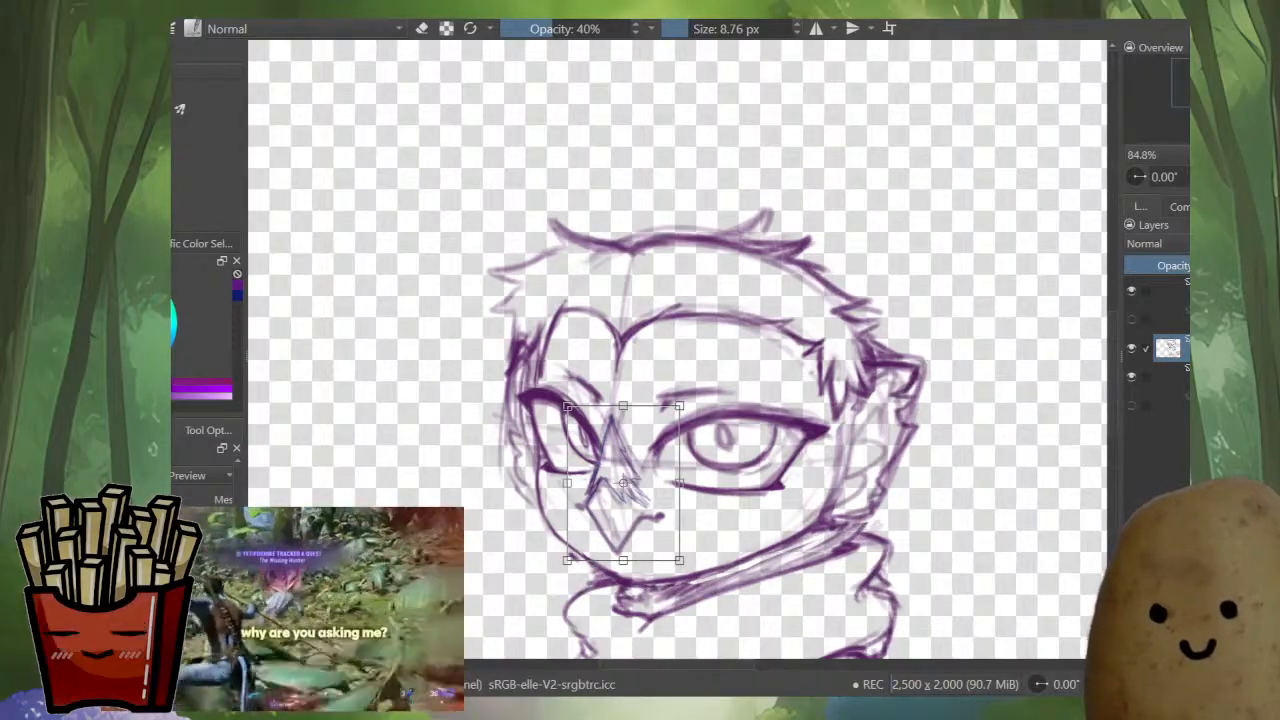
key(Return)
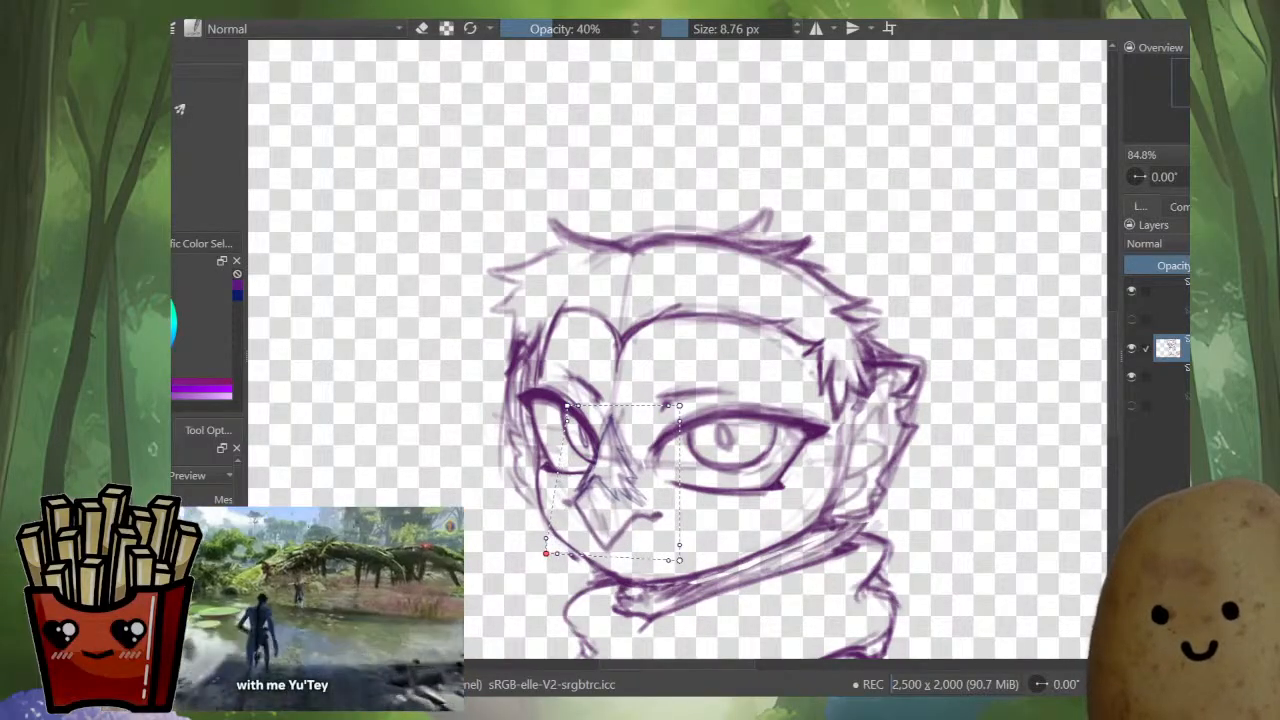
key(m)
key(m)
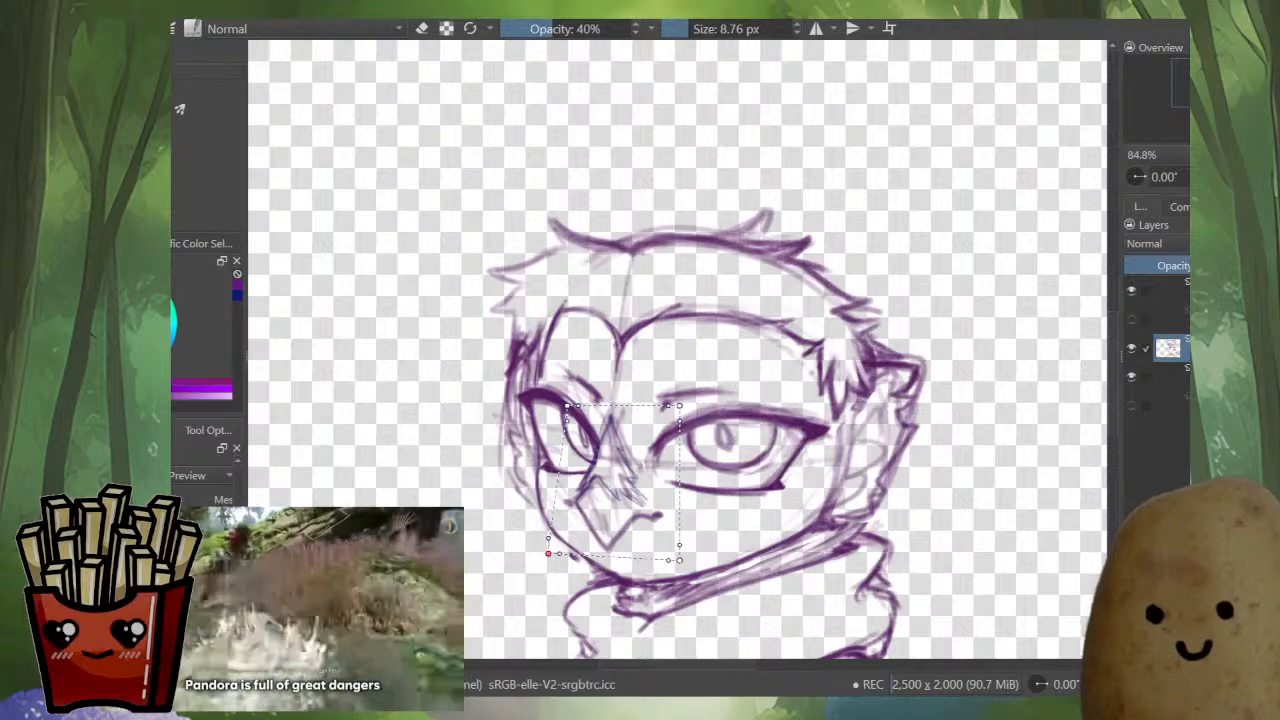
drag(680, 560, 679, 553)
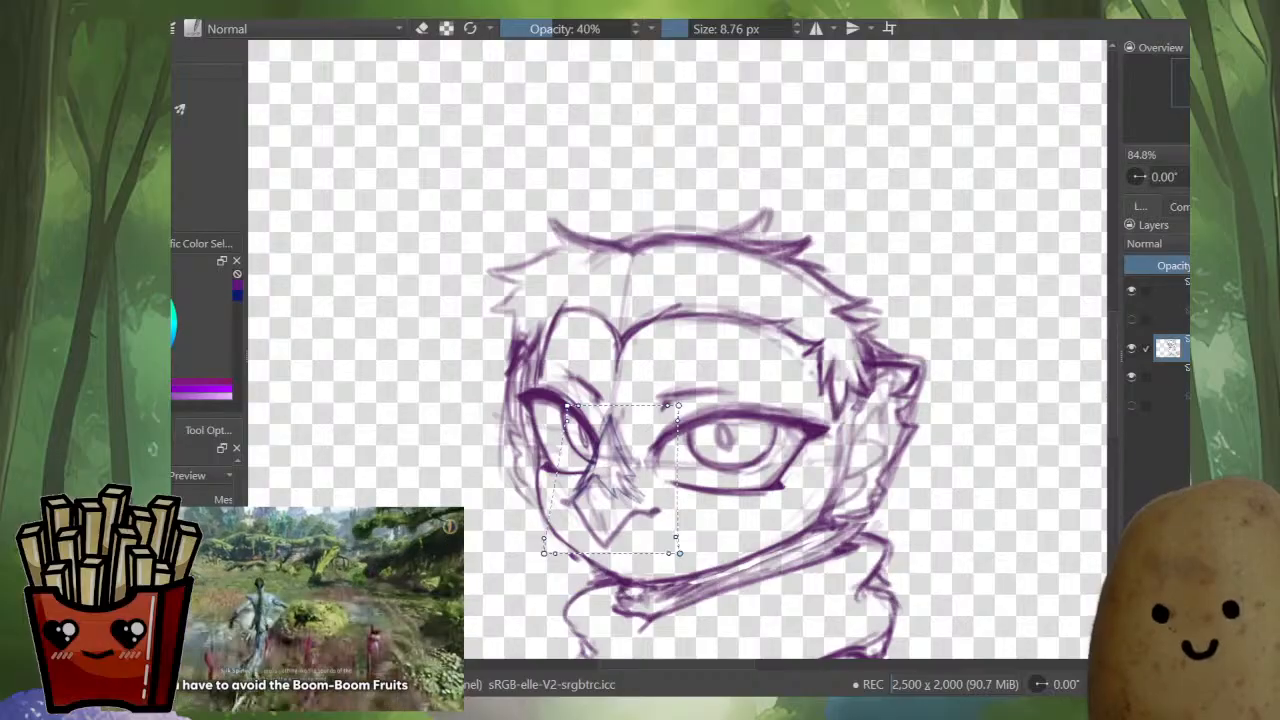
drag(677, 480, 671, 482)
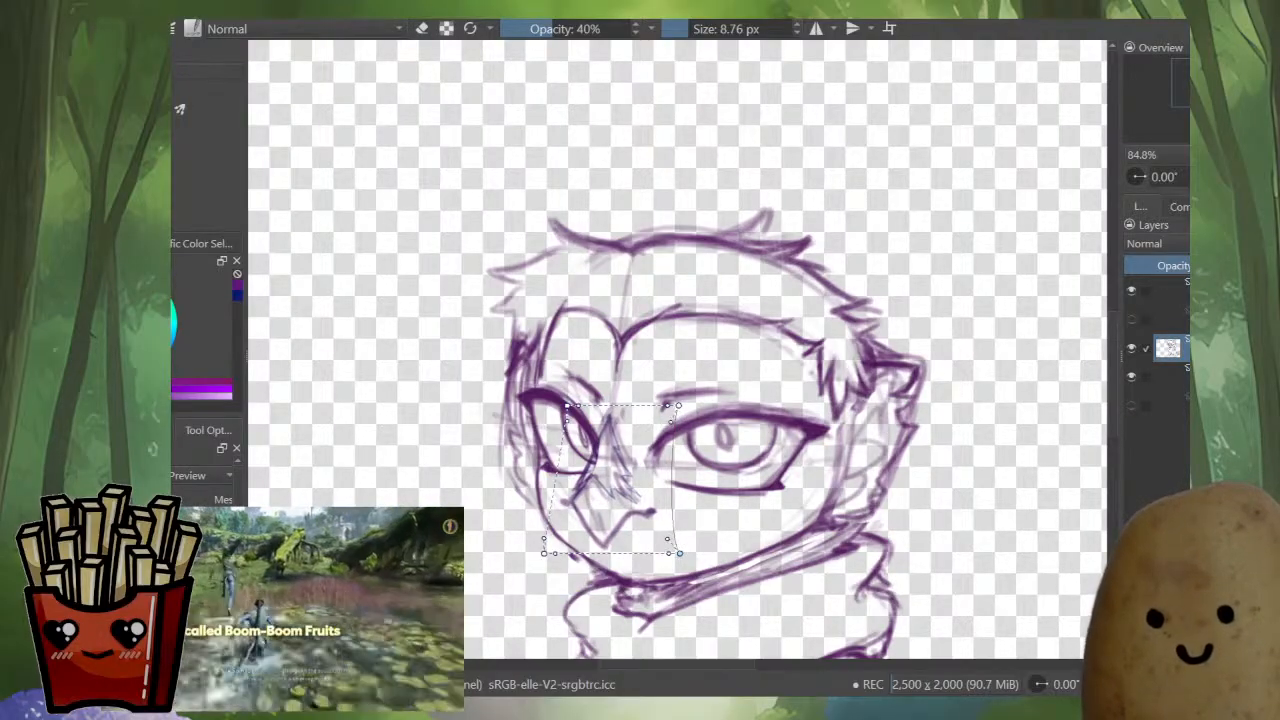
key(Return)
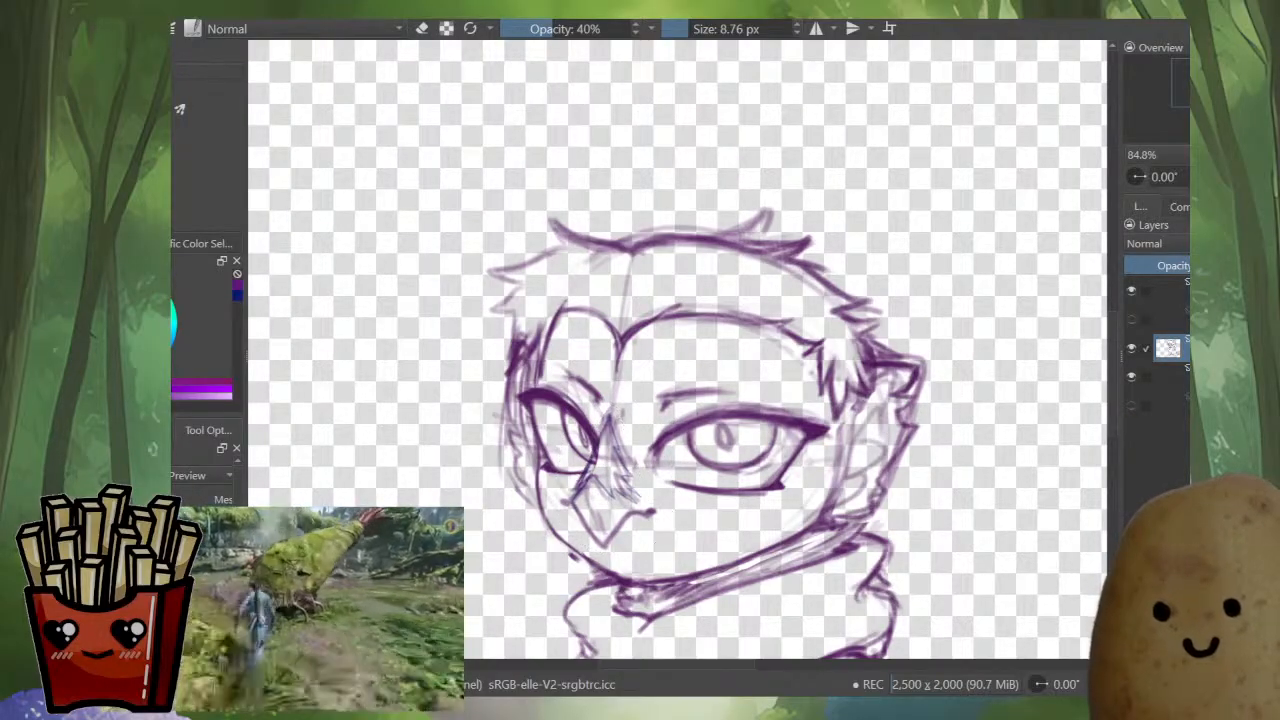
- Check the adjusted beak and turned face against the original head by switching between the undone and redone states
key(ctrl+z)
key(ctrl+shift+z)
key(ctrl+z)
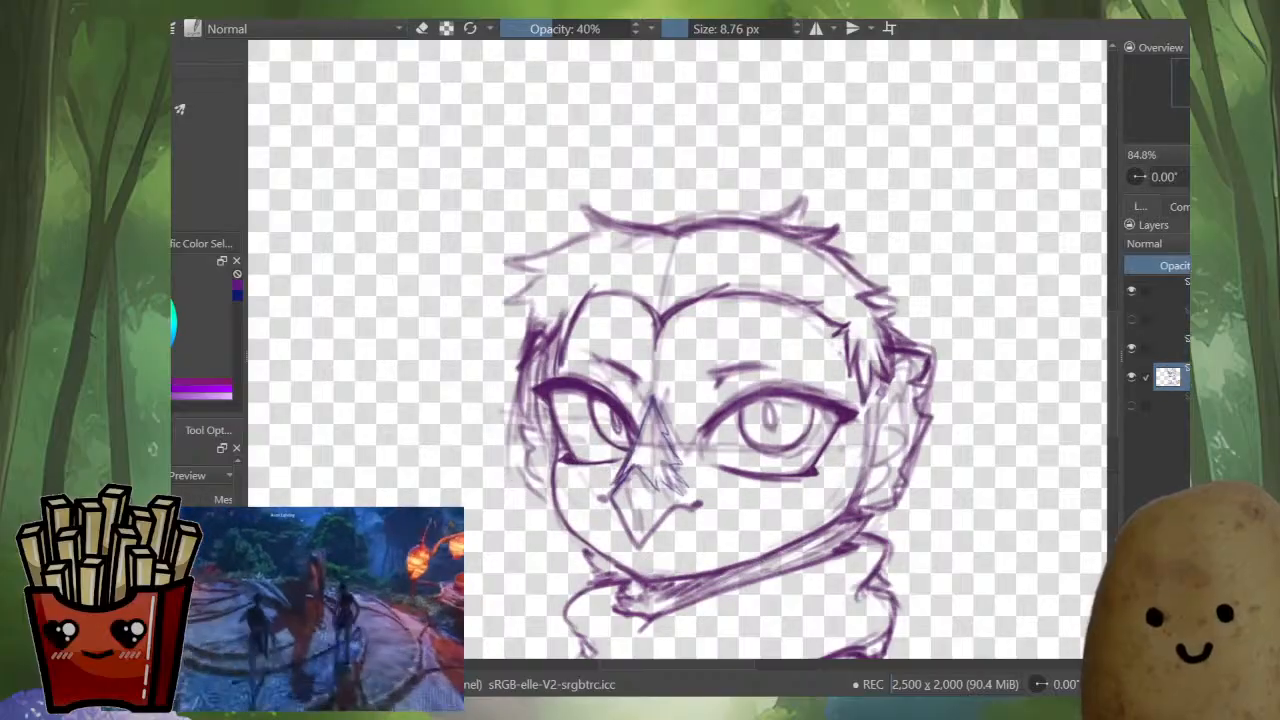
key(ctrl+shift+z)
key(ctrl+z)
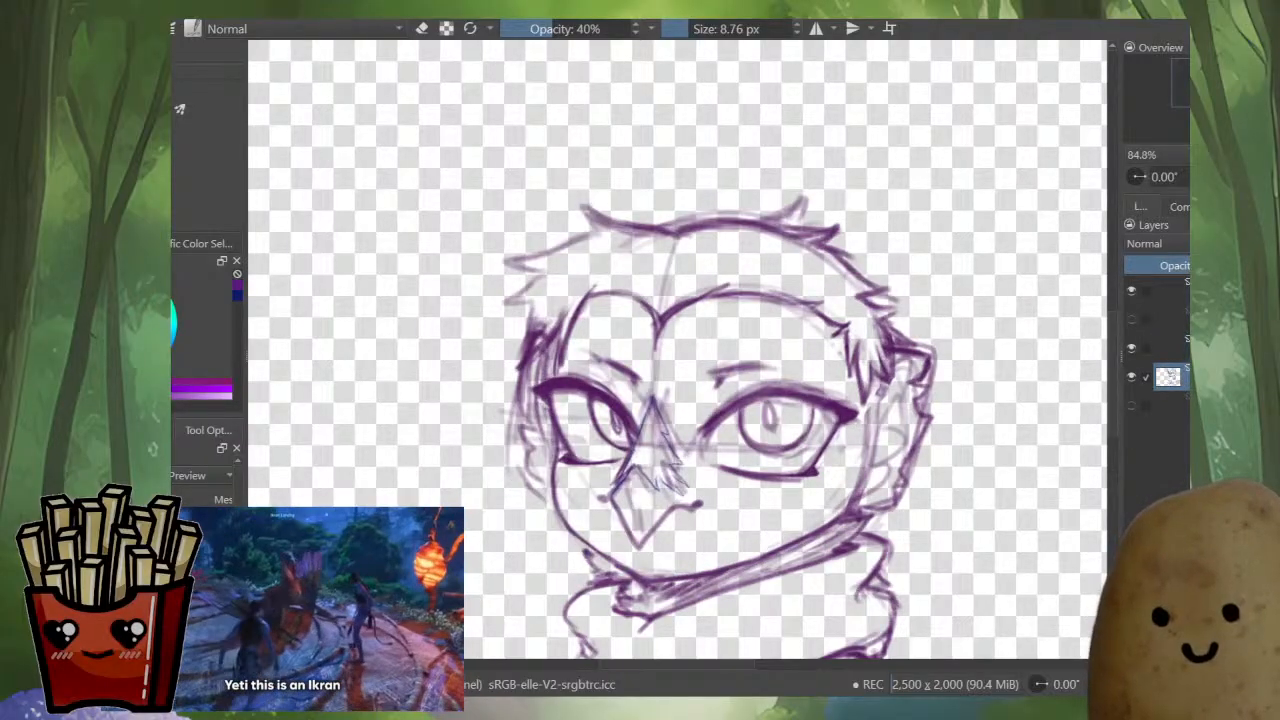
key(ctrl+shift+z)
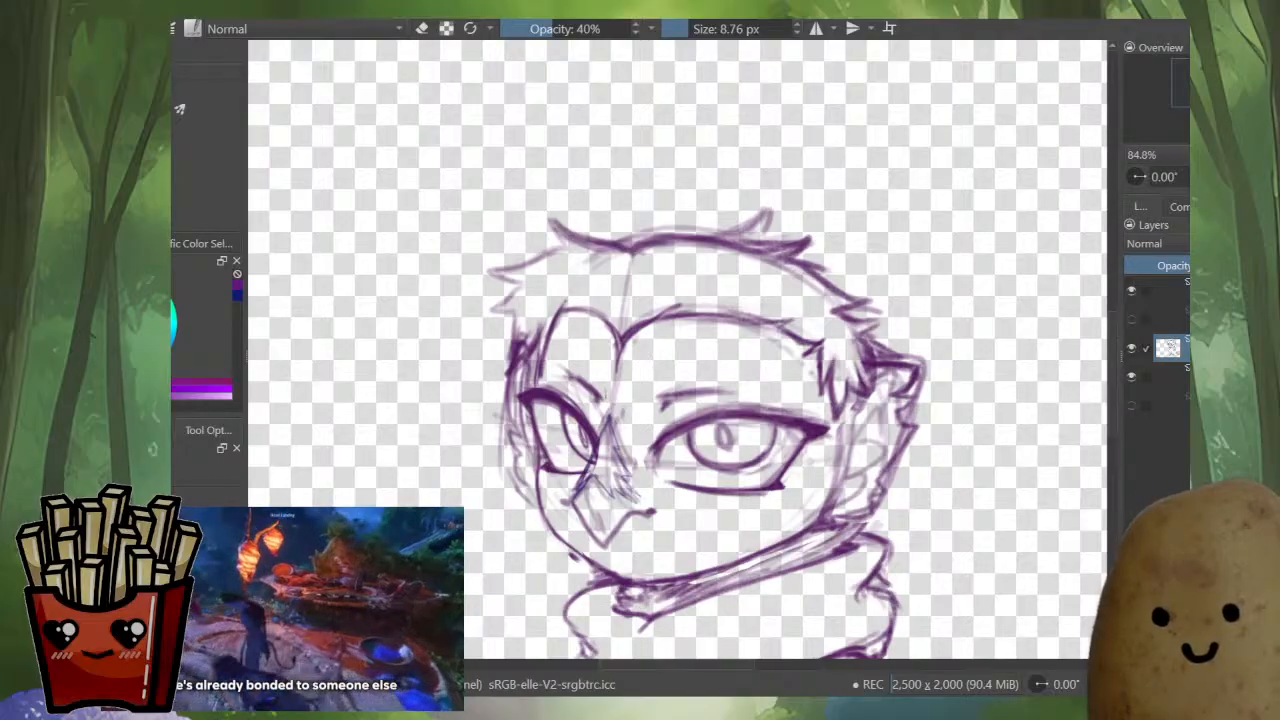
- Lasso both eyes with their eyebrows and pull the mesh corners beside the larger eye inward
drag(555, 368, 604, 392)
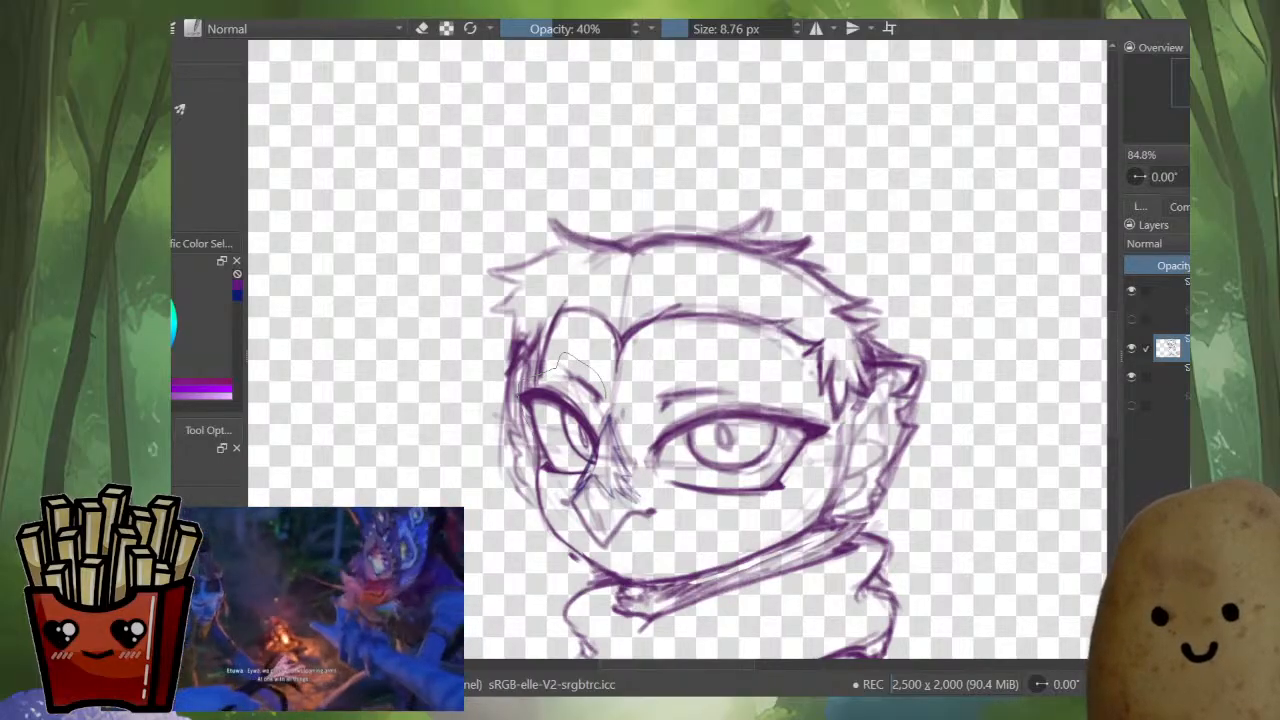
key(ctrl+shift+a)
drag(563, 362, 604, 390)
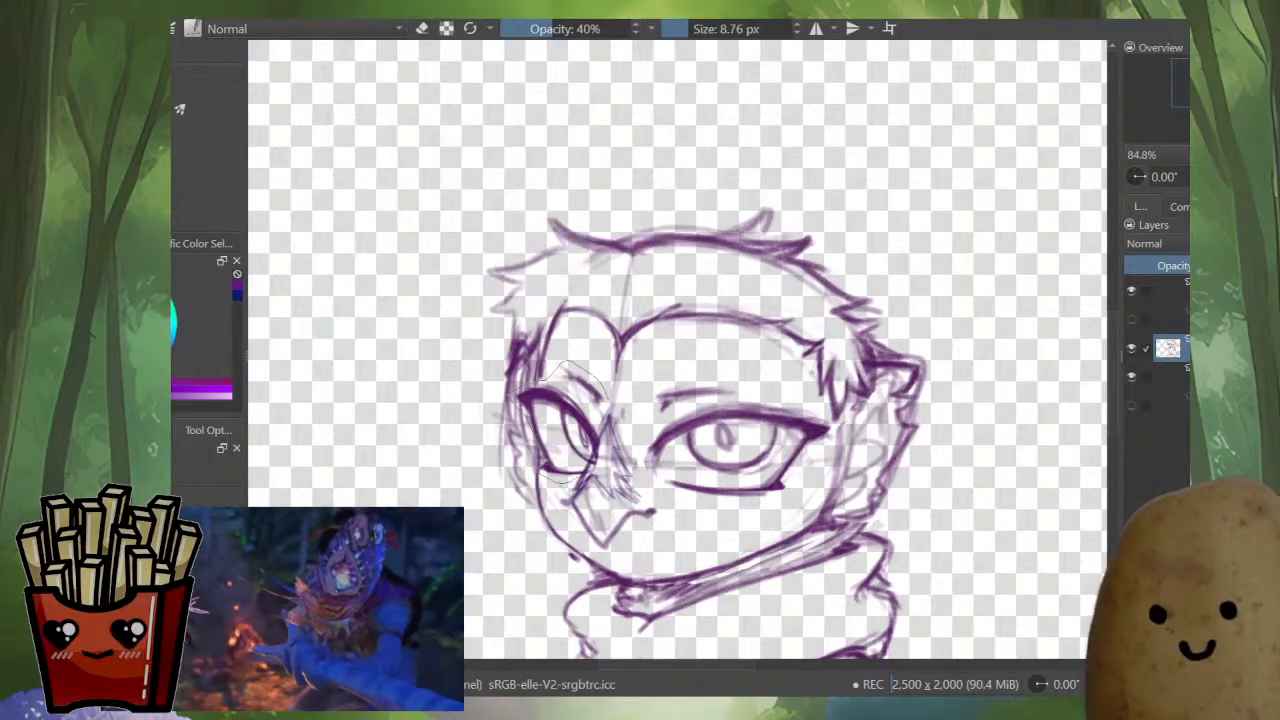
mouse_move(656, 381)
mouse_down()
mouse_move(645, 487)
mouse_move(784, 512)
mouse_move(830, 430)
mouse_move(775, 382)
mouse_move(705, 364)
mouse_move(656, 381)
mouse_up()
key(ctrl+t)
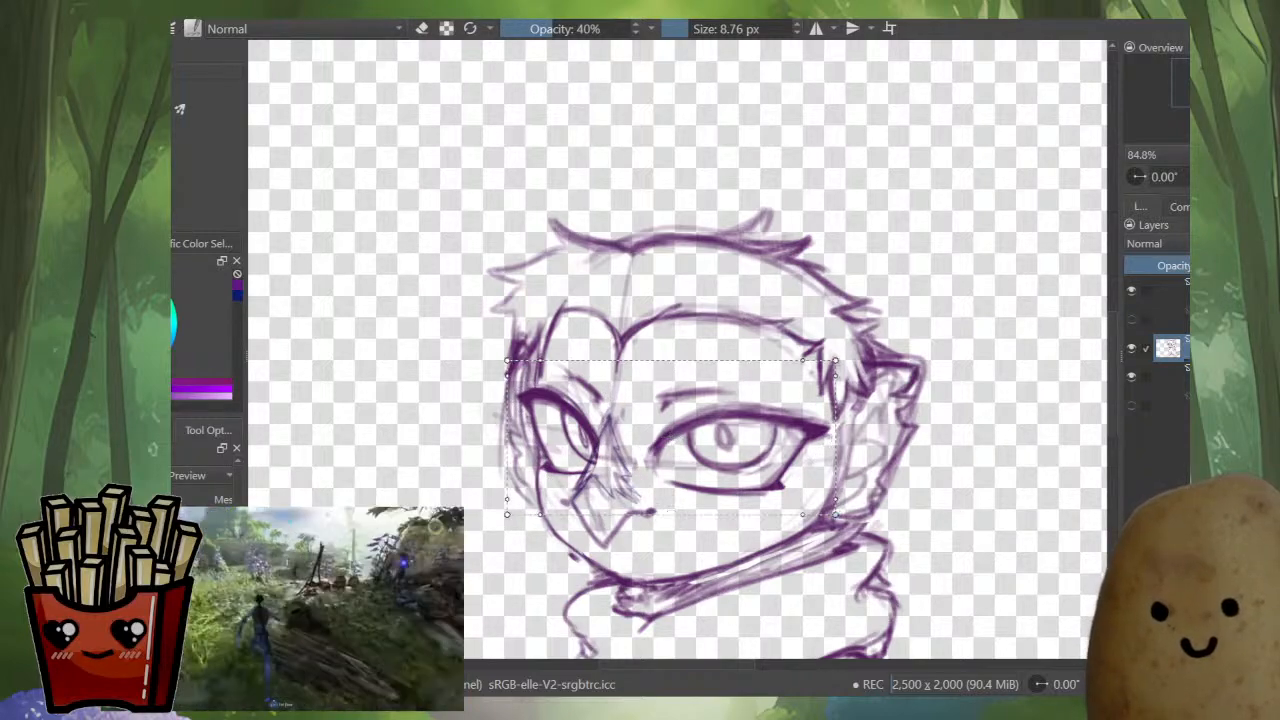
drag(835, 360, 810, 362)
mouse_move(835, 515)
mouse_down()
mouse_move(817, 517)
mouse_move(840, 500)
mouse_up()
- Check the face mirrored, add a middle division to the eye mesh, and narrow the larger eye further by moving its outer corners inward
key(m)
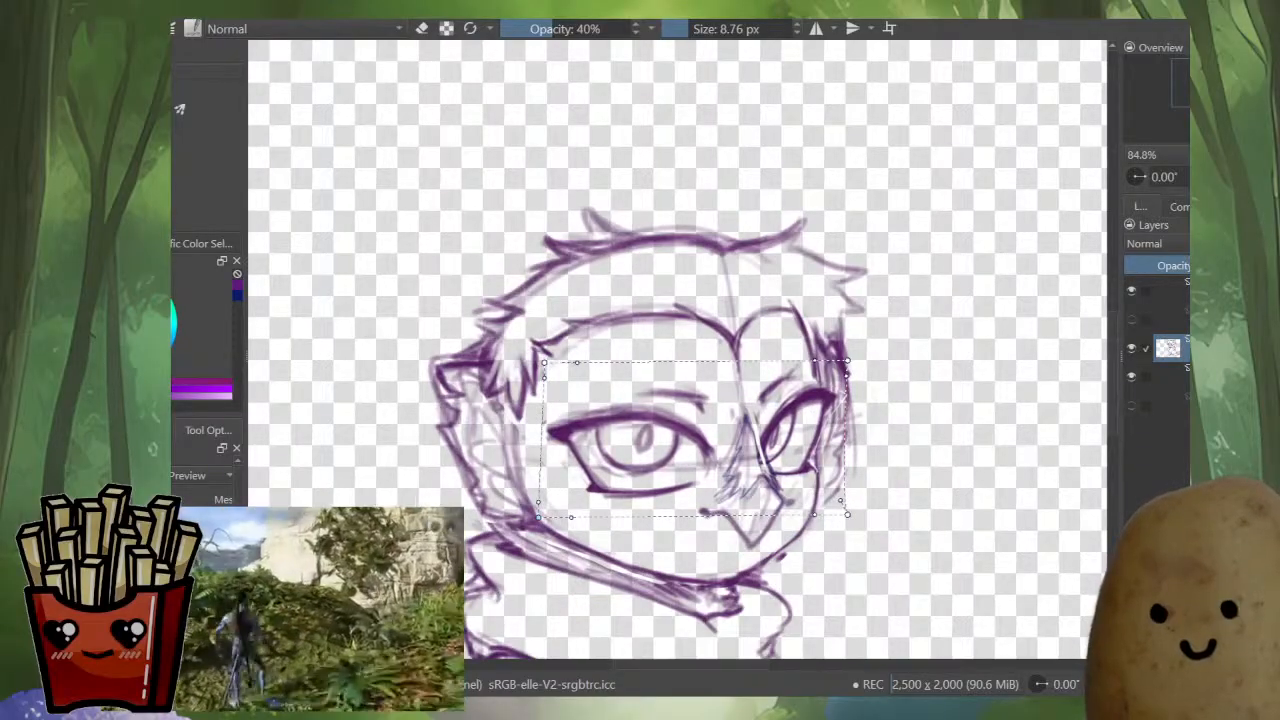
drag(543, 362, 549, 362)
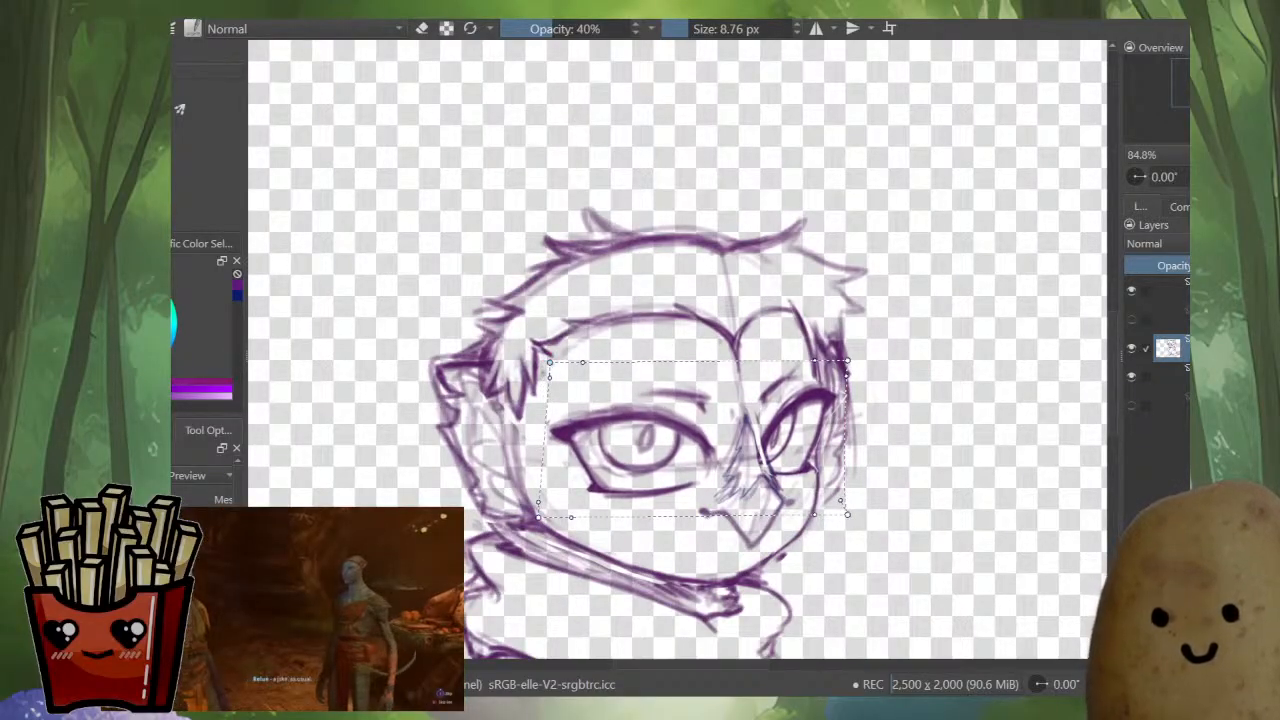
ctrl+click(693, 516)
drag(538, 517, 548, 518)
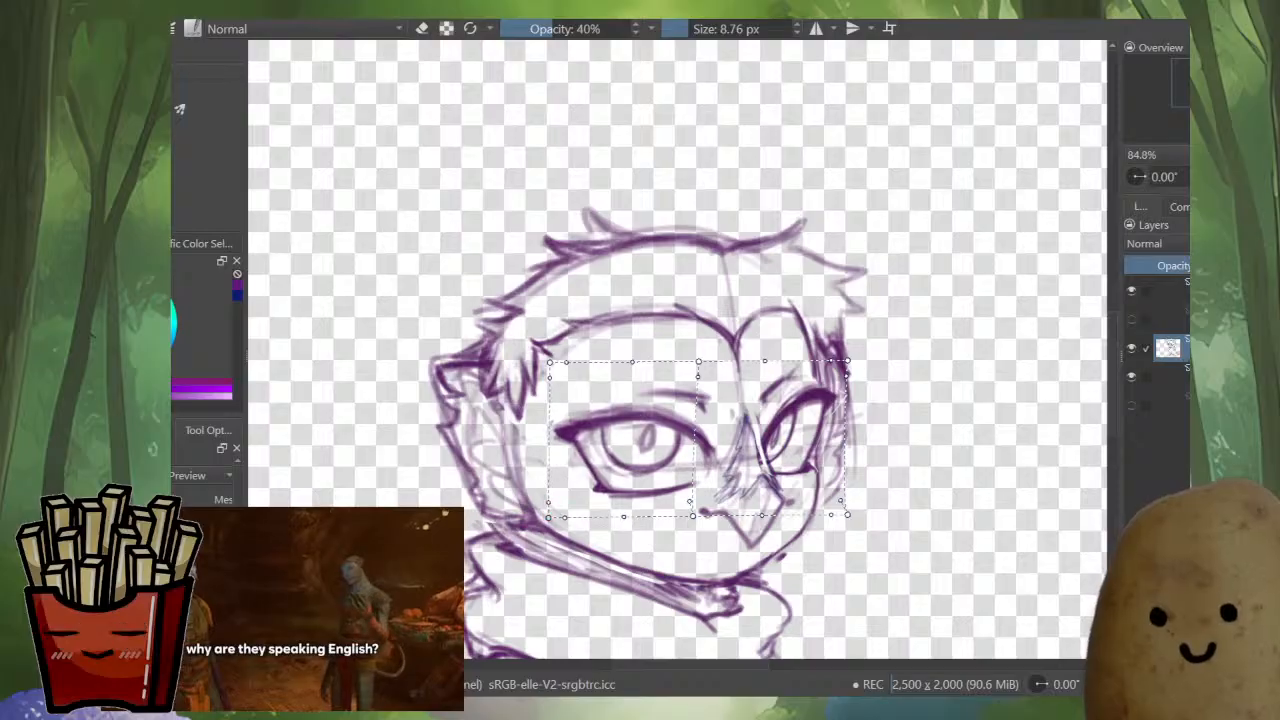
drag(550, 362, 562, 360)
key(m)
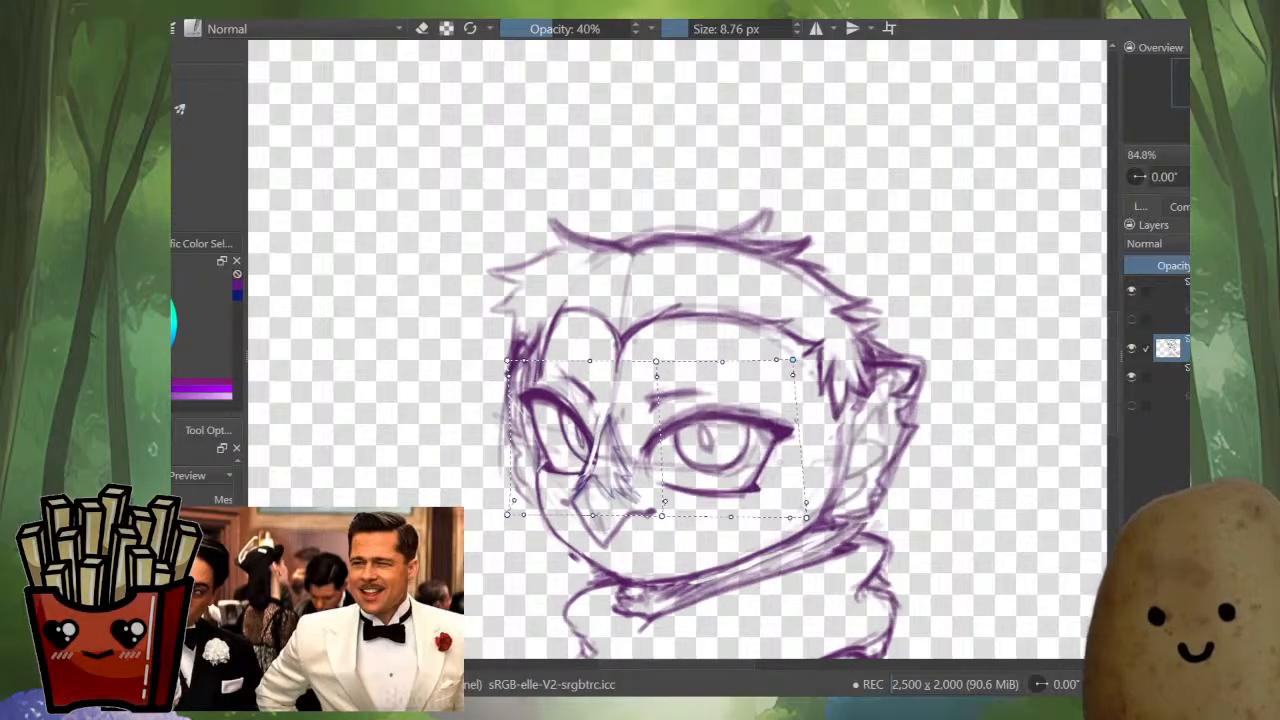
- Lower the eye mesh's top-middle point, nudge the upper corner beside the smaller eye inward, and apply the warp
scroll(677, 349, down, 4)
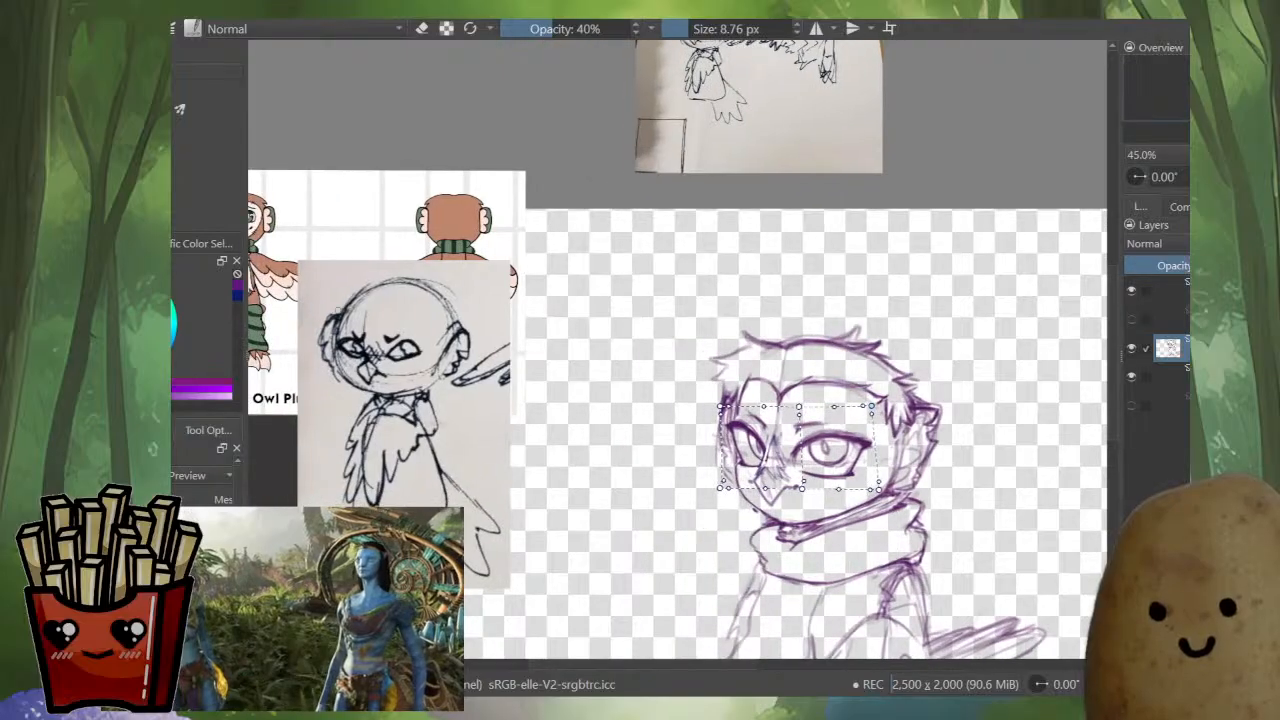
scroll(689, 501, up, 4)
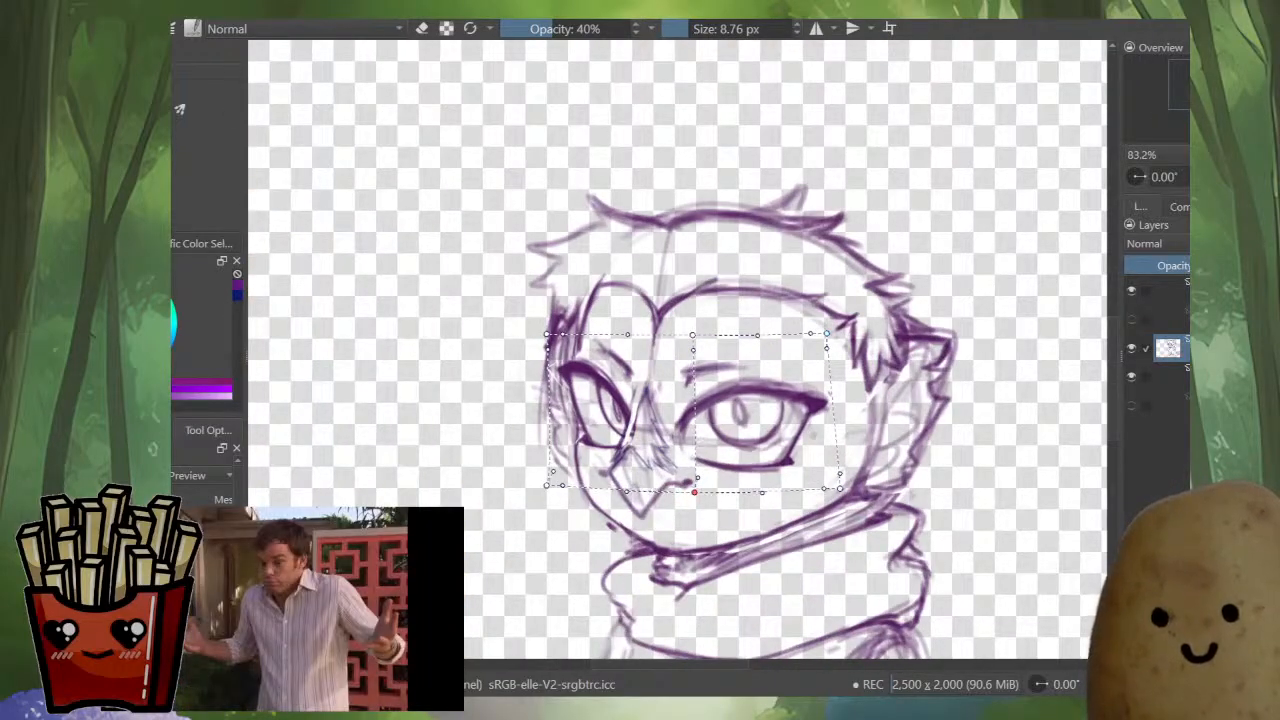
drag(692, 335, 689, 356)
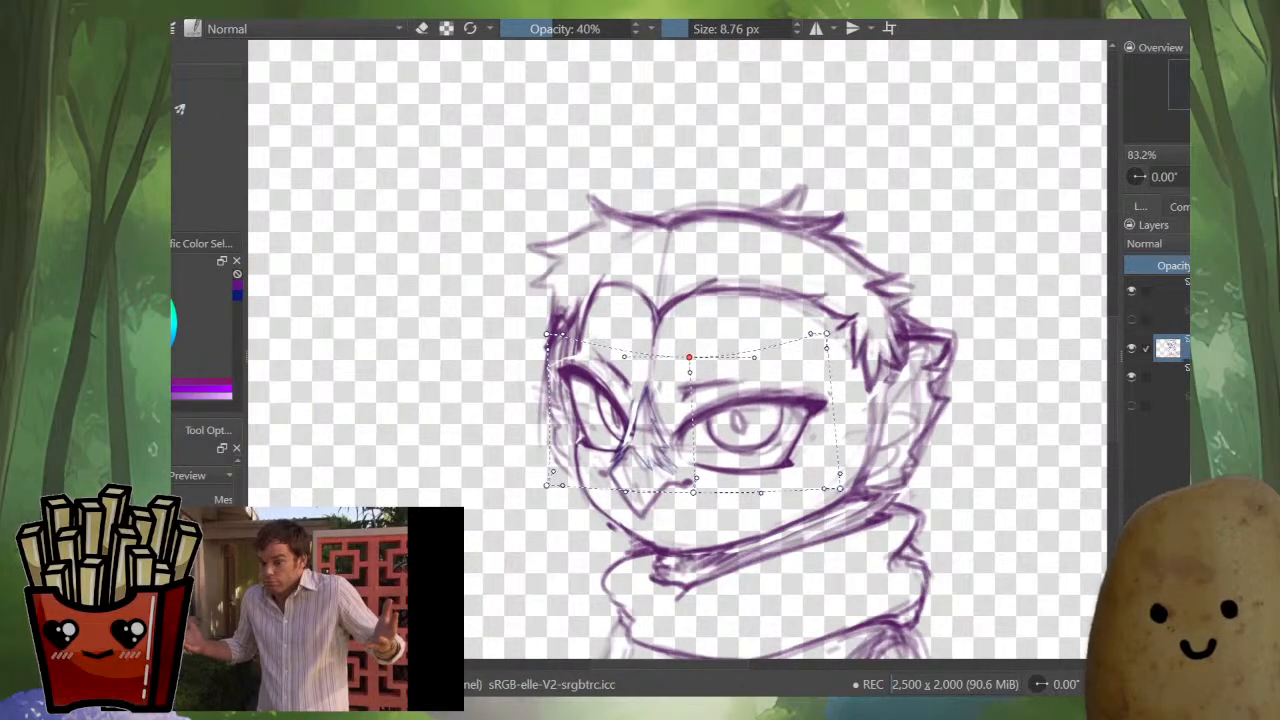
key(m)
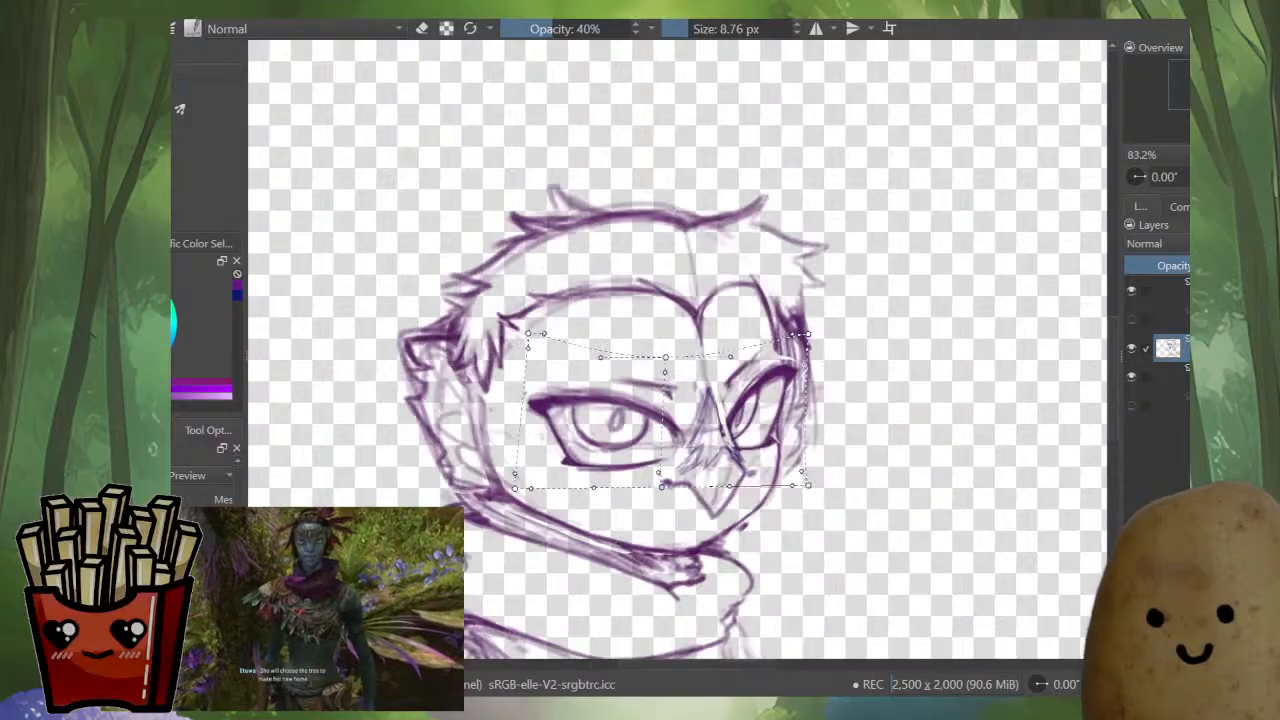
drag(808, 334, 802, 339)
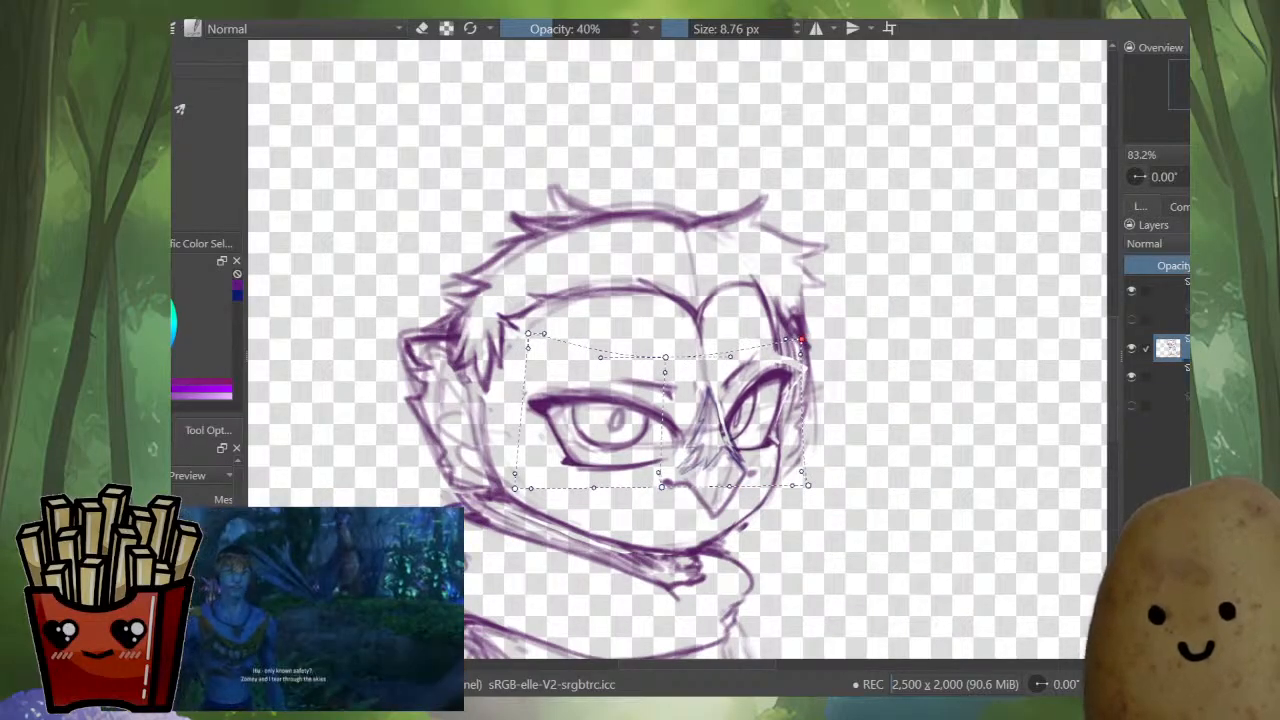
key(Return)
key(m)
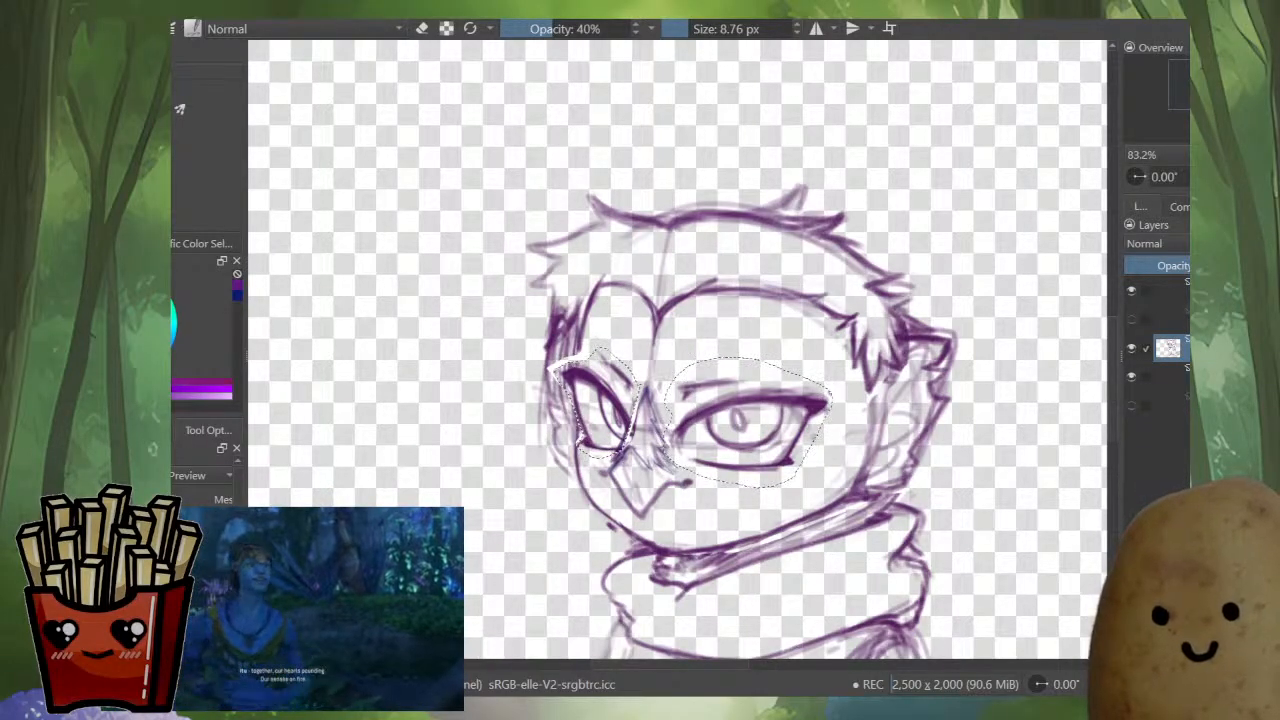
- Compare the reworked face with the original head and the notebook reference by toggling the edits off and on
scroll(798, 497, down, 3)
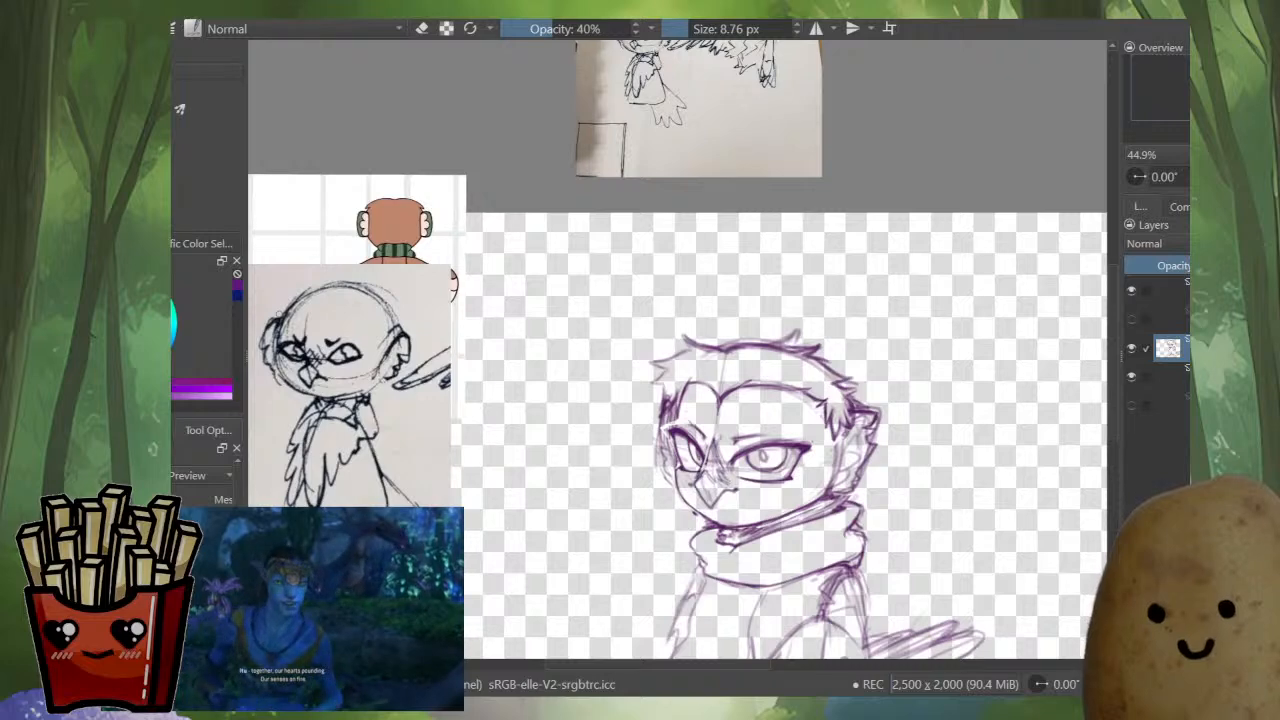
key(ctrl+z)
key(ctrl+shift+z)
key(ctrl+z)
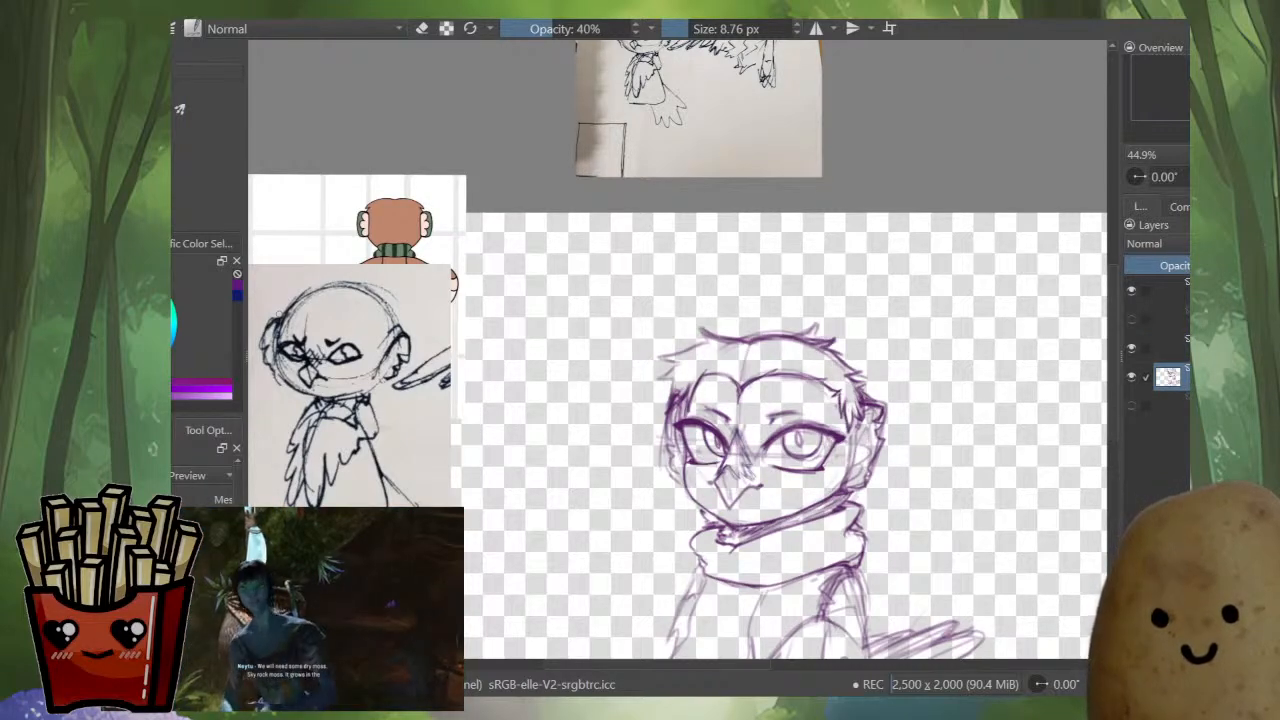
key(ctrl+shift+z)
key(ctrl+z)
key(ctrl+shift+z)
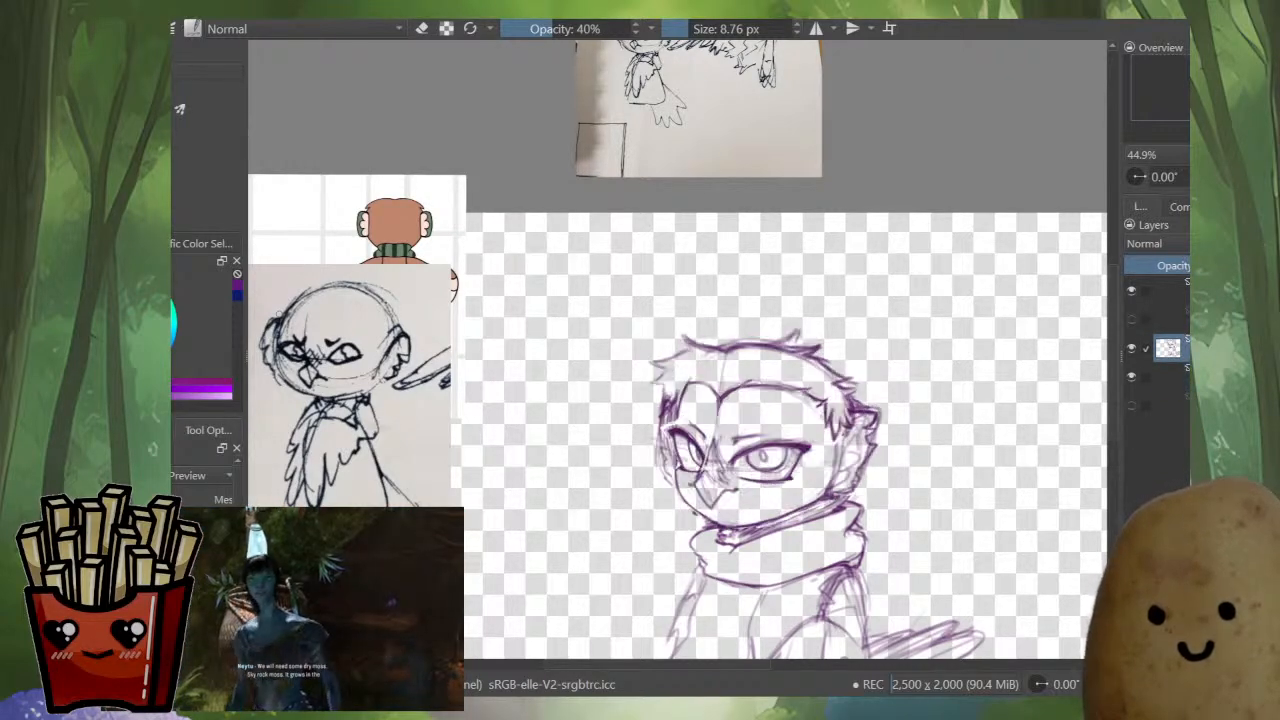
- Warp the lassoed cheek and jaw line beside the larger eye inward by moving the mesh's outer corners, checking the face mirrored
scroll(826, 490, up, 2)
key(b)
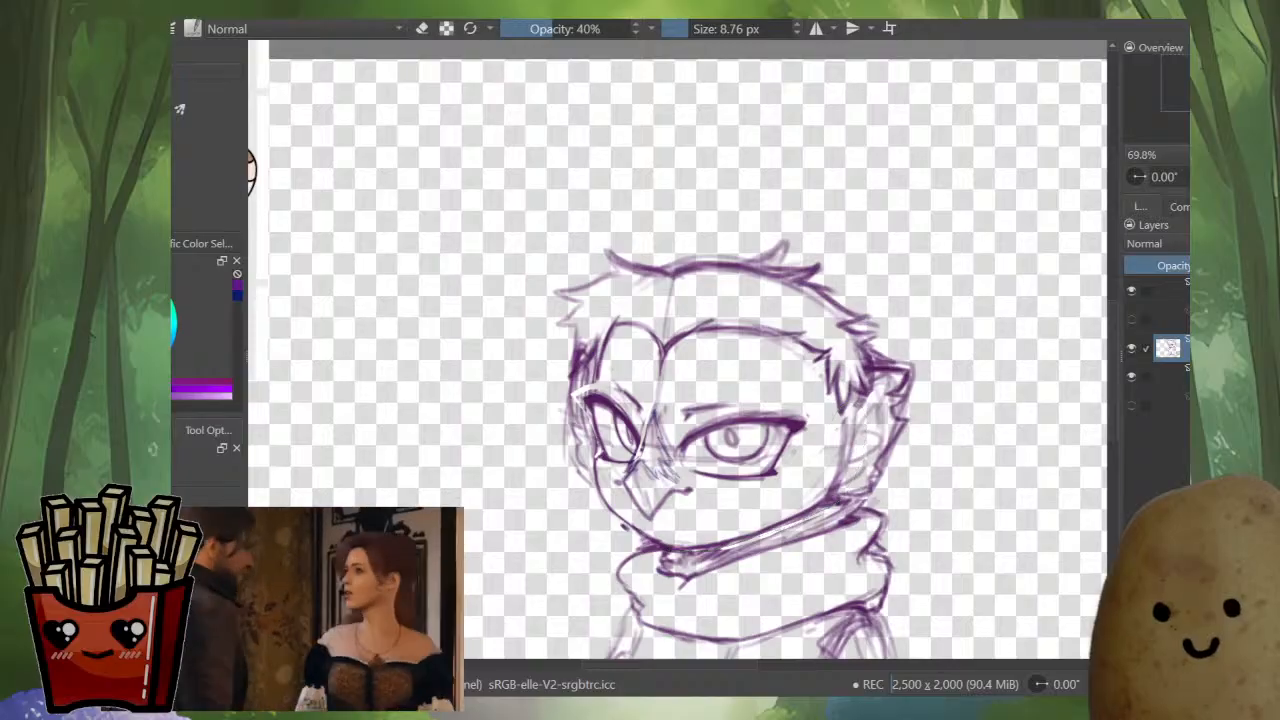
key(ctrl+t)
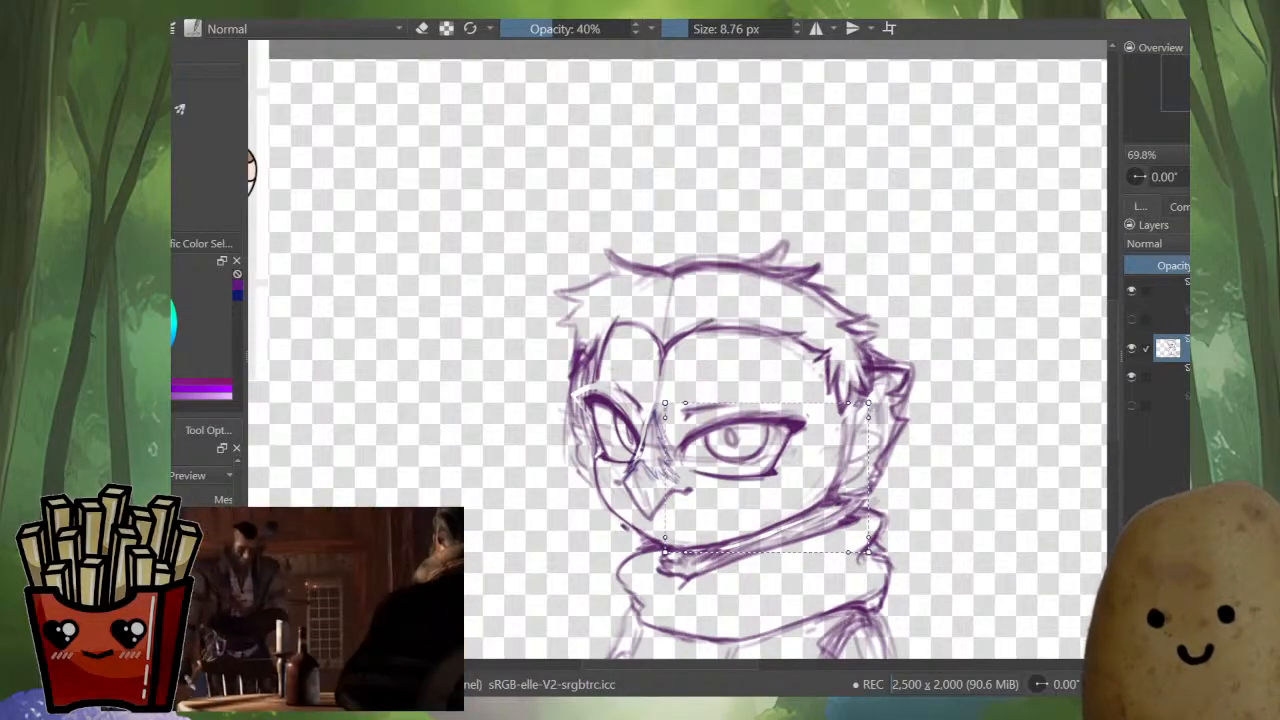
drag(868, 403, 864, 401)
drag(868, 551, 855, 556)
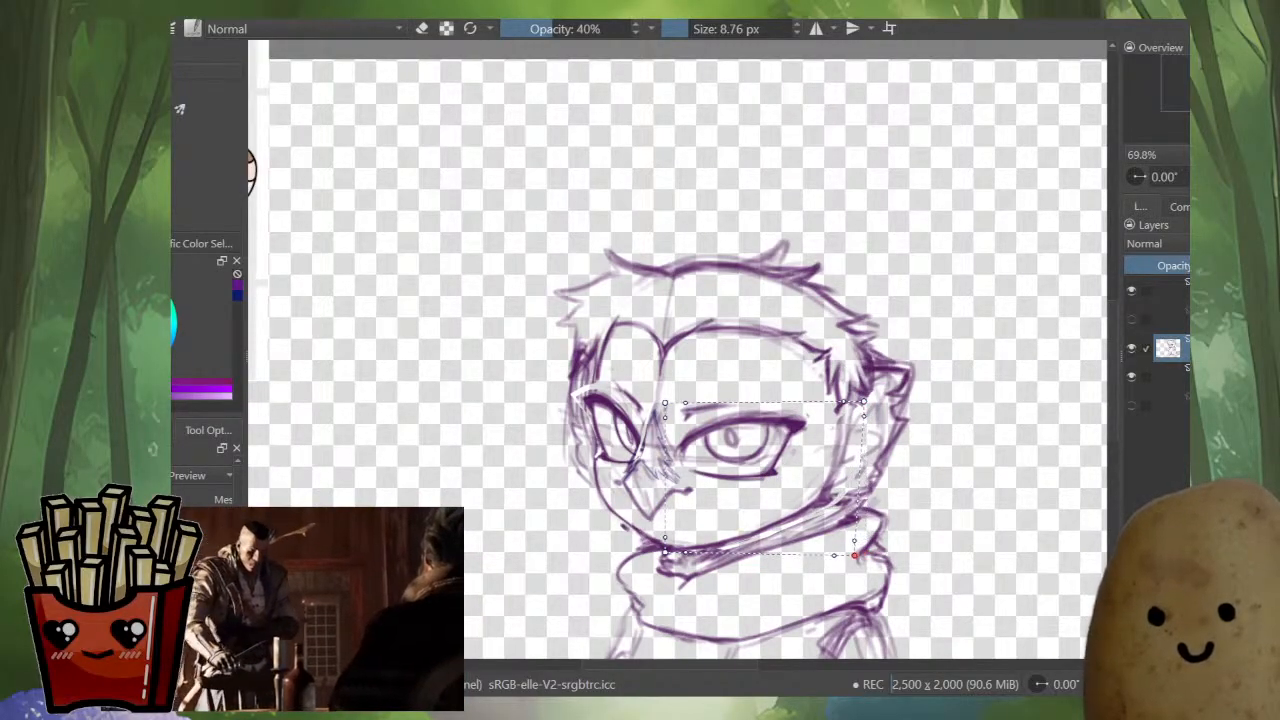
key(m)
drag(491, 401, 500, 402)
key(m)
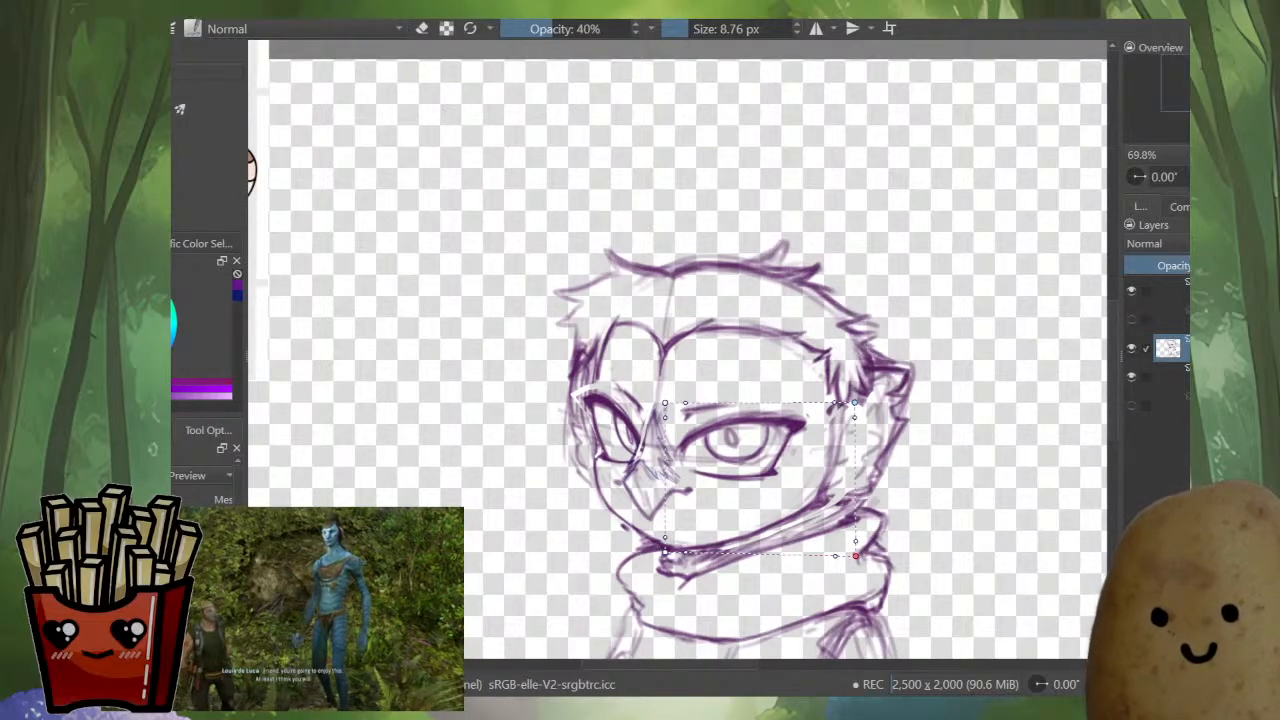
drag(855, 556, 852, 553)
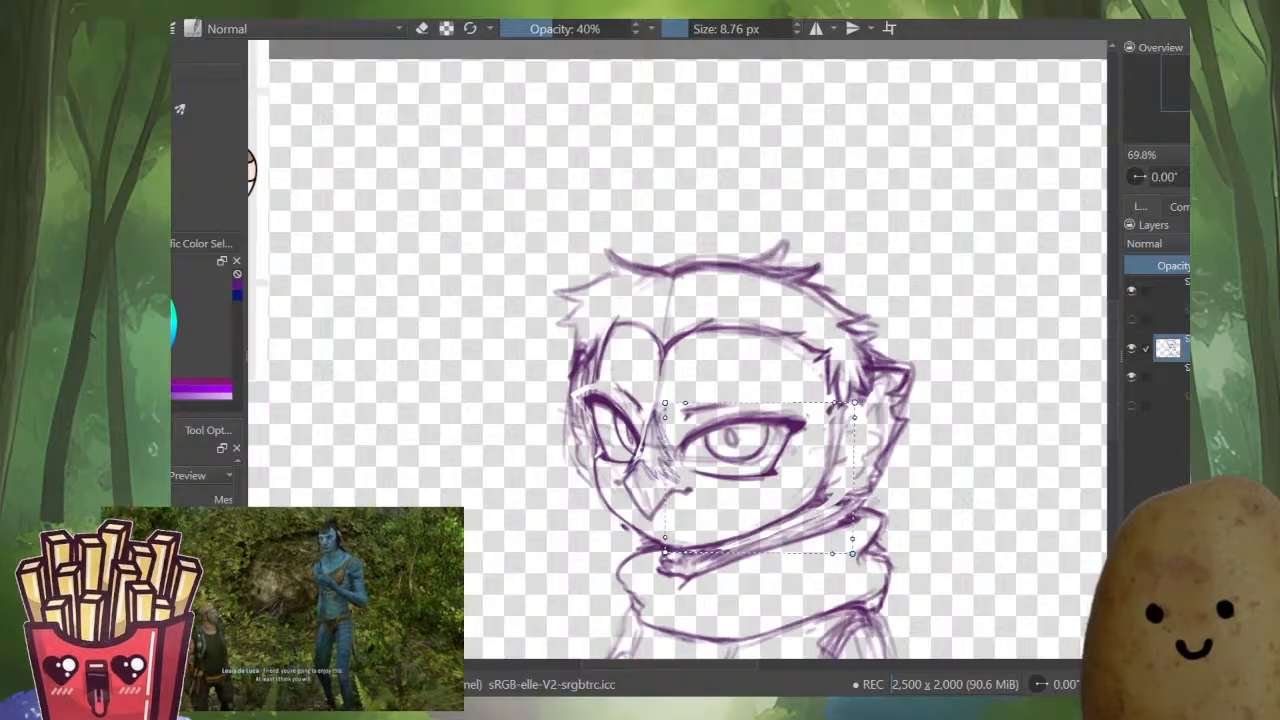
- Compare the narrowed cheek and turned face with the original head by toggling the edits off and on, and clear the selection
key(ctrl+z)
key(ctrl+shift+z)
key(ctrl+z)
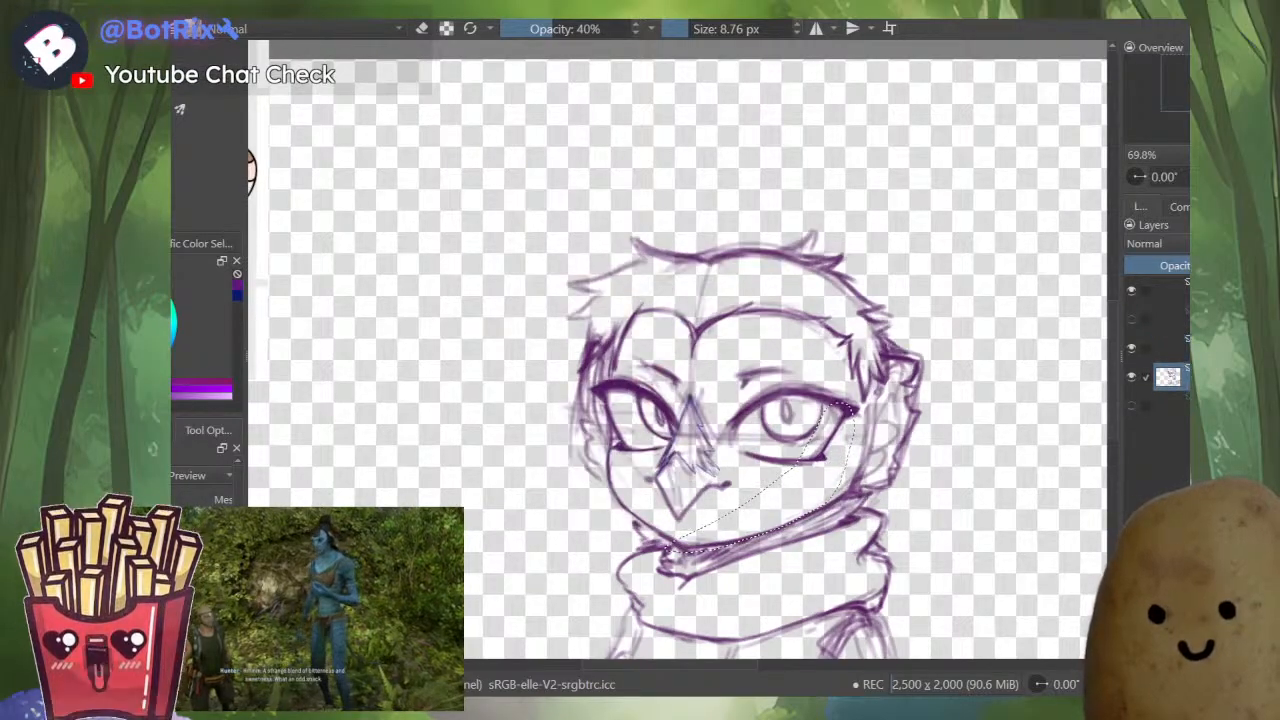
key(ctrl+shift+z)
key(ctrl+z)
key(ctrl+shift+z)
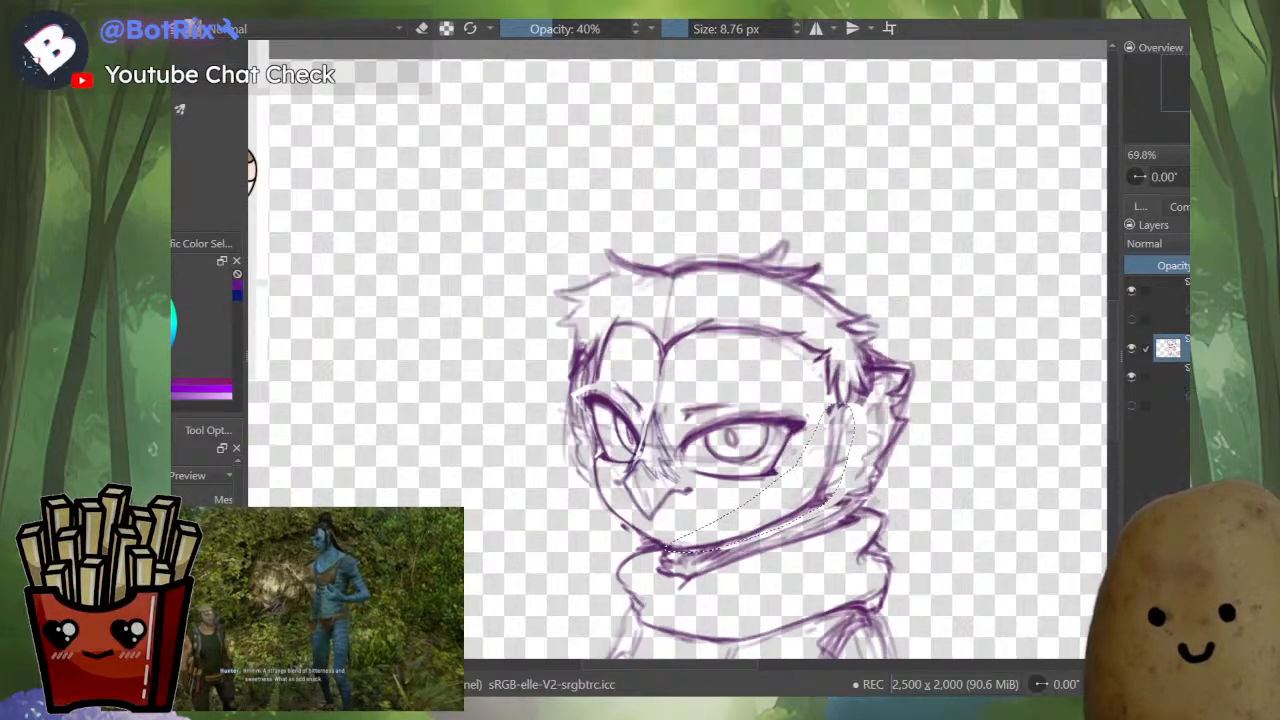
key(ctrl+z)
key(ctrl+shift+z)
key(ctrl+z)
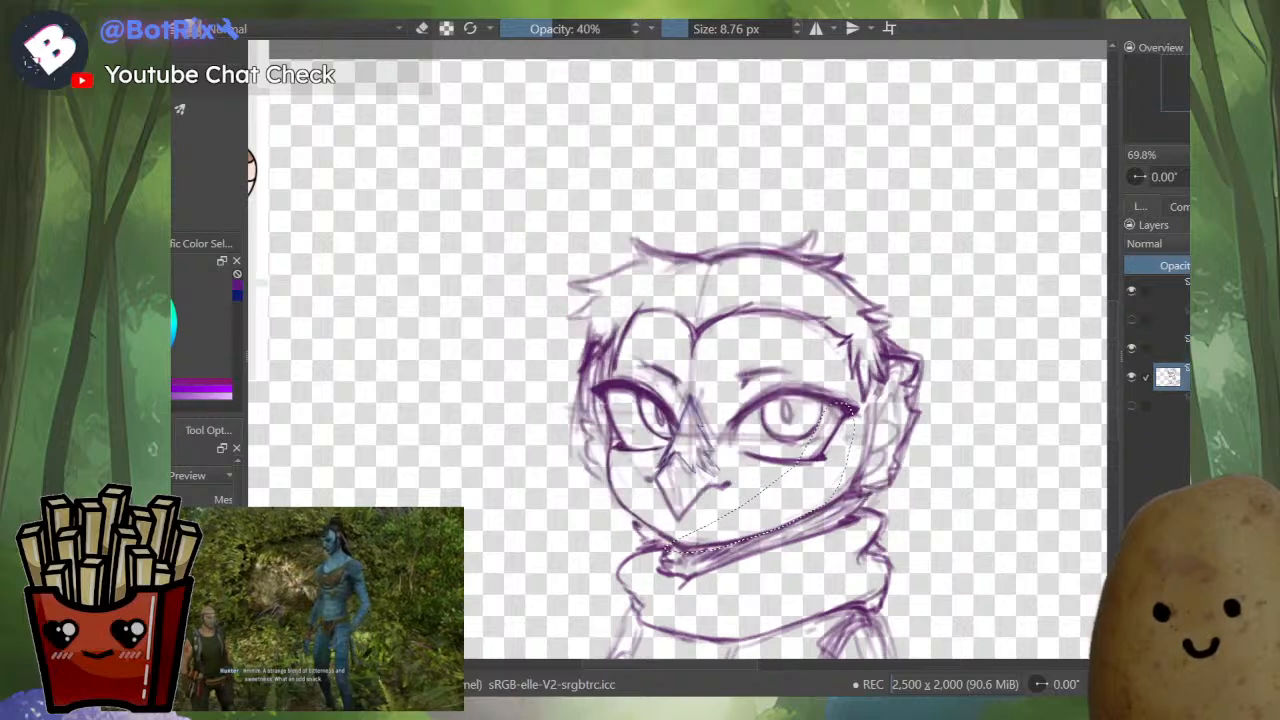
key(ctrl+shift+z)
key(ctrl+t)
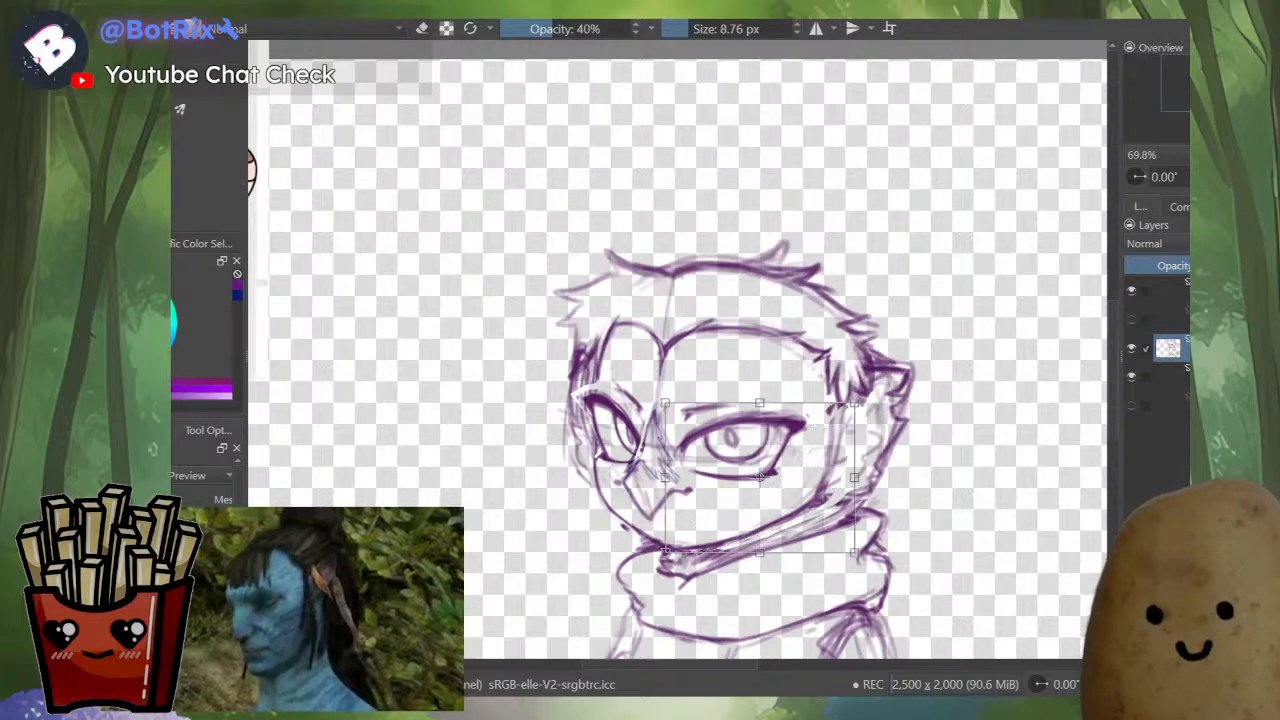
key(b)
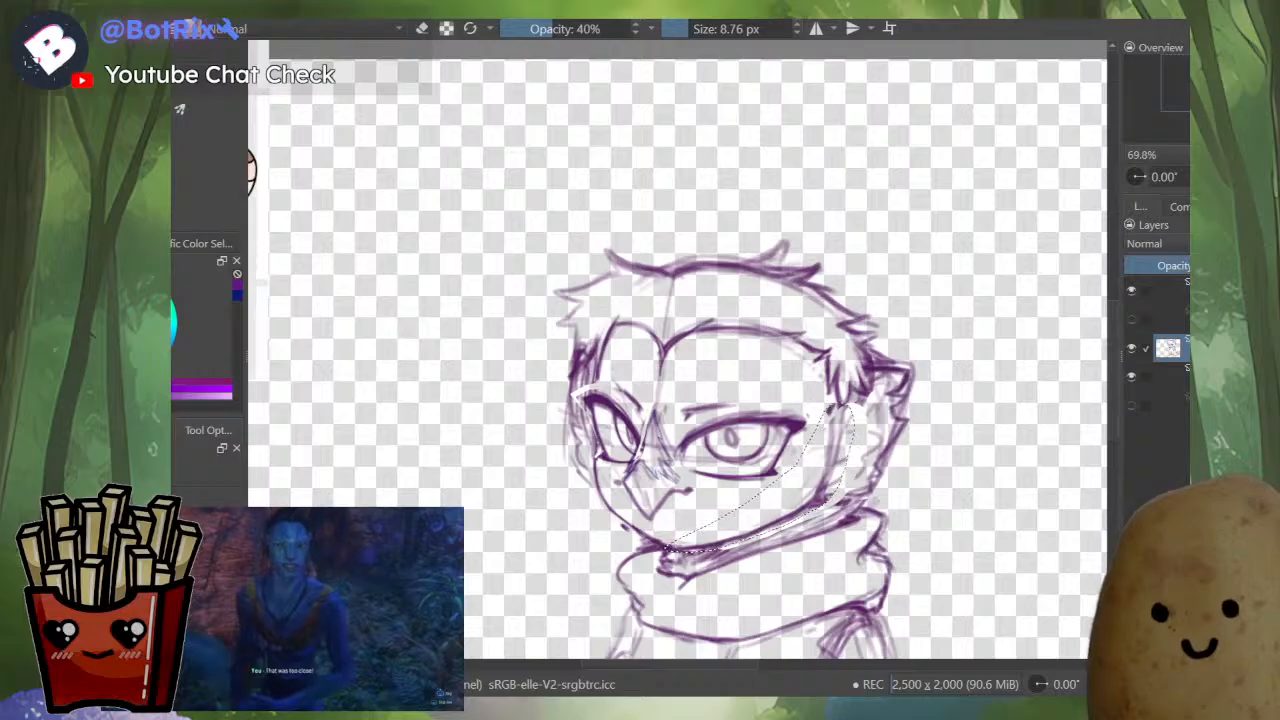
key(ctrl+shift+a)
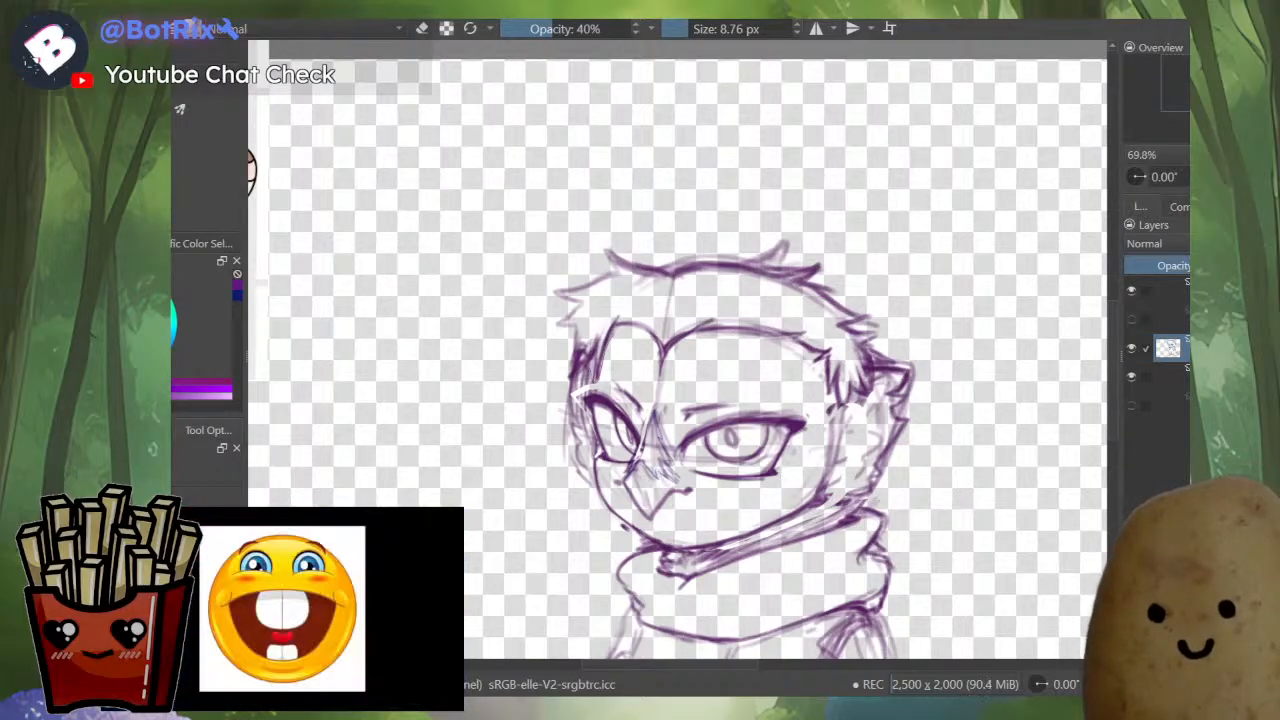
- Lasso the top of the head and forehead, and lower the mesh's bottom points on the smaller eye's side and in the middle
mouse_move(570, 386)
mouse_down()
mouse_move(525, 261)
mouse_move(866, 162)
mouse_move(960, 362)
mouse_up()
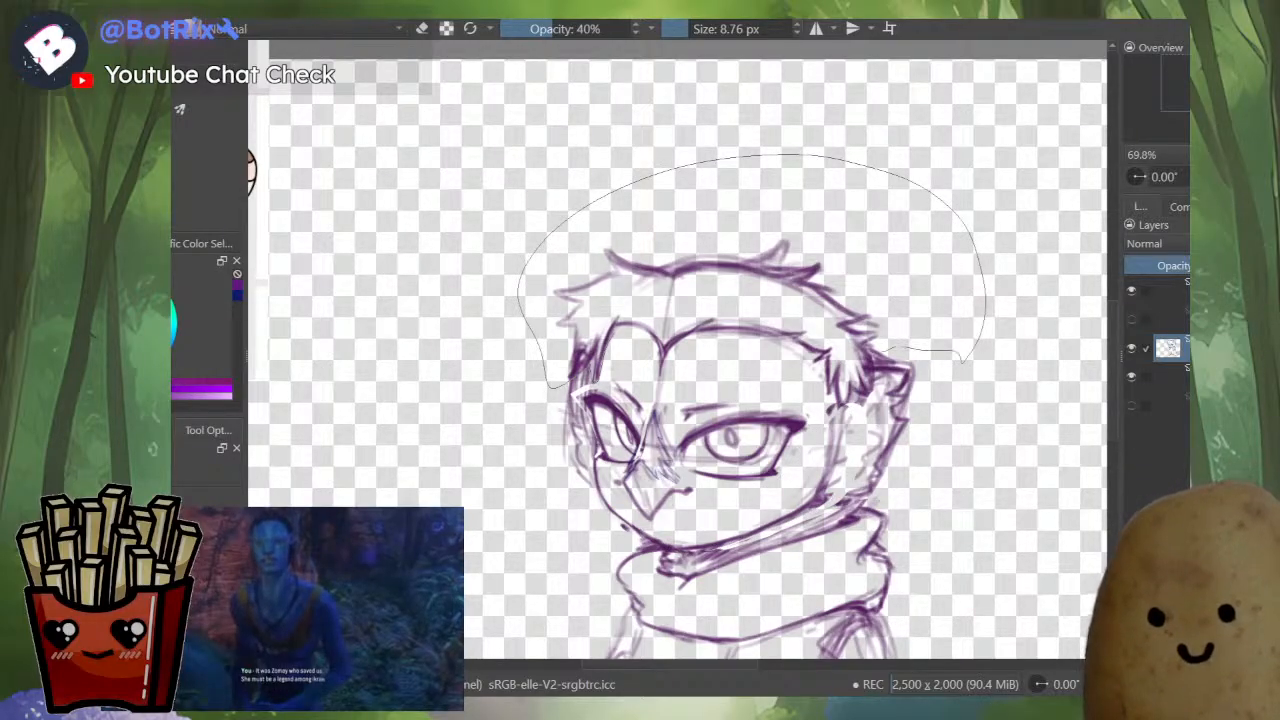
drag(830, 405, 705, 349)
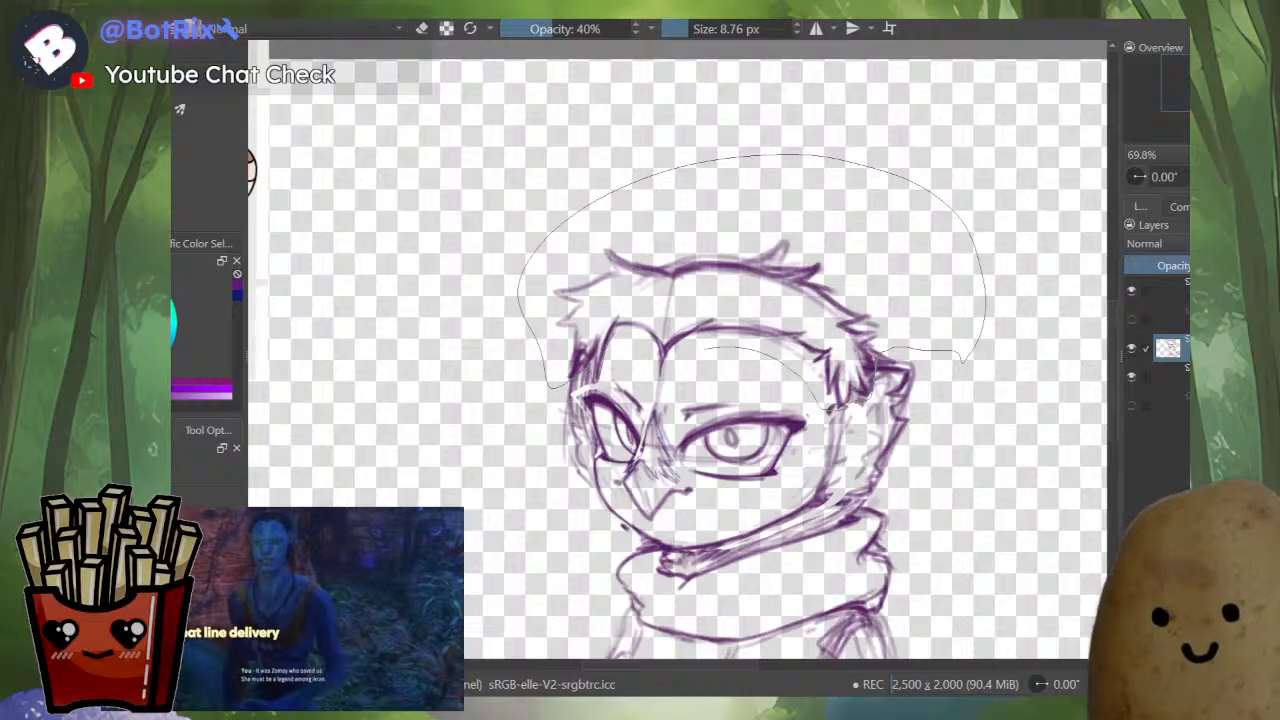
key(ctrl+t)
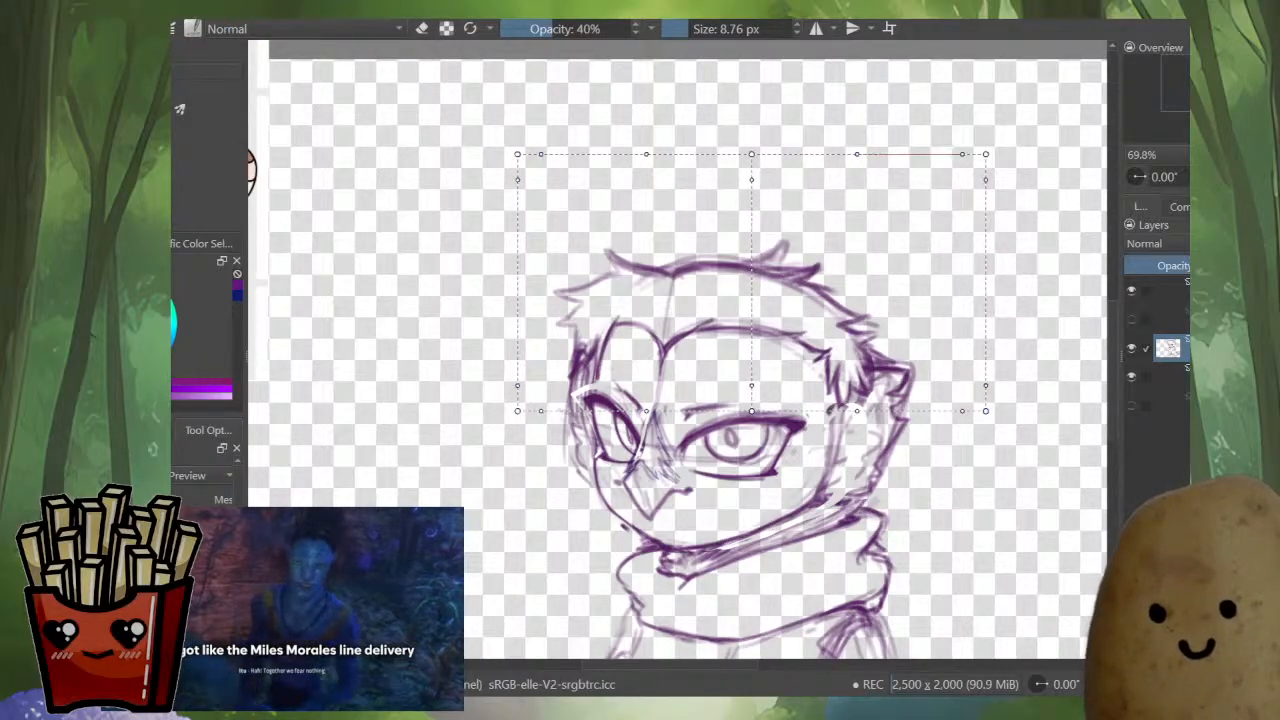
drag(751, 154, 742, 156)
drag(517, 411, 515, 428)
drag(751, 411, 751, 426)
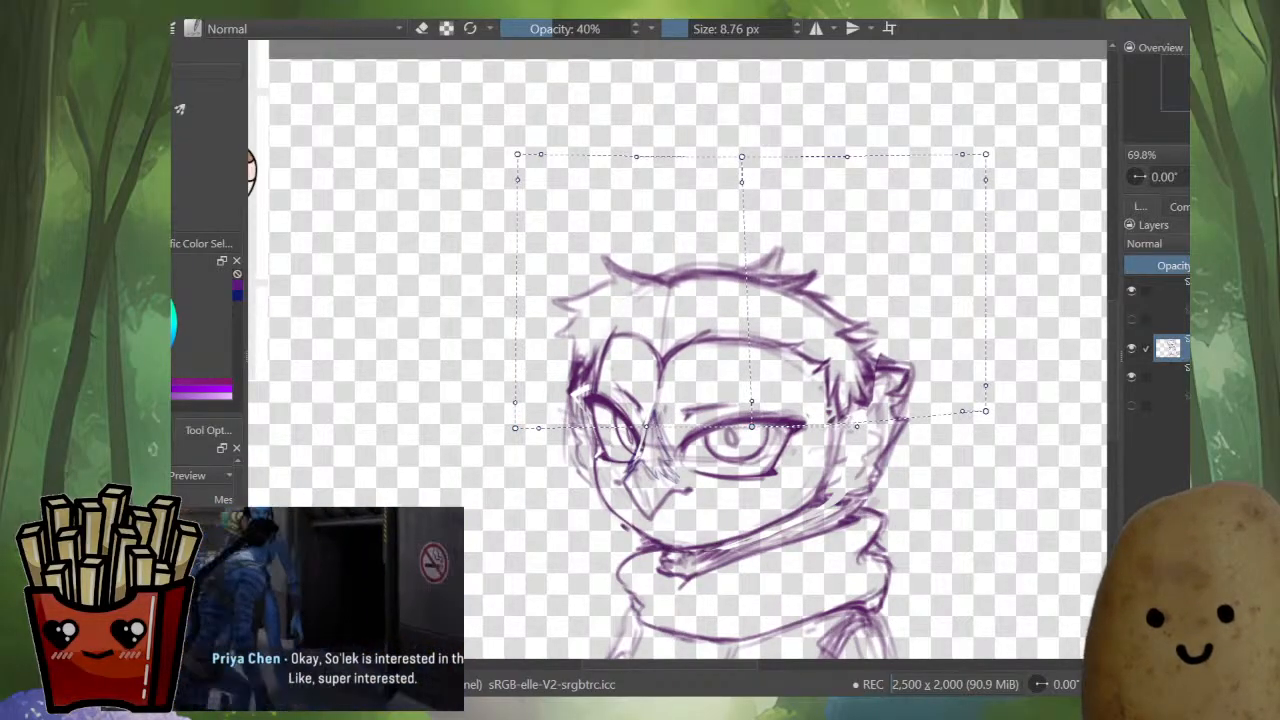
- Pull the head mesh's upper ear-side corner outward, subdivide the mesh, and shift its inner point near the hair inward, checking the face mirrored
drag(985, 154, 1015, 128)
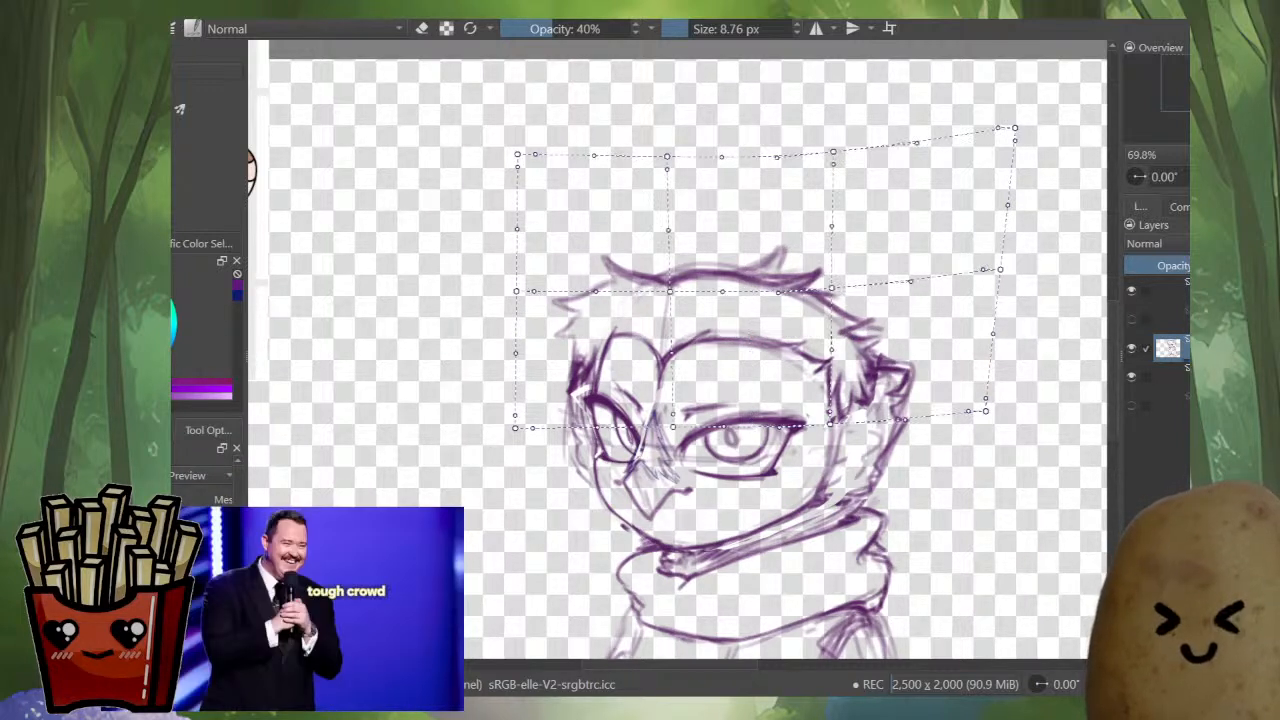
drag(832, 288, 833, 282)
key(m)
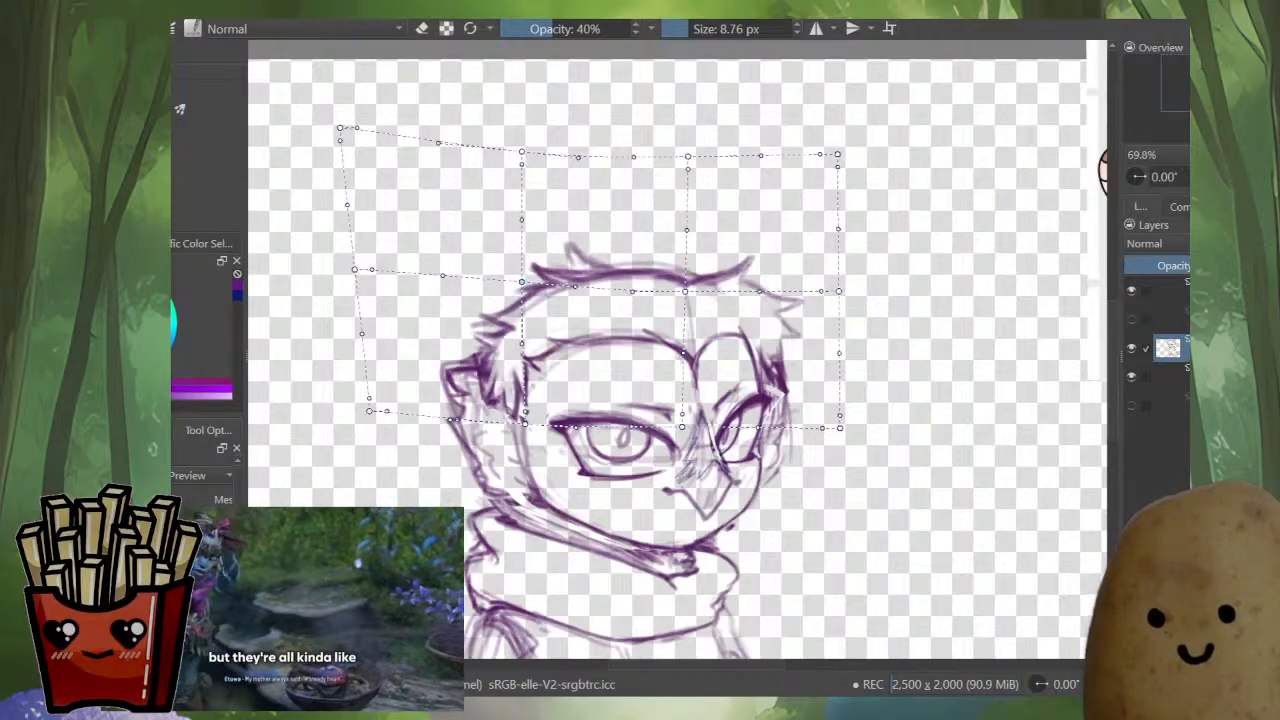
drag(677, 350, 716, 355)
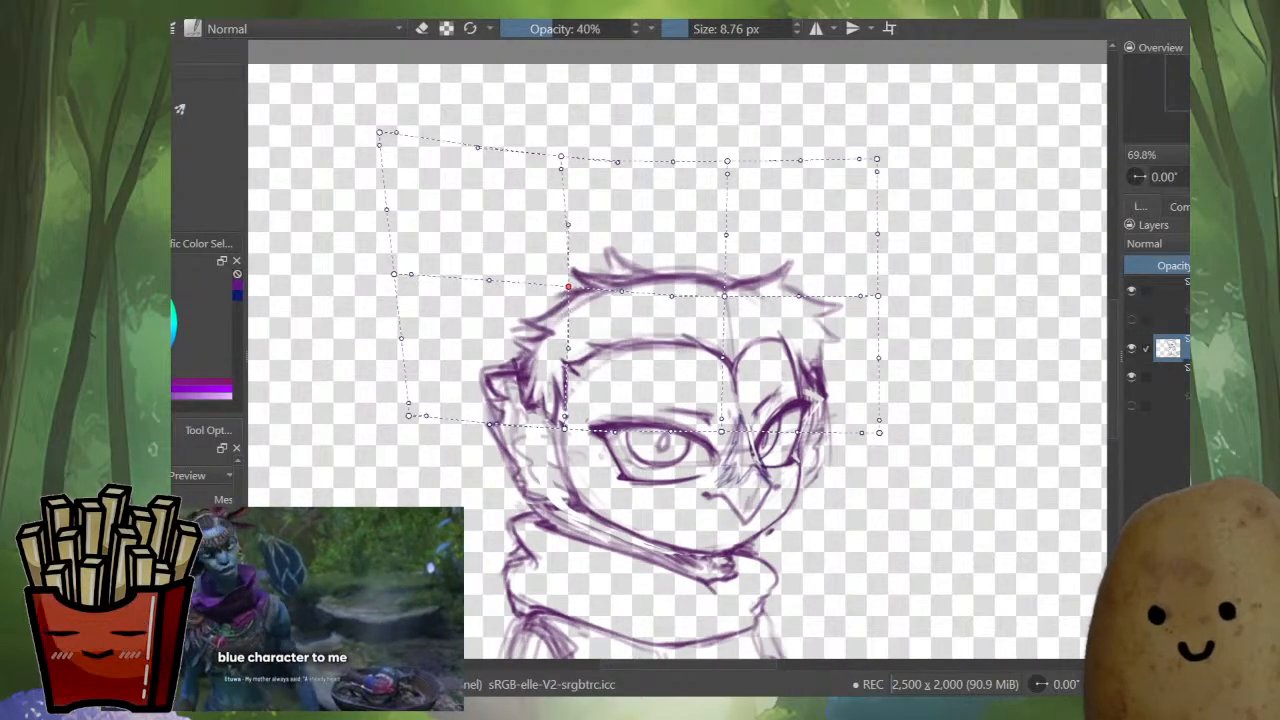
drag(561, 286, 572, 288)
key(m)
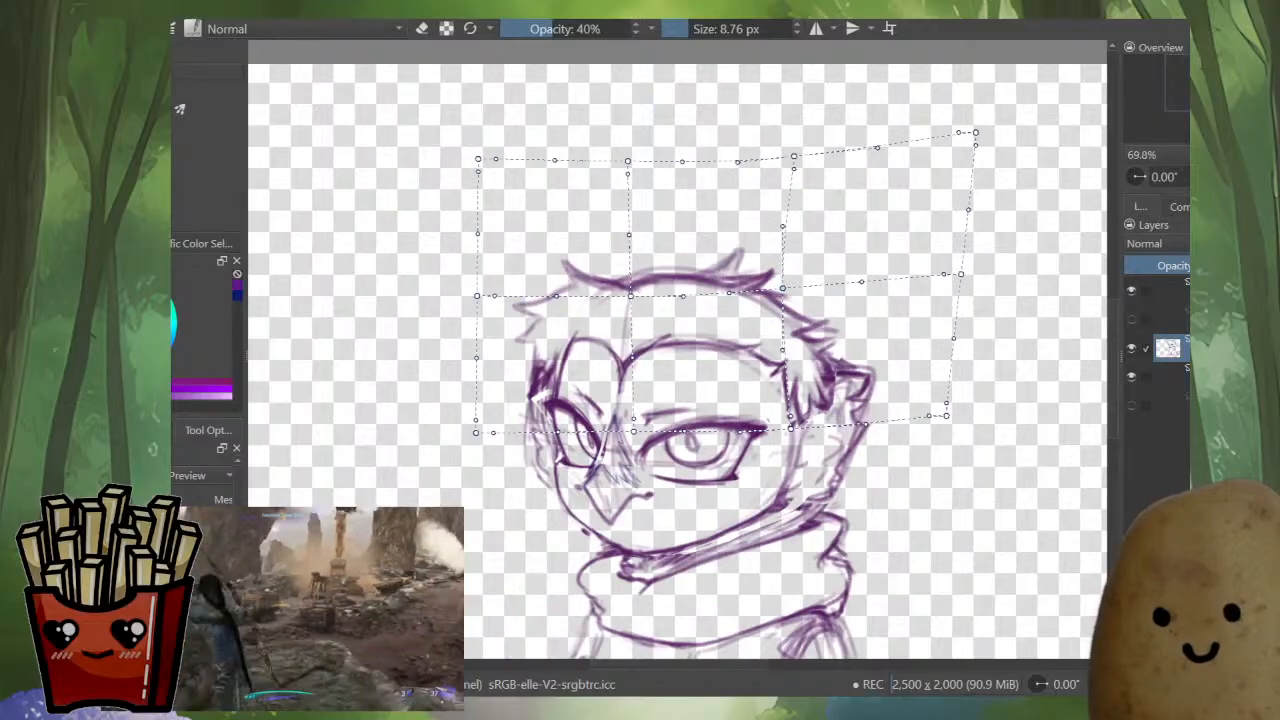
- Pull the head mesh's lower ear-side points inward to tuck in the side hair, check the face mirrored, and apply the warp
drag(946, 415, 914, 427)
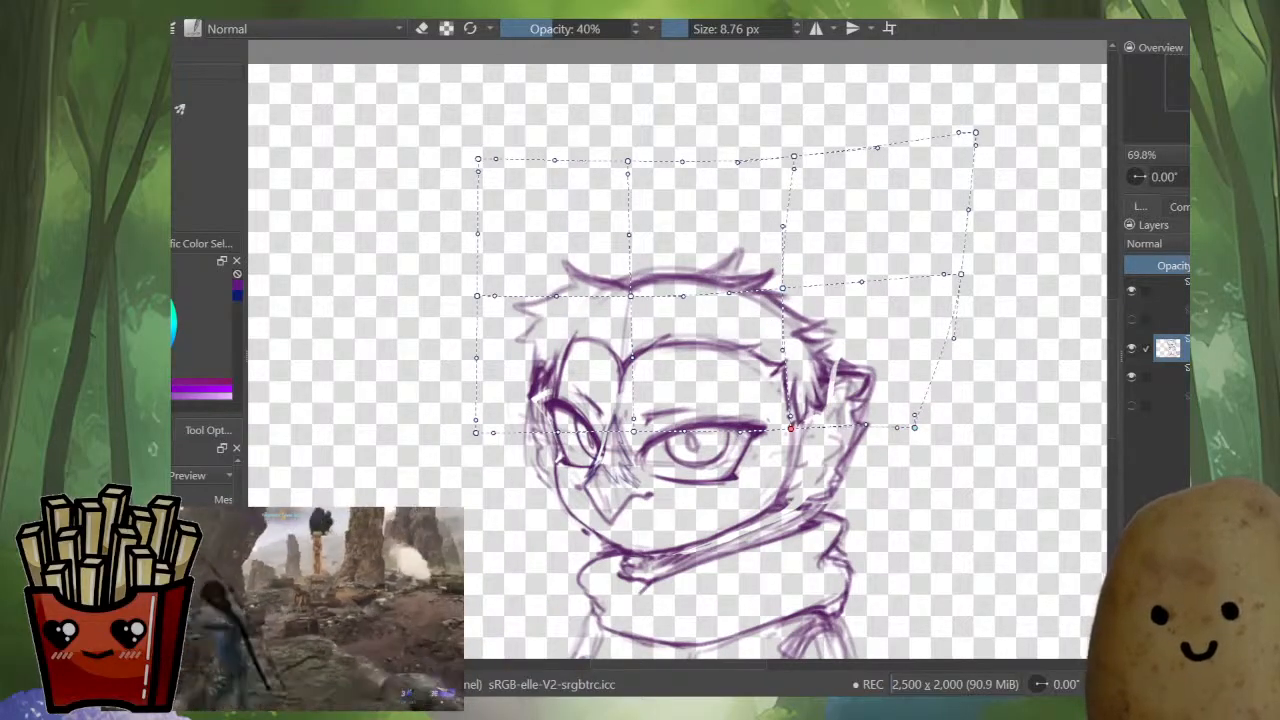
drag(790, 428, 770, 438)
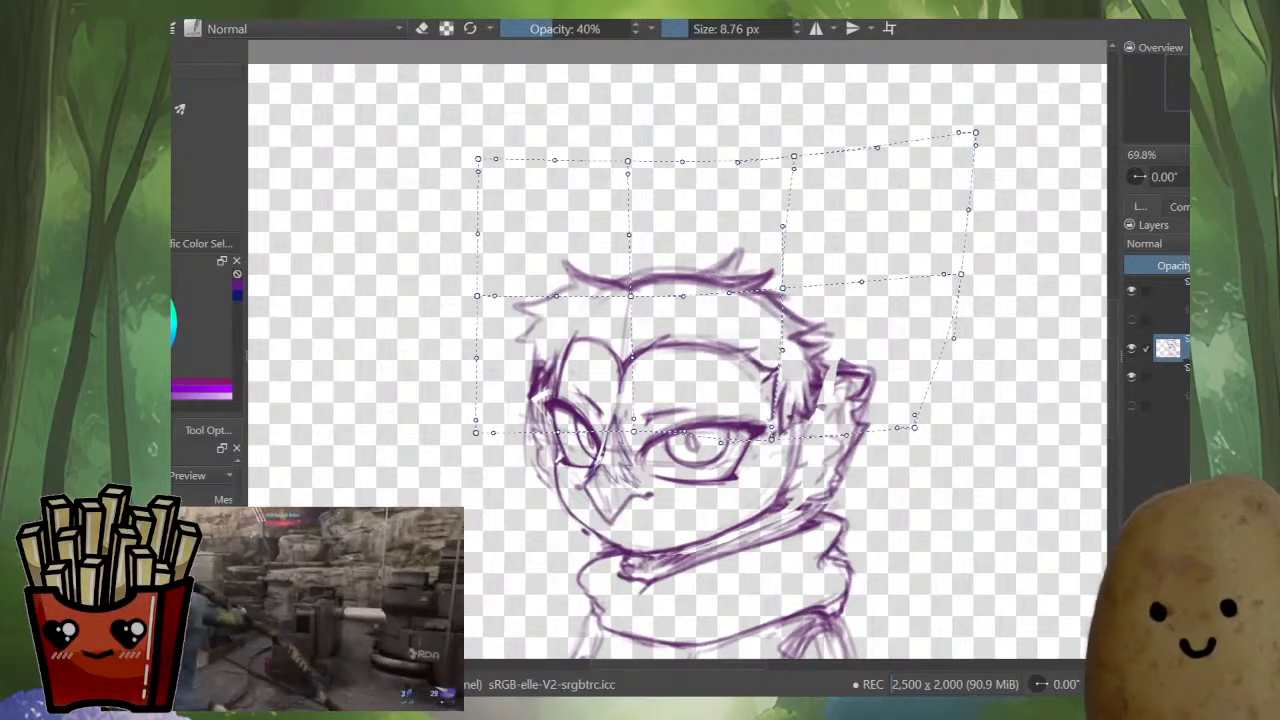
key(m)
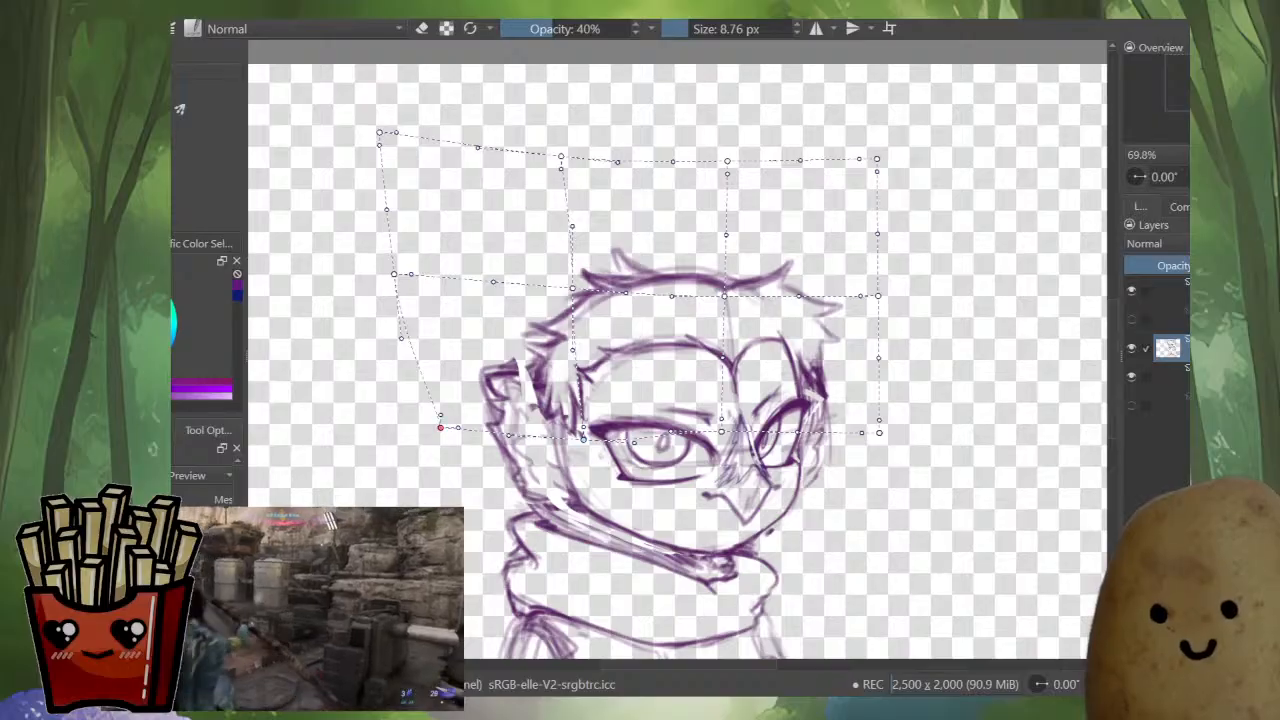
drag(440, 427, 445, 429)
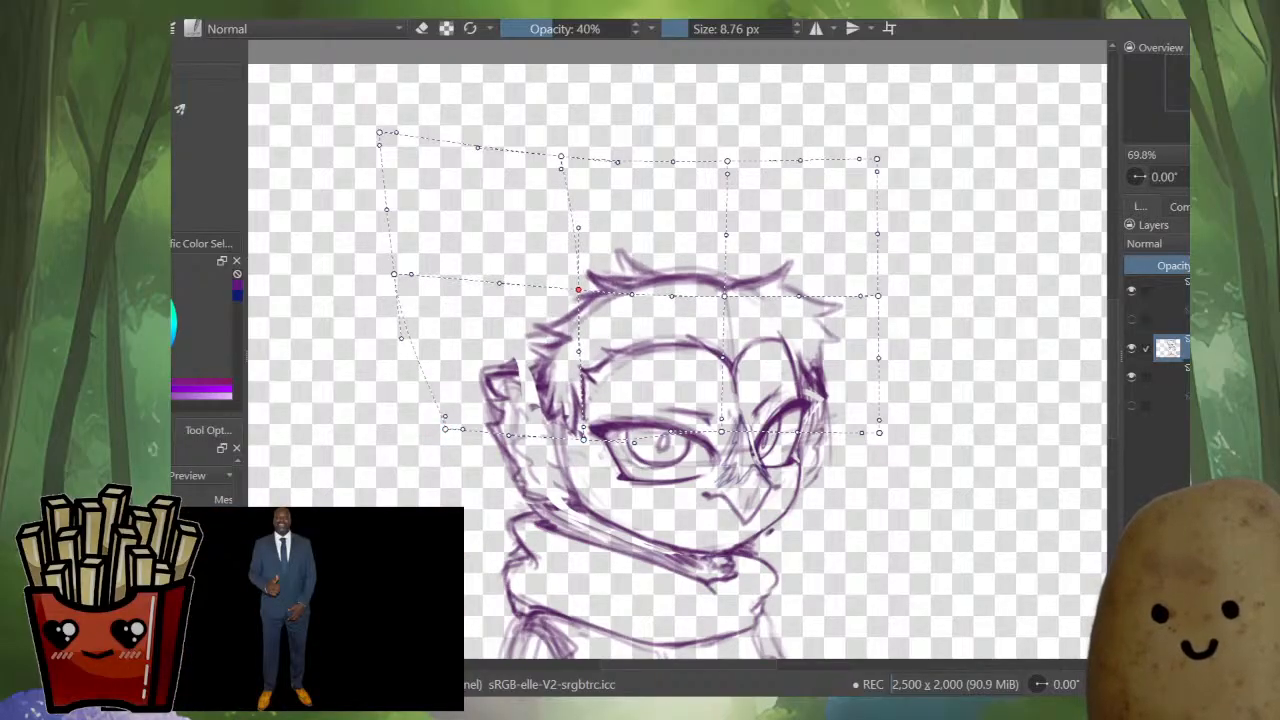
key(m)
drag(961, 274, 953, 284)
key(Return)
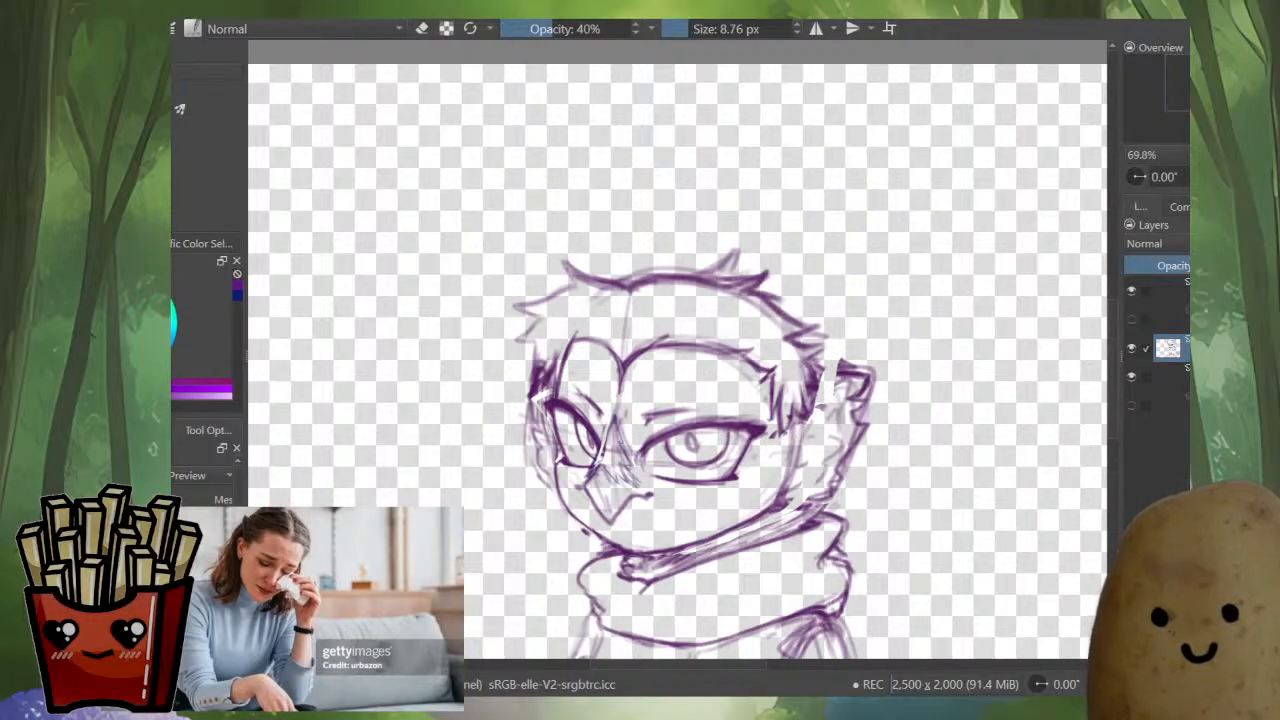
- Compare the reshaped head with the original and the notebook reference by toggling the edits off and on with the whole body in view
key(ctrl+z)
key(ctrl+z)
key(ctrl+z)
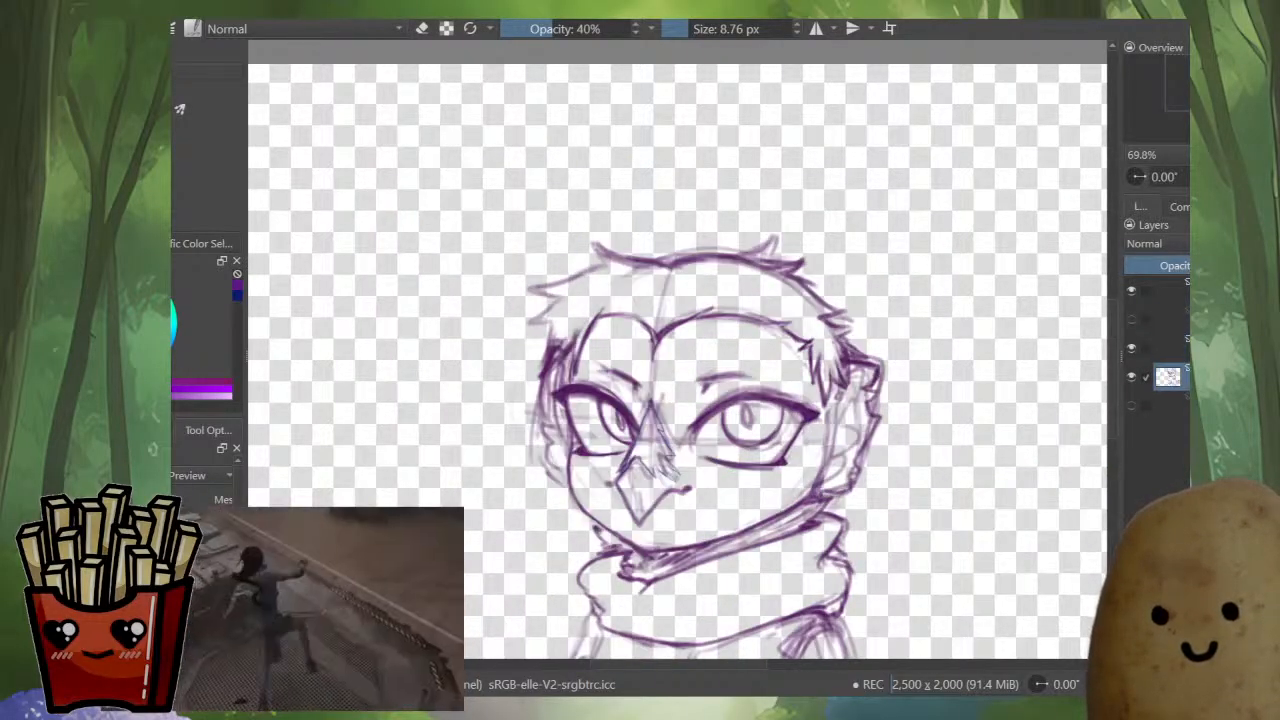
key(ctrl+shift+z)
scroll(678, 420, down, 2)
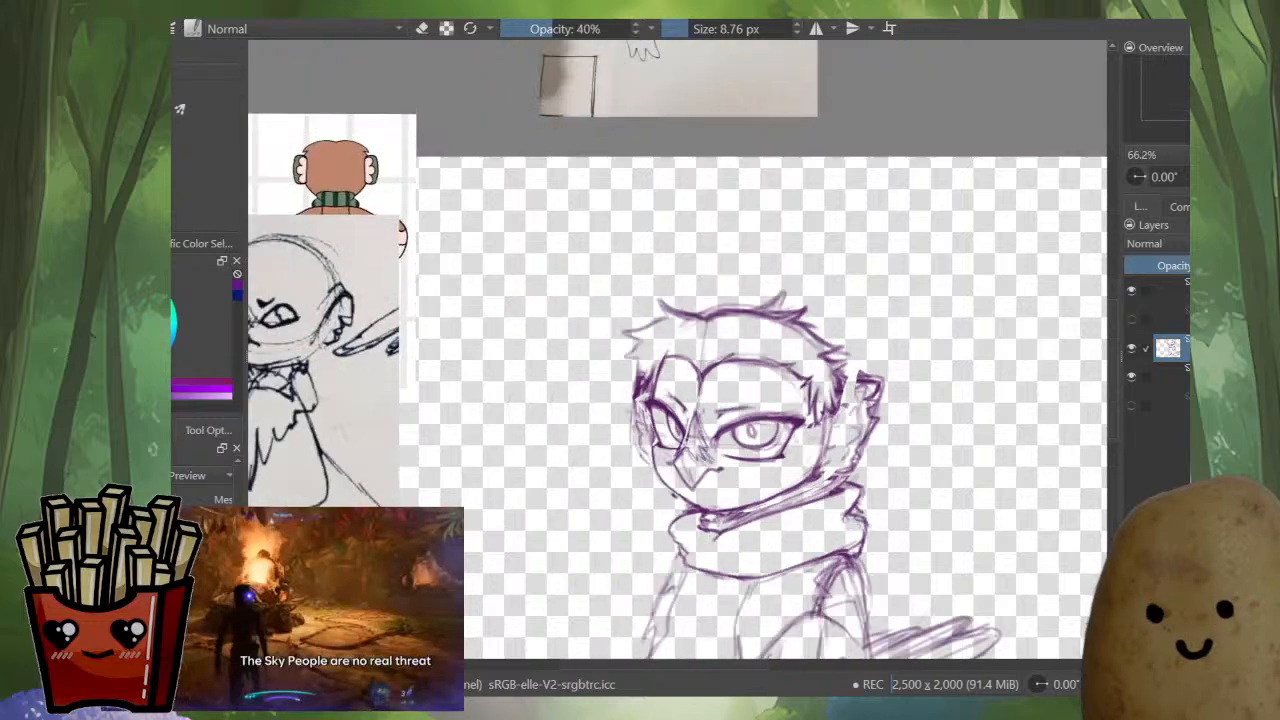
mouse_move(760, 470)
mouse_down()
mouse_move(776, 316)
mouse_move(752, 314)
mouse_up()
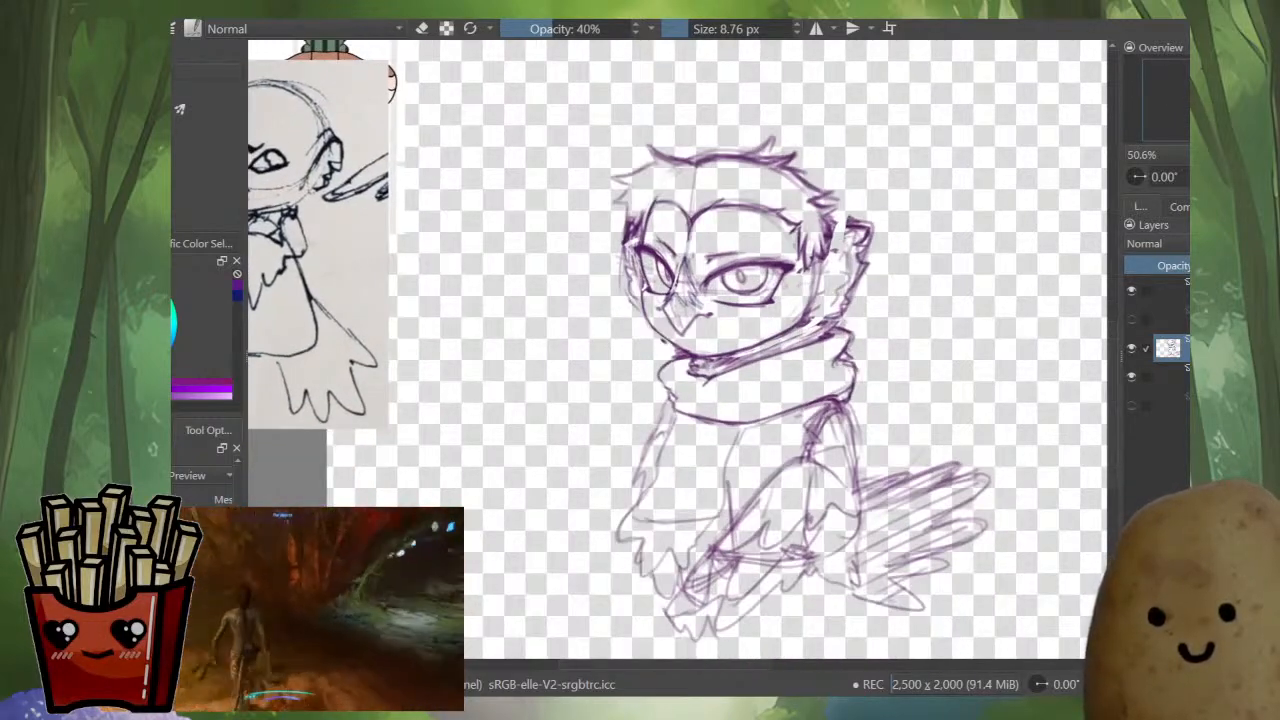
key(ctrl+z)
key(ctrl+shift+z)
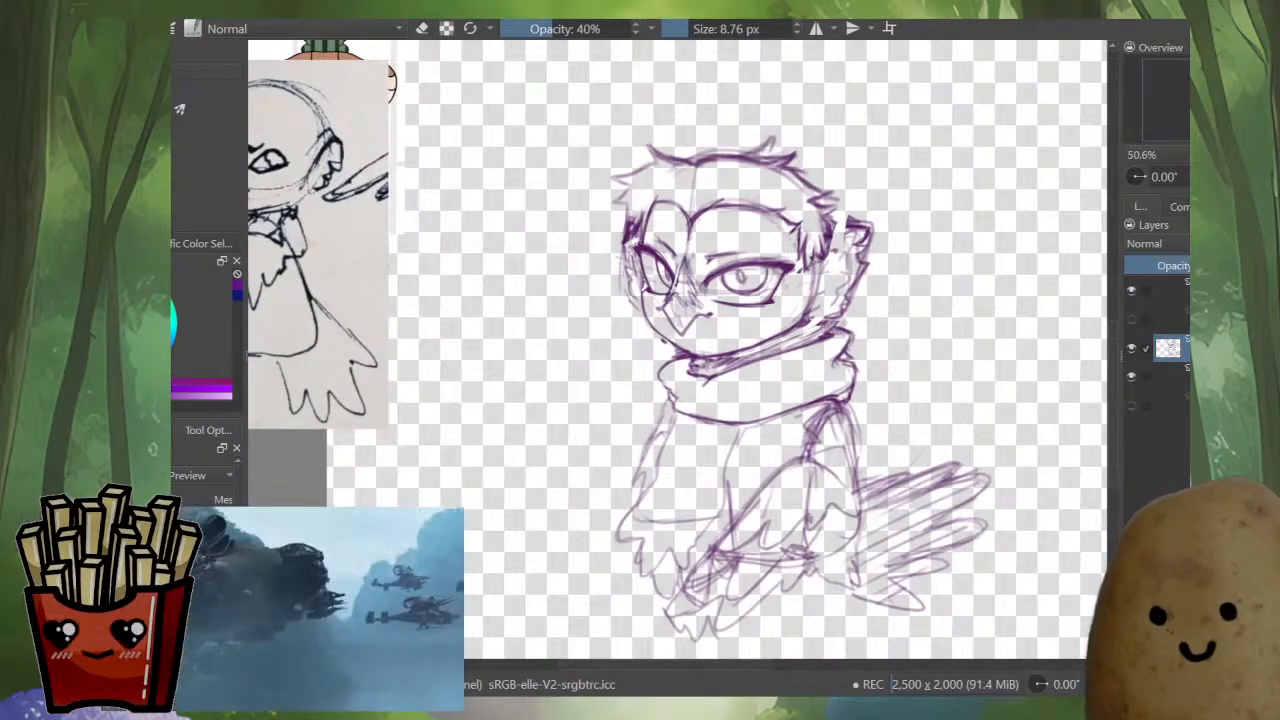
scroll(920, 320, down, 1)
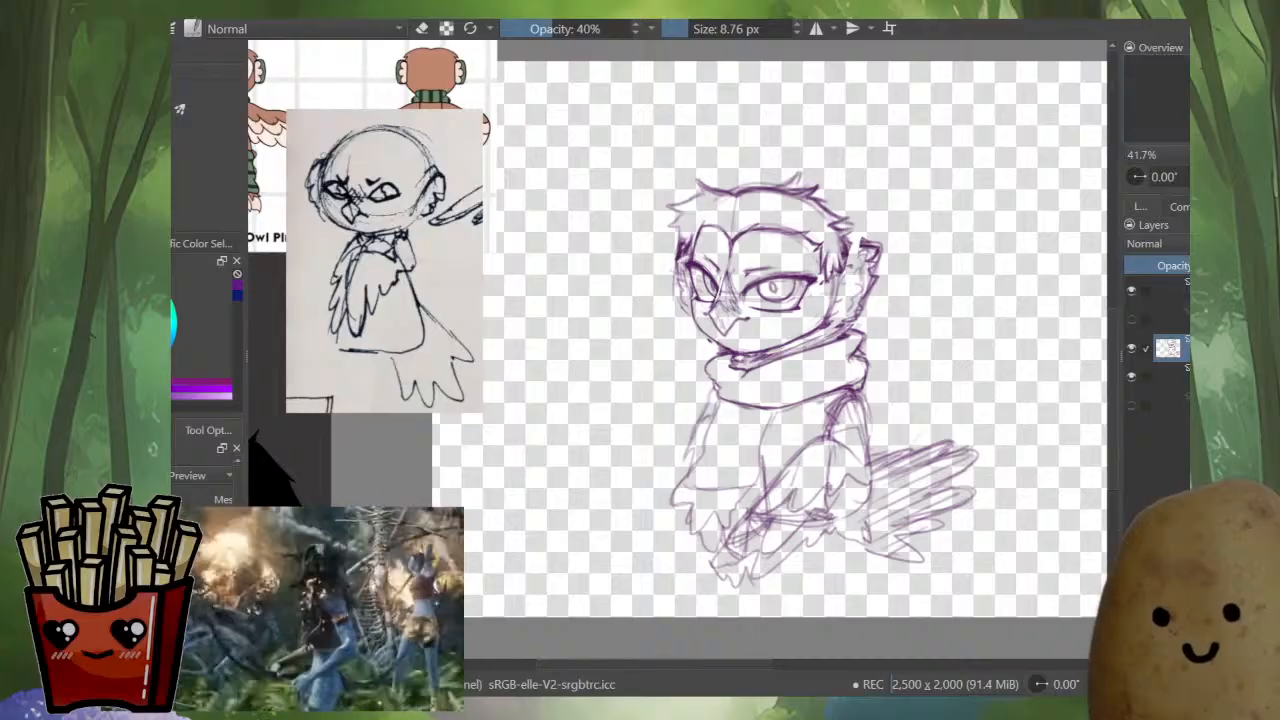
key(ctrl+t)
key(Return)
- Lasso the ear, add two horizontal divisions to its transform mesh, and pull the mesh's lower outer points down and inward
scroll(870, 116, up, 2)
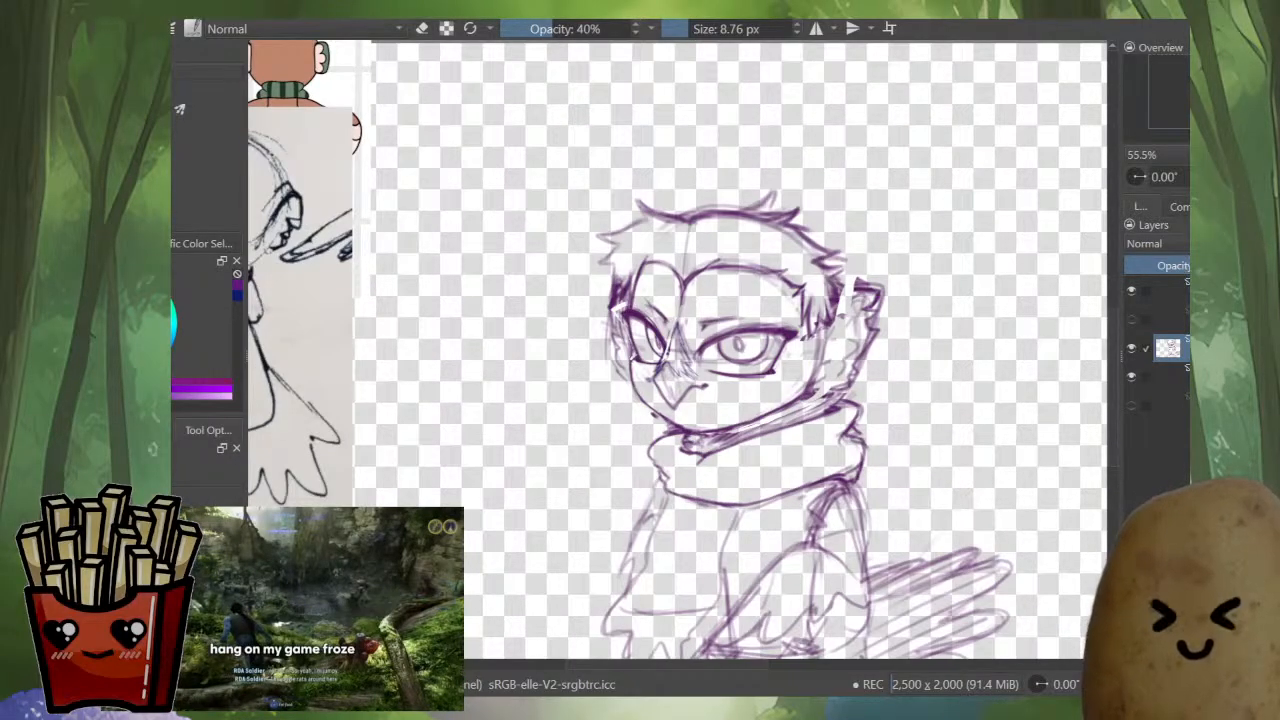
mouse_move(846, 286)
mouse_down()
mouse_move(868, 262)
mouse_move(876, 370)
mouse_move(834, 328)
mouse_move(845, 290)
mouse_move(852, 308)
mouse_move(938, 328)
mouse_move(829, 349)
mouse_up()
key(ctrl+t)
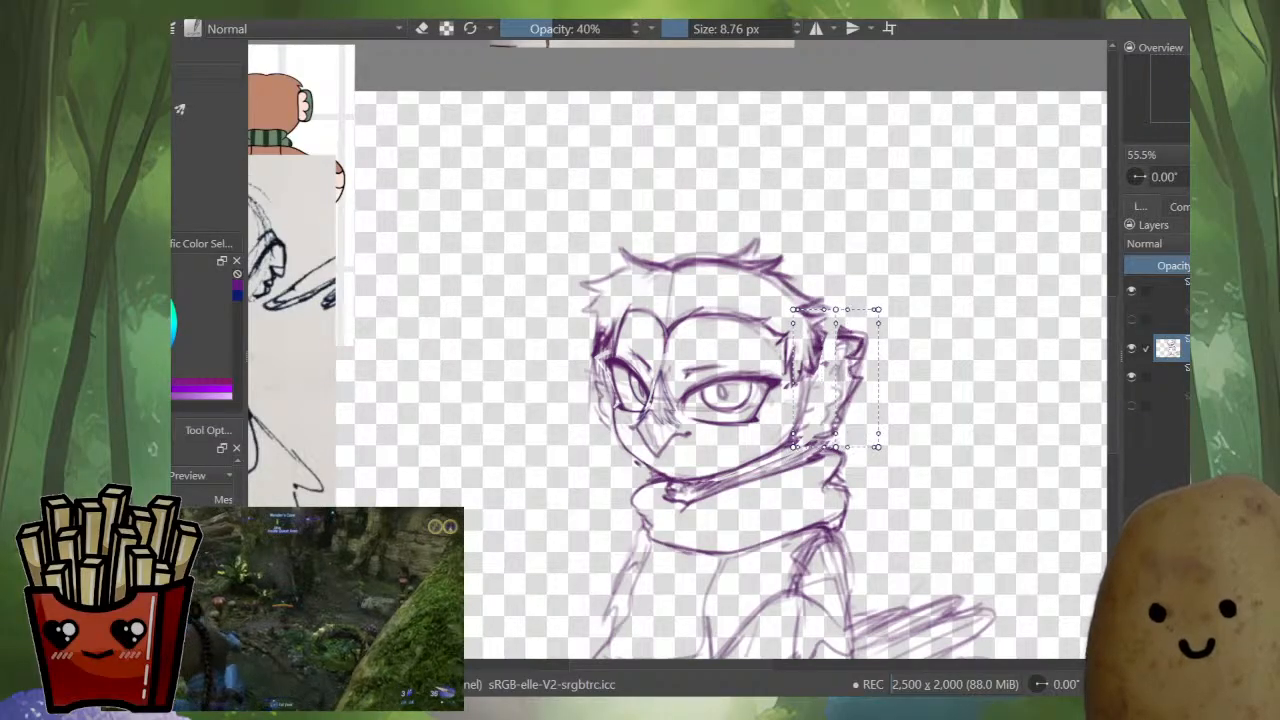
key(ctrl+z)
ctrl+click(878, 401)
ctrl+click(878, 356)
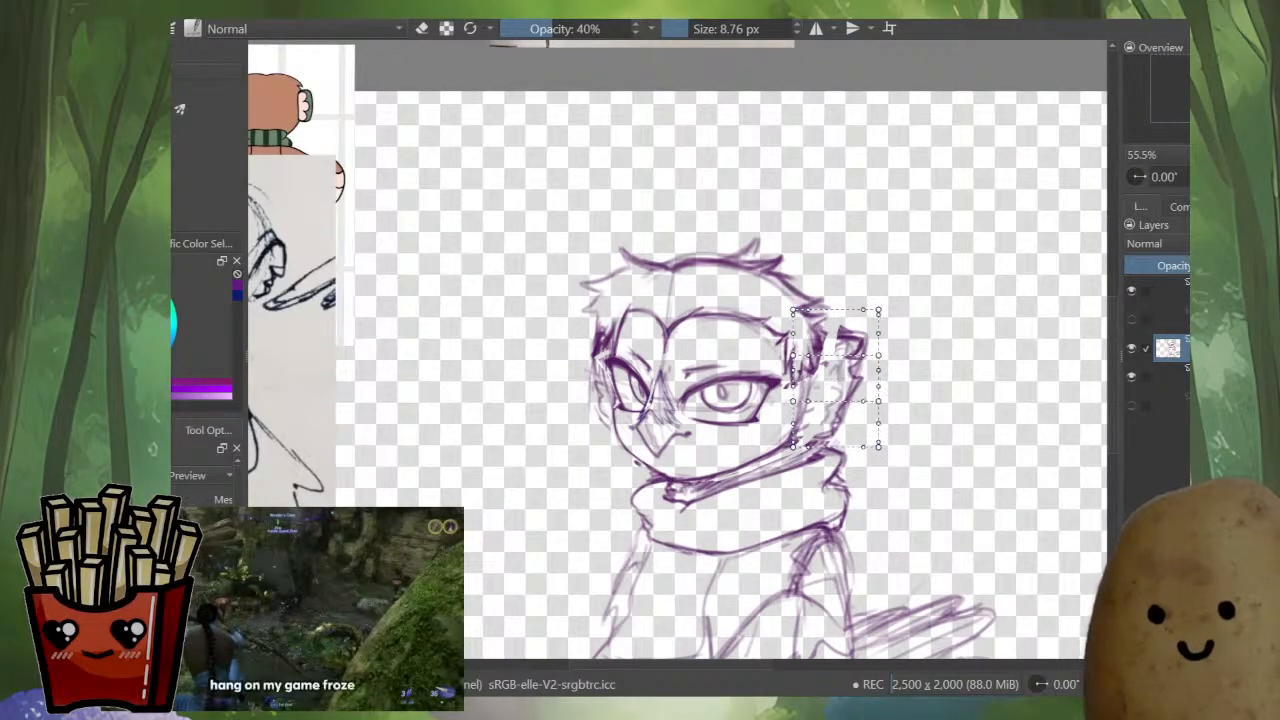
drag(878, 355, 854, 459)
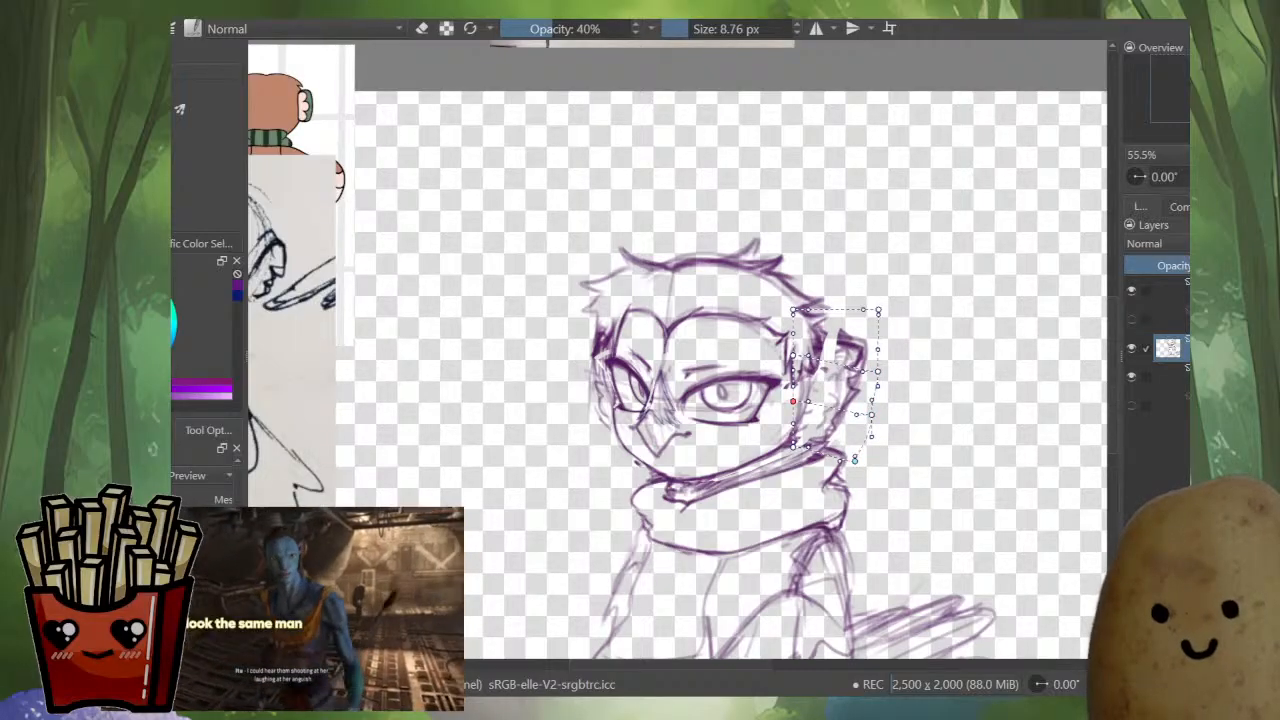
- Pull the ear mesh's inner and upper outer points inward to narrow the ear against the side hair, checking the face mirrored
drag(792, 401, 787, 401)
drag(793, 355, 782, 318)
drag(878, 315, 869, 328)
drag(878, 309, 871, 321)
drag(878, 371, 785, 445)
key(m)
key(m)
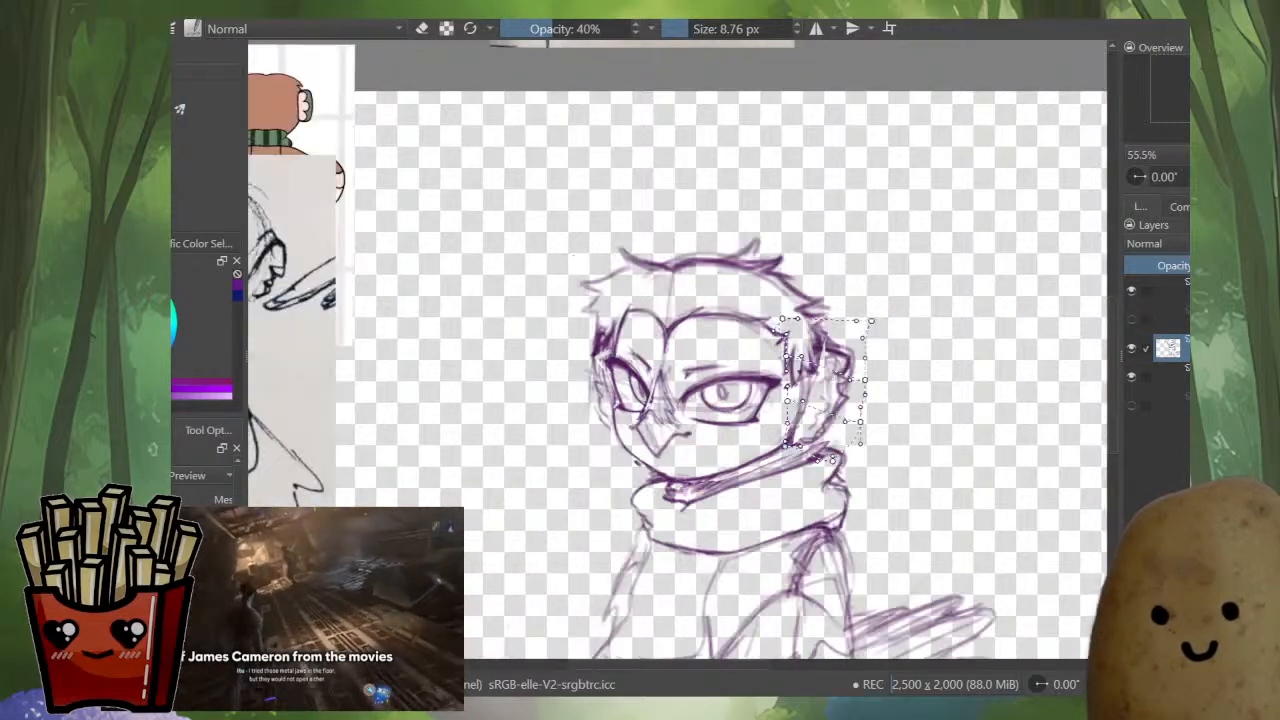
- Lower the ear mesh's two top corners slightly, adjust its middle outer point, and check the ear in the mirrored view
drag(870, 321, 865, 328)
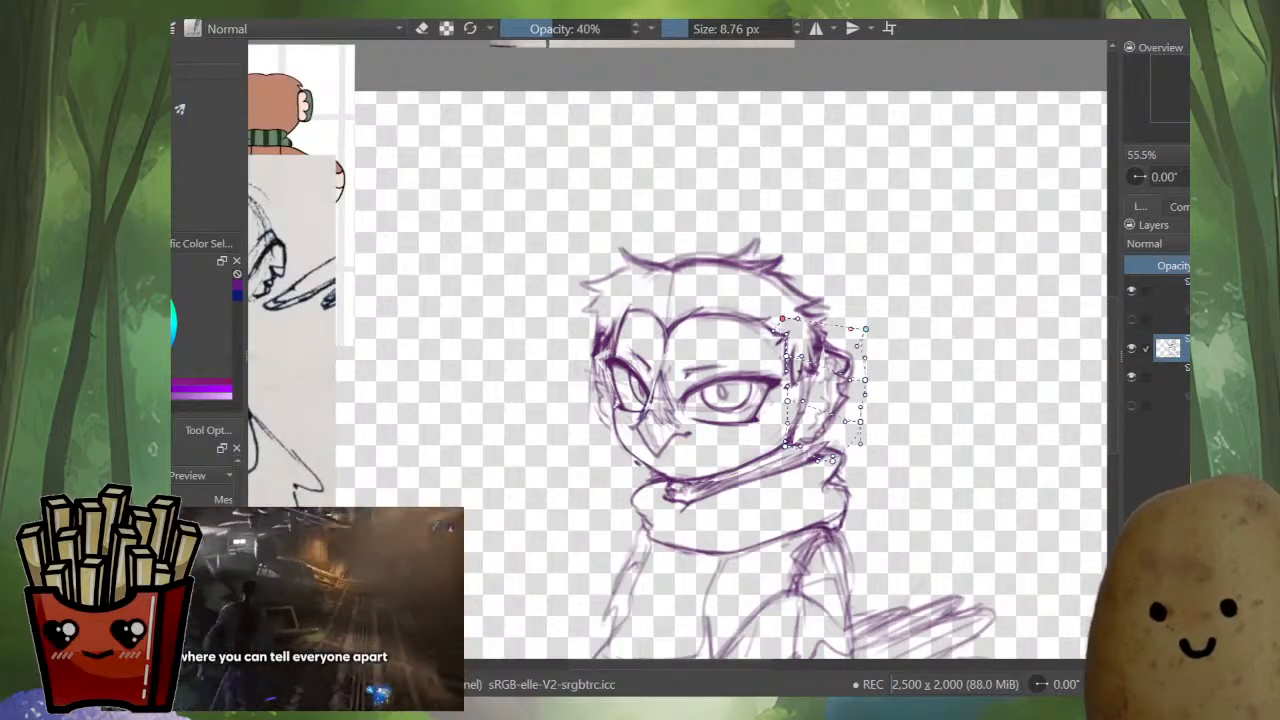
drag(782, 318, 785, 366)
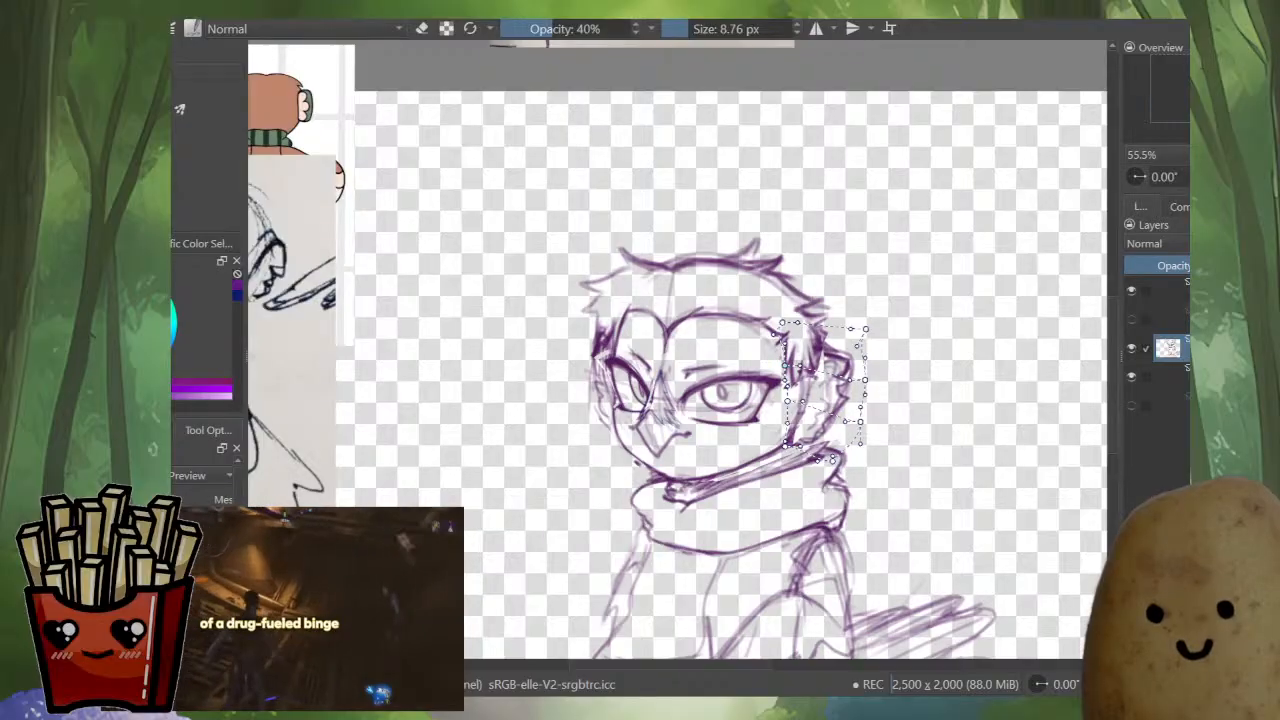
drag(865, 329, 862, 387)
key(m)
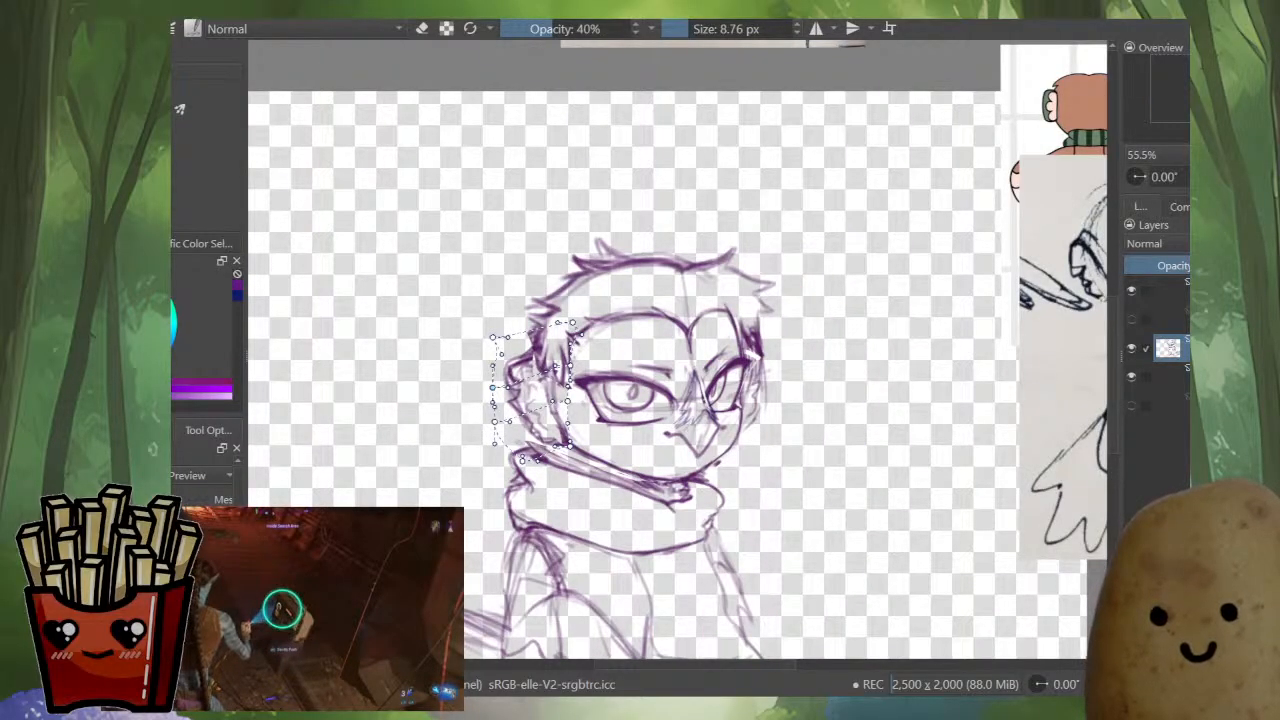
key(m)
scroll(860, 383, up, 2)
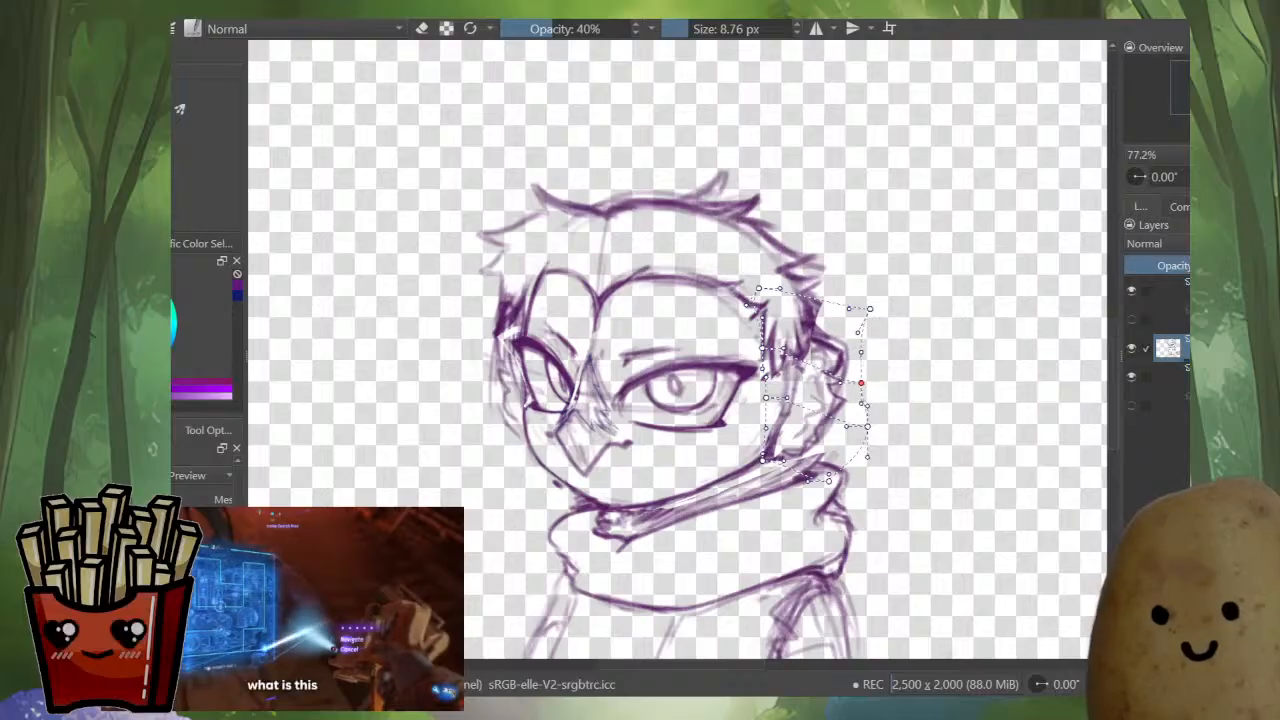
- Pull the ear mesh's lower outer points down and inward, check it mirrored, apply the warp and clear the selection
drag(861, 383, 862, 440)
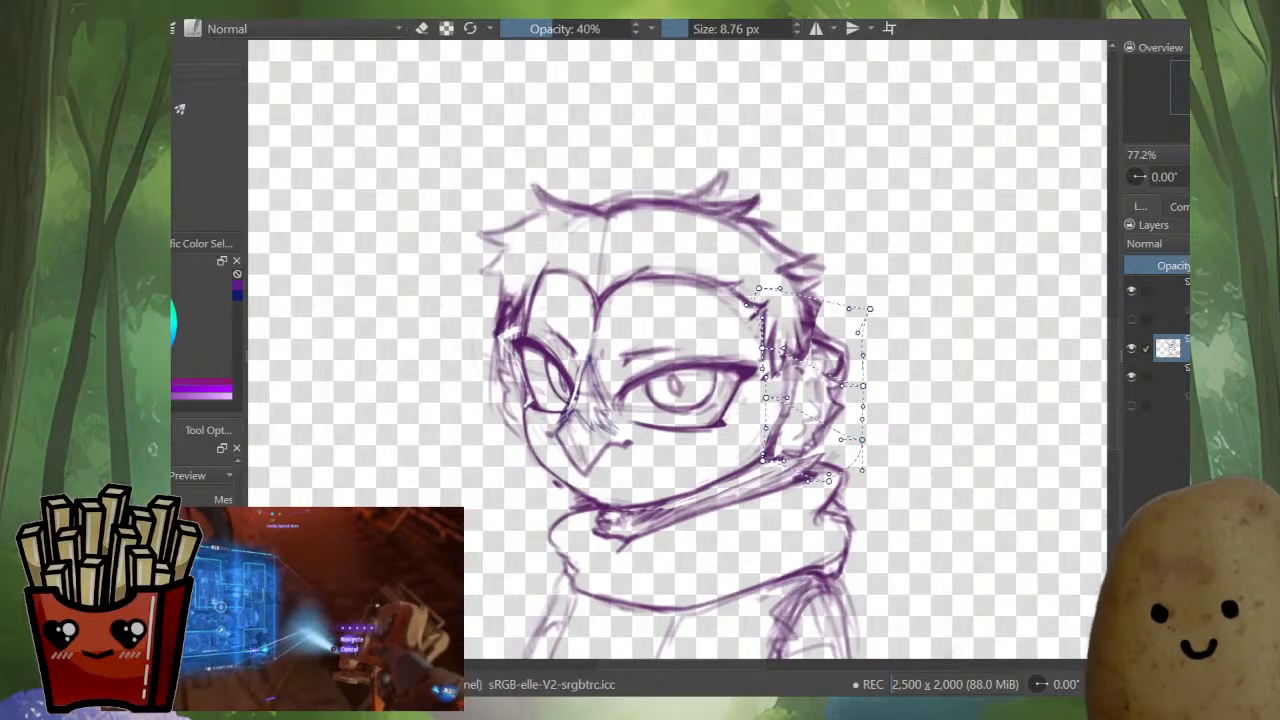
drag(829, 481, 817, 489)
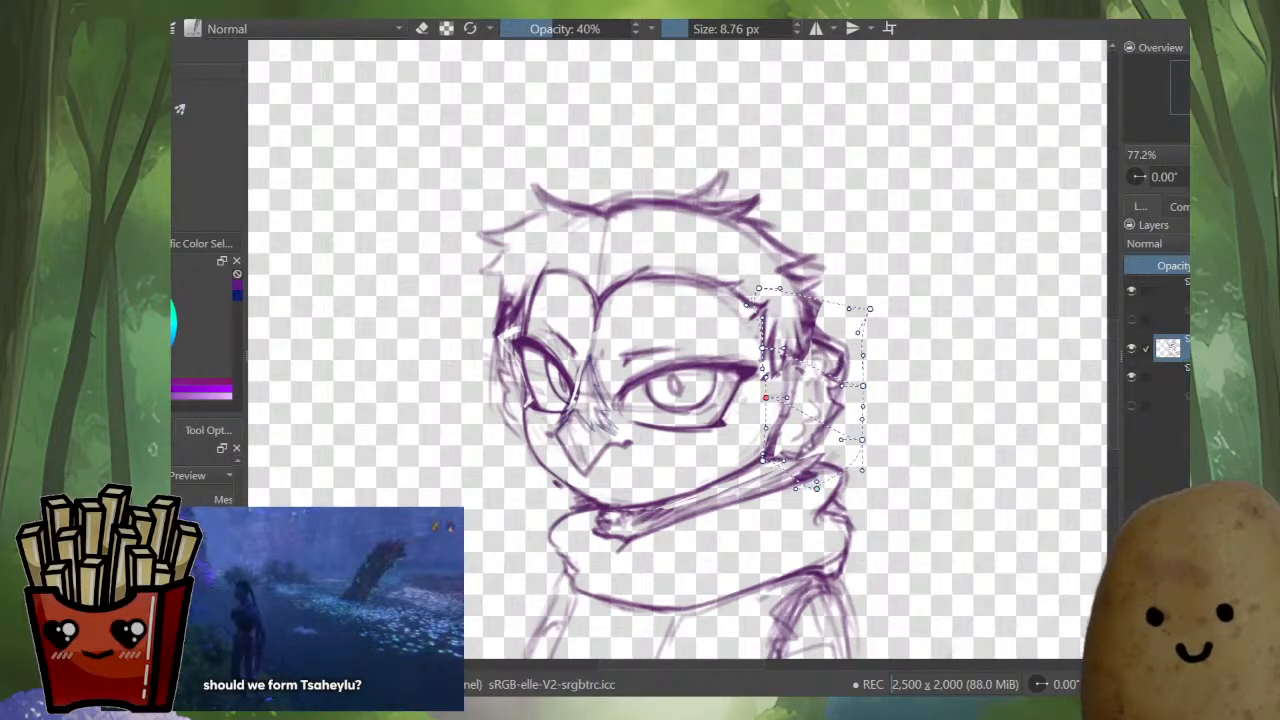
key(m)
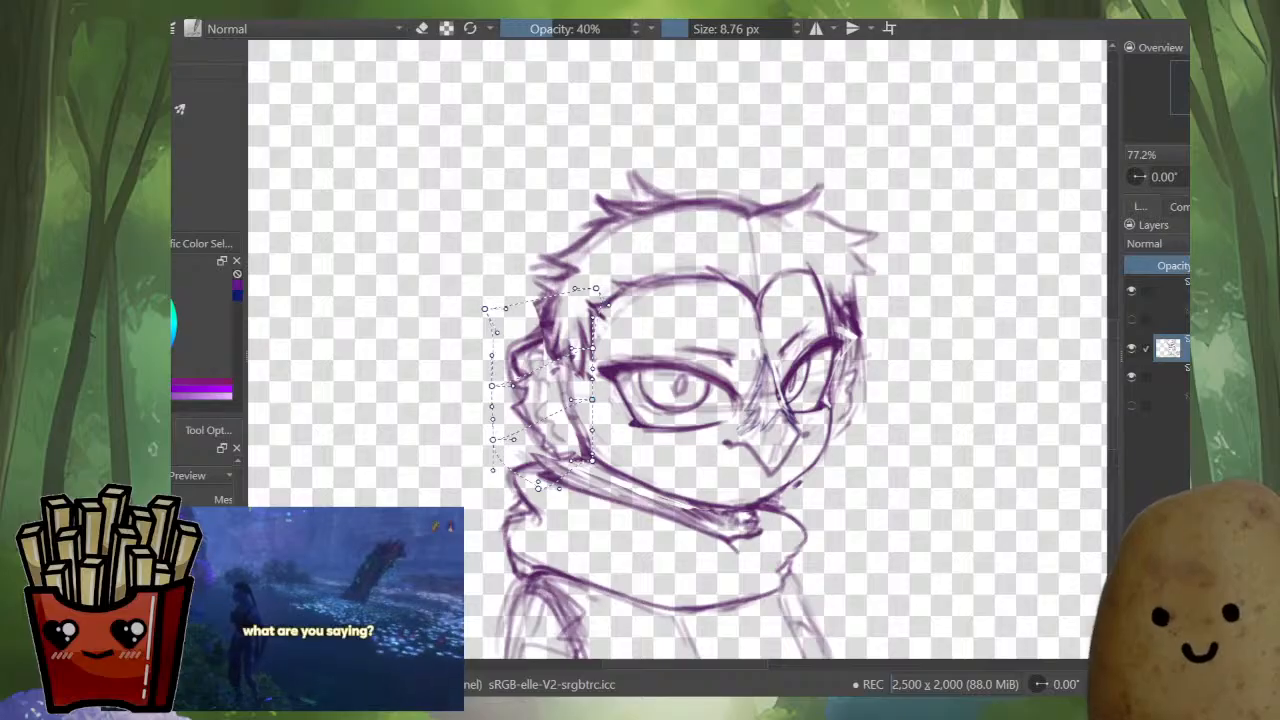
key(Return)
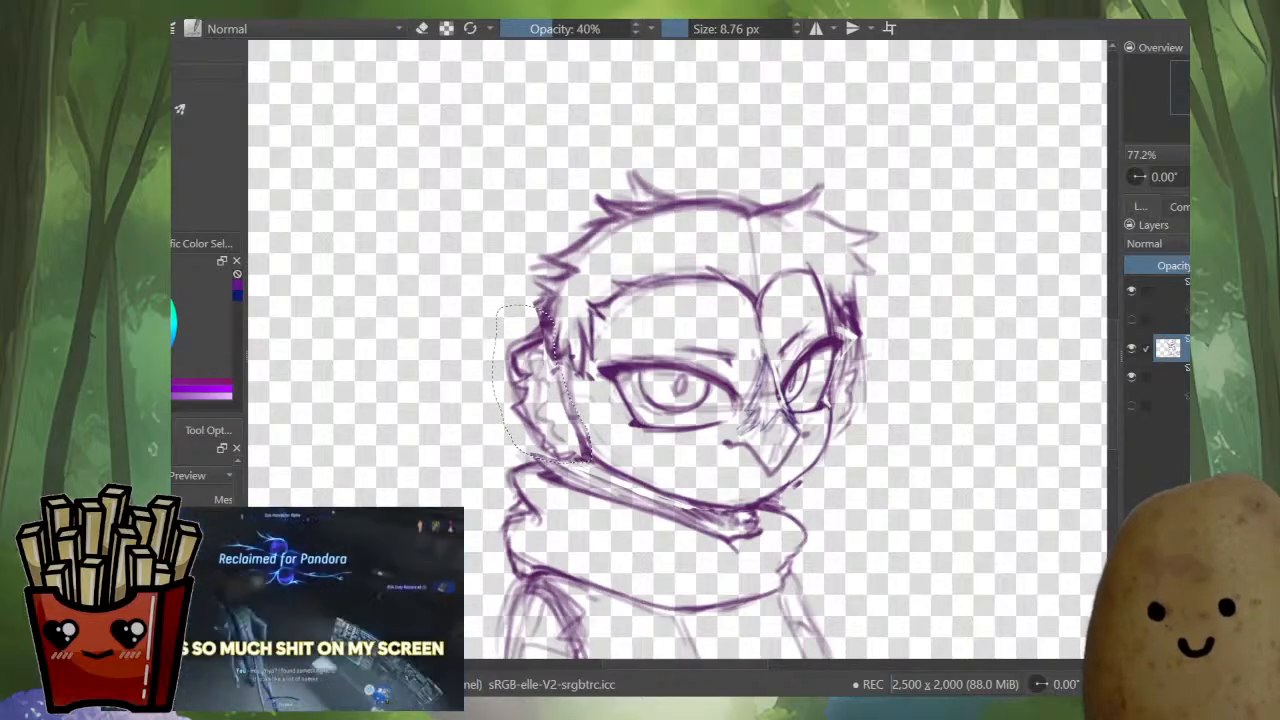
key(m)
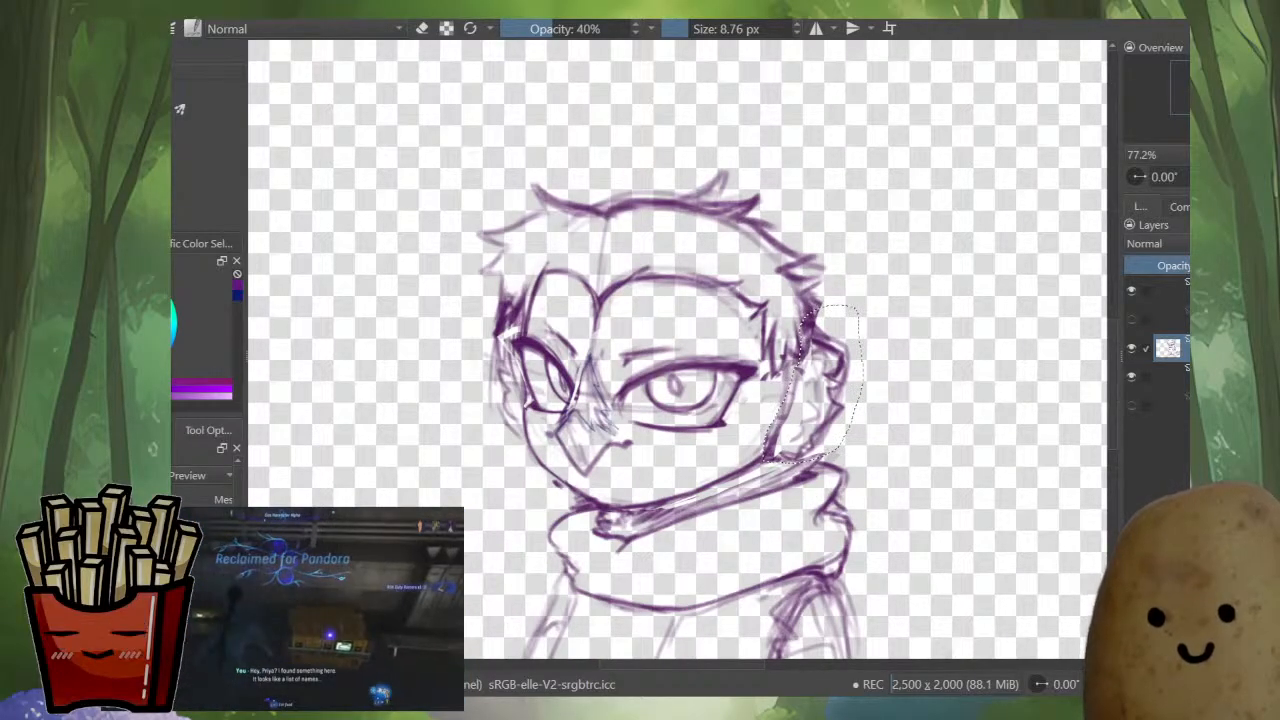
key(b)
key(ctrl+shift+a)
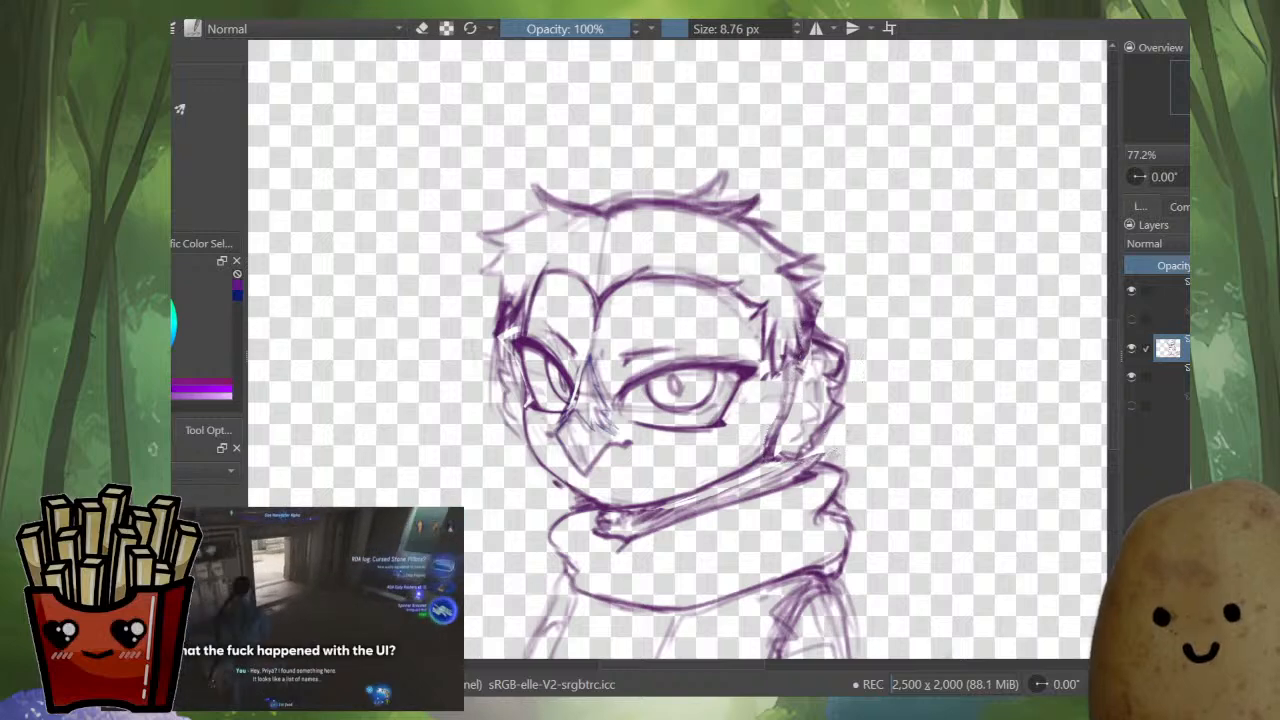
- Redraw the near ear's outer contour as a jagged feathered line down to the jaw, erasing the old outline where it overlaps
scroll(787, 382, up, 2)
key(e)
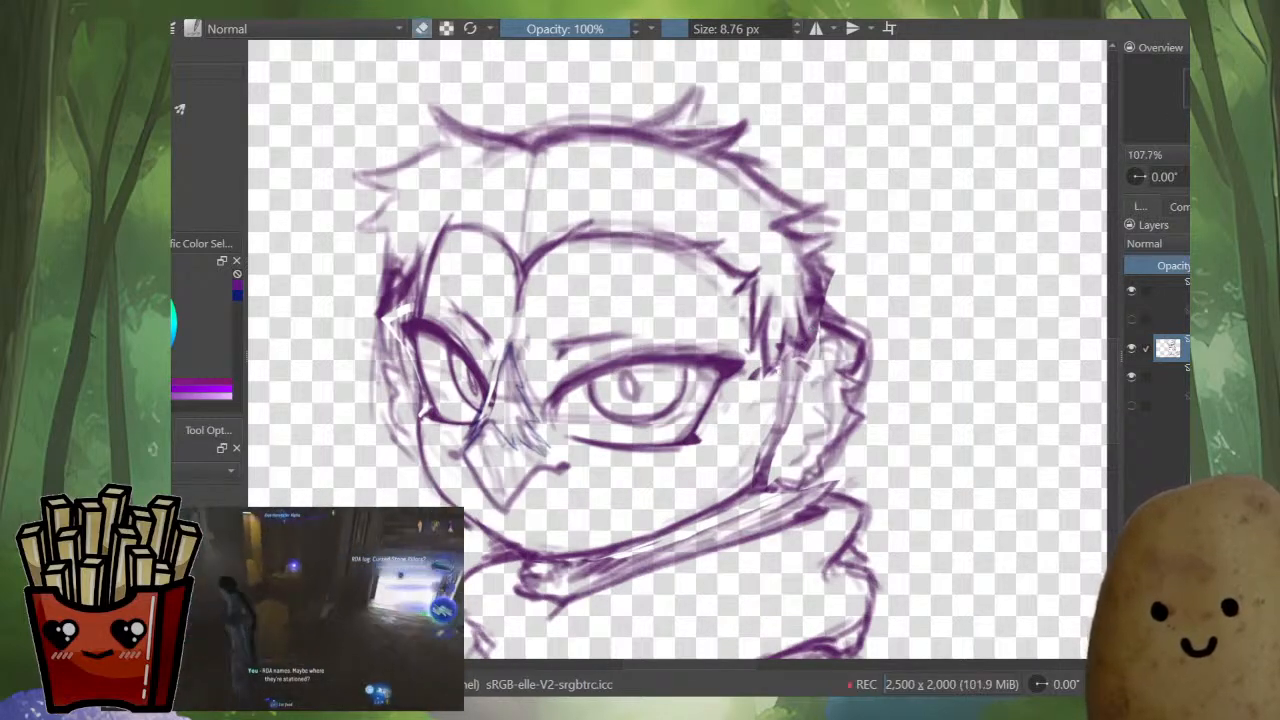
key(e)
drag(784, 330, 764, 383)
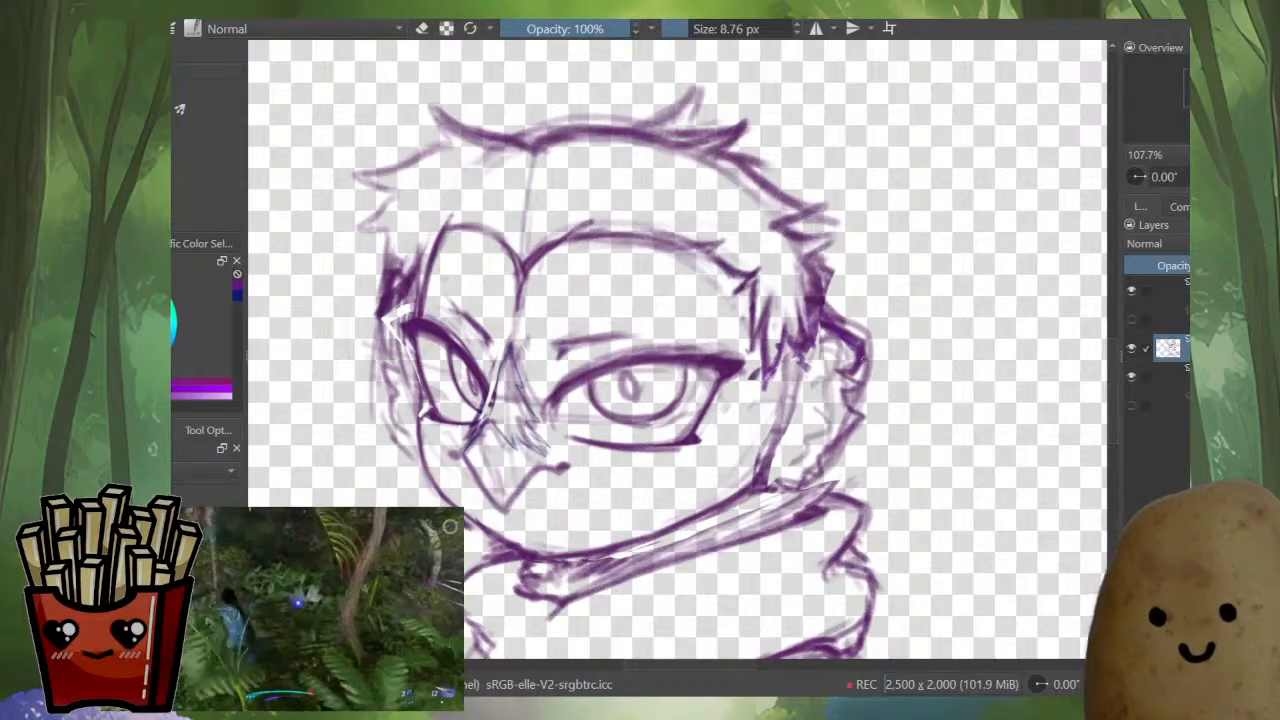
key(e)
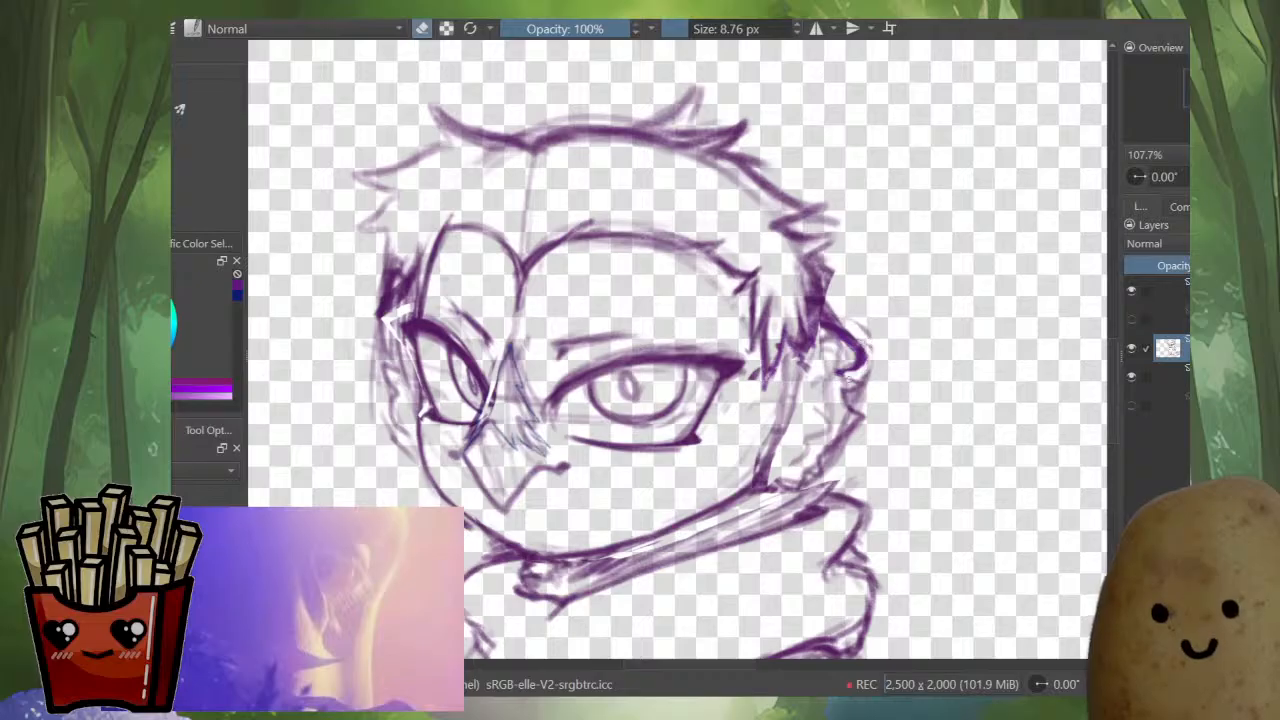
key(e)
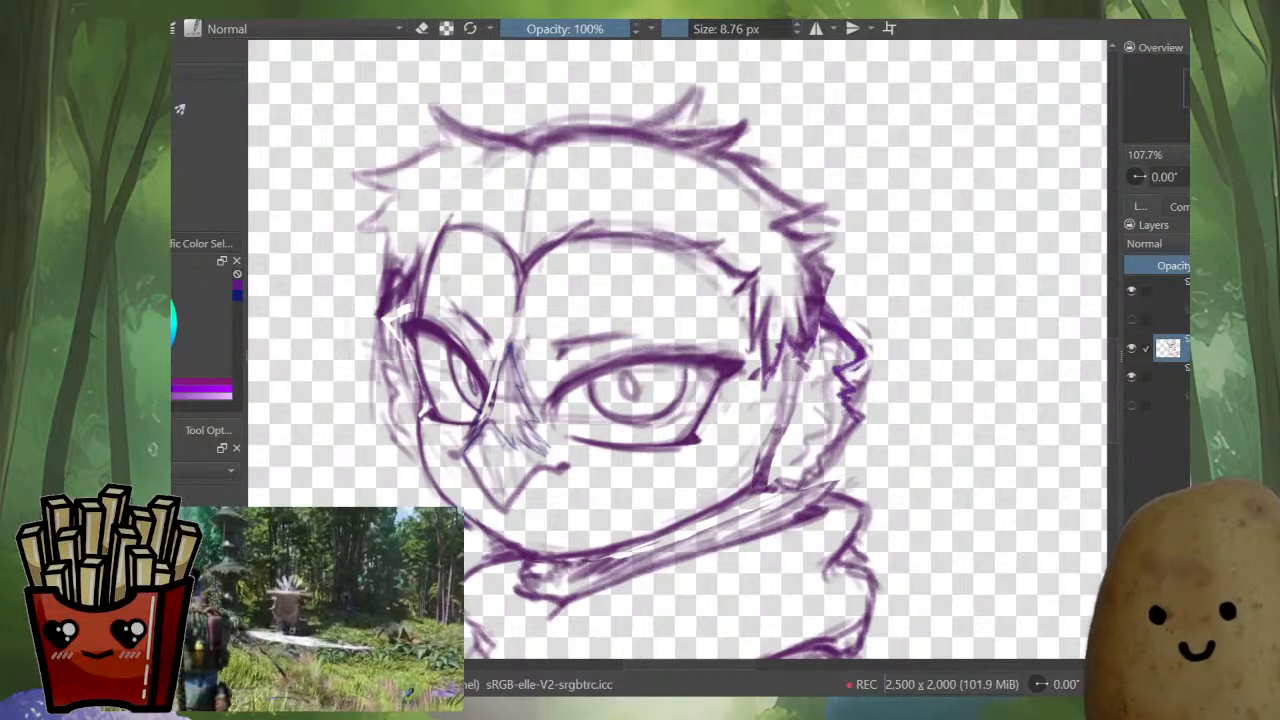
drag(845, 433, 815, 458)
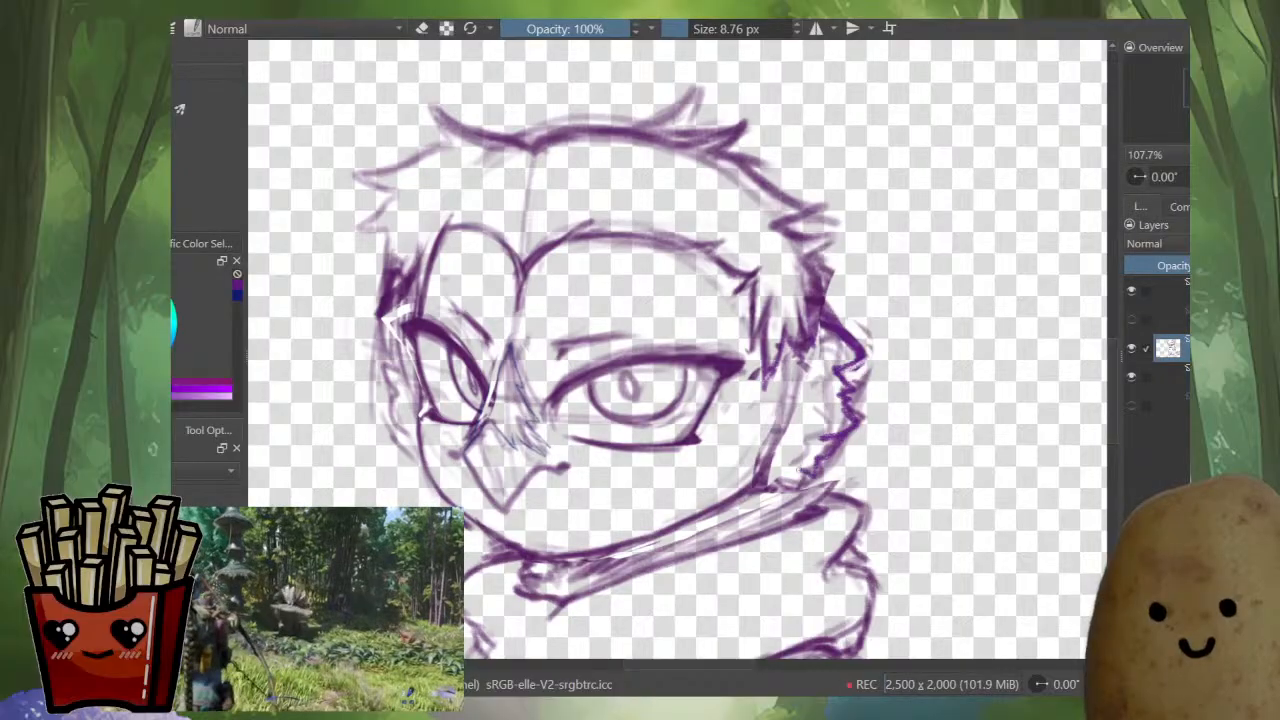
- Redraw the near ear's inner edge down to the jaw in the mirrored view, and check the head against the whole body
key(m)
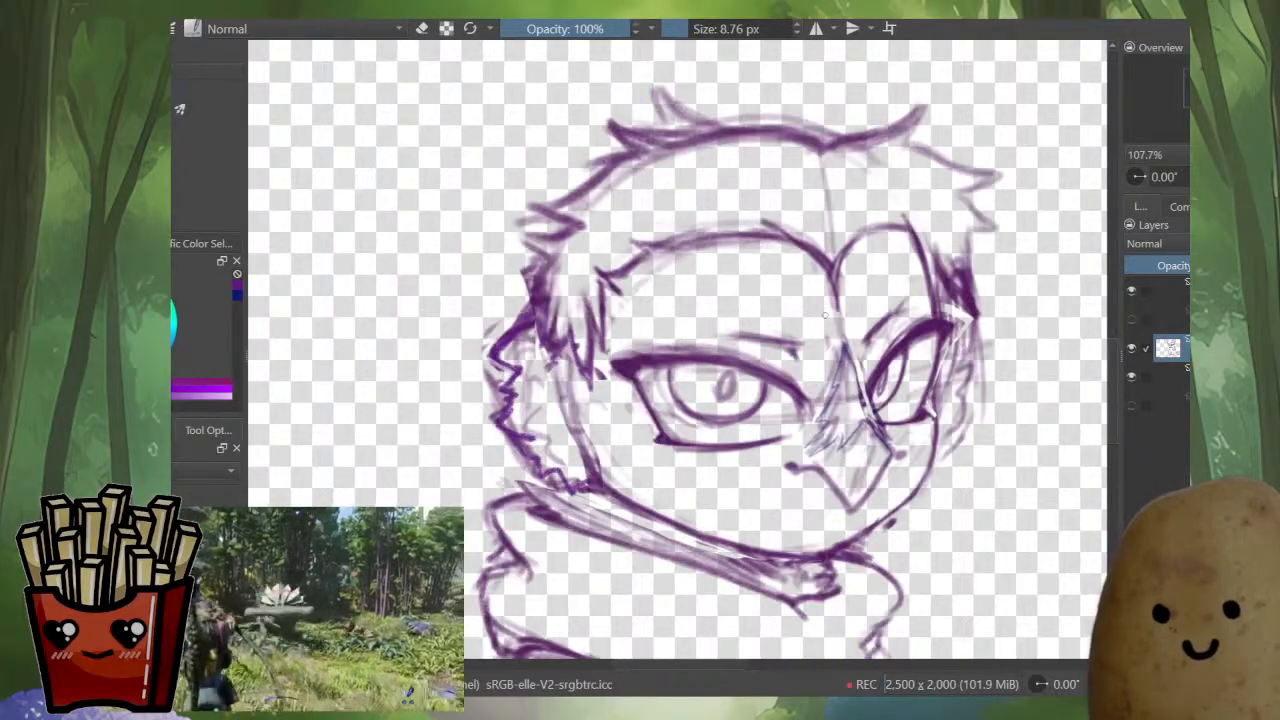
drag(574, 390, 596, 466)
drag(584, 422, 606, 490)
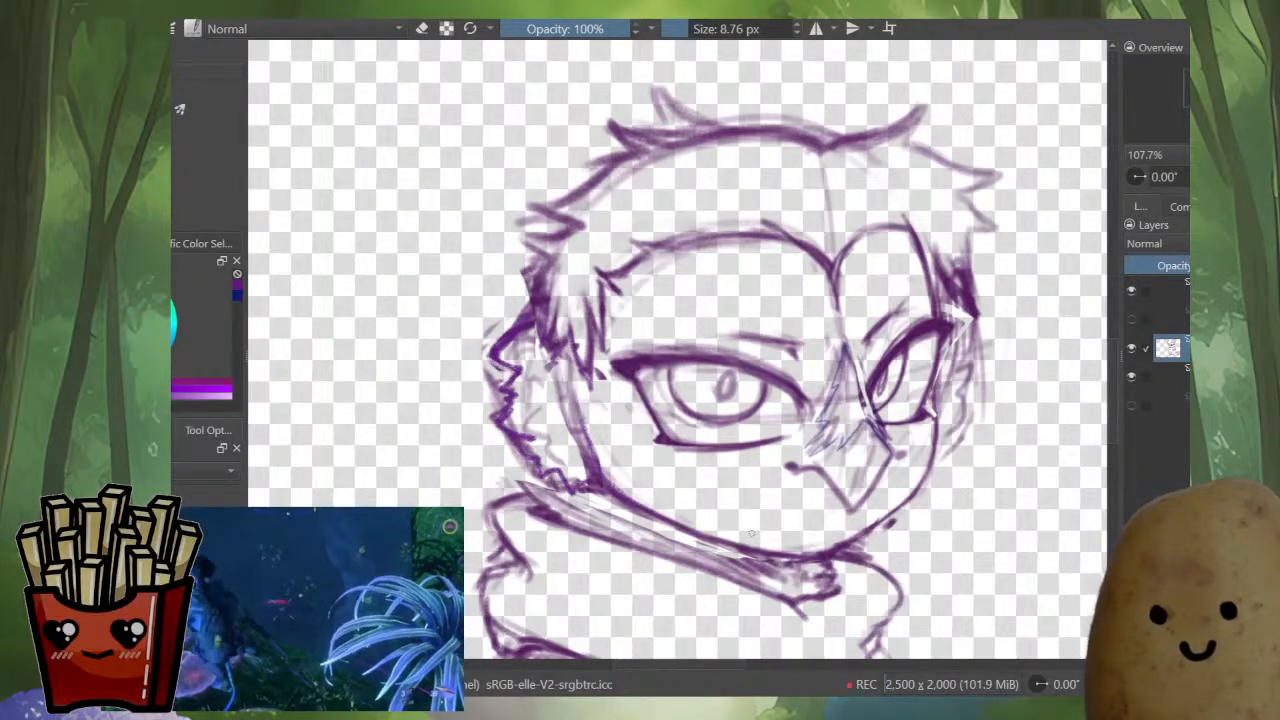
key(m)
scroll(810, 376, down, 5)
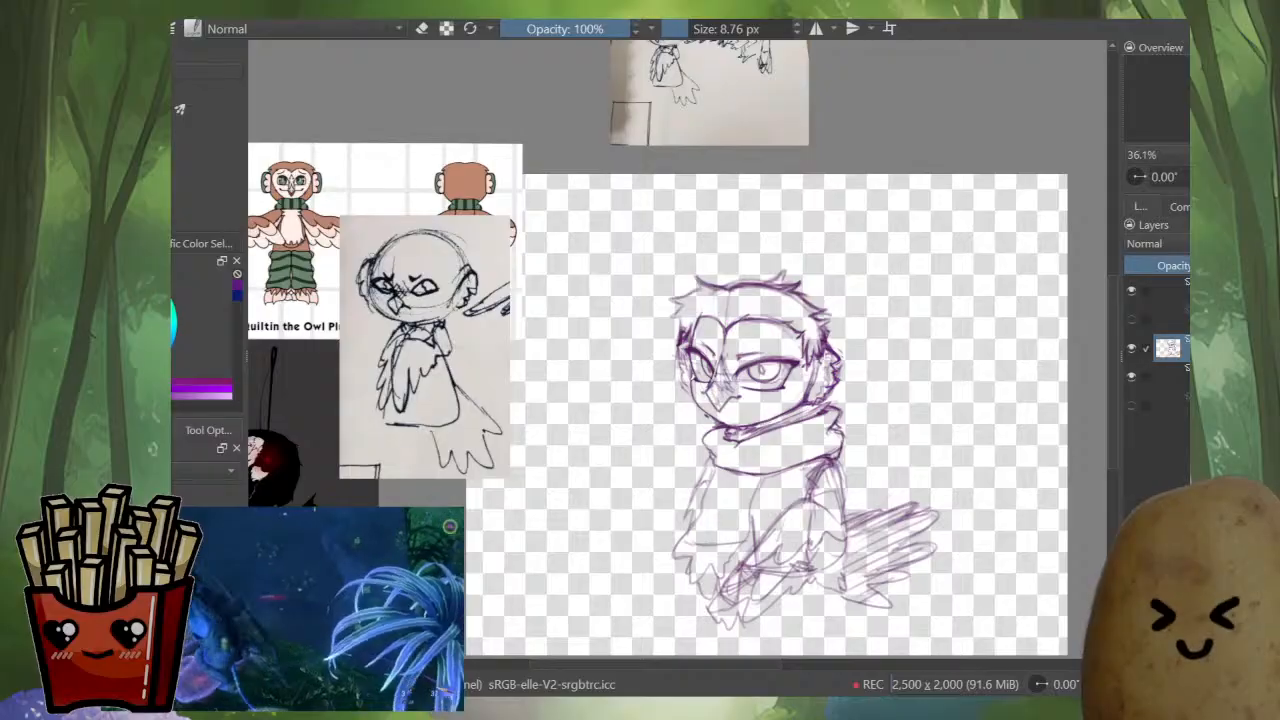
scroll(812, 373, up, 4)
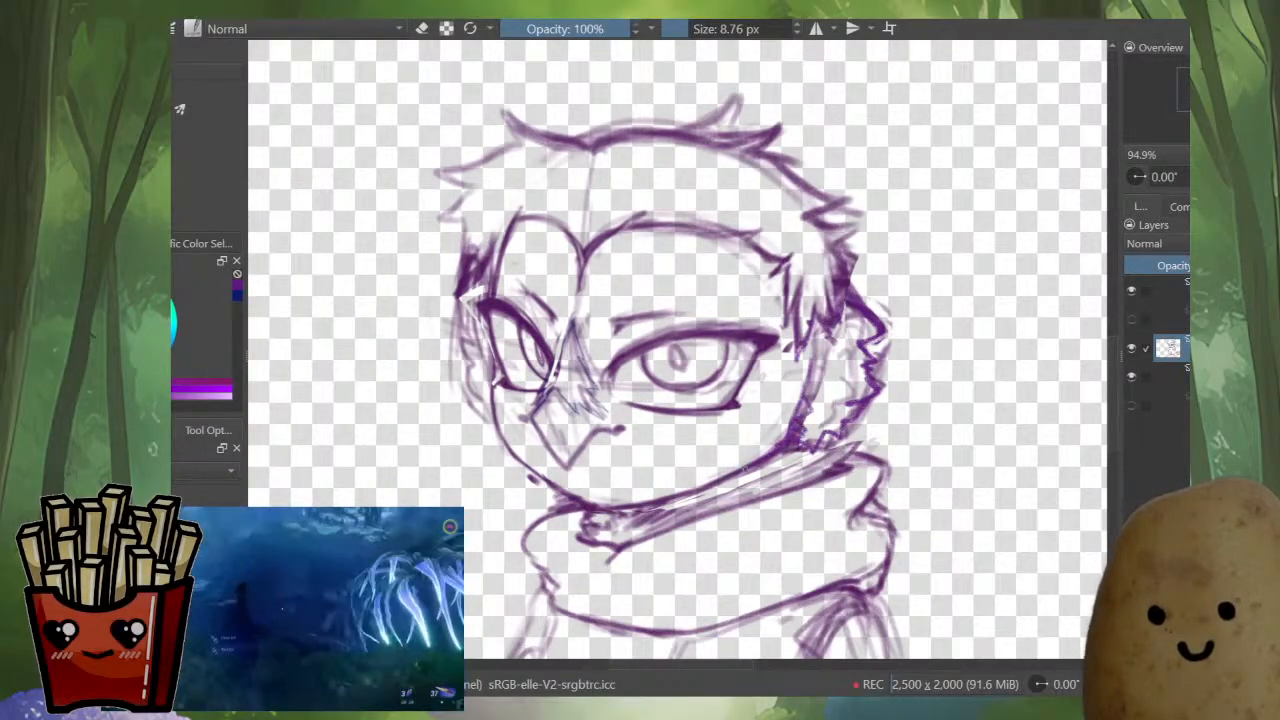
- Erase excess lines along the ear's inner edge near the jaw and sketch jagged feather lines inside the ear
key(e)
drag(801, 409, 797, 428)
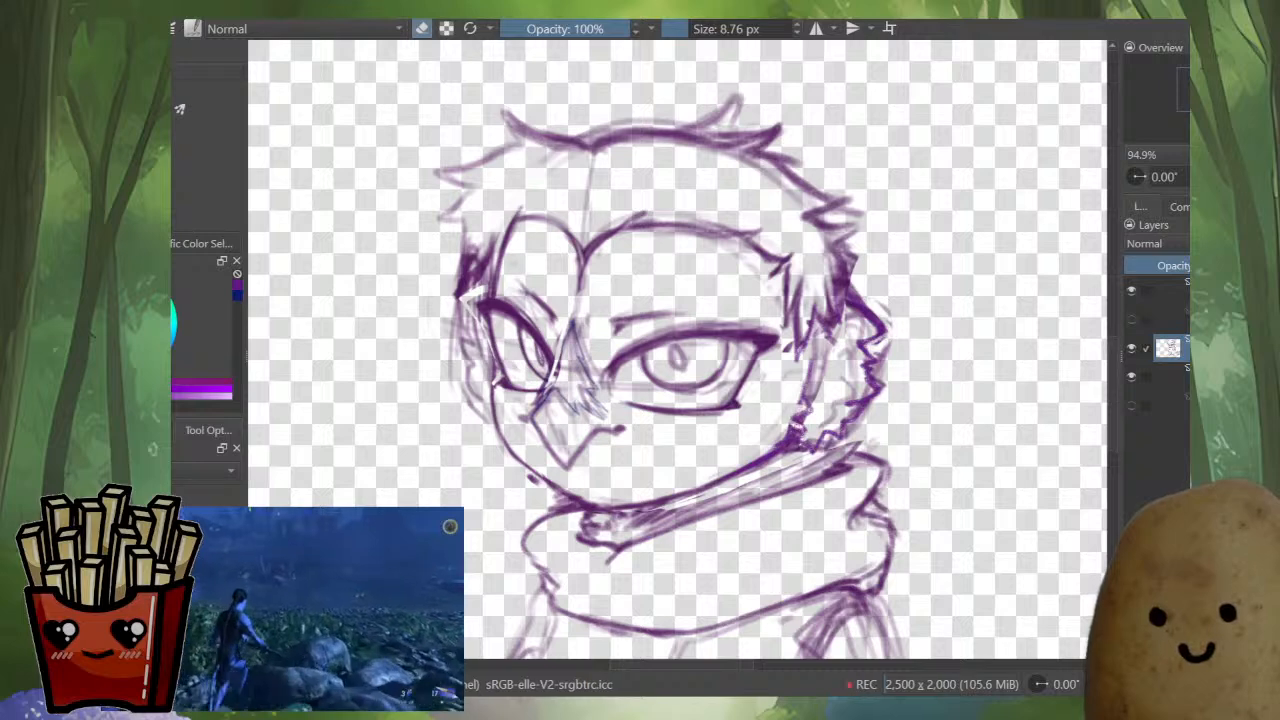
key(e)
scroll(847, 335, down, 4)
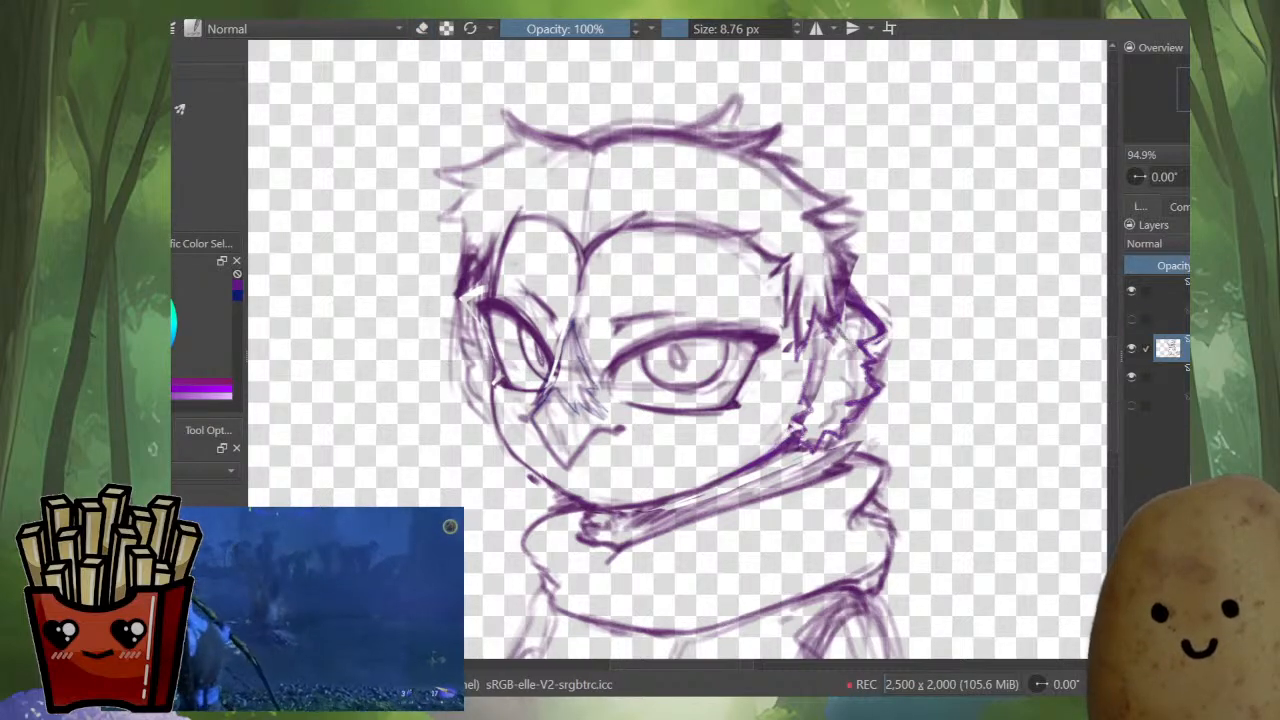
scroll(845, 340, up, 4)
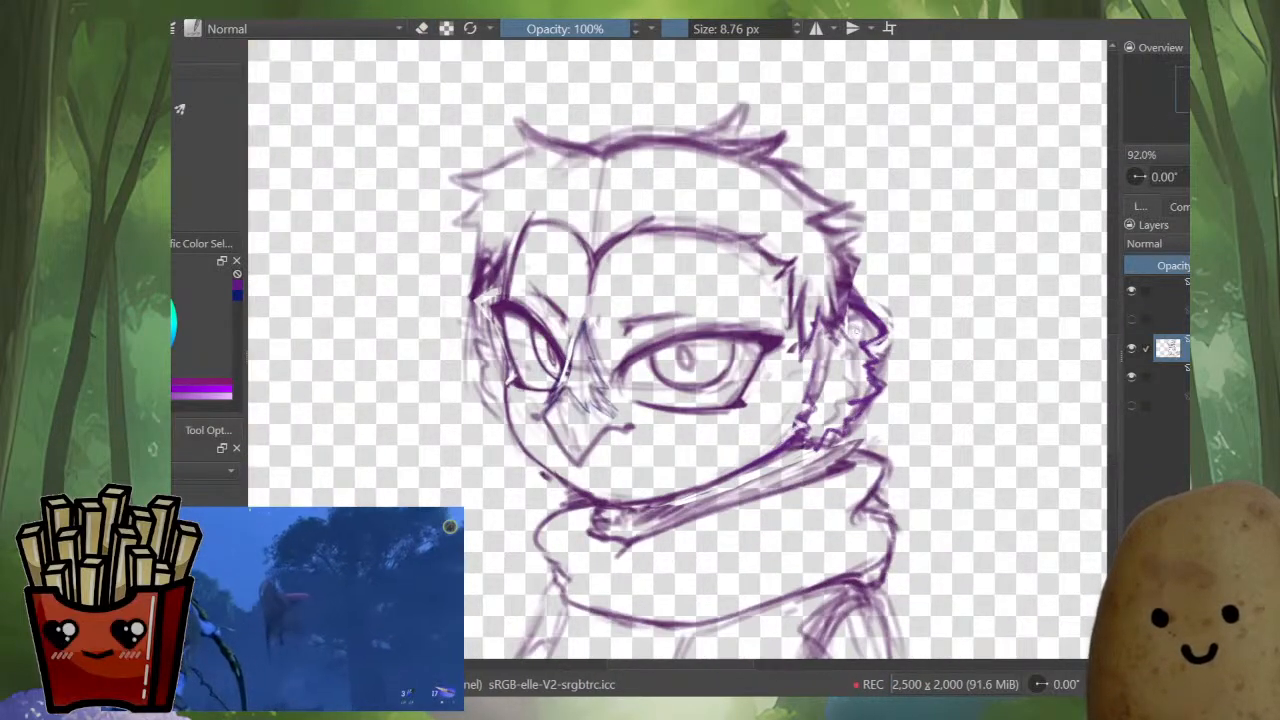
drag(834, 371, 837, 403)
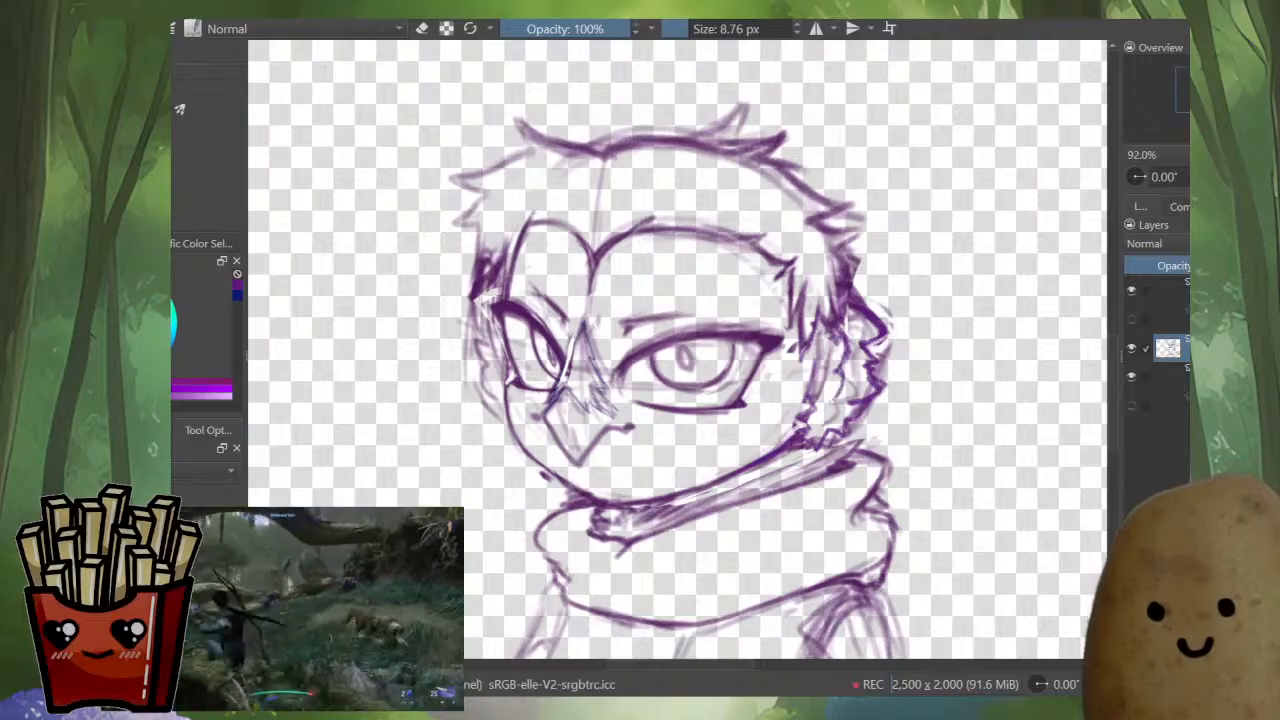
- Check the face mirrored and compare the reworked head with the original by switching back and forth between their layers
key(m)
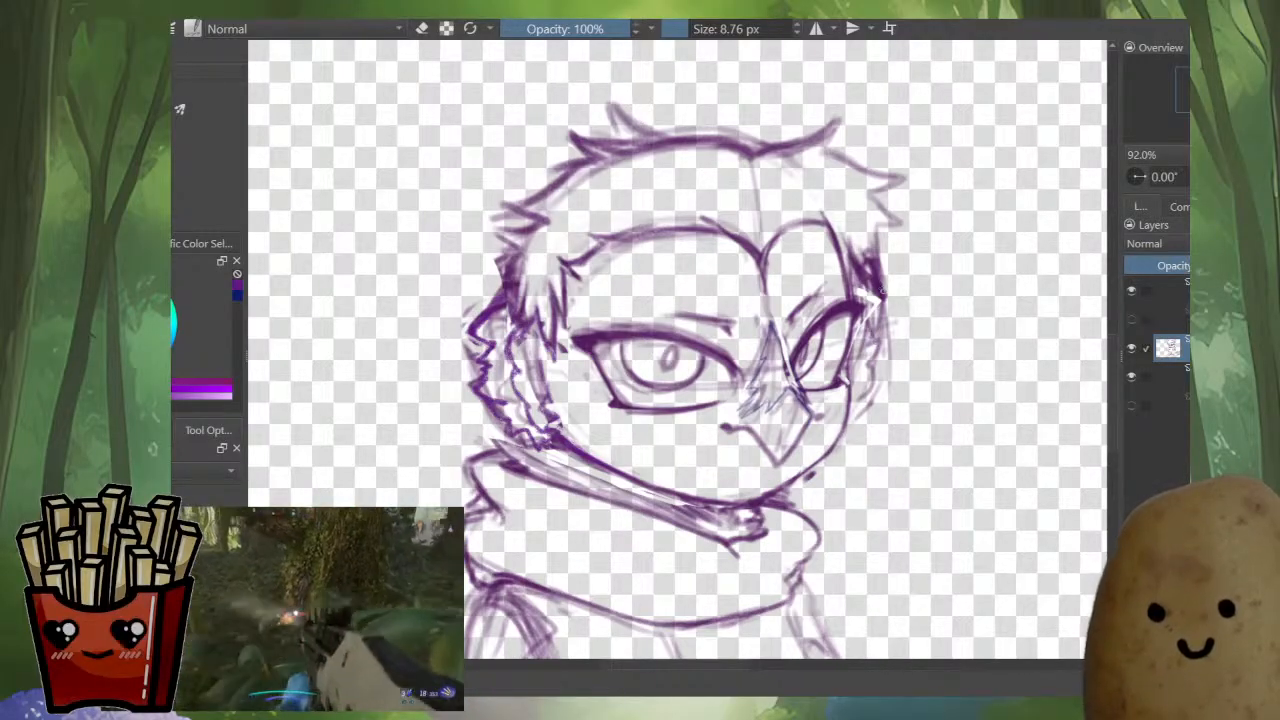
key(m)
drag(582, 437, 648, 500)
scroll(648, 500, down, 1)
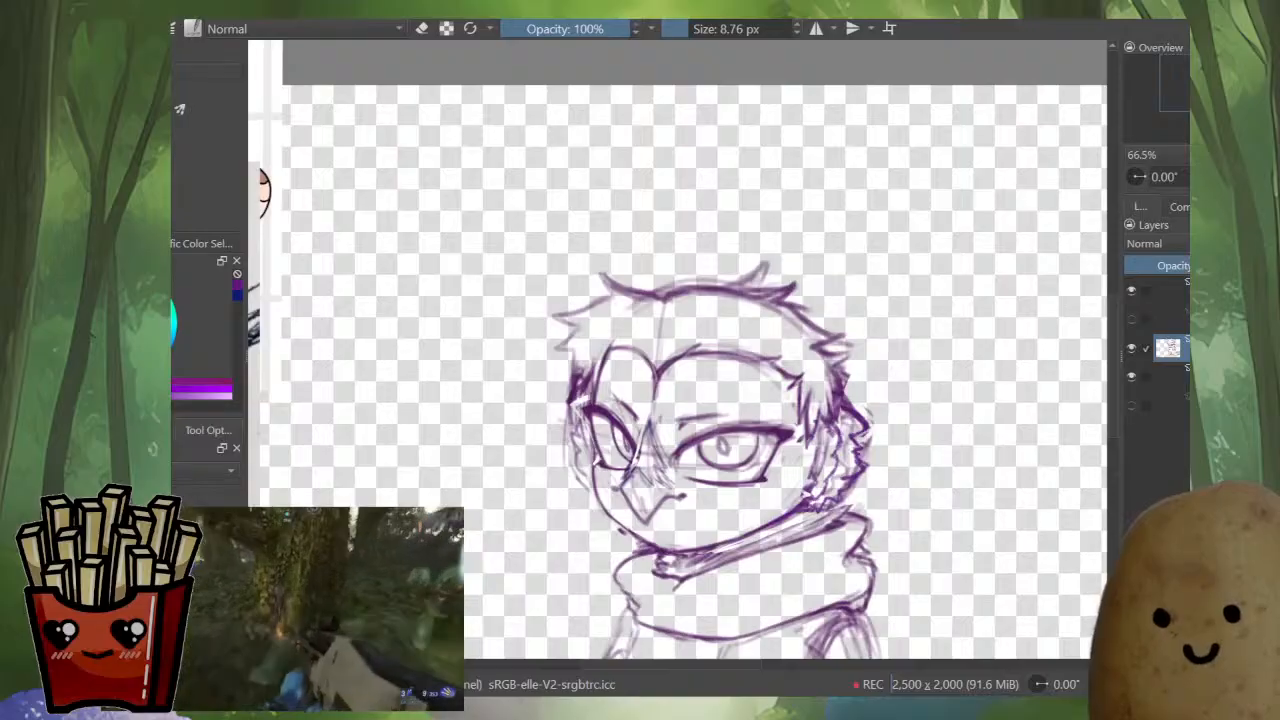
click(1170, 319)
click(1170, 348)
click(1170, 376)
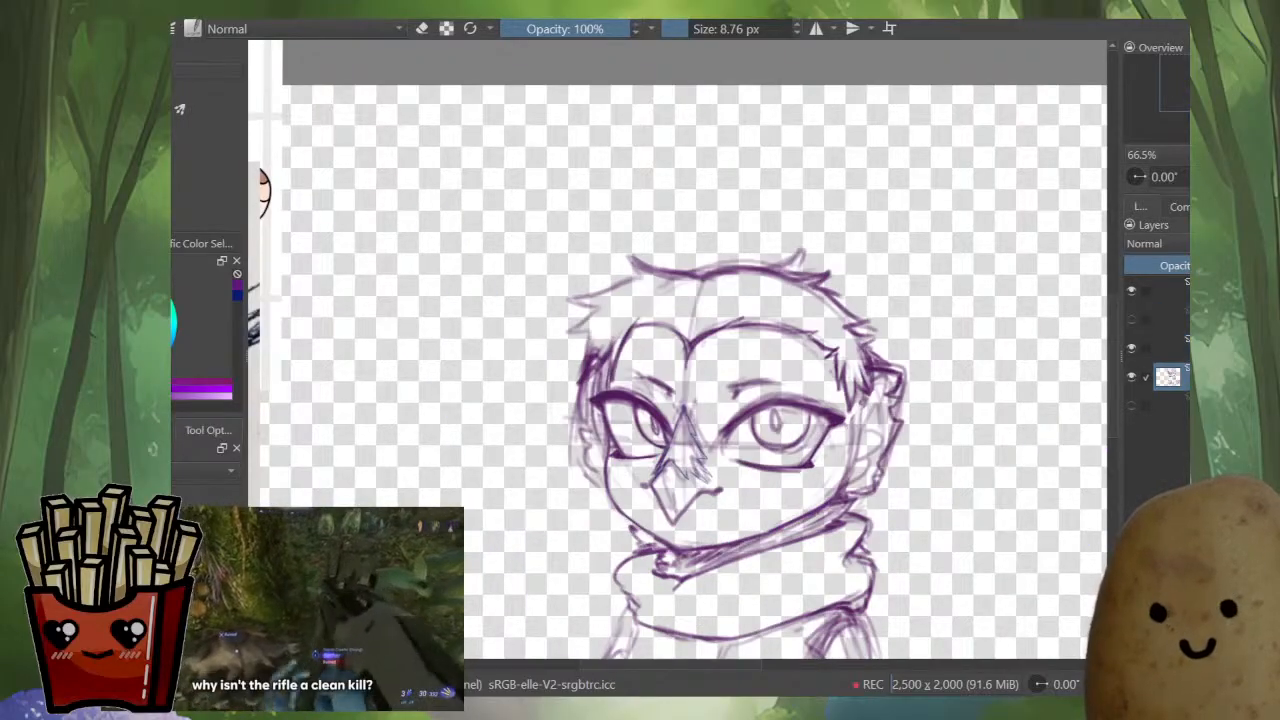
click(1170, 348)
click(1170, 376)
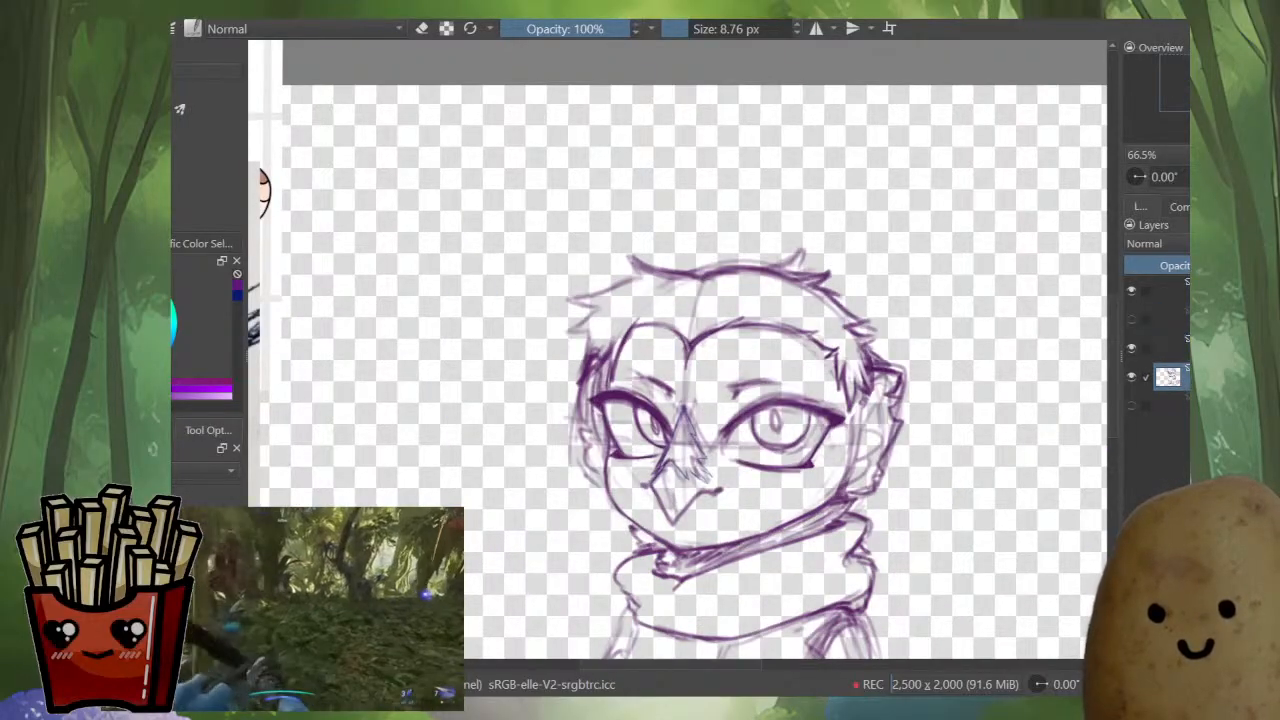
click(1170, 348)
click(1170, 376)
click(1170, 348)
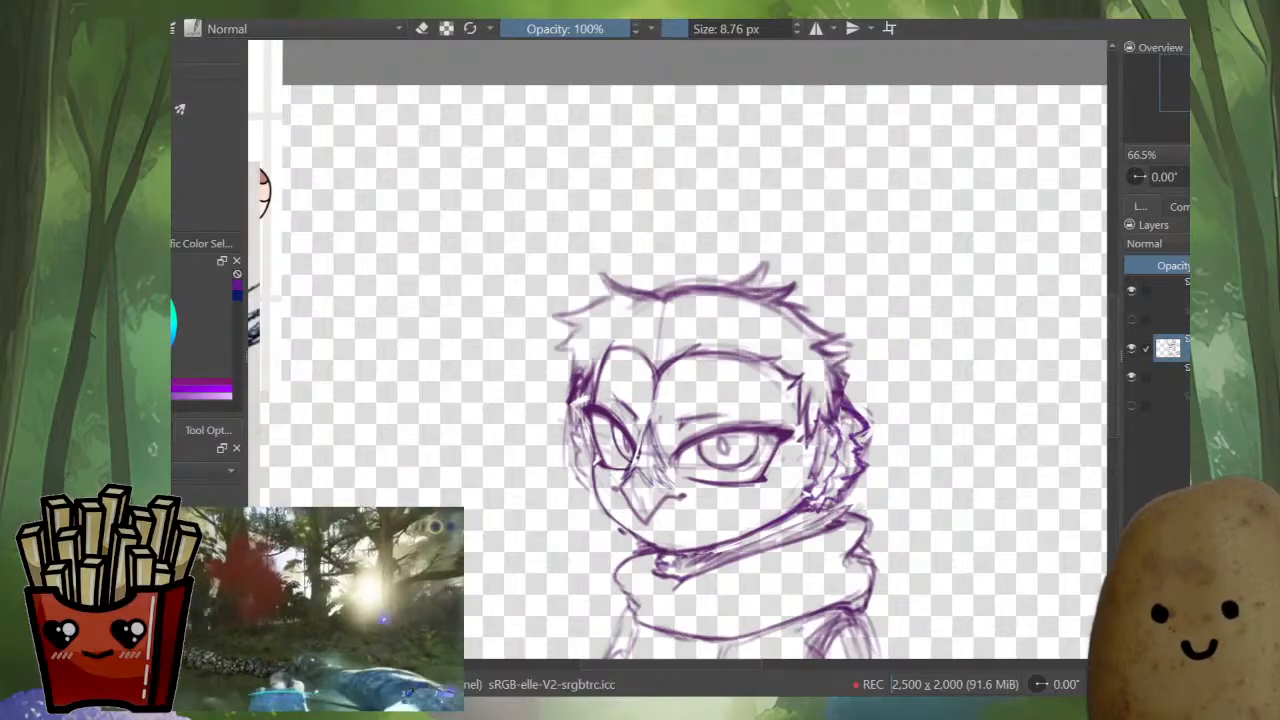
- Redraw the brow arch above the far eye slightly lower in the mirrored view and erase the old arch with a 32.31 px eraser
scroll(621, 381, up, 2)
key(m)
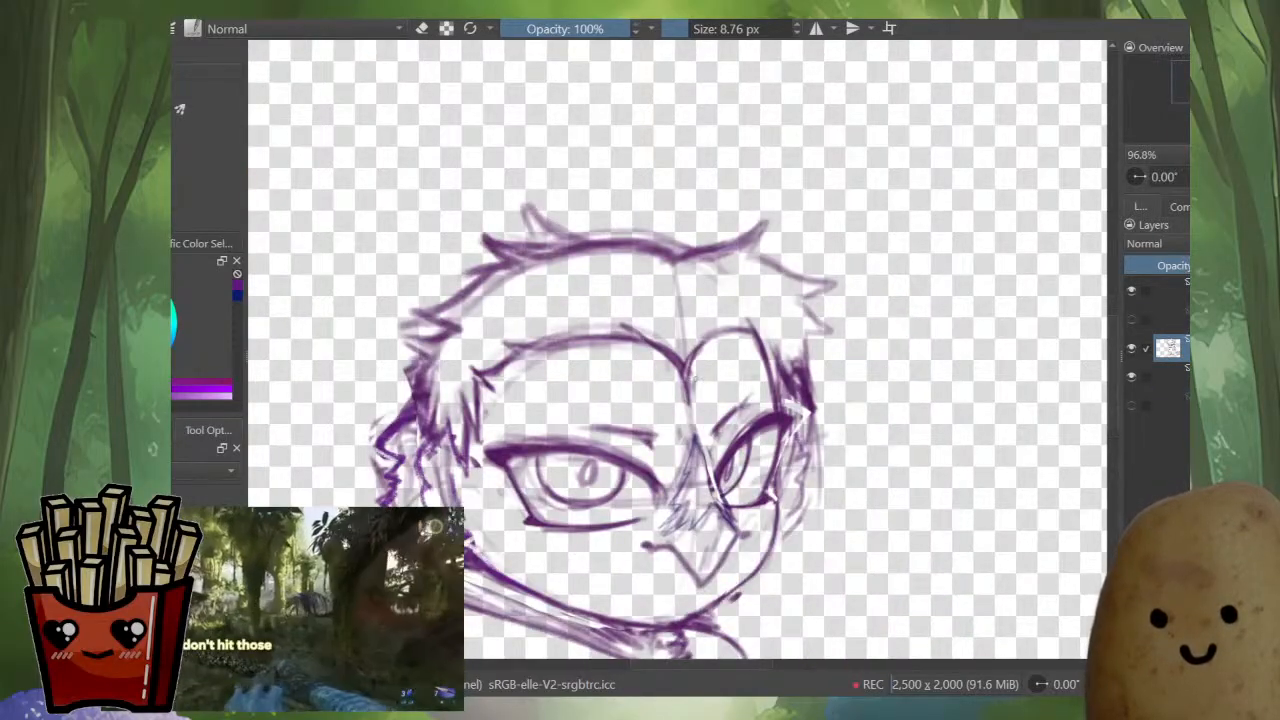
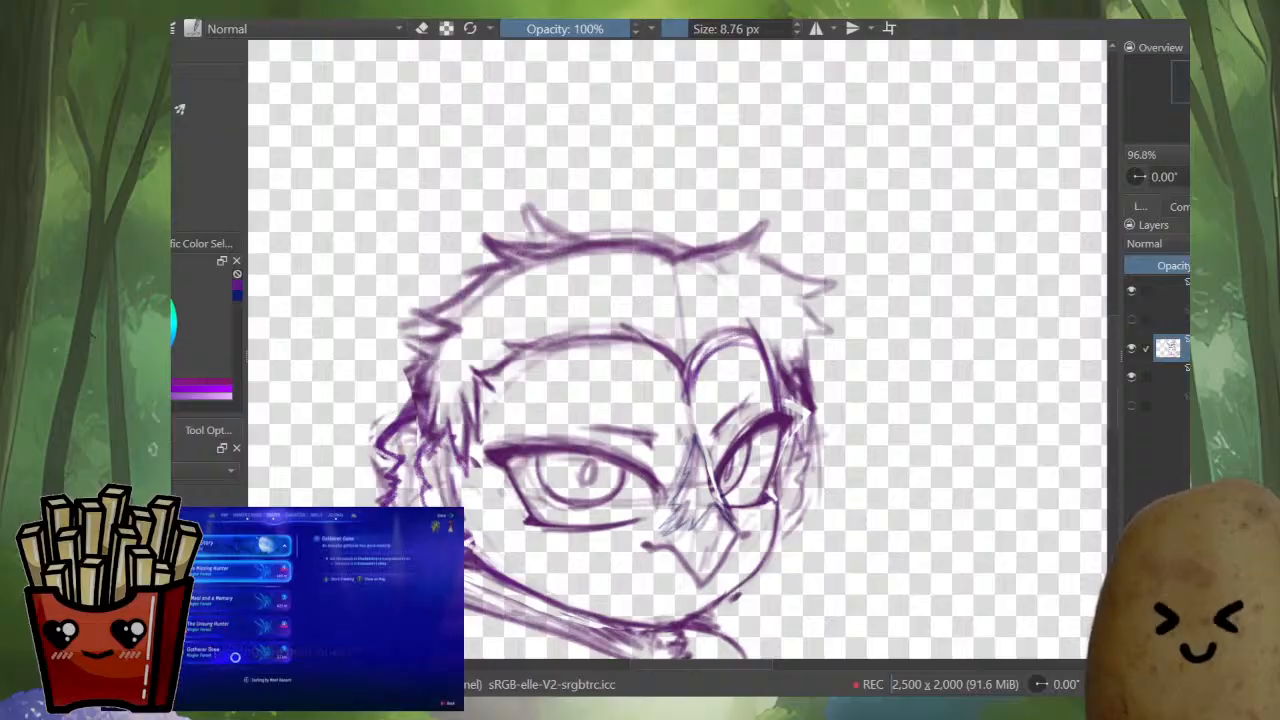
mouse_move(688, 384)
mouse_down()
mouse_move(754, 336)
mouse_move(772, 412)
mouse_up()
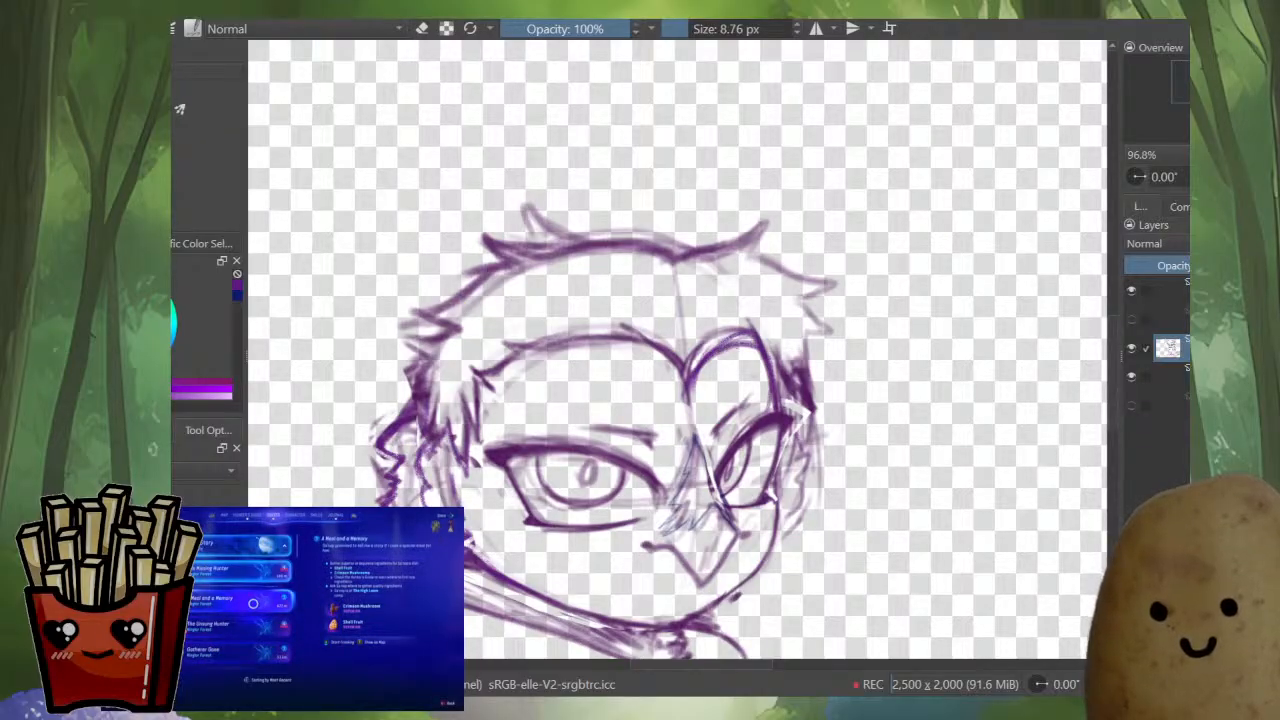
key(e)
mouse_move(692, 349)
mouse_down()
mouse_move(744, 331)
mouse_move(726, 329)
mouse_move(792, 357)
mouse_up()
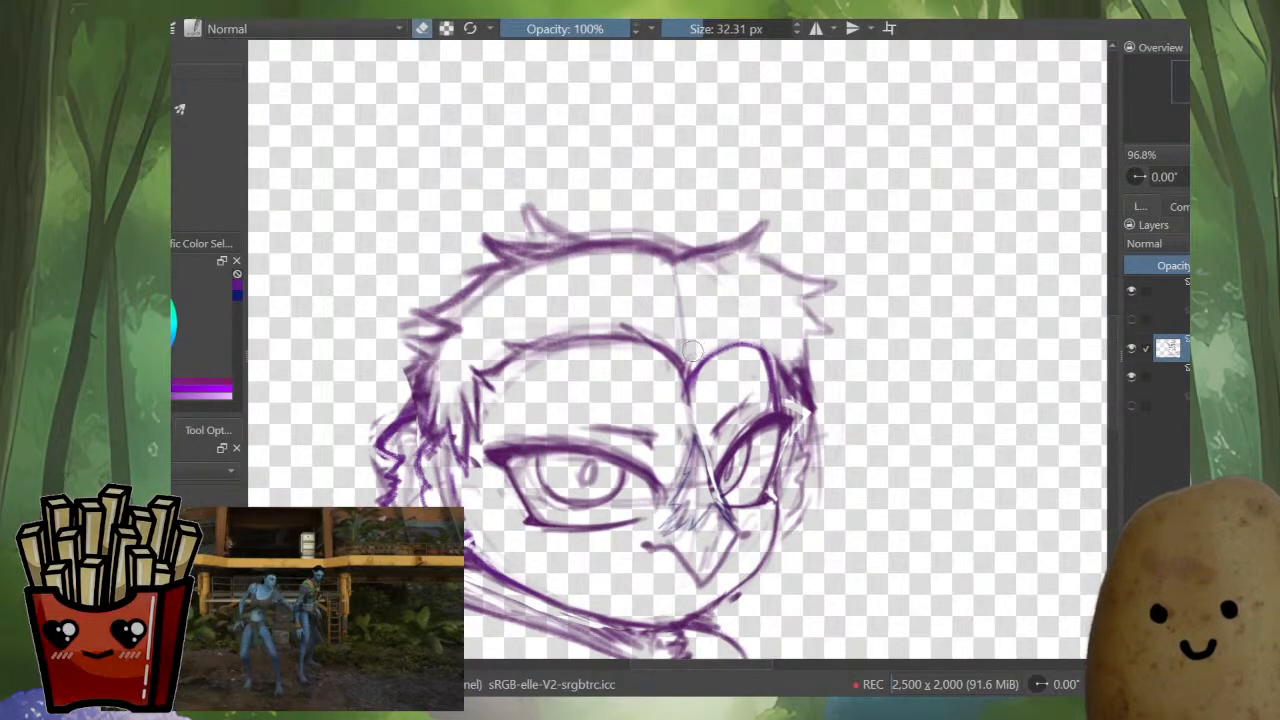
drag(692, 353, 714, 352)
- Clean up beside the far brow arch and redraw the dark side tuft to close the gap at the far eye's outer corner
key(m)
mouse_move(597, 349)
shift+mouse_down()
mouse_move(580, 349)
mouse_move(578, 420)
mouse_move(562, 398)
mouse_move(548, 416)
shift+mouse_up()
drag(560, 366, 546, 410)
key(e)
mouse_move(554, 344)
mouse_down()
mouse_move(541, 374)
mouse_move(552, 344)
mouse_move(540, 344)
mouse_move(556, 344)
mouse_up()
key(e)
key(e)
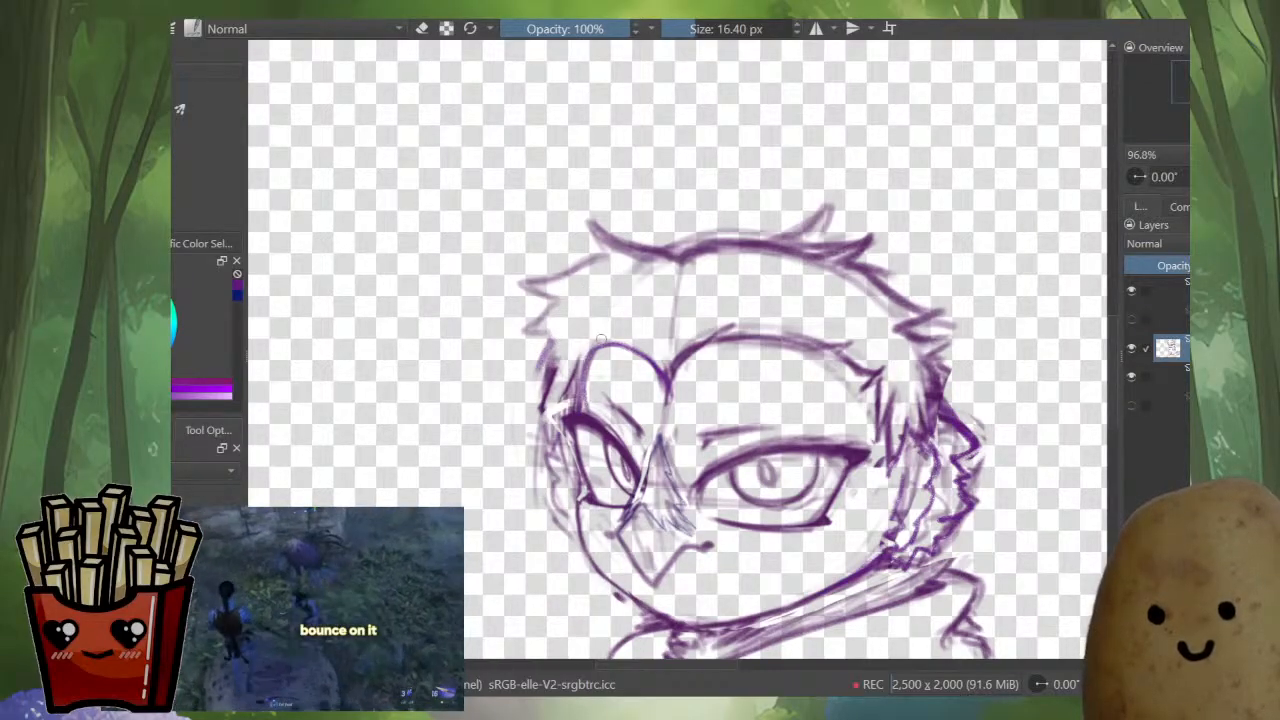
mouse_move(555, 368)
mouse_down()
mouse_move(542, 410)
mouse_move(524, 410)
mouse_move(568, 393)
mouse_move(548, 424)
mouse_move(585, 413)
mouse_move(589, 430)
mouse_up()
key(e)
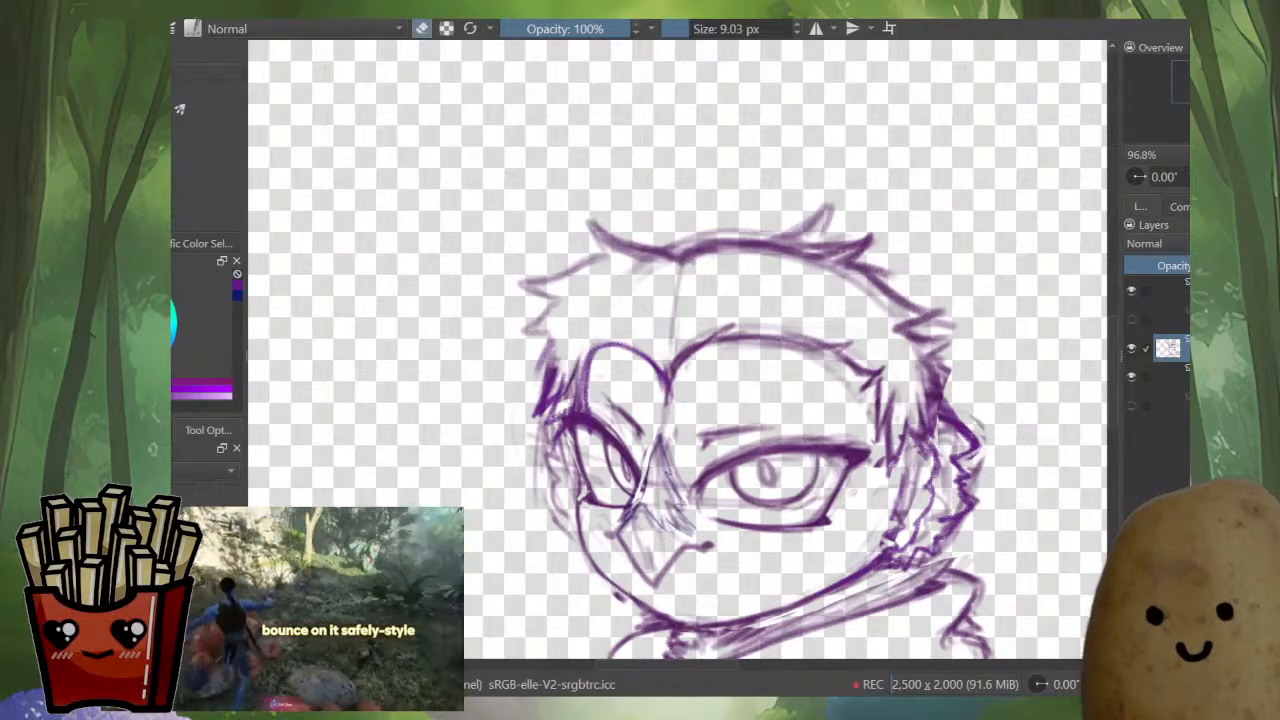
- Erase thin gaps in the dark tuft beside the far eye and compare the reworked head with the original layer
mouse_move(576, 362)
mouse_down()
mouse_move(568, 400)
mouse_move(582, 420)
mouse_up()
drag(577, 388, 566, 428)
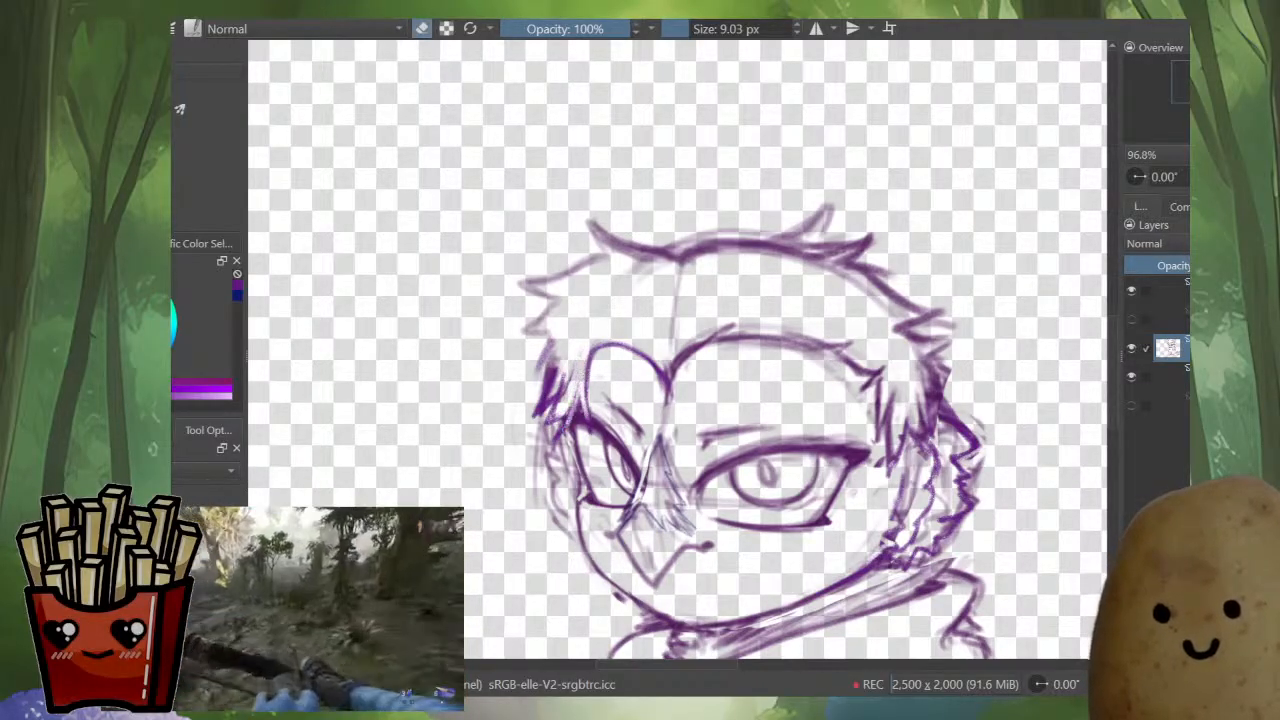
key(ctrl+z)
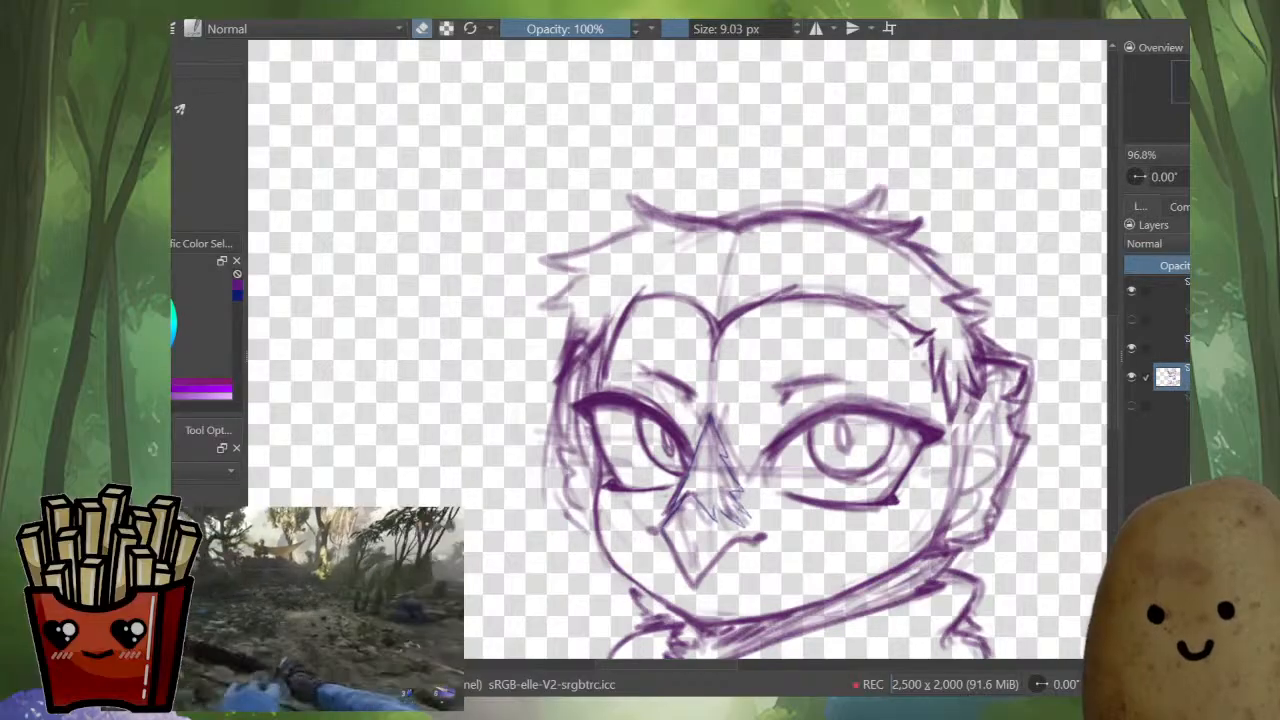
key(ctrl+shift+z)
key(ctrl+z)
key(ctrl+shift+z)
- Lasso the jagged feathers on the far side of the head, shift them slightly outward and down, and compare with the original layer
key(i)
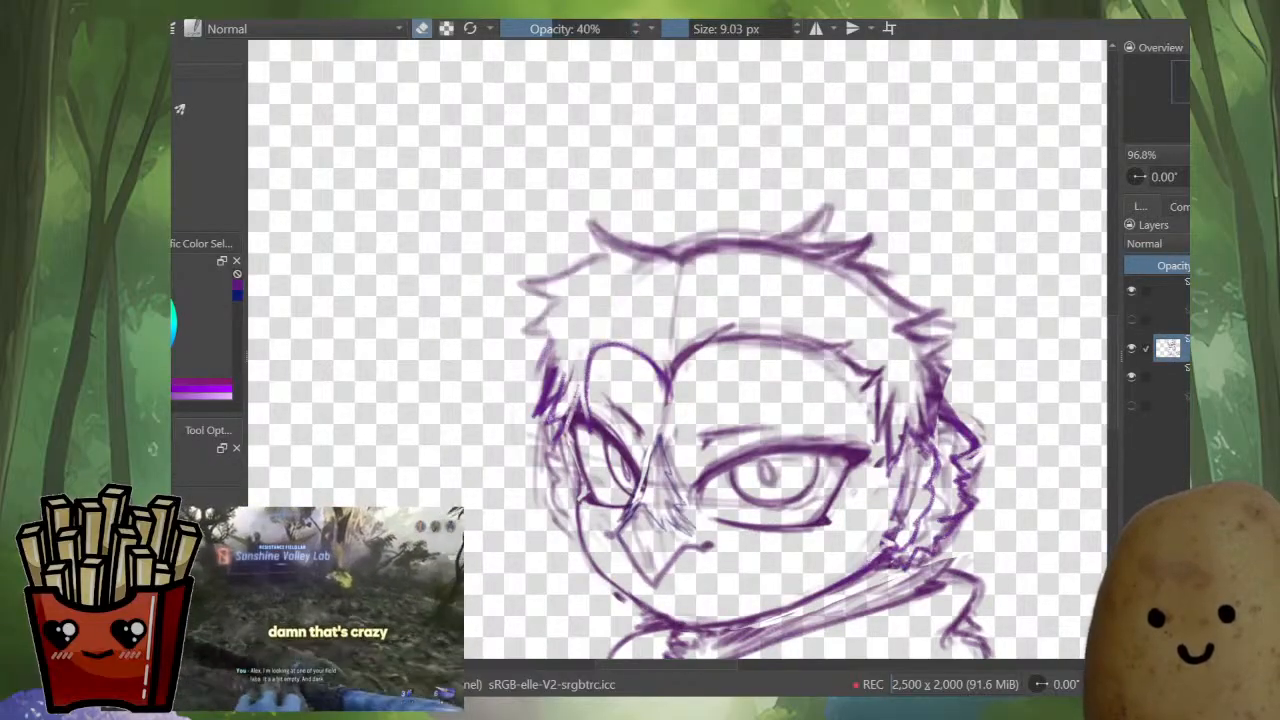
mouse_move(600, 250)
mouse_down()
mouse_move(616, 250)
mouse_move(560, 350)
mouse_move(498, 350)
mouse_move(590, 247)
mouse_up()
key(ctrl+t)
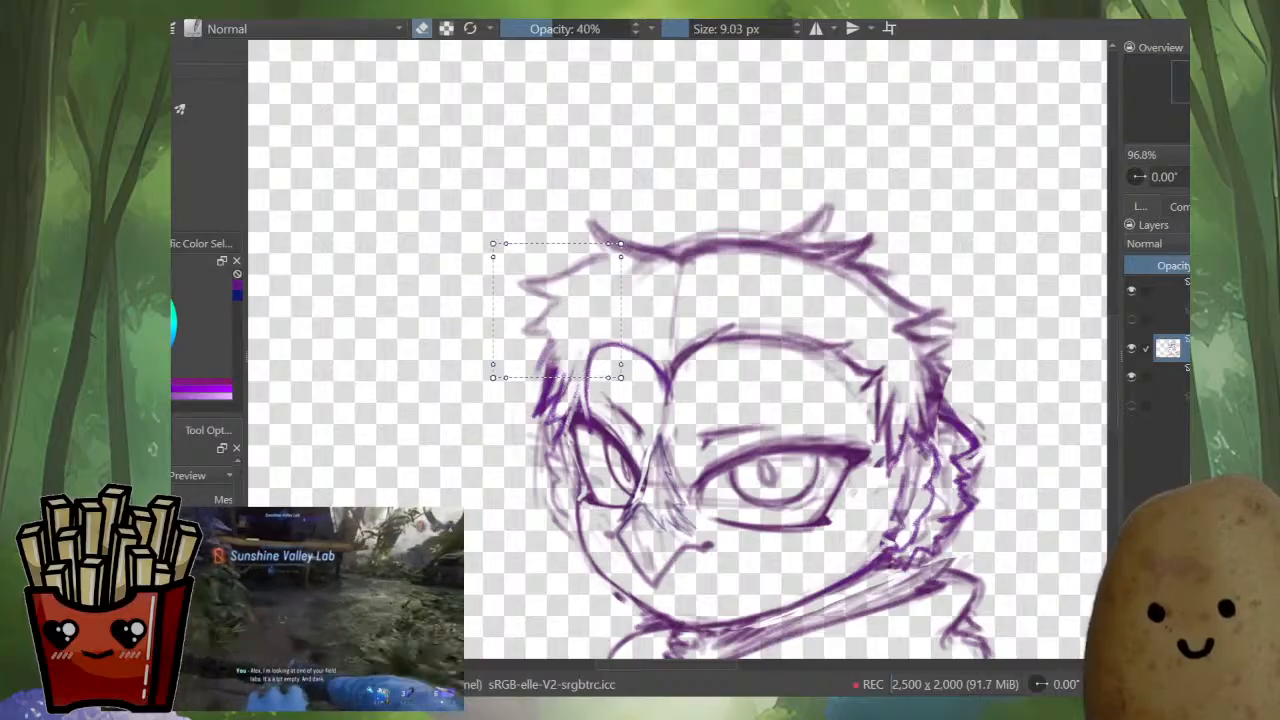
drag(493, 243, 474, 263)
drag(621, 243, 604, 264)
key(Return)
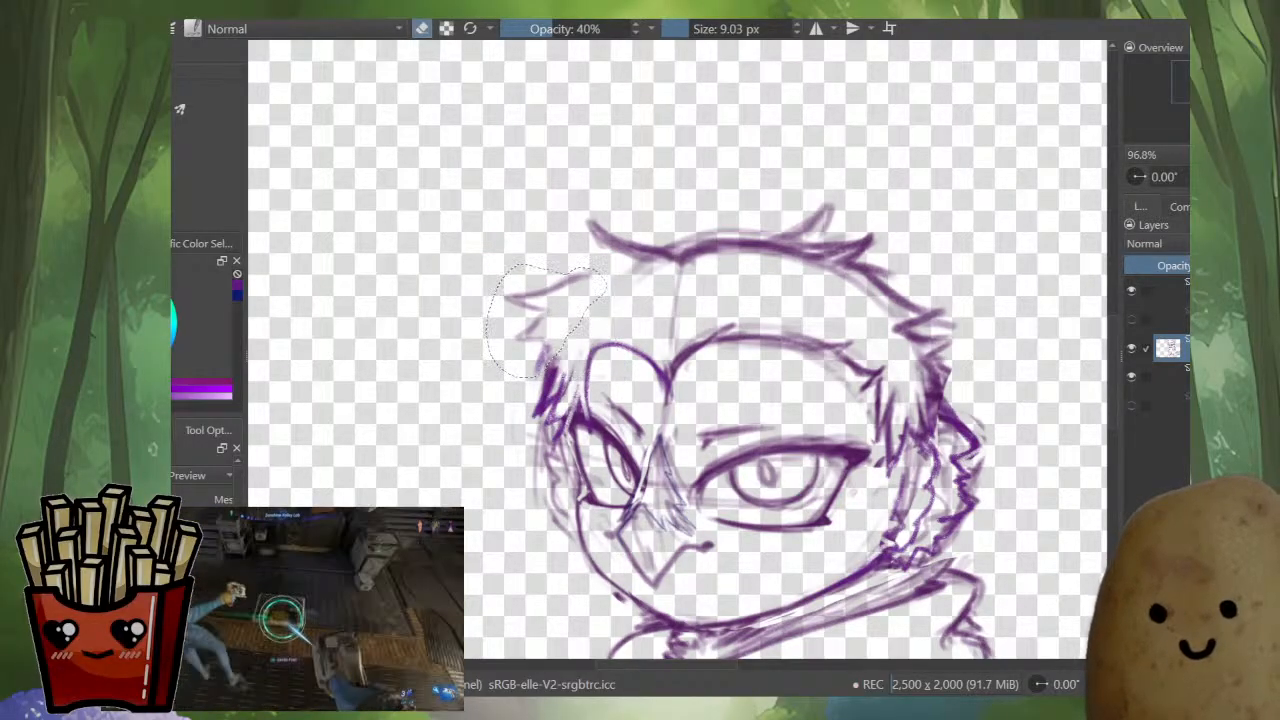
click(671, 270)
key(b)
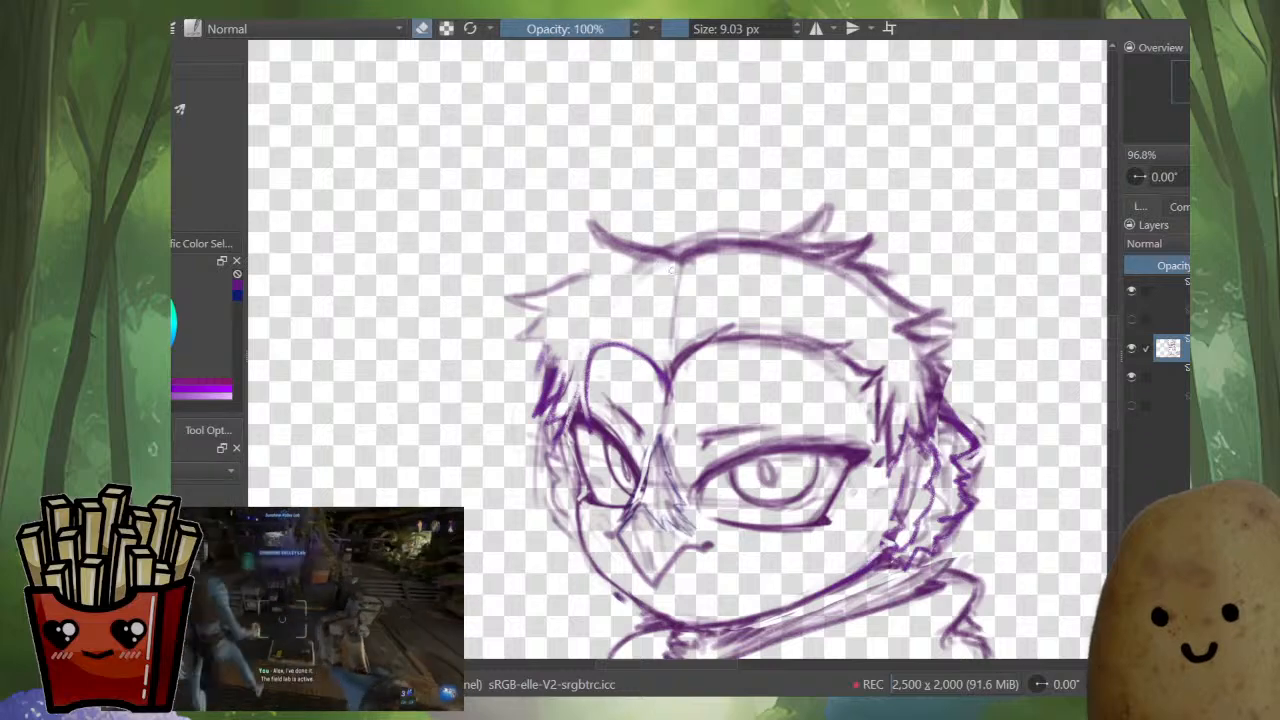
click(1168, 376)
click(1168, 348)
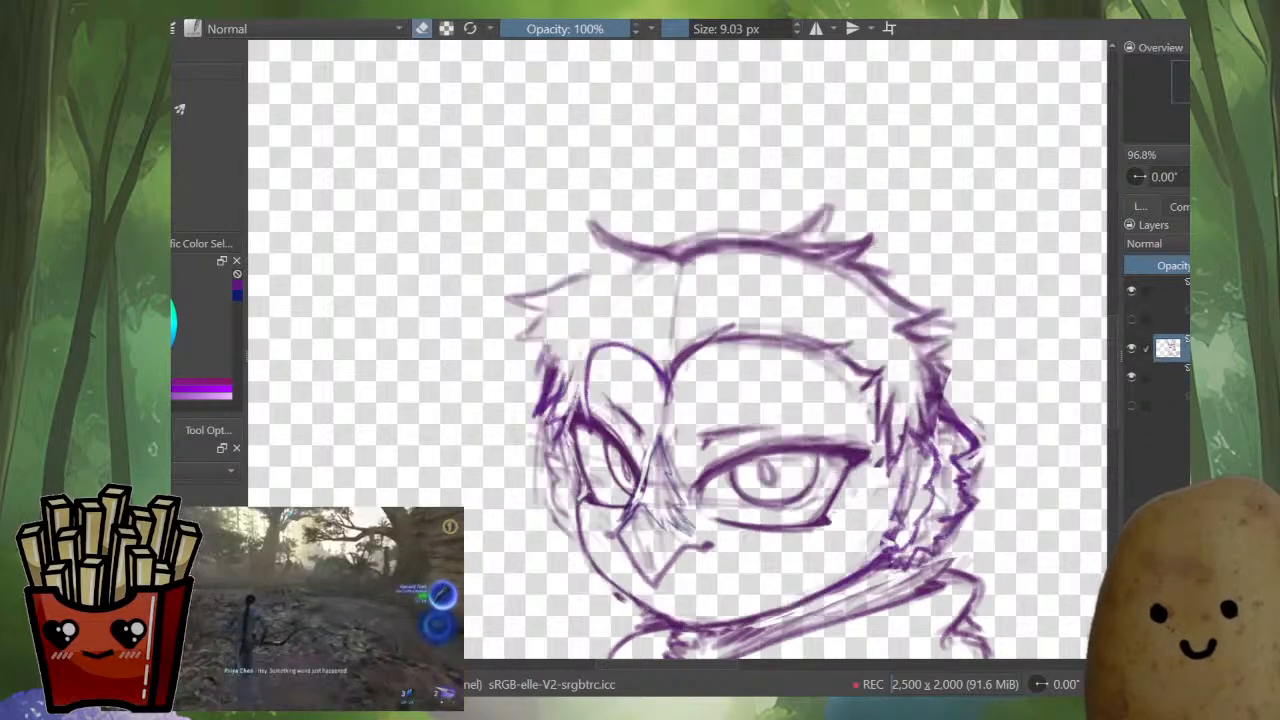
- Select the far-side crown tuft, rotate it slightly and move it outward from the centre line, checking the placement mirrored
key(m)
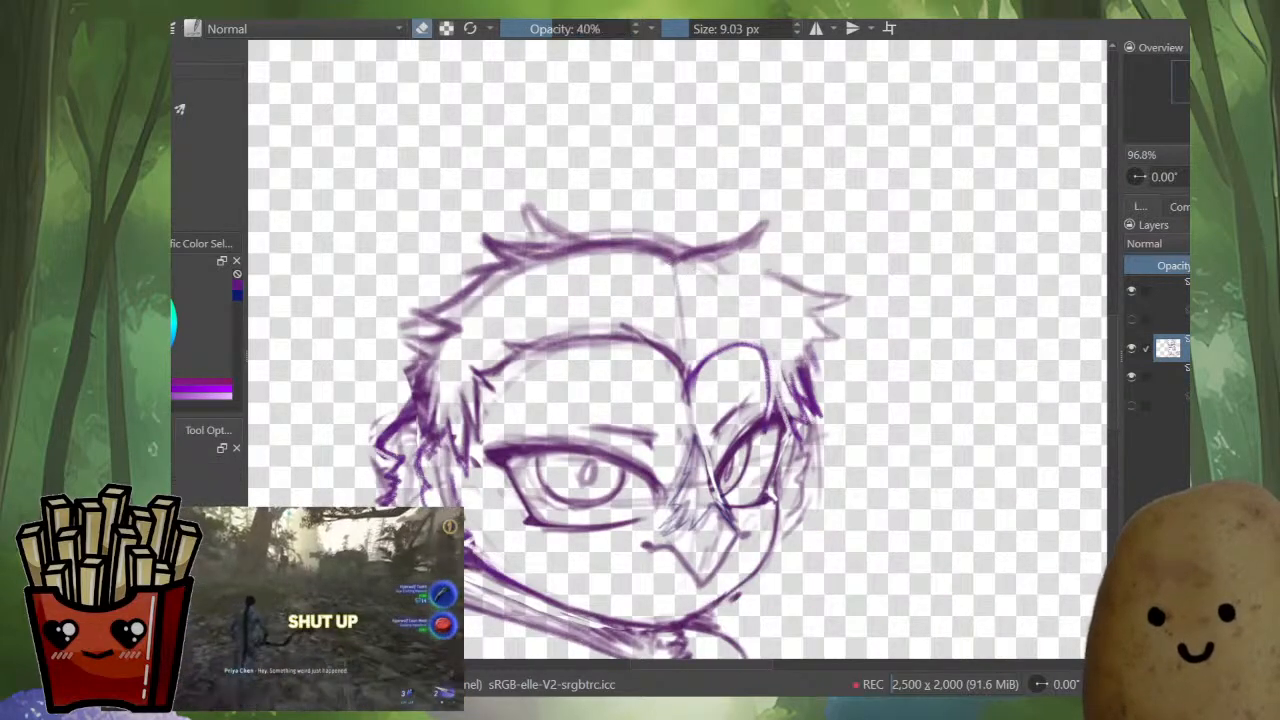
key(e)
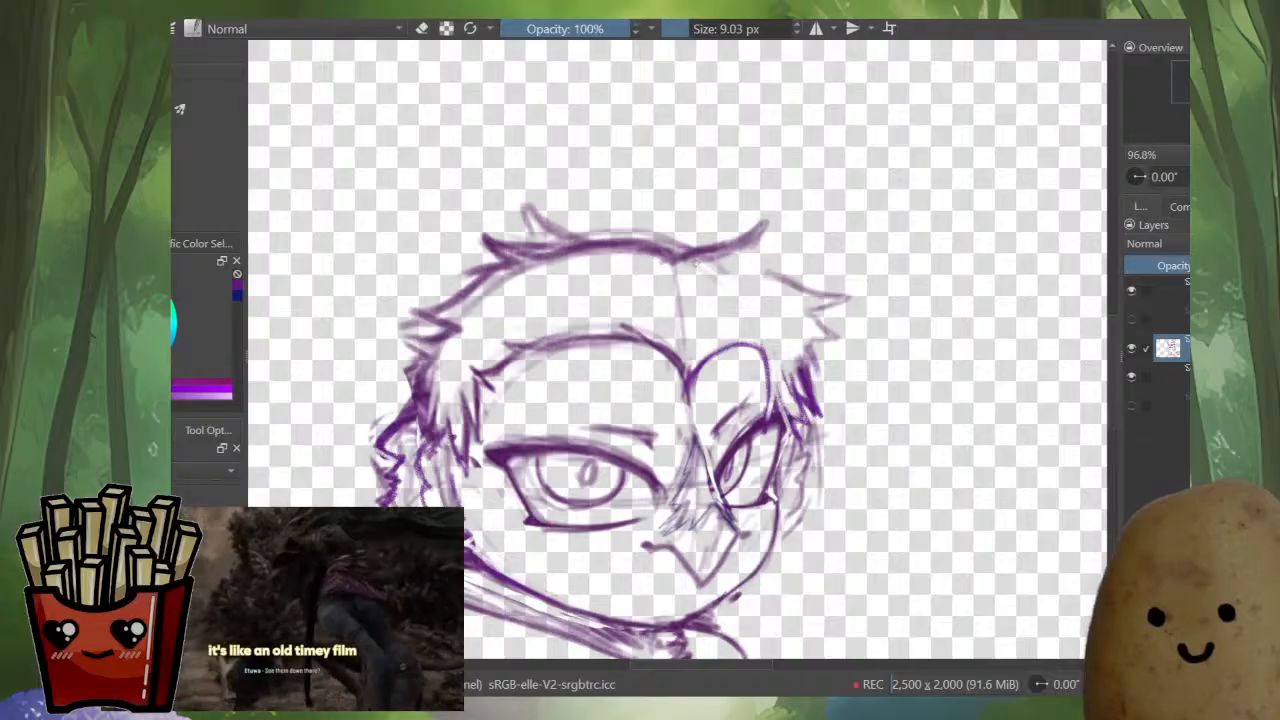
key(ctrl+t)
mouse_move(682, 276)
mouse_down()
mouse_move(737, 265)
mouse_move(756, 205)
mouse_move(733, 248)
mouse_up()
key(ctrl+t)
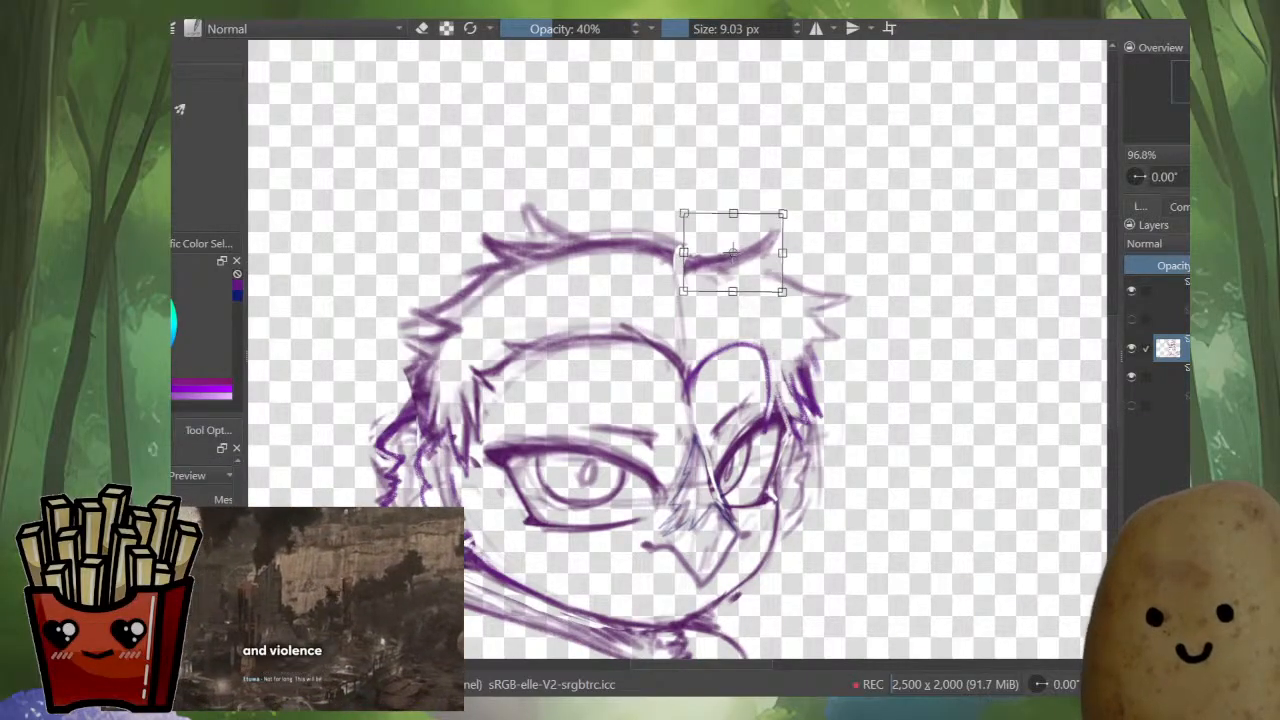
key(m)
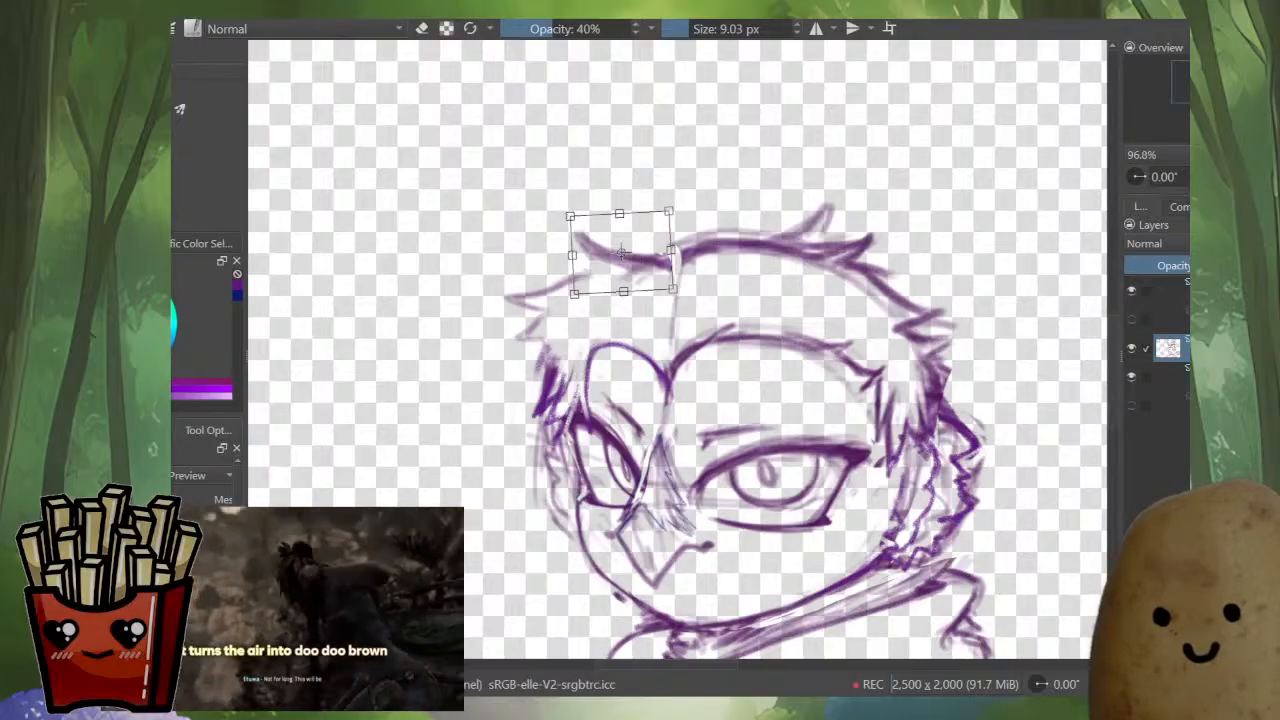
drag(621, 252, 613, 252)
key(Return)
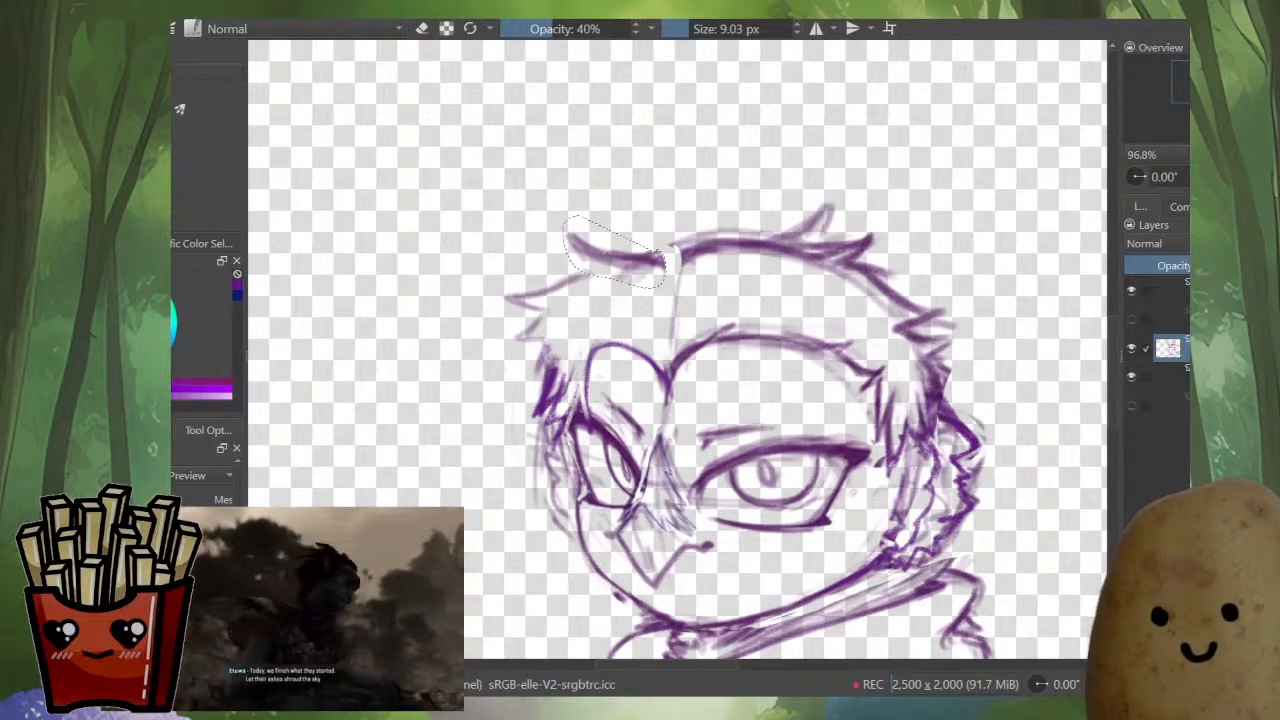
key(ctrl+shift+a)
key(b)
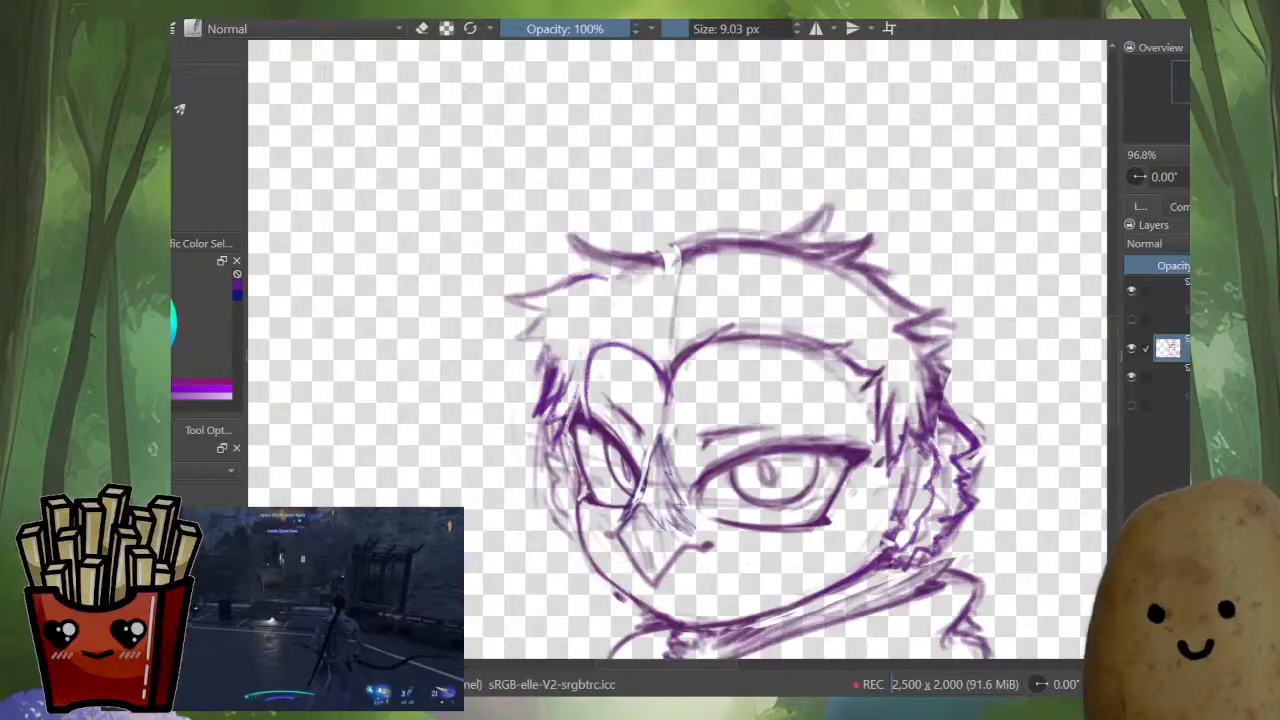
- Redraw the forehead centre line and far crown tuft at 9.03 px, then erase the upper edge of the near crown line
drag(667, 274, 661, 334)
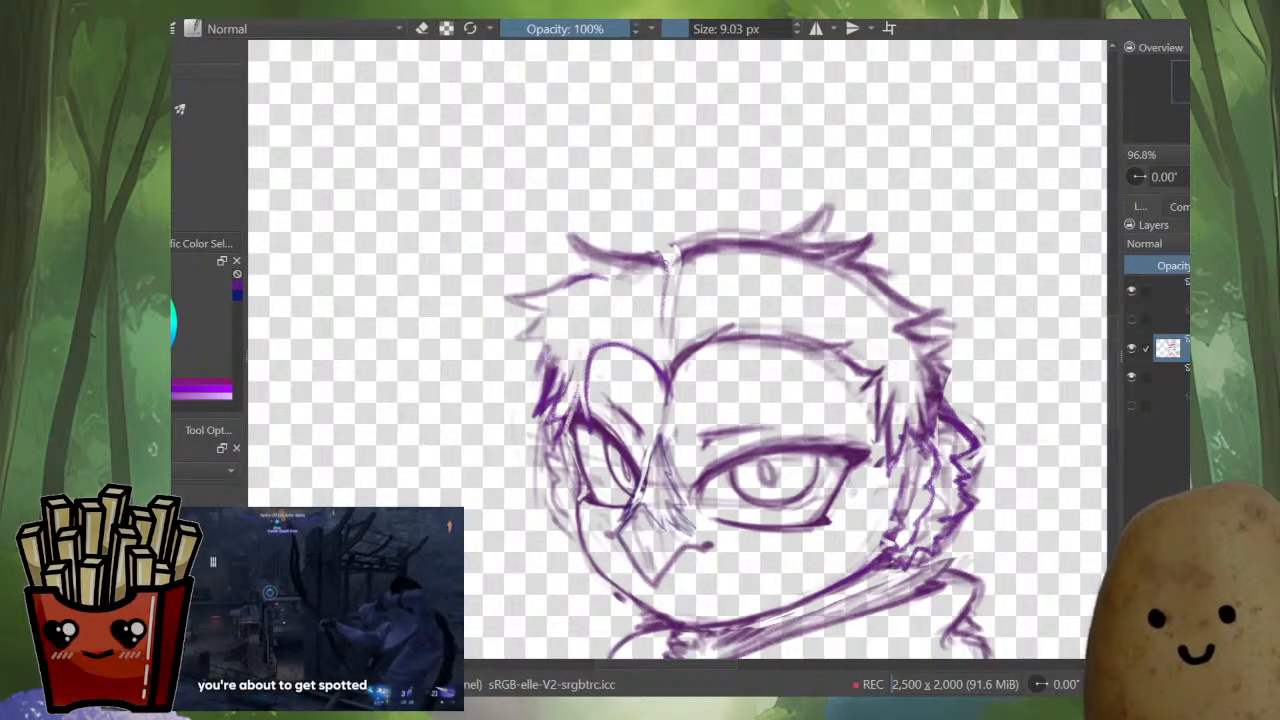
drag(598, 260, 566, 236)
mouse_move(612, 278)
mouse_down()
mouse_move(587, 274)
mouse_move(566, 238)
mouse_up()
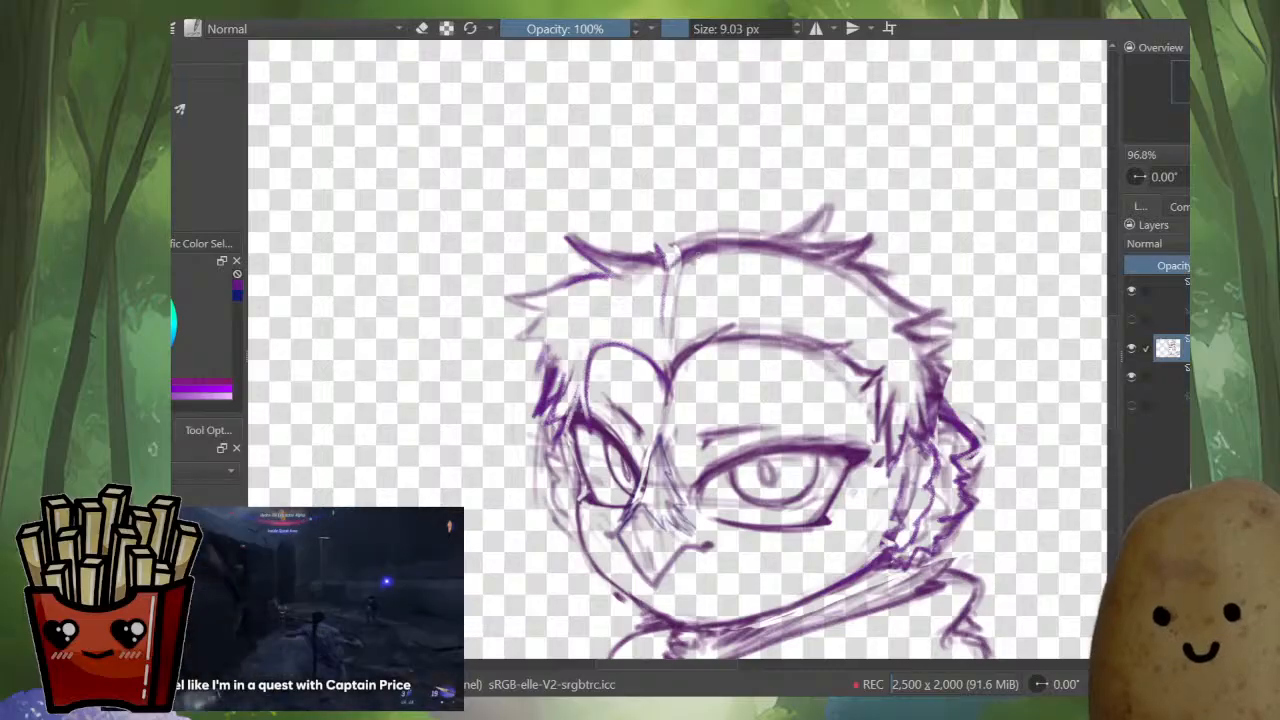
shift+drag(677, 239, 700, 242)
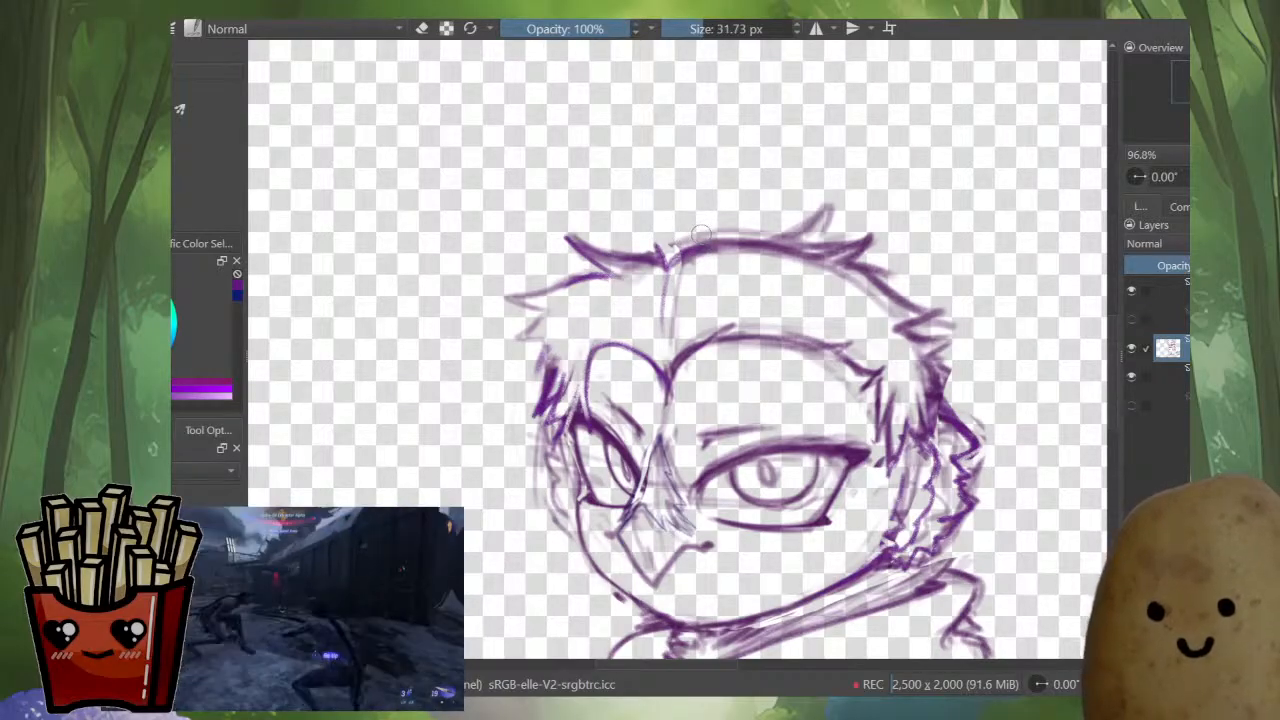
key(e)
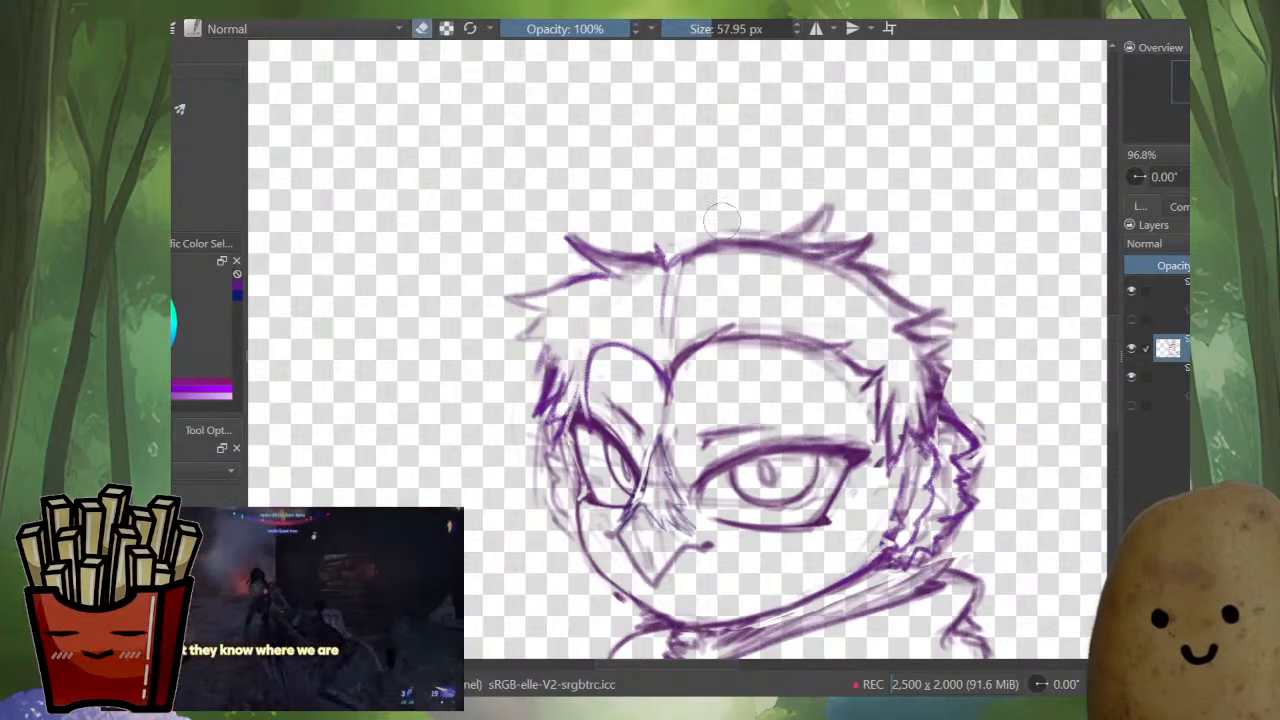
mouse_move(722, 220)
shift+mouse_down()
mouse_move(703, 222)
mouse_move(712, 242)
shift+mouse_up()
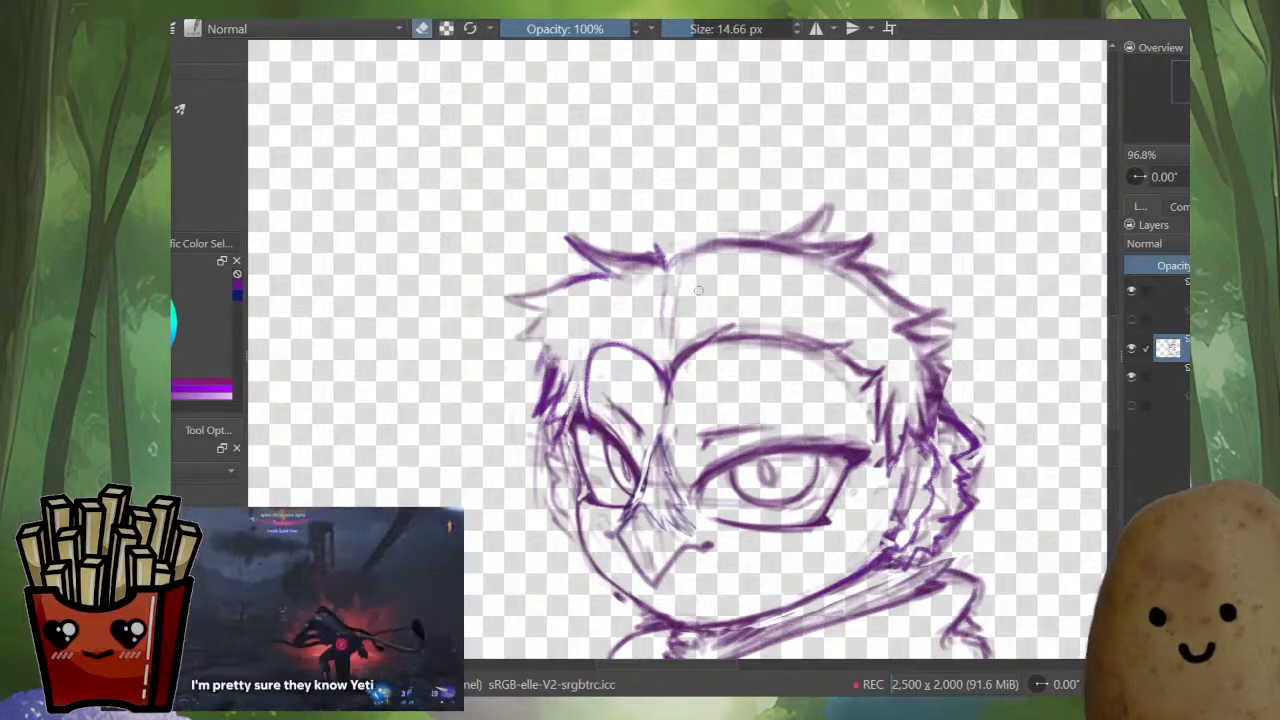
- Thicken the underside of the far brow arch with a 14.66 px brush and erase along its upper edge to lower it
key(e)
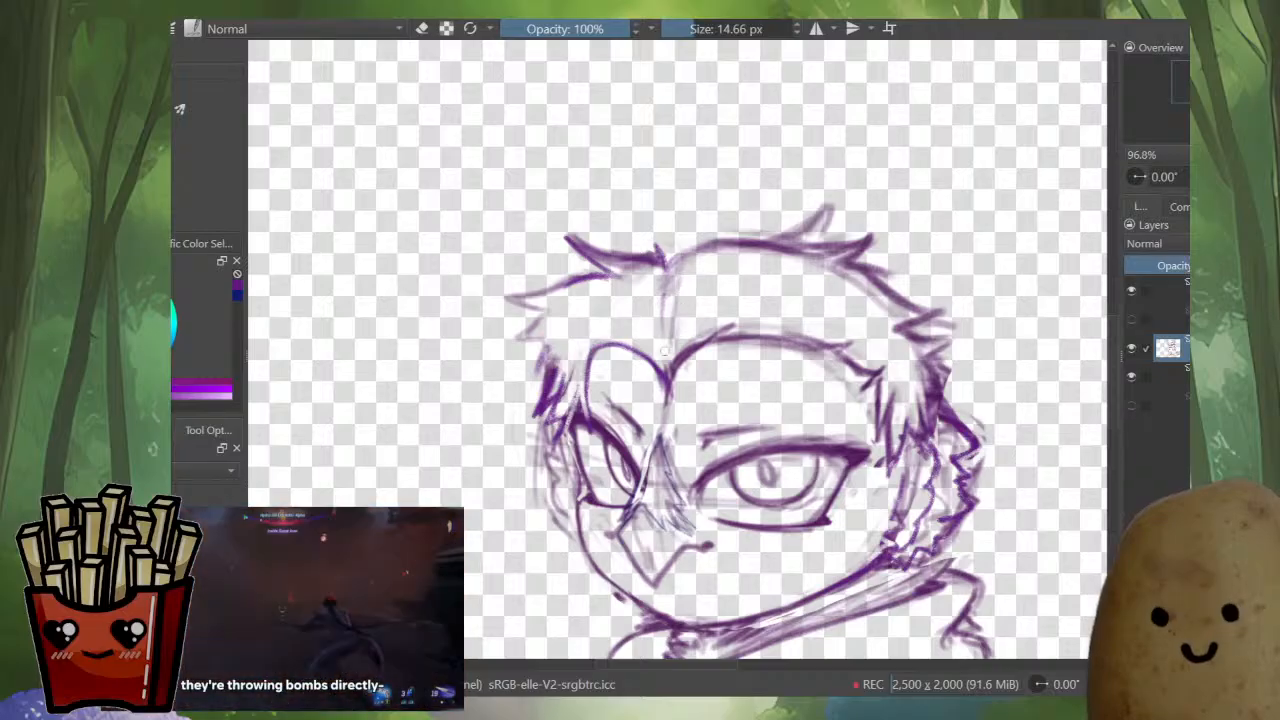
drag(598, 352, 656, 368)
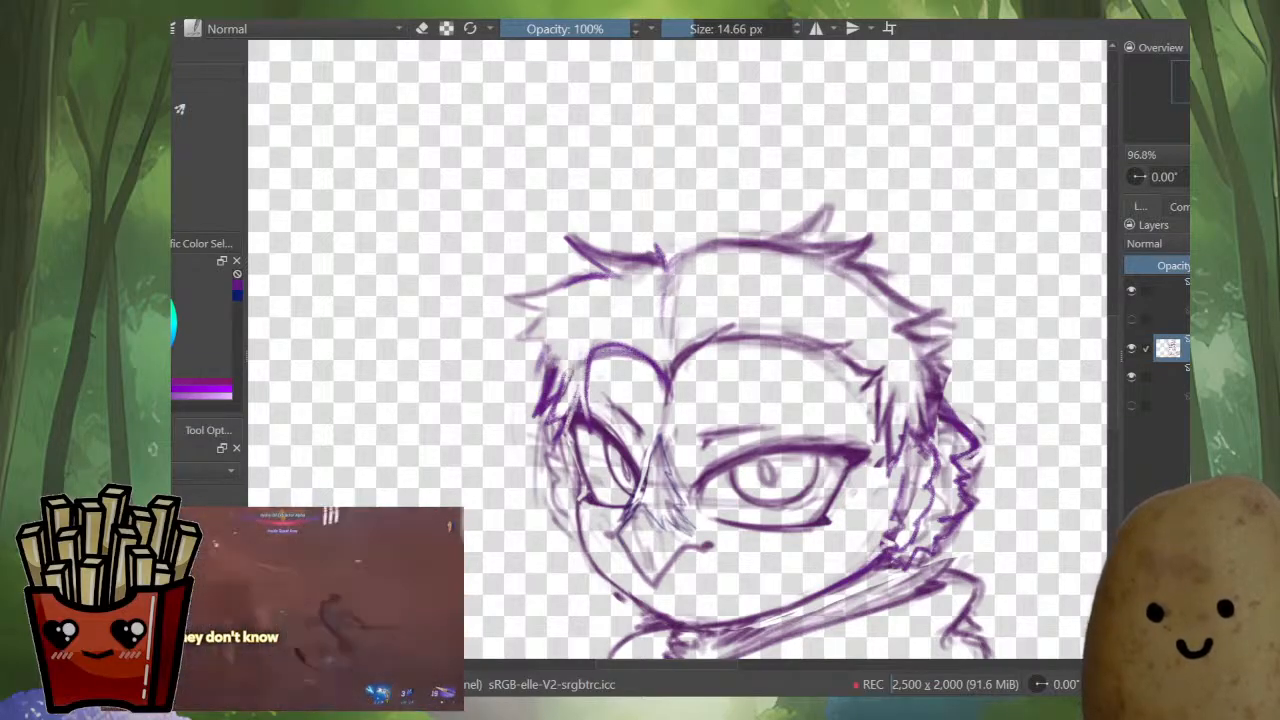
click(552, 28)
click(628, 28)
key(e)
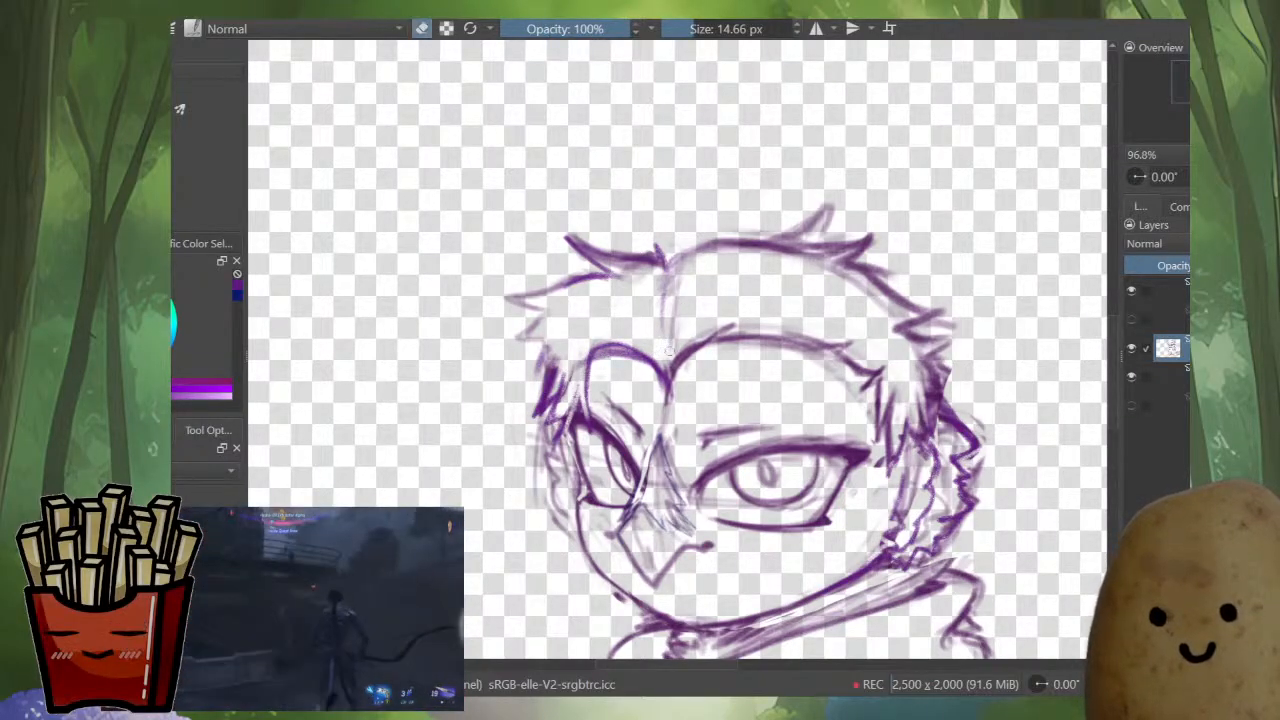
drag(664, 344, 605, 343)
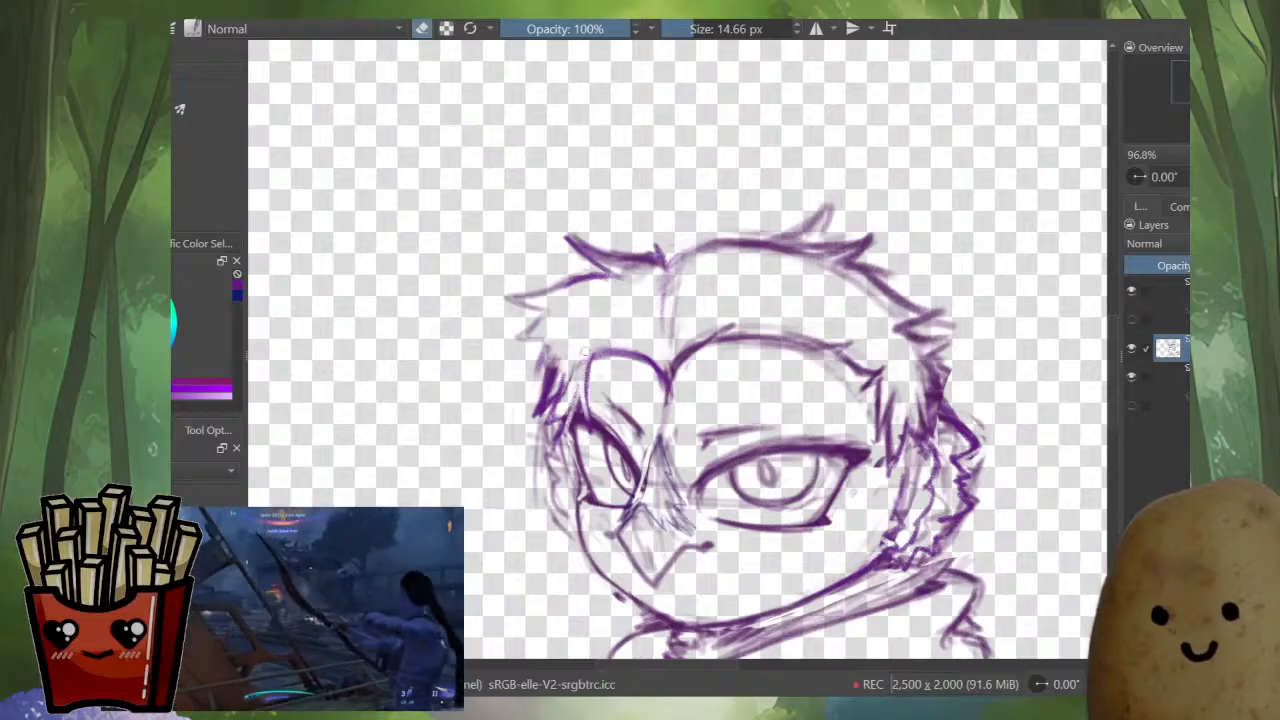
key(e)
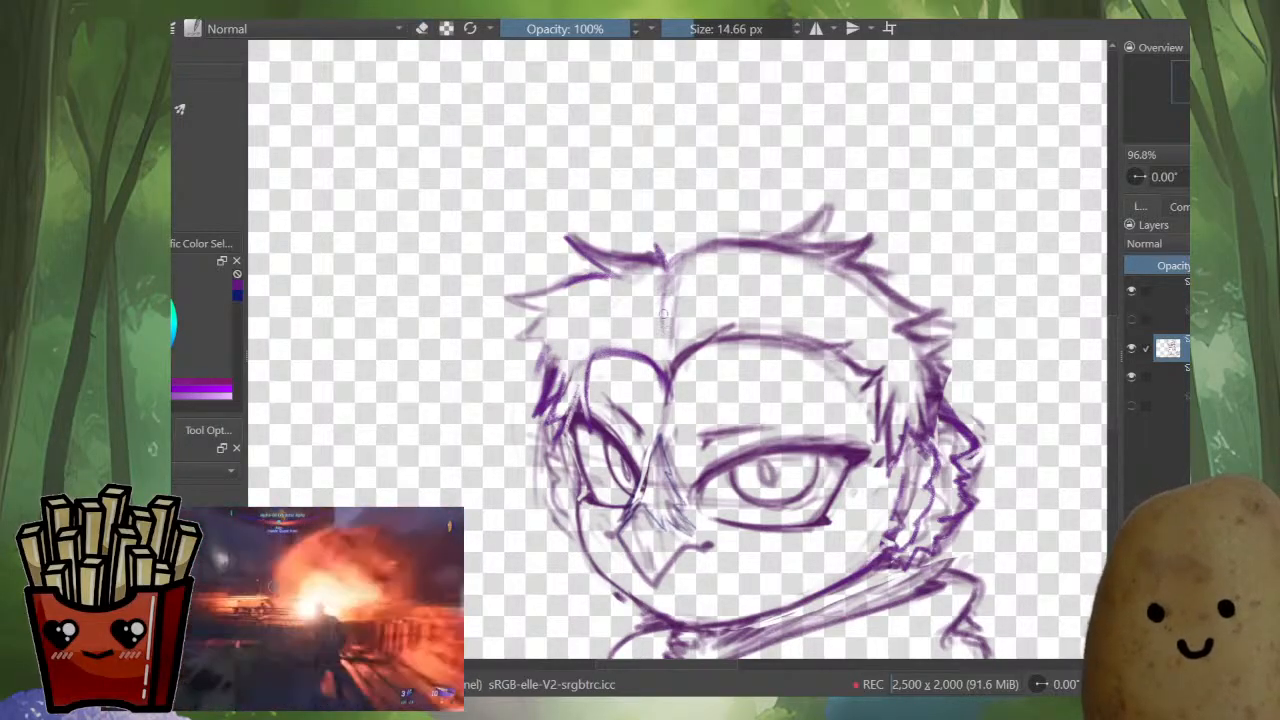
- Draw a line from the far brow arch down to the beak bridge and erase the old bridge lines beside the far eye
drag(652, 334, 650, 482)
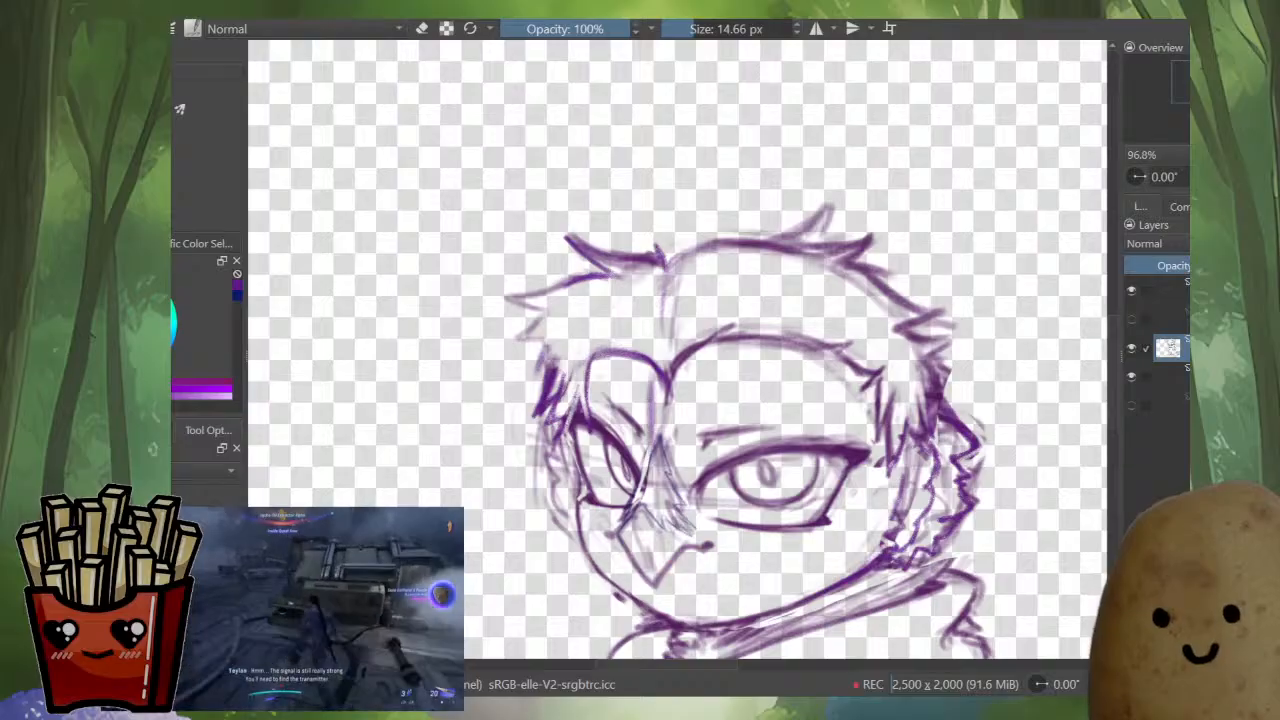
key(e)
drag(662, 432, 668, 480)
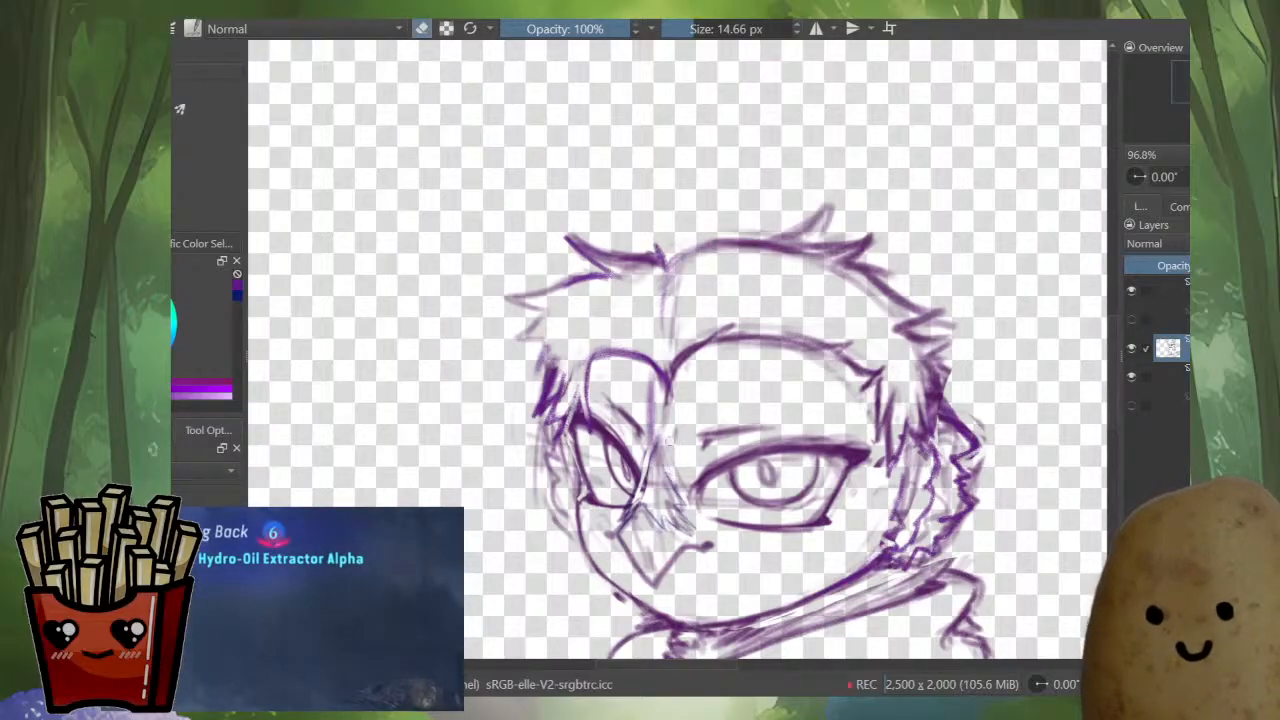
scroll(656, 470, up, 2)
scroll(645, 462, up, 3)
key(bracketleft)
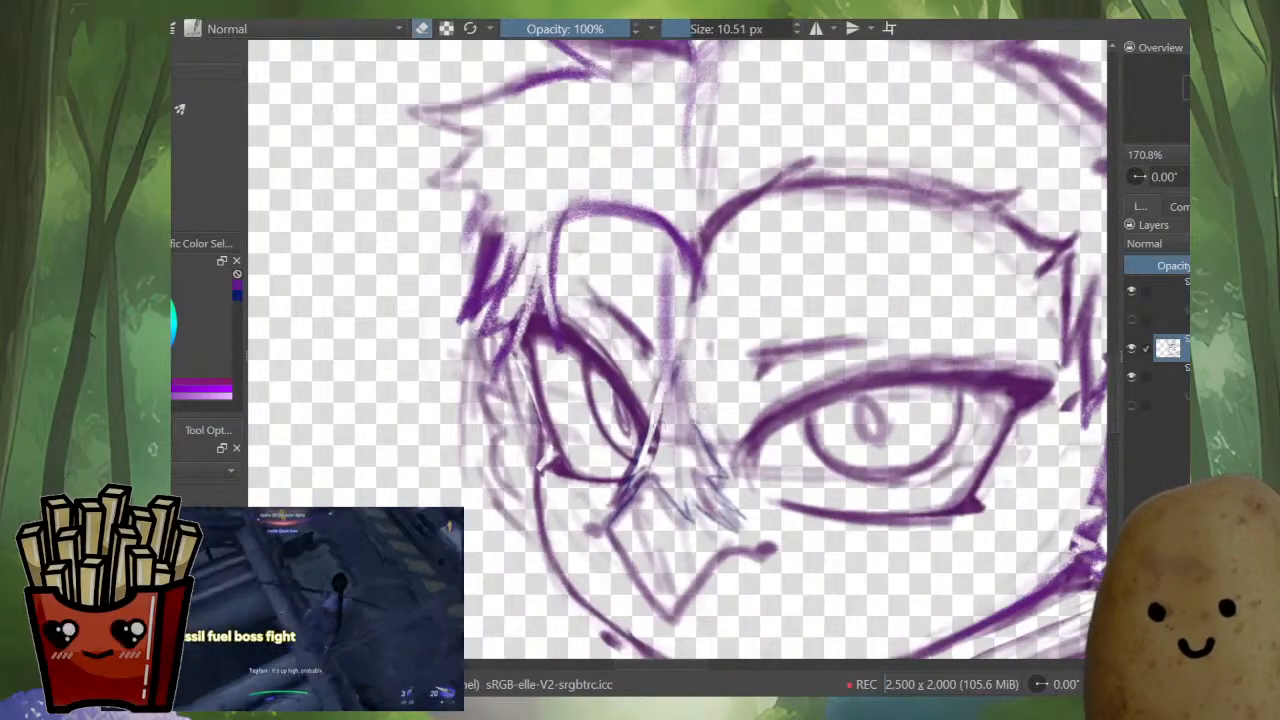
mouse_move(642, 460)
mouse_down()
mouse_move(630, 460)
mouse_move(652, 460)
mouse_up()
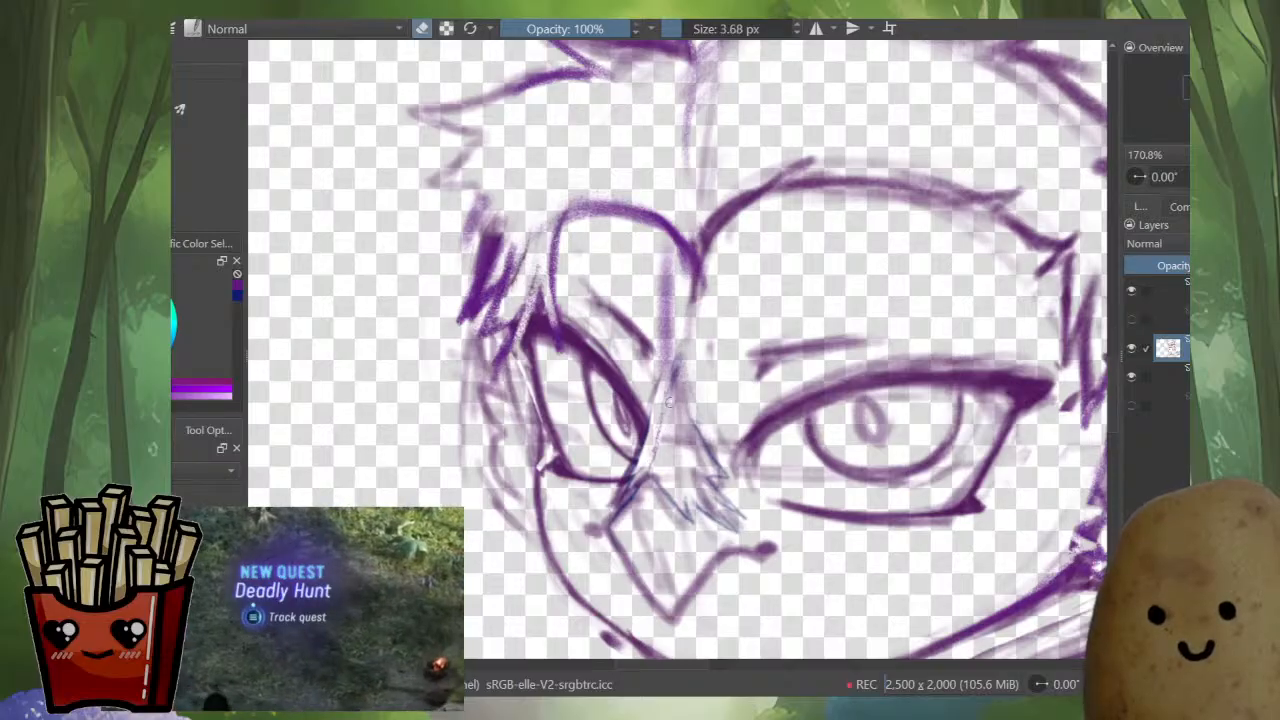
- Redraw the sides of the beak bridge and the jagged feathers above the beak with a 5.58 px brush, using the mirrored view
key(e)
key(bracketleft)
key(bracketleft)
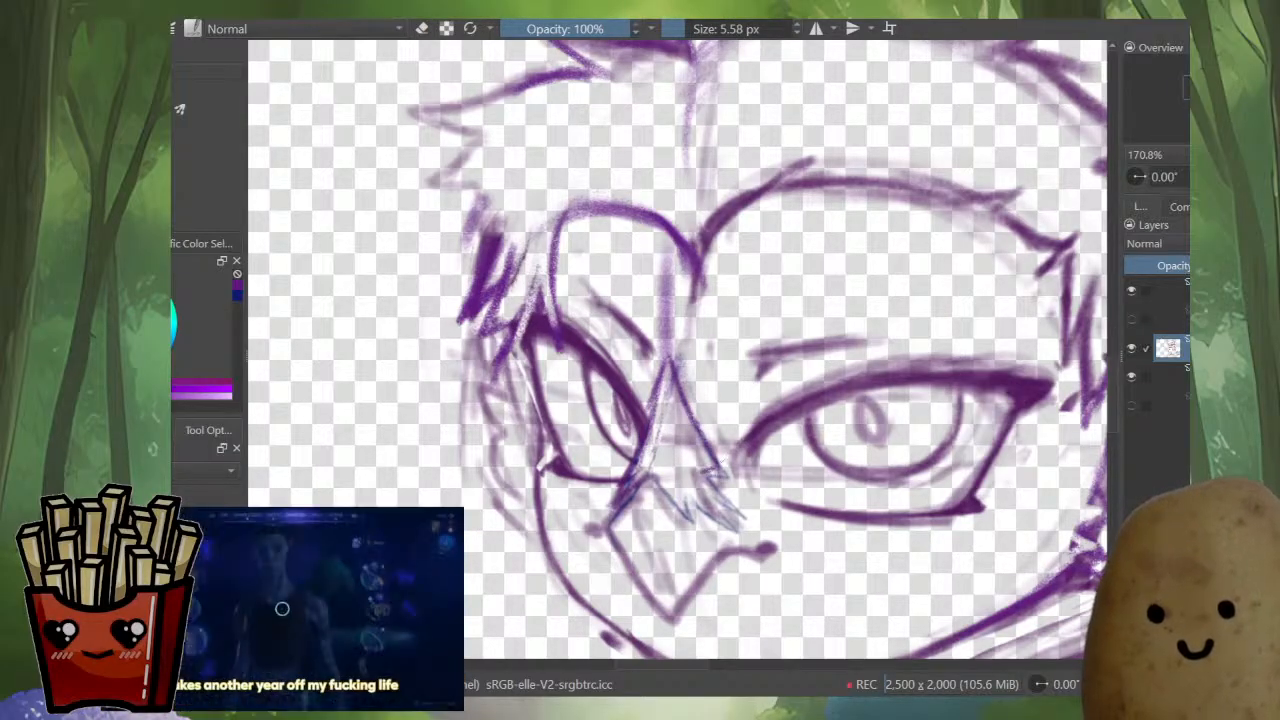
key(m)
mouse_move(652, 436)
mouse_down()
mouse_move(620, 528)
mouse_move(682, 522)
mouse_move(716, 478)
mouse_move(724, 486)
mouse_up()
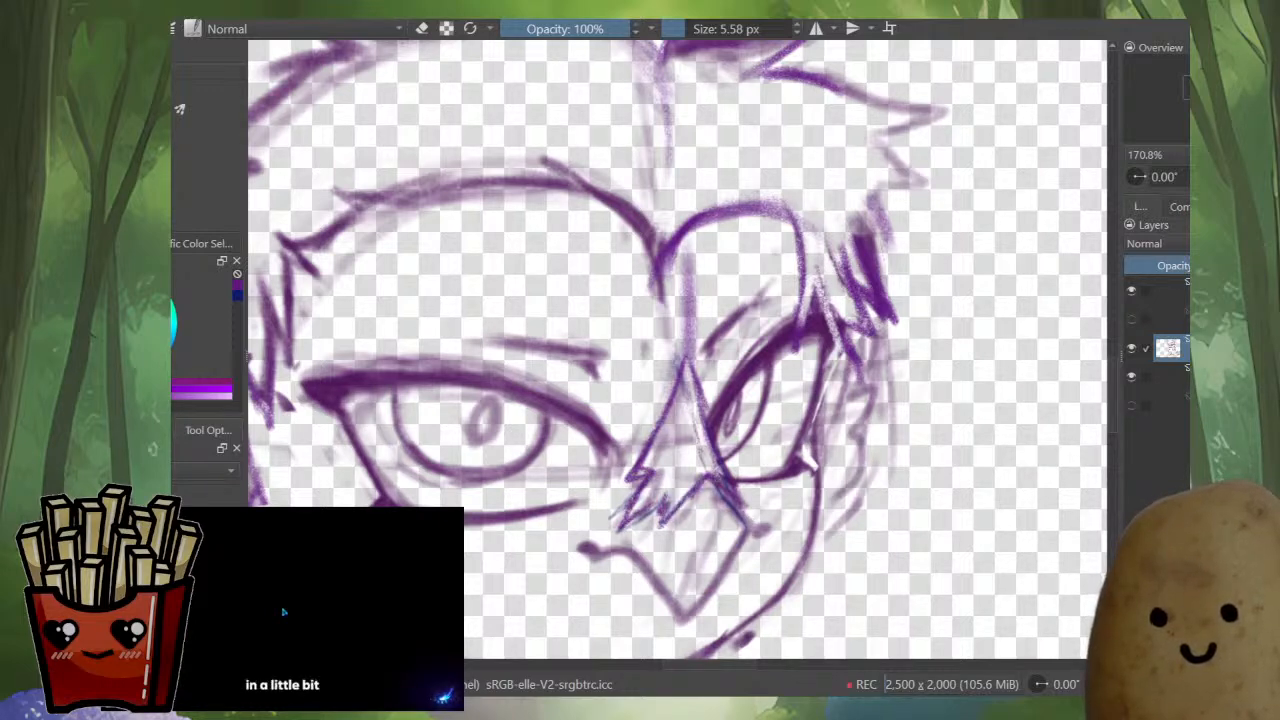
key(m)
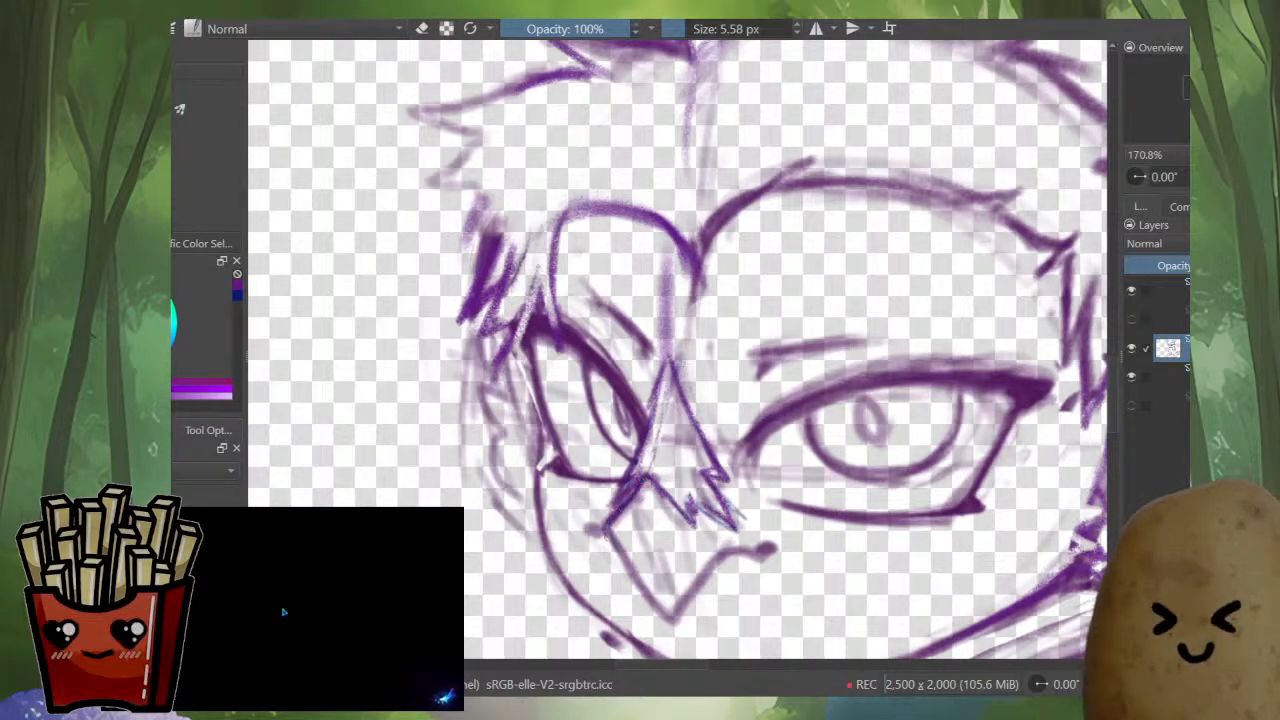
- Retrace the beak outline, redraw both mouth corners angled lower, and erase the old corner marks
drag(608, 530, 660, 614)
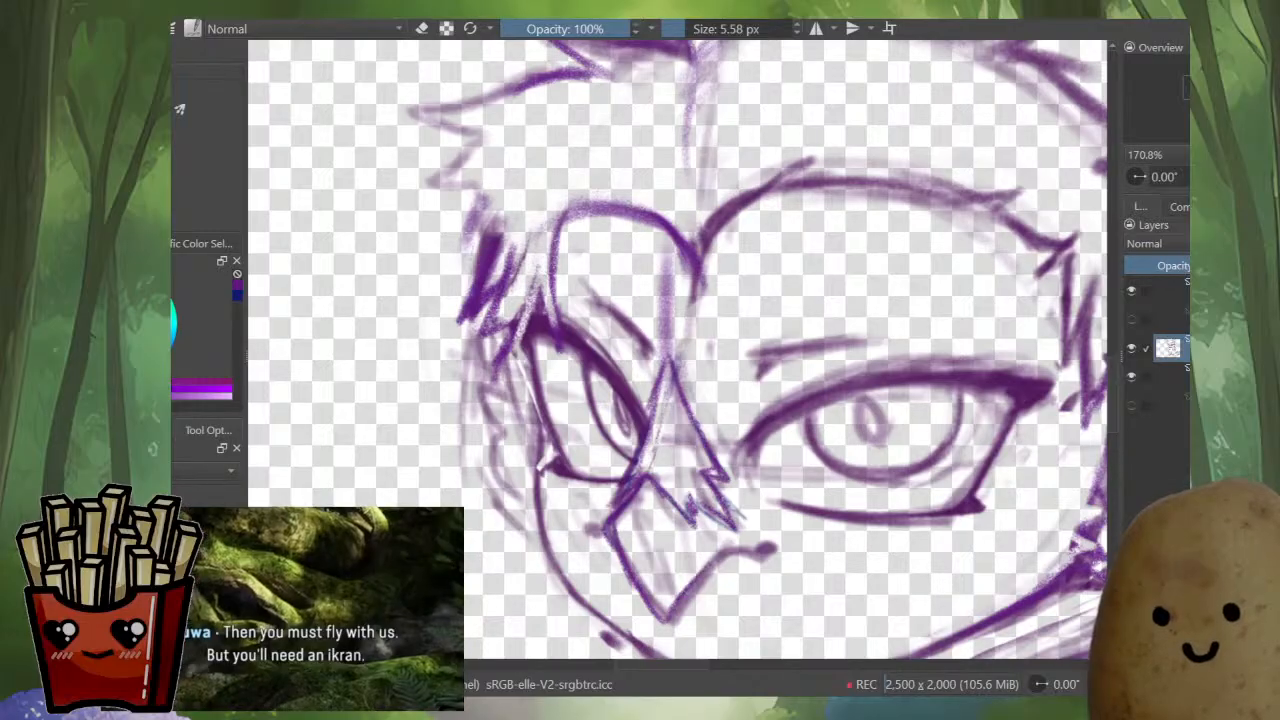
scroll(787, 478, down, 4)
scroll(790, 477, up, 4)
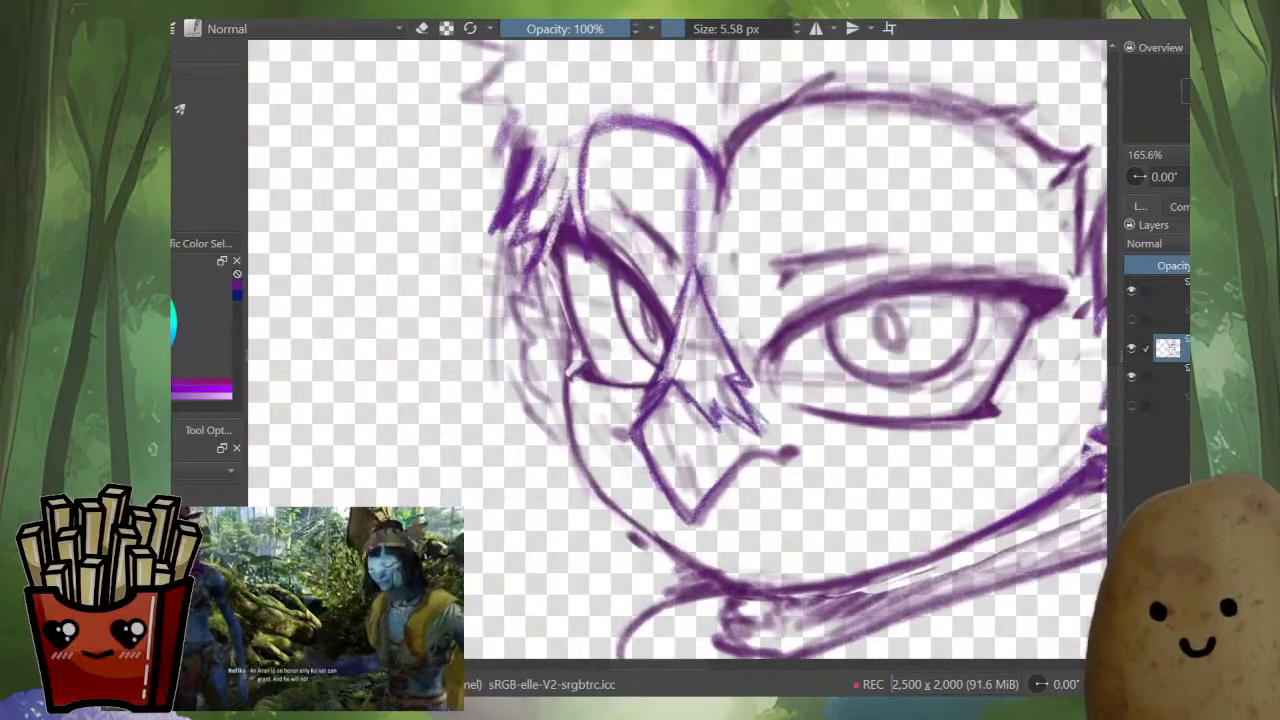
mouse_move(758, 460)
mouse_down()
mouse_move(790, 477)
mouse_move(805, 466)
mouse_up()
key(e)
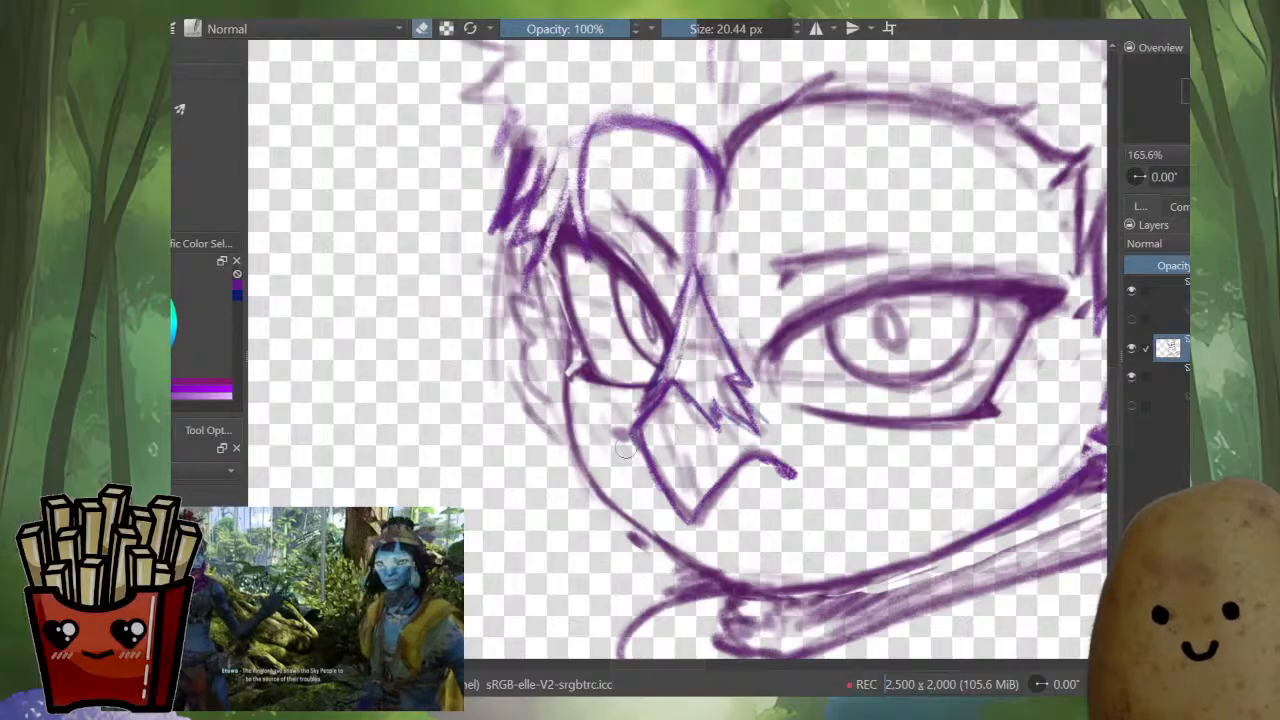
key(e)
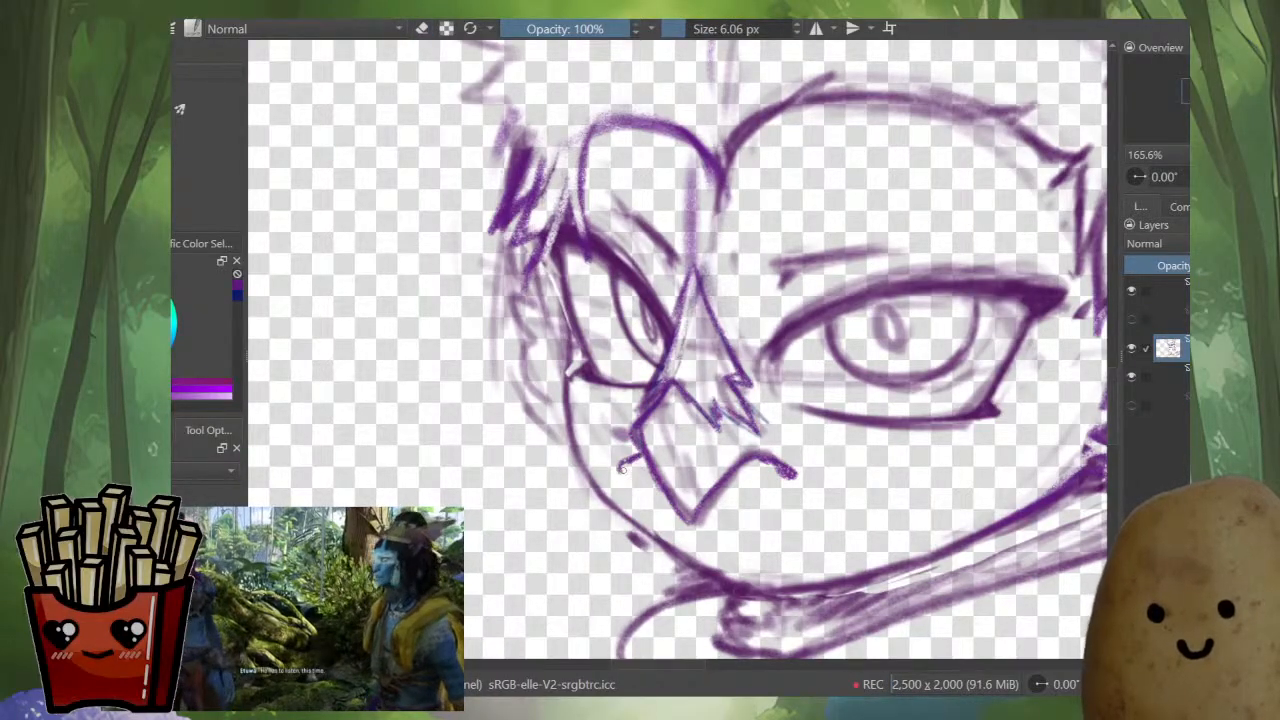
key(e)
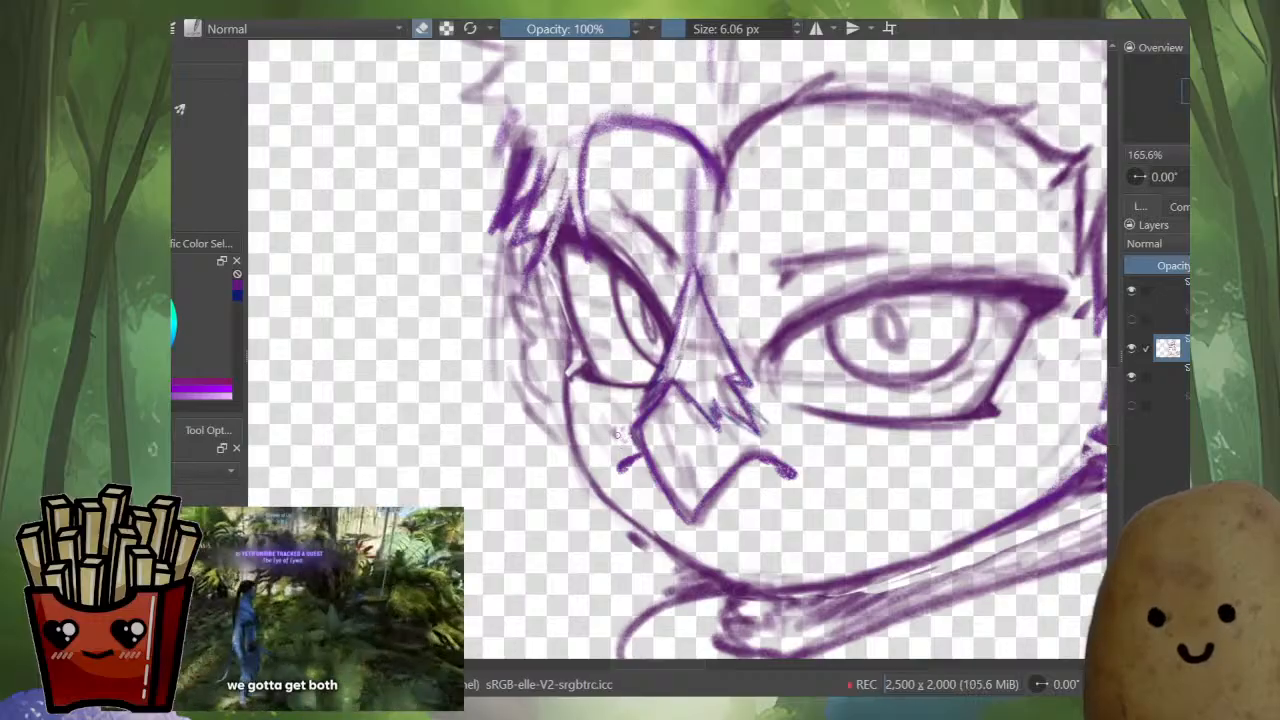
- Redraw the far cheek contour from beside the far eye down around the jaw to the chin with a 6.06 px brush
scroll(603, 437, down, 6)
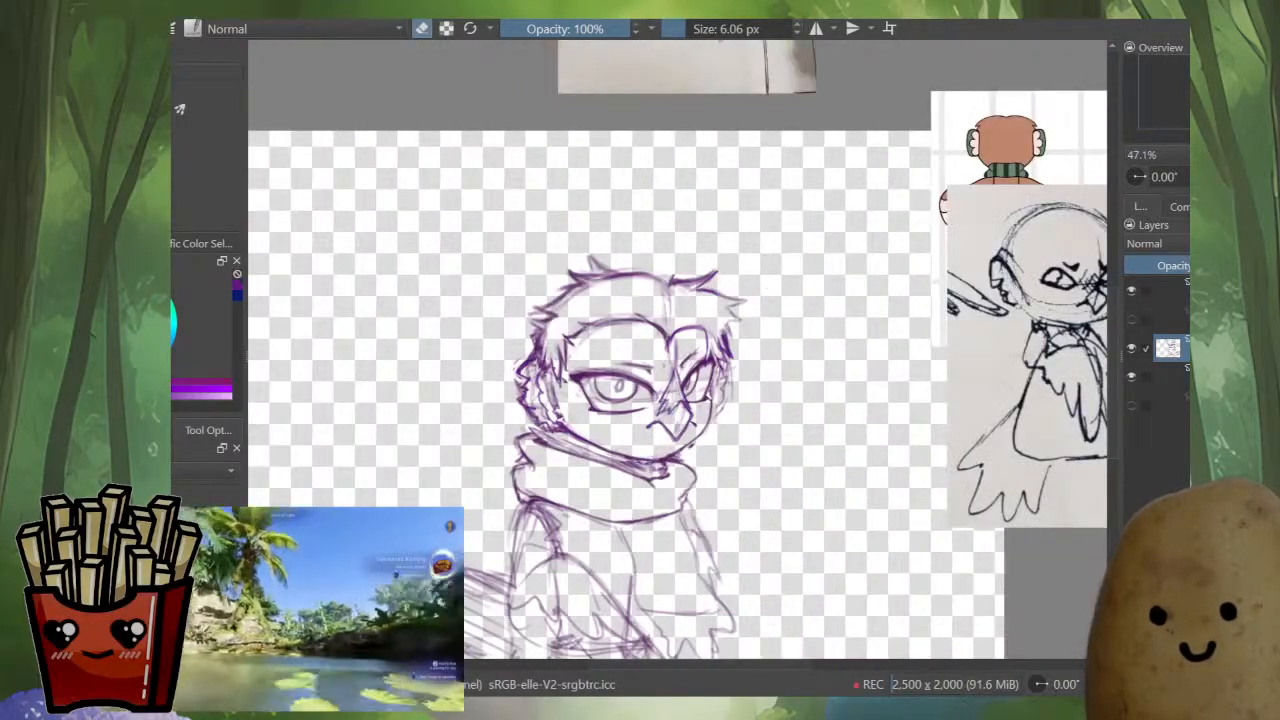
scroll(782, 439, up, 7)
key(e)
drag(872, 234, 840, 356)
drag(880, 220, 856, 292)
mouse_move(872, 244)
mouse_down()
mouse_move(842, 326)
mouse_move(840, 450)
mouse_move(796, 506)
mouse_up()
drag(840, 466, 754, 536)
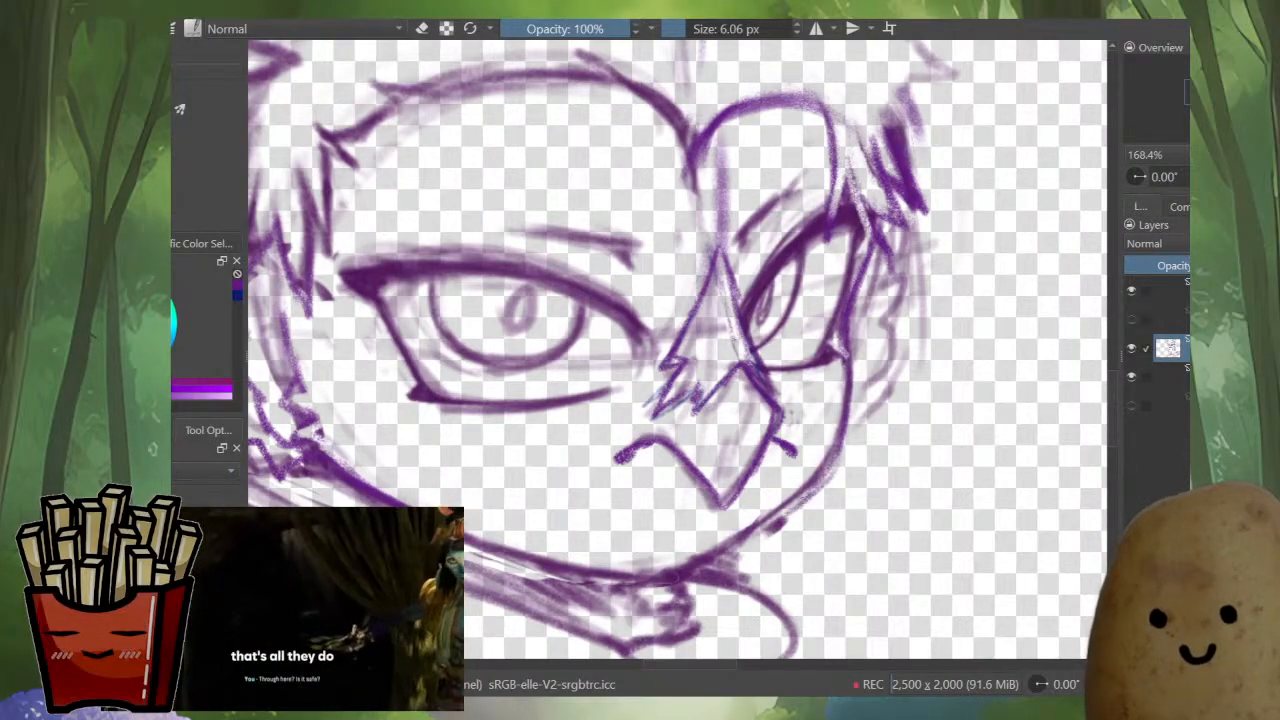
drag(808, 498, 712, 554)
drag(826, 470, 730, 546)
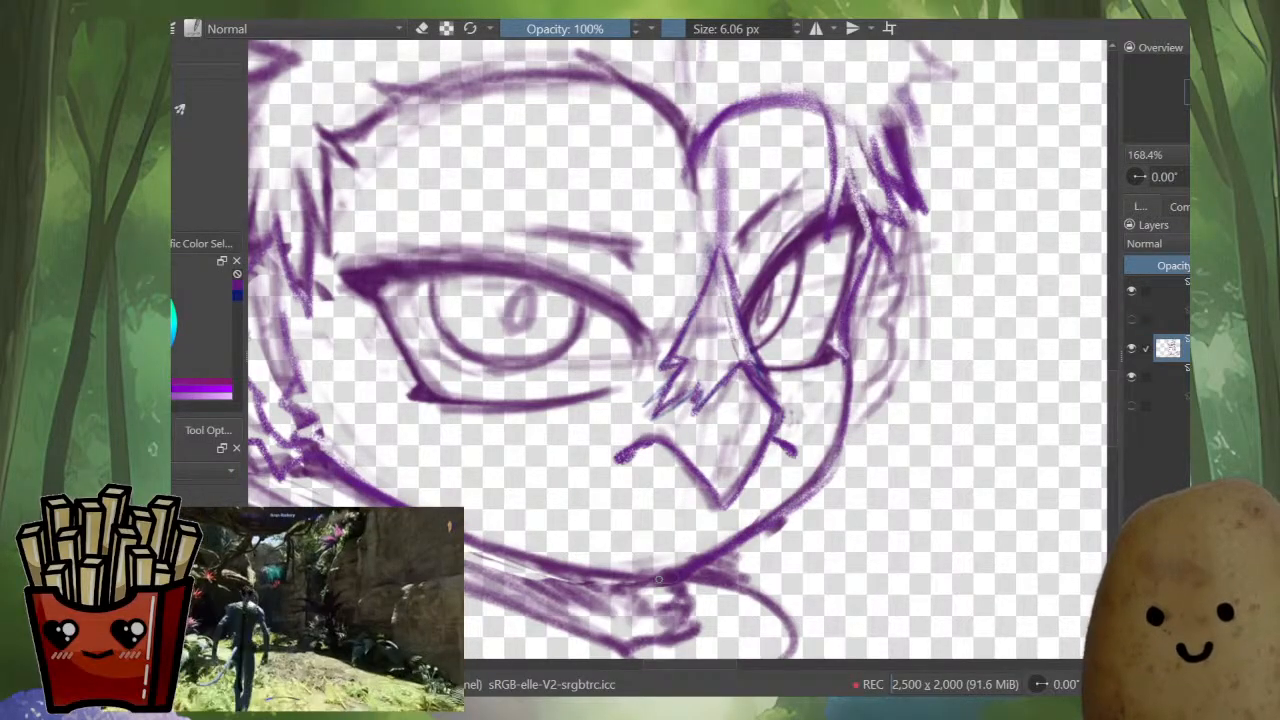
key(m)
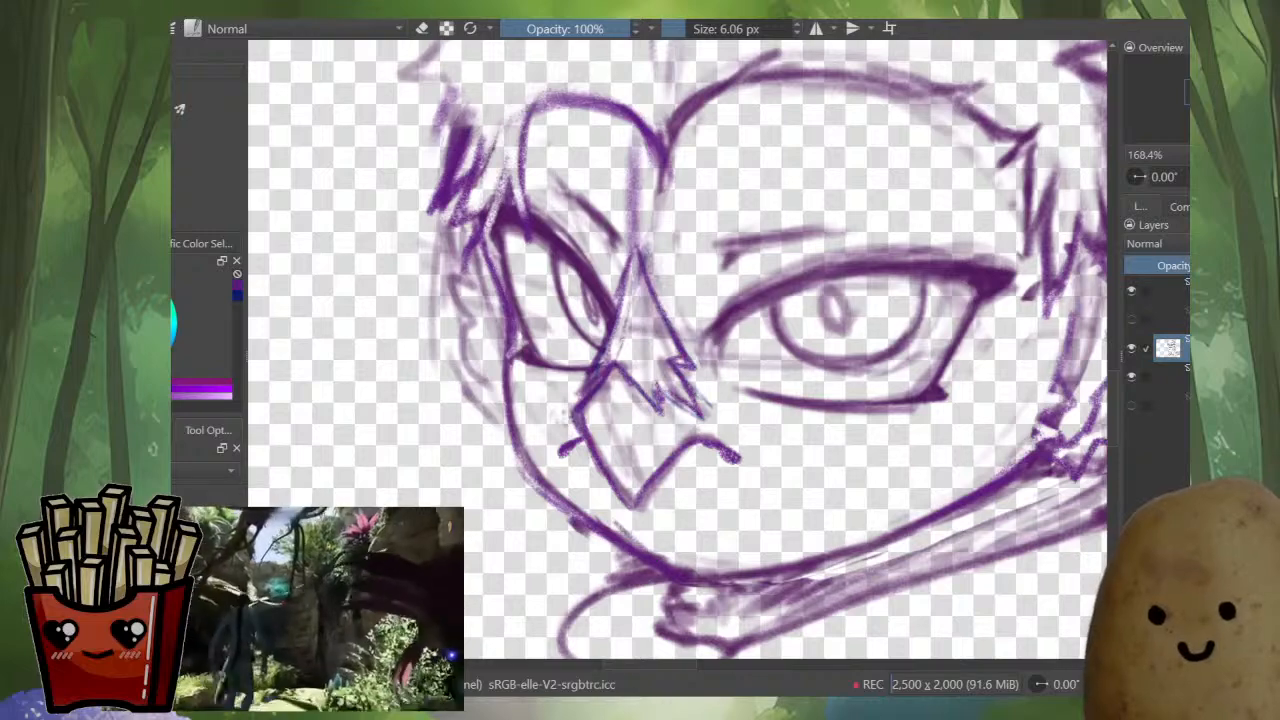
- Draw a new near jaw line from the chin along the scarf's upper edge and erase part of the old line
key(e)
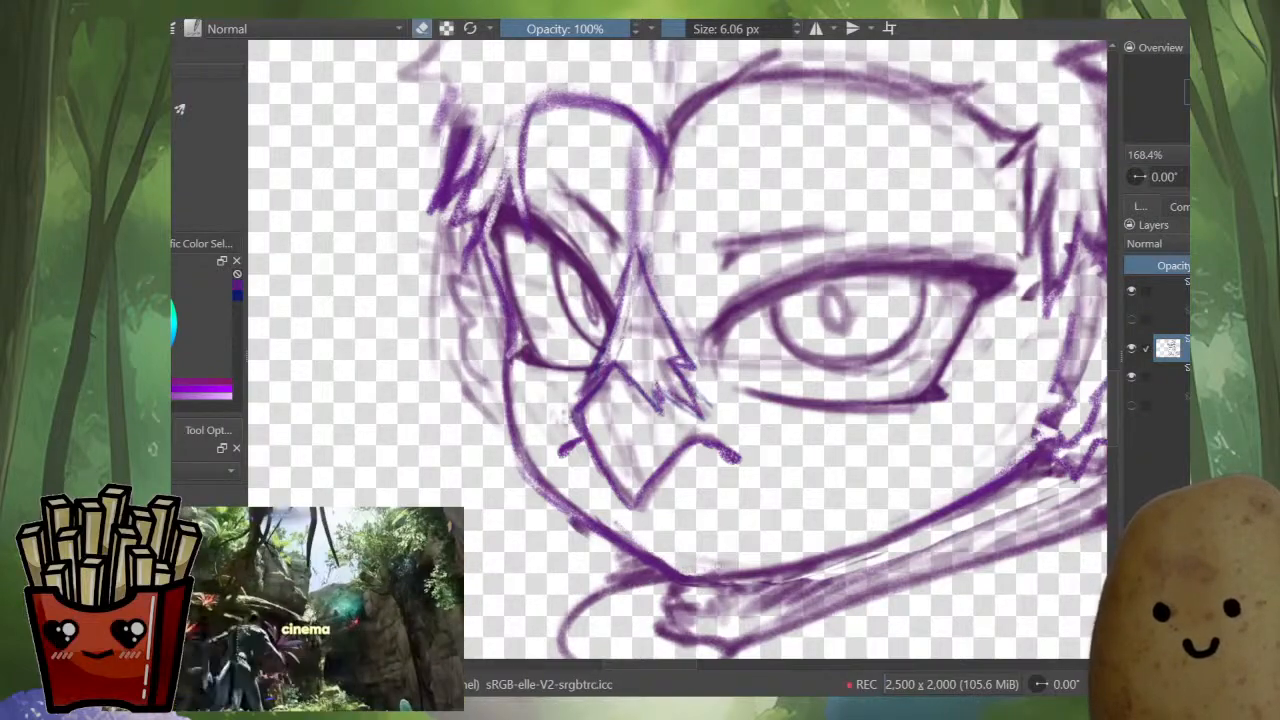
key(e)
drag(684, 578, 826, 540)
drag(750, 562, 888, 524)
scroll(678, 350, down, 2)
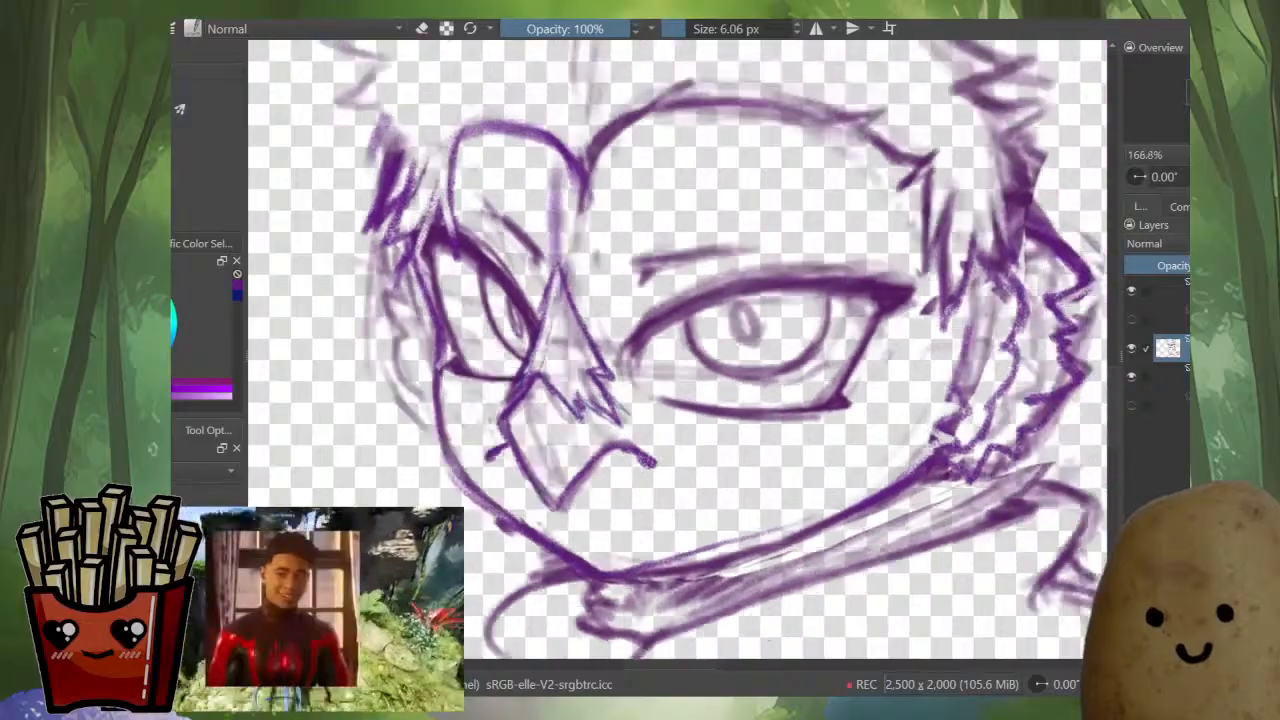
key(e)
drag(728, 518, 786, 492)
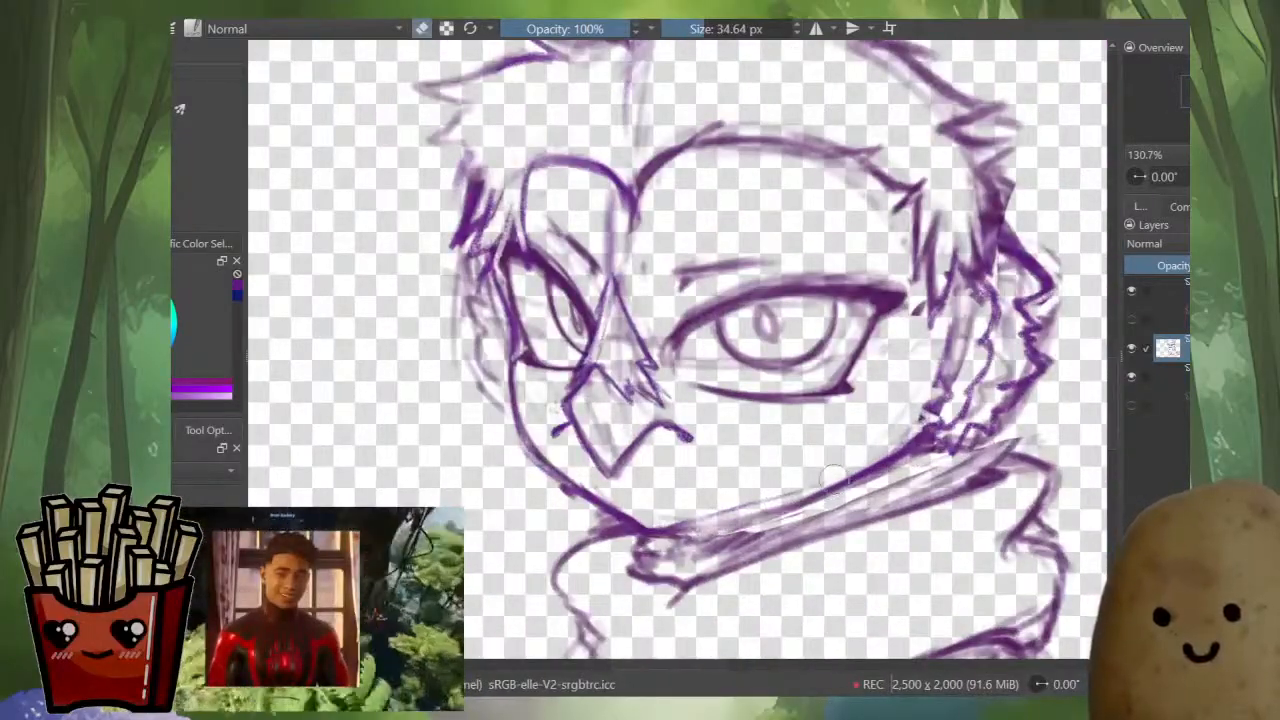
- Retrace the jaw from the near ear to the chin as one clean line and erase the old strokes beneath it at 18.73 px
key(bracketleft)
key(bracketleft)
key(bracketleft)
key(bracketleft)
key(e)
mouse_move(948, 382)
mouse_down()
mouse_move(922, 436)
mouse_move(828, 478)
mouse_up()
mouse_move(914, 430)
mouse_down()
mouse_move(704, 526)
mouse_move(836, 472)
mouse_up()
shift+drag(838, 470, 856, 470)
key(e)
drag(908, 450, 738, 532)
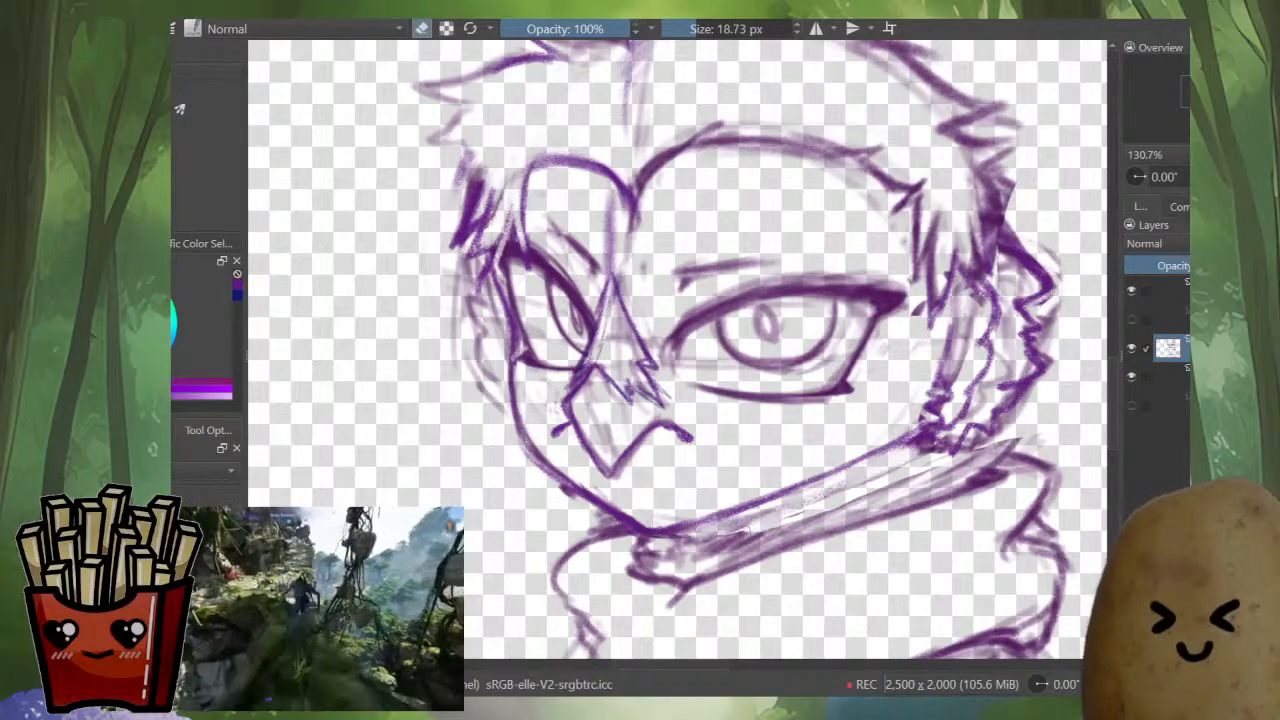
drag(815, 497, 680, 542)
- Examine the reworked head against the notebook references in normal and mirrored views
ctrl+drag(739, 491, 739, 640)
key(m)
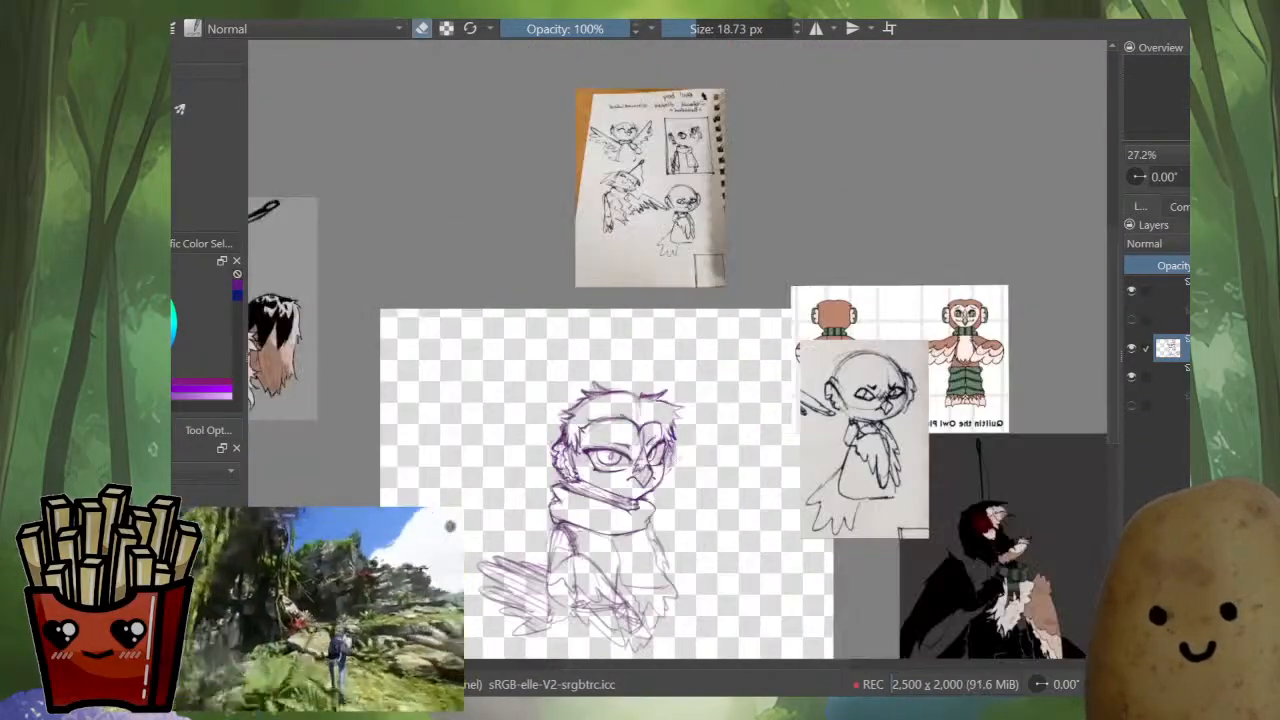
drag(637, 489, 705, 420)
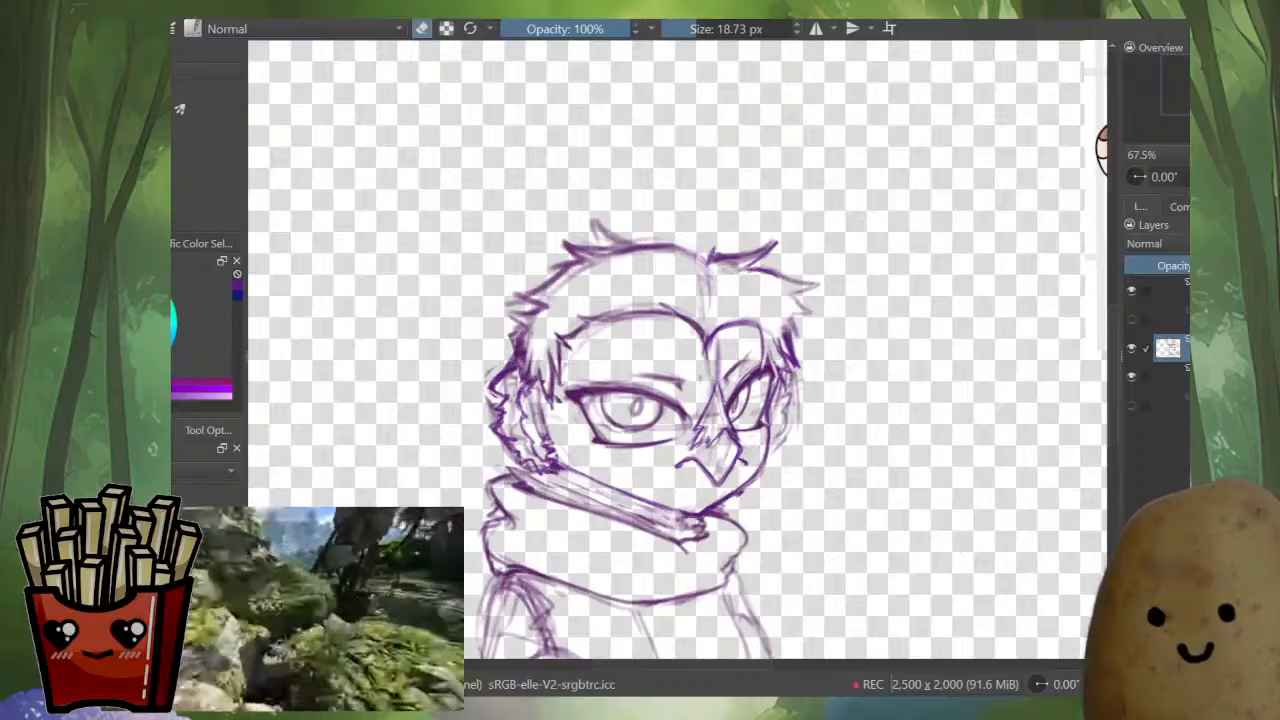
drag(795, 481, 795, 560)
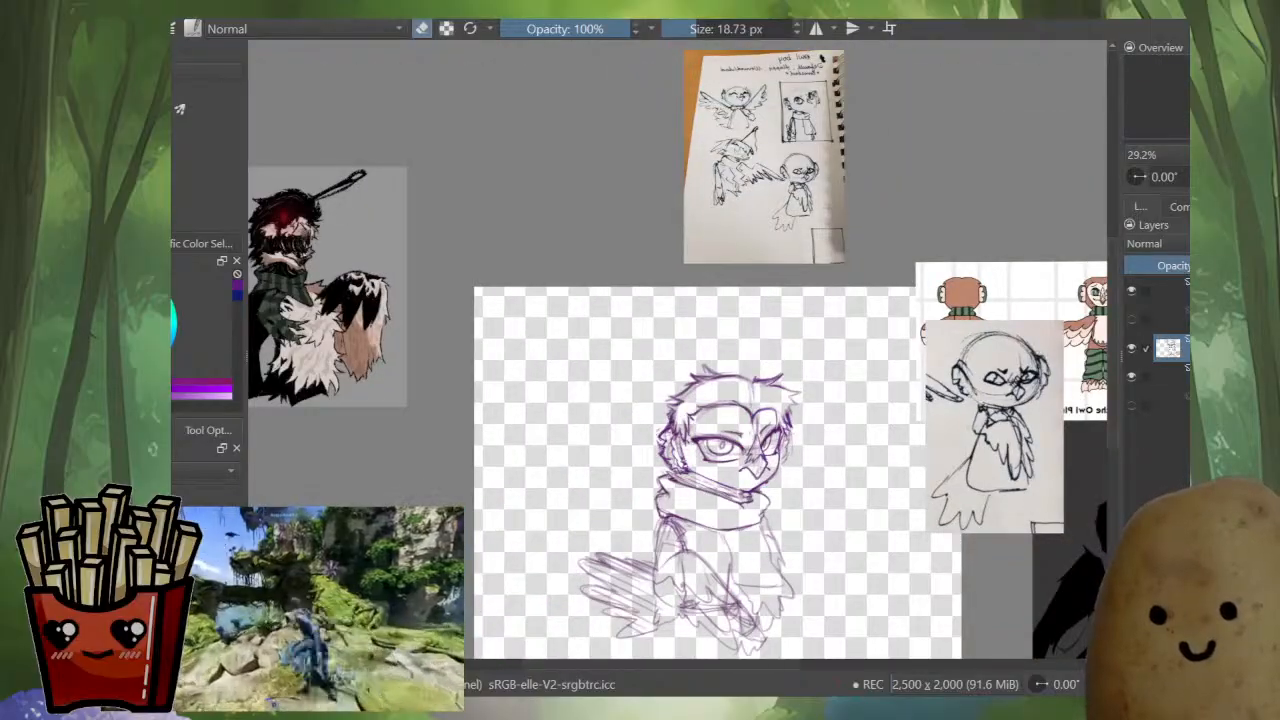
drag(776, 483, 670, 412)
drag(704, 455, 747, 490)
key(m)
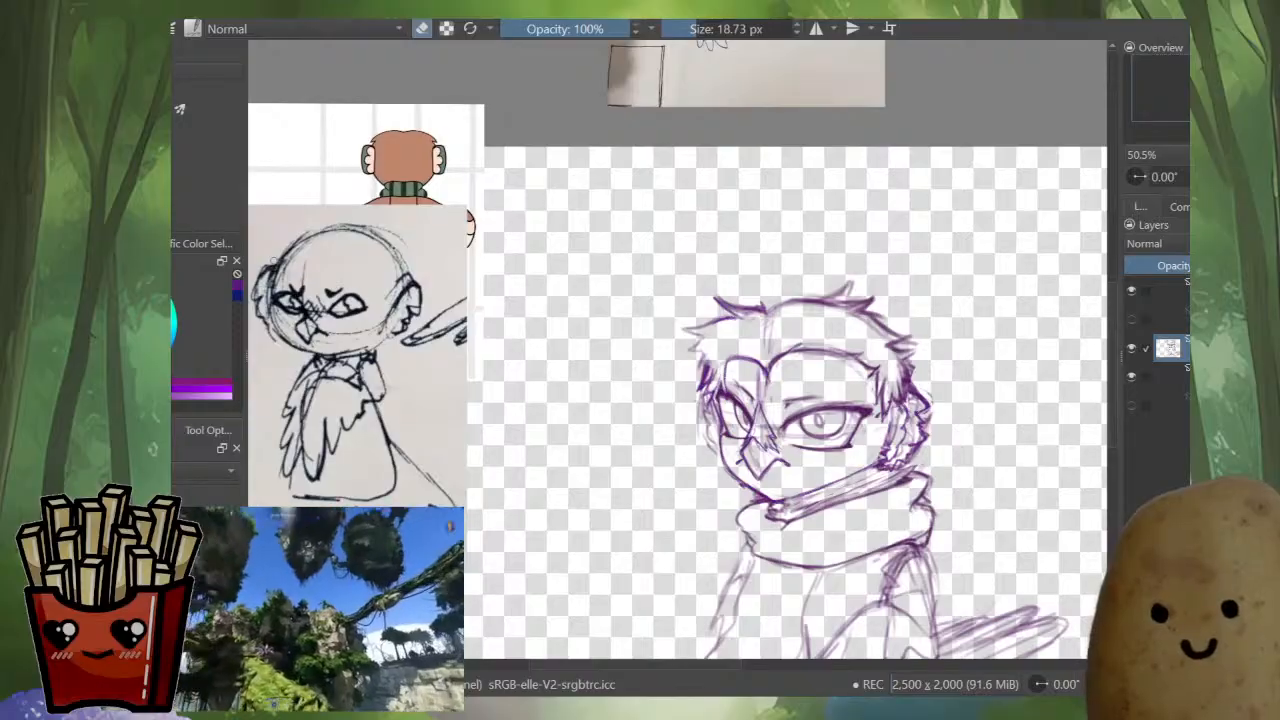
drag(840, 452, 840, 404)
mouse_move(759, 415)
mouse_down()
mouse_move(770, 396)
mouse_move(742, 426)
mouse_move(768, 394)
mouse_up()
key(e)
key(e)
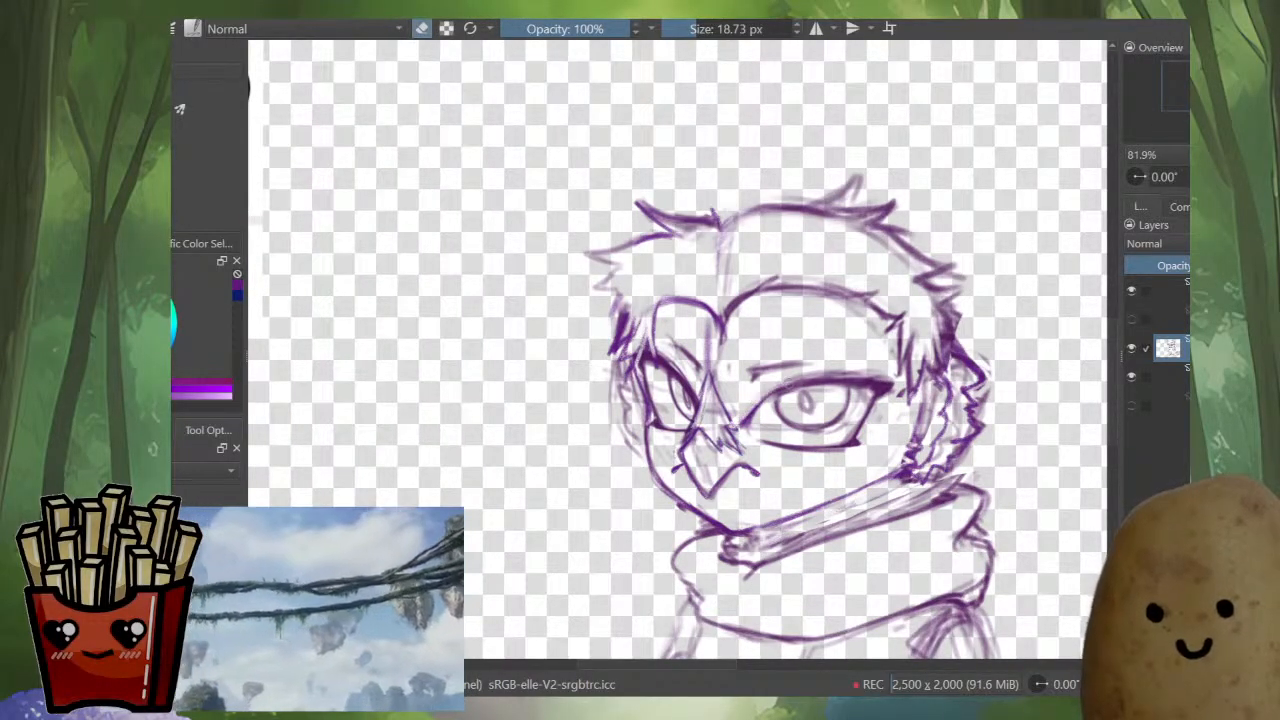
- Thicken the inner end of the near eye's upper lid at 18.73 px and erase the brow above it down to a short mark
key(e)
drag(838, 524, 838, 559)
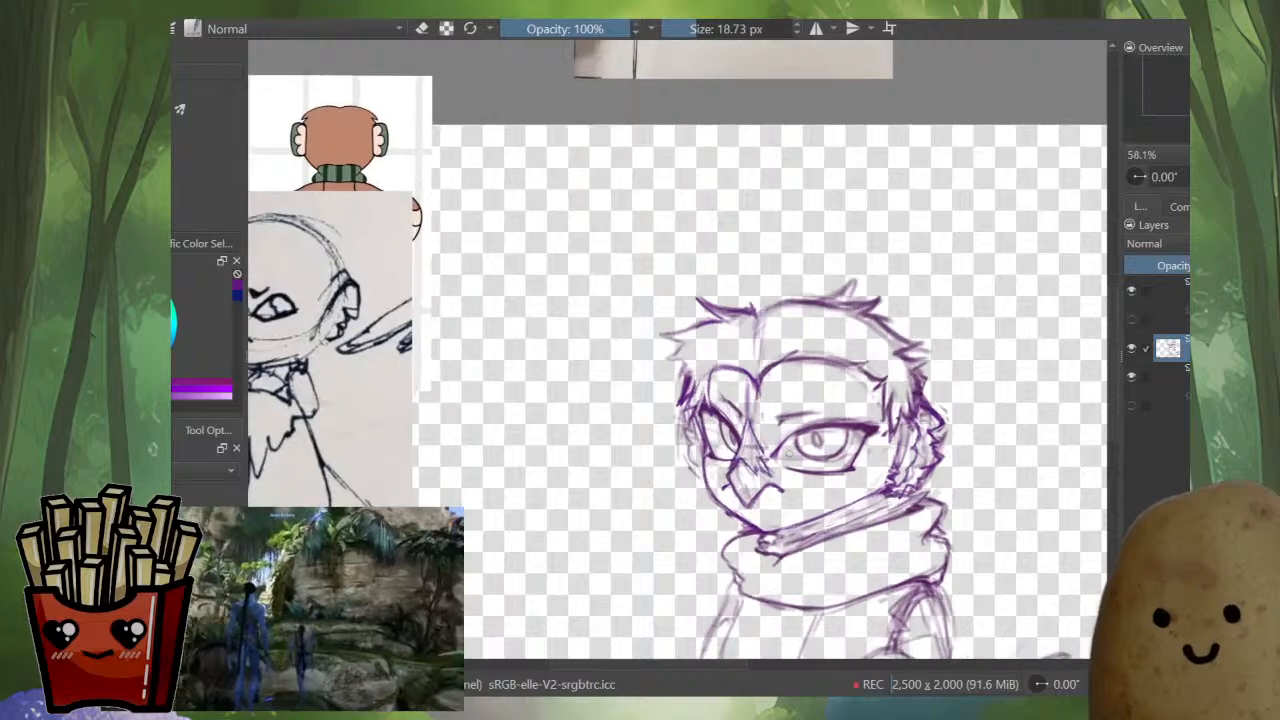
mouse_move(778, 454)
mouse_down()
mouse_move(818, 422)
mouse_move(801, 428)
mouse_up()
key(ctrl+z)
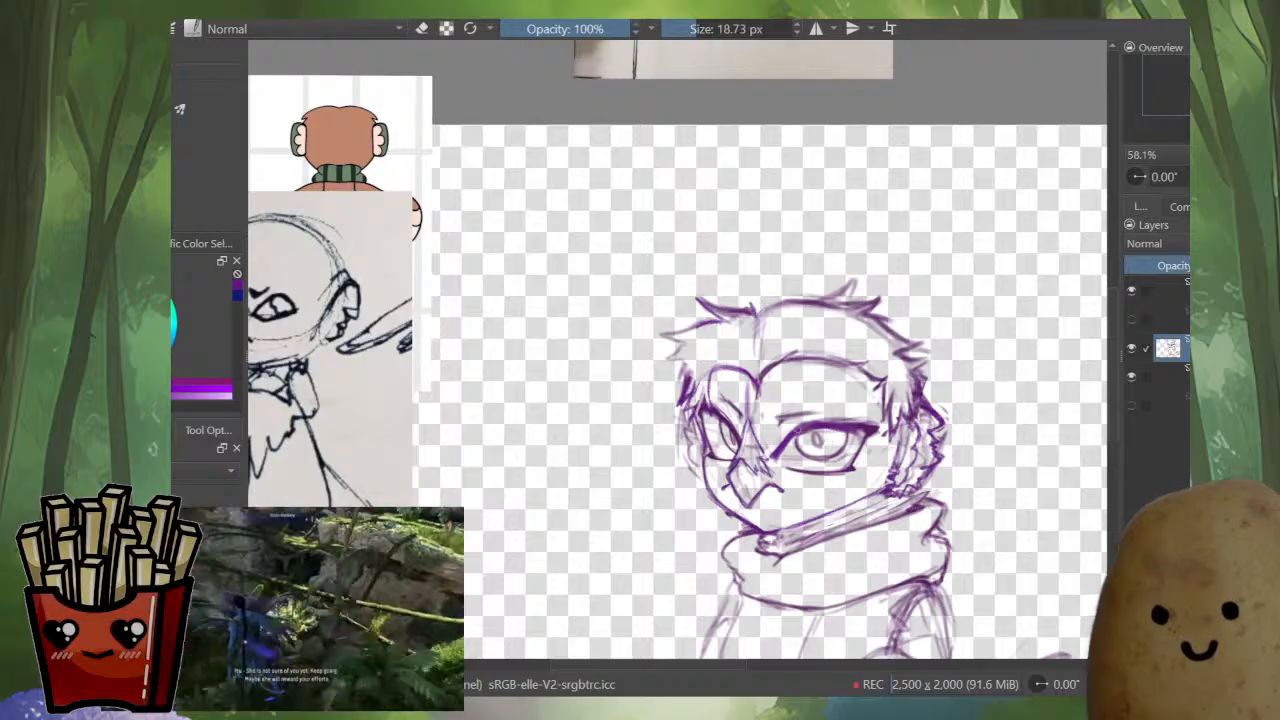
key(e)
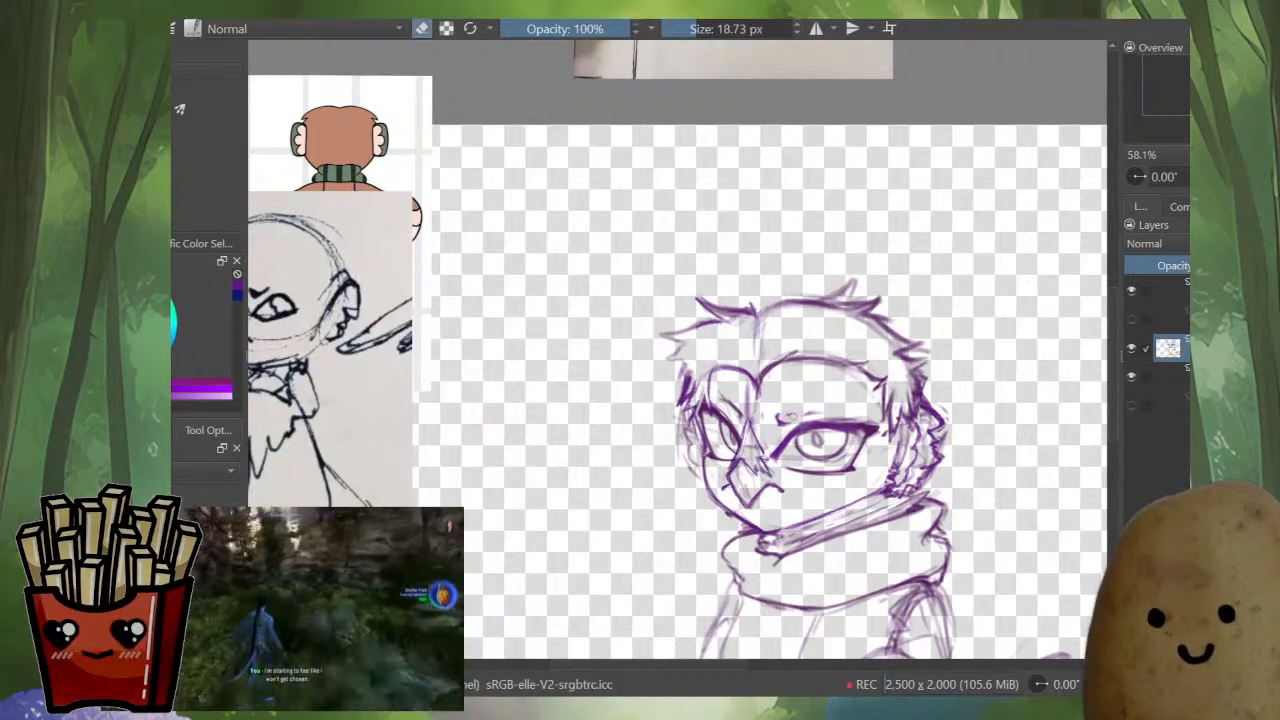
key(e)
key(e)
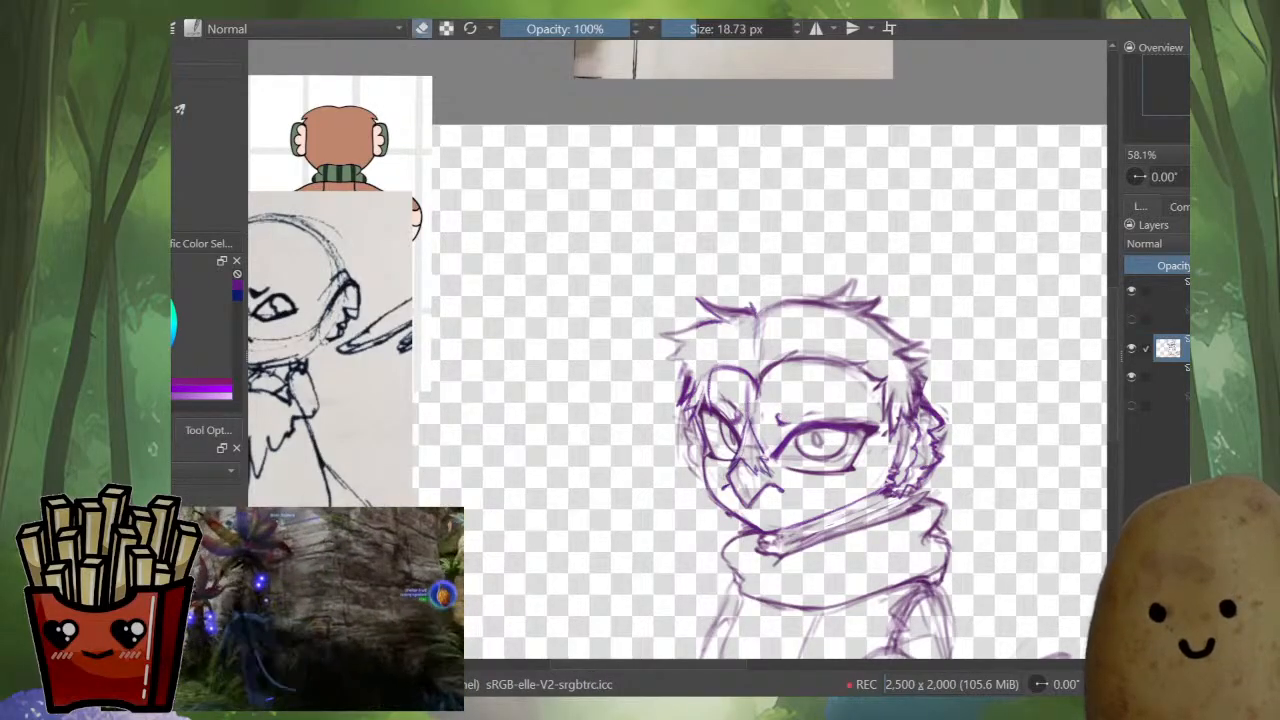
key(m)
key(m)
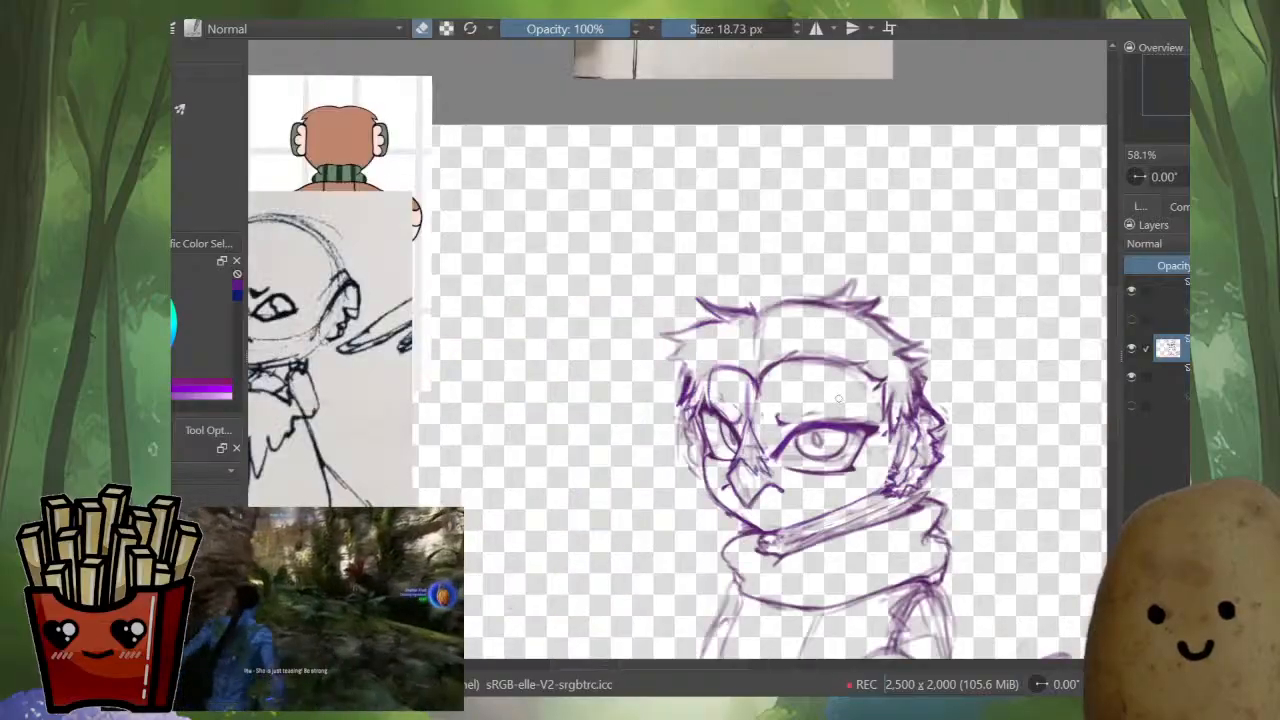
- Darken the short near brow mark, thicken the near eye's lower lid and clean up its edge with the eraser
key(e)
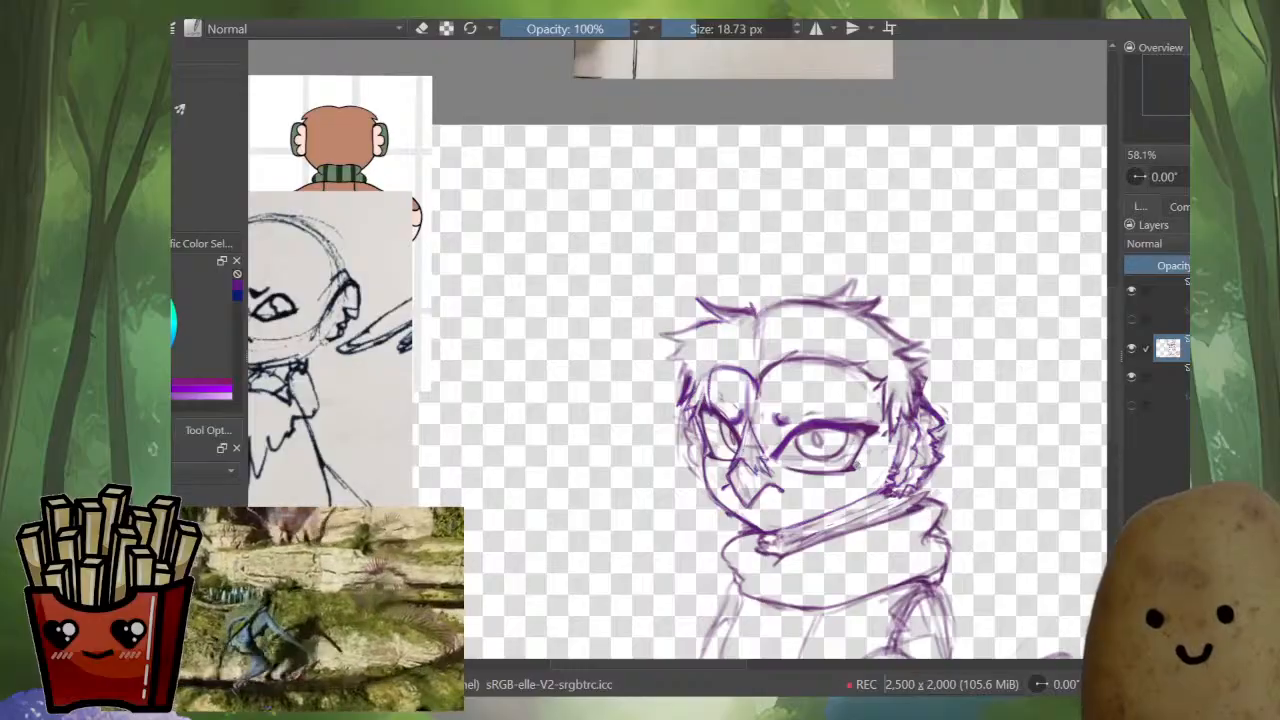
drag(857, 466, 812, 471)
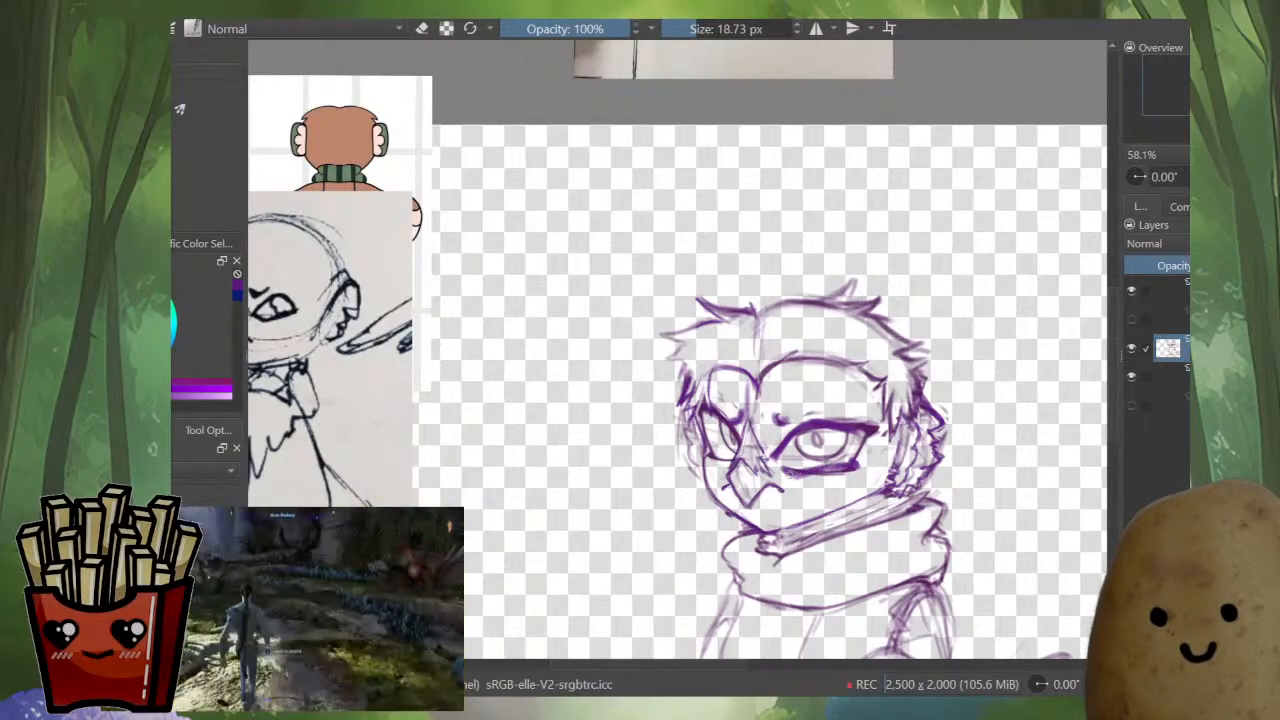
key(e)
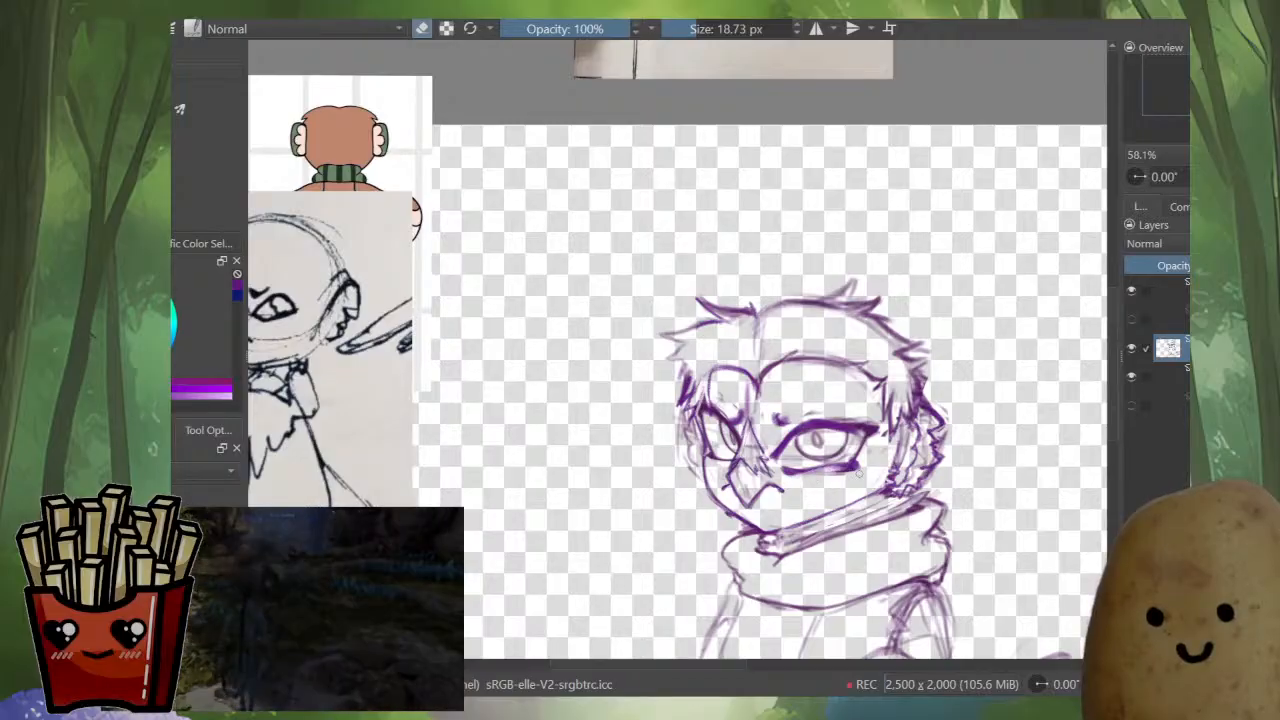
key(m)
key(m)
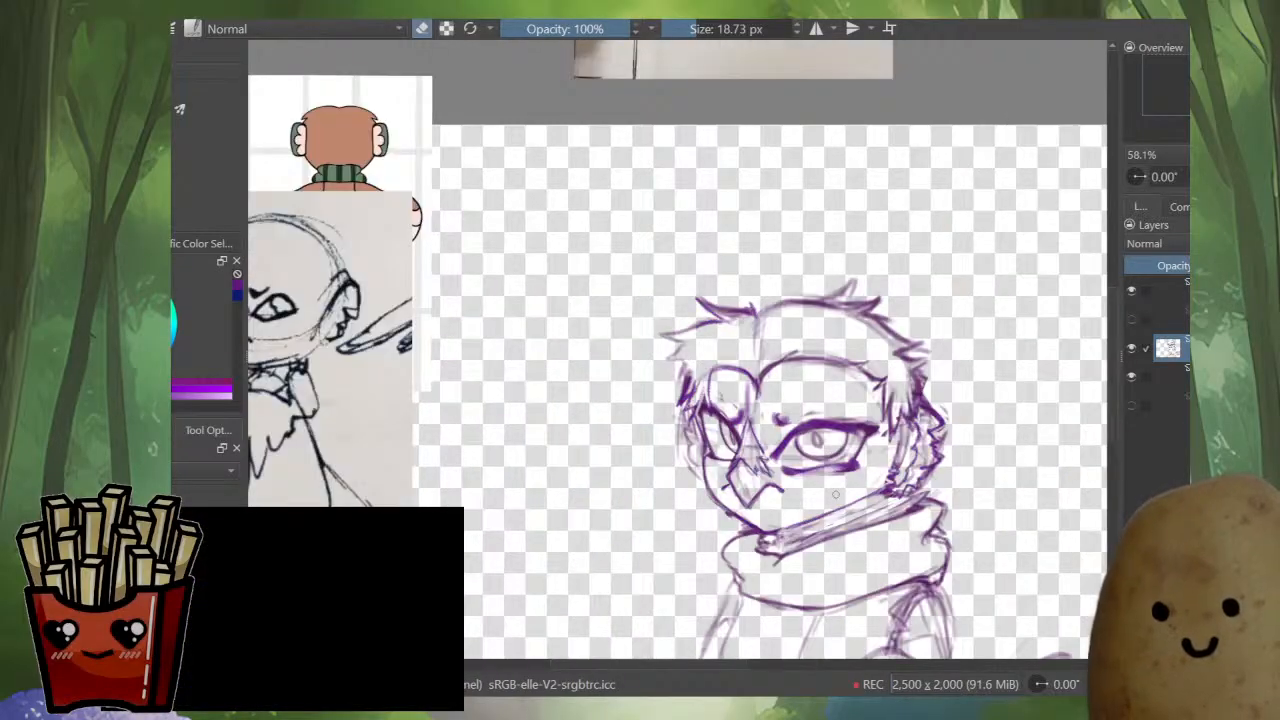
drag(816, 480, 839, 480)
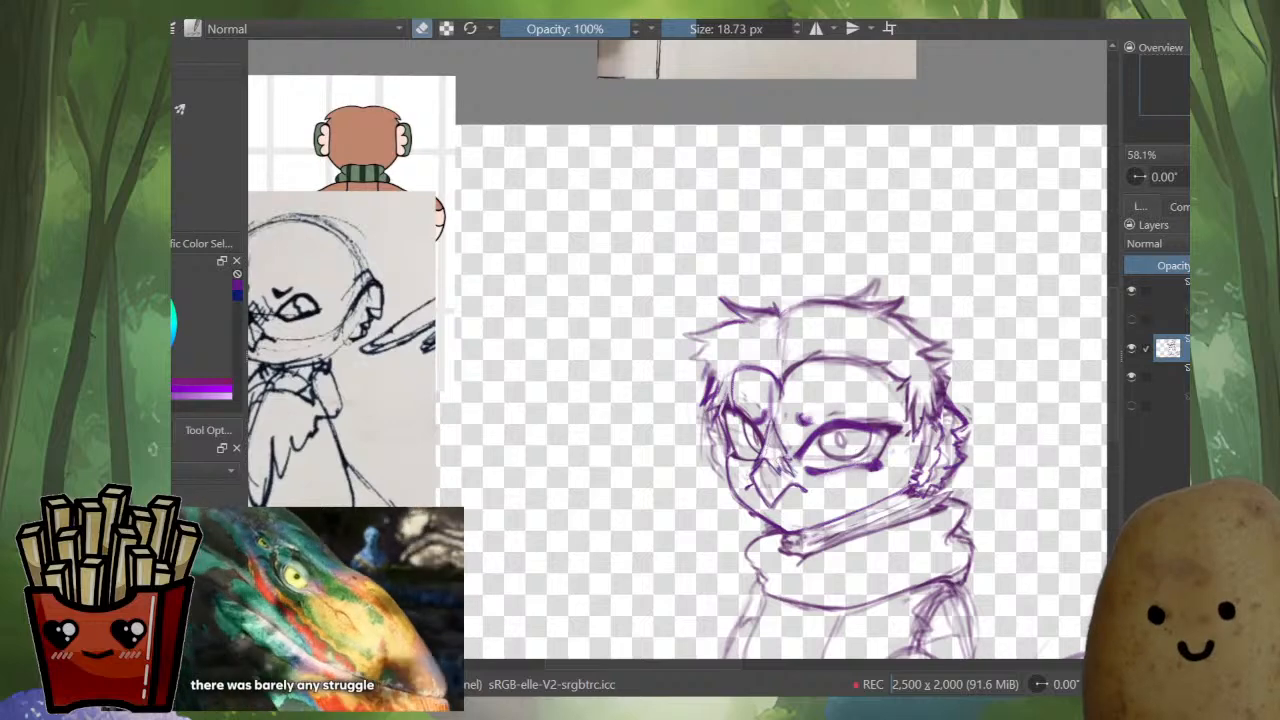
- Compare the face before and after the latest eye edits in mirrored and normal views
key(m)
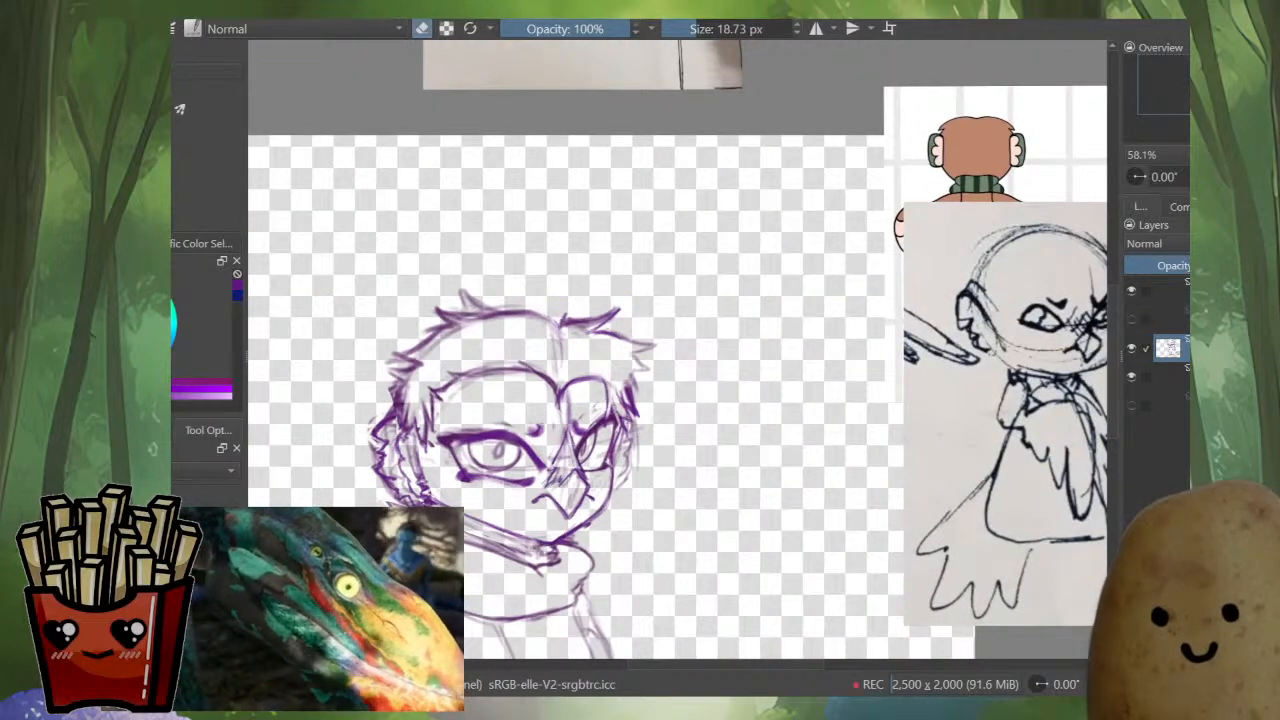
key(ctrl+z)
key(ctrl+shift+z)
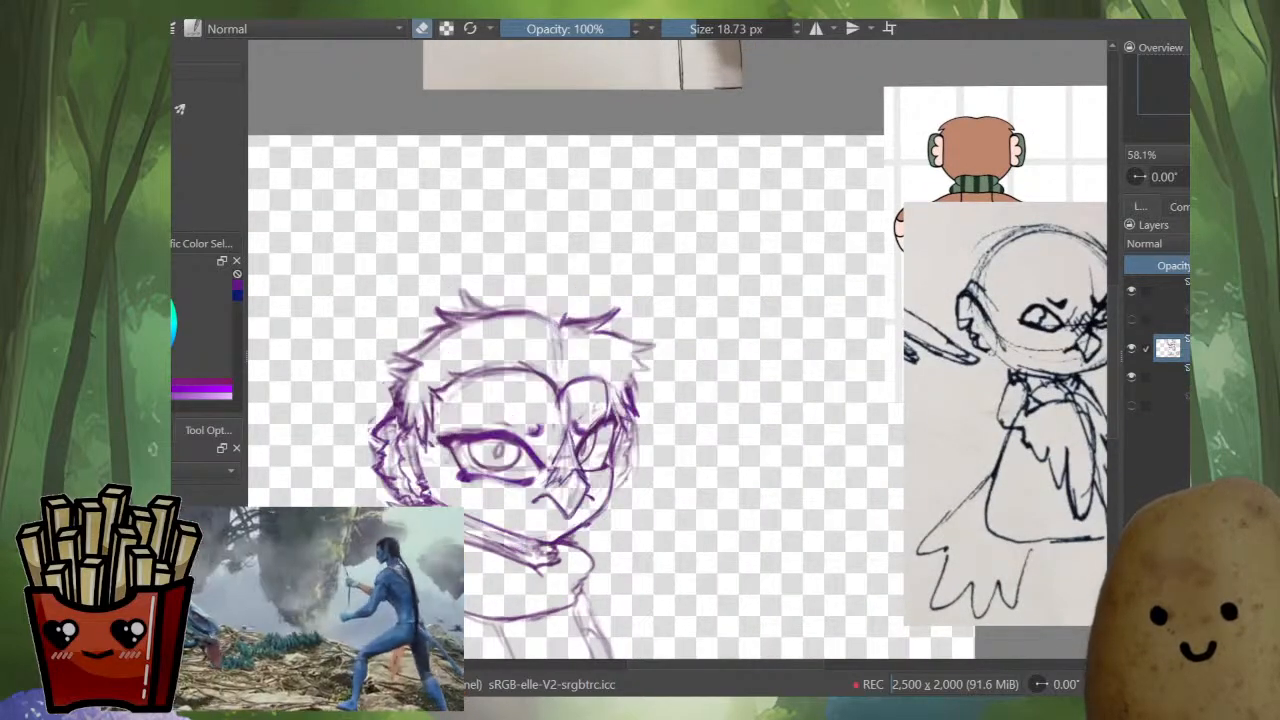
key(ctrl+z)
key(ctrl+shift+z)
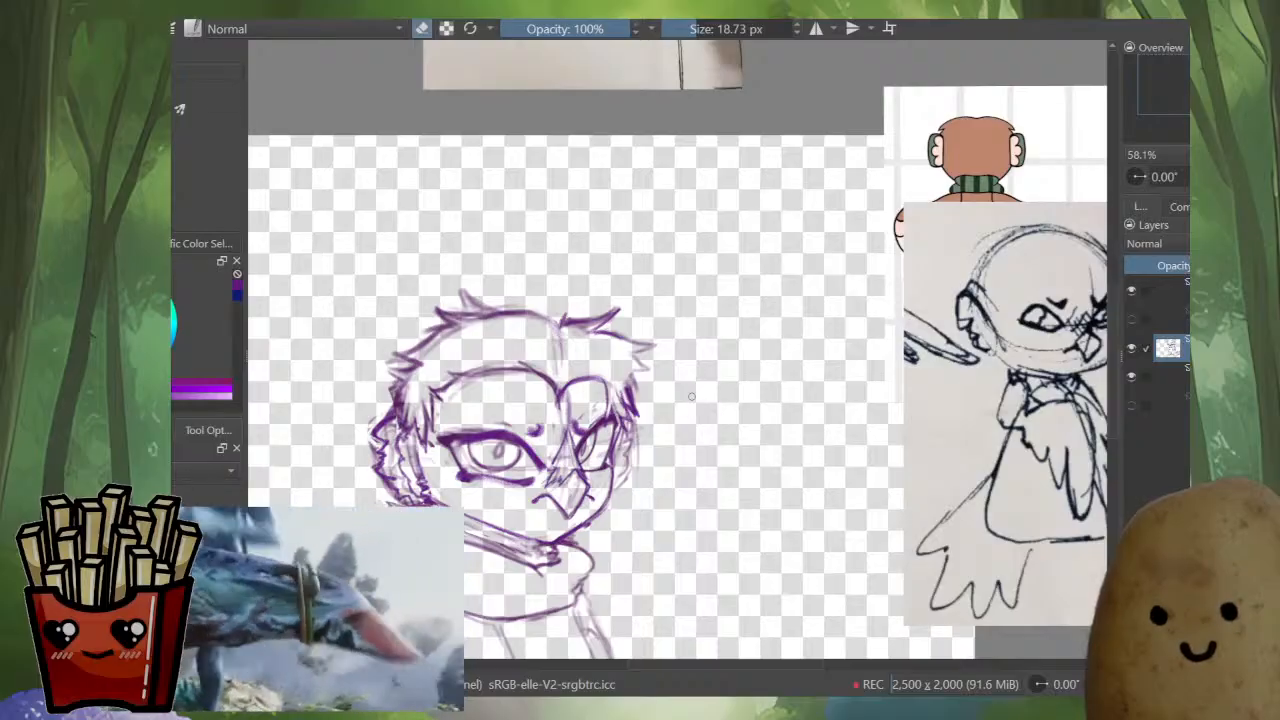
key(m)
drag(1004, 393, 967, 389)
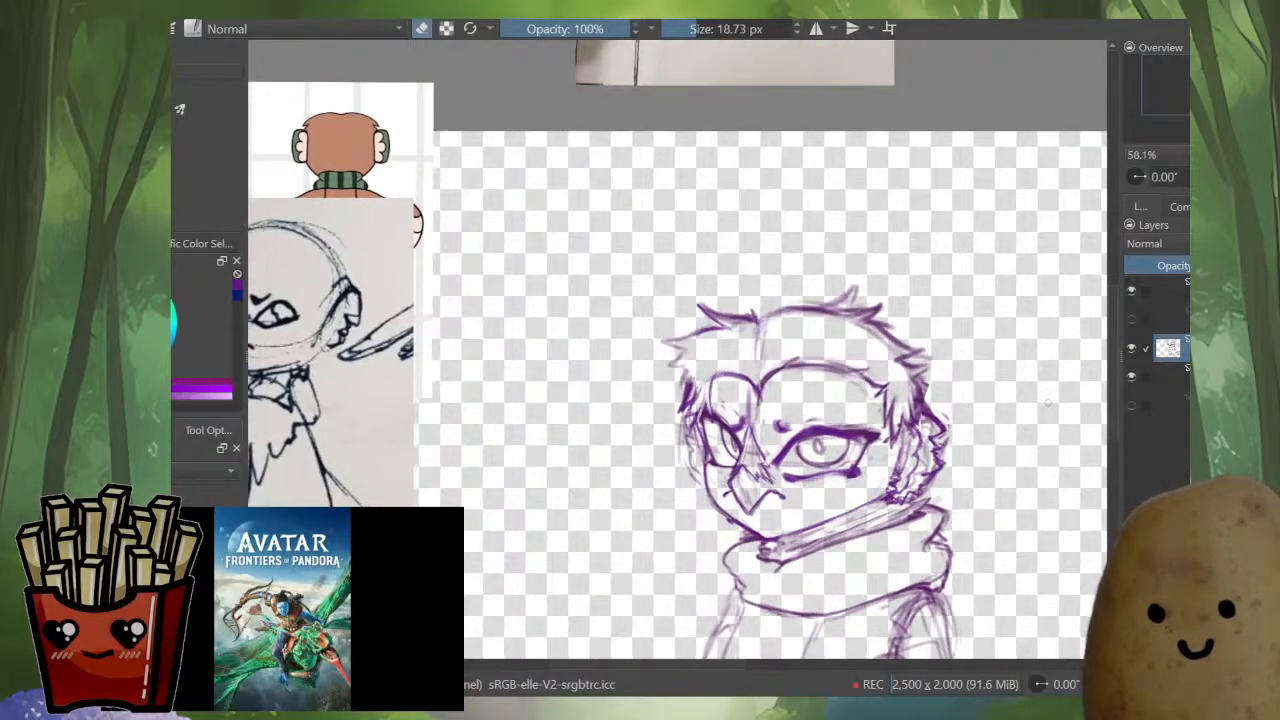
key(ctrl+z)
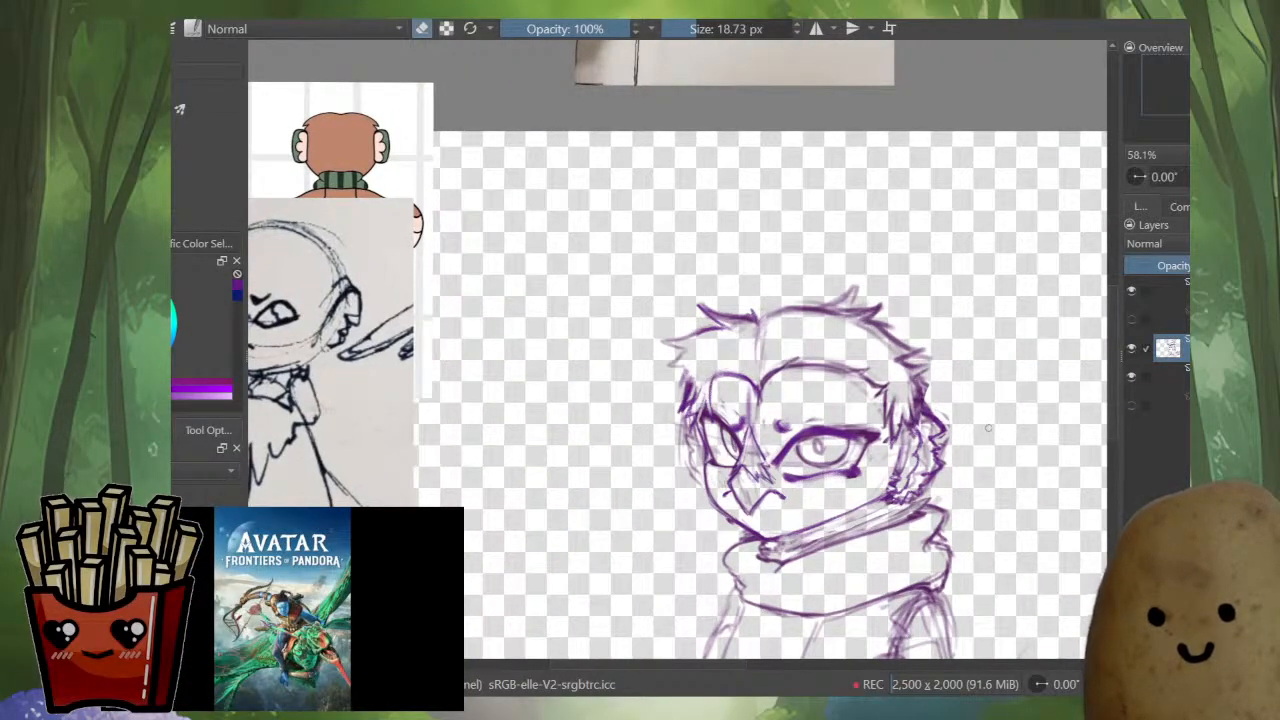
key(ctrl+z)
key(ctrl+shift+z)
- Set the brush opacity to 40%, and lasso the head above the scarf to scale it up slightly
click(552, 28)
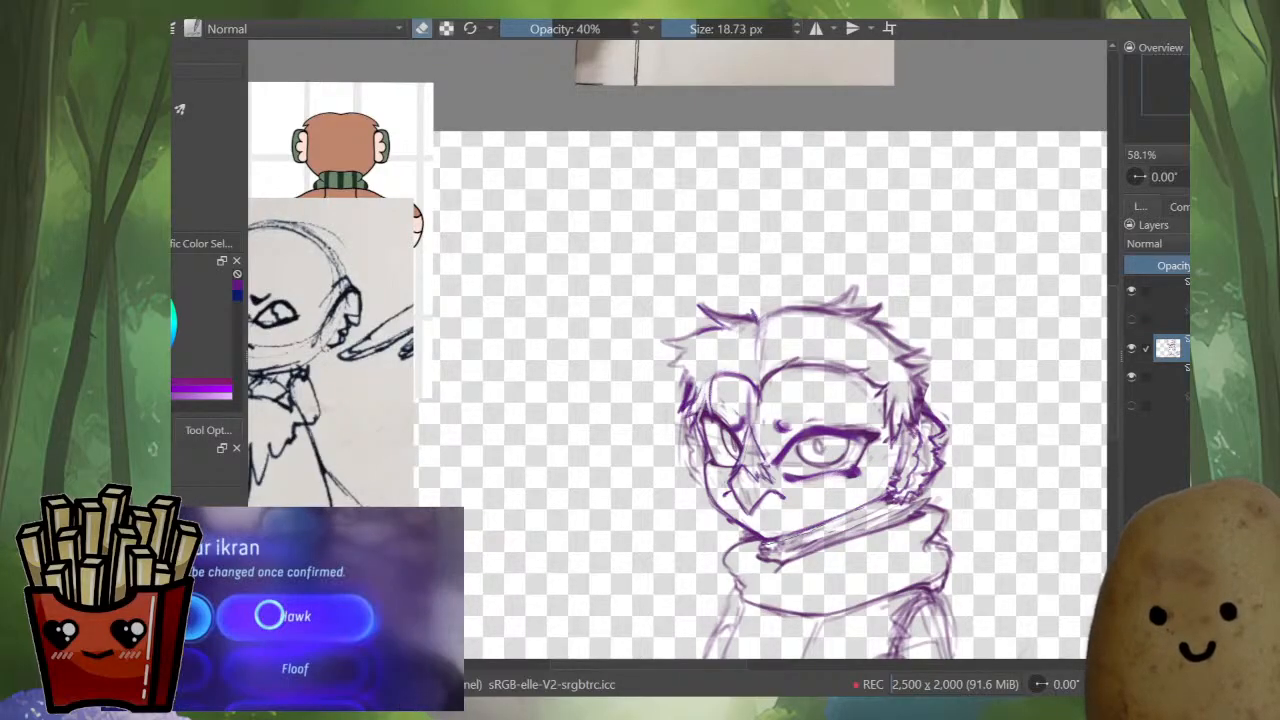
mouse_move(916, 500)
mouse_down()
mouse_move(980, 378)
mouse_move(833, 237)
mouse_move(642, 357)
mouse_move(712, 532)
mouse_up()
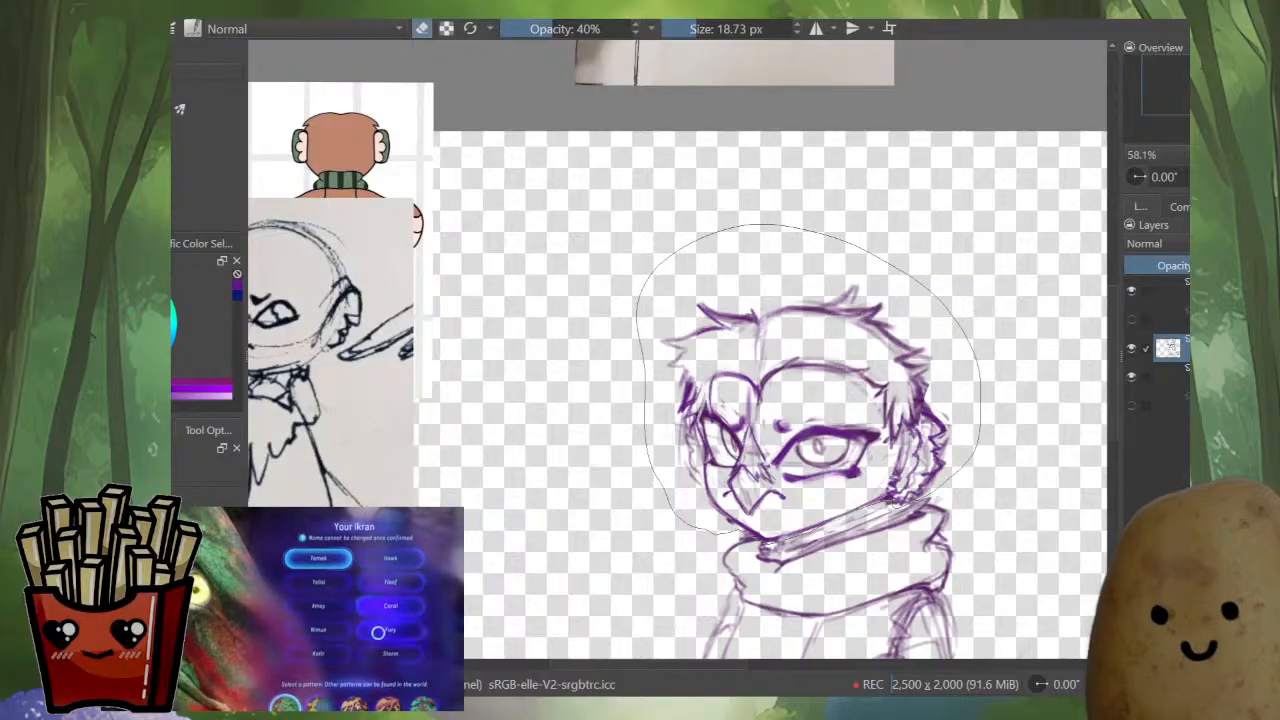
key(ctrl+t)
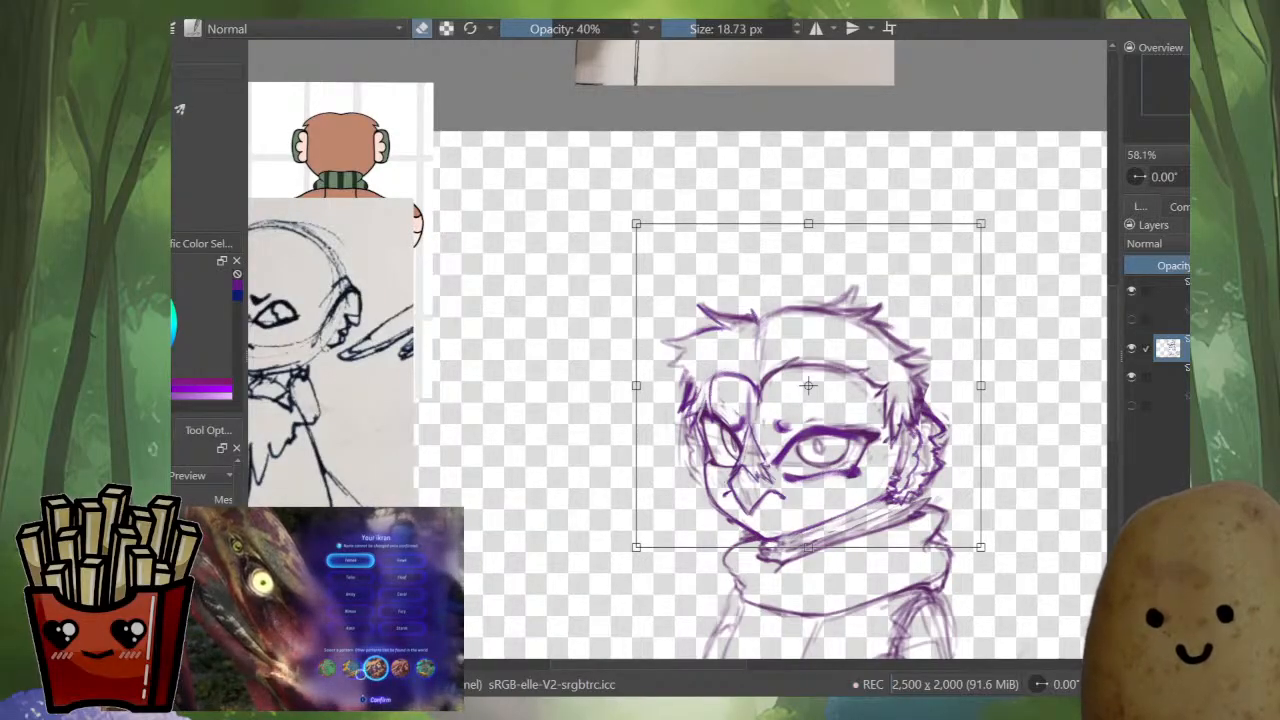
key(Return)
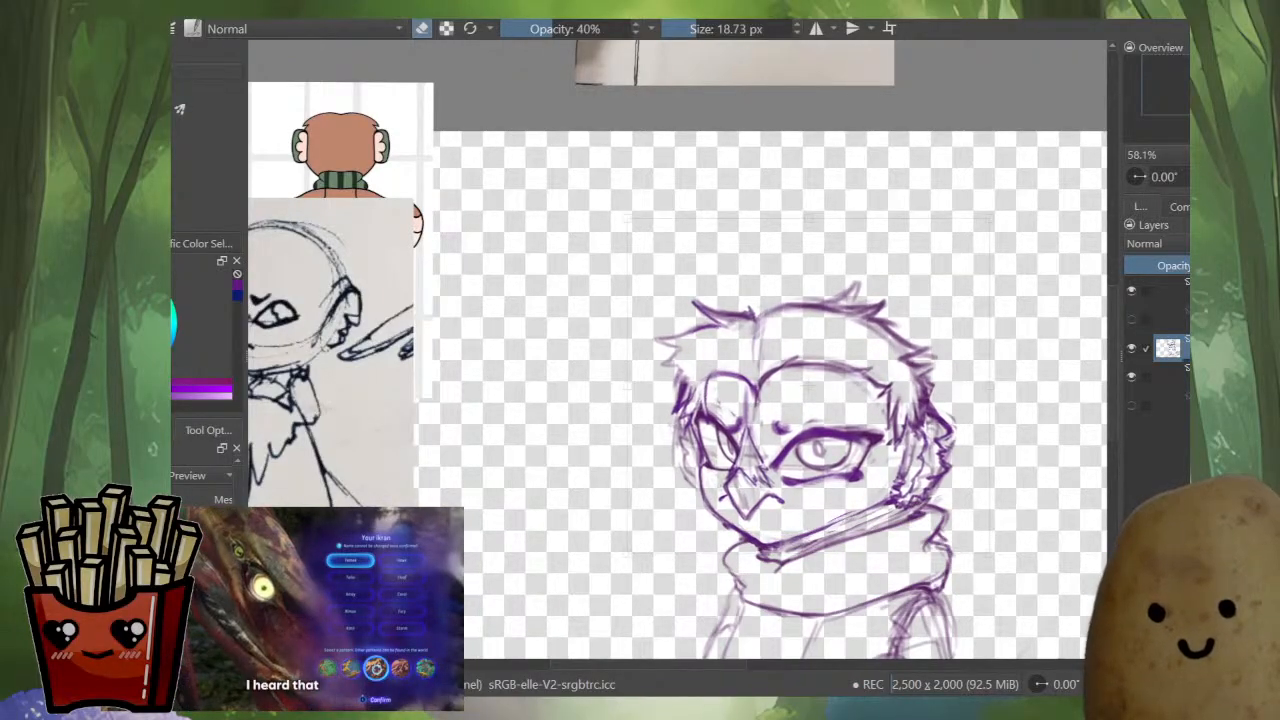
- Nudge the enlarged head slightly upward and compare it with its previous placement
key(ctrl+t)
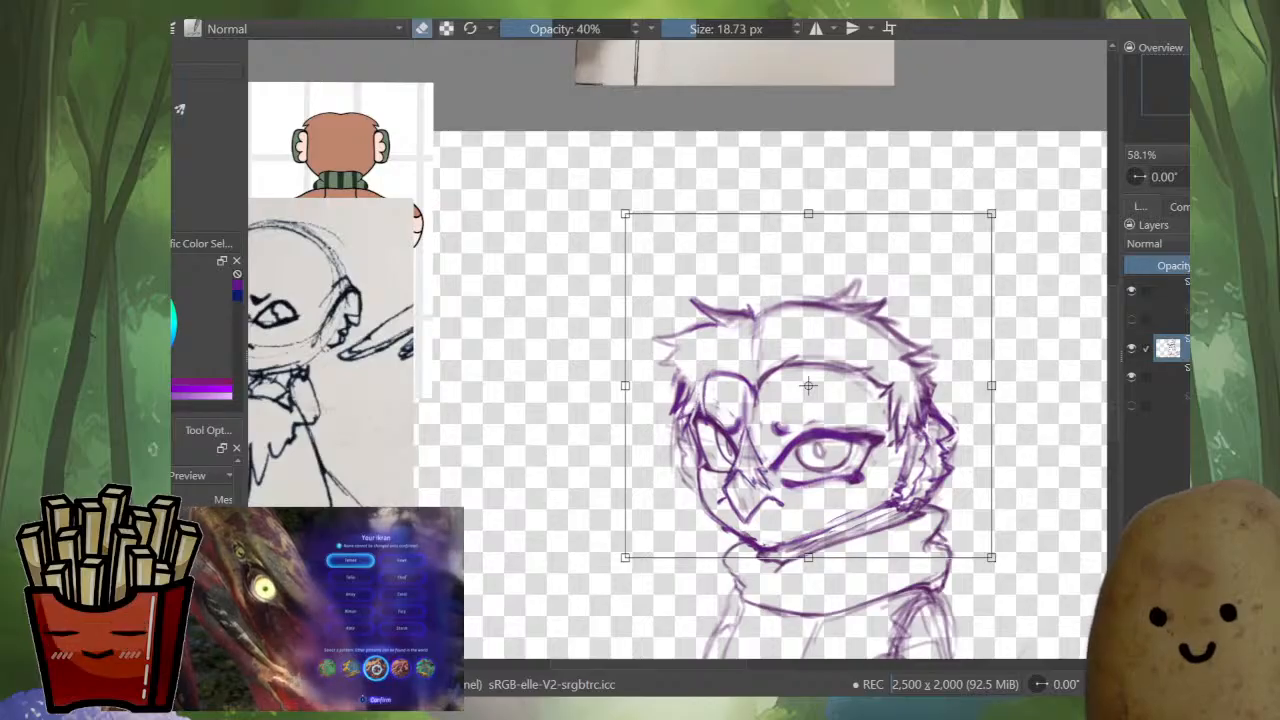
key(Up)
key(Up)
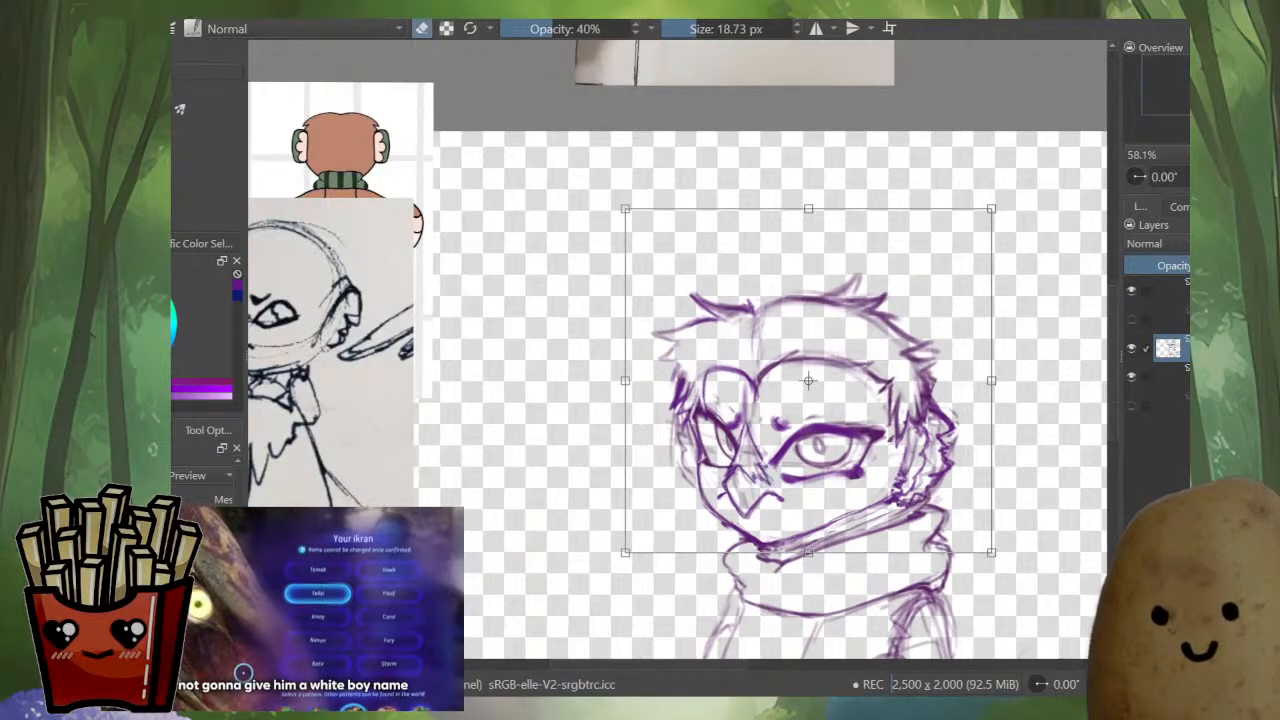
key(Return)
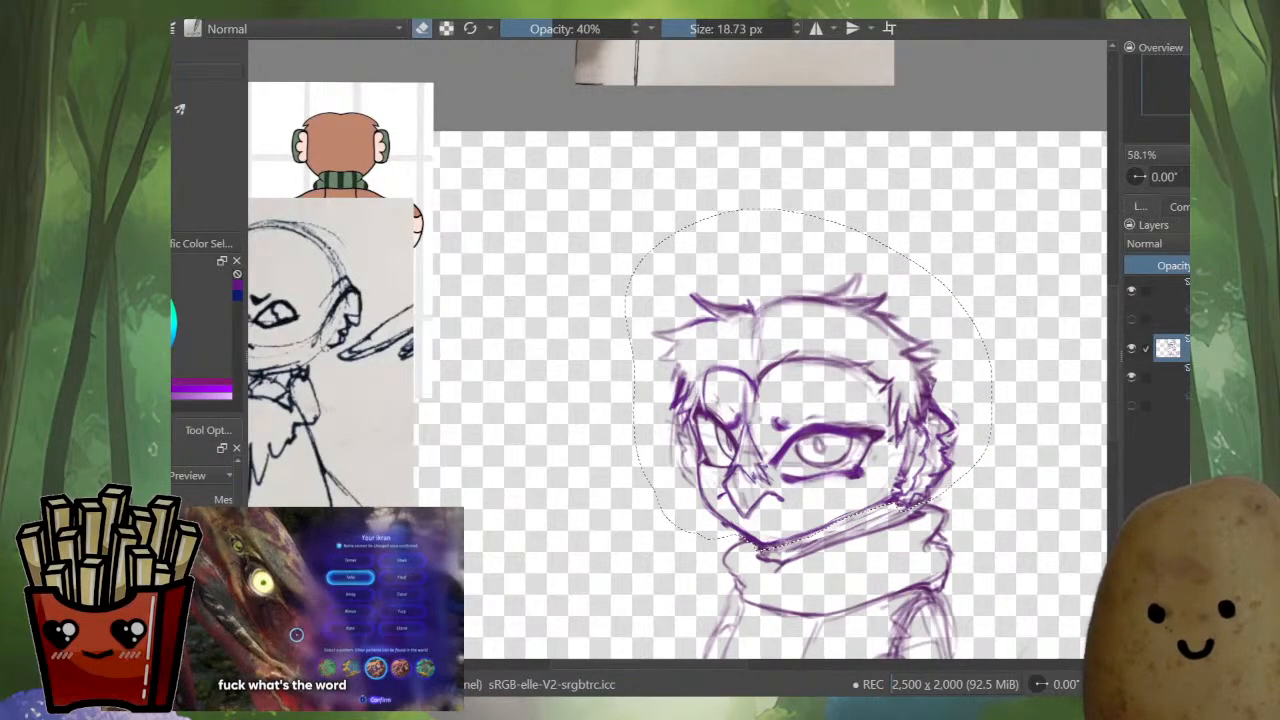
key(ctrl+z)
key(ctrl+shift+z)
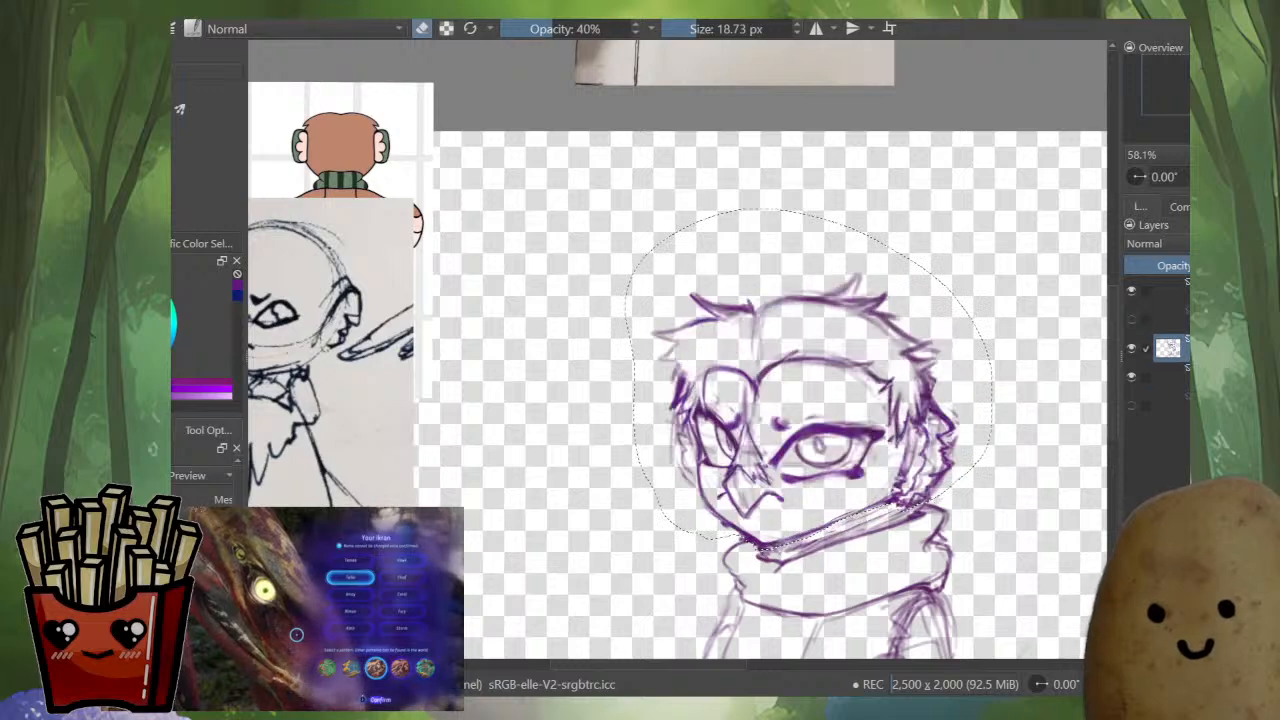
key(ctrl+z)
key(ctrl+shift+z)
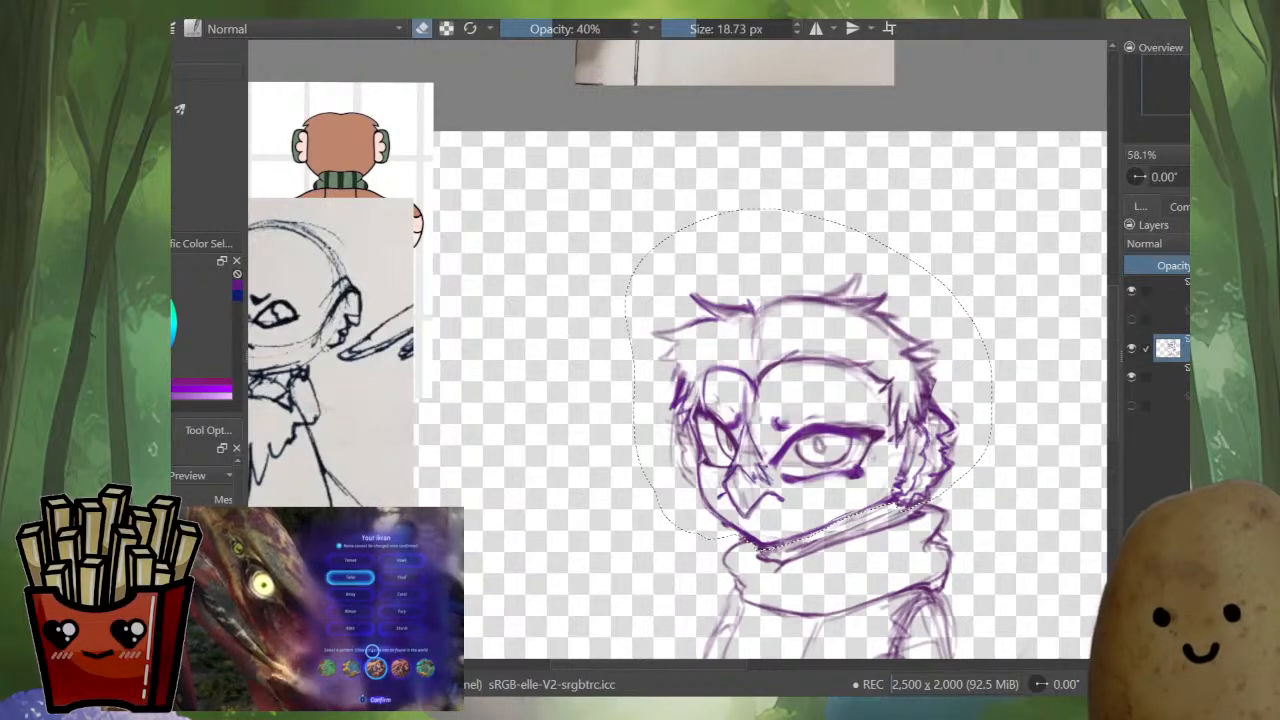
key(ctrl+z)
key(ctrl+shift+z)
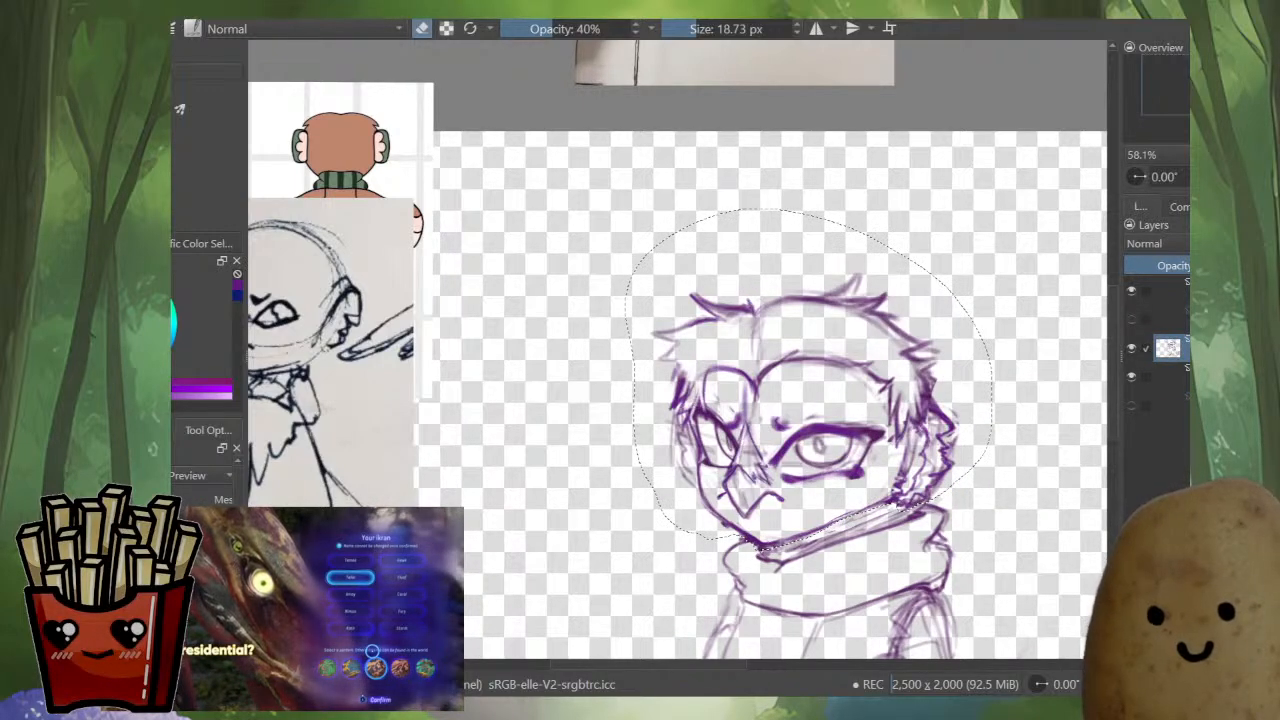
- Scale the selected head up a little more, extending it outward from the upper corner on the near-ear side
key(ctrl+t)
key(Return)
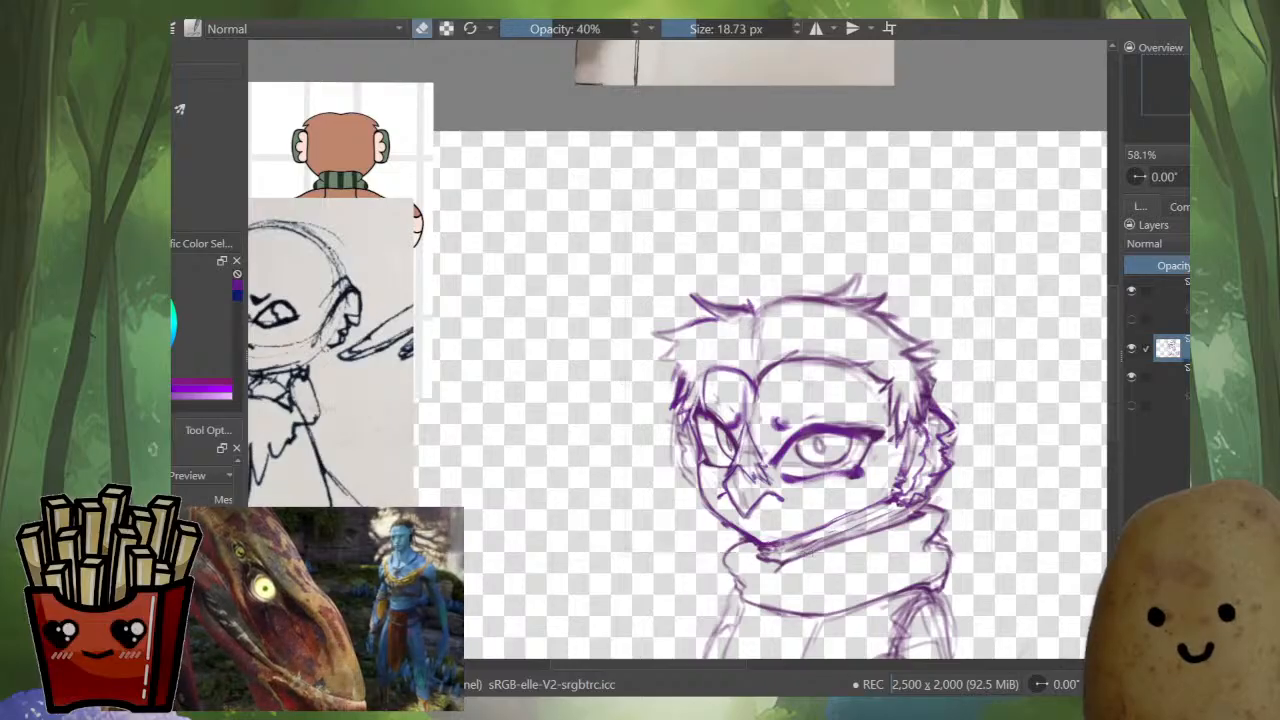
drag(991, 209, 1001, 200)
key(Page_Down)
key(Page_Up)
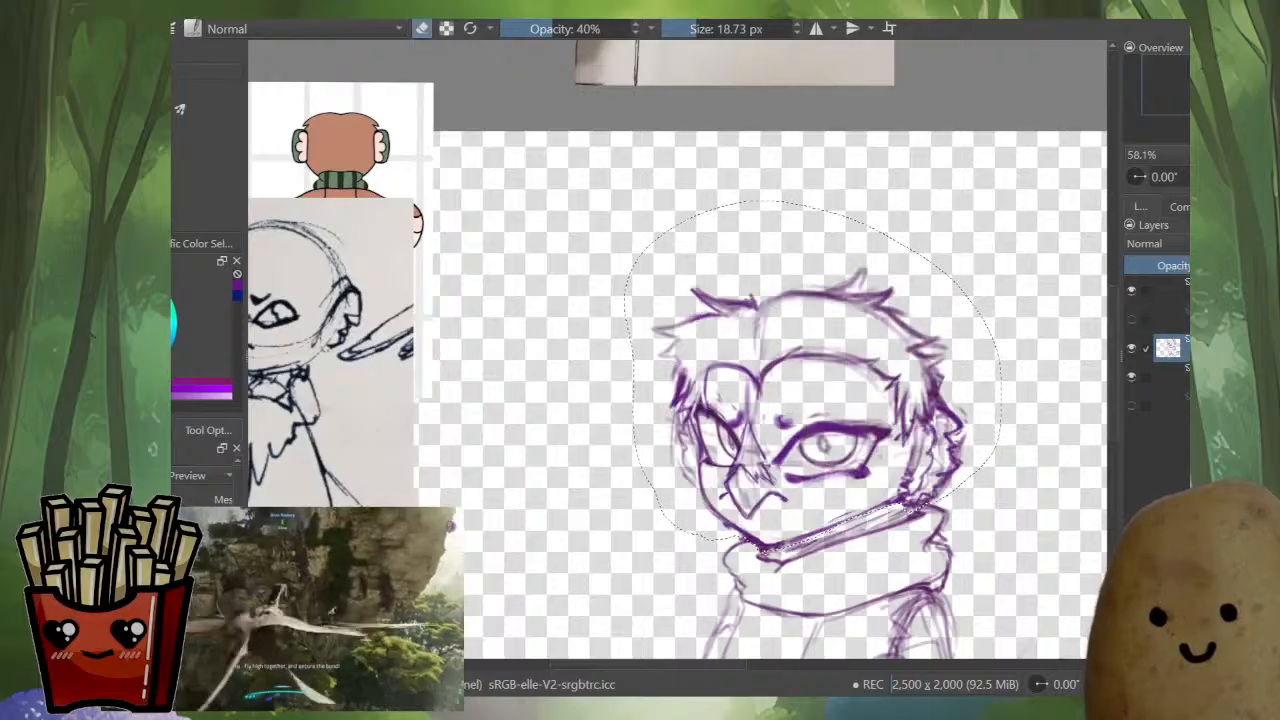
- Warp the selected head sketch, nudging the lower front corner up and pulling the back side and upper back corner outward
key(Page_Down)
key(Page_Up)
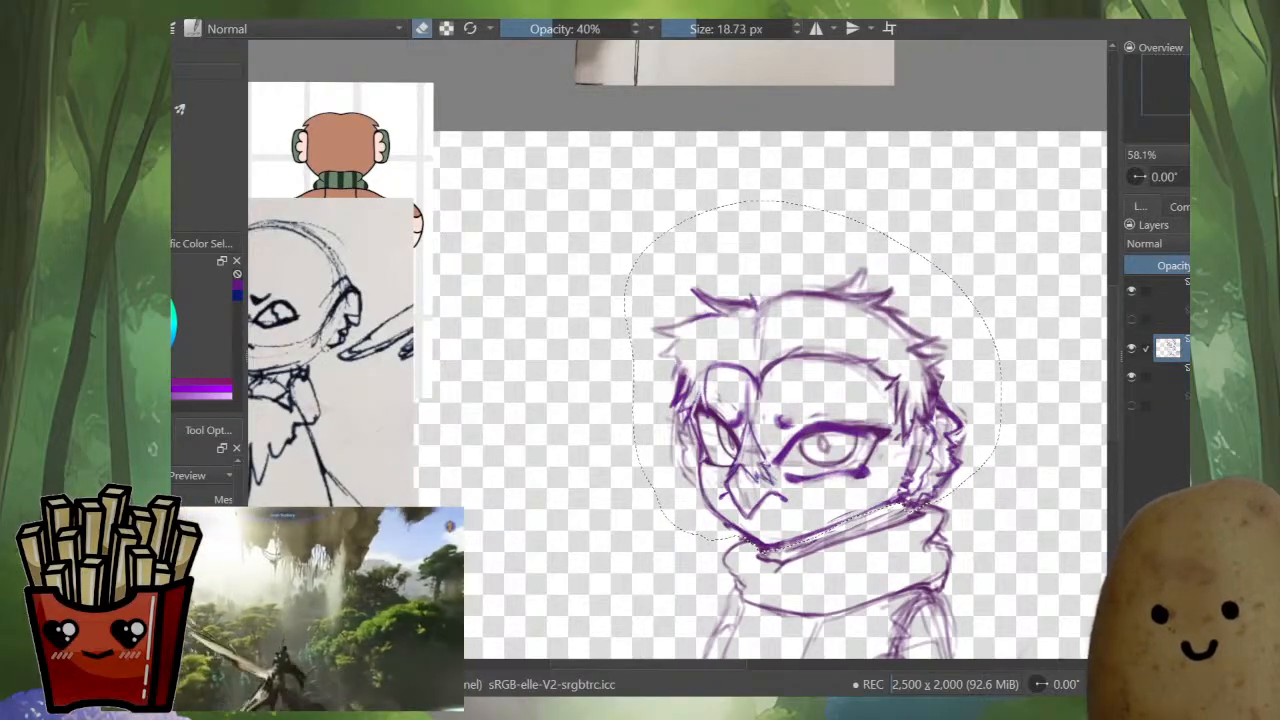
key(ctrl+t)
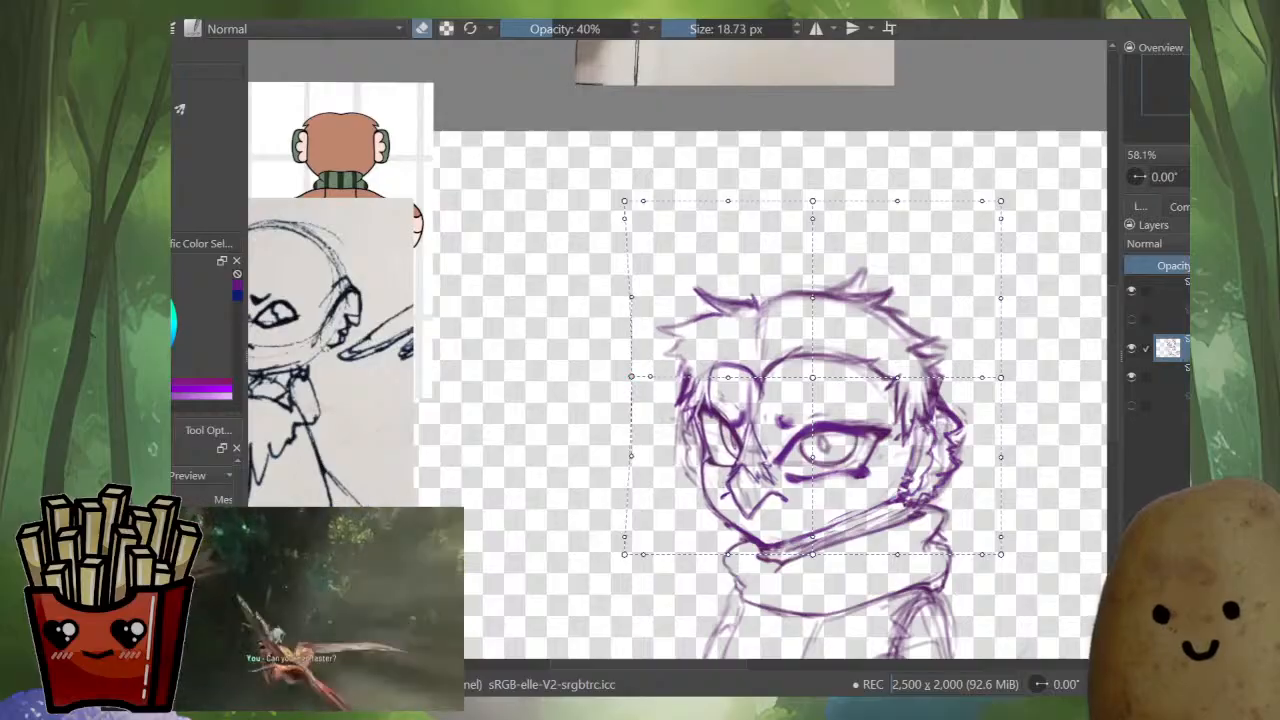
key(m)
drag(730, 554, 728, 548)
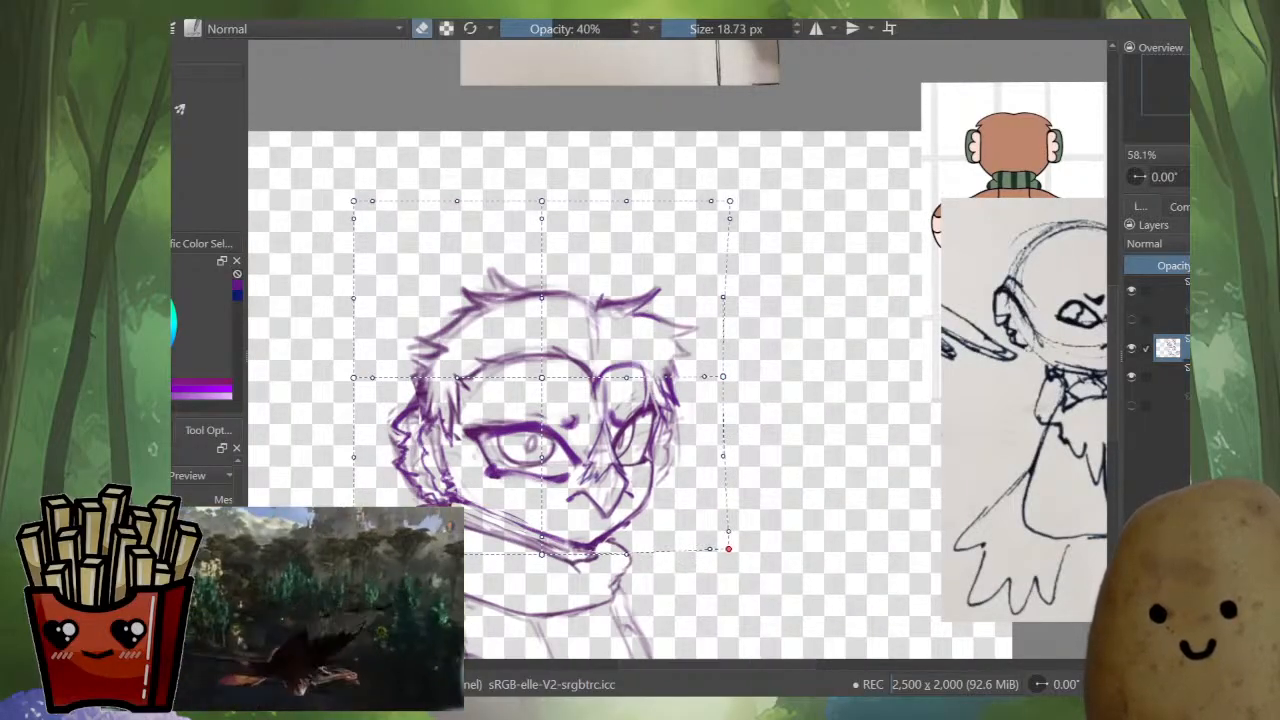
drag(542, 554, 545, 552)
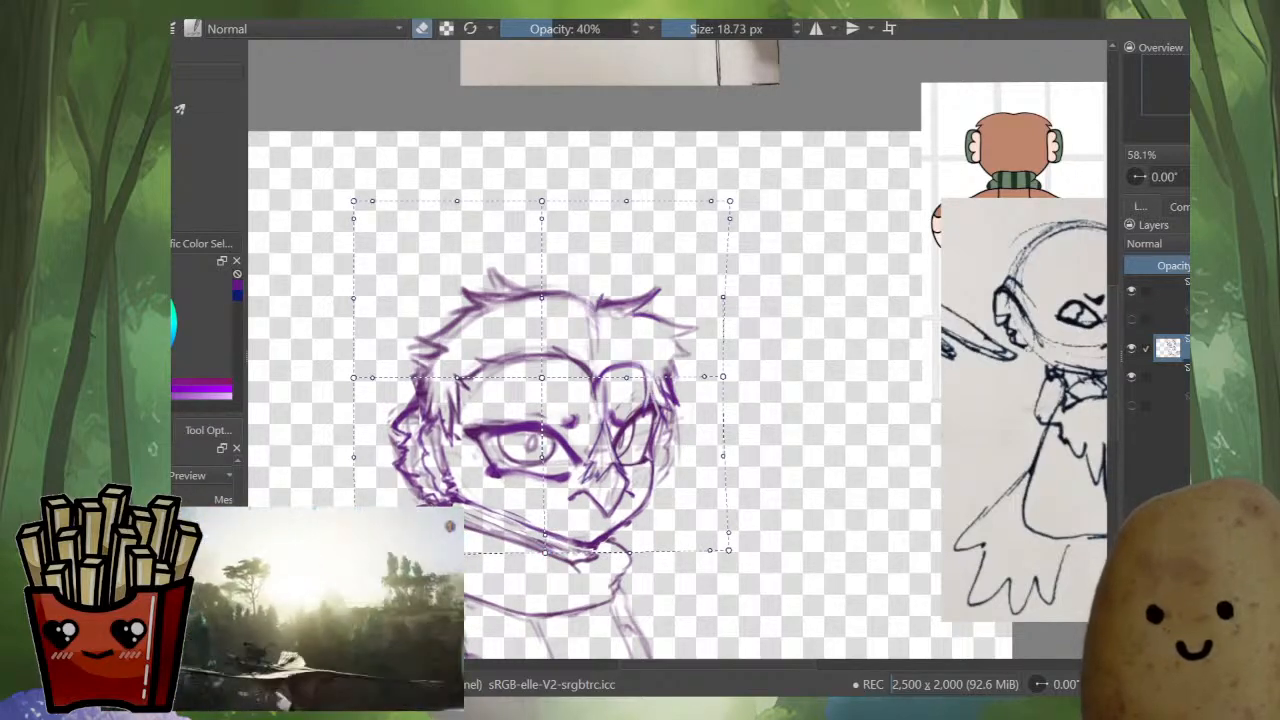
drag(353, 377, 349, 383)
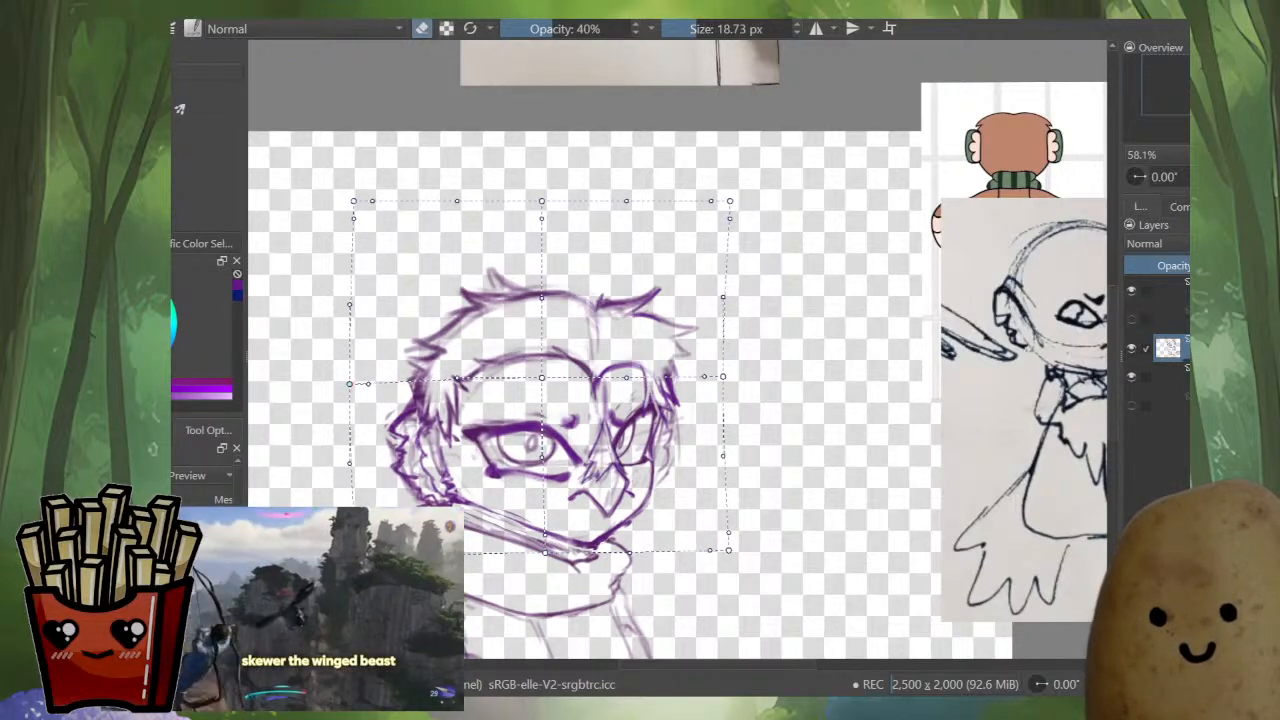
key(m)
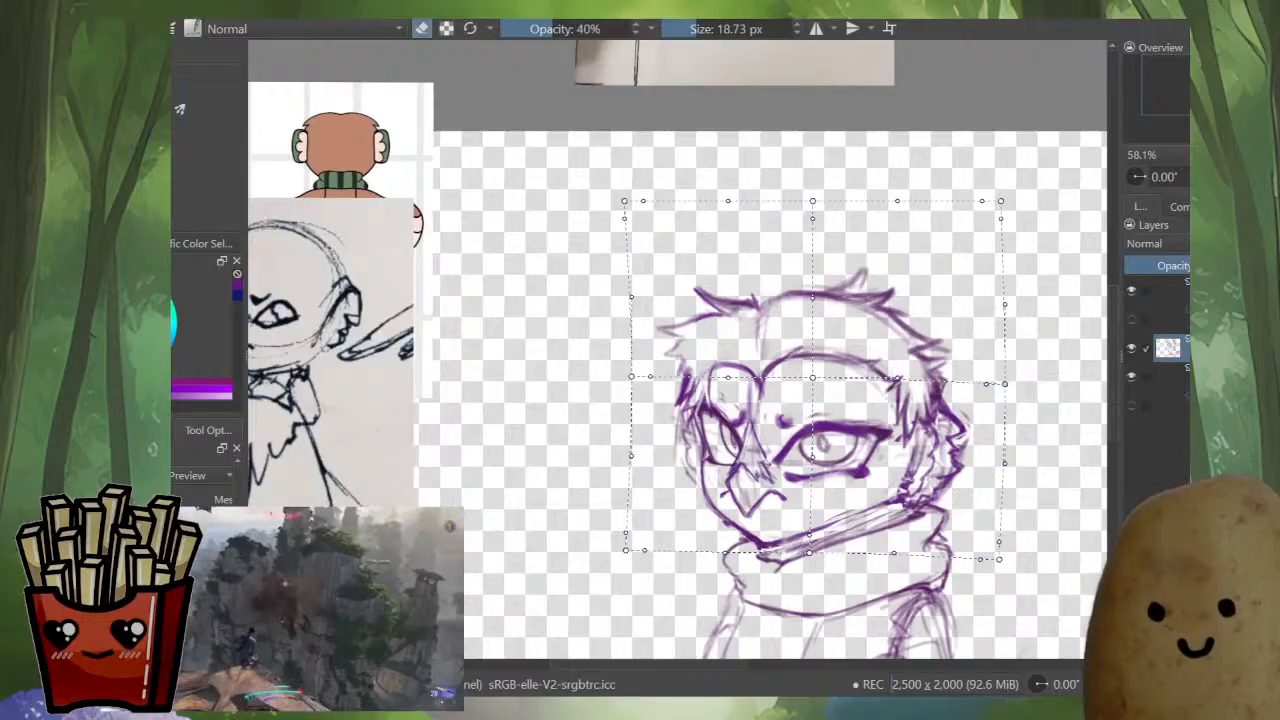
drag(1000, 201, 1010, 202)
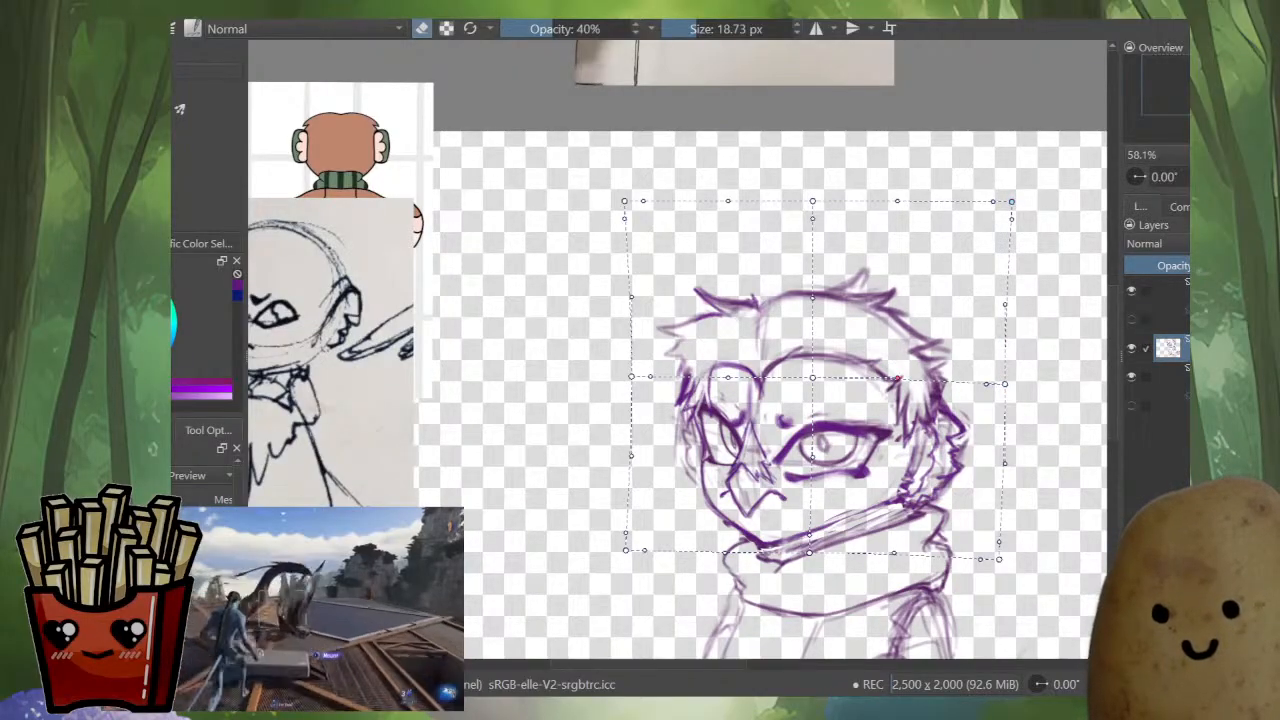
- Compare the warped angry head with the alternate head sketch on the layer below, in both normal and mirrored views
key(Page_Down)
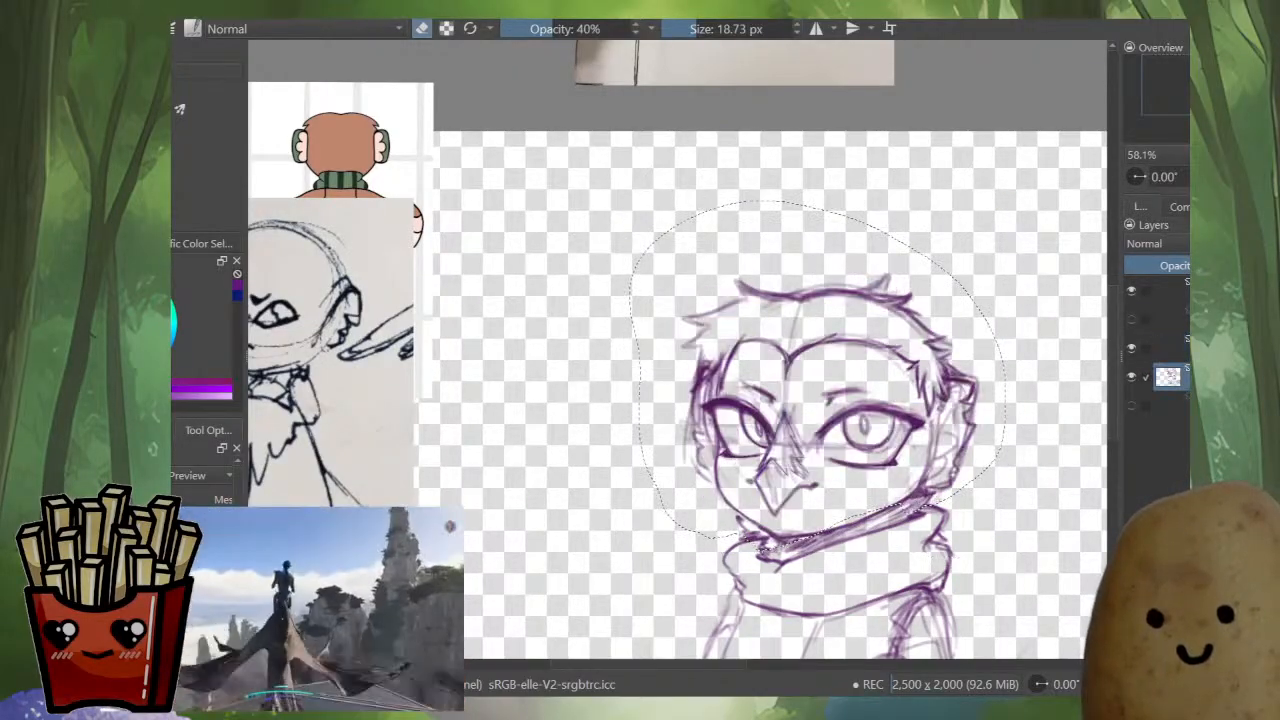
key(Page_Up)
key(Page_Down)
key(Page_Up)
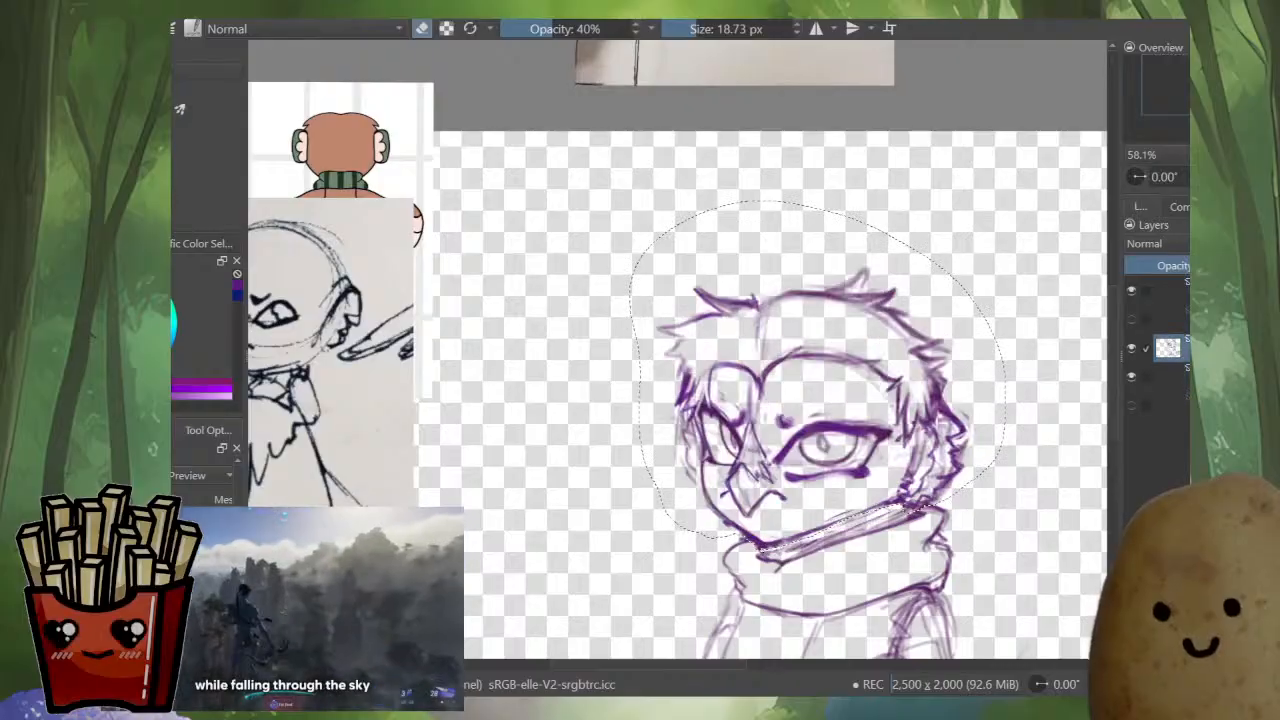
key(Page_Down)
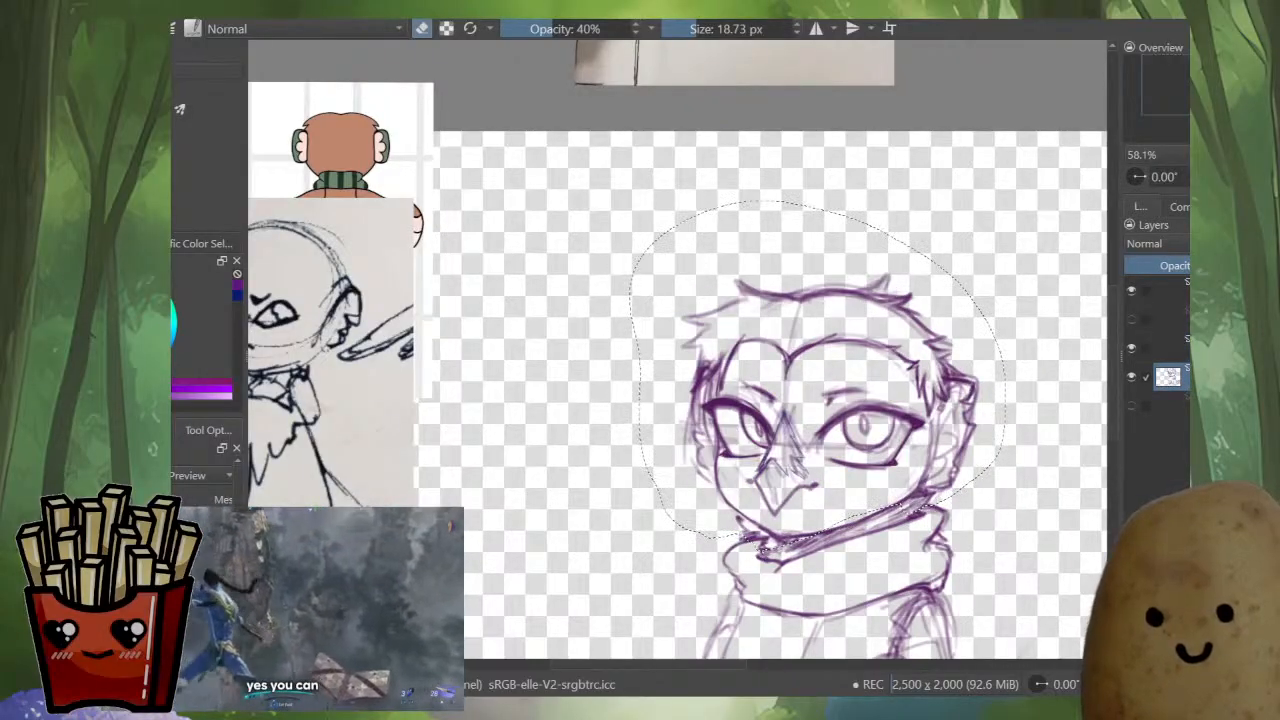
key(Page_Up)
key(Page_Down)
key(Page_Up)
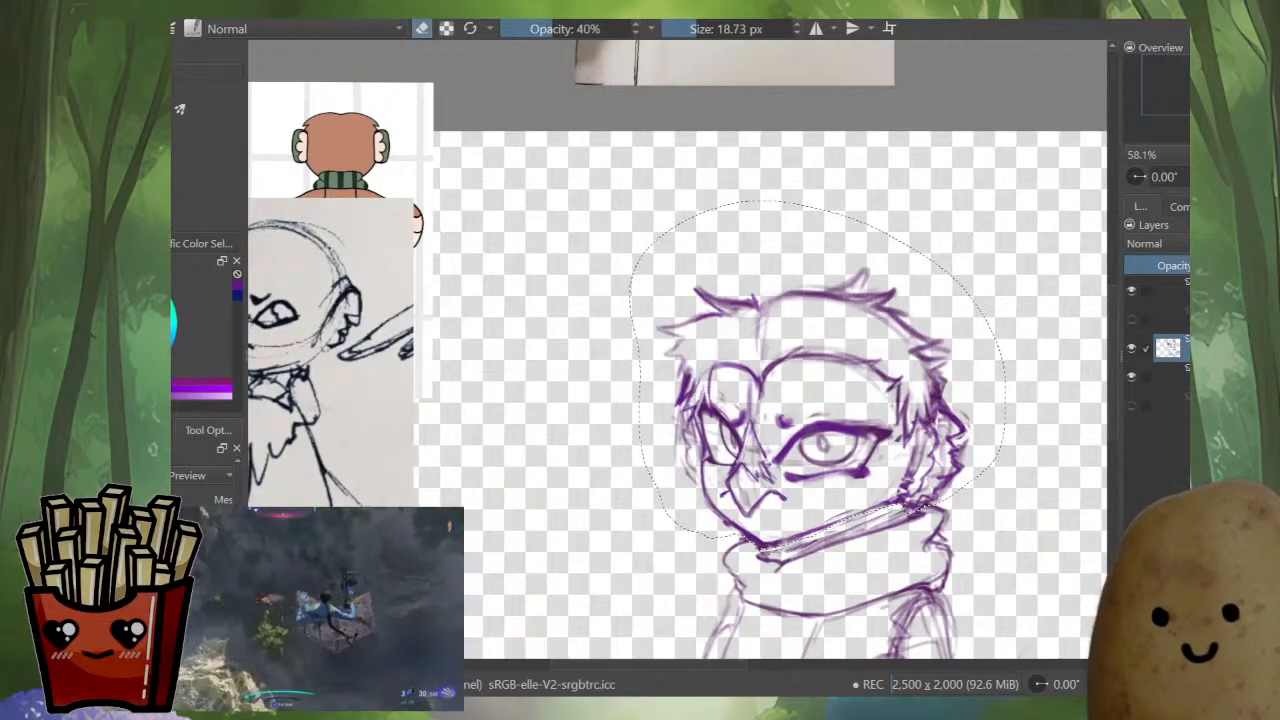
key(Page_Down)
key(Page_Up)
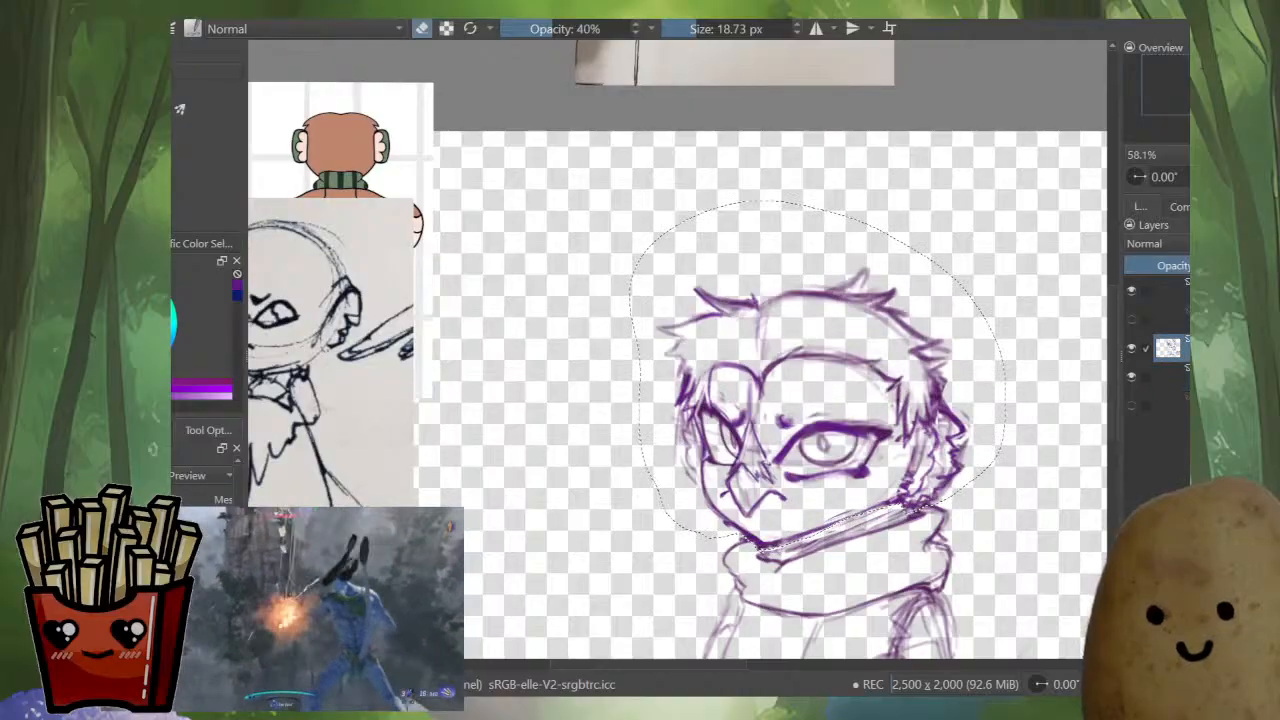
key(Page_Down)
key(Page_Up)
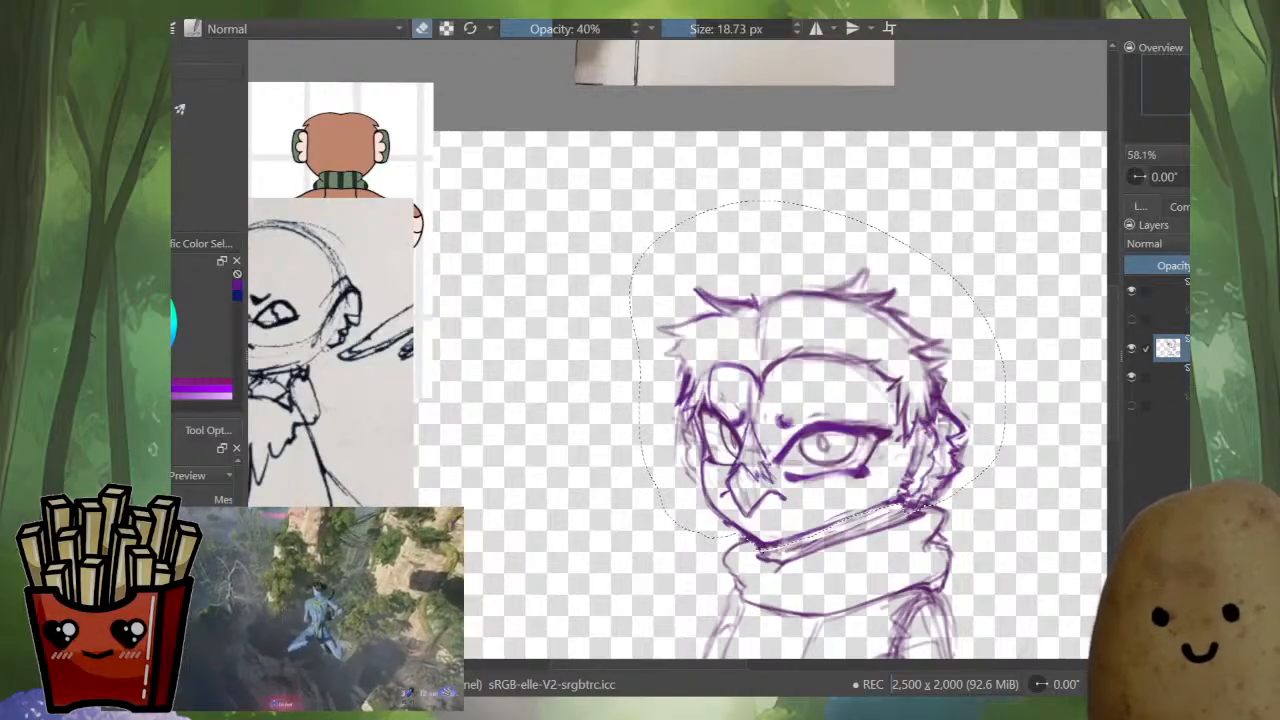
key(Page_Down)
key(Page_Up)
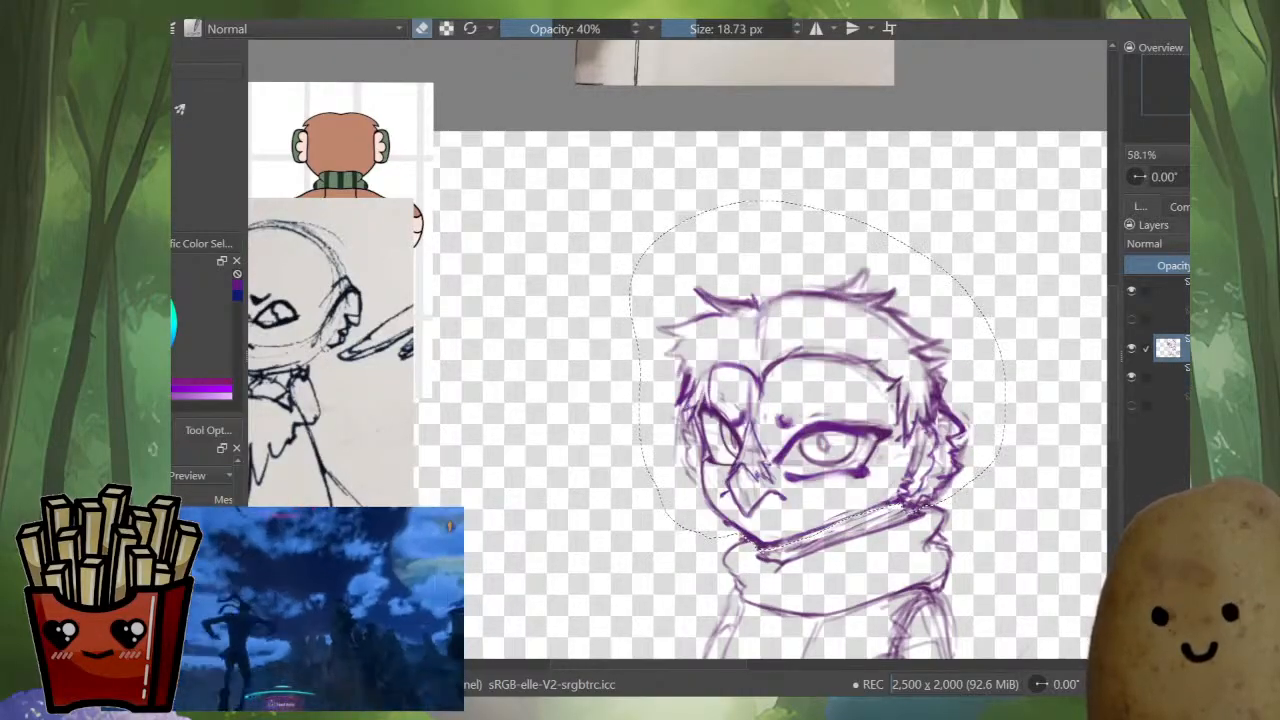
key(m)
drag(590, 380, 698, 404)
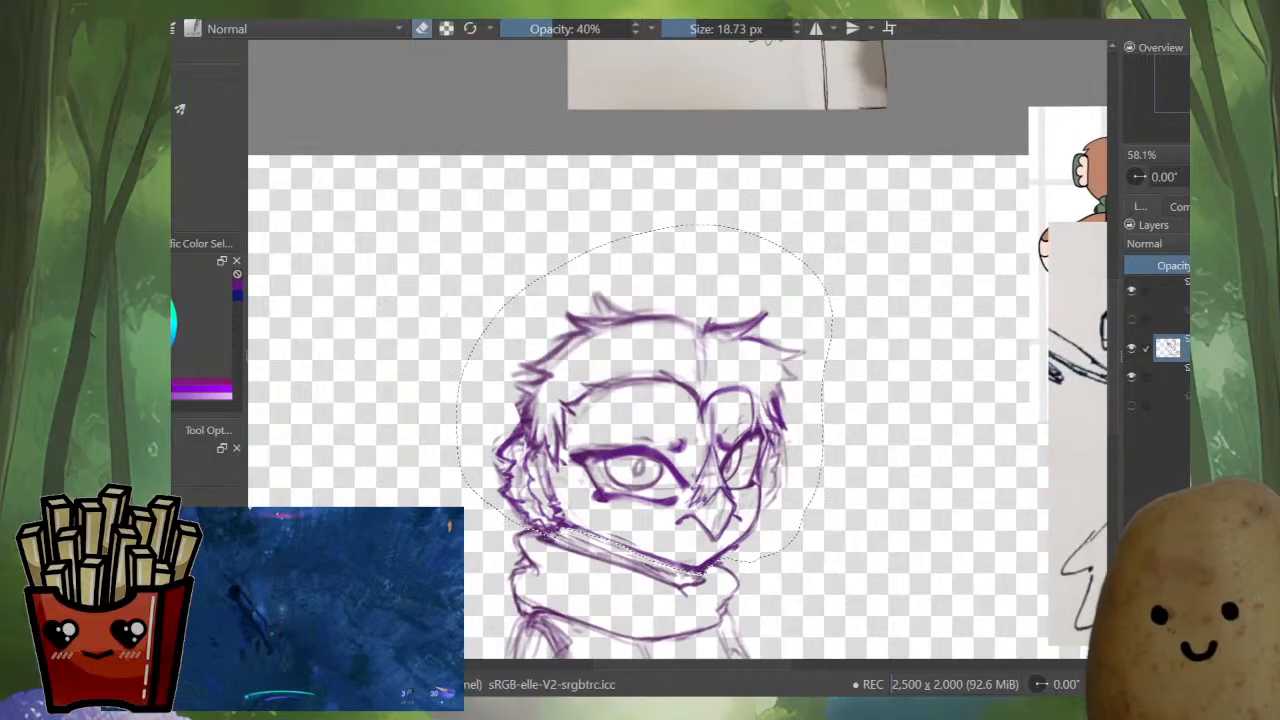
key(Page_Down)
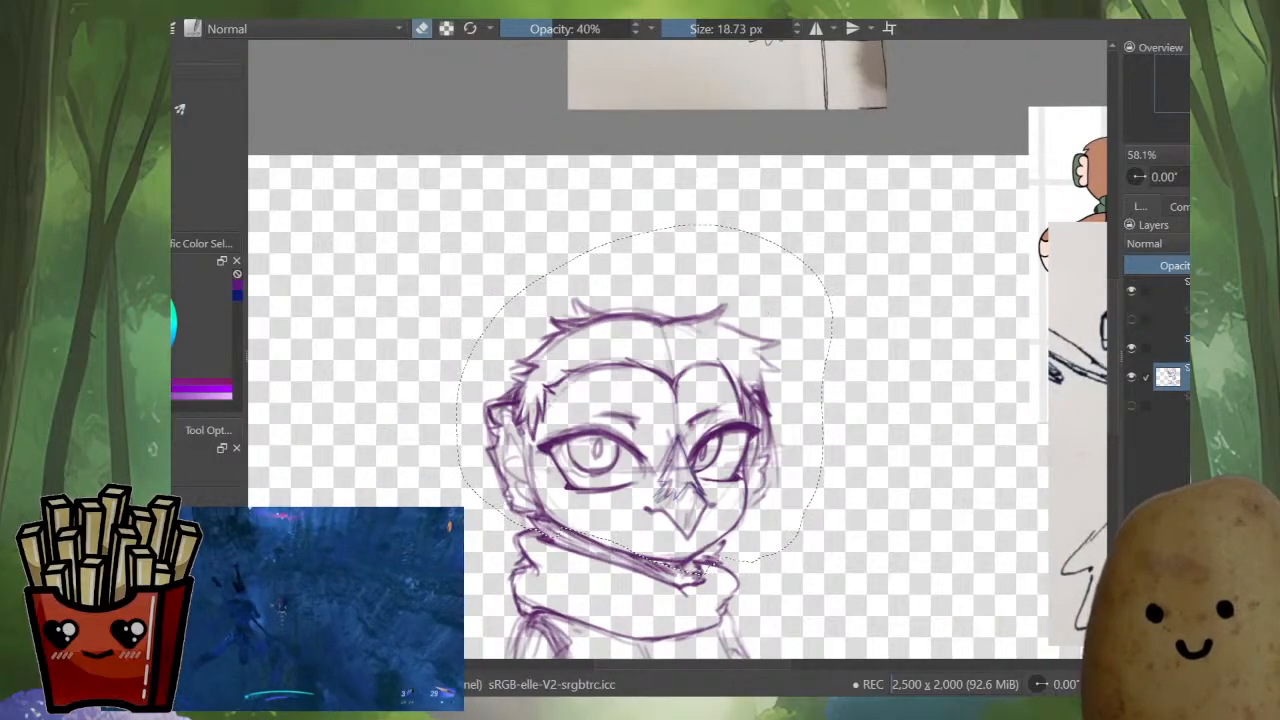
key(Page_Up)
- Lasso the larger eye with its brow area and warp it, pulling the outer corners inward and raising the lower inner corner
key(m)
mouse_move(678, 486)
mouse_down()
mouse_move(678, 414)
mouse_move(758, 260)
mouse_move(880, 274)
mouse_move(890, 327)
mouse_up()
key(ctrl+z)
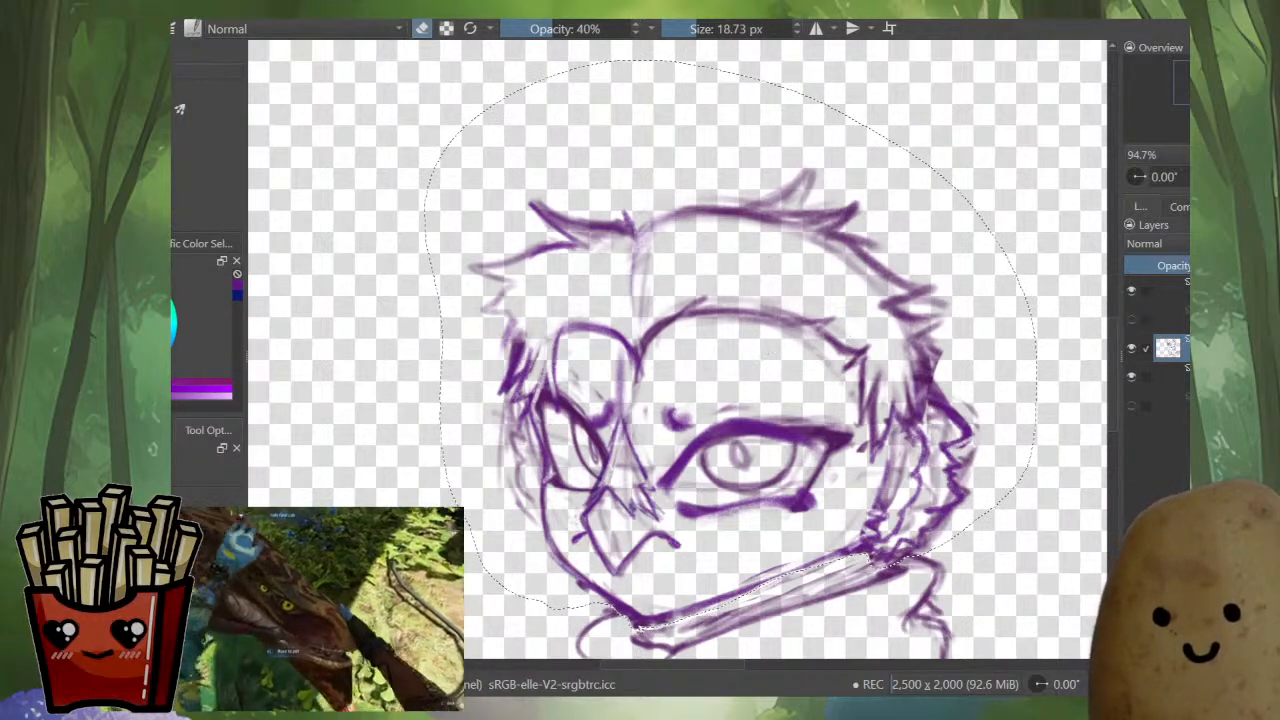
mouse_move(638, 340)
mouse_down()
mouse_move(784, 278)
mouse_move(895, 385)
mouse_move(892, 435)
mouse_move(830, 505)
mouse_move(690, 550)
mouse_up()
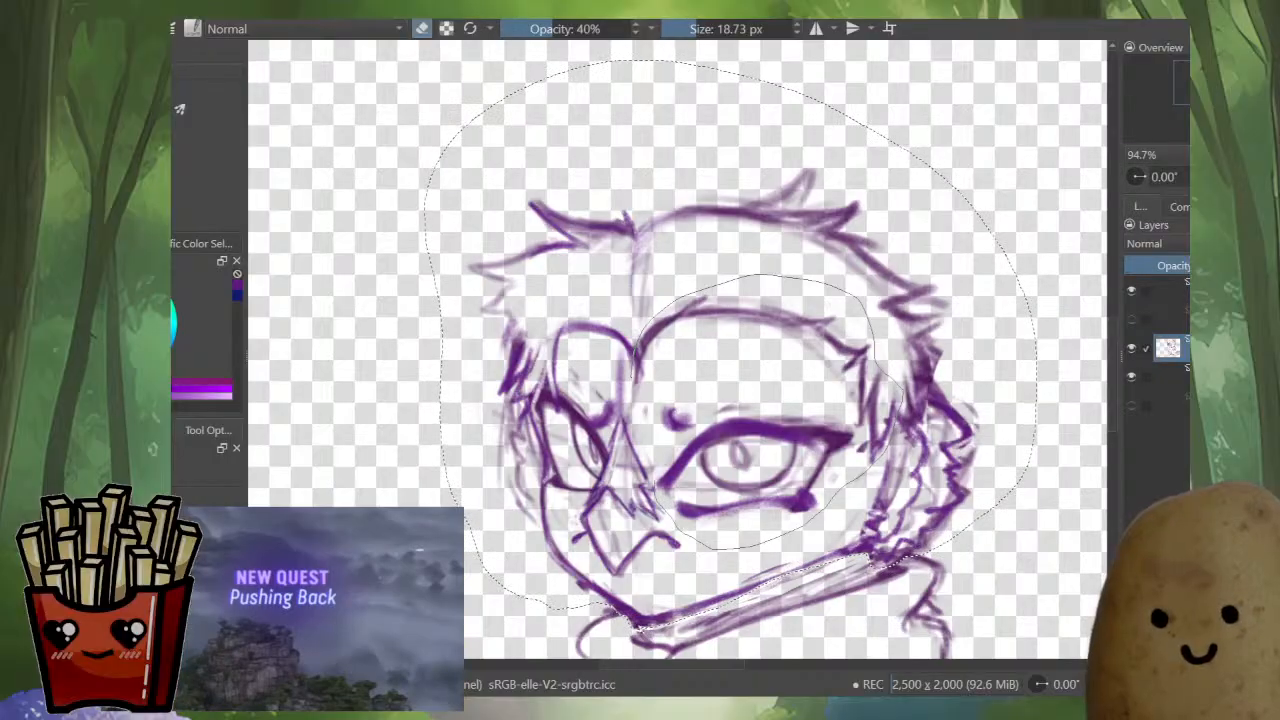
key(ctrl+t)
key(Return)
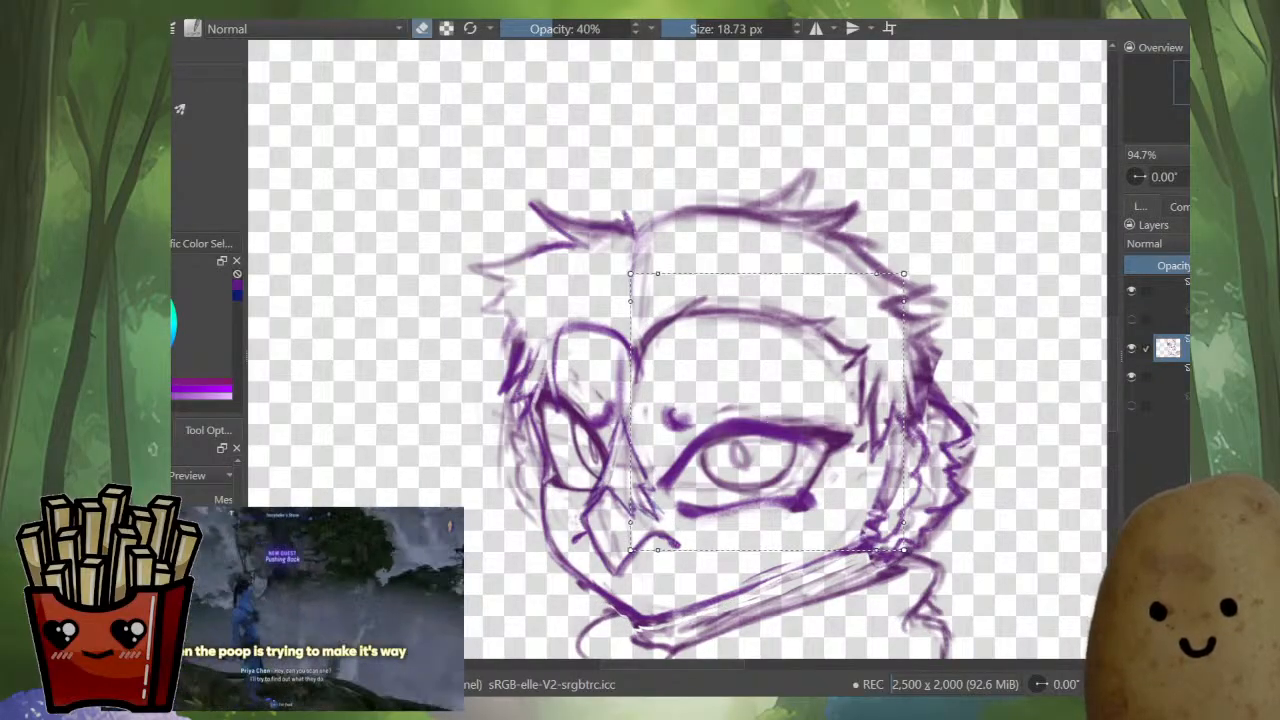
drag(904, 273, 894, 284)
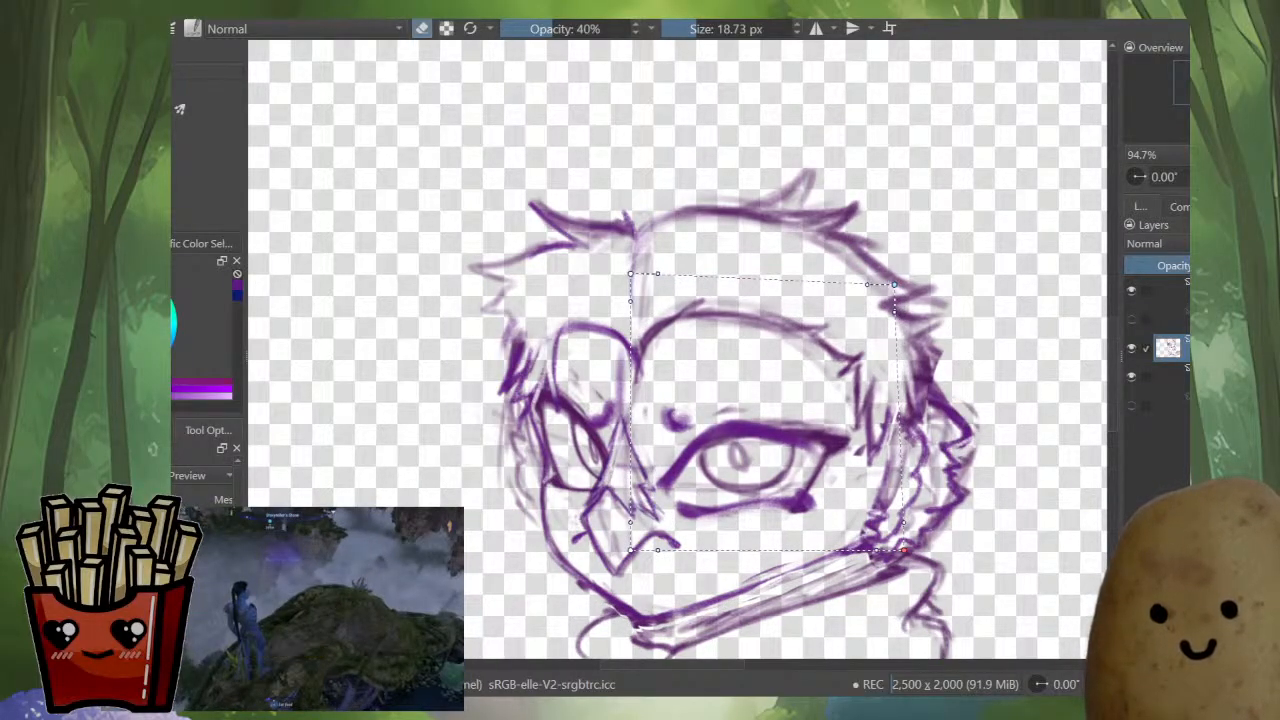
drag(904, 550, 880, 556)
drag(631, 550, 631, 540)
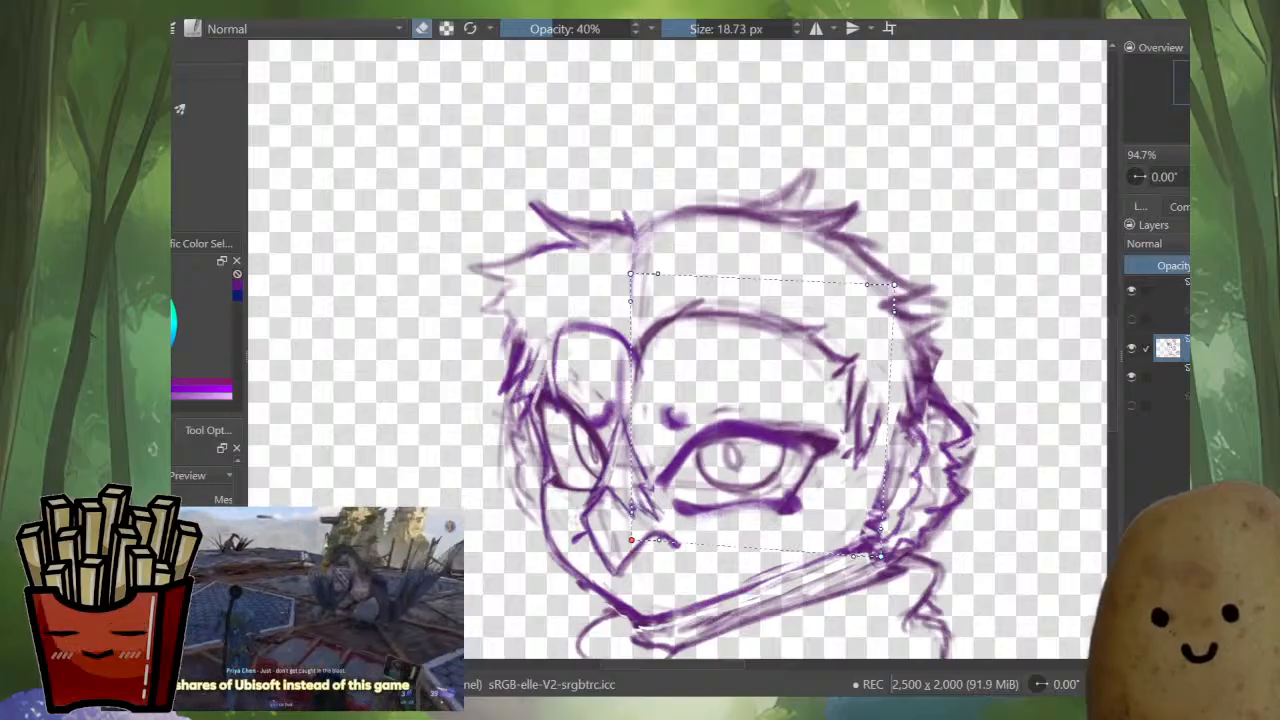
- Refine the larger eye's warp in the mirrored view by shifting its upper outer corner slightly inward, and apply the transform
key(m)
drag(676, 414, 800, 335)
scroll(800, 400, down, 2)
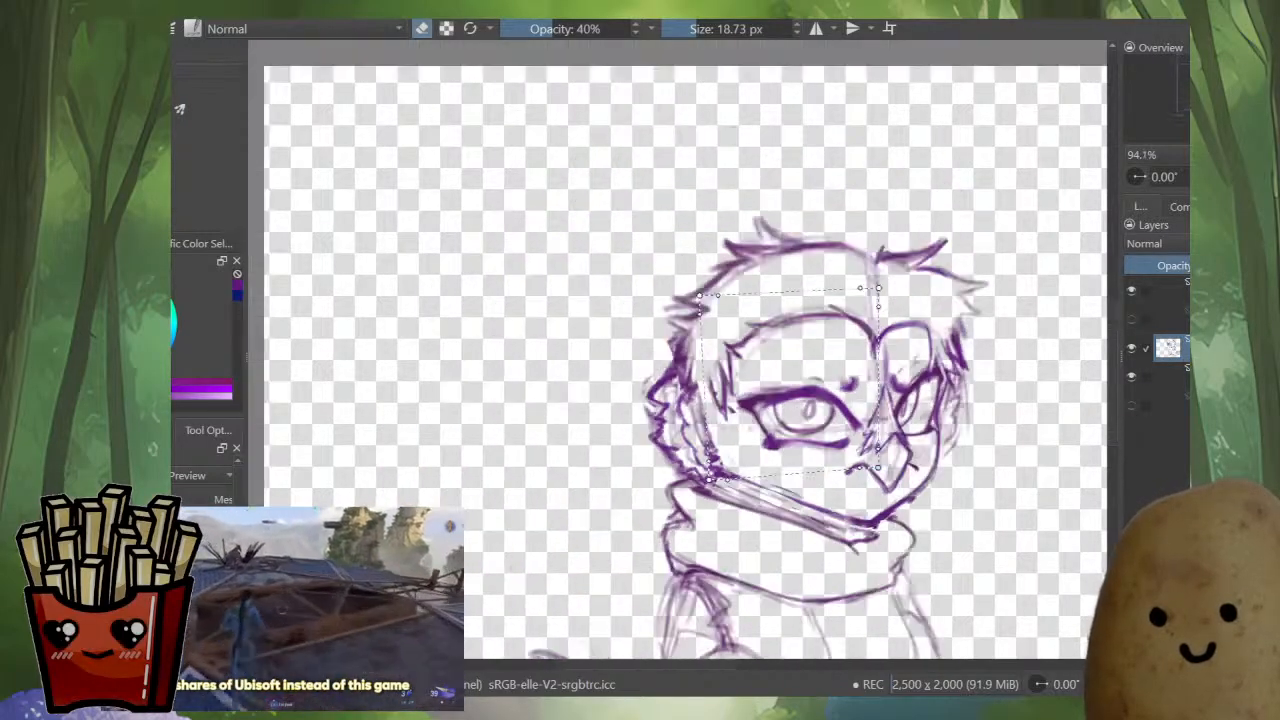
scroll(708, 515, down, 2)
scroll(799, 490, up, 3)
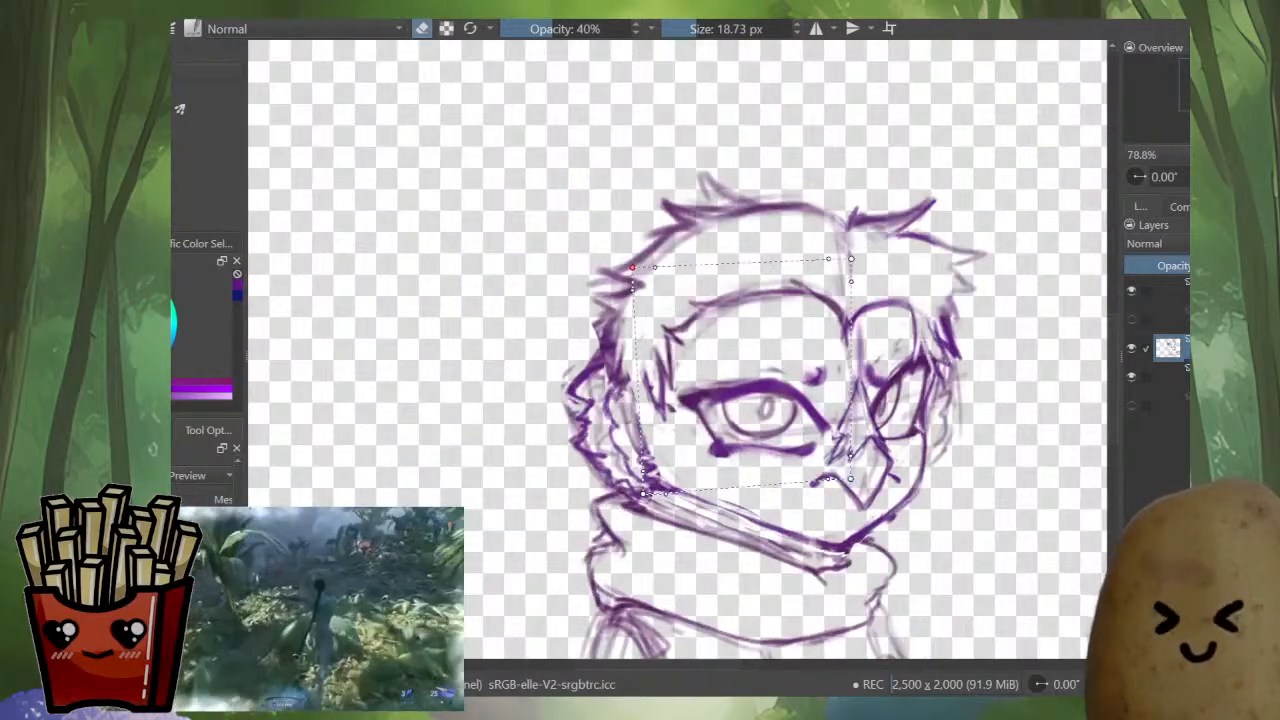
drag(632, 267, 638, 264)
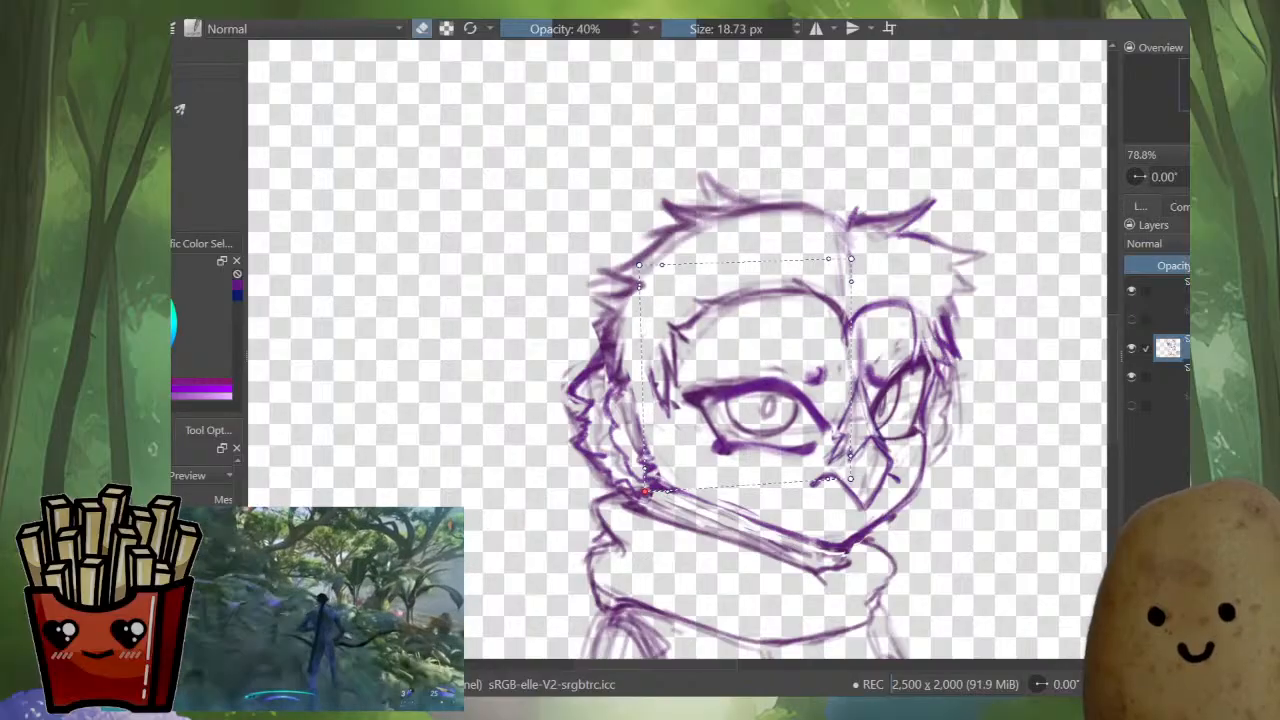
key(m)
drag(645, 450, 734, 409)
key(Return)
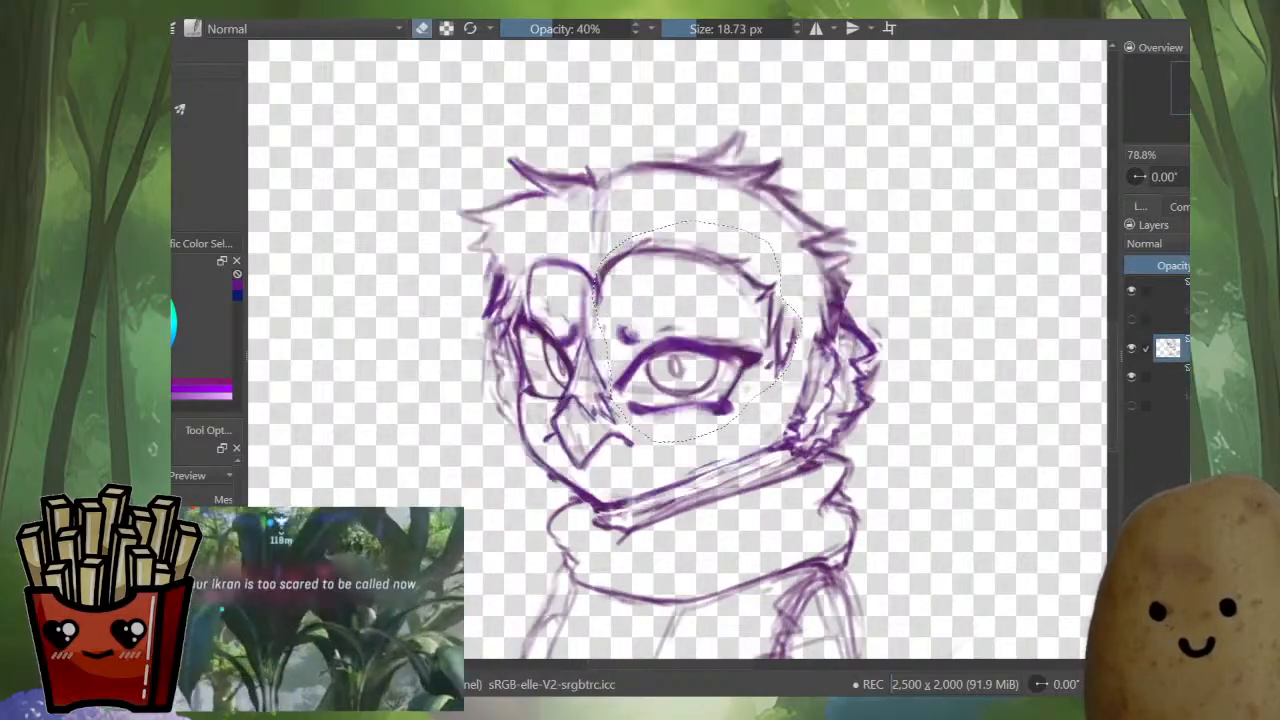
- Check the eye against the alternate head sketch and warp it narrower, moving both outer corners inward and the lower inner corner up
key(ctrl+z)
key(ctrl+shift+z)
key(ctrl+z)
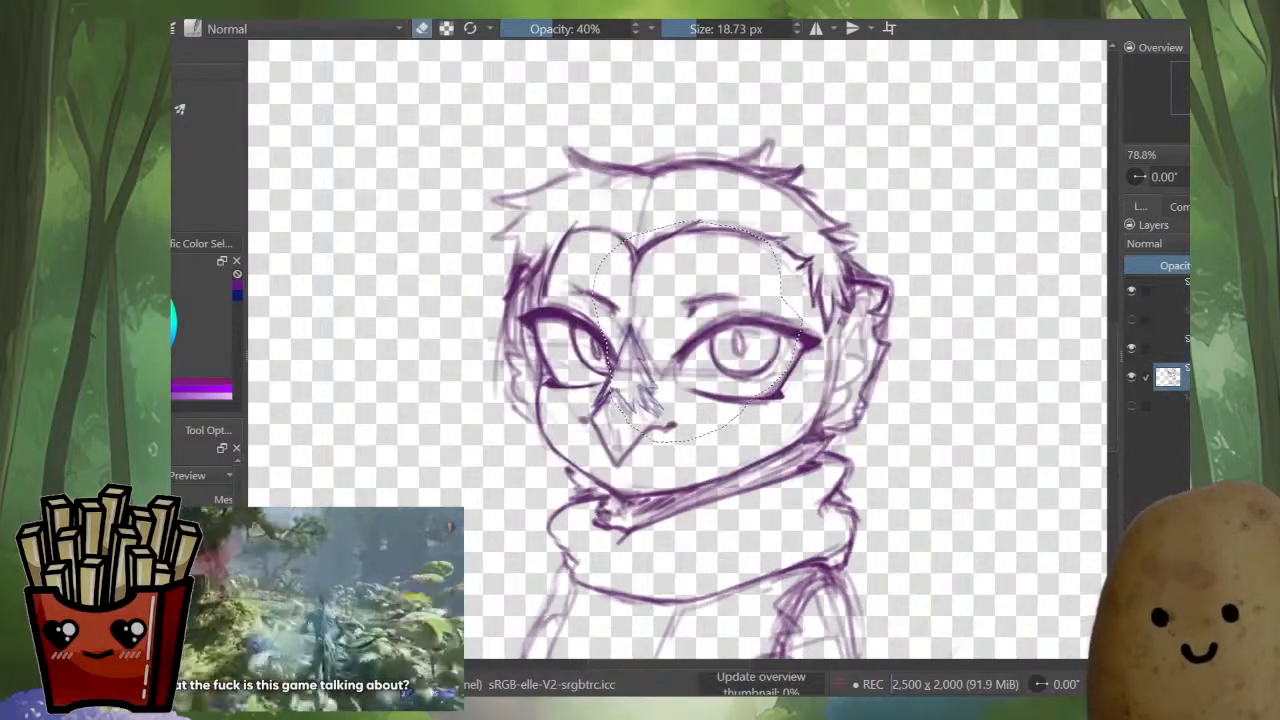
key(ctrl+shift+z)
key(ctrl+z)
key(ctrl+shift+z)
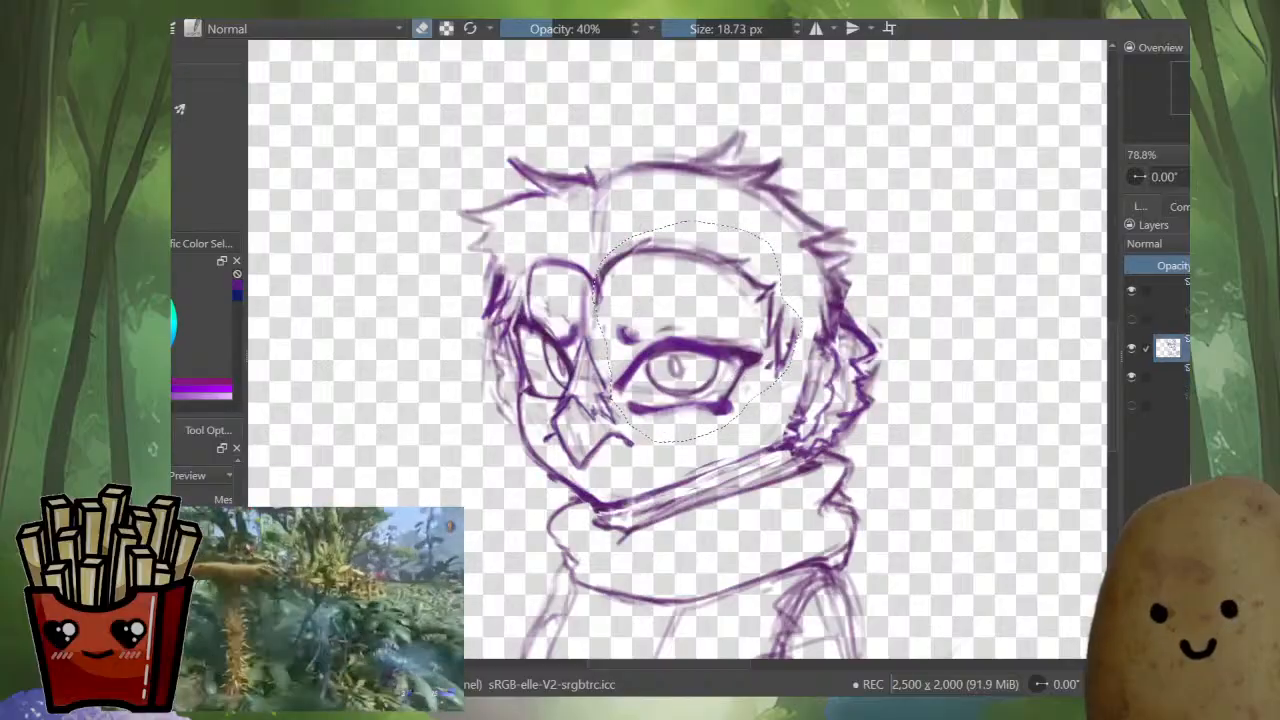
key(ctrl+t)
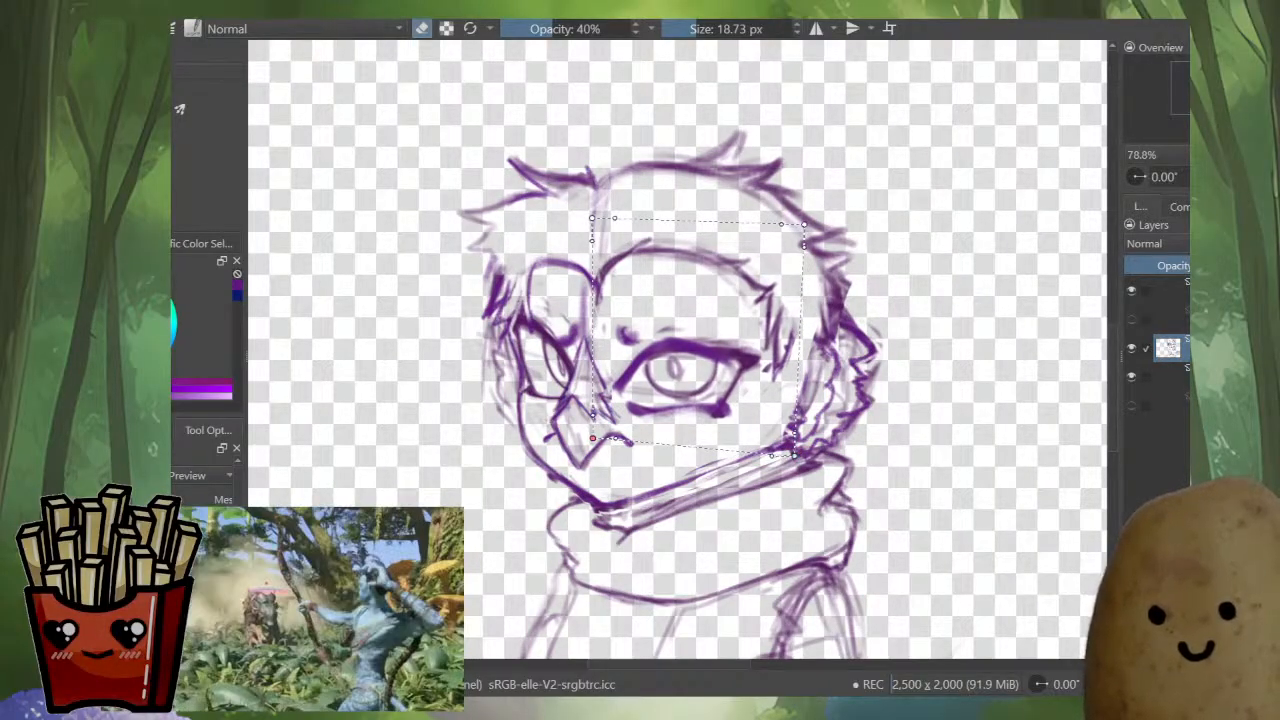
drag(593, 438, 592, 433)
drag(804, 224, 796, 226)
drag(794, 454, 789, 458)
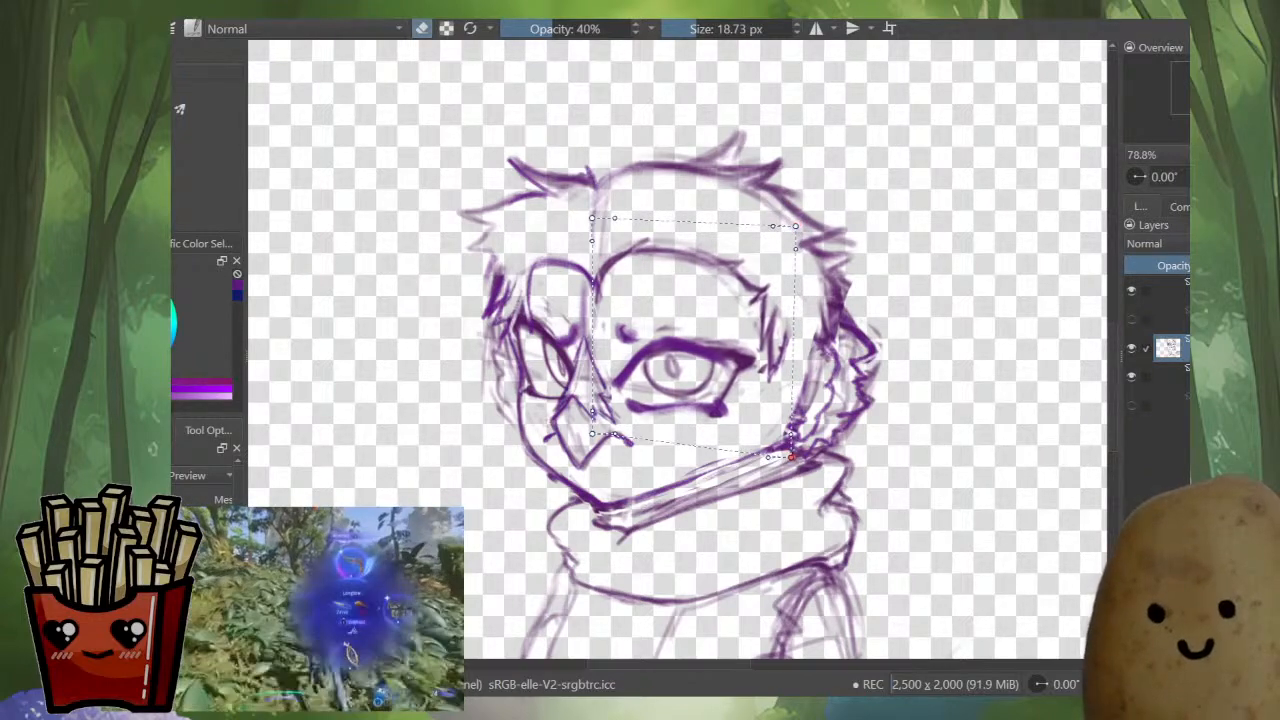
- Compare the narrowed larger eye with the alternate head sketch on the layer below, in both normal and mirrored views
key(Page_Down)
key(Page_Up)
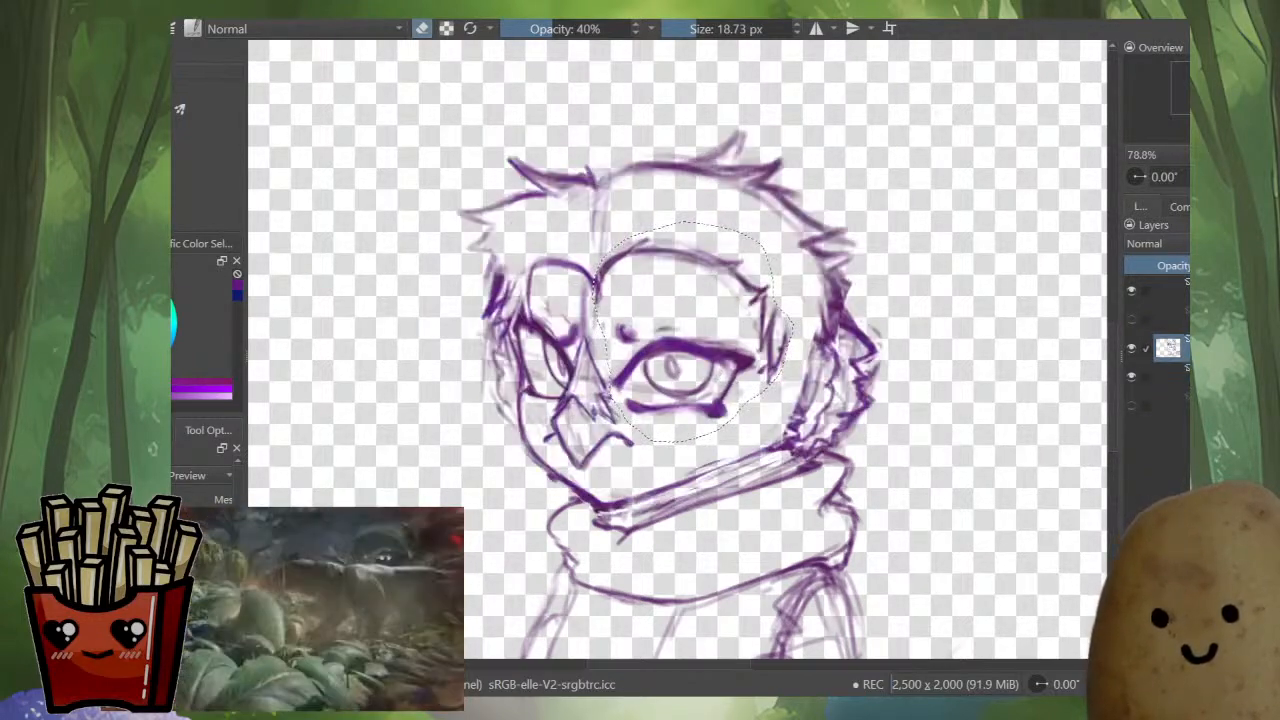
key(Page_Down)
key(Page_Up)
key(m)
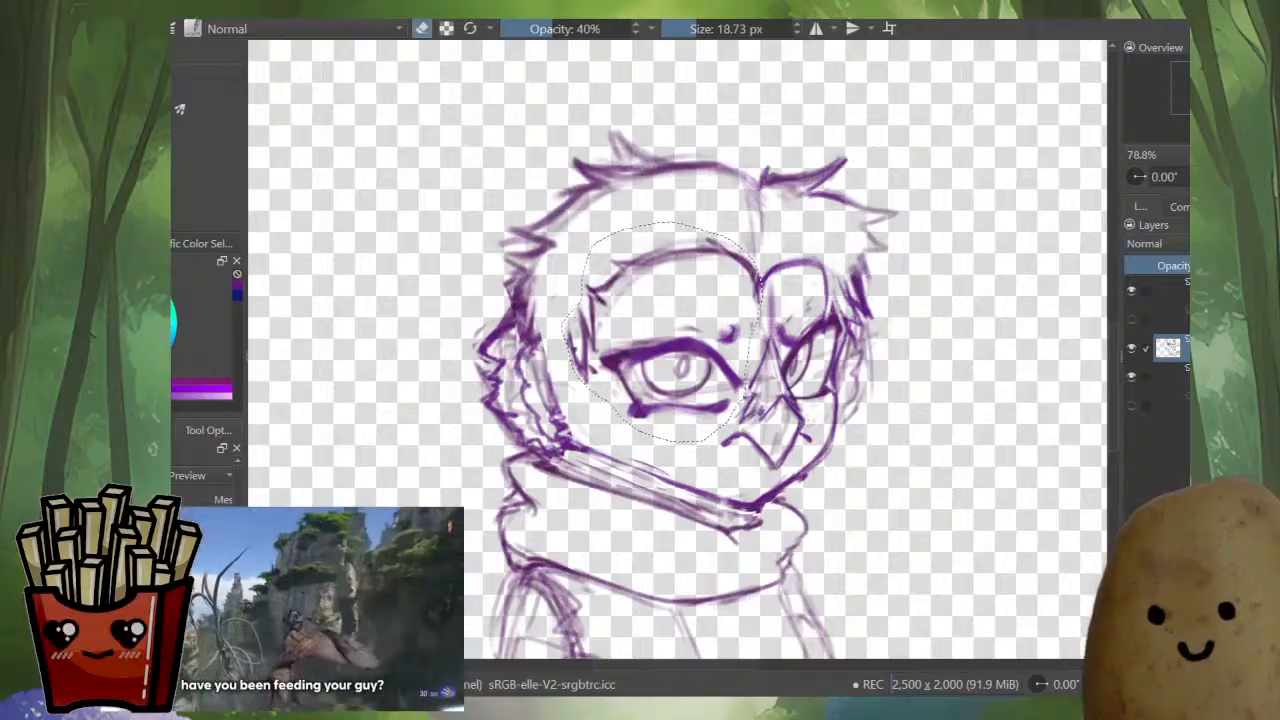
scroll(815, 347, up, 2)
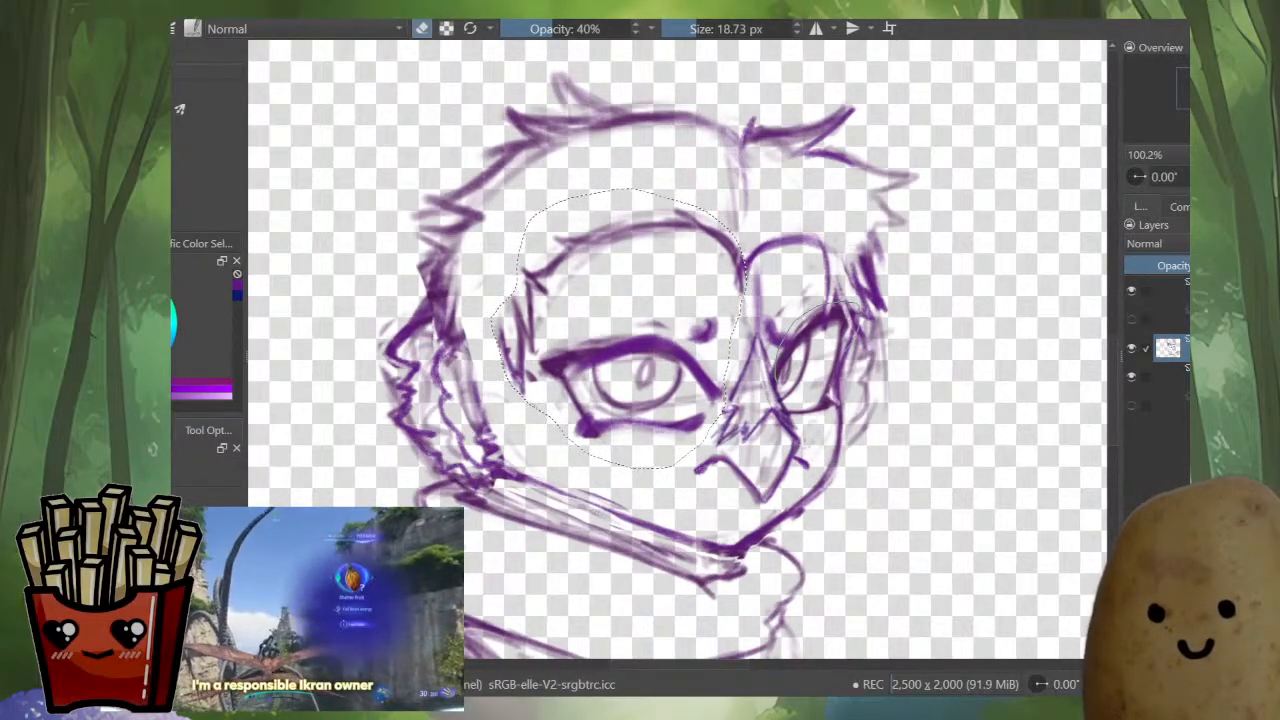
- Lasso the smaller eye and warp it, lowering its upper corners and shifting both inner corners slightly toward the face's outer edge
key(ctrl+z)
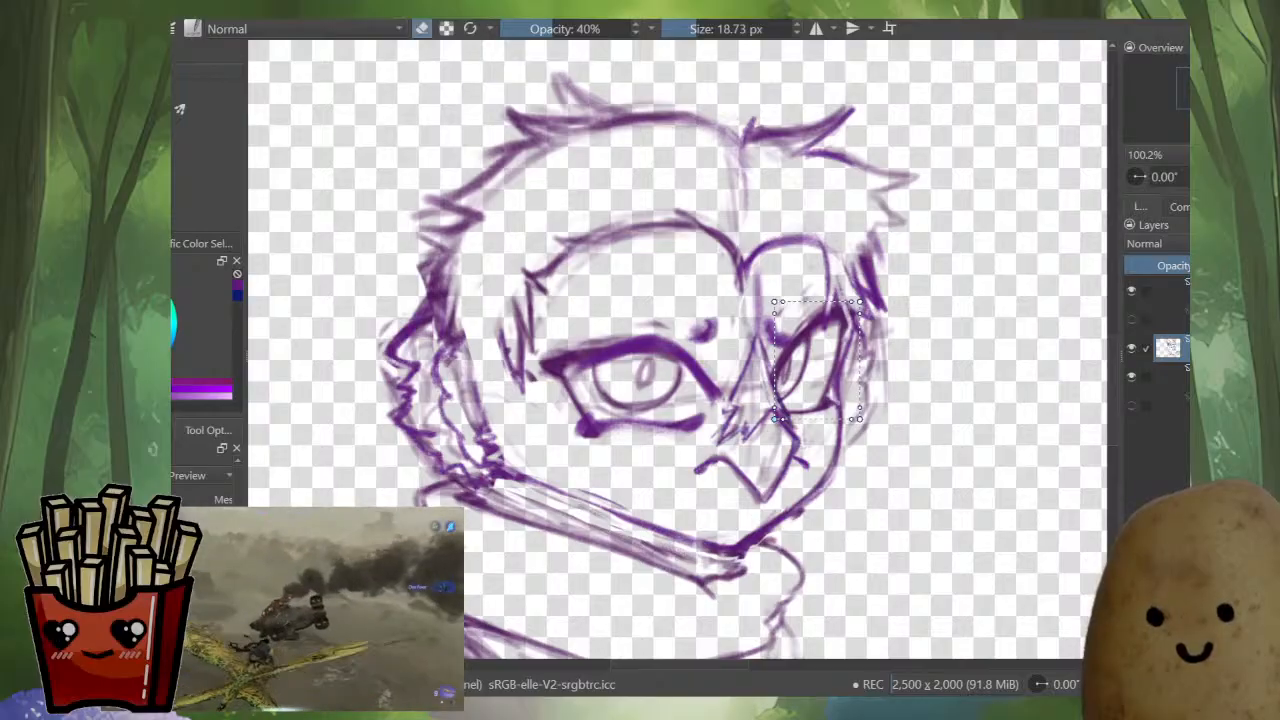
key(m)
drag(574, 306, 636, 344)
key(m)
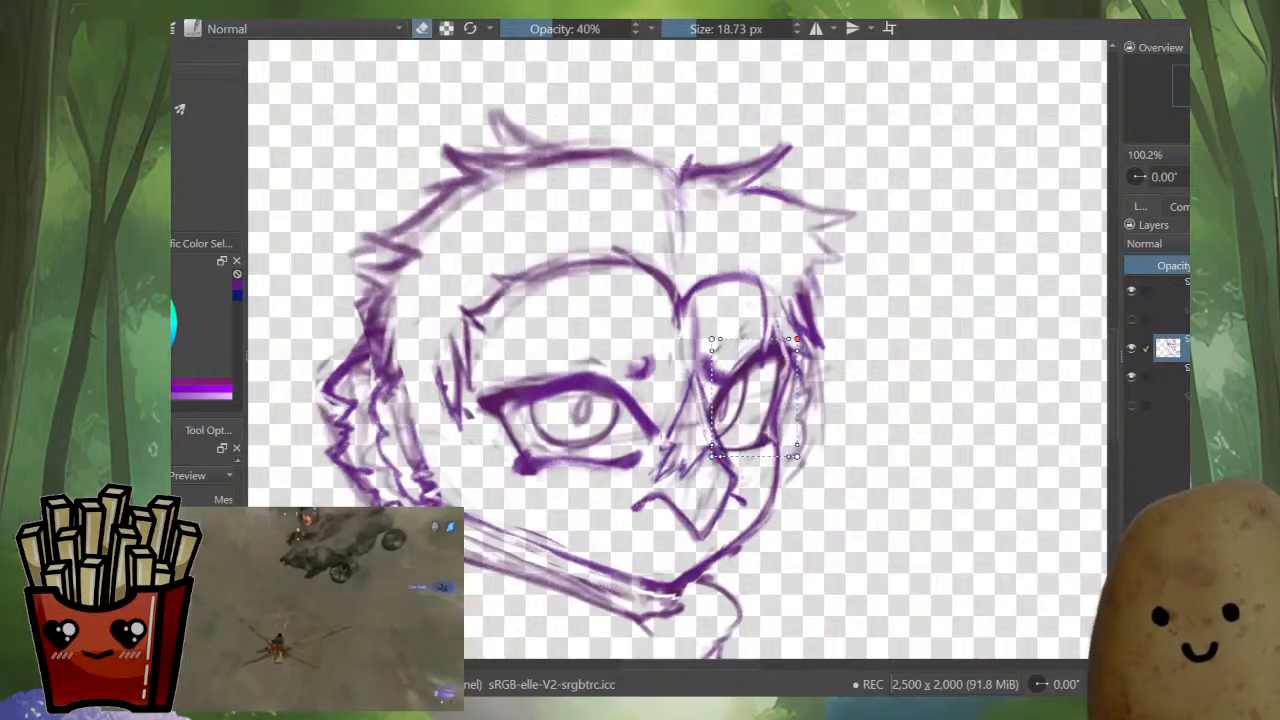
drag(797, 339, 797, 351)
drag(712, 339, 714, 351)
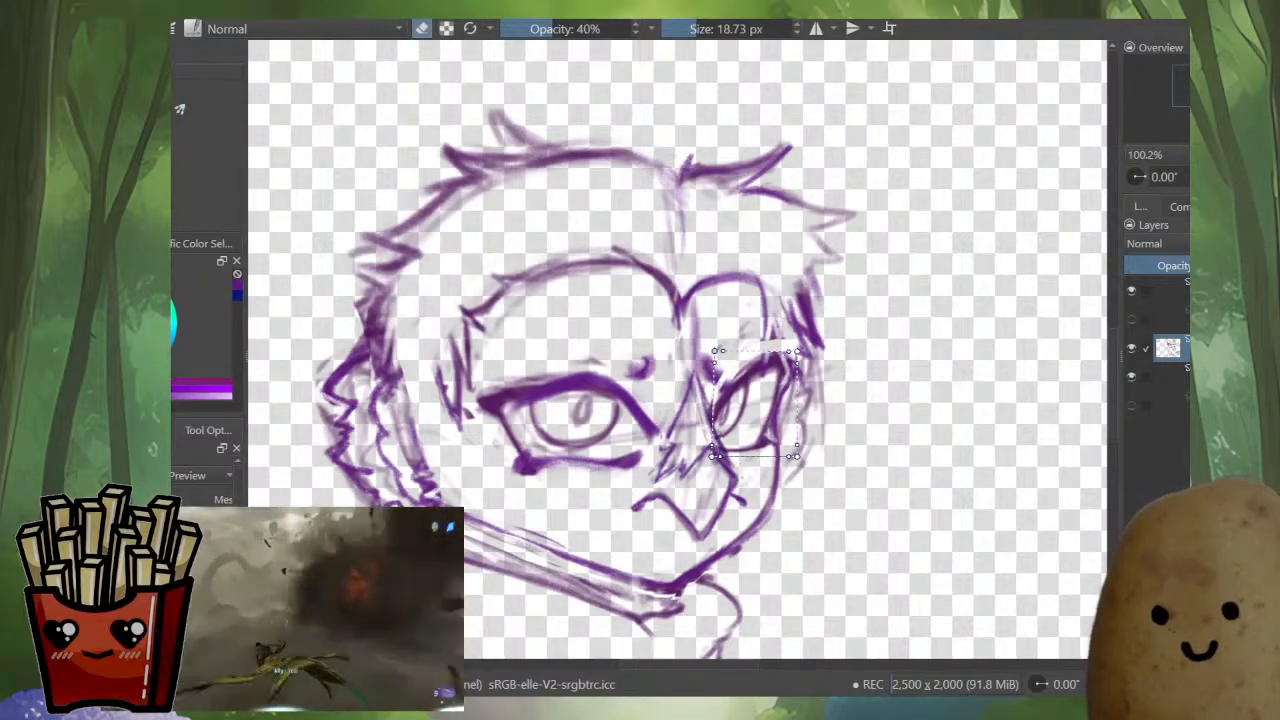
drag(742, 456, 720, 454)
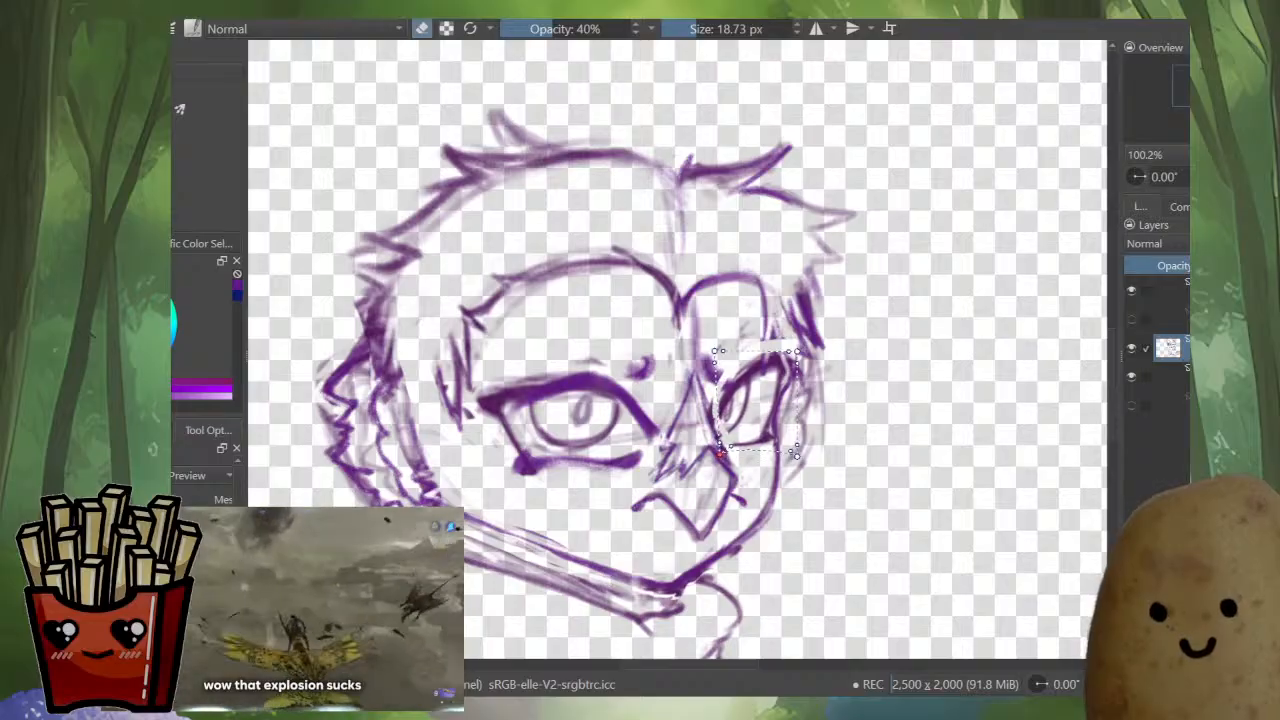
key(m)
key(m)
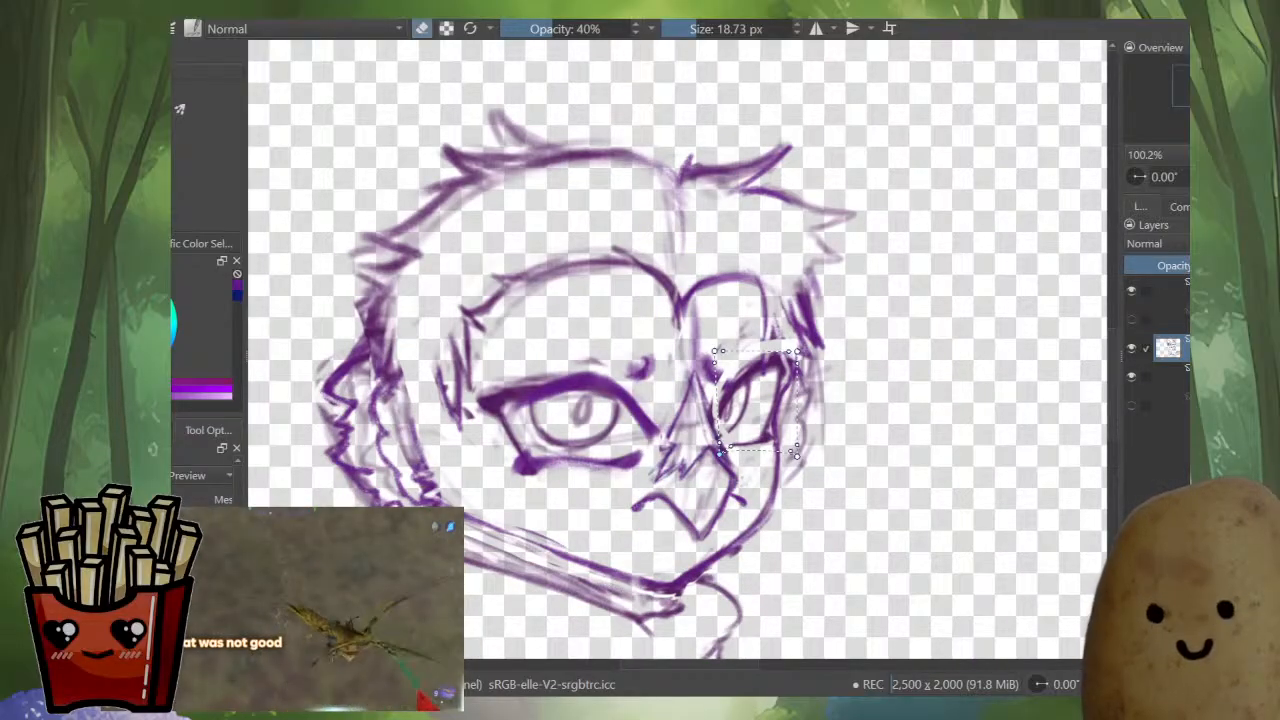
drag(715, 351, 797, 348)
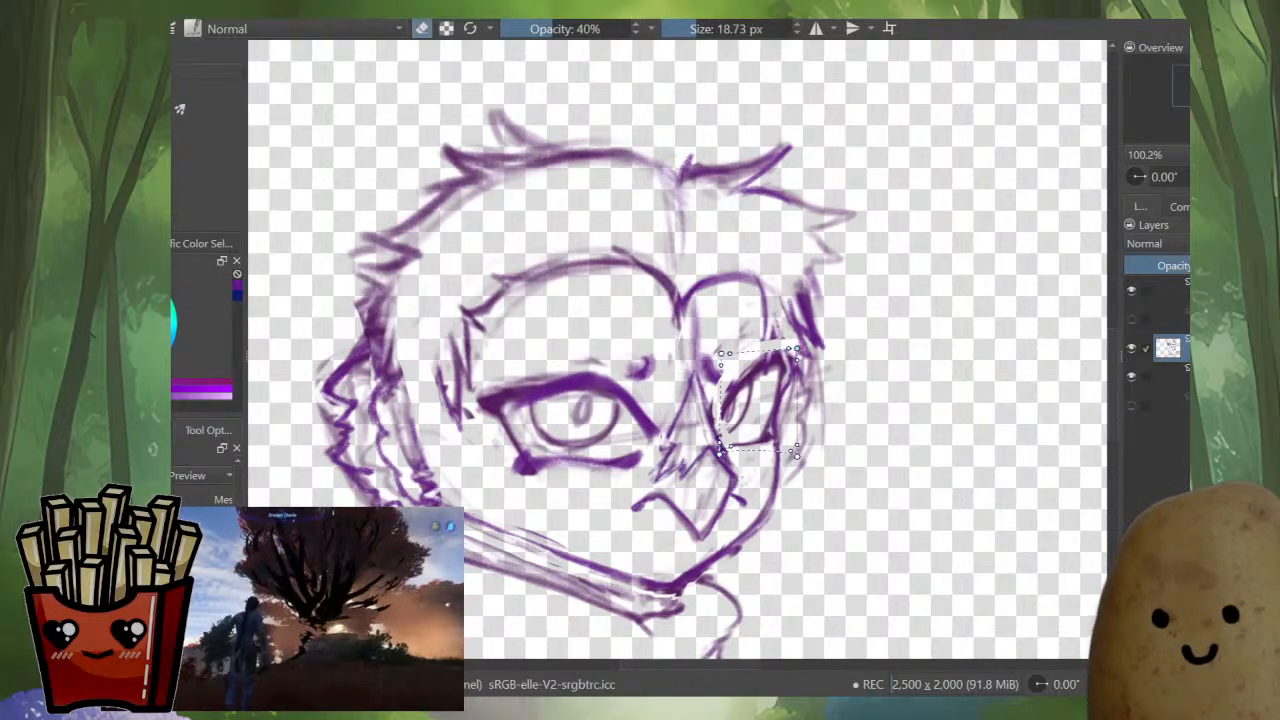
- Refine the smaller eye's warp in both views, lowering the upper inner corner and pulling the outer corners in, then apply it and deselect
key(m)
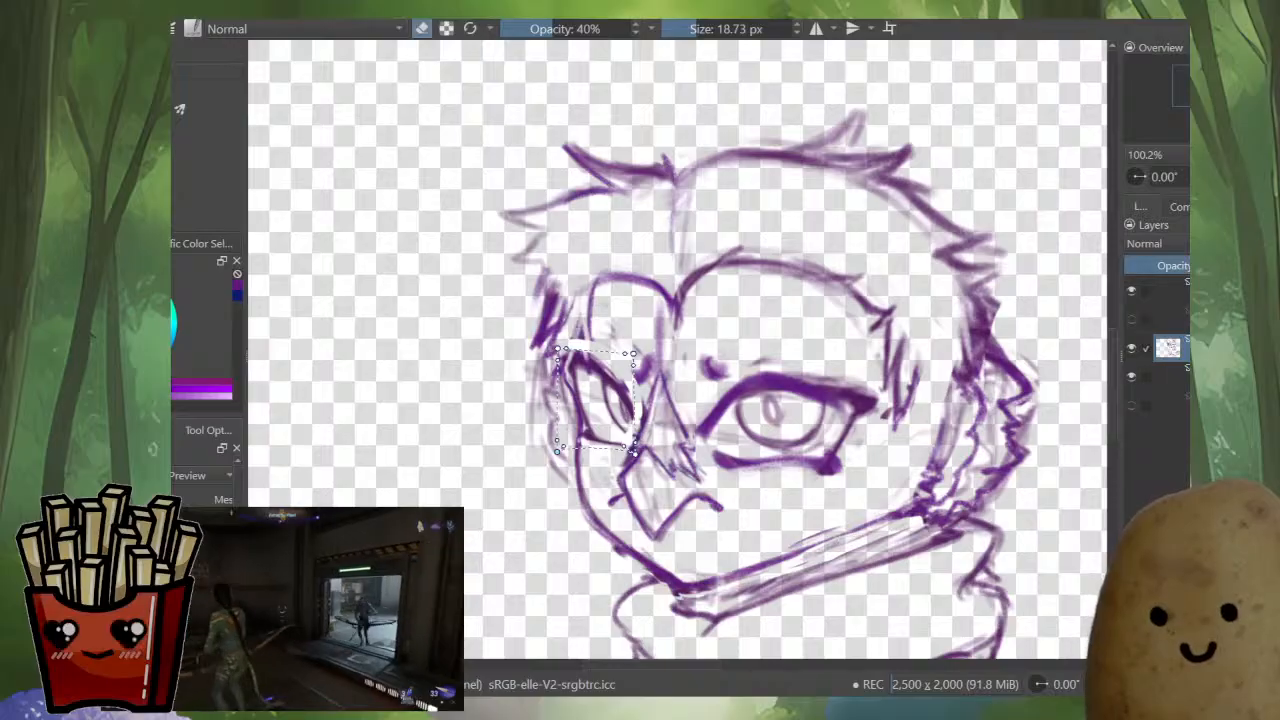
drag(633, 353, 632, 357)
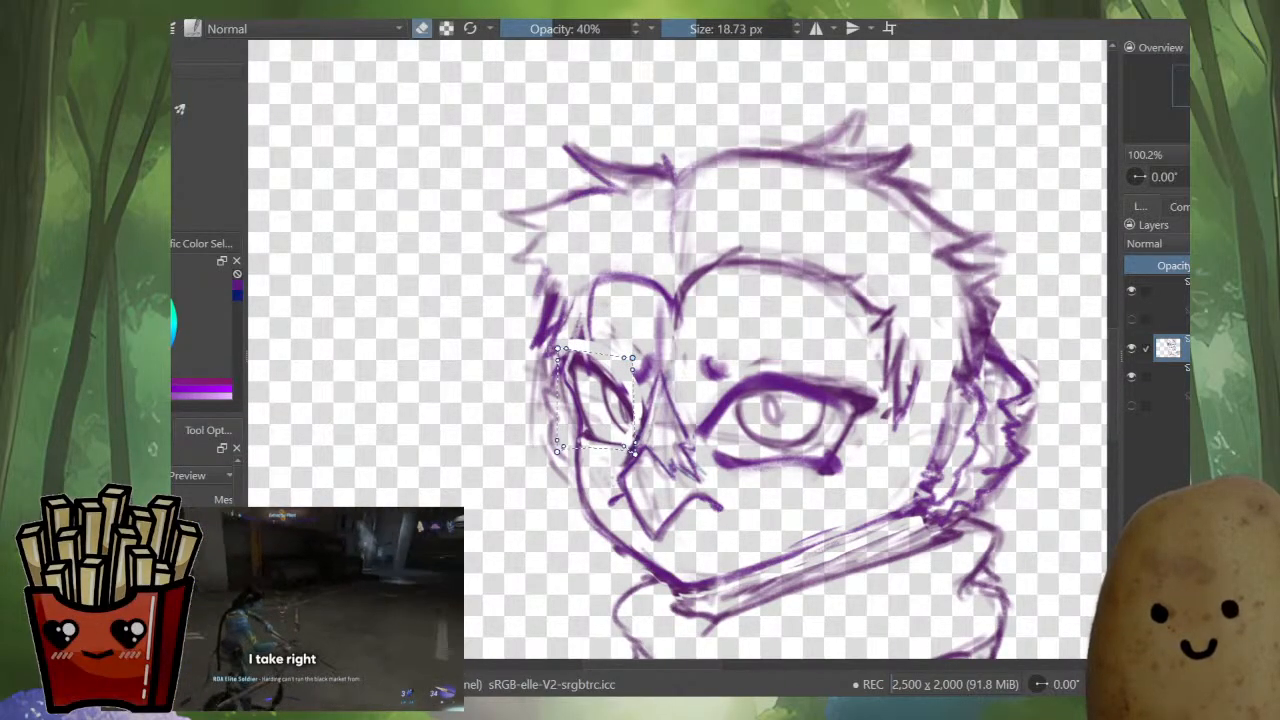
drag(632, 357, 631, 361)
drag(633, 459, 635, 456)
drag(558, 348, 631, 367)
key(m)
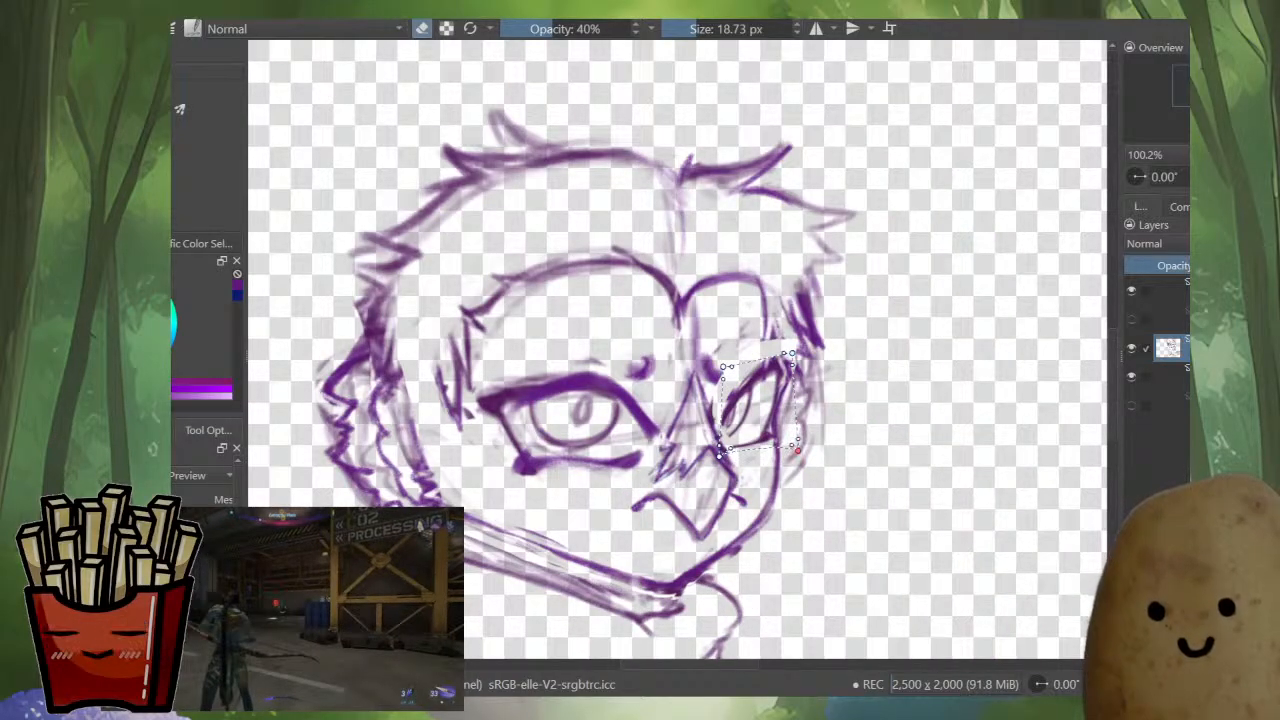
drag(797, 451, 797, 447)
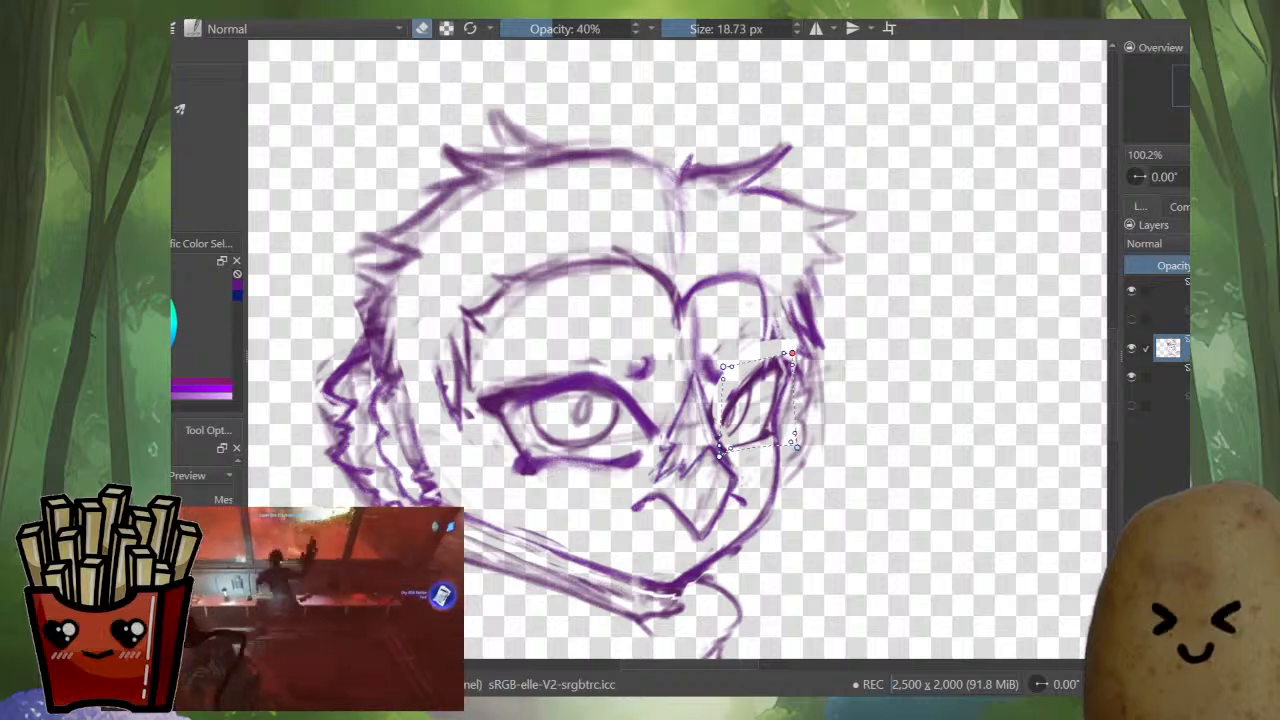
drag(790, 353, 786, 347)
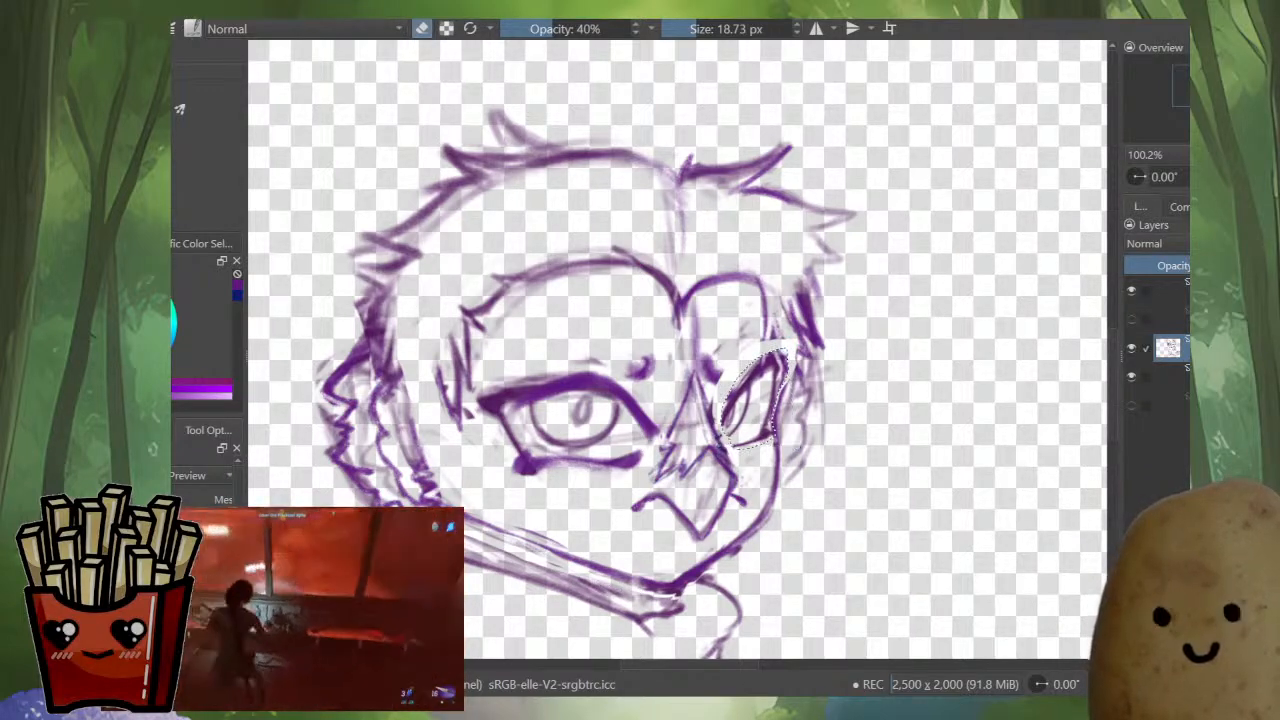
key(Return)
key(ctrl+shift+a)
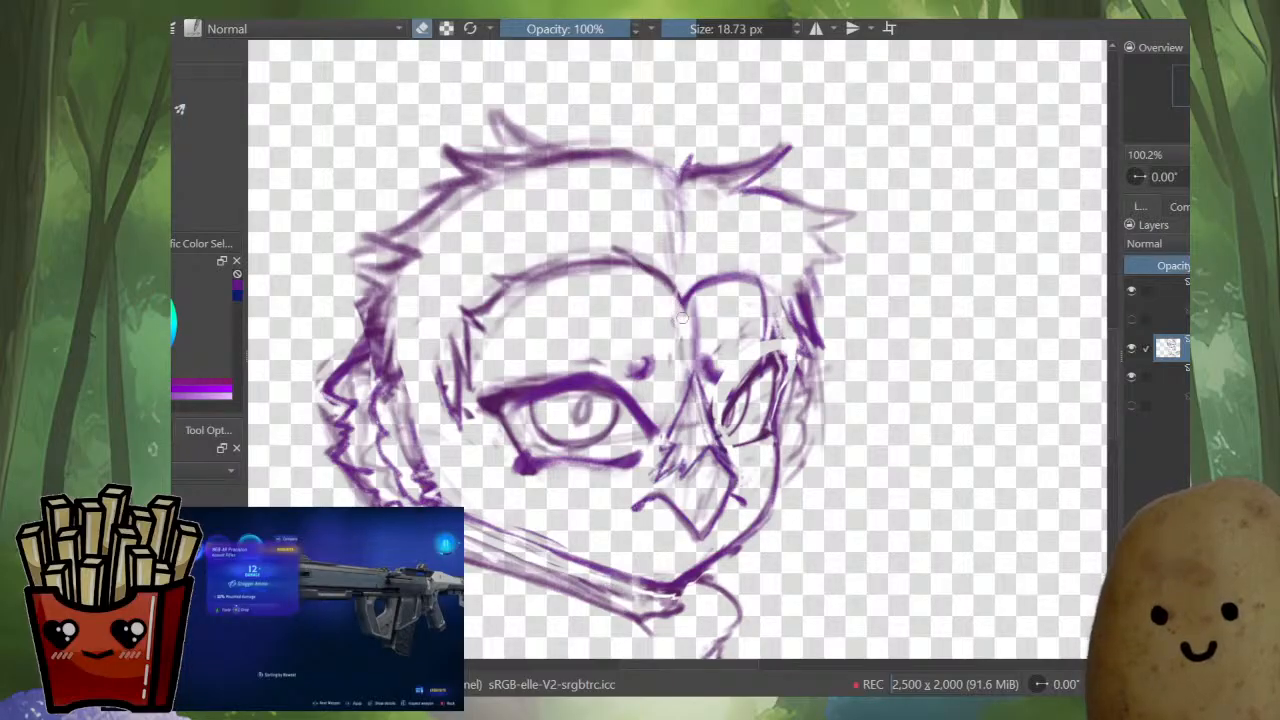
- Erase the junction of the two mask arches above the beak and redraw it slightly closer to the smaller eye
mouse_move(661, 284)
mouse_down()
mouse_move(690, 330)
mouse_move(645, 273)
mouse_move(690, 313)
mouse_move(664, 265)
mouse_move(695, 300)
mouse_move(713, 270)
mouse_move(693, 286)
mouse_move(668, 259)
mouse_move(696, 312)
mouse_up()
key(e)
key(e)
key(e)
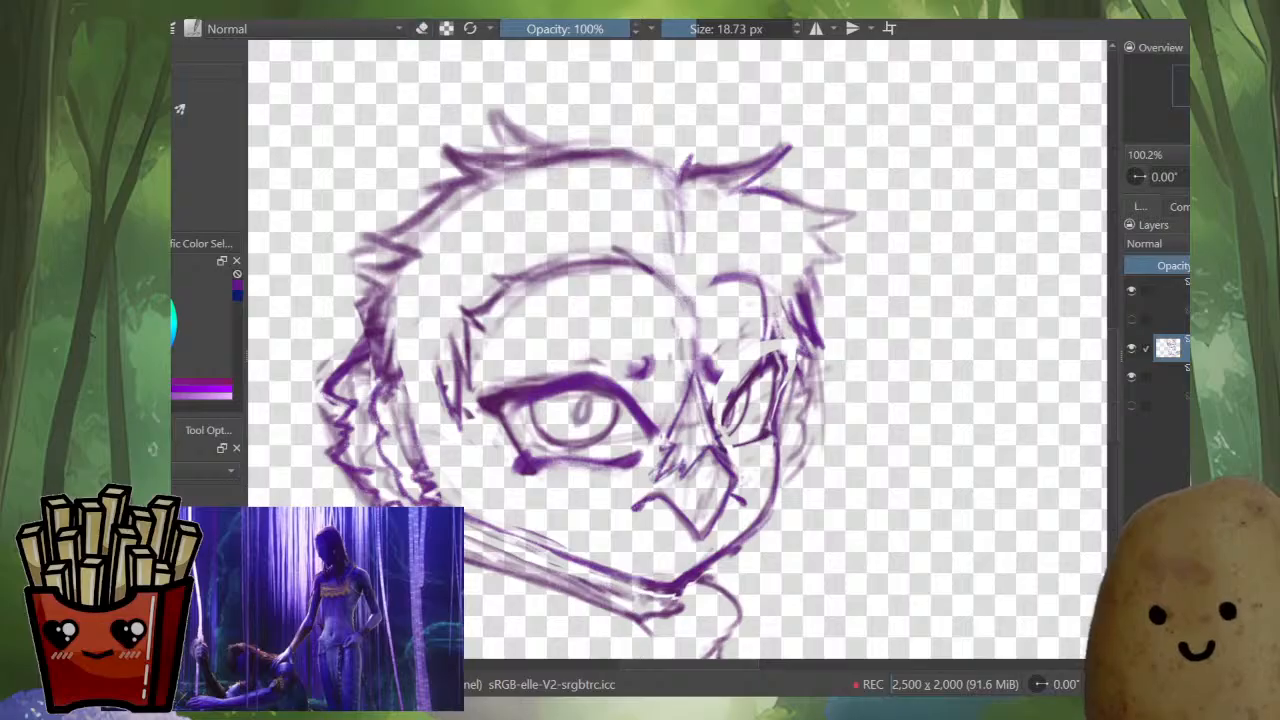
mouse_move(642, 260)
mouse_down()
mouse_move(702, 325)
mouse_move(760, 272)
mouse_move(704, 298)
mouse_move(733, 271)
mouse_up()
key(e)
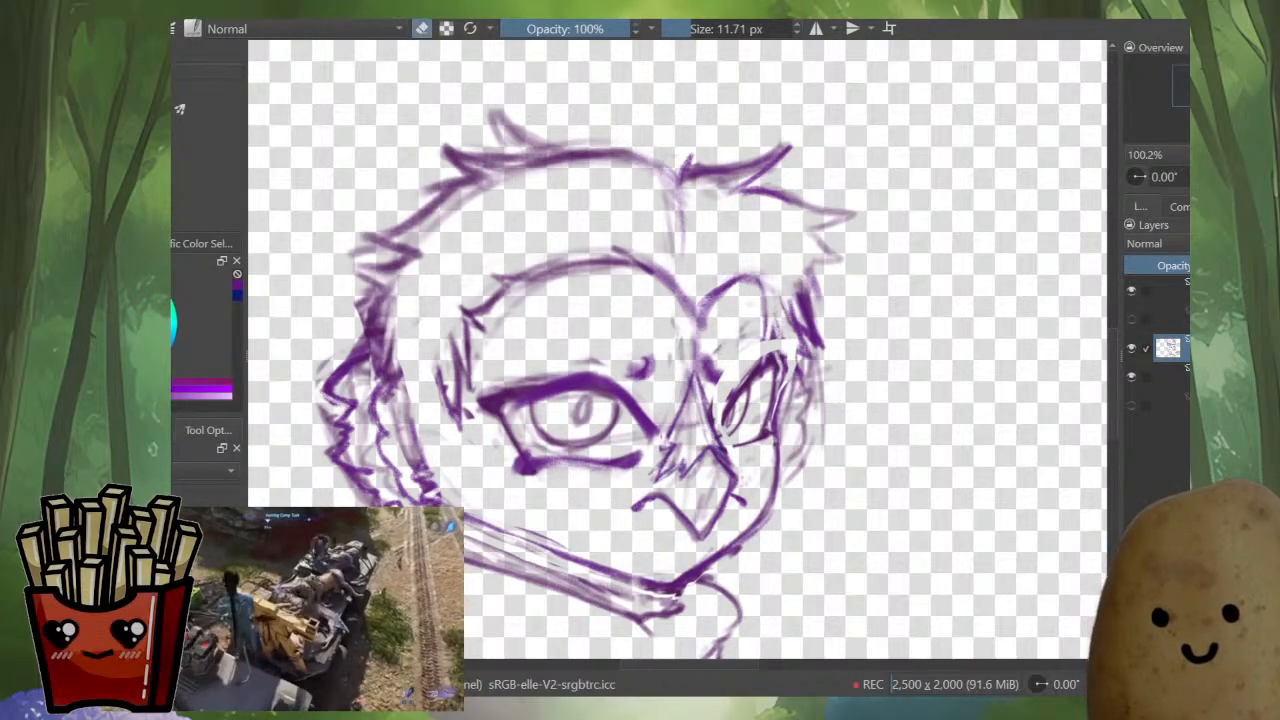
- Erase the outer side of the mask arch above the smaller eye and redraw it with an 11.71 px brush
mouse_move(740, 280)
mouse_down()
mouse_move(710, 291)
mouse_move(733, 274)
mouse_move(731, 292)
mouse_move(748, 287)
mouse_move(696, 326)
mouse_move(745, 287)
mouse_move(772, 320)
mouse_move(760, 364)
mouse_up()
key(e)
mouse_move(774, 306)
mouse_down()
mouse_move(784, 371)
mouse_move(778, 346)
mouse_move(806, 368)
mouse_up()
- Compare the redrawn mask and smaller eye of the angry head with the alternate head sketch on the layer below
key(Page_Down)
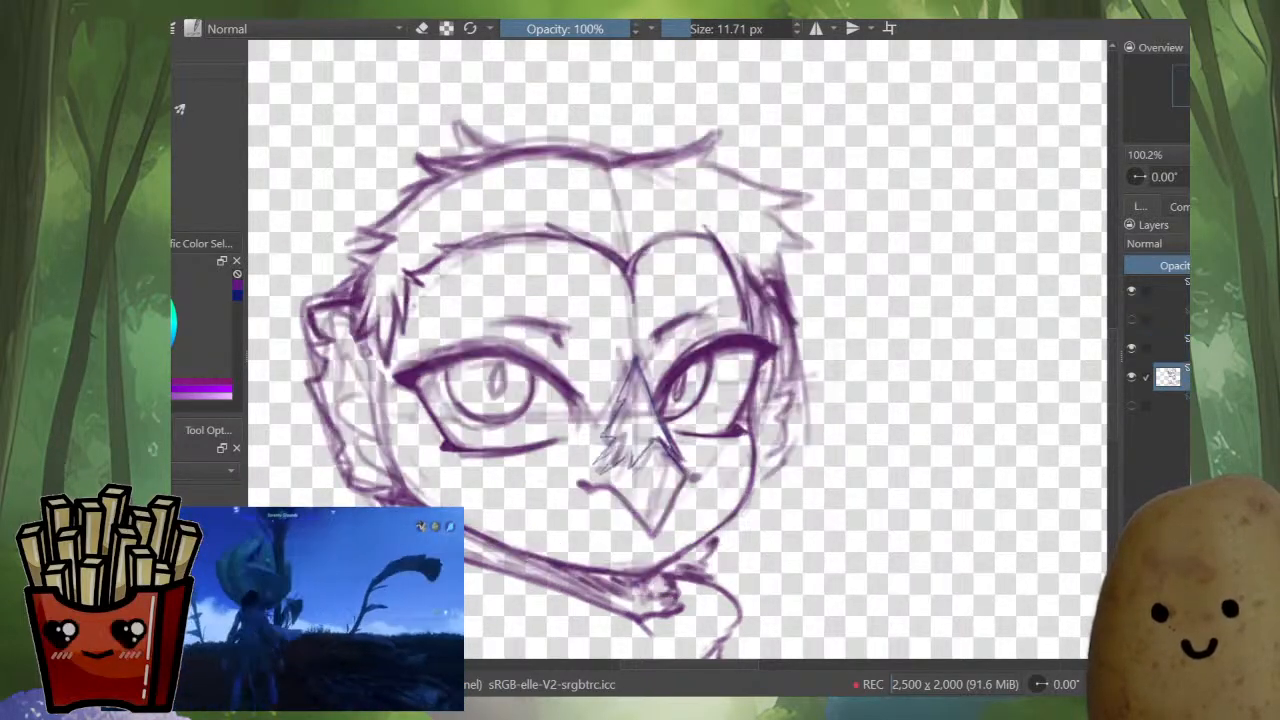
key(Page_Up)
key(Page_Down)
key(Page_Up)
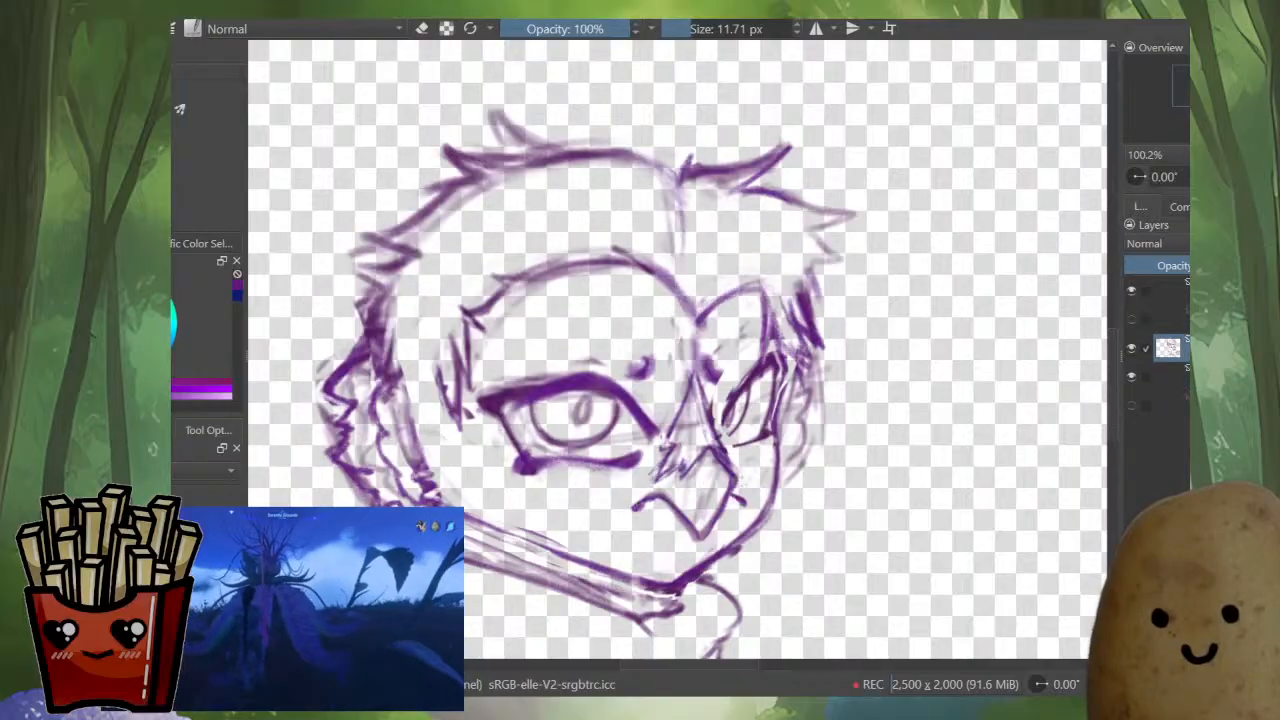
key(Page_Up)
key(Page_Down)
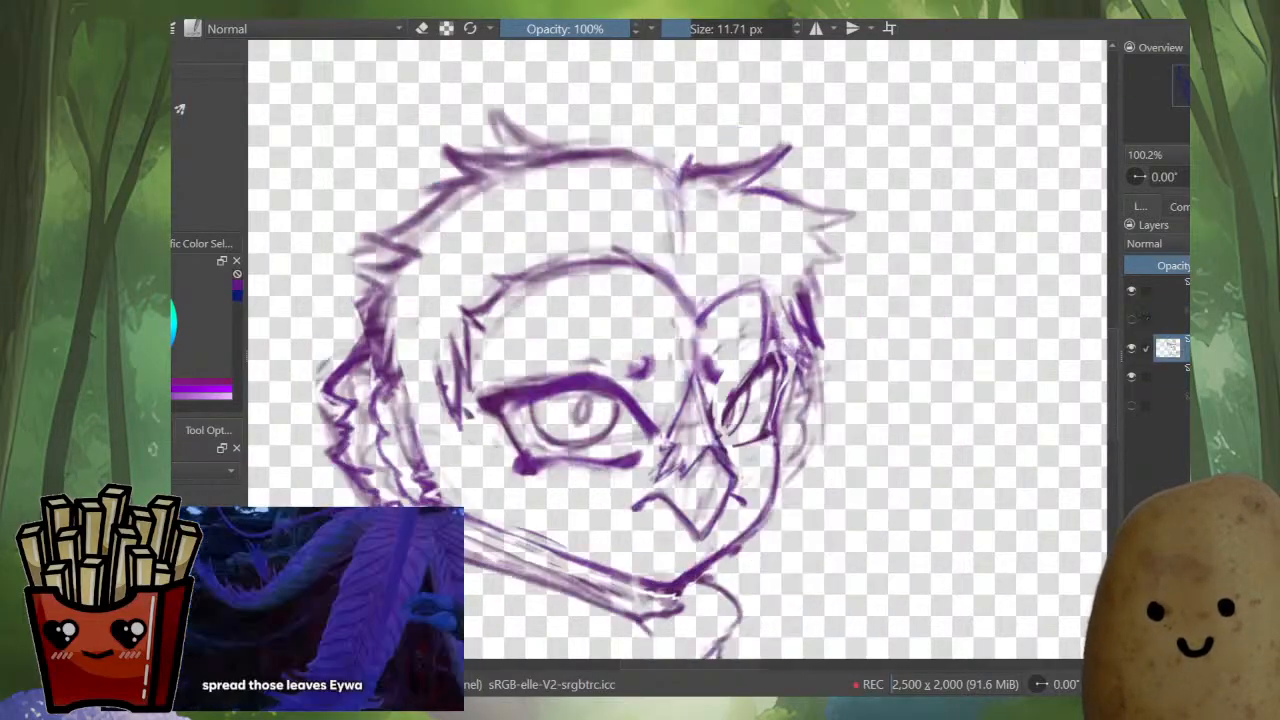
key(Page_Down)
key(Page_Up)
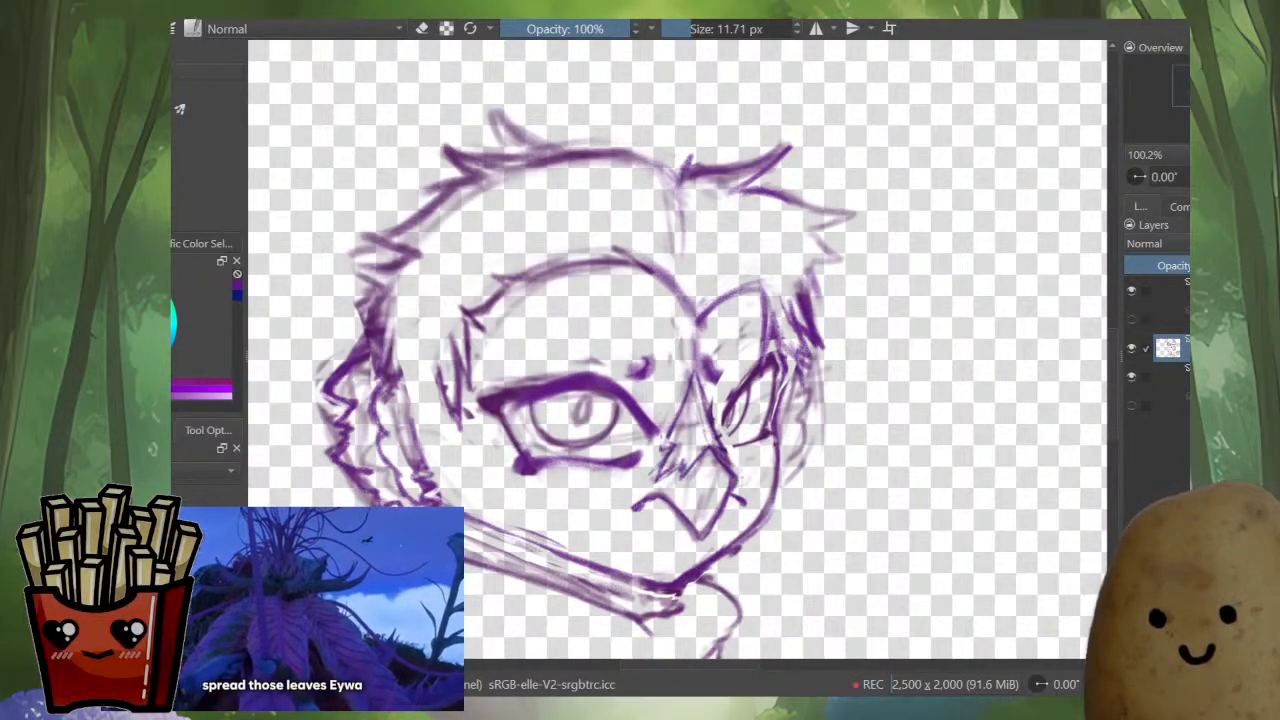
key(Page_Down)
key(Page_Up)
key(Page_Down)
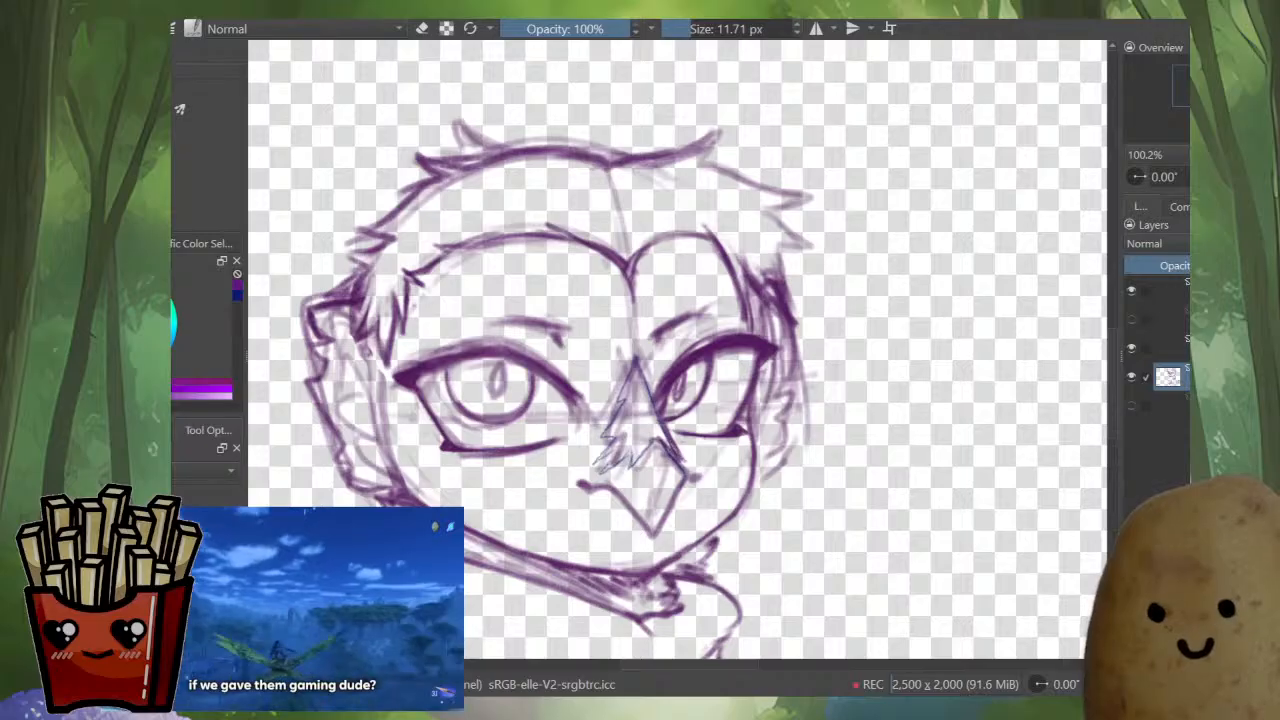
key(Page_Up)
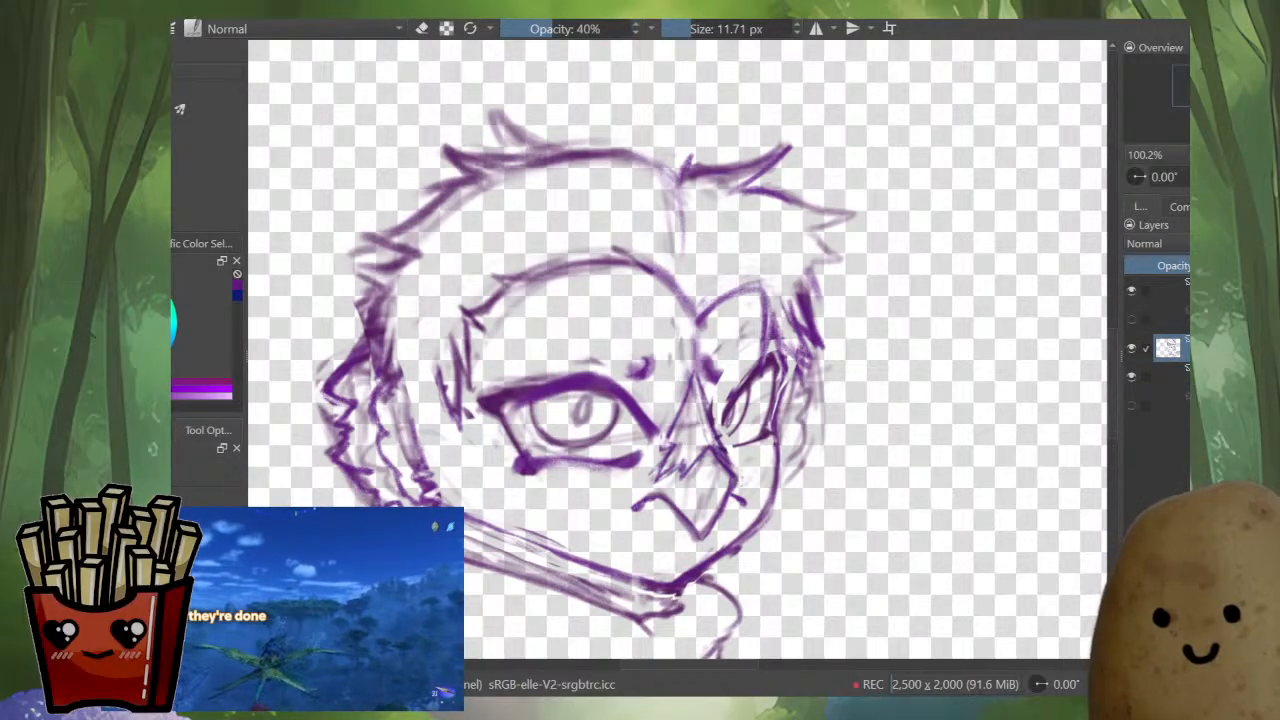
- Lasso the fur tufts on the smaller eye's side of the head, warp them outward and down, and deselect
mouse_move(774, 178)
mouse_down()
mouse_move(744, 187)
mouse_move(760, 240)
mouse_move(789, 264)
mouse_move(776, 368)
mouse_move(860, 402)
mouse_move(850, 162)
mouse_move(776, 172)
mouse_up()
key(ctrl+t)
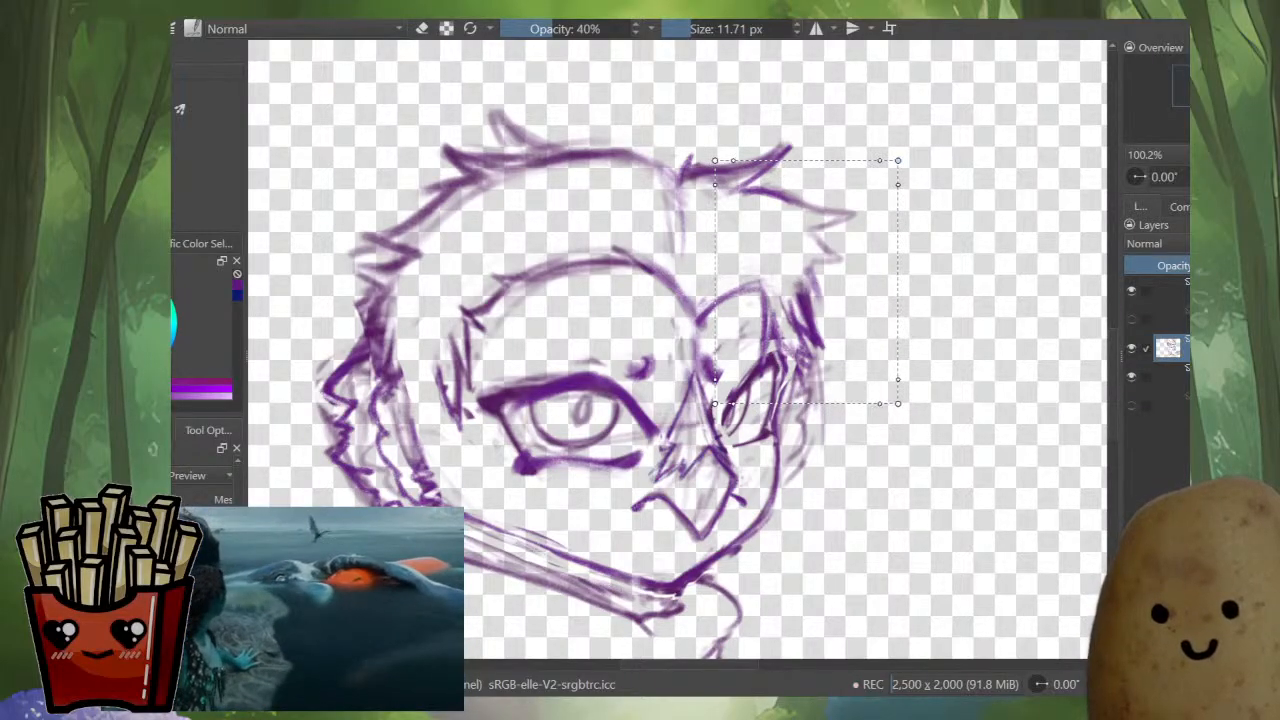
drag(897, 160, 919, 197)
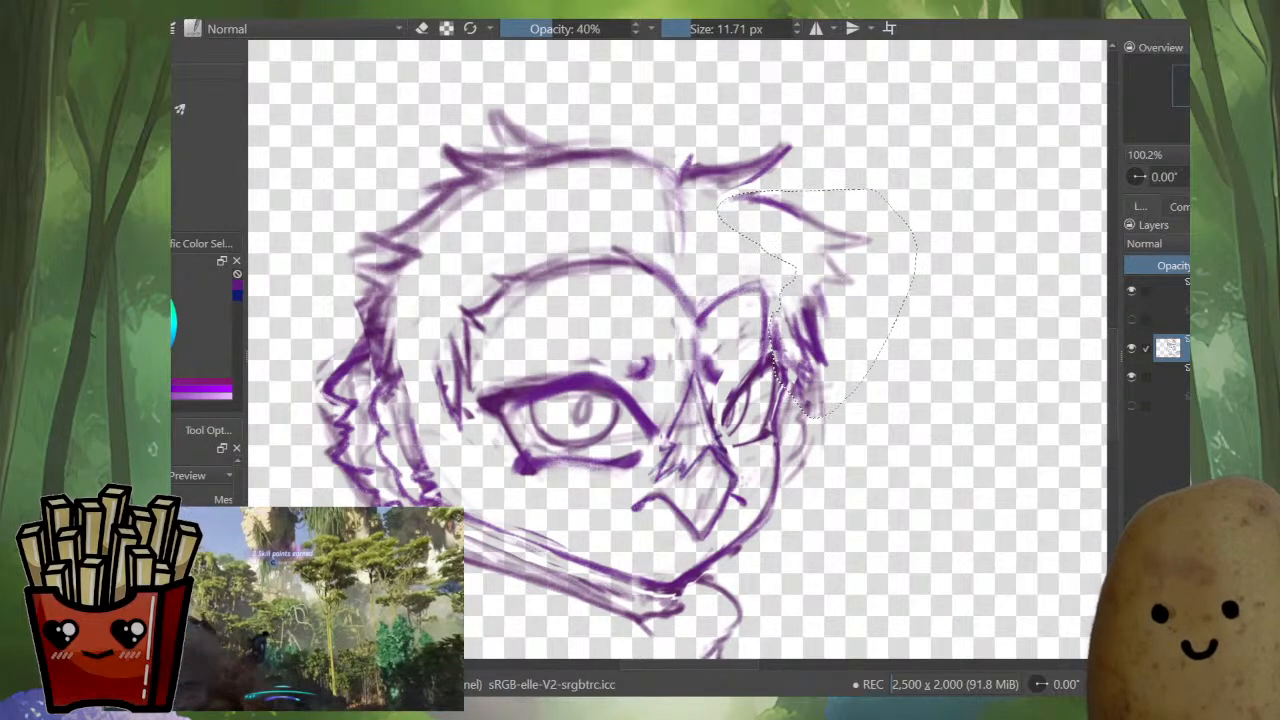
key(b)
key(ctrl+shift+a)
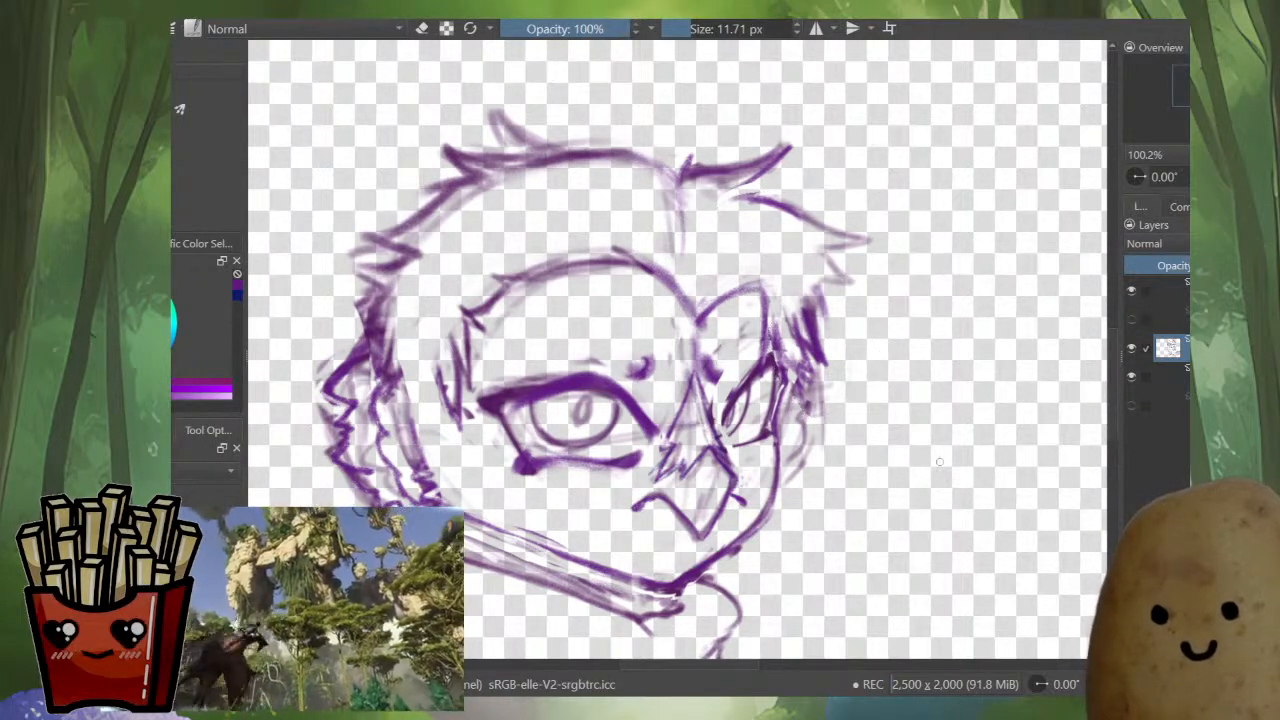
- Redraw the fur lines around the moved tufts, reconnecting them to the top of the head and the side of the face
mouse_move(731, 187)
mouse_down()
mouse_move(755, 192)
mouse_move(732, 202)
mouse_up()
mouse_move(800, 233)
mouse_down()
mouse_move(877, 237)
mouse_move(812, 280)
mouse_move(826, 372)
mouse_move(799, 341)
mouse_move(782, 374)
mouse_move(774, 350)
mouse_move(772, 398)
mouse_move(804, 408)
mouse_up()
- Erase the leftover sketch lines outside the cheek, below the fur on the smaller eye's side
key(e)
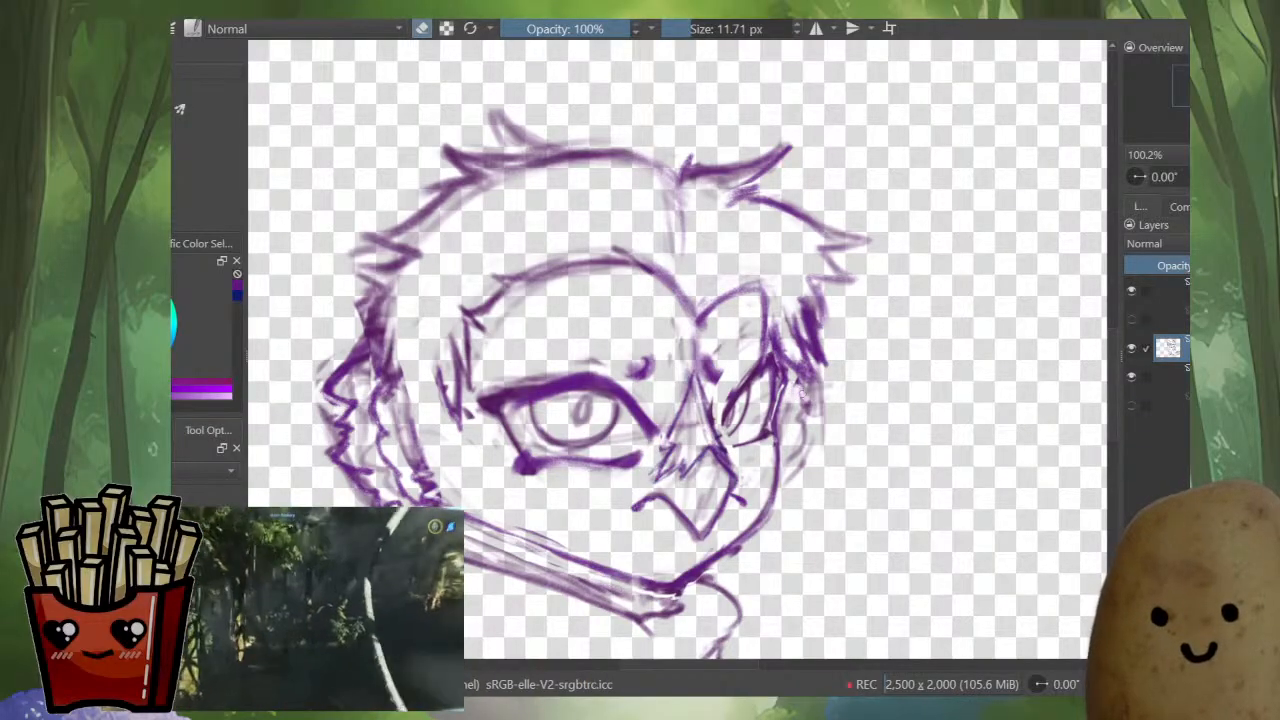
mouse_move(814, 360)
mouse_down()
mouse_move(825, 402)
mouse_move(790, 456)
mouse_up()
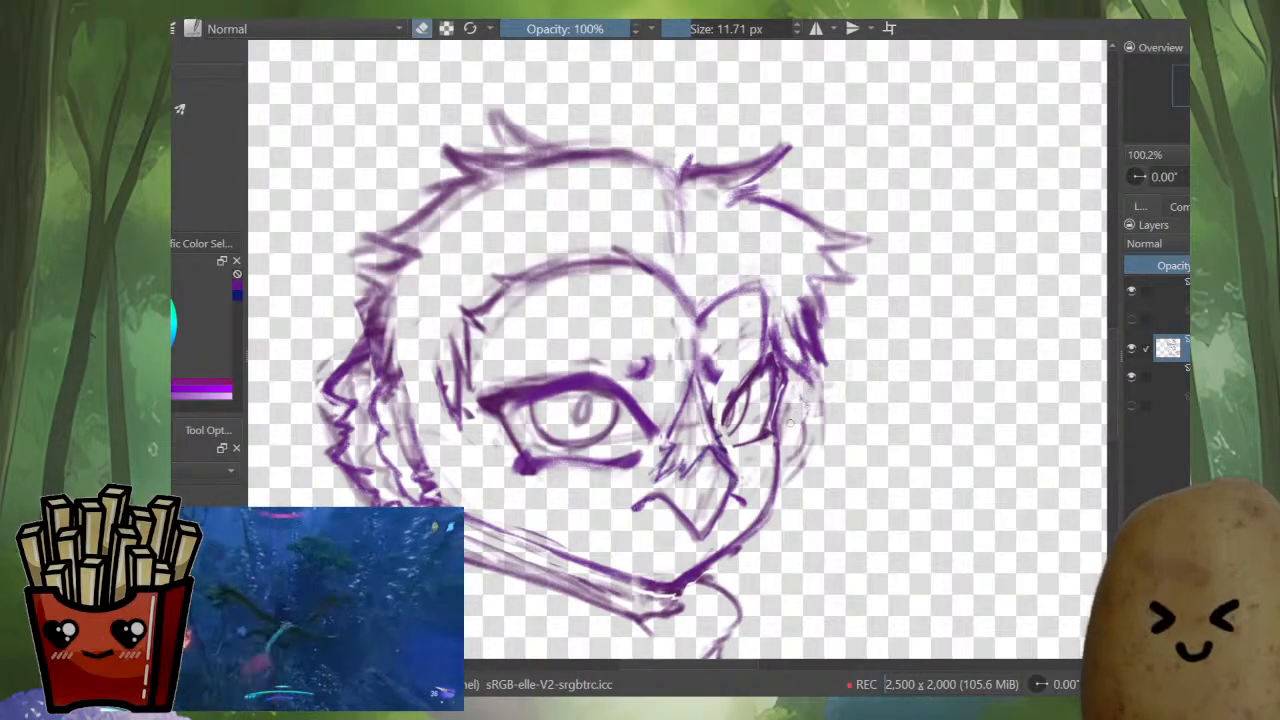
mouse_move(790, 402)
mouse_down()
mouse_move(790, 488)
mouse_move(808, 464)
mouse_up()
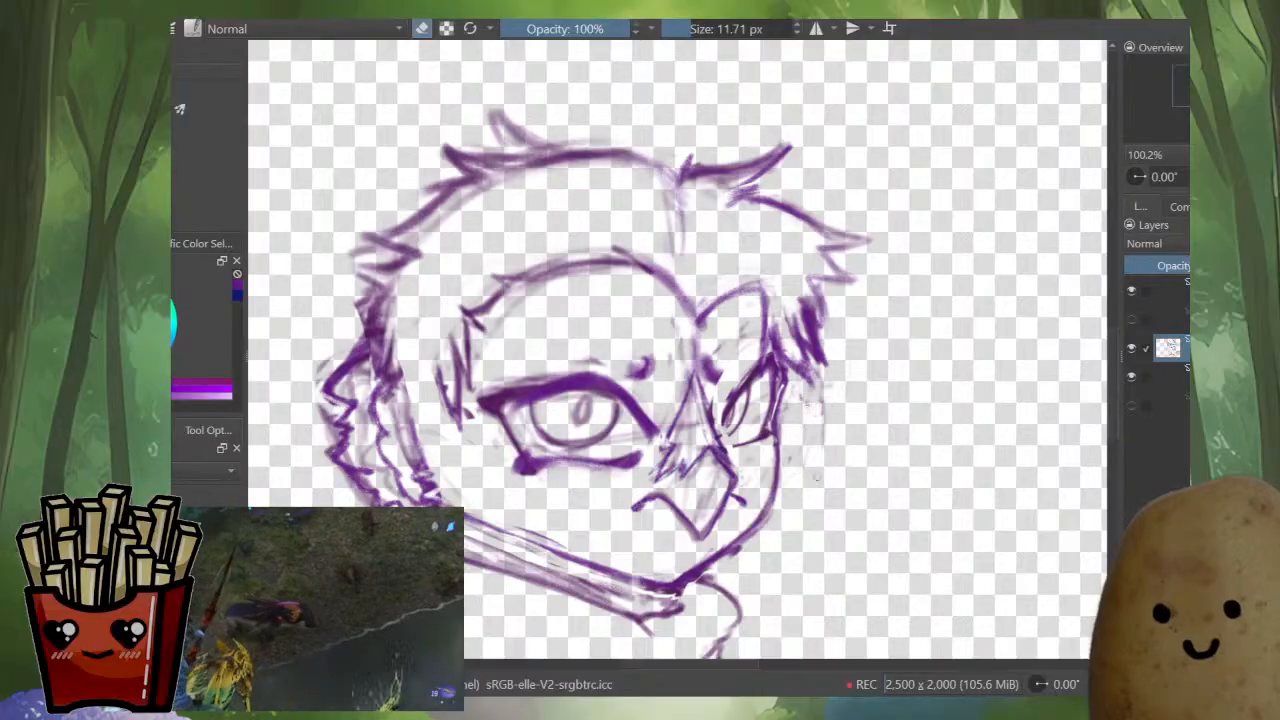
mouse_move(820, 420)
mouse_down()
mouse_move(791, 440)
mouse_move(762, 529)
mouse_move(712, 568)
mouse_up()
- Reduce the brush size to 6.40 px and redraw the jaw line from the chin along the collar in the mirrored view
key([)
key([)
key([)
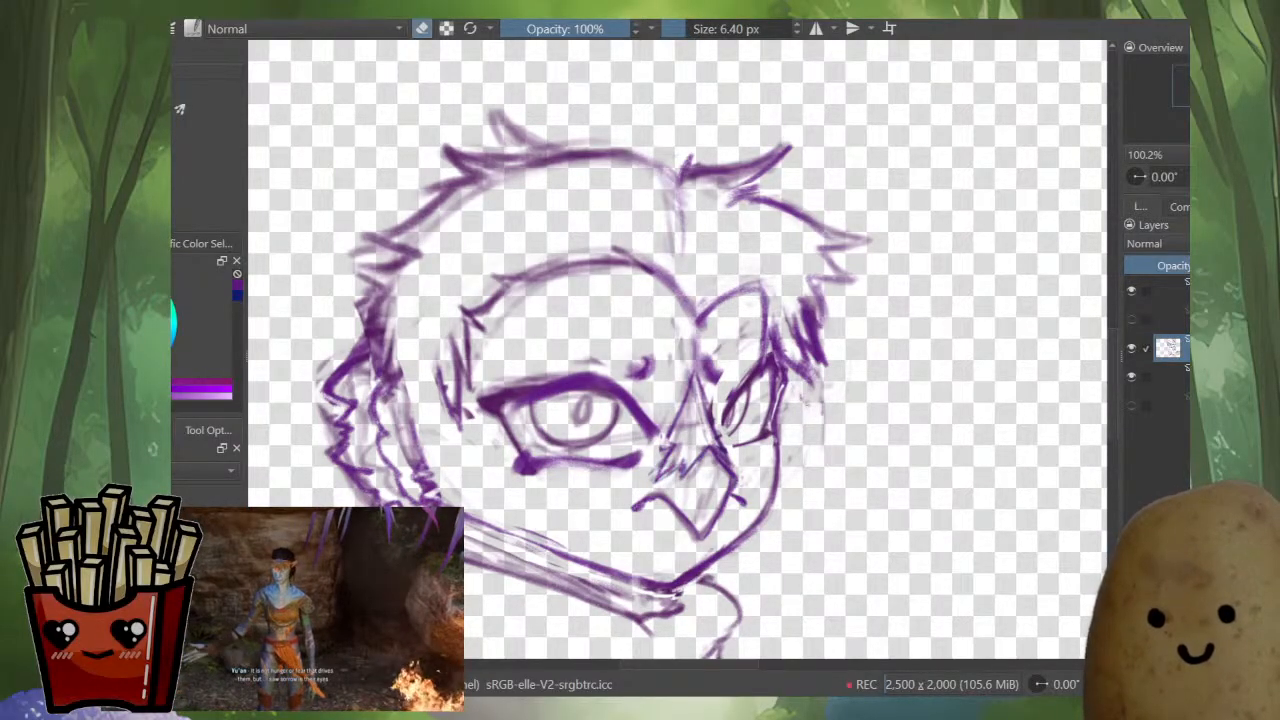
key(m)
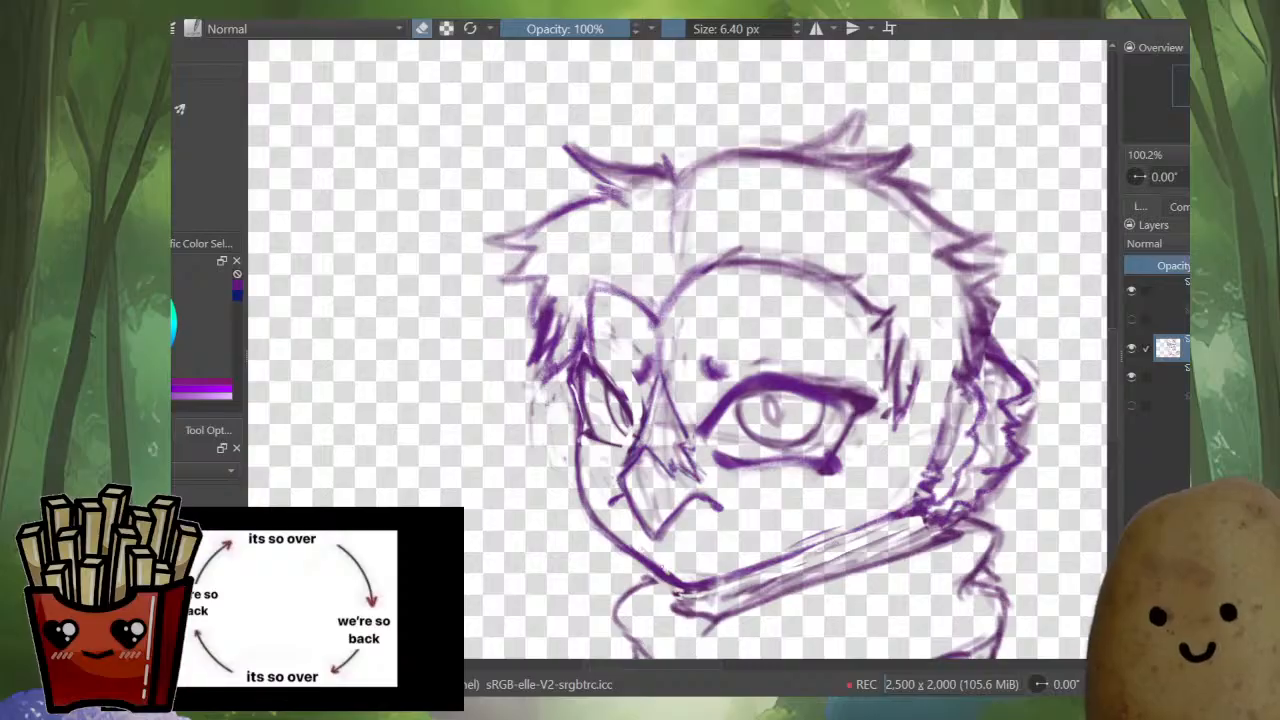
key(e)
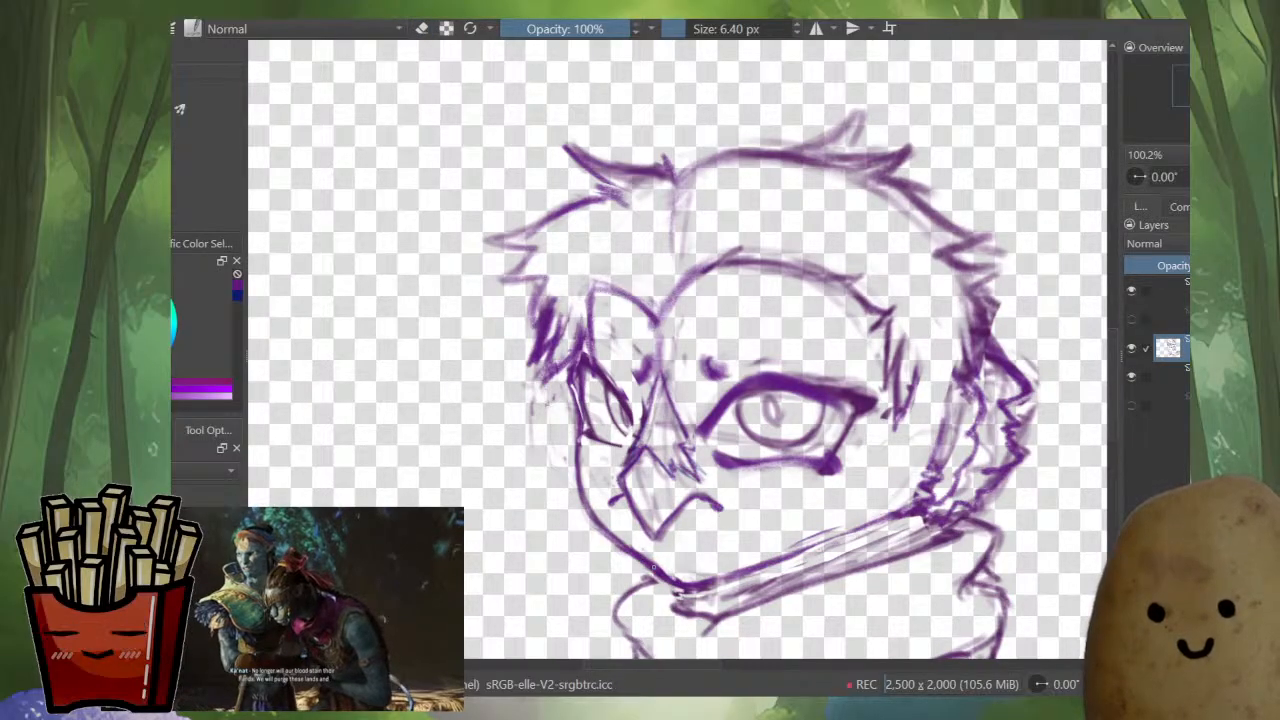
mouse_move(664, 575)
mouse_down()
mouse_move(693, 583)
mouse_move(877, 518)
mouse_up()
- Thin the jaw line between the cheek and the chin by erasing along its outer edge in the unmirrored view
key(m)
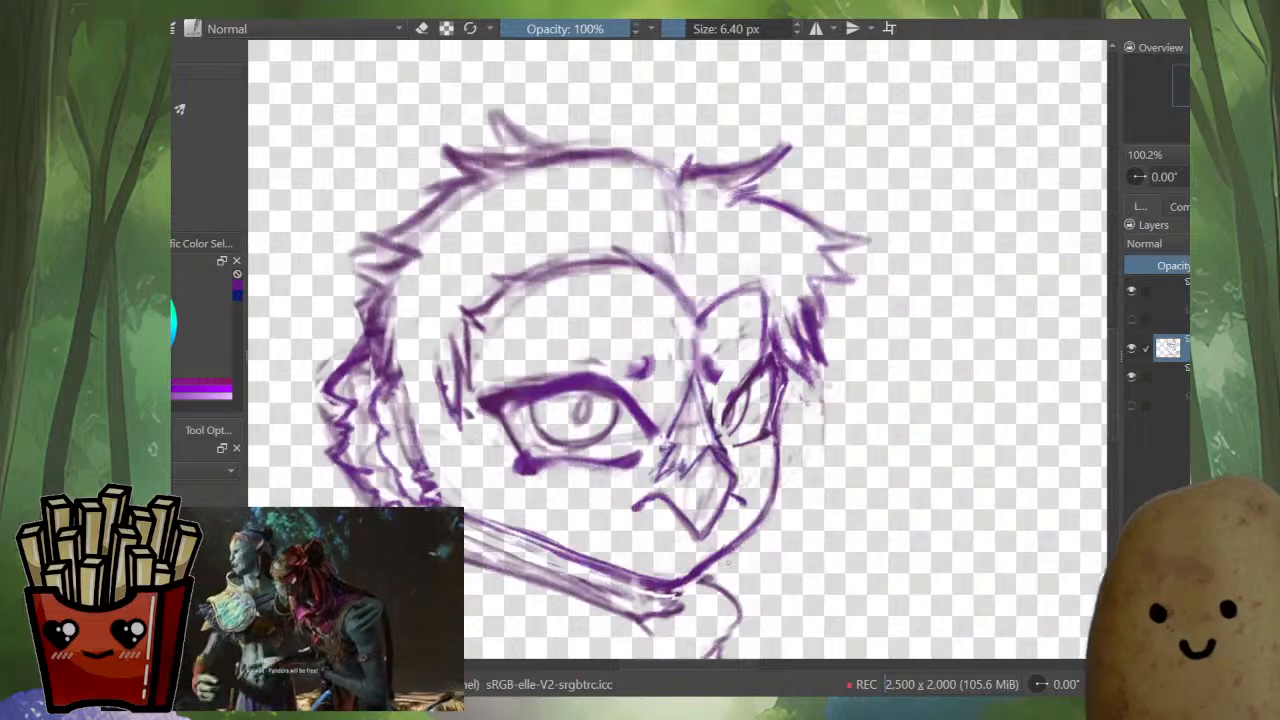
key(e)
drag(744, 542, 680, 586)
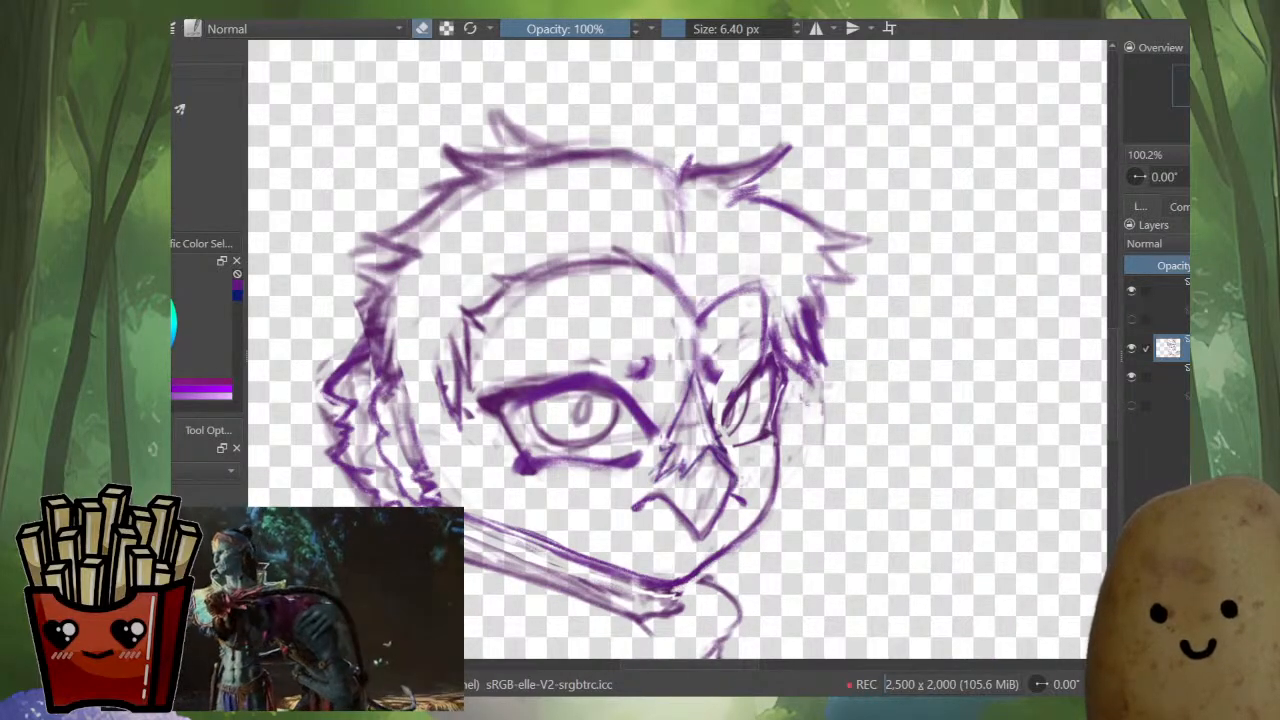
key(e)
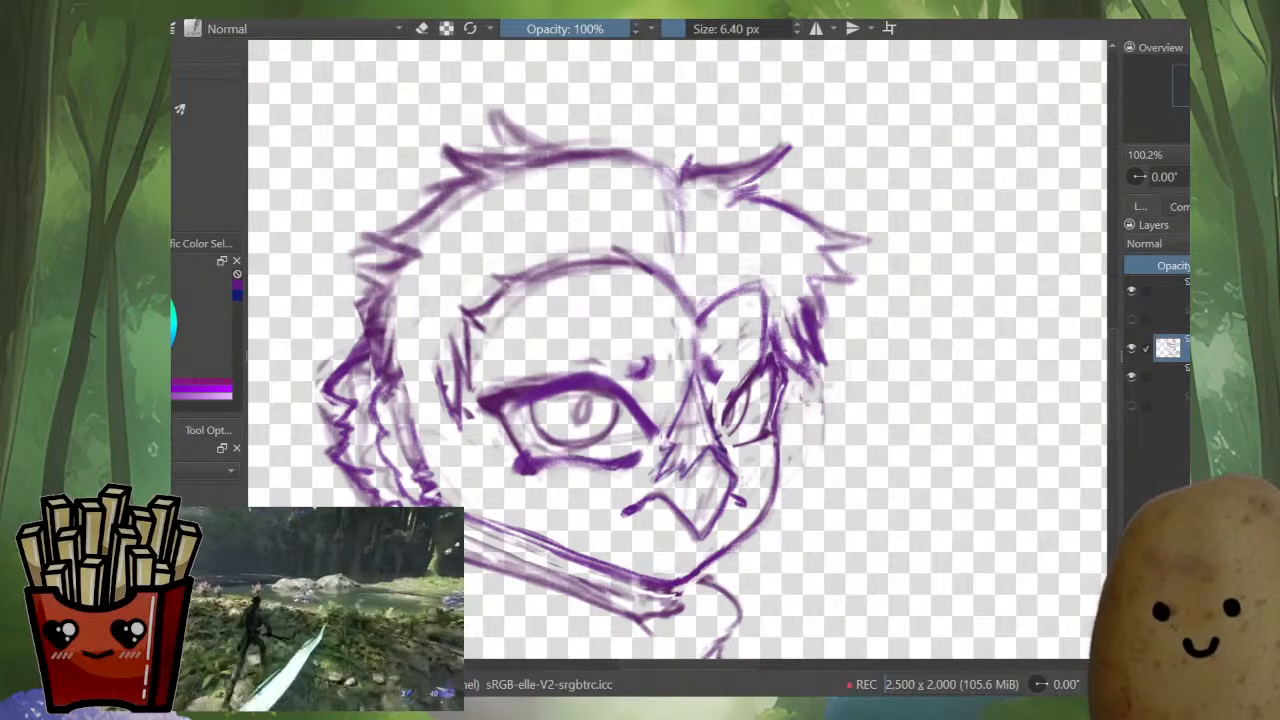
- Thicken the larger eye's lower lid and upper lash line, then clean up its outer corner with the eraser
drag(535, 461, 606, 456)
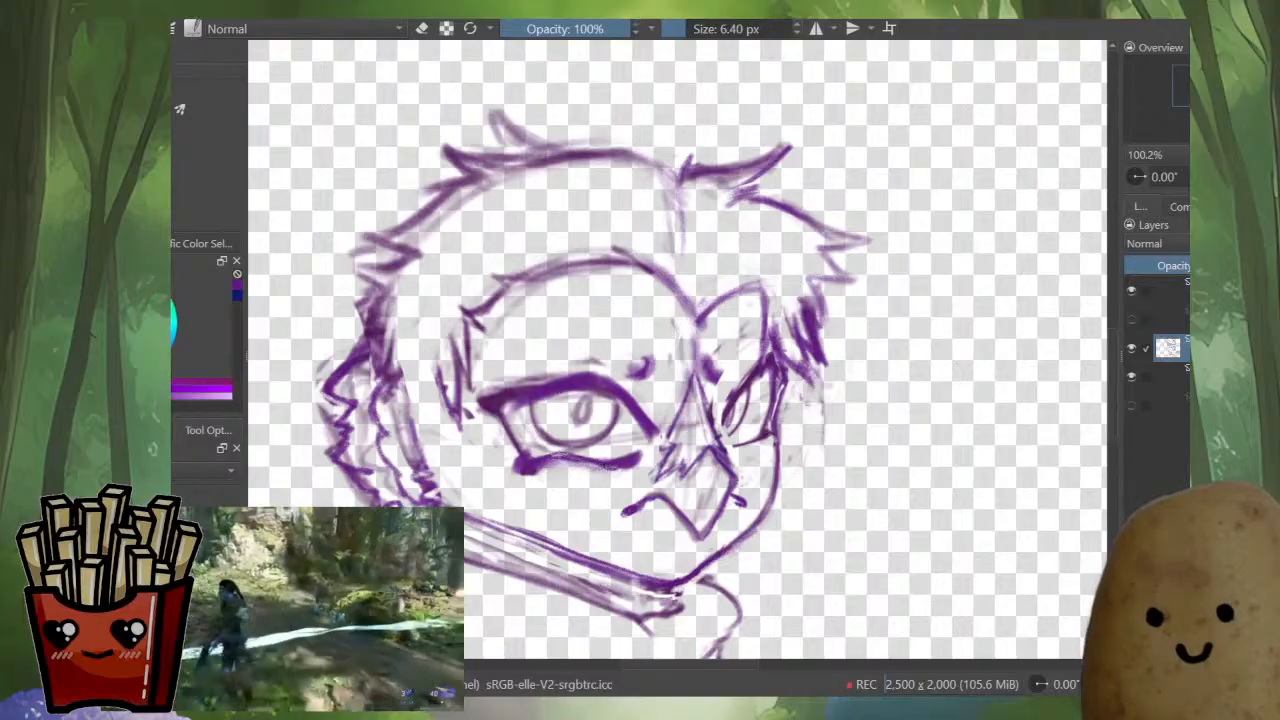
drag(566, 377, 492, 390)
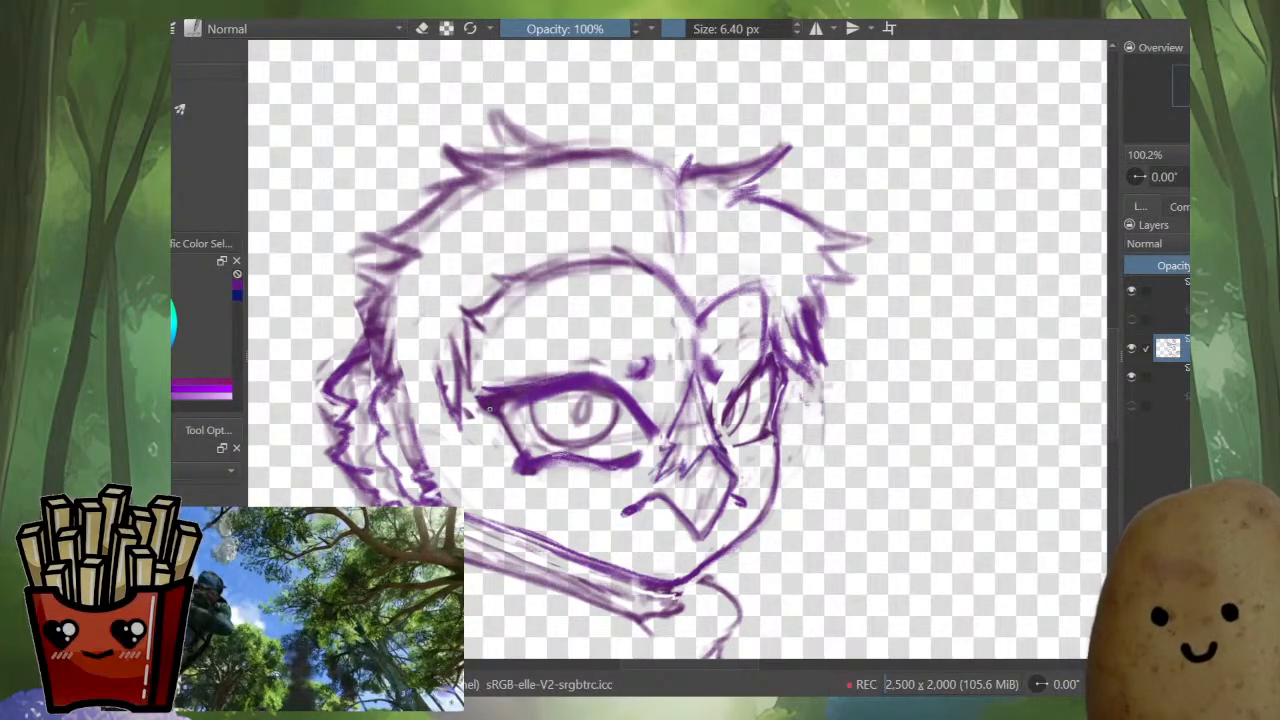
key(e)
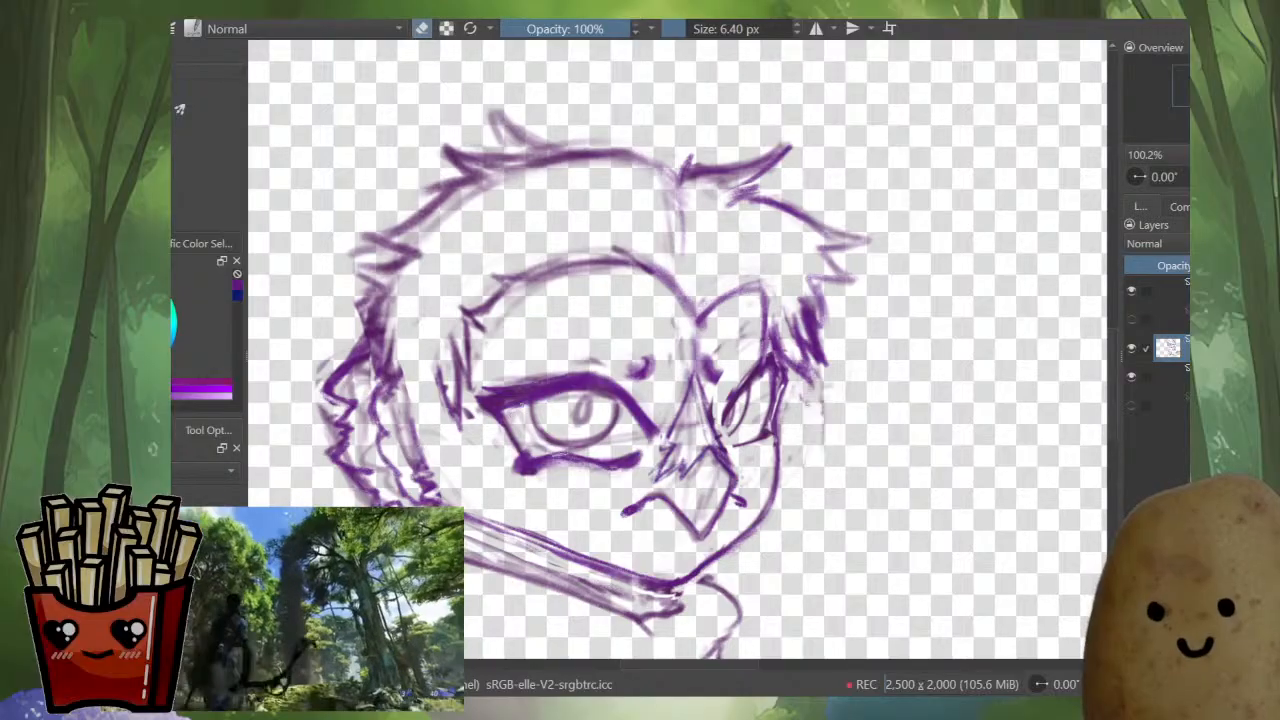
drag(519, 407, 496, 421)
key(e)
key(e)
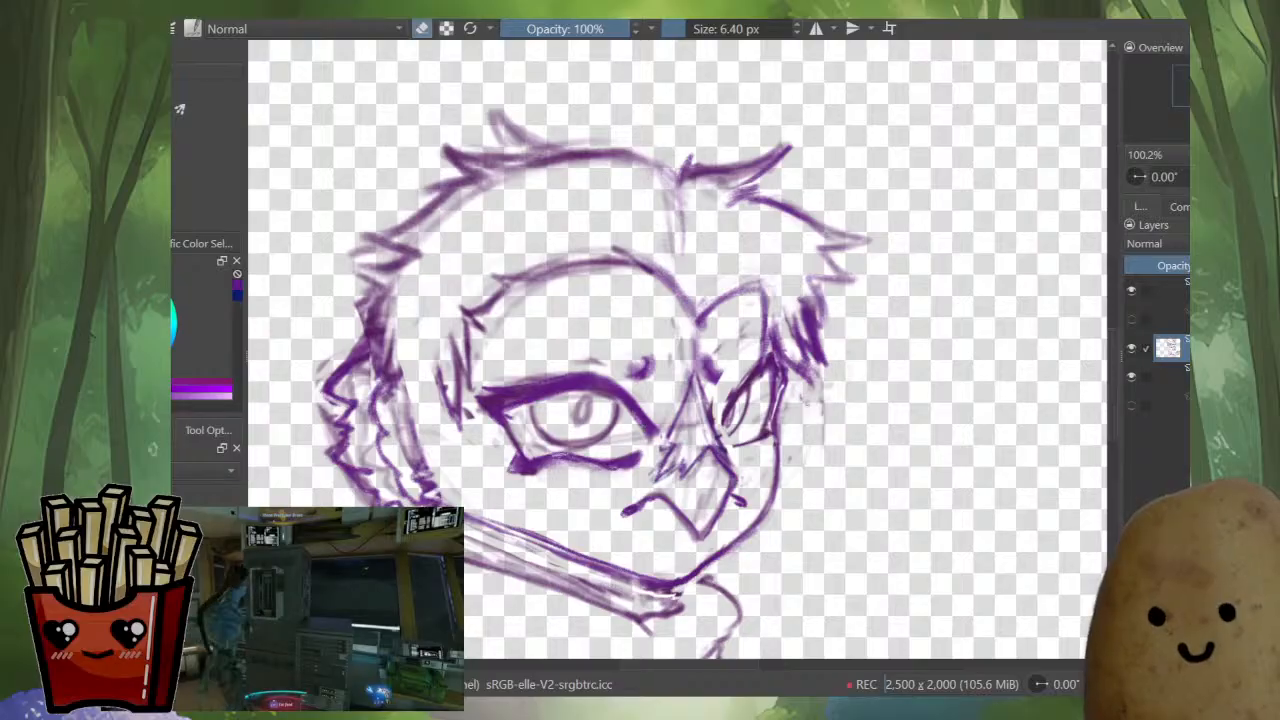
- Extend the brow marks above both eyes into short curved strokes and darken the smaller eye's upper lash line
key(e)
drag(631, 368, 624, 372)
mouse_move(640, 362)
mouse_down()
mouse_move(750, 356)
mouse_move(723, 366)
mouse_move(730, 410)
mouse_move(764, 374)
mouse_move(724, 401)
mouse_move(736, 410)
mouse_up()
key(e)
key(e)
mouse_move(722, 408)
mouse_down()
mouse_move(746, 378)
mouse_move(726, 378)
mouse_move(786, 380)
mouse_move(730, 452)
mouse_move(758, 436)
mouse_move(740, 442)
mouse_up()
key(e)
key(e)
key(e)
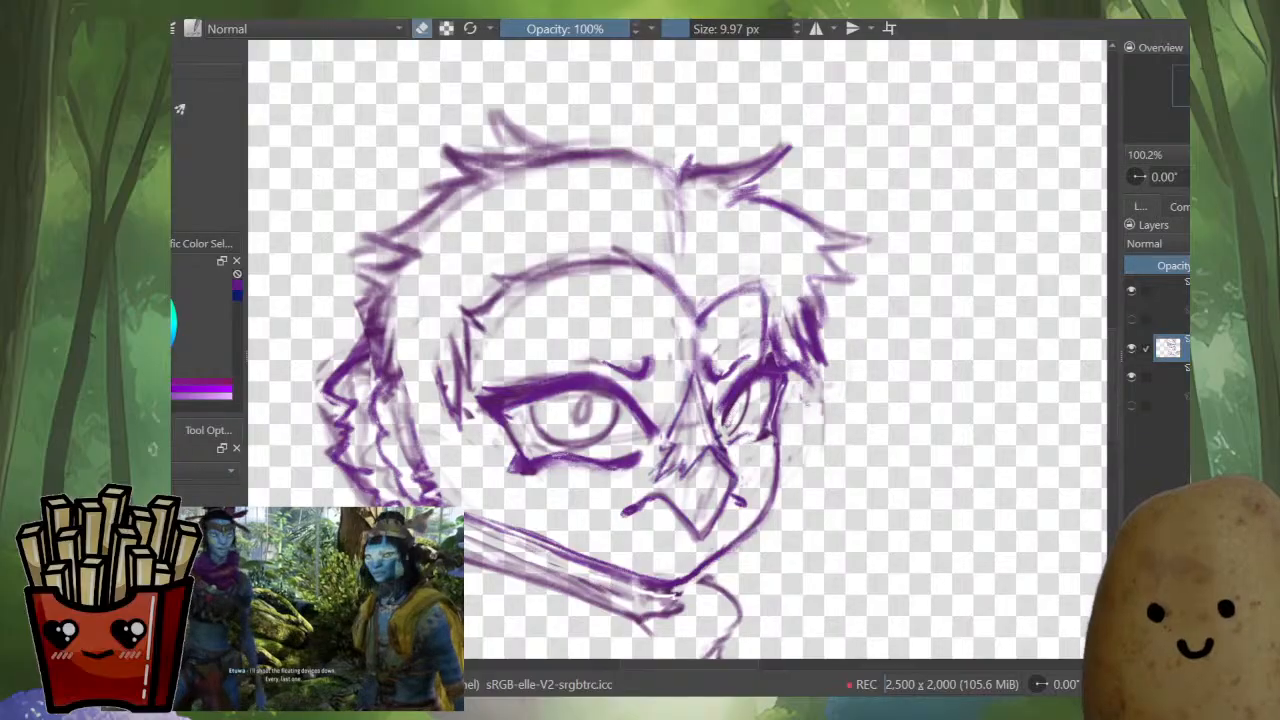
- Fill in both pupils with the brush at 9.97 px and erase a highlight inside each at 8.37 px
key(e)
drag(733, 398, 726, 418)
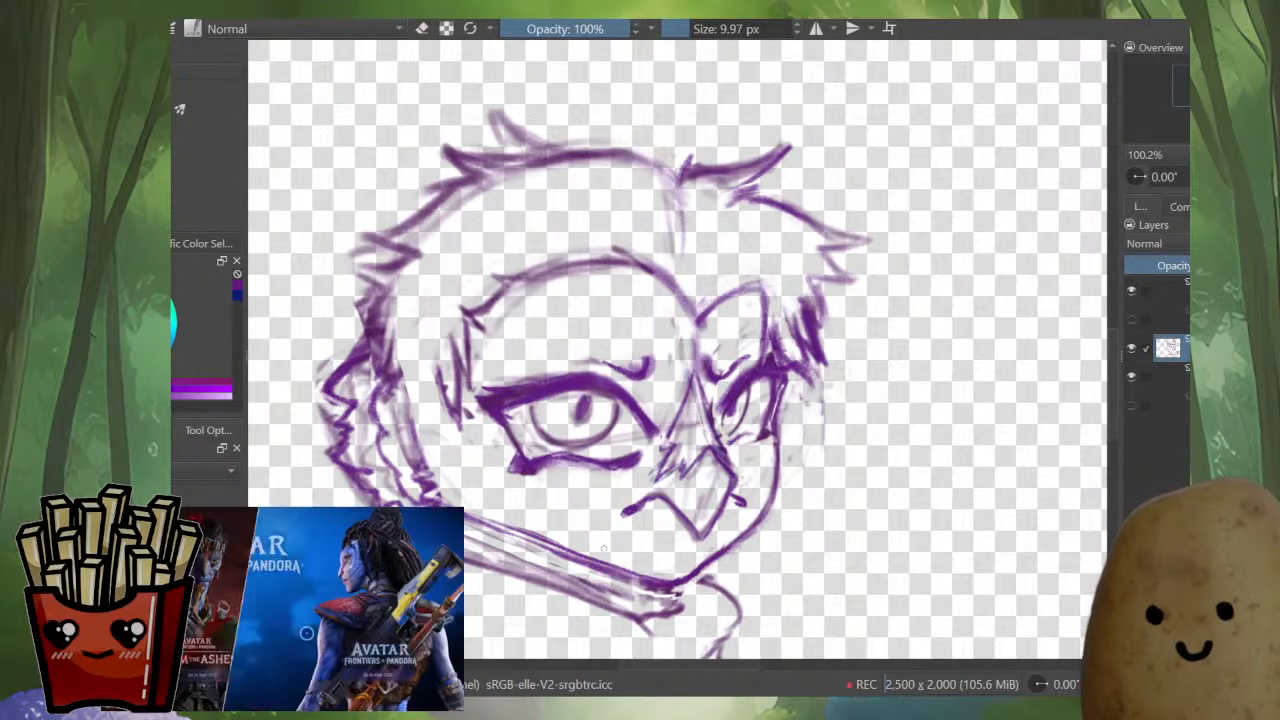
key(m)
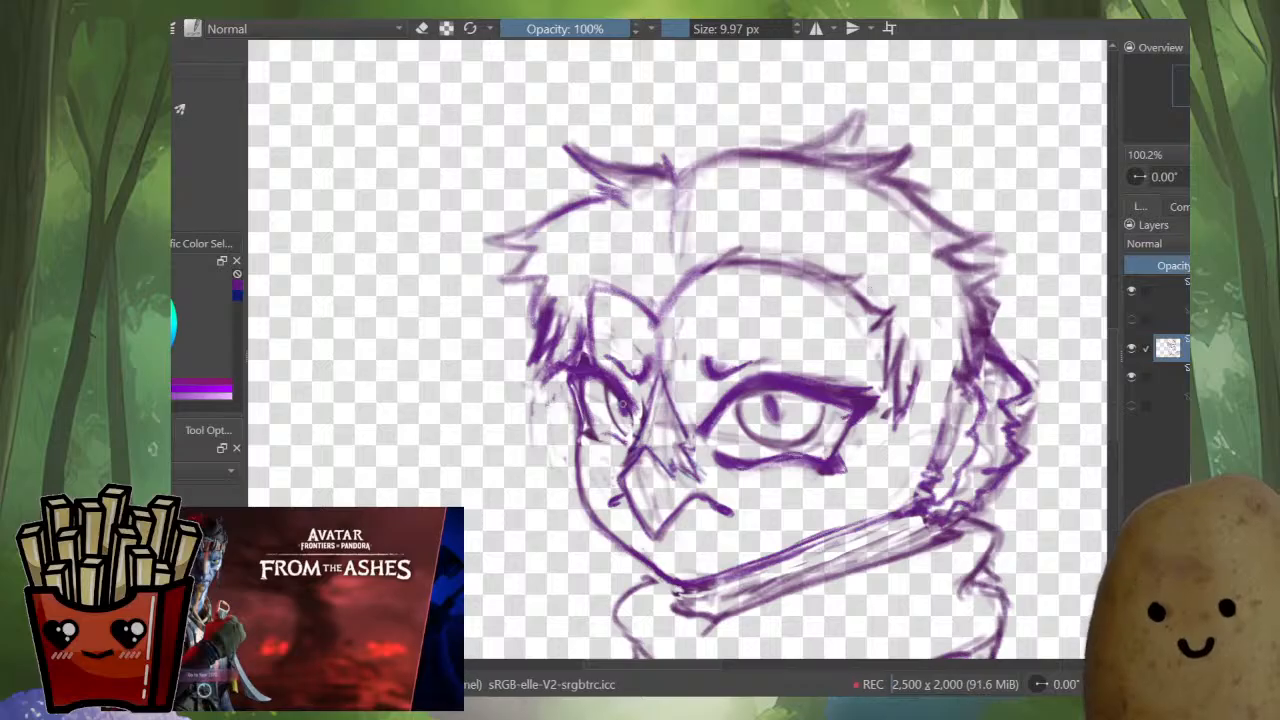
key(e)
drag(620, 410, 629, 410)
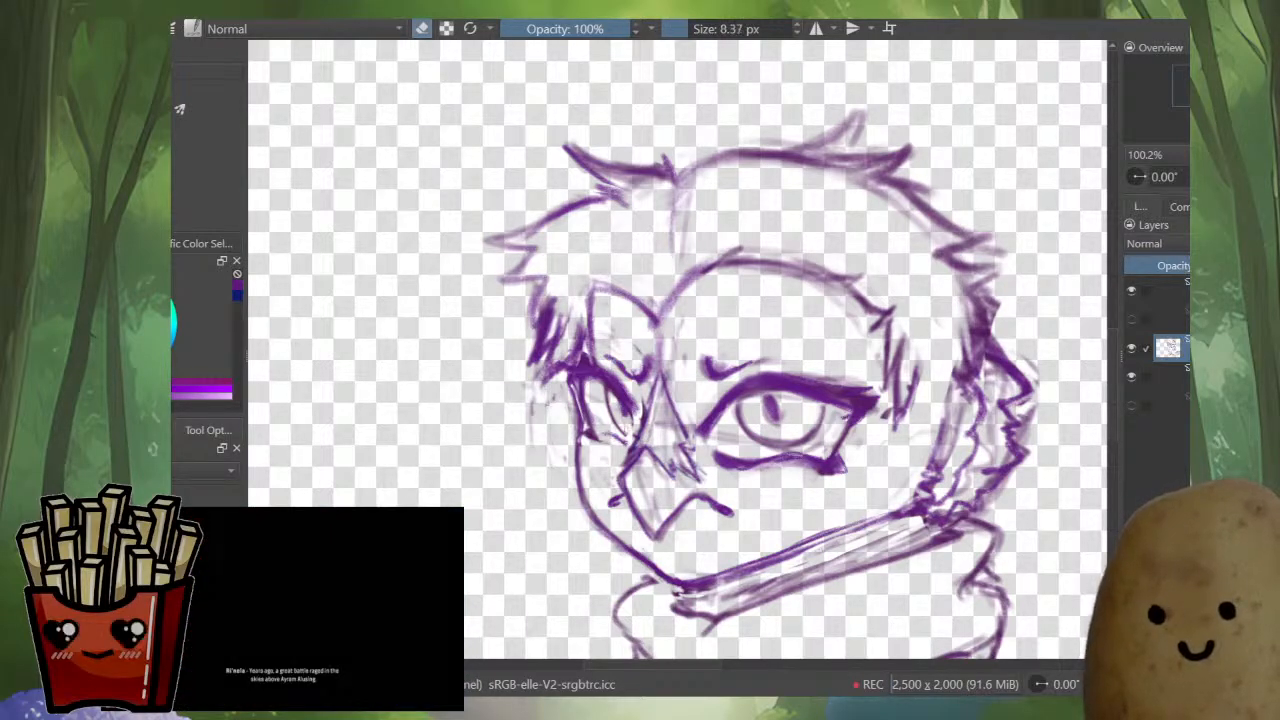
key(e)
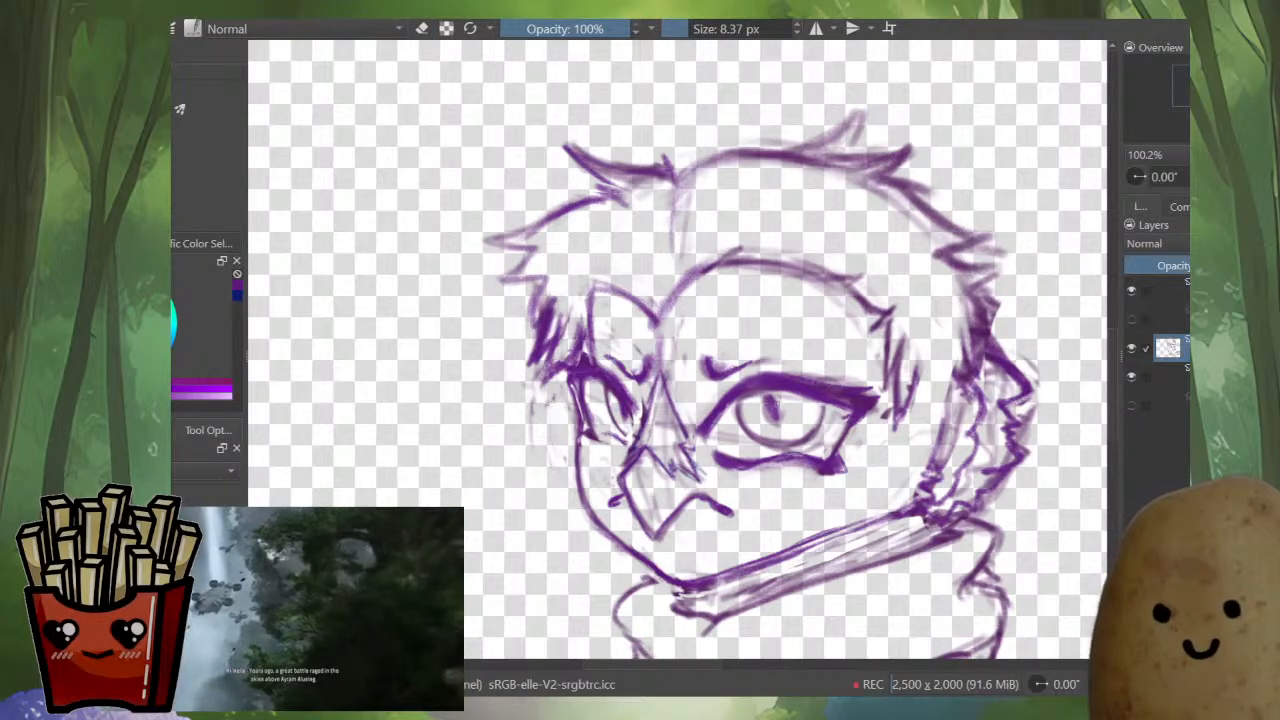
key(e)
drag(771, 411, 769, 403)
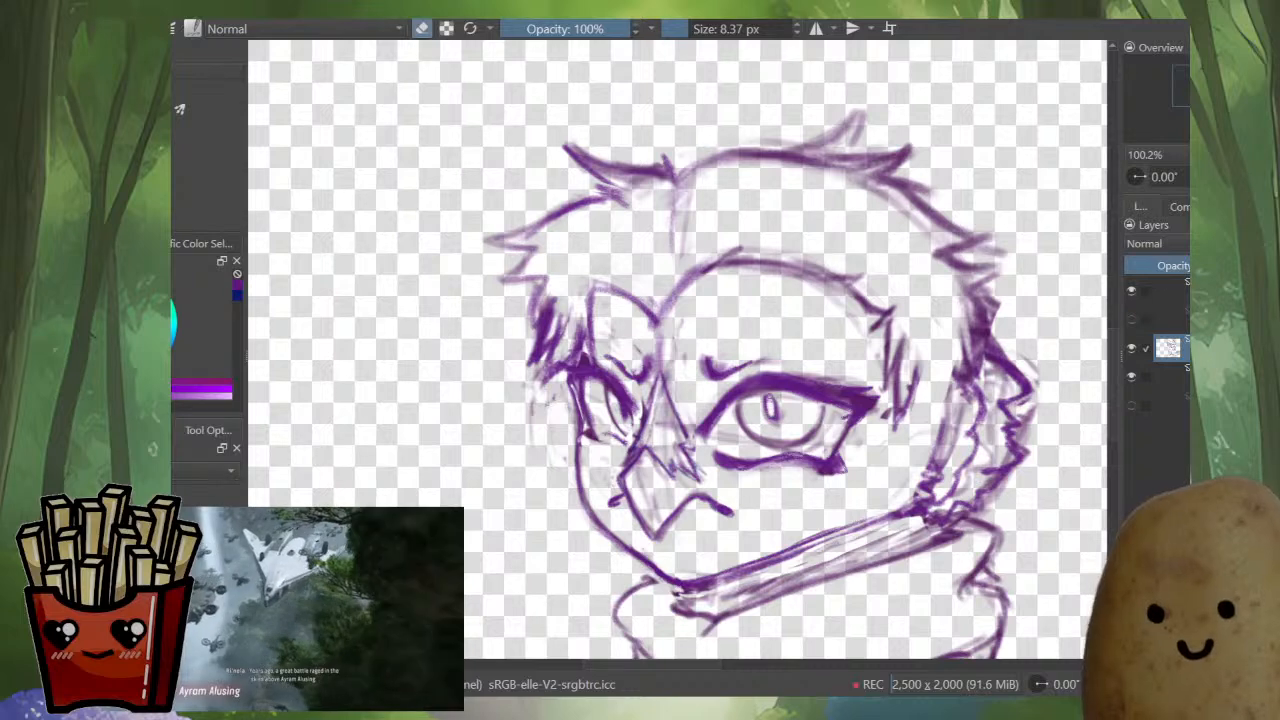
- Thicken the smaller eye's lower lid and outer corner, refining the lines in both the unmirrored and mirrored views
key(e)
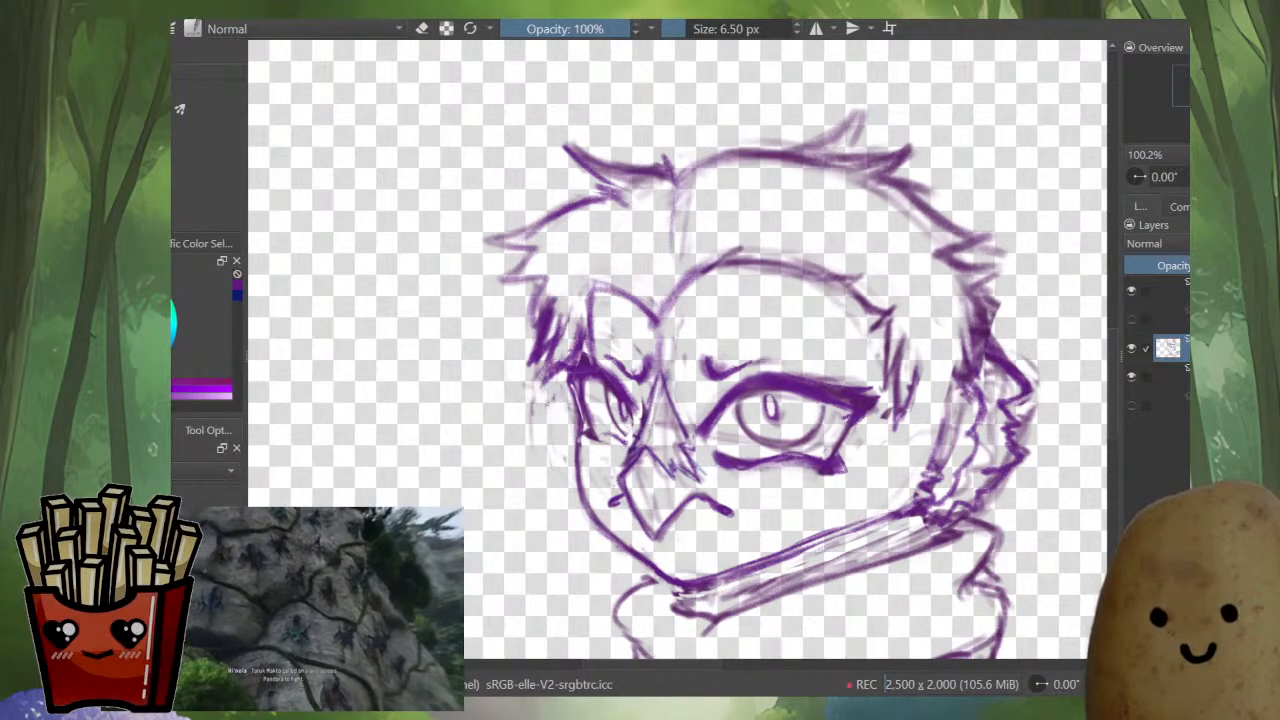
mouse_move(590, 474)
shift+mouse_down()
mouse_move(614, 482)
mouse_move(621, 446)
mouse_move(578, 436)
mouse_move(624, 444)
shift+mouse_up()
key(e)
key(e)
key(m)
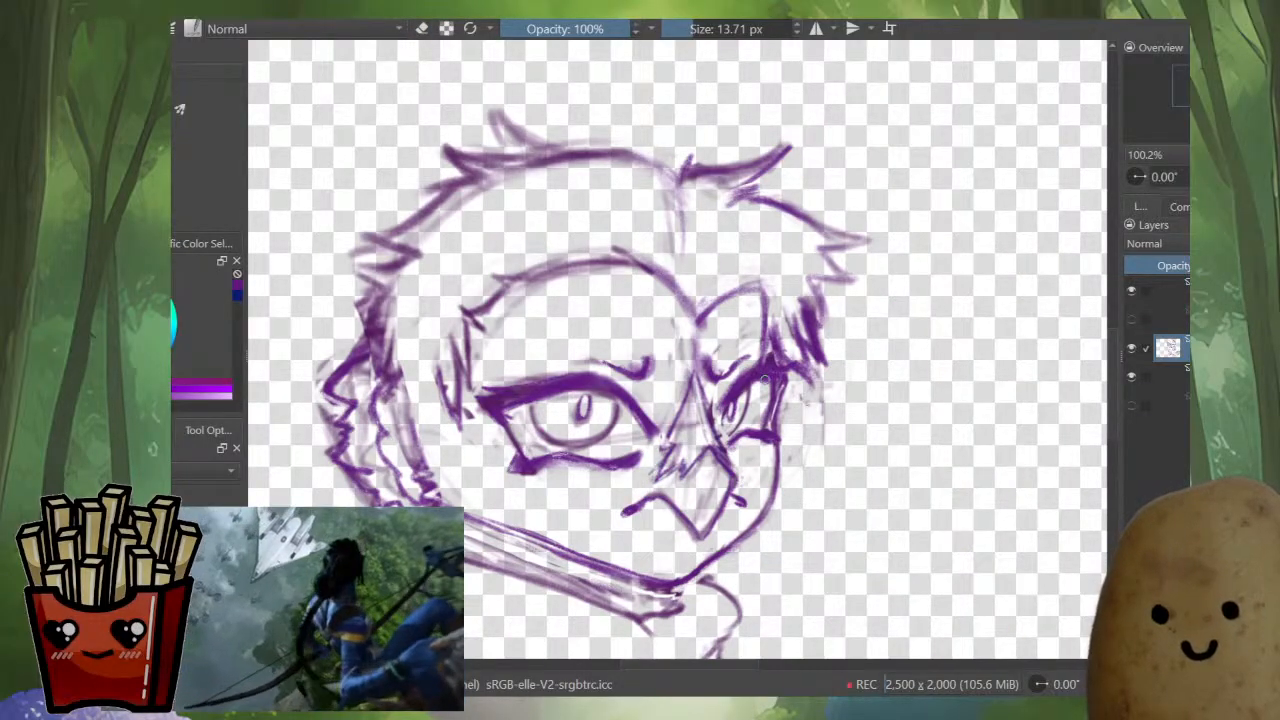
key(e)
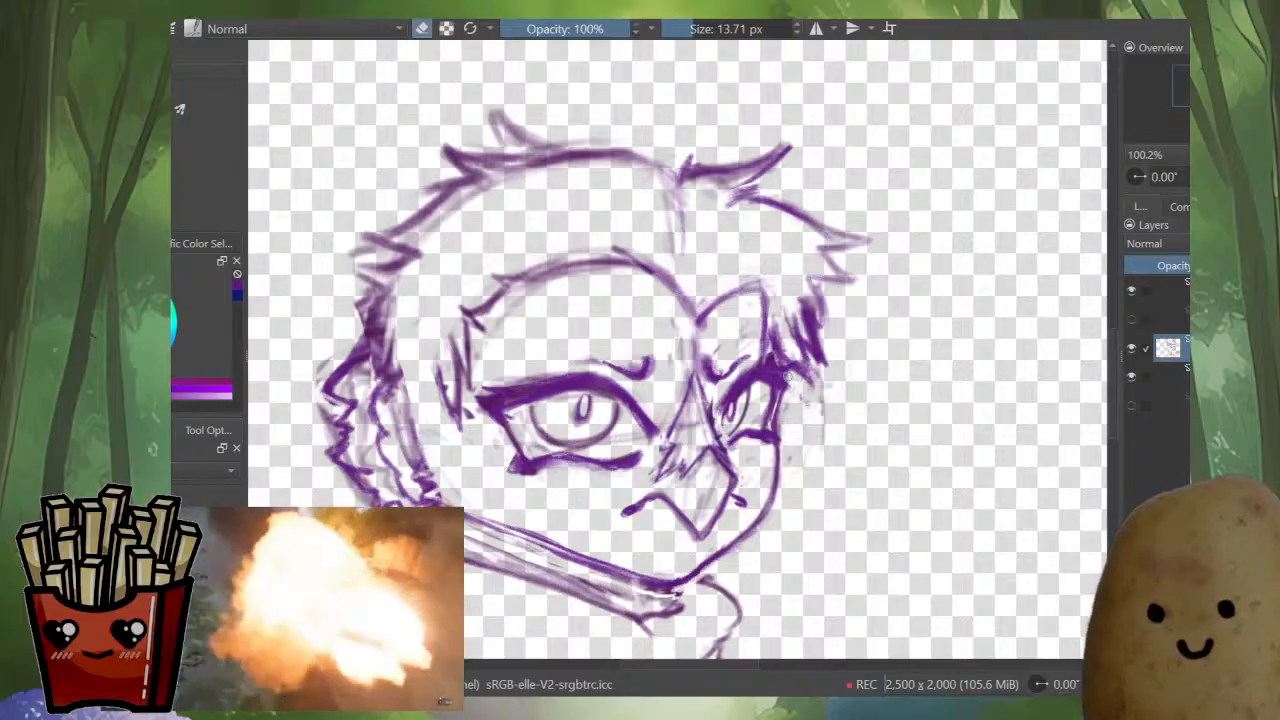
key(e)
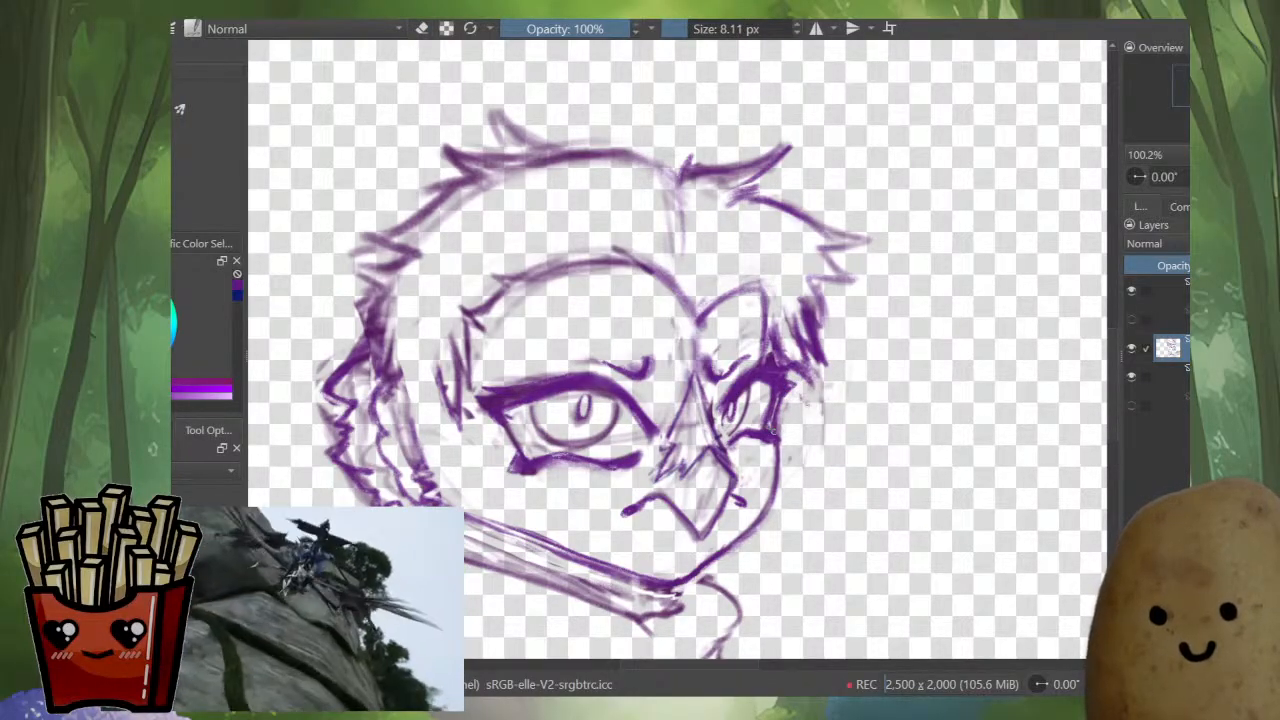
key(e)
key(m)
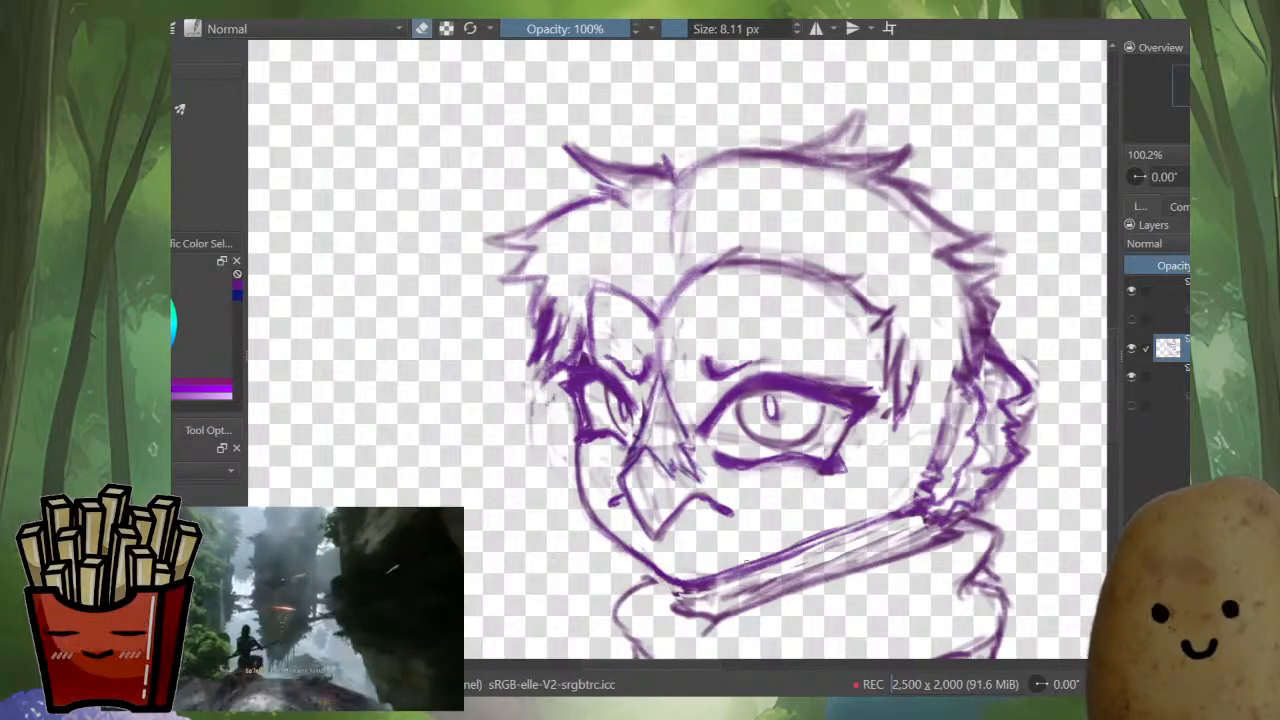
- Redraw the cheek on the smaller eye's side with a fuller outward curve down to the chin and erase the old line inside it
scroll(651, 472, down, 3)
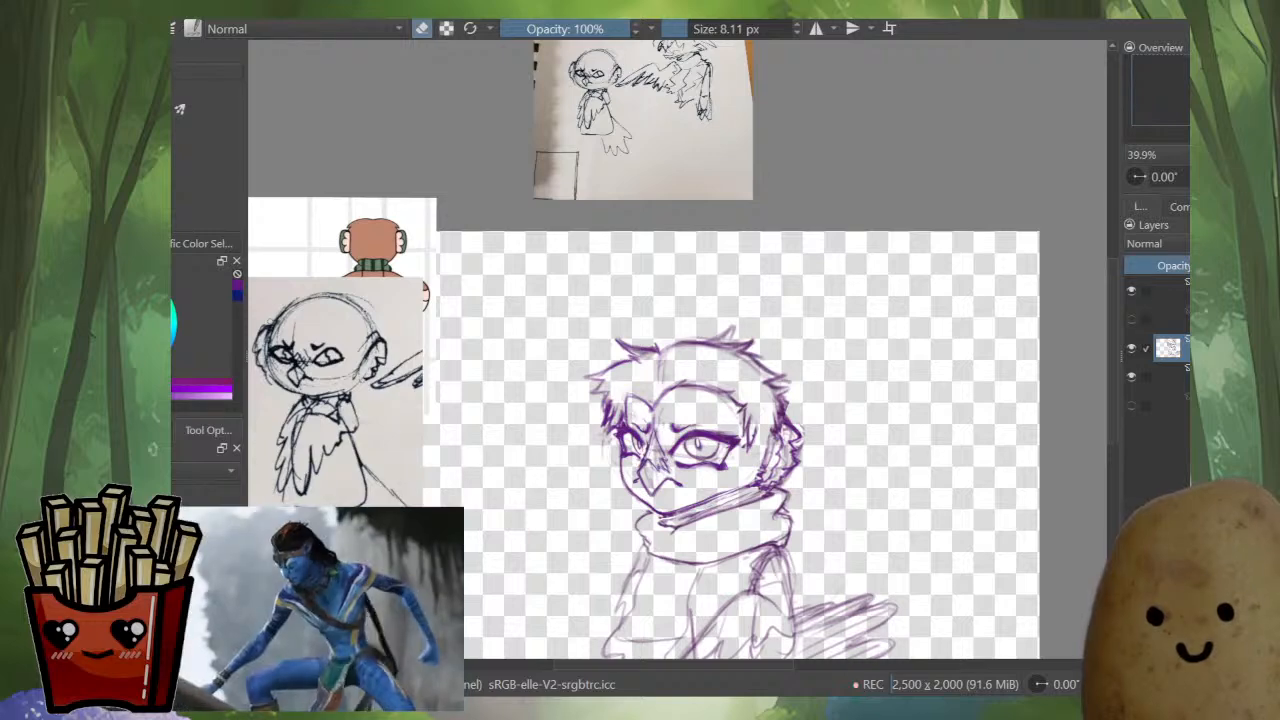
scroll(662, 525, up, 3)
key(m)
scroll(740, 390, up, 3)
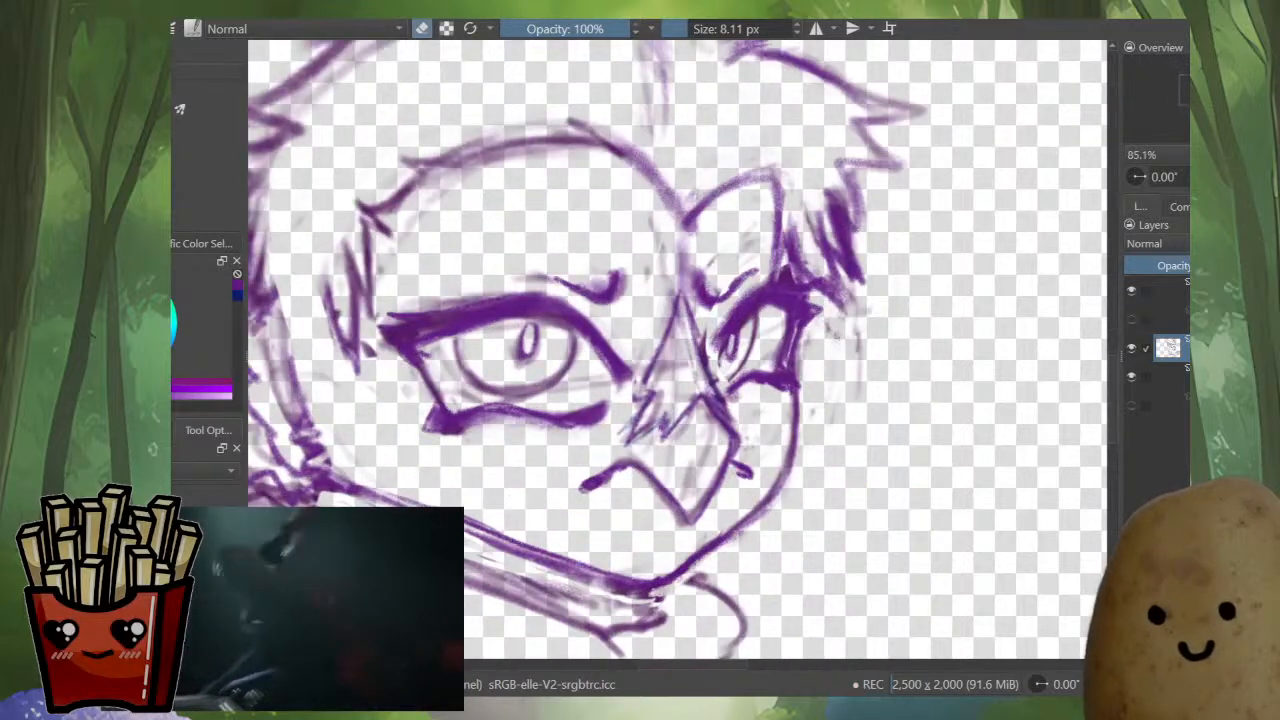
key(e)
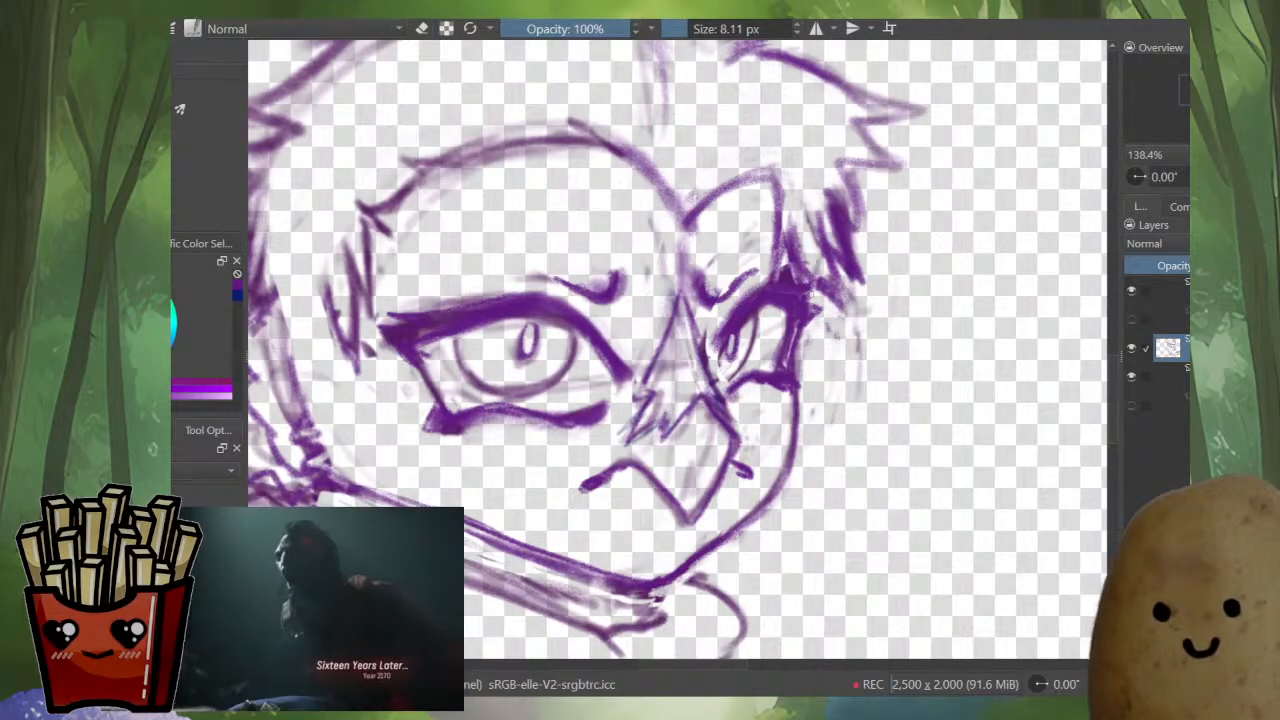
mouse_move(794, 390)
mouse_down()
mouse_move(804, 426)
mouse_move(776, 490)
mouse_up()
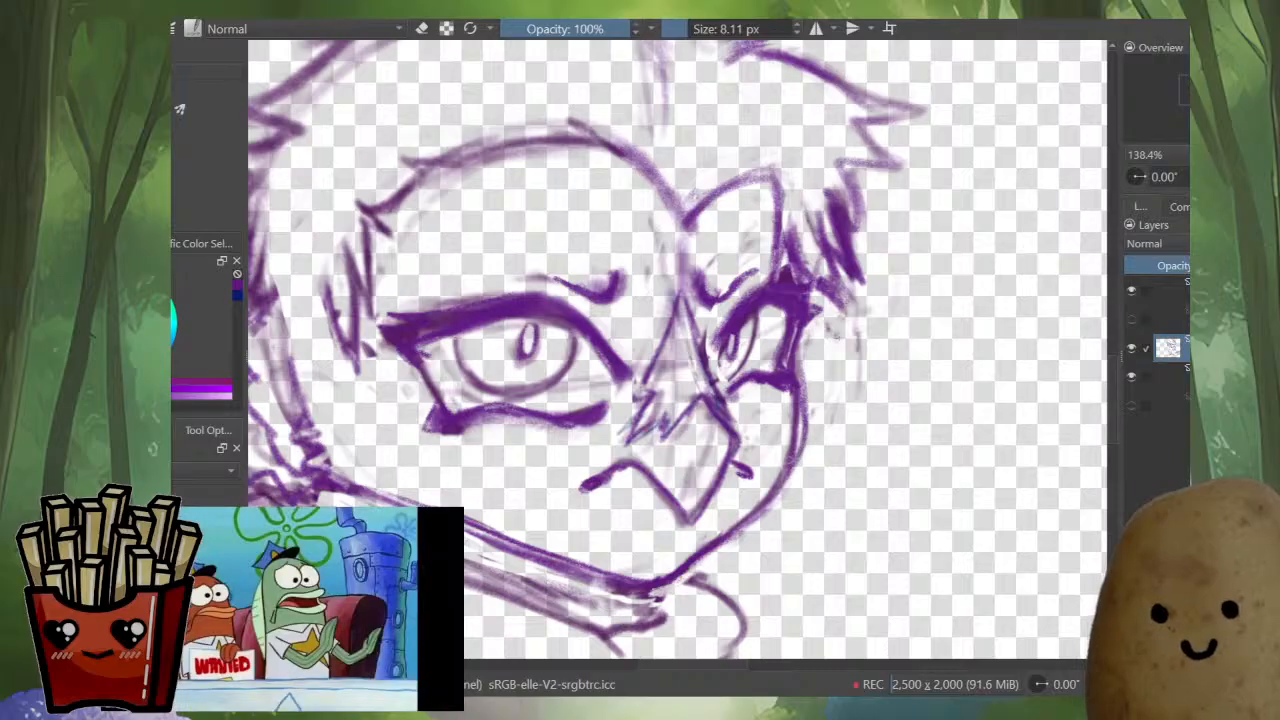
drag(805, 438, 735, 535)
drag(775, 490, 715, 540)
key(e)
mouse_move(785, 402)
mouse_down()
mouse_move(800, 458)
mouse_move(712, 550)
mouse_up()
- Erase along the upper edge of the jaw line above the collar in the unmirrored view
scroll(810, 442, down, 4)
key(m)
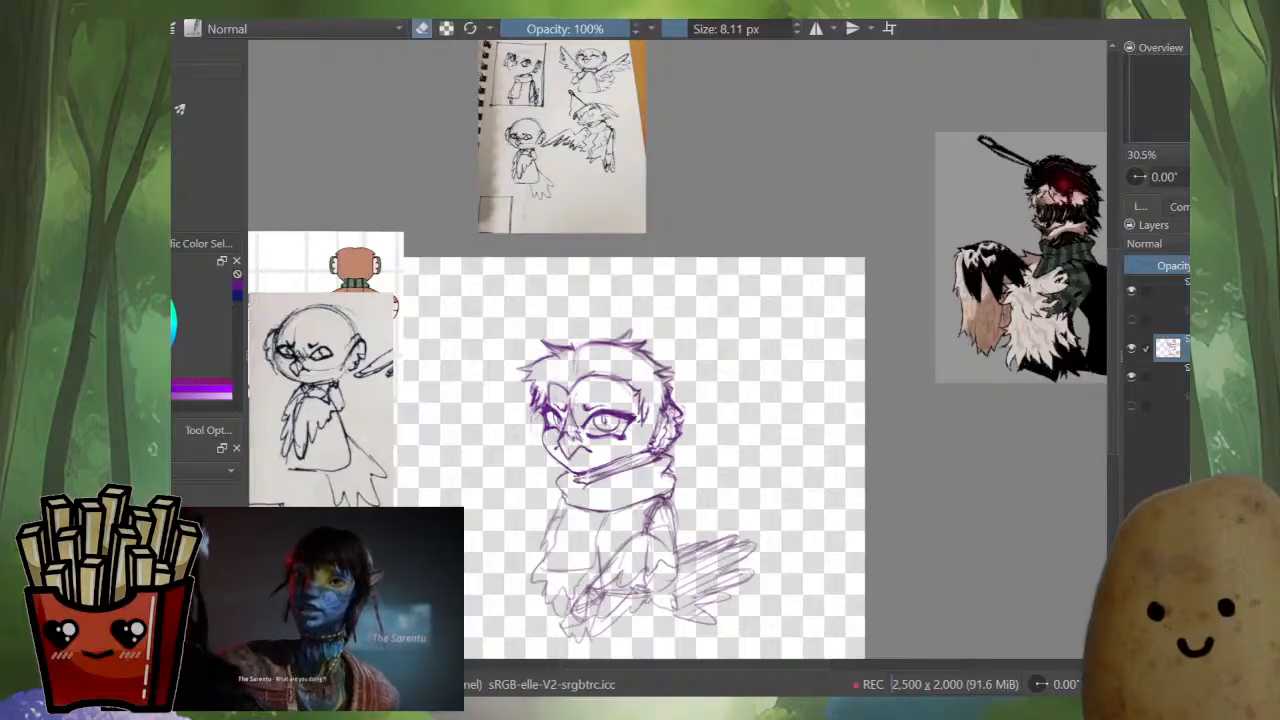
scroll(580, 478, up, 4)
mouse_move(584, 458)
mouse_down()
mouse_move(748, 405)
mouse_move(647, 435)
mouse_up()
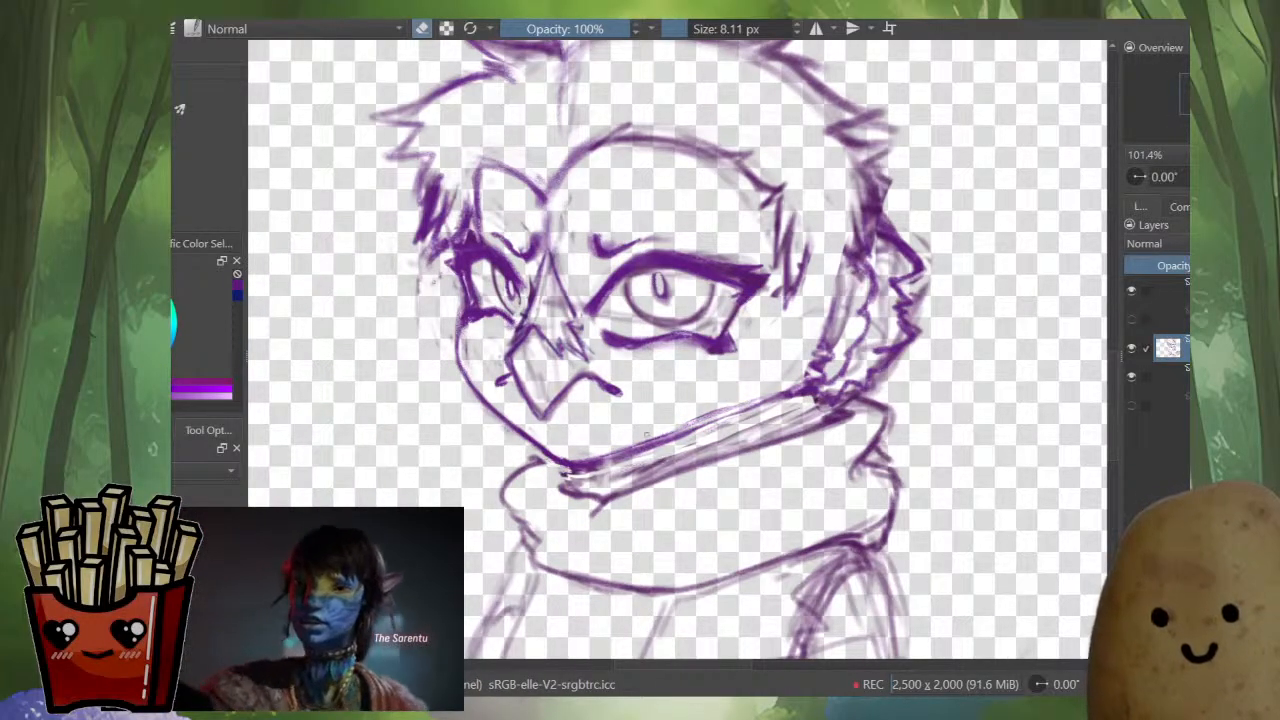
- Compare the redrawn angry head with the earlier head sketch by undoing and redoing back and forth between them
scroll(700, 415, down, 5)
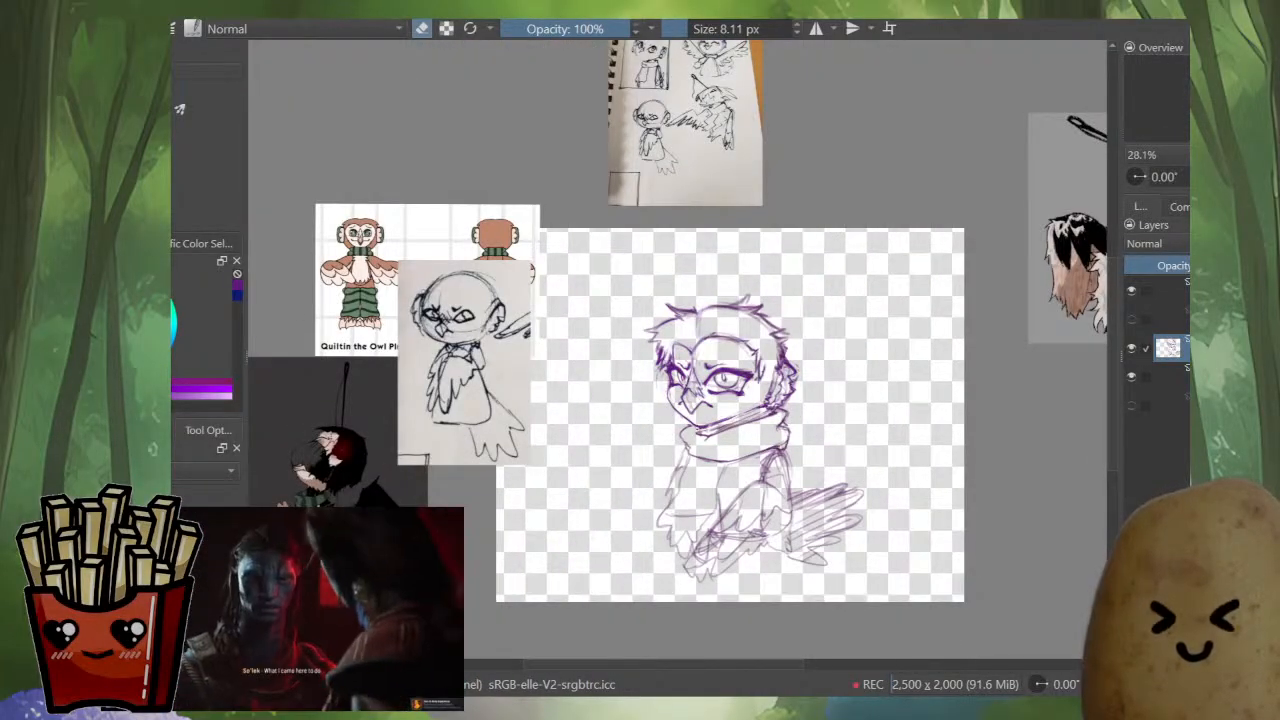
scroll(720, 402, up, 3)
drag(720, 402, 756, 431)
key(ctrl+z)
key(ctrl+shift+z)
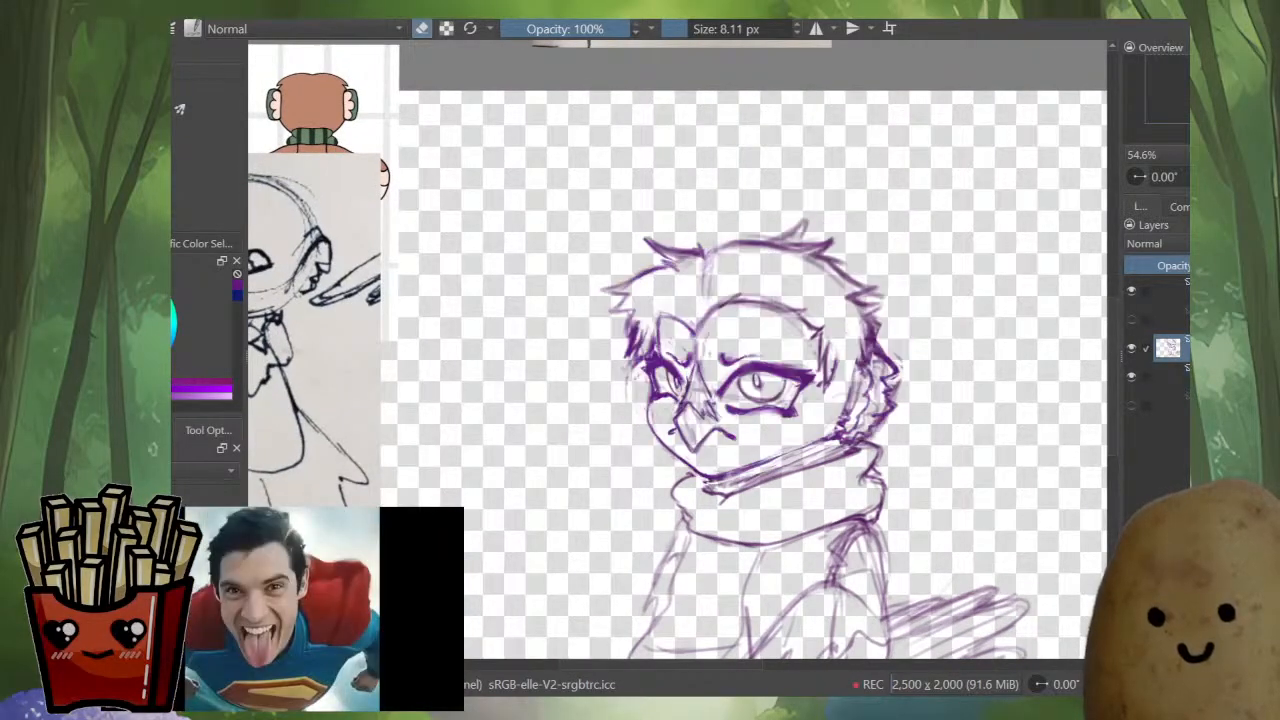
key(ctrl+z)
key(ctrl+shift+z)
key(ctrl+z)
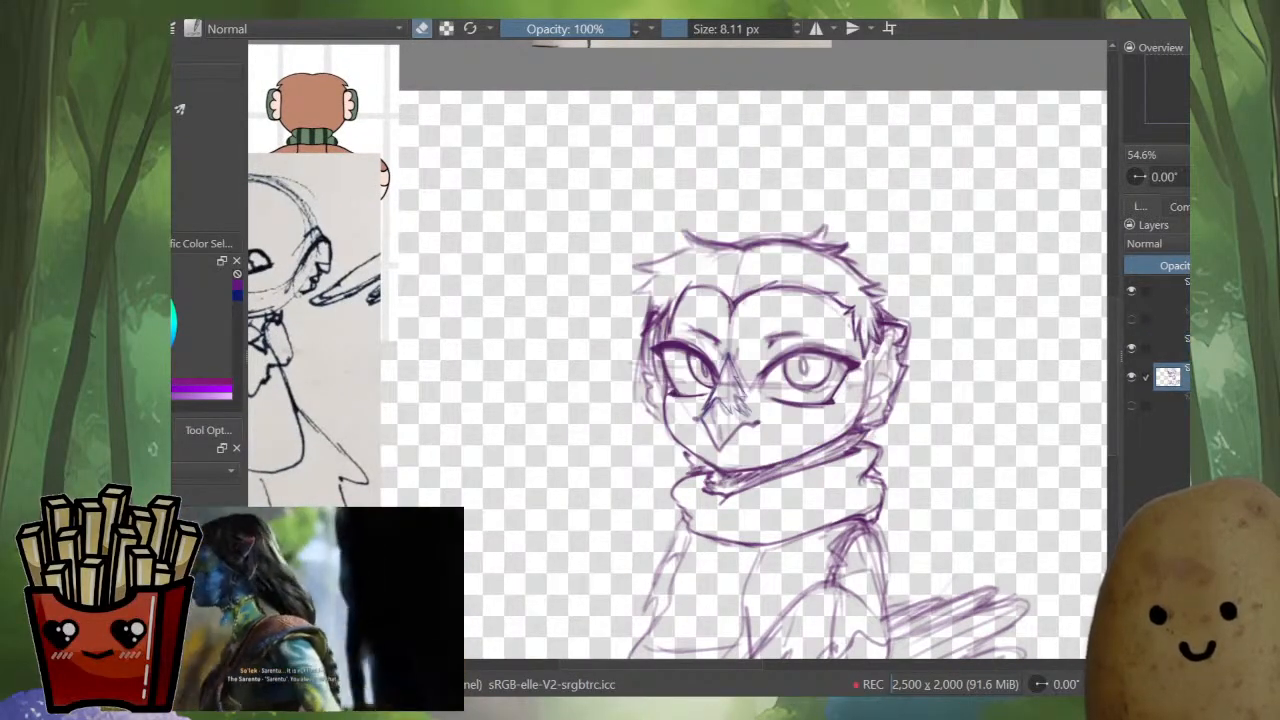
key(ctrl+shift+z)
key(ctrl+z)
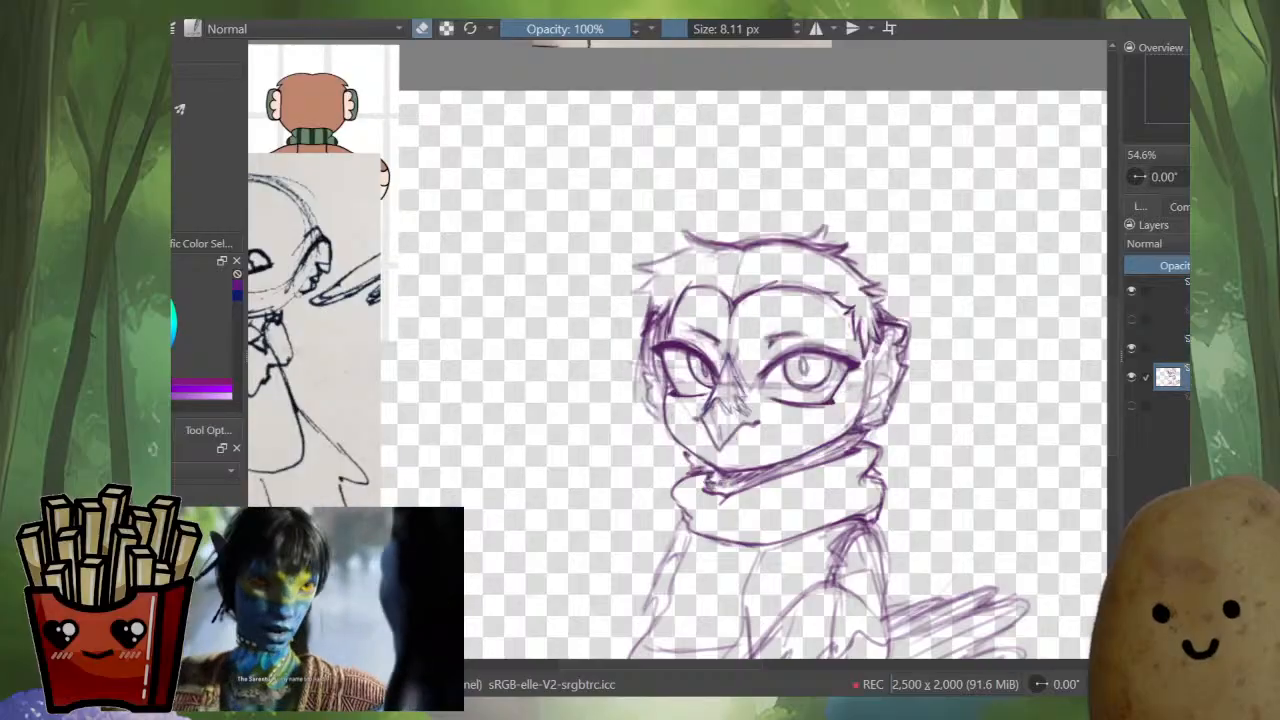
key(ctrl+shift+z)
- Redraw the beak with a longer pointed tip, erasing its old edges and tidying the mouth corner on the smaller eye's side
scroll(681, 428, up, 3)
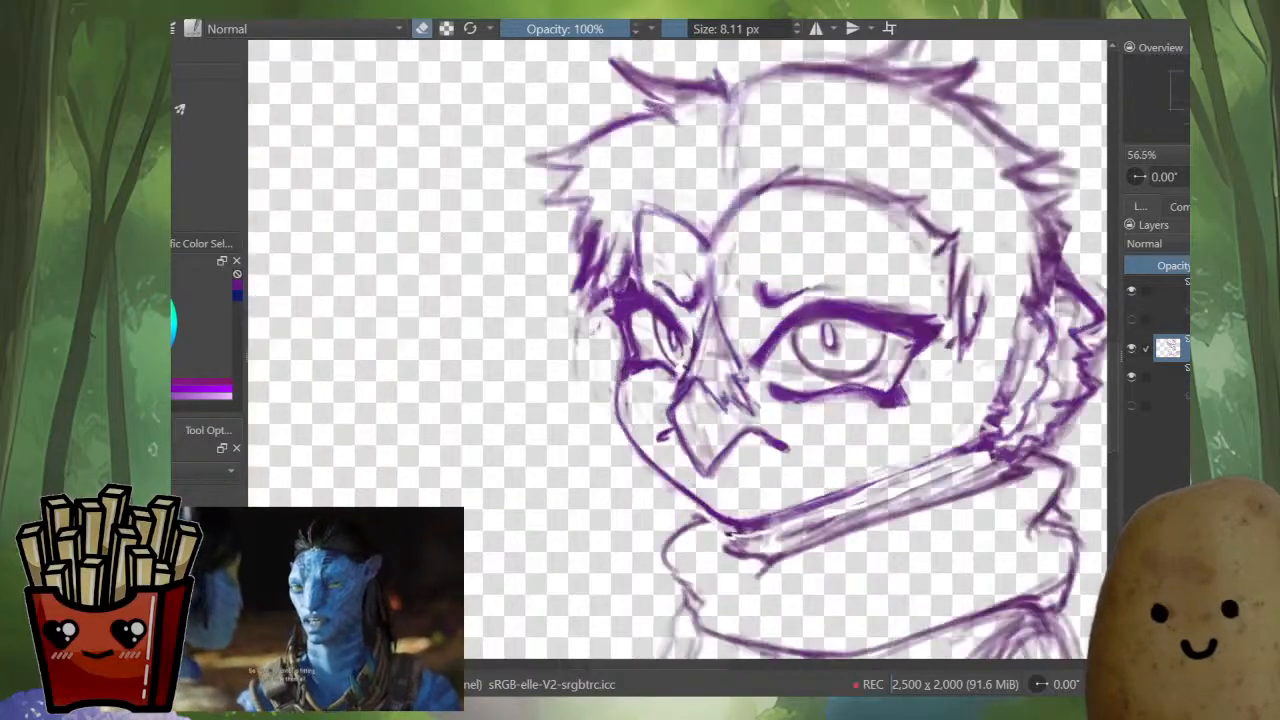
drag(686, 381, 670, 406)
key(e)
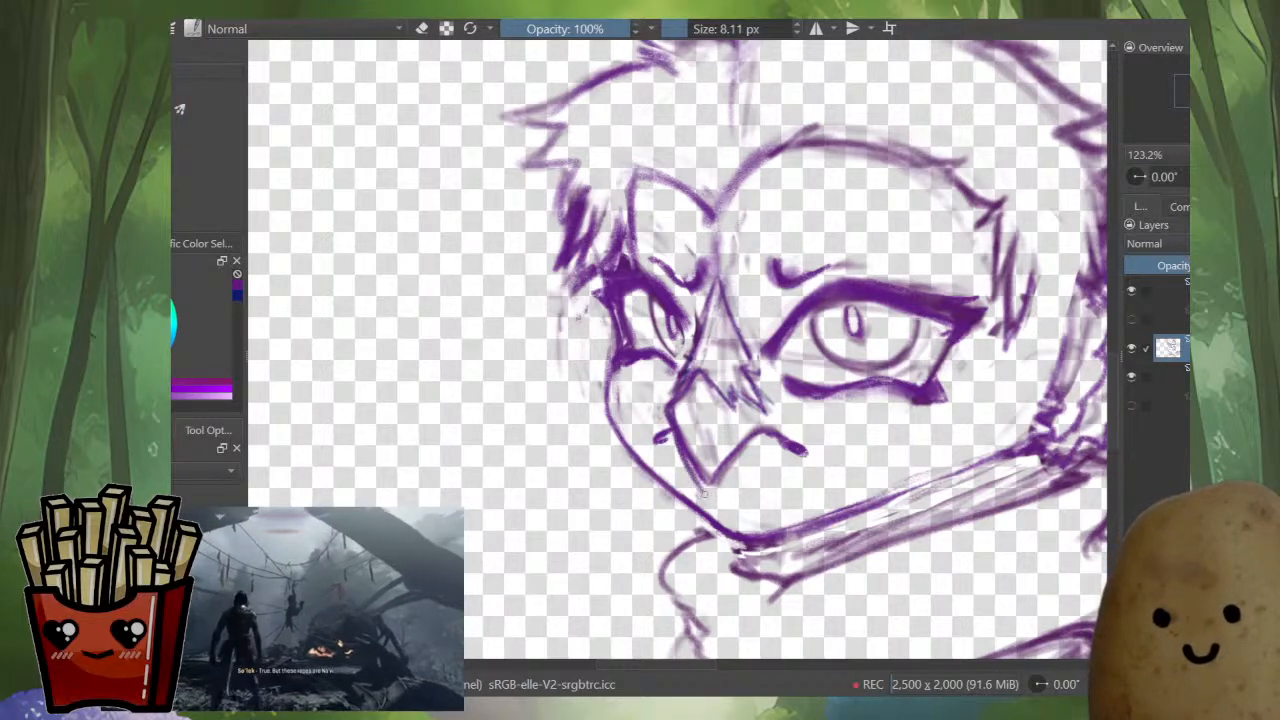
mouse_move(684, 454)
mouse_down()
mouse_move(706, 498)
mouse_move(730, 466)
mouse_up()
key(e)
mouse_move(678, 420)
mouse_down()
mouse_move(704, 488)
mouse_move(700, 455)
mouse_move(706, 485)
mouse_move(722, 464)
mouse_move(712, 492)
mouse_move(747, 448)
mouse_up()
key(e)
mouse_move(668, 431)
mouse_down()
mouse_move(656, 441)
mouse_move(666, 434)
mouse_up()
key(e)
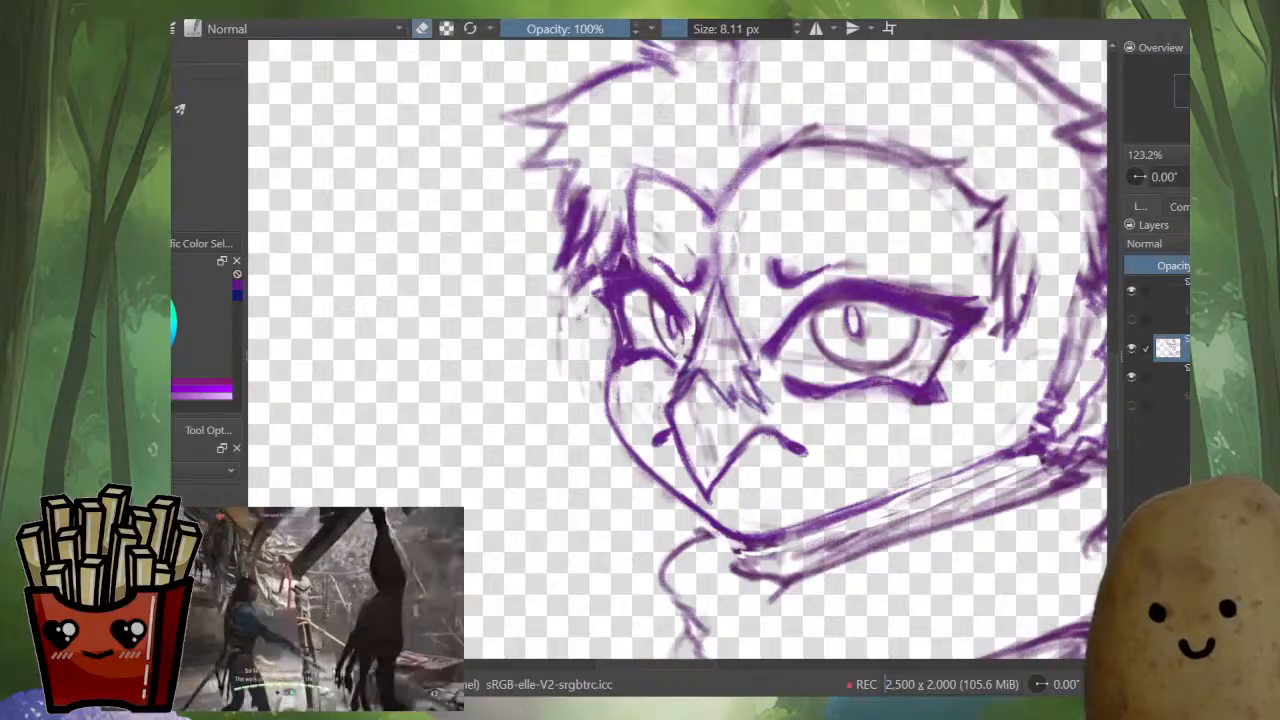
scroll(836, 445, down, 5)
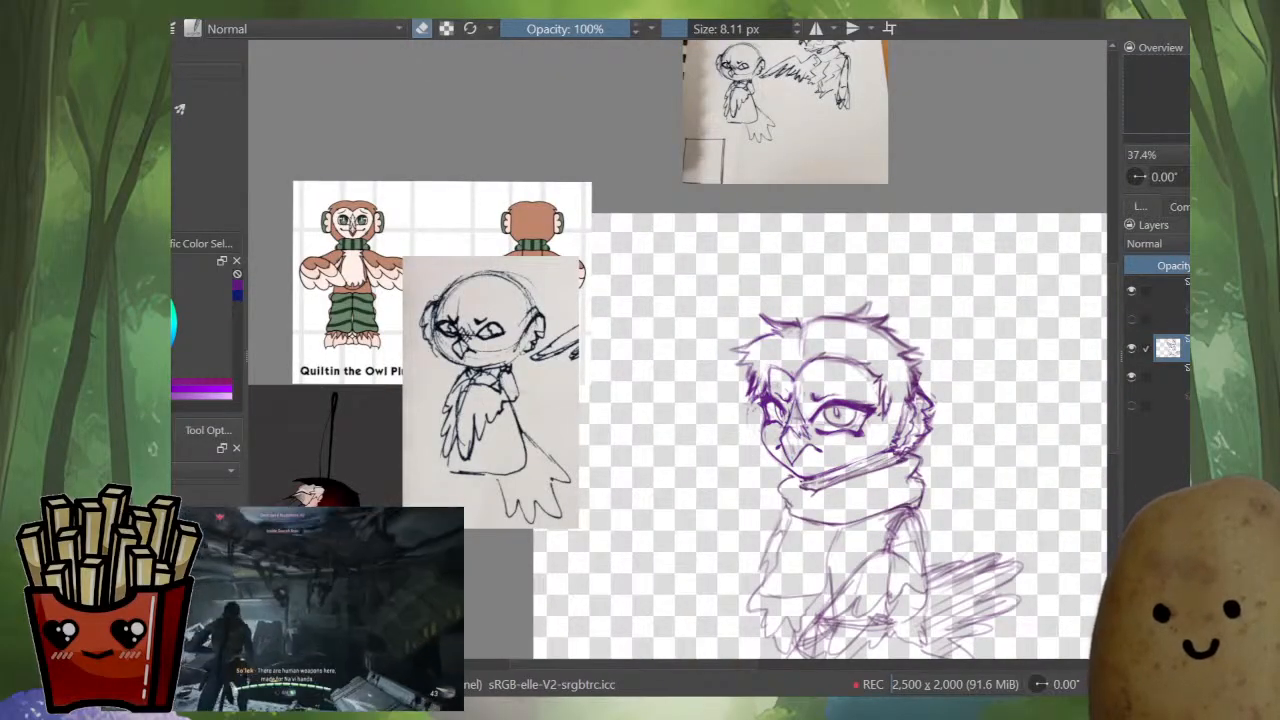
- Draw a jagged feather edge from the fur beside the smaller eye down along the outside of the cheek
scroll(836, 420, up, 4)
key(e)
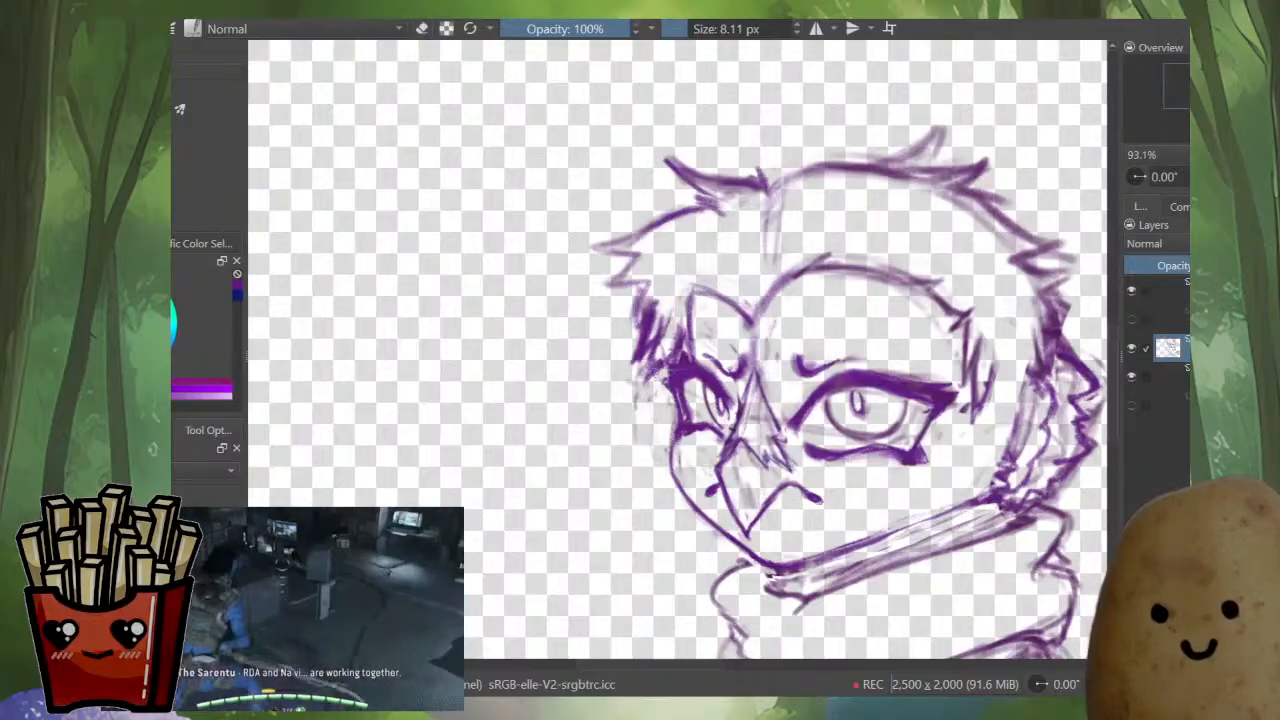
key(e)
mouse_move(662, 368)
mouse_down()
mouse_move(634, 377)
mouse_move(651, 437)
mouse_up()
key(e)
key(m)
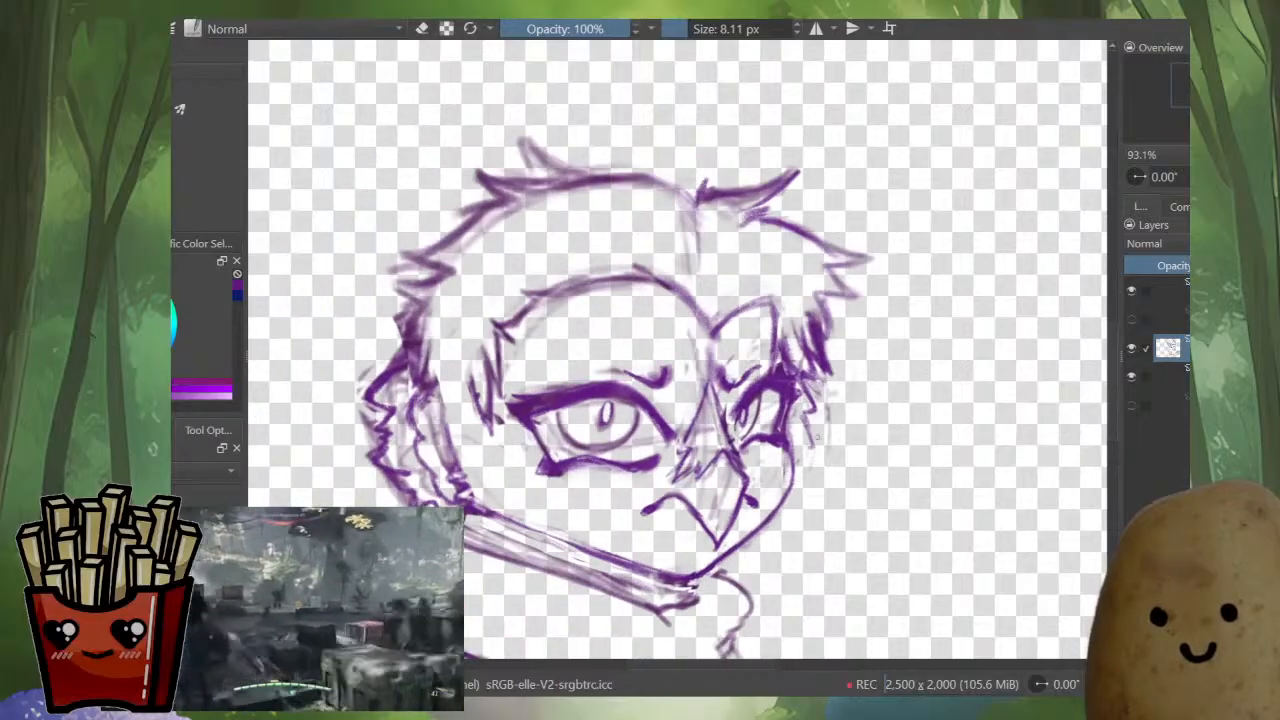
mouse_move(808, 416)
mouse_down()
mouse_move(818, 456)
mouse_move(791, 498)
mouse_up()
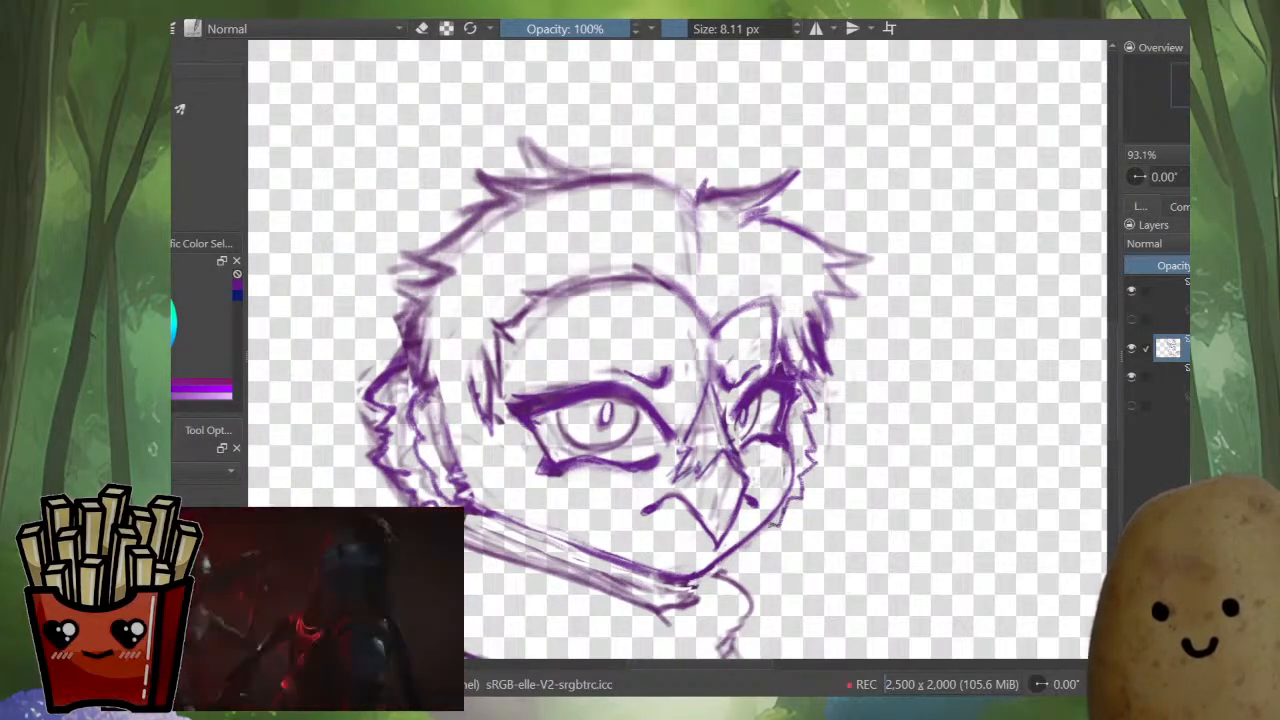
- Add inner feather strokes between the jagged outer edge and the cheek beside the smaller eye
key(m)
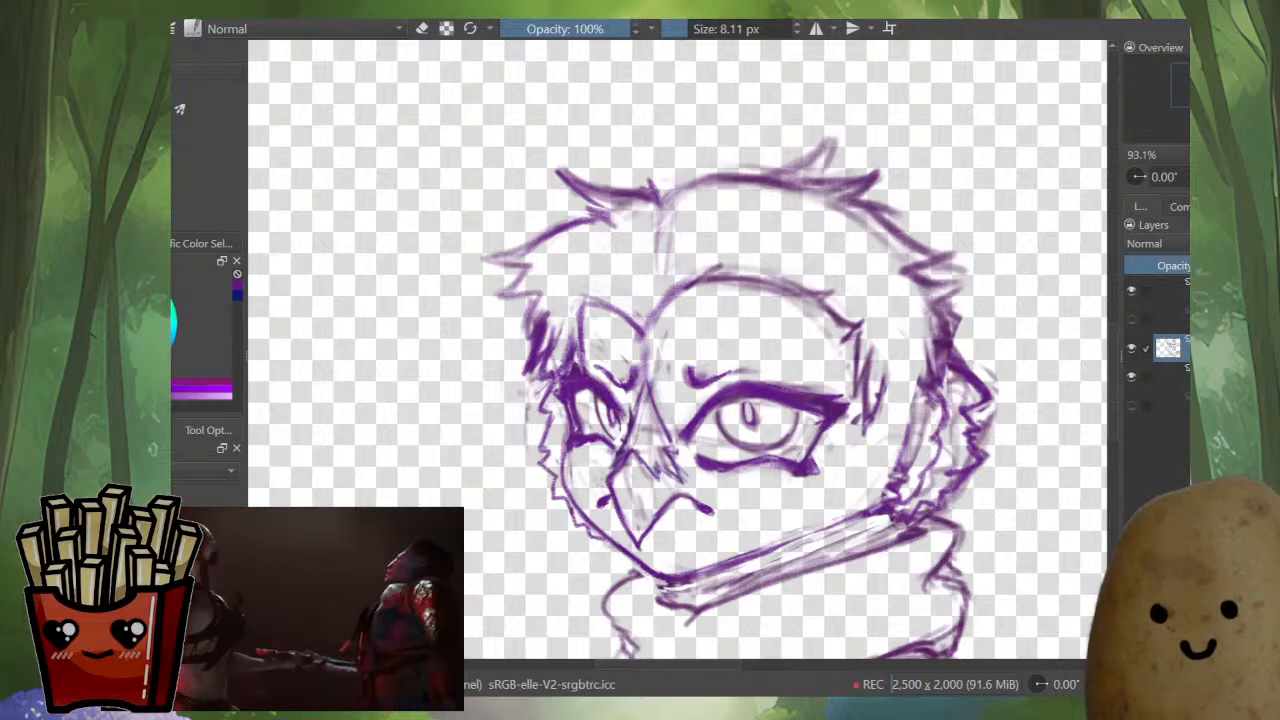
drag(565, 404, 558, 478)
key(m)
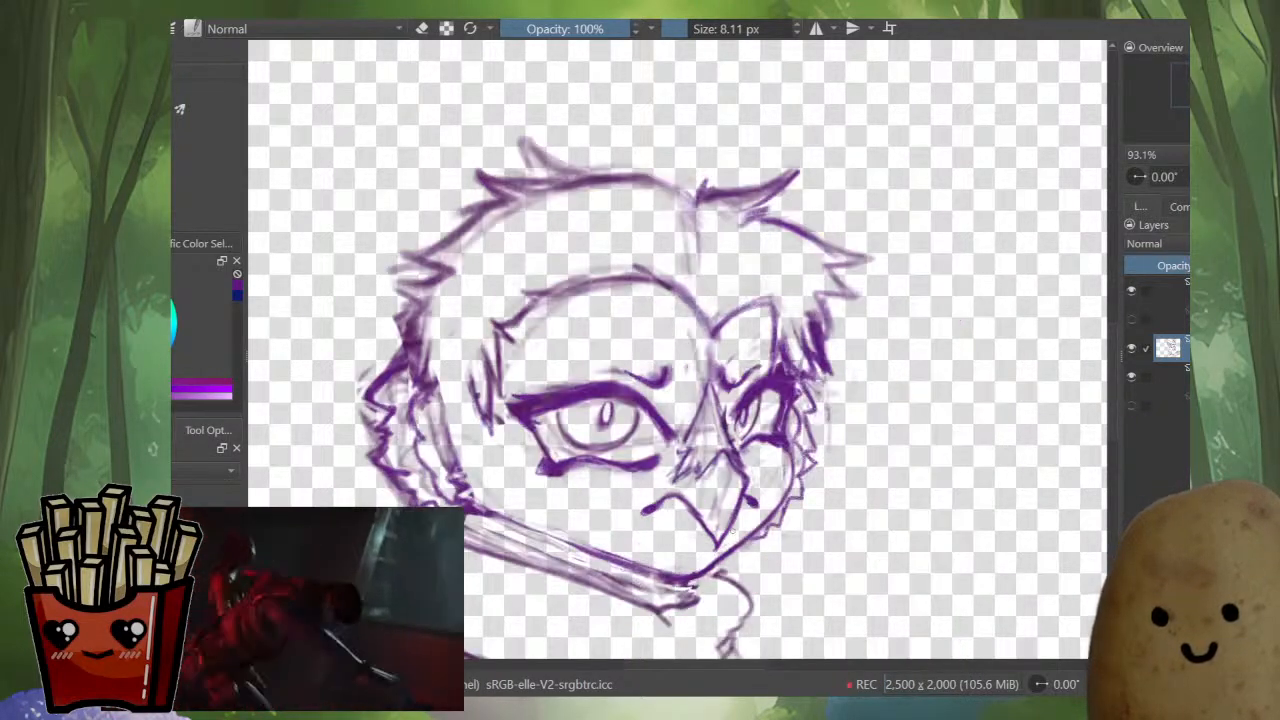
scroll(884, 470, down, 3)
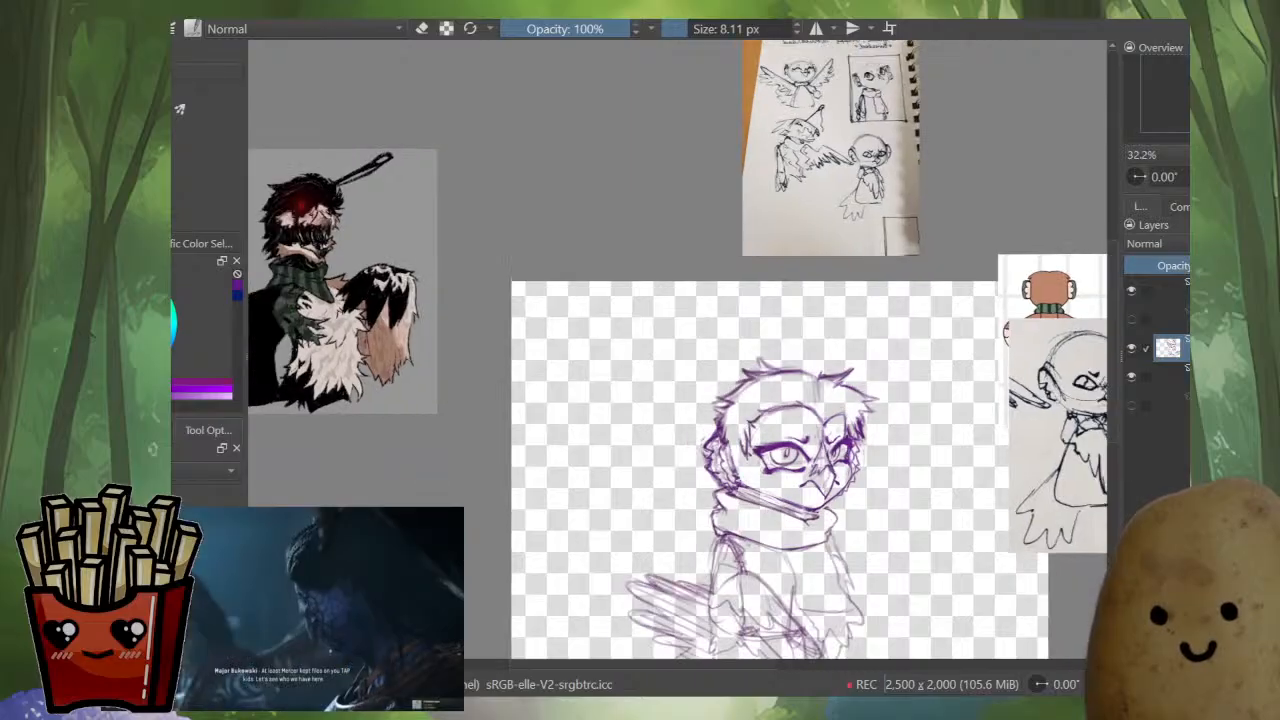
- Compare the angry head with the earlier head sketch by flipping the view and alternating between their layers
key(m)
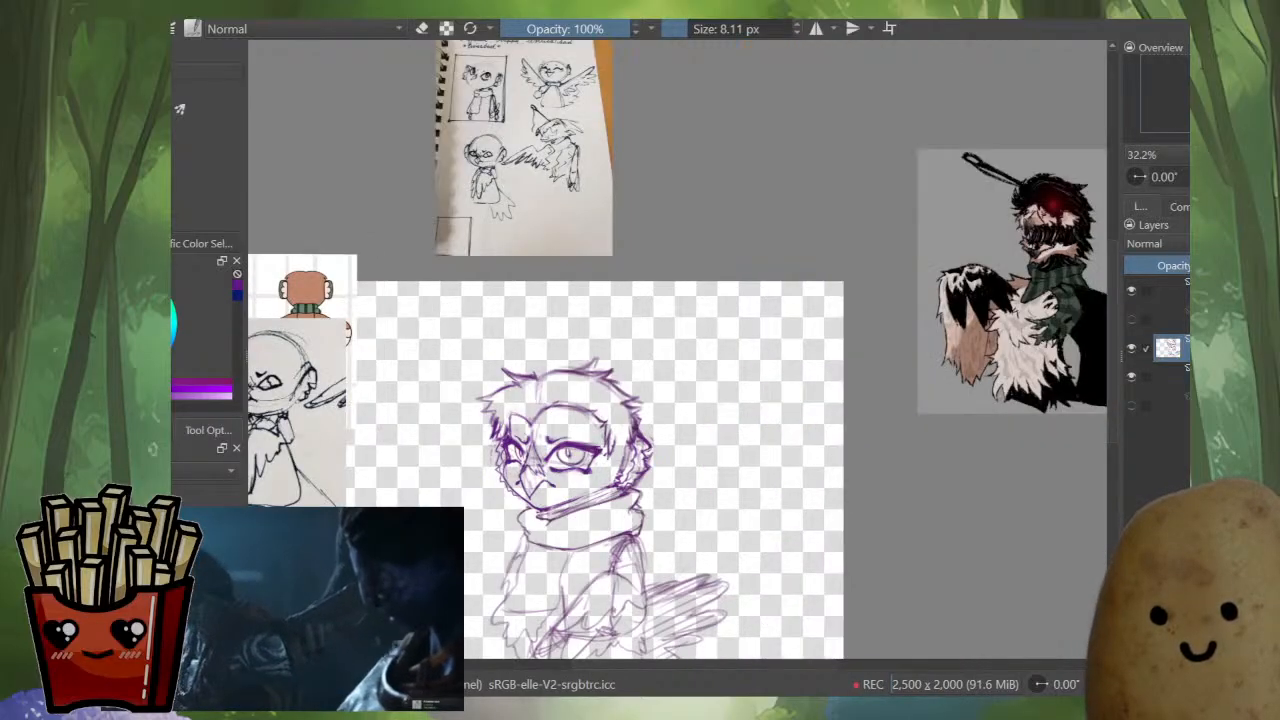
key(Page_Down)
key(Page_Up)
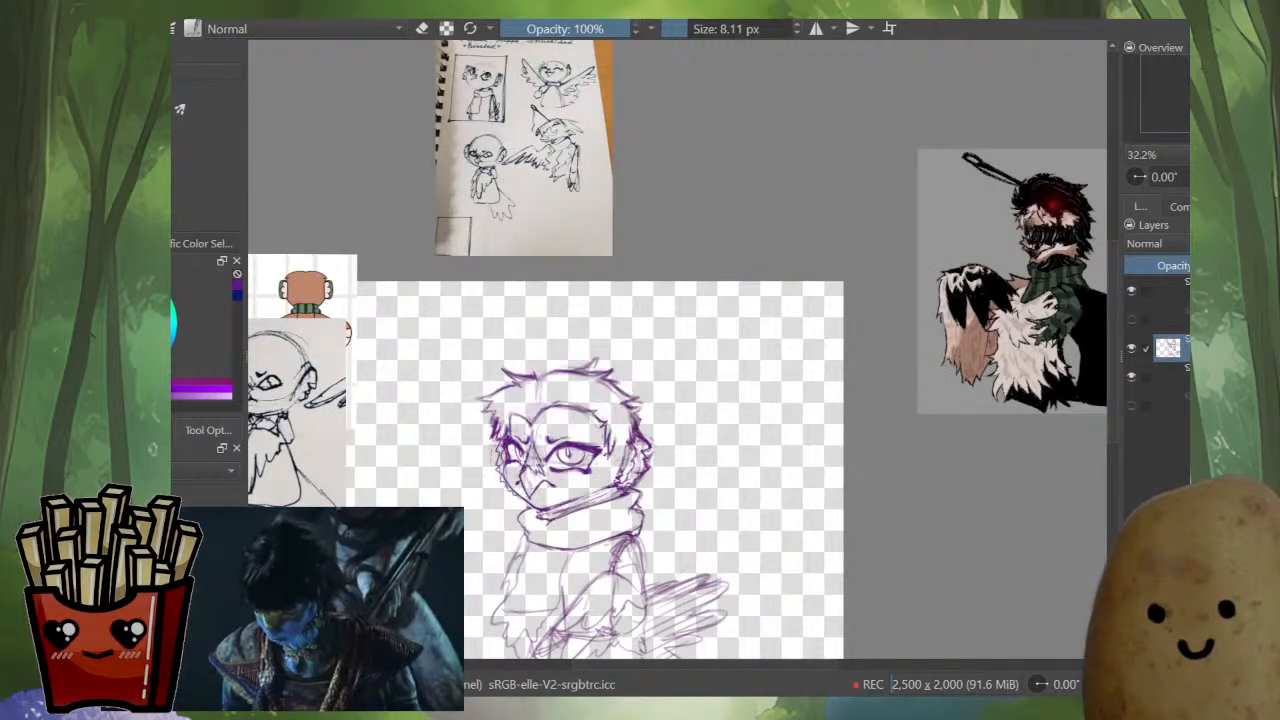
key(Page_Down)
key(Page_Up)
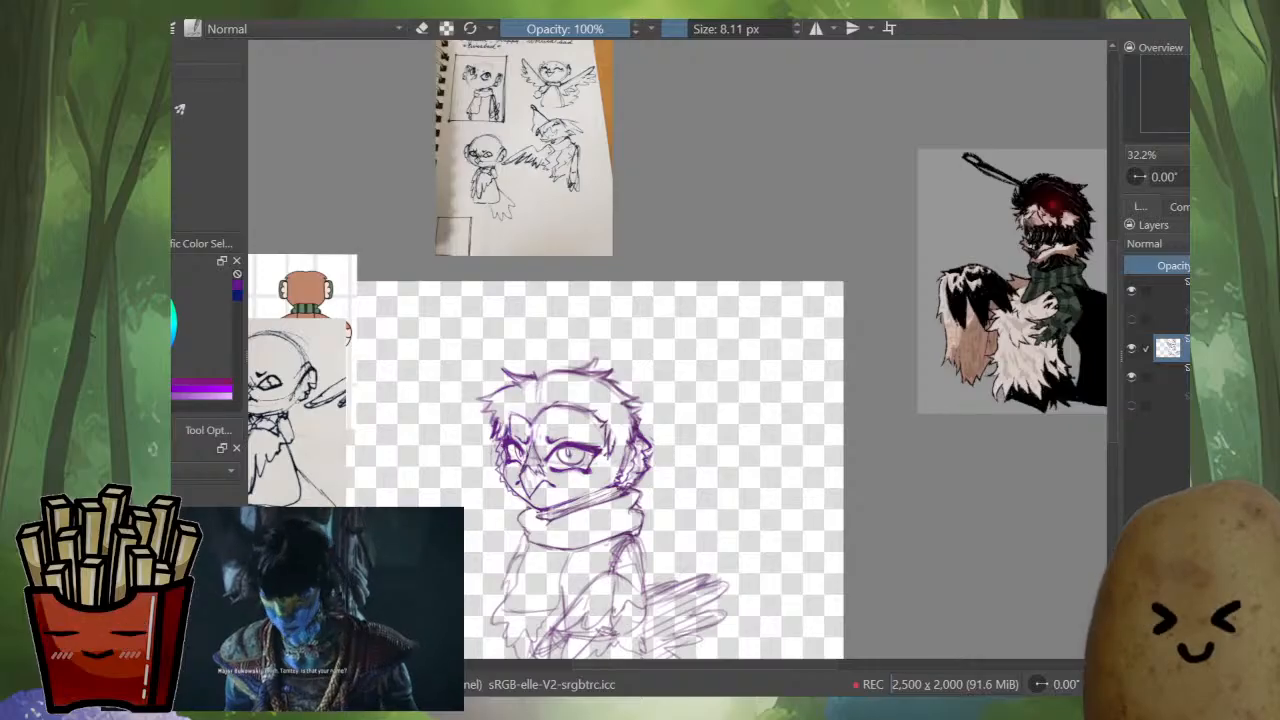
- Select the ear feathers beside the larger eye and move them slightly inward toward the face
scroll(606, 466, up, 3)
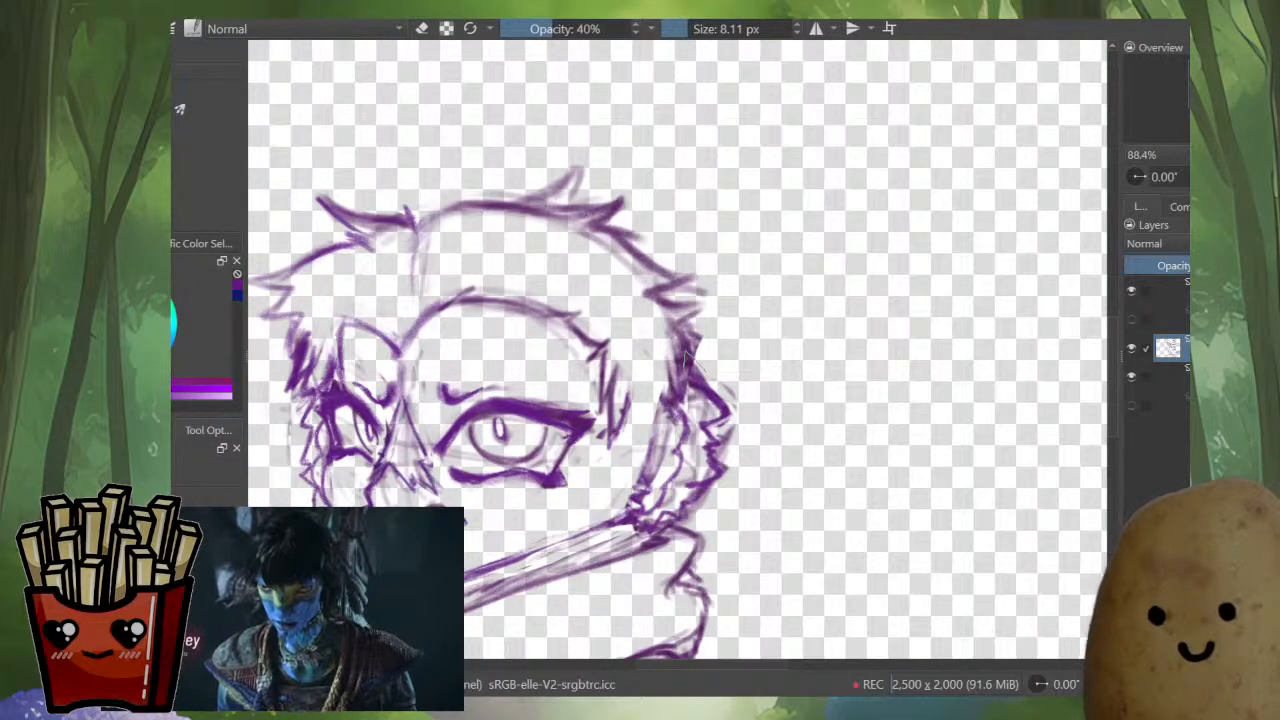
drag(663, 380, 627, 487)
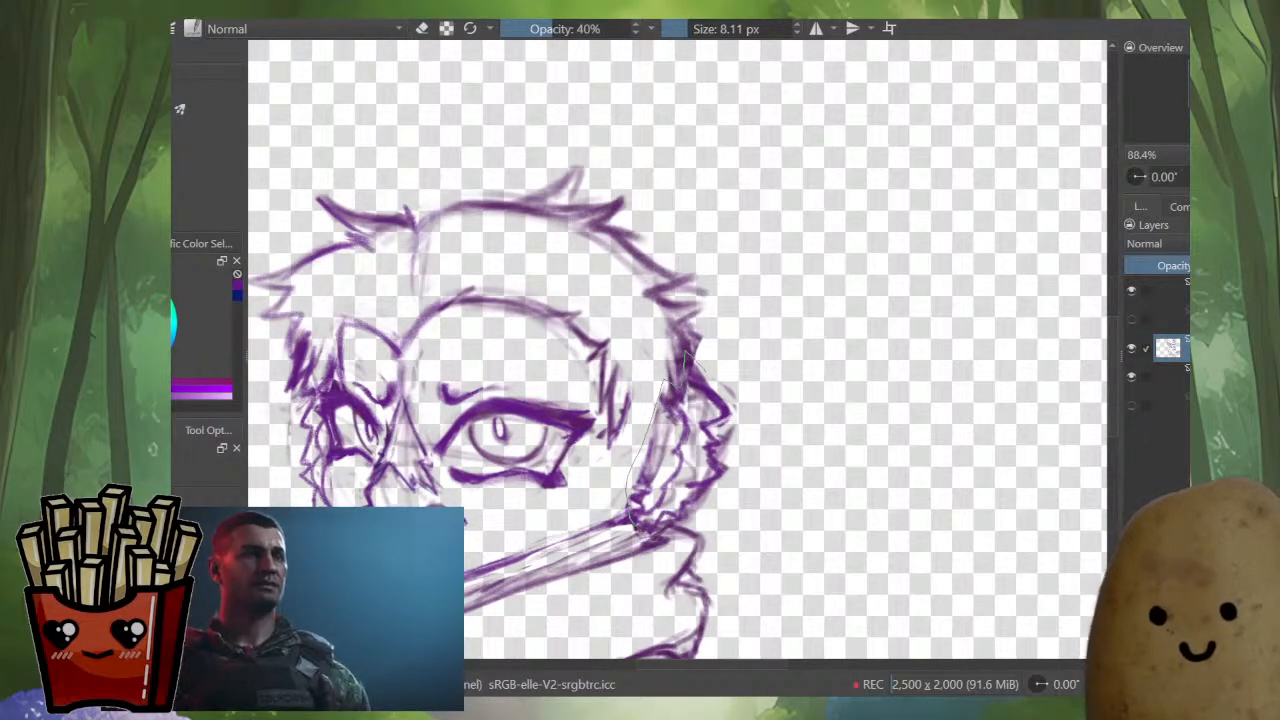
drag(652, 538, 761, 446)
key(ctrl+t)
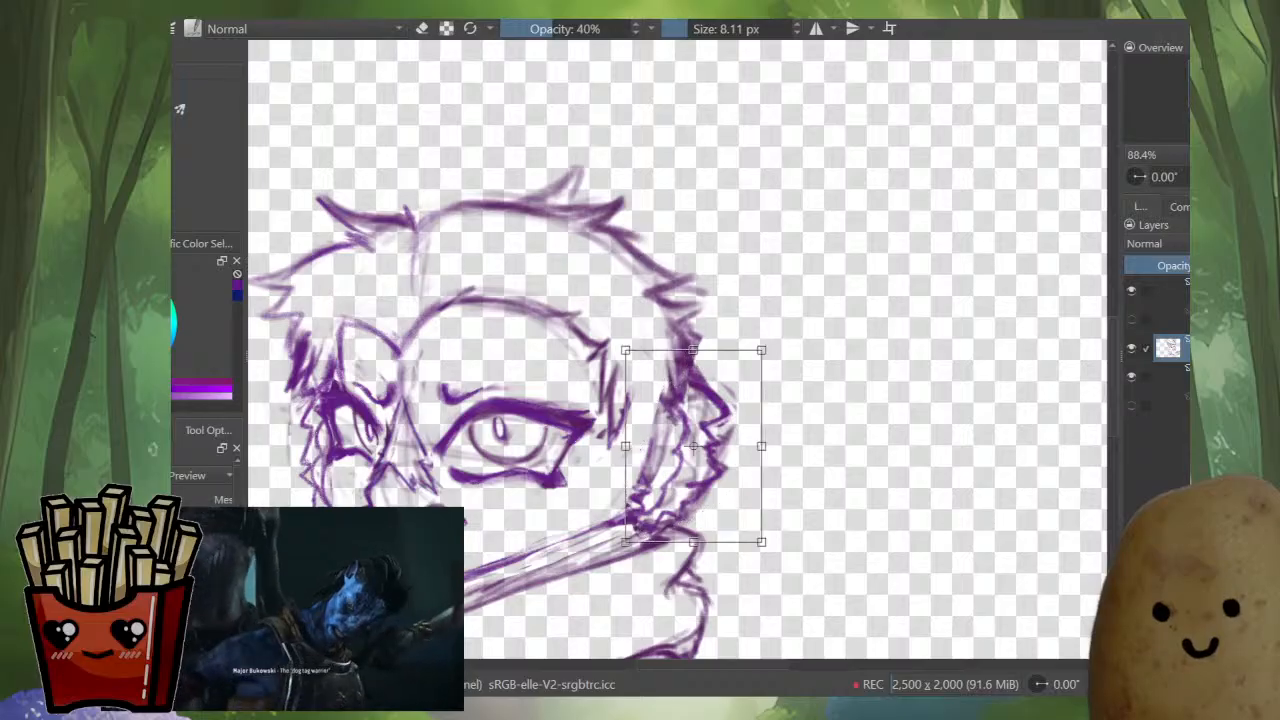
drag(660, 446, 650, 446)
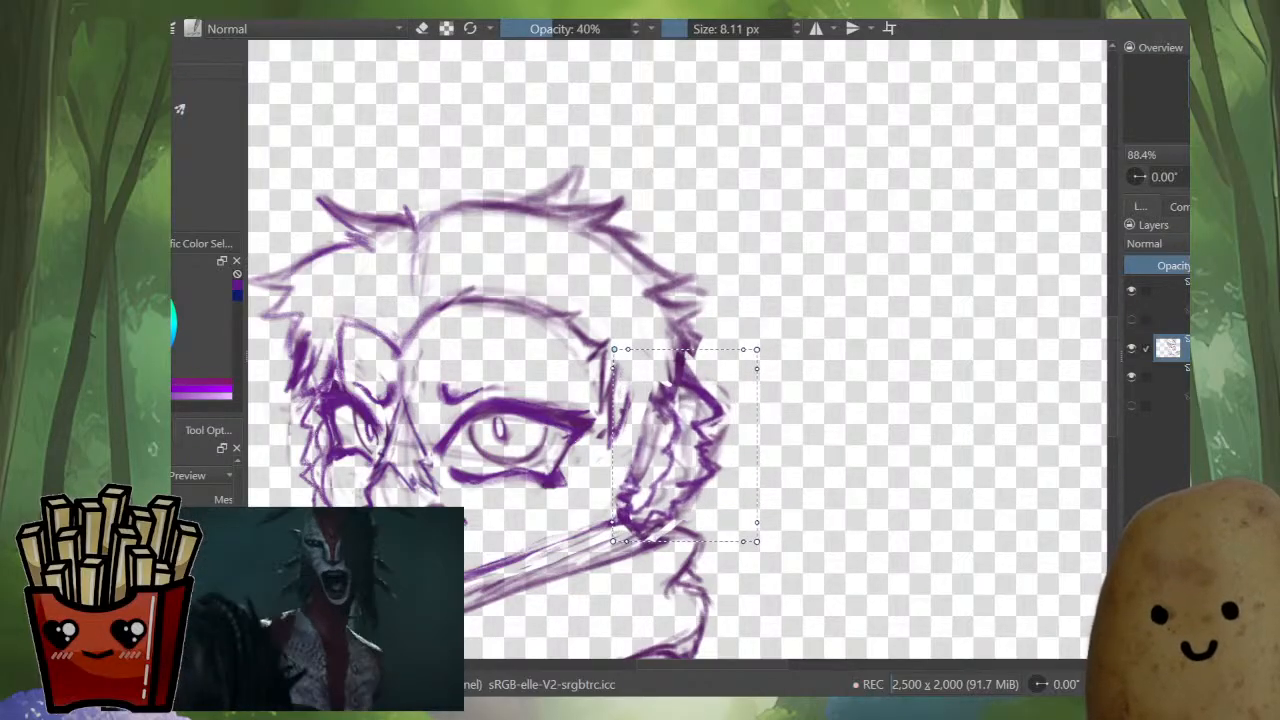
- Warp the corners of the selected ear to tuck it closer to the head, undoing the last corner adjustment
key(m)
drag(771, 437, 678, 404)
drag(620, 440, 633, 451)
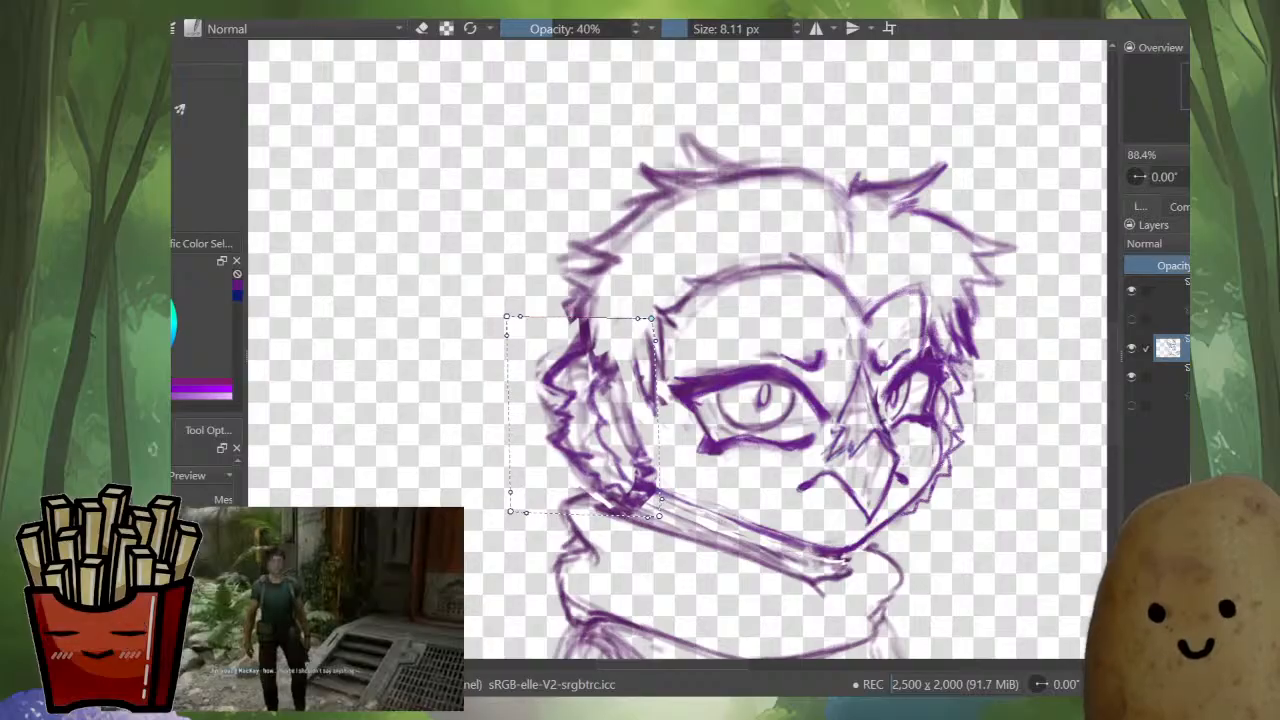
drag(507, 316, 506, 328)
key(m)
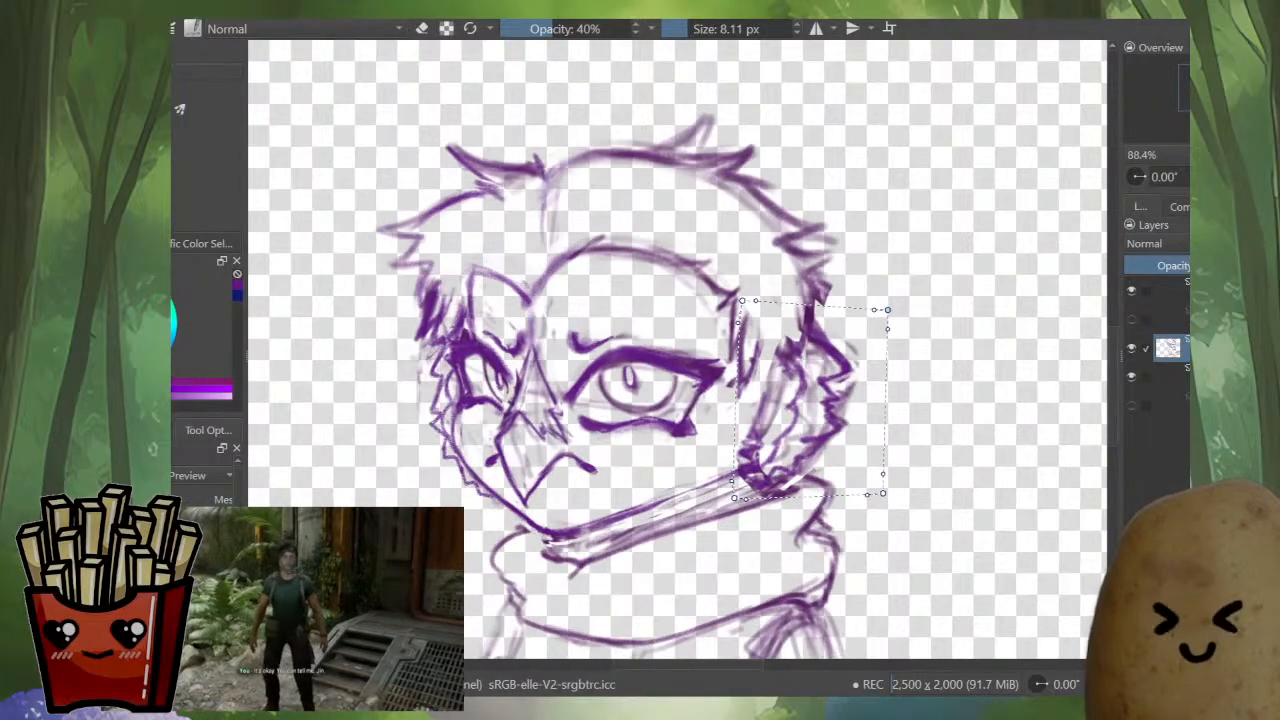
drag(887, 309, 879, 313)
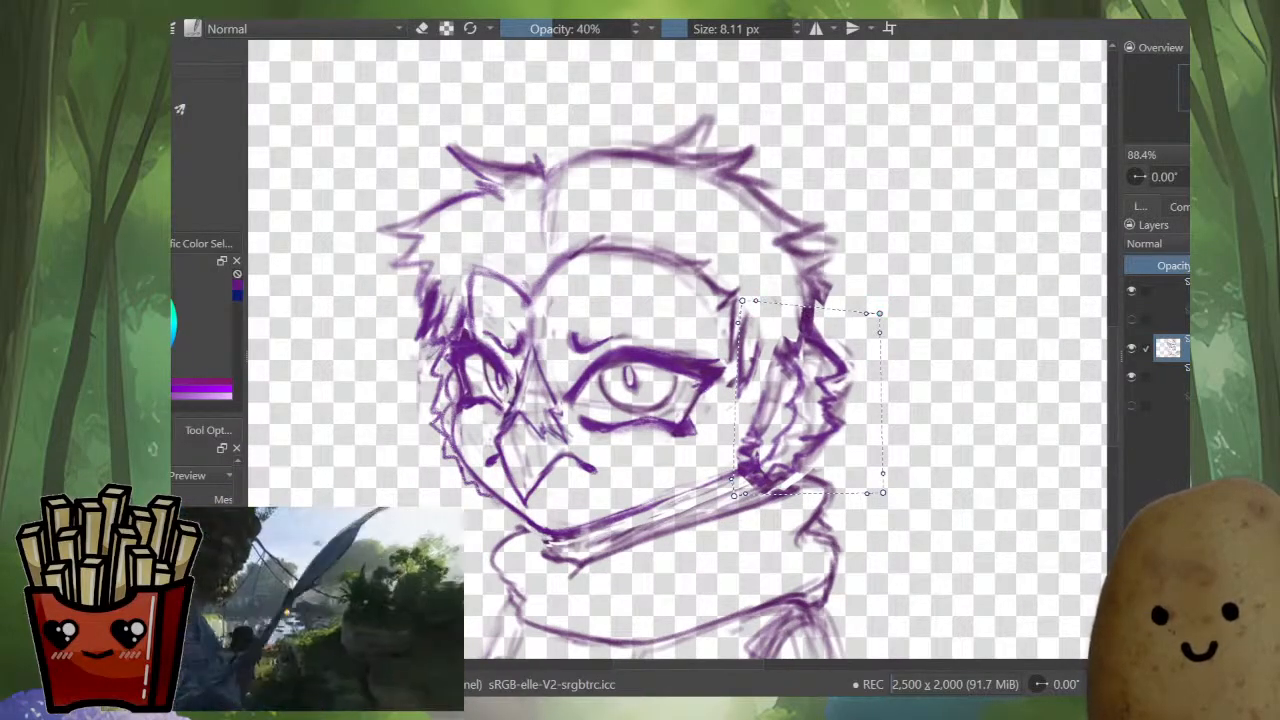
mouse_move(738, 322)
mouse_down()
mouse_move(720, 340)
mouse_move(733, 306)
mouse_up()
key(ctrl+z)
- Check the warped ear in mirrored view, apply the transformation and clear the selection
key(m)
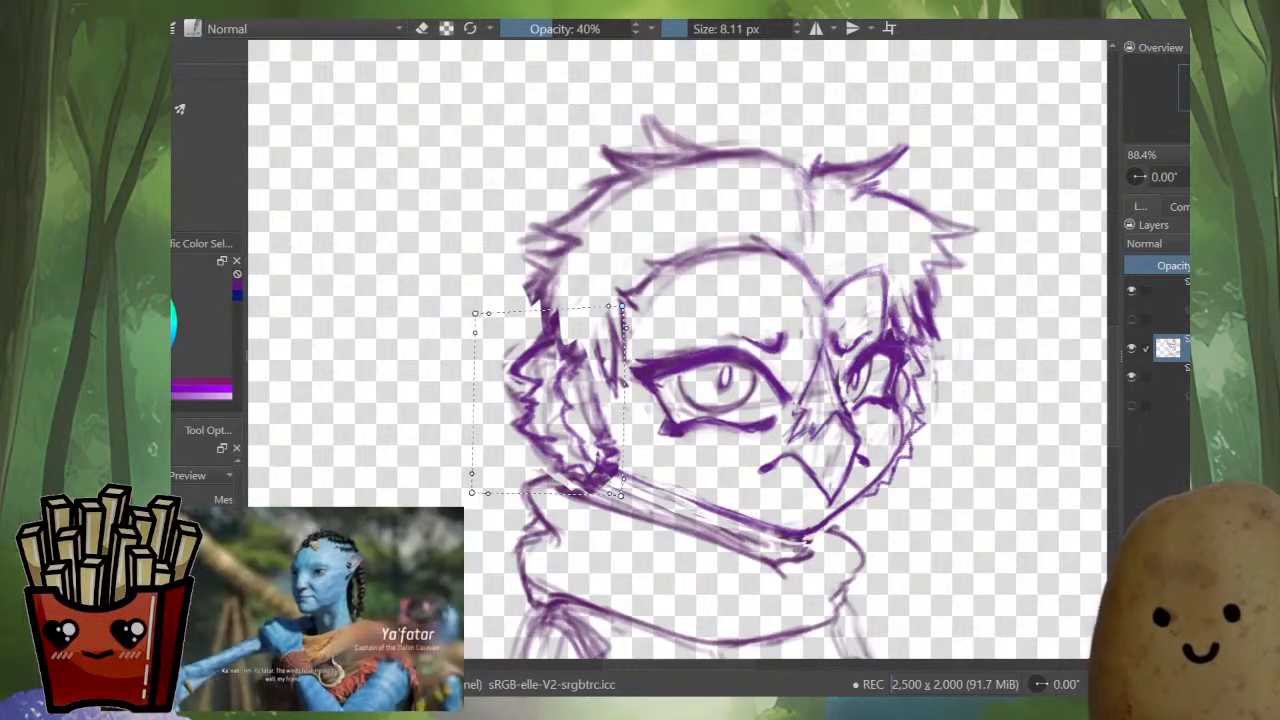
key(m)
key(m)
key(Return)
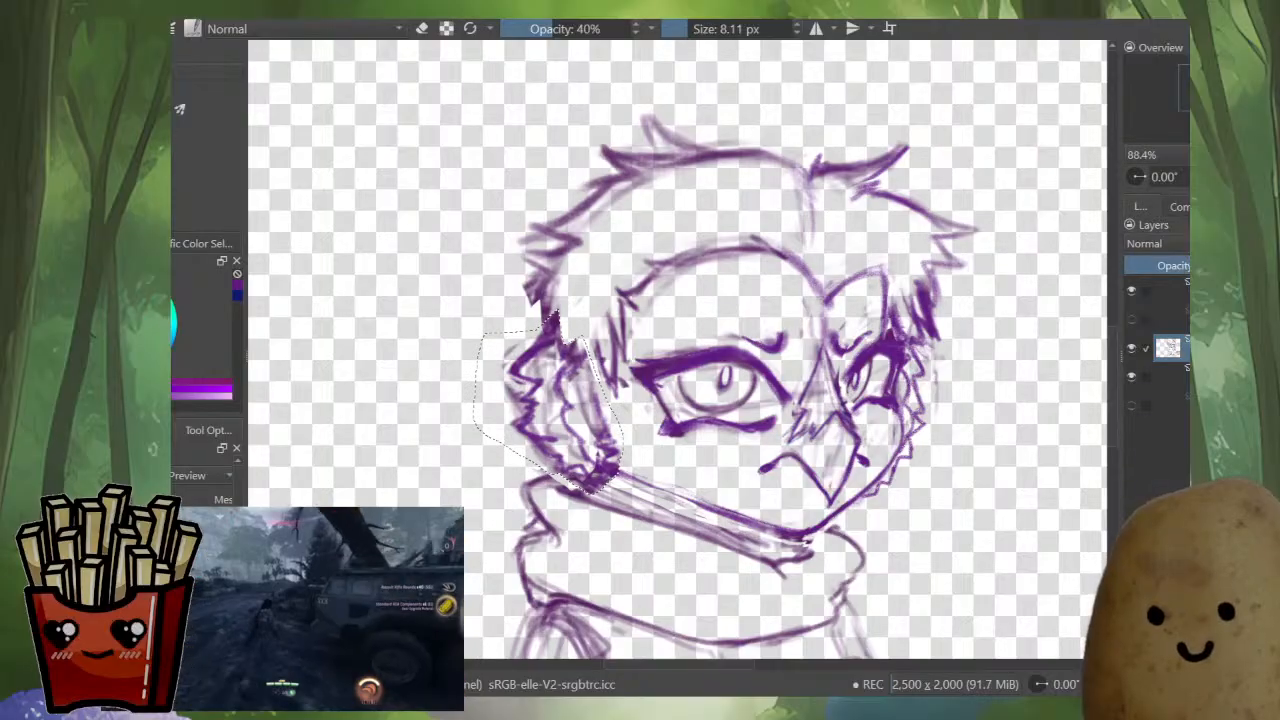
key(ctrl+shift+a)
key(m)
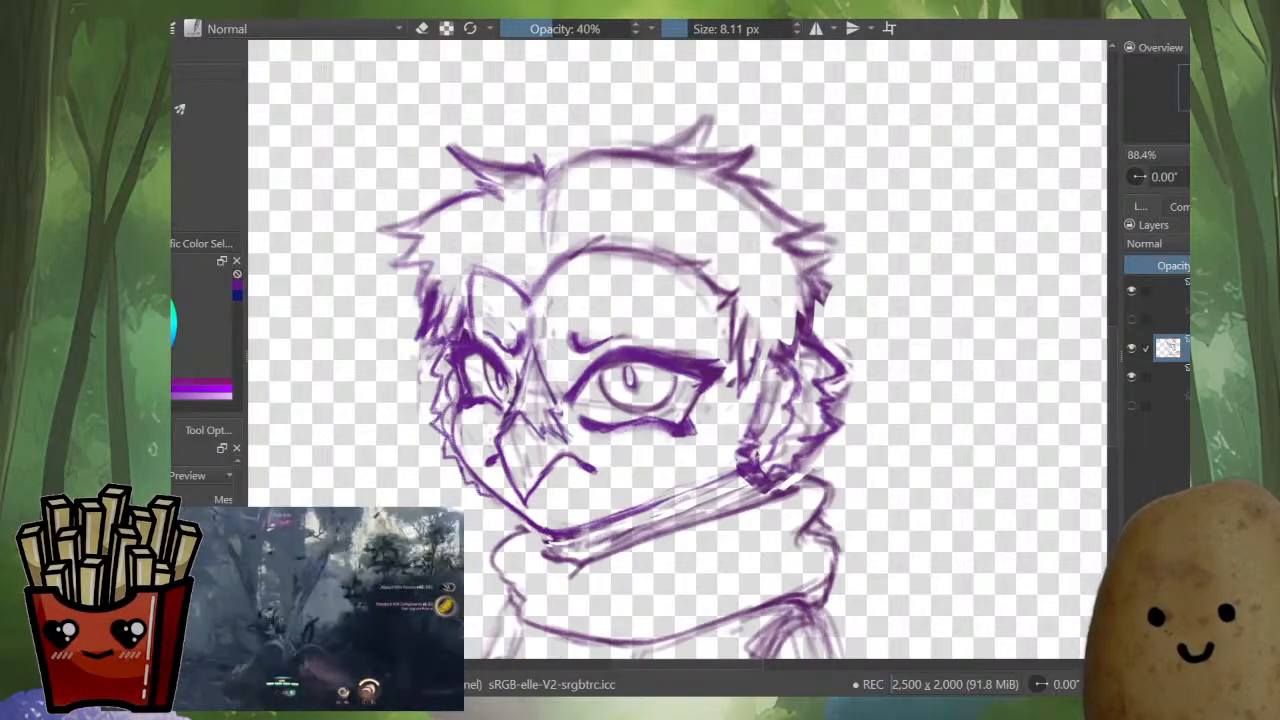
- Raise the brush opacity to 100% and redraw the fur tuft where the hair meets the top of the ear
key(o)
key(o)
key(o)
key(o)
key(o)
key(o)
key(e)
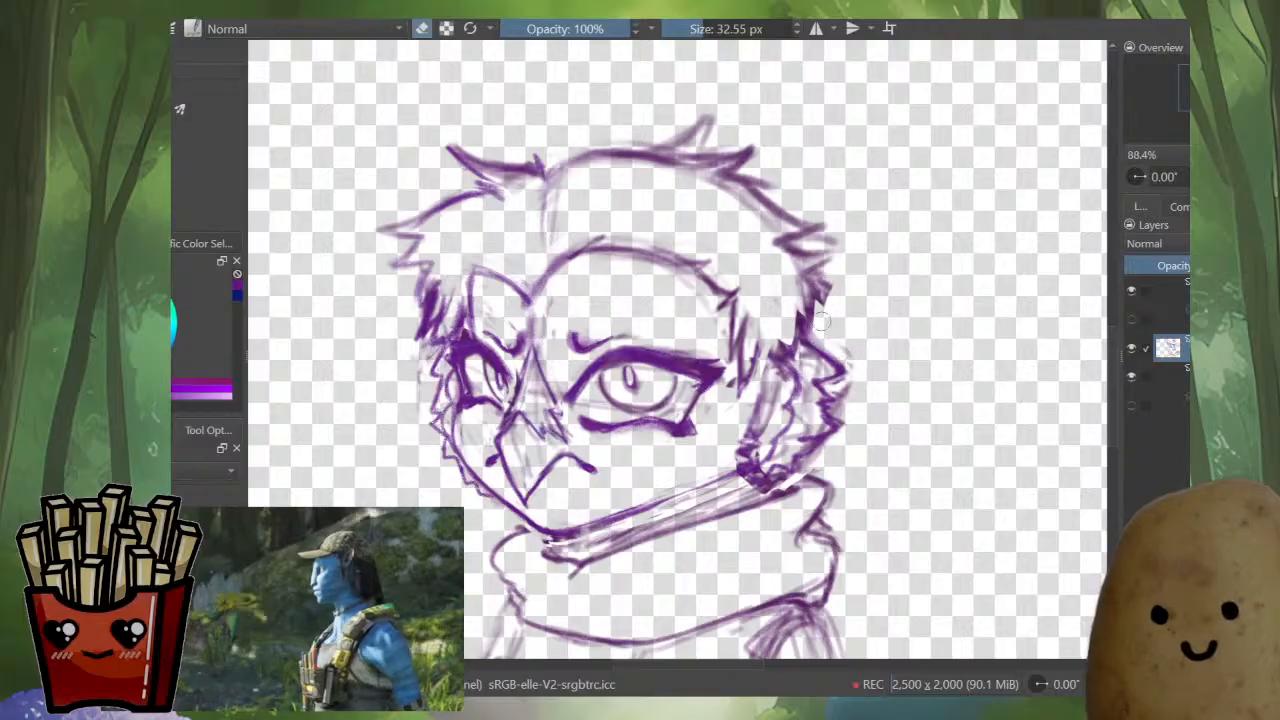
key(e)
mouse_move(830, 288)
mouse_down()
mouse_move(823, 345)
mouse_move(806, 298)
mouse_up()
key(e)
- Redraw the feather strokes inside the ear beside the larger eye and erase excess lines around its jagged outer edge
mouse_move(793, 300)
mouse_down()
mouse_move(786, 358)
mouse_move(757, 338)
mouse_move(772, 378)
mouse_up()
key(e)
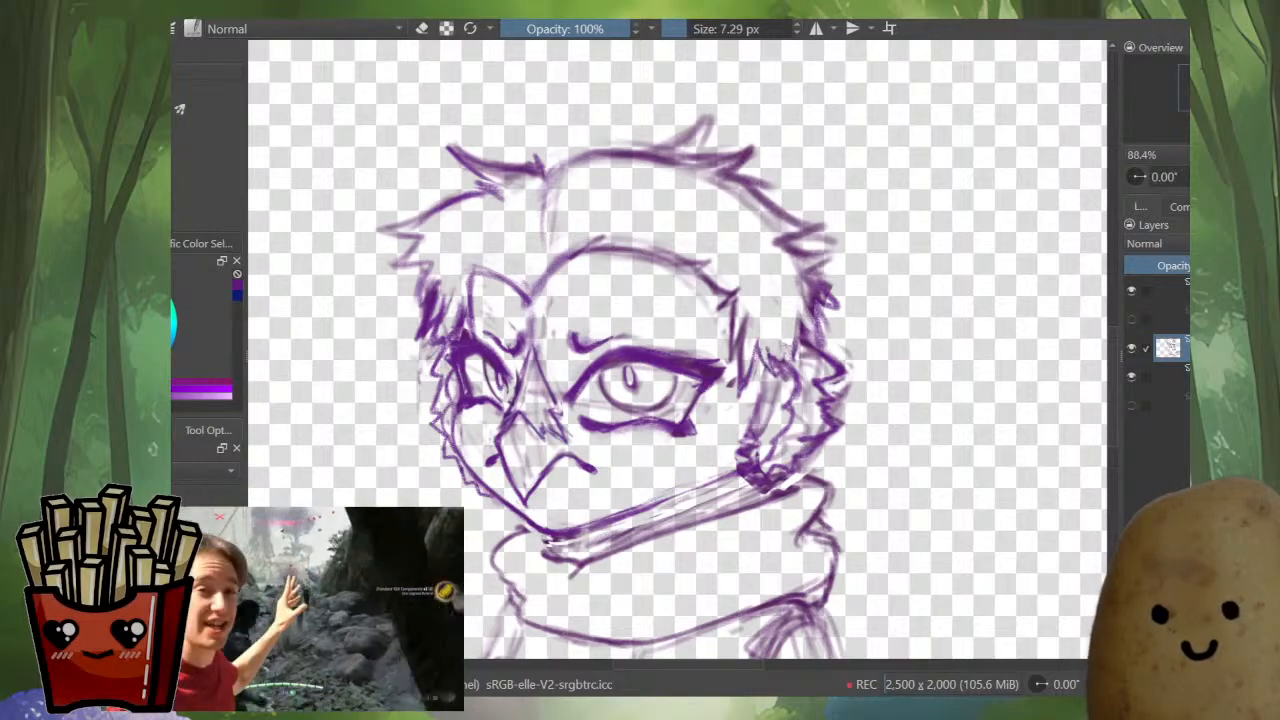
mouse_move(789, 330)
mouse_down()
mouse_move(867, 375)
mouse_move(835, 386)
mouse_move(842, 433)
mouse_move(807, 469)
mouse_move(756, 488)
mouse_move(701, 481)
mouse_move(728, 468)
mouse_move(767, 402)
mouse_up()
key(e)
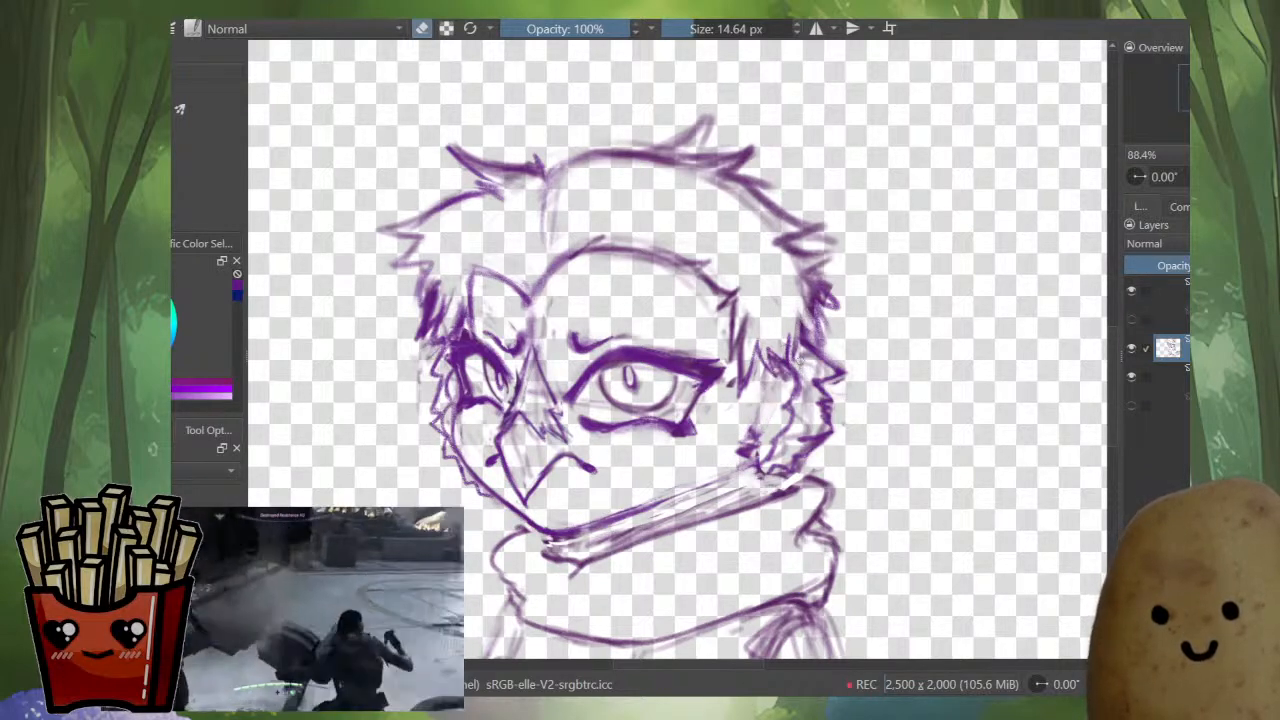
key(e)
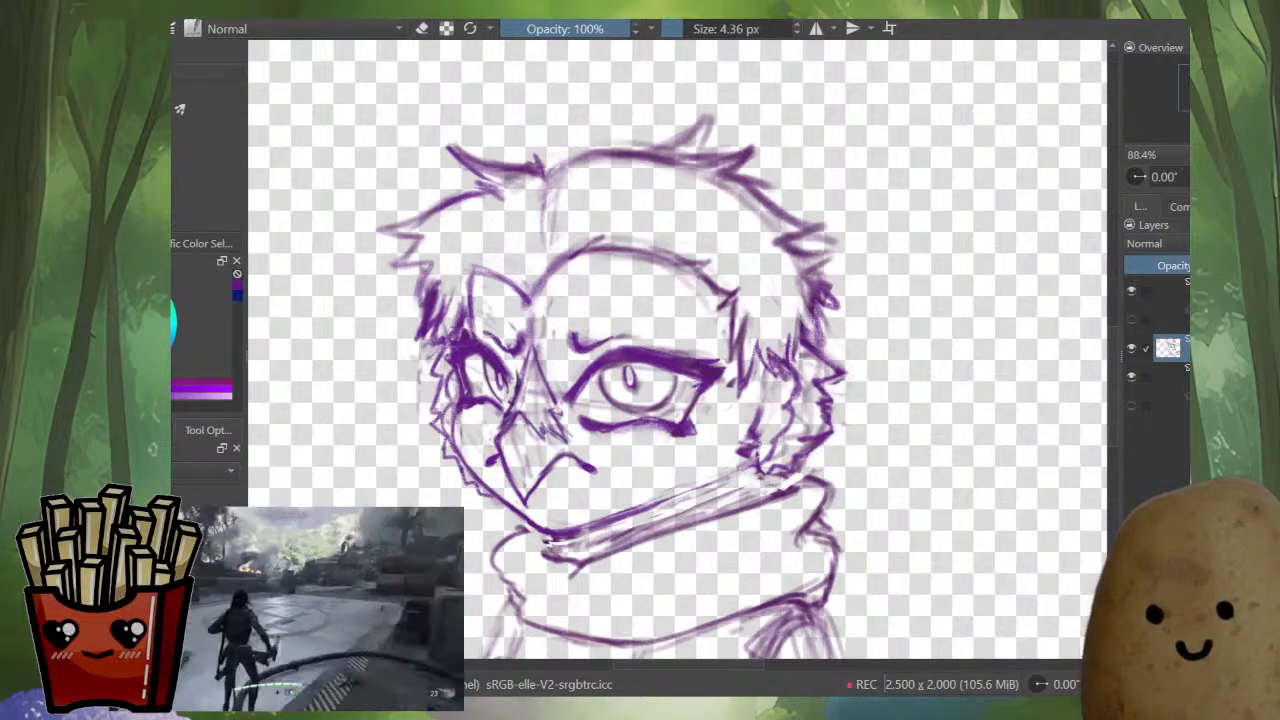
- Darken the jawline along the scarf's upper edge from below the beak up to the ear
drag(706, 480, 750, 462)
drag(694, 491, 708, 491)
drag(614, 526, 712, 488)
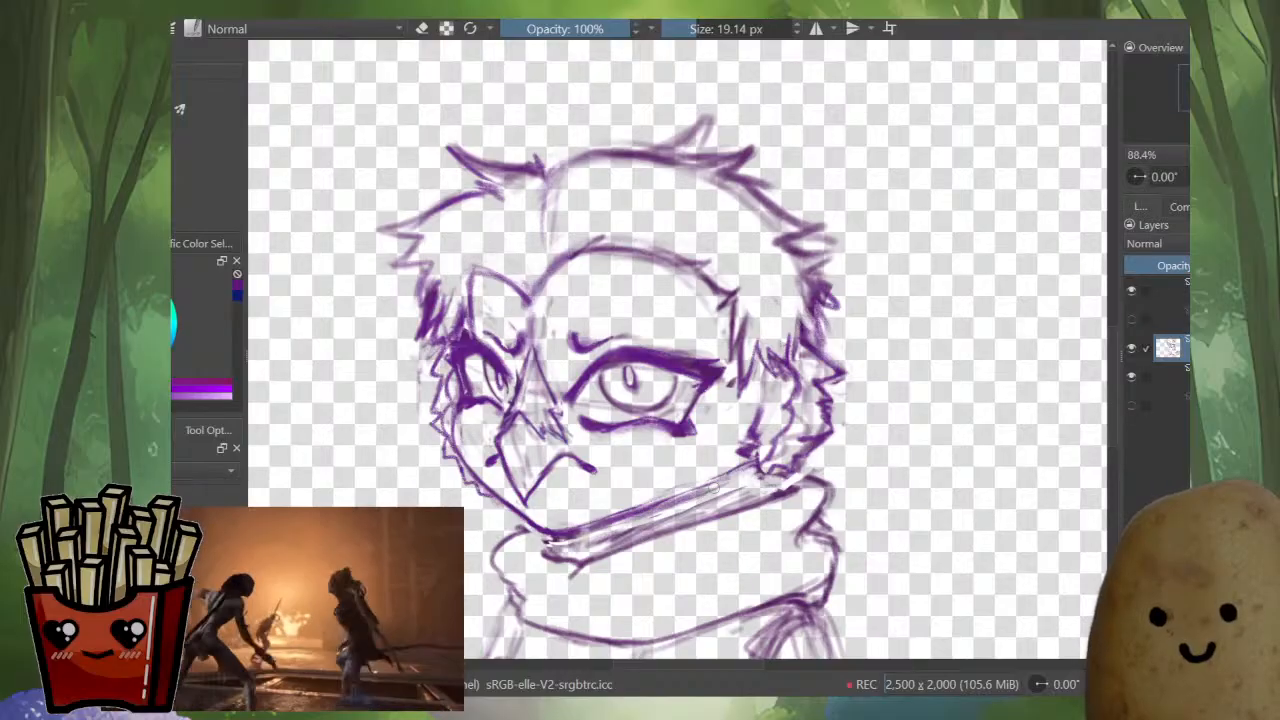
drag(644, 510, 742, 467)
- Set the brush size to 11.44 px and touch up the ear's inner feathers and the scarf edge beneath it
shift+drag(832, 415, 824, 415)
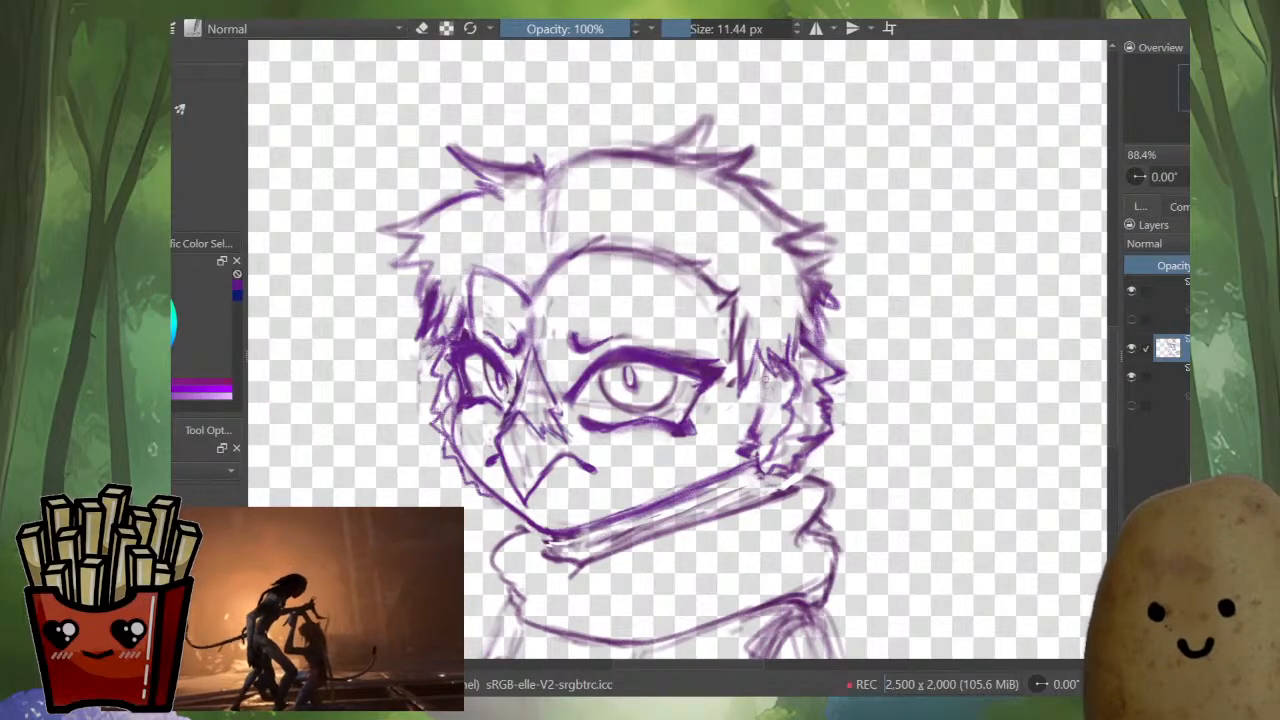
drag(786, 376, 762, 448)
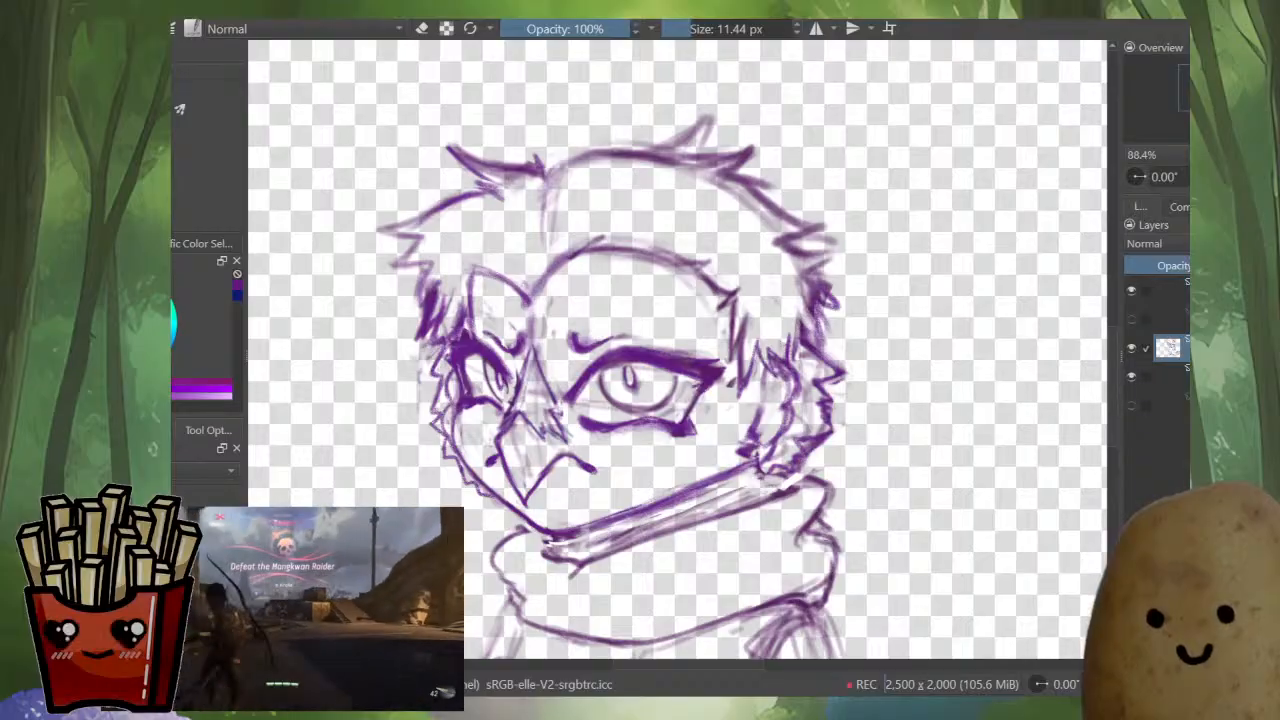
drag(806, 476, 740, 504)
- Compare the whole figure with the angry head and with the earlier head by switching repeatedly between the two versions
ctrl+drag(790, 424, 710, 528)
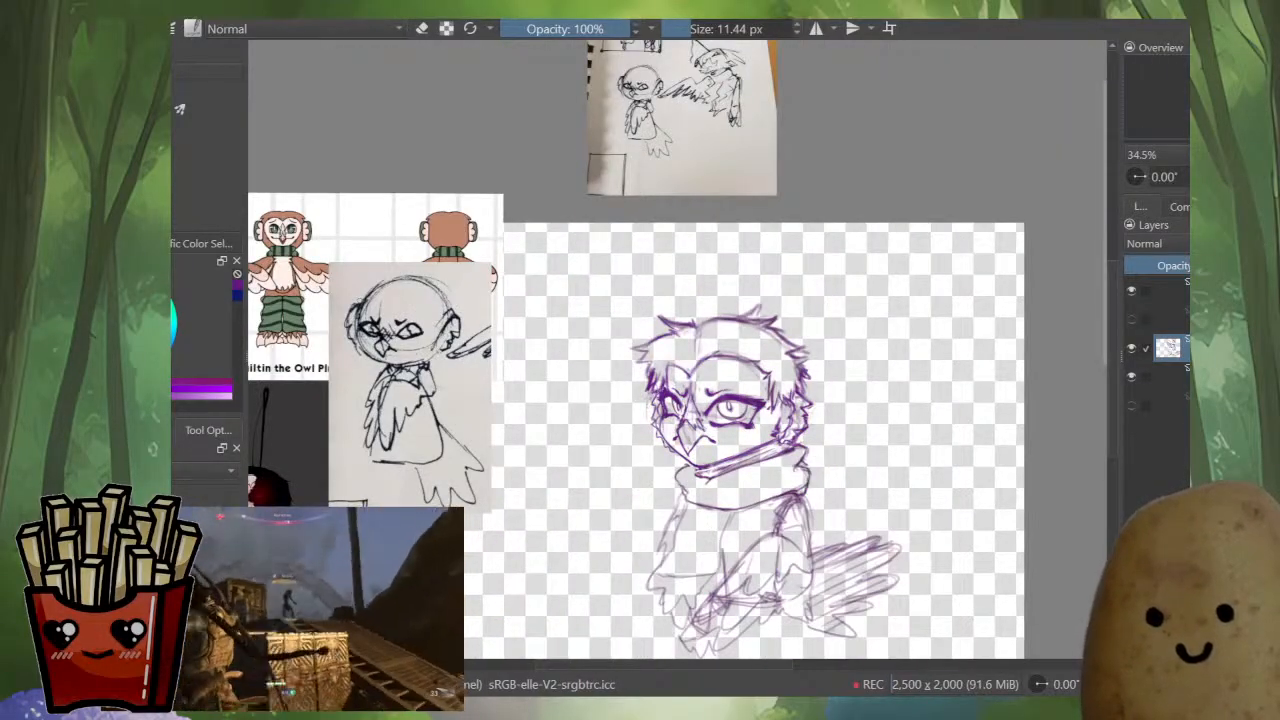
key(ctrl+z)
key(ctrl+shift+z)
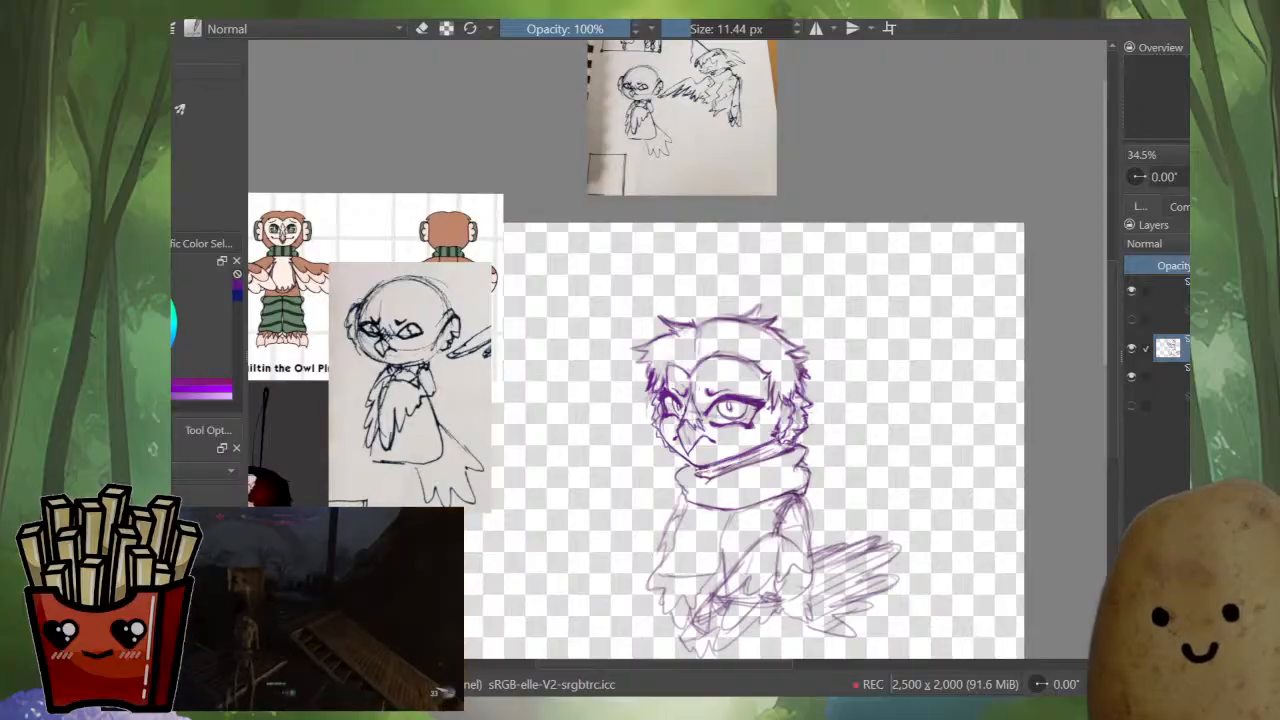
key(ctrl+z)
key(ctrl+shift+z)
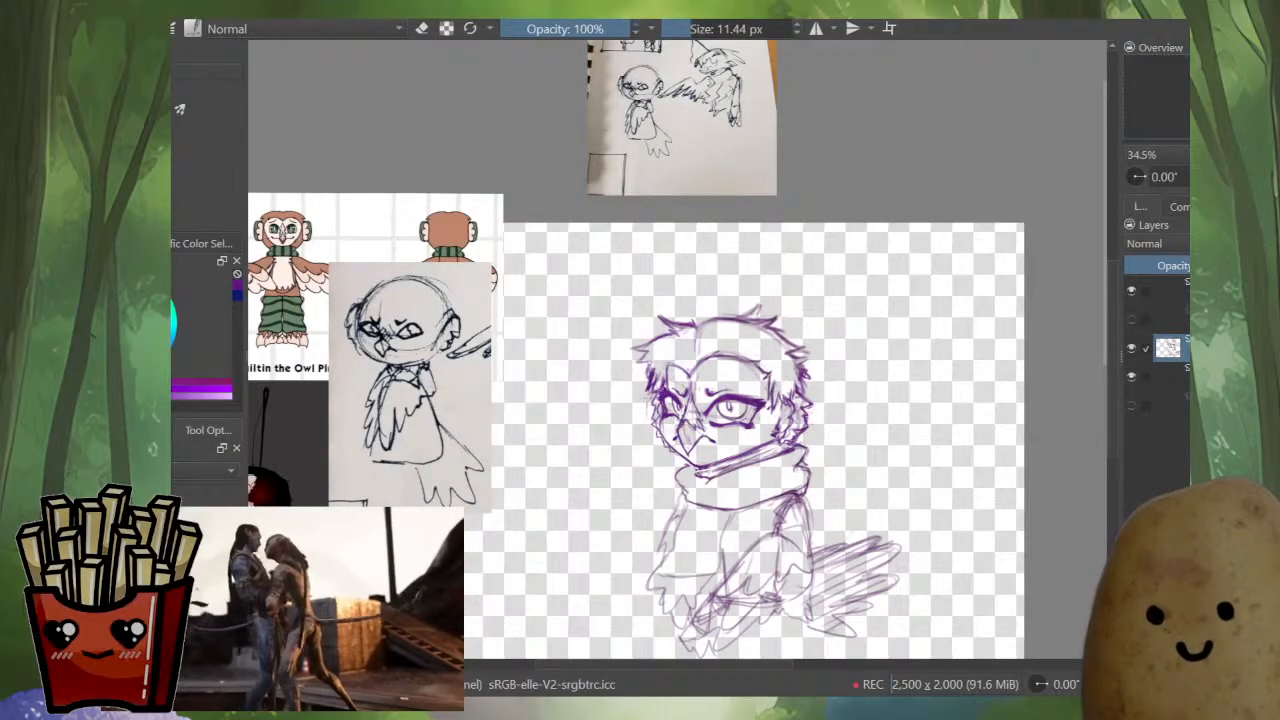
key(ctrl+z)
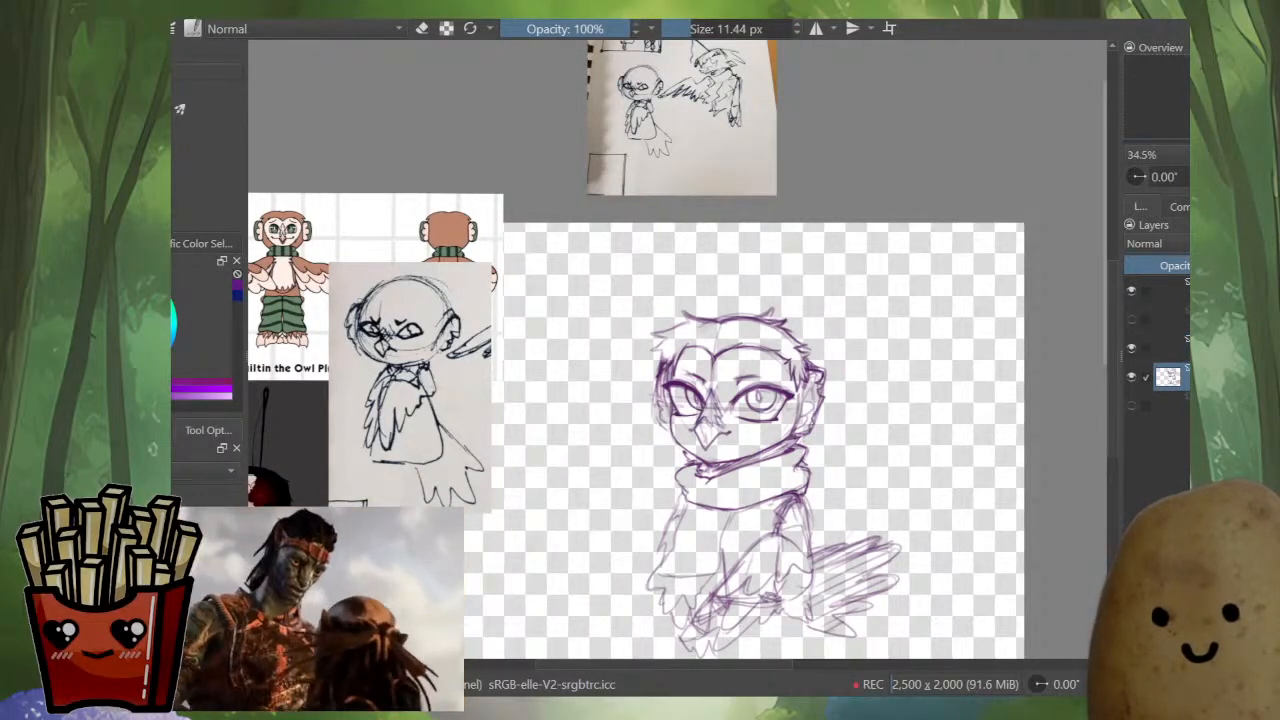
key(ctrl+shift+z)
key(ctrl+z)
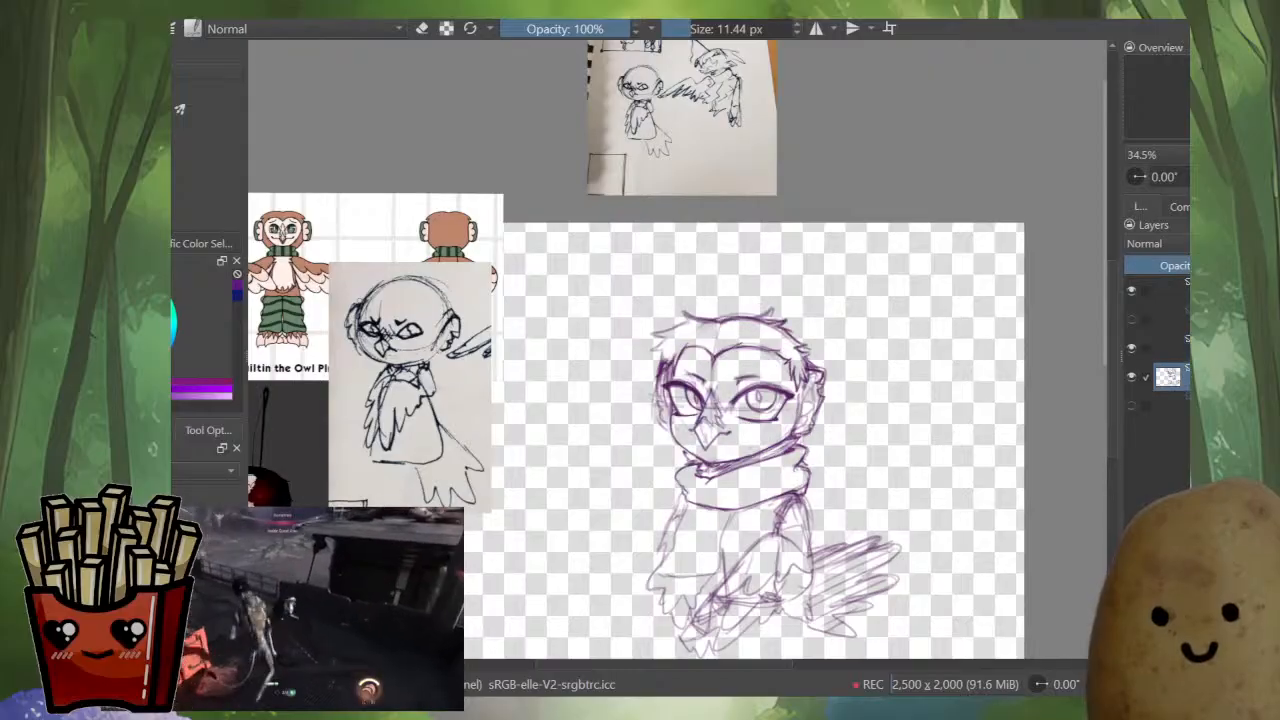
key(ctrl+shift+z)
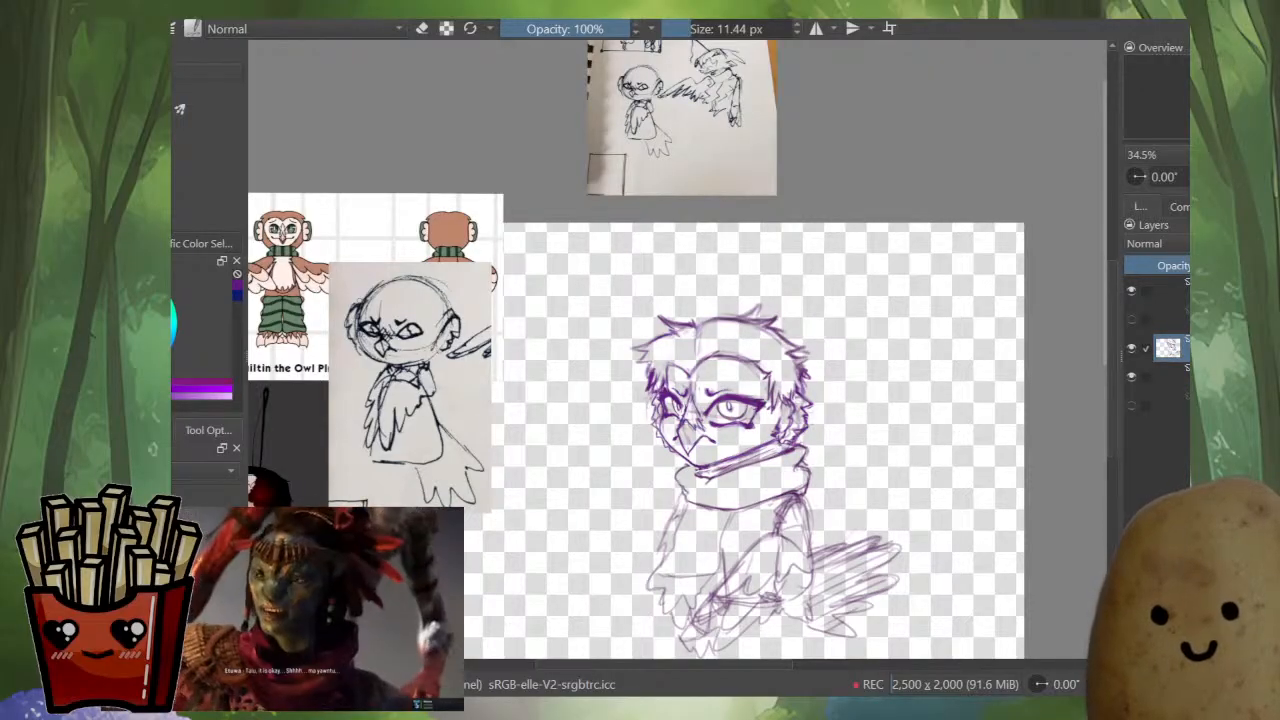
- Set the brush opacity to 40%, select the whole angry head above the scarf and shift it slightly toward the ear side
drag(781, 403, 824, 346)
scroll(824, 346, up, 3)
click(552, 28)
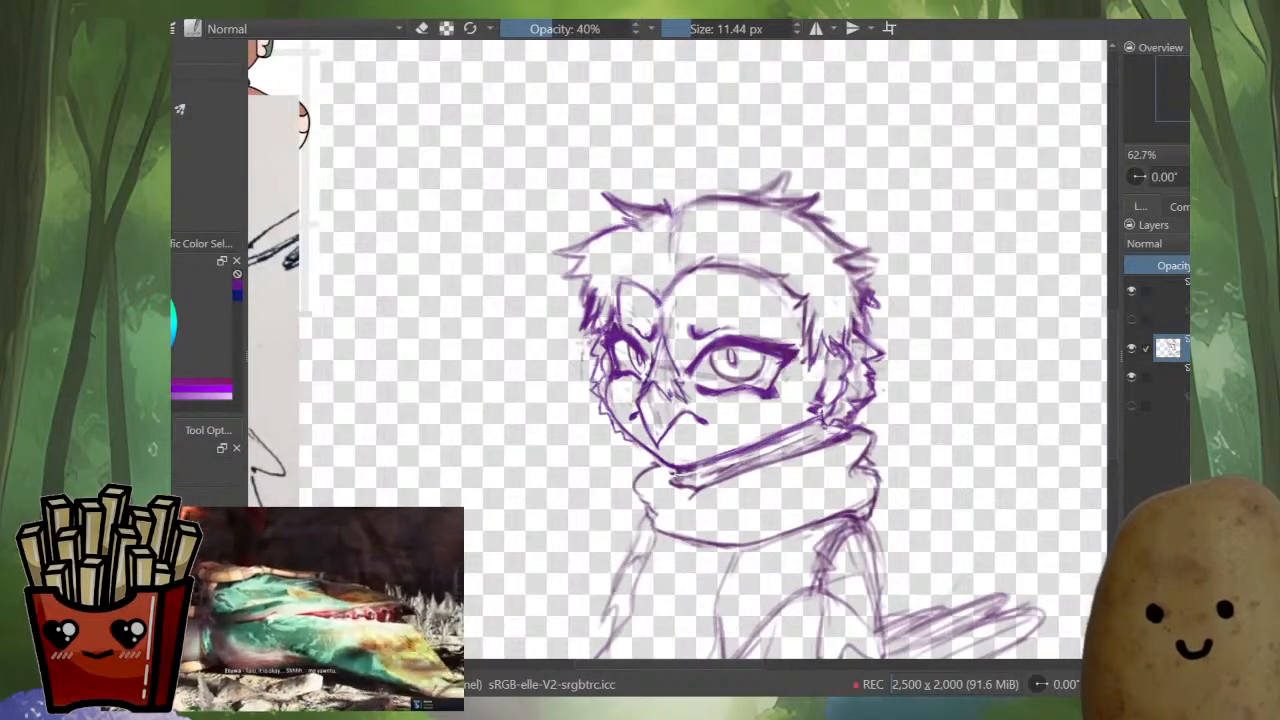
scroll(885, 417, up, 1)
drag(885, 417, 897, 436)
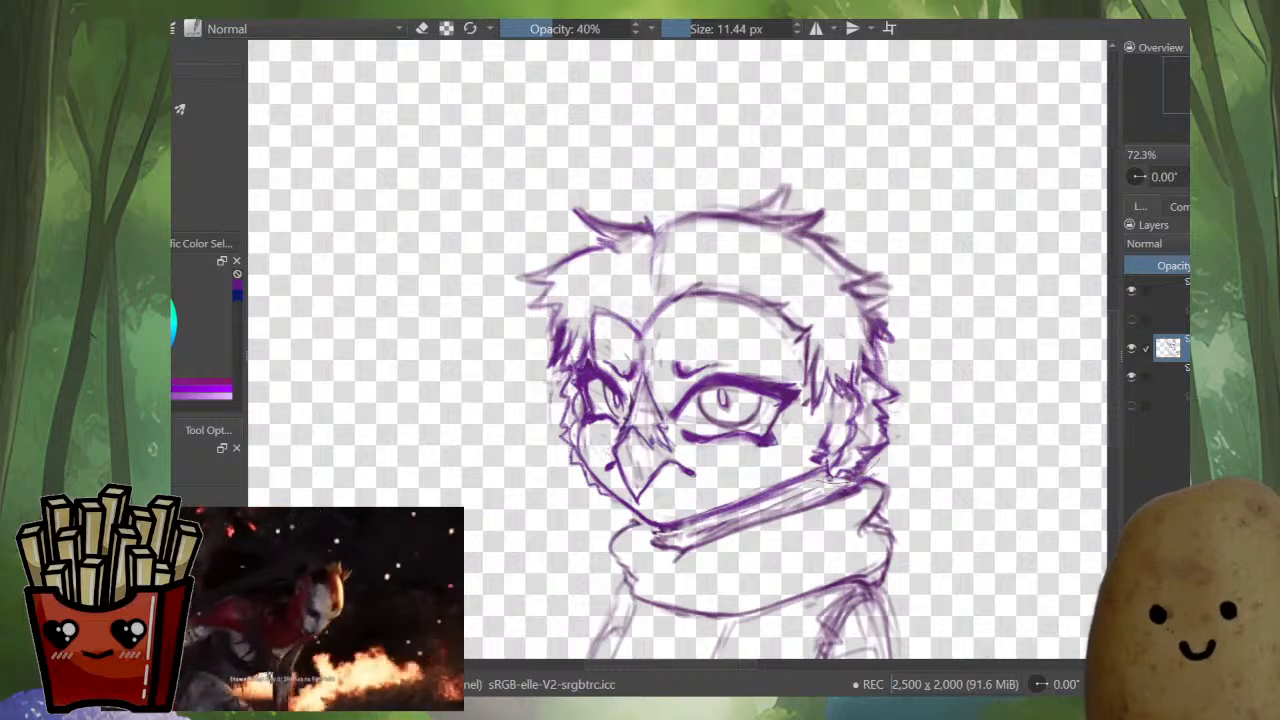
mouse_move(704, 522)
mouse_down()
mouse_move(652, 531)
mouse_move(530, 458)
mouse_move(985, 200)
mouse_move(1019, 315)
mouse_up()
key(ctrl+t)
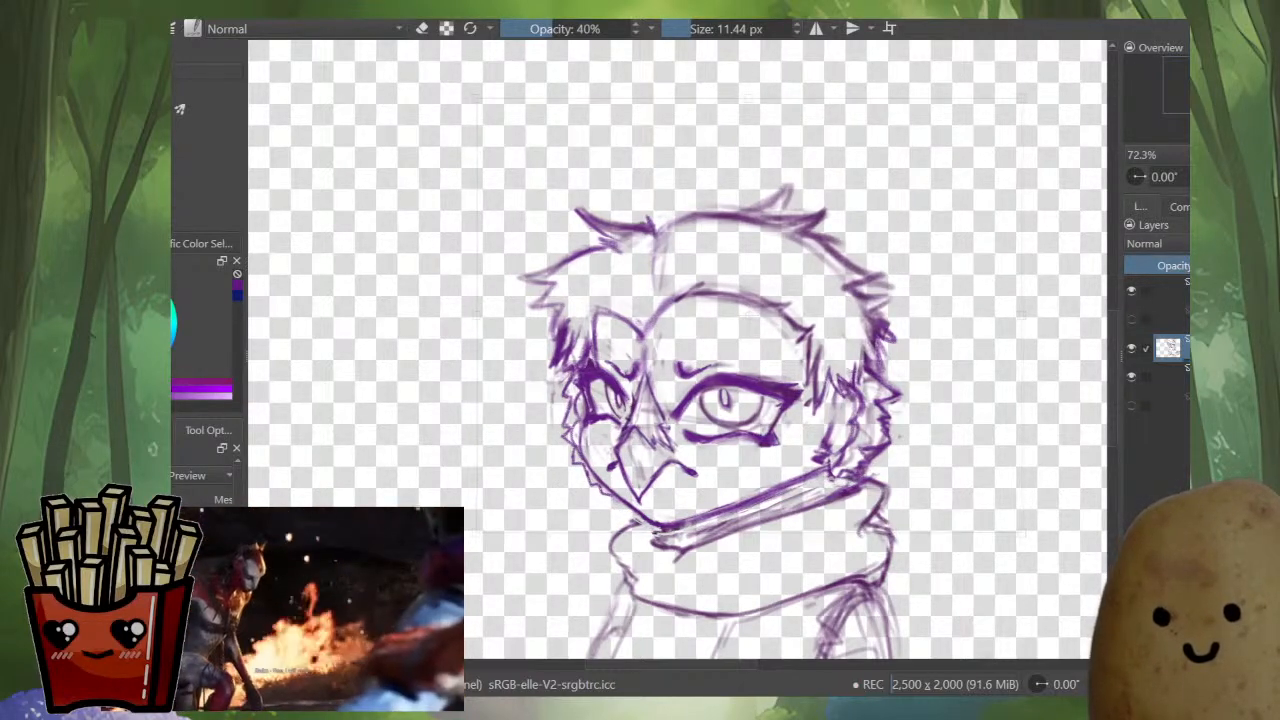
- Compare the position of the selected angry head with the earlier head by alternating between their layers
key(Page_Down)
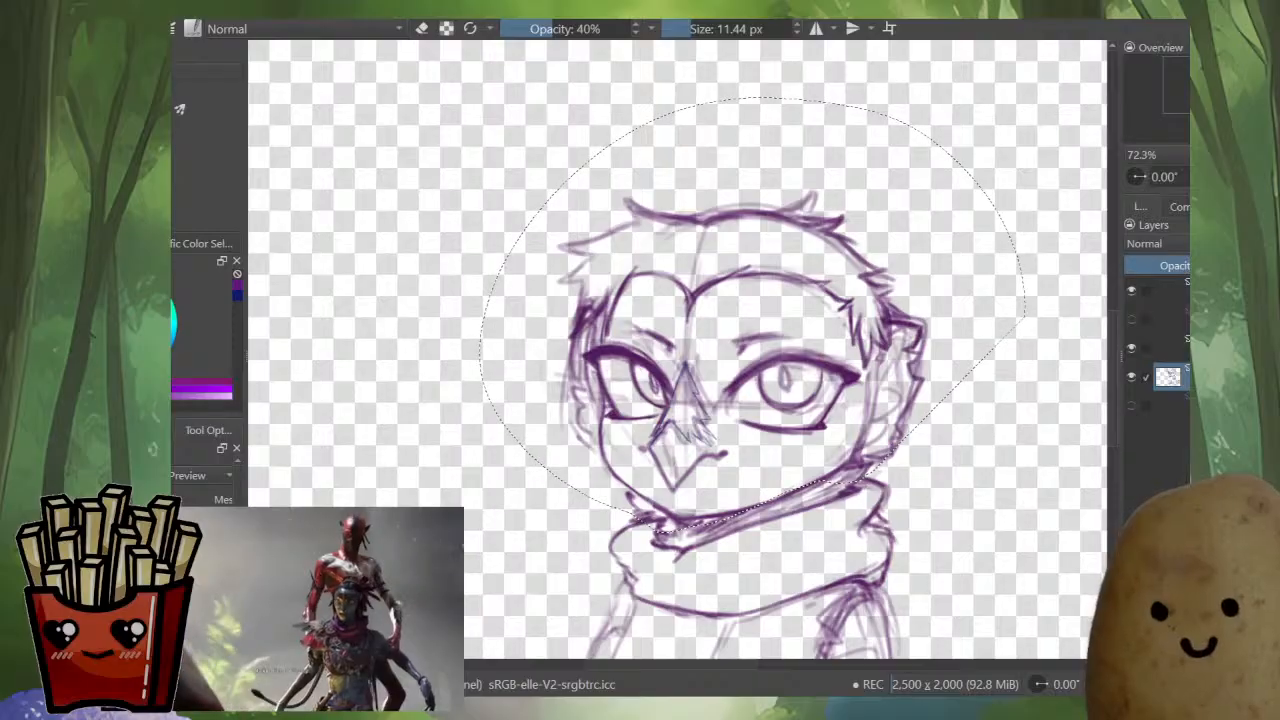
key(Page_Up)
key(Page_Down)
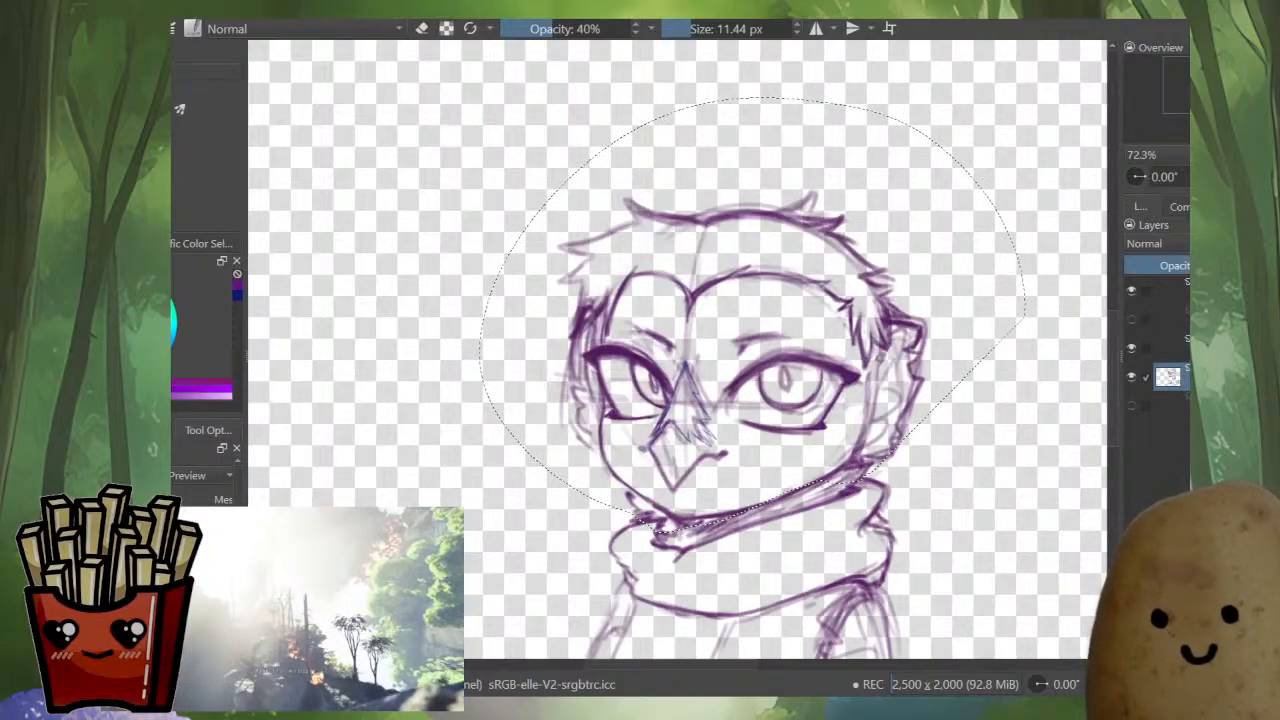
key(Page_Up)
key(Page_Down)
key(Page_Up)
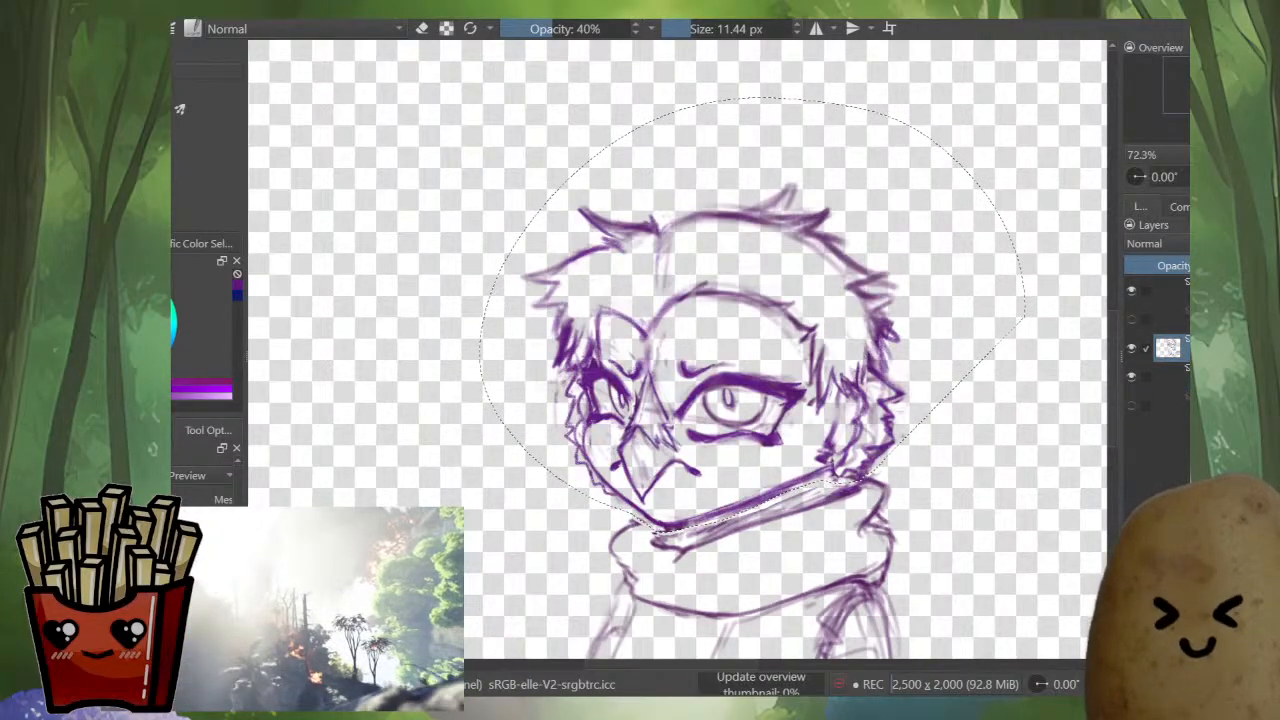
key(Page_Down)
key(Page_Up)
- Set up a three-by-two mesh warp on the selected angry head and pull its face-side edge slightly inward
key(ctrl+t)
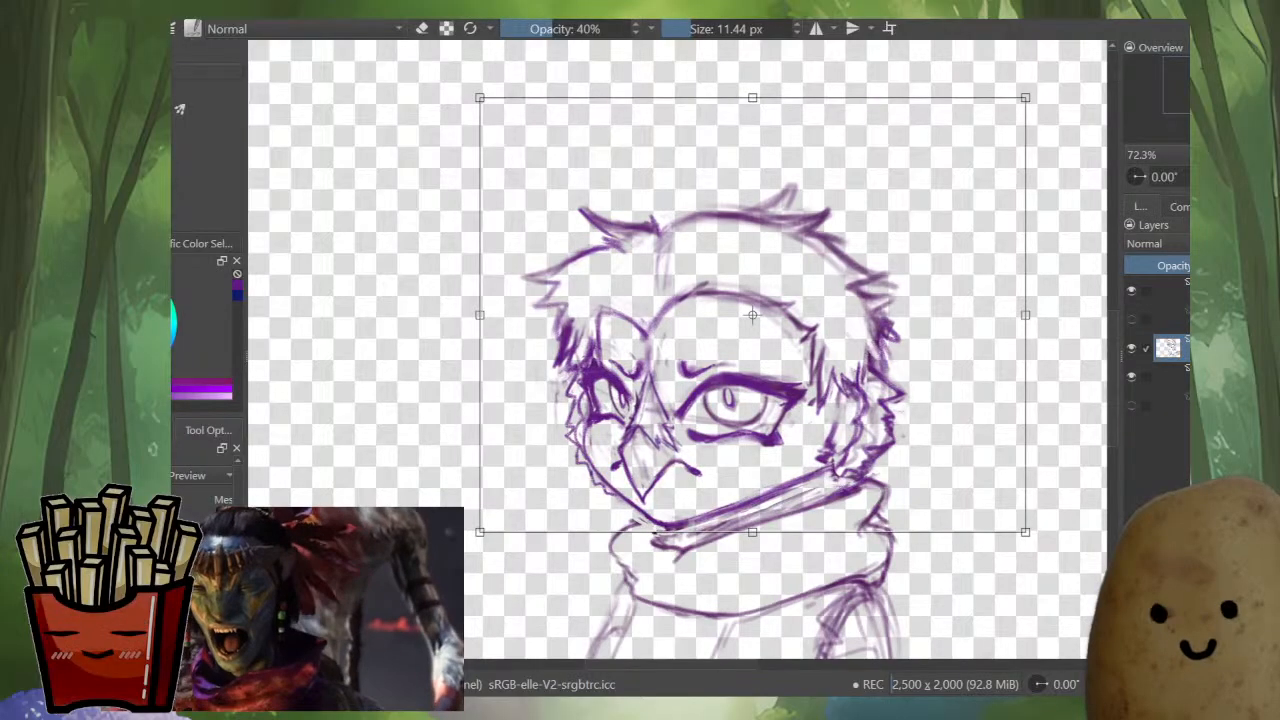
key(Return)
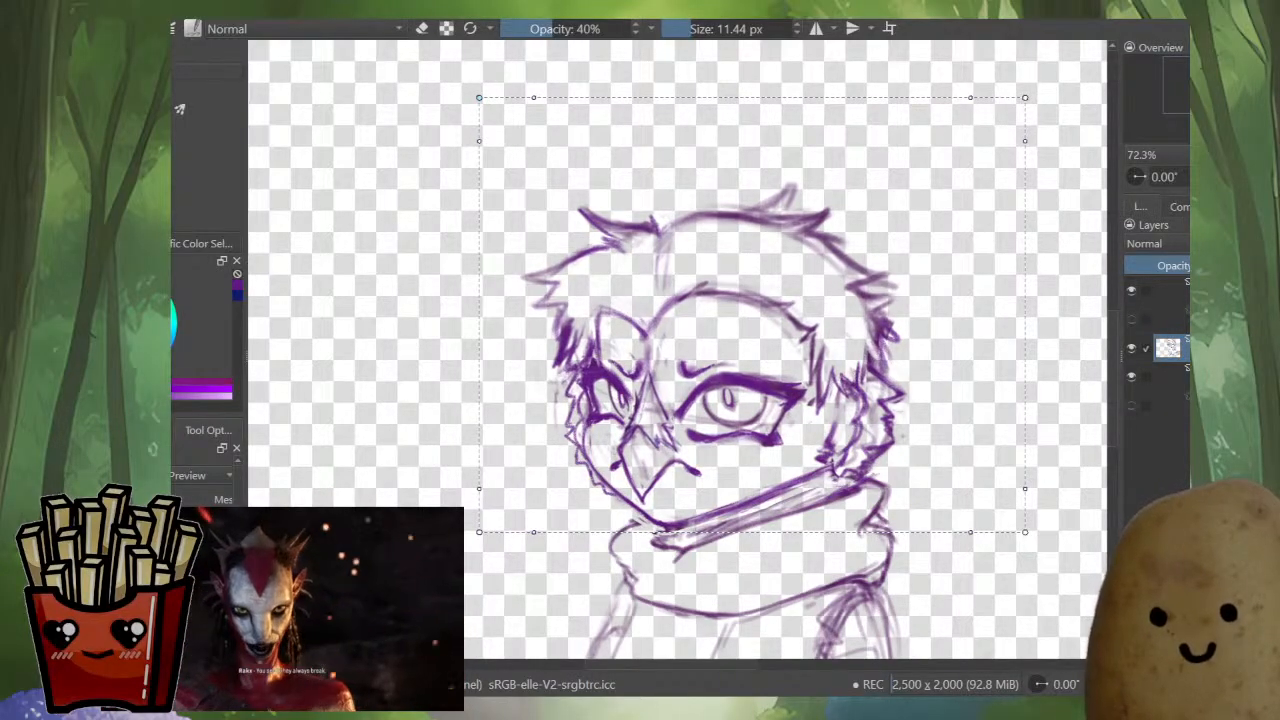
key(Up)
key(Up)
key(Down)
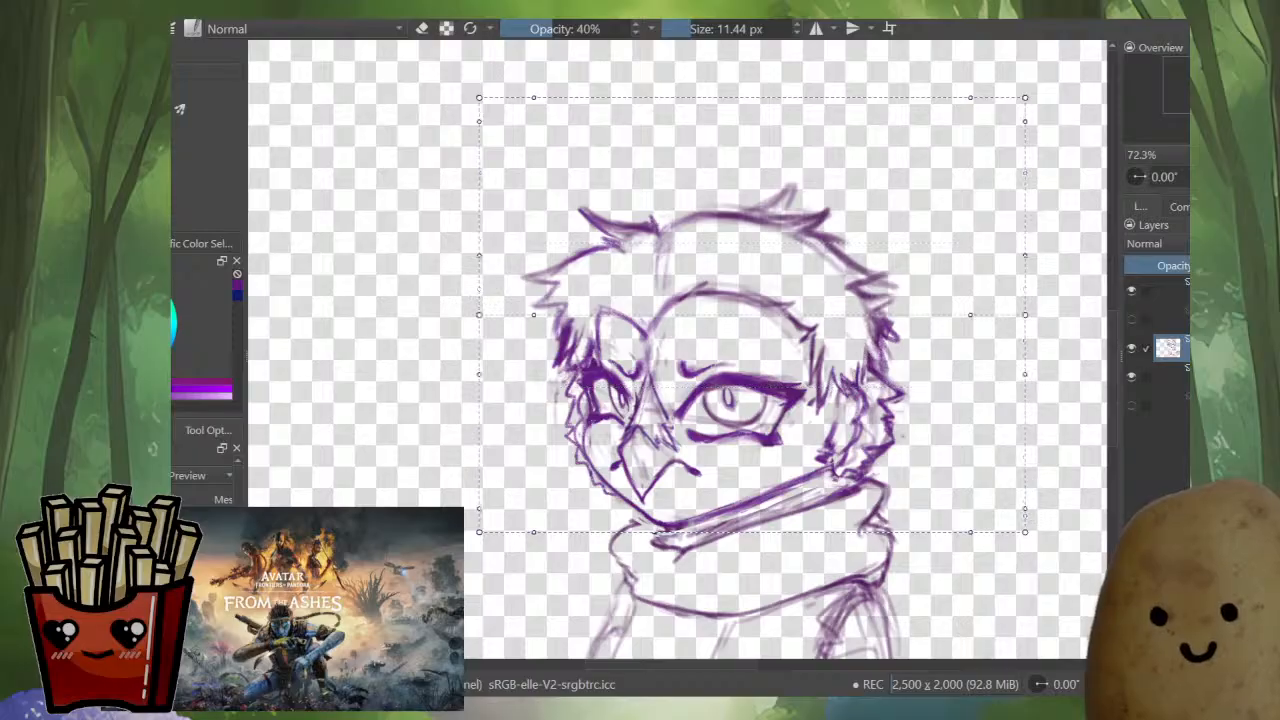
key(Right)
key(Right)
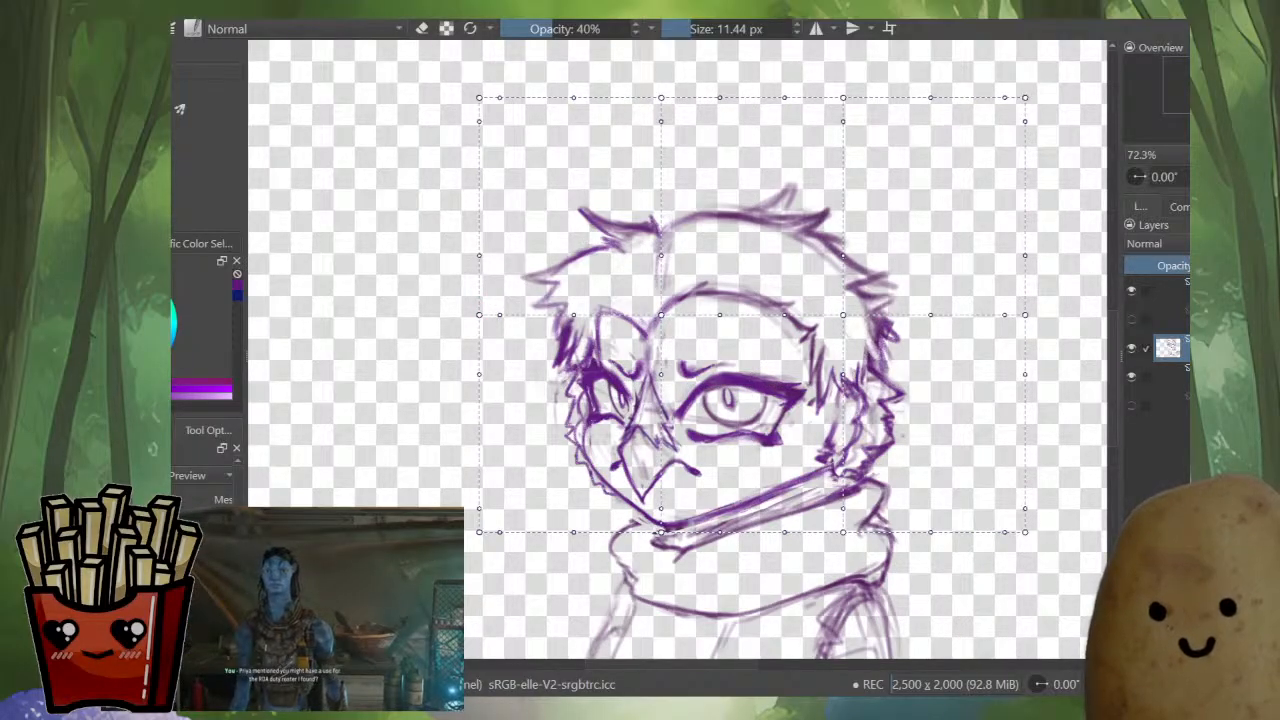
drag(479, 374, 429, 349)
key(ctrl+z)
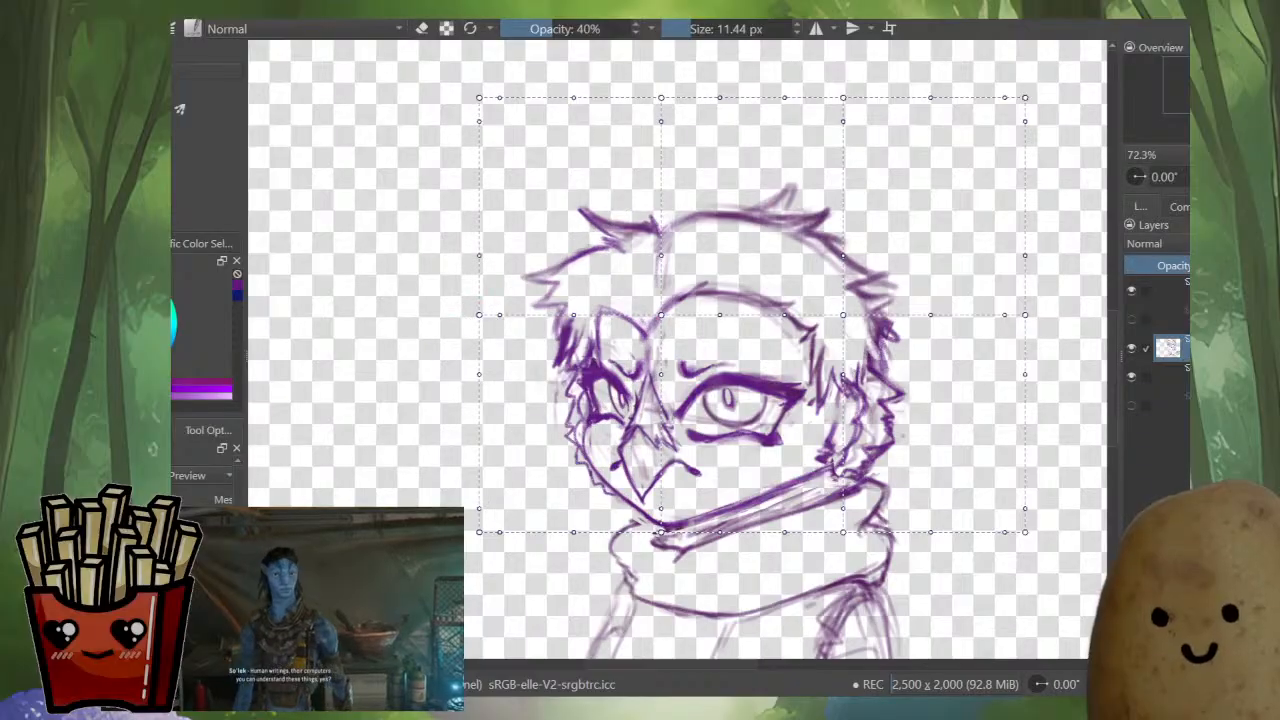
drag(479, 315, 488, 311)
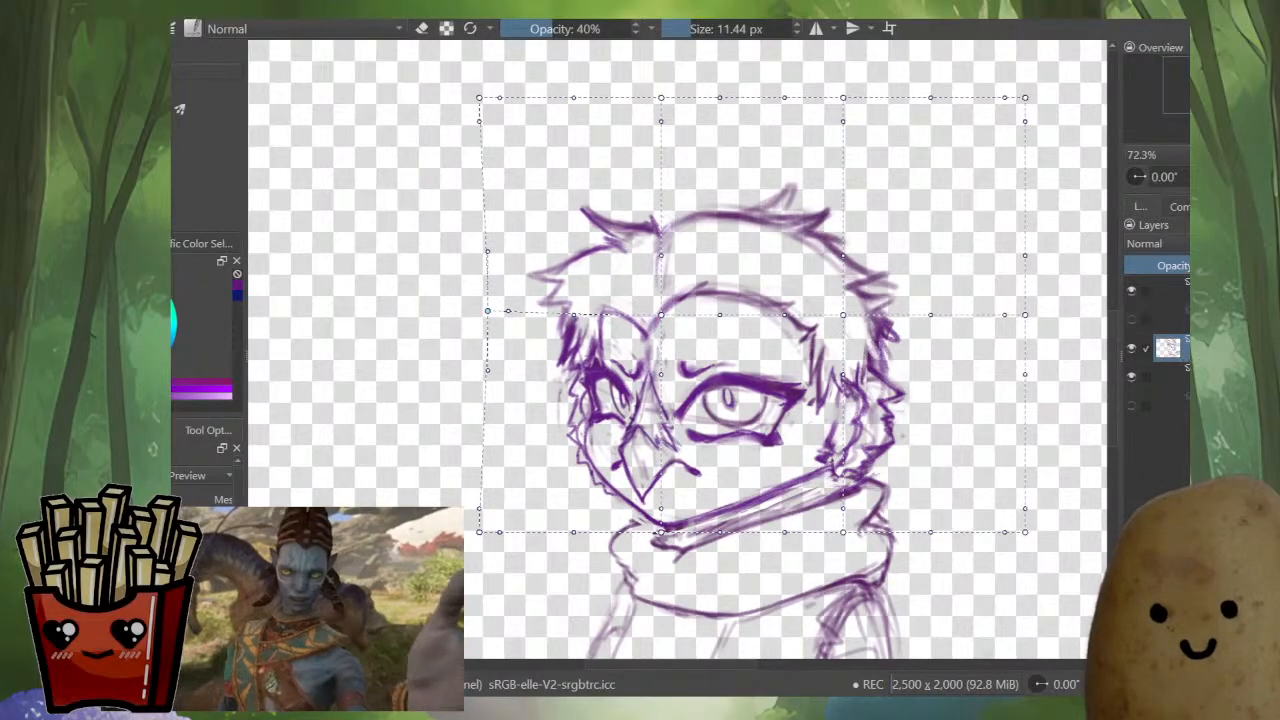
drag(661, 315, 658, 315)
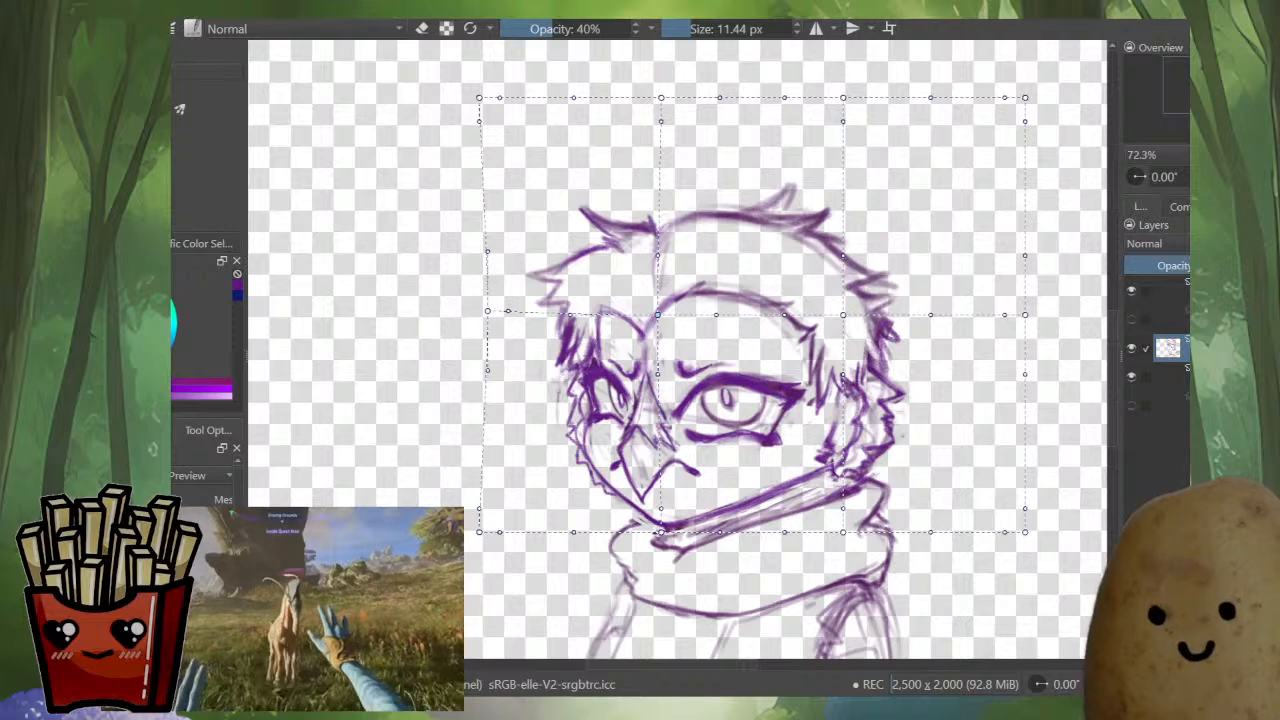
drag(479, 532, 478, 528)
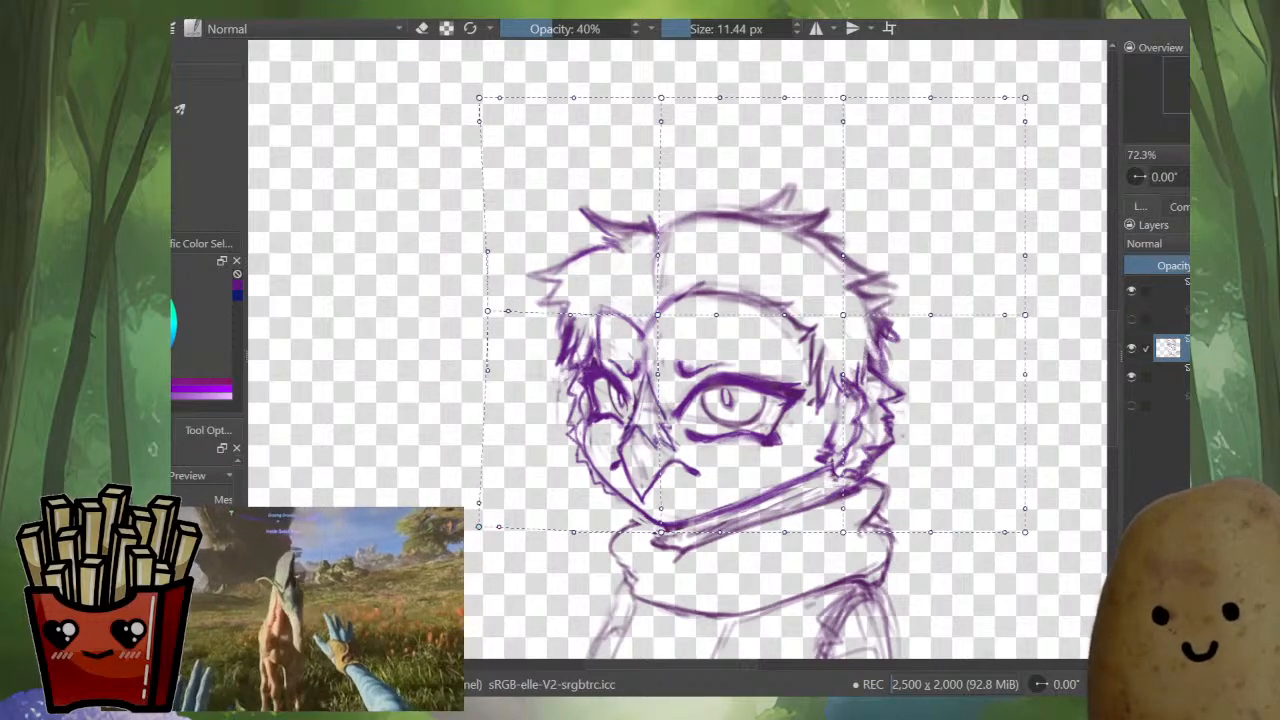
- Warp the head's ear-side edge slightly inward and its lower corner down toward the scarf, and apply the mesh transform
drag(1024, 532, 1019, 543)
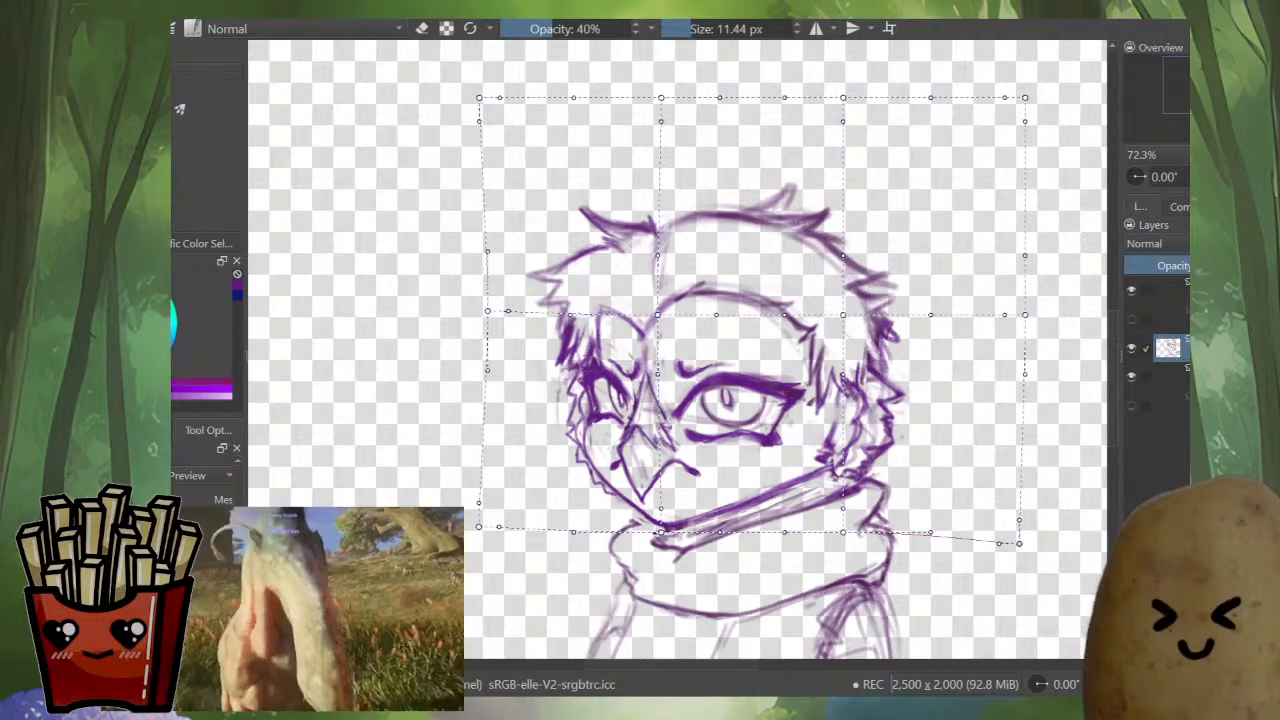
drag(843, 532, 841, 537)
drag(1025, 315, 1019, 318)
drag(1019, 543, 1012, 545)
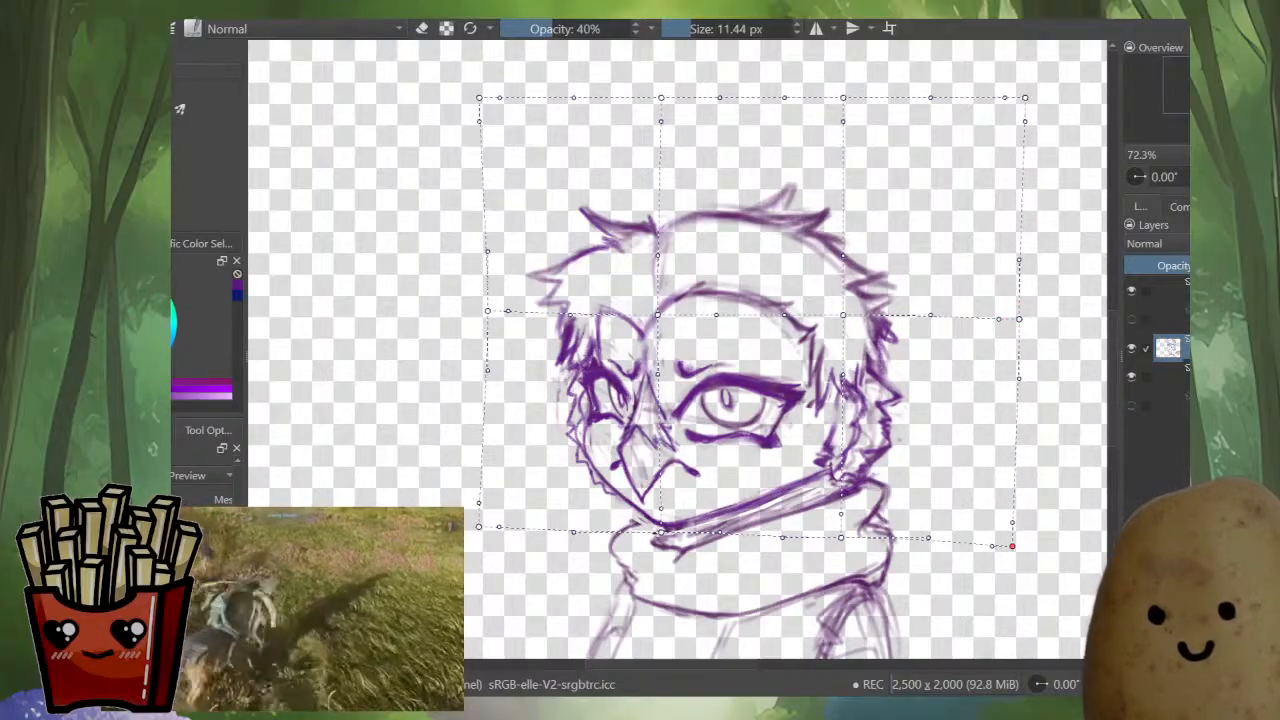
drag(843, 315, 844, 316)
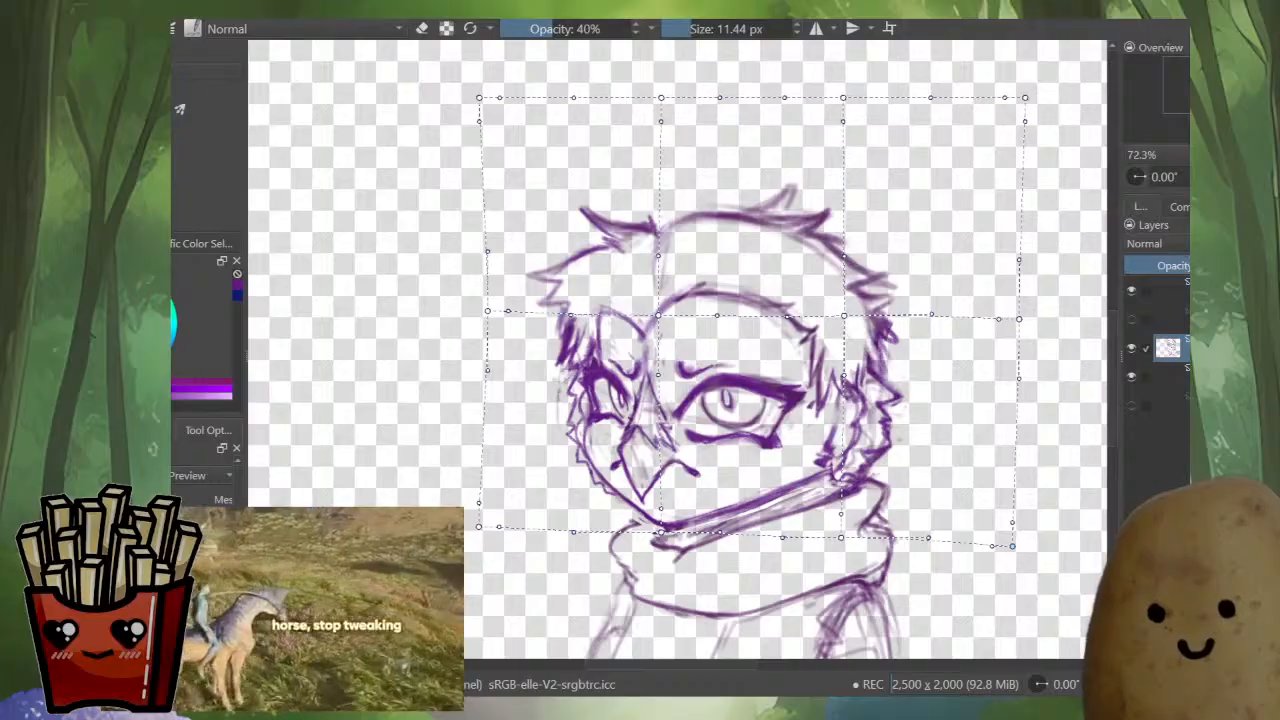
key(Return)
- Compare the warped angry head with its previous shape and the earlier head by switching repeatedly between the versions
key(ctrl+z)
key(ctrl+shift+z)
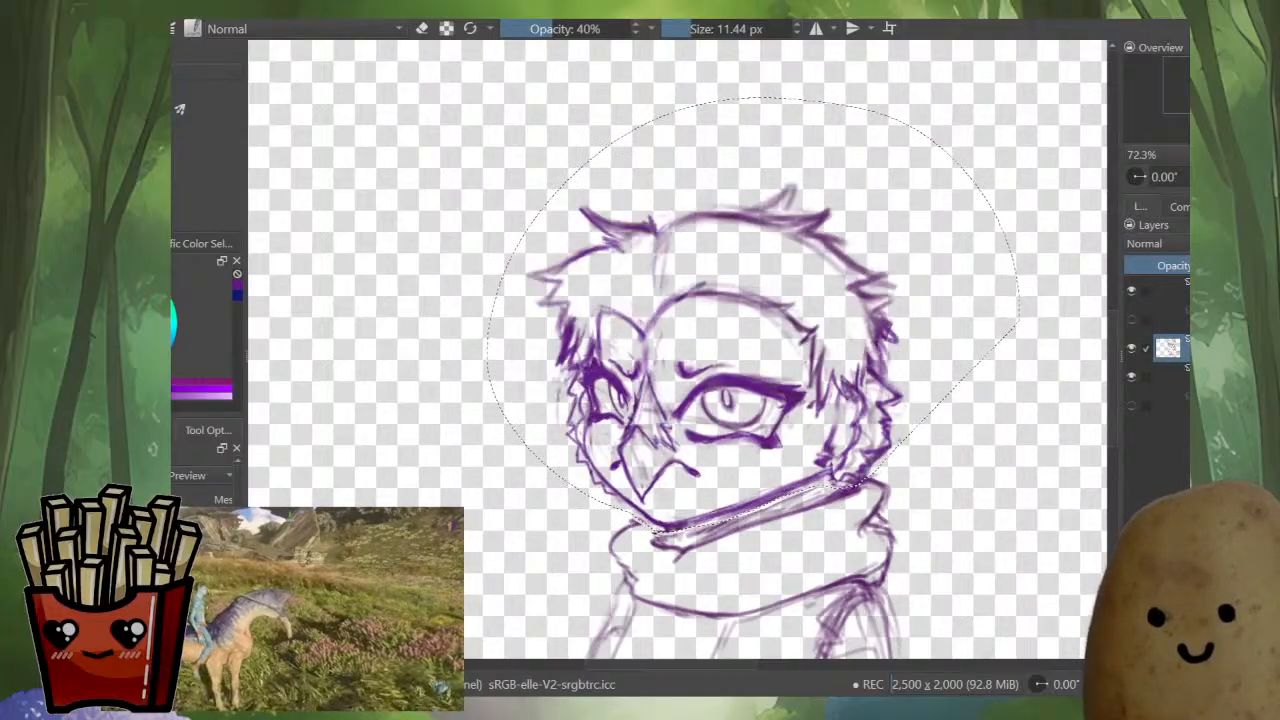
key(ctrl+z)
key(ctrl+shift+z)
key(ctrl+z)
key(ctrl+shift+z)
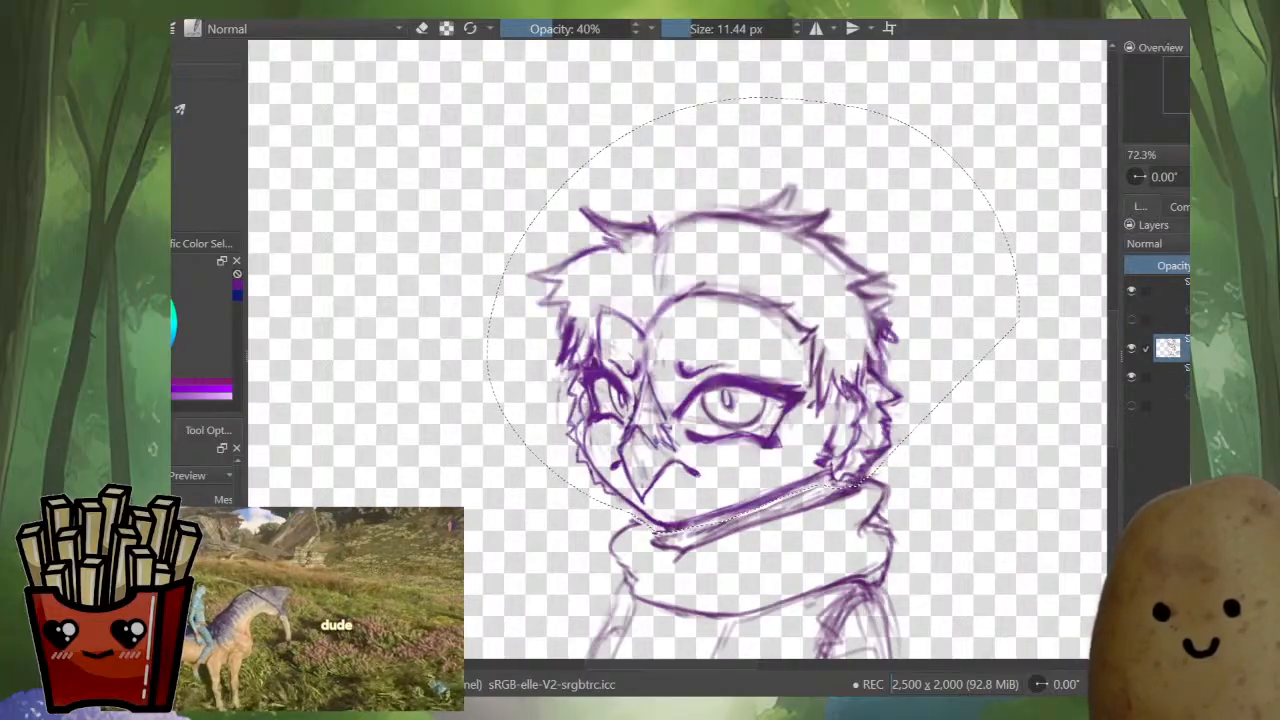
key(ctrl+z)
key(ctrl+shift+z)
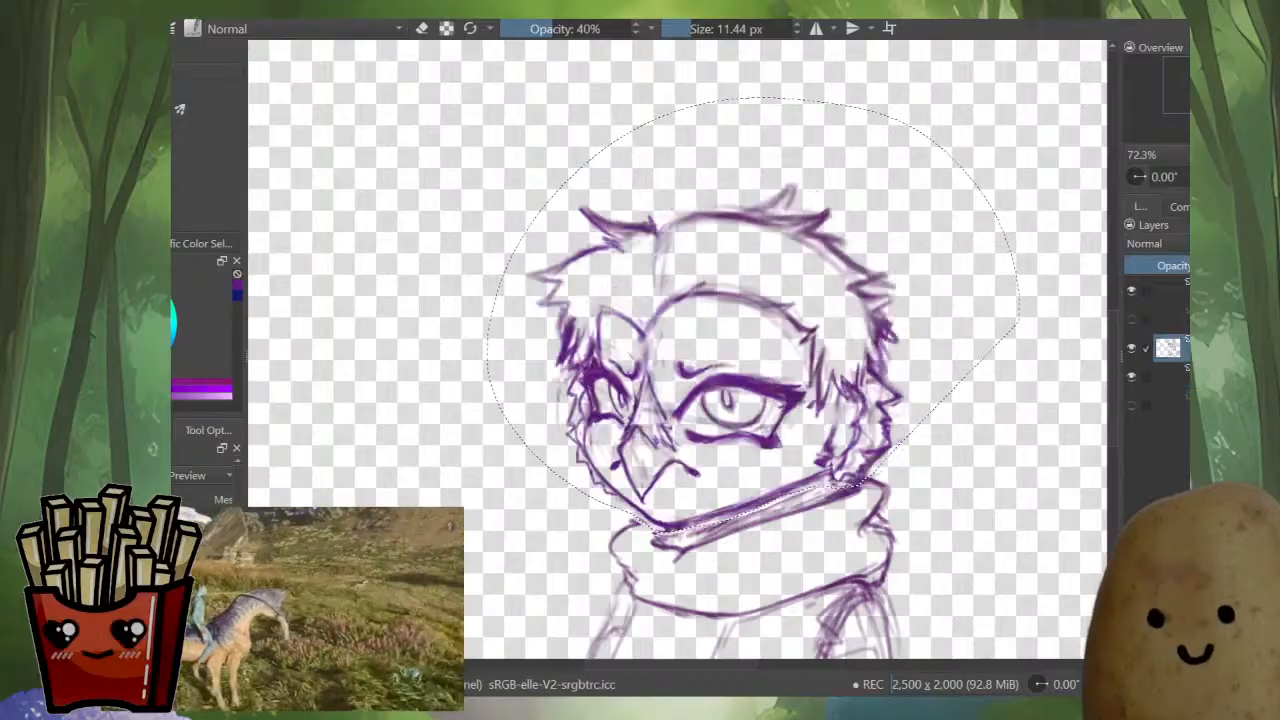
key(ctrl+z)
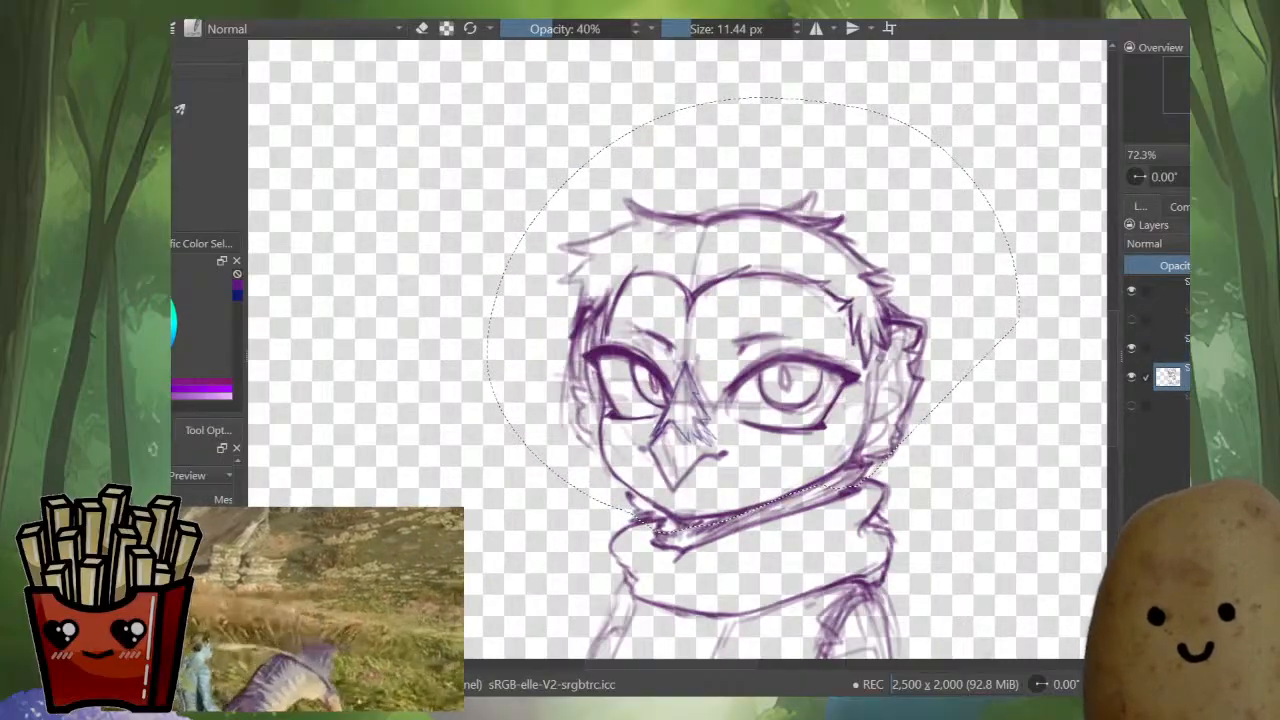
key(ctrl+shift+z)
key(ctrl+z)
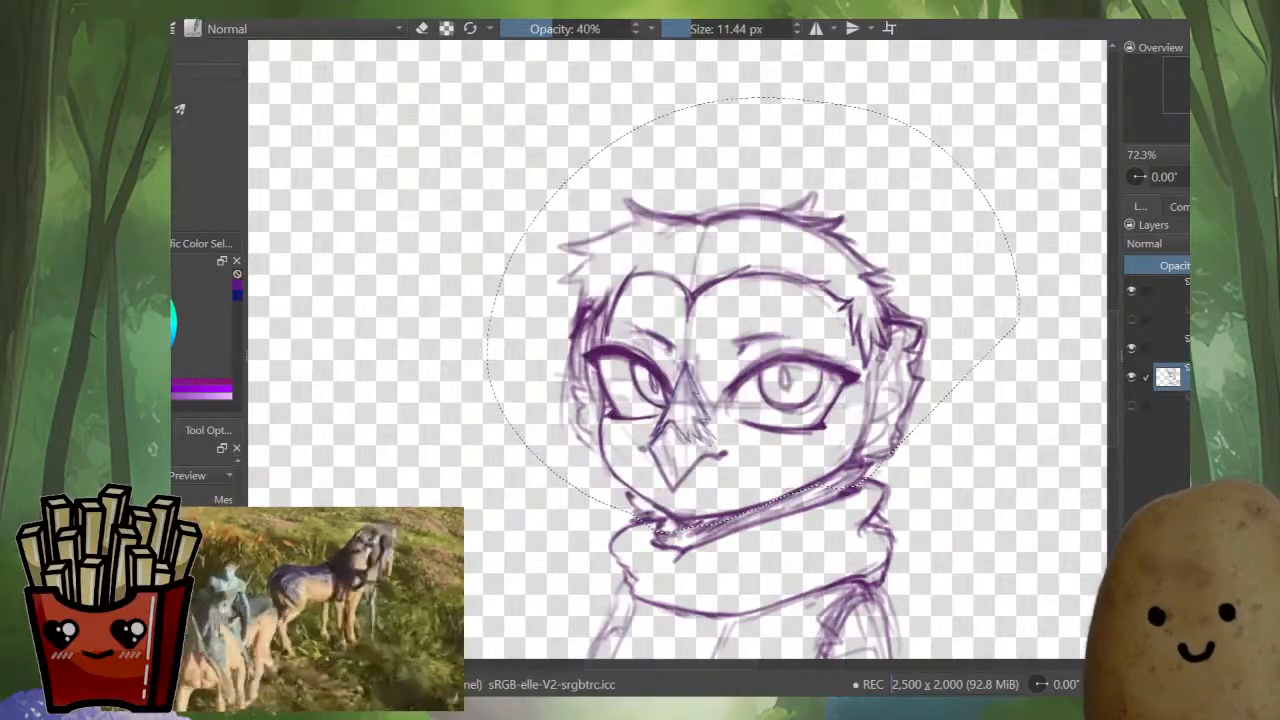
key(ctrl+shift+z)
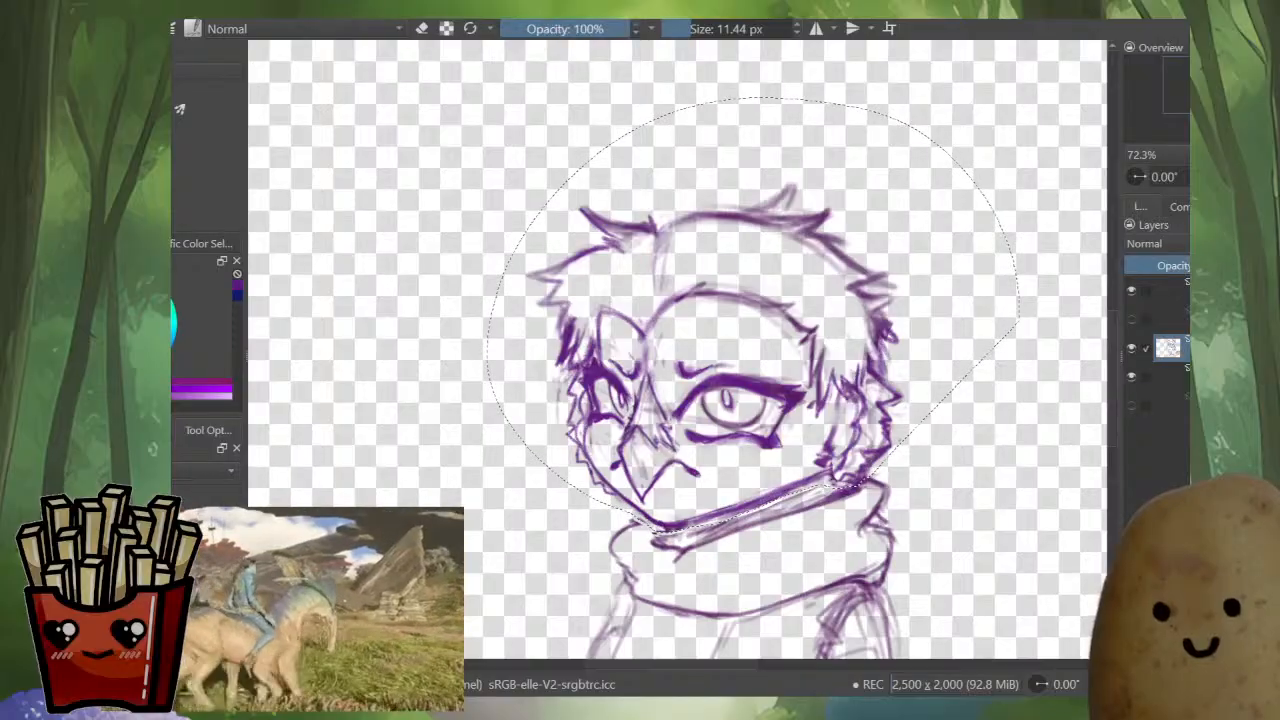
- Deselect the head, erase the crown line between the two feather tufts and redraw it with an 18.42 px brush at 100% opacity
key(ctrl+shift+a)
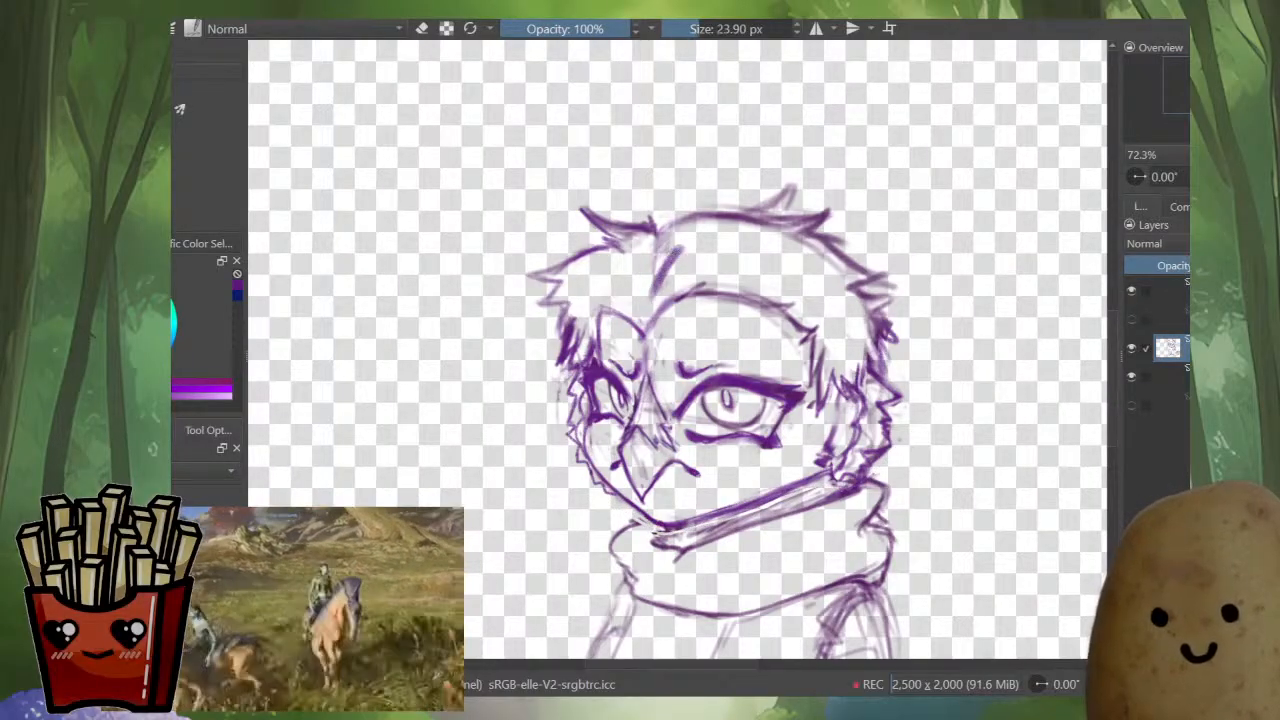
key(e)
shift+drag(672, 250, 676, 250)
mouse_move(682, 246)
mouse_down()
mouse_move(656, 294)
mouse_move(722, 217)
mouse_move(664, 231)
mouse_move(730, 214)
mouse_up()
key(e)
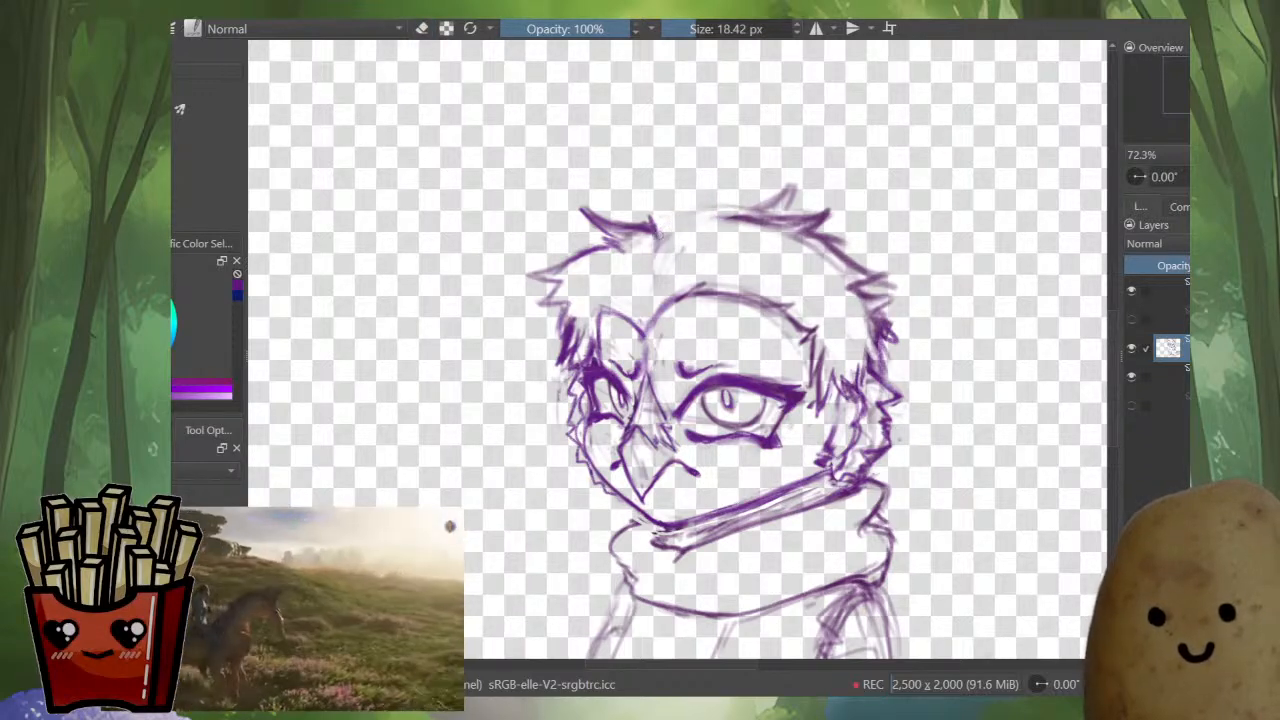
mouse_move(660, 236)
mouse_down()
mouse_move(791, 200)
mouse_move(743, 221)
mouse_move(775, 195)
mouse_up()
key(e)
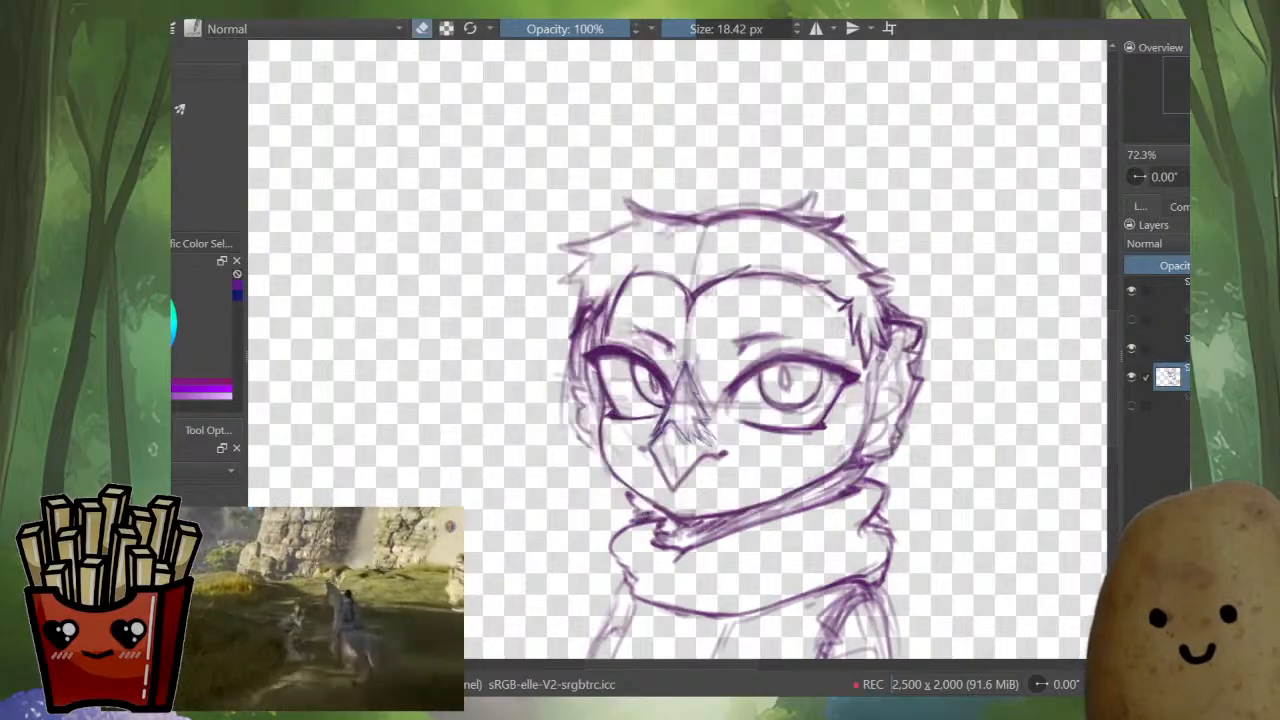
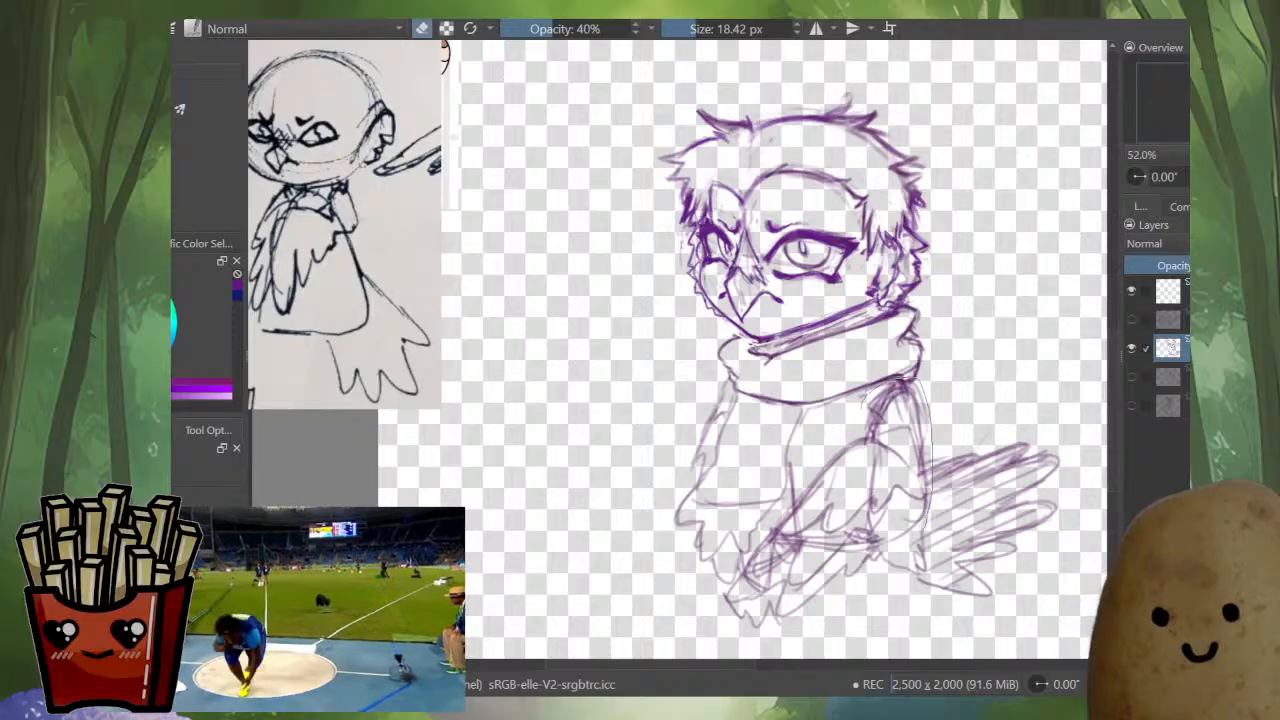
- Select the near wing below the scarf with a freehand outline and paste a copy of it onto a new layer
mouse_move(880, 565)
mouse_down()
mouse_move(780, 640)
mouse_move(728, 652)
mouse_up()
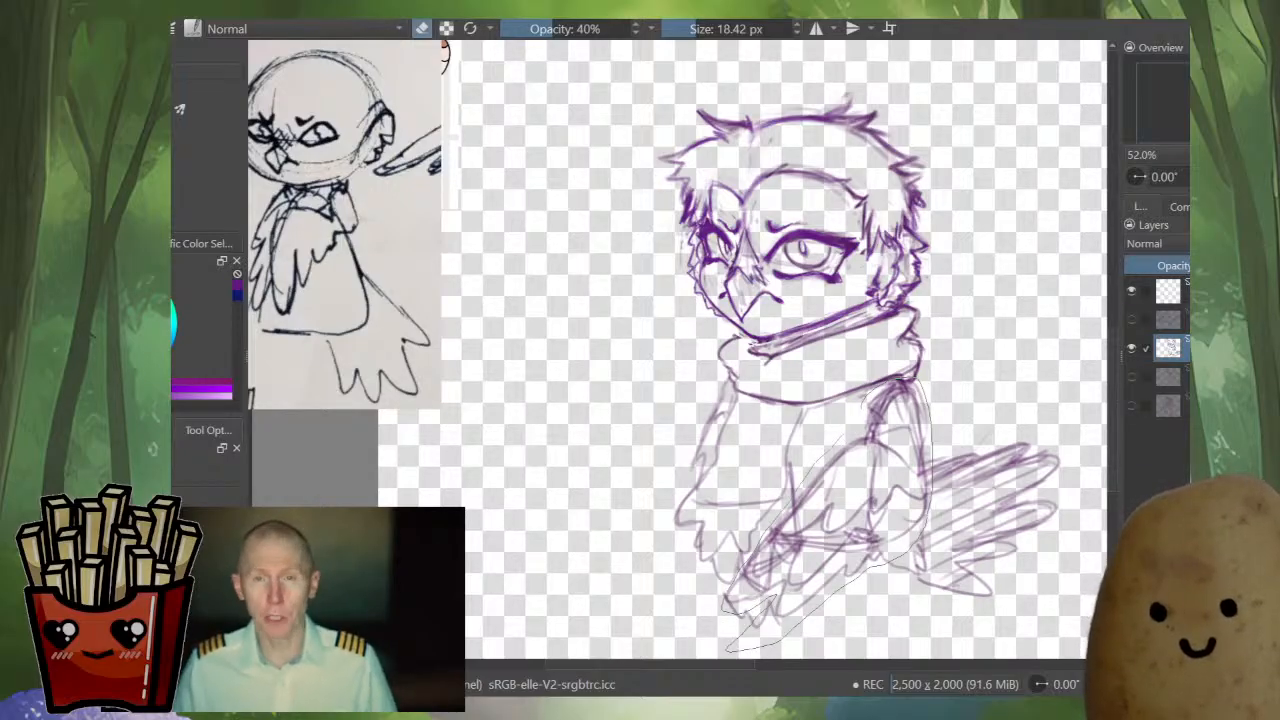
drag(898, 380, 910, 378)
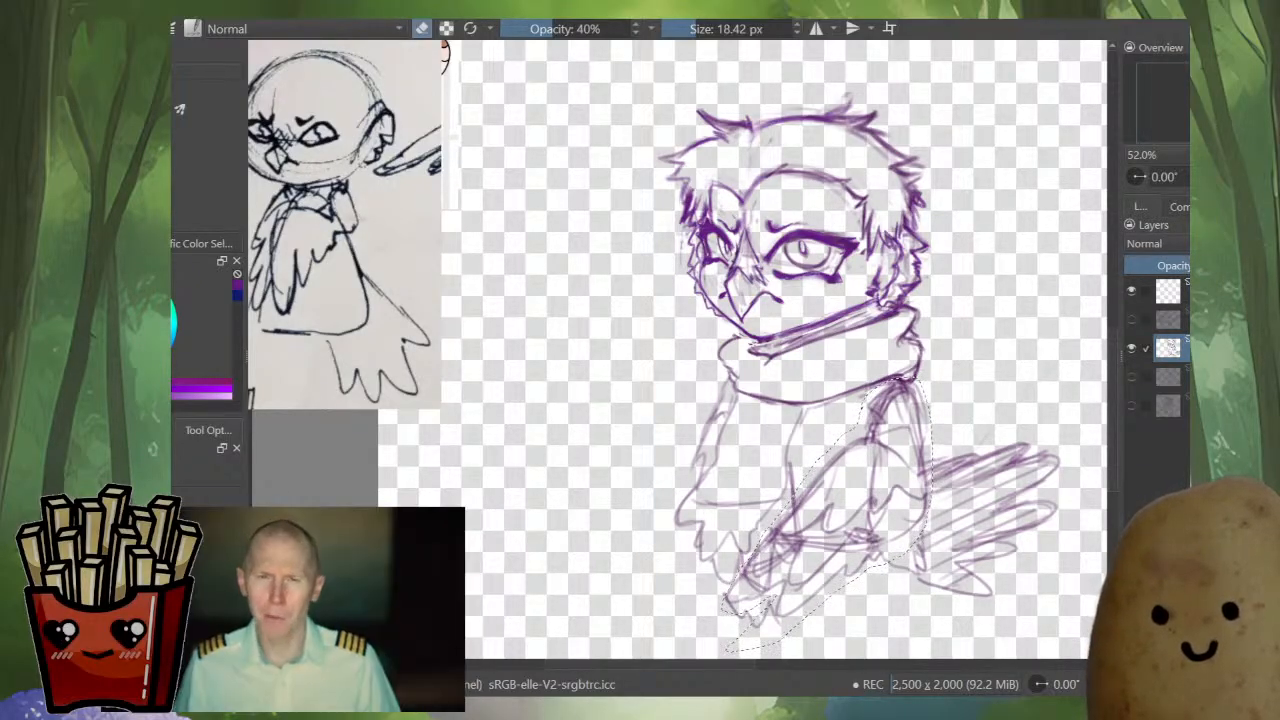
key(ctrl+v)
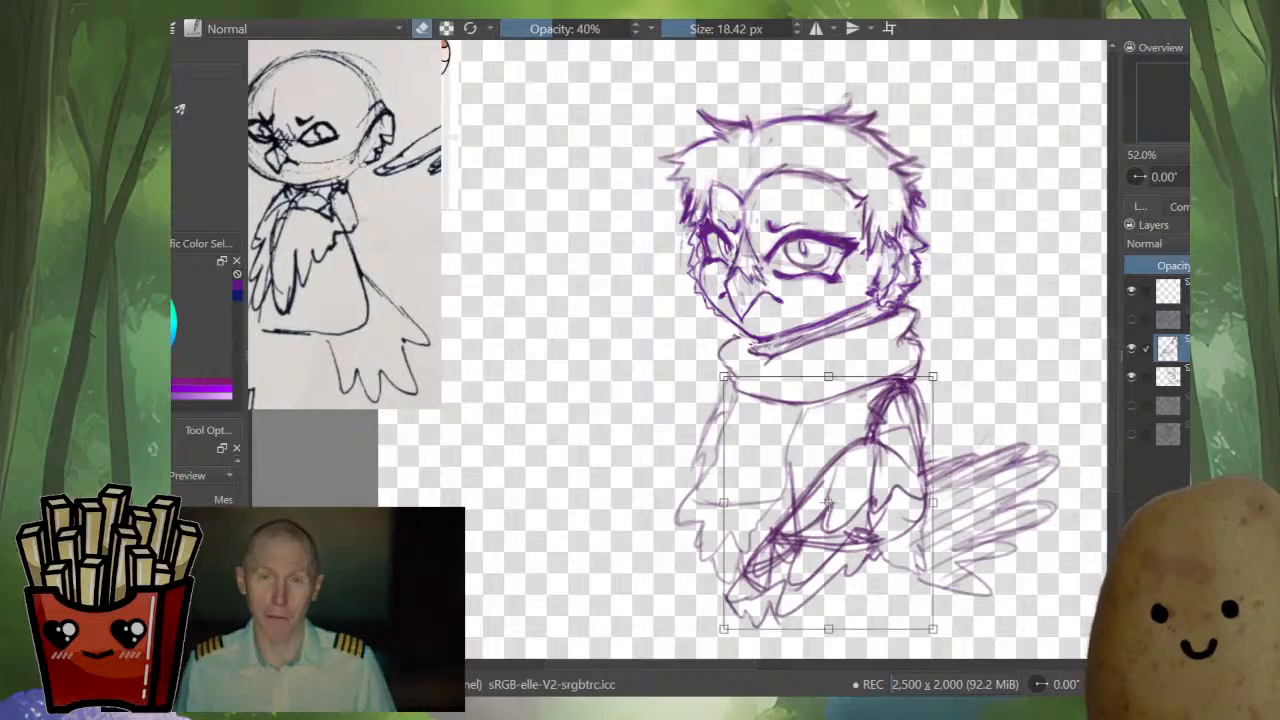
key(ctrl+t)
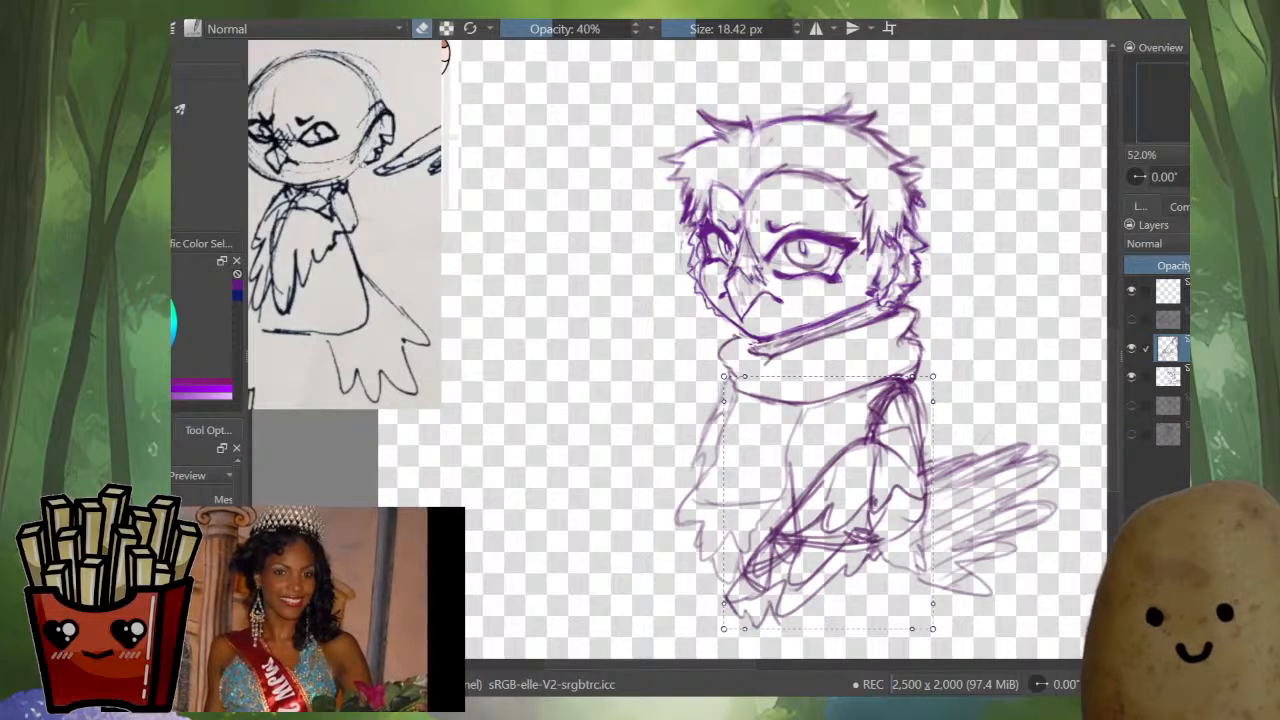
drag(932, 503, 924, 476)
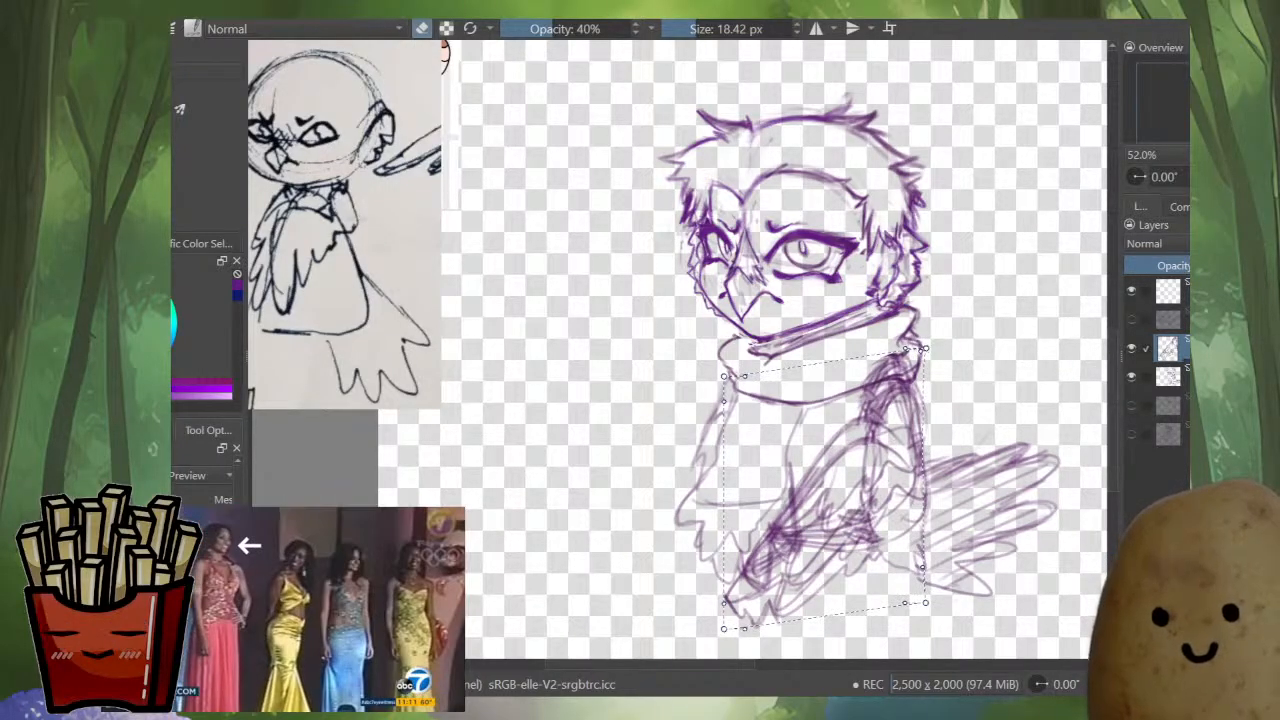
drag(724, 629, 720, 596)
drag(720, 549, 716, 529)
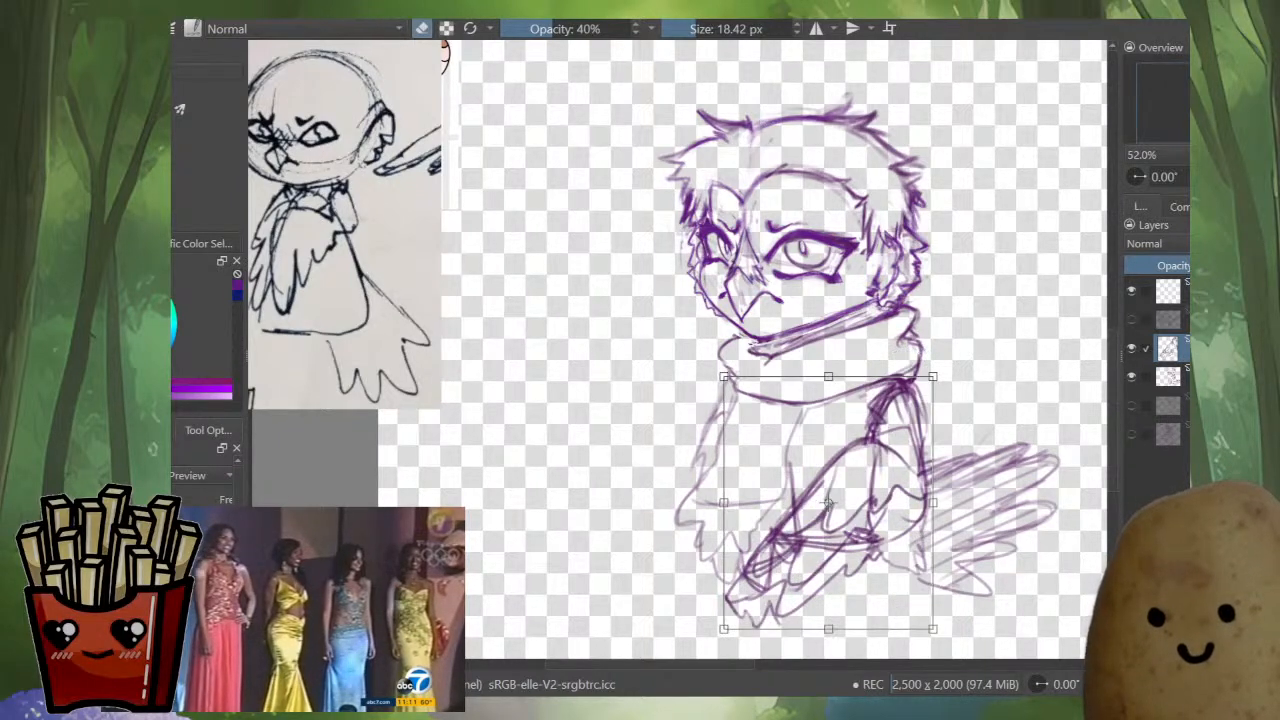
- Move the copied wing up so its shoulder overlaps the scarf and rotate it slightly counterclockwise
key(Return)
key(ctrl+t)
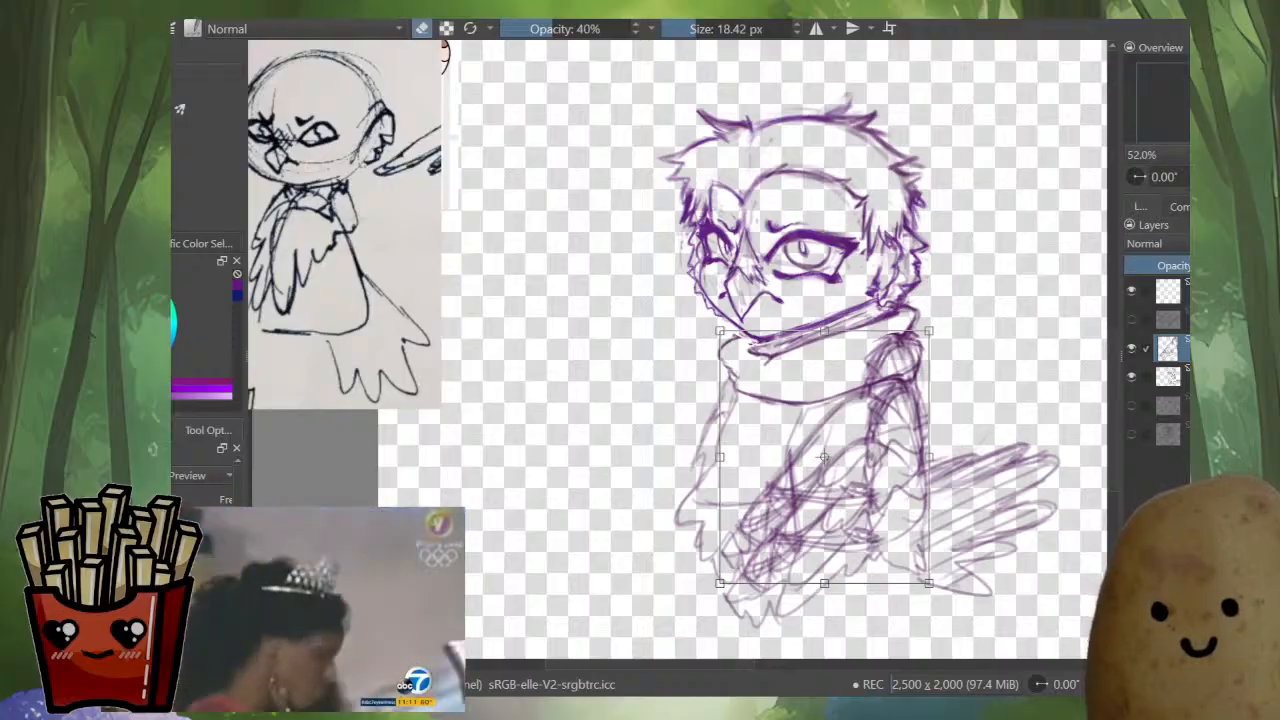
key(Return)
key(ctrl+t)
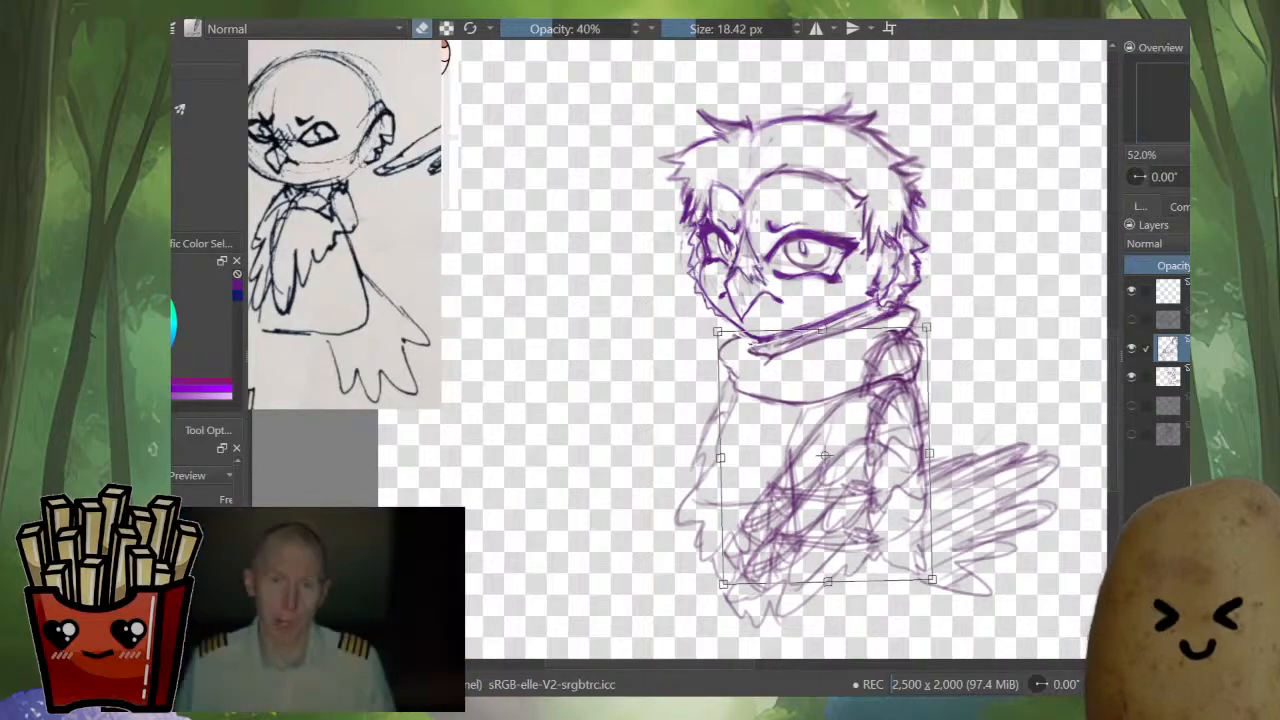
key(Return)
key(ctrl+t)
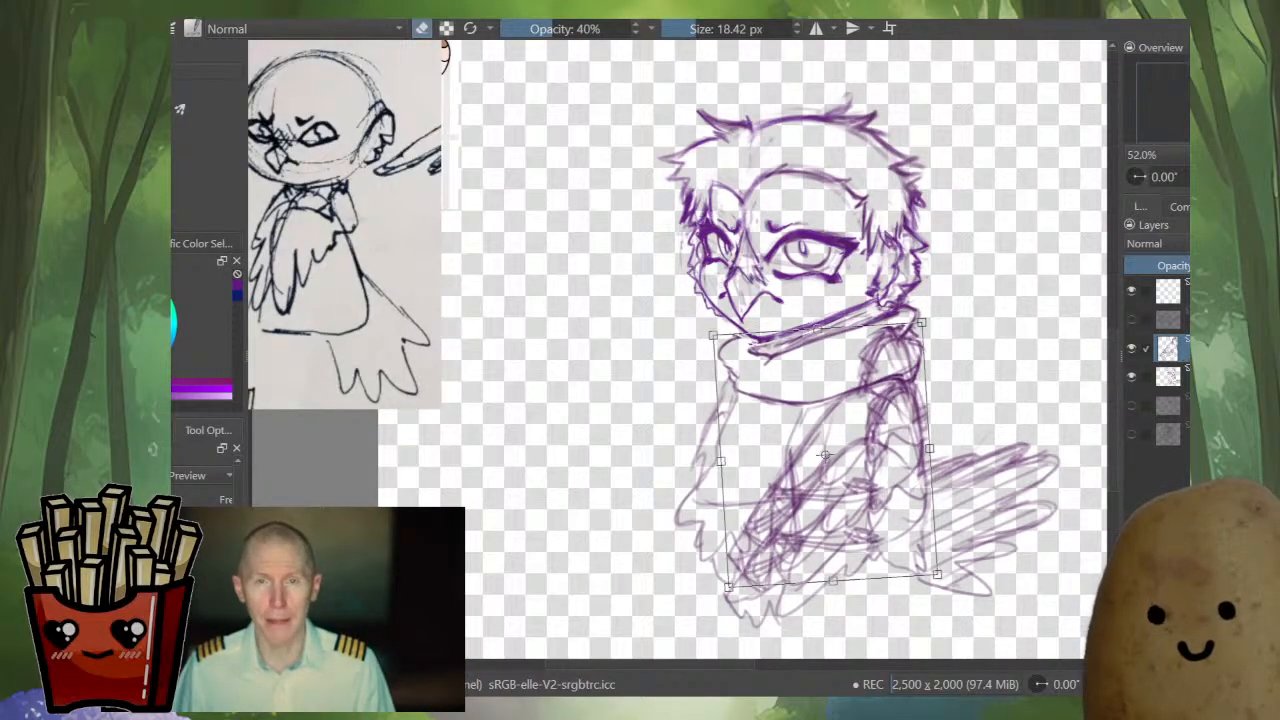
key(Return)
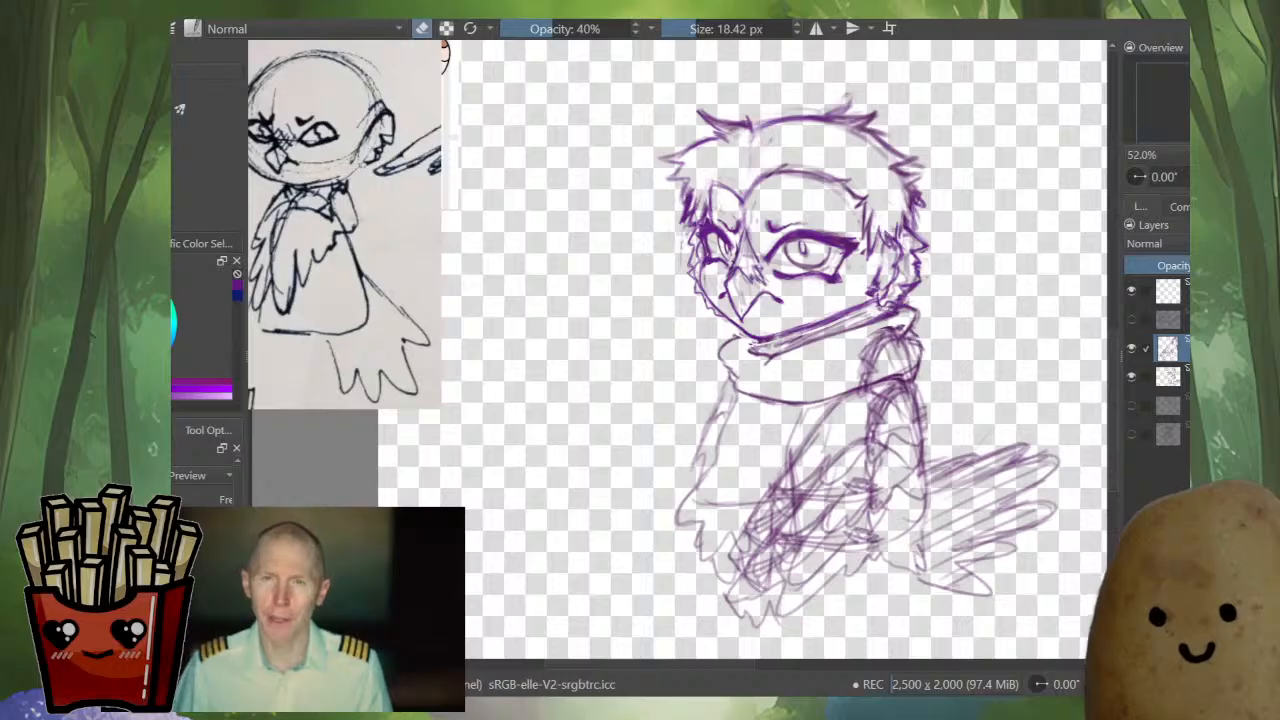
- Erase the outer edge of the original wing on the main sketch layer with a 68.67 px eraser
click(1170, 405)
click(1170, 376)
key(b)
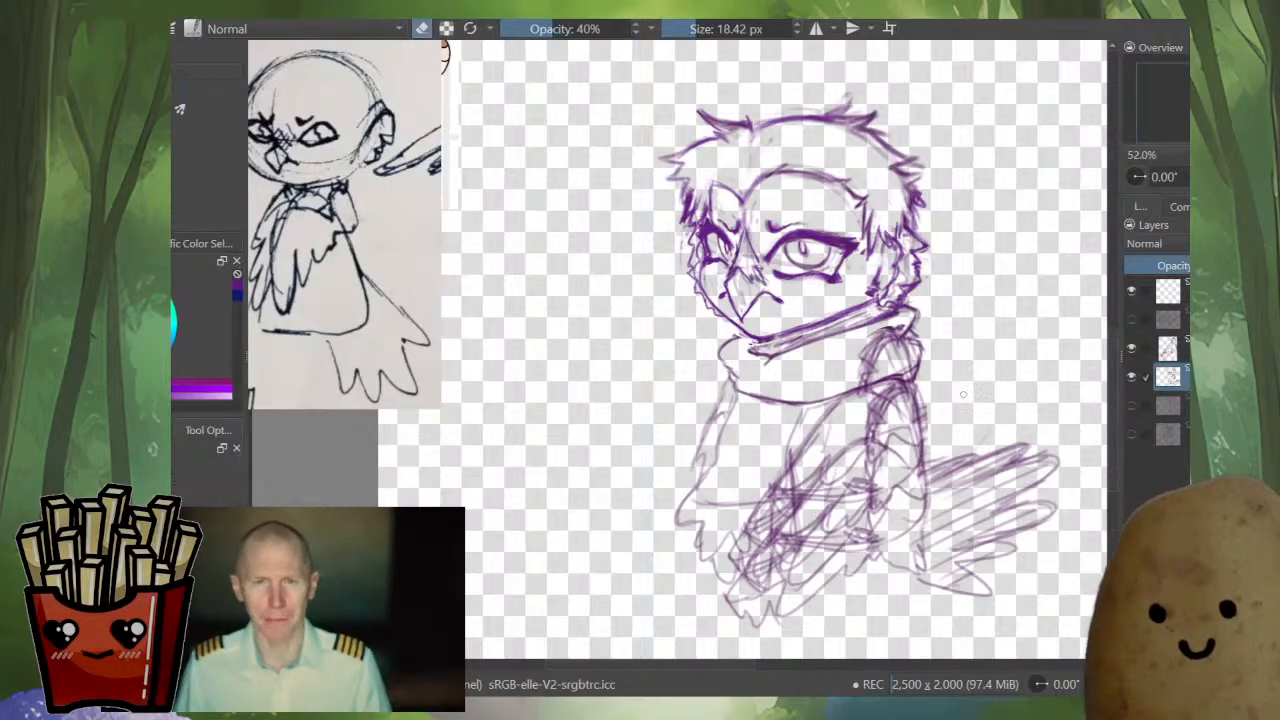
mouse_move(949, 396)
shift+mouse_down()
mouse_move(996, 431)
mouse_move(932, 432)
mouse_move(924, 395)
mouse_move(913, 401)
mouse_move(912, 451)
mouse_move(937, 482)
mouse_move(906, 452)
shift+mouse_up()
key(ctrl+z)
mouse_move(915, 468)
mouse_down()
mouse_move(966, 633)
mouse_move(910, 418)
mouse_up()
- Select the tail feathers with a freehand outline, rotate them to point down behind the body, move them in closer, and deselect
key(l)
key(ctrl+t)
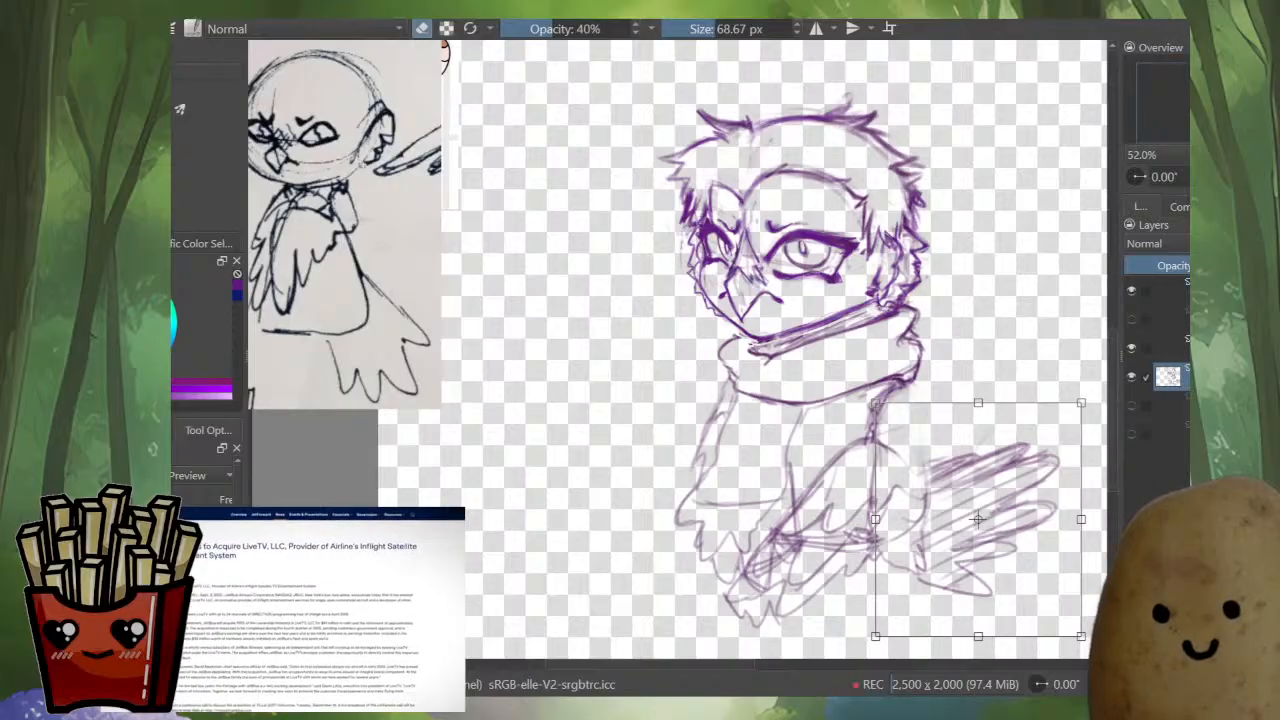
scroll(1005, 354, down, 4)
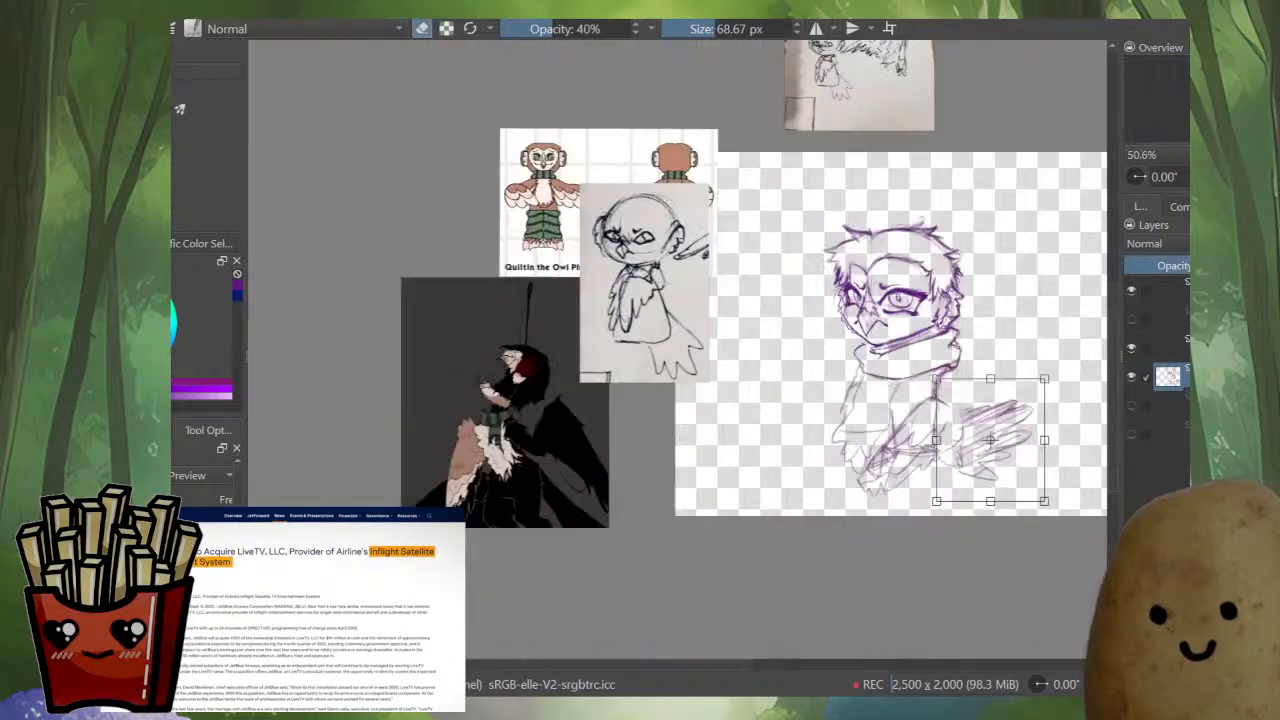
scroll(909, 480, up, 4)
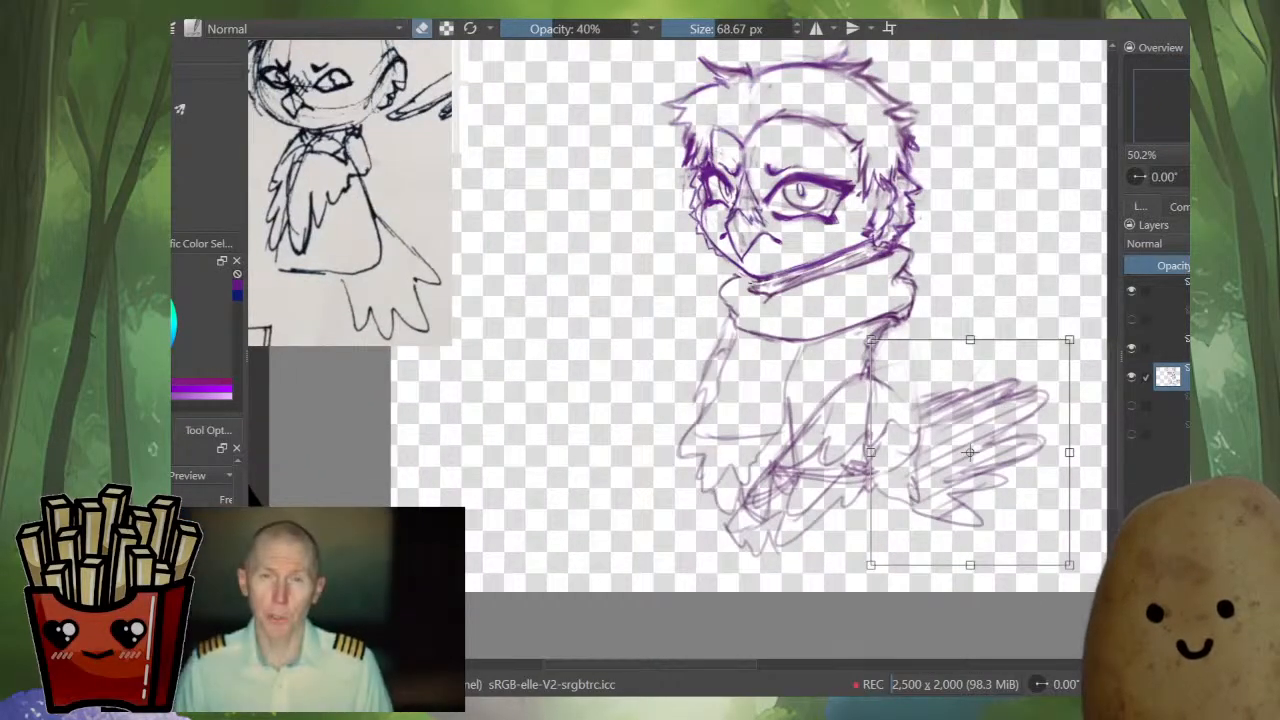
drag(1085, 335, 1115, 376)
drag(970, 452, 928, 494)
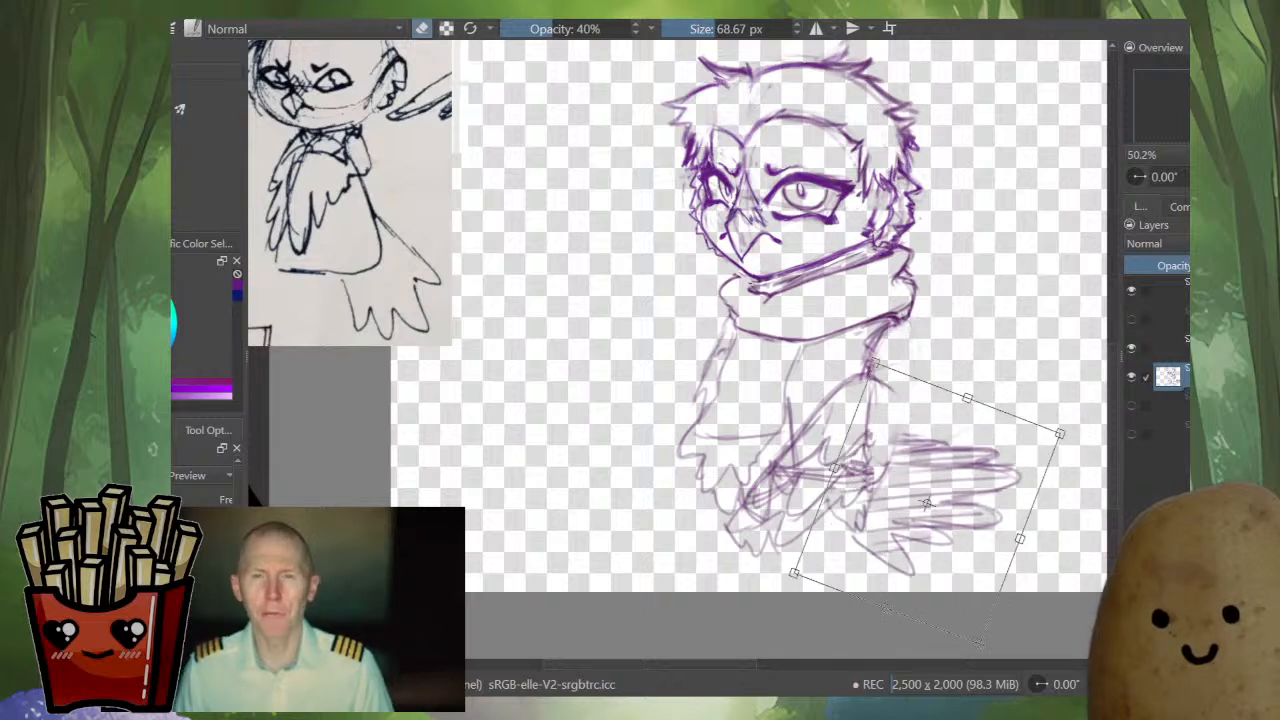
drag(1075, 430, 1080, 538)
drag(927, 503, 932, 496)
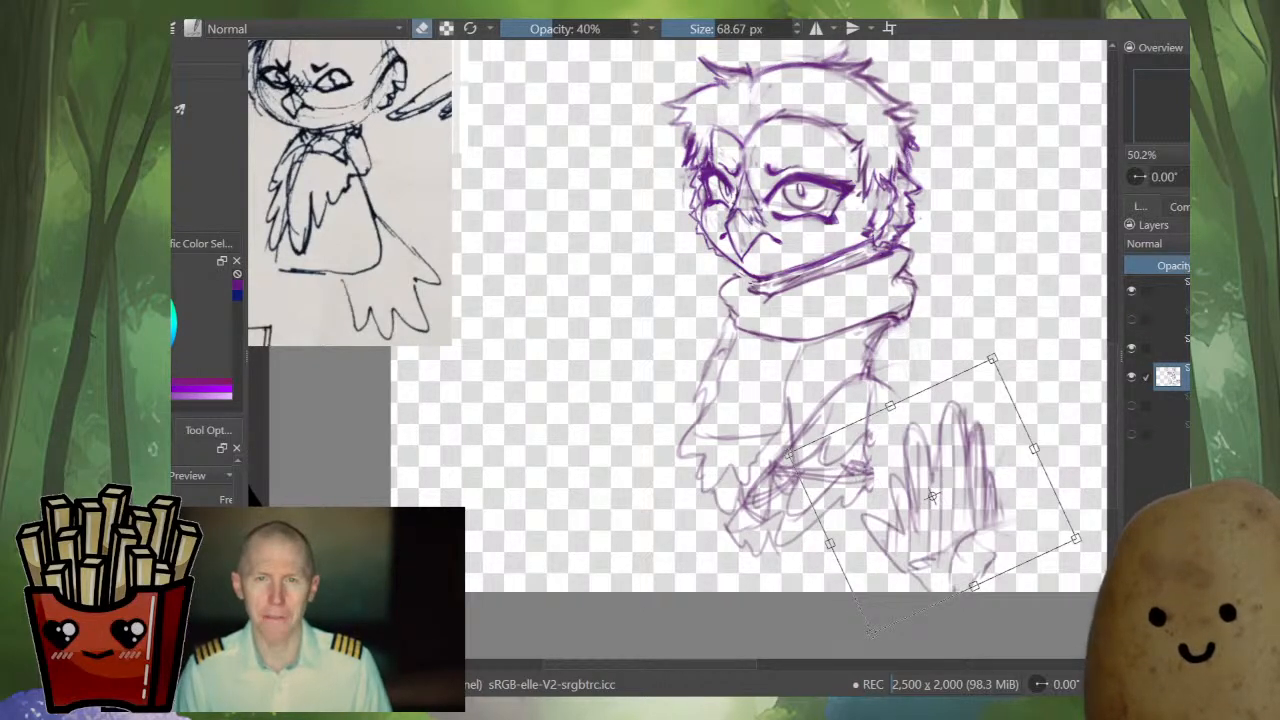
drag(1088, 540, 771, 582)
mouse_move(866, 446)
mouse_down()
mouse_move(838, 444)
mouse_move(862, 436)
mouse_up()
key(Return)
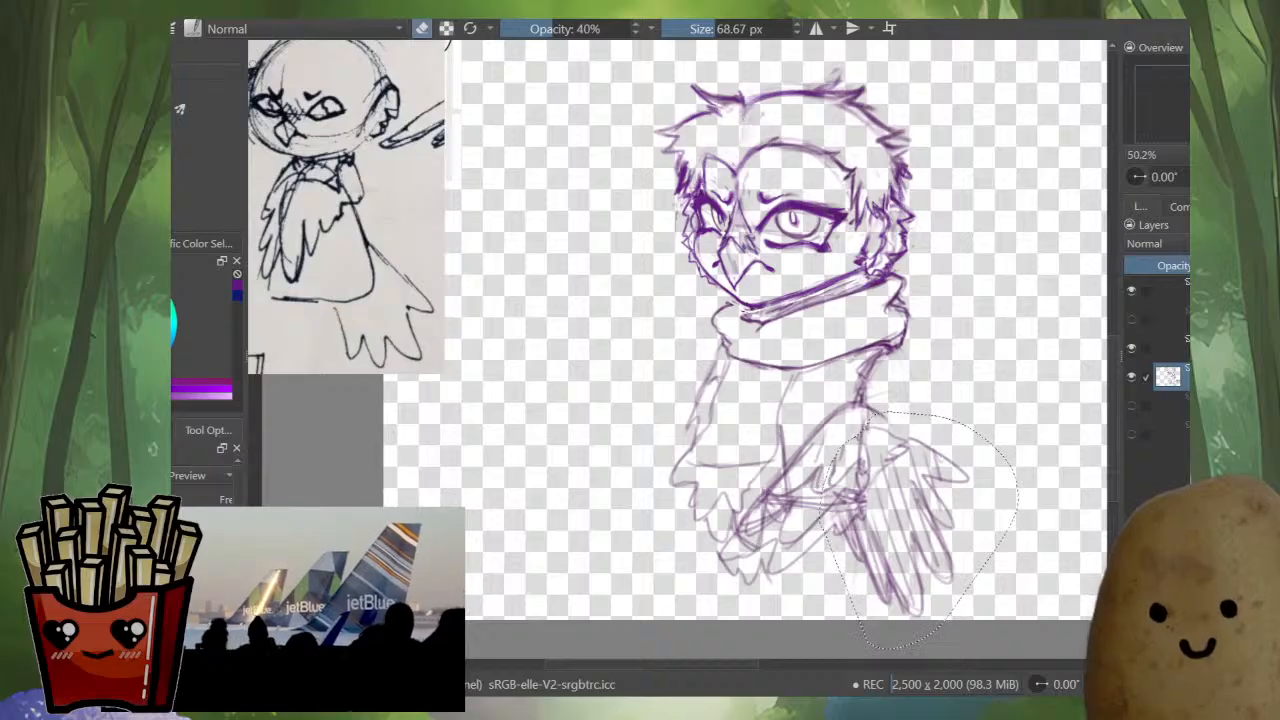
key(ctrl+shift+a)
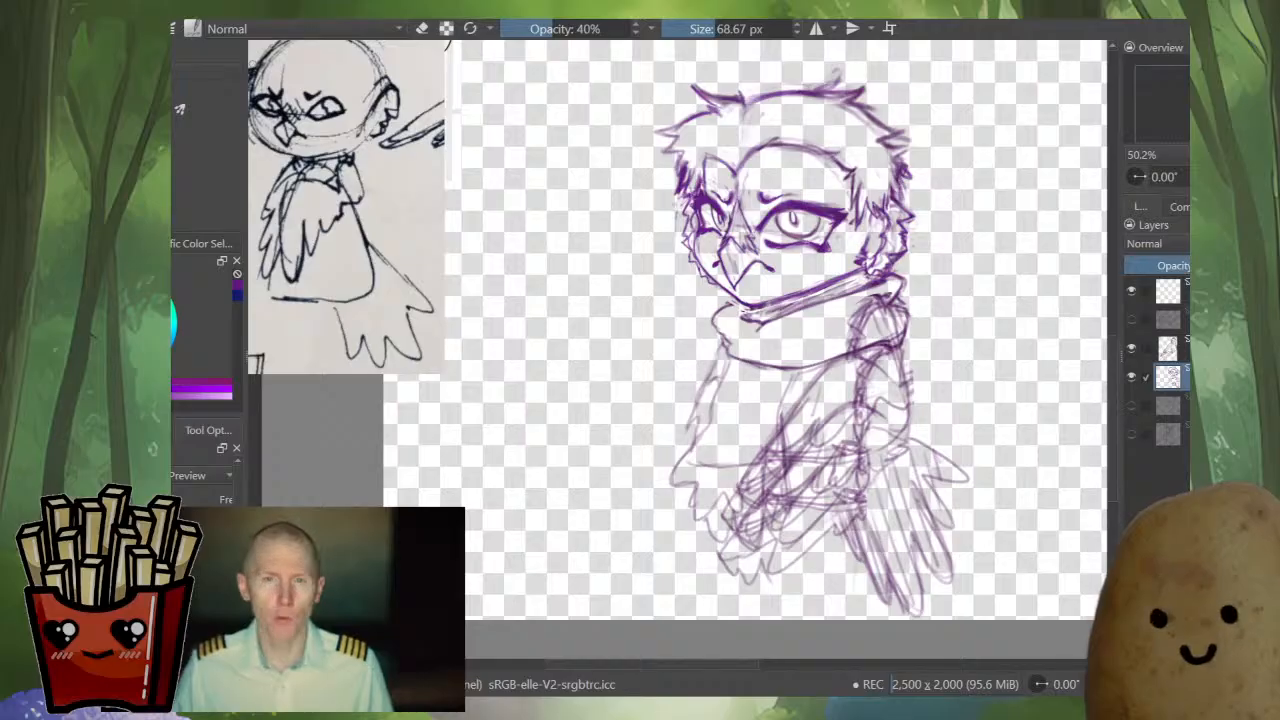
- Erase most of the original near wing from the main sketch layer with a 55.59 px eraser at 100% opacity
key(b)
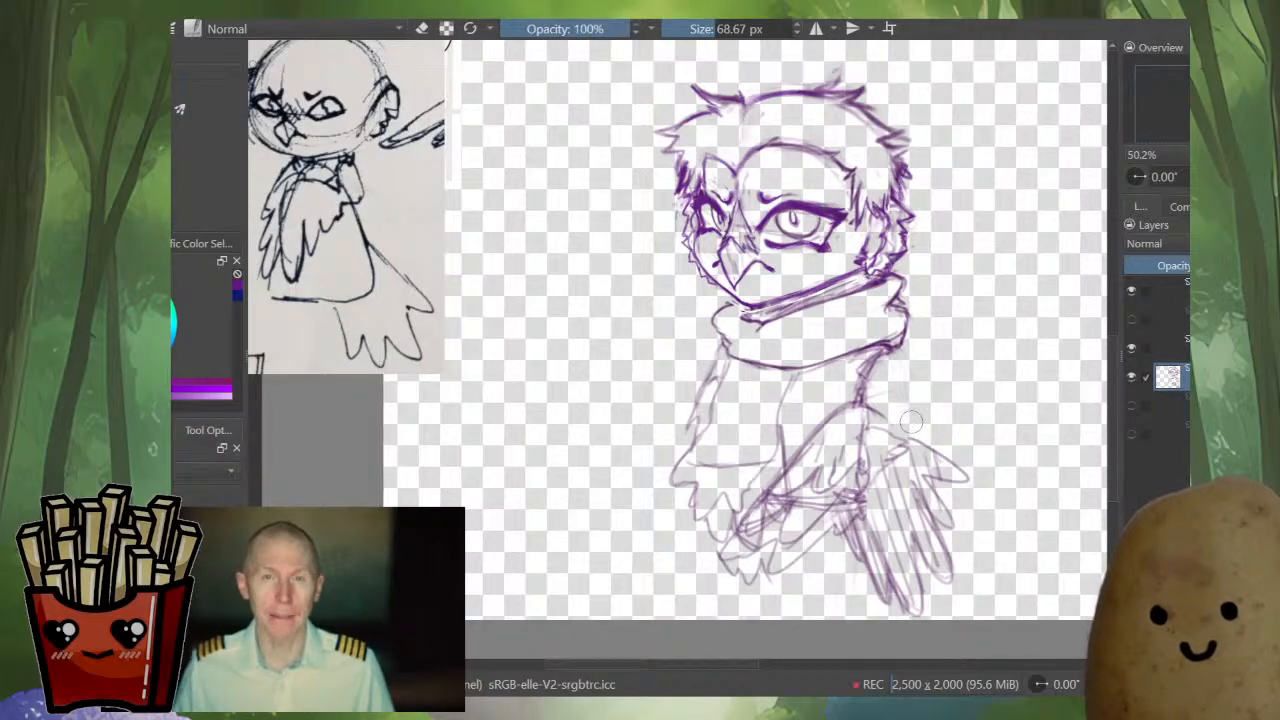
mouse_move(851, 381)
mouse_down()
mouse_move(814, 488)
mouse_move(793, 456)
mouse_move(775, 494)
mouse_up()
key(ctrl+z)
mouse_move(778, 471)
mouse_down()
mouse_move(763, 498)
mouse_move(775, 530)
mouse_move(735, 565)
mouse_up()
key(e)
key(ctrl+z)
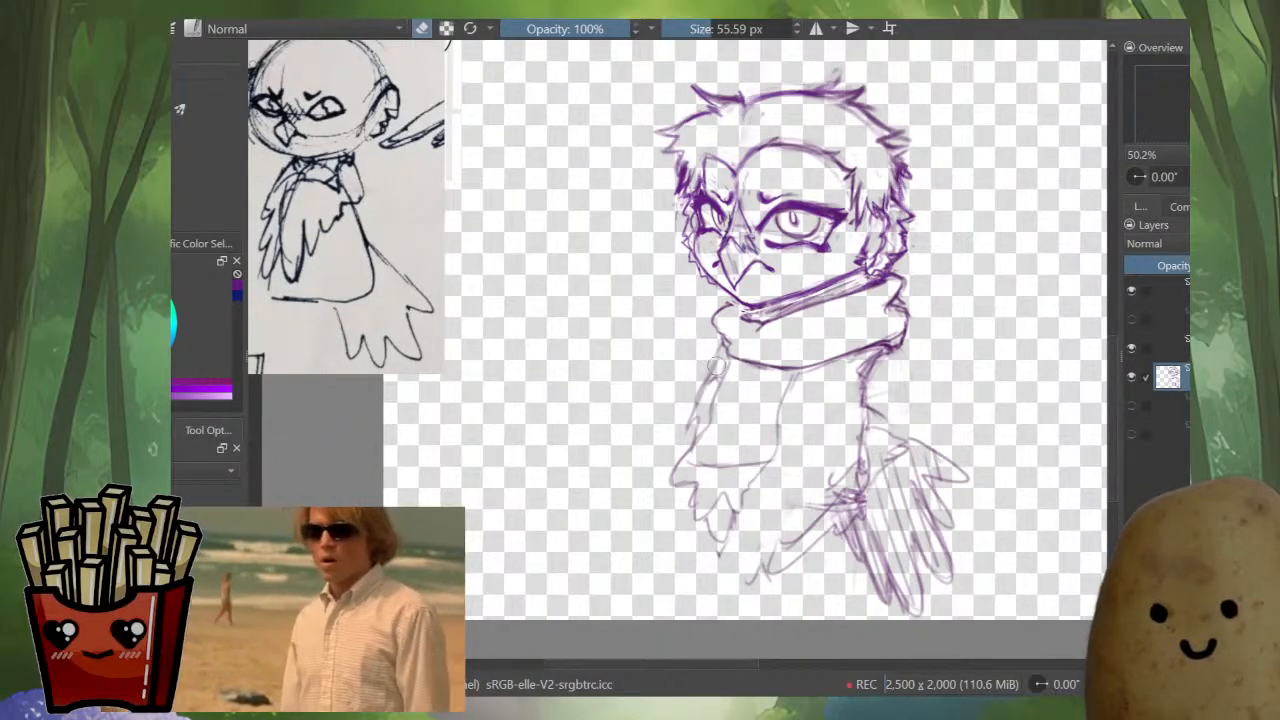
key(bracketleft)
key(bracketleft)
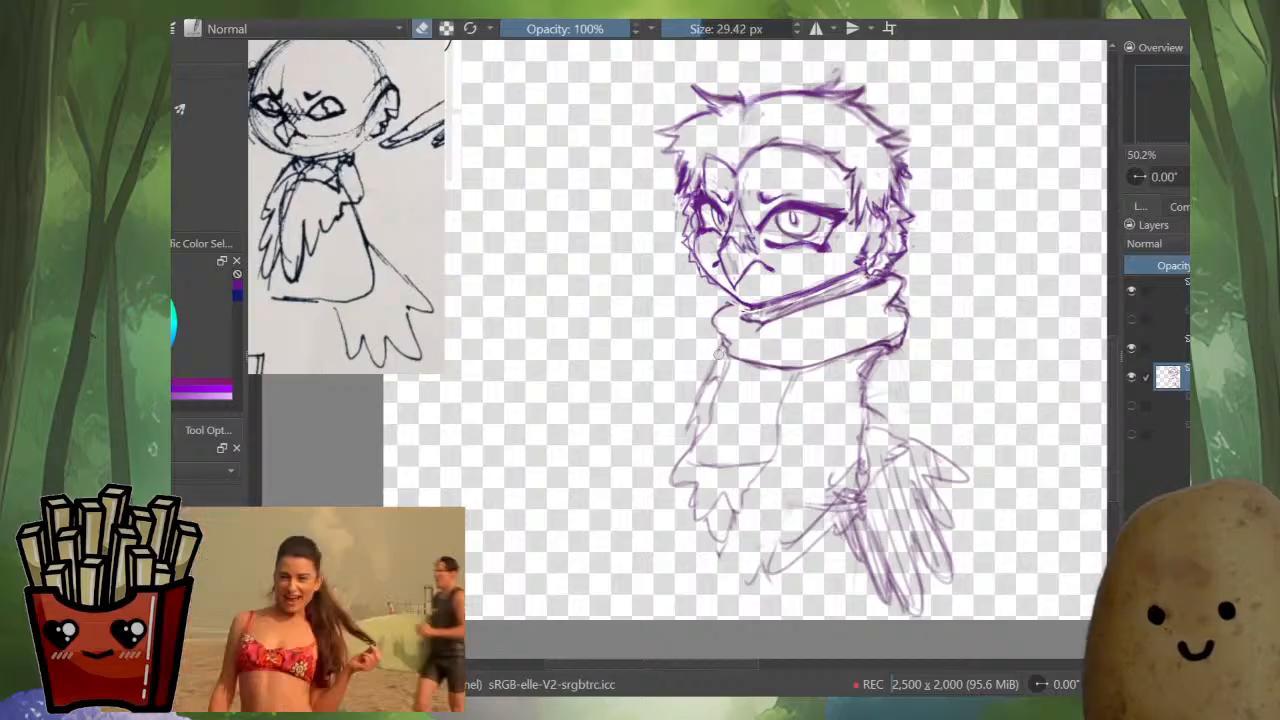
- Sketch the far shoulder and a slanted chest line below the scarf at 18.73 px, and erase leftover wing feathers at 60.84 px
key(e)
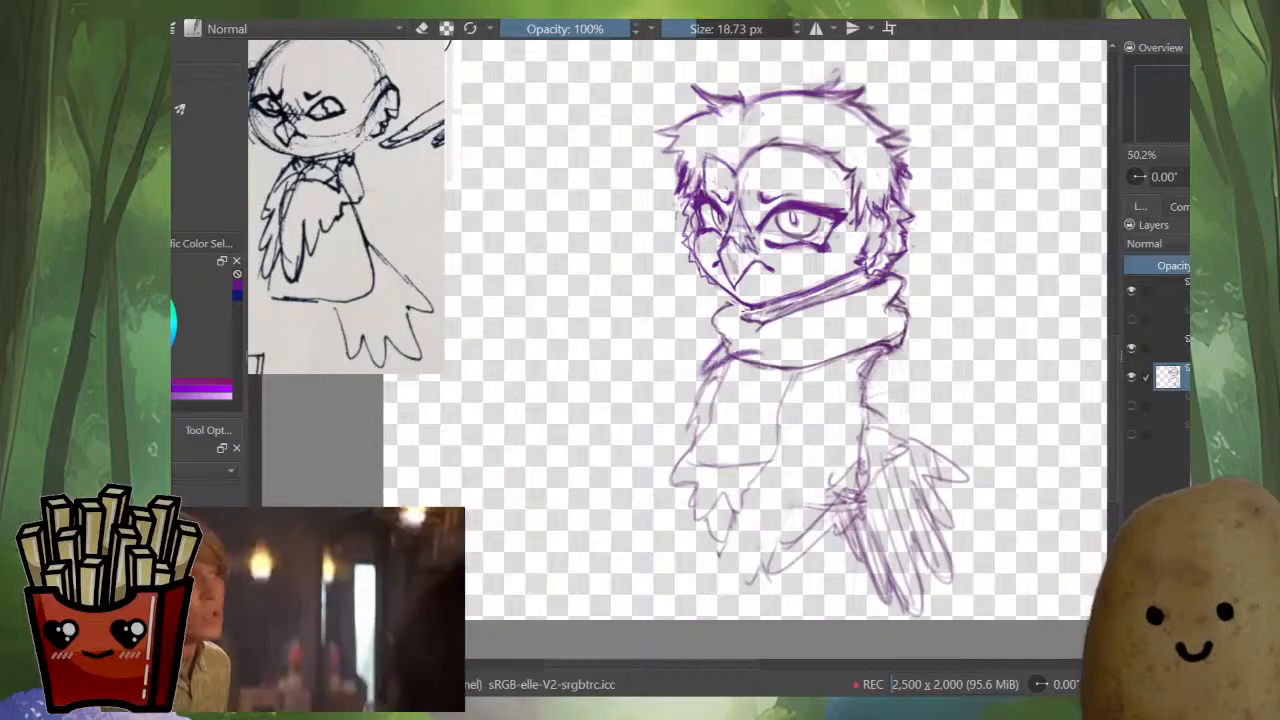
drag(766, 368, 742, 428)
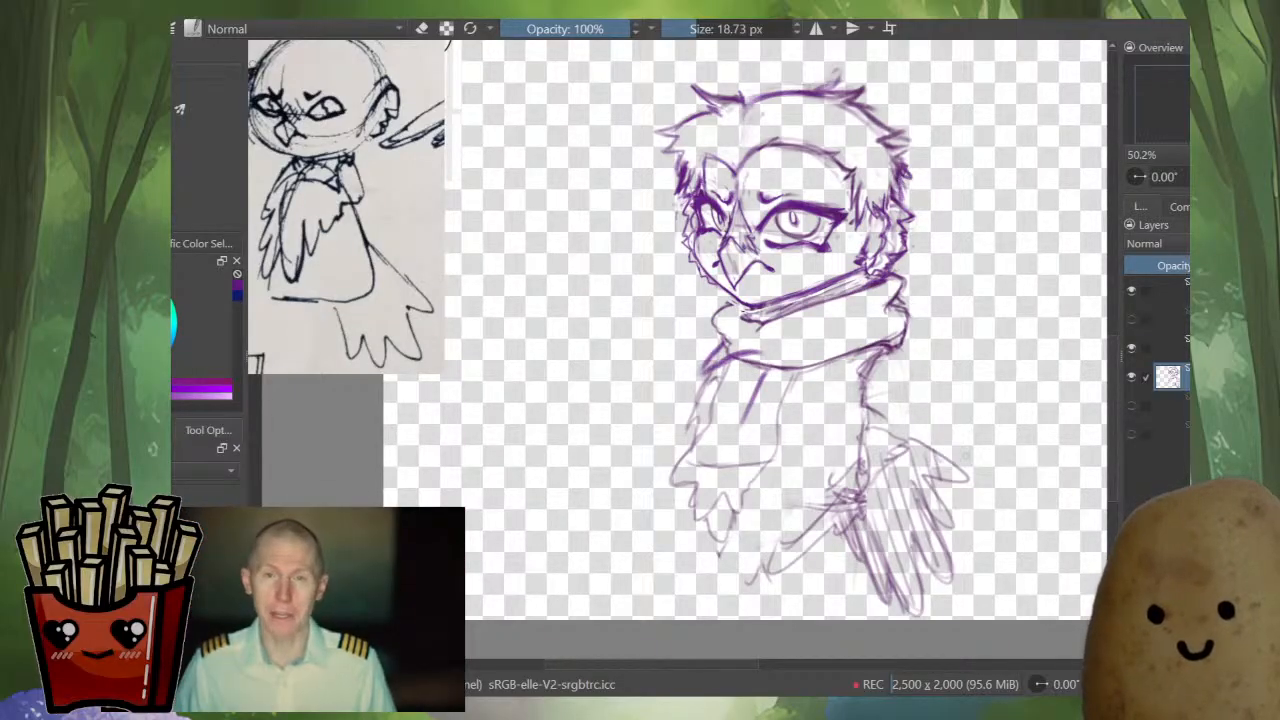
mouse_move(840, 450)
mouse_down()
mouse_move(837, 524)
mouse_move(750, 575)
mouse_move(743, 500)
mouse_up()
key(e)
key(ctrl+z)
key(ctrl+shift+z)
key(ctrl+z)
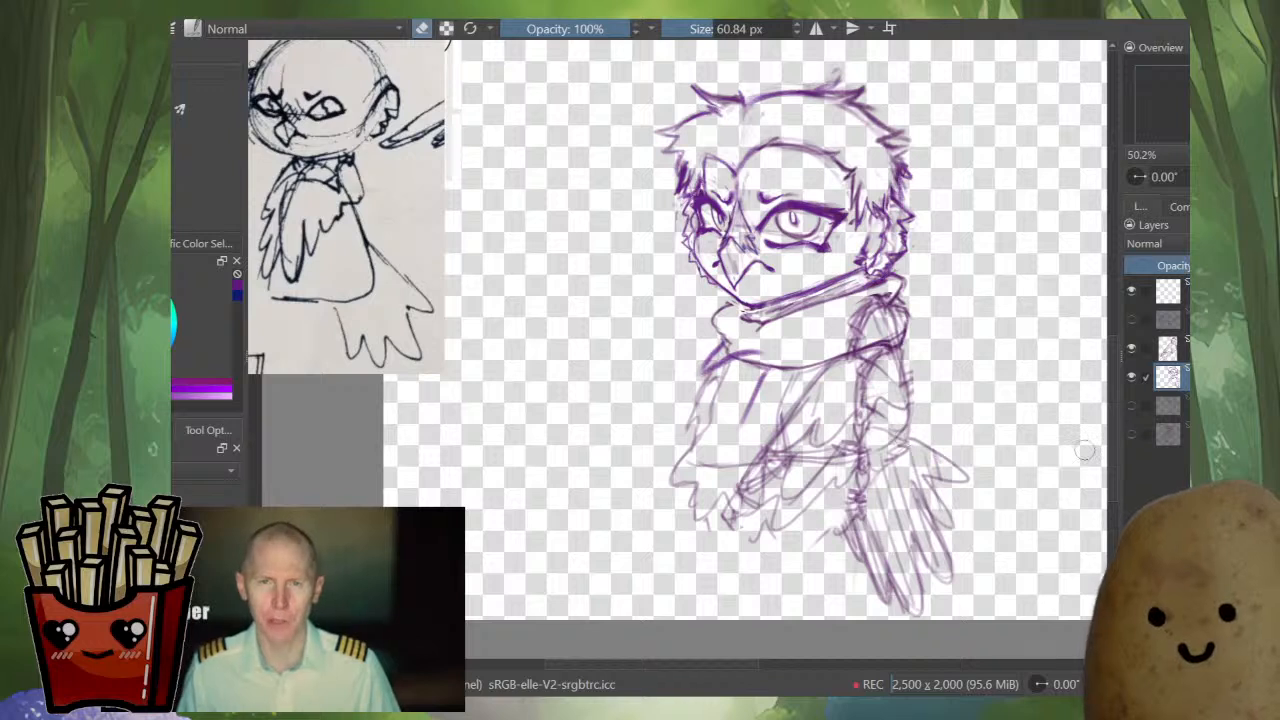
- On the copied wing's layer, outline the raised shoulder and the wing's front and back edges with a 14.51 px brush
click(1172, 348)
alt+click(1168, 348)
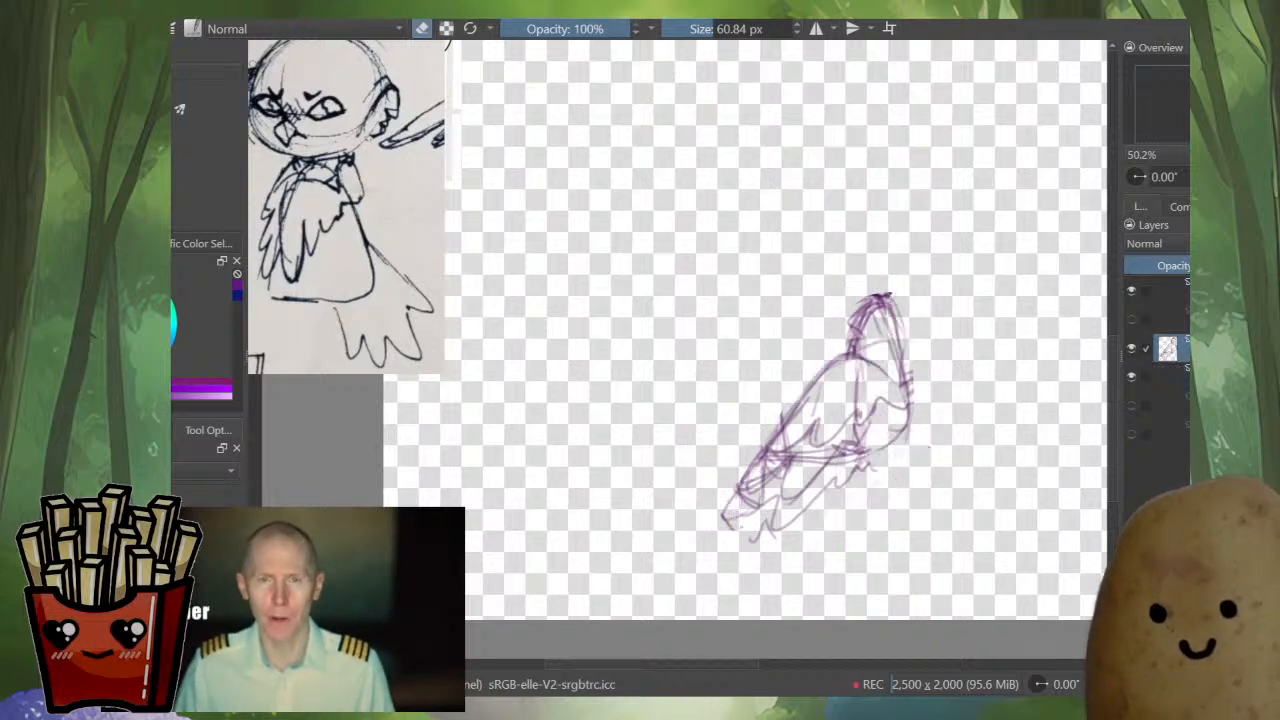
alt+click(1168, 348)
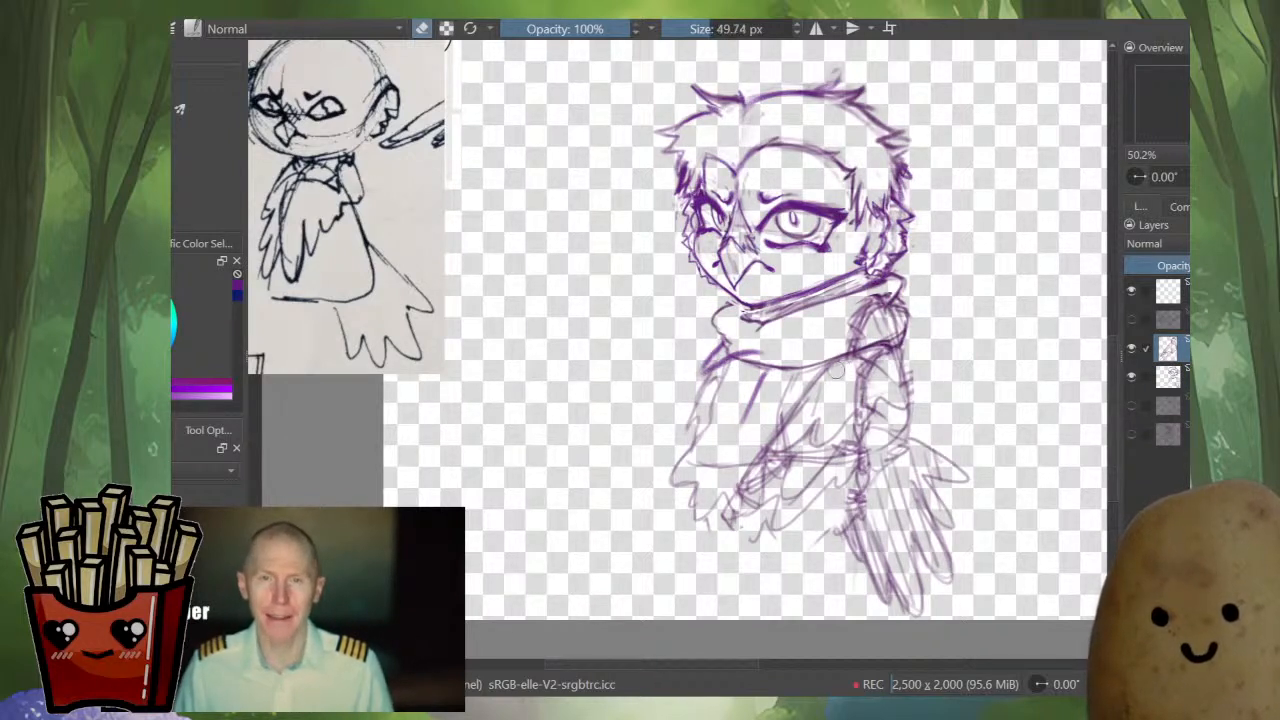
shift+drag(836, 370, 839, 370)
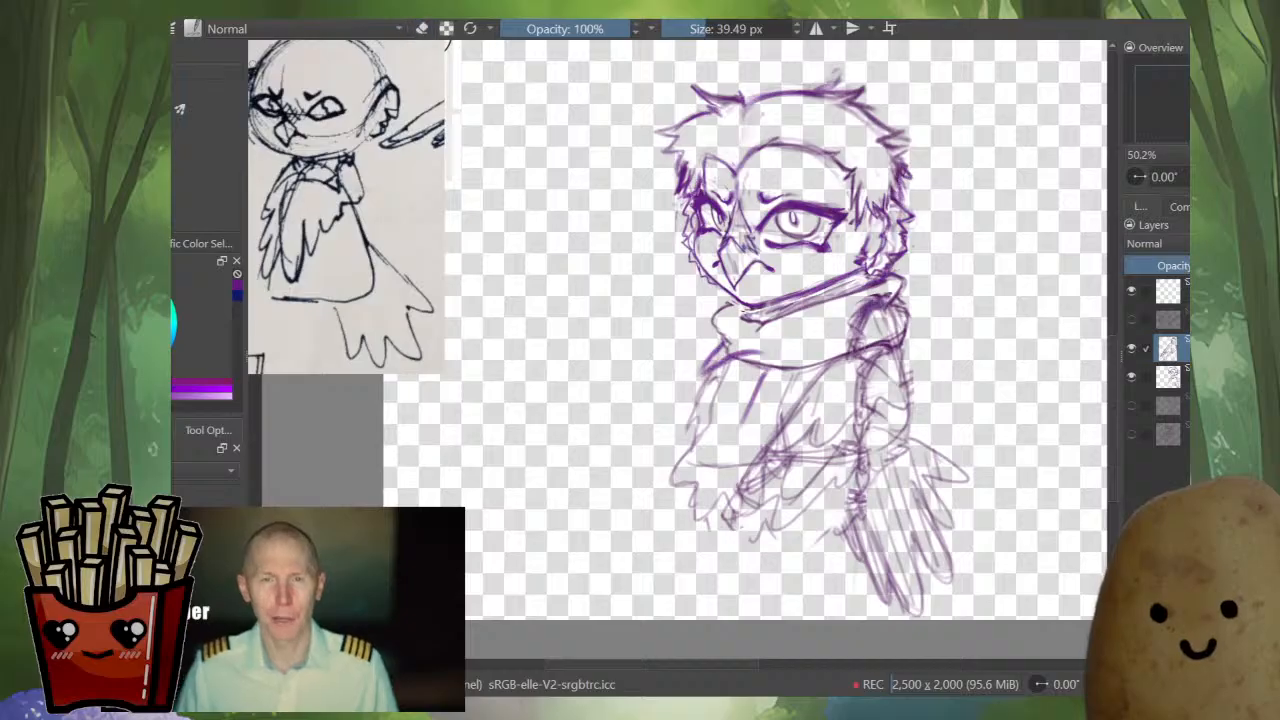
shift+drag(875, 300, 862, 316)
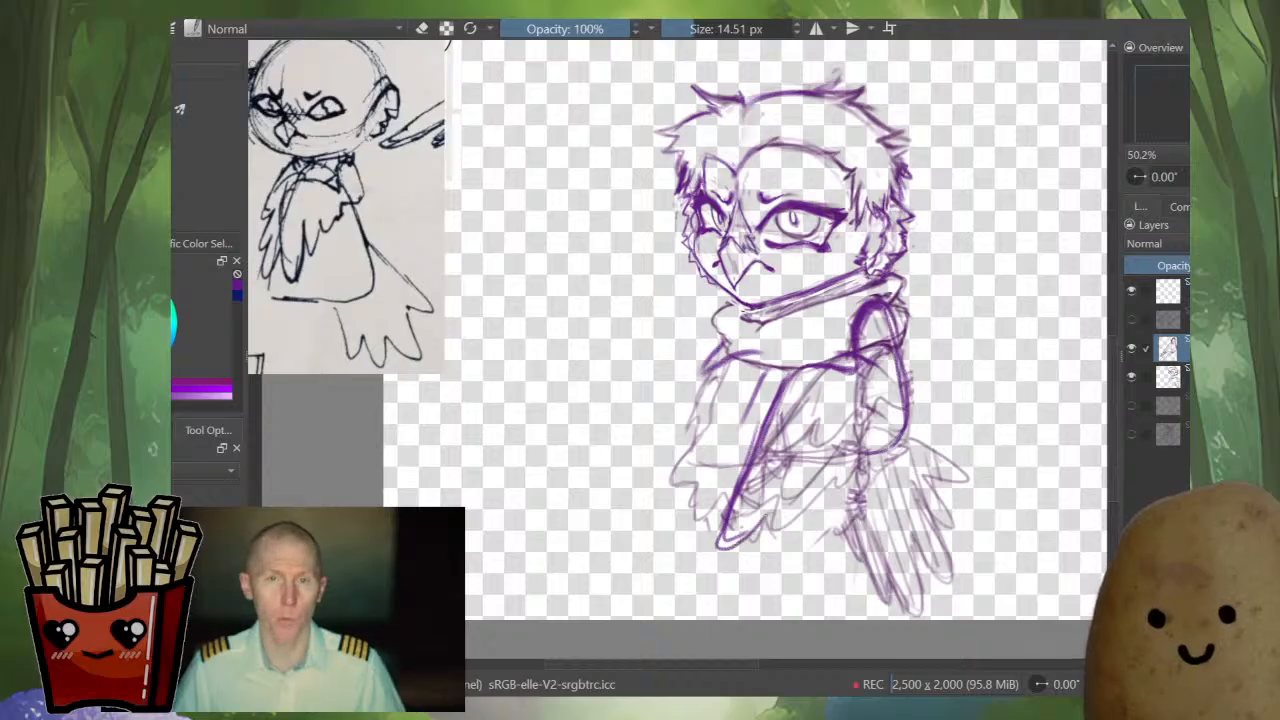
drag(780, 386, 728, 515)
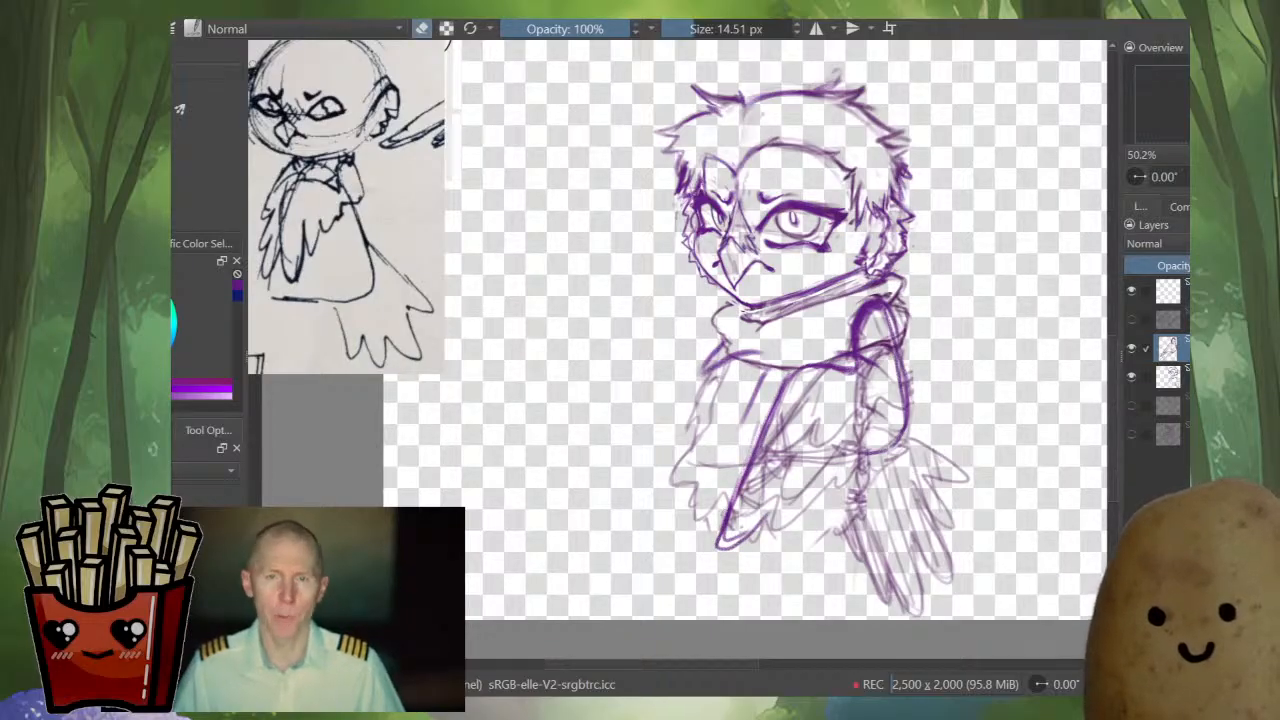
- Erase the wing's lower front edge and redraw it as a smooth line ending in a rounded long feather tip
key(e)
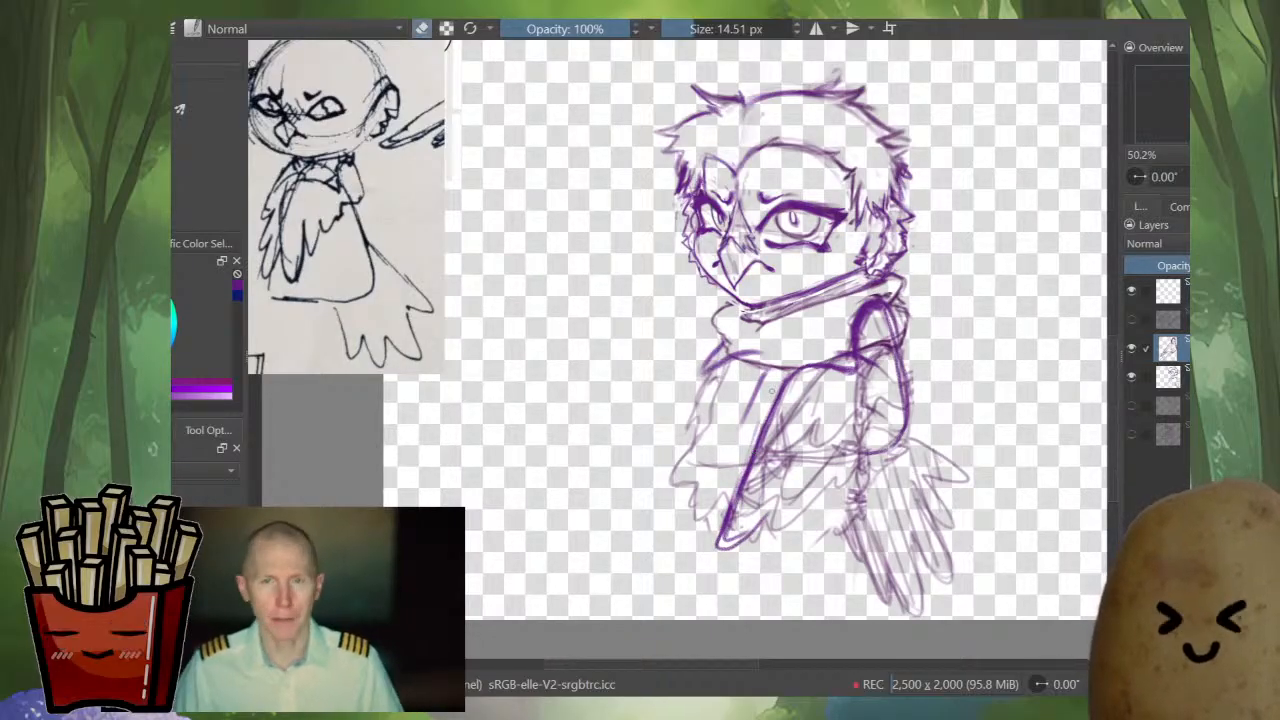
drag(772, 406, 726, 540)
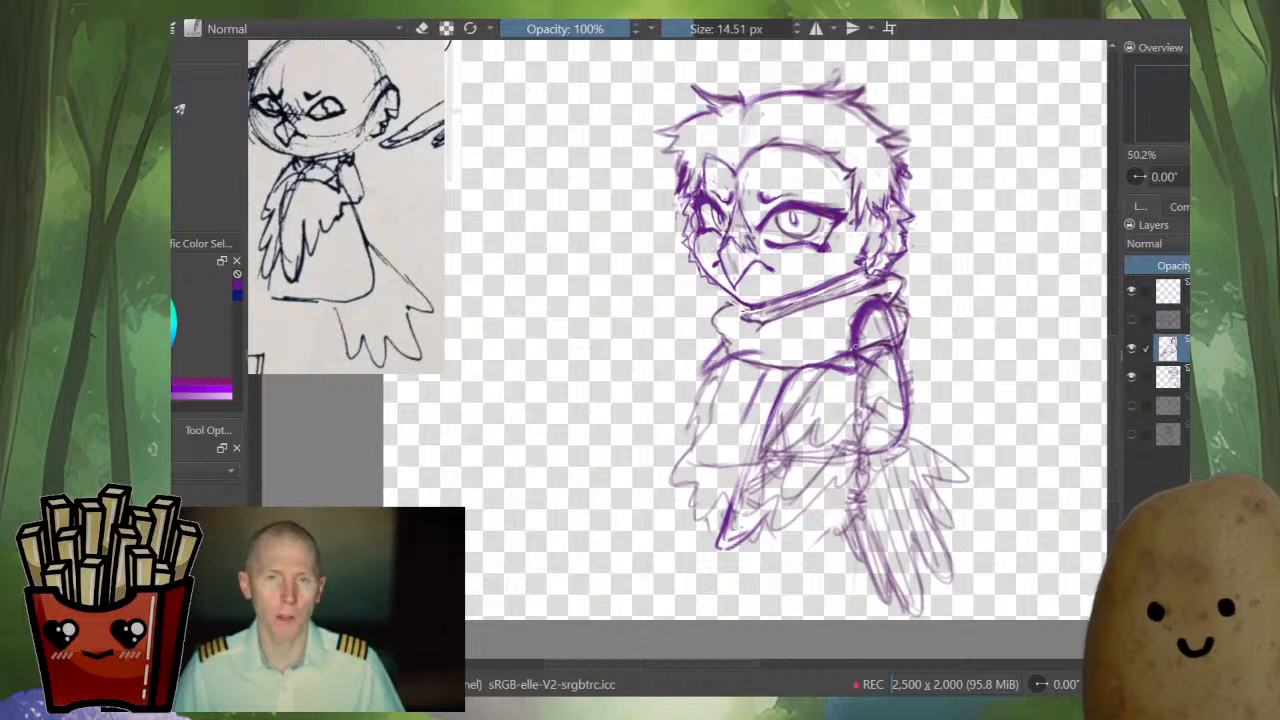
drag(782, 376, 744, 514)
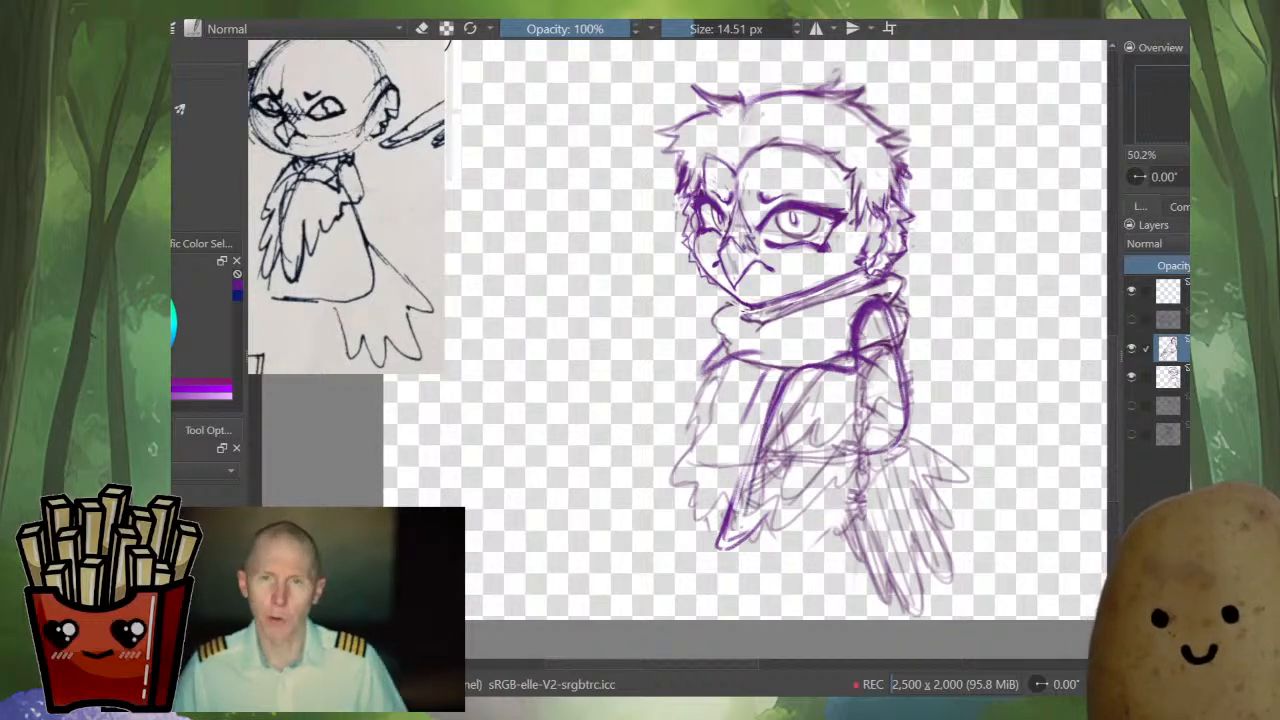
drag(770, 406, 732, 540)
drag(774, 402, 730, 550)
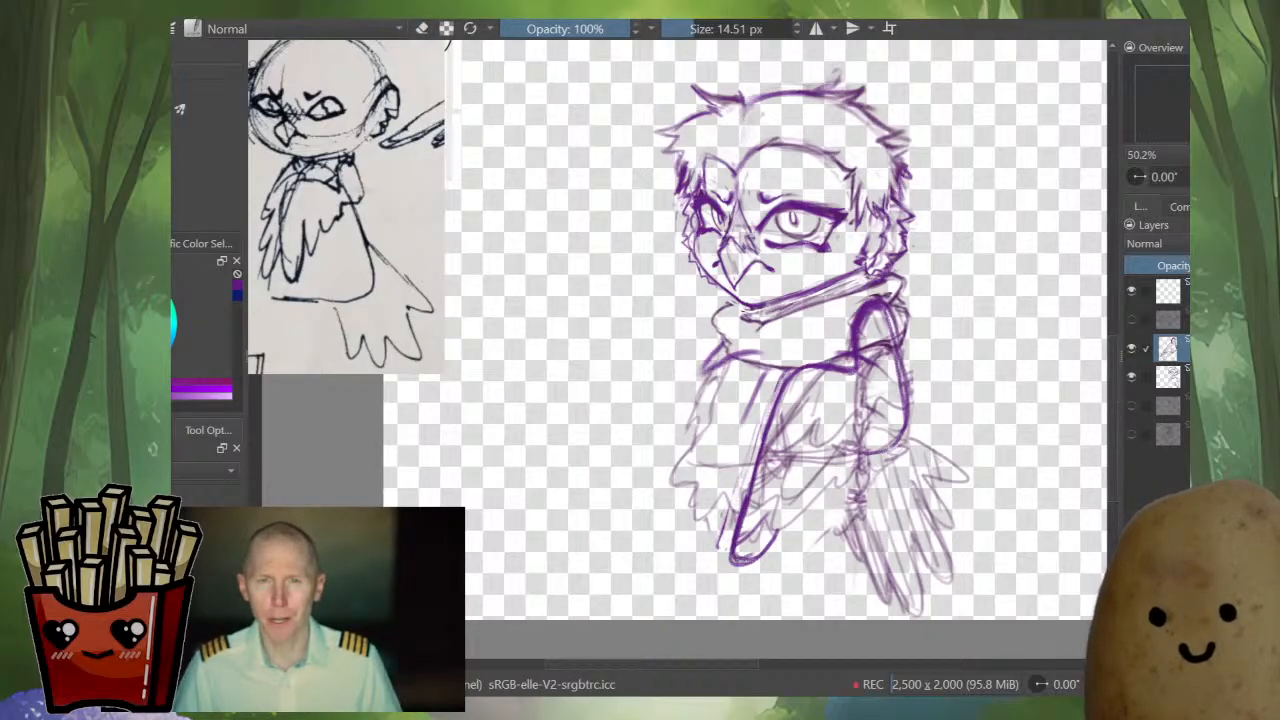
- Draw the remaining feather tips along the wing's lower edge and clean up the shoulder outline with a 28.16 px eraser
mouse_move(742, 561)
mouse_down()
mouse_move(768, 548)
mouse_move(782, 502)
mouse_up()
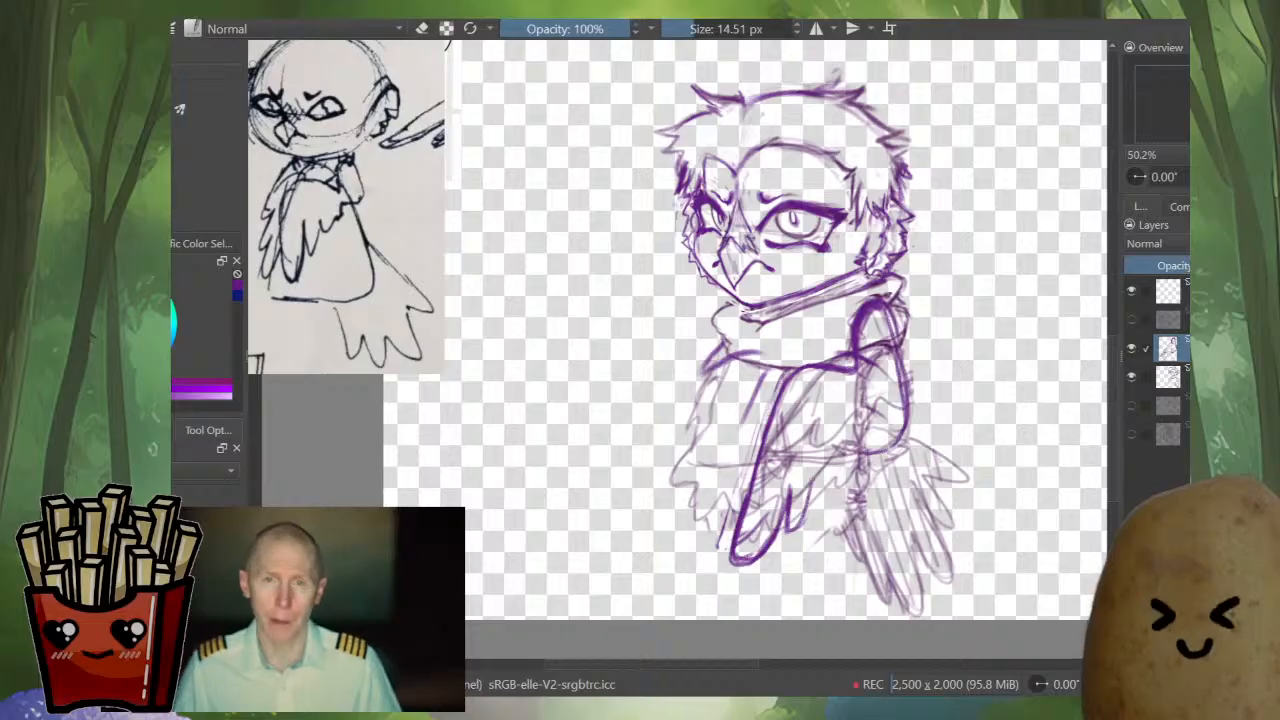
drag(788, 532, 862, 447)
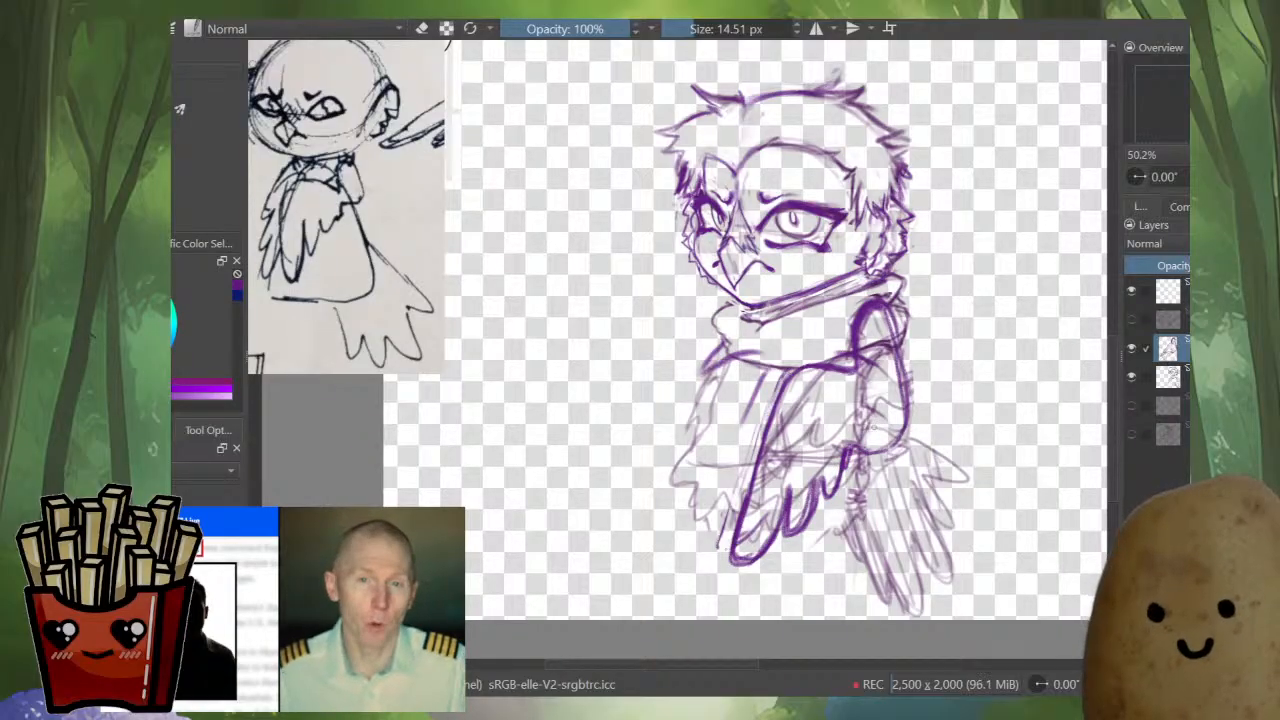
key(e)
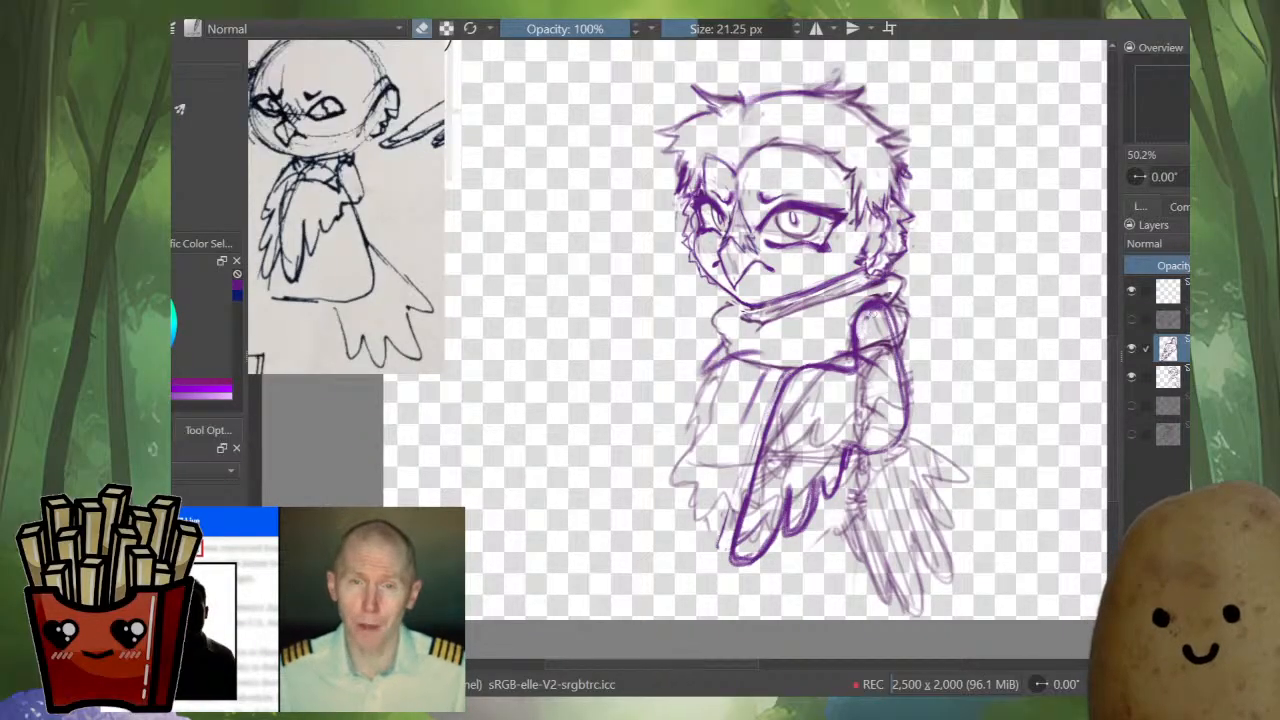
drag(870, 337, 877, 337)
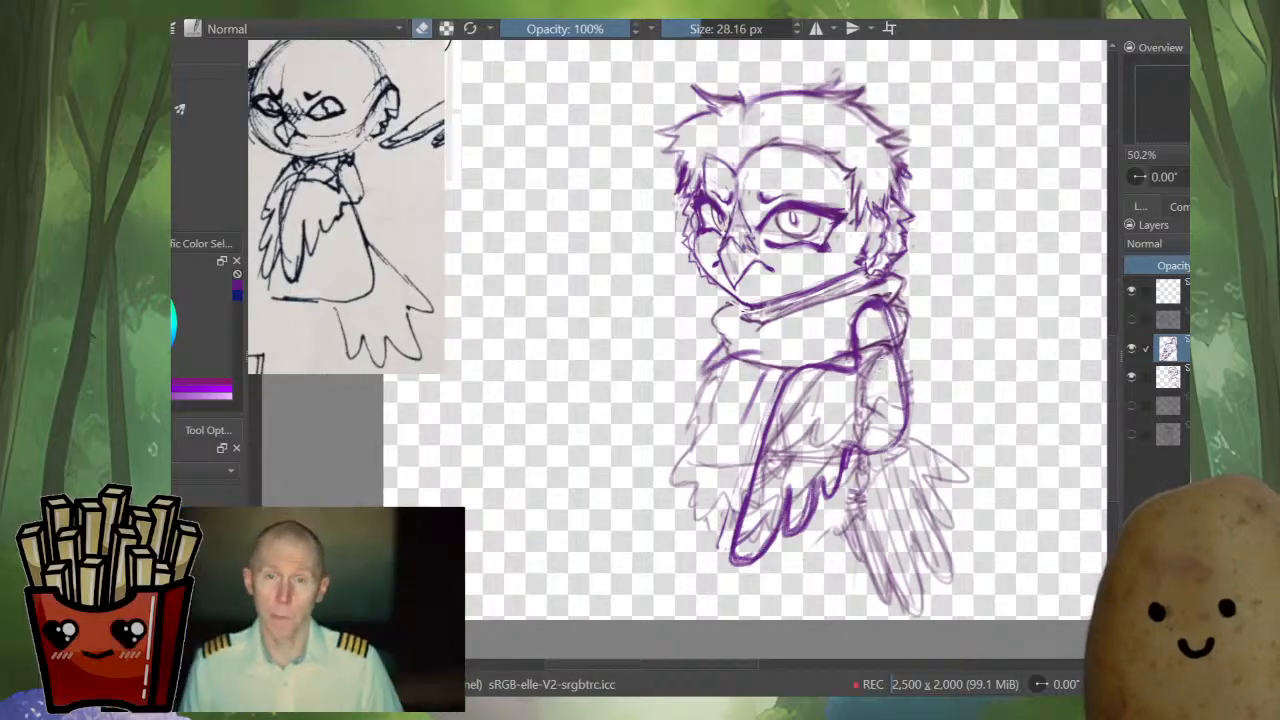
- Thicken the top of the shoulder and draw an inner row of scalloped feathers across the wing with an 18.01 px brush
scroll(881, 313, down, 3)
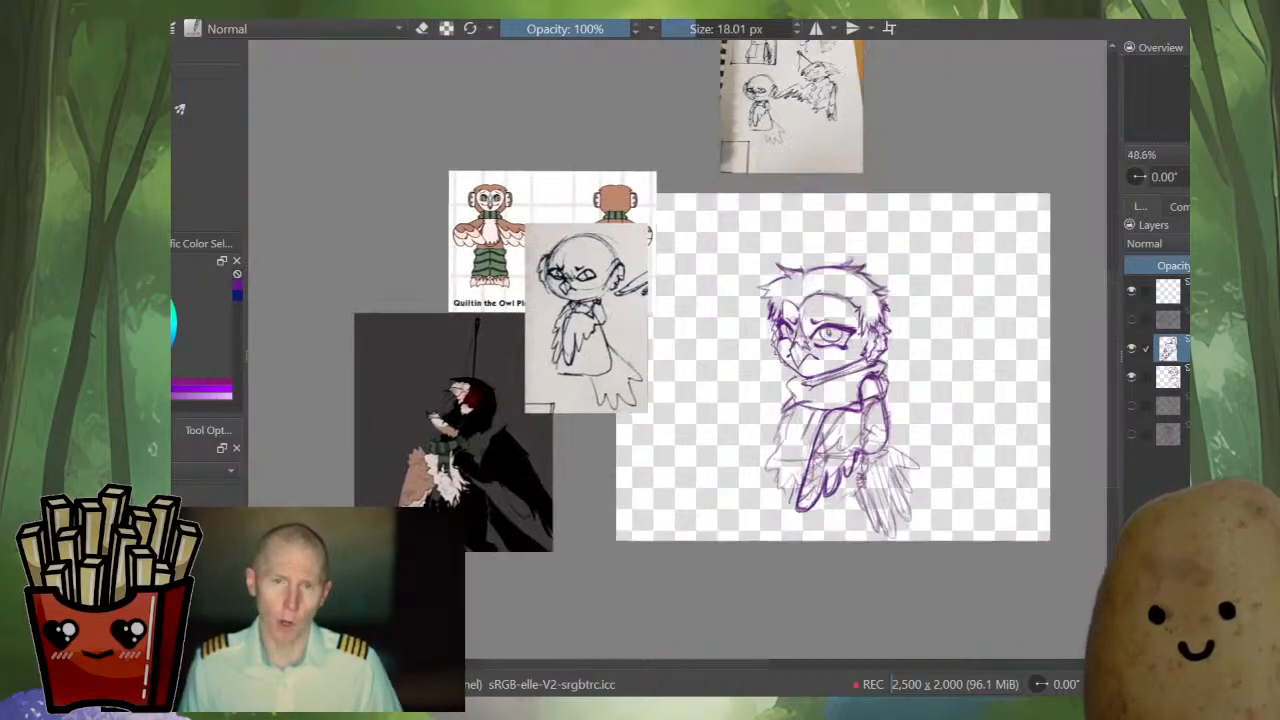
drag(881, 313, 881, 349)
scroll(873, 473, up, 4)
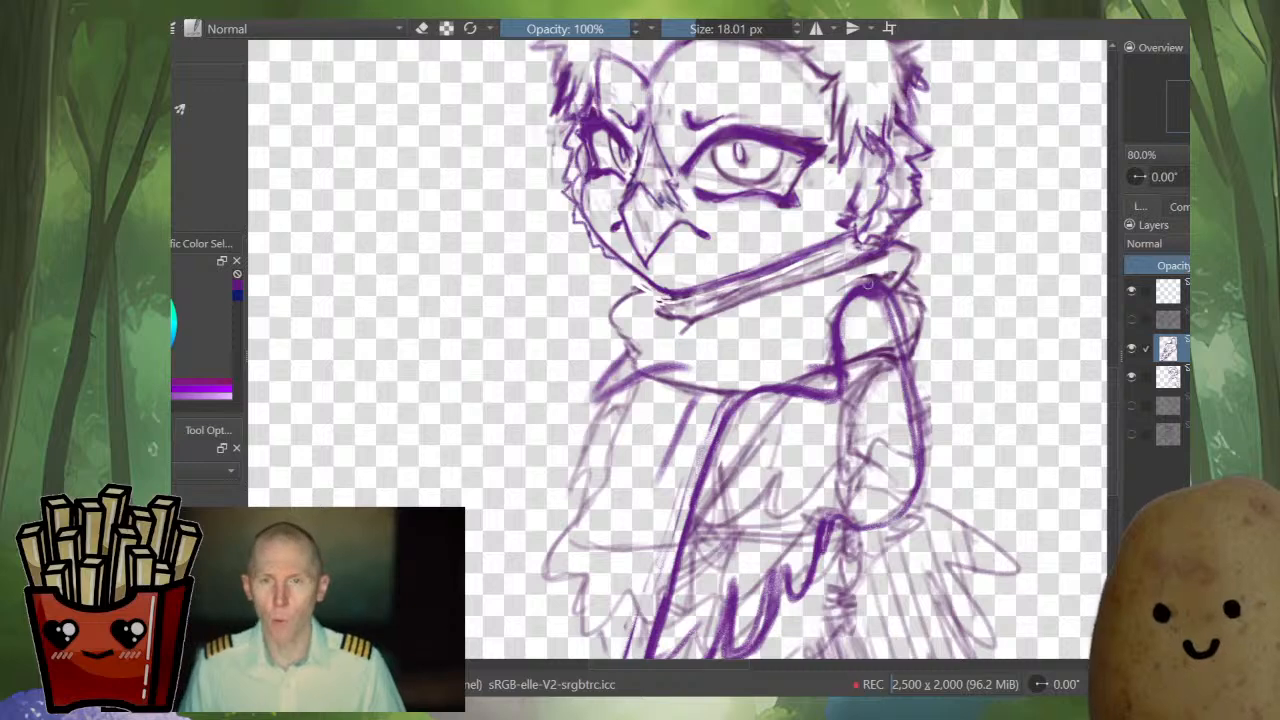
mouse_move(868, 284)
mouse_down()
mouse_move(866, 398)
mouse_move(825, 464)
mouse_move(847, 428)
mouse_move(702, 552)
mouse_up()
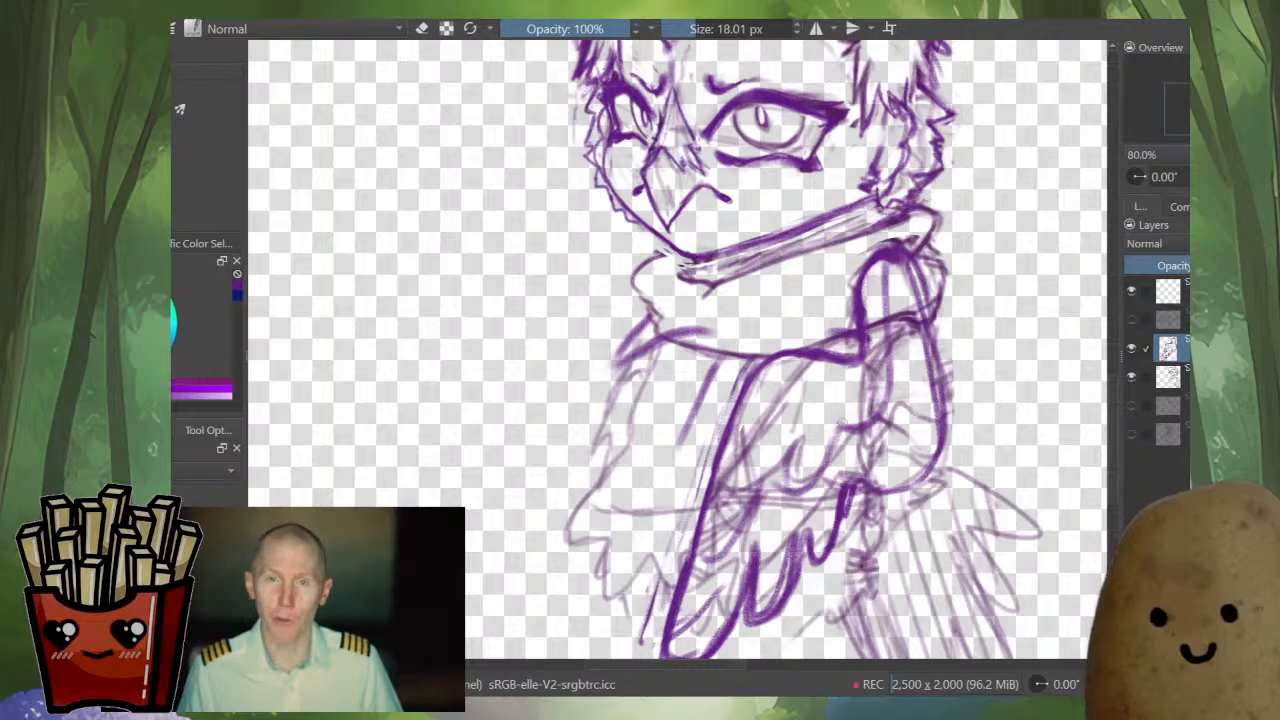
drag(772, 462, 708, 562)
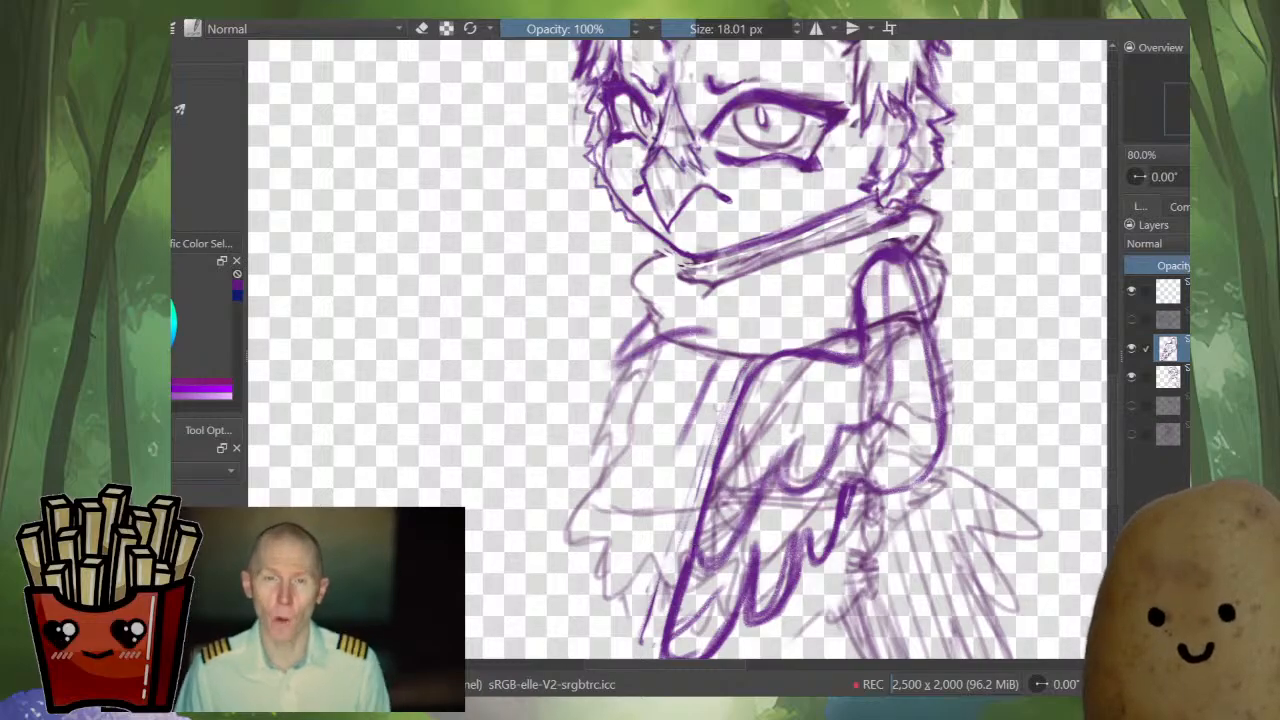
- Shade the upper wing above the inner feather row and the raised shoulder with a 45.21 px brush
mouse_move(760, 398)
mouse_down()
mouse_move(783, 353)
mouse_move(716, 575)
mouse_up()
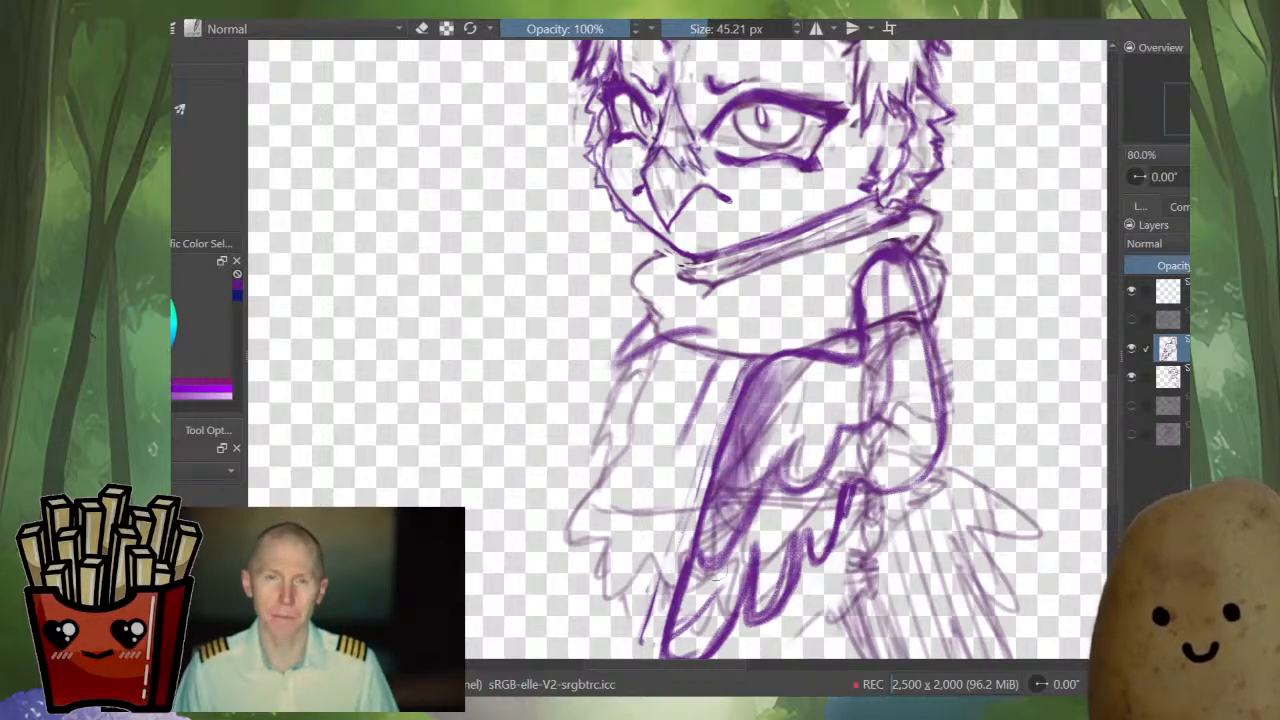
mouse_move(760, 380)
mouse_down()
mouse_move(830, 475)
mouse_move(860, 400)
mouse_move(820, 380)
mouse_up()
mouse_move(862, 298)
mouse_down()
mouse_move(874, 276)
mouse_move(876, 338)
mouse_up()
scroll(878, 400, down, 4)
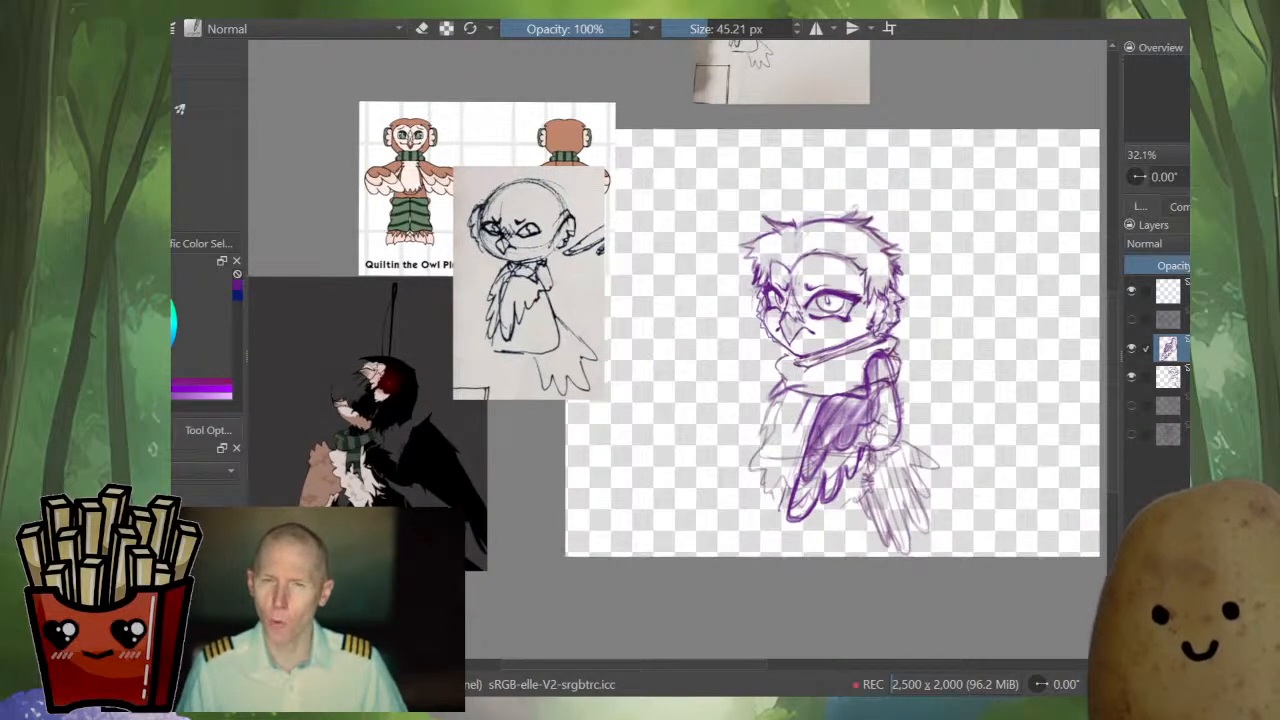
scroll(880, 422, up, 4)
- Draw a line of inner feathers down the raised forearm and darken the shading on the shoulder, starting with a 12.09 px brush
shift+drag(897, 385, 869, 385)
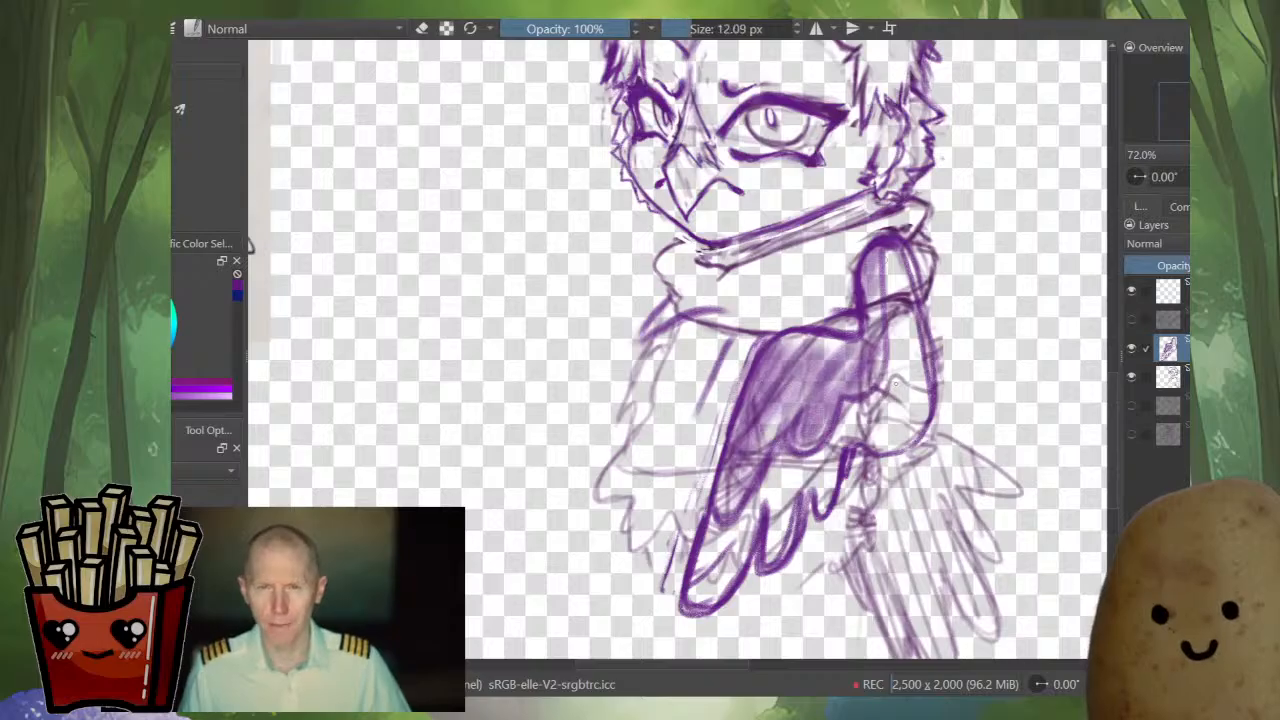
scroll(897, 383, down, 3)
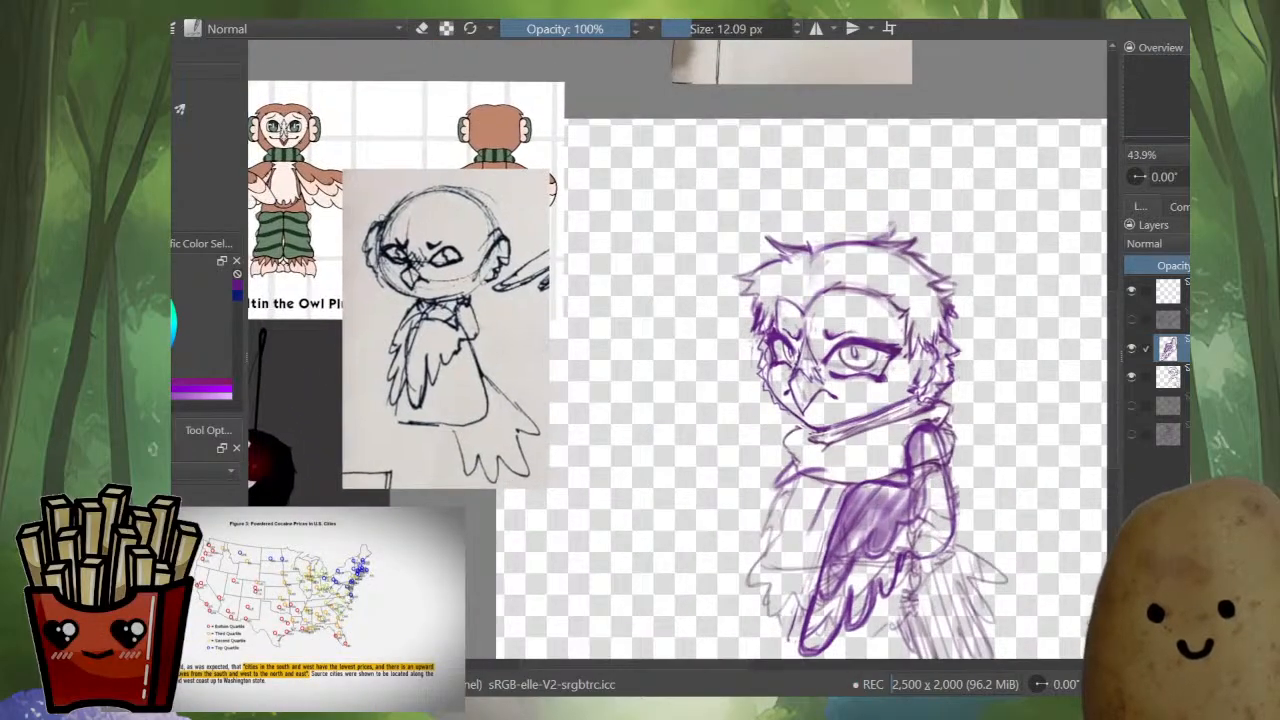
scroll(851, 322, up, 4)
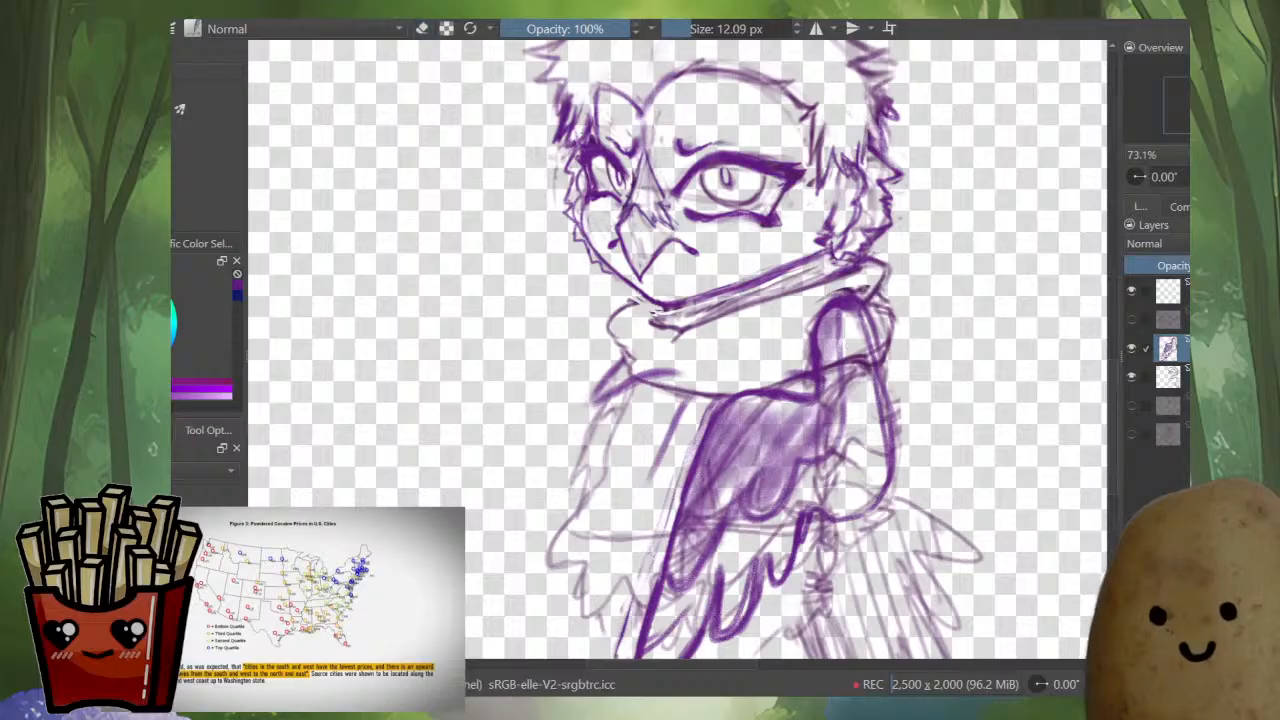
mouse_move(850, 308)
mouse_down()
mouse_move(832, 316)
mouse_move(842, 307)
mouse_move(828, 342)
mouse_move(850, 326)
mouse_move(878, 426)
mouse_up()
key(e)
key(e)
key(e)
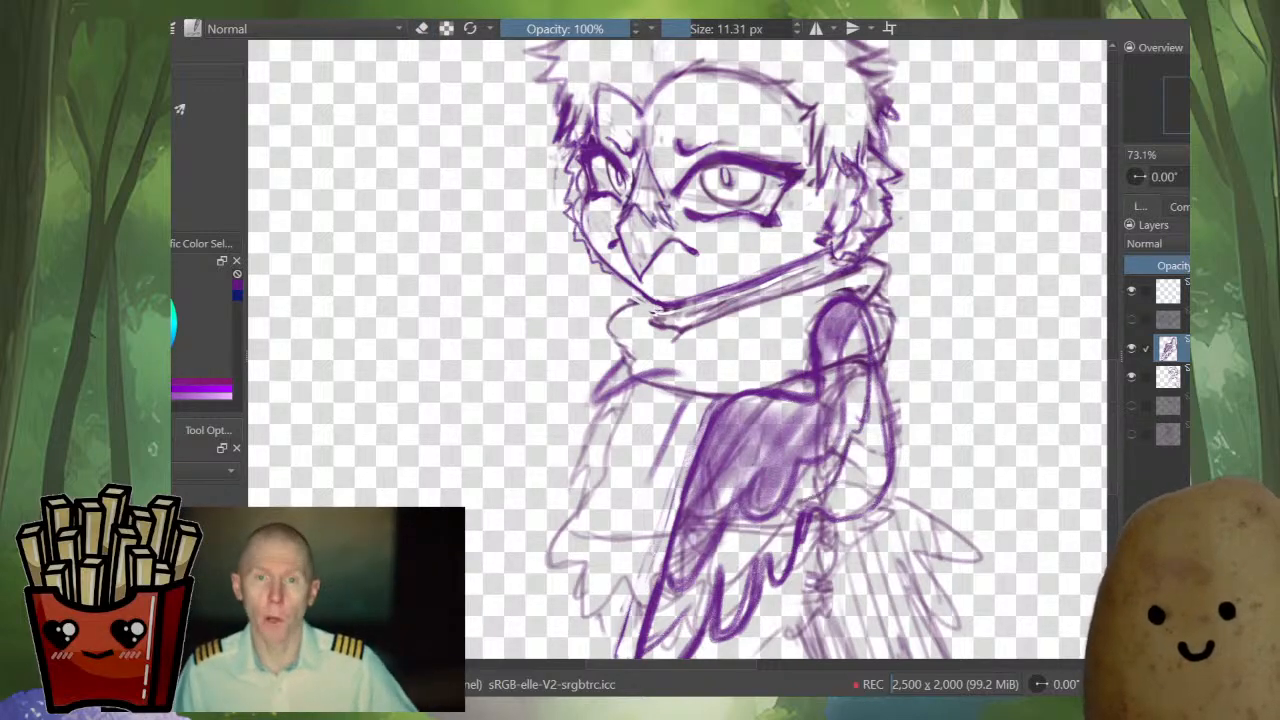
- Draw a second feather row below the shaded wing area with an 11.31 px brush and clean up the overlapping lines with the eraser
drag(733, 550, 742, 484)
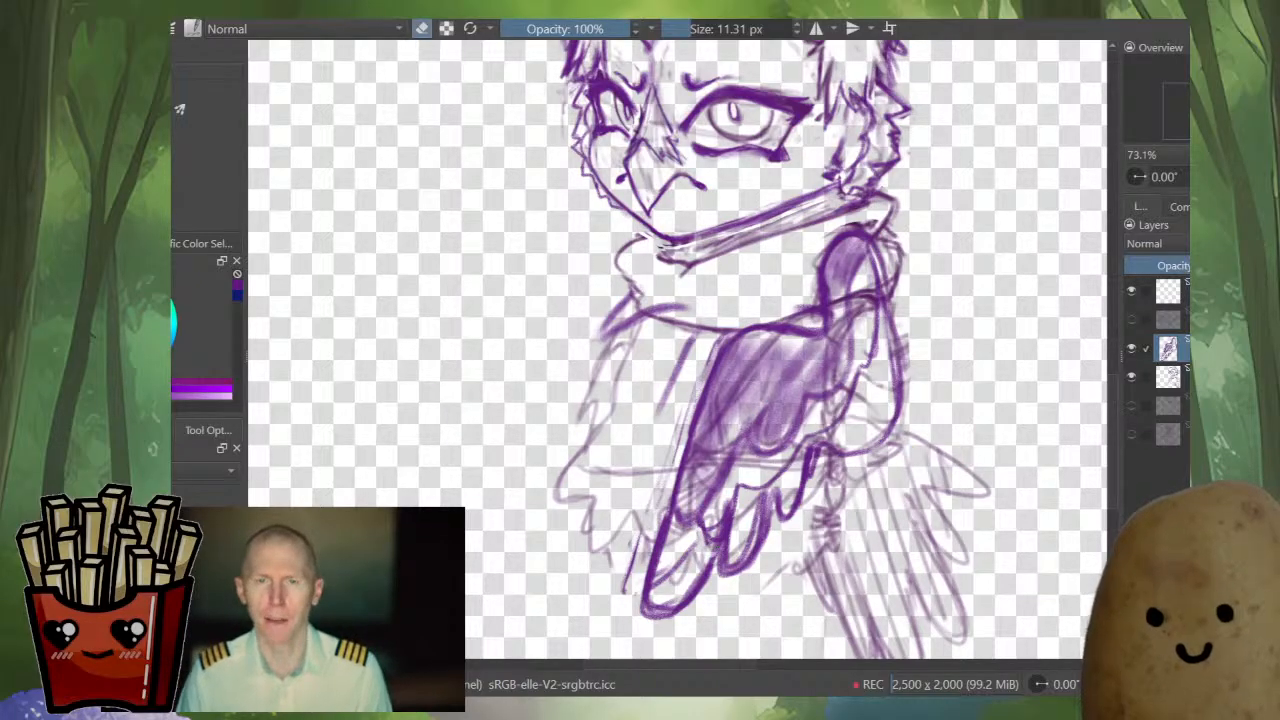
key(e)
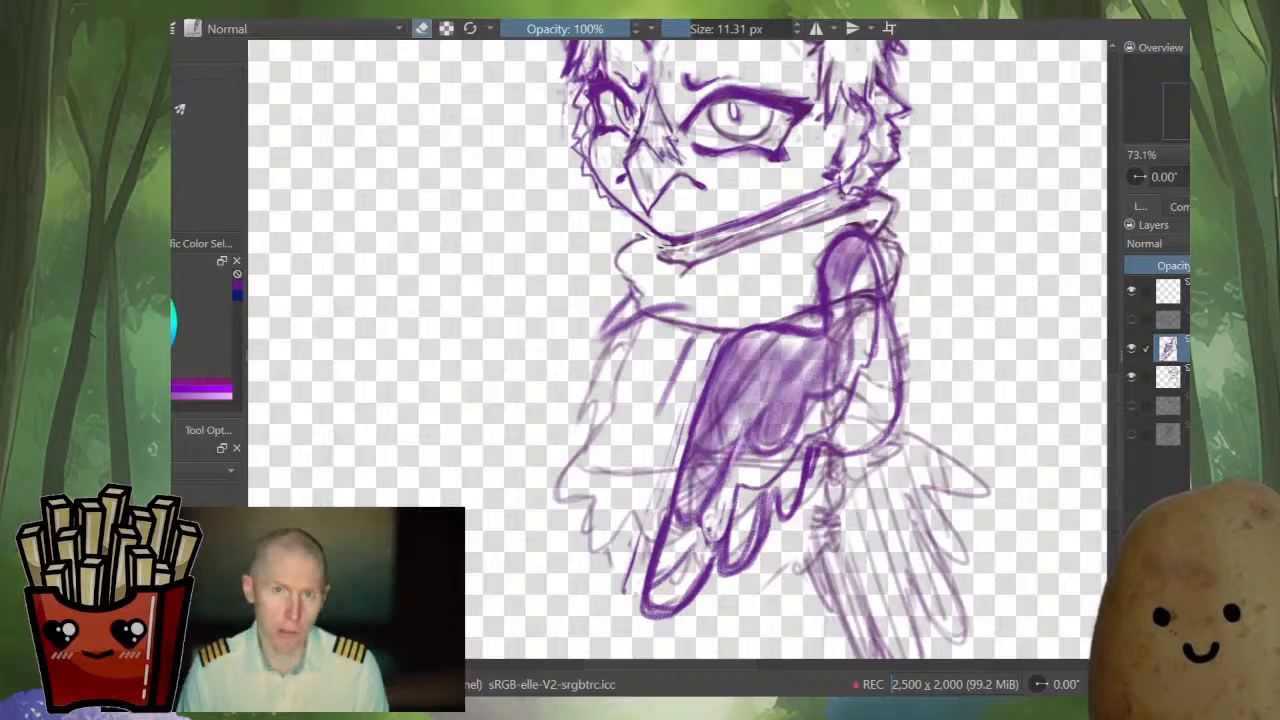
key(e)
mouse_move(734, 458)
mouse_down()
mouse_move(680, 514)
mouse_move(748, 516)
mouse_move(695, 600)
mouse_up()
key(e)
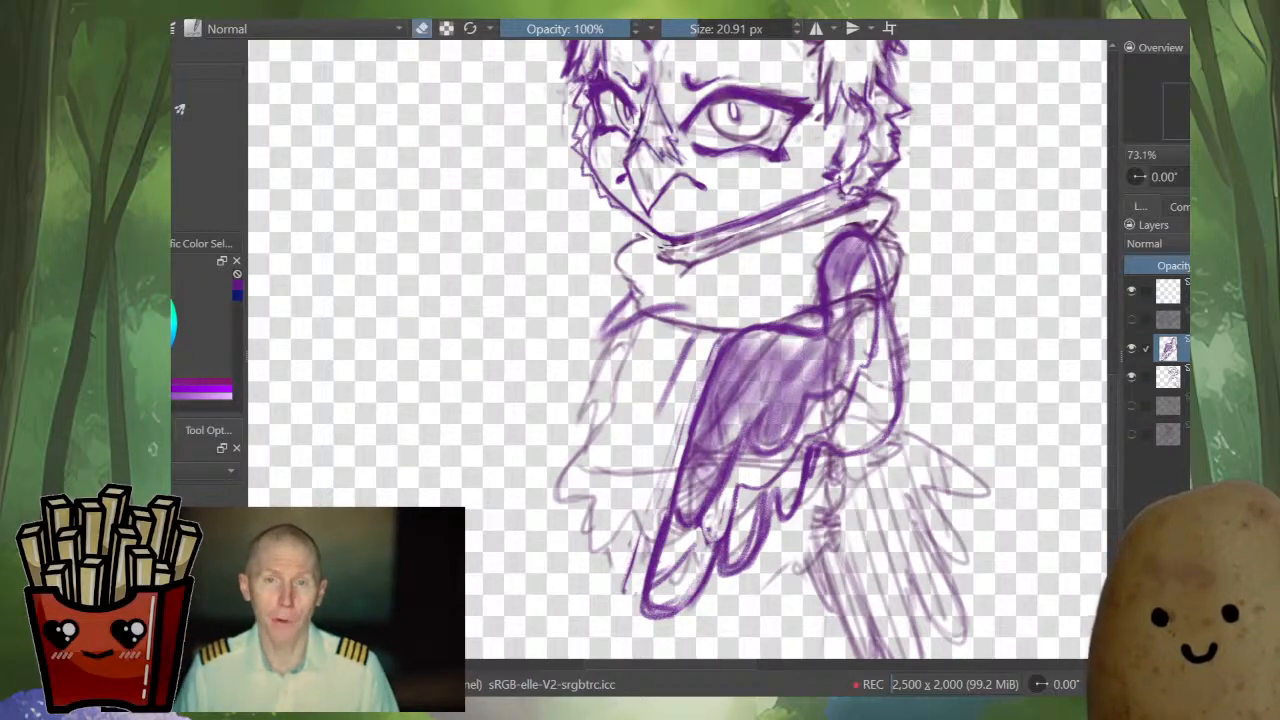
- In mirrored view, extend the long inner feather to the wing's front edge with a 9.44 px brush and erase its old tip at 28.03 px
scroll(805, 486, down, 4)
scroll(813, 483, up, 2)
key(m)
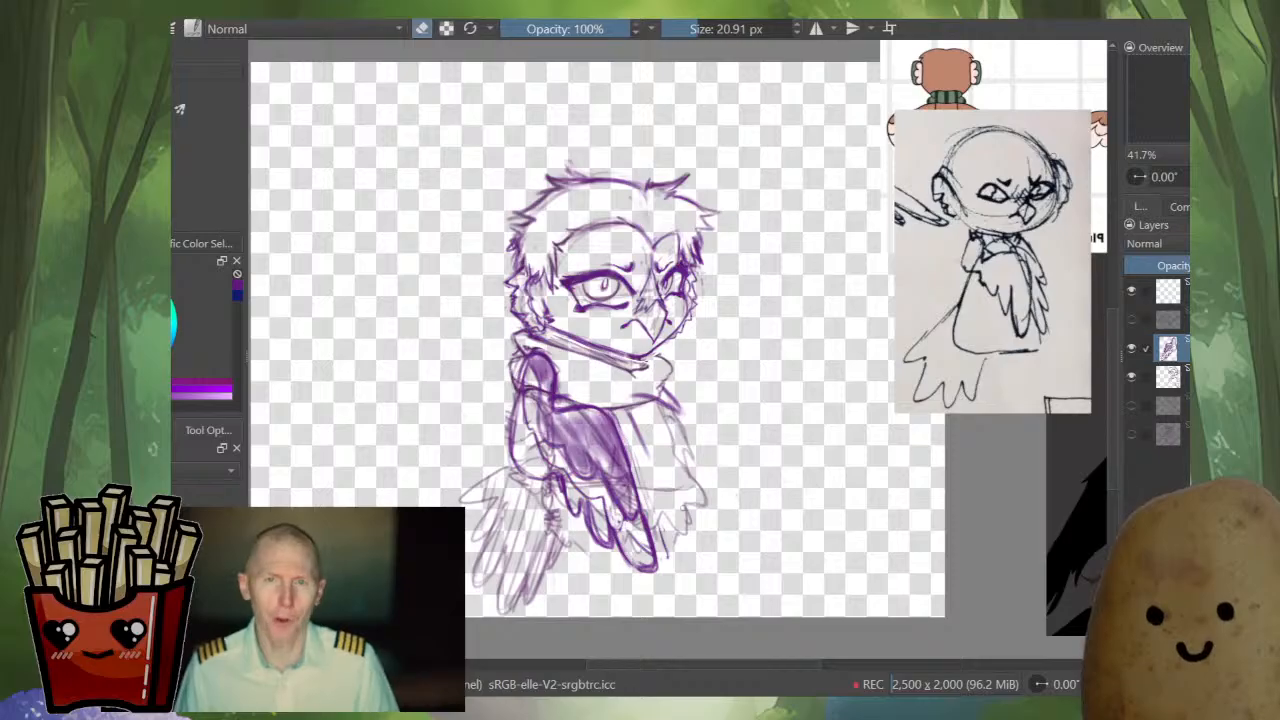
scroll(680, 400, down, 2)
scroll(634, 556, up, 8)
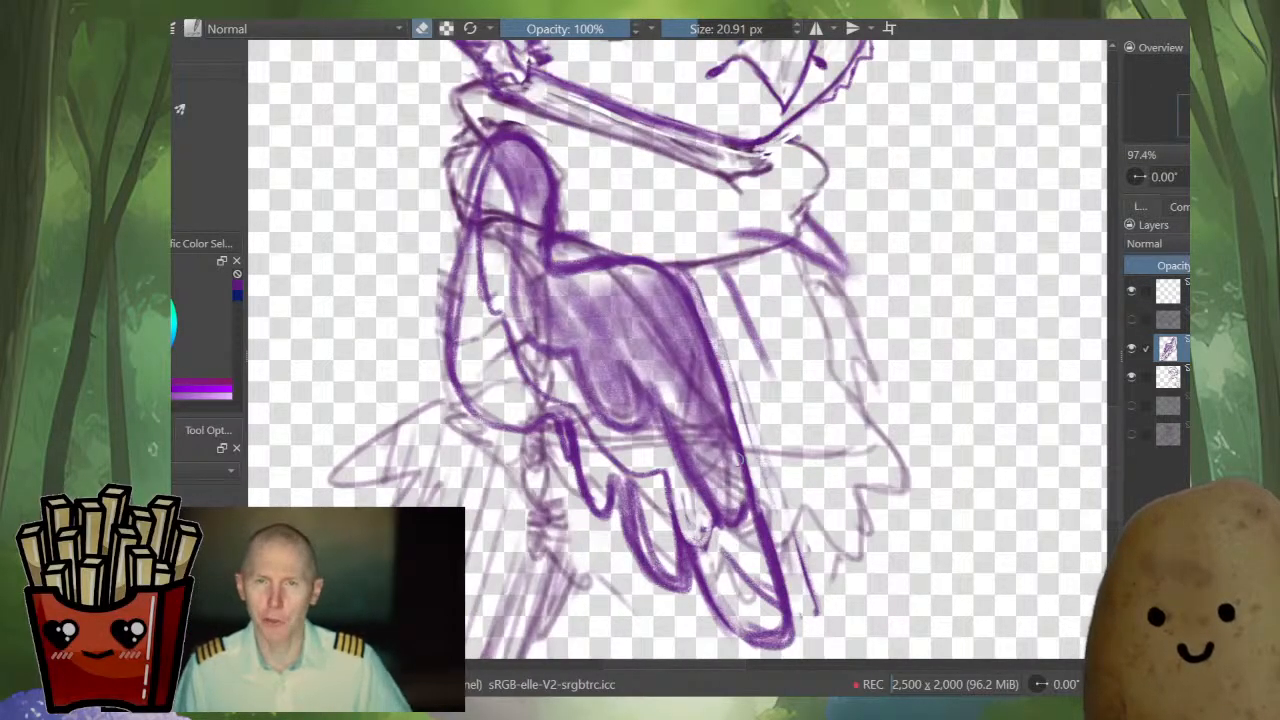
key(bracketleft)
key(bracketleft)
key(bracketleft)
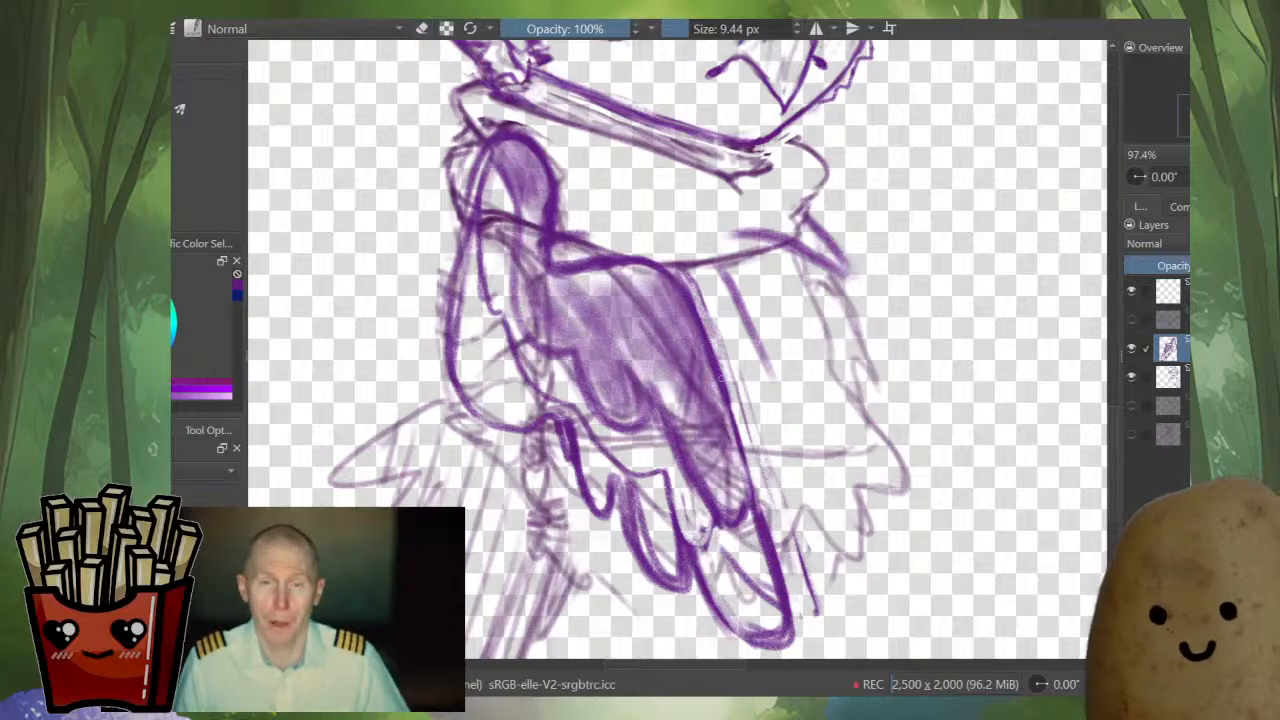
drag(726, 406, 756, 514)
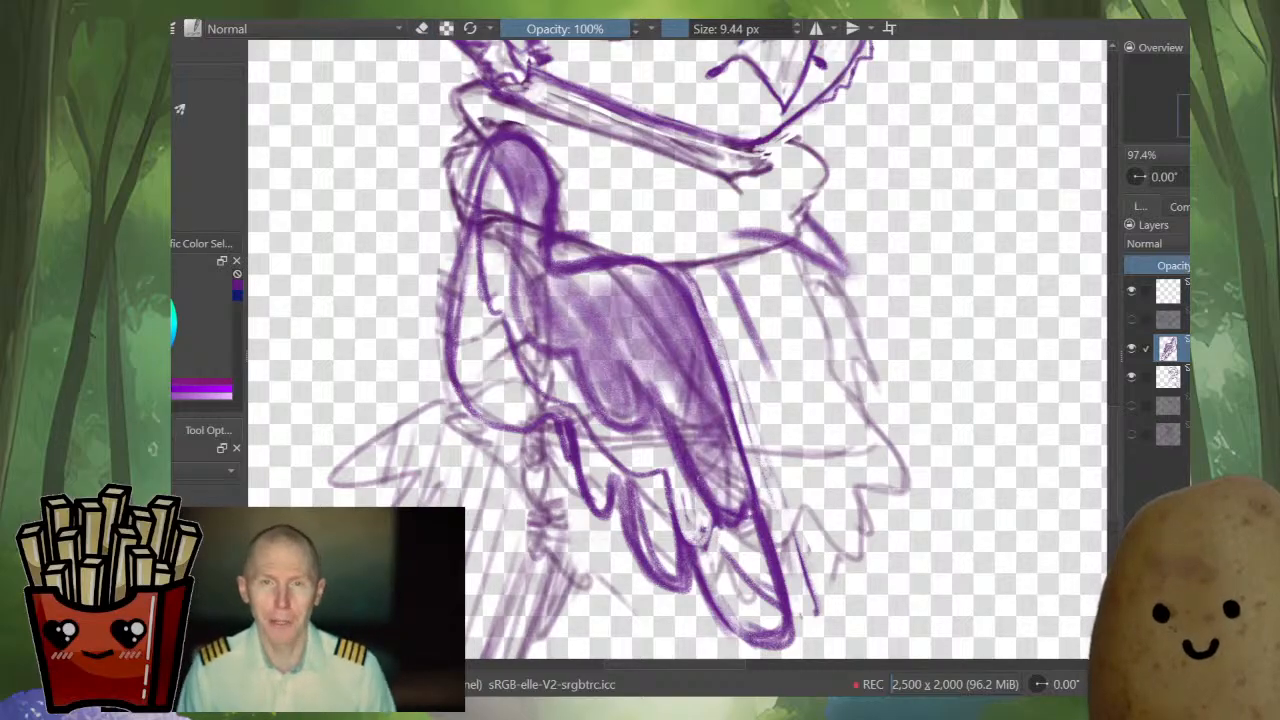
key(bracketright)
key(bracketright)
key(bracketright)
key(bracketright)
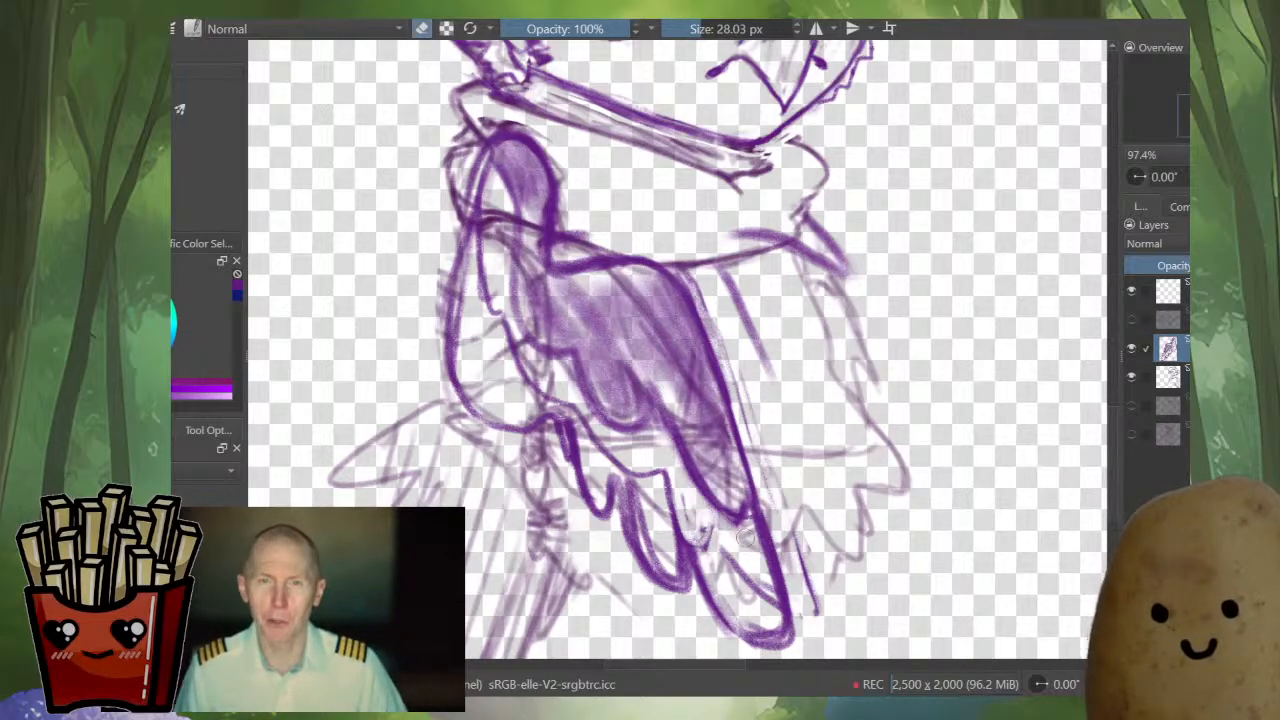
- Draw small pointed feather tips along the wing's second feather row with a 10.92 px brush
key(bracketleft)
key(bracketleft)
key(bracketleft)
key(e)
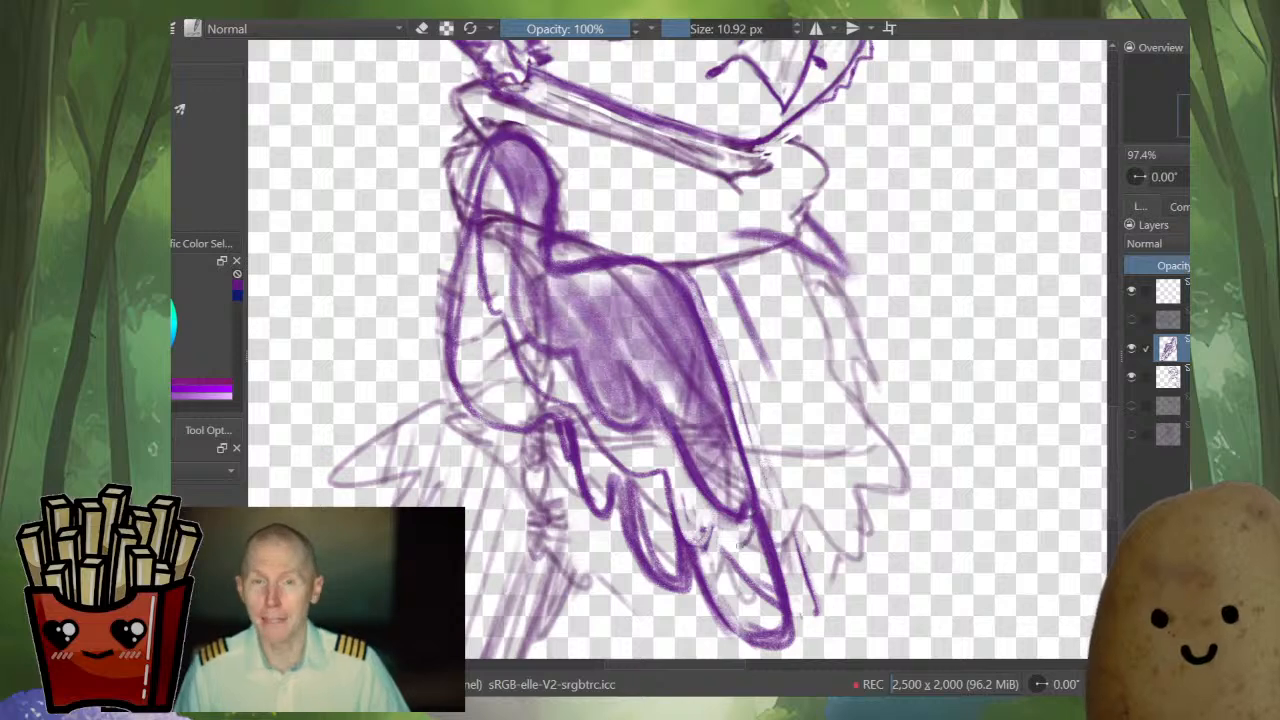
mouse_move(750, 530)
mouse_down()
mouse_move(682, 518)
mouse_move(718, 550)
mouse_move(758, 552)
mouse_up()
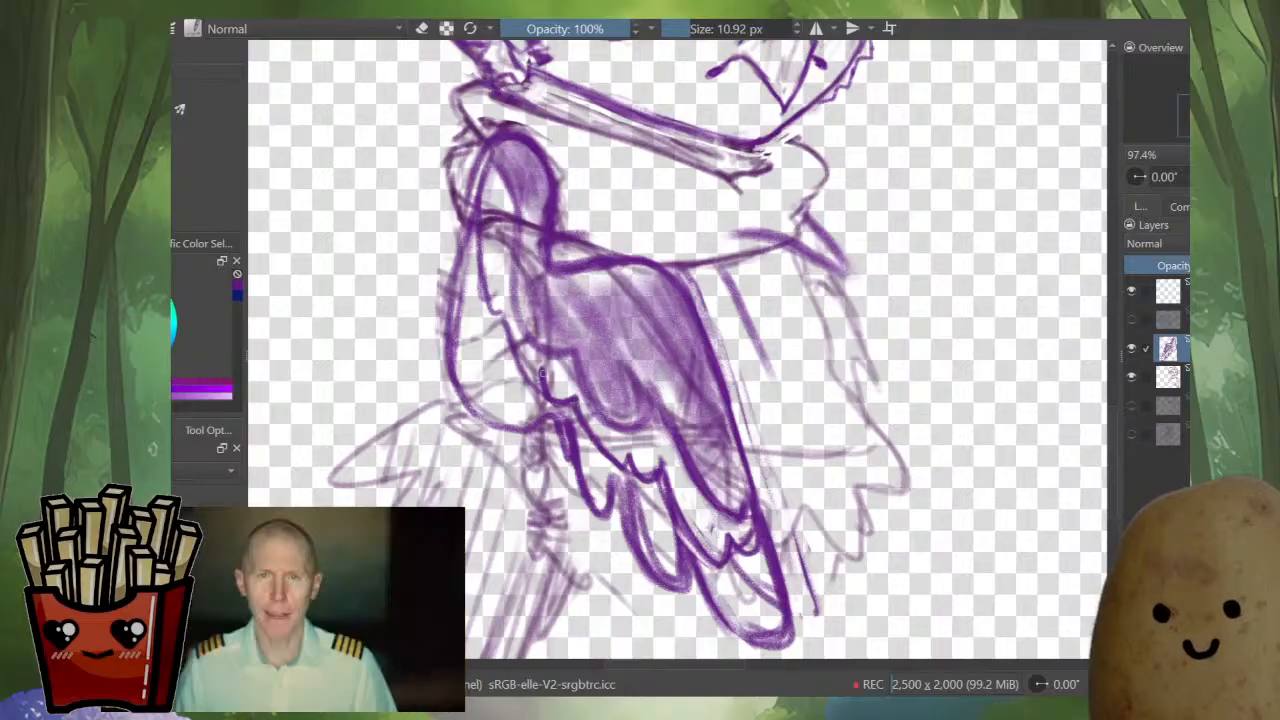
- Return to the unmirrored view, retrace the outer edge of the raised forearm, and compare the whole sketch with the reference
key(m)
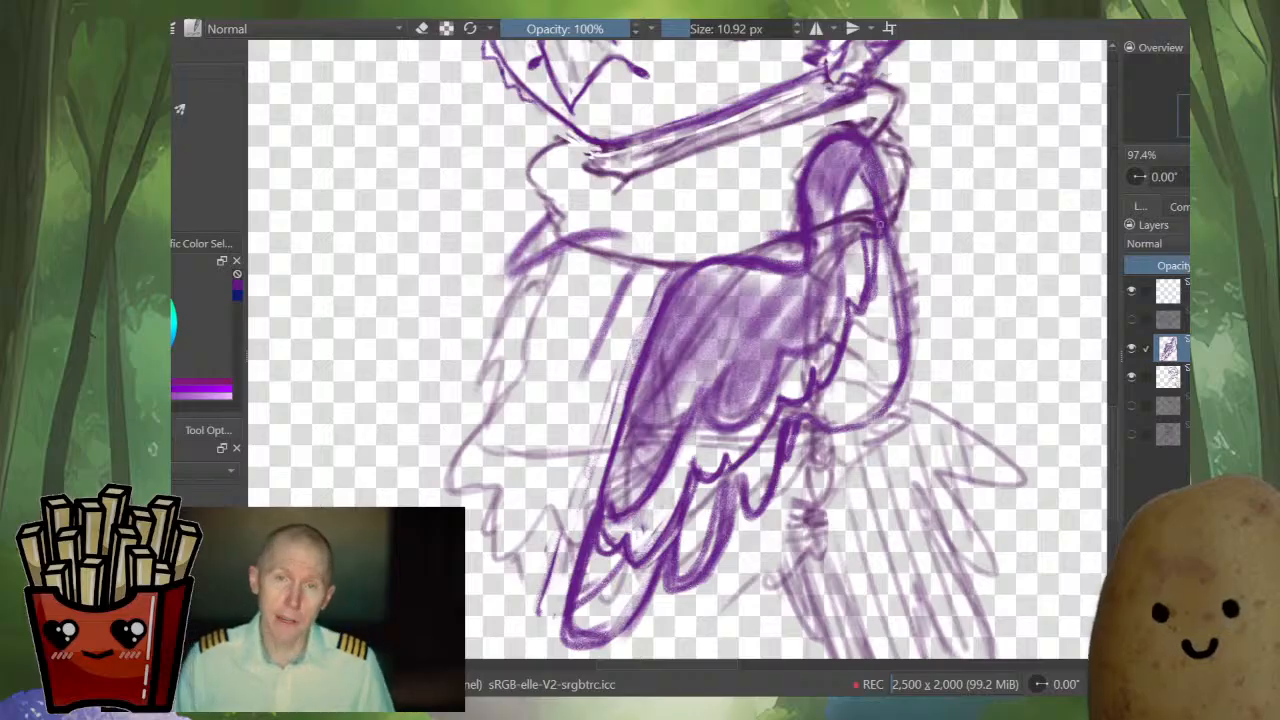
mouse_move(880, 225)
mouse_down()
mouse_move(901, 330)
mouse_move(897, 393)
mouse_up()
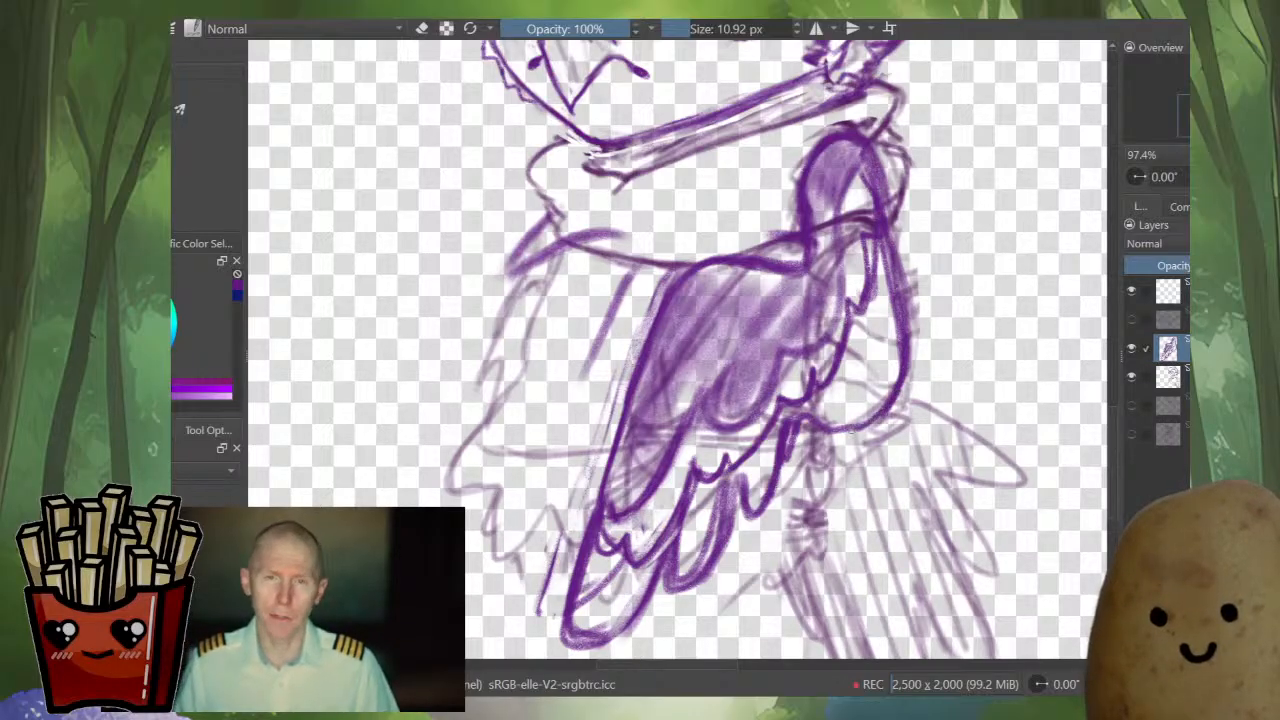
scroll(830, 465, down, 4)
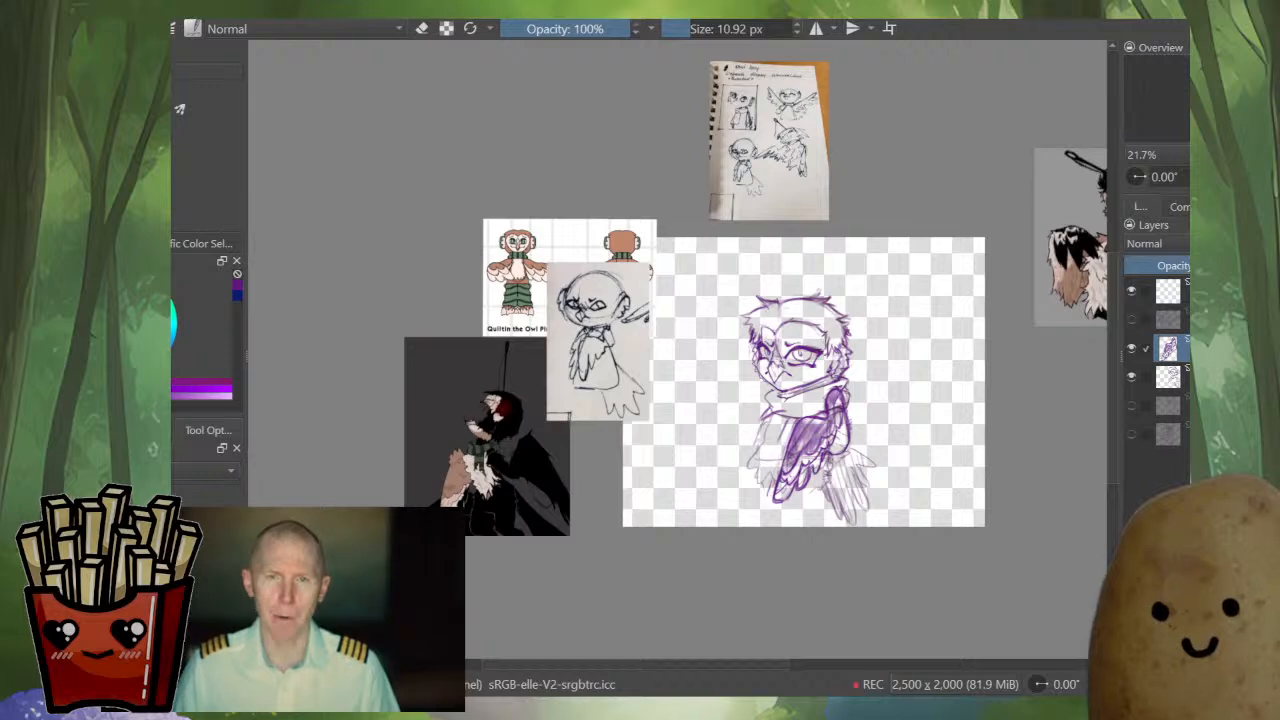
key(m)
key(m)
scroll(803, 384, up, 3)
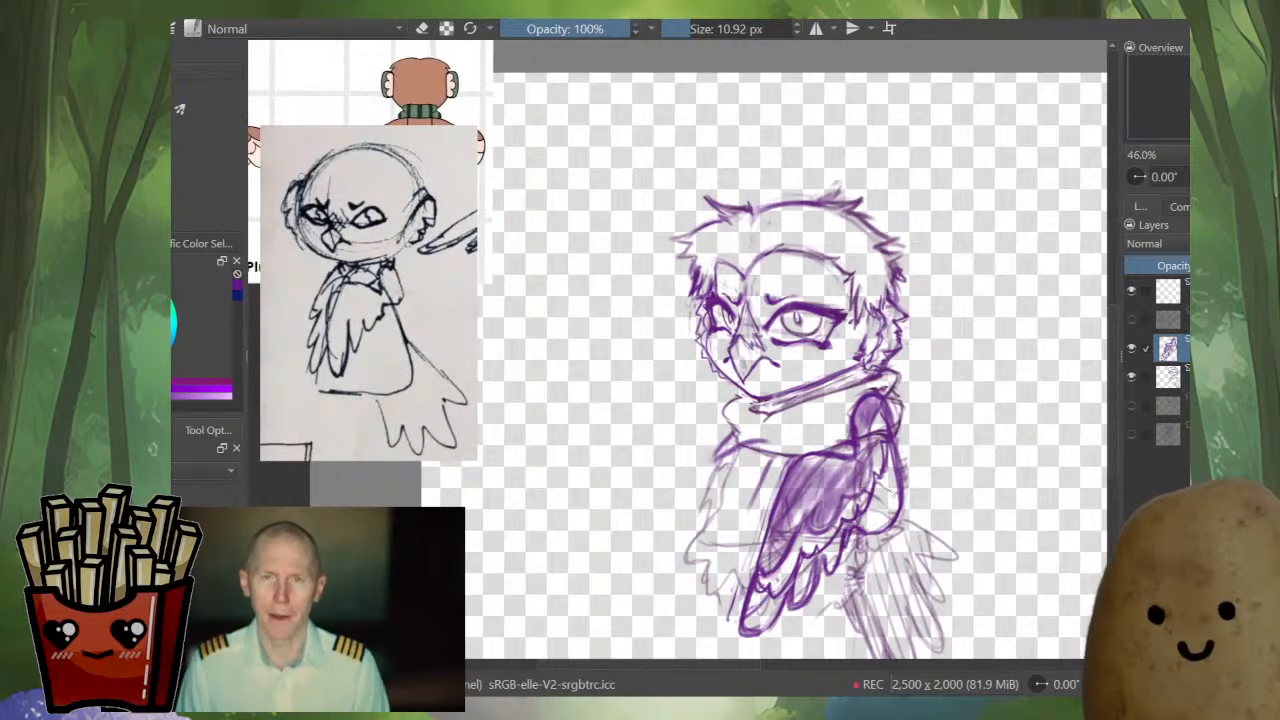
- Duplicate the wing layer and select the faint body sketch layer beneath the two copies
key(Insert)
alt+click(1167, 405)
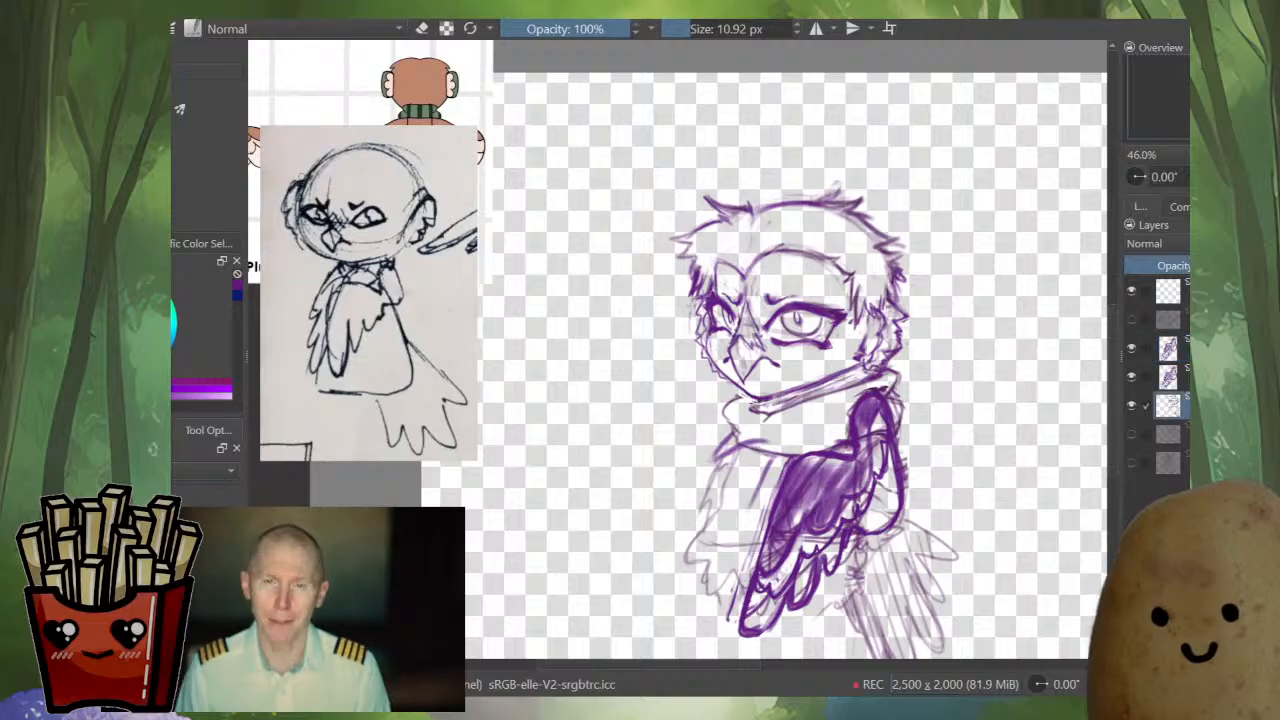
alt+click(1167, 405)
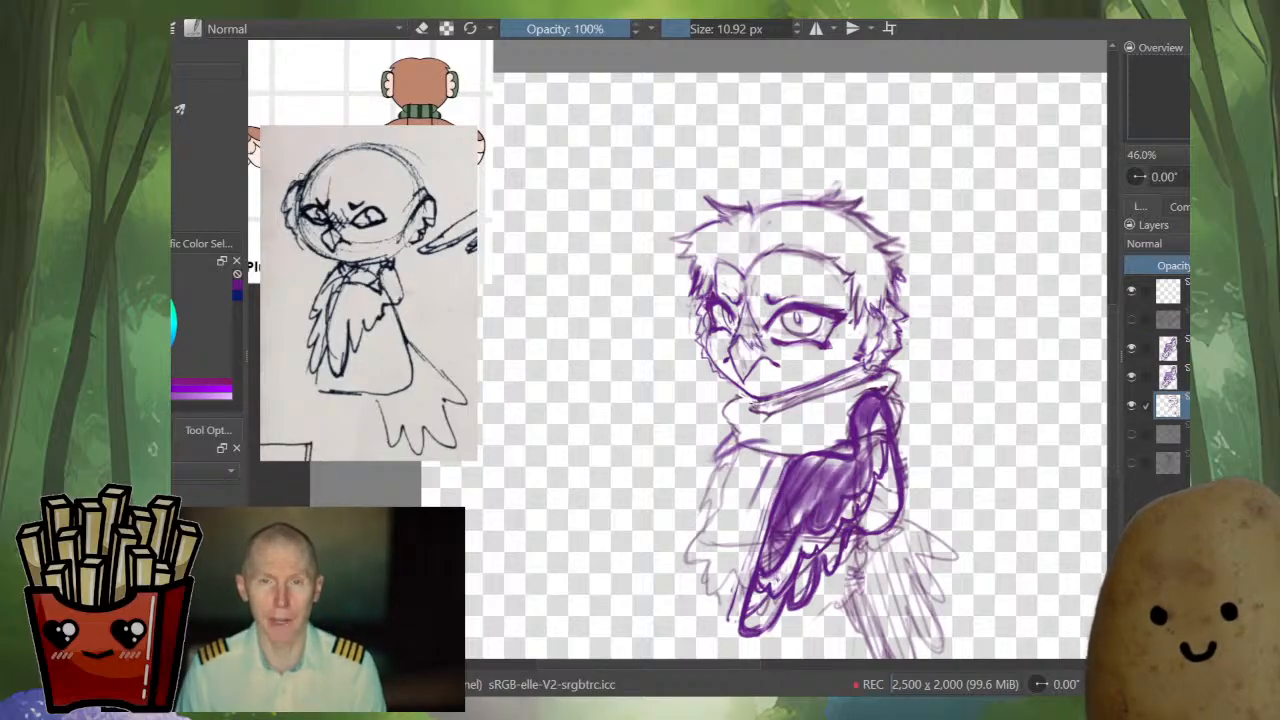
key(ctrl+t)
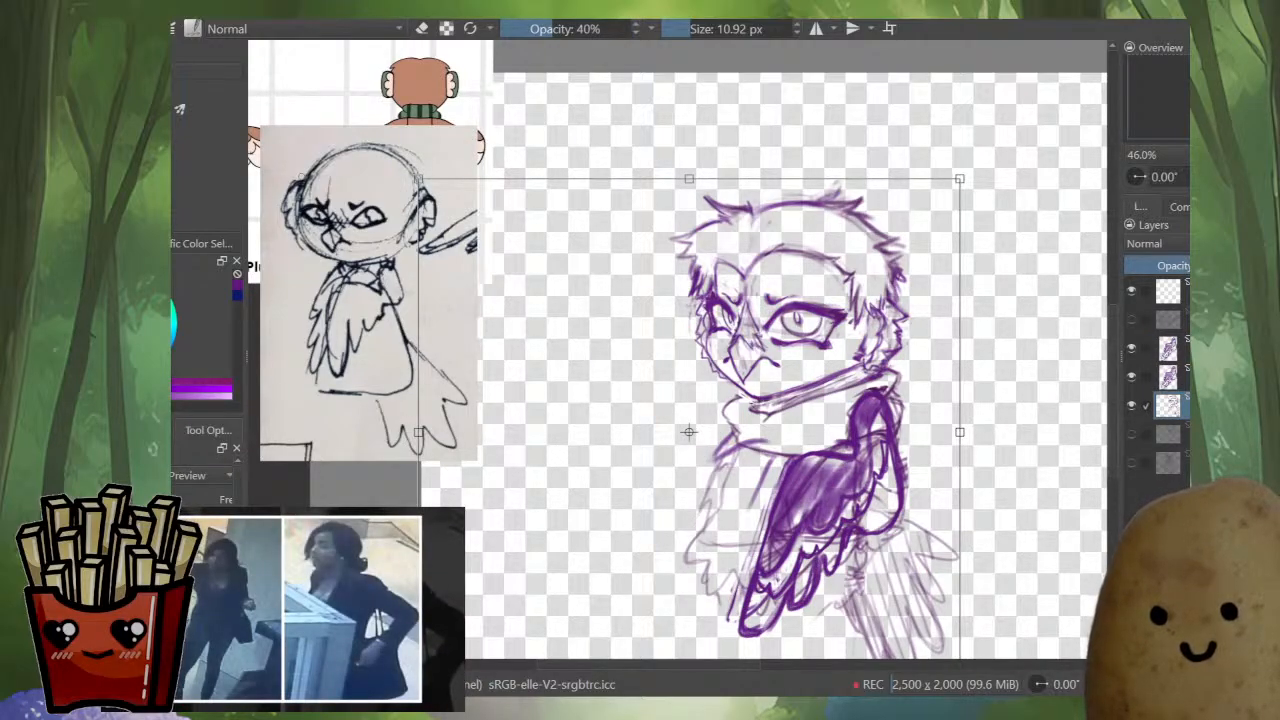
- Select the upper wing copy and flip it horizontally with a transform to form the far wing
click(1167, 348)
key(ctrl+t)
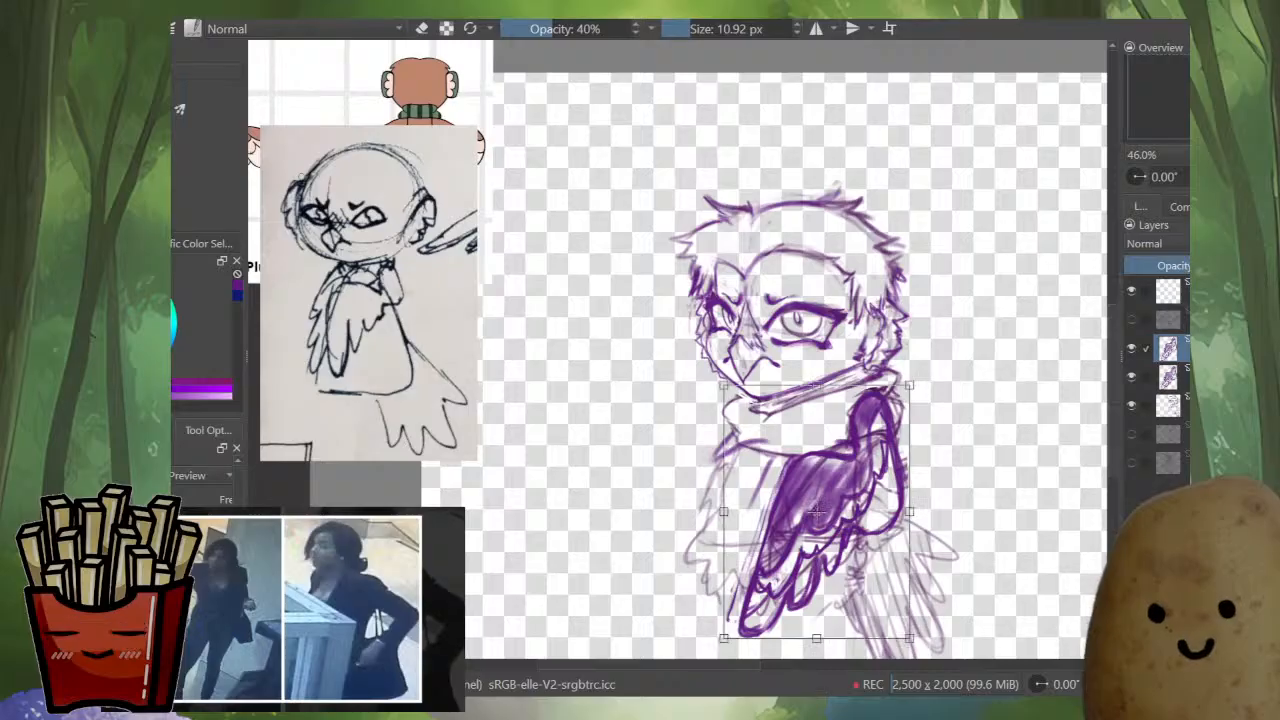
drag(816, 511, 834, 486)
key(Escape)
key(ctrl+shift+z)
key(ctrl+z)
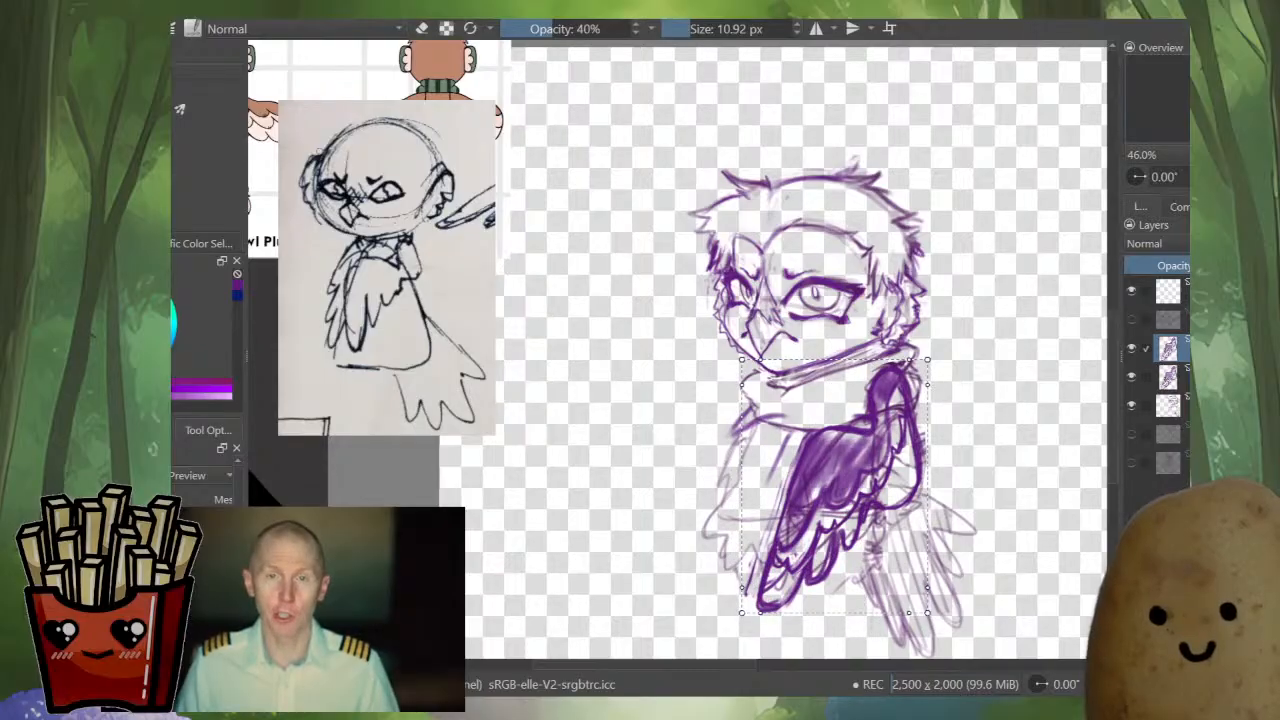
key(ctrl+t)
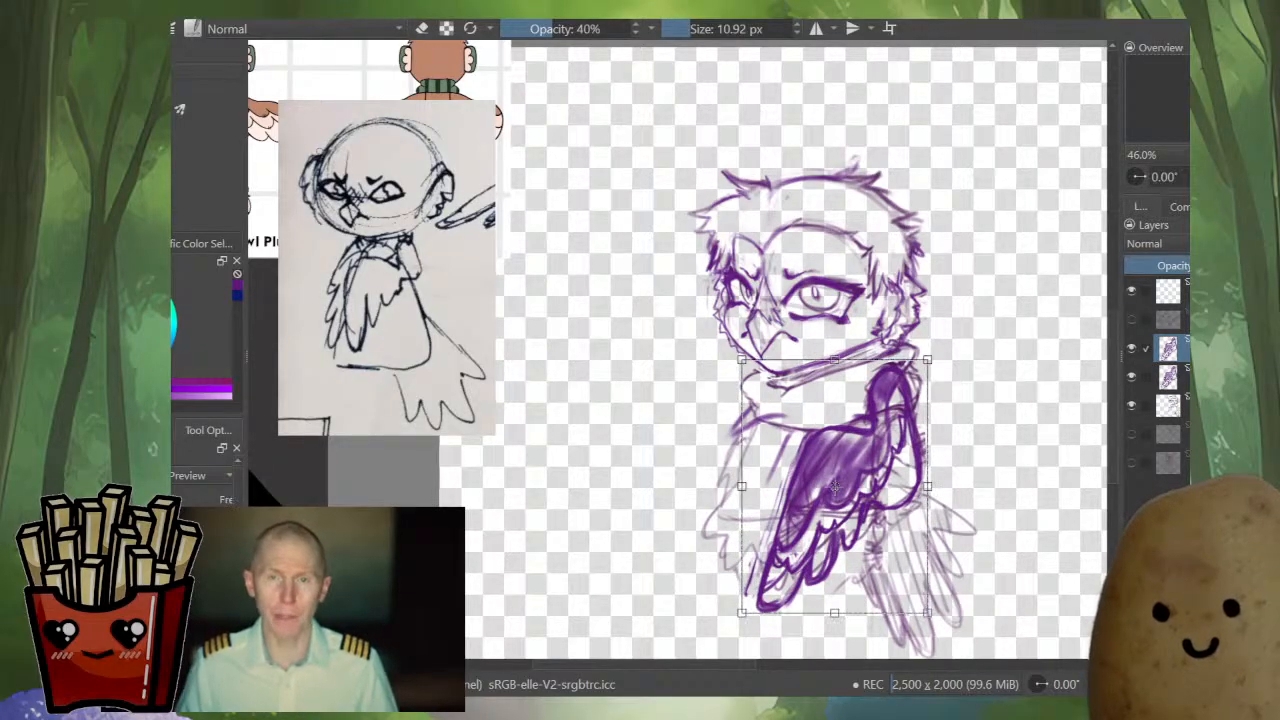
key(ctrl+shift+z)
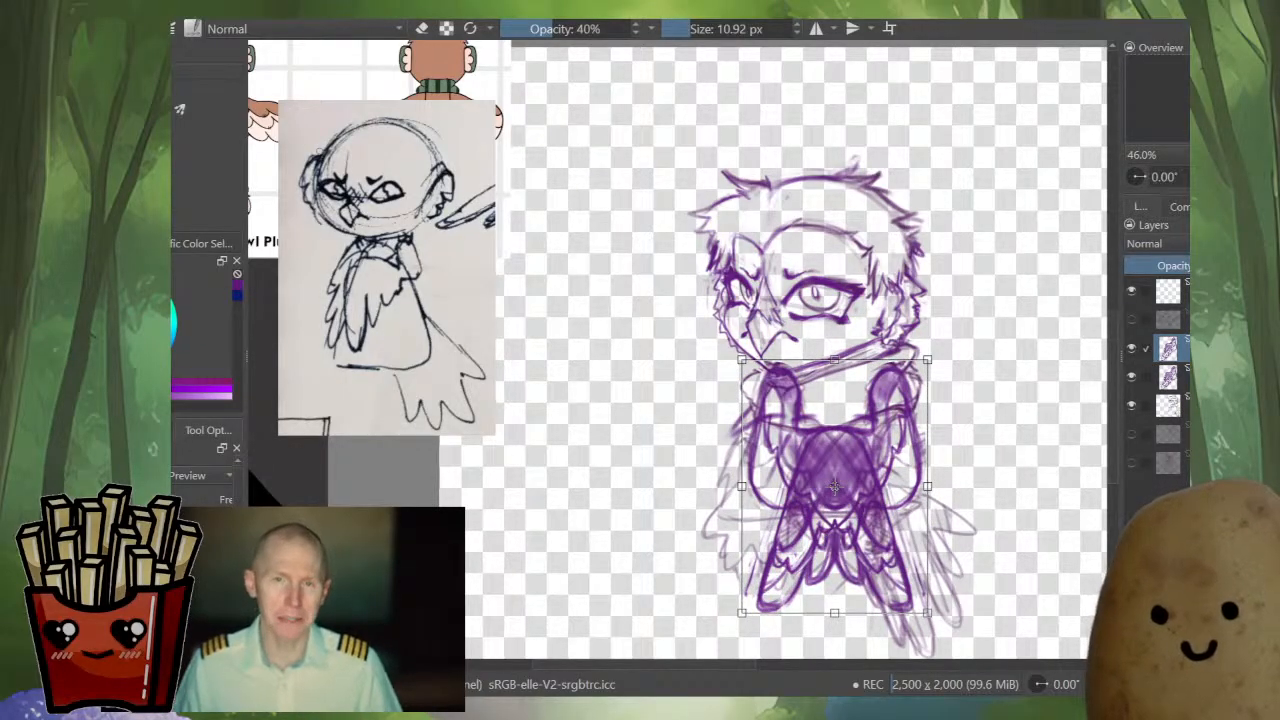
key(Return)
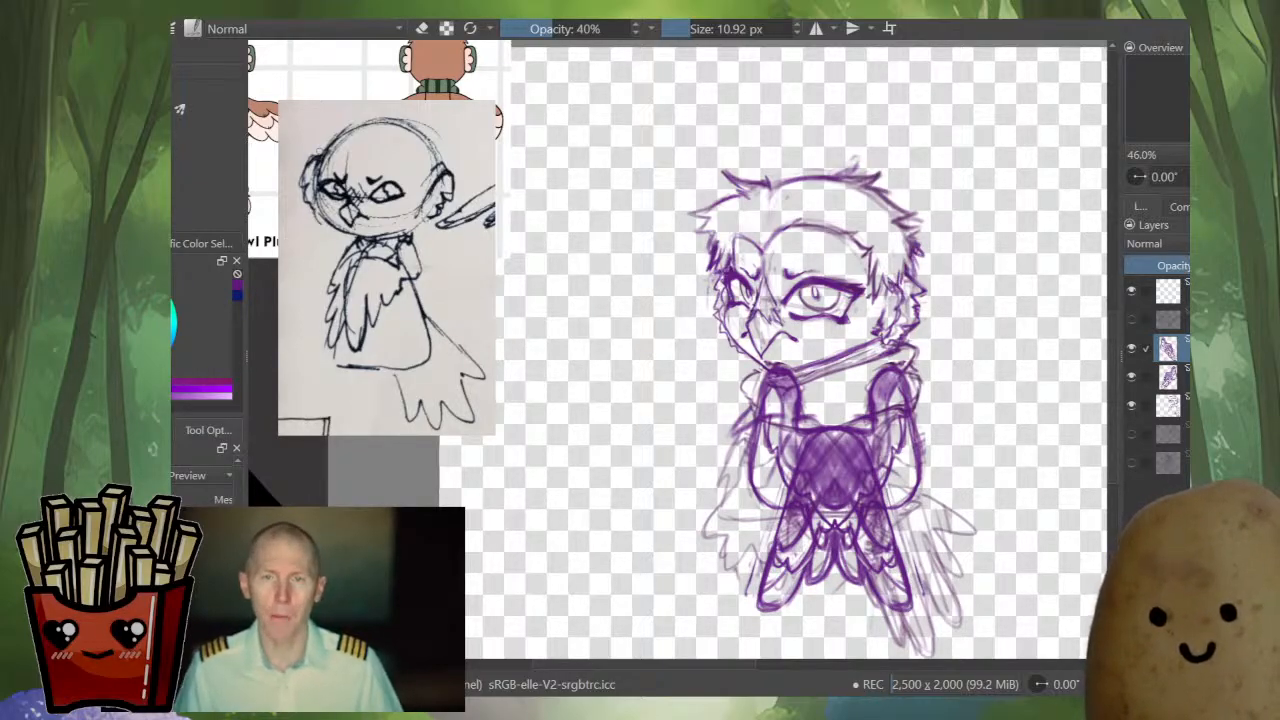
- Warp the flipped wing so its shoulder sits lower on the far side of the chest and its tip narrows toward the near wing's tip
key(ctrl+t)
drag(741, 359, 726, 388)
drag(733, 615, 720, 614)
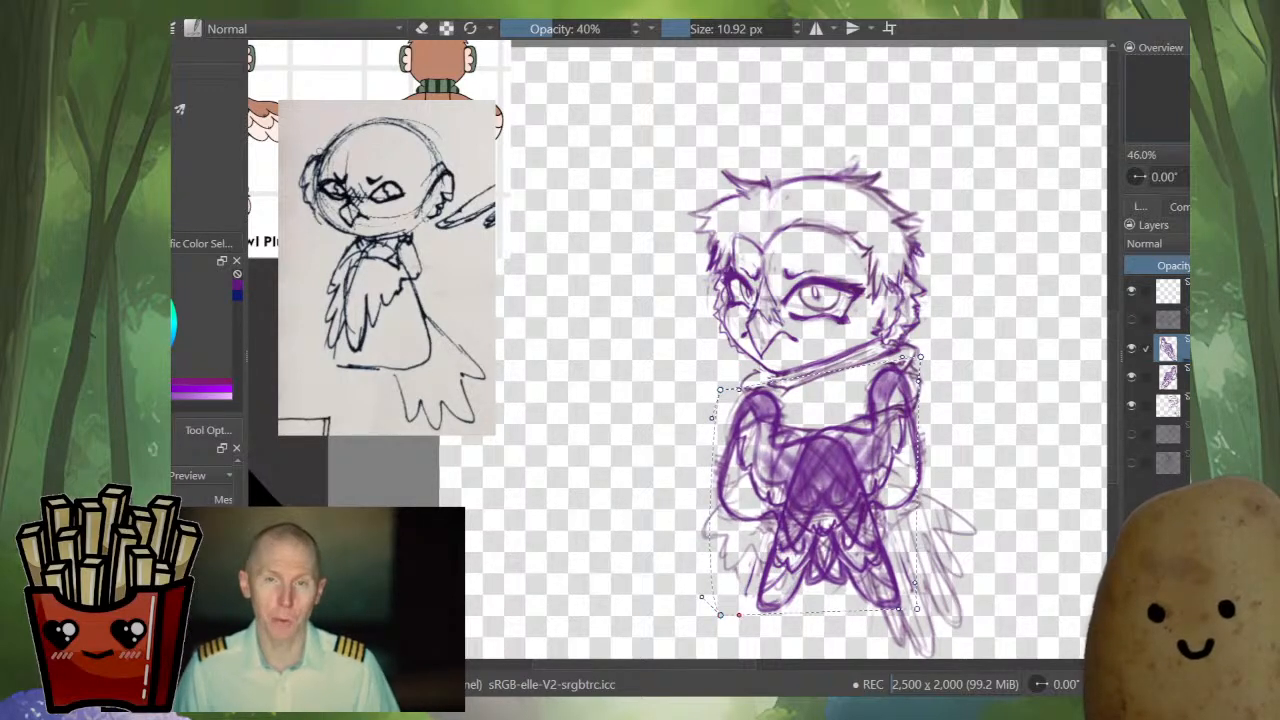
drag(915, 608, 770, 610)
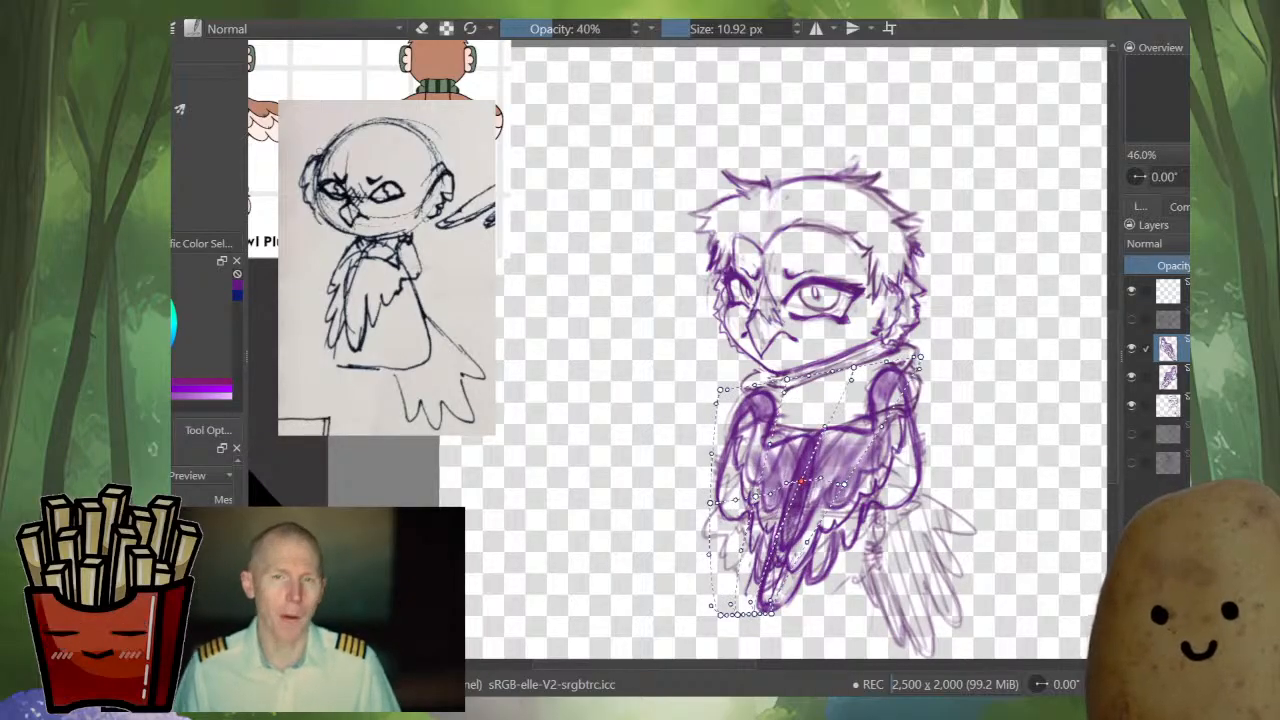
drag(800, 489, 756, 481)
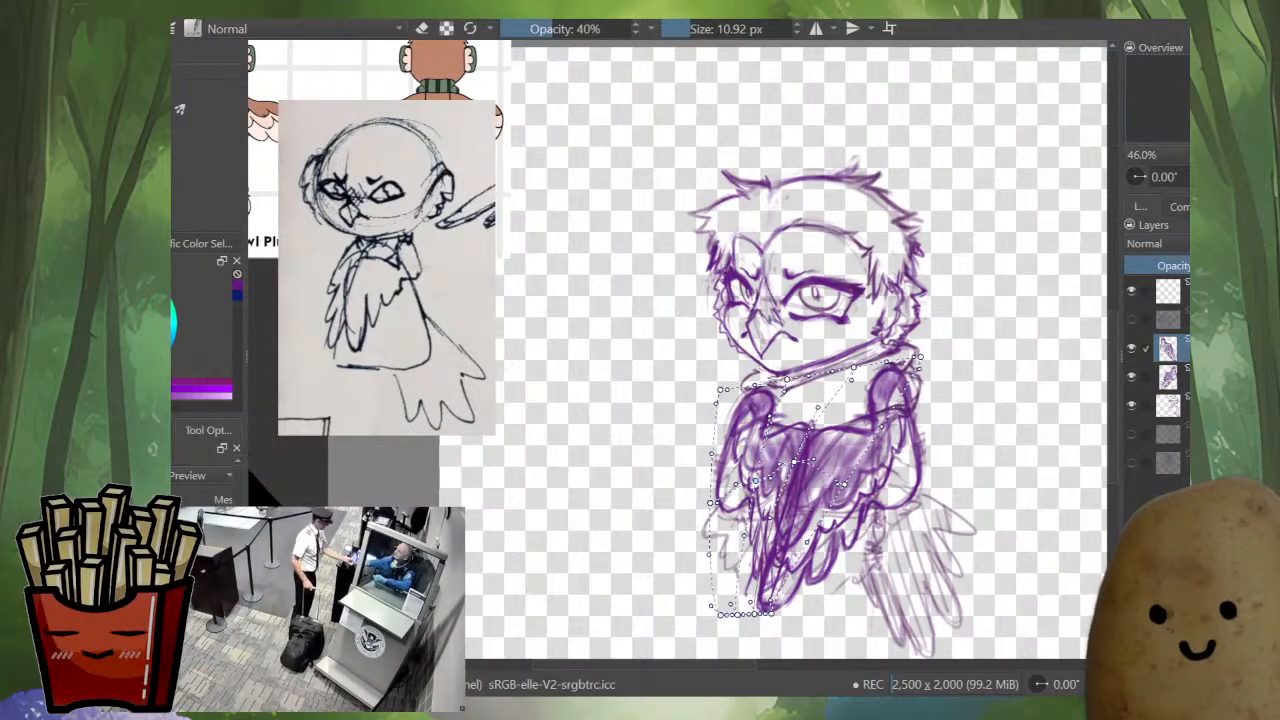
- Reshape the far wing's lower edge and middle with the warp handles, pulling the feathers into a narrower form beside the near wing
click(716, 611)
drag(716, 612, 768, 616)
drag(709, 555, 703, 557)
drag(755, 480, 832, 483)
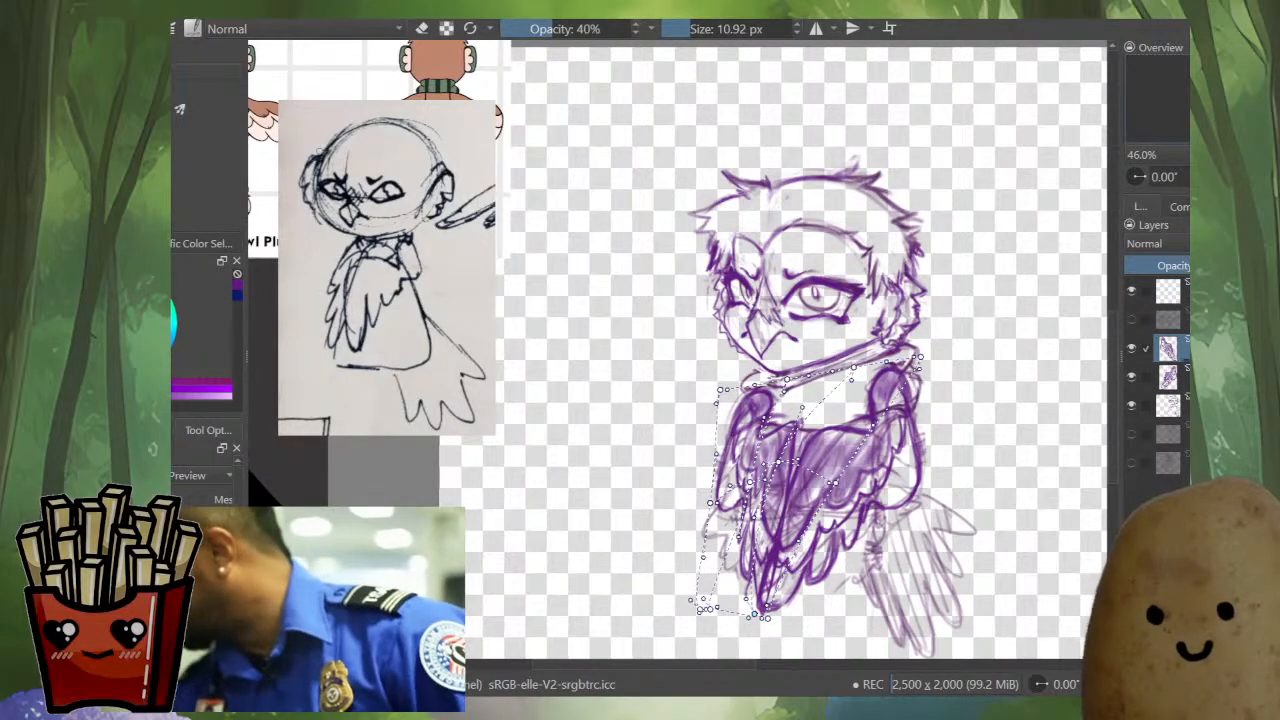
scroll(762, 615, up, 5)
drag(747, 598, 700, 595)
scroll(721, 560, down, 3)
scroll(864, 594, down, 3)
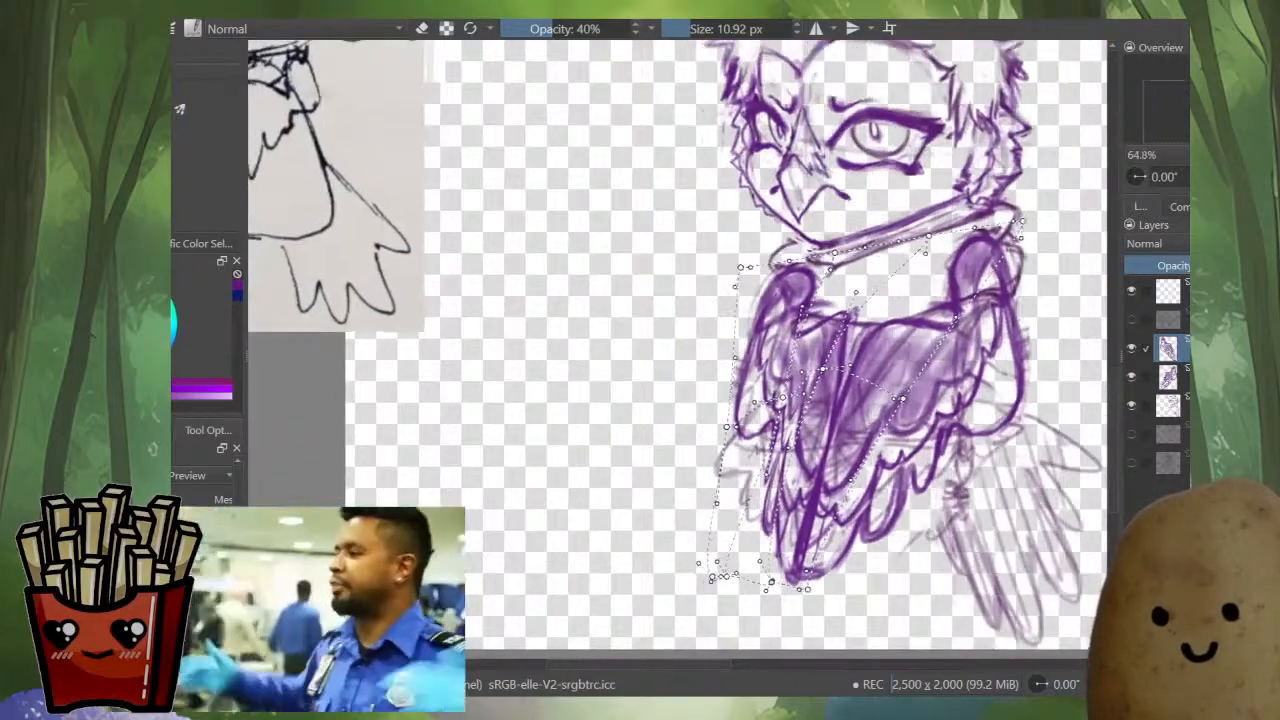
- Reshape the far wing's tip and inner edge with the warp handles, shifting the feathers outward from the near wing
scroll(770, 585, up, 1)
drag(774, 593, 772, 583)
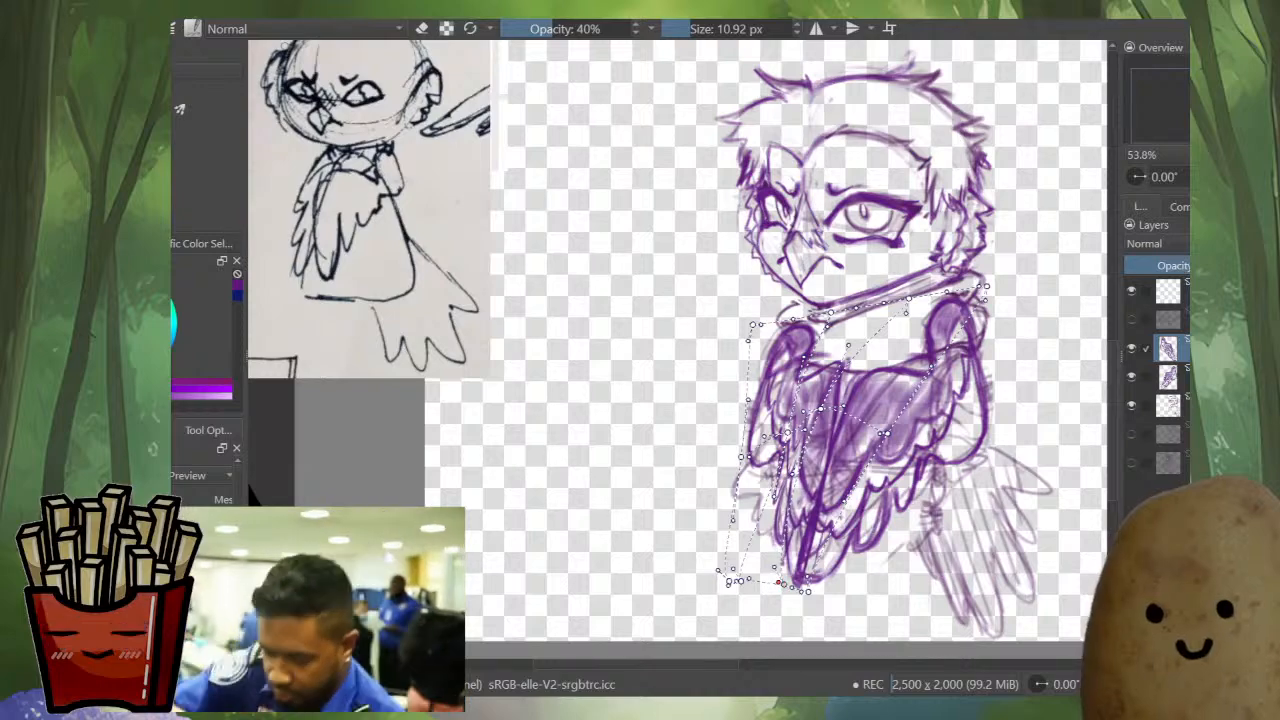
drag(778, 586, 782, 566)
scroll(783, 578, up, 3)
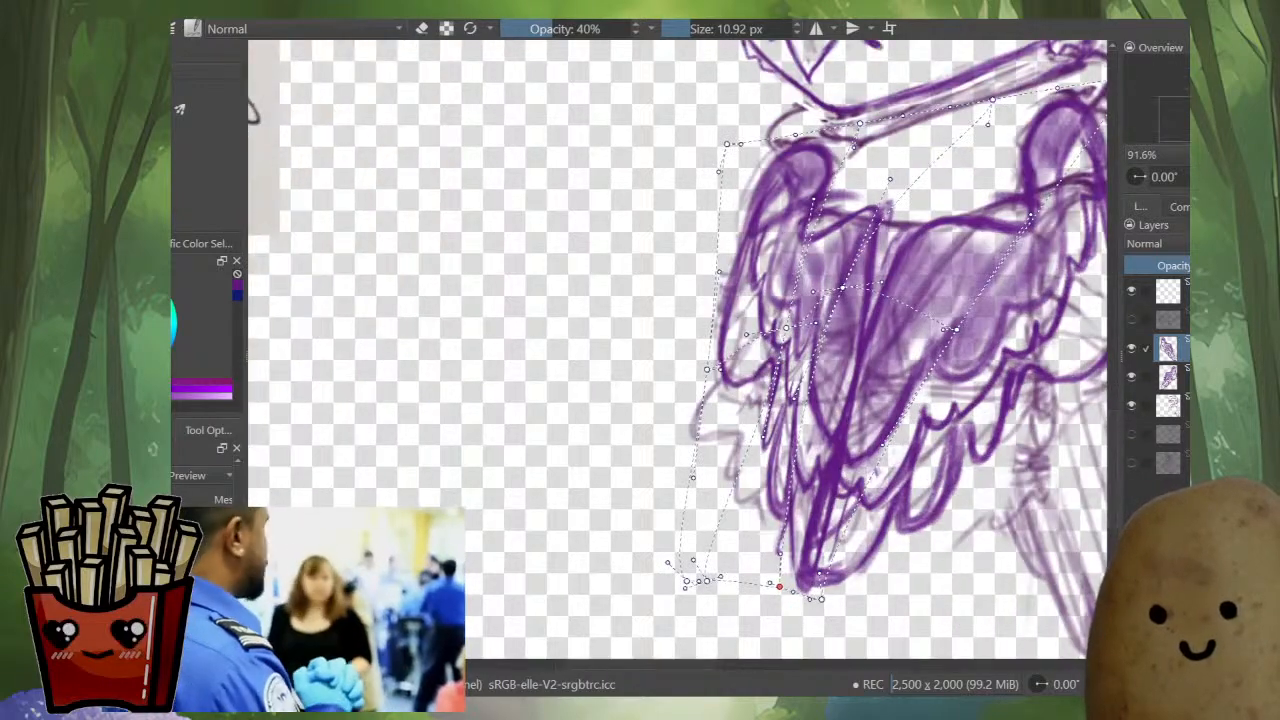
mouse_move(821, 599)
mouse_down()
mouse_move(785, 595)
mouse_move(798, 595)
mouse_up()
scroll(798, 595, down, 3)
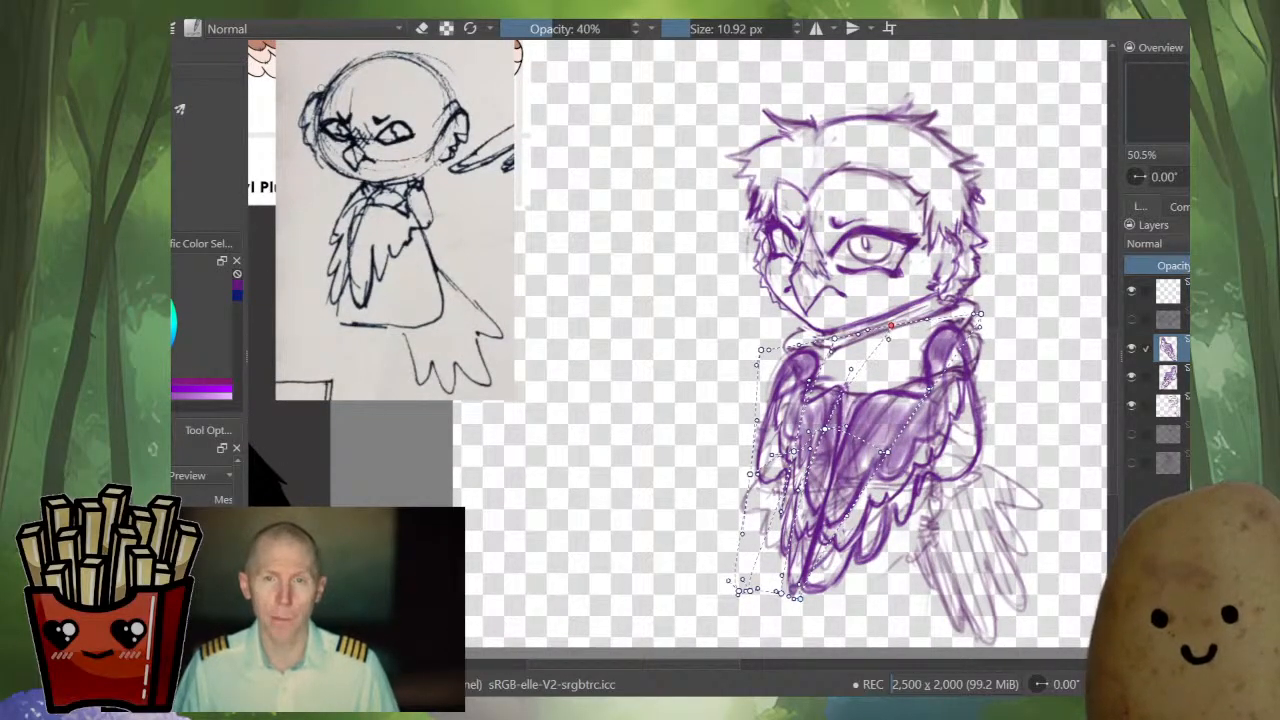
drag(825, 429, 788, 451)
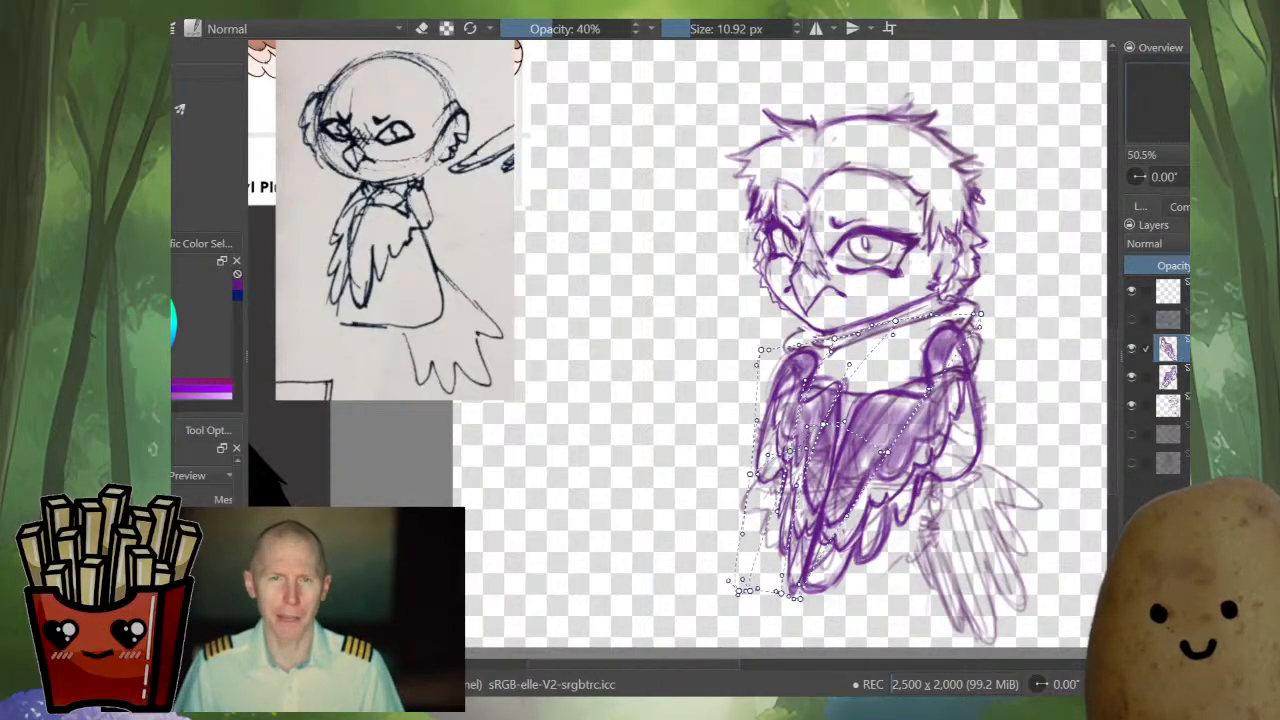
drag(884, 451, 873, 446)
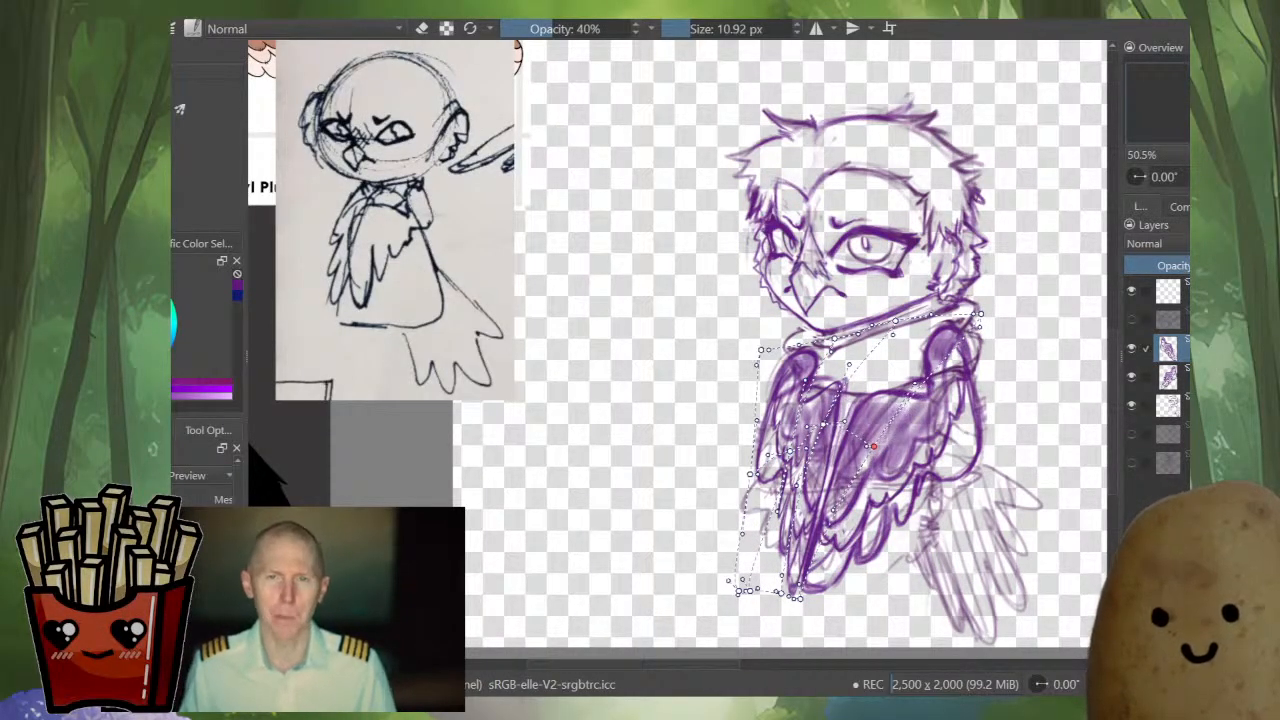
drag(799, 598, 770, 592)
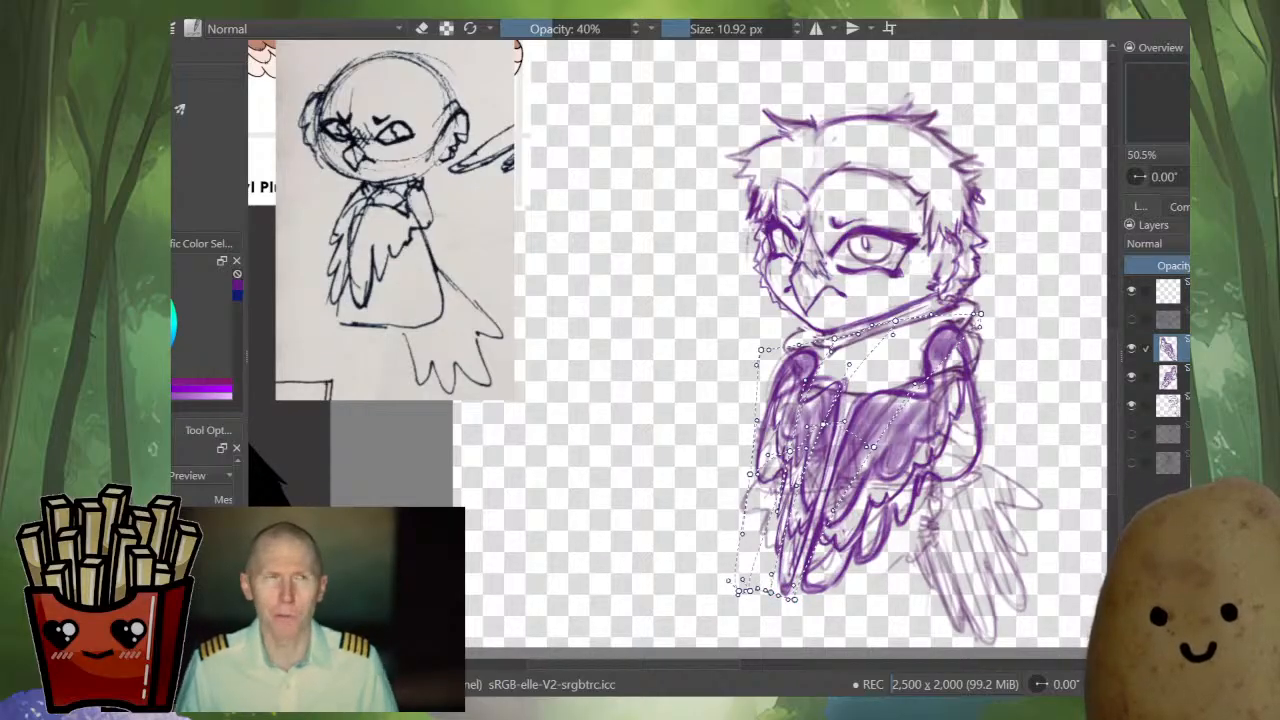
- Select the near wing's layer and warp its middle and inner edge slightly toward the far wing
key(Page_Down)
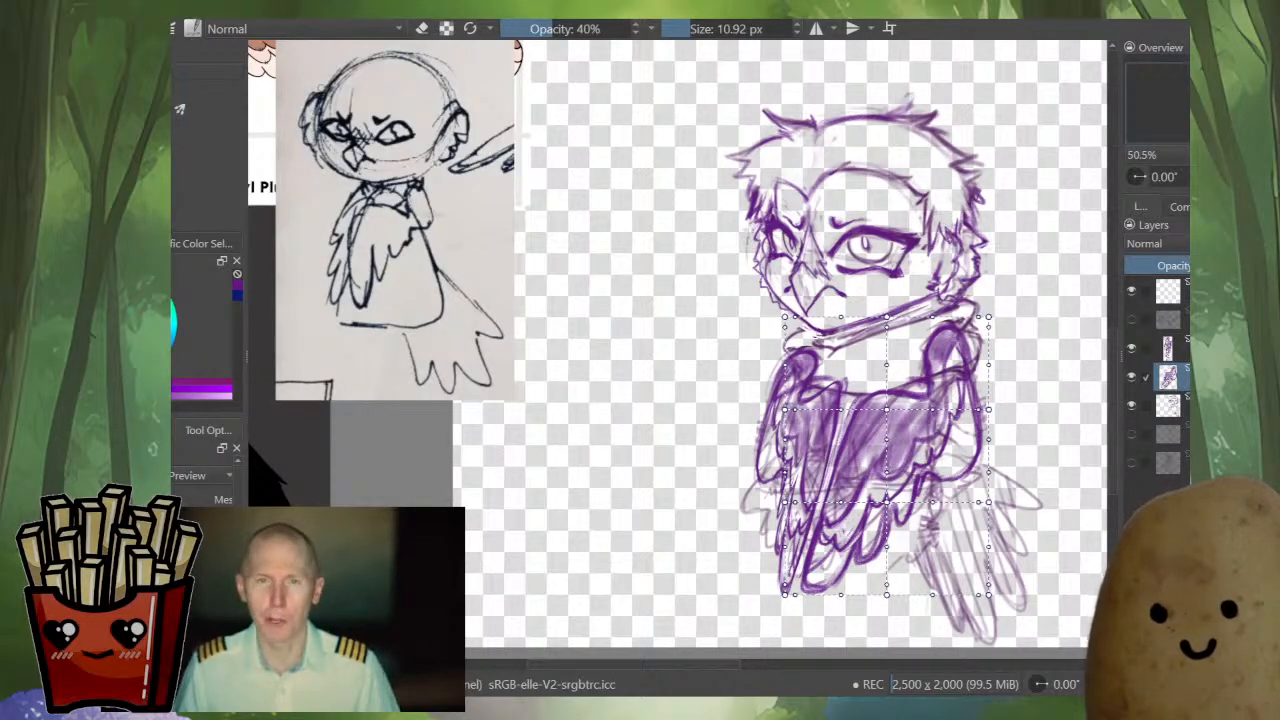
drag(886, 409, 882, 406)
key(m)
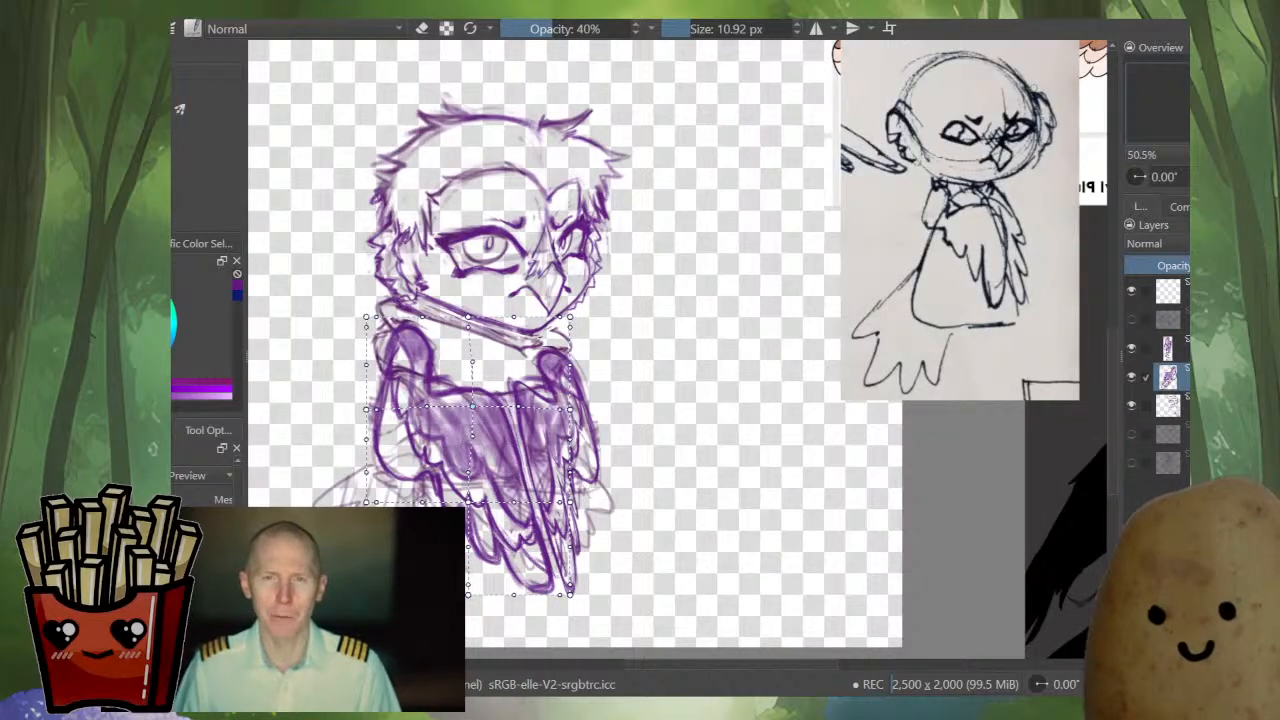
key(m)
drag(886, 502, 883, 501)
drag(785, 502, 778, 500)
drag(882, 406, 873, 406)
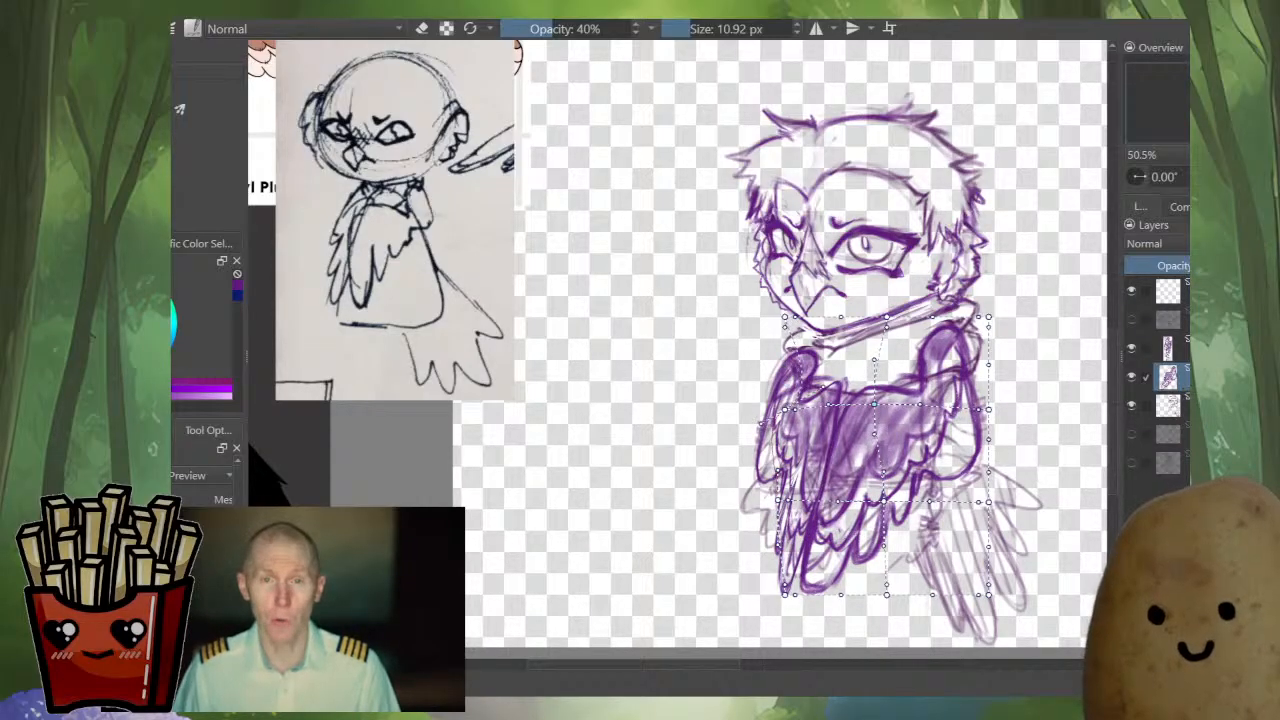
drag(785, 409, 772, 411)
drag(778, 501, 769, 497)
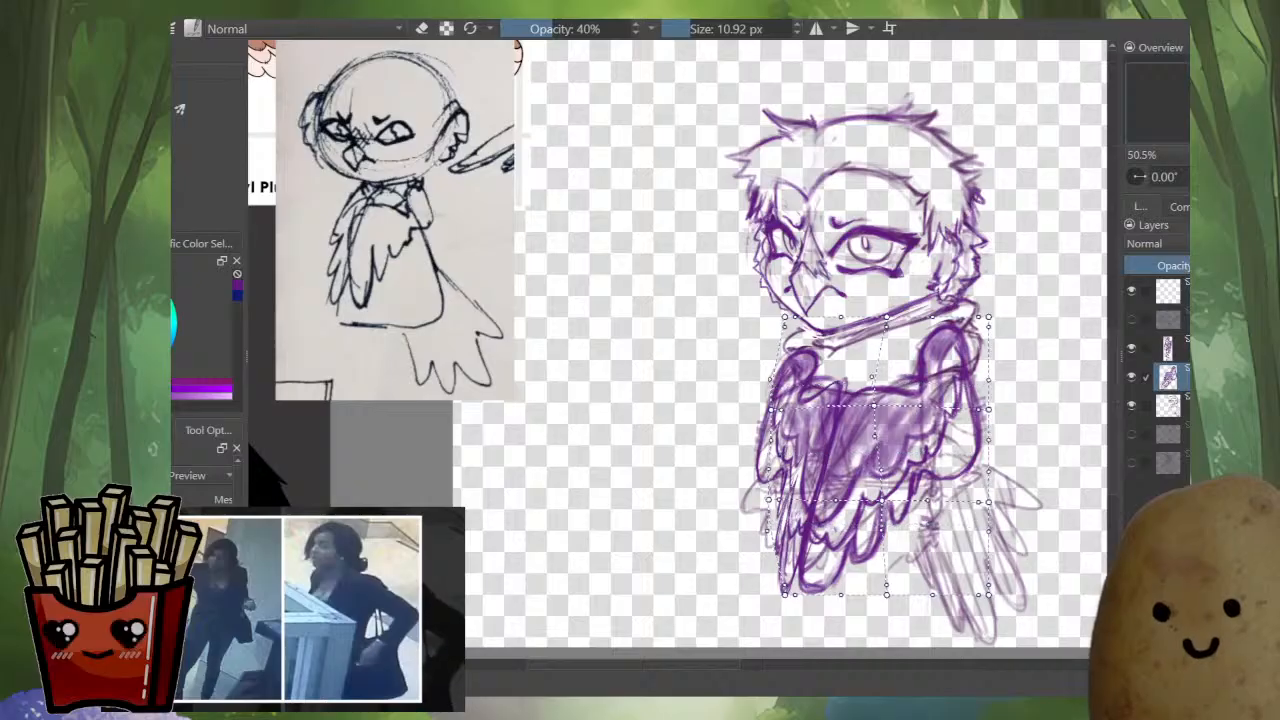
drag(846, 500, 836, 501)
drag(785, 595, 778, 599)
key(ctrl+z)
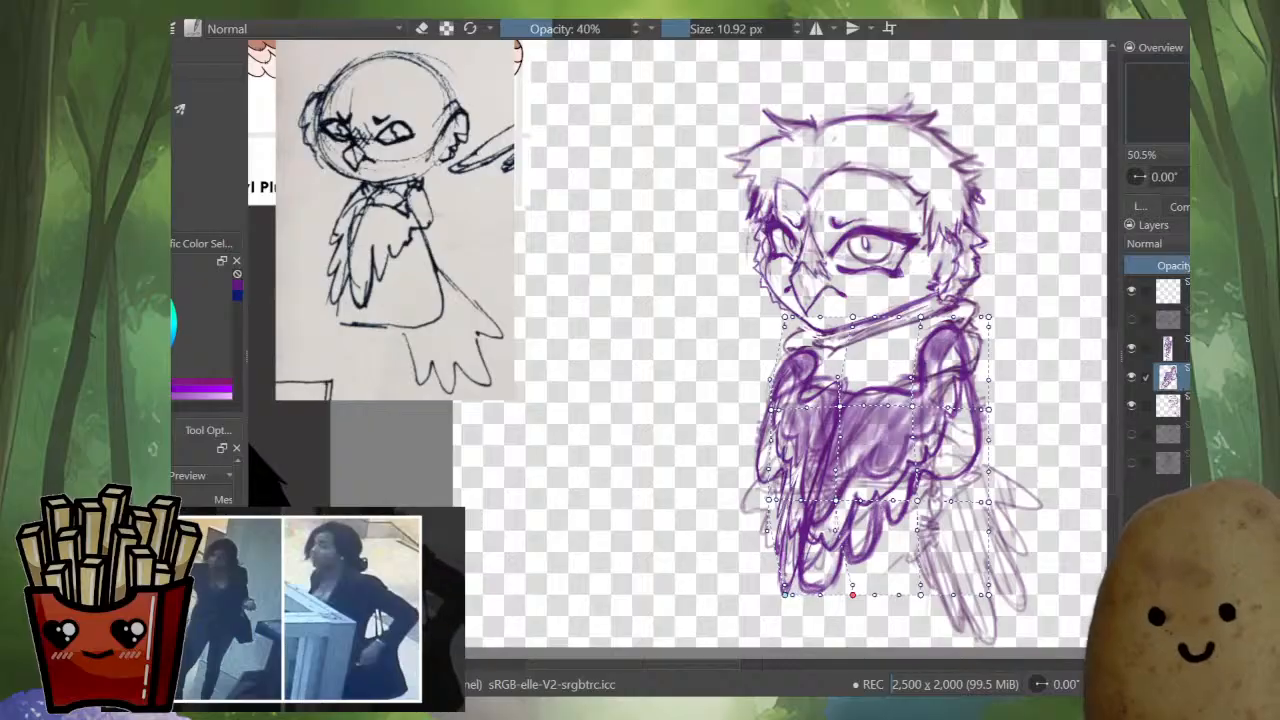
key(ctrl+z)
key(ctrl+z)
key(ctrl+z)
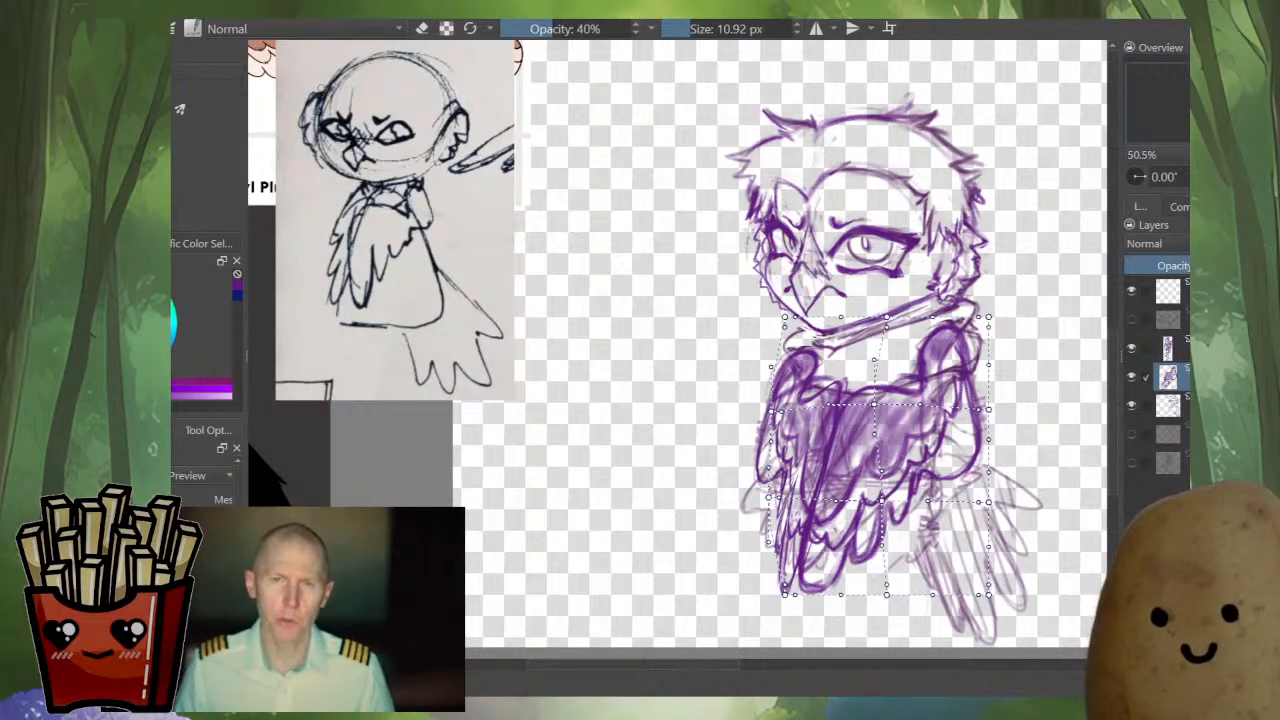
- Apply the near wing's warp, isolate its layer and erase the stray sketch lines along its inner and upper edges
key(Return)
alt+click(1168, 377)
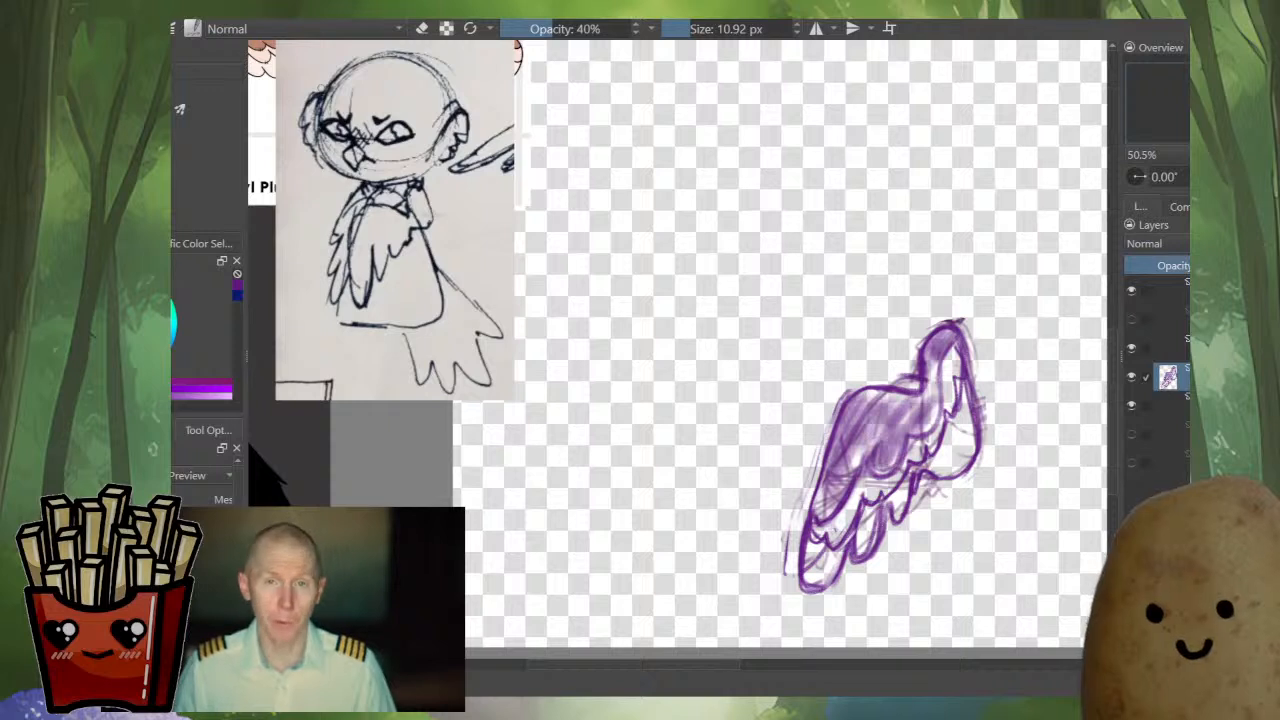
key(b)
key(e)
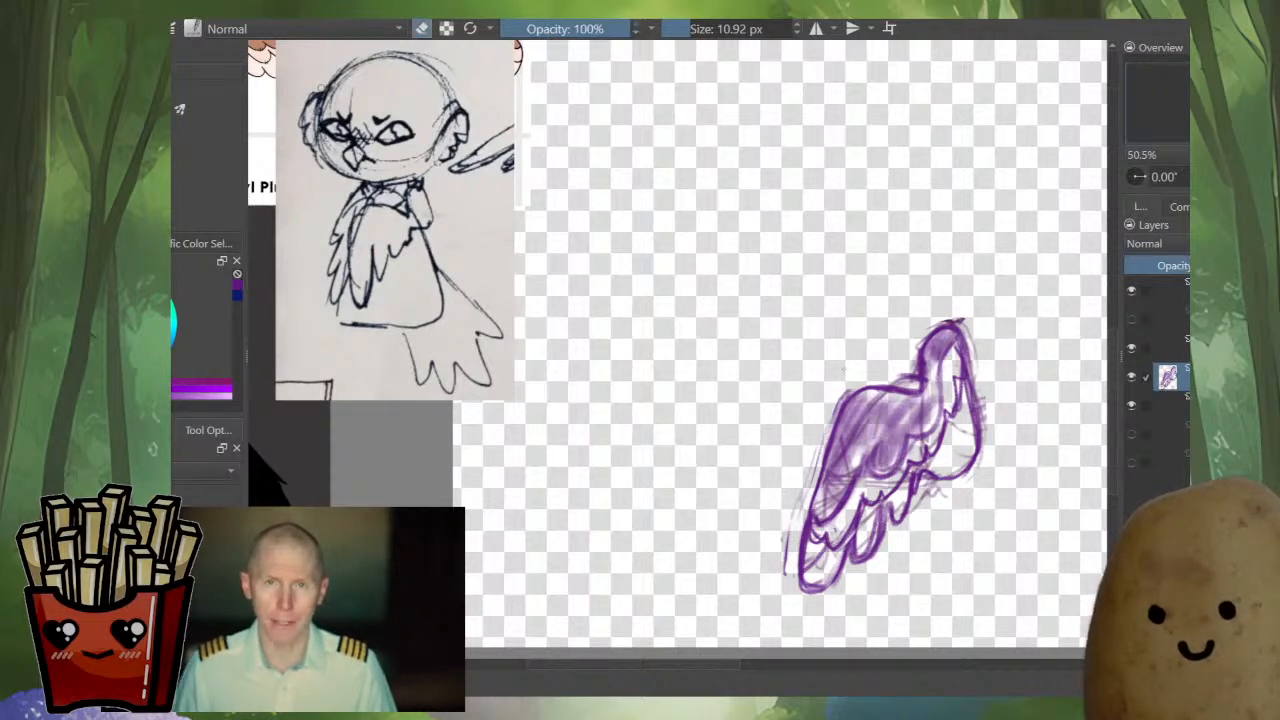
drag(842, 388, 806, 478)
drag(832, 410, 796, 540)
drag(812, 461, 776, 608)
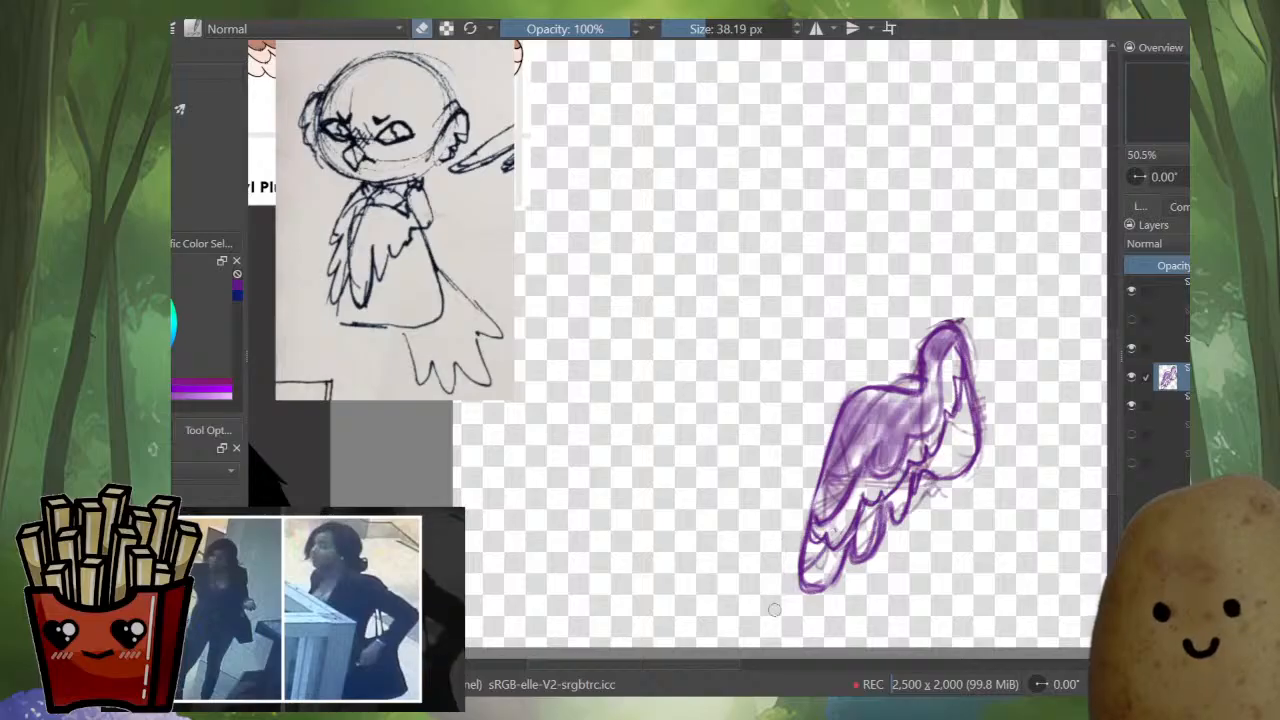
drag(834, 415, 822, 415)
drag(911, 356, 913, 372)
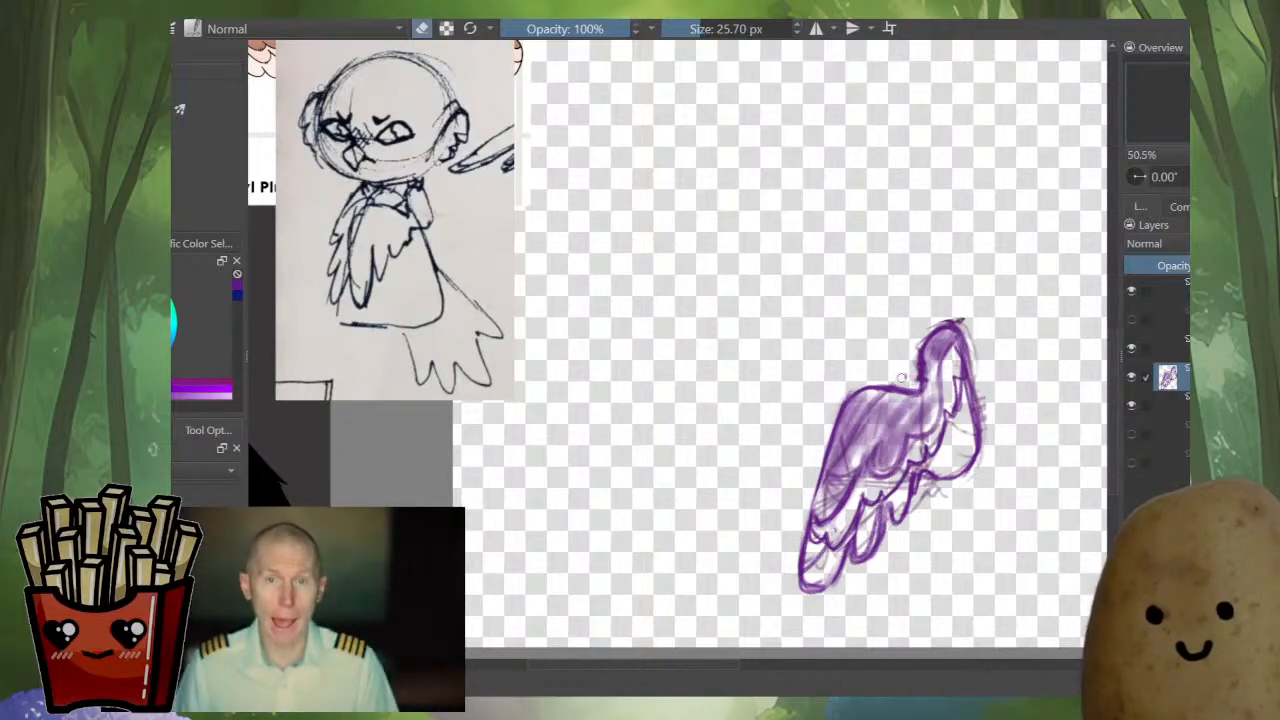
key(bracketleft)
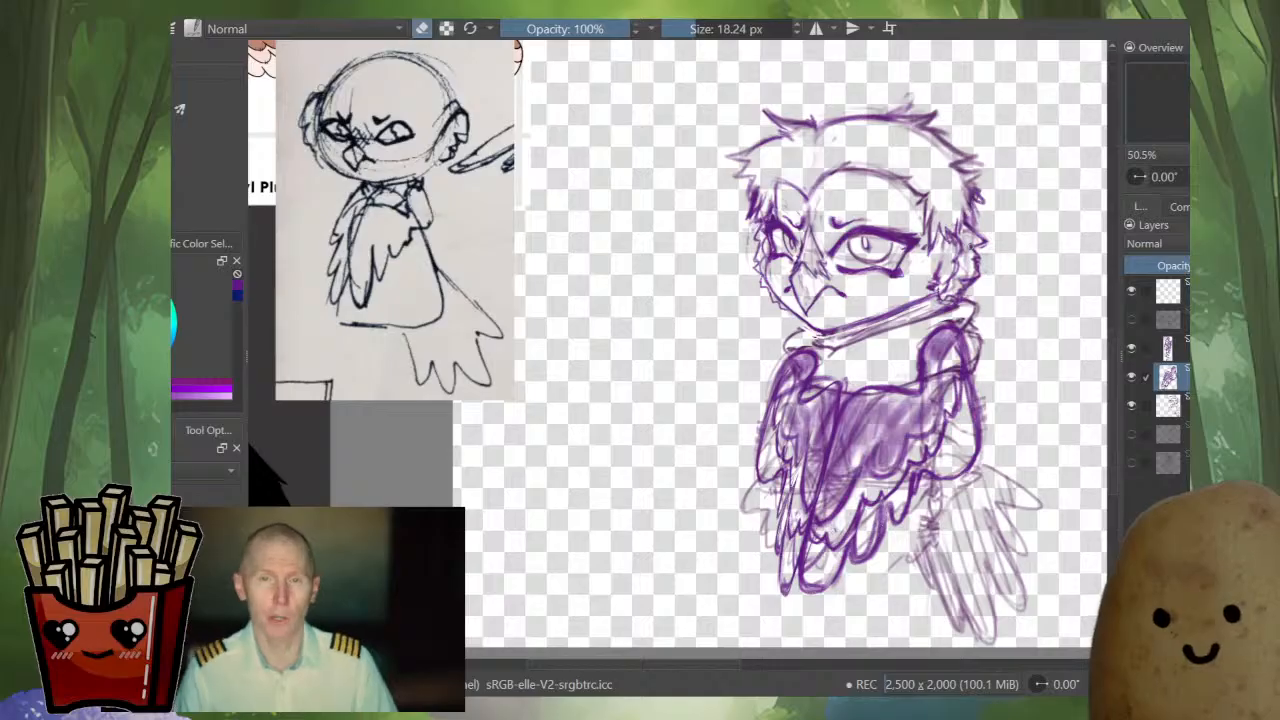
- Lower the layer opacity of the near wing and the far wing so both fade to a lighter purple
key(Page_Up)
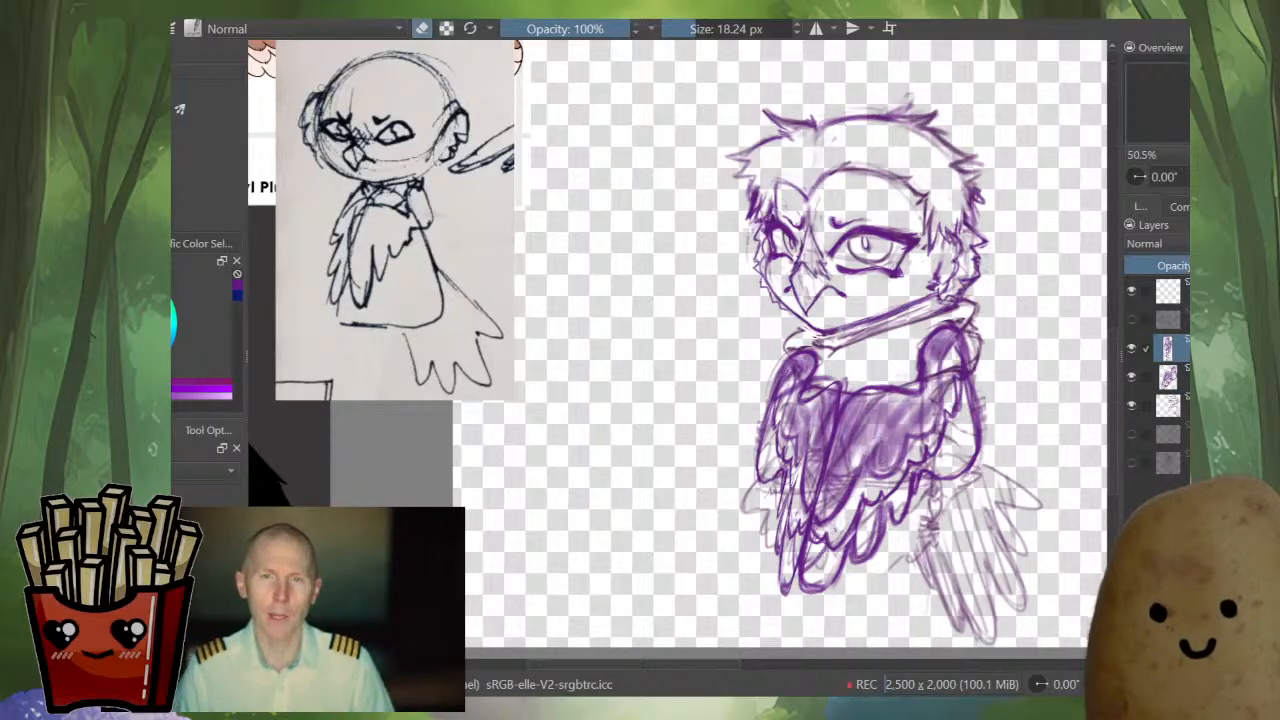
click(1168, 377)
click(1185, 265)
click(1168, 348)
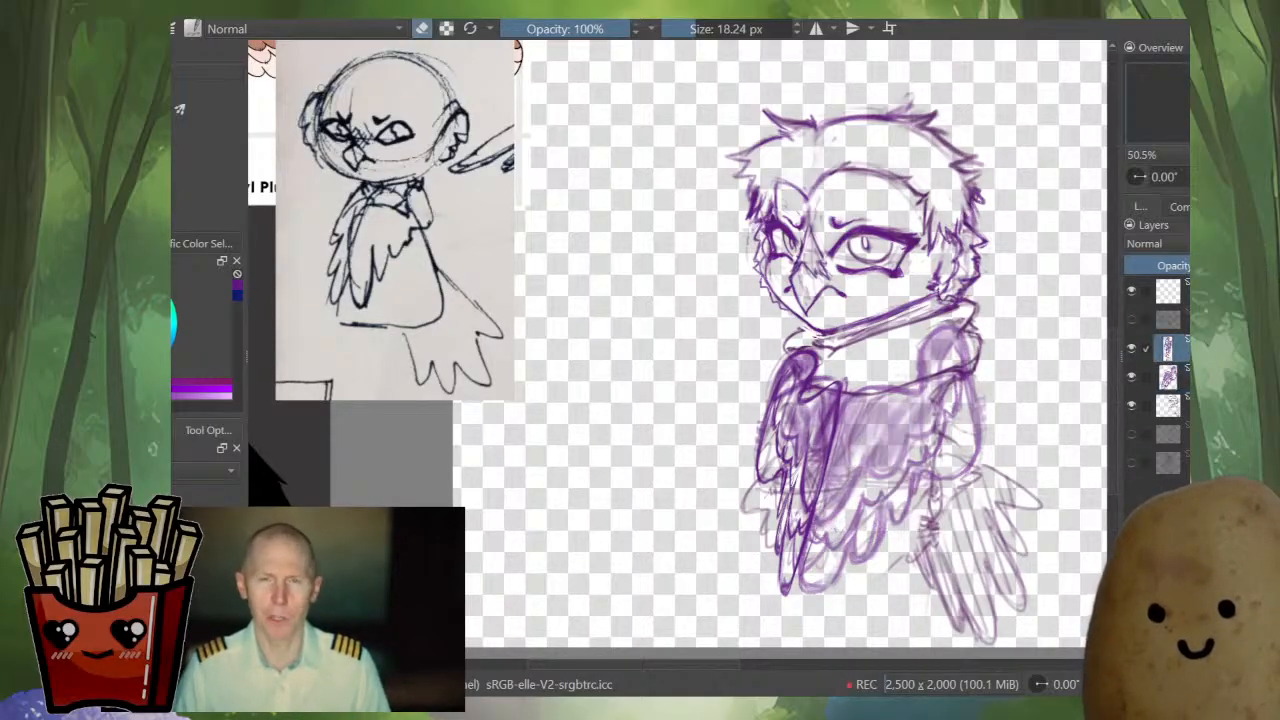
click(1185, 265)
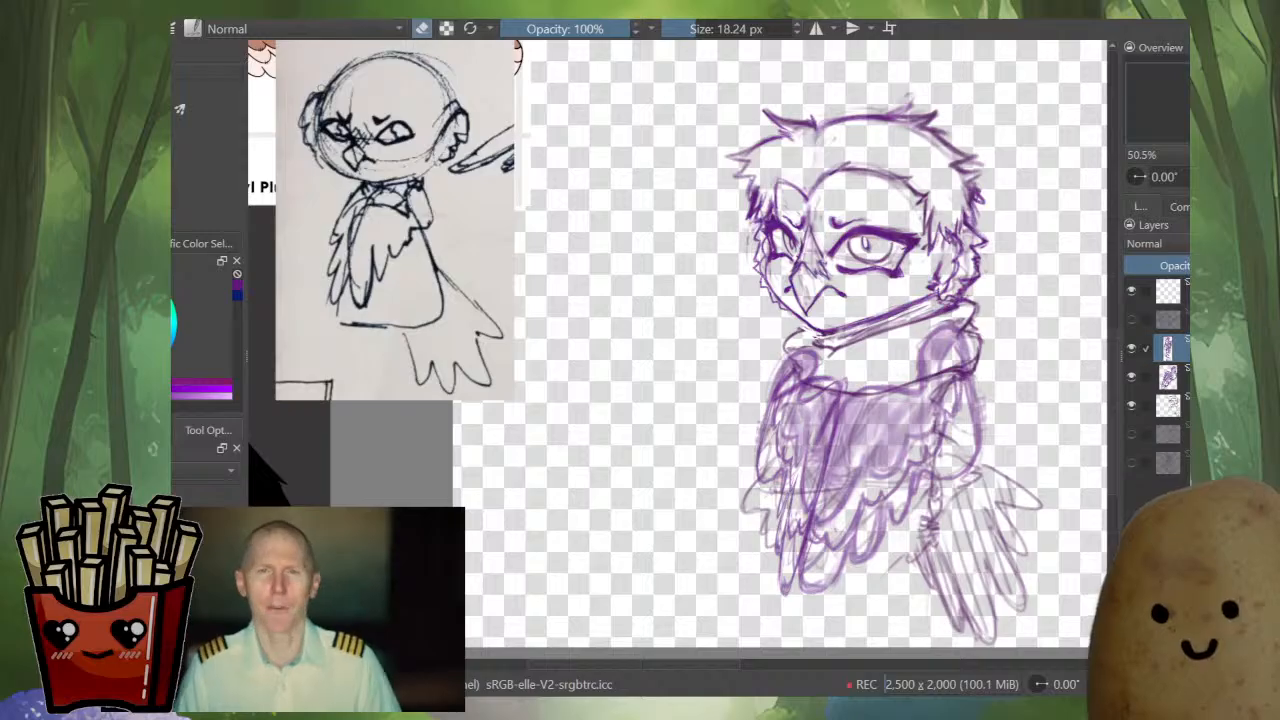
- Group the two wing layers together with the body sketch layer, checking the drawing in mirrored view
key(m)
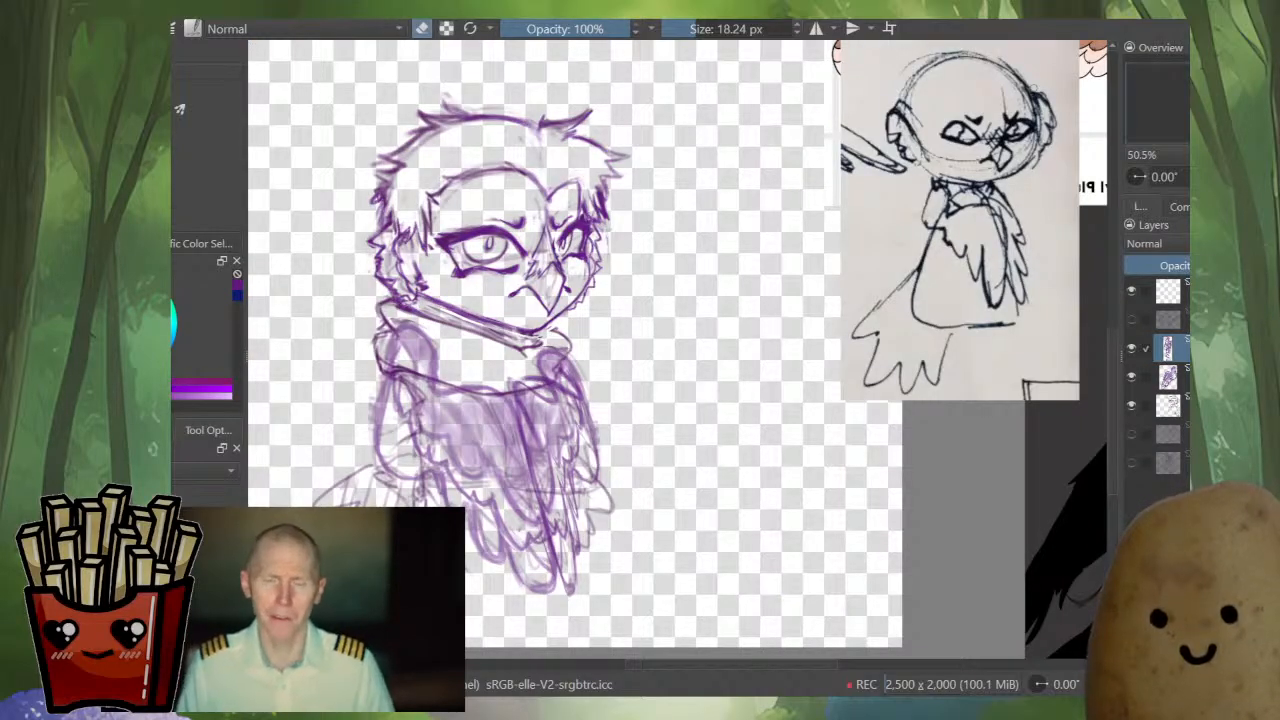
shift+click(1168, 405)
key(ctrl+g)
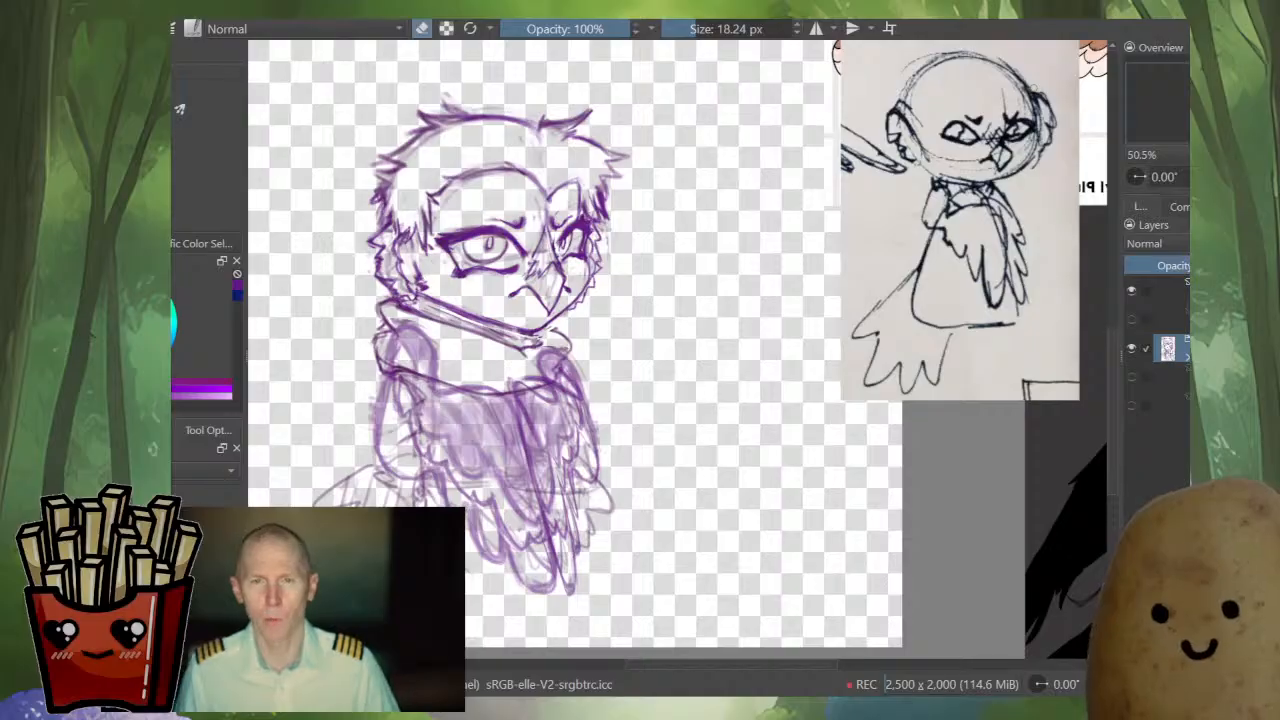
key(Page_Down)
key(Page_Up)
key(m)
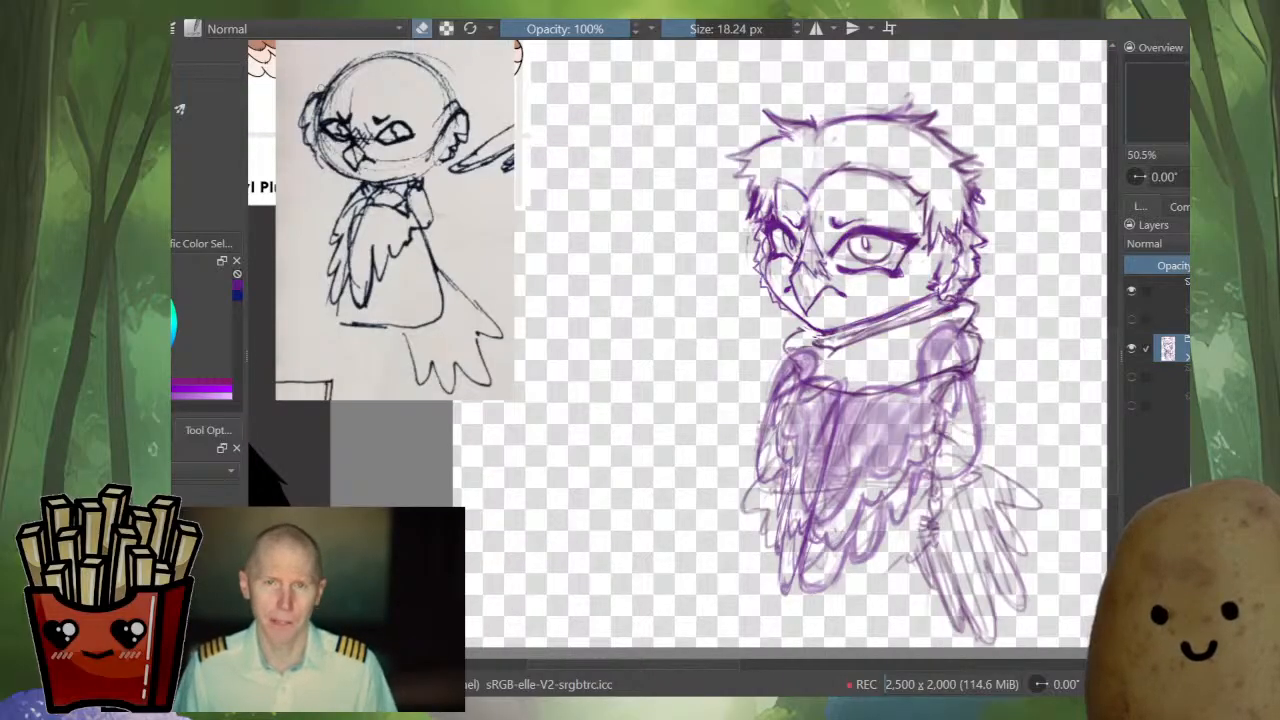
- Try to warp the grouped character sketch by shifting the crown toward the beak side and nudging the neck area upward
key(ctrl+t)
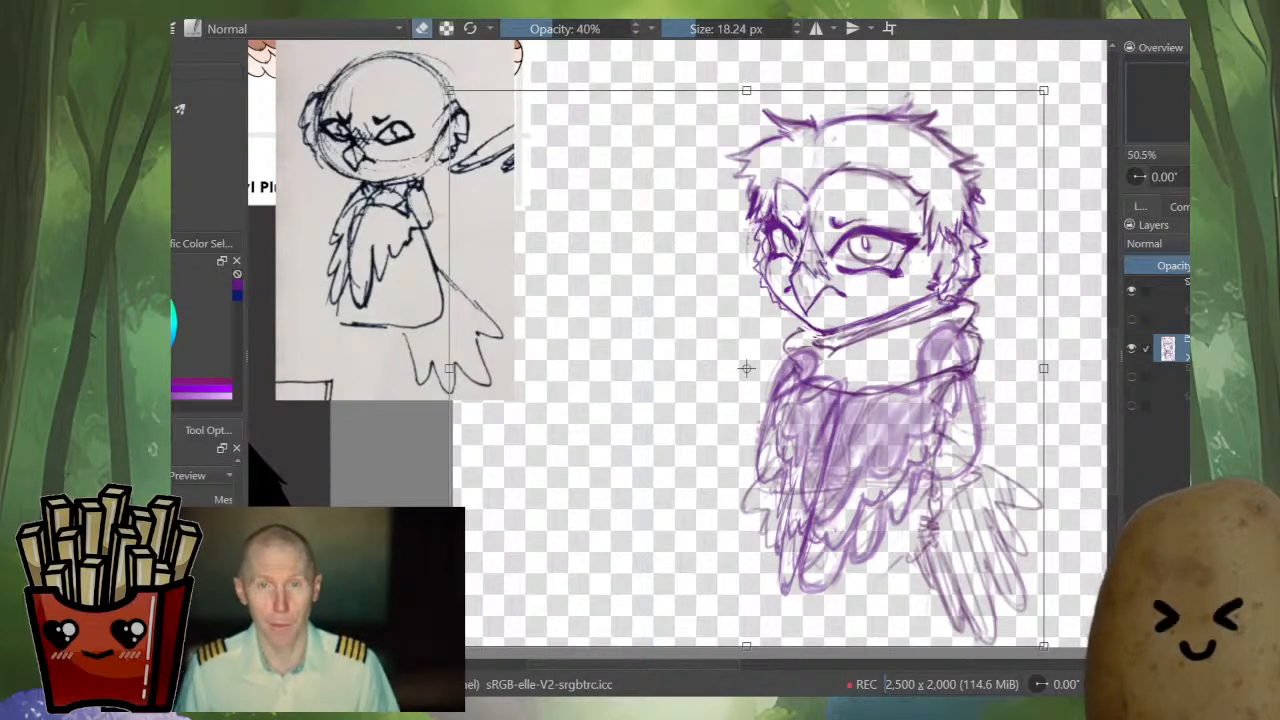
drag(746, 368, 704, 378)
click(222, 499)
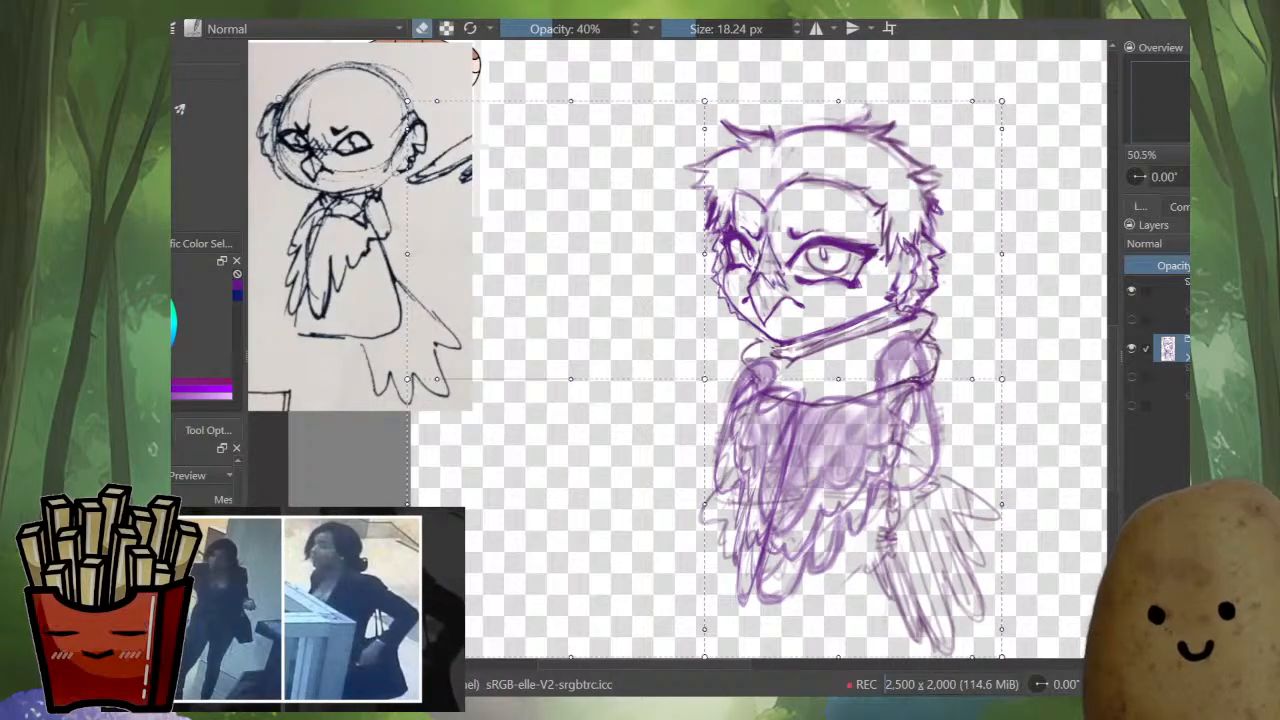
scroll(630, 330, down, 1)
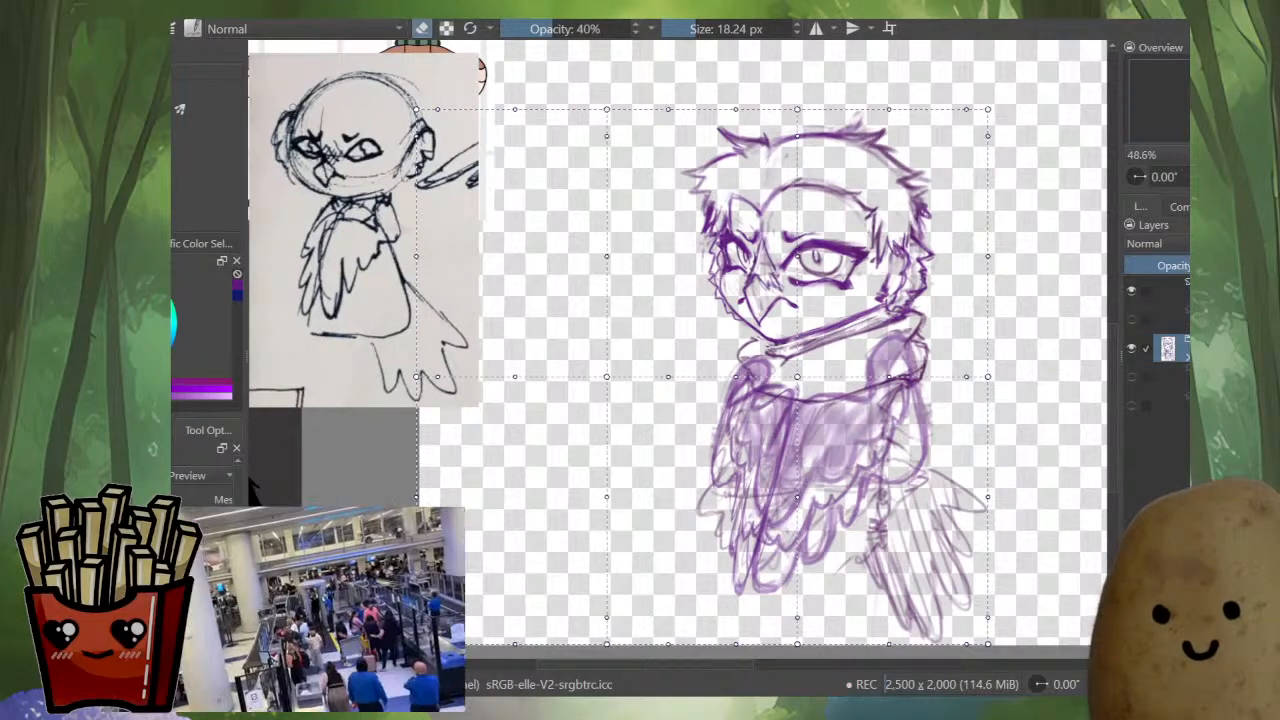
drag(797, 109, 781, 116)
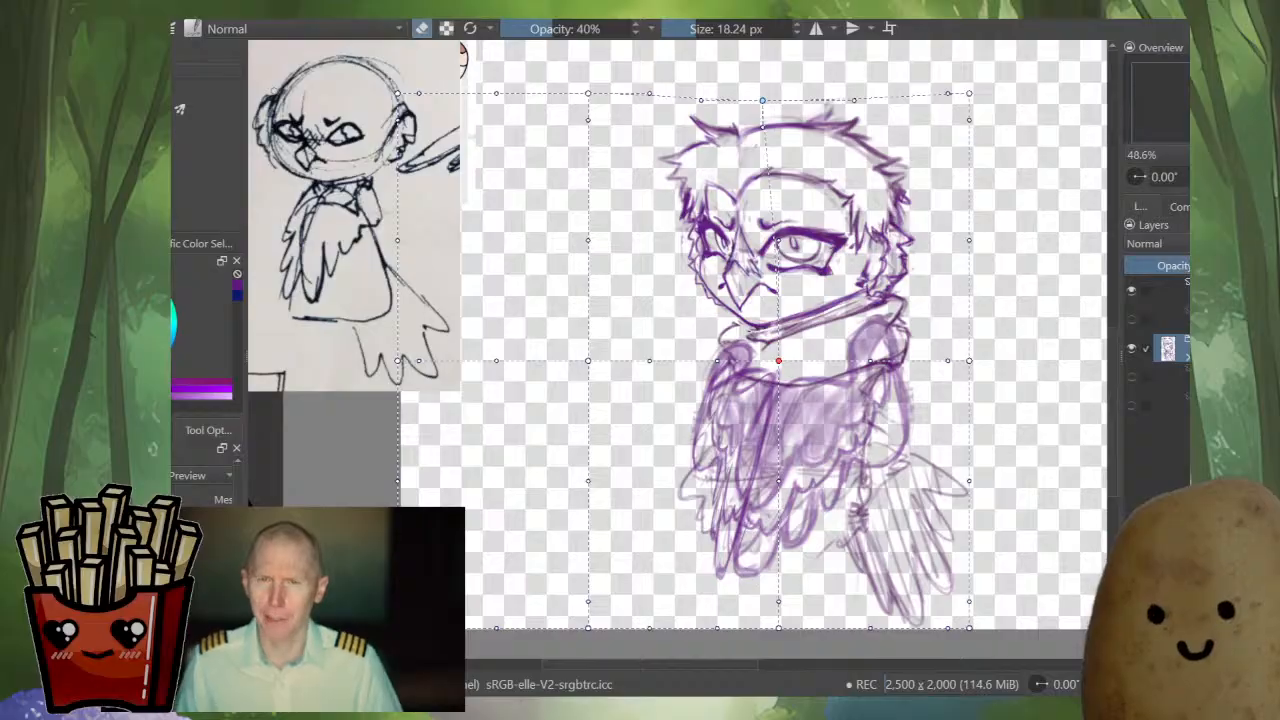
drag(778, 360, 778, 358)
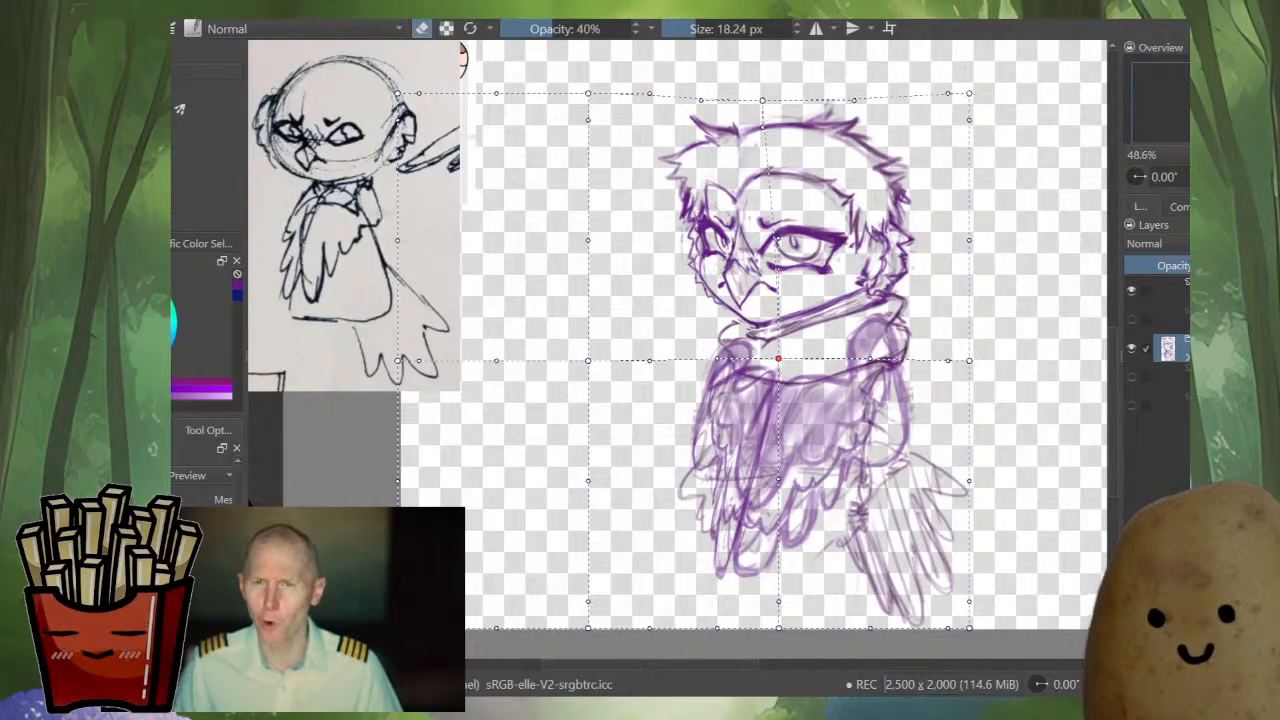
key(Return)
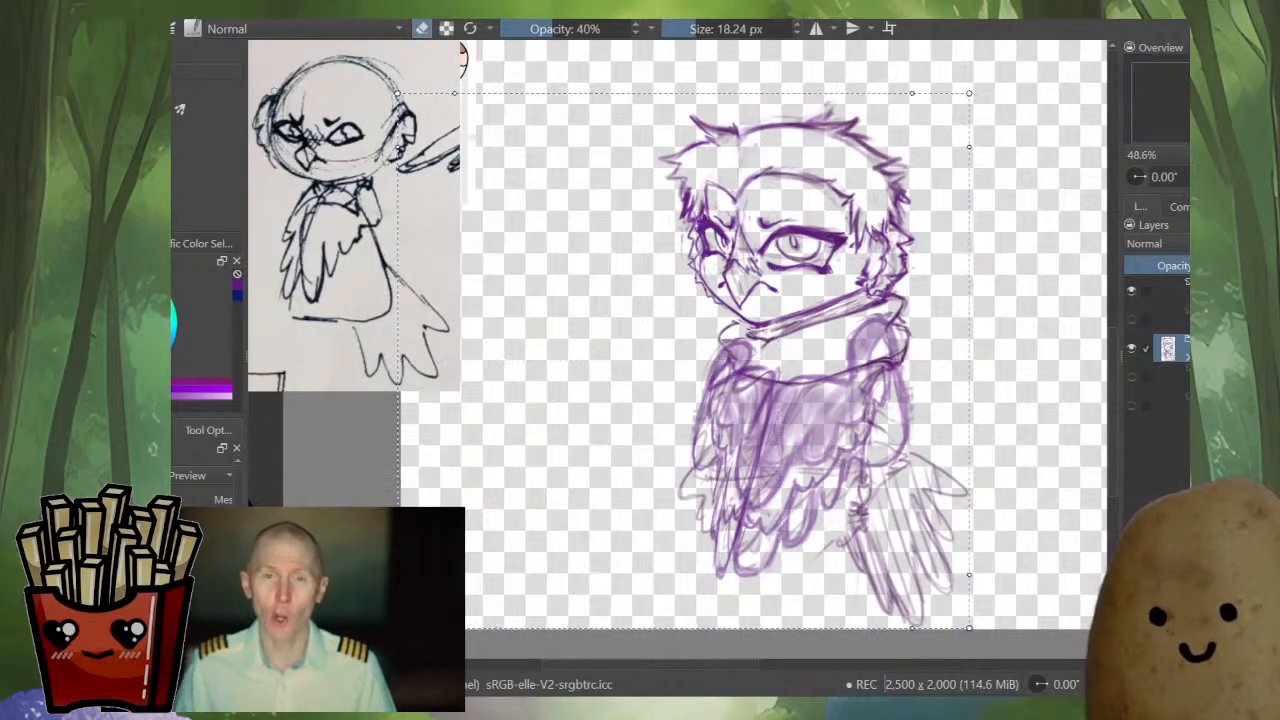
- Compare the angry character sketch group with the earlier sketch version beneath it
key(Page_Down)
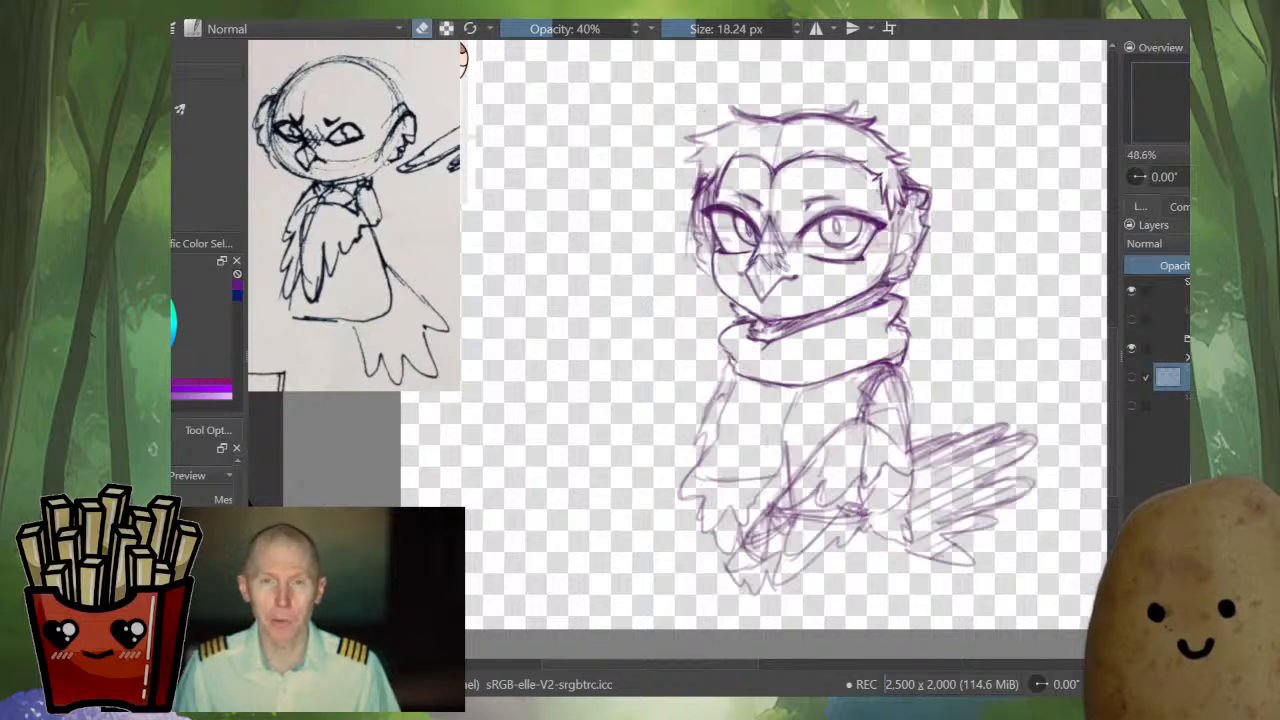
key(Page_Up)
key(Page_Down)
key(Page_Up)
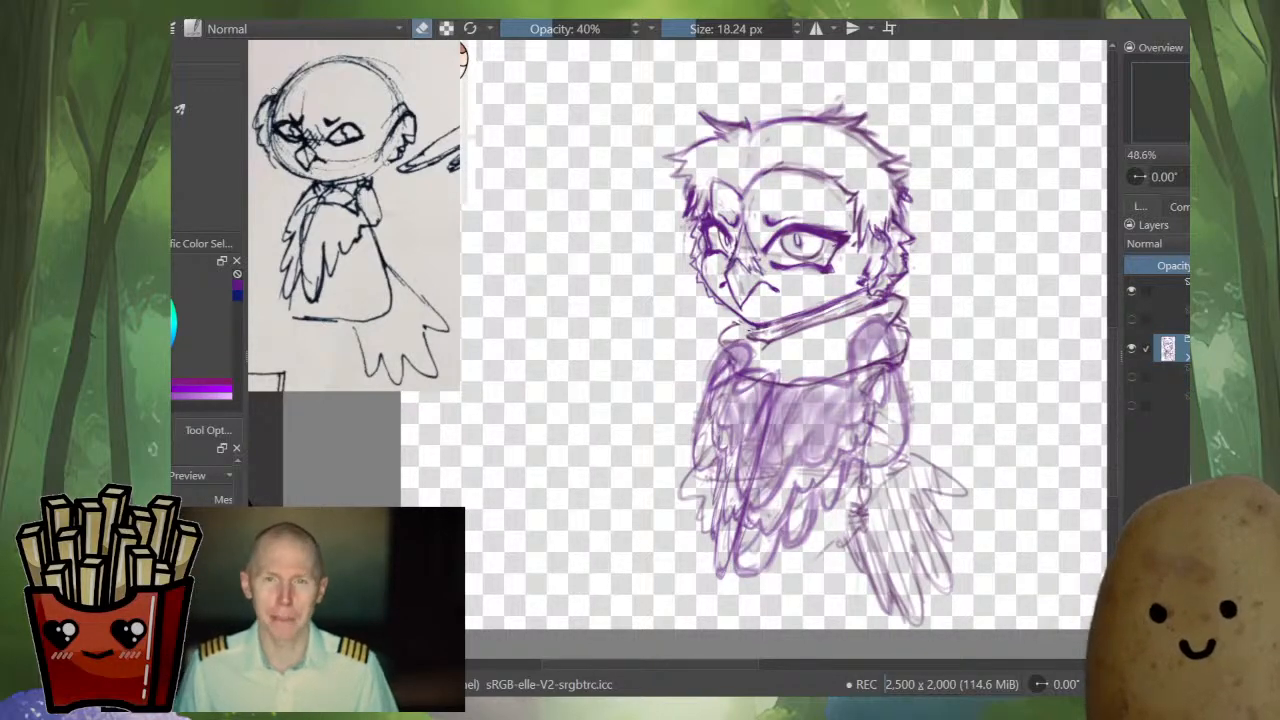
key(Page_Down)
key(Page_Up)
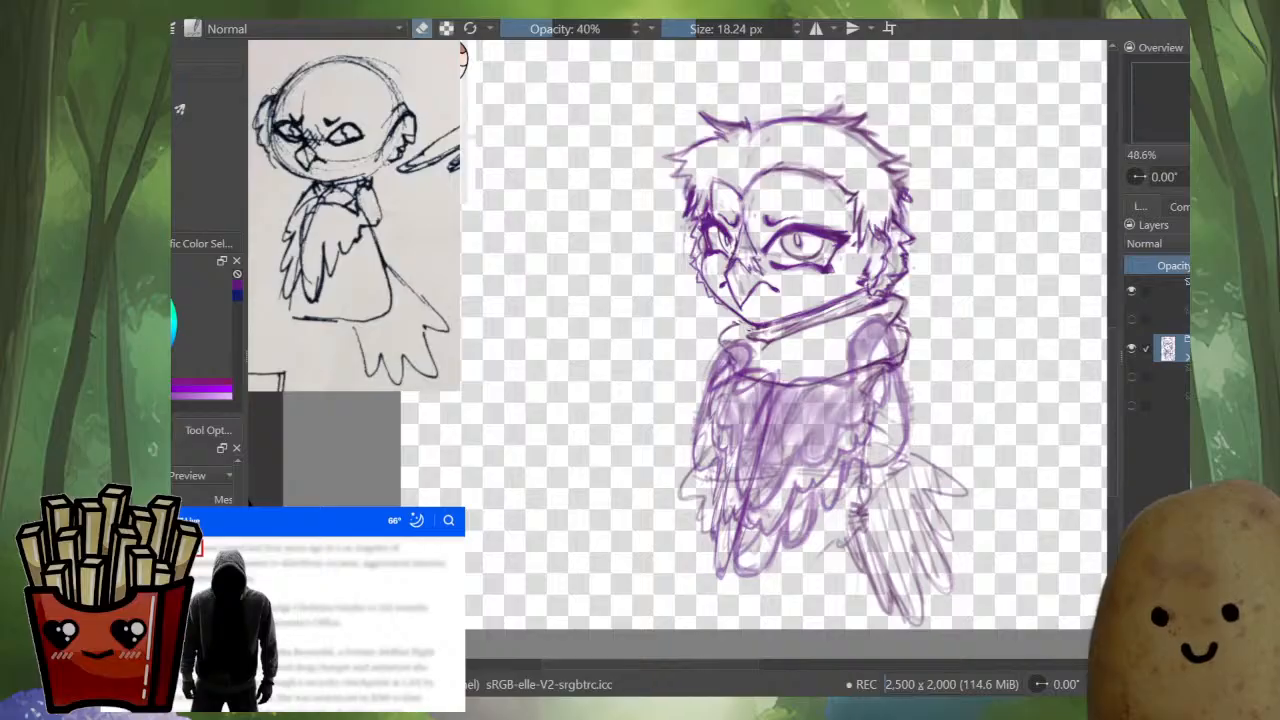
- Isolate the narrow far wing's layer so only that wing is displayed and ready for editing
key(Page_Down)
key(Page_Up)
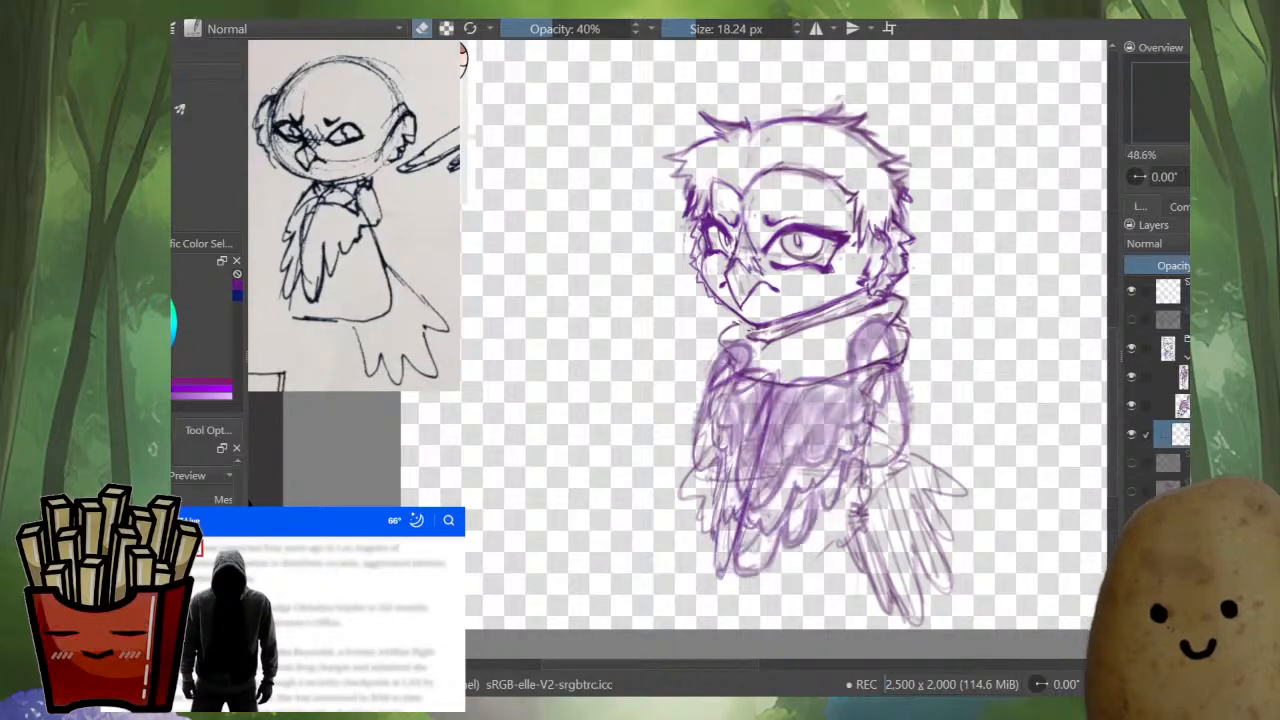
key(Page_Down)
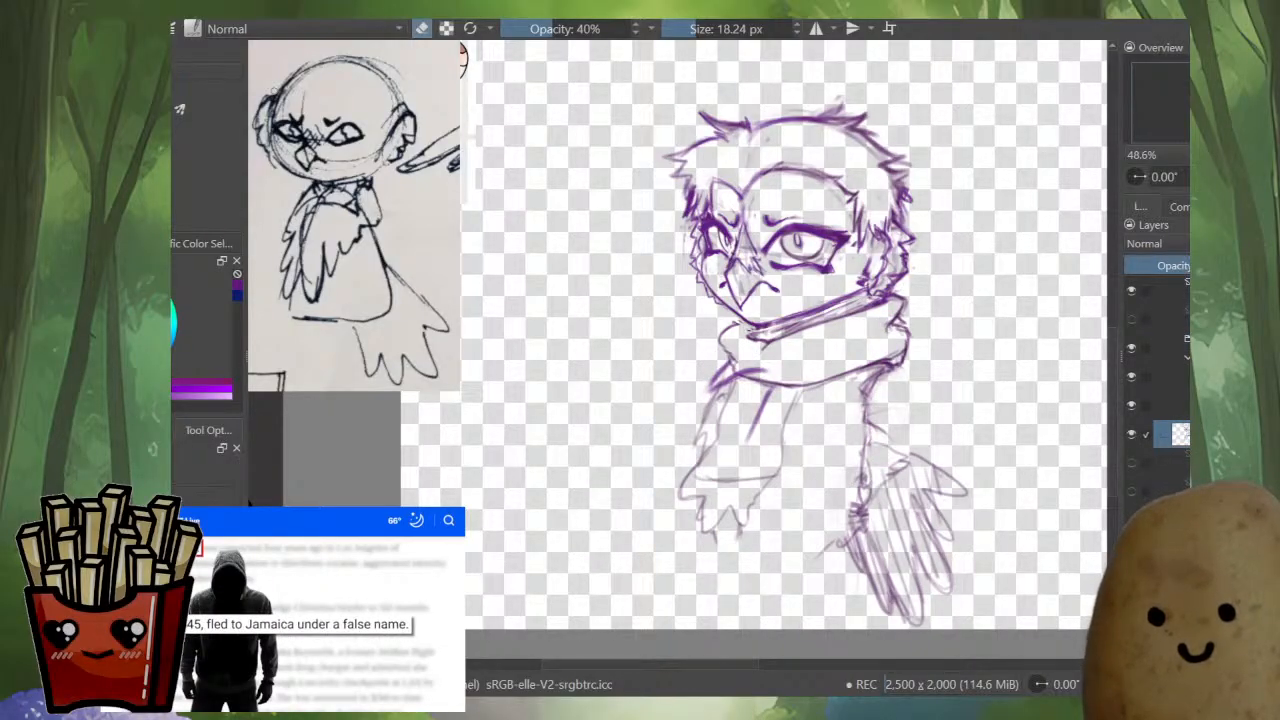
scroll(824, 358, up, 2)
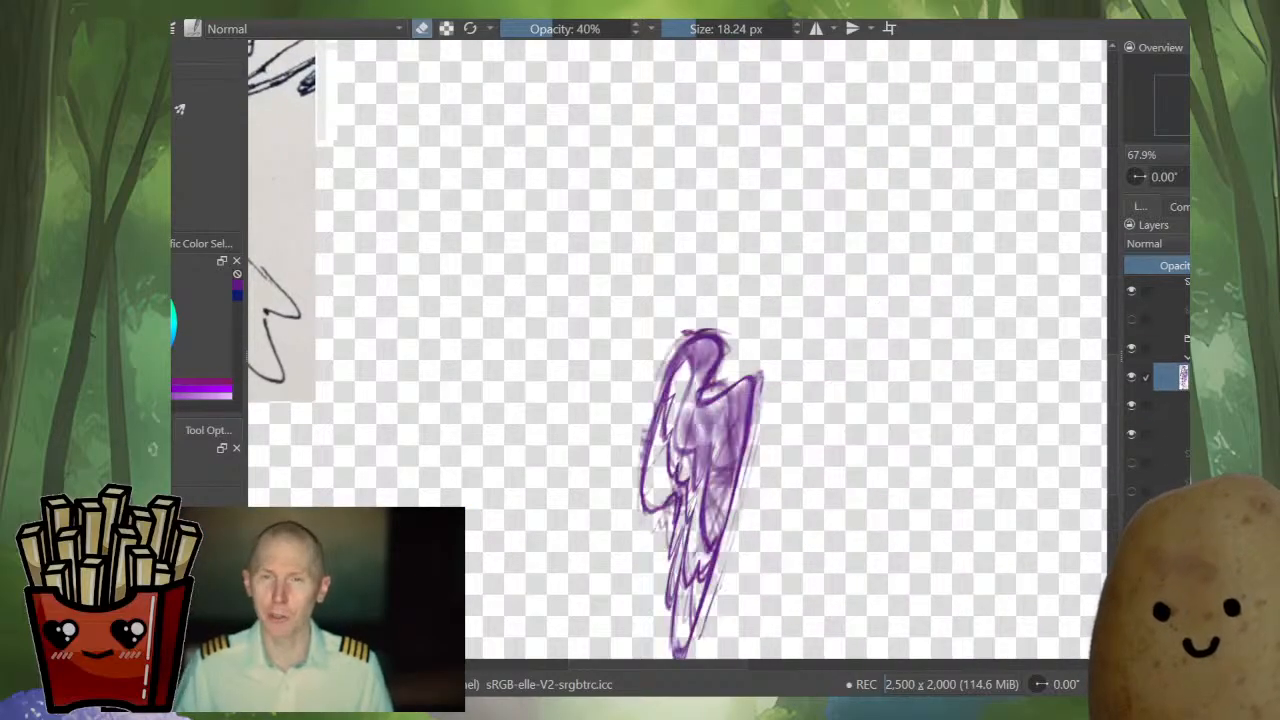
key(Page_Down)
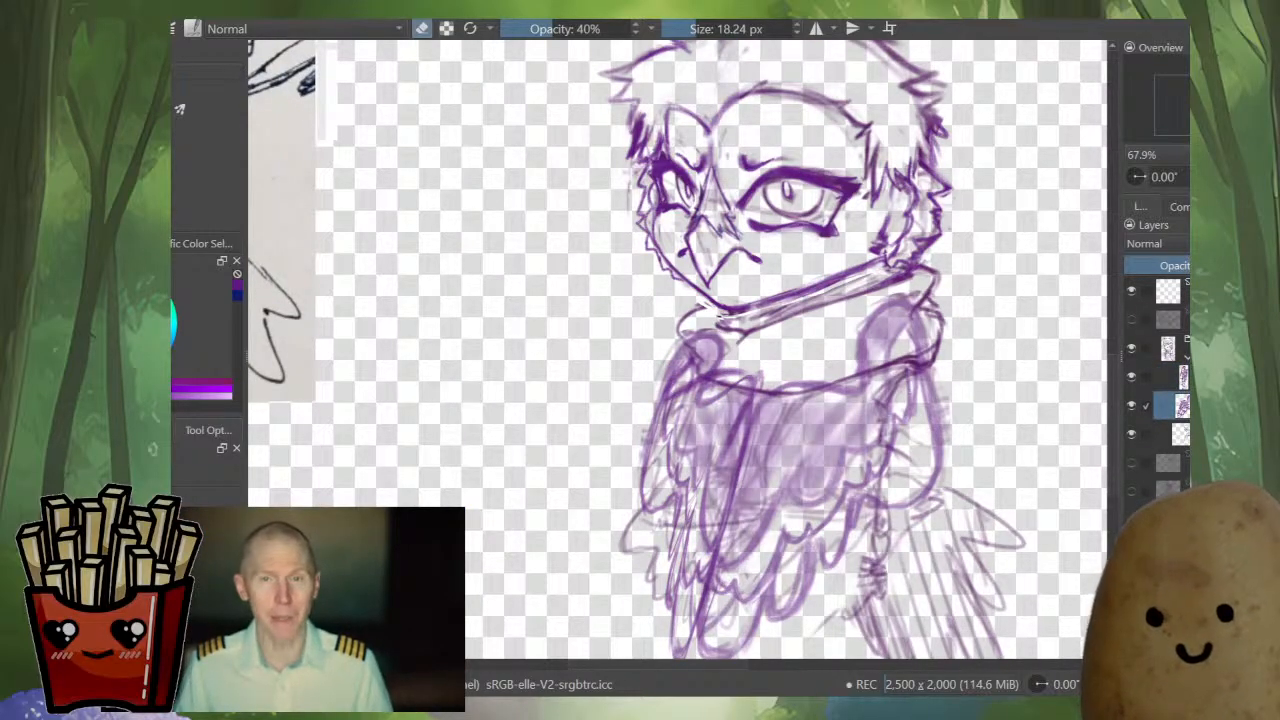
alt+click(1182, 377)
alt+click(1182, 405)
alt+click(1182, 377)
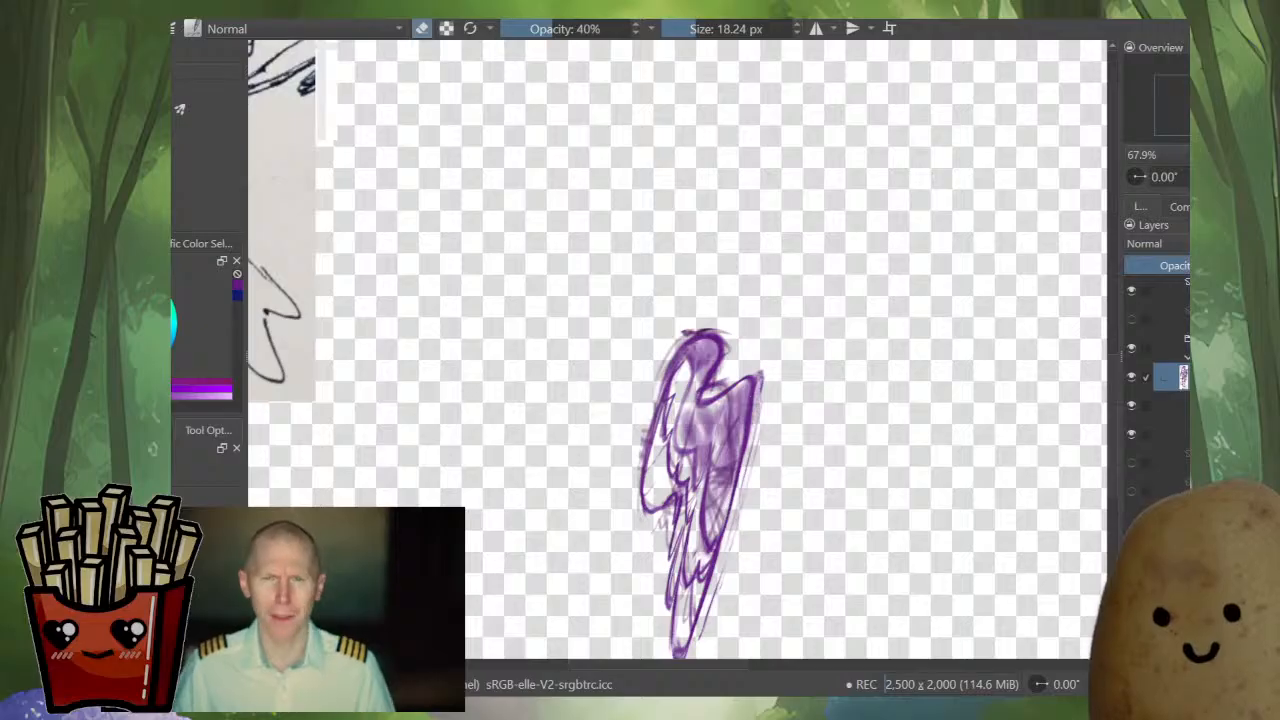
- Redraw the far wing's upper corner and outer edge at 100% brush opacity and a size of 10.55 px
key(b)
mouse_move(720, 387)
shift+mouse_down()
mouse_move(746, 384)
mouse_move(711, 402)
shift+mouse_up()
mouse_move(722, 393)
shift+mouse_down()
mouse_move(704, 384)
mouse_move(700, 398)
mouse_move(739, 377)
mouse_move(756, 402)
mouse_move(708, 545)
mouse_move(706, 464)
mouse_move(700, 442)
mouse_move(680, 438)
mouse_move(690, 358)
mouse_move(768, 386)
mouse_move(745, 484)
mouse_move(740, 441)
mouse_move(724, 532)
shift+mouse_up()
key(e)
key(e)
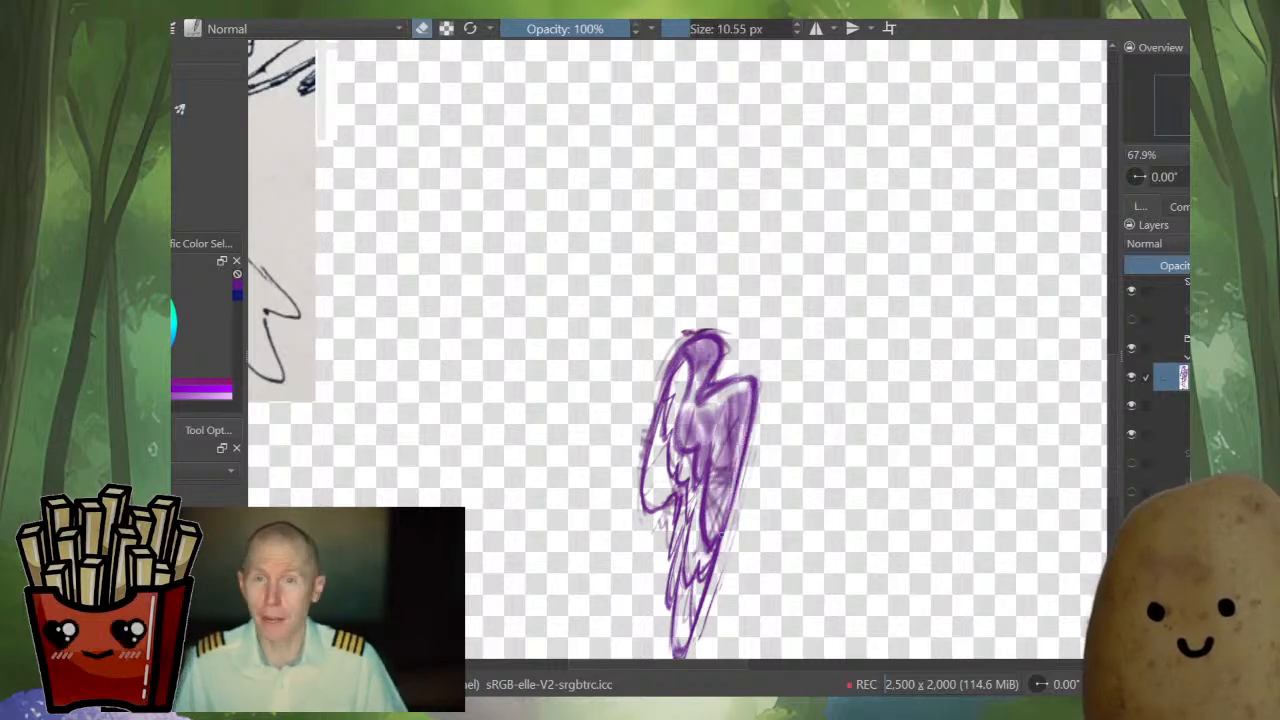
key(e)
mouse_move(746, 434)
mouse_down()
mouse_move(722, 546)
mouse_move(710, 550)
mouse_move(730, 484)
mouse_move(716, 516)
mouse_move(699, 419)
mouse_move(683, 478)
mouse_move(686, 580)
mouse_up()
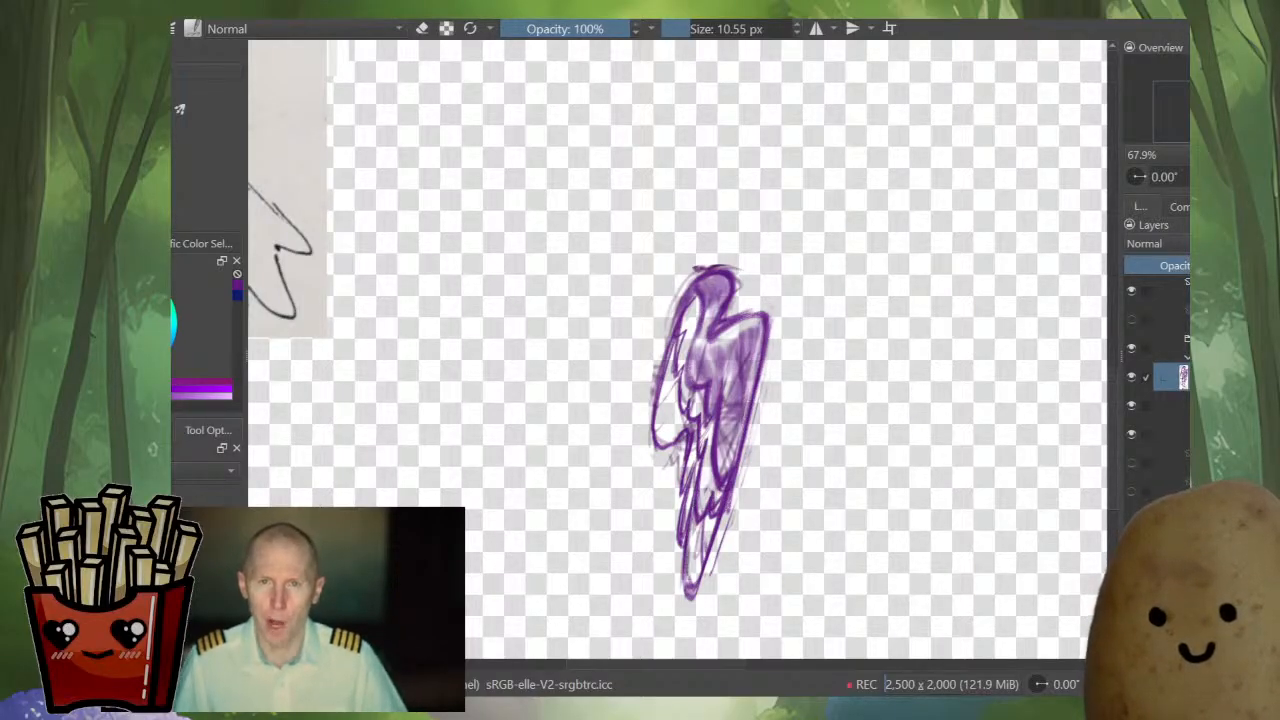
- Erase and redraw the far wing's lowest feather tip as a cleaner outline, checking it against the whole character
drag(722, 505, 686, 600)
drag(720, 525, 702, 598)
key(e)
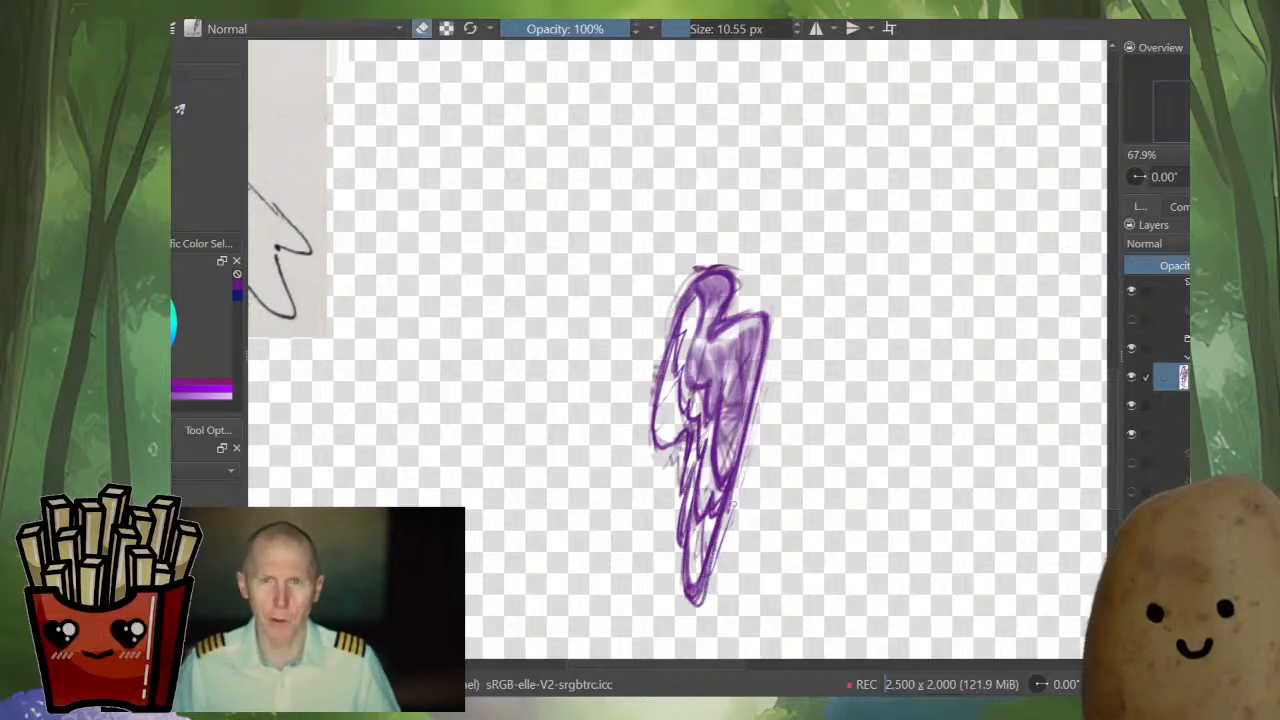
mouse_move(720, 530)
mouse_down()
mouse_move(702, 605)
mouse_move(694, 598)
mouse_up()
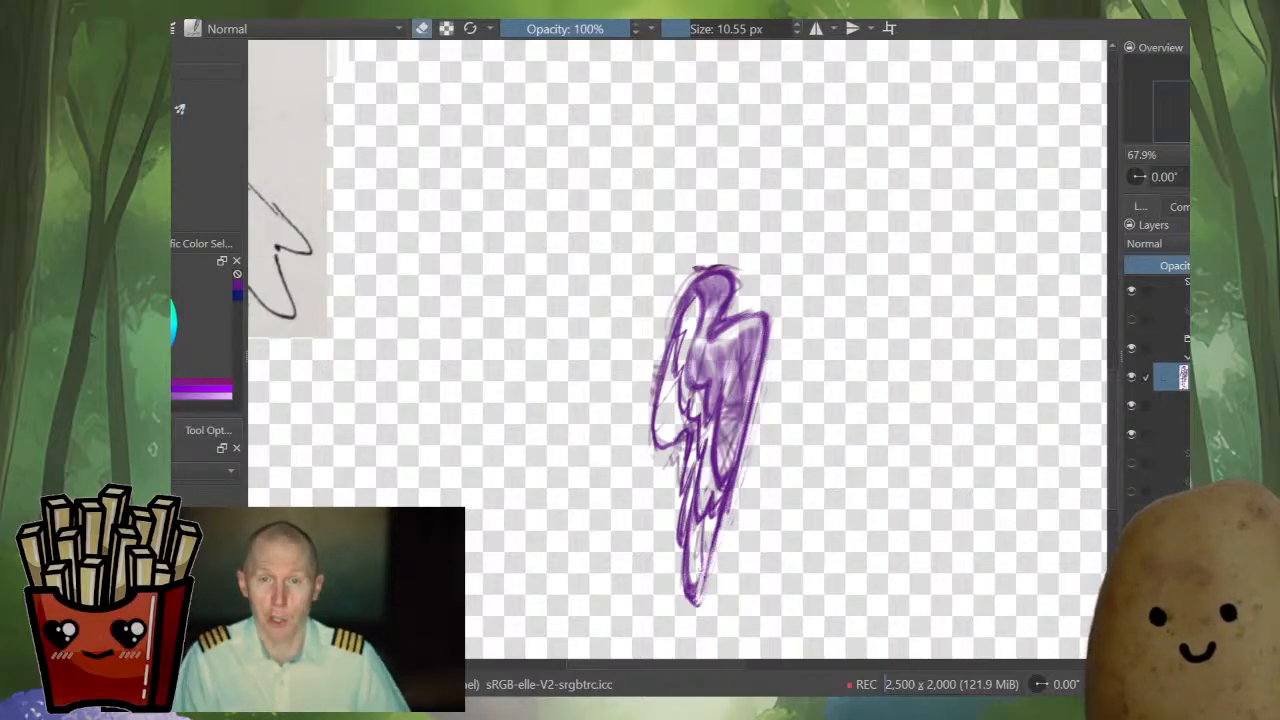
mouse_move(694, 552)
mouse_down()
mouse_move(694, 604)
mouse_move(688, 592)
mouse_up()
key(e)
drag(692, 558, 702, 604)
drag(722, 506, 705, 598)
key(i)
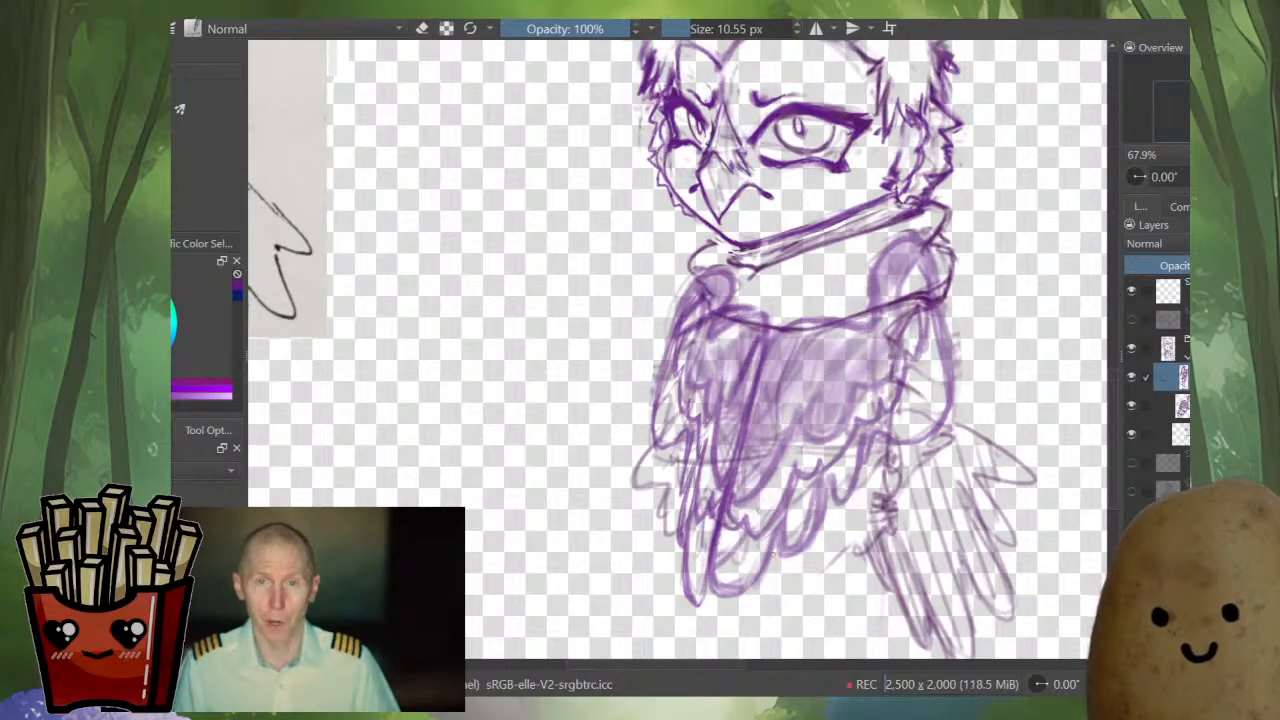
key(i)
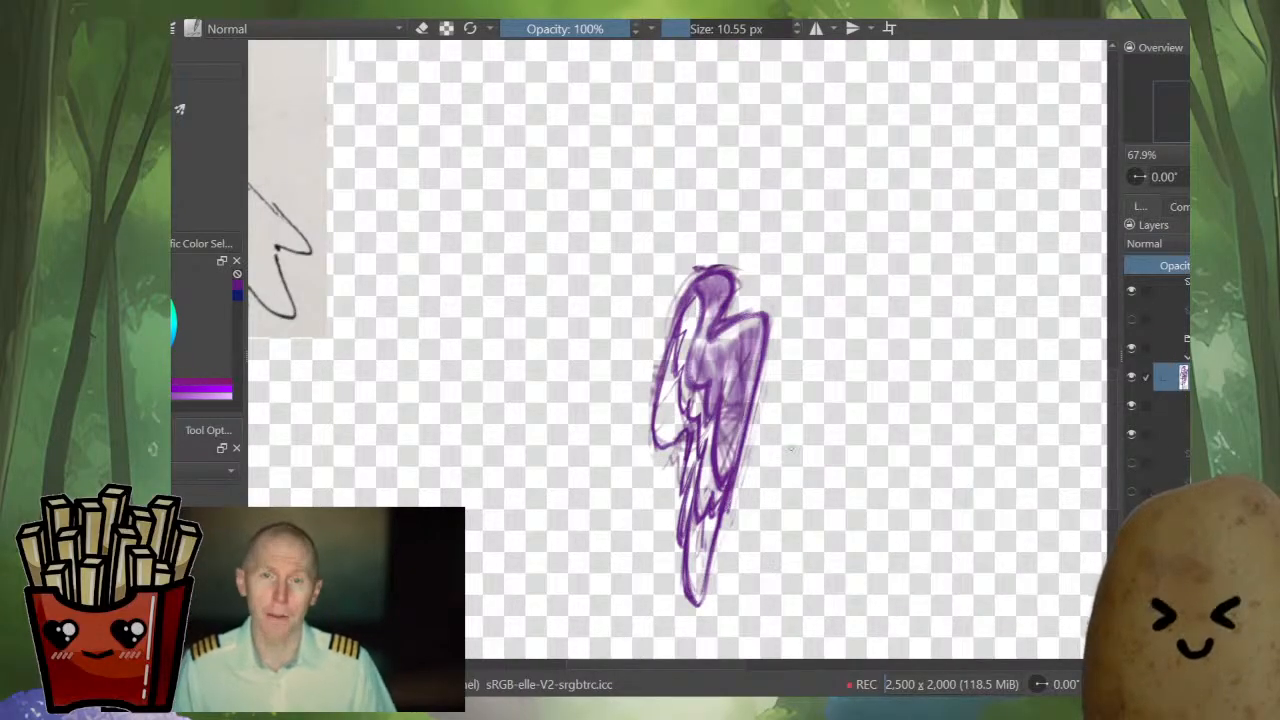
drag(879, 415, 818, 488)
scroll(809, 547, down, 2)
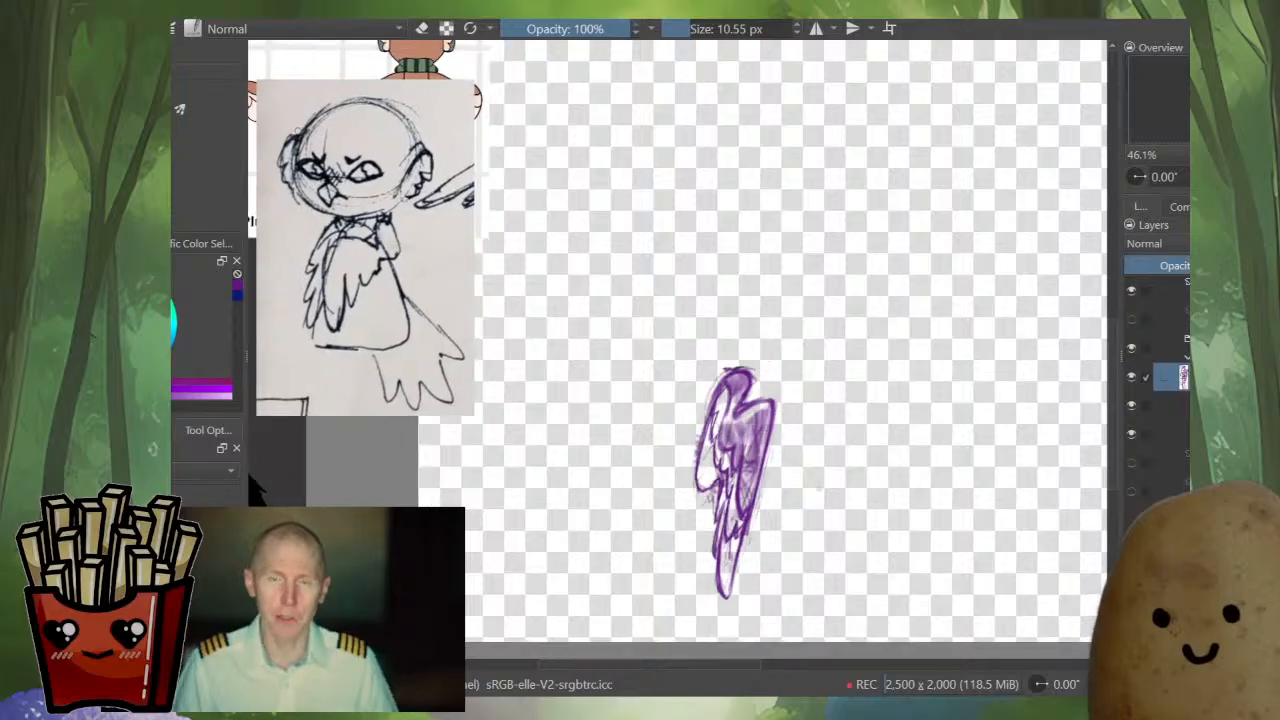
- Outline the scarf freehand on the body sketch layer and prepare a mesh warp of that selection
key(i)
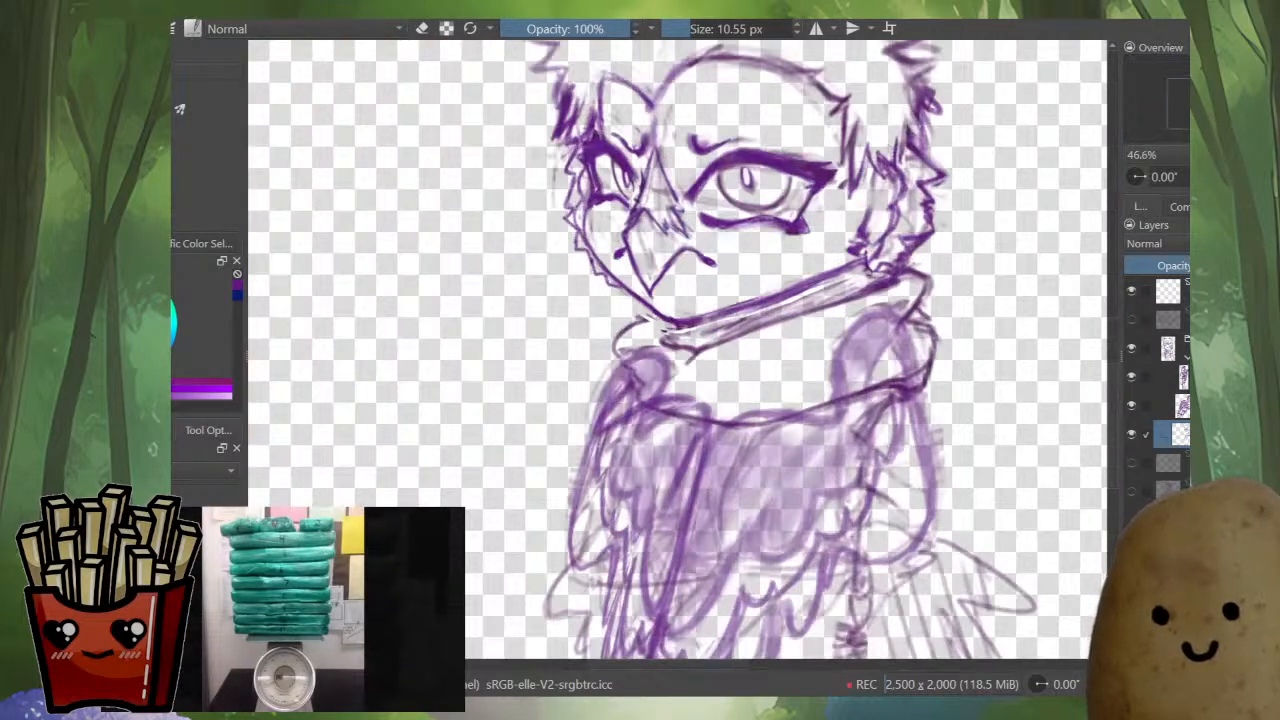
scroll(923, 330, down, 2)
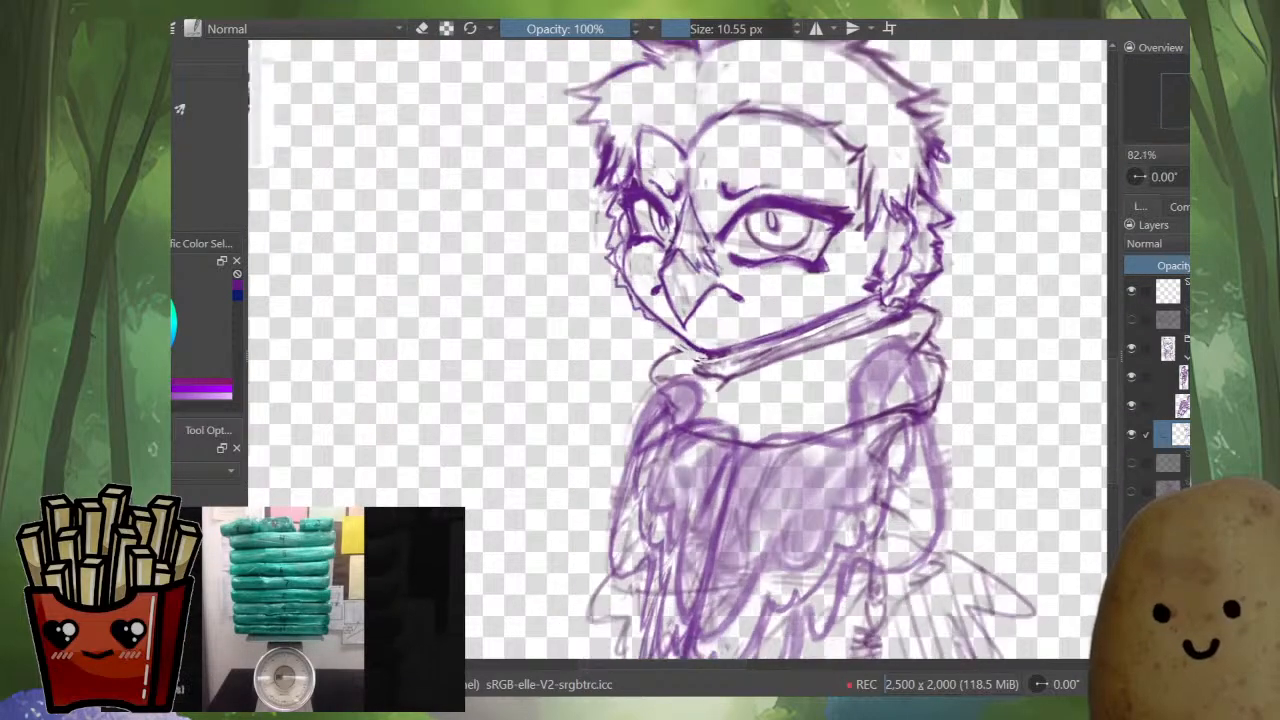
key(b)
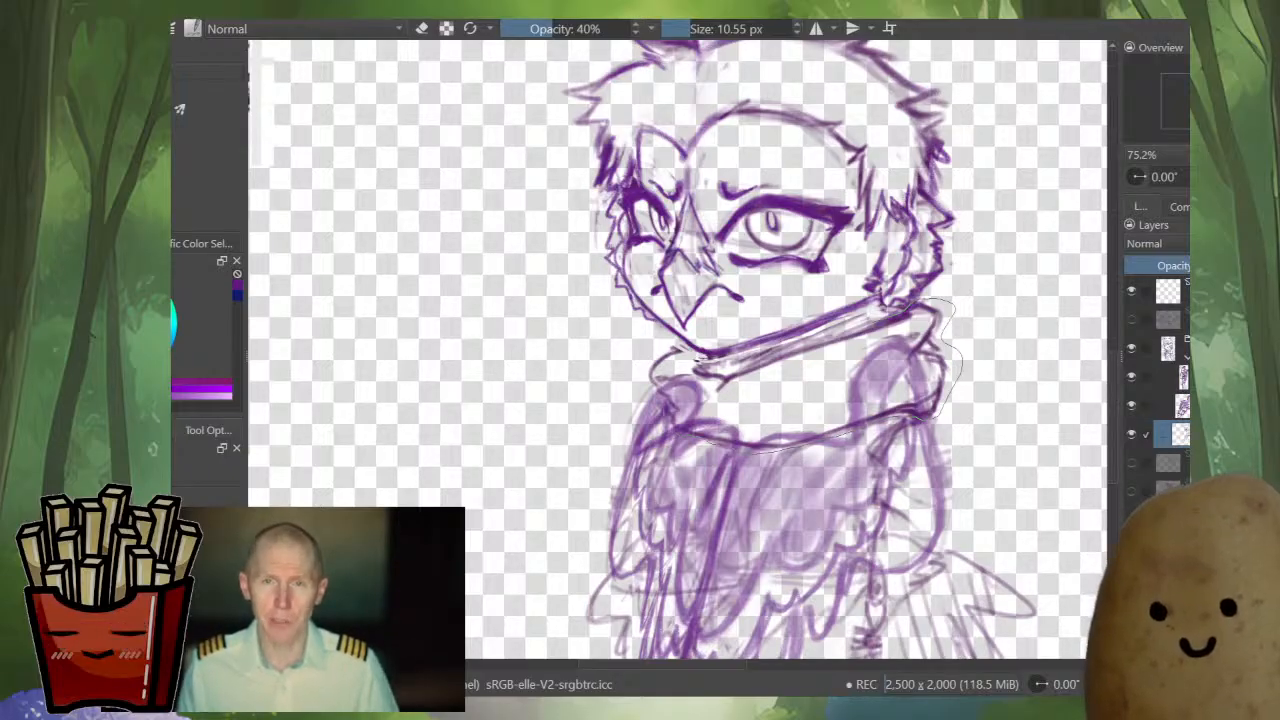
drag(640, 376, 666, 344)
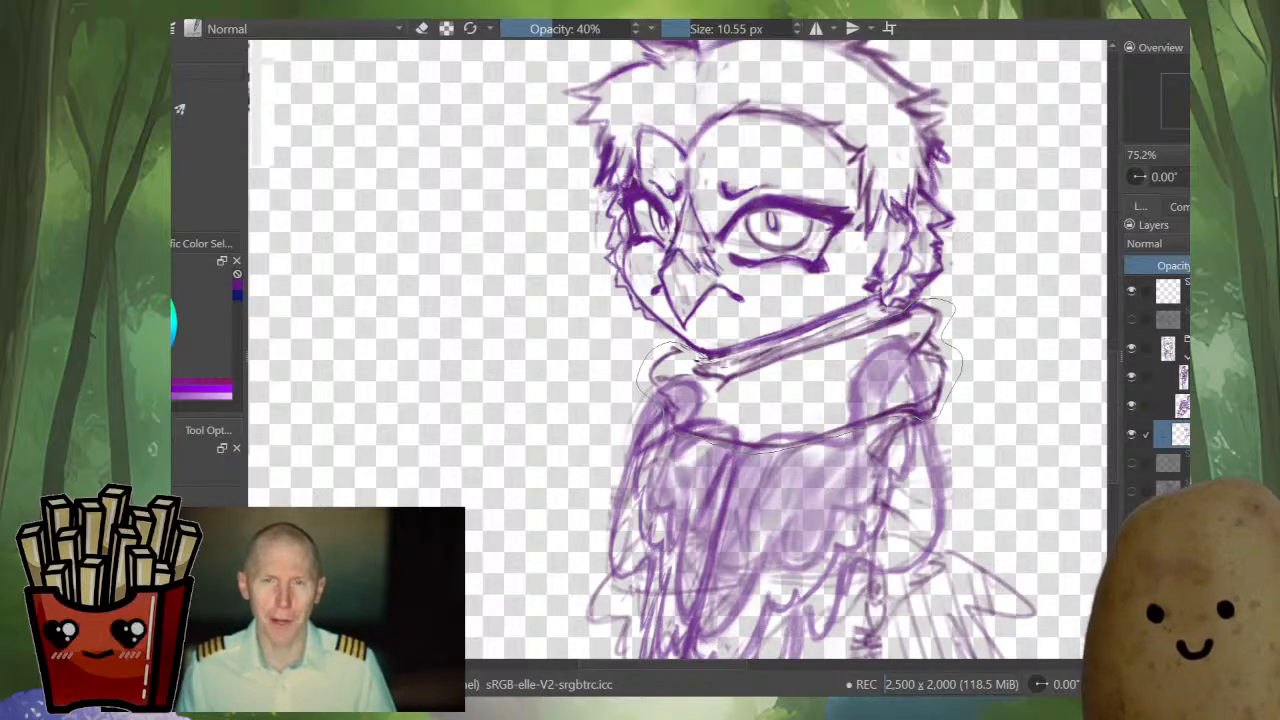
key(ctrl+t)
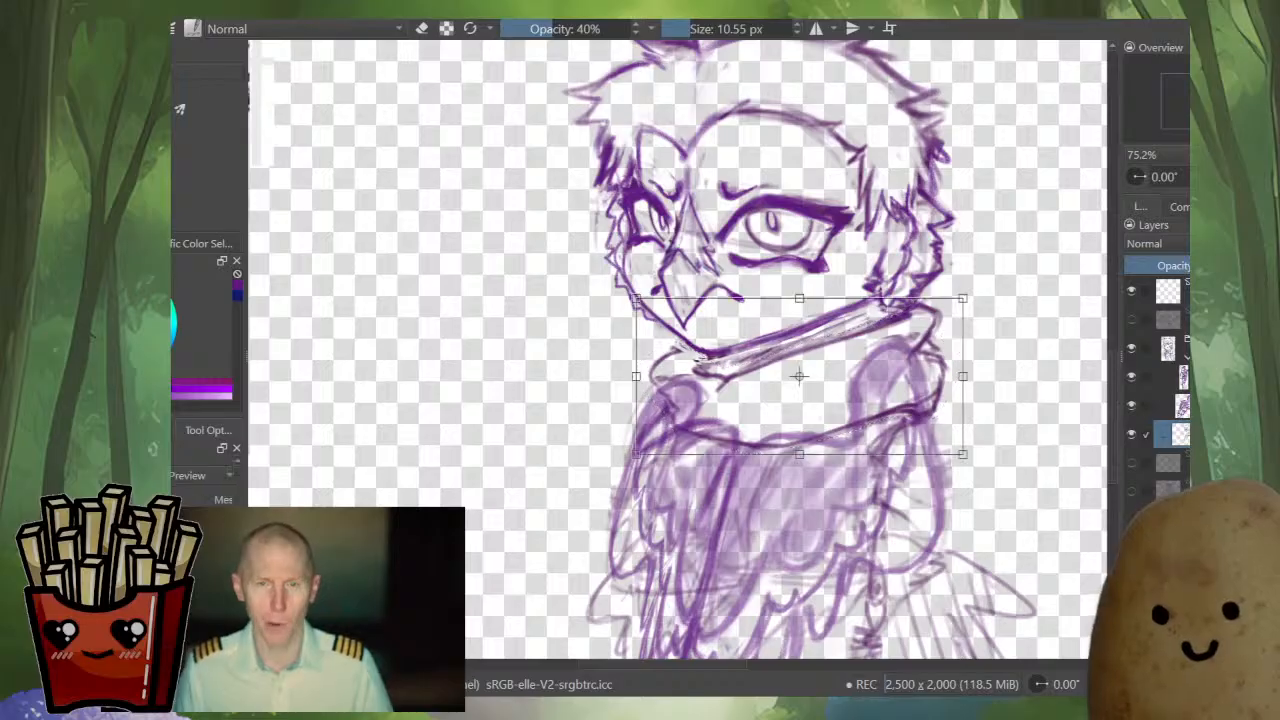
key(Return)
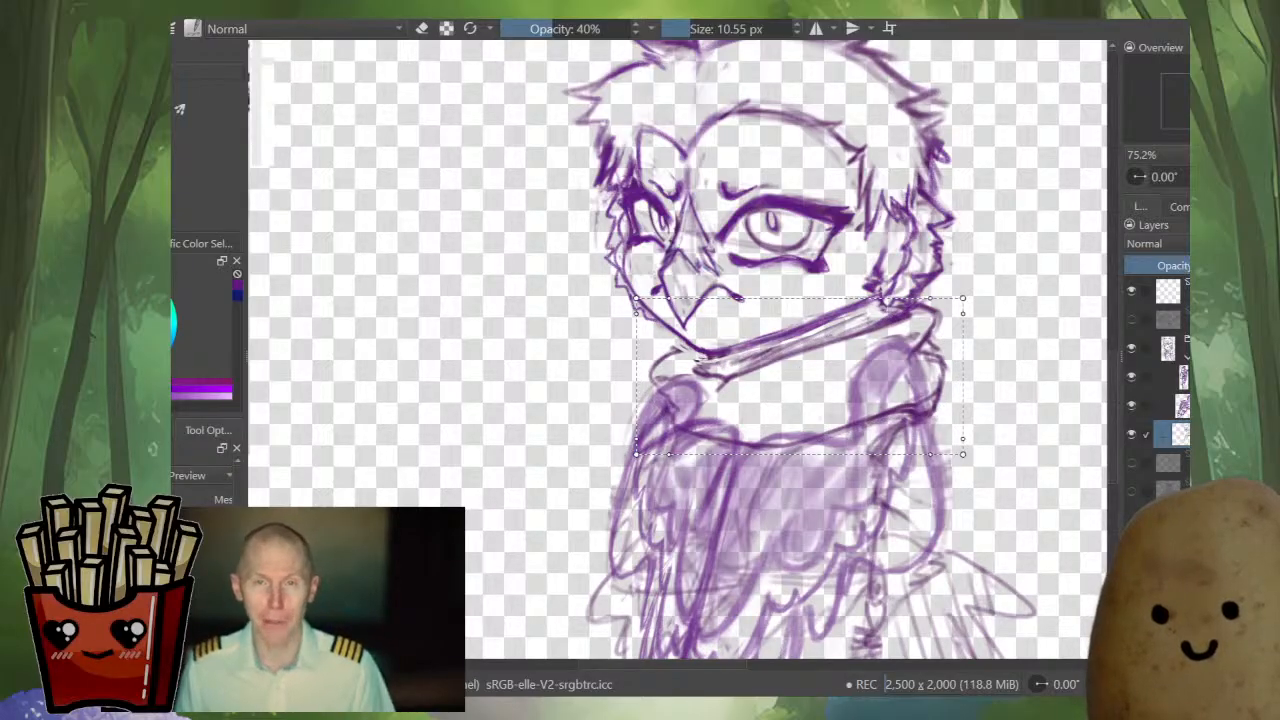
key(ctrl+t)
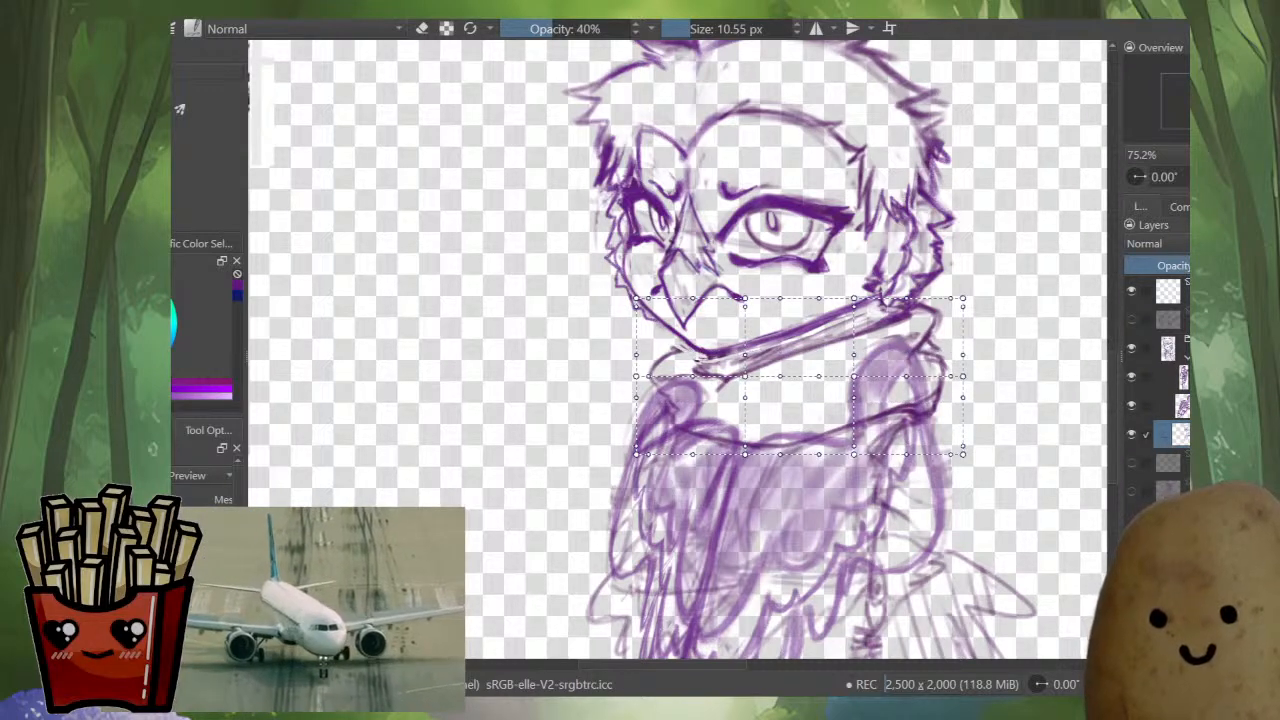
- Warp the scarf mesh by raising the lower edge at its back end and pulling up the middle
drag(800, 376, 785, 374)
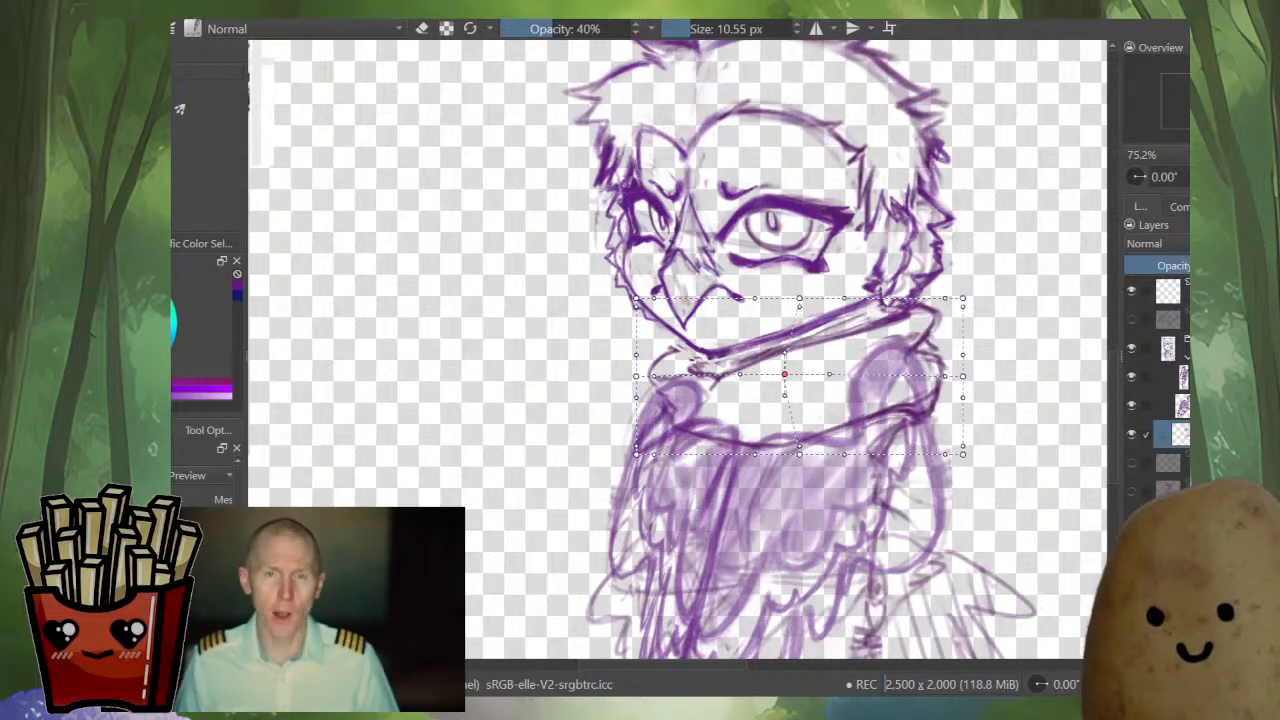
drag(636, 454, 636, 452)
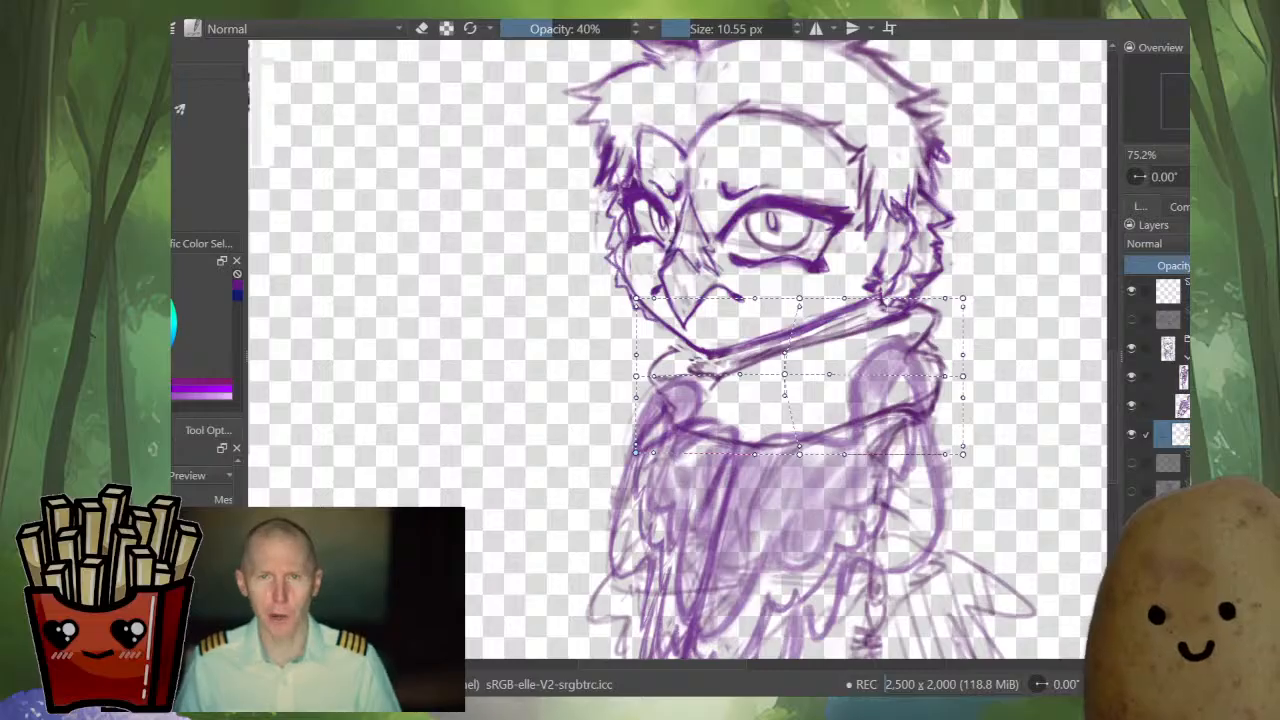
mouse_move(800, 454)
mouse_down()
mouse_move(798, 440)
mouse_move(795, 451)
mouse_up()
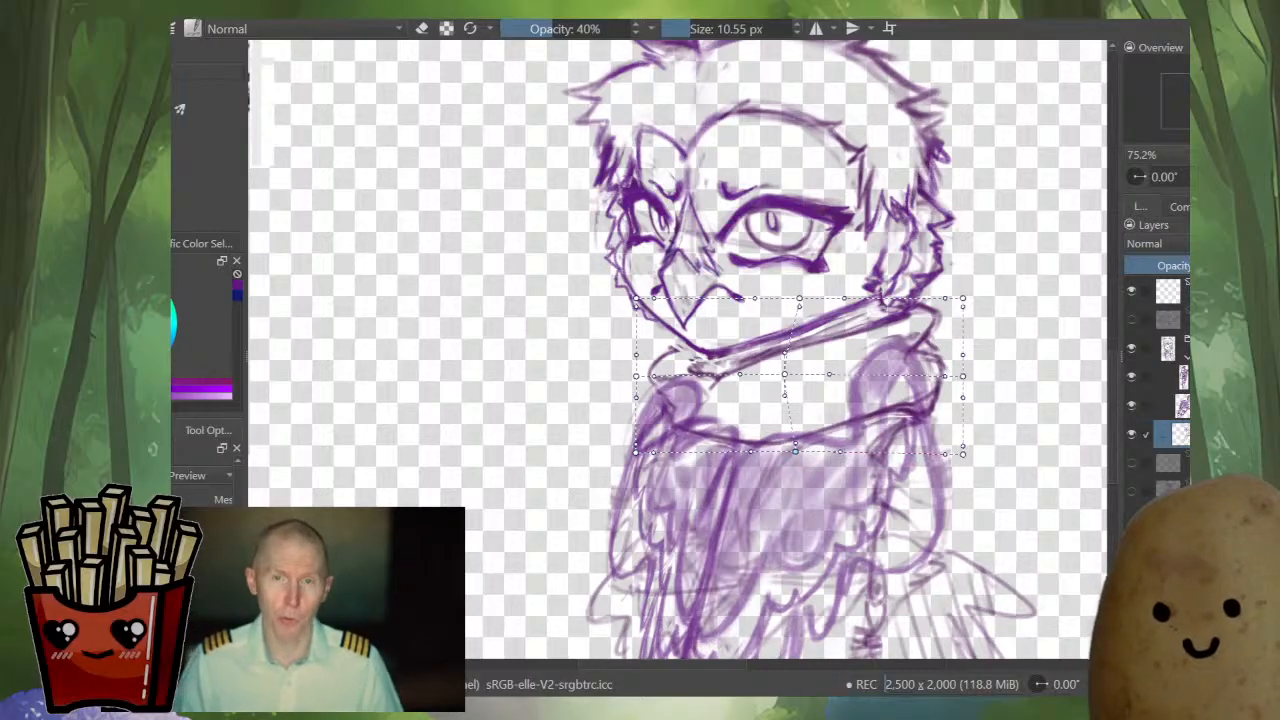
mouse_move(962, 453)
mouse_down()
mouse_move(955, 410)
mouse_move(970, 425)
mouse_up()
drag(868, 439, 873, 414)
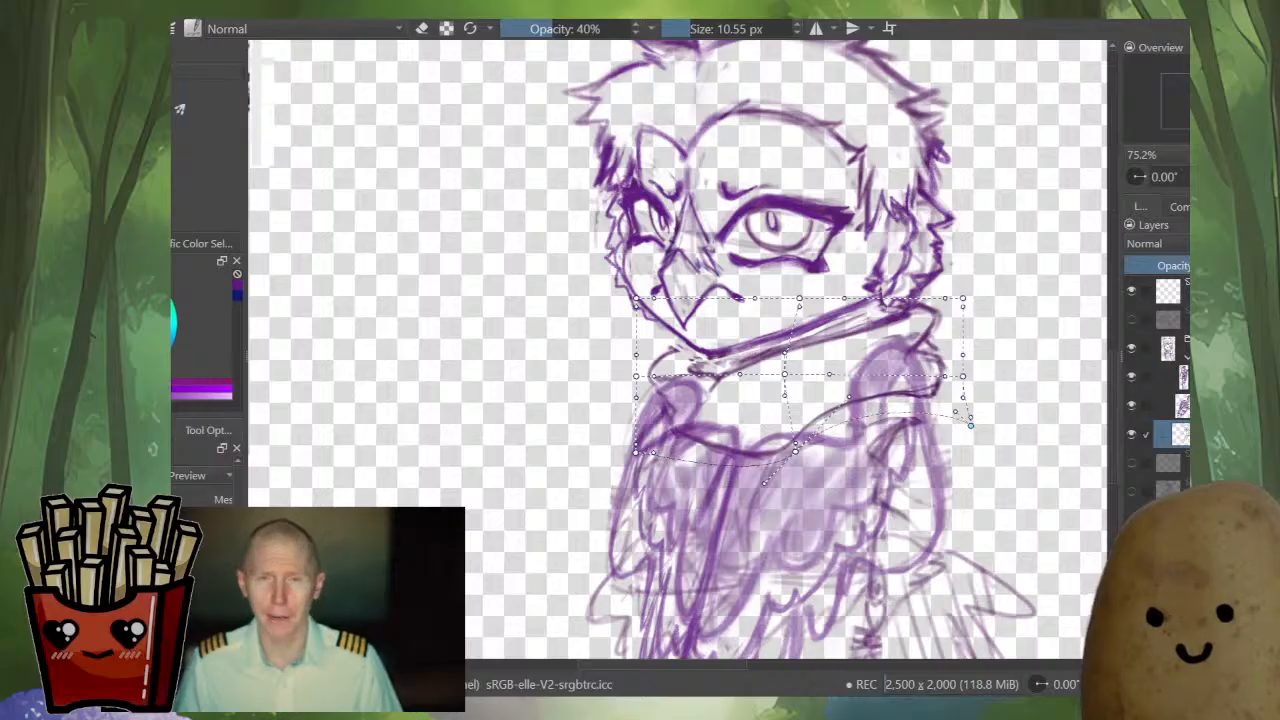
mouse_move(766, 483)
mouse_down()
mouse_move(789, 436)
mouse_move(792, 448)
mouse_move(785, 429)
mouse_up()
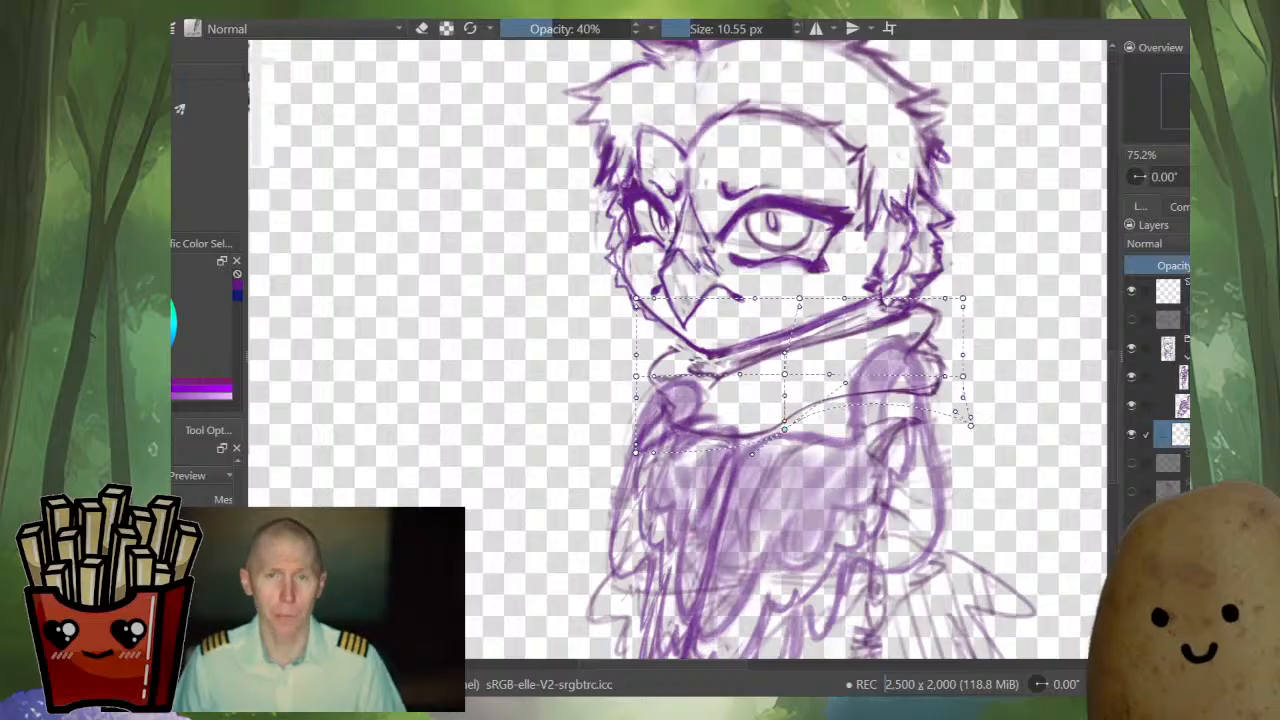
- Lift the scarf's beak-side edge and adjust the mesh through the middle to smooth its folds
drag(785, 374, 785, 372)
drag(636, 452, 645, 440)
drag(636, 376, 638, 368)
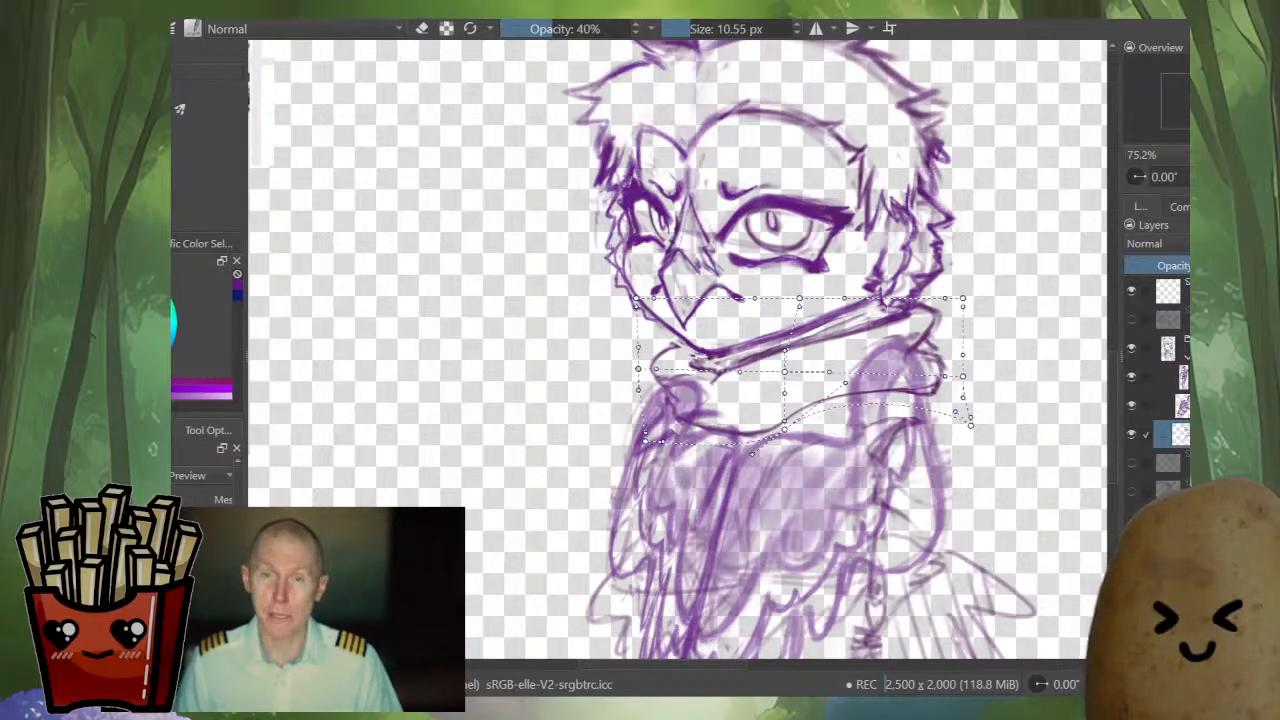
drag(963, 298, 965, 298)
drag(850, 373, 785, 367)
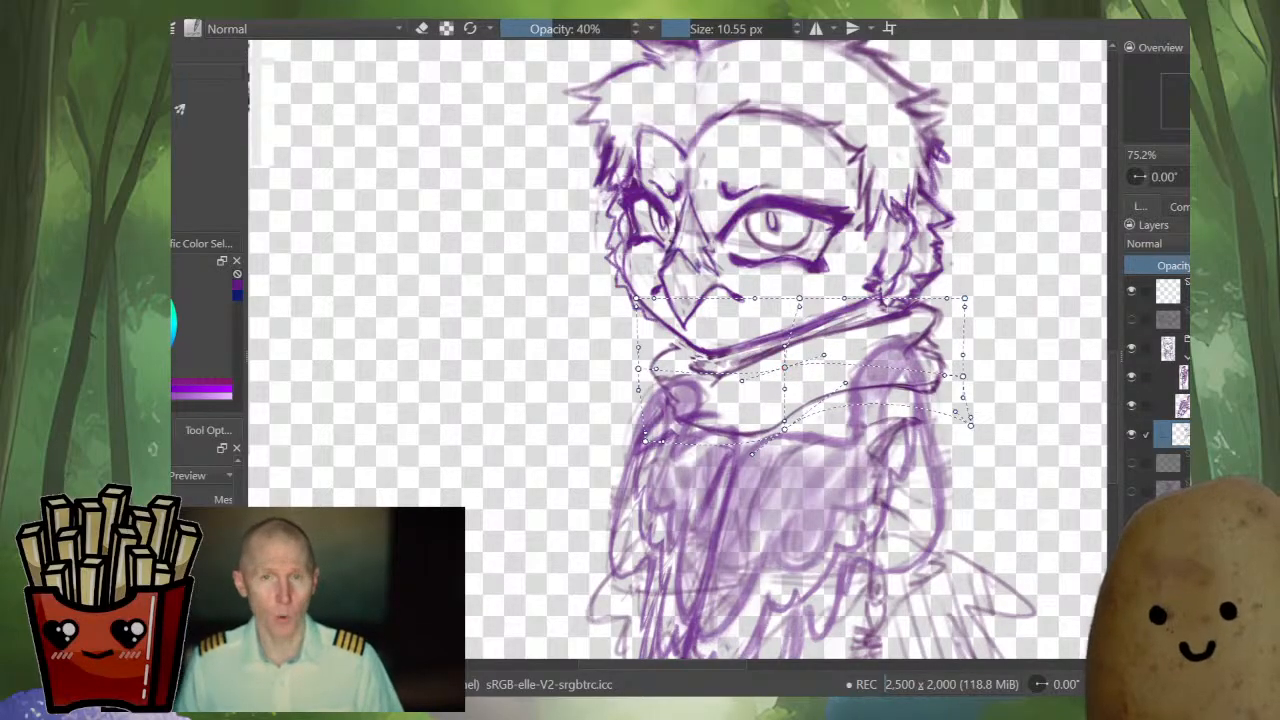
- Compare the warped scarf in the grouped sketch with the scarf on the earlier character sketch
click(1168, 463)
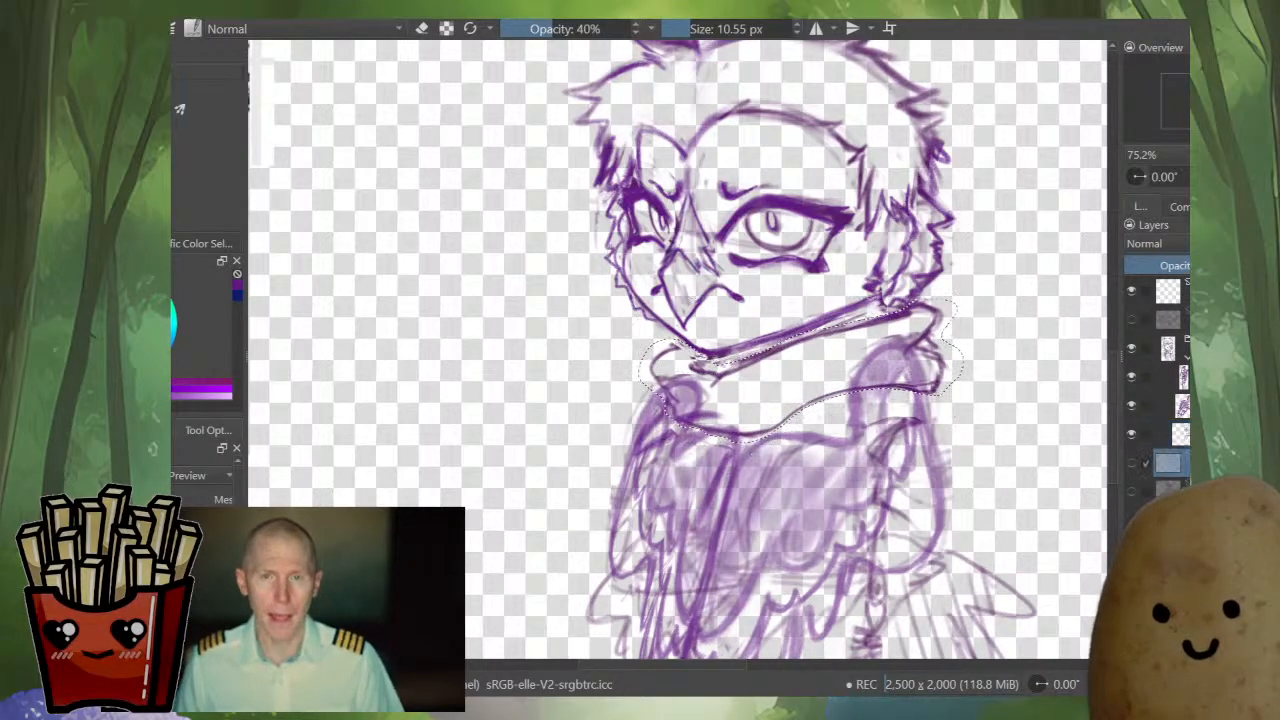
alt+click(1168, 463)
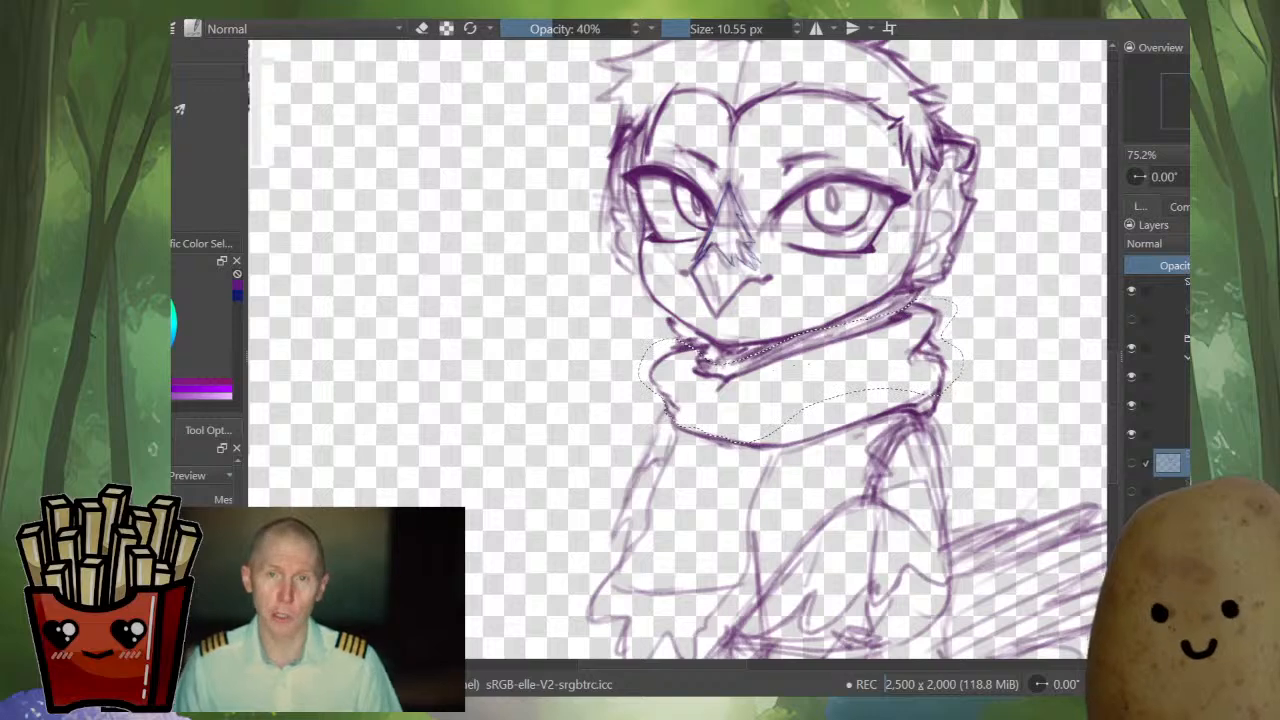
click(1168, 348)
click(1168, 433)
click(1168, 463)
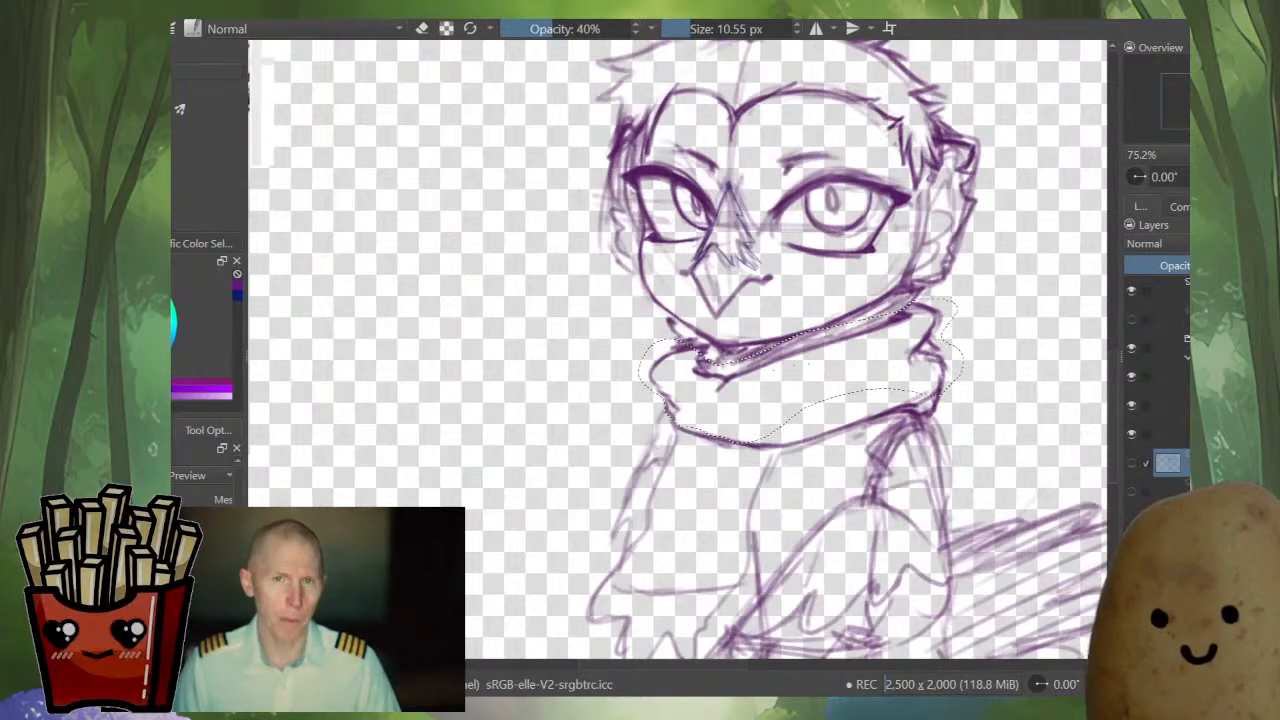
alt+click(1168, 463)
click(1168, 348)
click(1187, 357)
click(1168, 376)
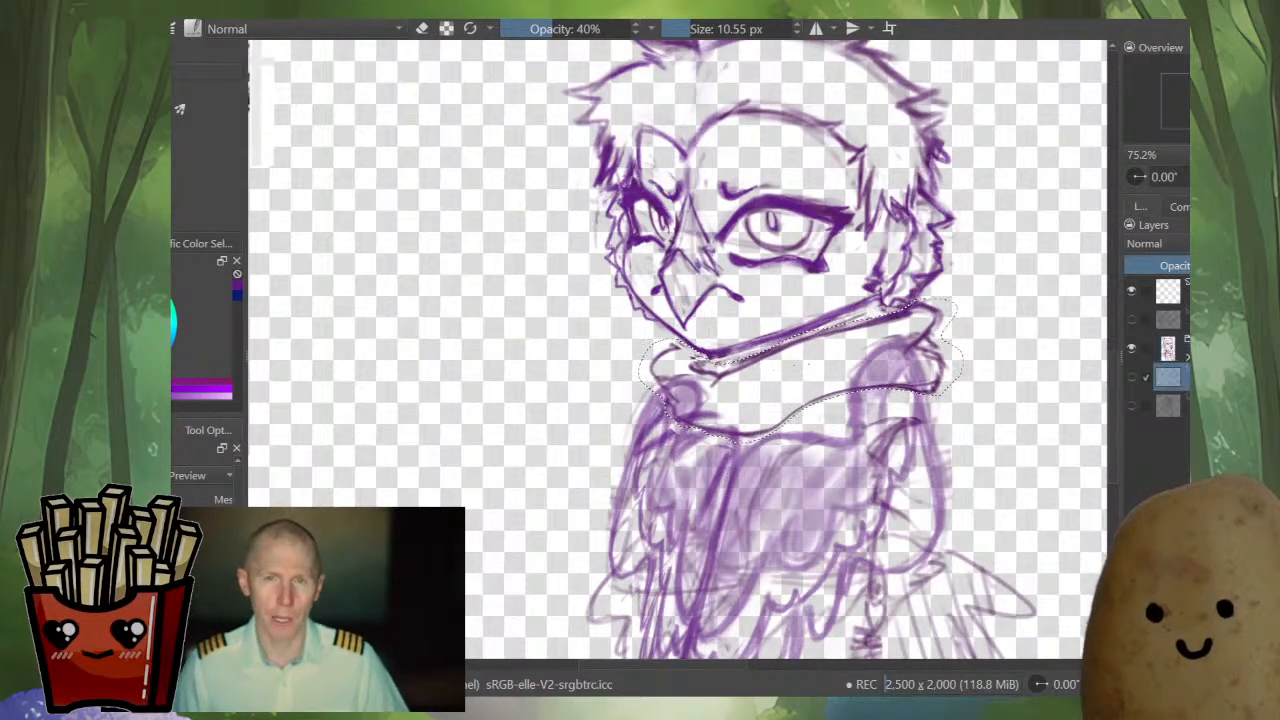
alt+click(1168, 376)
click(1168, 348)
click(1168, 376)
click(1168, 348)
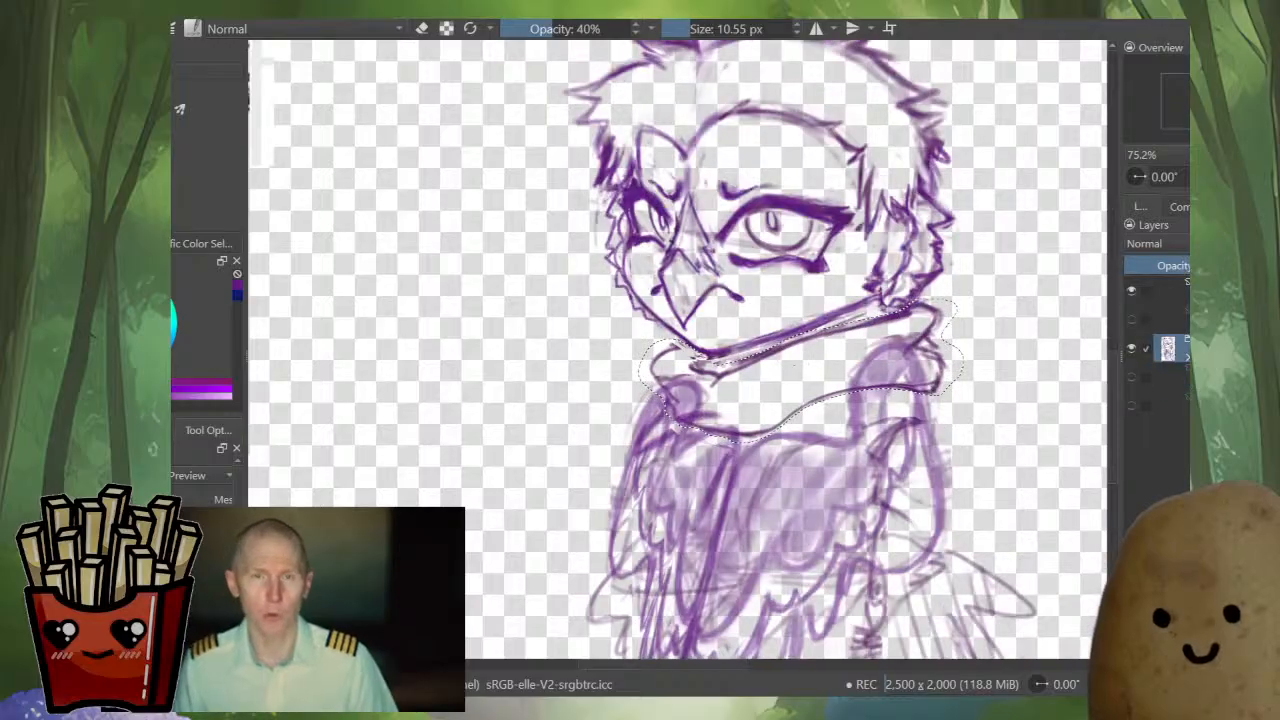
click(1168, 376)
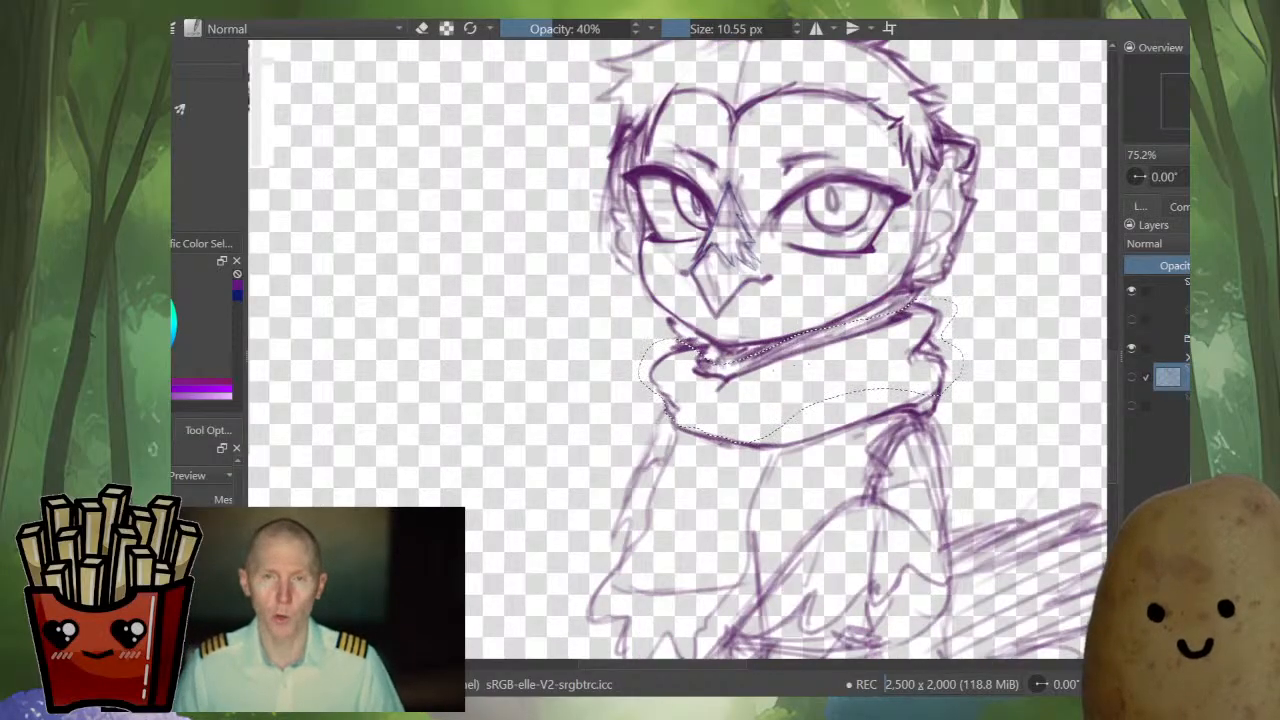
key(Page_Up)
key(Page_Down)
key(Page_Up)
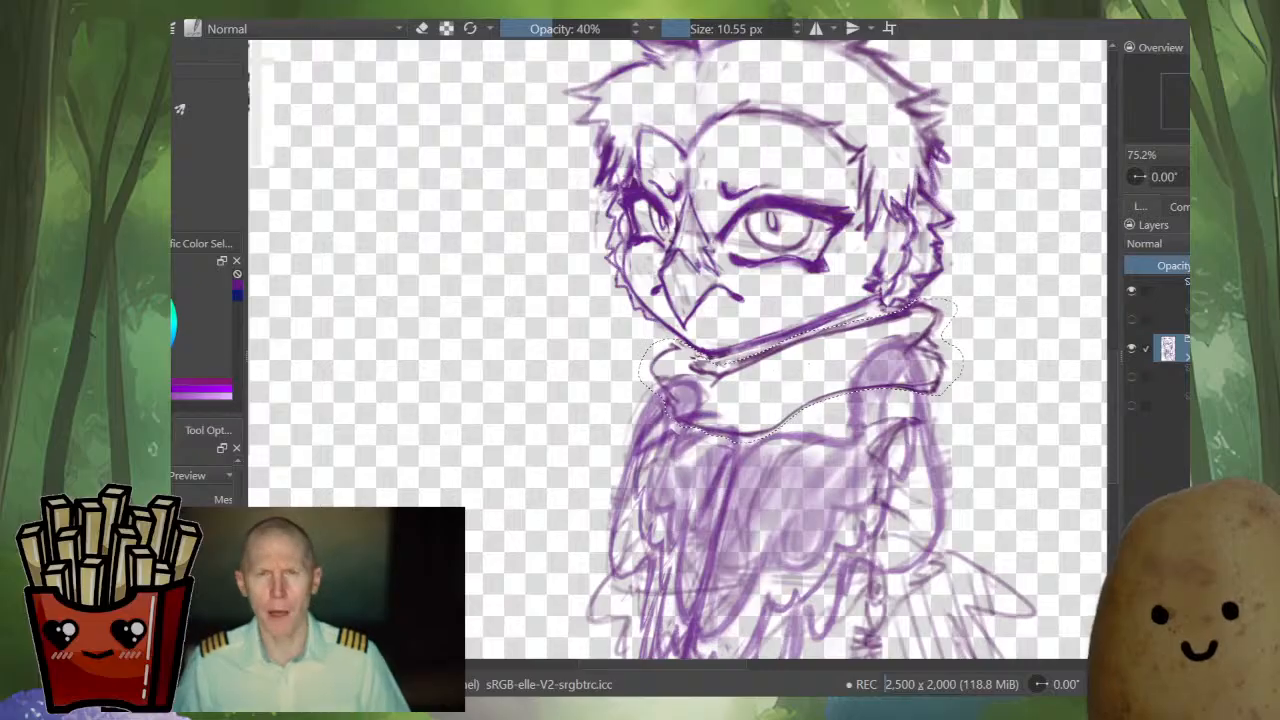
- Return to the grouped body sketch layer and refine the scarf's mesh warp along both ends and the lower middle edge
click(1168, 376)
click(1186, 356)
click(1168, 434)
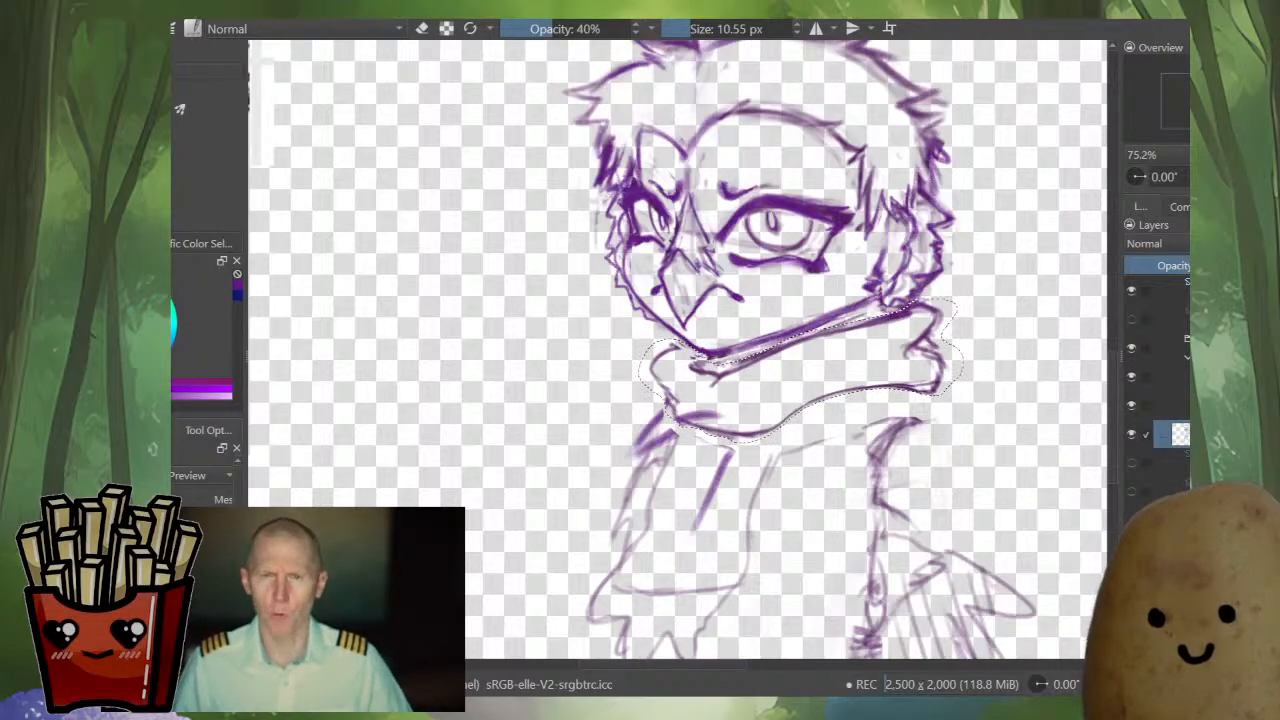
key(ctrl+t)
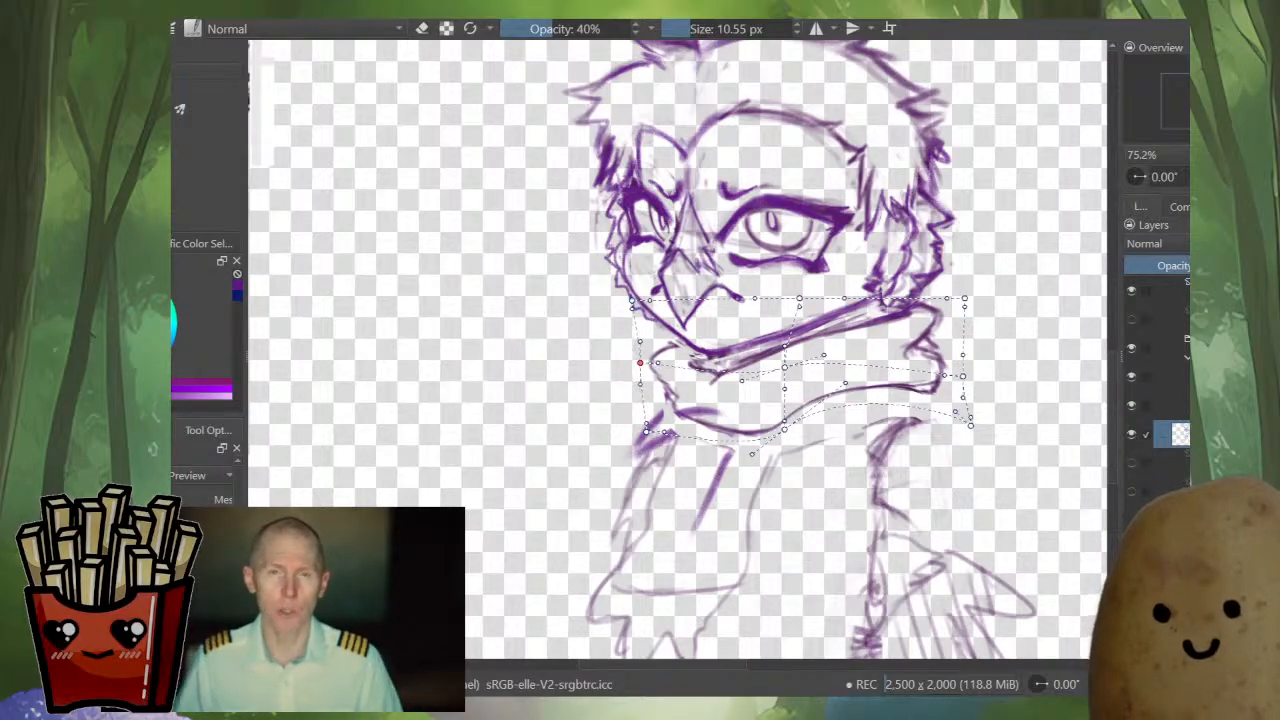
drag(640, 363, 642, 360)
drag(632, 301, 624, 303)
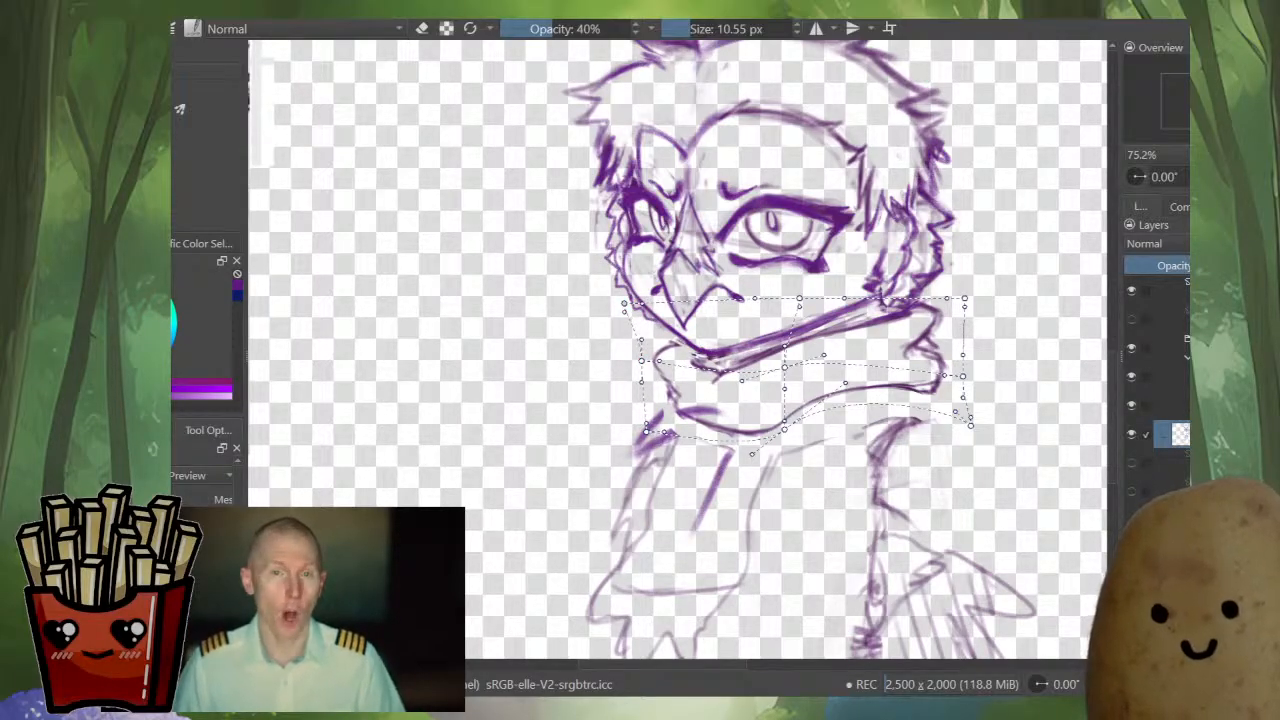
drag(962, 375, 955, 372)
drag(964, 298, 967, 296)
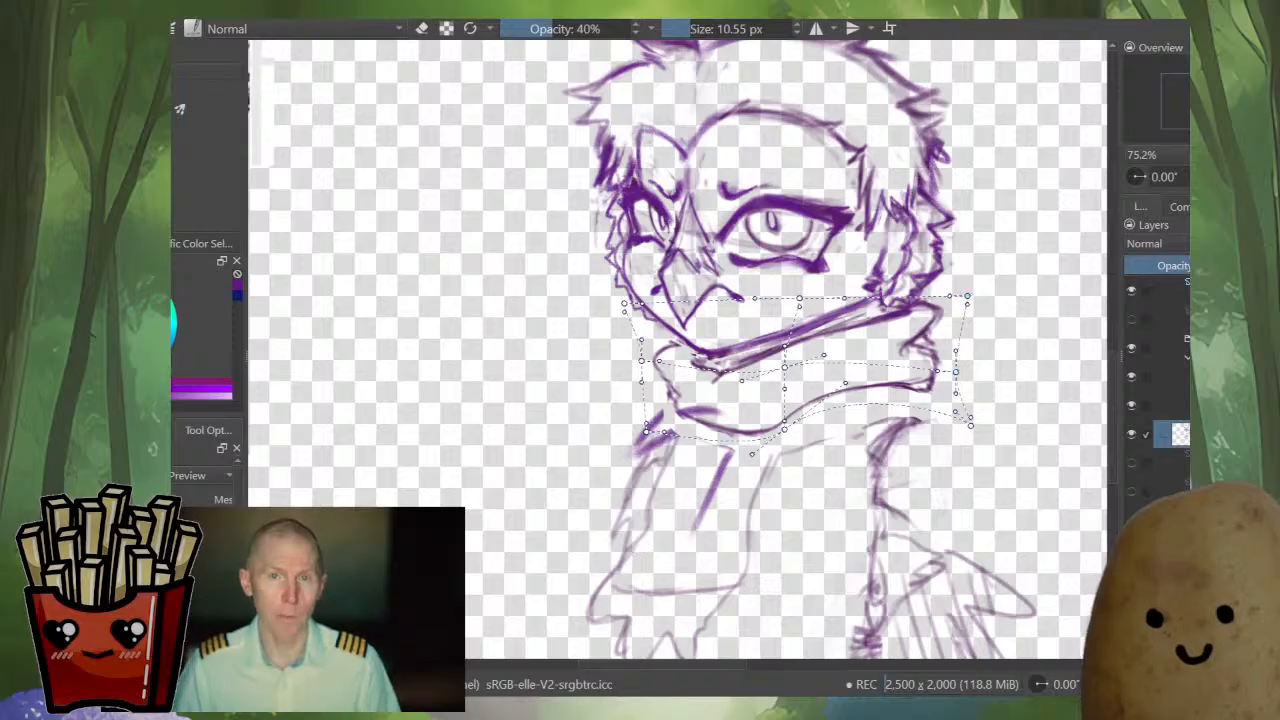
drag(785, 429, 785, 427)
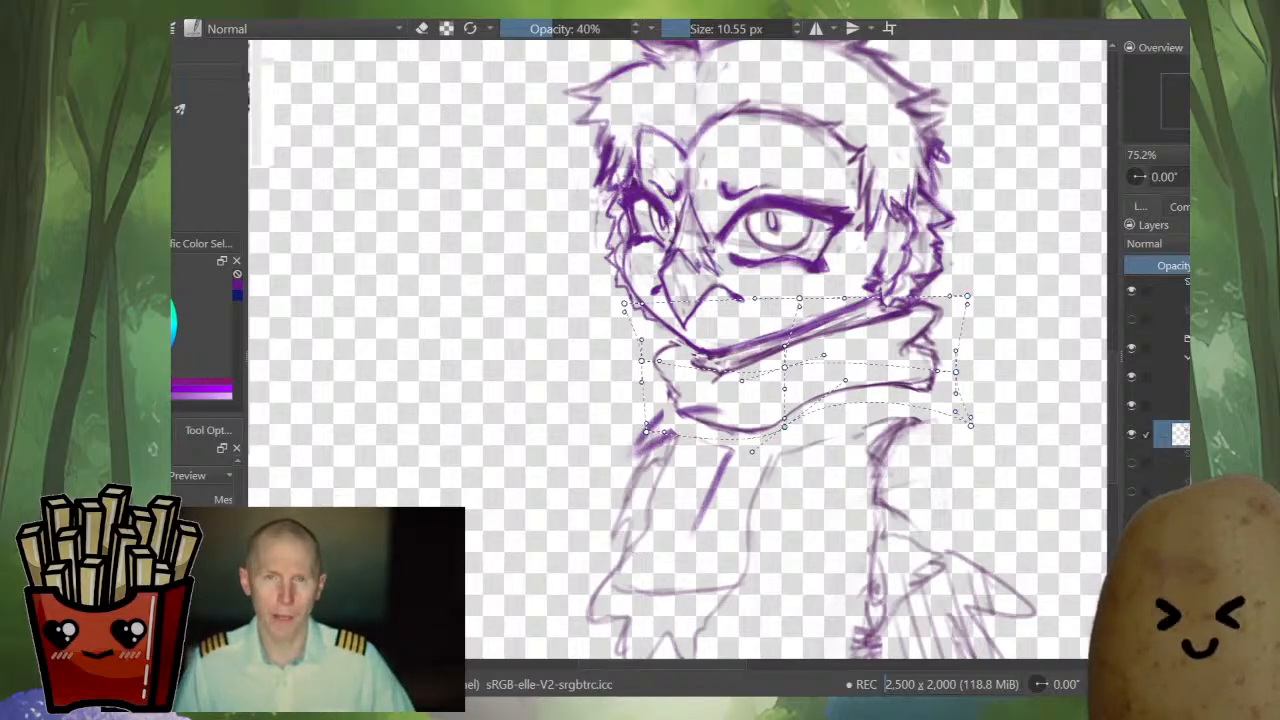
key(Return)
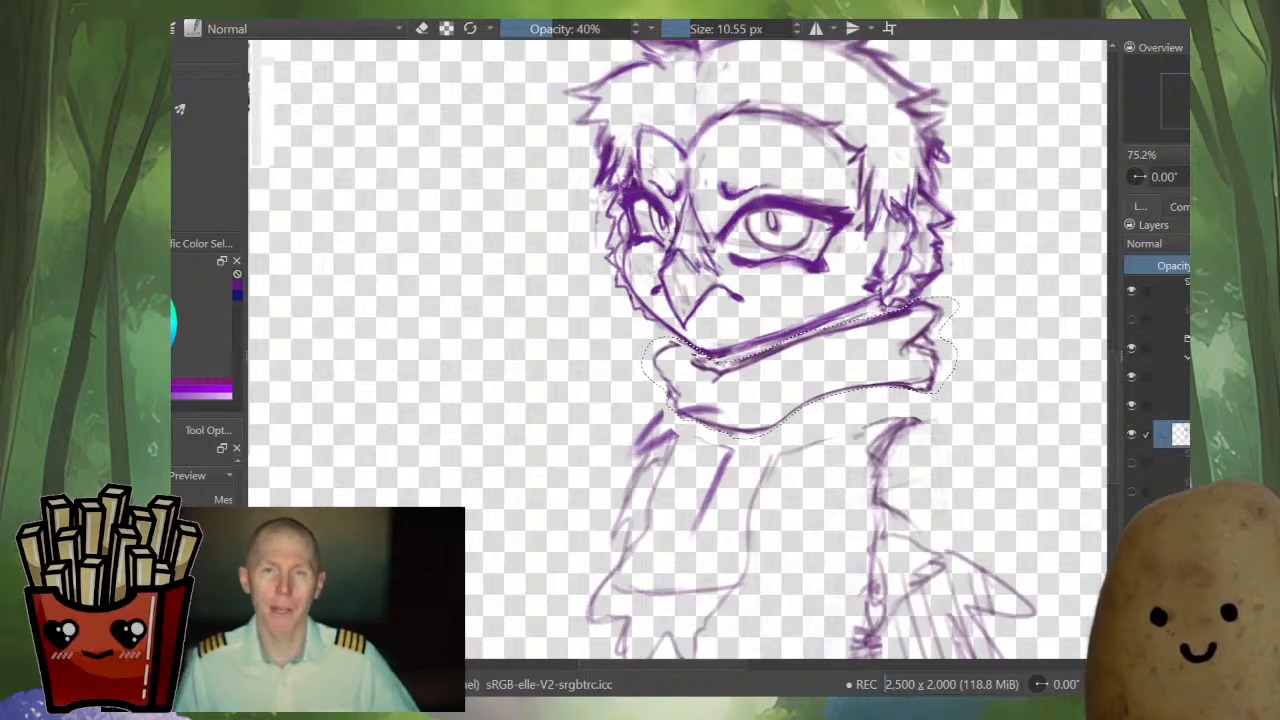
- Reopen the scarf's mesh with an extra row and pull its lower middle point slightly down toward the beak side
key(ctrl+t)
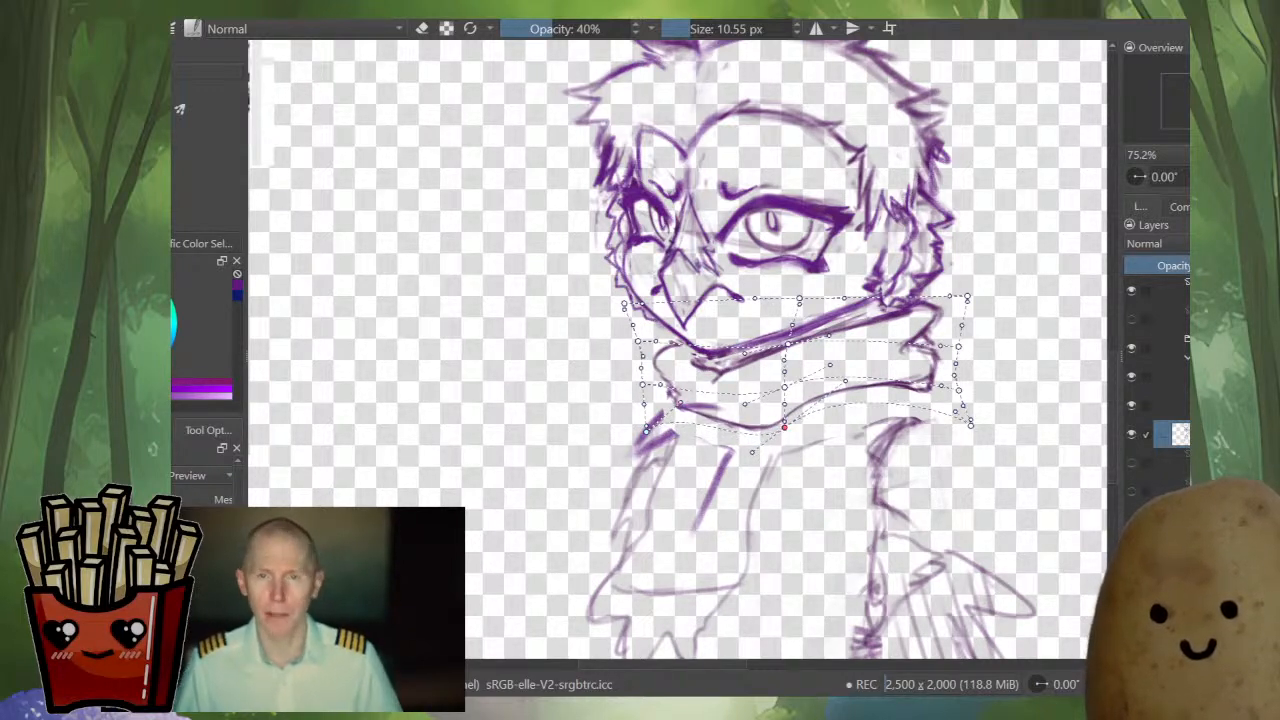
drag(784, 426, 776, 430)
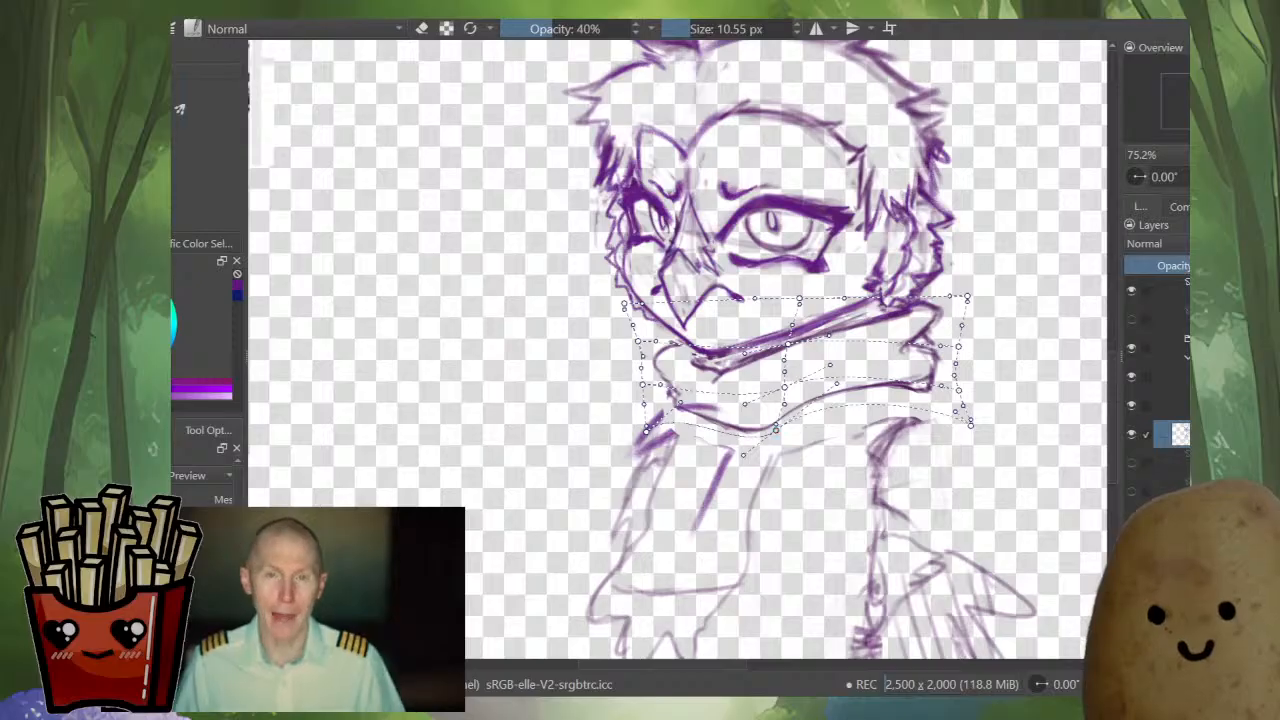
key(b)
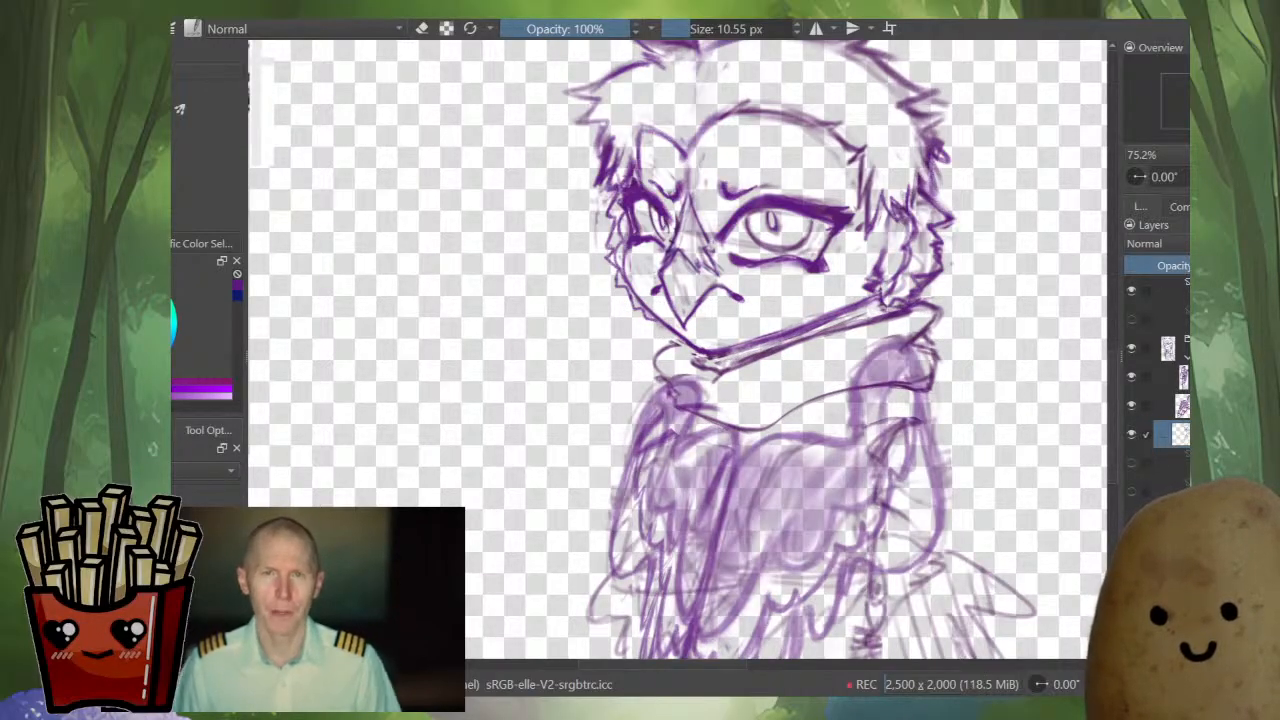
scroll(952, 442, down, 4)
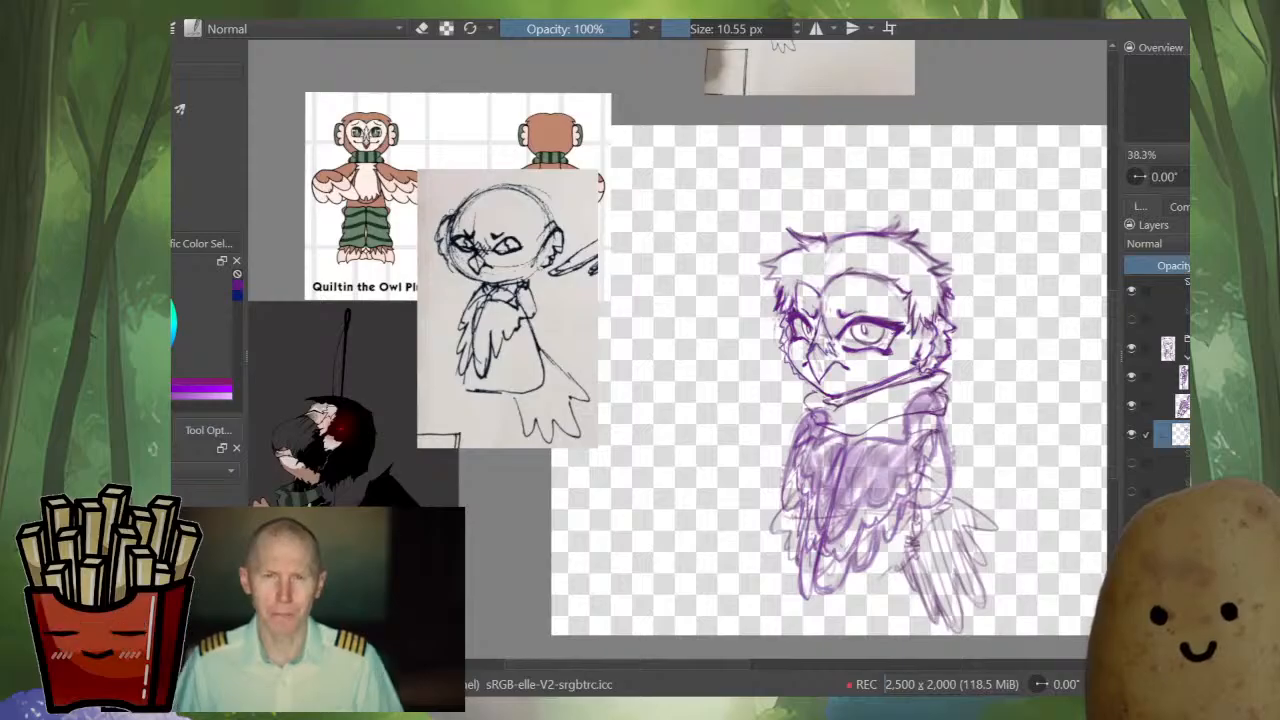
click(1172, 405)
shift+click(1172, 376)
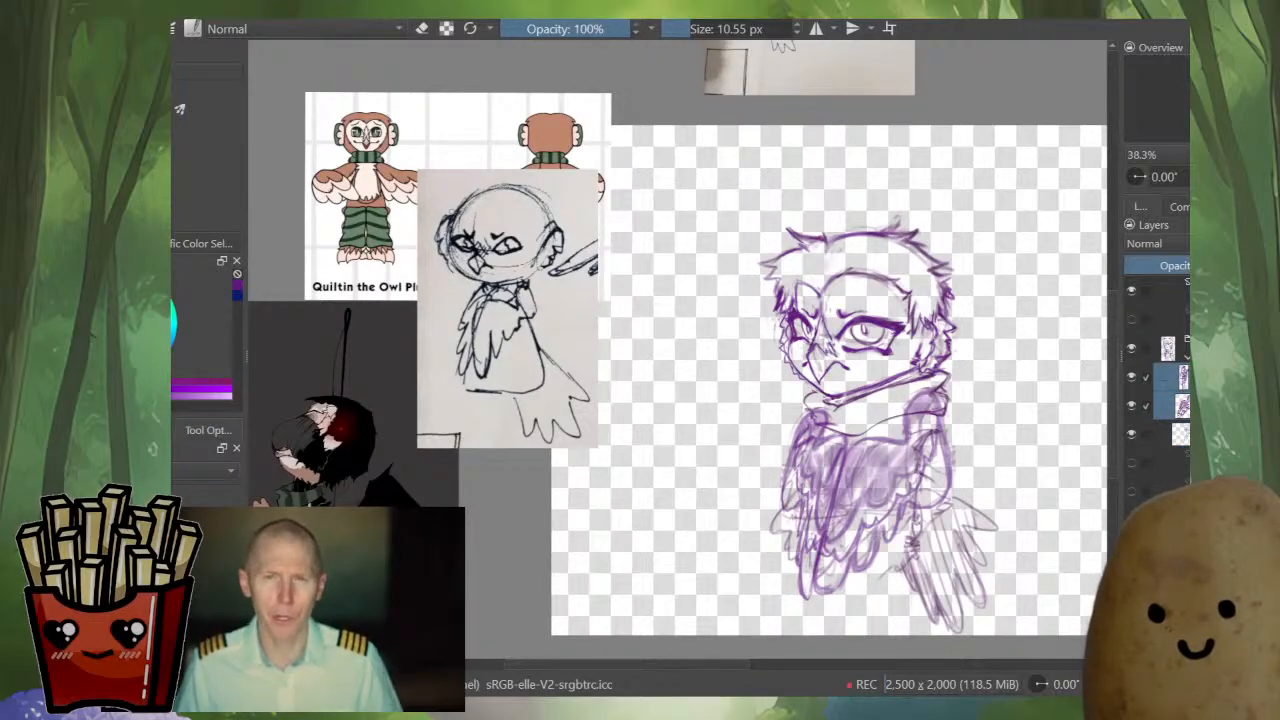
scroll(931, 458, up, 3)
key(ctrl+t)
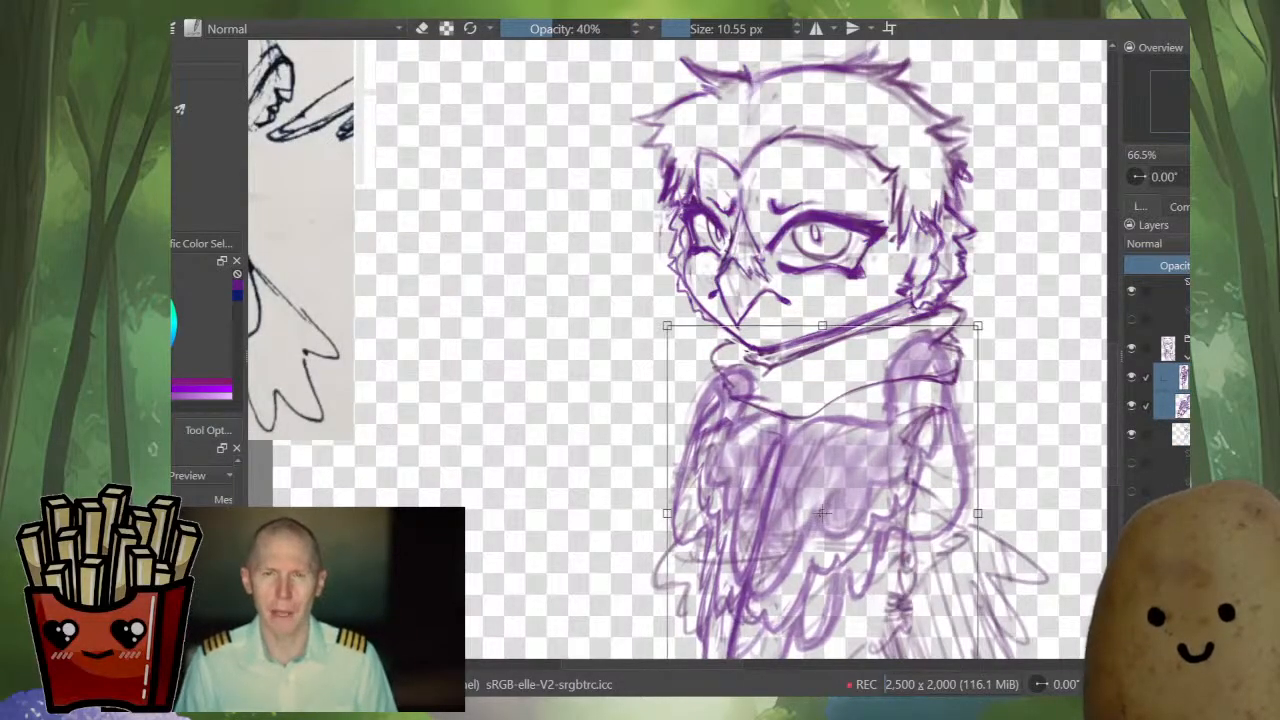
scroll(934, 329, down, 2)
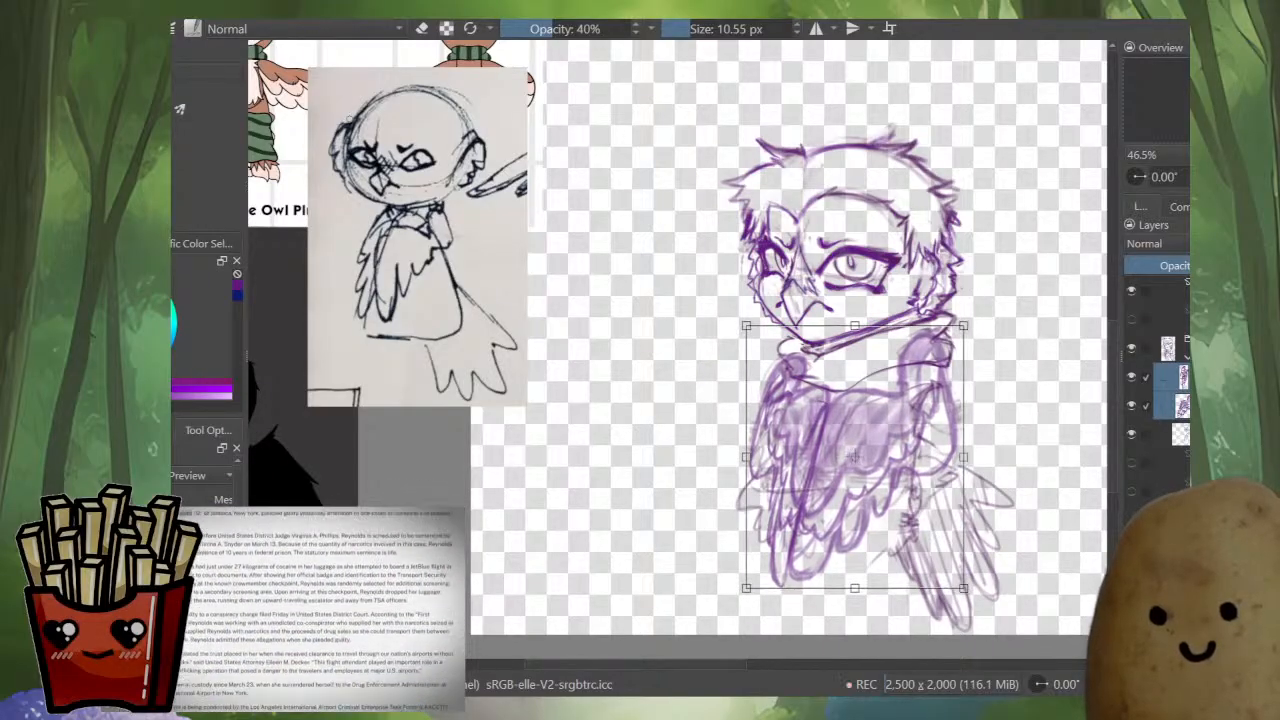
key(Return)
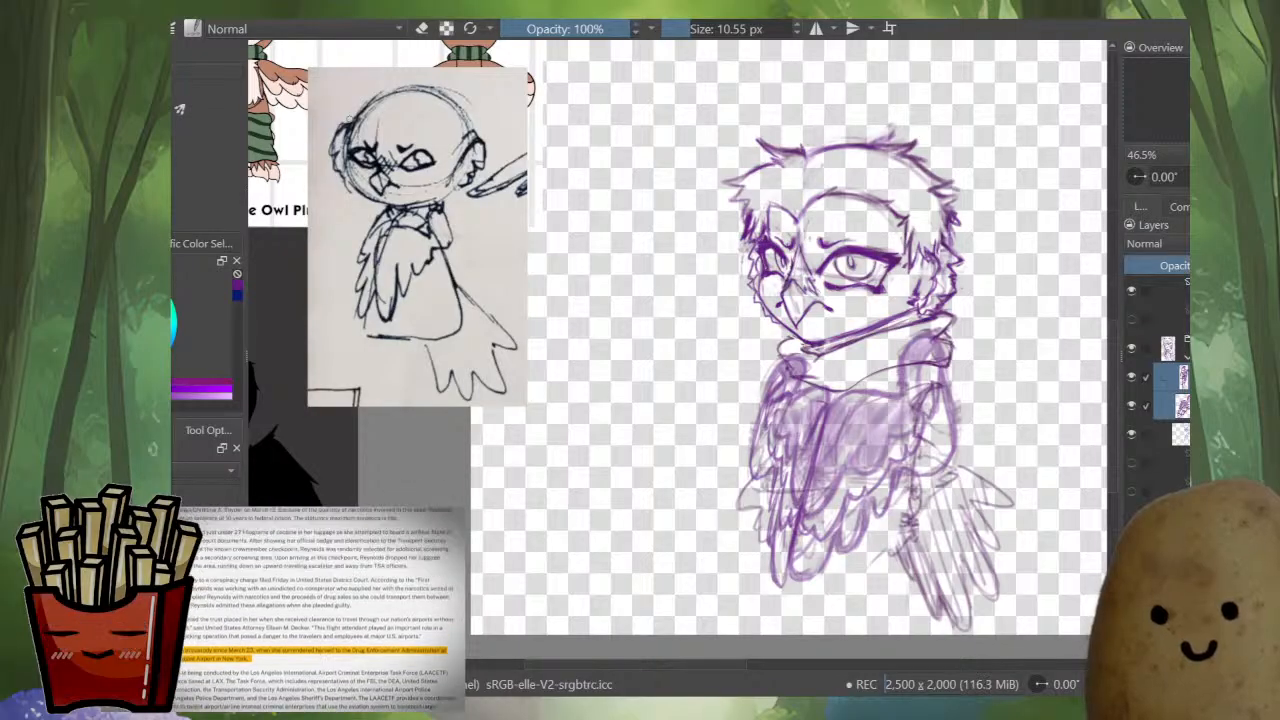
- Outline the torso freehand on the earlier happy owl sketch and bring a copy into the angry owl group beneath the wing layers
click(1178, 434)
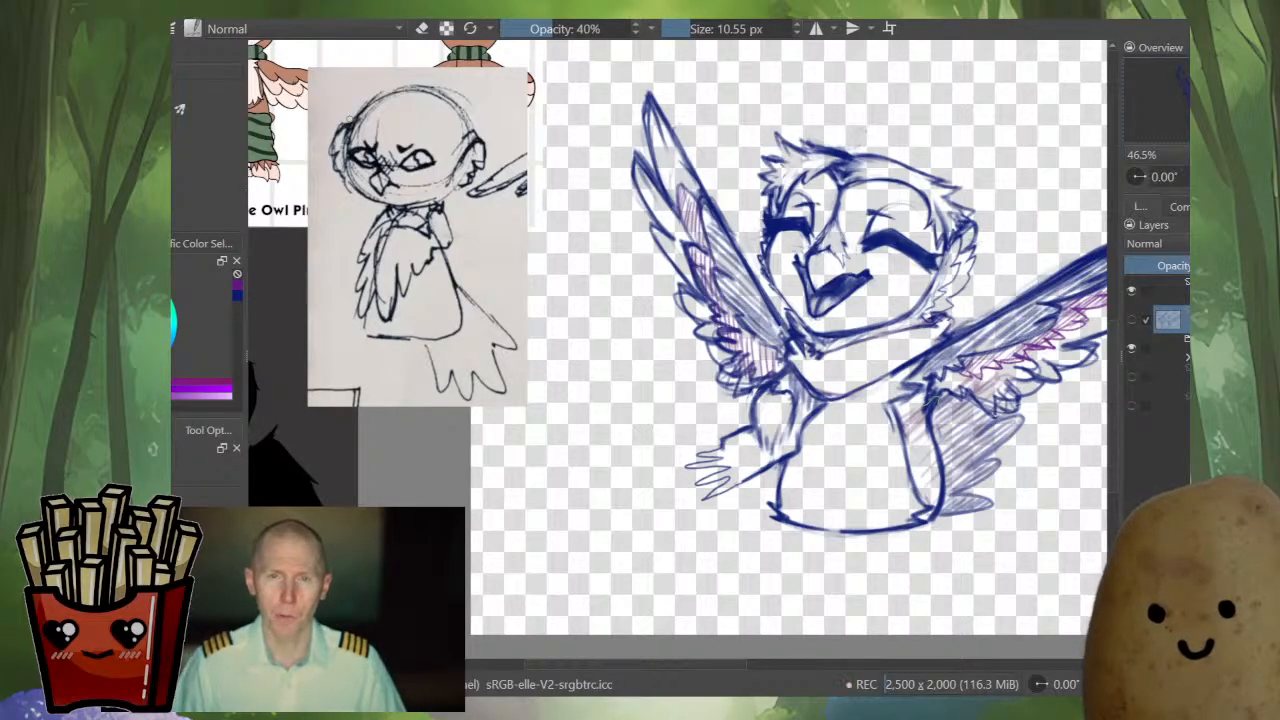
mouse_move(906, 370)
mouse_down()
mouse_move(826, 410)
mouse_move(812, 446)
mouse_move(766, 478)
mouse_move(910, 565)
mouse_move(932, 542)
mouse_move(934, 412)
mouse_move(908, 370)
mouse_up()
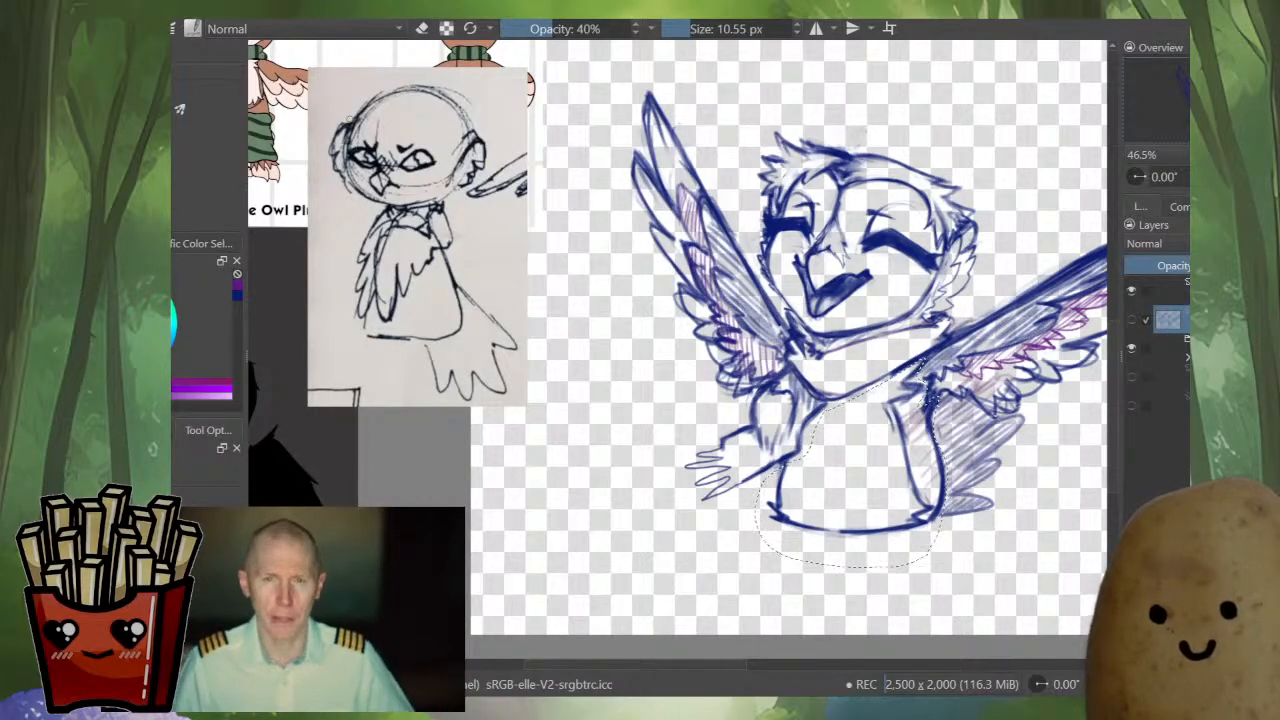
click(1170, 376)
click(1170, 462)
click(1170, 434)
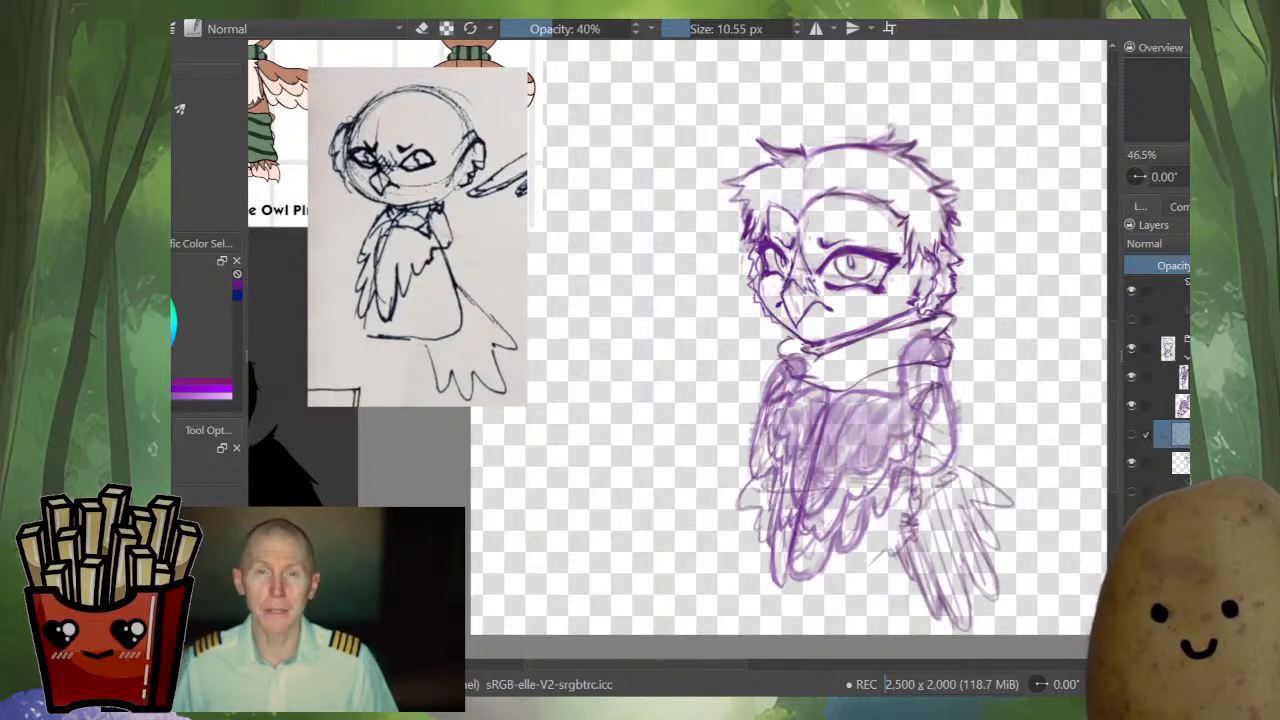
click(1131, 291)
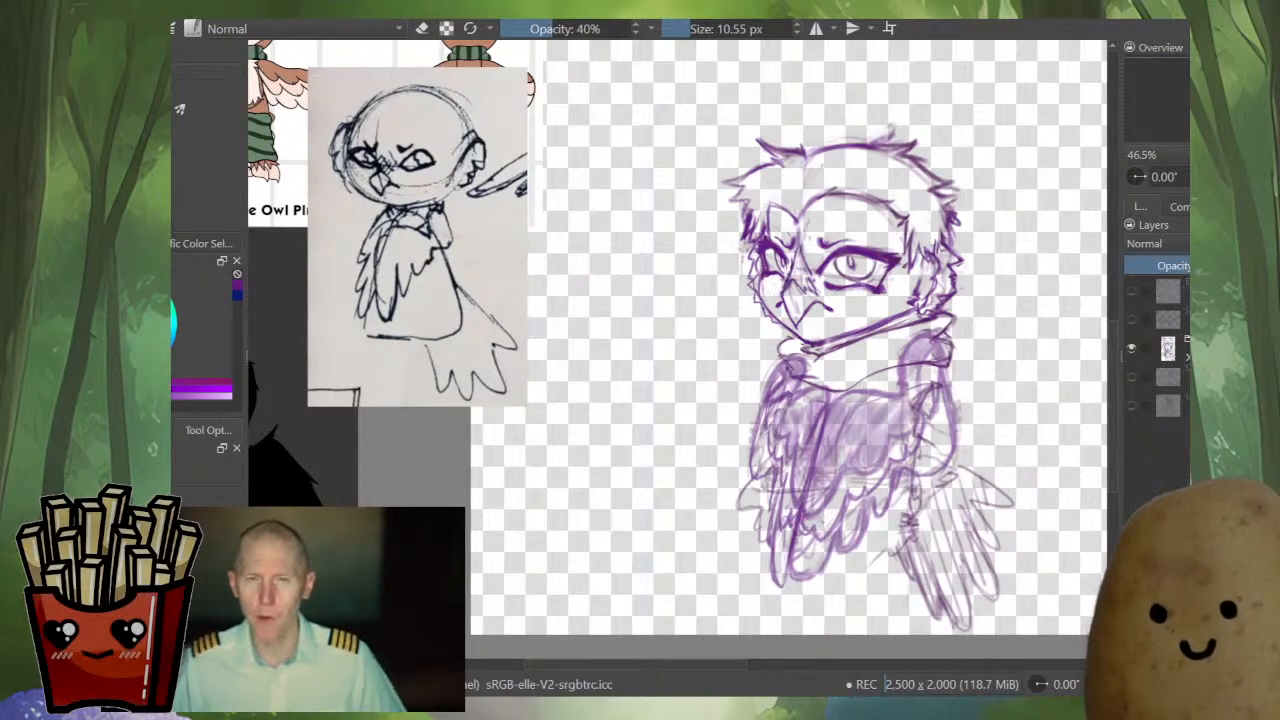
- Expand the owl sketch's layer group, then show and select the hidden blue body-outline layer
click(1131, 348)
click(1131, 348)
click(1168, 348)
click(1186, 356)
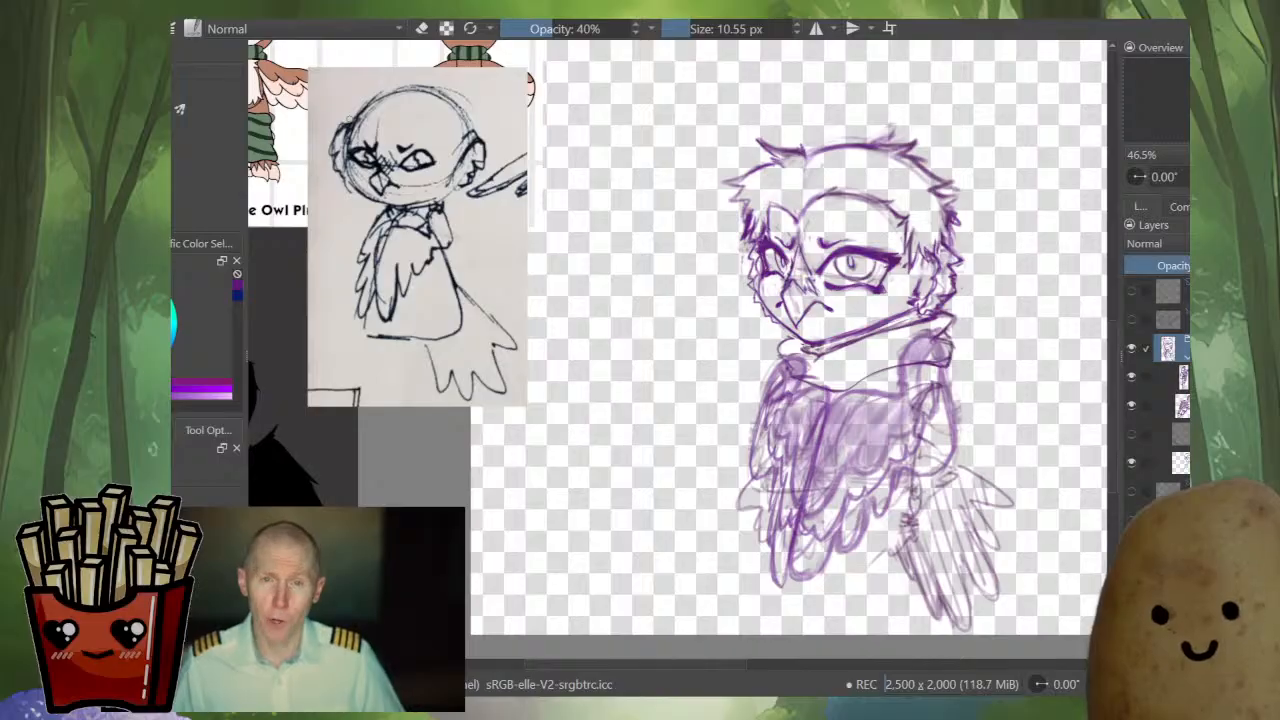
click(1131, 434)
click(1180, 434)
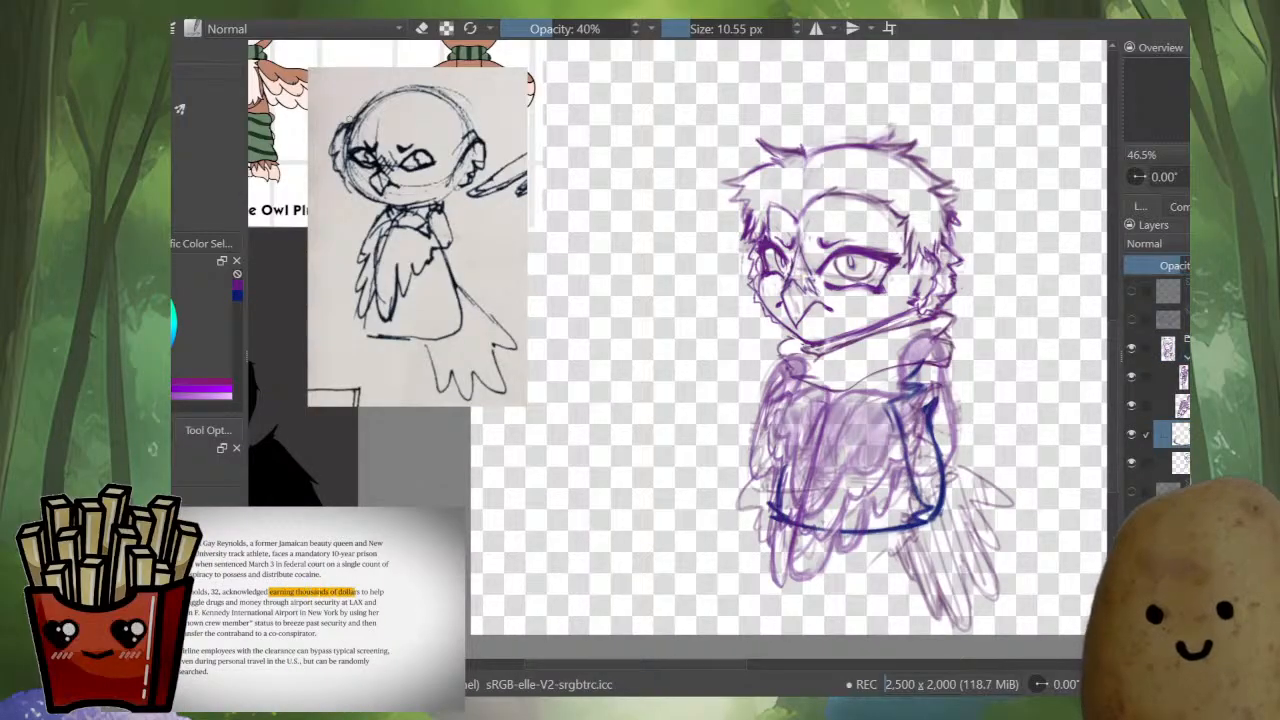
- Lower the blue body-outline layer's opacity and hide the two wing layers above it
click(1178, 265)
click(1131, 376)
click(1131, 404)
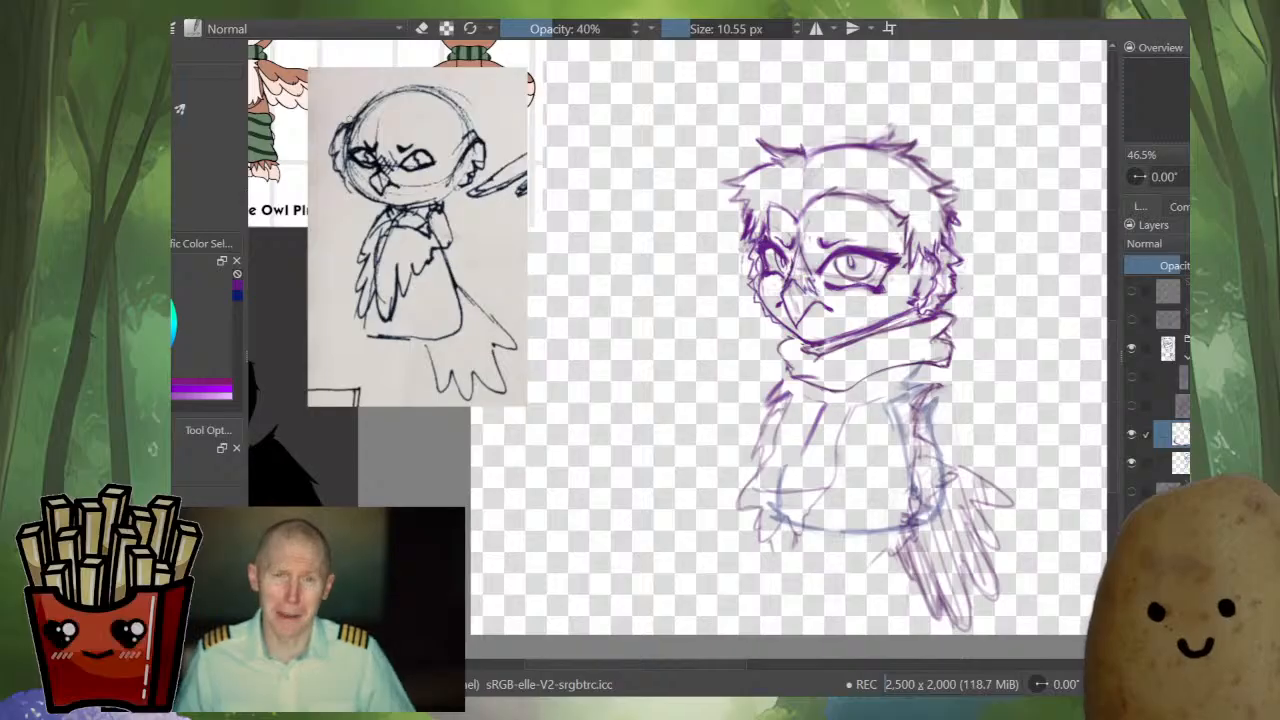
- Warp the blue body outline with the transform tool, pulling its left side slightly inward and adjusting its right and bottom edges
key(ctrl+t)
scroll(923, 466, up, 2)
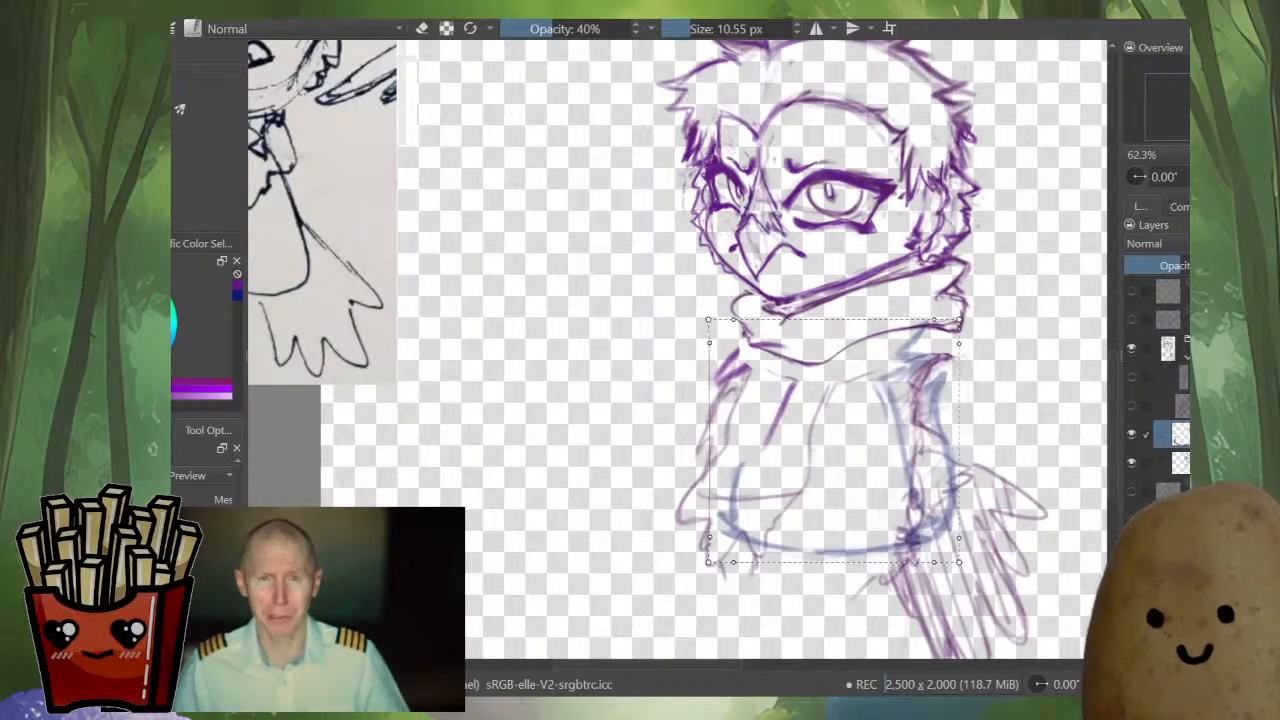
drag(709, 449, 719, 447)
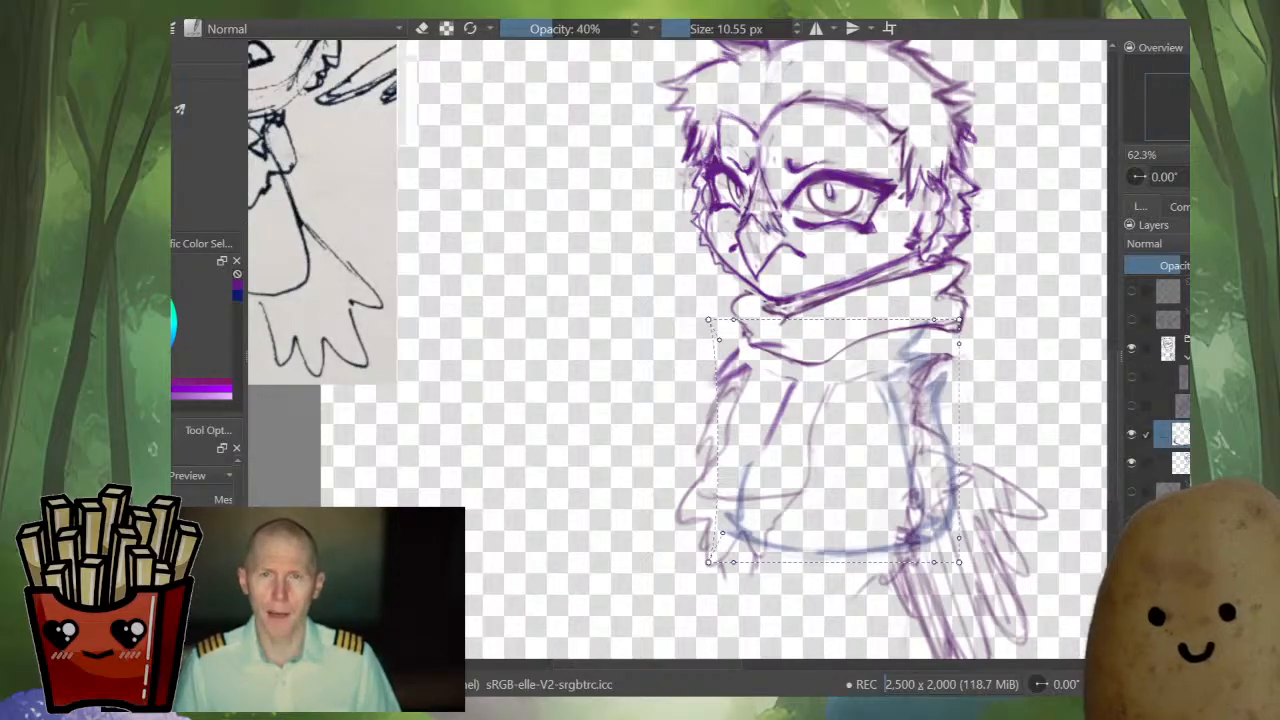
scroll(760, 400, up, 2)
scroll(760, 400, down, 1)
drag(680, 496, 691, 496)
drag(935, 400, 940, 400)
drag(803, 576, 806, 572)
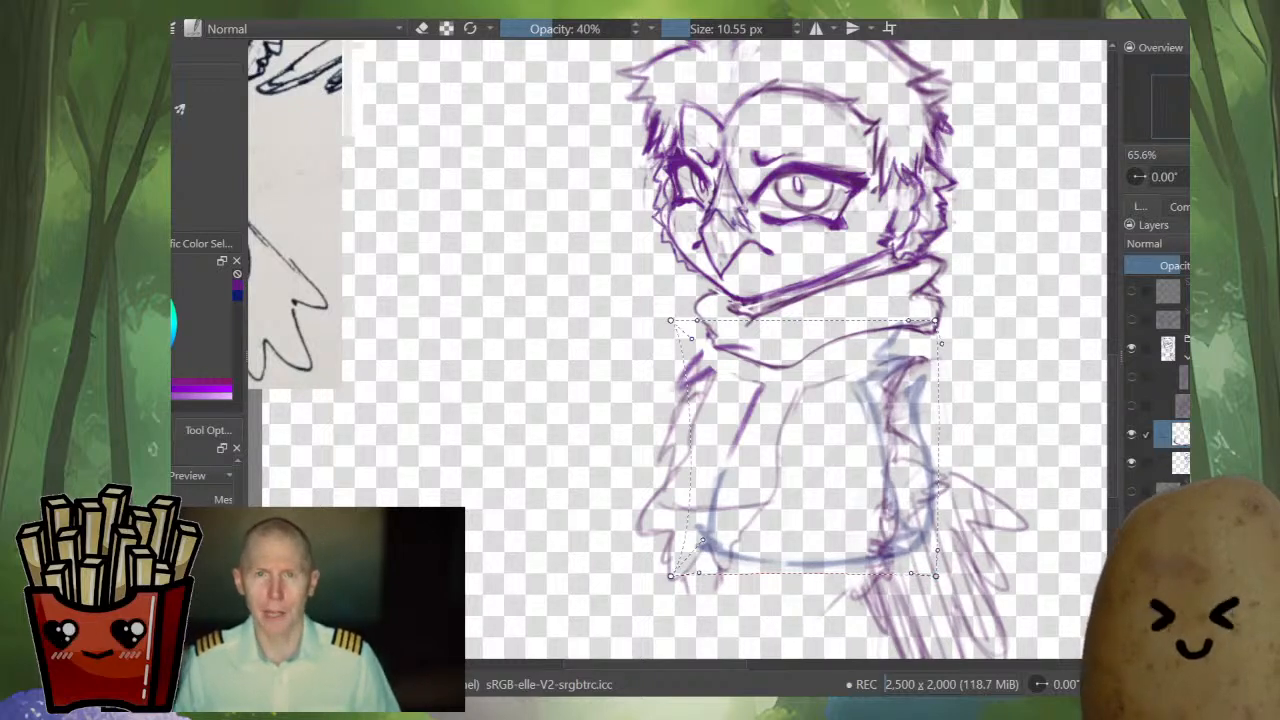
key(Return)
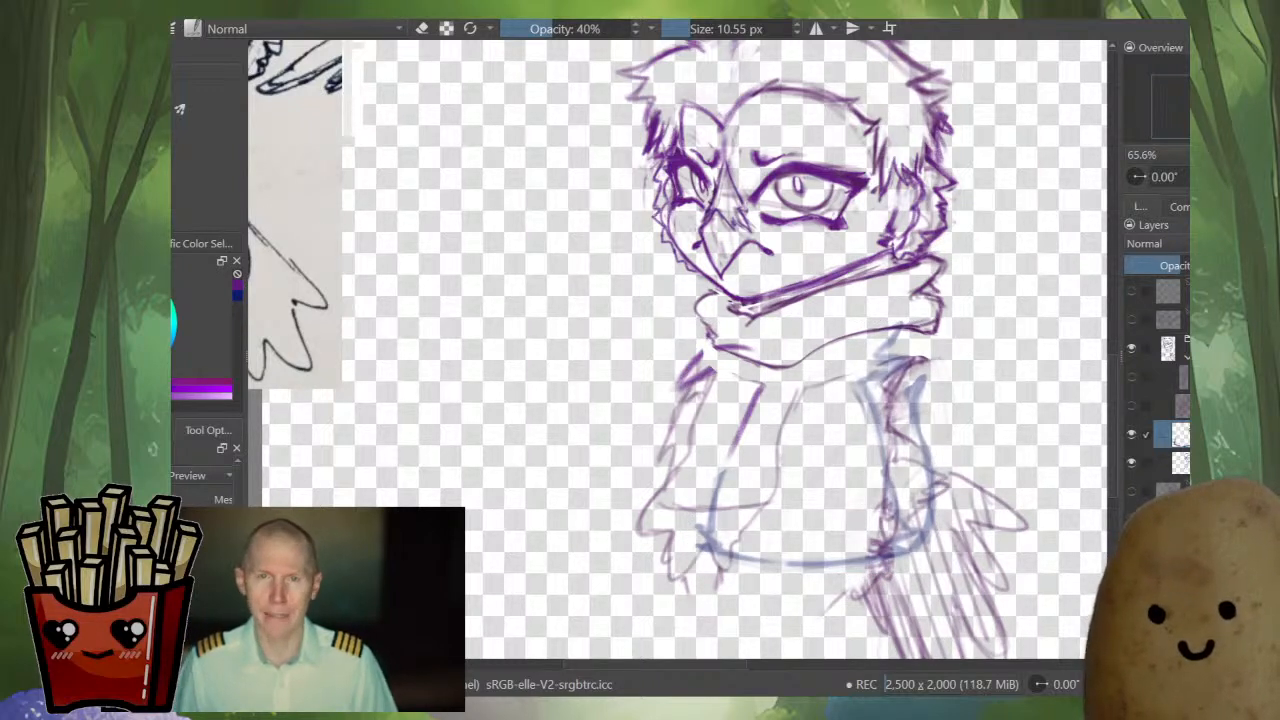
- Lasso-select the hanging scarf tail and its fringe below the owl's neck
key(b)
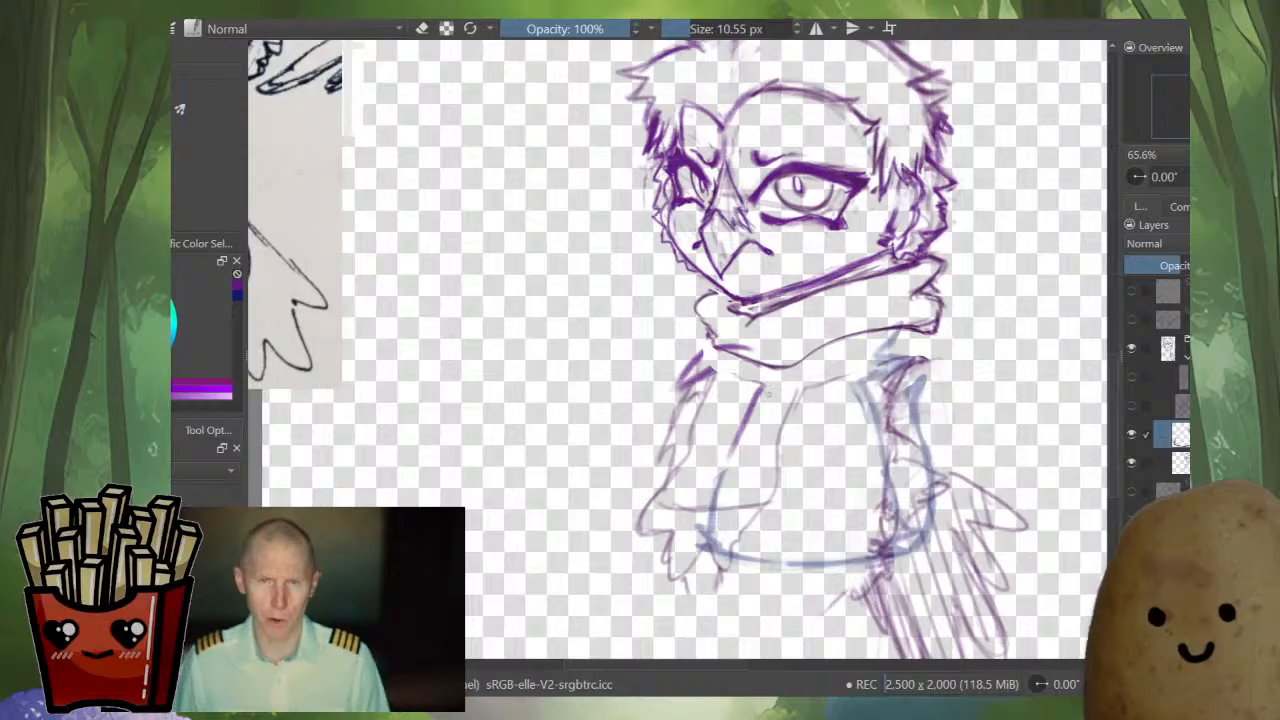
key(l)
mouse_move(722, 364)
mouse_down()
mouse_move(795, 413)
mouse_move(698, 402)
mouse_move(641, 503)
mouse_move(686, 614)
mouse_move(730, 580)
mouse_move(740, 540)
mouse_up()
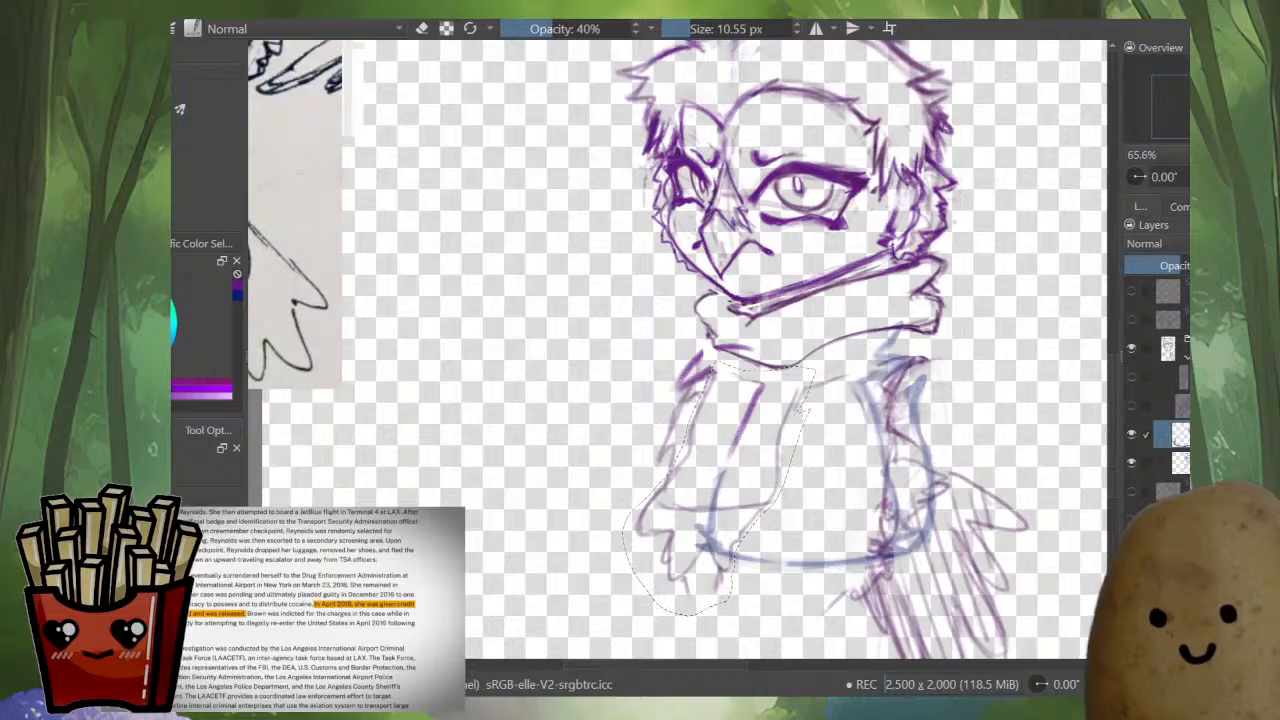
key(ctrl+t)
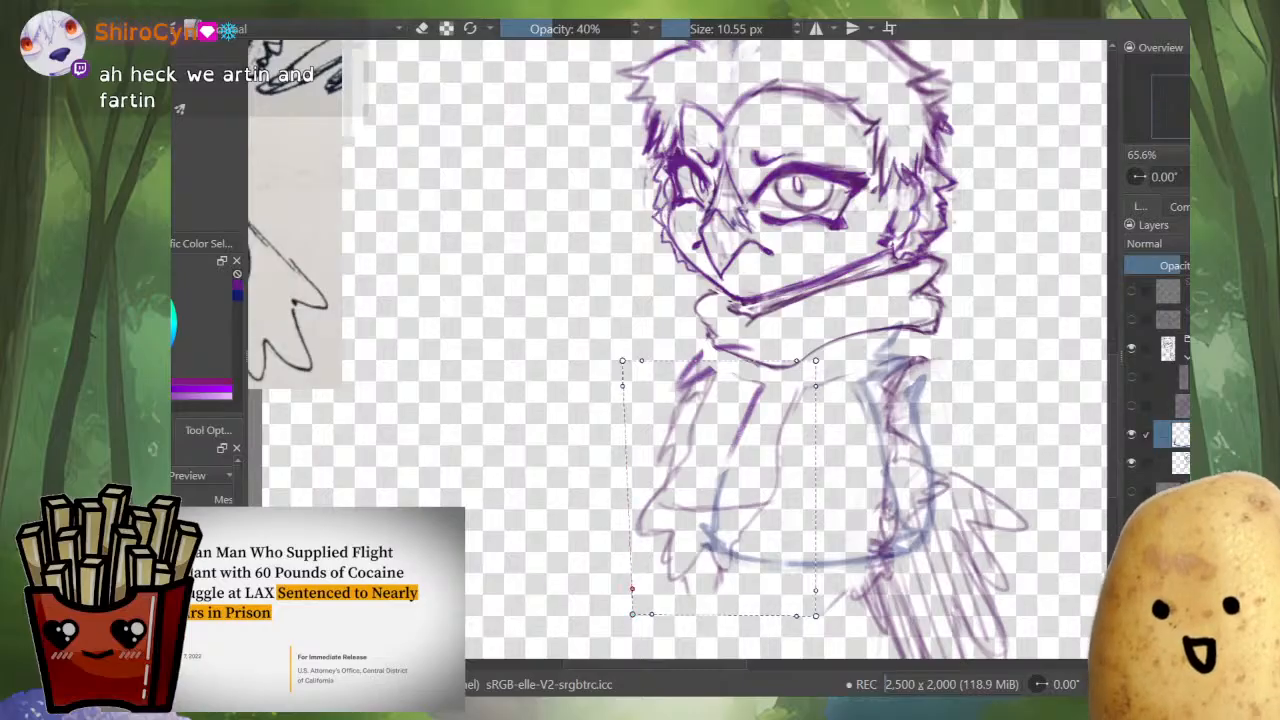
key(Page_Up)
key(Page_Up)
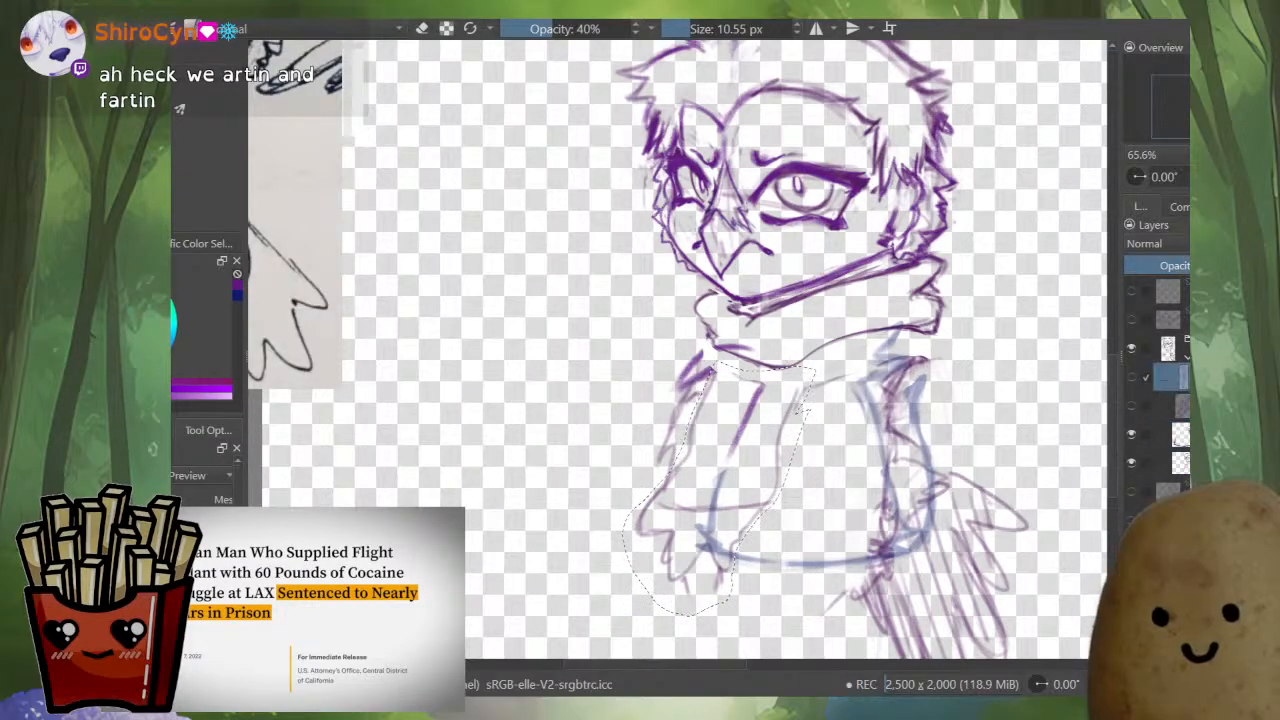
- Warp the selected scarf tail on the purple sketch layer, raising it toward the neck scarf and pulling its lower corners inward
key(Page_Down)
key(Page_Down)
key(Page_Down)
drag(622, 616, 640, 606)
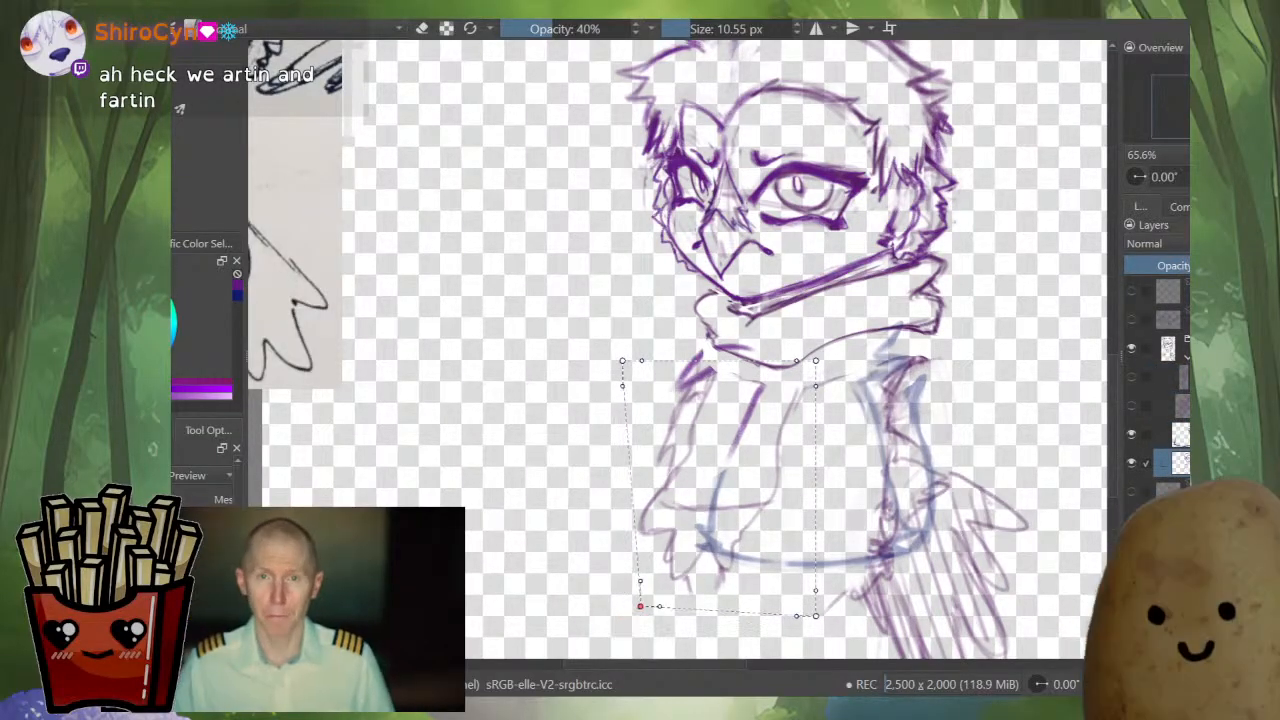
drag(816, 360, 819, 336)
drag(623, 353, 635, 349)
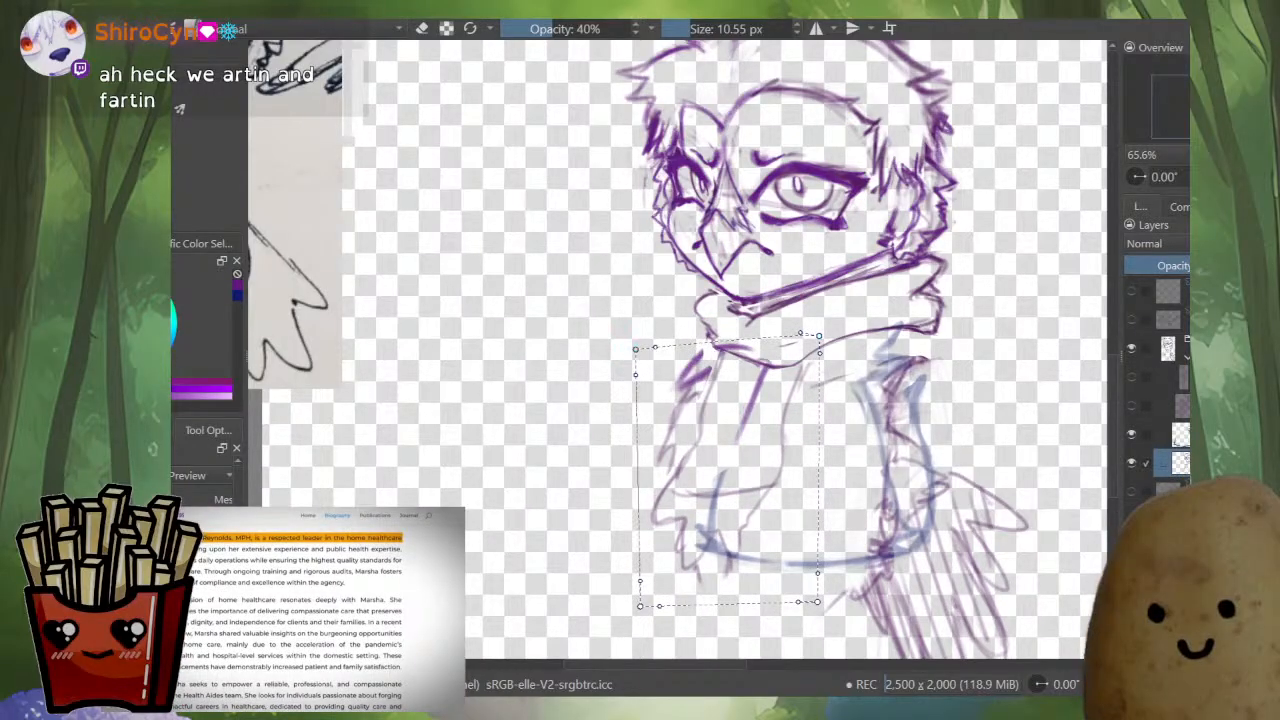
drag(817, 602, 809, 586)
drag(636, 375, 624, 368)
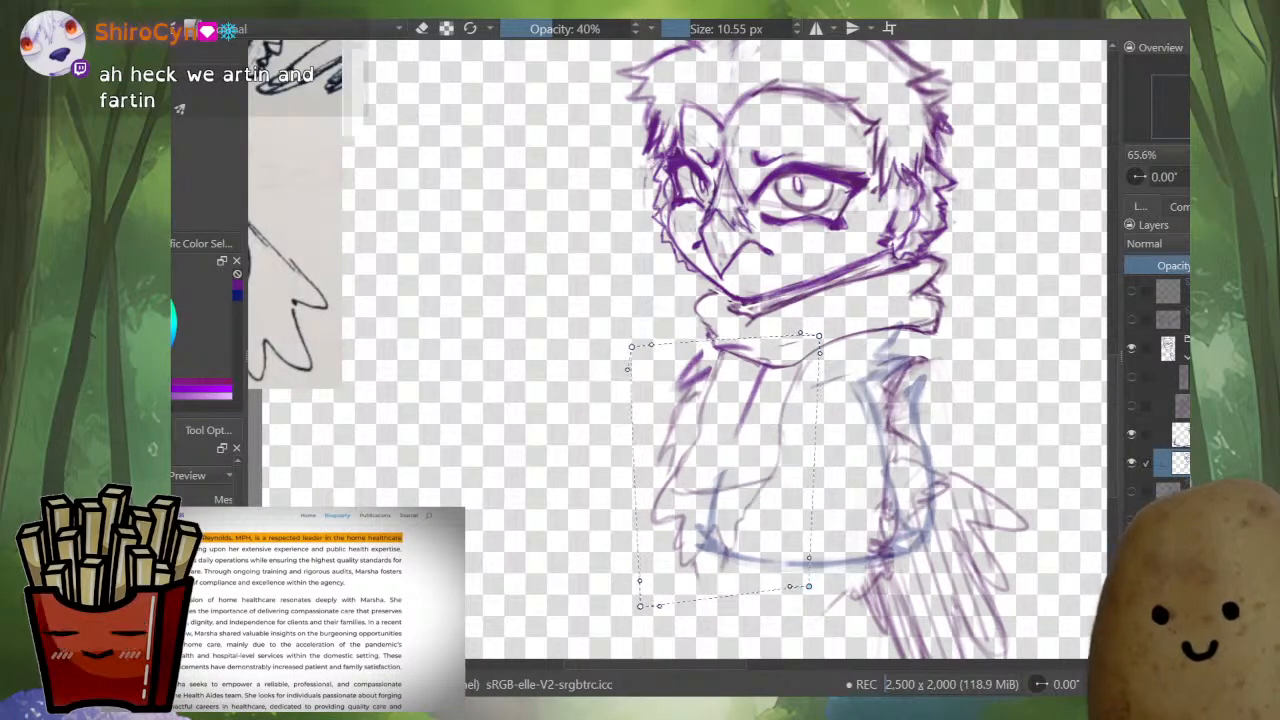
drag(816, 410, 808, 402)
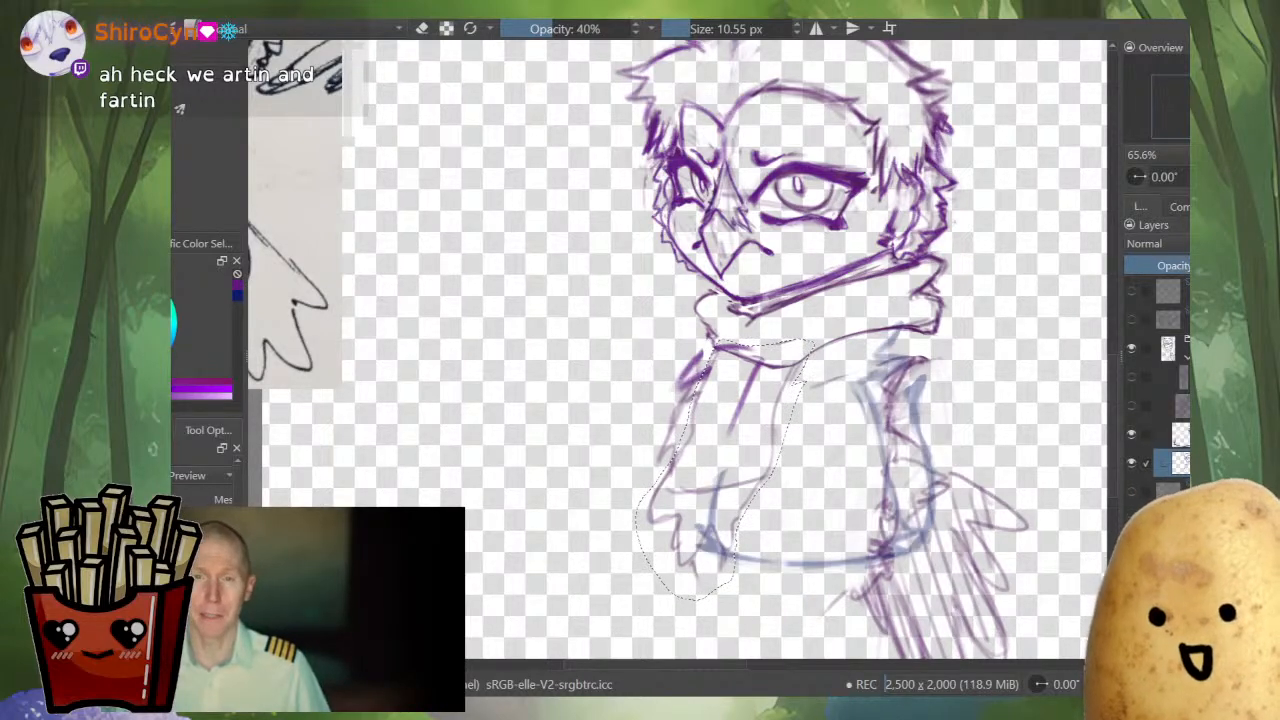
drag(808, 430, 808, 422)
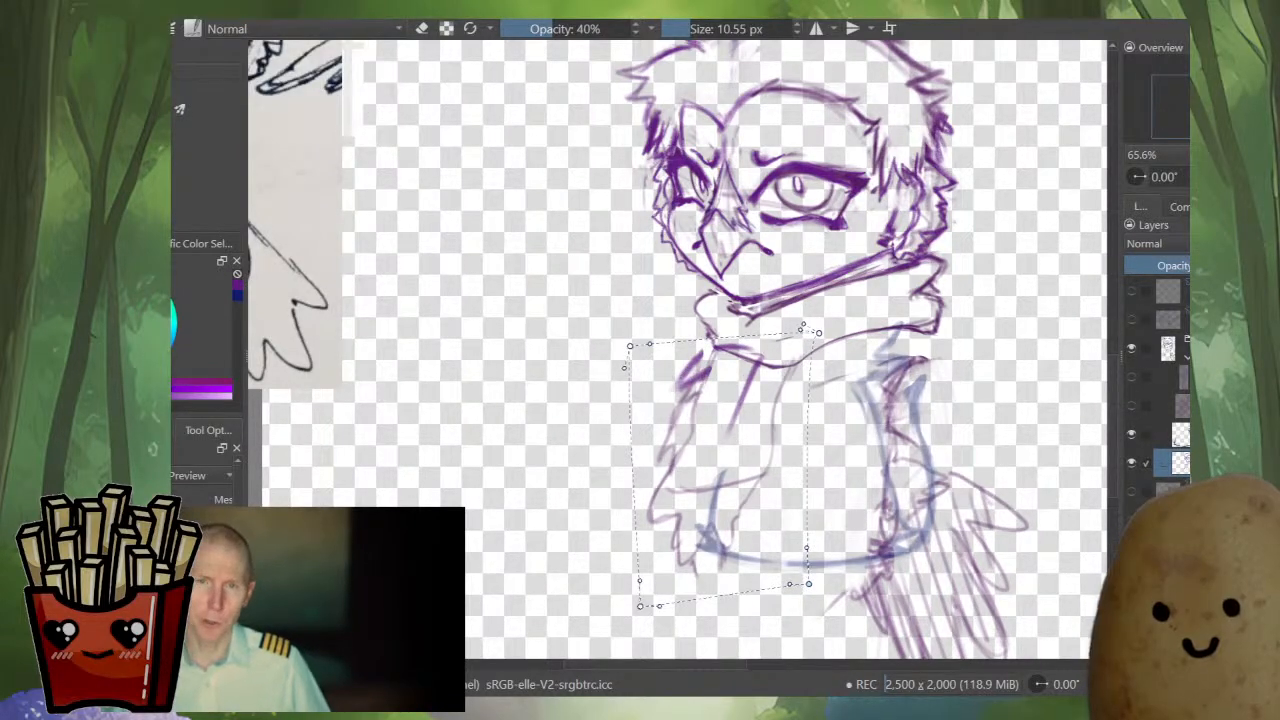
- Bend the scarf tail's lower end toward the body so it hangs straighter, and apply the transform
drag(640, 606, 695, 601)
drag(790, 584, 789, 605)
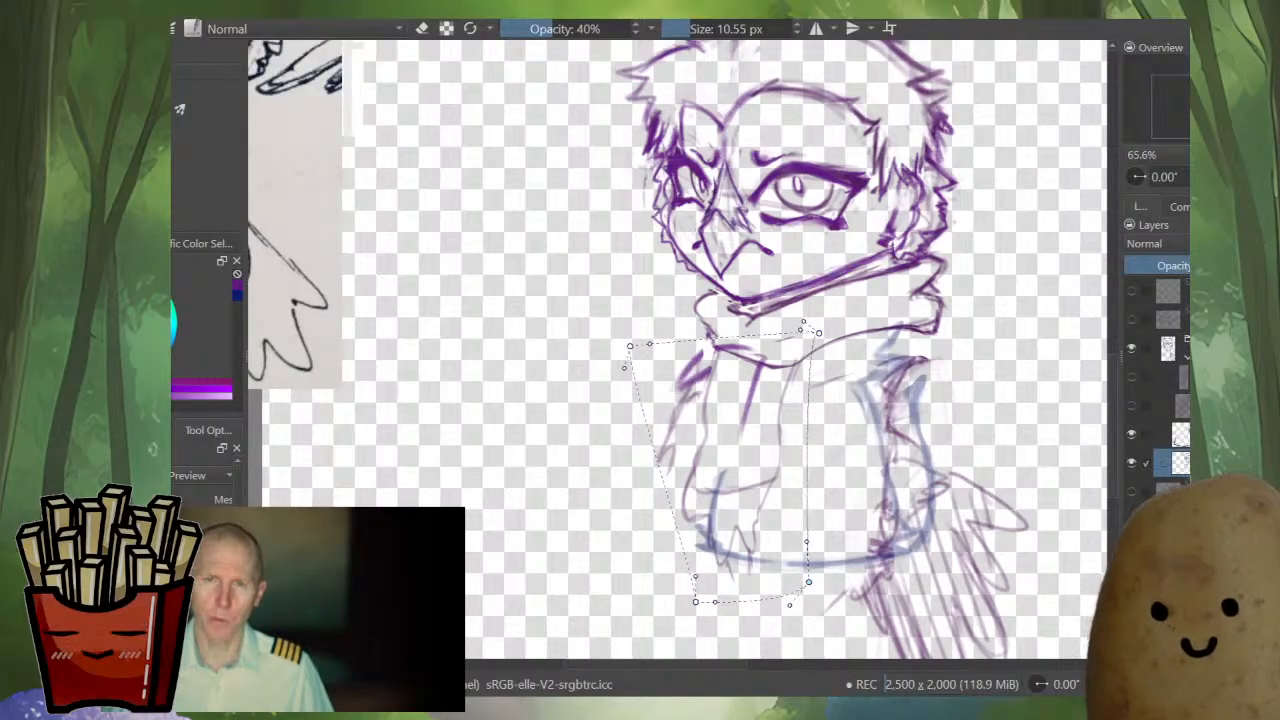
drag(809, 582, 813, 579)
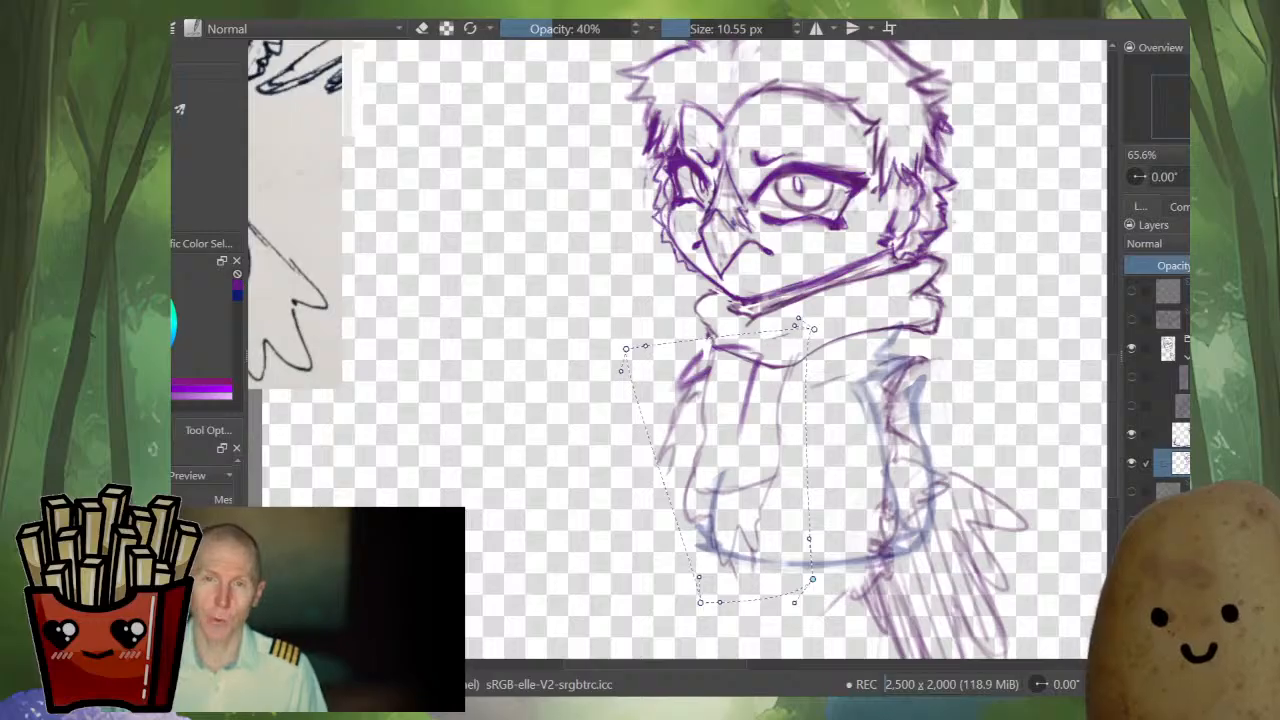
key(Return)
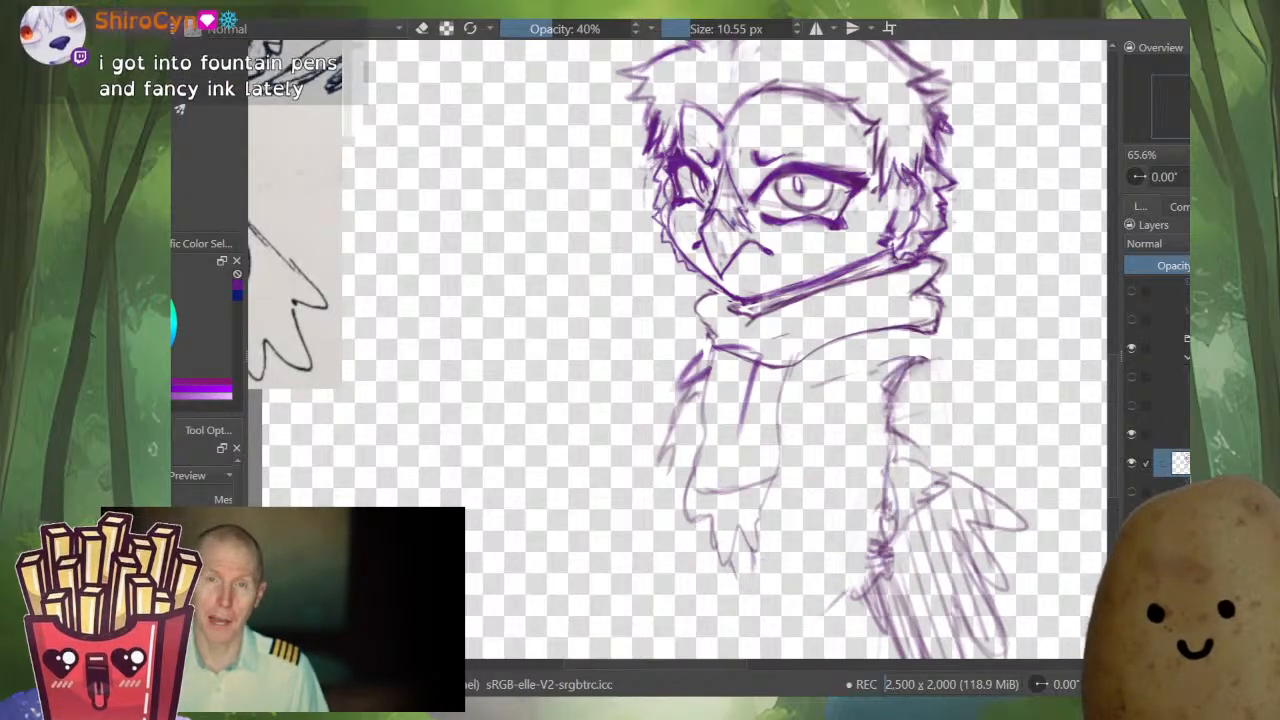
- Erase the dark shoulder strokes and the inner fold line at the top of the scarf tail
key(e)
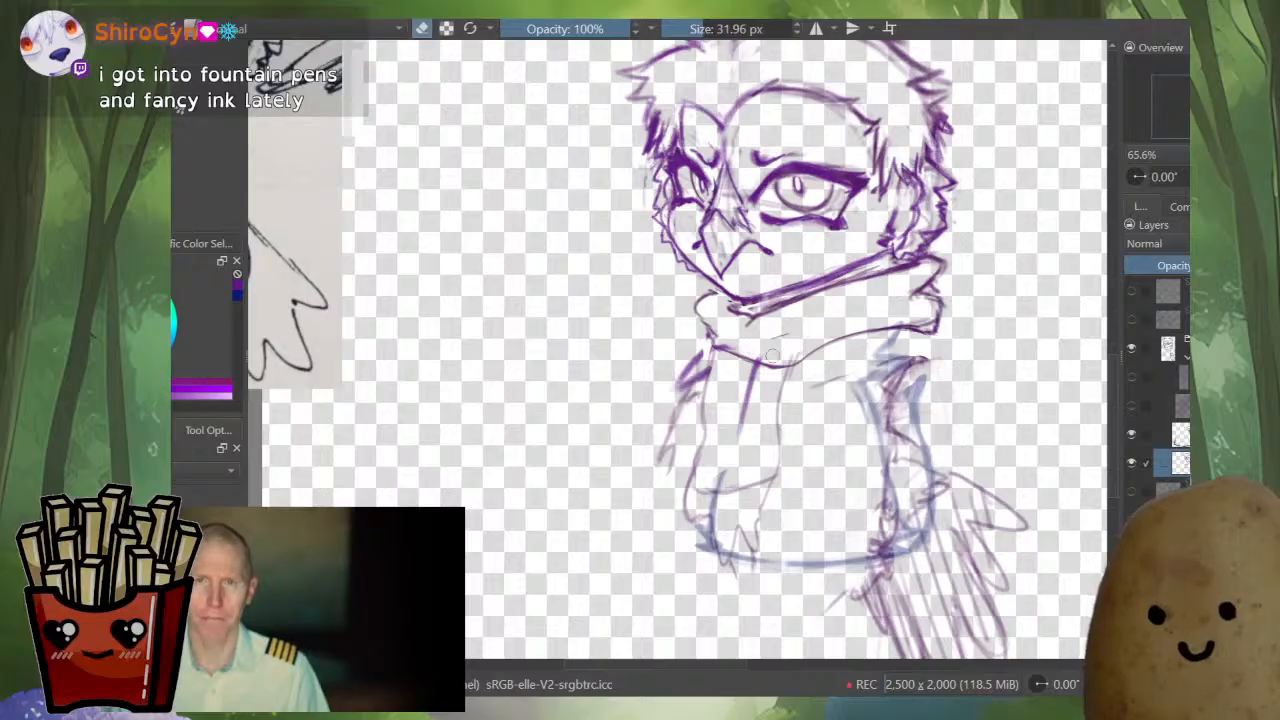
mouse_move(744, 371)
mouse_down()
mouse_move(676, 384)
mouse_move(700, 352)
mouse_up()
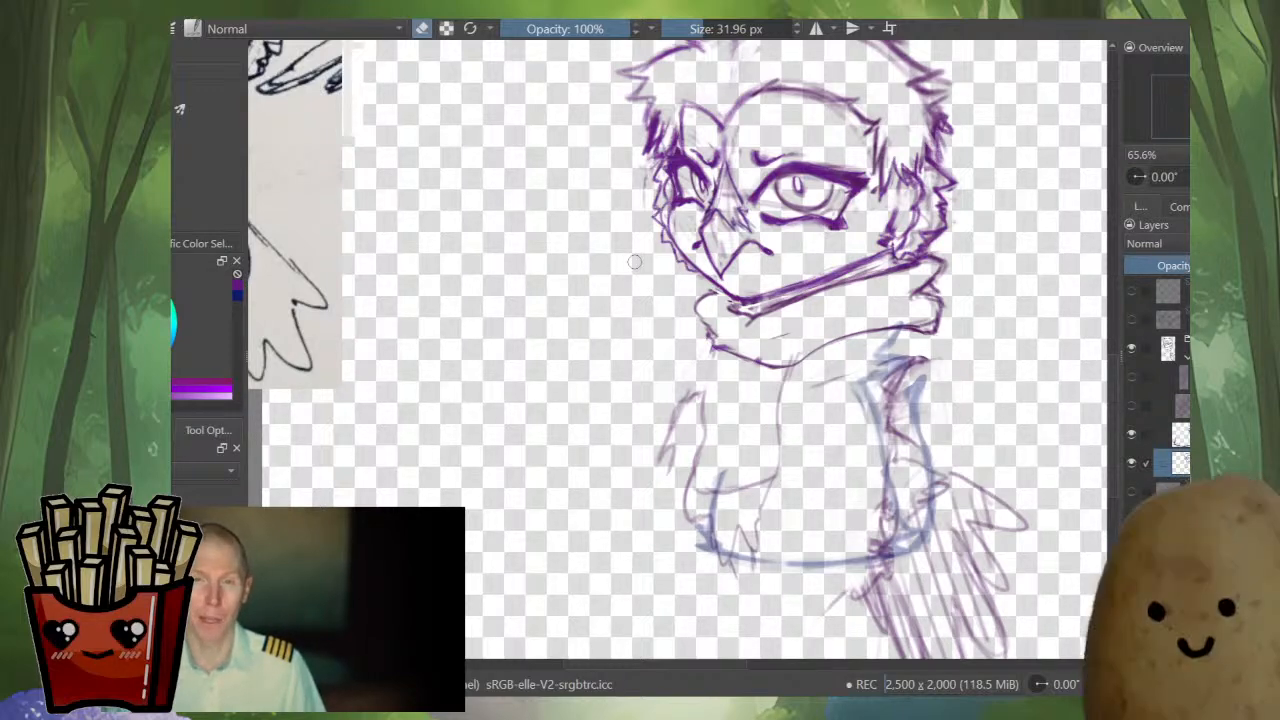
drag(850, 416, 822, 435)
scroll(906, 568, up, 2)
drag(906, 568, 913, 551)
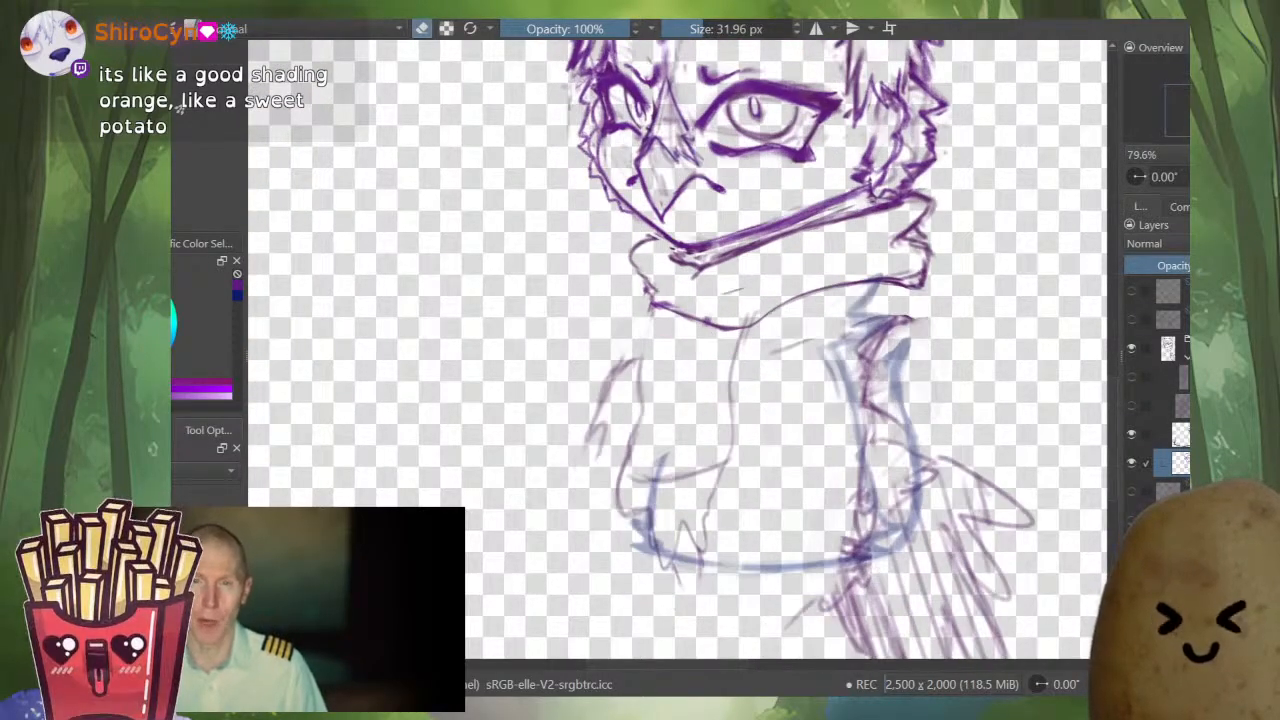
drag(812, 448, 806, 456)
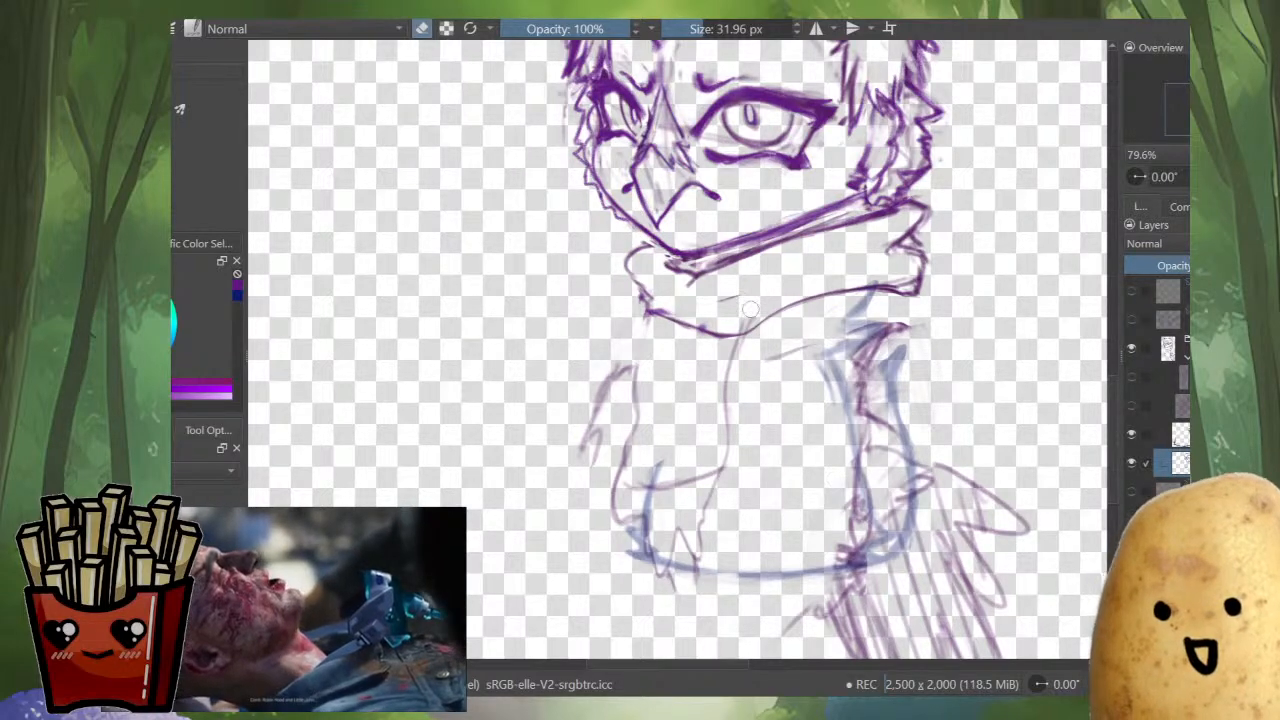
drag(846, 378, 814, 418)
key(Delete)
key(ctrl+z)
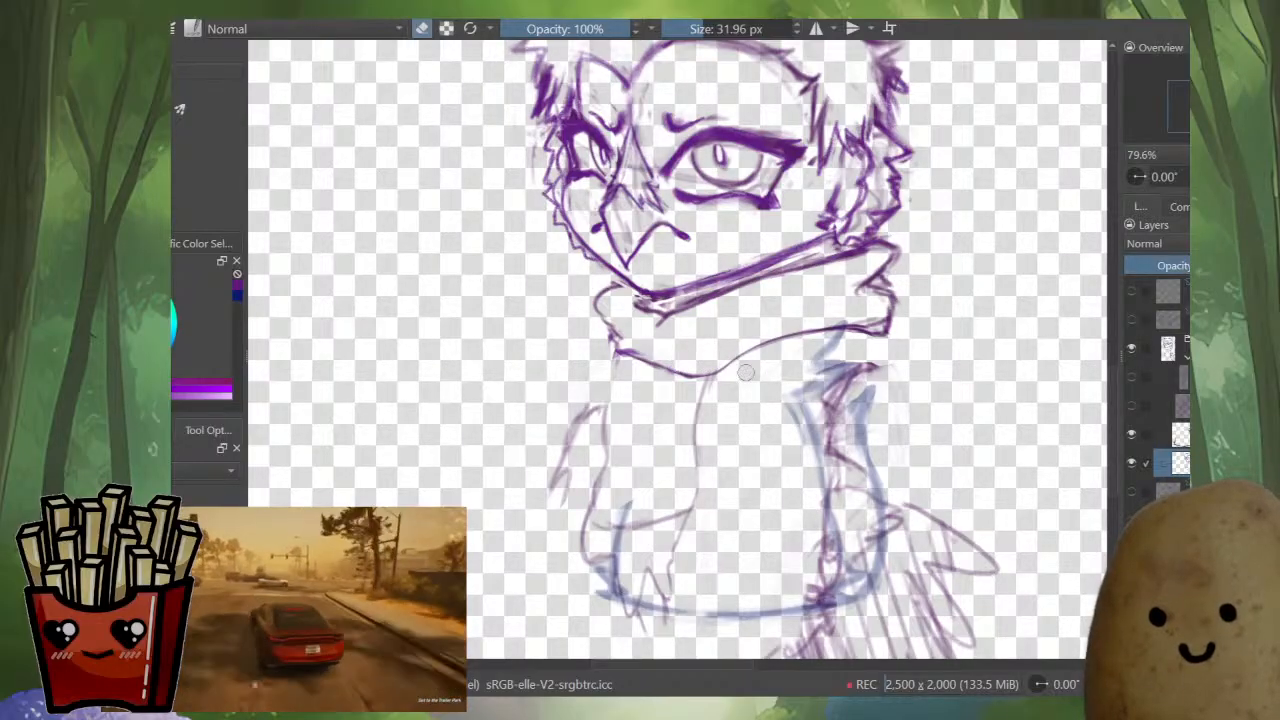
scroll(828, 415, down, 3)
key(ctrl+shift+z)
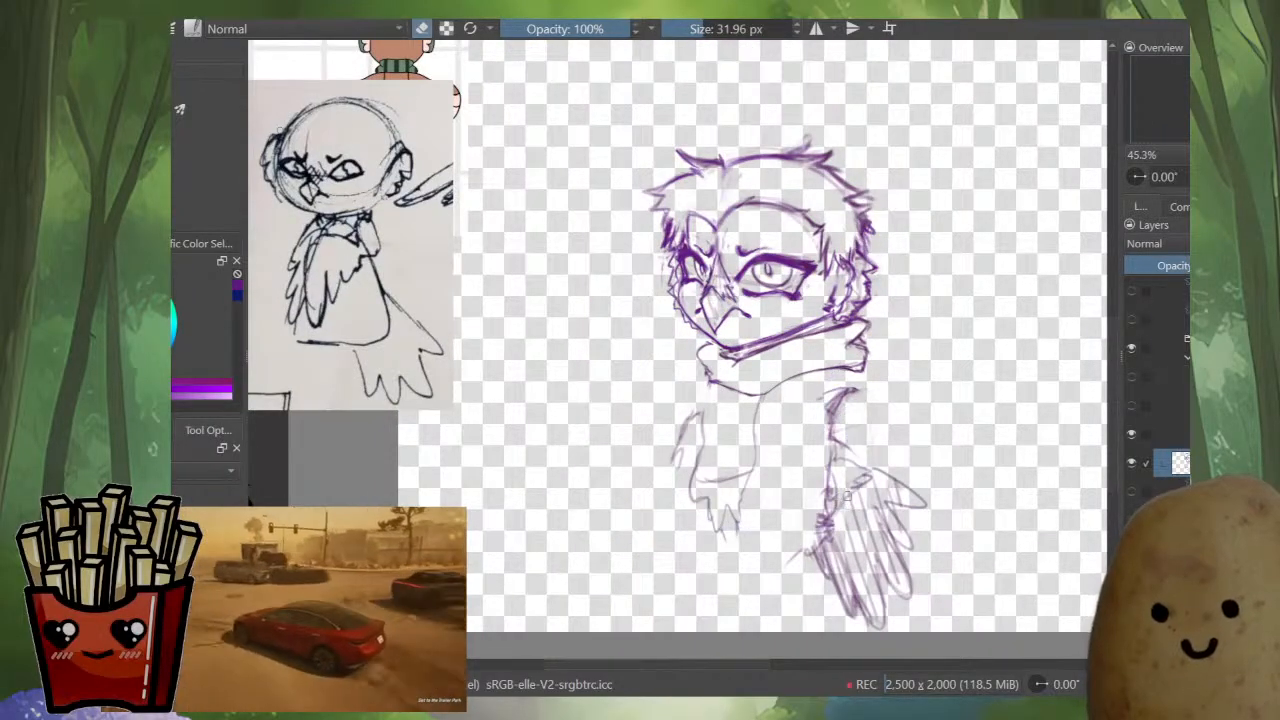
key(ctrl+z)
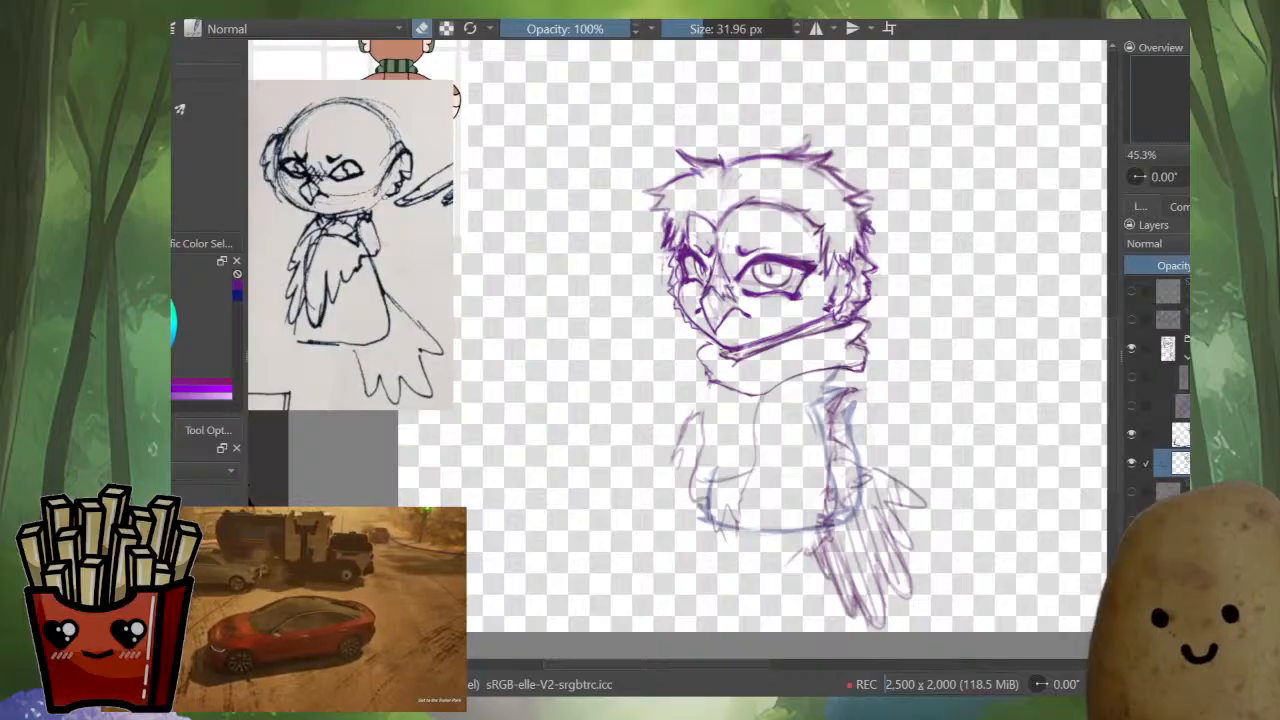
- Show both wing layers again and raise the opacity of each
click(1131, 405)
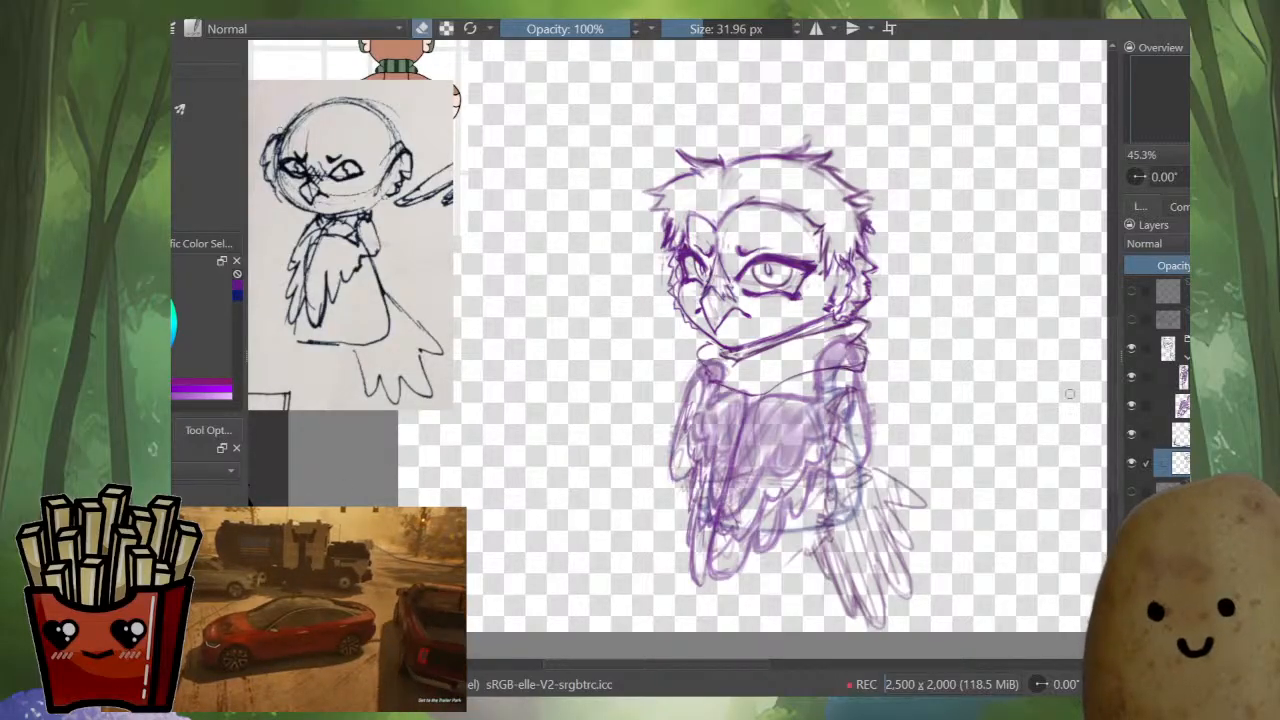
scroll(874, 448, up, 3)
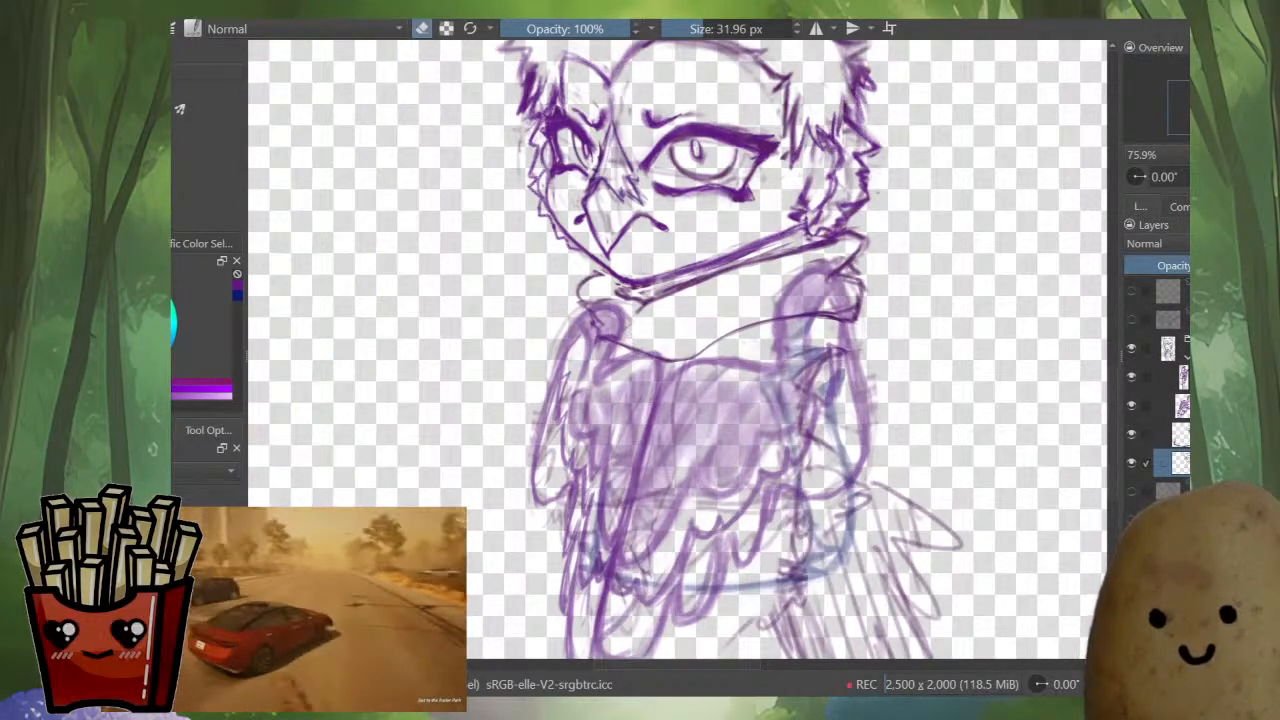
click(1170, 376)
click(1187, 265)
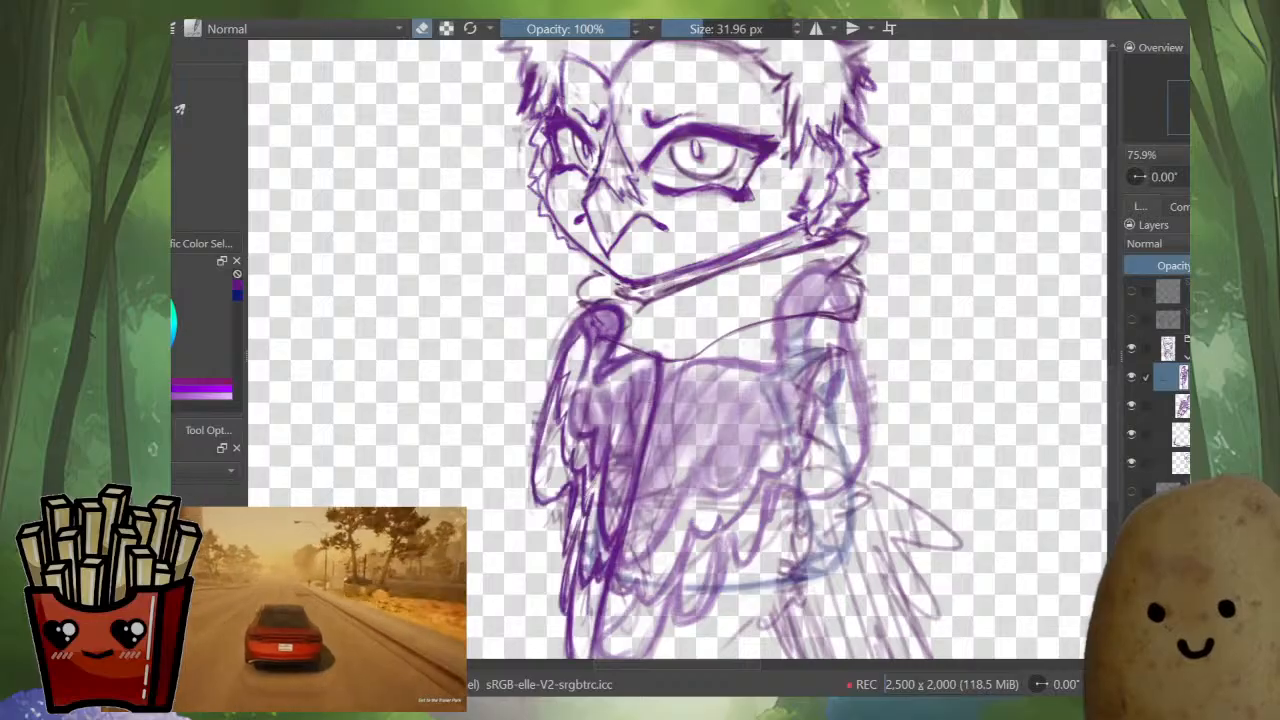
click(1170, 405)
click(1187, 265)
scroll(949, 426, down, 5)
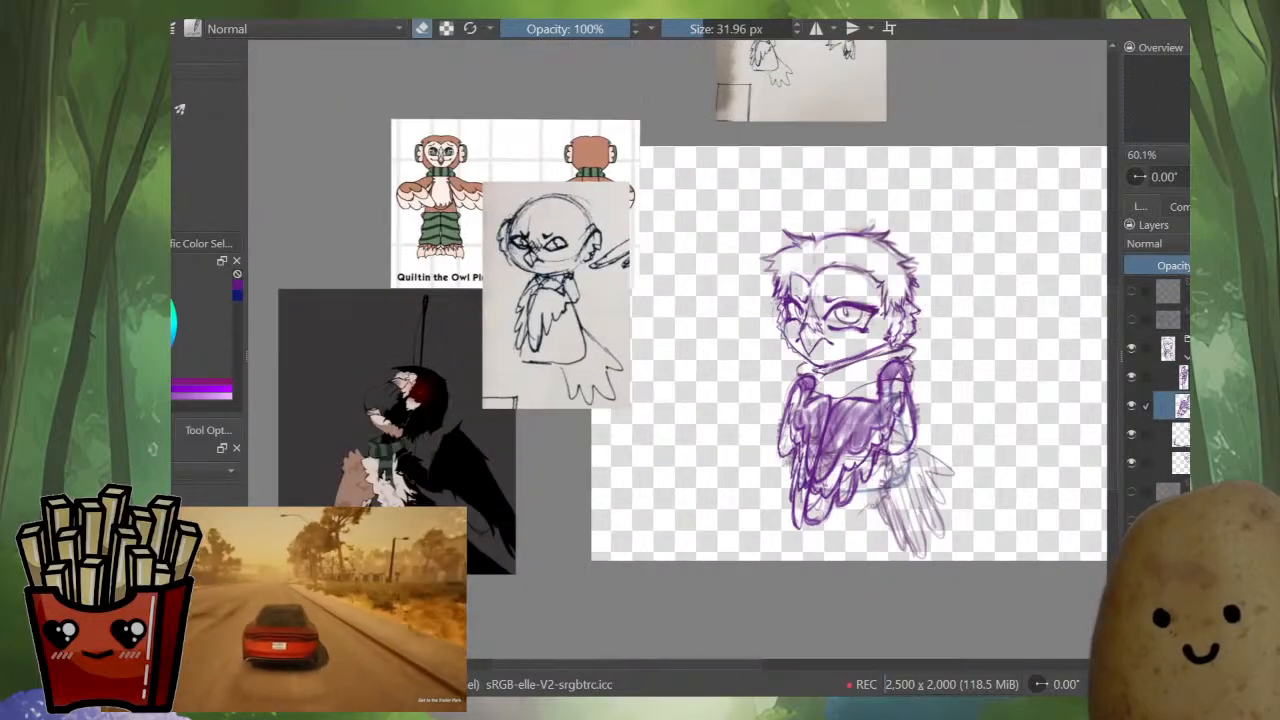
scroll(895, 529, up, 3)
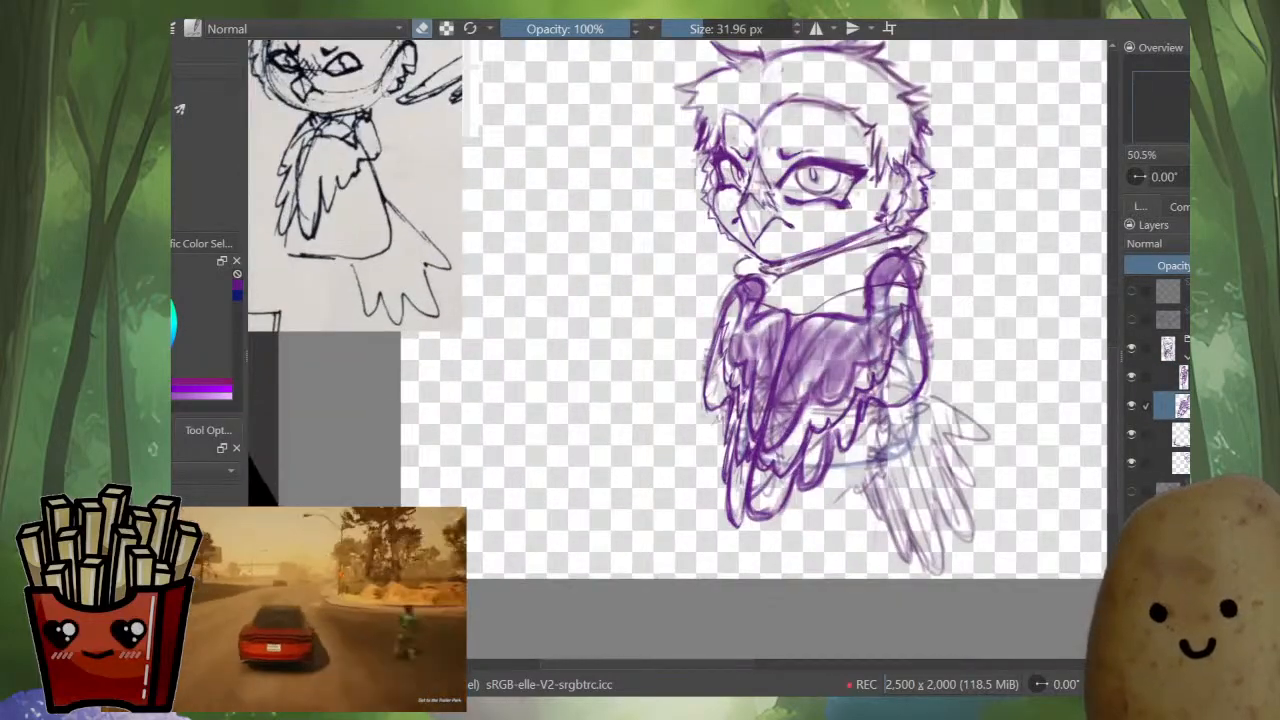
- Merge the blue body outline with the purple sketch layer below it and isolate the merged layer
click(1175, 434)
click(1131, 463)
alt+click(1178, 434)
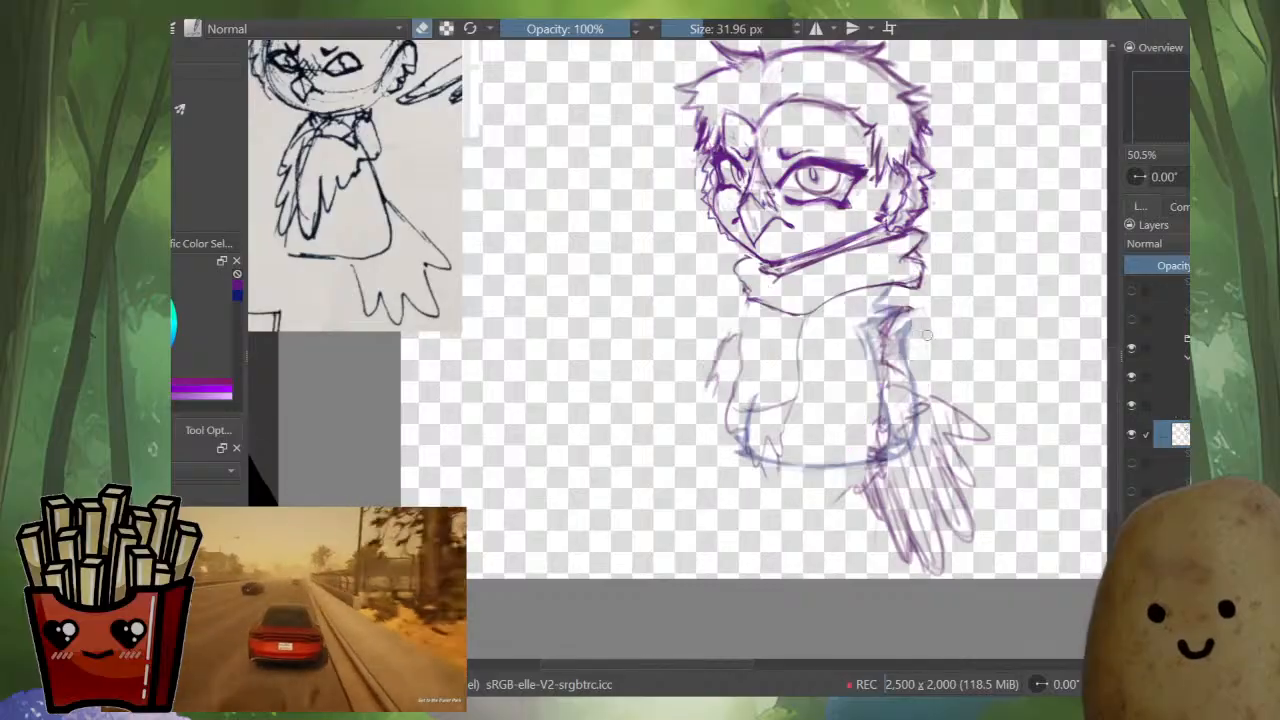
- Draw a dark line down the right outer edge of the blue body outline with the brush
scroll(905, 325, up, 4)
mouse_move(880, 254)
mouse_down()
mouse_move(867, 256)
mouse_move(879, 256)
mouse_move(873, 243)
mouse_move(862, 281)
mouse_move(920, 440)
mouse_up()
key(e)
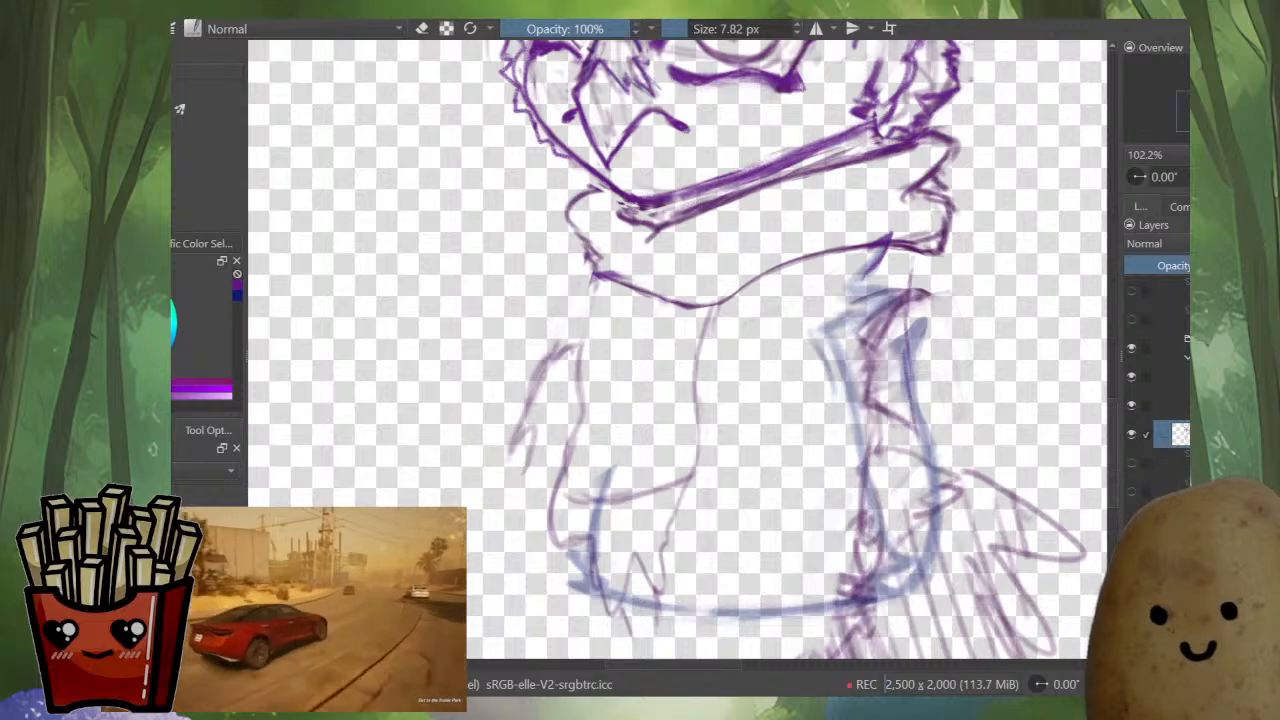
mouse_move(906, 356)
mouse_down()
mouse_move(928, 468)
mouse_move(888, 366)
mouse_move(886, 444)
mouse_move(864, 512)
mouse_up()
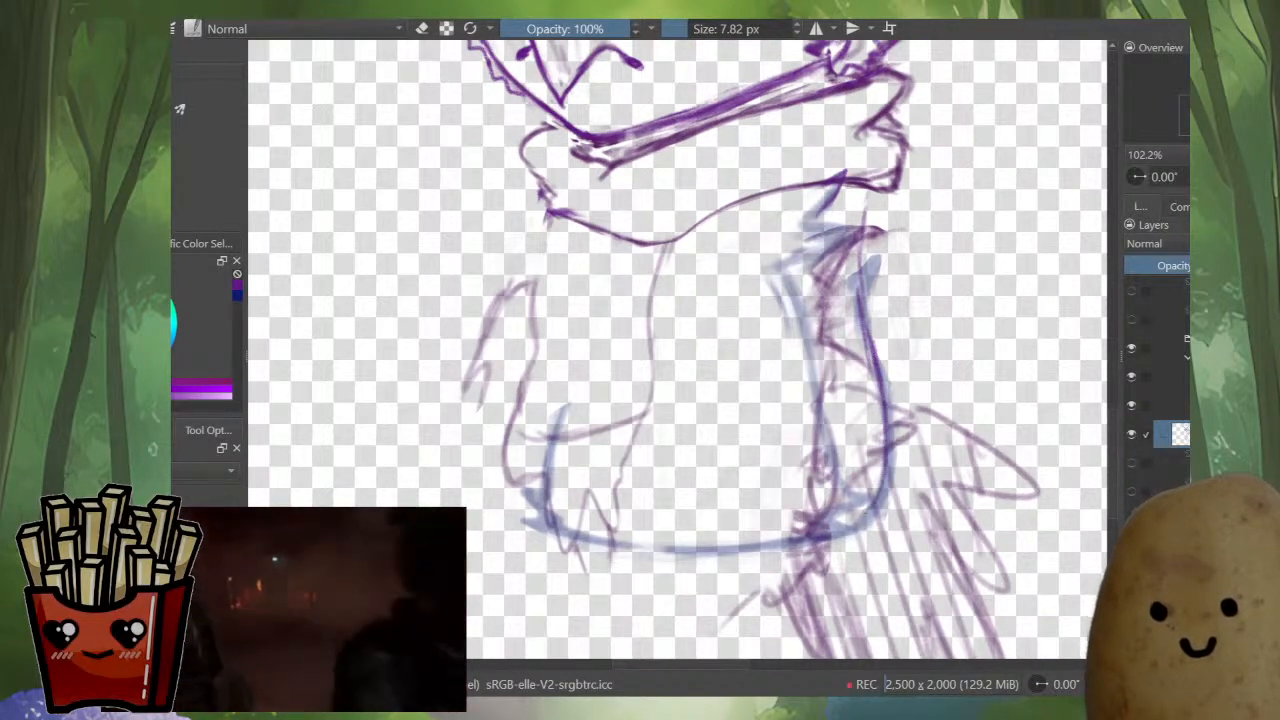
- Erase the old purple shading strokes between the two blue lines along the body's right side
key(e)
drag(803, 275, 872, 463)
mouse_move(852, 343)
mouse_down()
mouse_move(858, 479)
mouse_move(838, 514)
mouse_up()
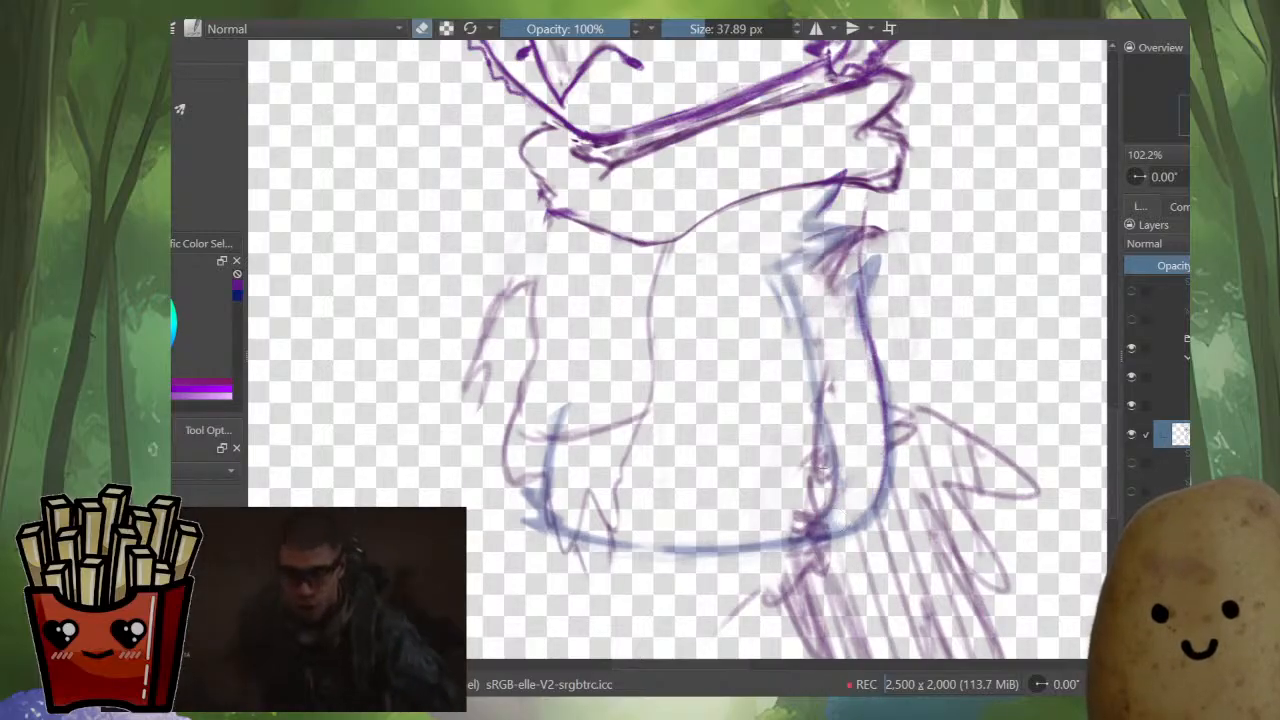
drag(792, 373, 812, 468)
drag(803, 401, 797, 513)
drag(814, 330, 832, 514)
- Erase the old loose strokes on the left side of the scarf tail
mouse_move(566, 393)
mouse_down()
mouse_move(559, 447)
mouse_move(540, 455)
mouse_move(558, 457)
mouse_move(571, 492)
mouse_up()
mouse_move(518, 271)
mouse_down()
mouse_move(510, 345)
mouse_move(472, 463)
mouse_up()
mouse_move(605, 326)
mouse_down()
mouse_move(624, 362)
mouse_move(606, 335)
mouse_up()
- Draw a new left edge for the scarf tail down to its jagged fringe and trace its right edge
key(e)
mouse_move(585, 268)
mouse_down()
mouse_move(563, 365)
mouse_move(579, 404)
mouse_move(547, 441)
mouse_move(572, 566)
mouse_up()
mouse_move(575, 514)
mouse_down()
mouse_move(590, 600)
mouse_move(615, 582)
mouse_move(645, 590)
mouse_up()
mouse_move(692, 293)
mouse_down()
mouse_move(673, 350)
mouse_move(685, 317)
mouse_move(681, 448)
mouse_move(657, 500)
mouse_up()
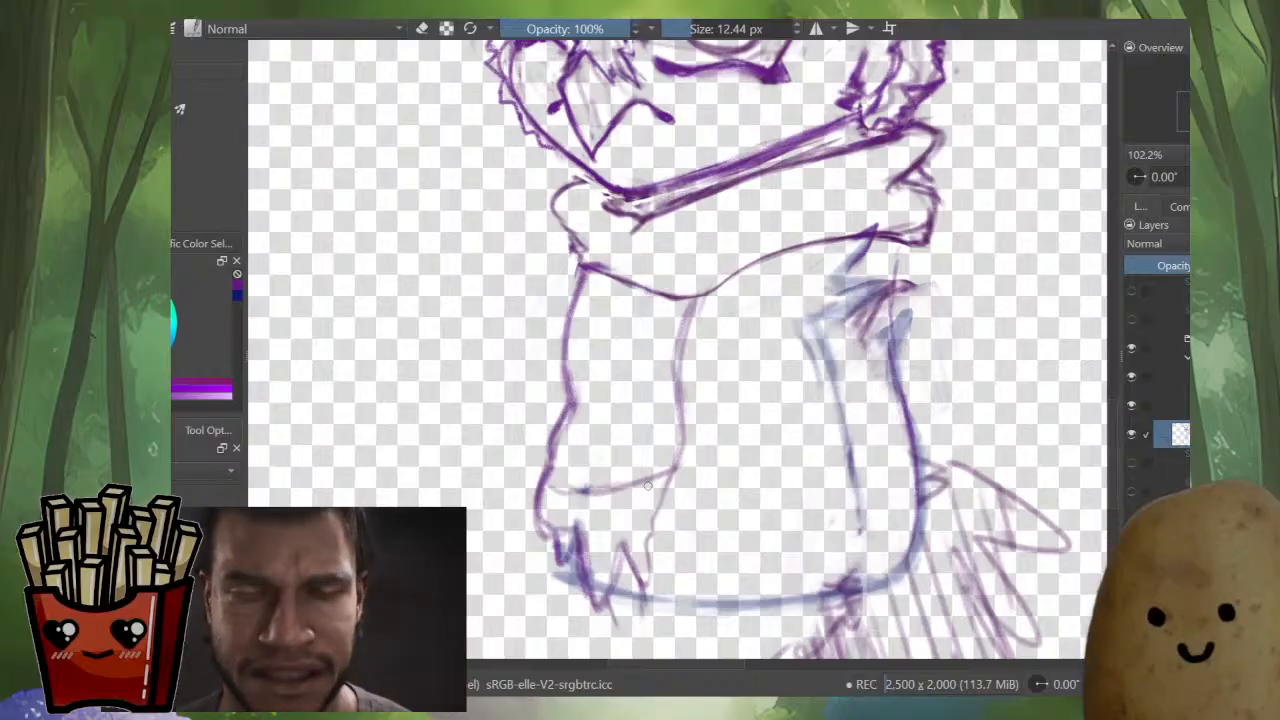
- Redraw the upper right edge of the scarf tail with a thinner brush and erase the old line beside it
key(e)
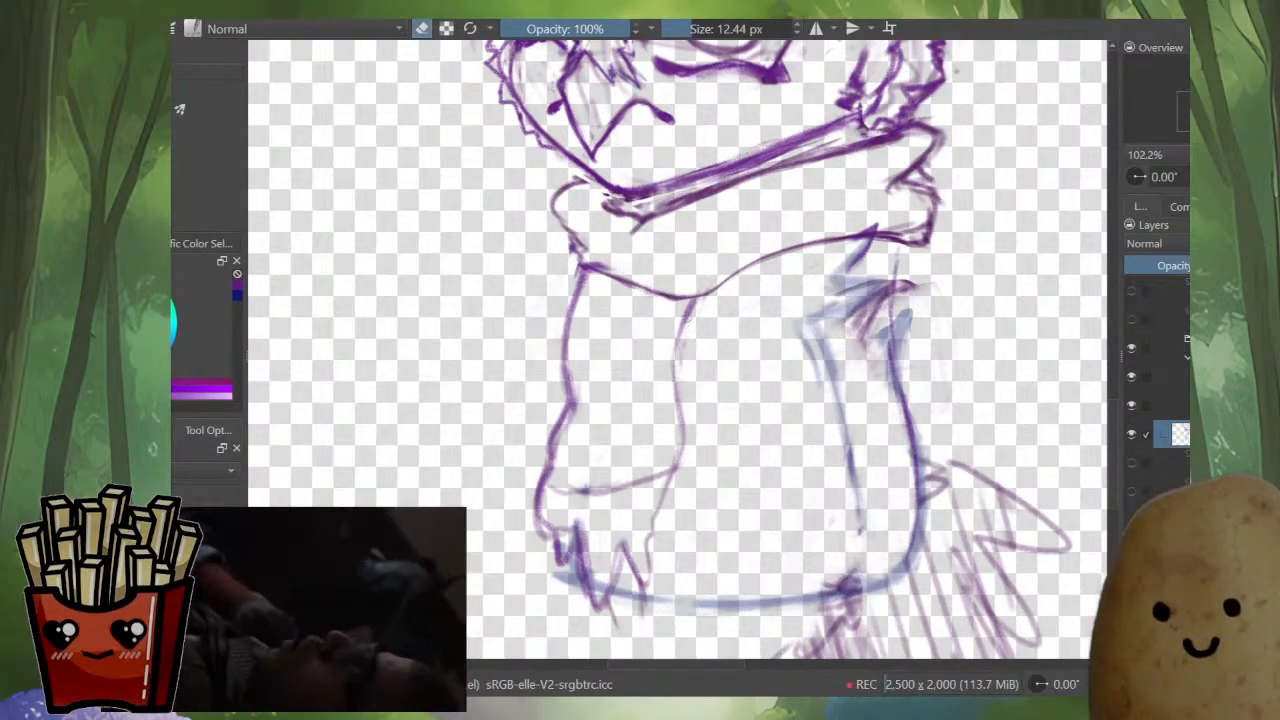
key(e)
key([)
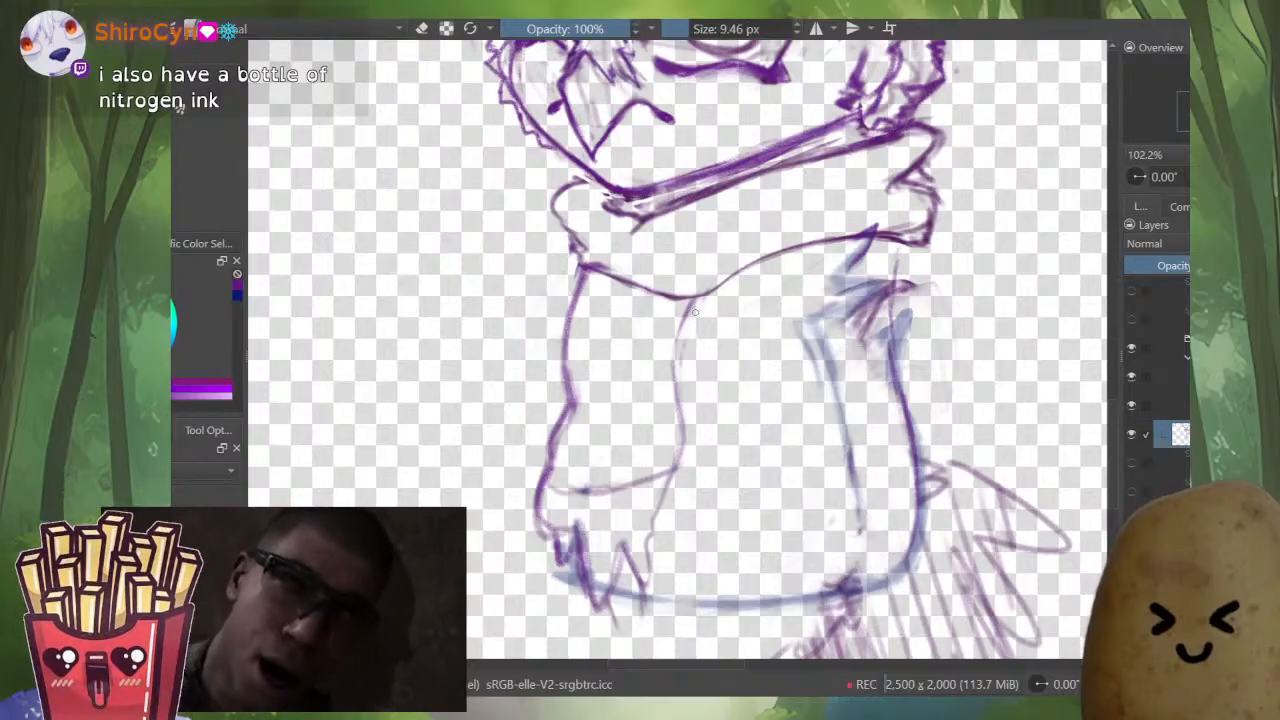
mouse_move(696, 299)
mouse_down()
mouse_move(668, 352)
mouse_move(679, 400)
mouse_up()
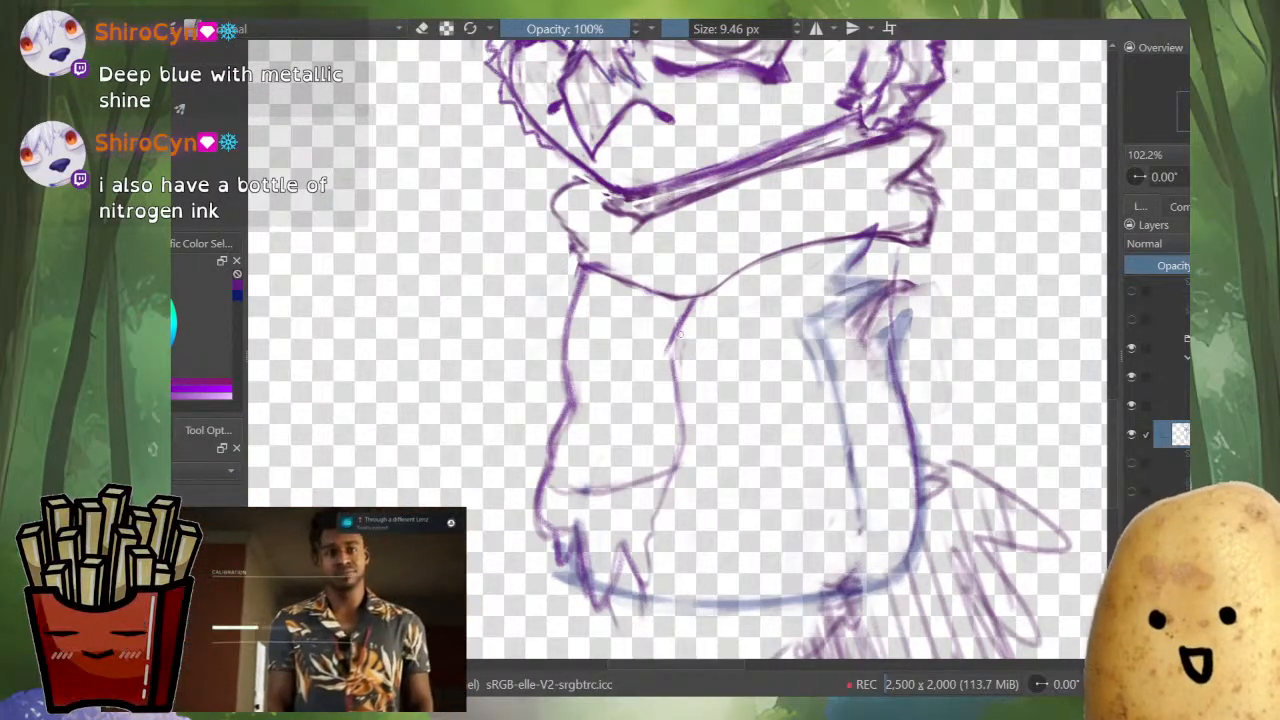
key(e)
drag(684, 328, 684, 341)
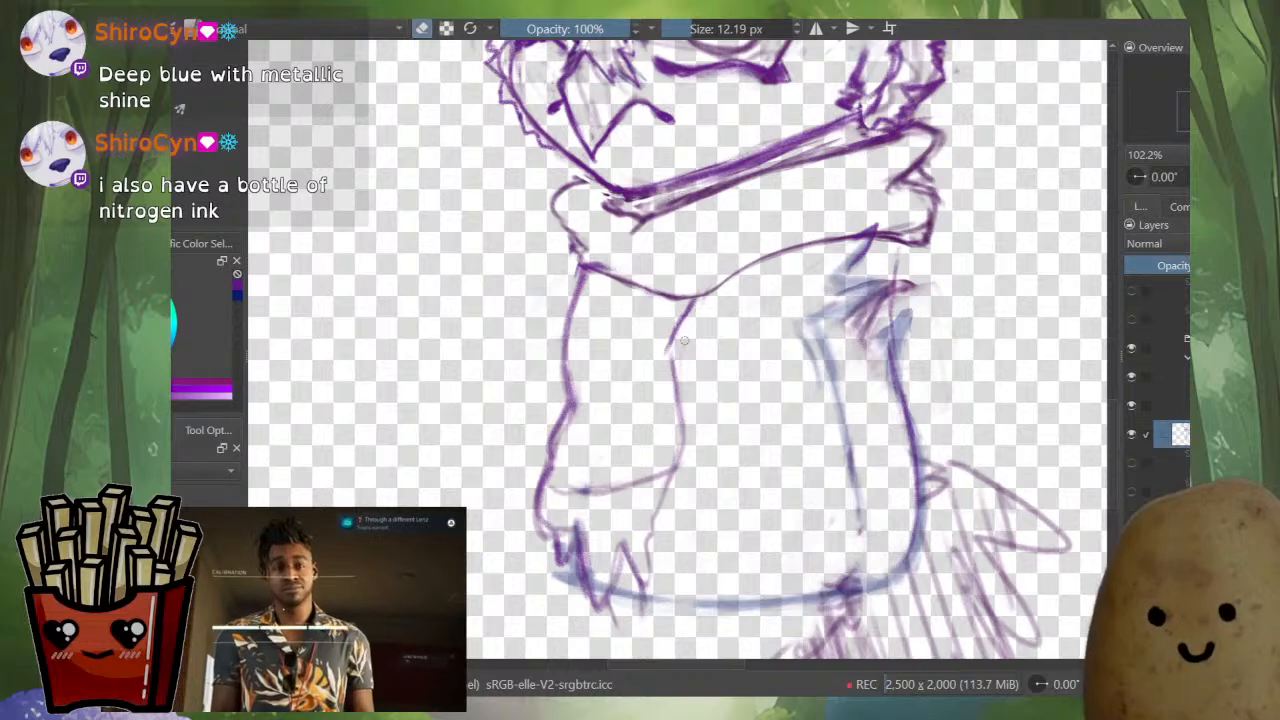
- Draw a spiky feather tuft beneath the right end of the scarf and a small one at the left shoulder
drag(835, 325, 797, 366)
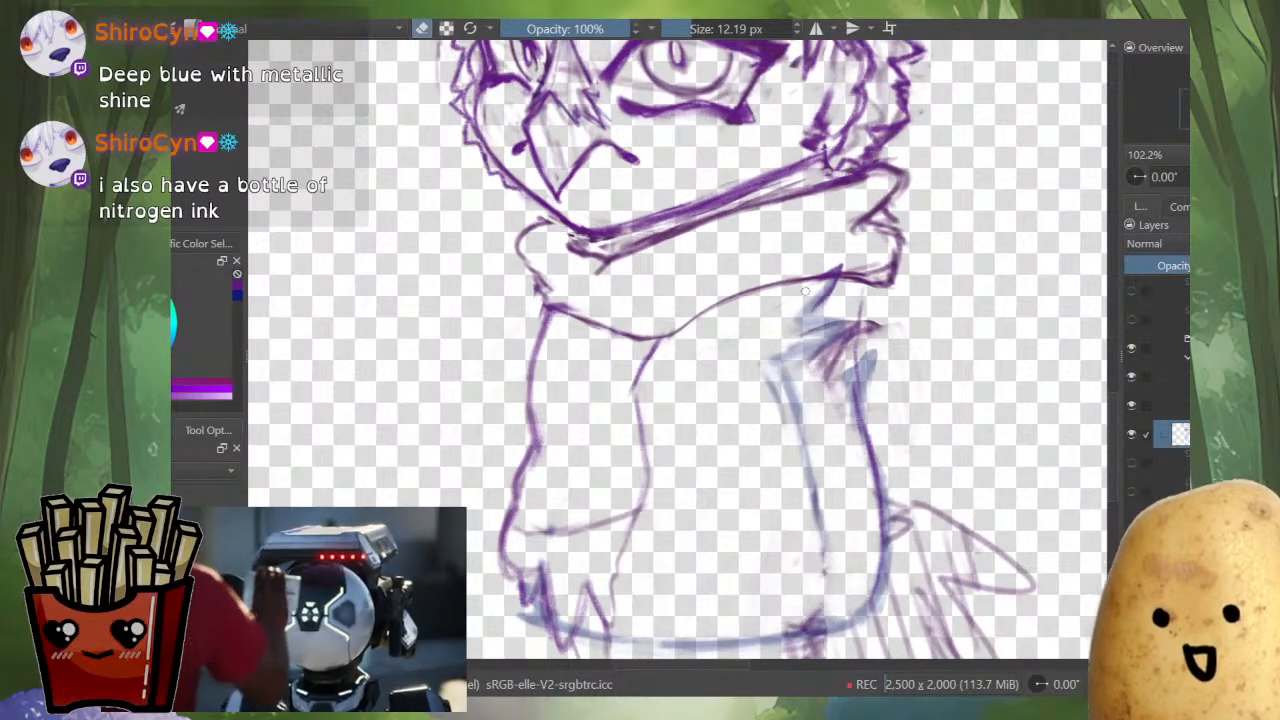
key(e)
drag(842, 267, 812, 305)
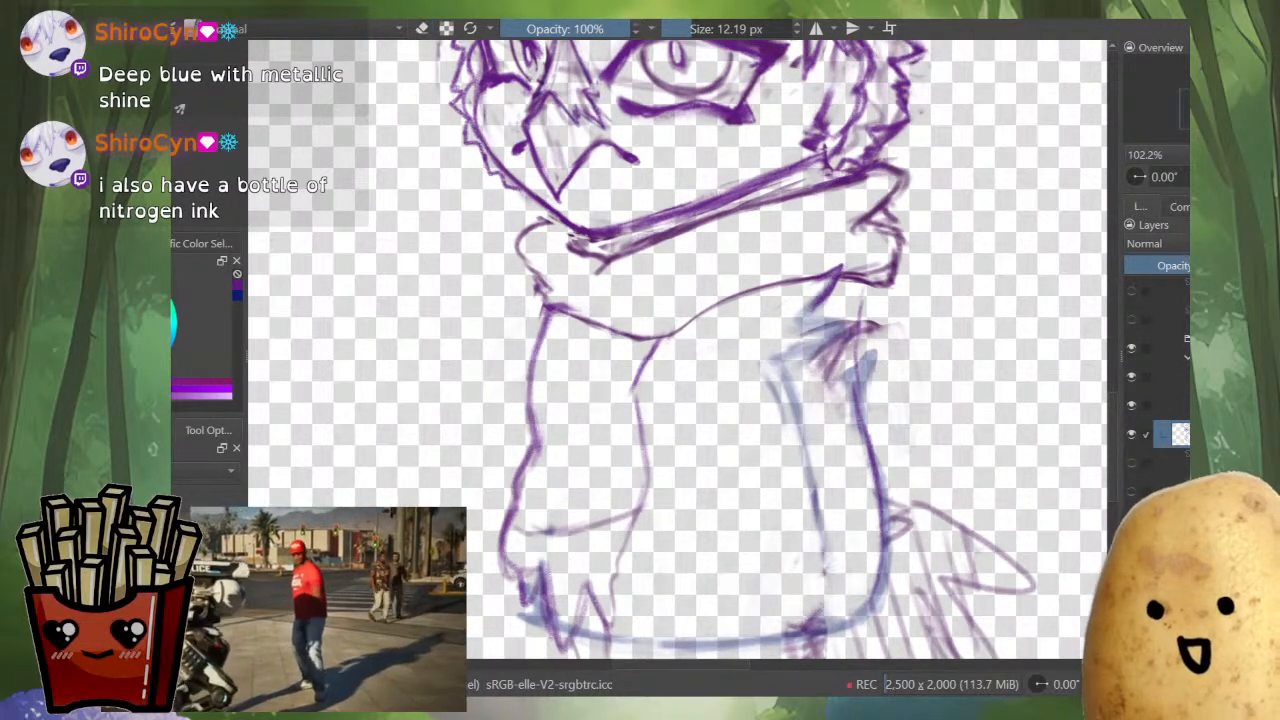
drag(540, 297, 532, 342)
mouse_move(798, 319)
mouse_down()
mouse_move(856, 325)
mouse_move(778, 364)
mouse_move(840, 318)
mouse_move(856, 322)
mouse_move(806, 338)
mouse_move(800, 360)
mouse_up()
- Clean up the old shading around the right shoulder tuft and extend its spikes to the top of the inner body line
key(e)
key(e)
key(e)
mouse_move(876, 318)
mouse_down()
mouse_move(841, 327)
mouse_move(780, 365)
mouse_move(829, 339)
mouse_move(810, 376)
mouse_up()
mouse_move(840, 350)
mouse_down()
mouse_move(810, 376)
mouse_move(824, 384)
mouse_move(788, 374)
mouse_up()
key(e)
mouse_move(818, 364)
mouse_down()
mouse_move(784, 376)
mouse_move(806, 420)
mouse_up()
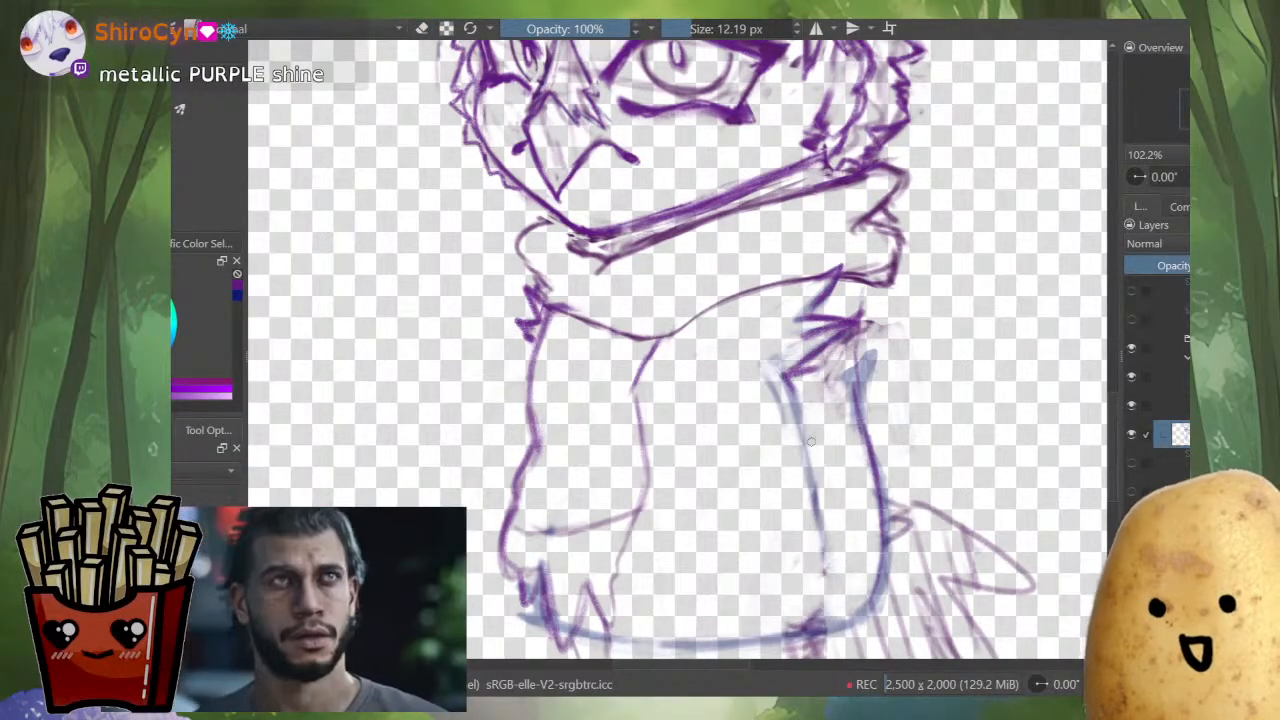
- Draw a dark purple line over the inner blue line from the right shoulder tuft to the bottom of the body
drag(796, 562, 788, 518)
drag(770, 318, 814, 472)
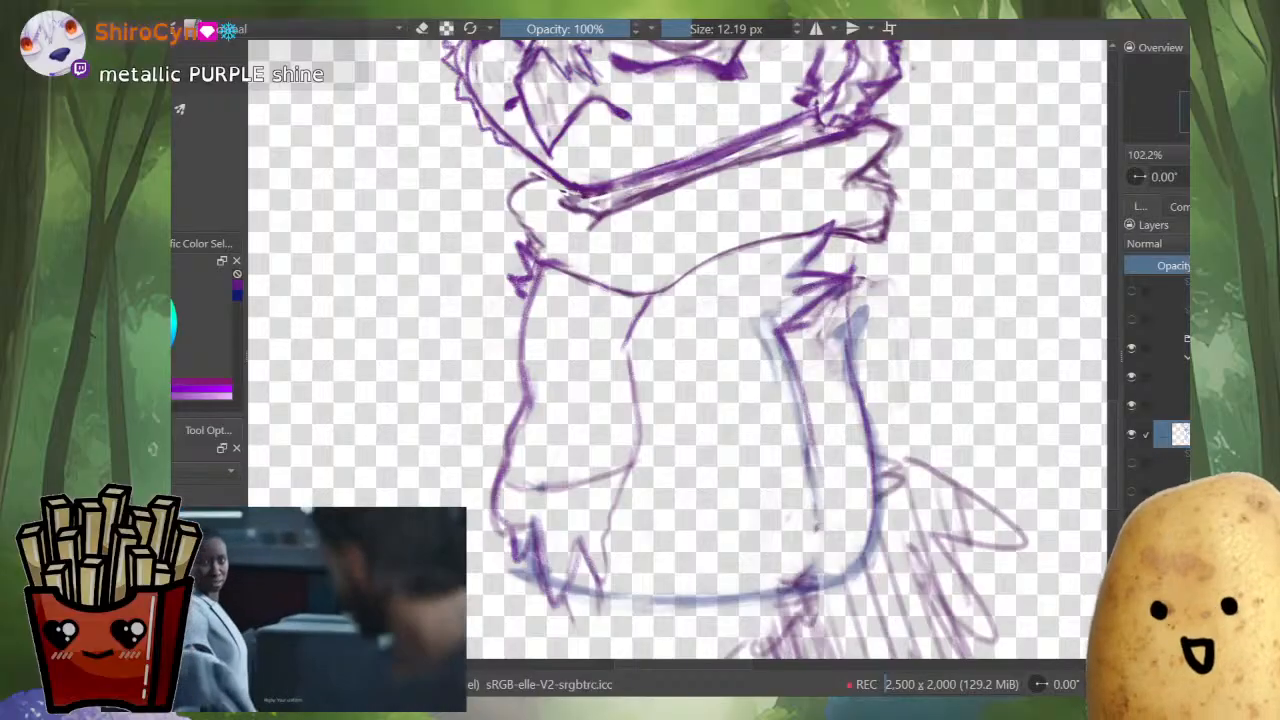
drag(784, 352, 808, 550)
drag(816, 432, 804, 586)
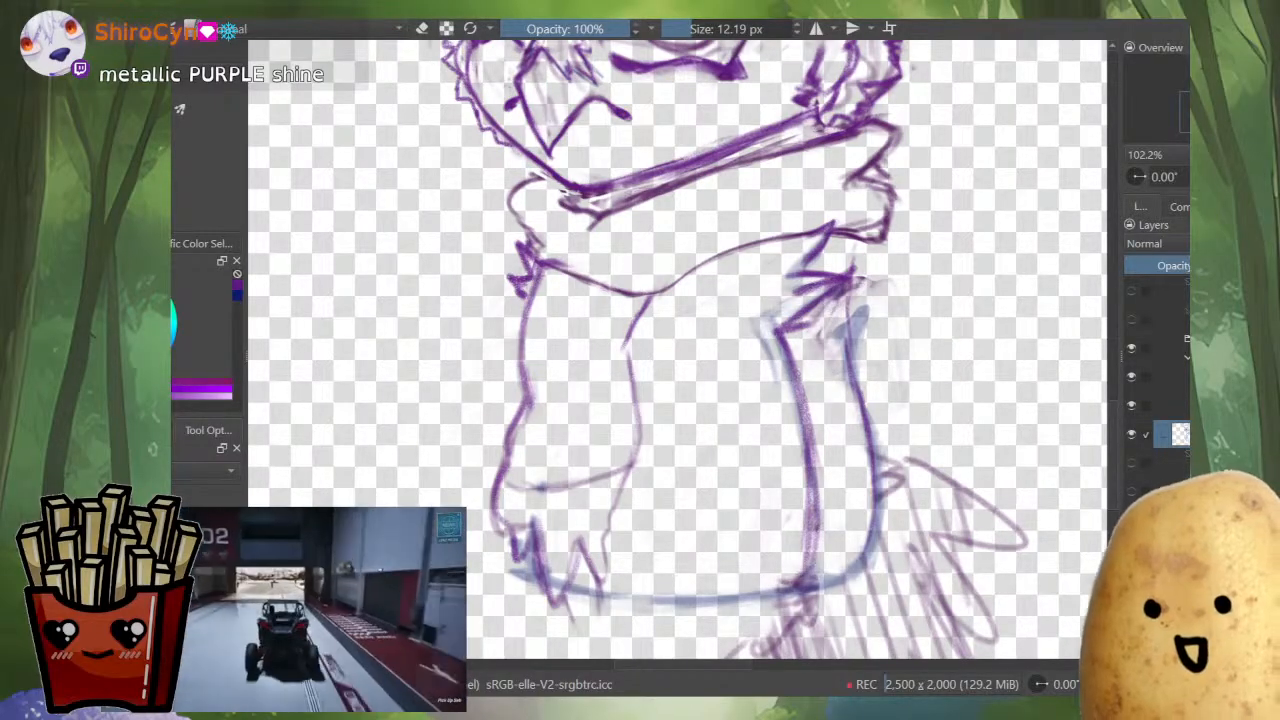
- Erase the leftover blue strokes and thin the new purple line along its inner side
key(e)
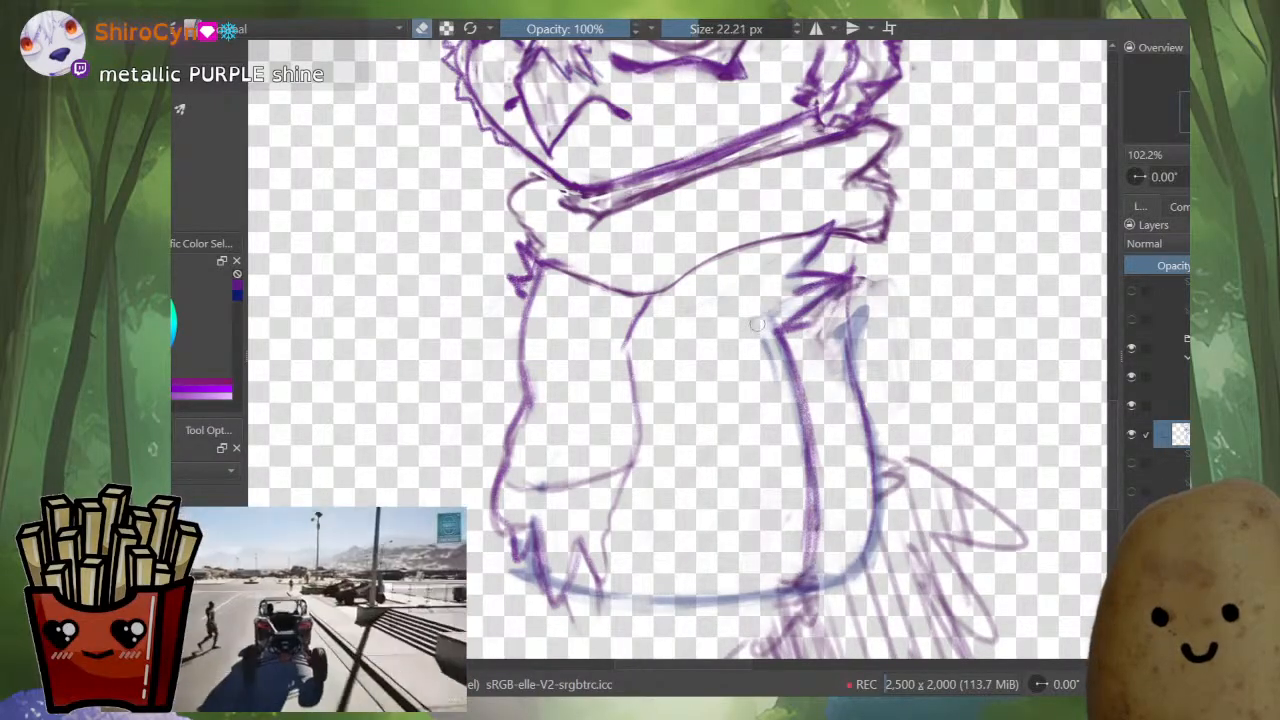
mouse_move(760, 320)
mouse_down()
mouse_move(790, 429)
mouse_move(781, 369)
mouse_move(796, 544)
mouse_move(796, 450)
mouse_move(805, 530)
mouse_up()
drag(797, 449, 806, 554)
drag(806, 508, 800, 570)
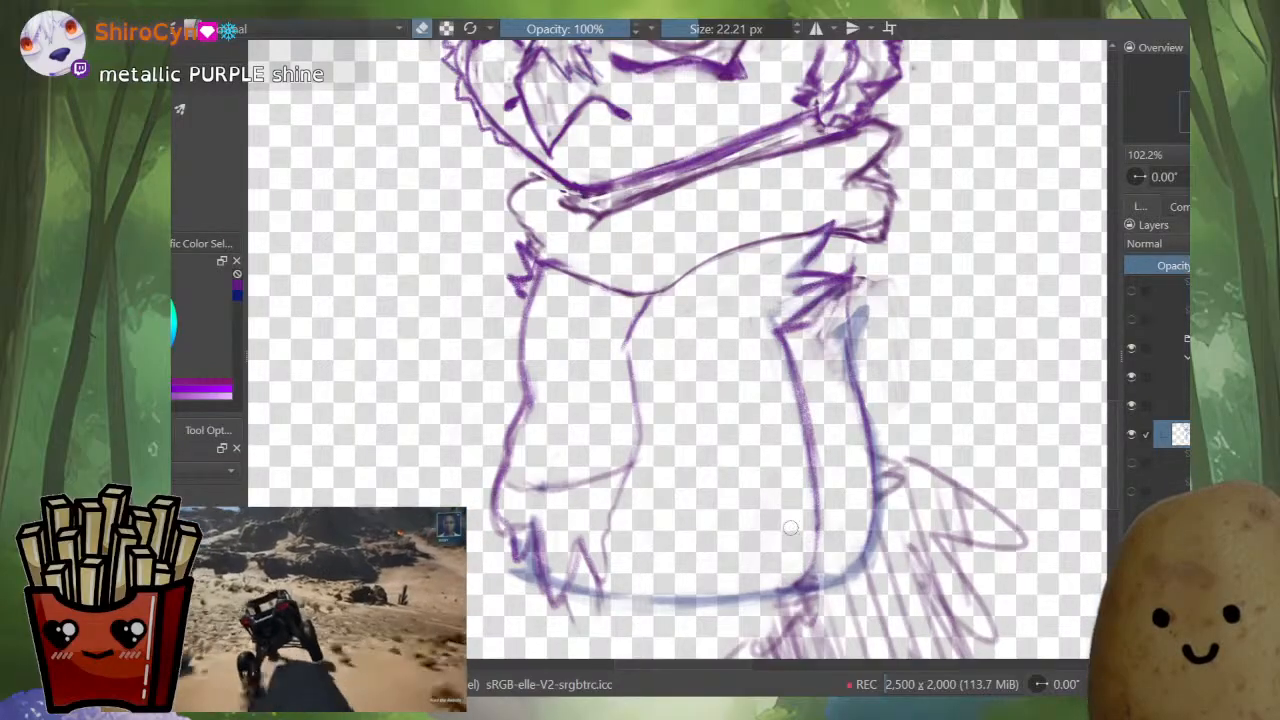
- Redraw the body's right outer edge with a dark purple line running down from the shoulder tuft
mouse_move(868, 318)
shift+mouse_down()
mouse_move(855, 332)
mouse_move(857, 348)
mouse_move(875, 349)
mouse_move(855, 372)
mouse_move(864, 412)
shift+mouse_up()
key(e)
drag(842, 290, 872, 508)
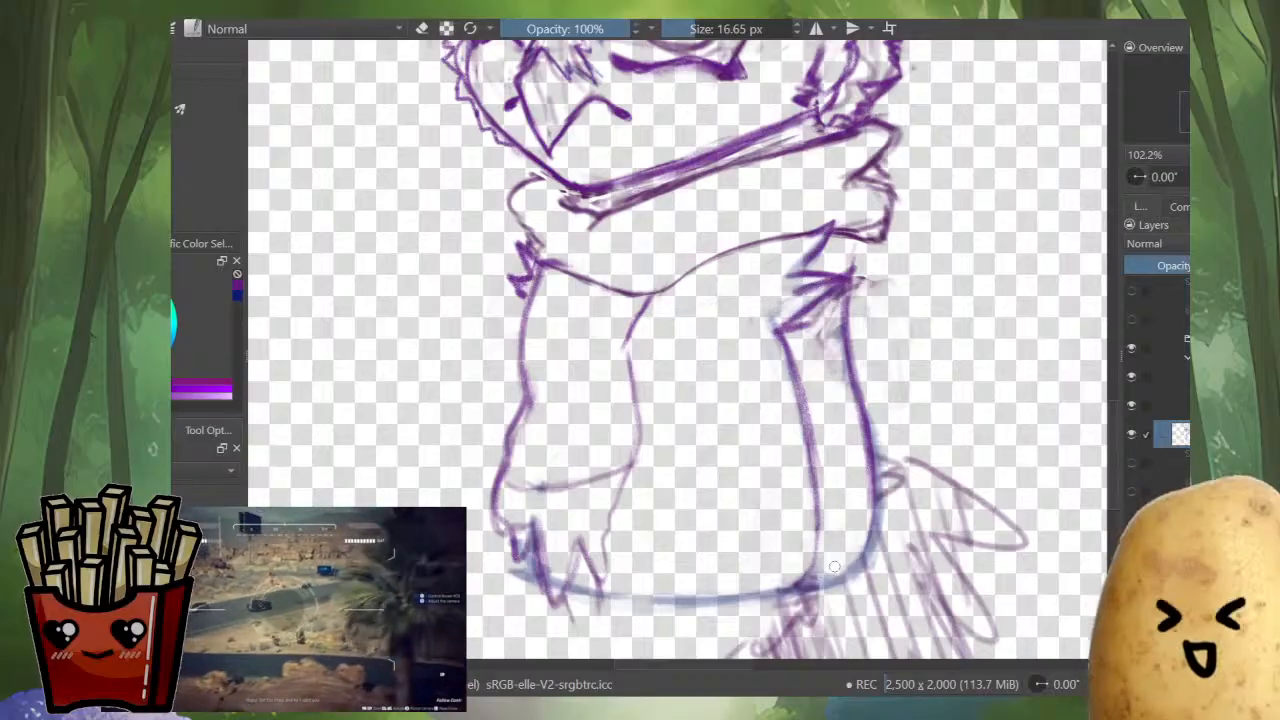
- Bring the wings back into view and compare the whole owl mirrored and unmirrored
scroll(834, 567, down, 4)
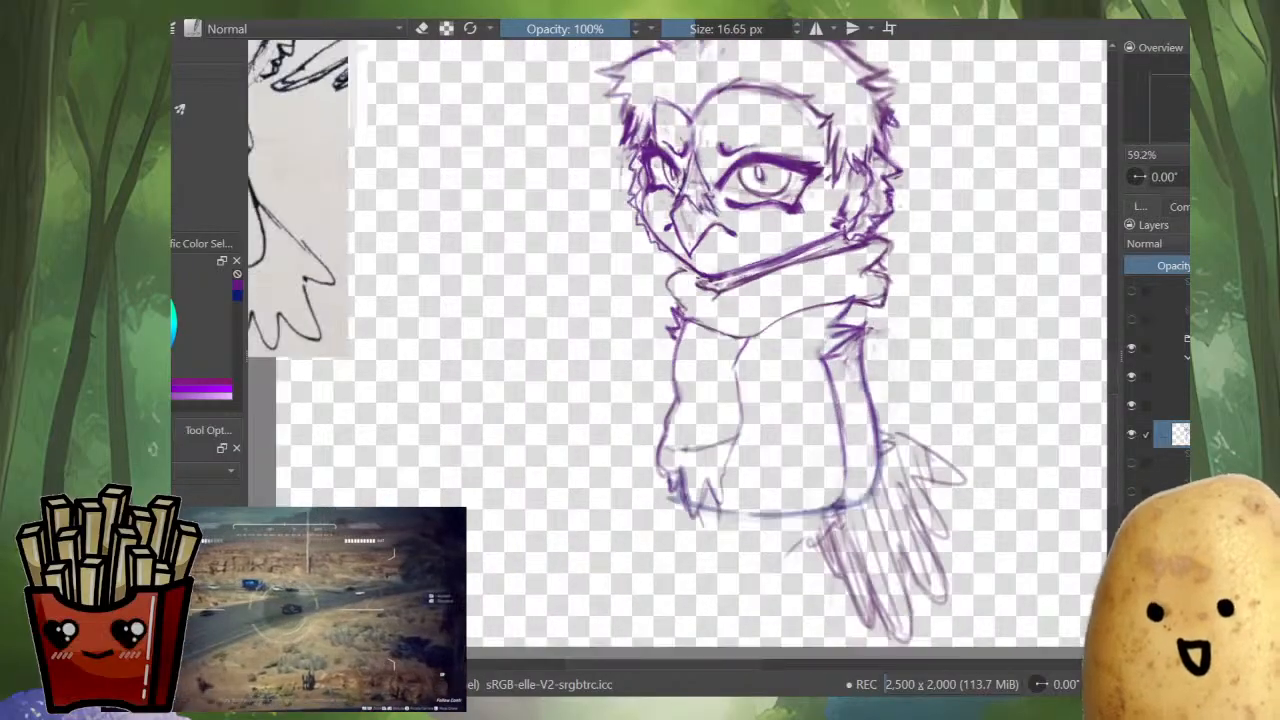
scroll(740, 350, up, 1)
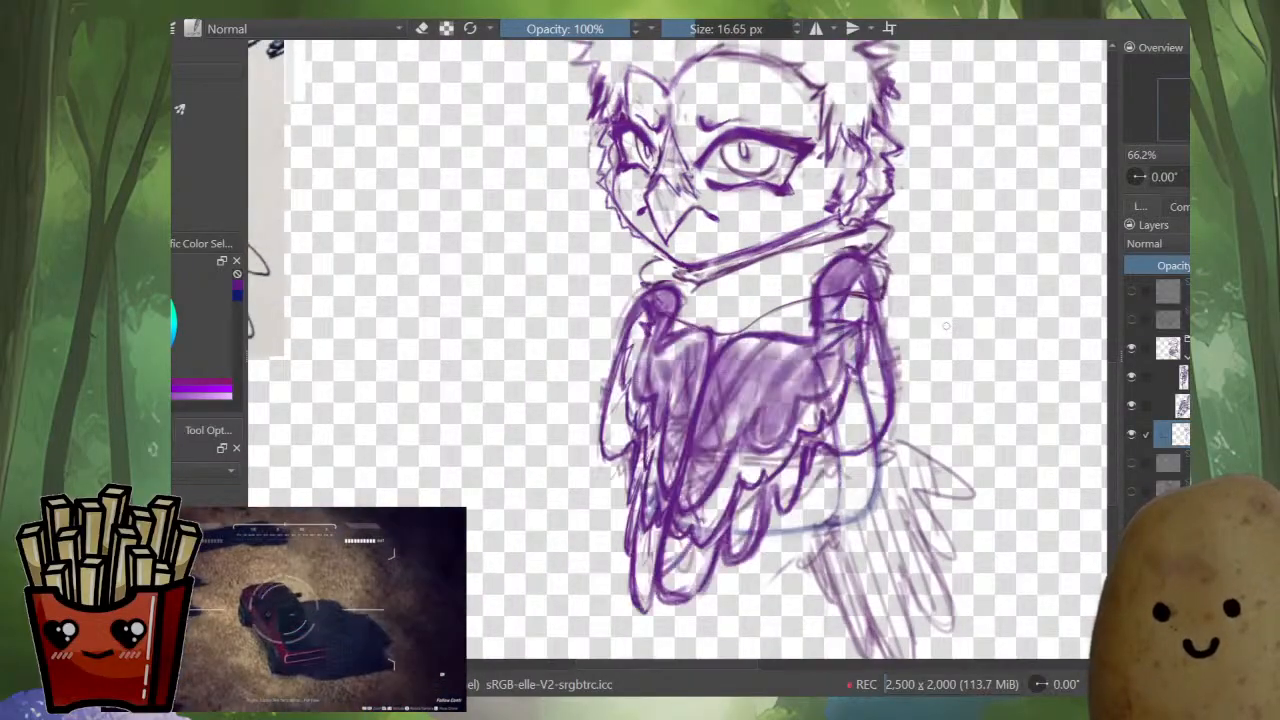
scroll(937, 325, down, 2)
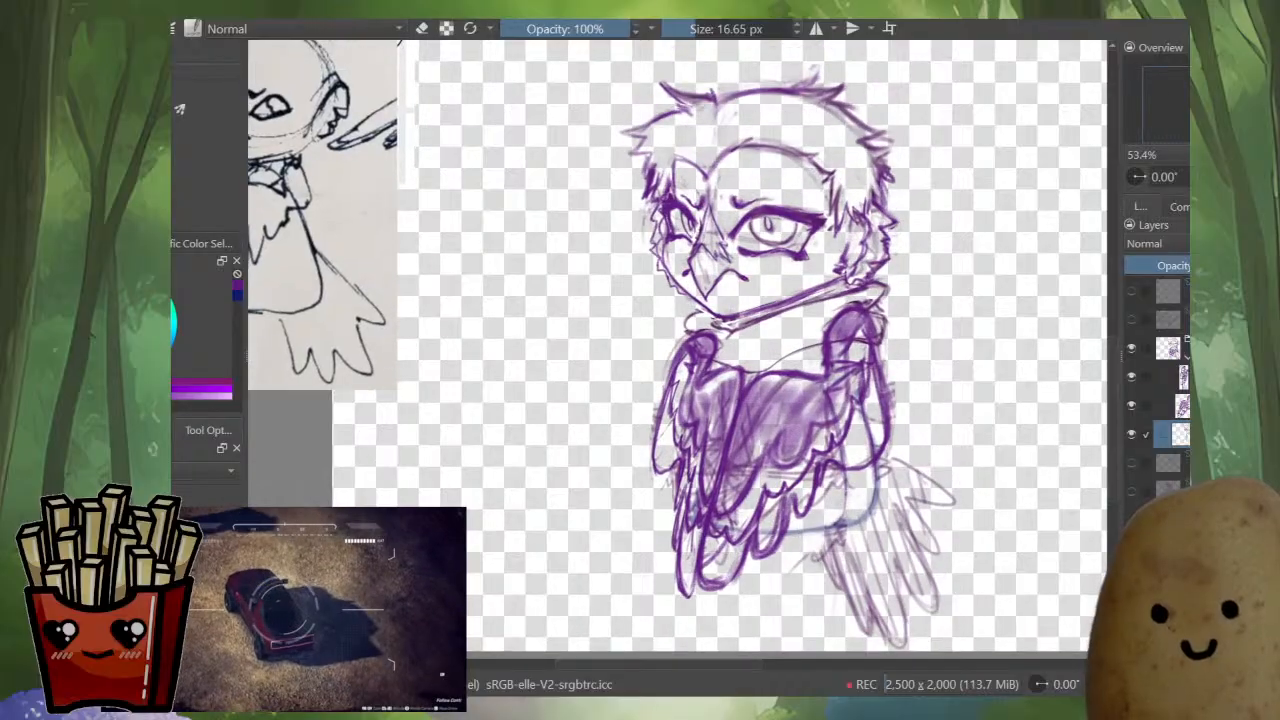
key(m)
drag(698, 479, 845, 491)
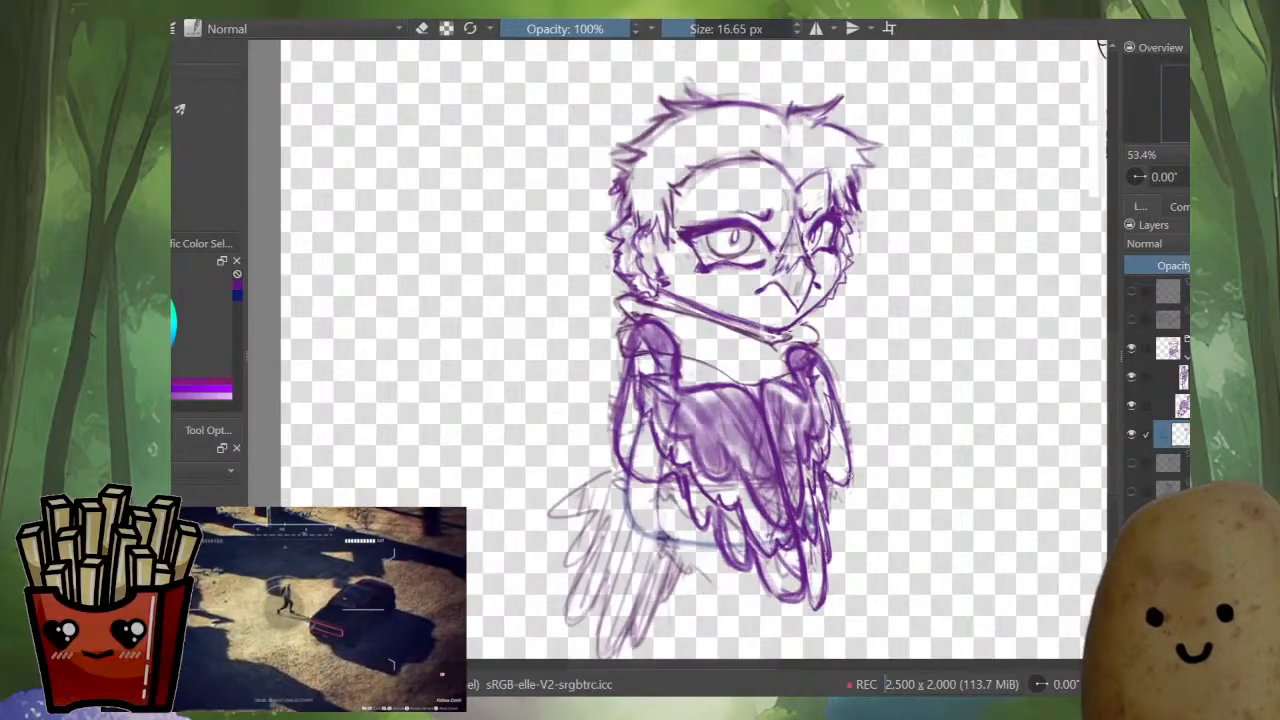
key(m)
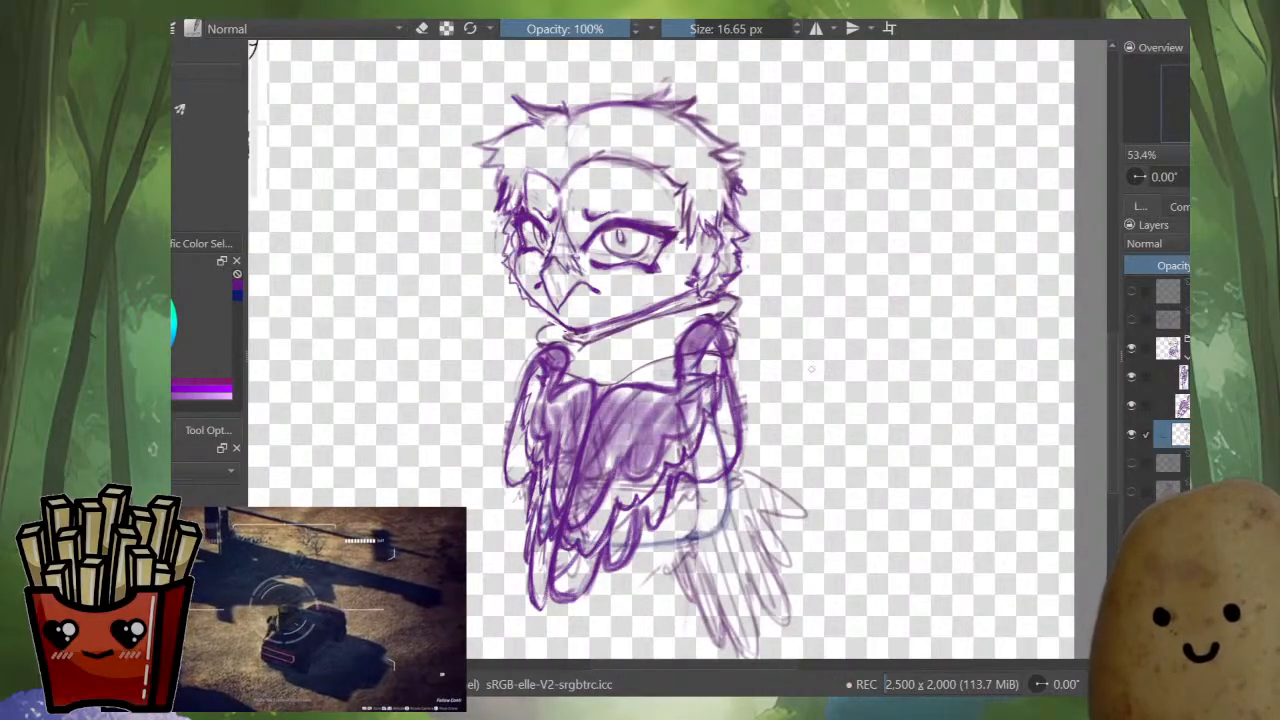
drag(812, 370, 847, 310)
- Trace the outer feathers of the owl's tail with darker lines while the canvas view is mirrored, and restore the normal view
key(m)
scroll(551, 462, up, 6)
mouse_move(603, 362)
mouse_down()
mouse_move(710, 388)
mouse_move(594, 450)
mouse_move(664, 450)
mouse_up()
mouse_move(672, 404)
mouse_down()
mouse_move(578, 474)
mouse_move(670, 465)
mouse_move(604, 556)
mouse_move(642, 560)
mouse_up()
mouse_move(672, 521)
mouse_down()
mouse_move(710, 371)
mouse_move(646, 546)
mouse_move(657, 549)
mouse_up()
key(m)
scroll(705, 406, down, 3)
scroll(678, 334, up, 1)
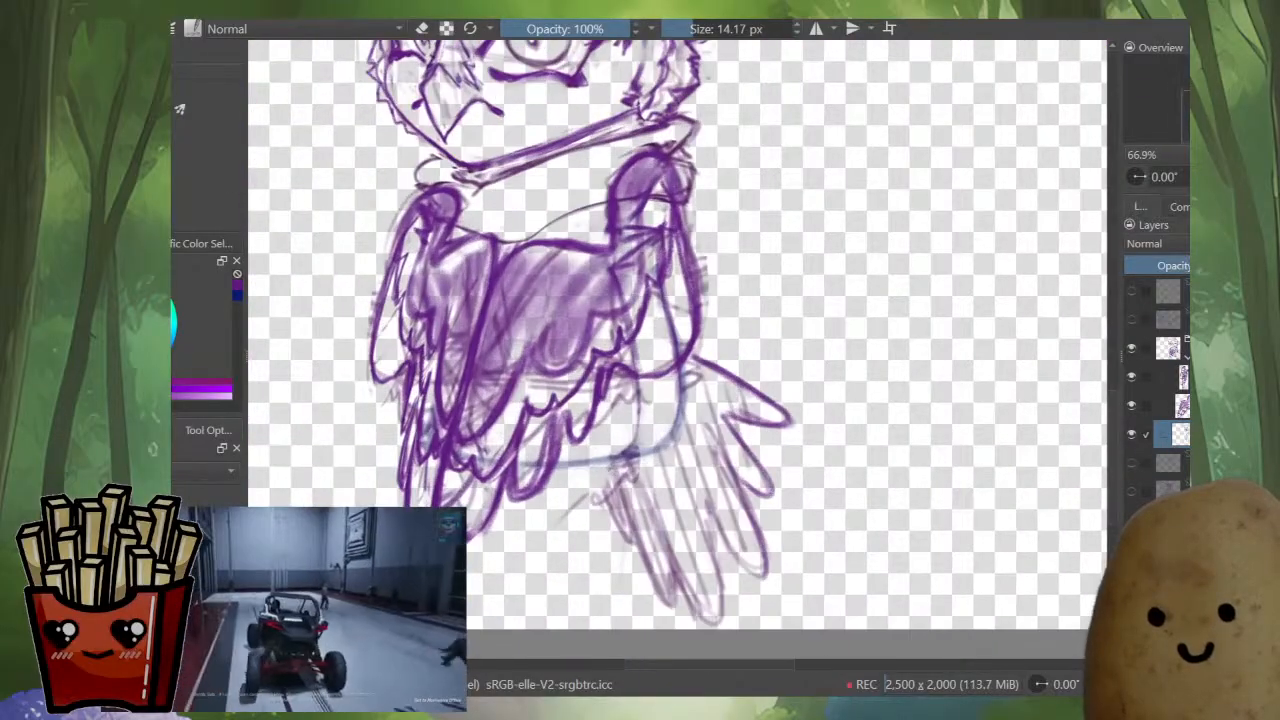
- Outline the tail's left edge and its lower feather tips with darker purple strokes
mouse_move(602, 465)
mouse_down()
mouse_move(600, 505)
mouse_move(626, 548)
mouse_move(638, 526)
mouse_up()
drag(632, 522, 676, 600)
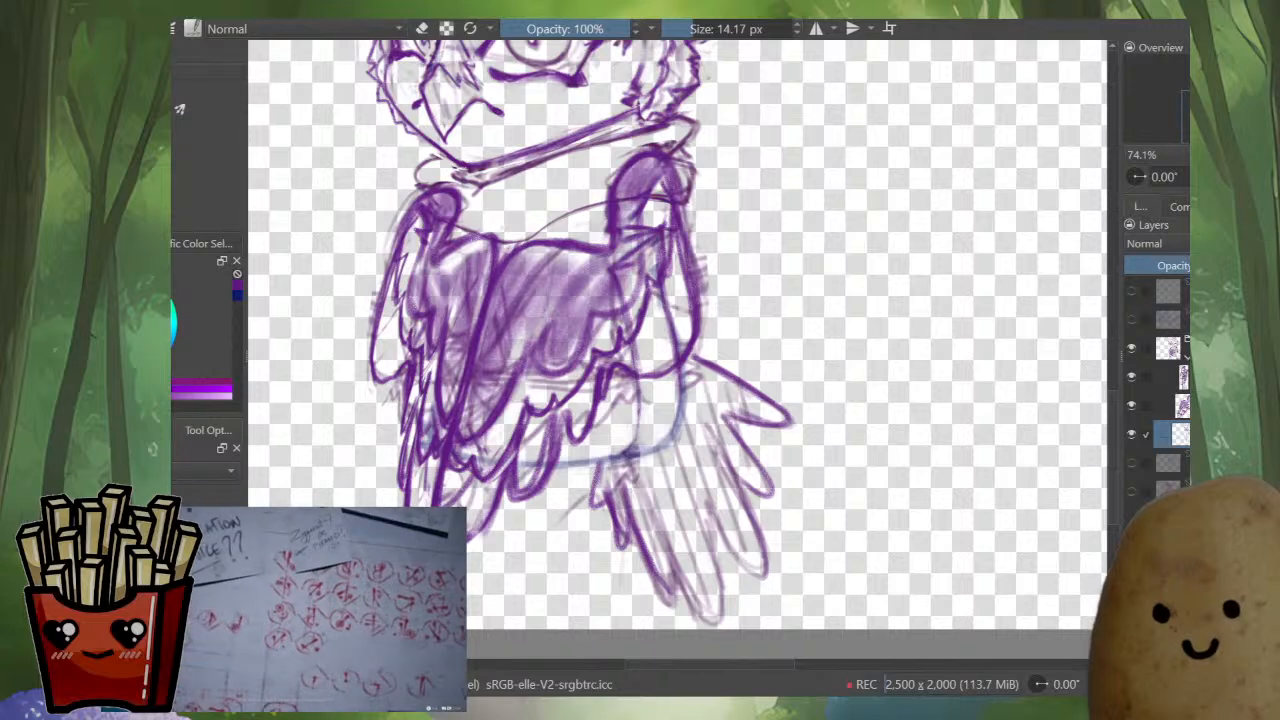
drag(724, 428, 748, 556)
drag(742, 504, 696, 618)
mouse_move(682, 550)
mouse_down()
mouse_move(668, 580)
mouse_move(684, 610)
mouse_up()
drag(718, 580, 700, 620)
- Erase the old outer feather tip and stray marks around the tail, and redraw the short feather at its upper left
key(e)
mouse_move(762, 574)
mouse_down()
mouse_move(755, 532)
mouse_move(758, 578)
mouse_up()
shift+drag(622, 510, 614, 510)
drag(614, 508, 635, 573)
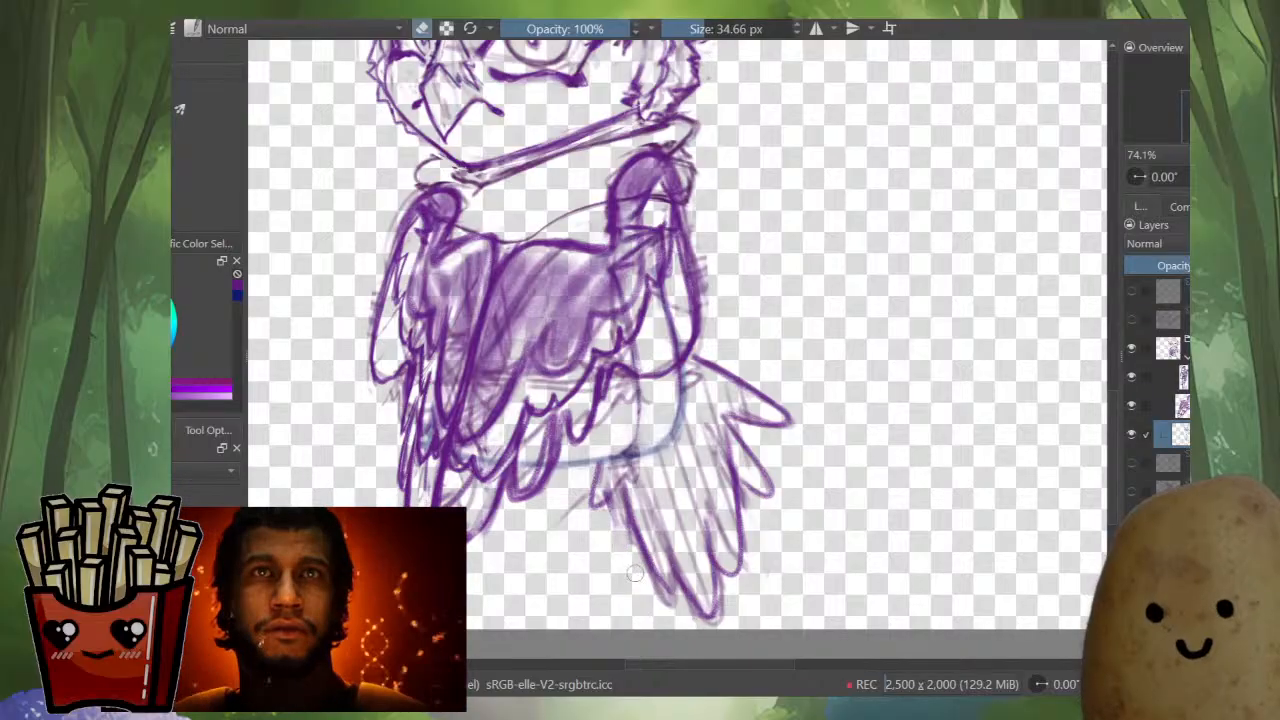
key(e)
mouse_move(604, 450)
mouse_down()
mouse_move(596, 502)
mouse_move(616, 514)
mouse_up()
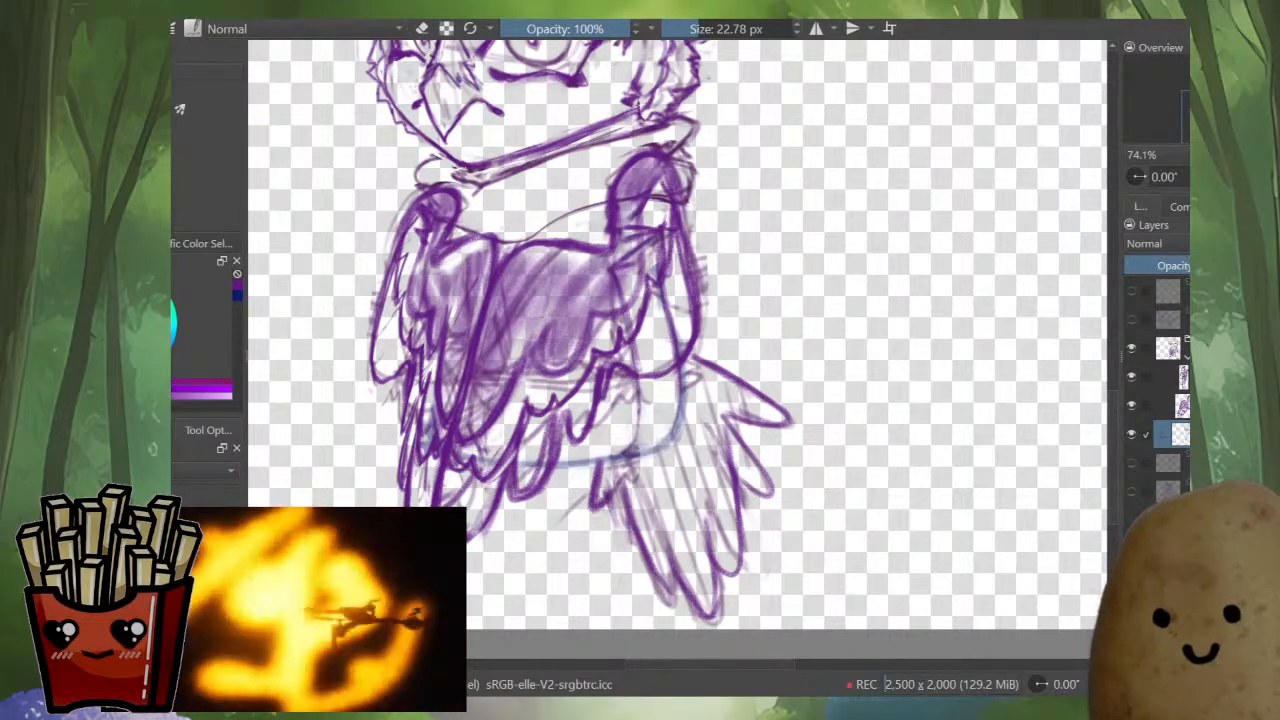
- Sketch a steeper right edge down the tail and erase the middle feather outside it
drag(736, 426, 746, 494)
mouse_move(734, 424)
mouse_down()
mouse_move(742, 482)
mouse_move(764, 488)
mouse_move(732, 424)
mouse_move(740, 526)
mouse_up()
key(e)
key(e)
key(e)
drag(744, 502, 746, 556)
shift+drag(740, 453, 718, 453)
drag(734, 420, 736, 500)
- Draw one long right edge from the upper tail feather down to the notch beside the lowest feather tip
key(e)
mouse_move(730, 418)
mouse_down()
mouse_move(736, 548)
mouse_move(711, 540)
mouse_up()
mouse_move(707, 515)
mouse_down()
mouse_move(710, 595)
mouse_move(744, 461)
mouse_move(742, 550)
mouse_move(722, 585)
mouse_up()
key(e)
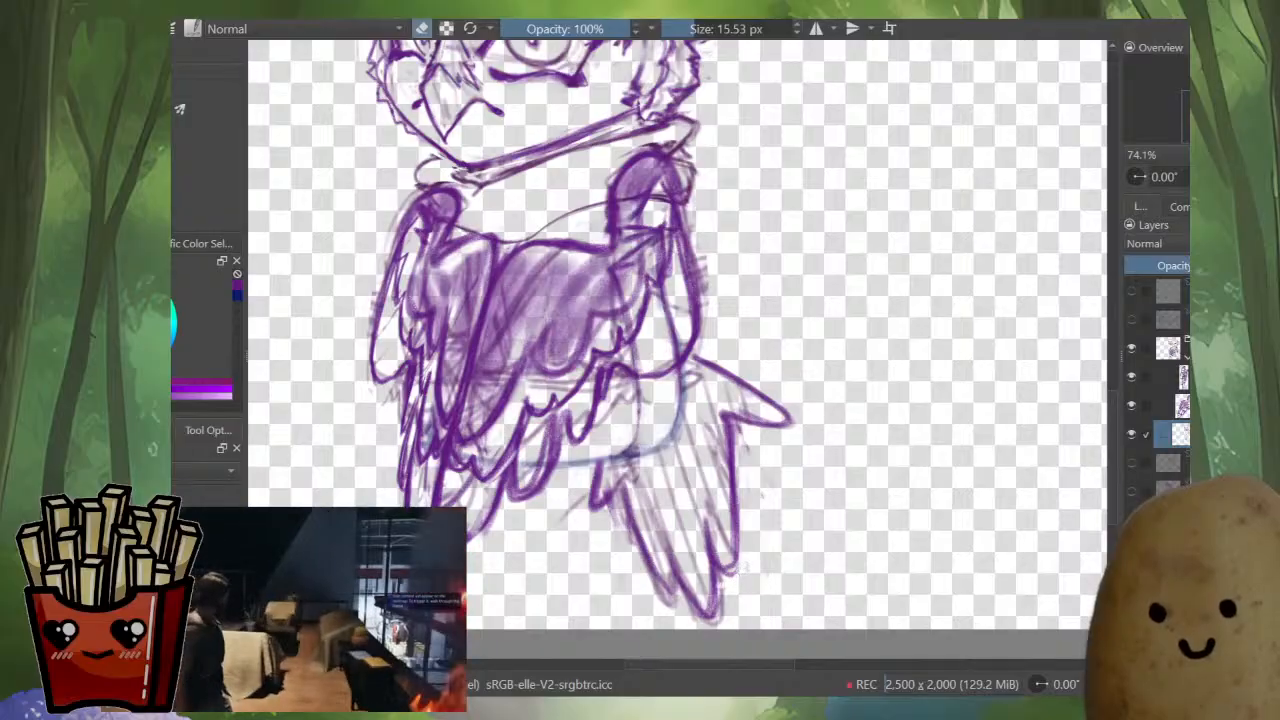
- Touch up the tail outline with short strokes in the mirrored canvas view and flip the view back
scroll(765, 425, down, 3)
key(m)
key(e)
scroll(605, 414, up, 2)
mouse_move(630, 396)
mouse_down()
mouse_move(610, 407)
mouse_move(622, 410)
mouse_move(615, 428)
mouse_up()
drag(634, 410, 619, 438)
key(m)
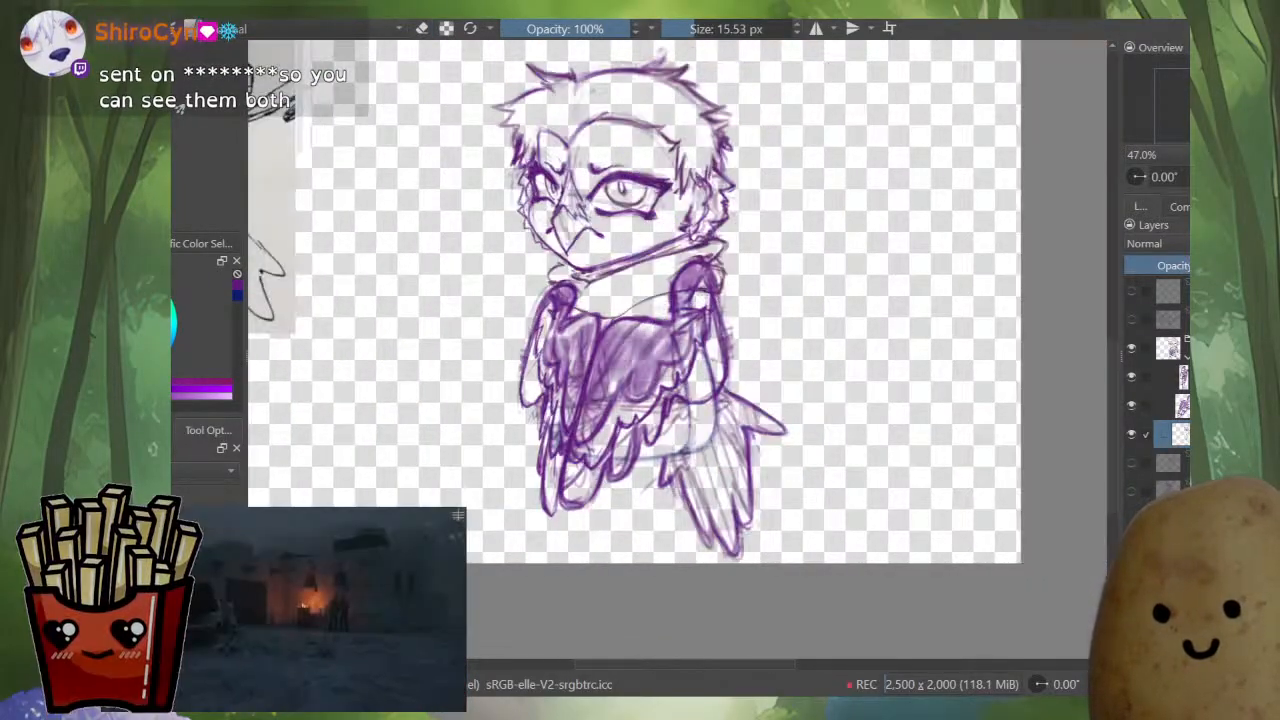
scroll(537, 288, up, 2)
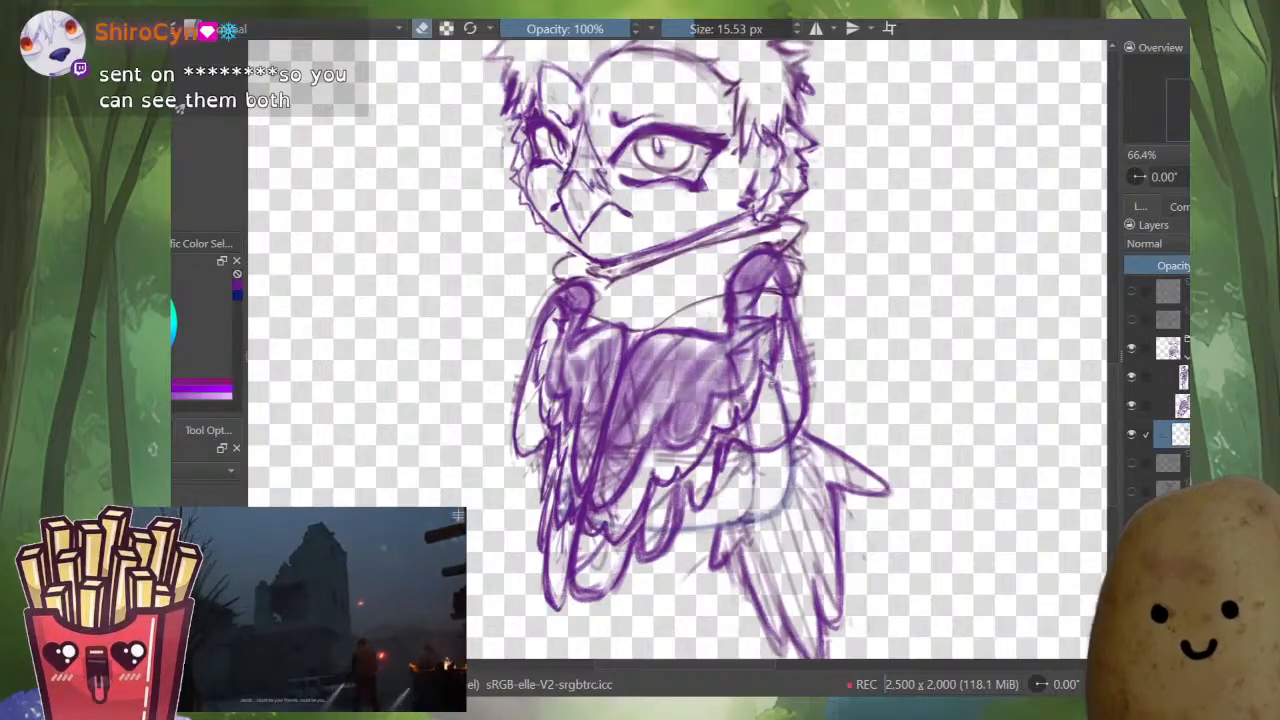
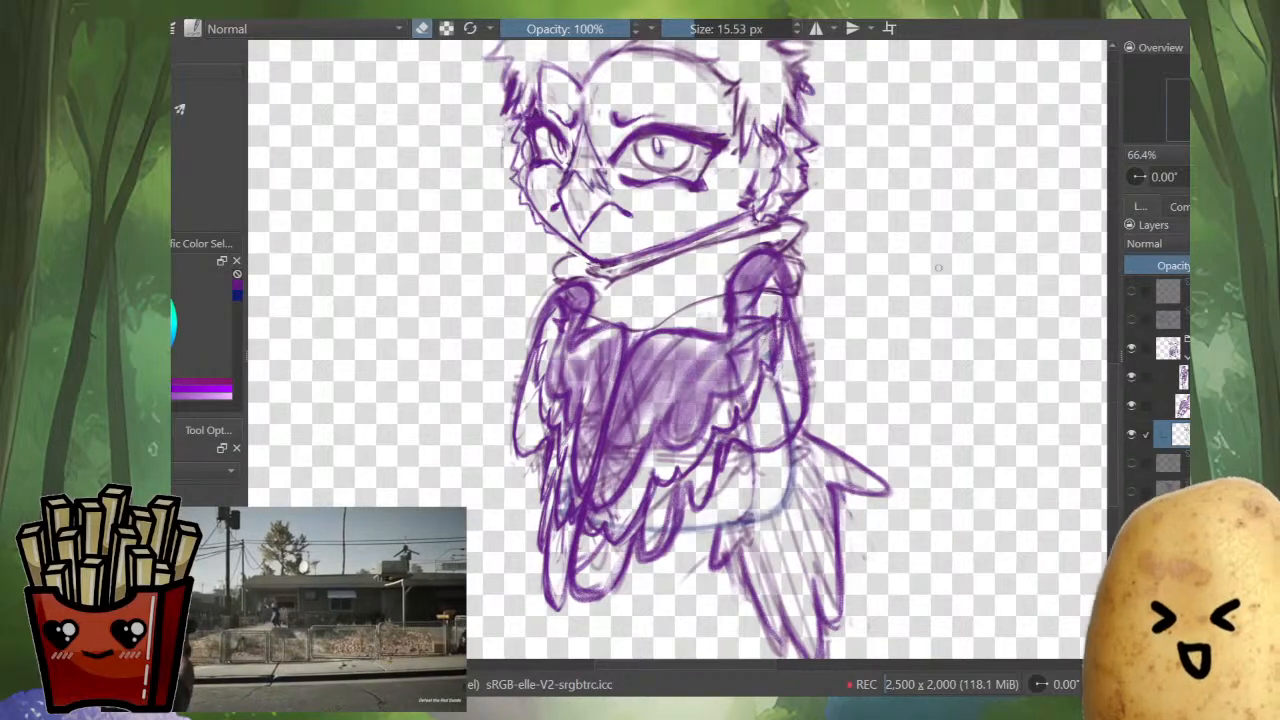
key(e)
mouse_move(954, 260)
mouse_down()
mouse_move(890, 360)
mouse_move(953, 262)
mouse_up()
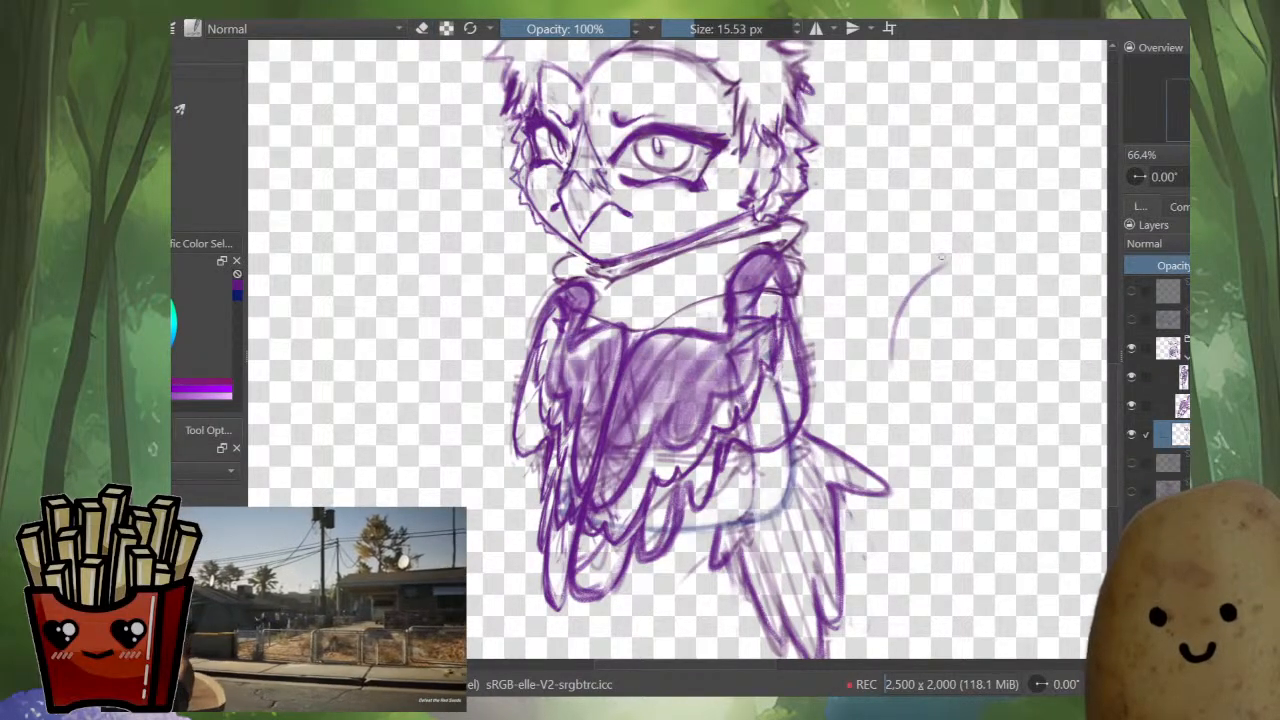
key(ctrl+z)
key(ctrl+z)
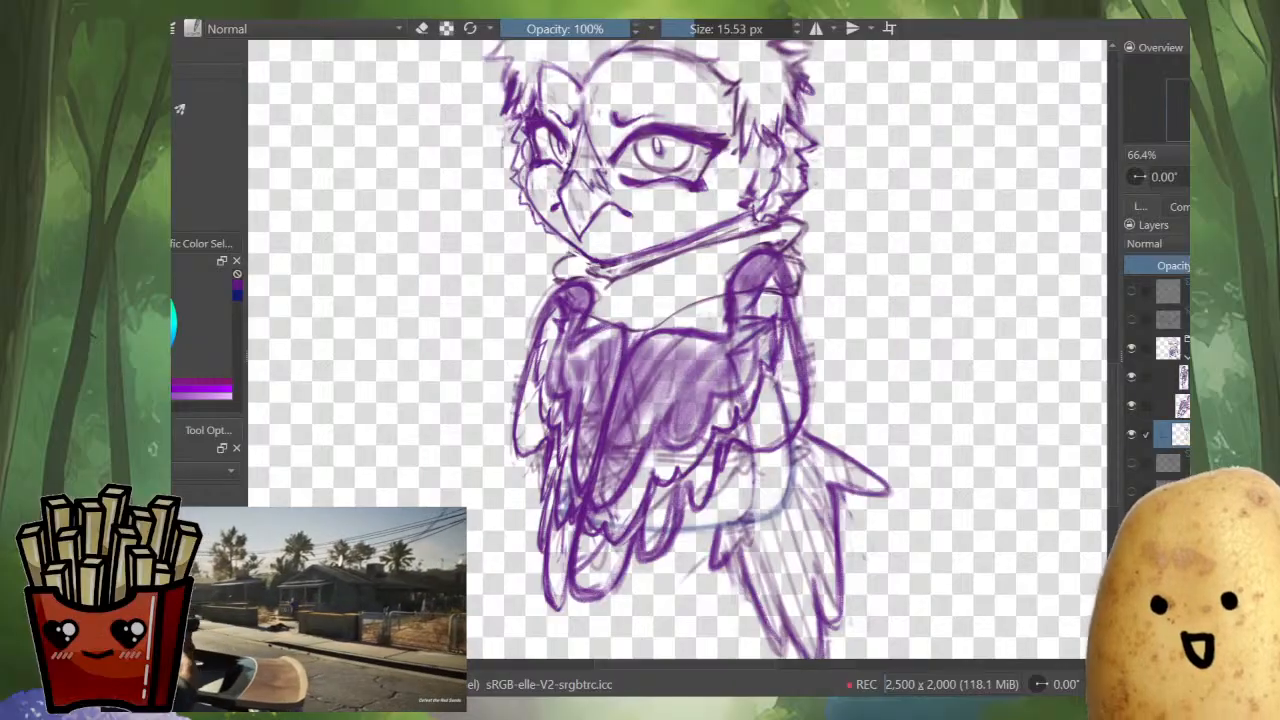
- Isolate the large front wing layer and erase the stray hatching along its right outer edge
scroll(682, 486, up, 3)
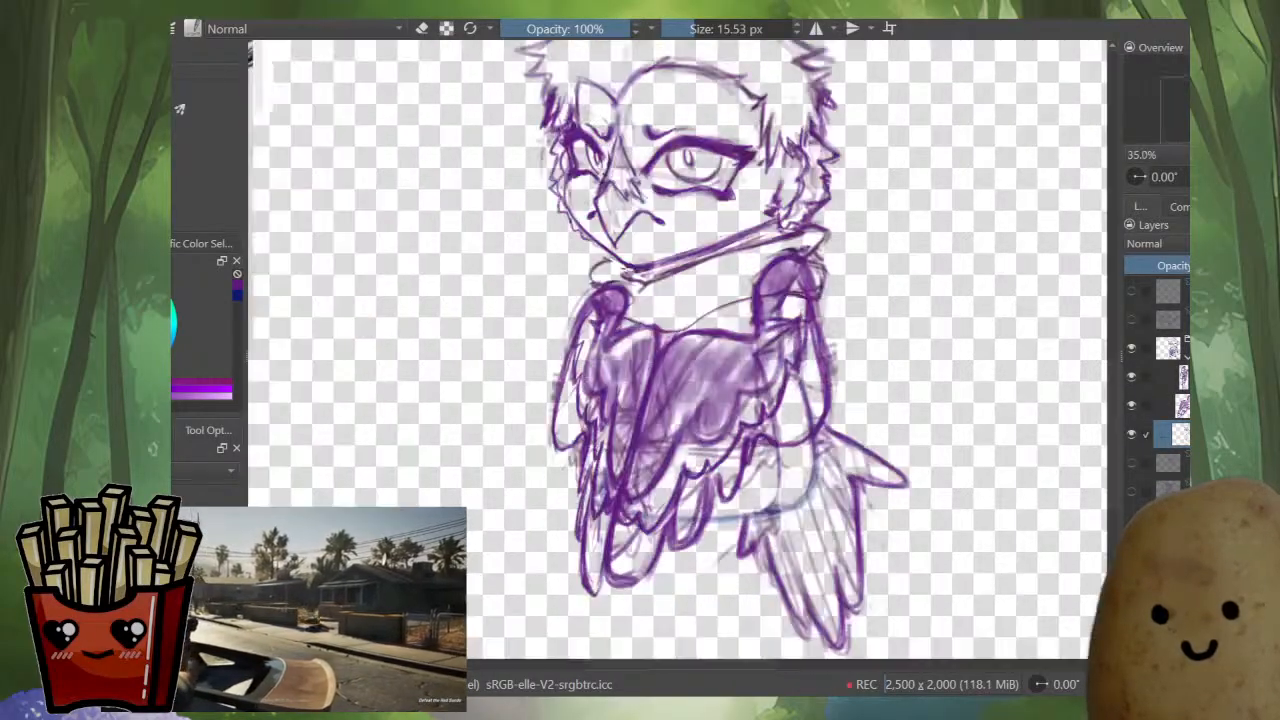
key(e)
mouse_move(772, 440)
mouse_down()
mouse_move(770, 498)
mouse_move(762, 450)
mouse_move(831, 459)
mouse_move(779, 450)
mouse_move(726, 506)
mouse_move(689, 501)
mouse_up()
alt+click(1180, 434)
alt+click(1180, 434)
alt+click(1182, 405)
drag(712, 450, 712, 498)
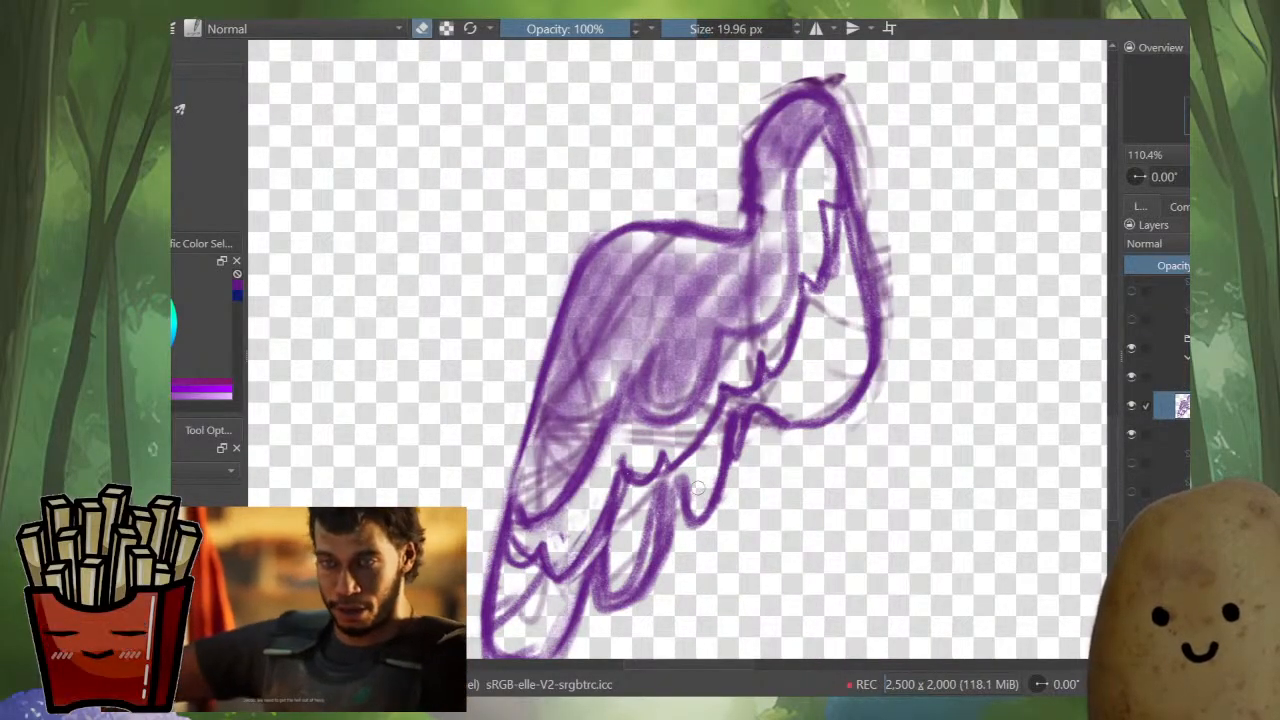
mouse_move(874, 225)
mouse_down()
mouse_move(895, 322)
mouse_move(887, 246)
mouse_move(873, 348)
mouse_move(816, 303)
mouse_move(833, 327)
mouse_move(851, 325)
mouse_move(827, 403)
mouse_up()
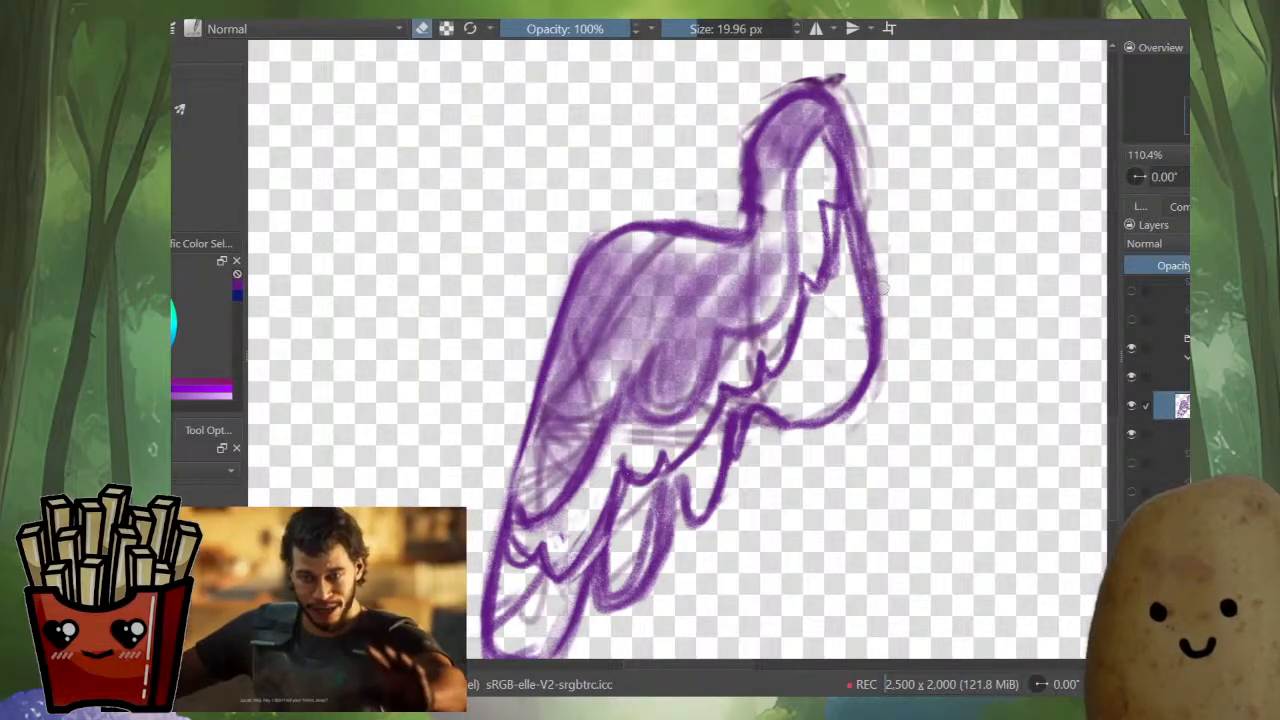
mouse_move(884, 288)
mouse_down()
mouse_move(895, 346)
mouse_move(880, 395)
mouse_move(784, 464)
mouse_move(802, 434)
mouse_up()
- Erase the stray marks around the lower feathers of the isolated wing with a smaller eraser
mouse_move(700, 468)
shift+mouse_down()
mouse_move(682, 468)
mouse_move(676, 500)
mouse_move(712, 468)
mouse_move(682, 540)
shift+mouse_up()
drag(690, 494, 664, 568)
mouse_move(686, 452)
mouse_down()
mouse_move(644, 490)
mouse_move(630, 558)
mouse_move(694, 466)
mouse_move(680, 534)
mouse_up()
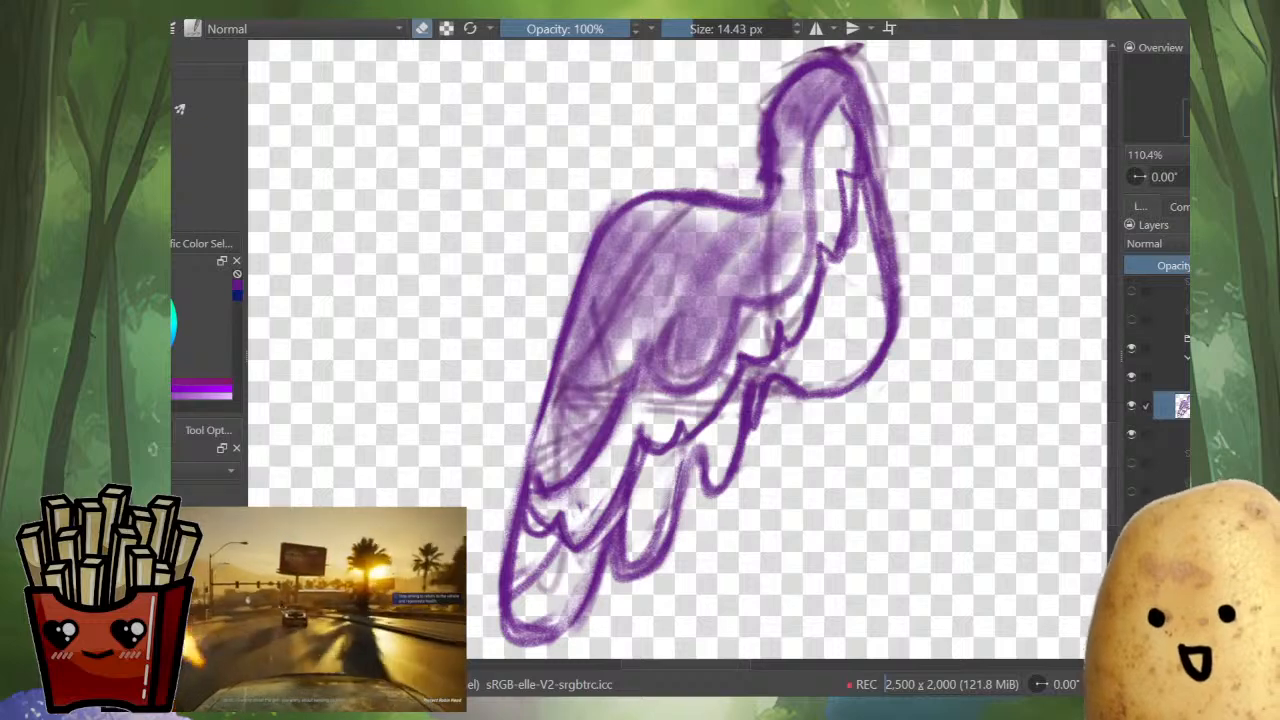
drag(762, 374, 754, 410)
mouse_move(760, 376)
mouse_down()
mouse_move(752, 412)
mouse_move(701, 394)
mouse_move(719, 394)
mouse_up()
mouse_move(626, 420)
mouse_down()
mouse_move(537, 518)
mouse_move(524, 590)
mouse_move(545, 566)
mouse_move(566, 590)
mouse_move(550, 612)
mouse_move(580, 570)
mouse_move(520, 560)
mouse_move(518, 600)
mouse_move(548, 620)
mouse_move(560, 596)
mouse_up()
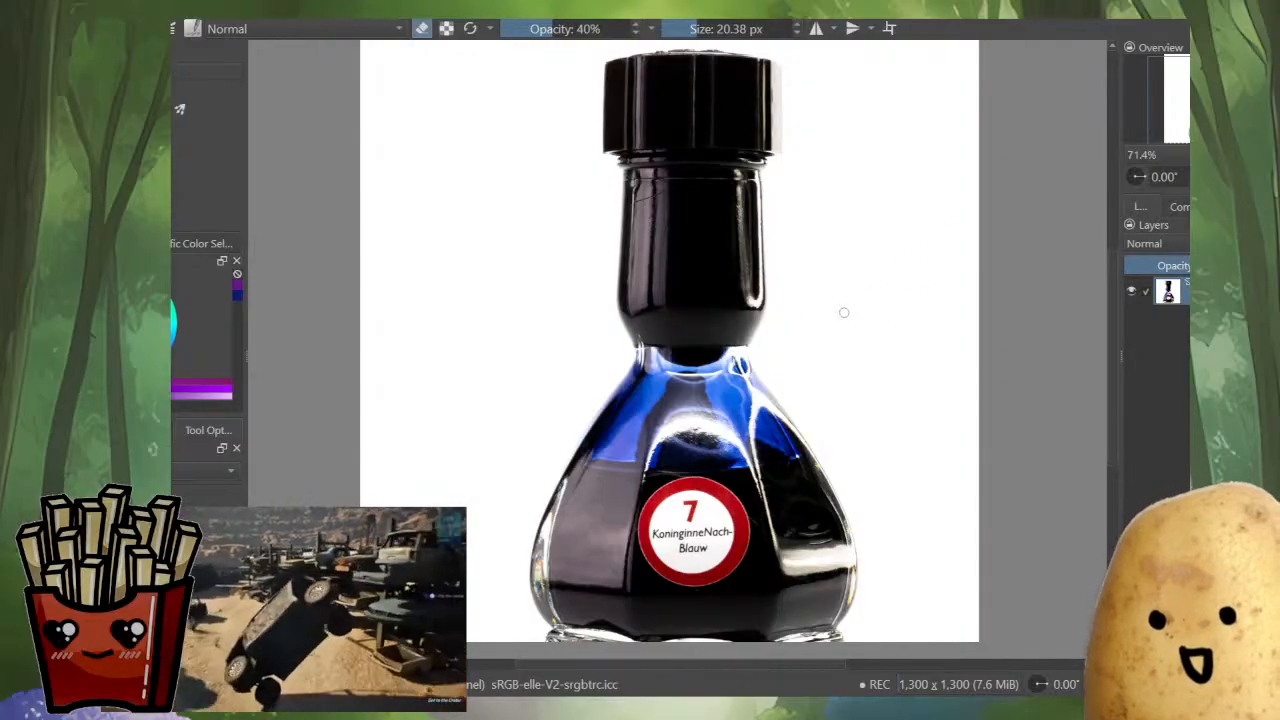
key(e)
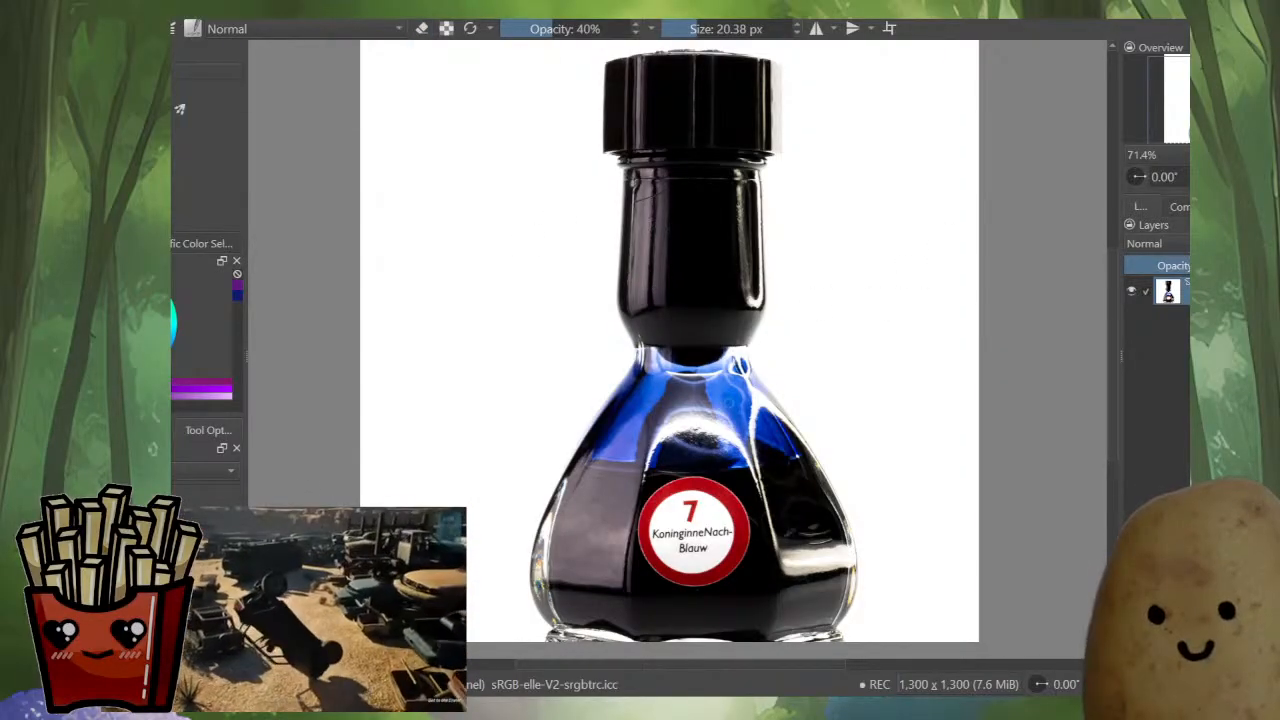
- Undo the purple loop and circle the neck of the blue ink bottle in green
mouse_move(642, 338)
mouse_down()
mouse_move(679, 291)
mouse_move(598, 340)
mouse_up()
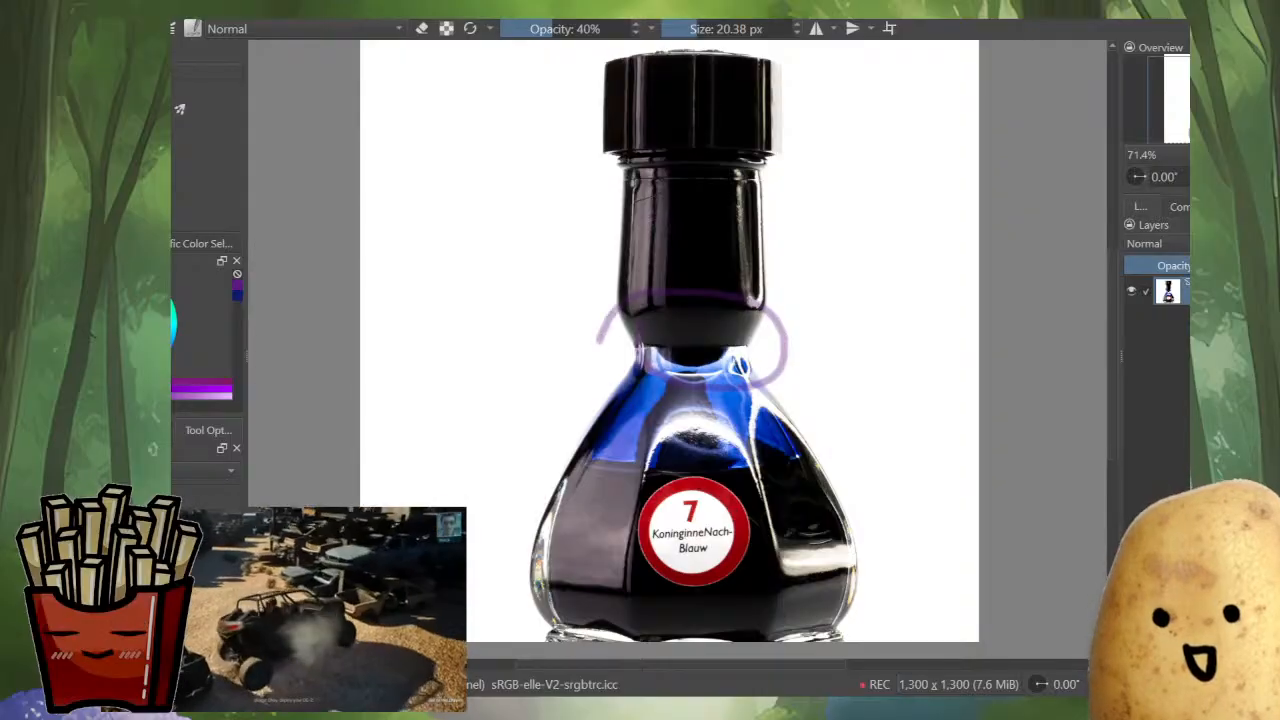
click(172, 298)
key(ctrl+z)
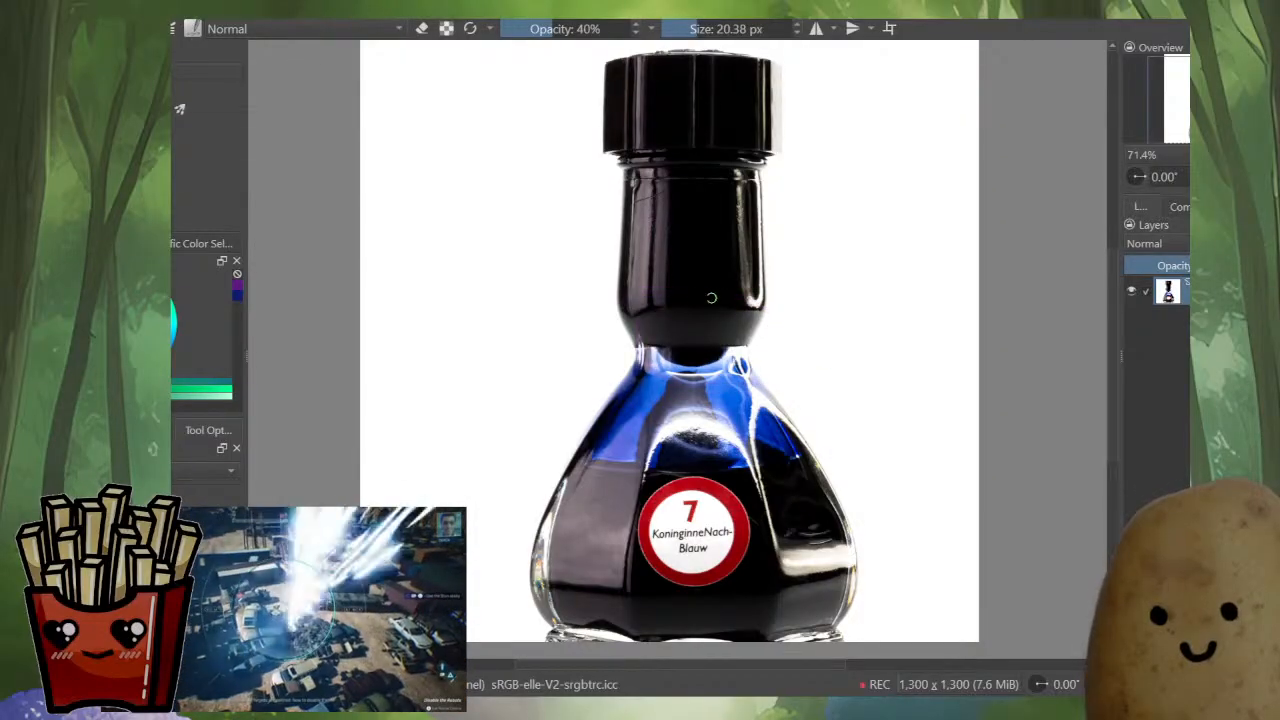
mouse_move(706, 296)
mouse_down()
mouse_move(780, 346)
mouse_move(622, 301)
mouse_move(767, 323)
mouse_move(623, 366)
mouse_move(770, 330)
mouse_up()
key(ctrl+z)
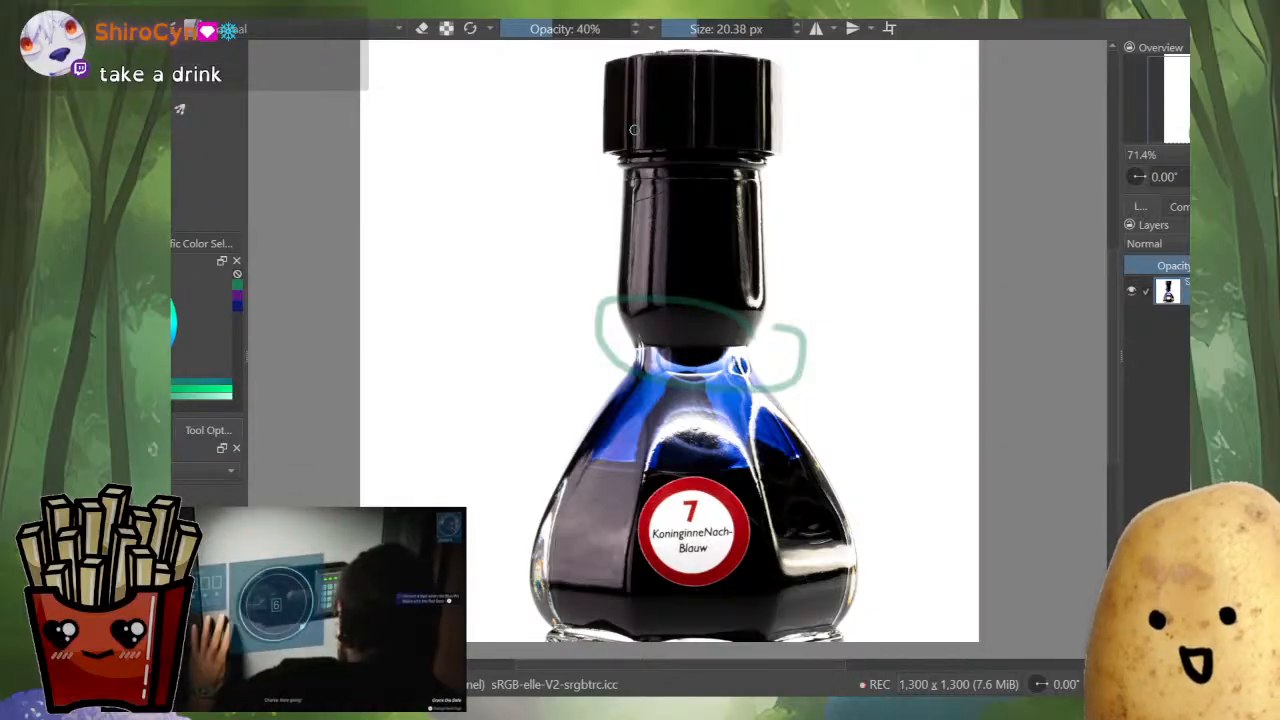
- Draw a green arrow pointing at the upper part of the bottle's neck, just under the cap
drag(500, 157, 577, 182)
mouse_move(588, 155)
mouse_down()
mouse_move(609, 197)
mouse_move(577, 213)
mouse_up()
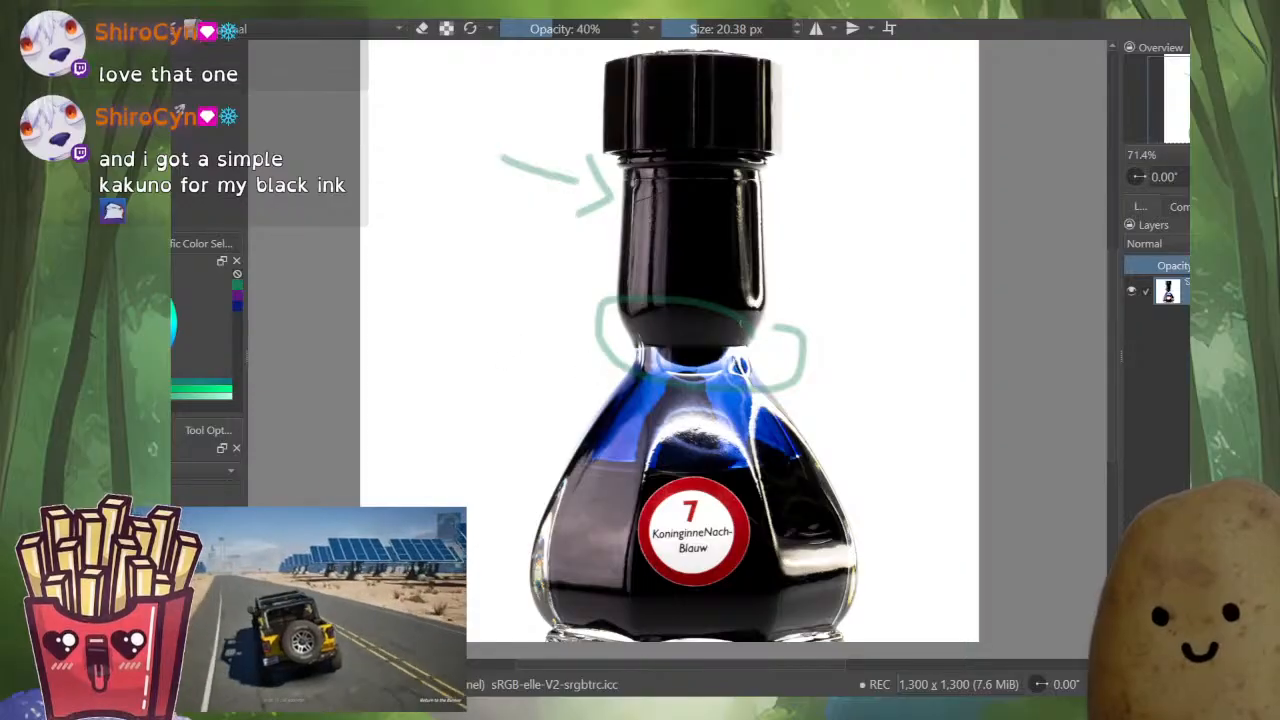
drag(742, 323, 740, 338)
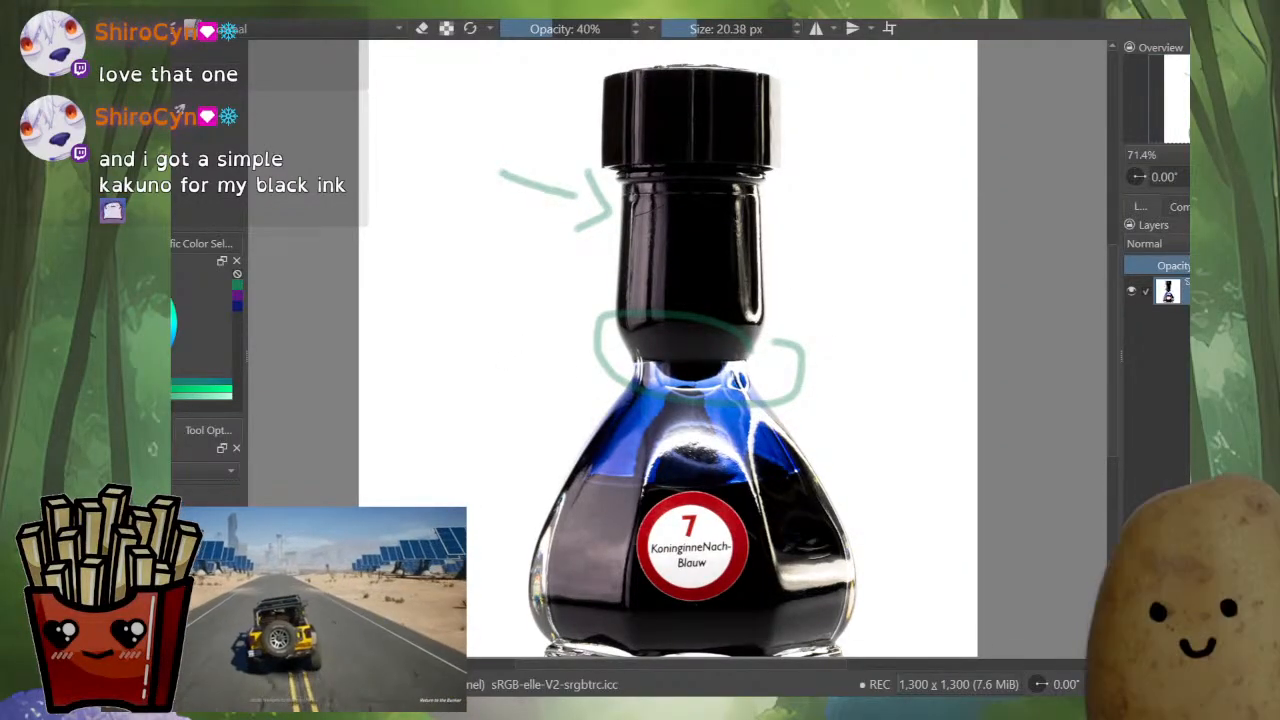
- Paste the Bungubox Lycoris Red ink picture over the bottle photo and view it up close
key(ctrl+v)
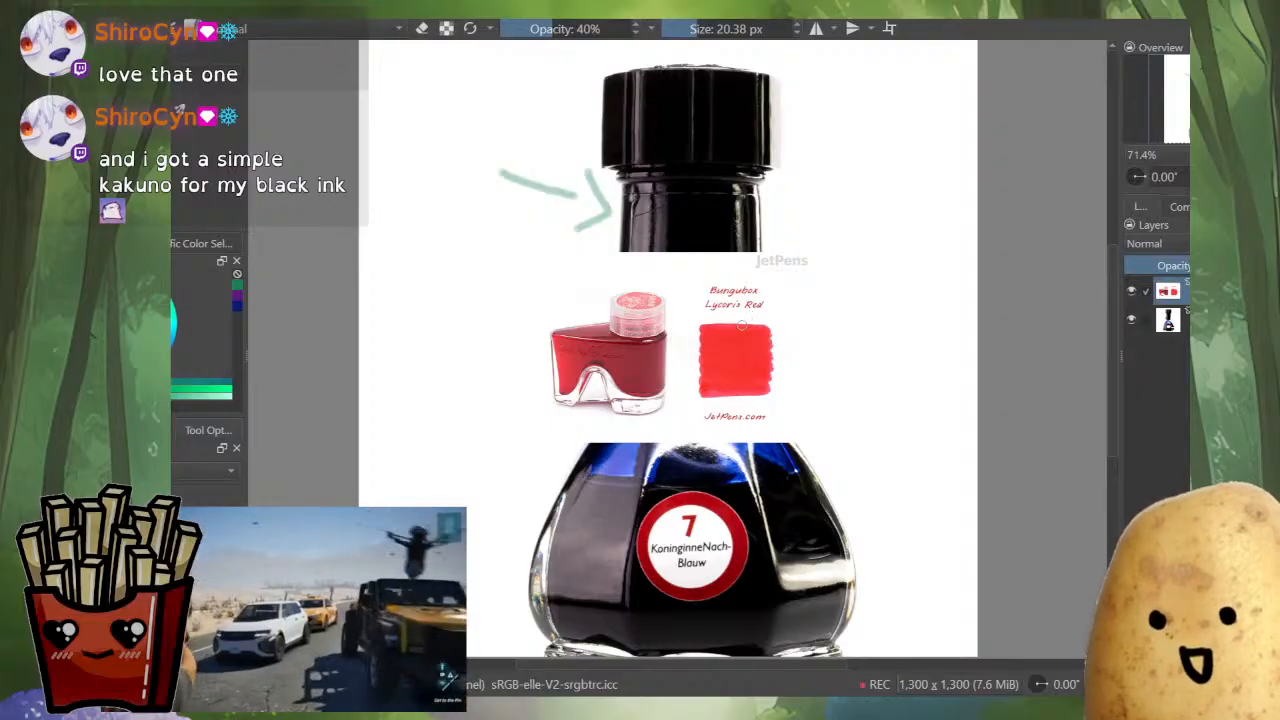
scroll(742, 325, up, 3)
drag(742, 325, 913, 342)
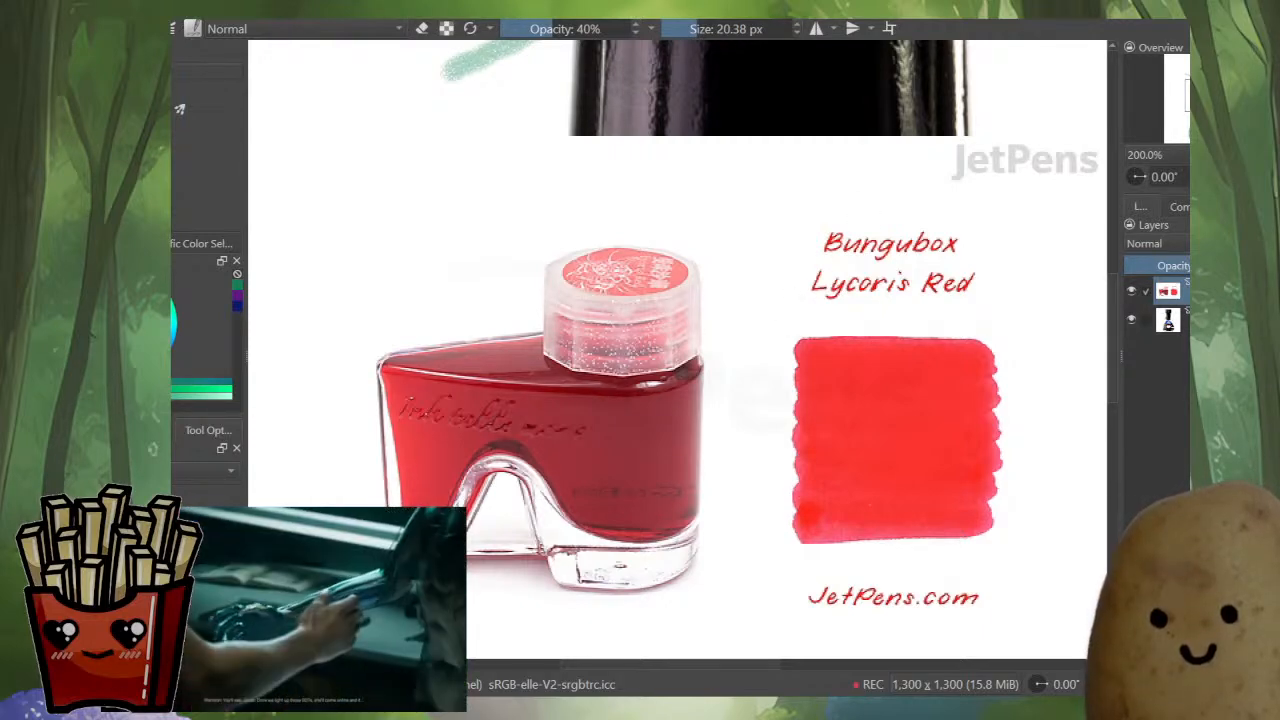
- Paste the Platinum Classic Lavender Black ink picture as another layer and view its bottle and swatch up close
key(ctrl+v)
scroll(703, 431, down, 1)
drag(703, 431, 694, 377)
scroll(890, 415, up, 2)
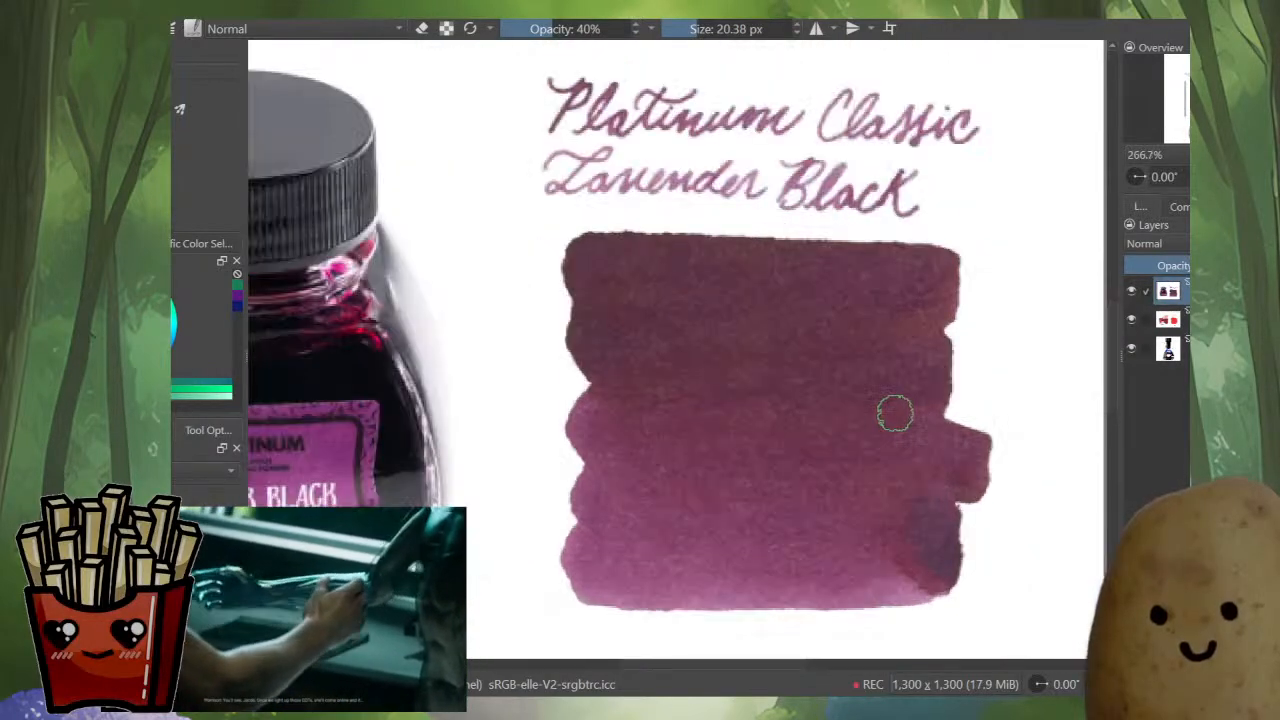
scroll(922, 412, down, 1)
drag(923, 412, 971, 456)
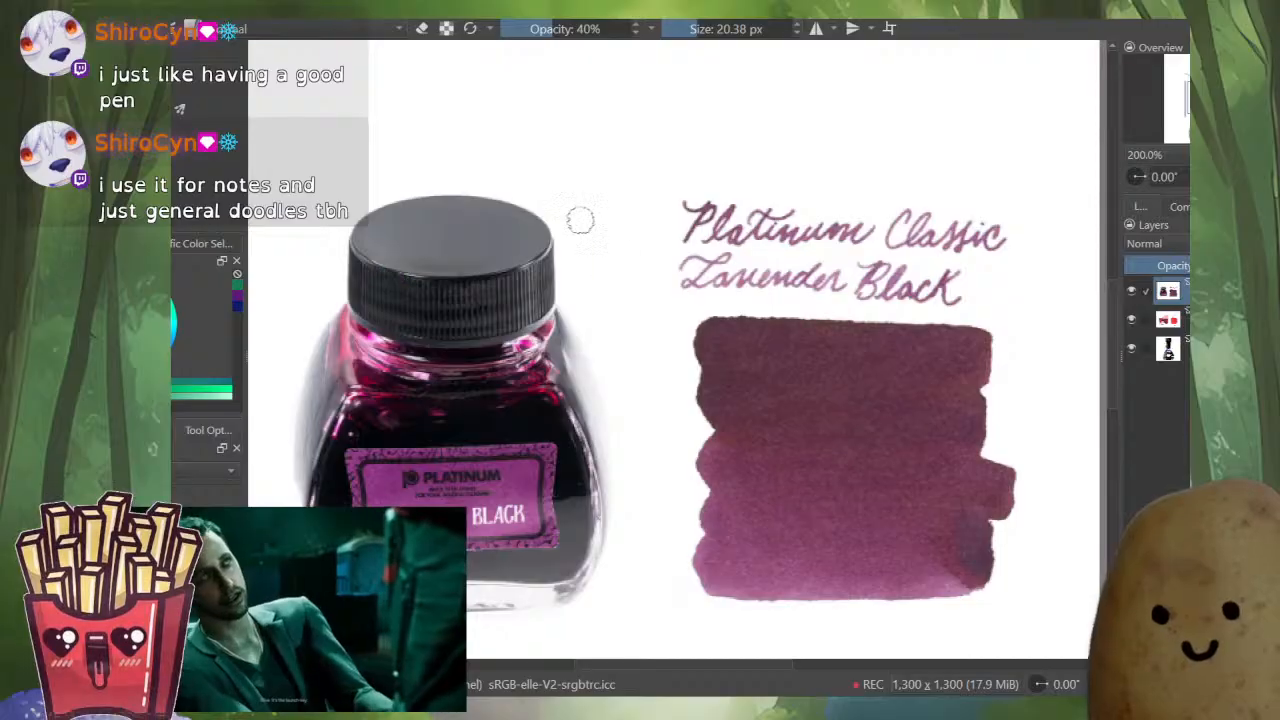
scroll(590, 257, up, 3)
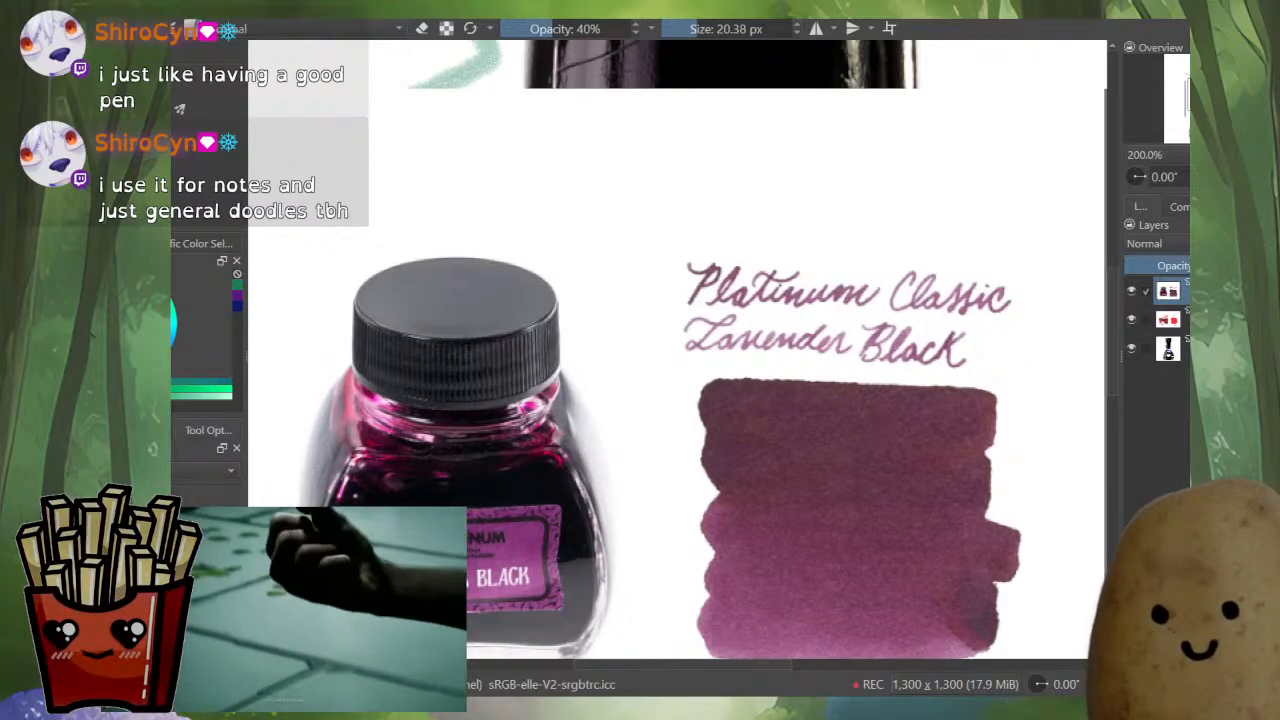
- Return to the owl drawing, show all its layers again and make the small far wing's layer active
key(ctrl+Tab)
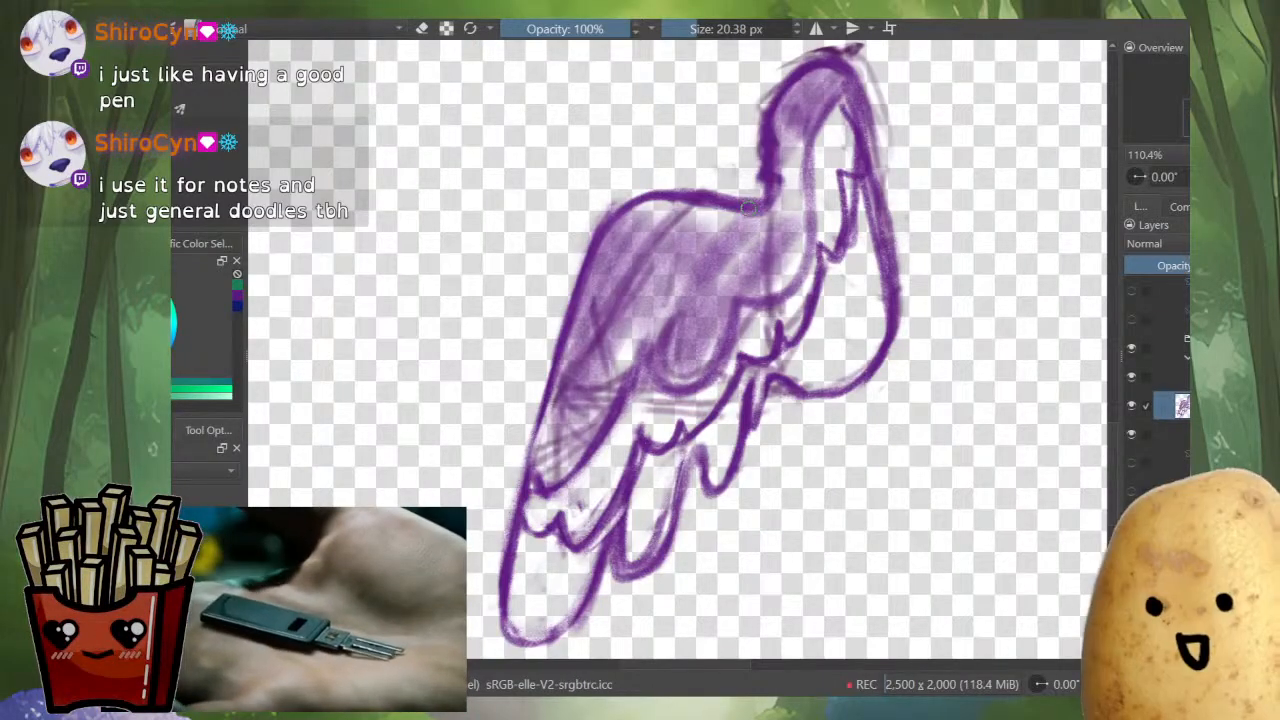
scroll(848, 430, down, 2)
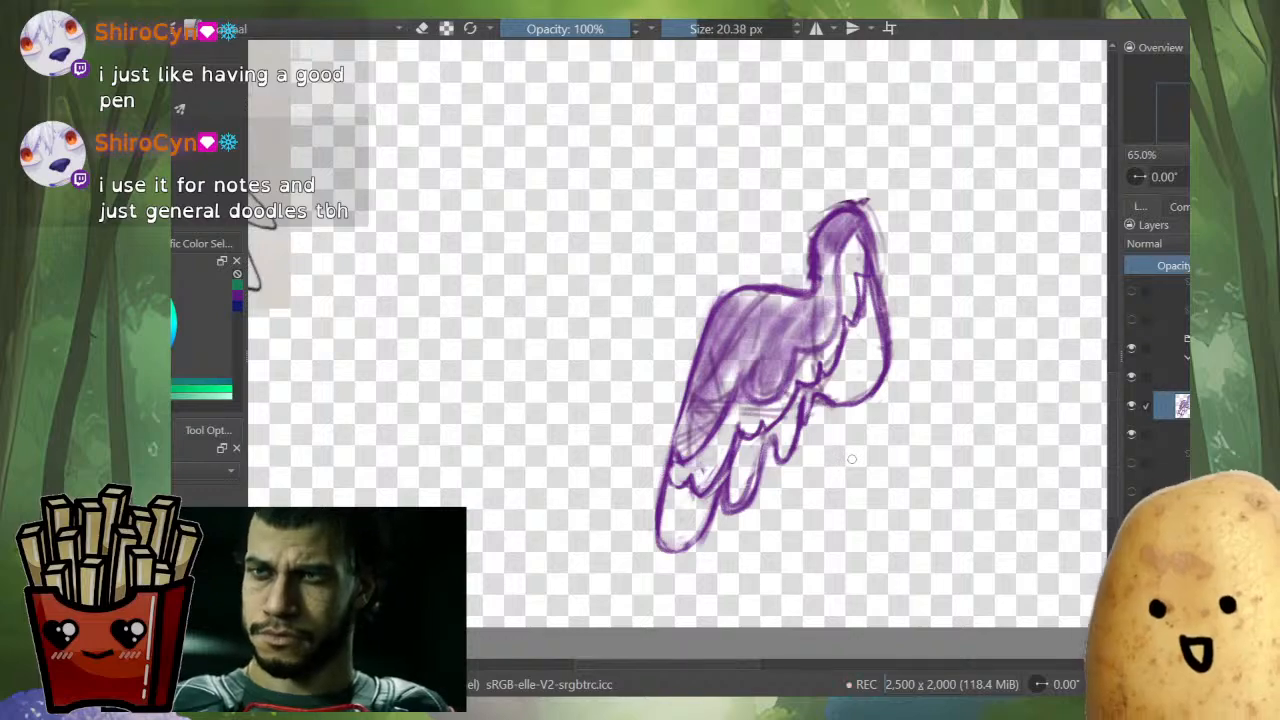
key(ctrl+Tab)
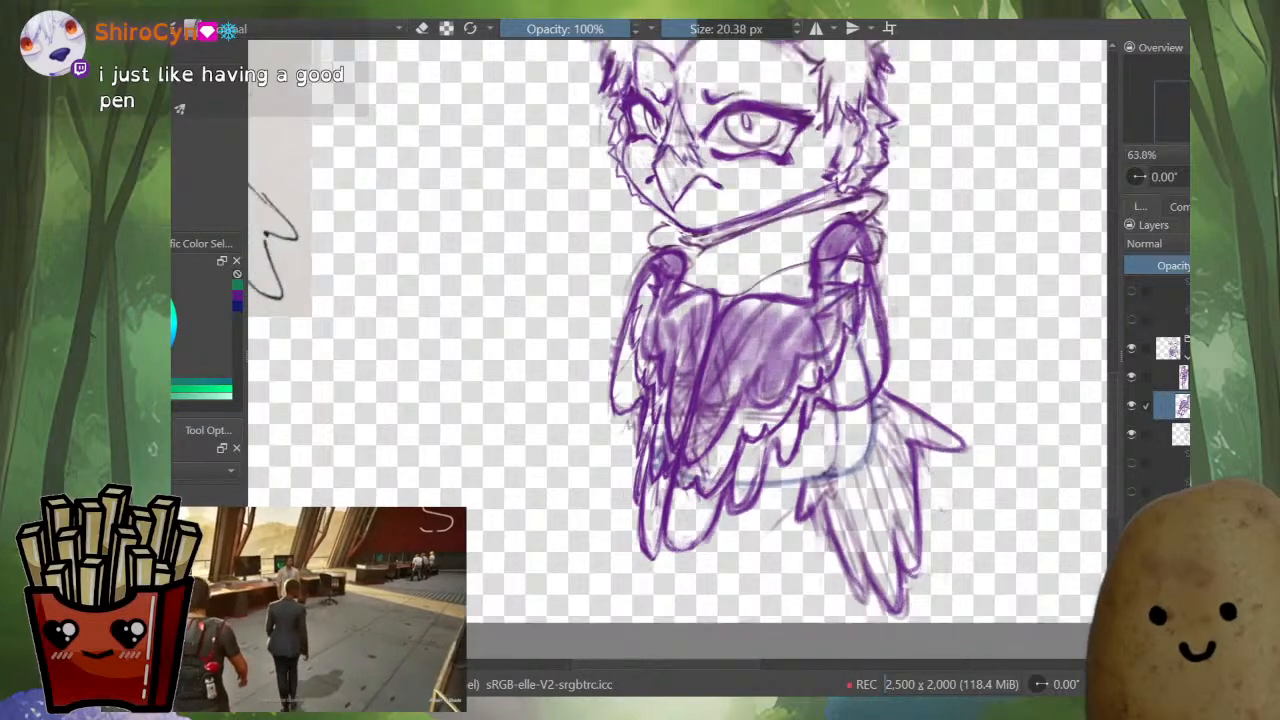
scroll(760, 420, down, 2)
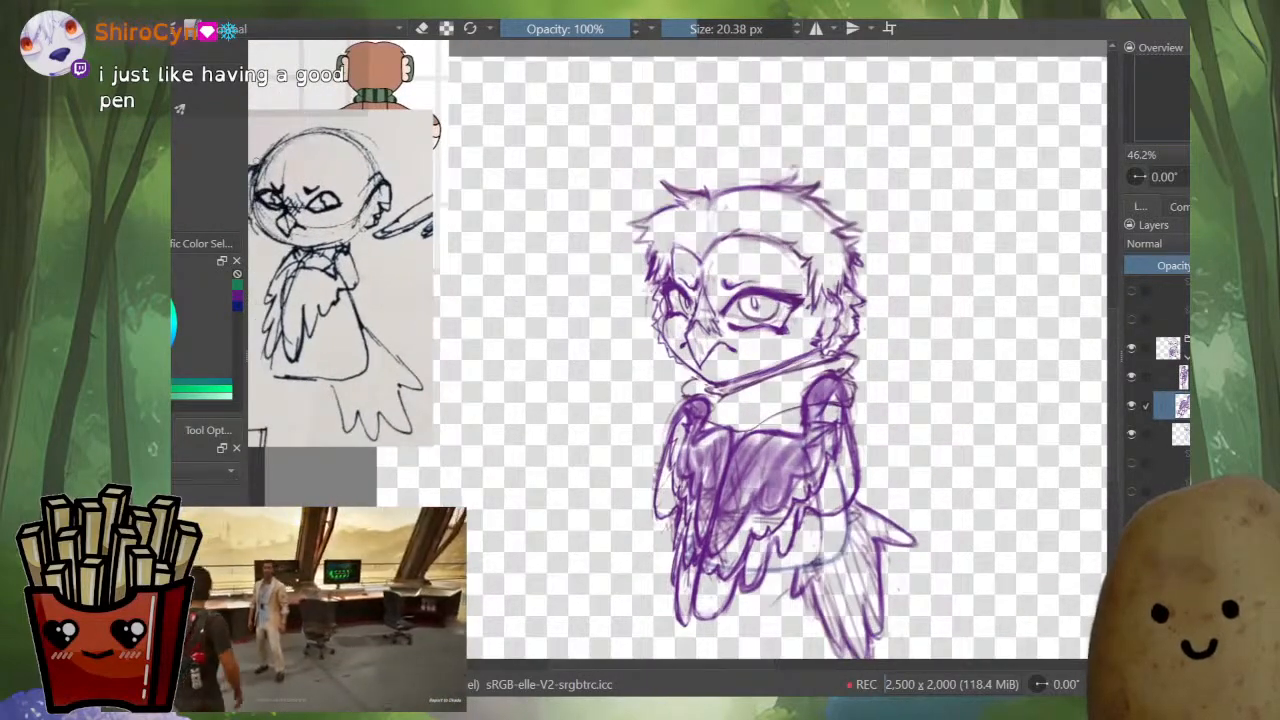
scroll(740, 330, up, 3)
key(ctrl+Tab)
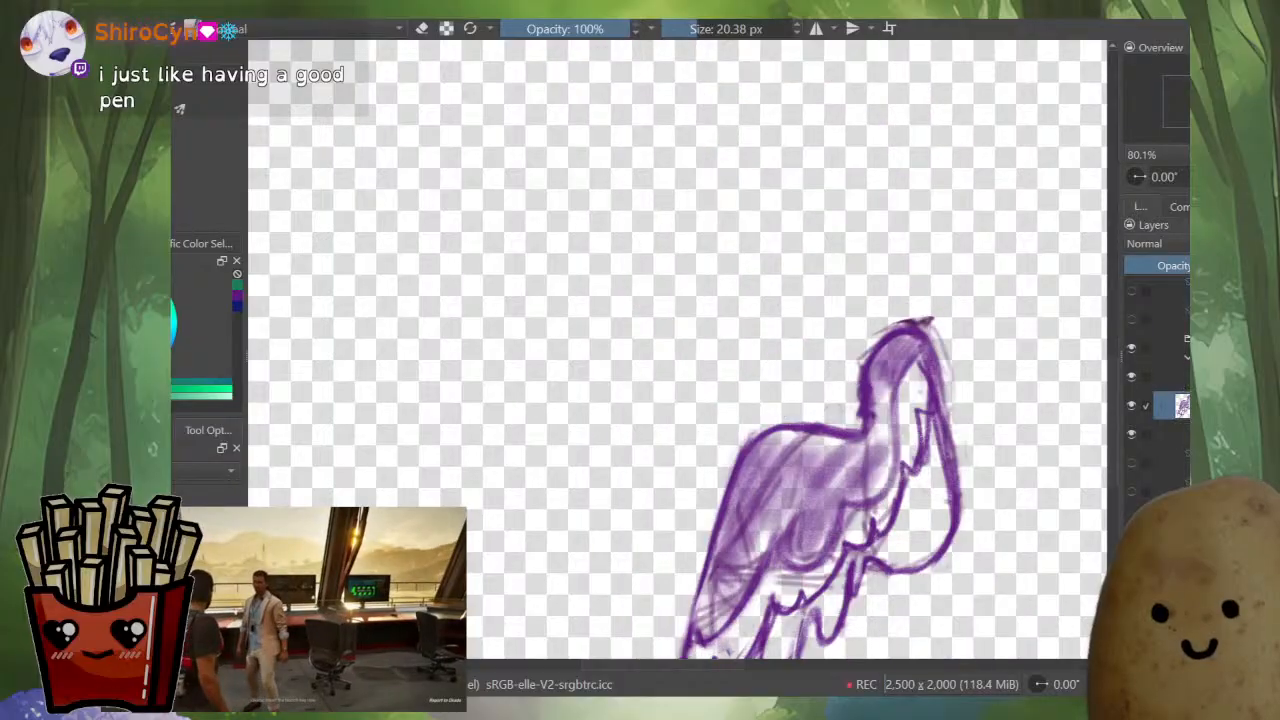
key(ctrl+Tab)
key(ctrl+Tab)
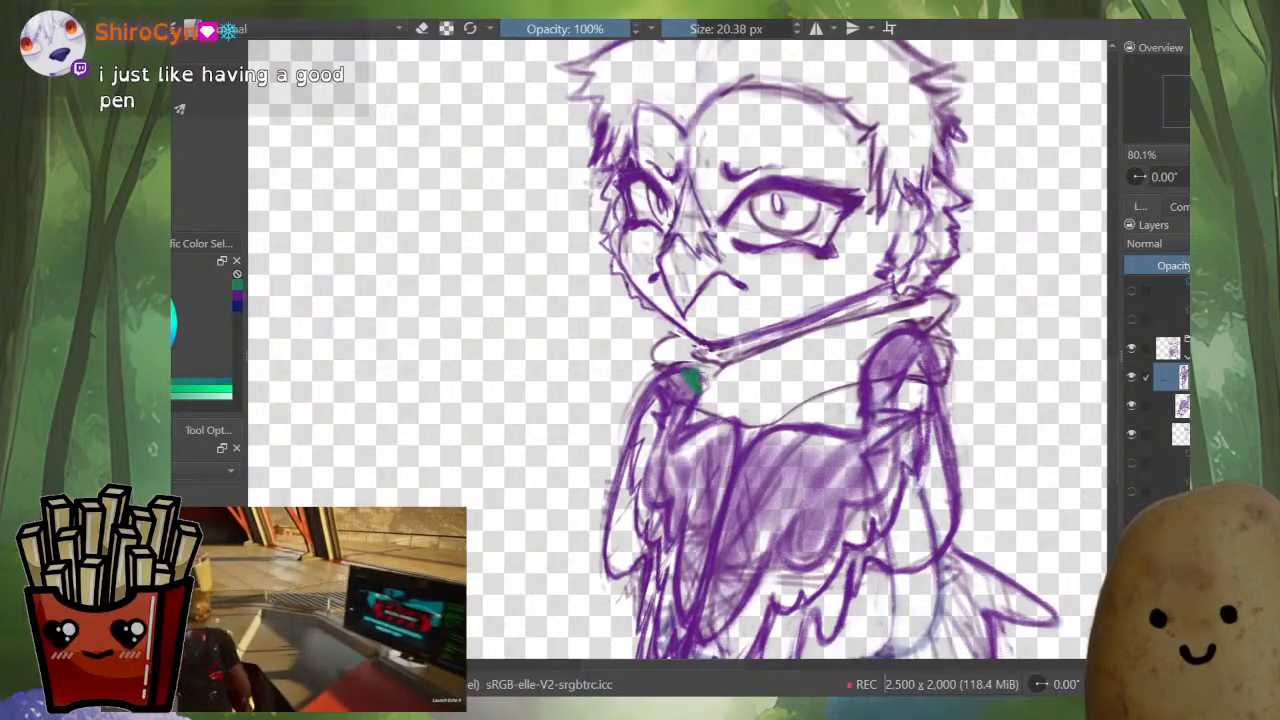
- Erase the far wing's rough shoulder and redraw it in purple as a clean rounded top with a 15.34 px brush
key(e)
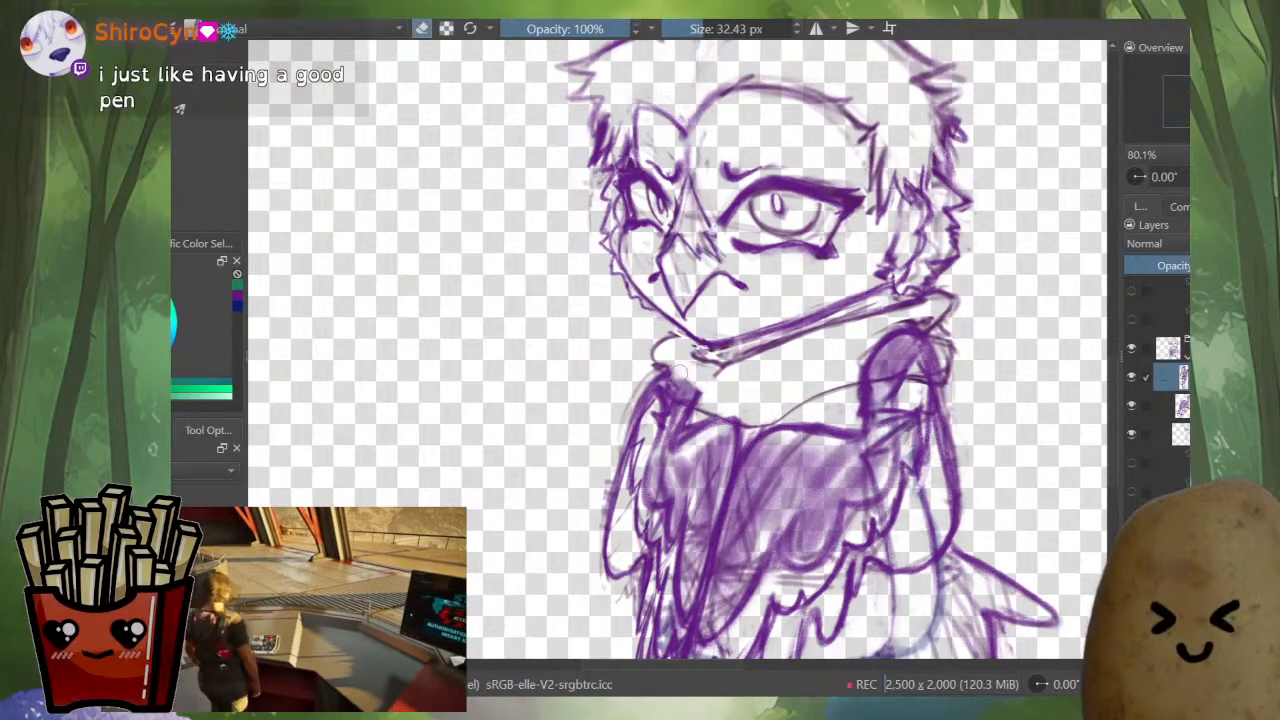
key(m)
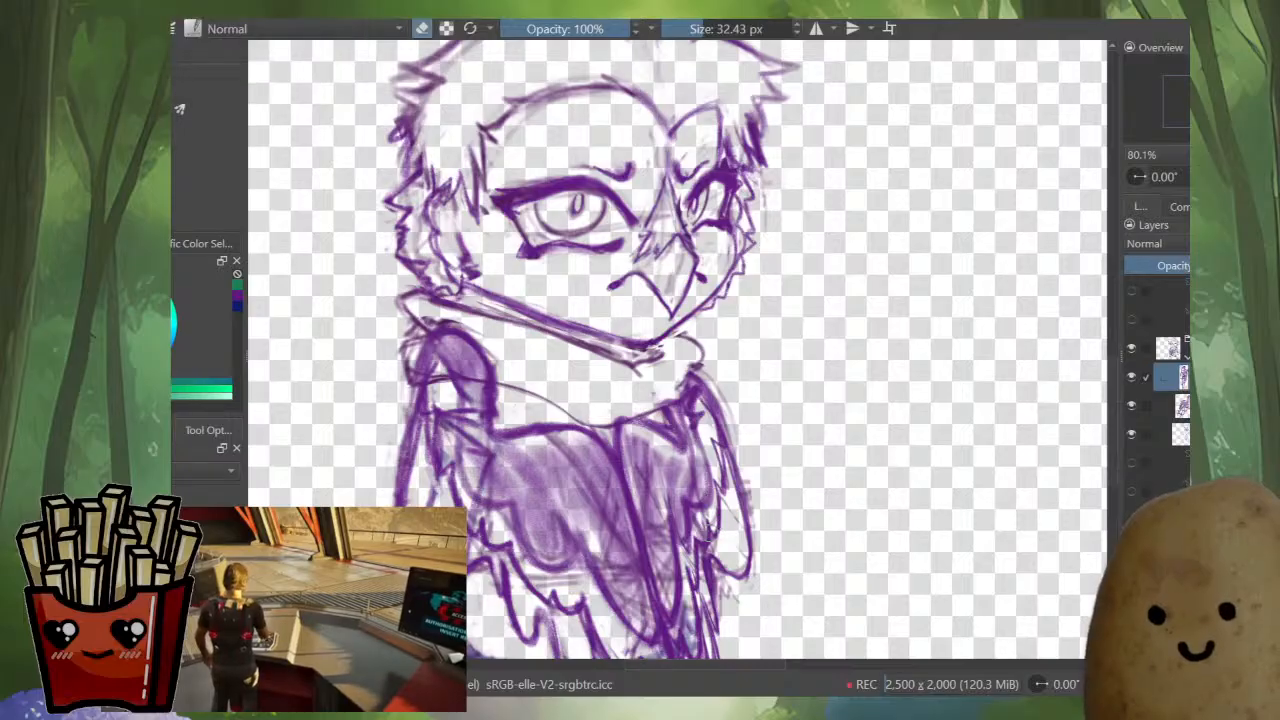
key(m)
mouse_move(668, 404)
mouse_down()
mouse_move(708, 394)
mouse_move(659, 370)
mouse_up()
key(m)
mouse_move(657, 416)
mouse_down()
mouse_move(703, 371)
mouse_move(688, 394)
mouse_move(706, 386)
mouse_move(682, 376)
mouse_move(720, 422)
mouse_move(725, 408)
mouse_move(726, 428)
mouse_move(676, 372)
mouse_move(658, 417)
mouse_up()
key(e)
key(ctrl+z)
ctrl+click(676, 444)
key(e)
key(e)
key(e)
key(m)
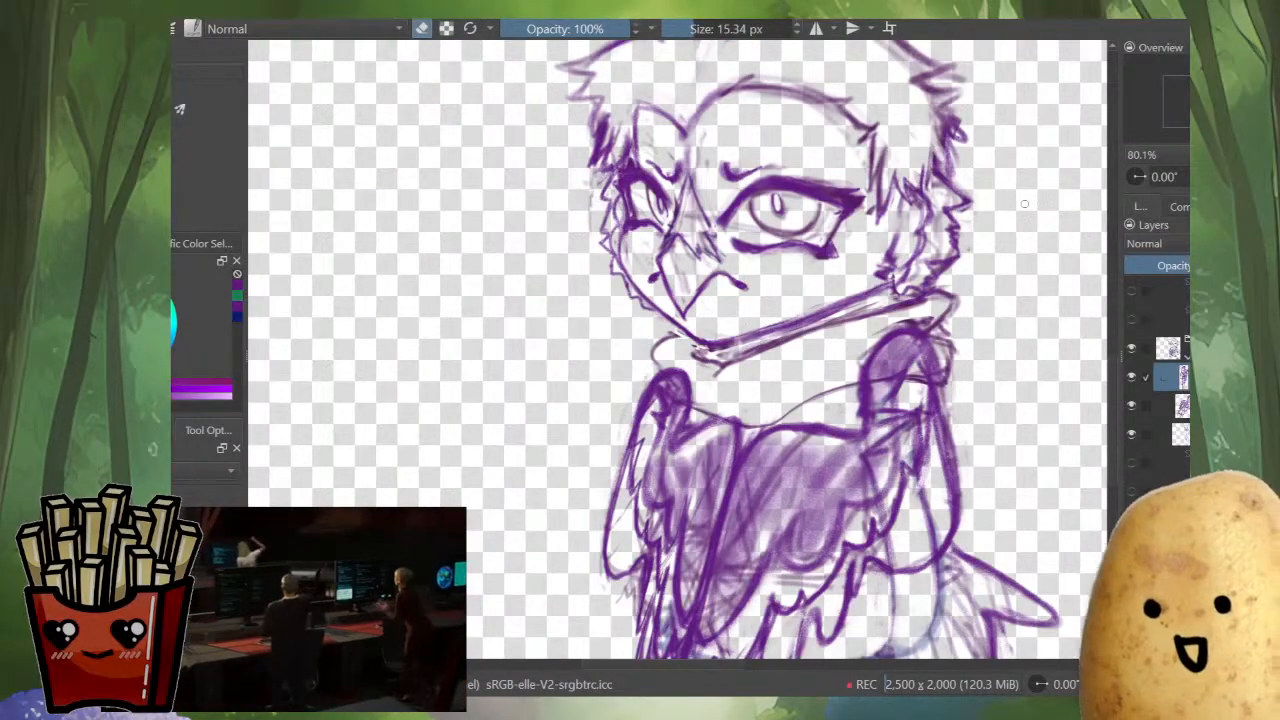
- On the body layer, draw the short chest line from the far wing's shoulder down to where the wings meet
key(Page_Down)
key(Page_Down)
key(m)
drag(640, 340, 783, 369)
key(m)
key(e)
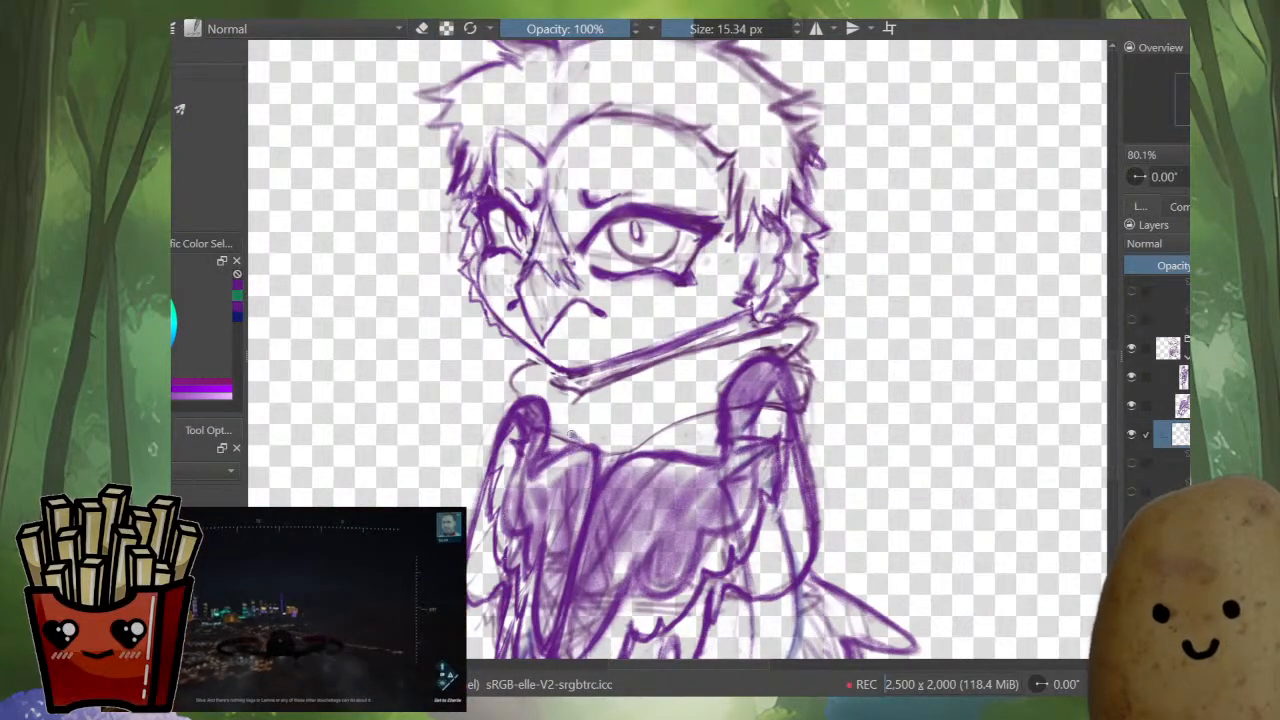
drag(552, 431, 596, 452)
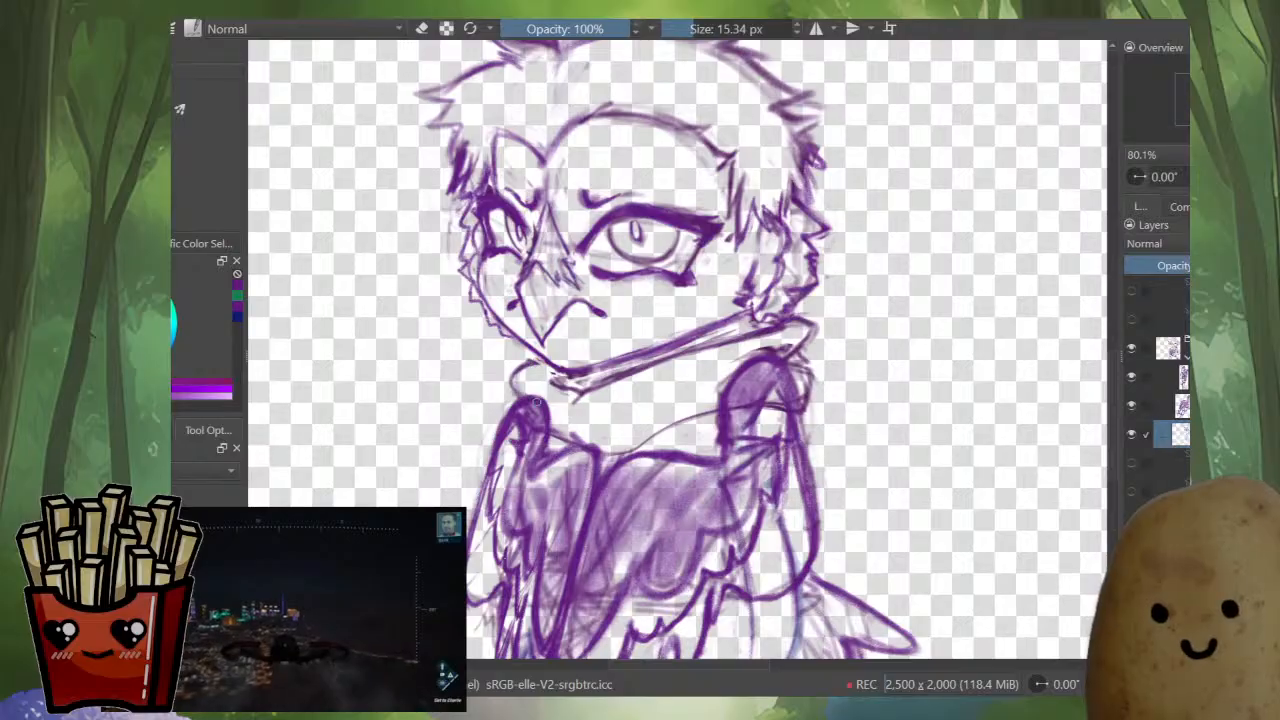
- Clean up the lines beside the far shoulder and darken the scarf's front curl and V-shaped lower edge up to the near shoulder
key(m)
key(e)
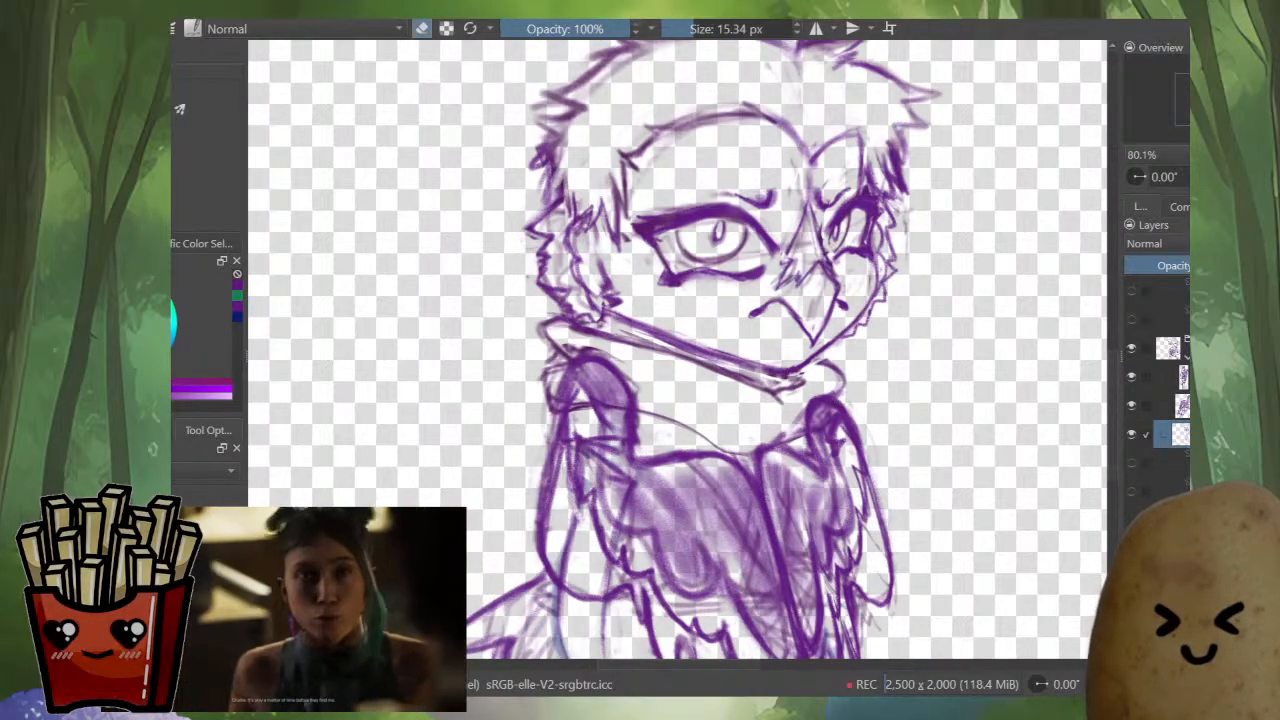
drag(830, 404, 798, 434)
key(e)
mouse_move(820, 362)
mouse_down()
mouse_move(836, 398)
mouse_move(764, 450)
mouse_move(676, 415)
mouse_up()
key(m)
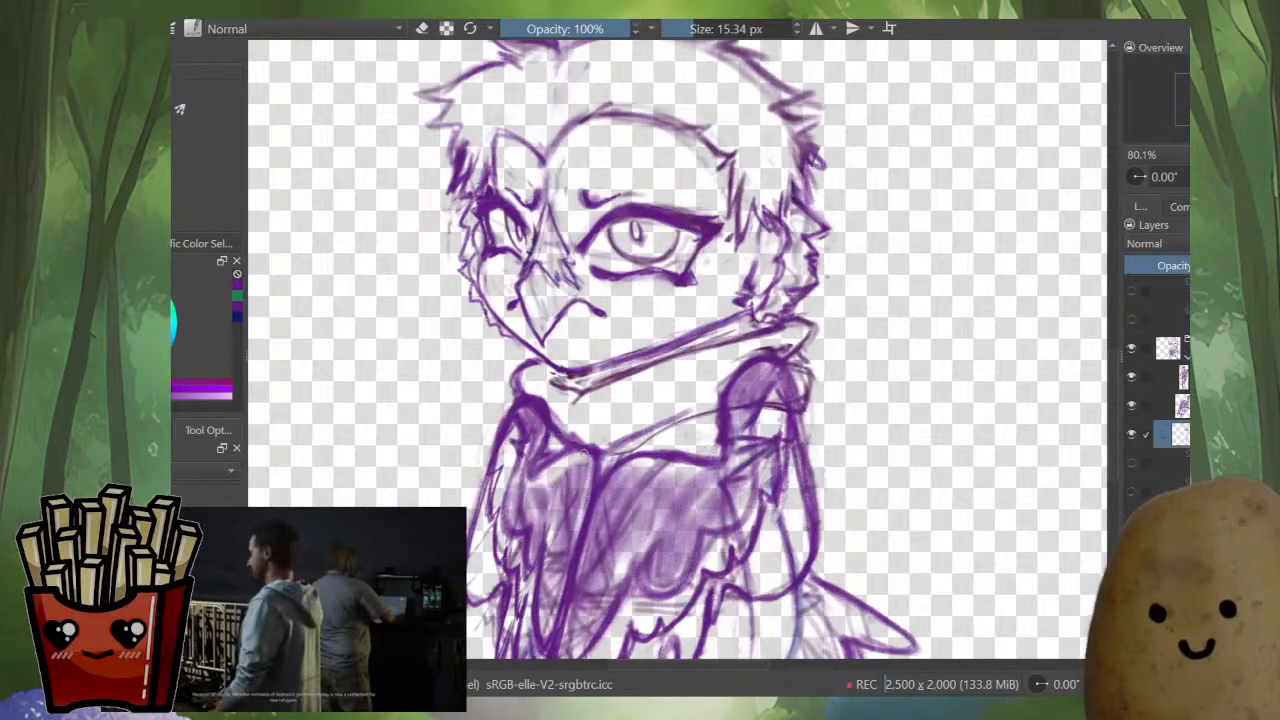
mouse_move(590, 453)
mouse_down()
mouse_move(764, 368)
mouse_move(786, 388)
mouse_up()
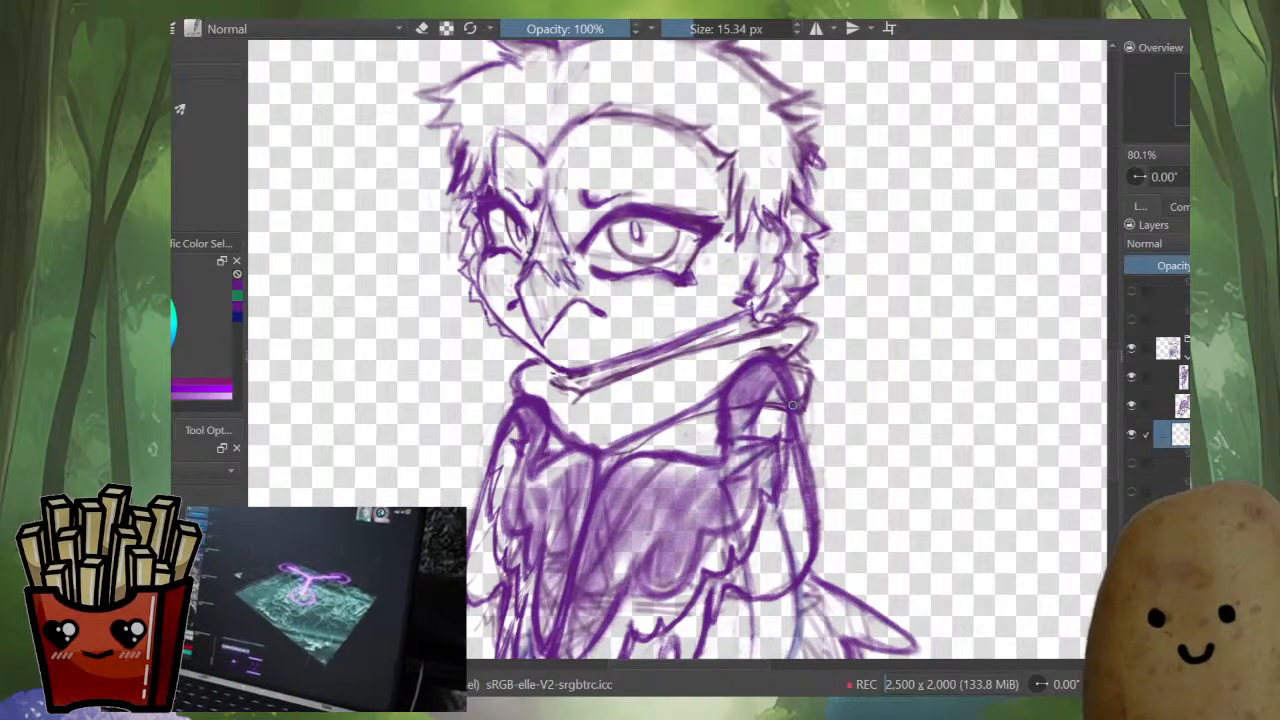
- Erase the scarf lines crossing the near wing's shoulder and redraw the scarf's back fold behind it
key(e)
mouse_move(730, 370)
mouse_down()
mouse_move(645, 440)
mouse_move(619, 432)
mouse_move(722, 398)
mouse_move(708, 402)
mouse_move(750, 414)
mouse_move(764, 442)
mouse_move(778, 420)
mouse_move(783, 449)
mouse_up()
key(e)
key(e)
key(e)
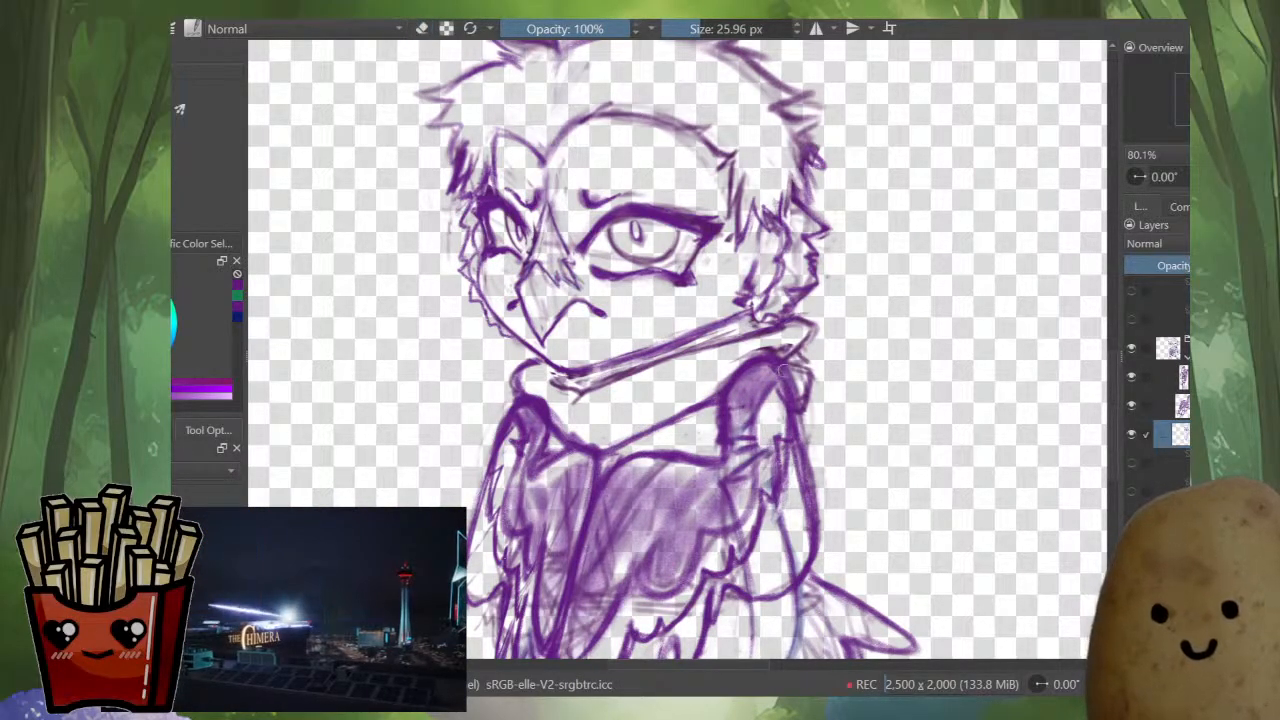
mouse_move(786, 370)
mouse_down()
mouse_move(805, 356)
mouse_move(804, 318)
mouse_move(794, 398)
mouse_move(838, 366)
mouse_up()
key(e)
key(m)
key(e)
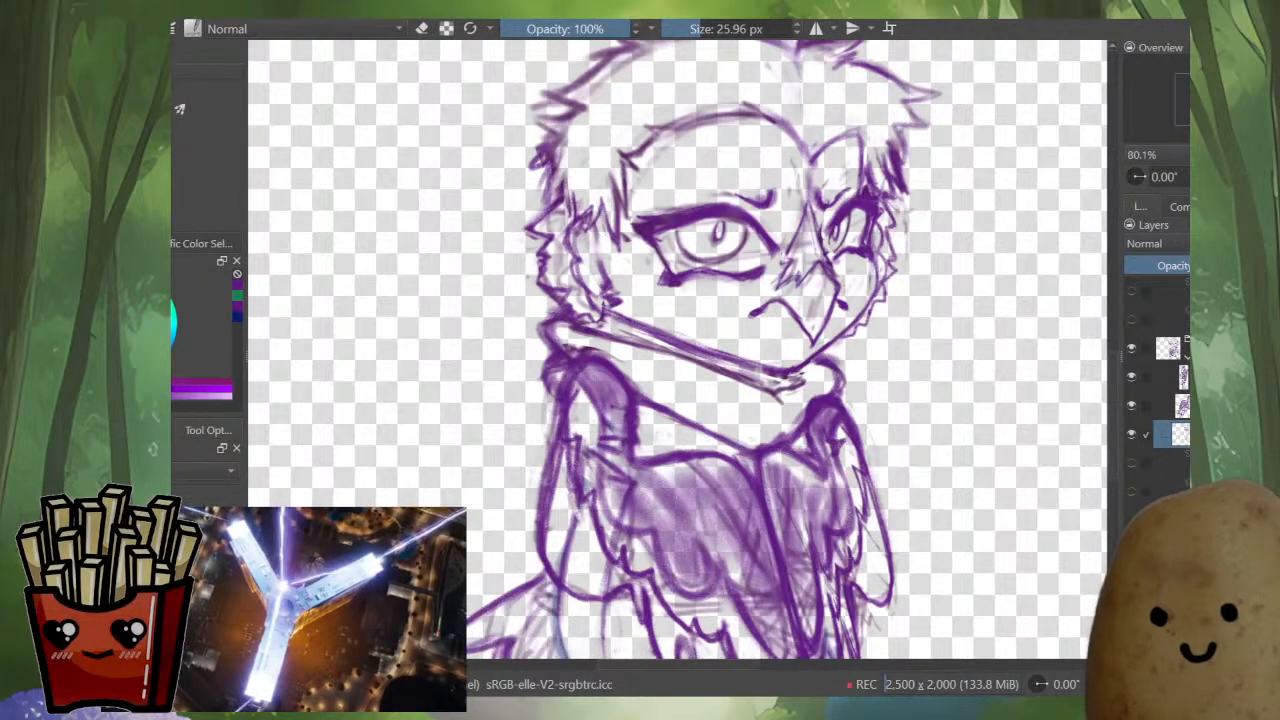
- Examine the whole owl in mirrored and normal view and compare its proportions with the reference sketches
scroll(905, 361, down, 4)
scroll(888, 369, up, 2)
scroll(923, 385, up, 1)
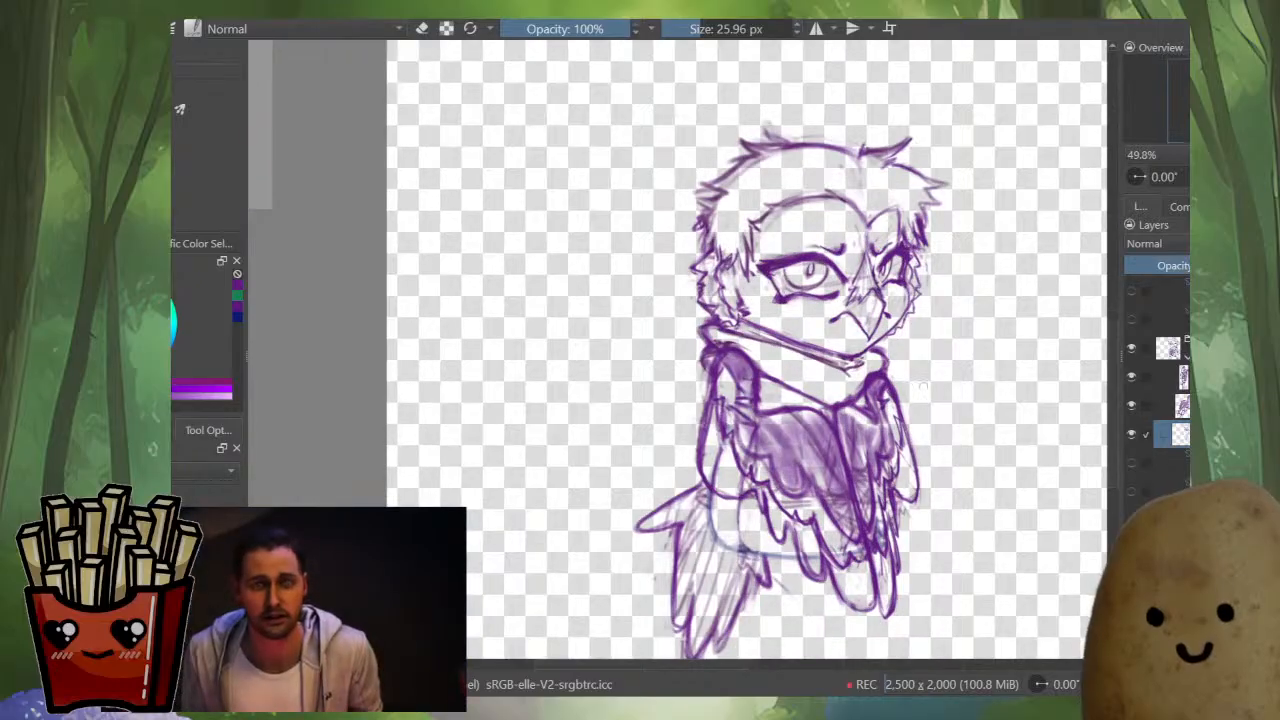
key(m)
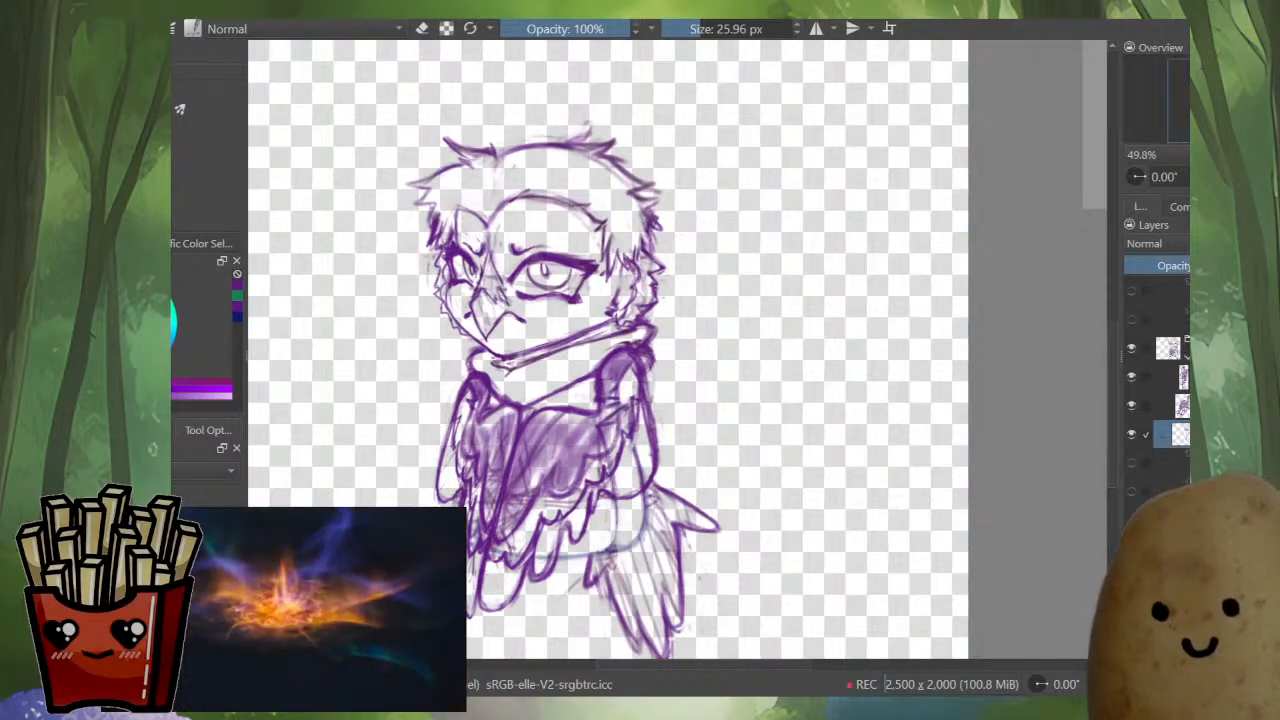
key(Page_Up)
key(Page_Up)
key(m)
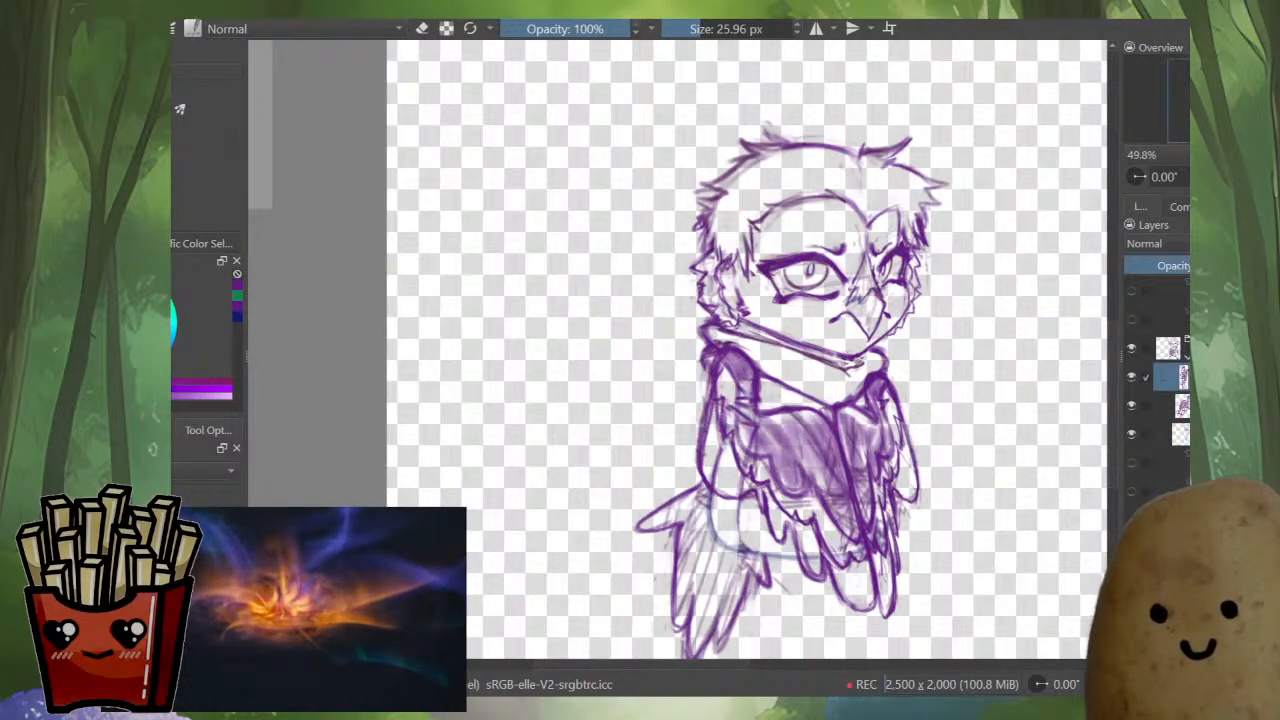
key(i)
key(i)
key(m)
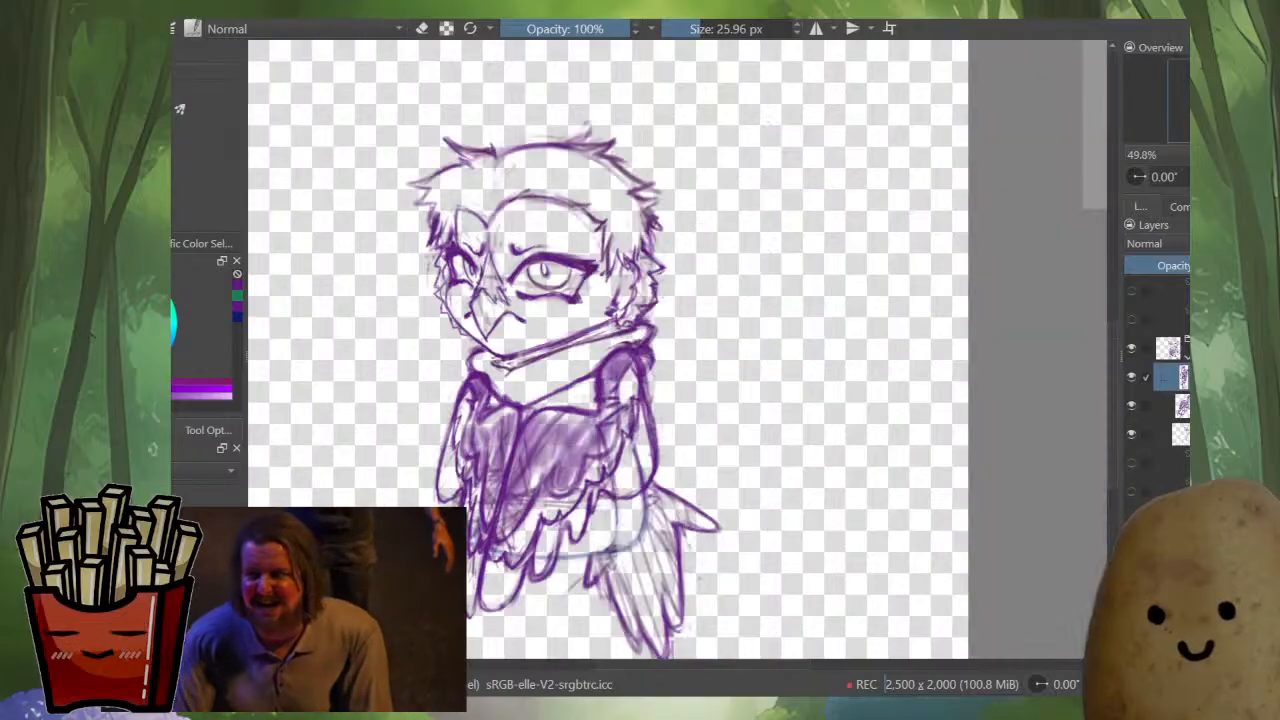
scroll(830, 453, down, 2)
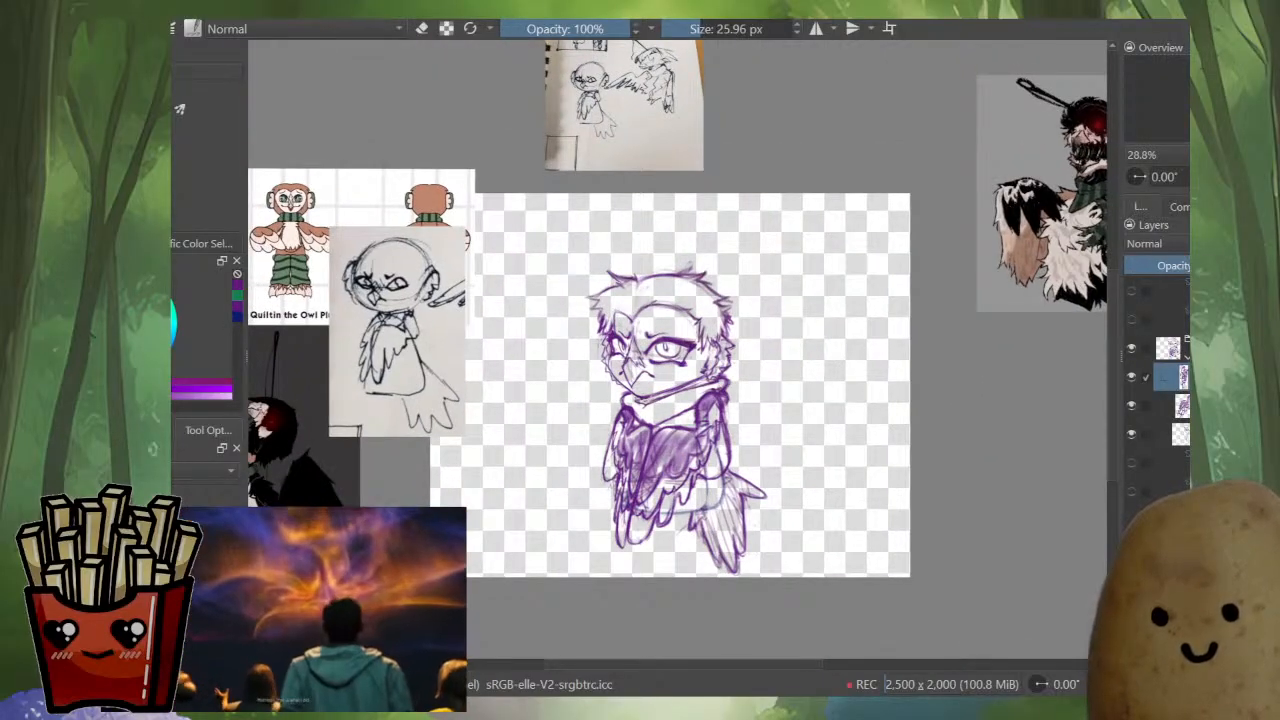
scroll(683, 488, up, 2)
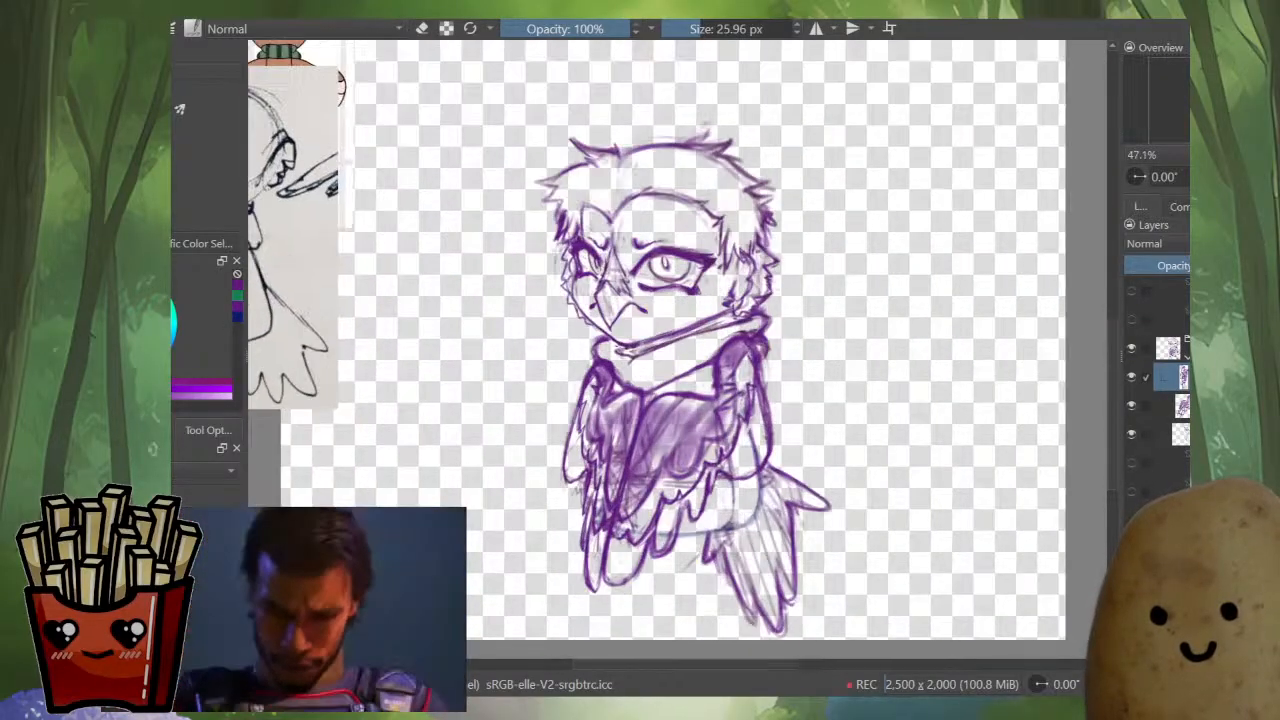
scroll(683, 488, down, 1)
drag(683, 450, 718, 459)
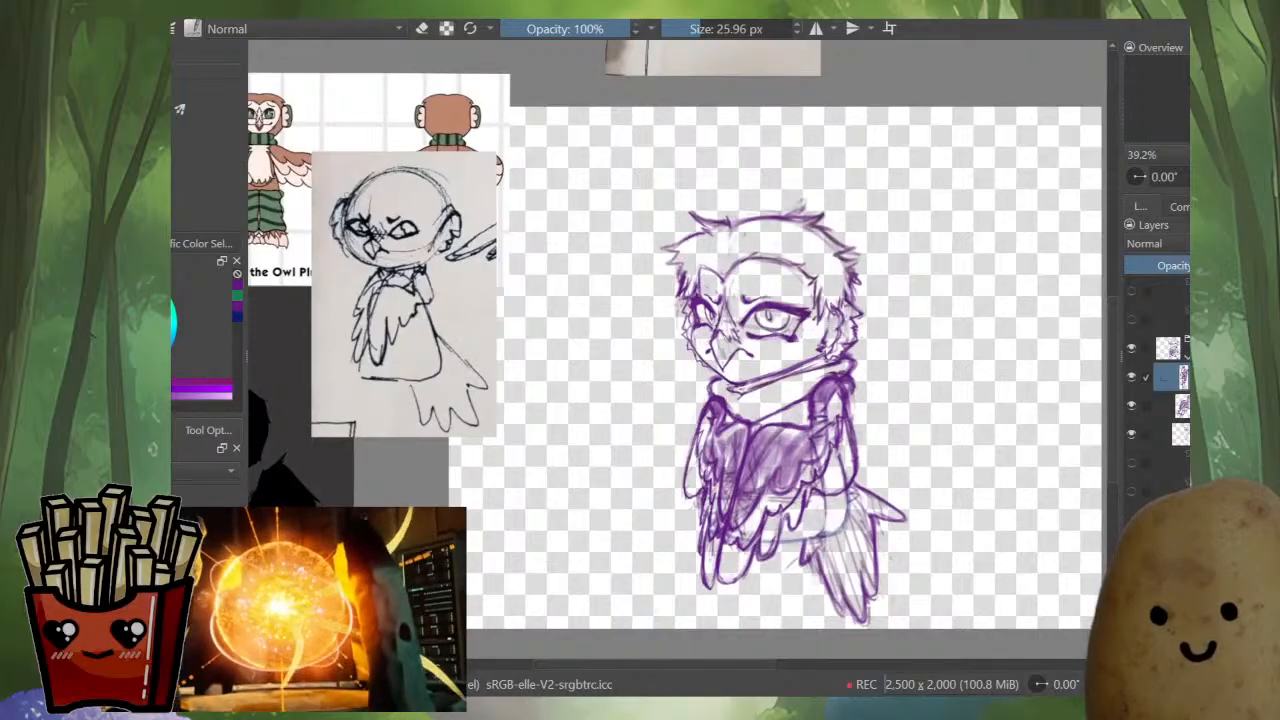
- Move both wing layers together slightly up toward the owl's scarf, comparing the placement in mirrored view
key(i)
key(i)
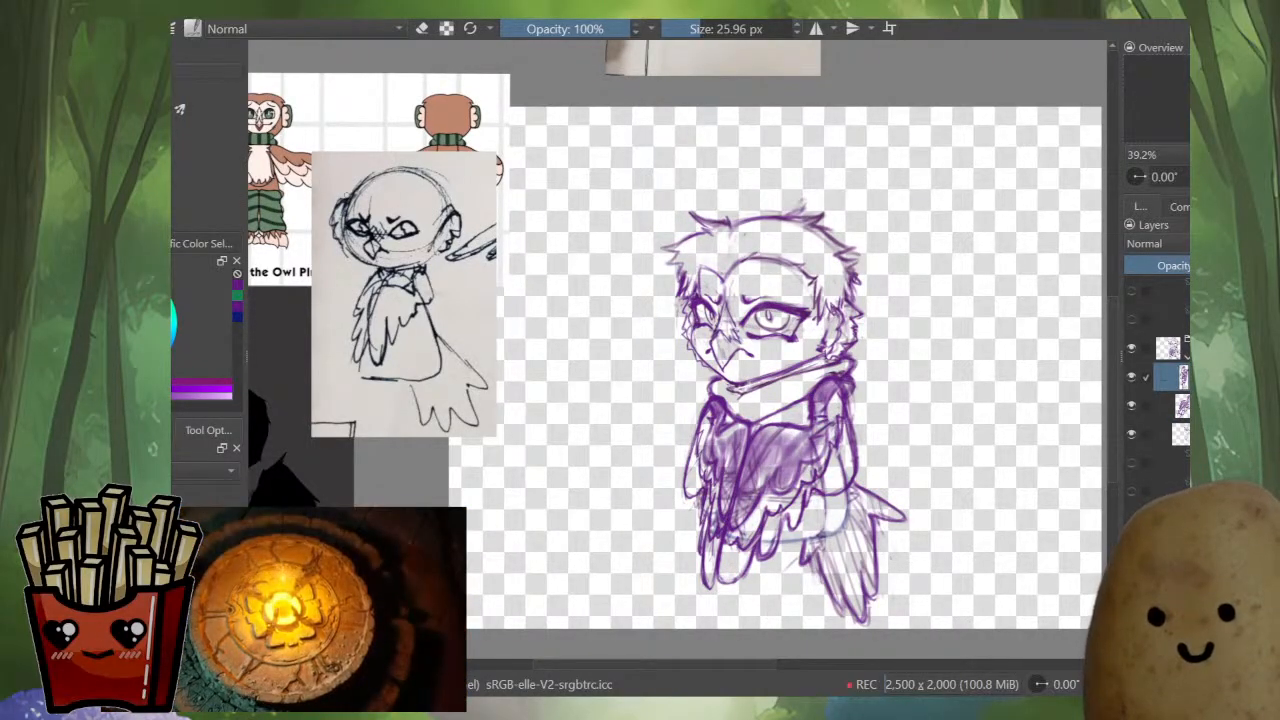
ctrl+click(1178, 405)
key(ctrl+t)
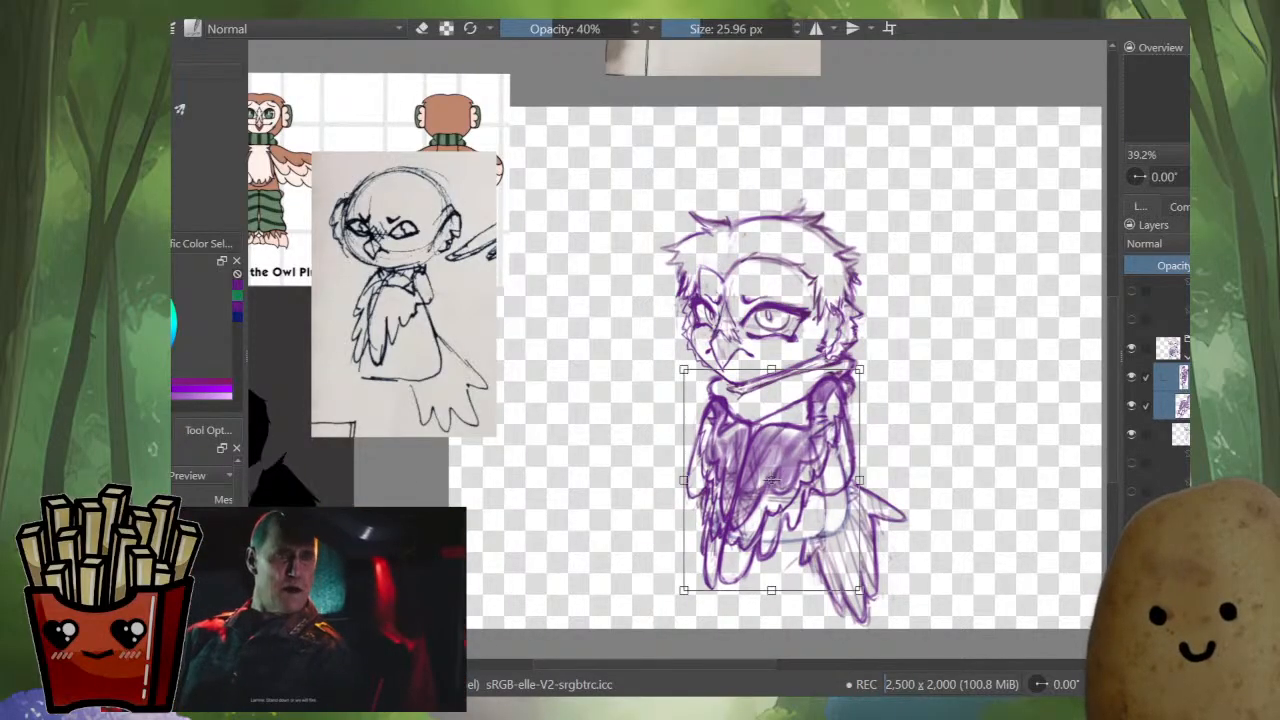
drag(771, 480, 771, 475)
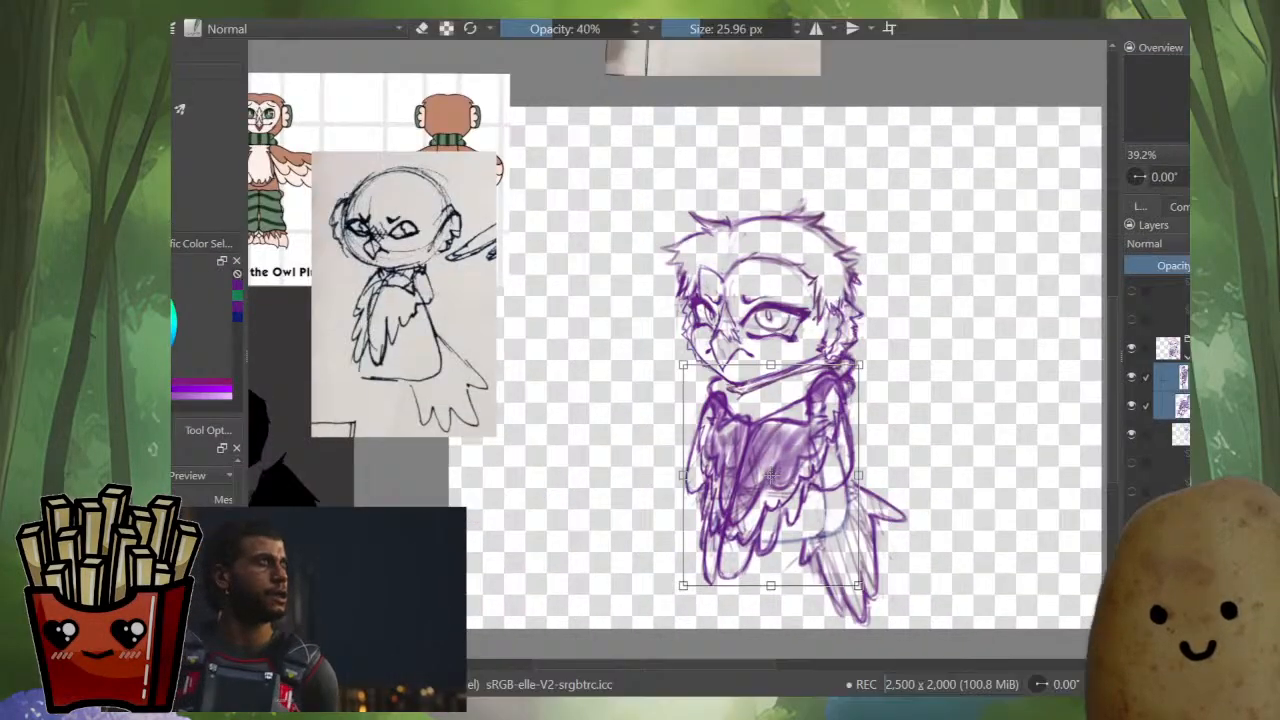
key(m)
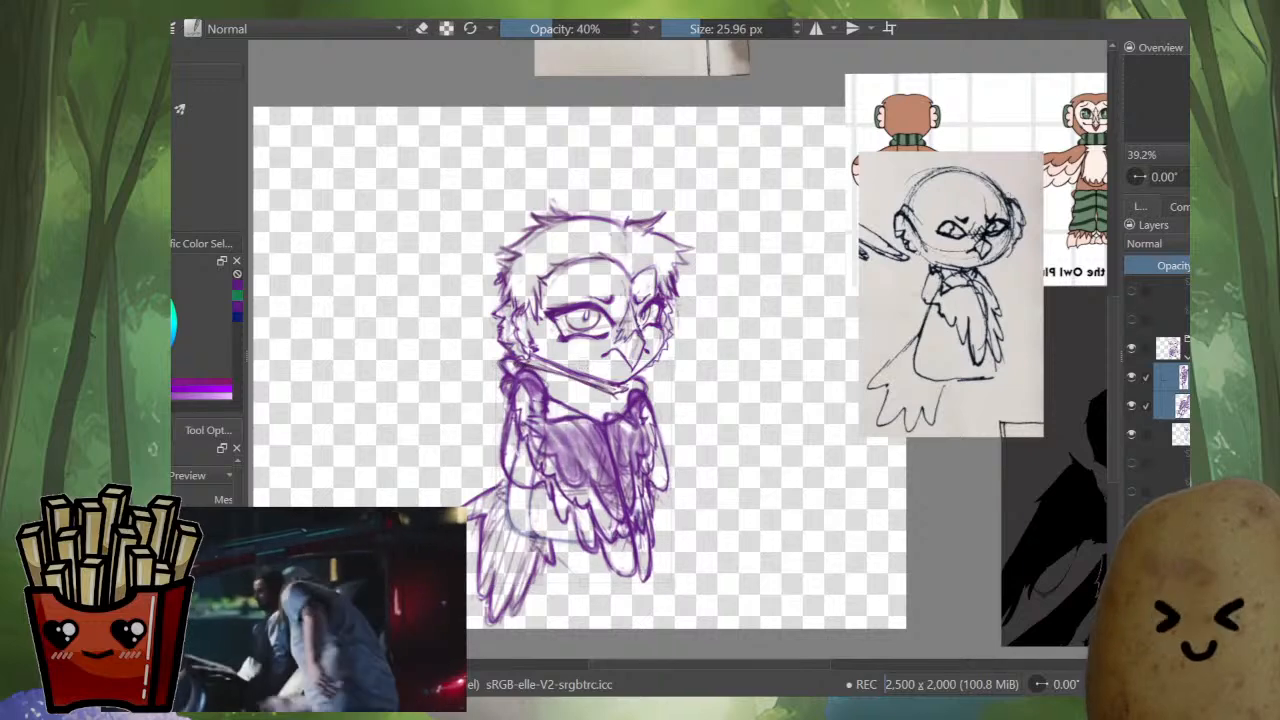
key(m)
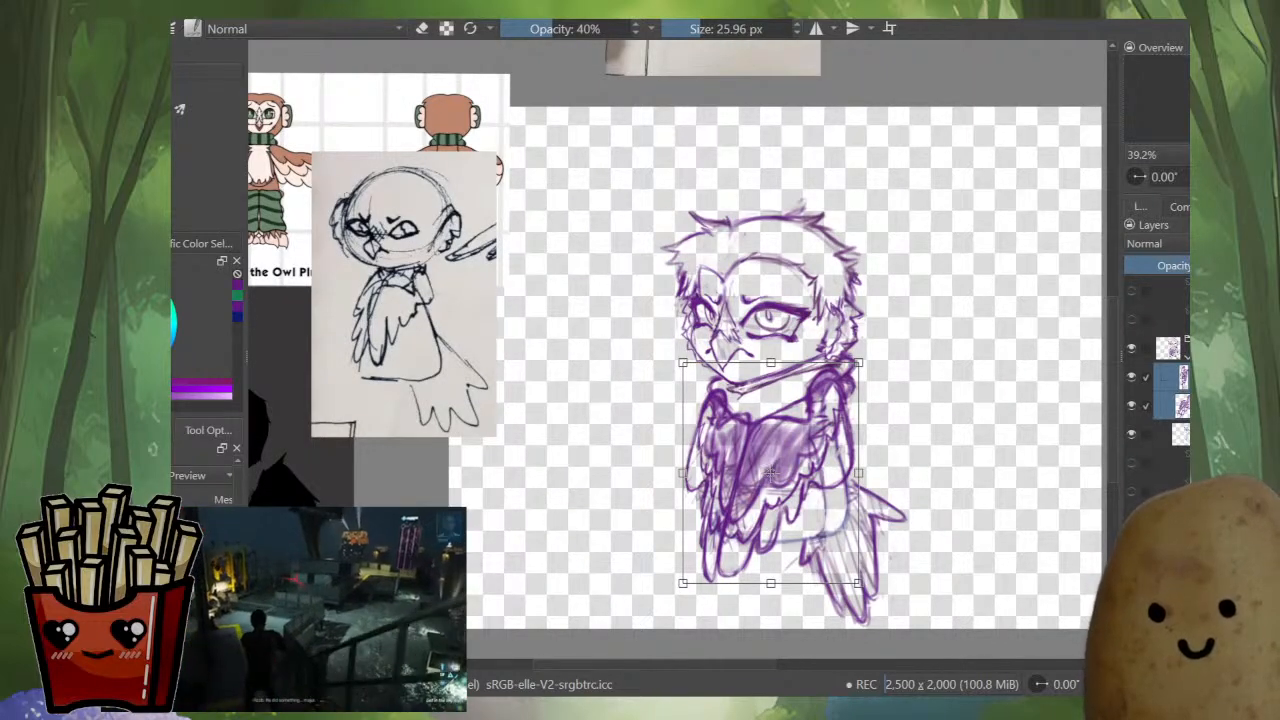
drag(771, 475, 770, 473)
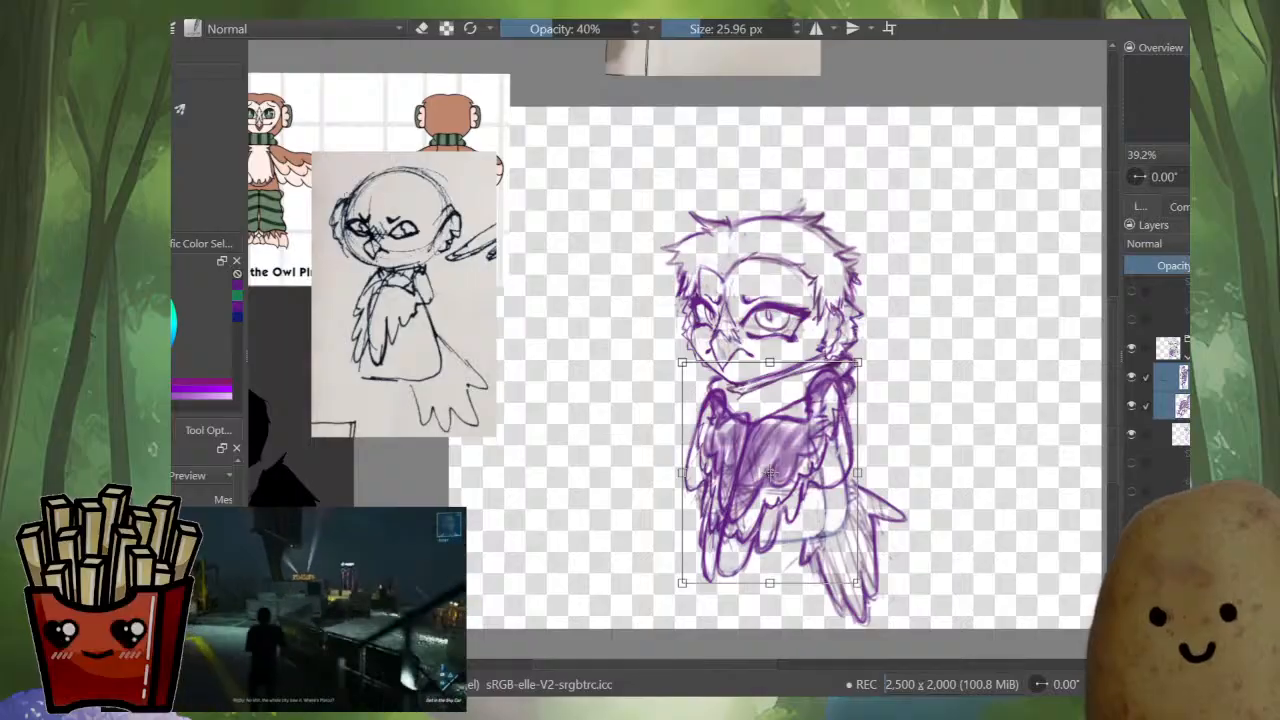
key(Return)
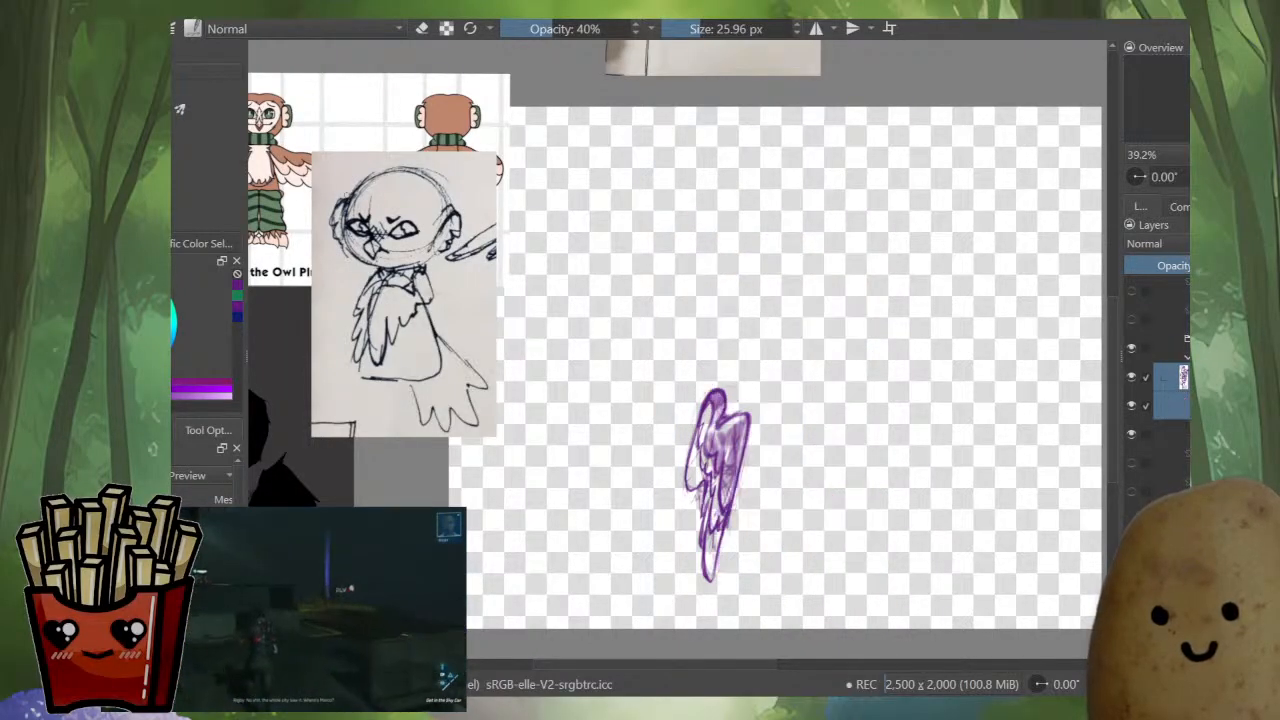
- Isolate each wing's layer in turn and examine the near wing both alone and against the whole owl
click(1170, 377)
click(1170, 405)
click(1170, 377)
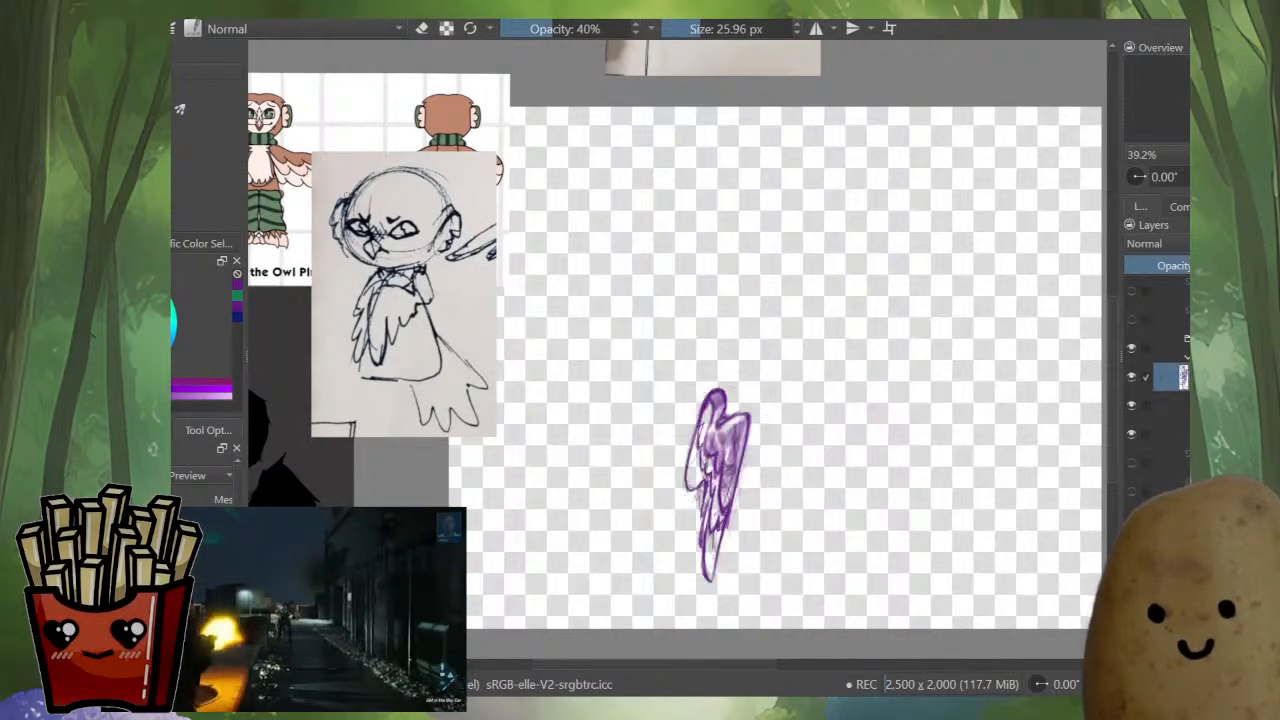
click(1170, 405)
alt+click(1180, 405)
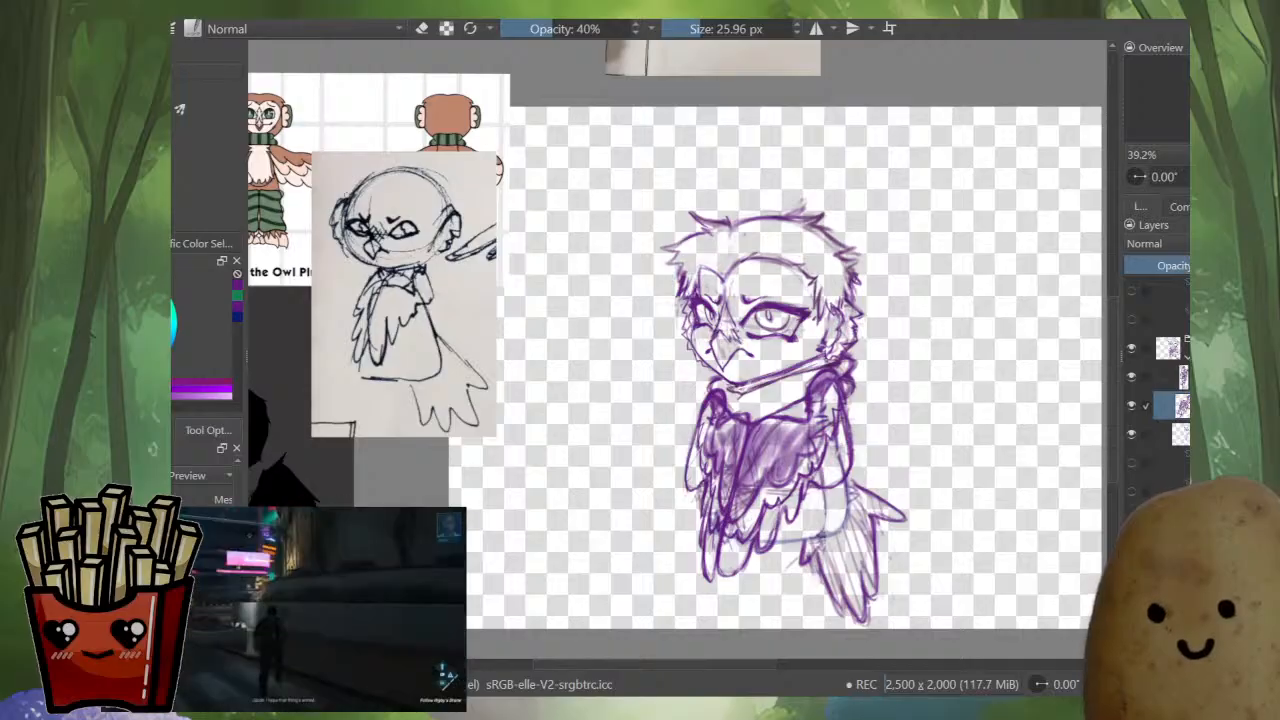
scroll(768, 432, up, 3)
scroll(768, 432, down, 2)
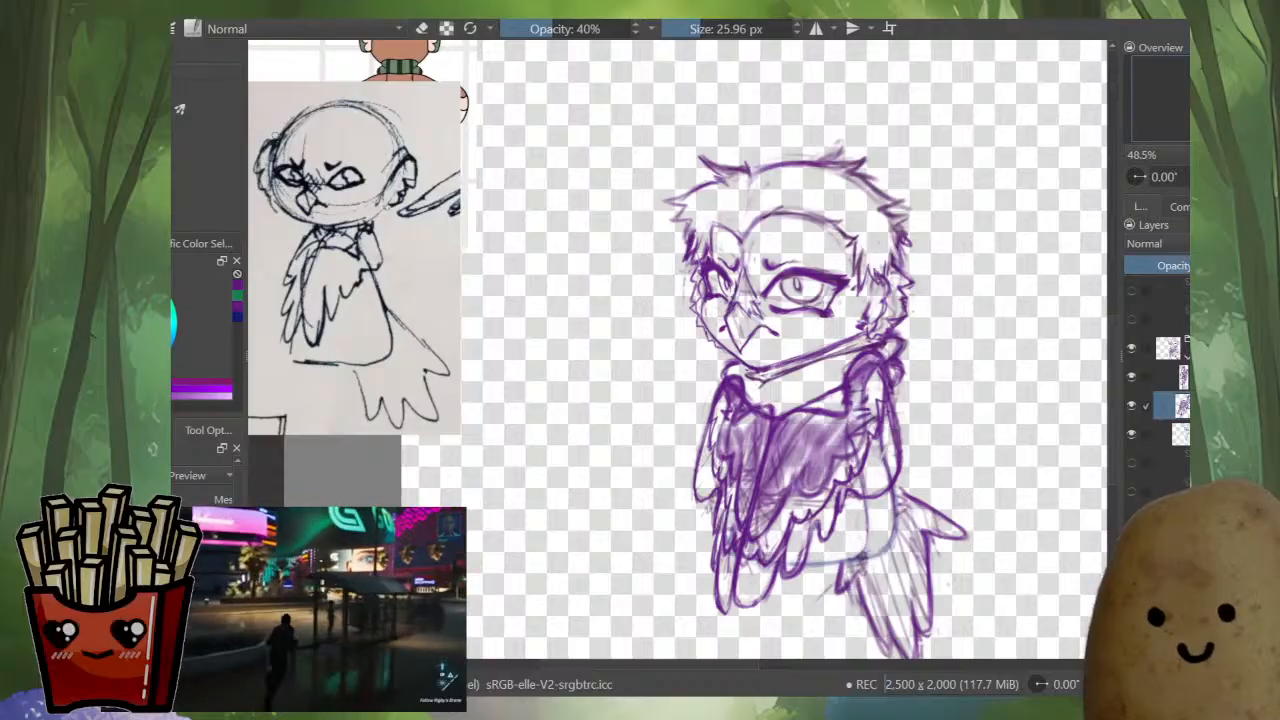
key(alt+i)
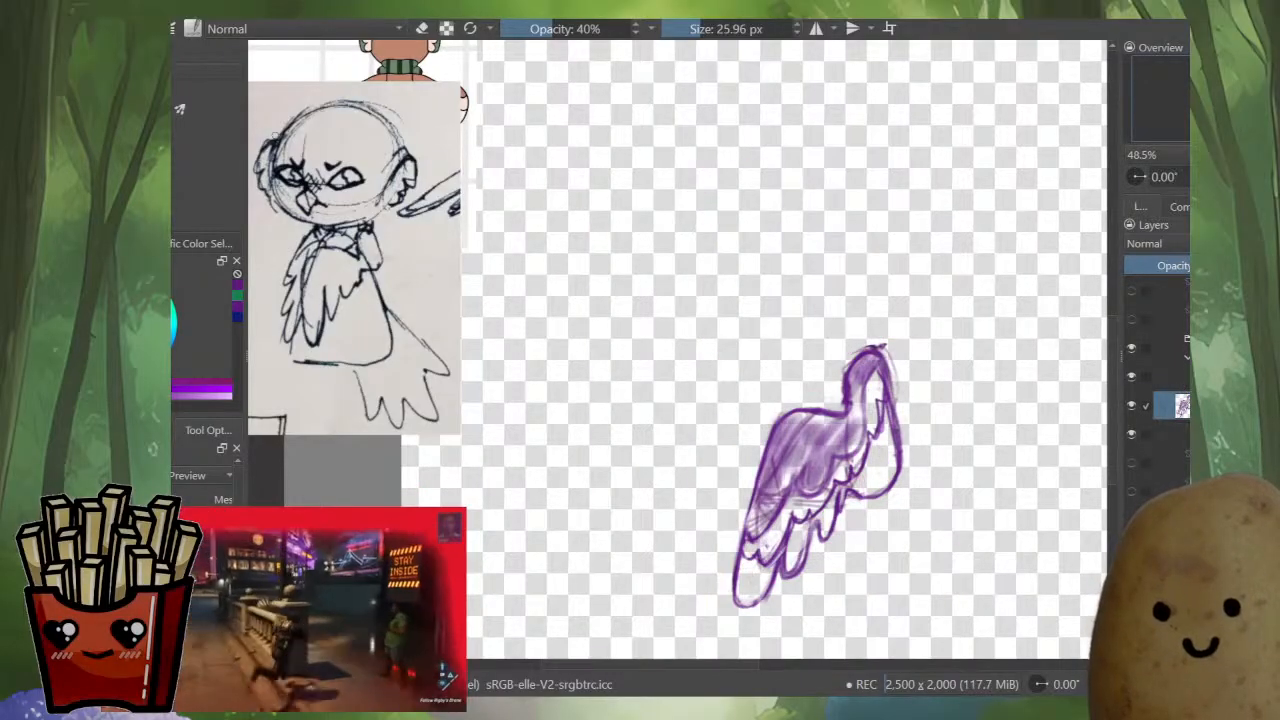
key(alt+i)
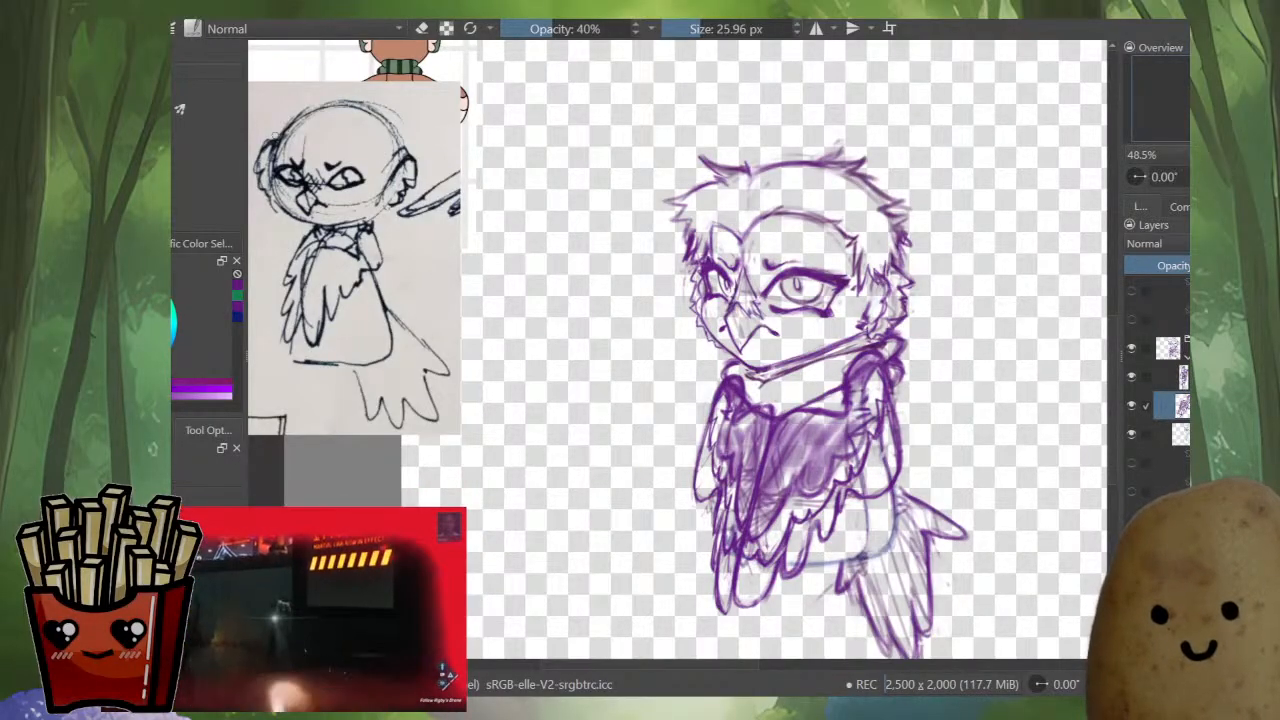
key(alt+i)
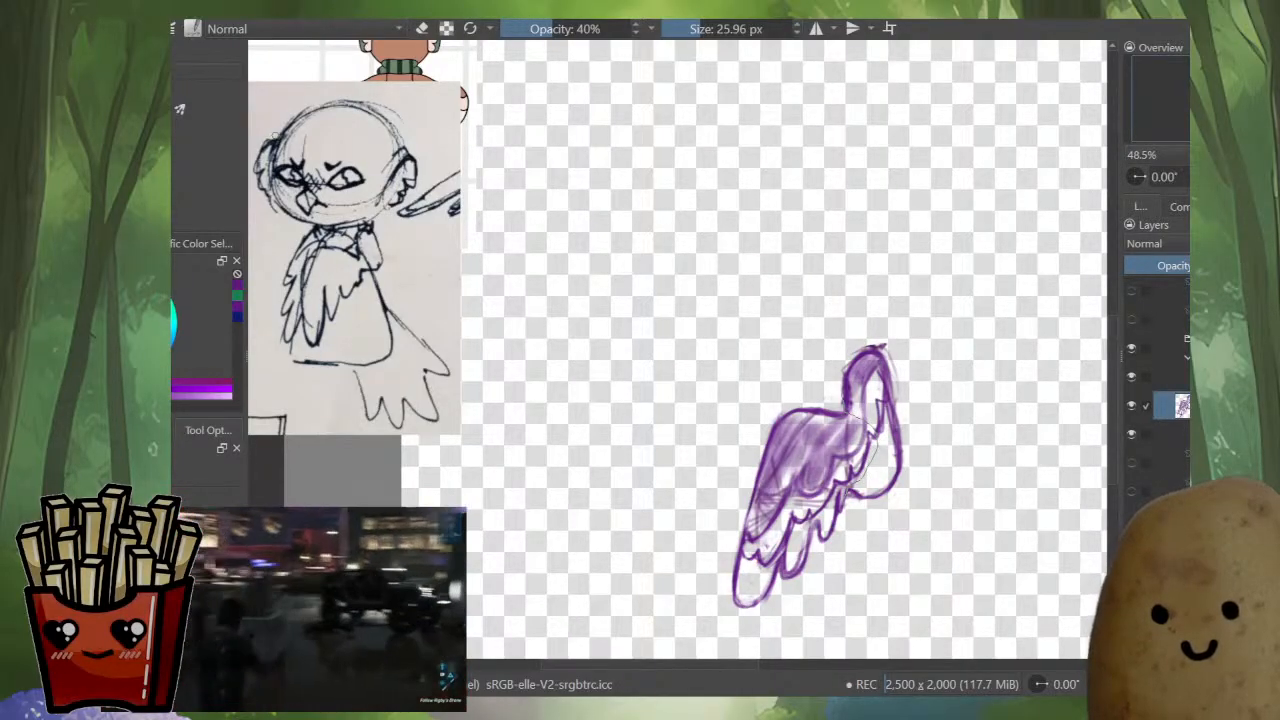
- Extend the selection around the near wing's lower feathers to take in more of its upper edge
key(ctrl+t)
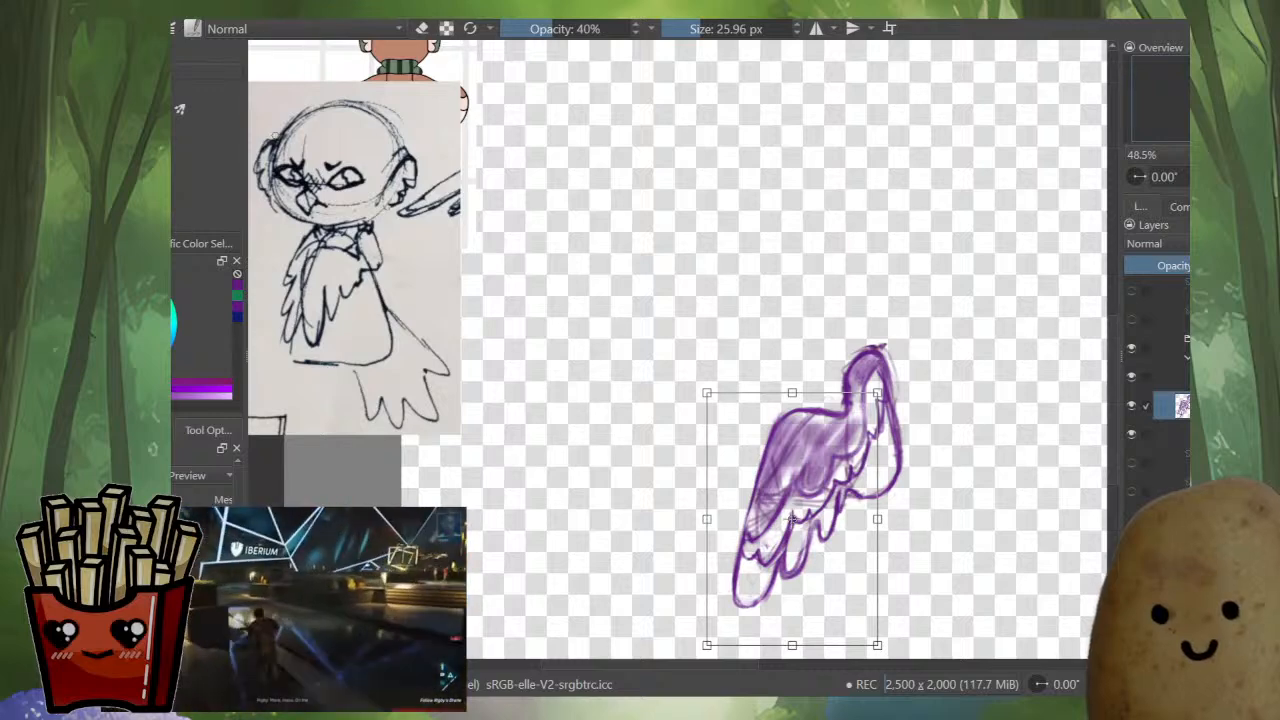
key(Escape)
key(ctrl+t)
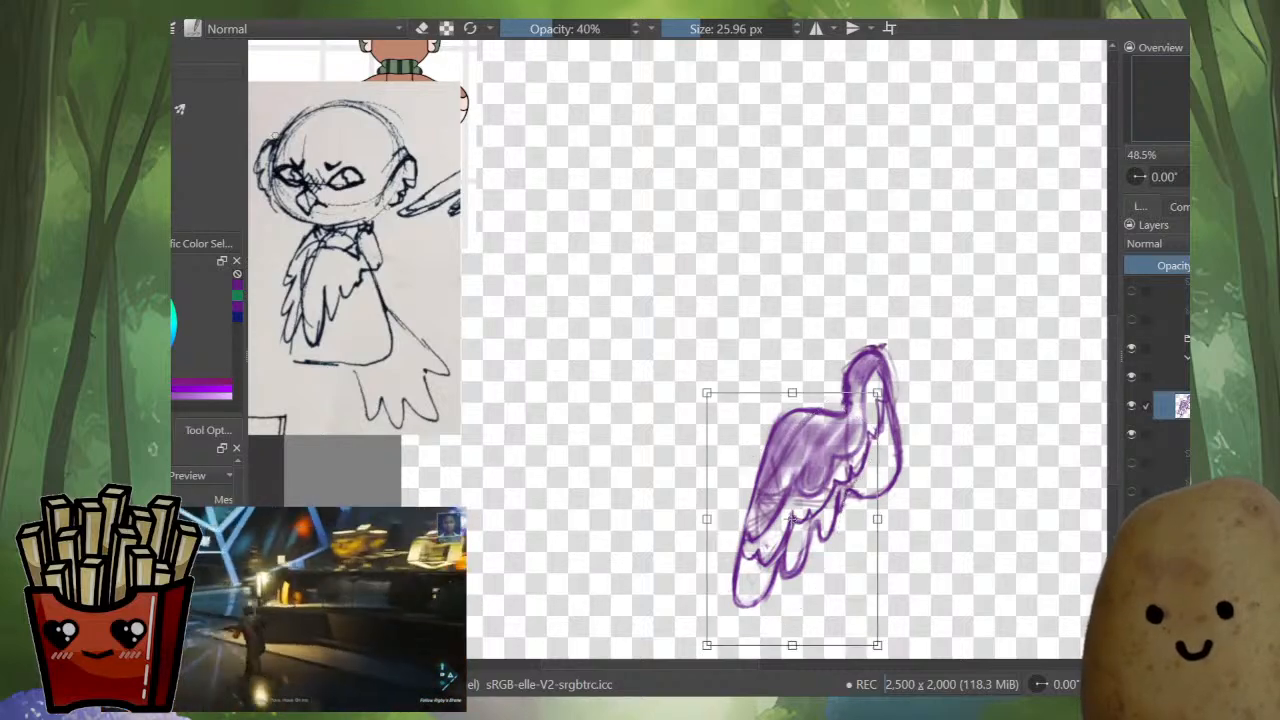
key(Escape)
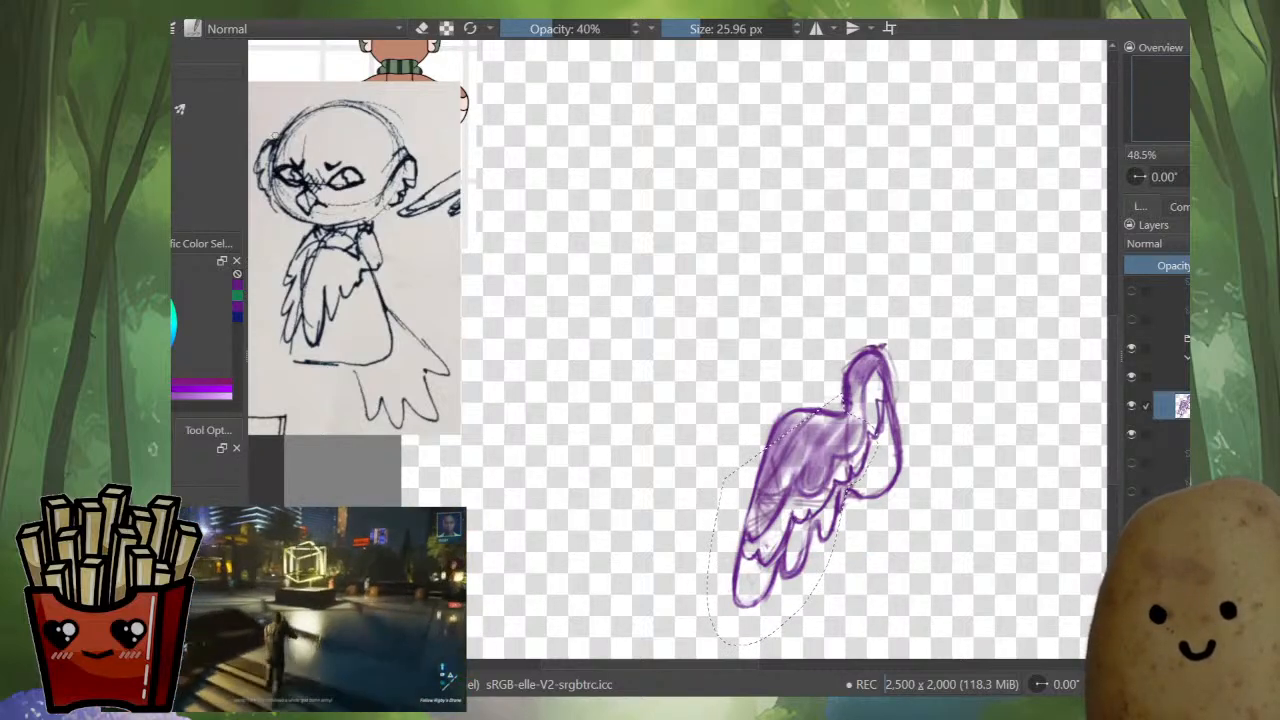
drag(736, 484, 838, 398)
key(ctrl+t)
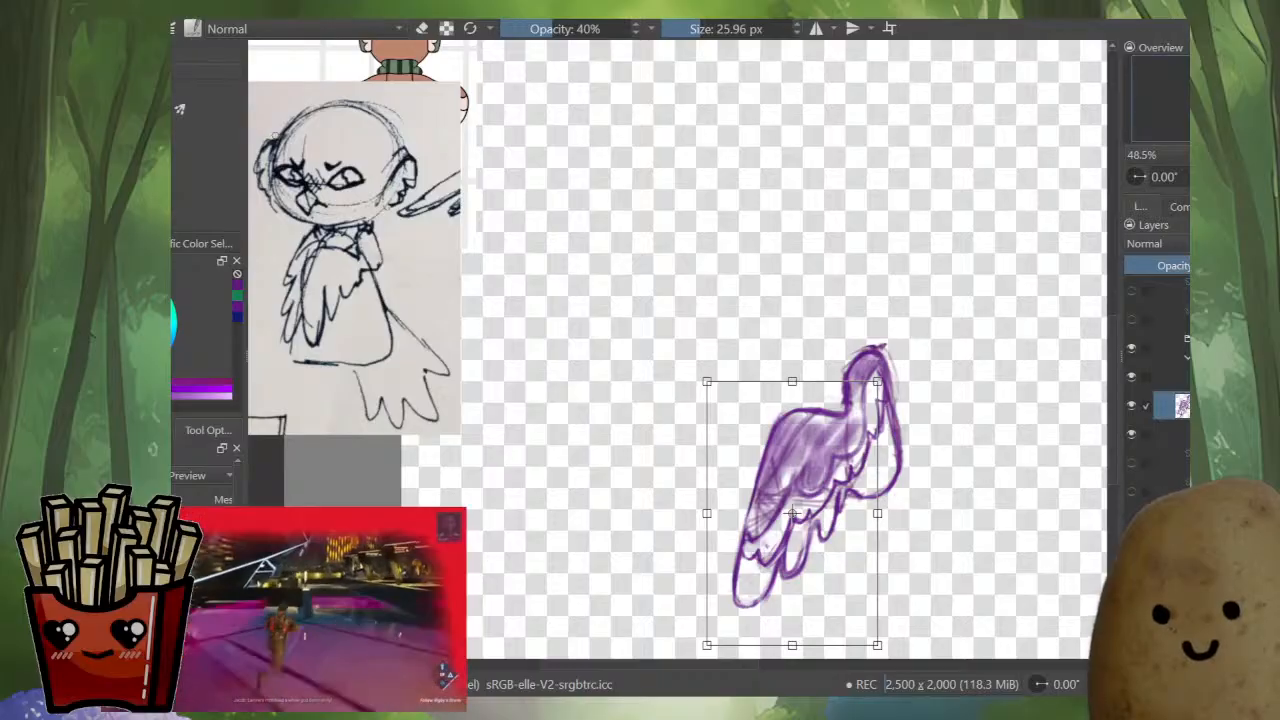
key(Escape)
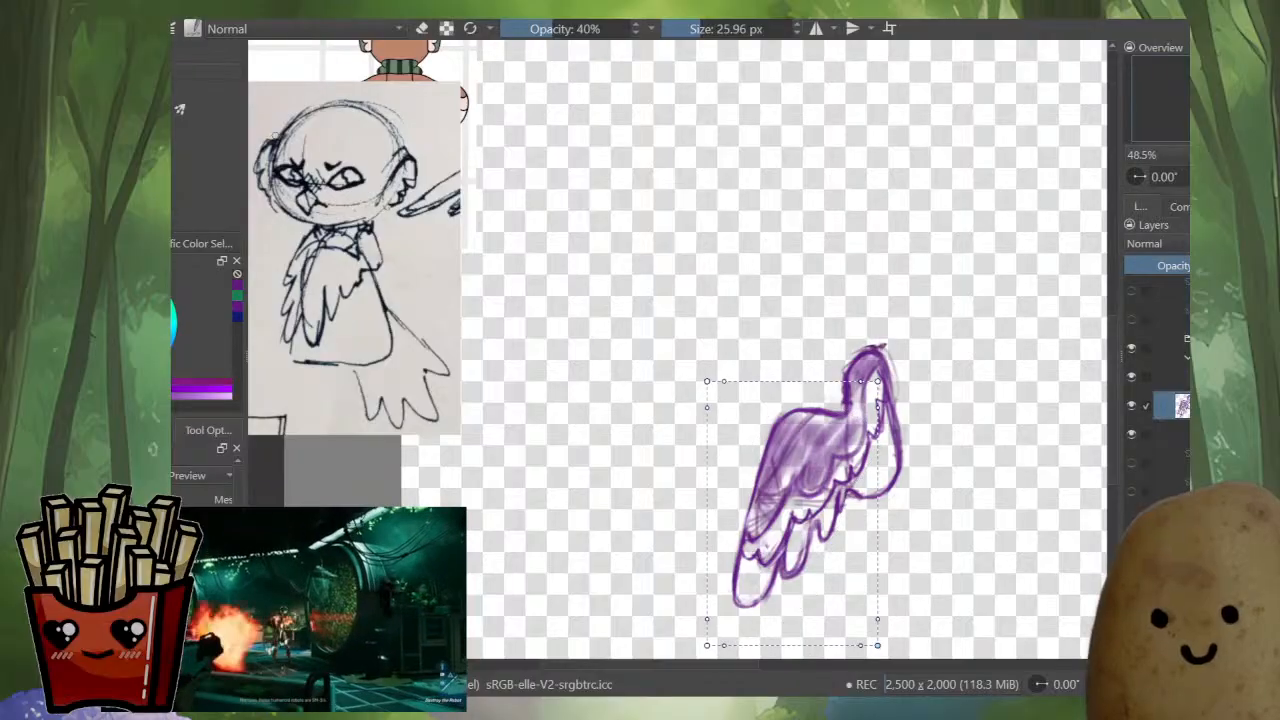
- Warp the selected part of the near wing, pulling its upper corner up and out toward the far wing
mouse_move(707, 381)
mouse_down()
mouse_move(694, 350)
mouse_move(648, 319)
mouse_up()
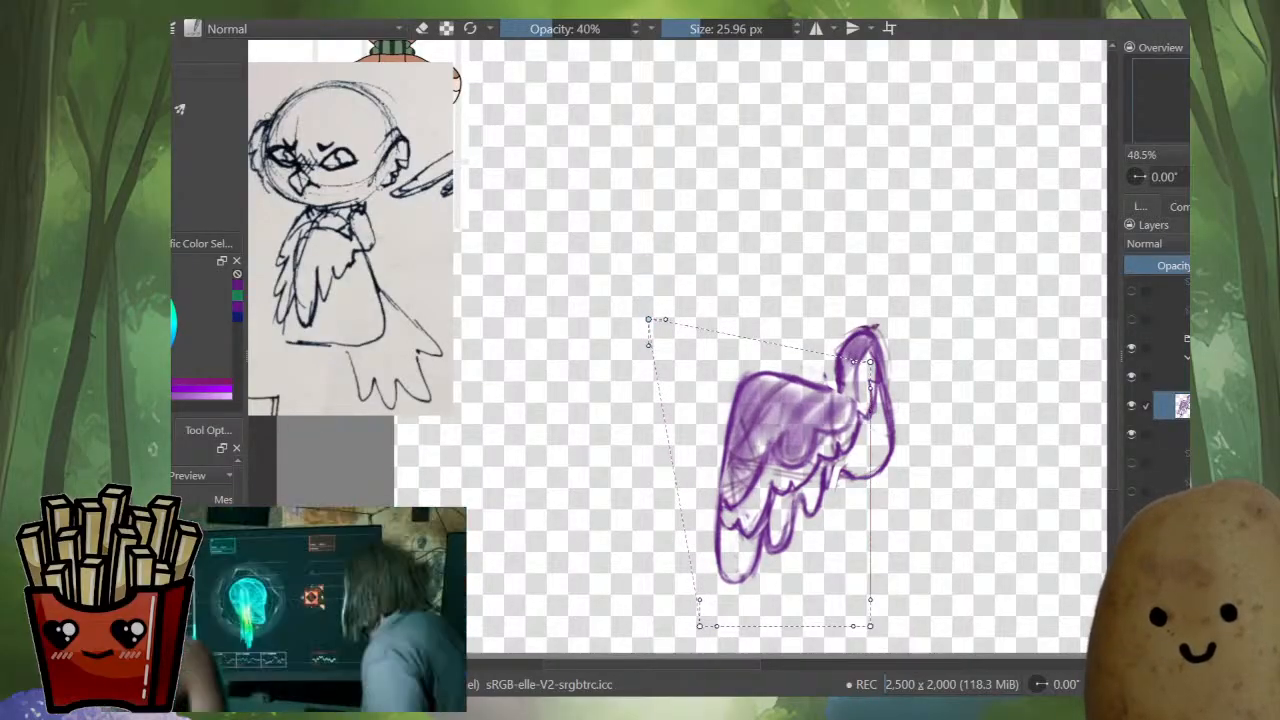
drag(870, 600, 864, 593)
key(Return)
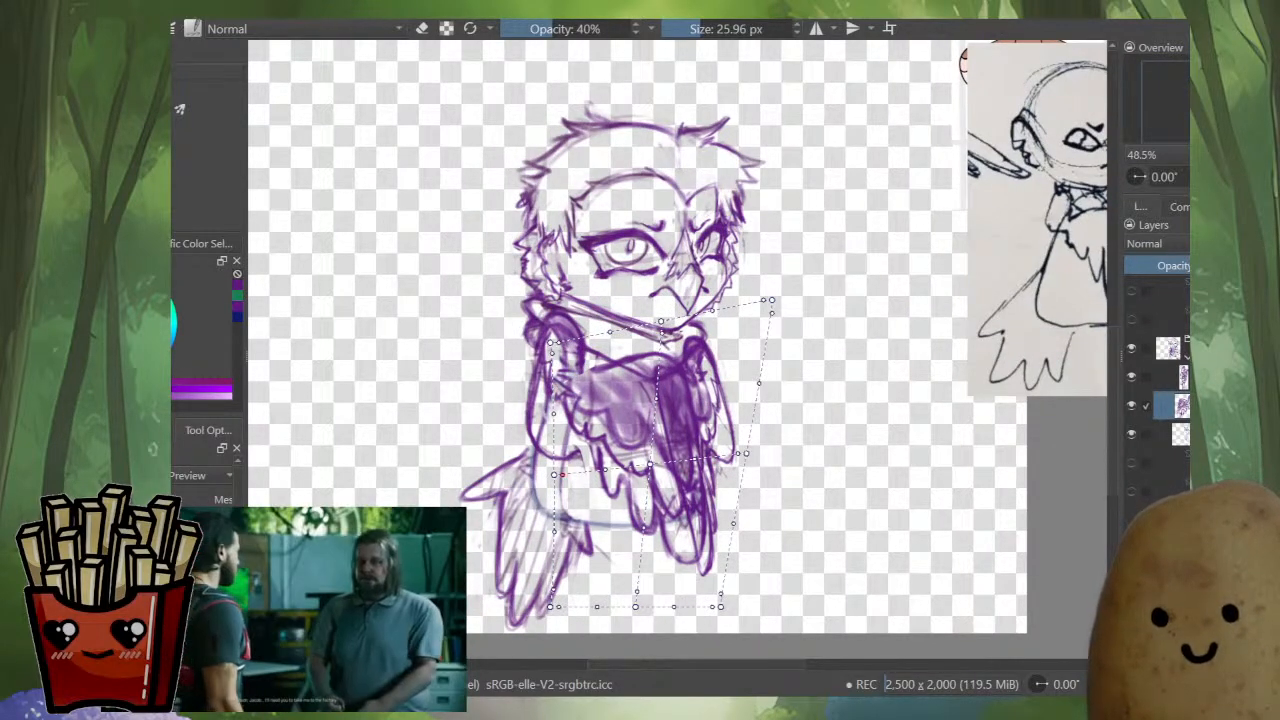
- Adjust the warp mesh's middle and lower points to reshape the near wing's feathers, checking in mirrored view, and apply the transform
drag(554, 474, 562, 469)
drag(650, 464, 658, 457)
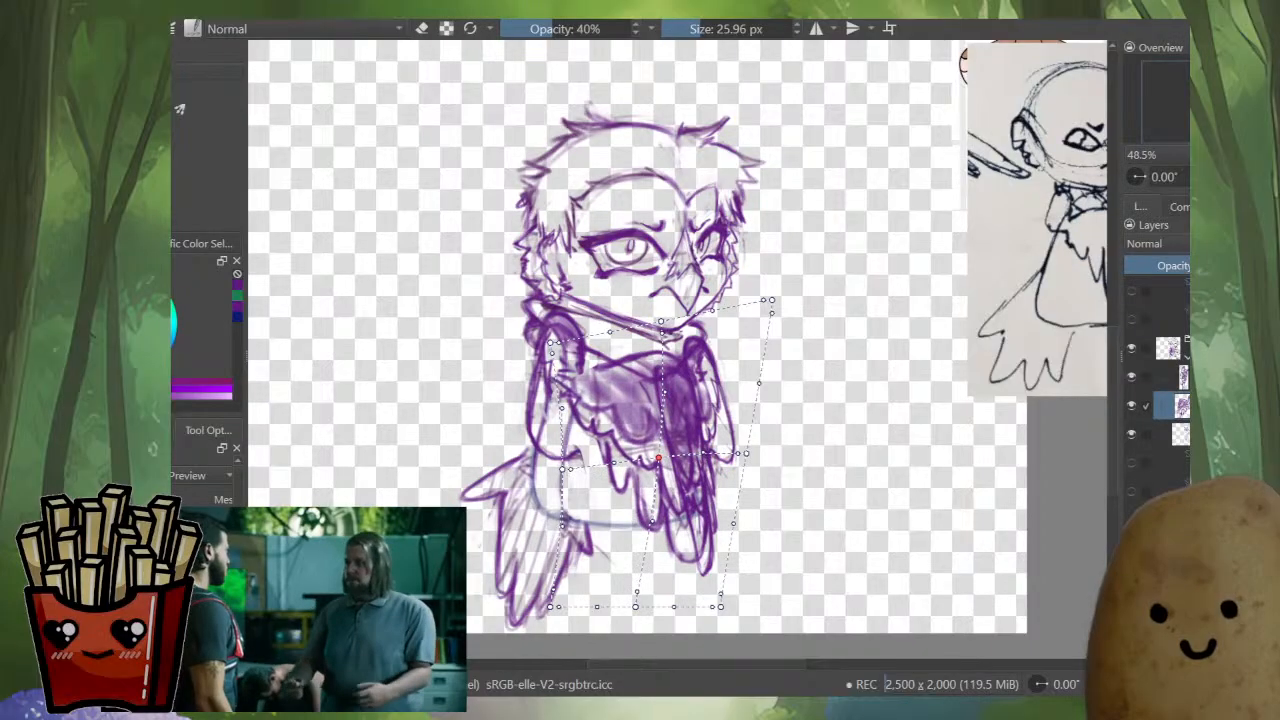
key(m)
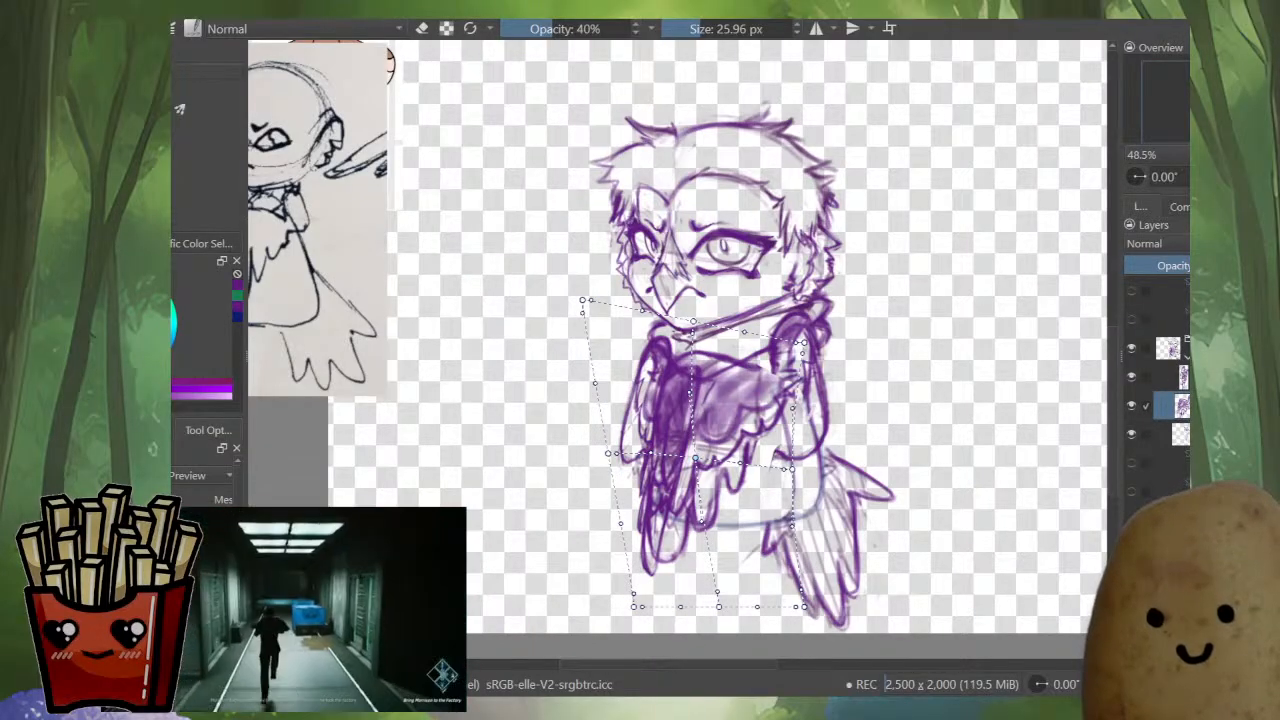
drag(695, 458, 692, 458)
drag(608, 453, 613, 455)
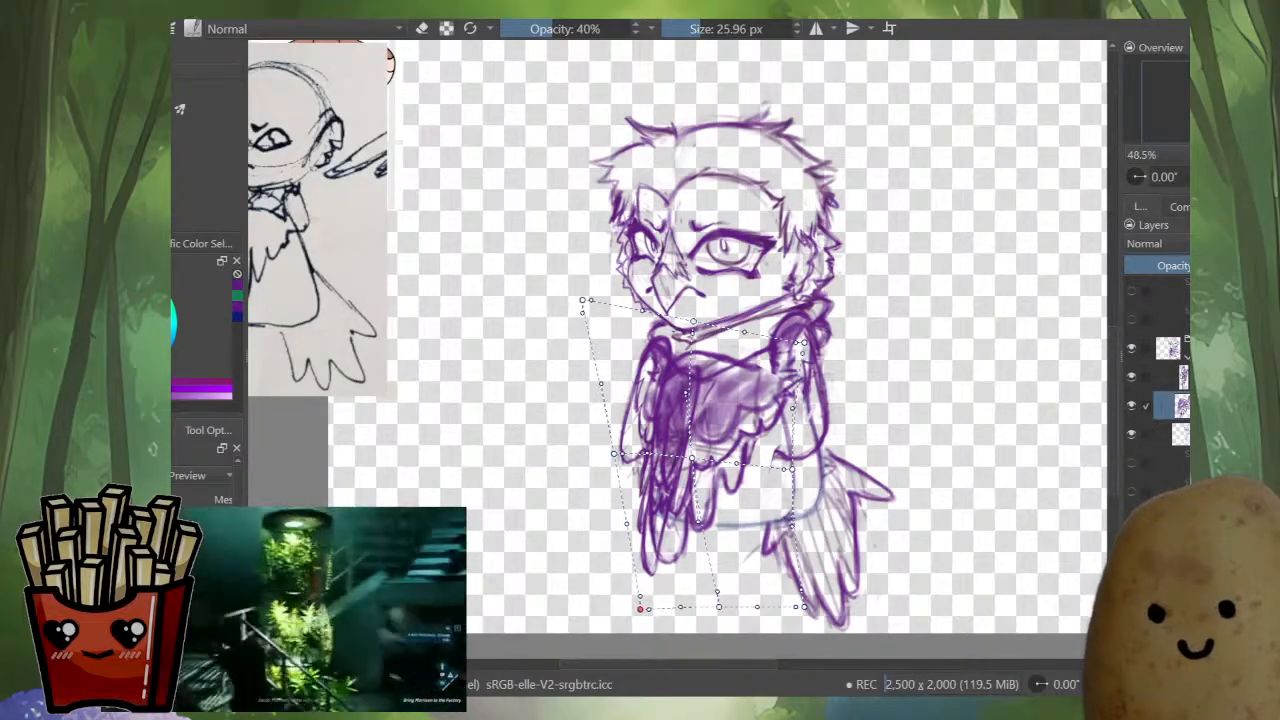
key(Tab)
key(Tab)
key(m)
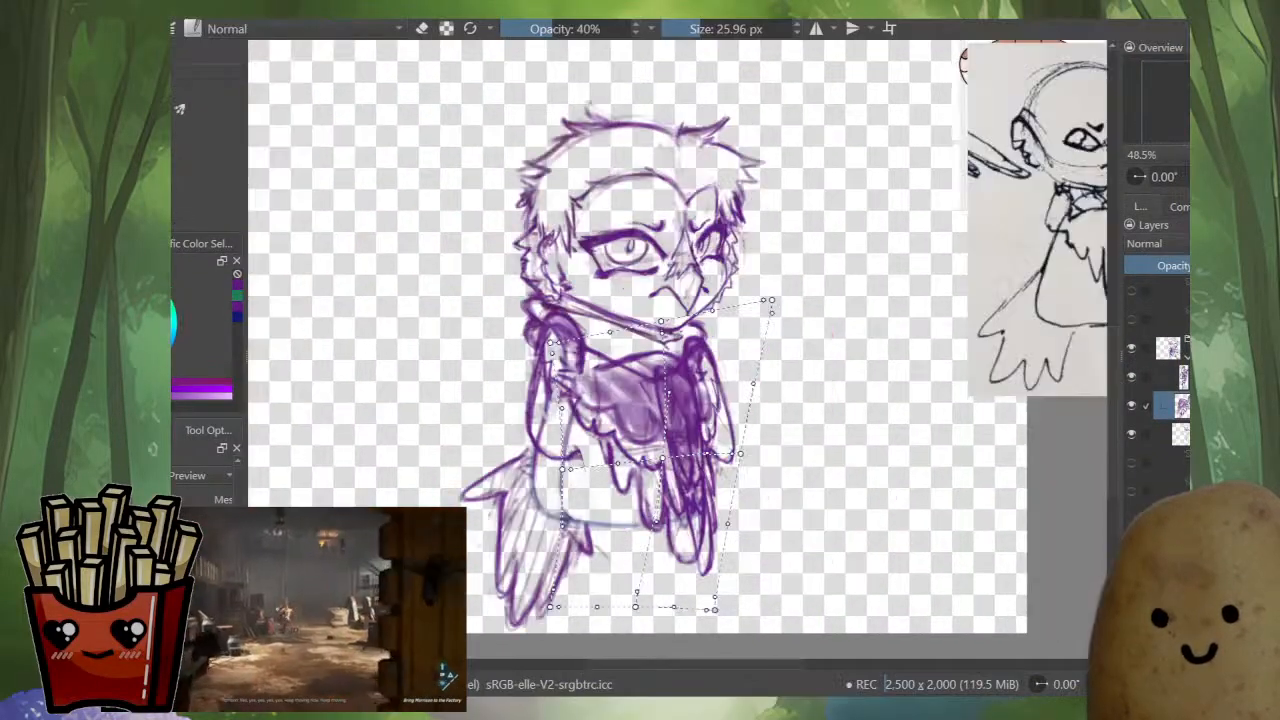
key(Return)
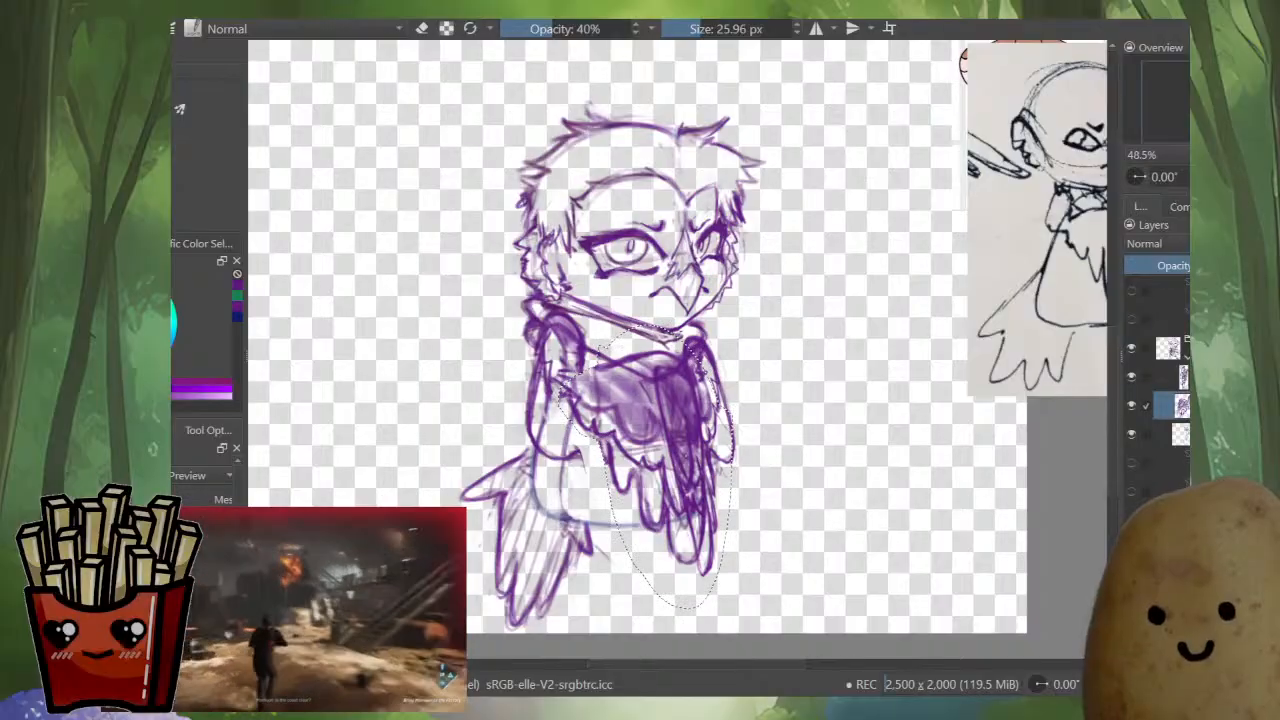
key(ctrl+t)
key(m)
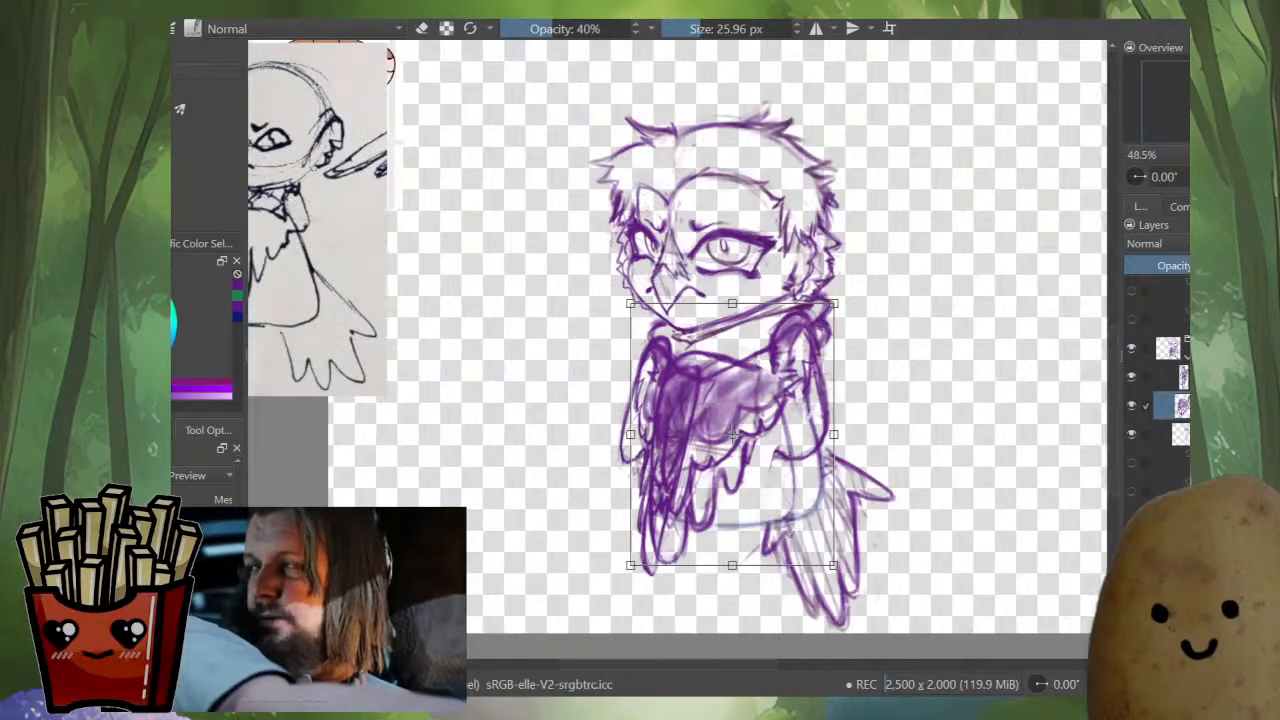
drag(841, 442, 795, 461)
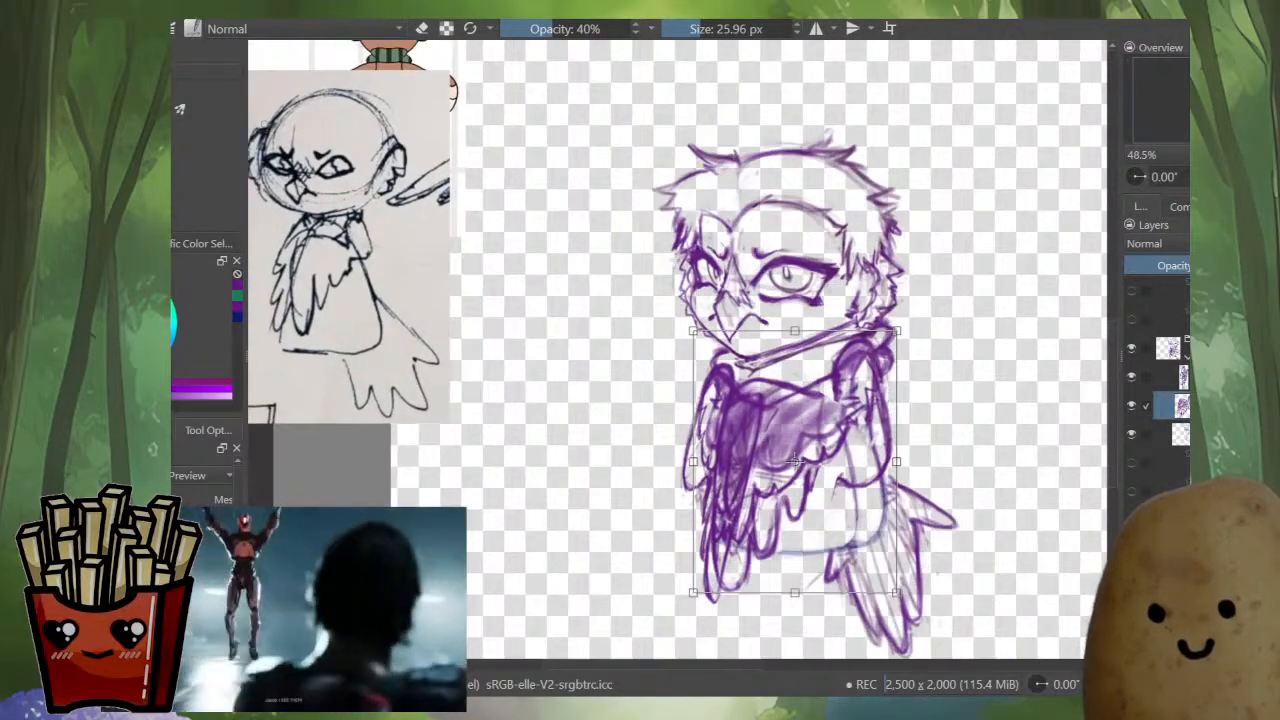
key(b)
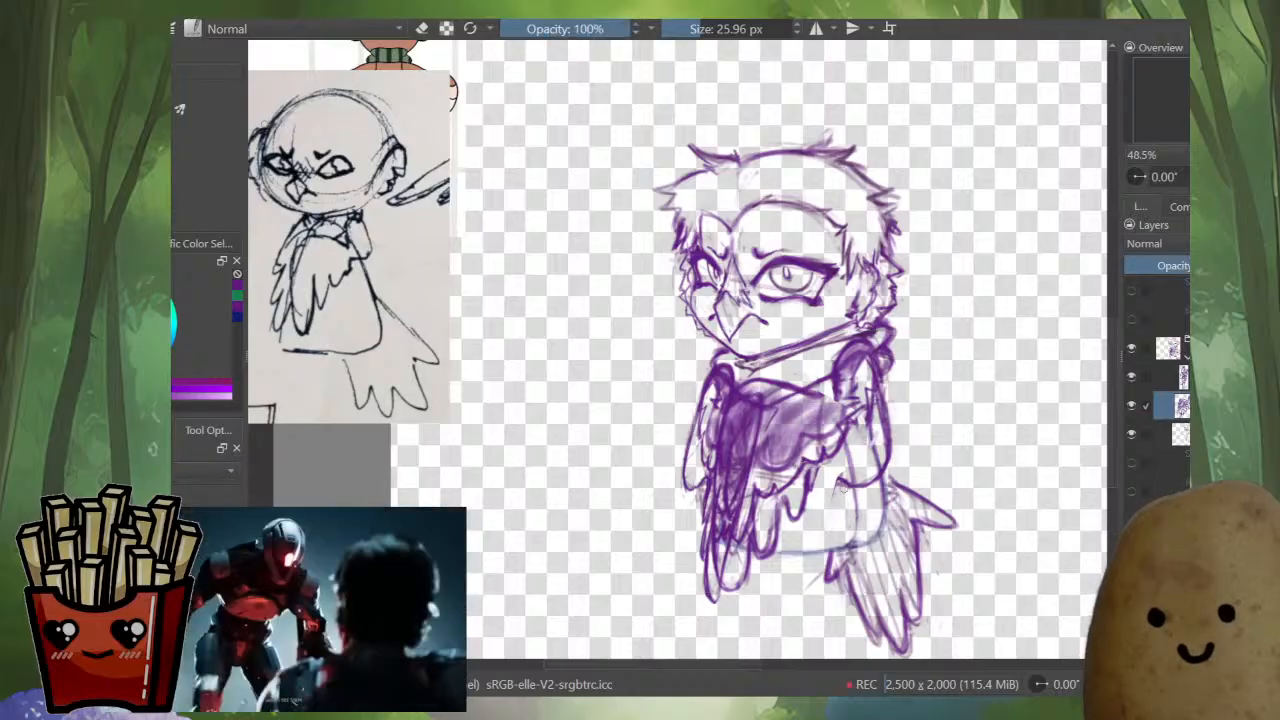
- On the far wing's layer, strengthen the wing's outer edge with a smaller brush and erase excess lines around its shoulder
alt+click(1182, 377)
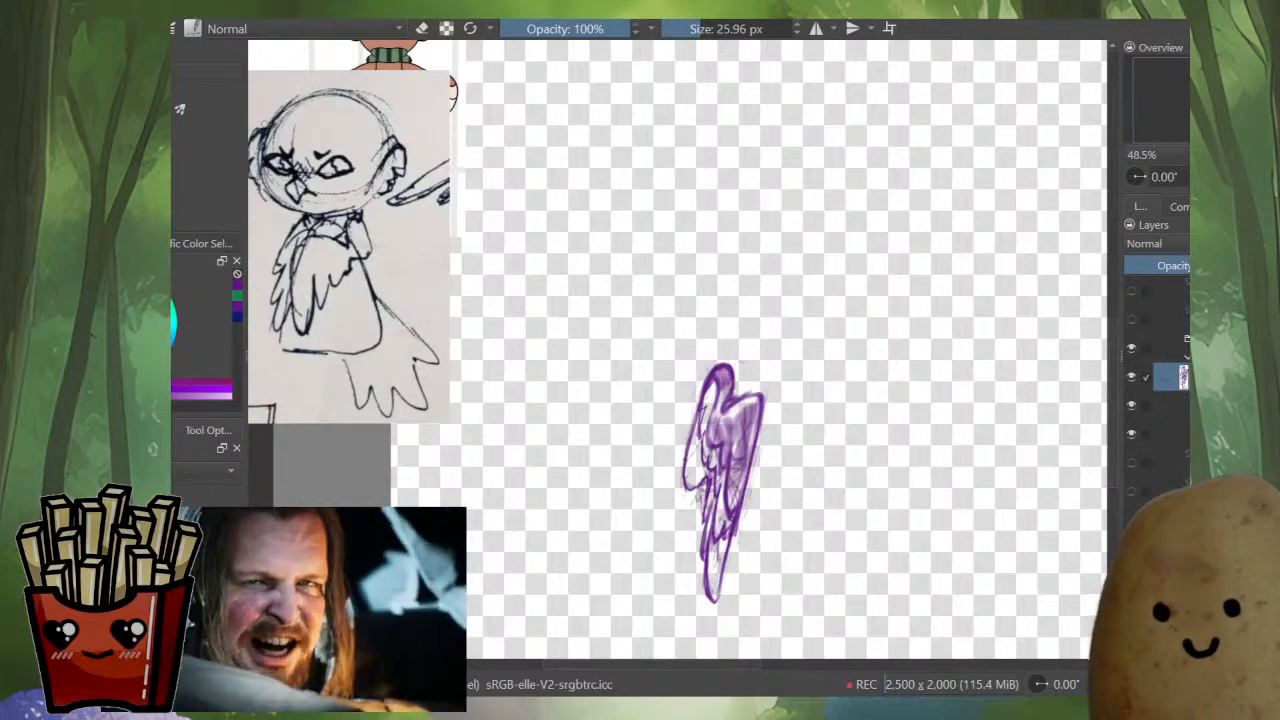
scroll(698, 400, up, 1)
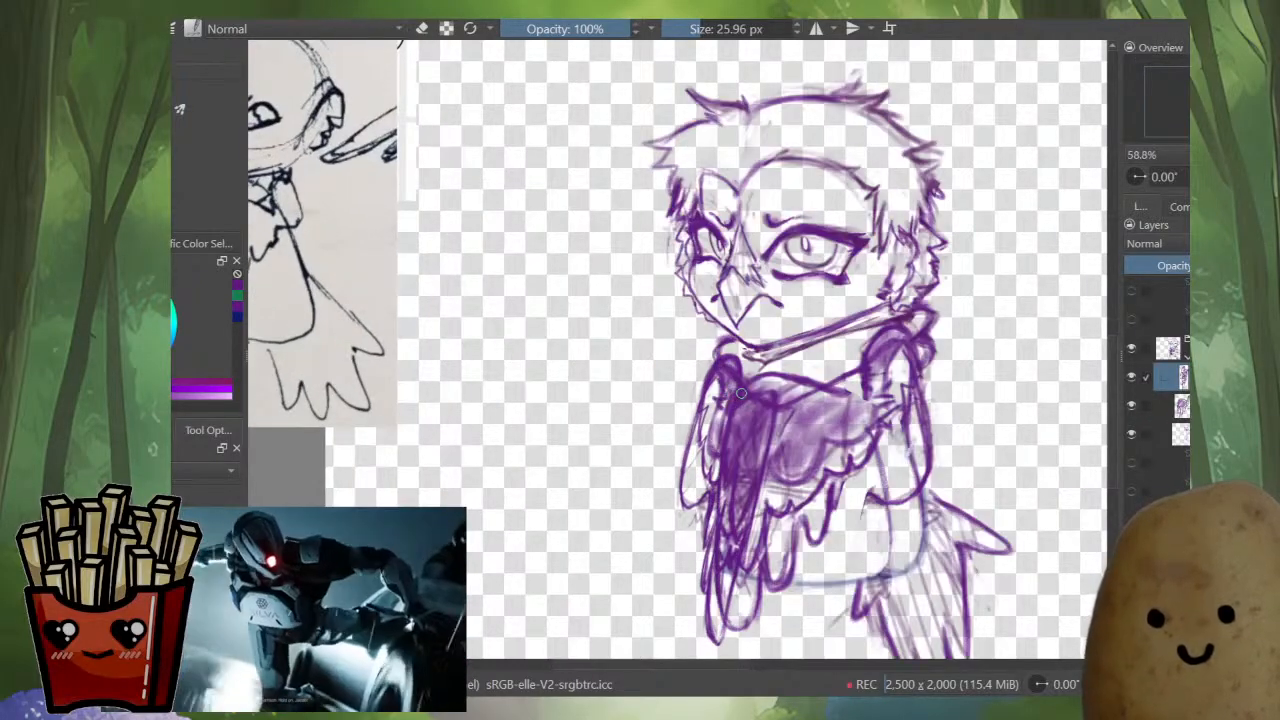
mouse_move(741, 393)
mouse_down()
mouse_move(827, 402)
mouse_move(788, 404)
mouse_up()
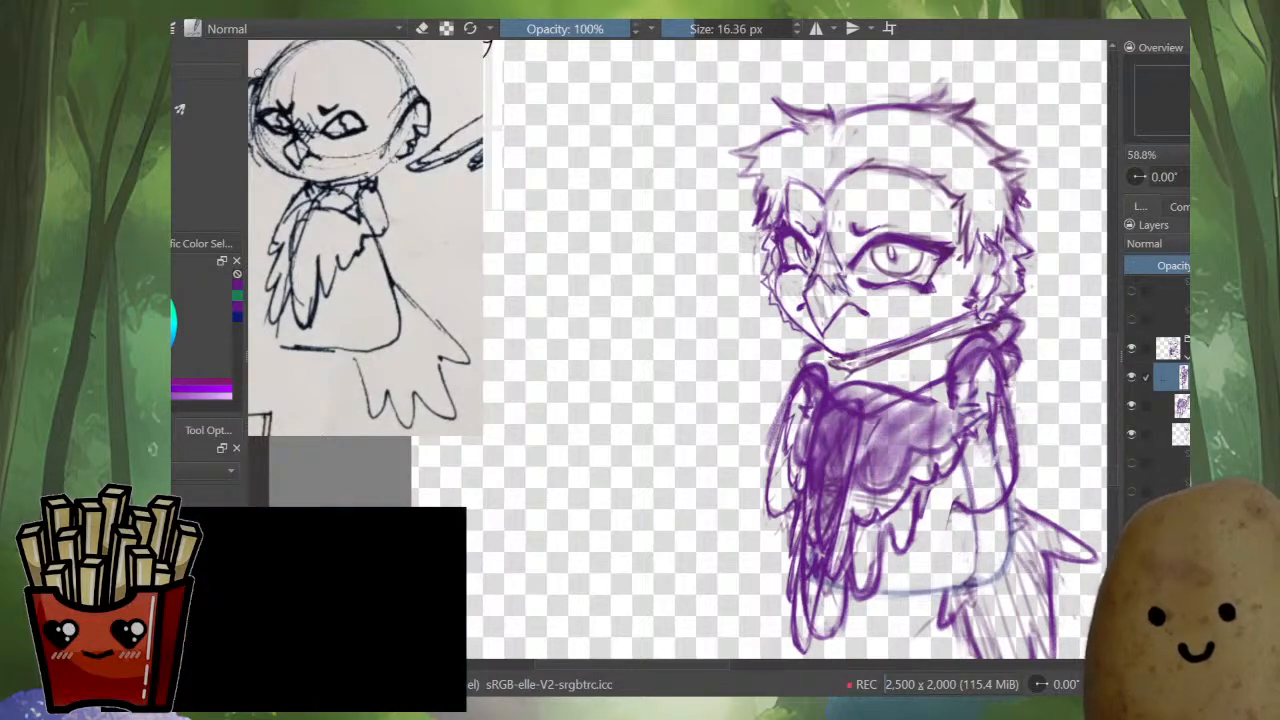
mouse_move(784, 414)
mouse_down()
mouse_move(762, 484)
mouse_move(780, 514)
mouse_up()
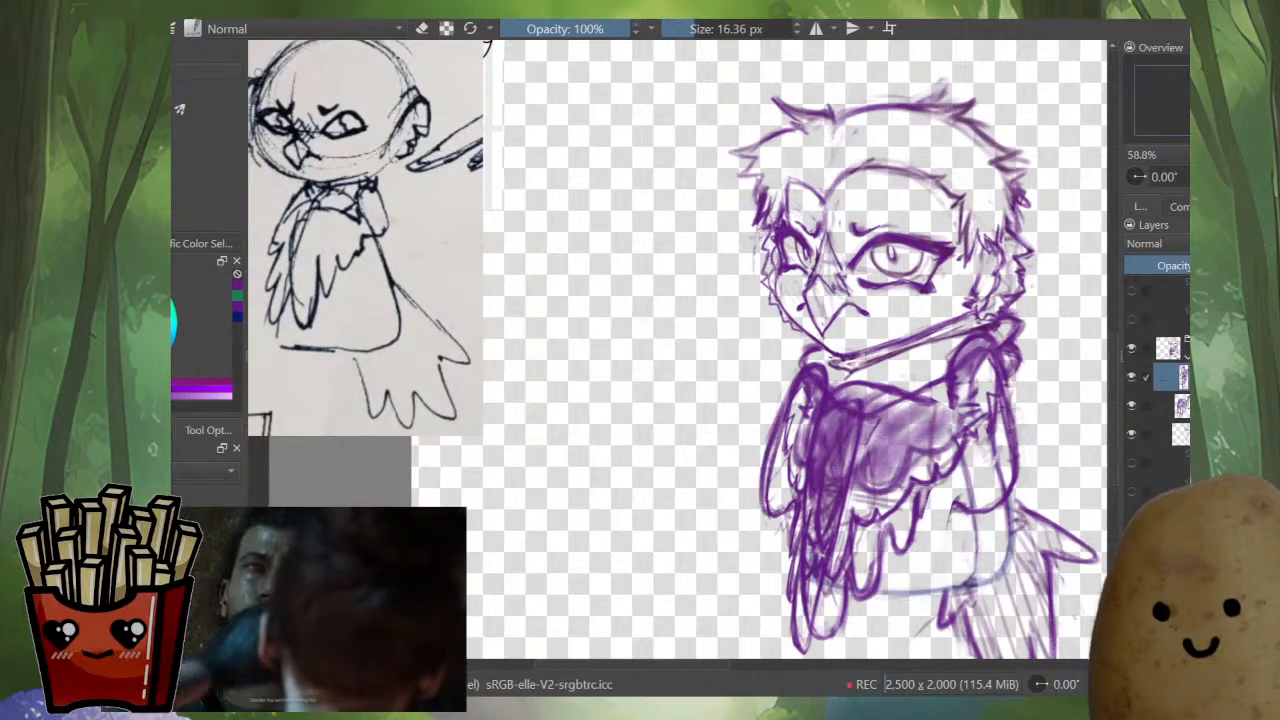
key(e)
mouse_move(818, 367)
mouse_down()
mouse_move(778, 446)
mouse_move(808, 384)
mouse_up()
drag(773, 454, 781, 432)
key(e)
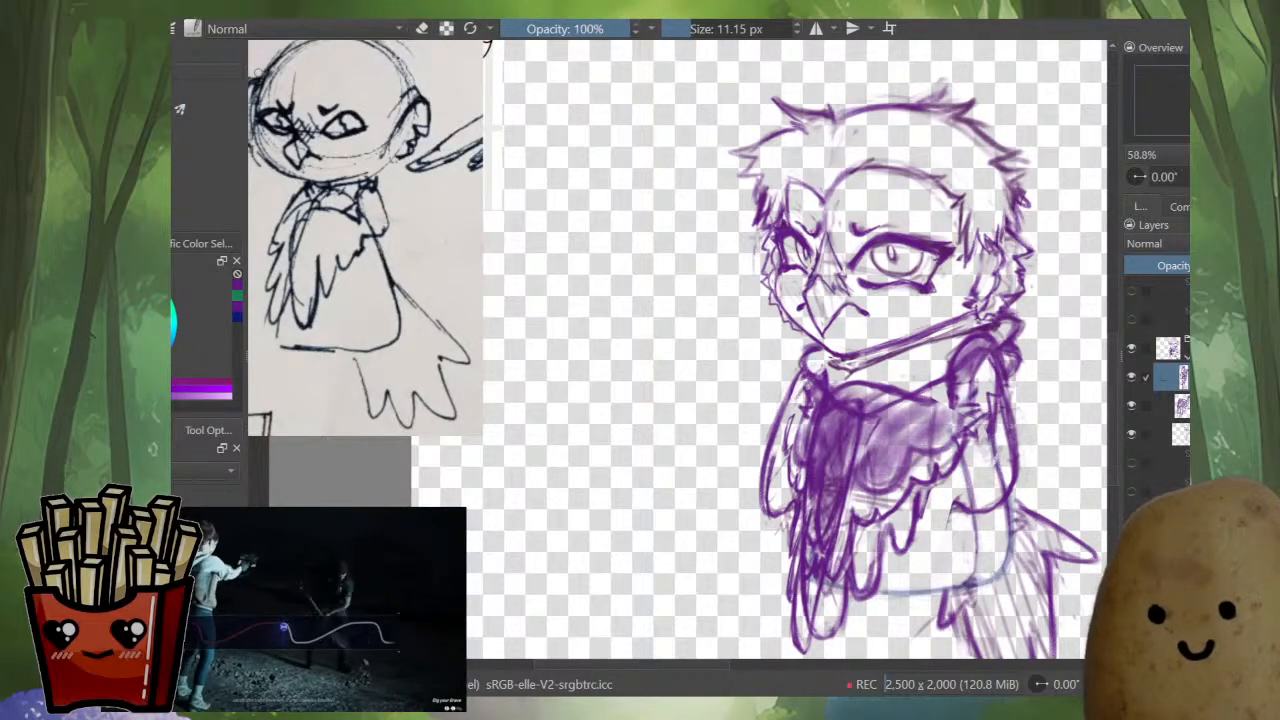
- Isolate the far wing and redraw its shoulder and long outer edge, thinning the outline with the eraser
key(alt+i)
mouse_move(822, 408)
mouse_down()
mouse_move(794, 394)
mouse_move(822, 414)
mouse_move(789, 409)
mouse_move(800, 386)
mouse_move(776, 428)
mouse_up()
key(e)
key(e)
drag(788, 390, 764, 500)
key(e)
key(e)
drag(779, 420, 764, 508)
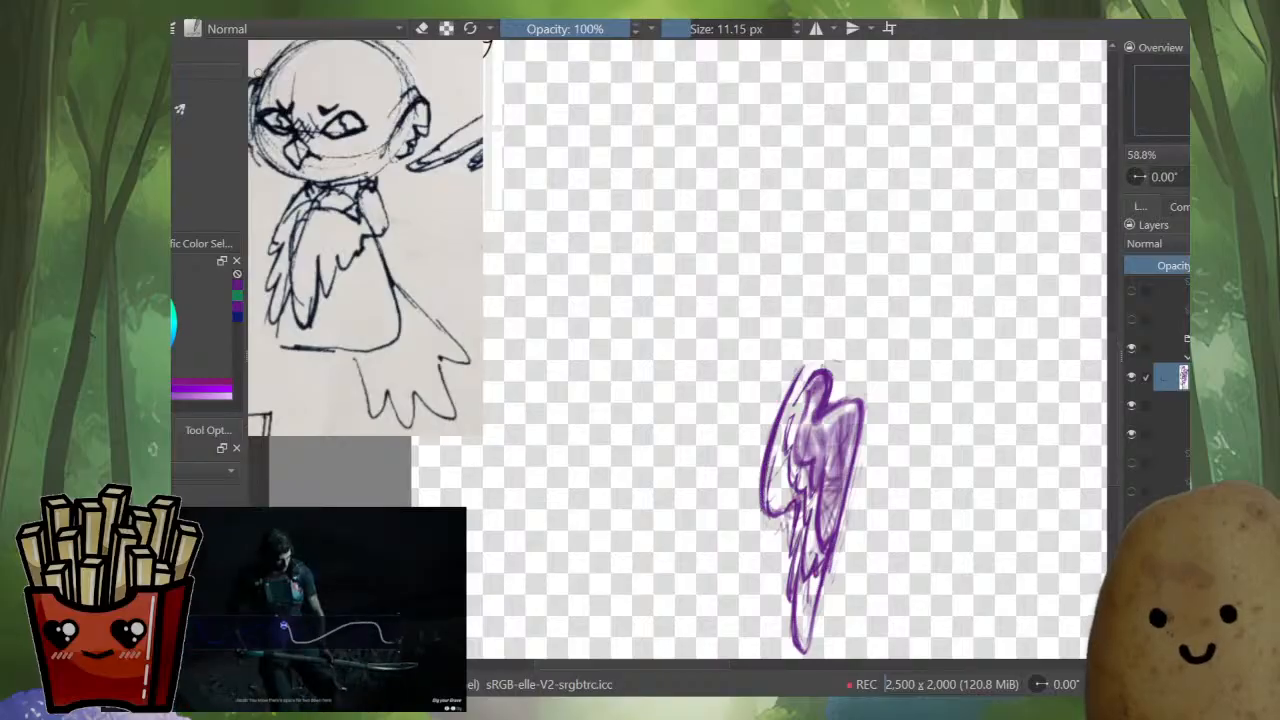
key(e)
drag(783, 400, 761, 514)
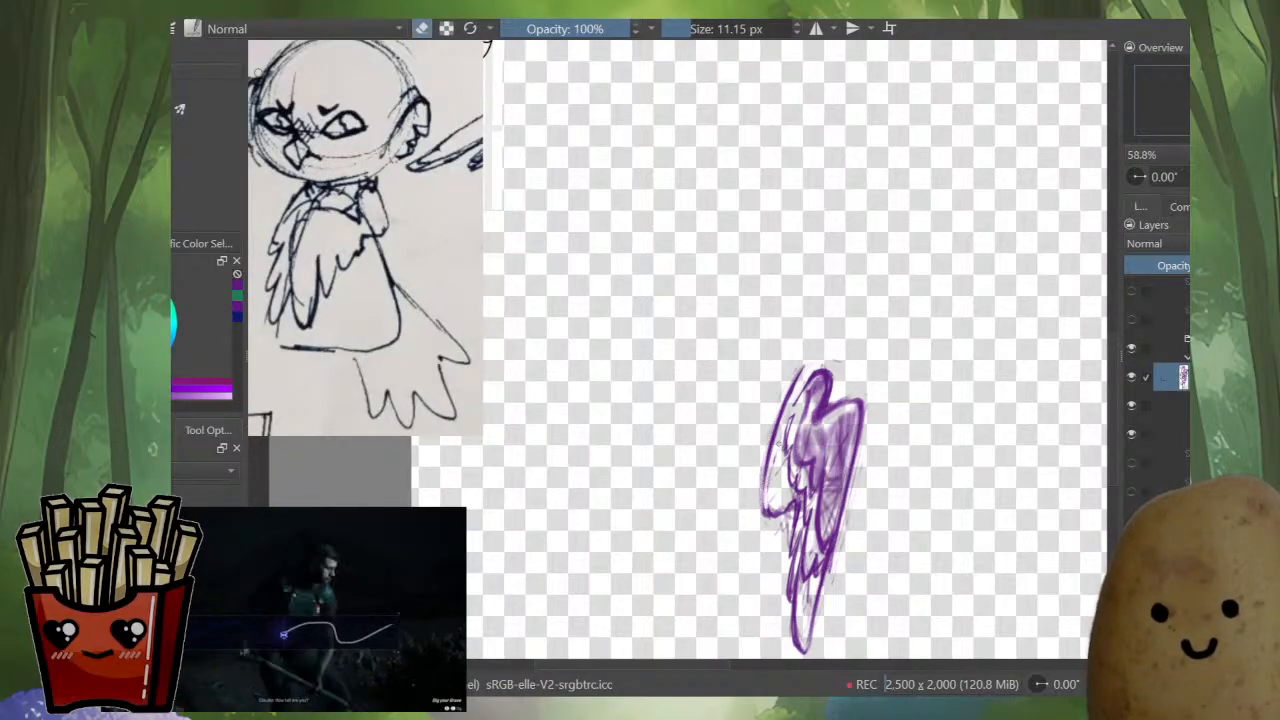
- Show the whole sketch, add a new layer between the two wings, and stack the near wing's layer above it
key(alt+i)
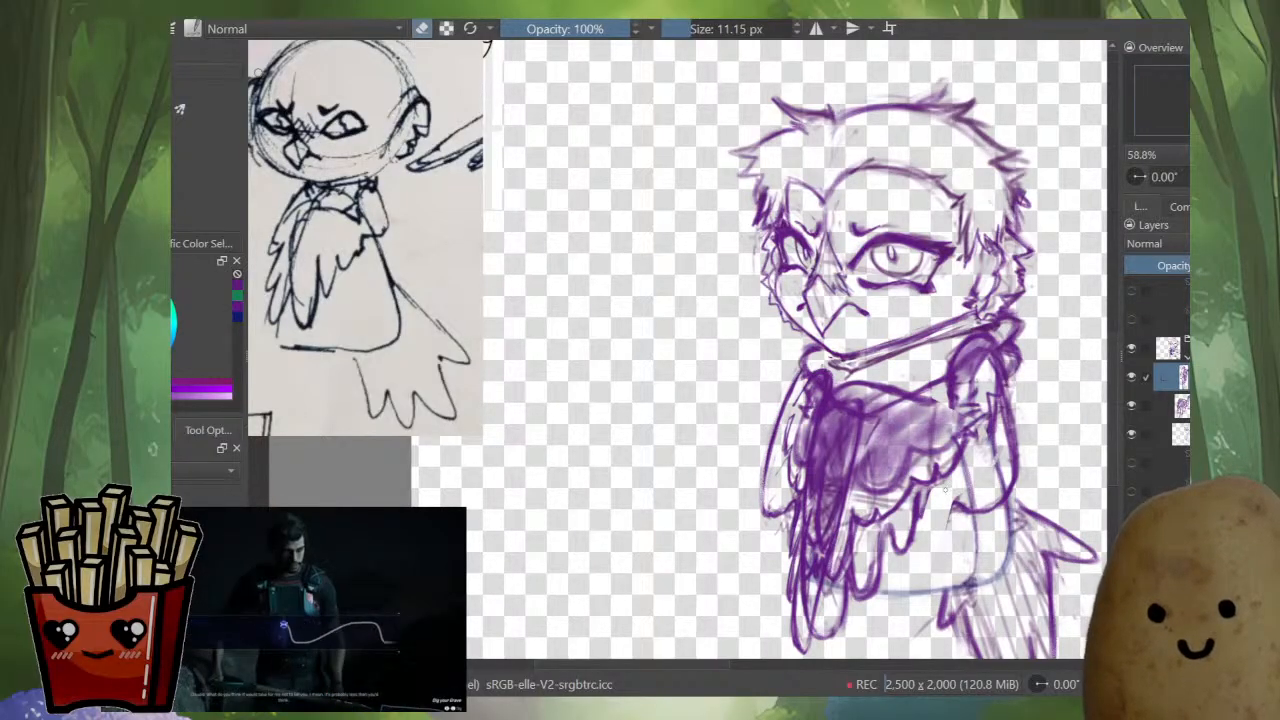
drag(945, 490, 872, 461)
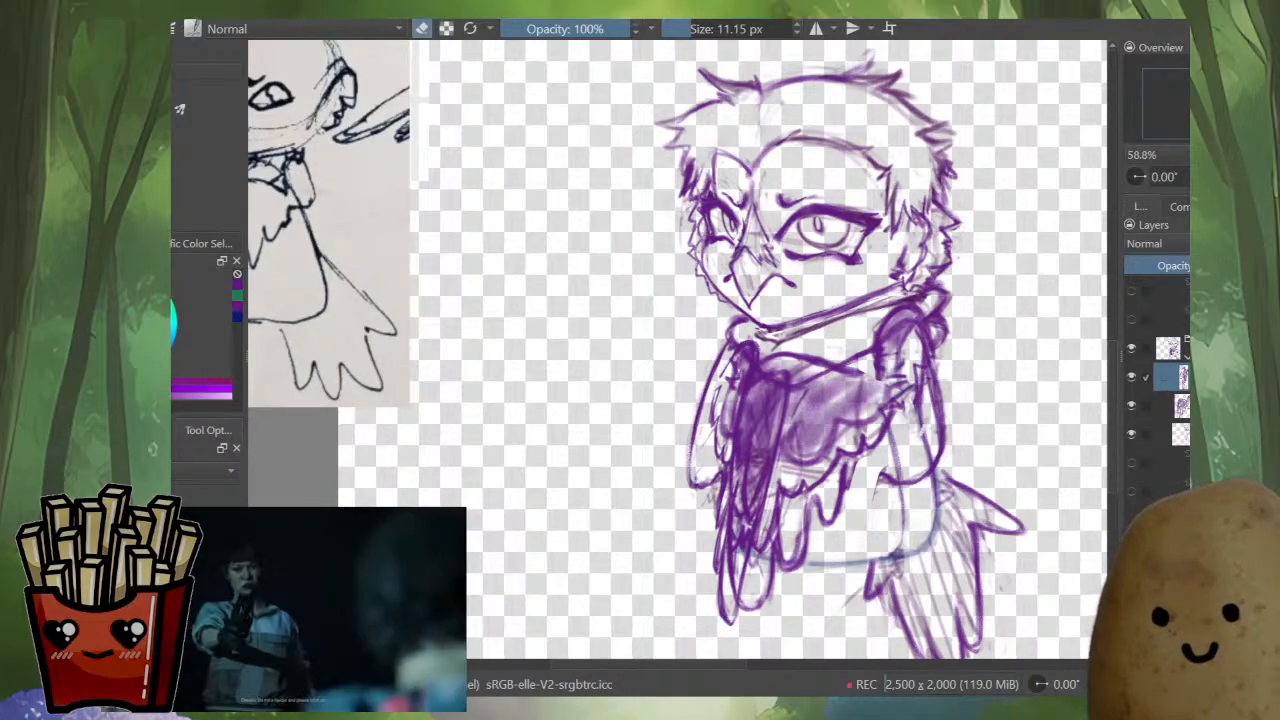
key(Insert)
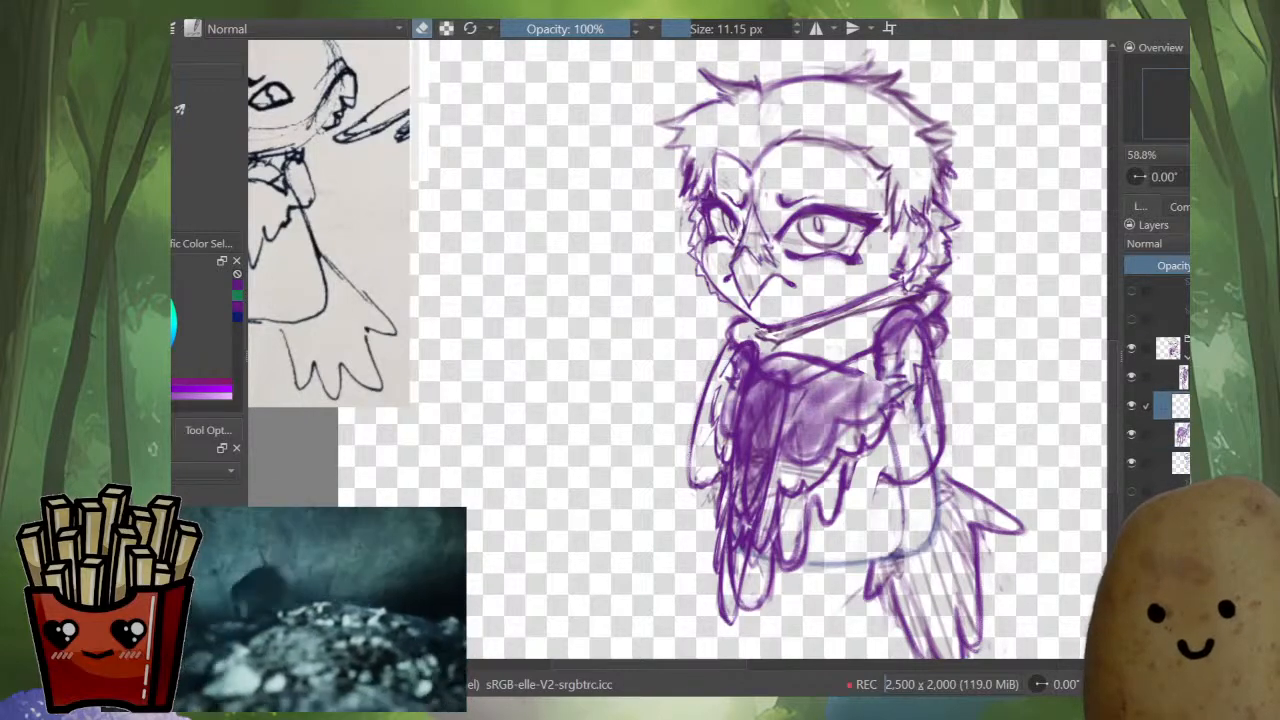
key(e)
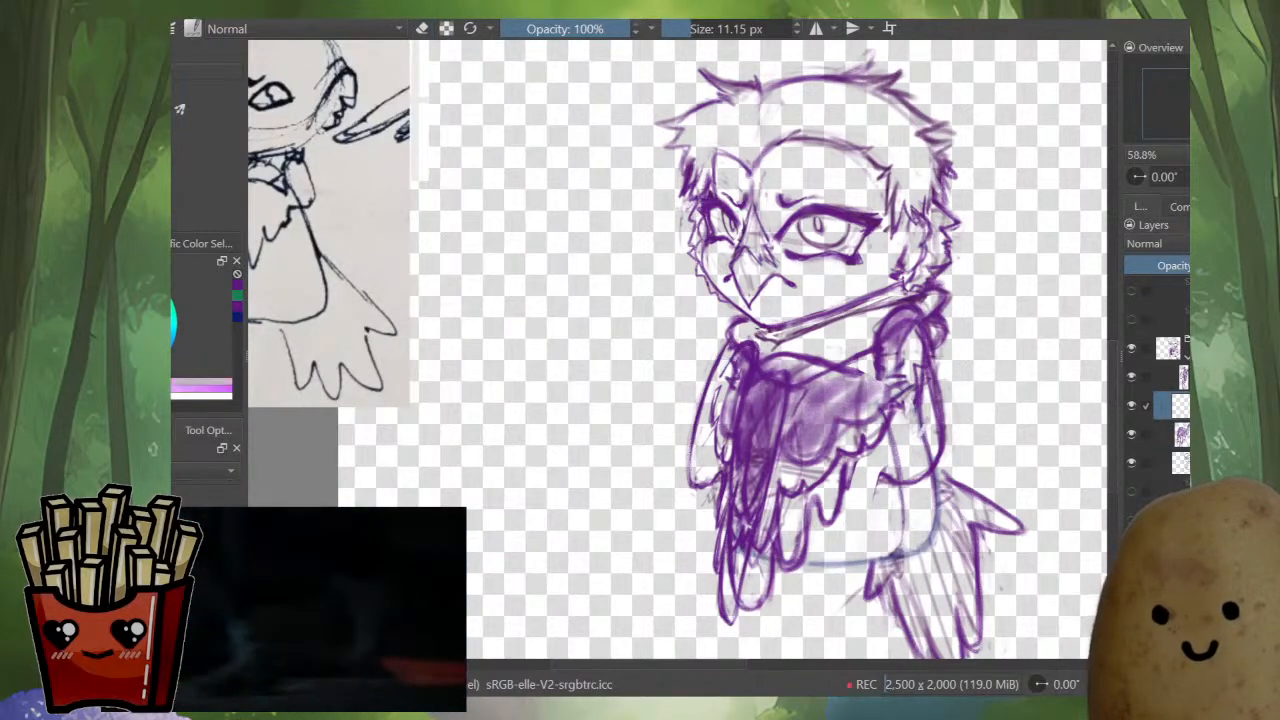
shift+drag(891, 427, 900, 427)
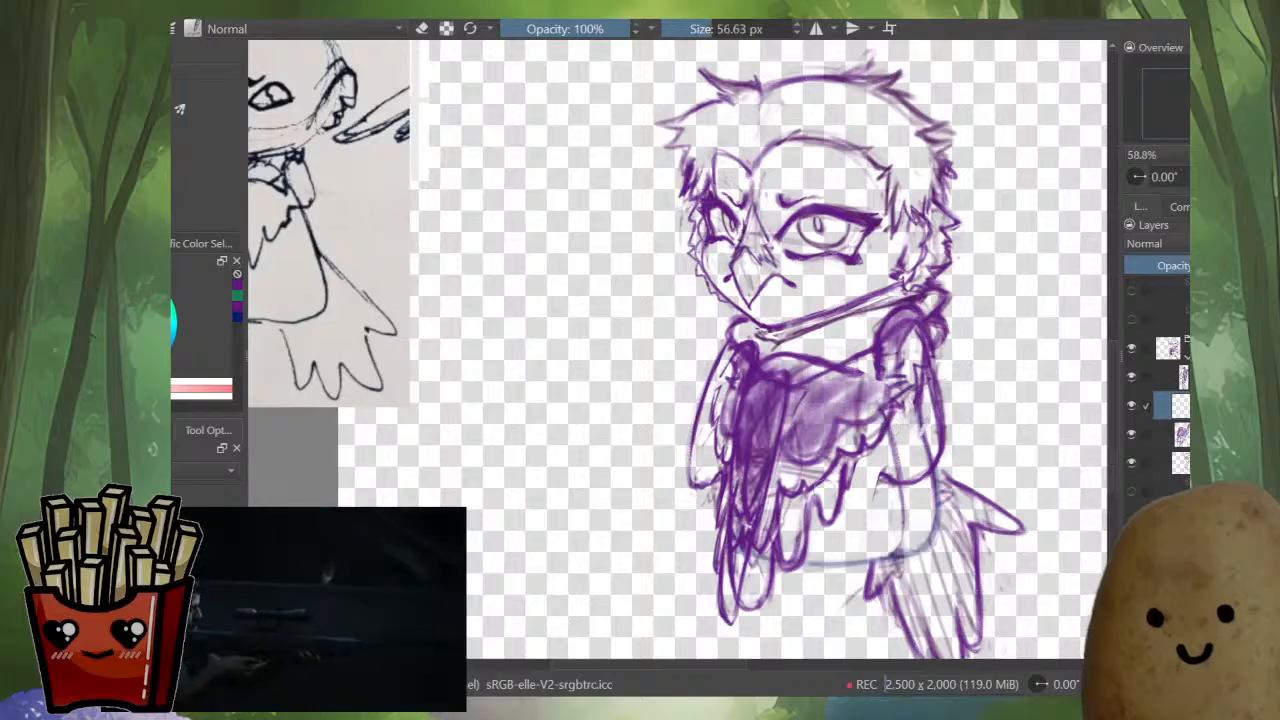
click(1131, 376)
click(1131, 376)
mouse_move(1175, 434)
mouse_down()
mouse_move(1175, 368)
mouse_move(1175, 420)
mouse_move(1175, 396)
mouse_up()
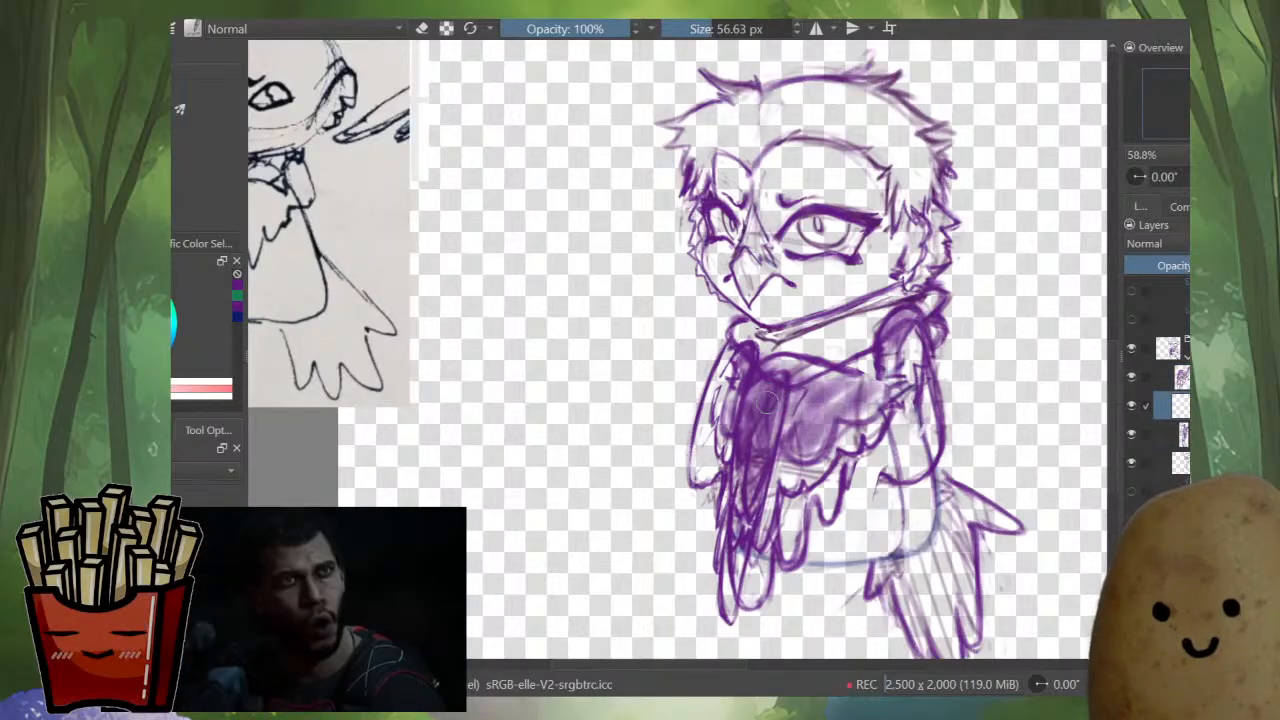
- Paint white on the new layer behind the near wing with a large brush to cover the far wing's overlapping lines
mouse_move(772, 388)
mouse_down()
mouse_move(790, 438)
mouse_move(801, 394)
mouse_move(818, 380)
mouse_move(840, 388)
mouse_move(774, 366)
mouse_move(746, 505)
mouse_move(792, 422)
mouse_move(836, 456)
mouse_move(757, 520)
mouse_move(768, 472)
mouse_move(748, 572)
mouse_move(785, 487)
mouse_up()
scroll(832, 415, down, 3)
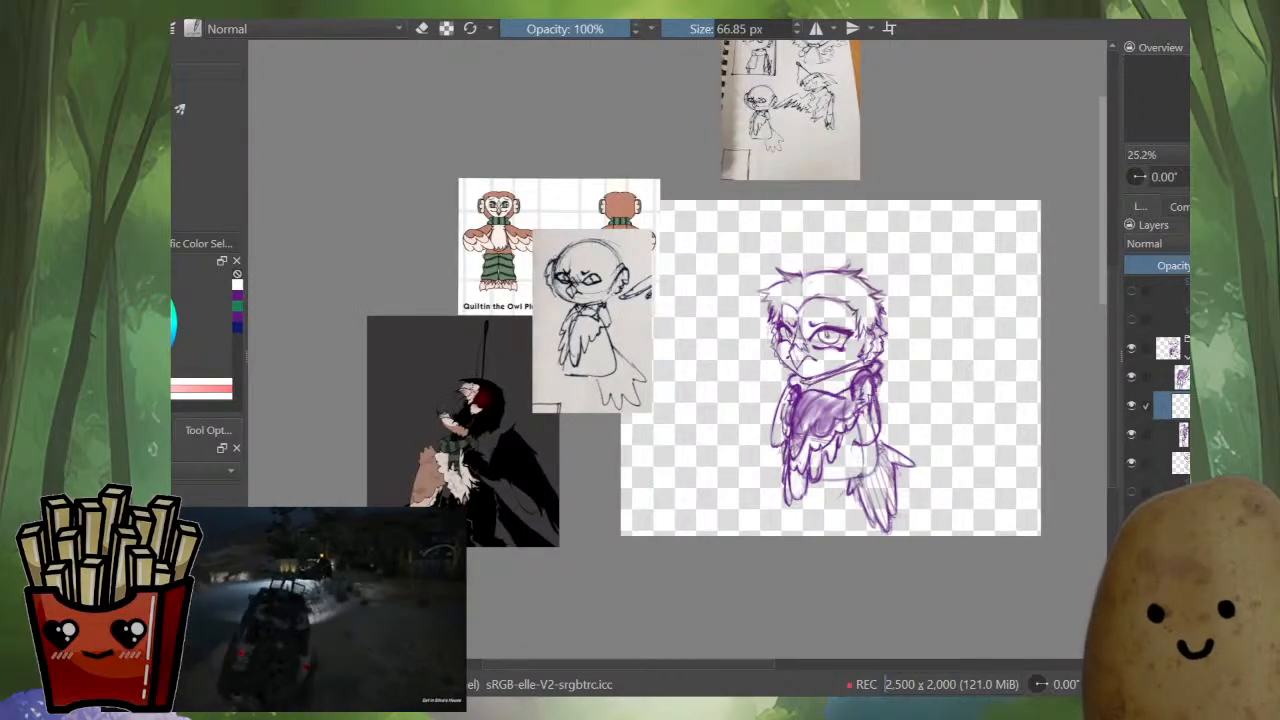
scroll(855, 448, up, 3)
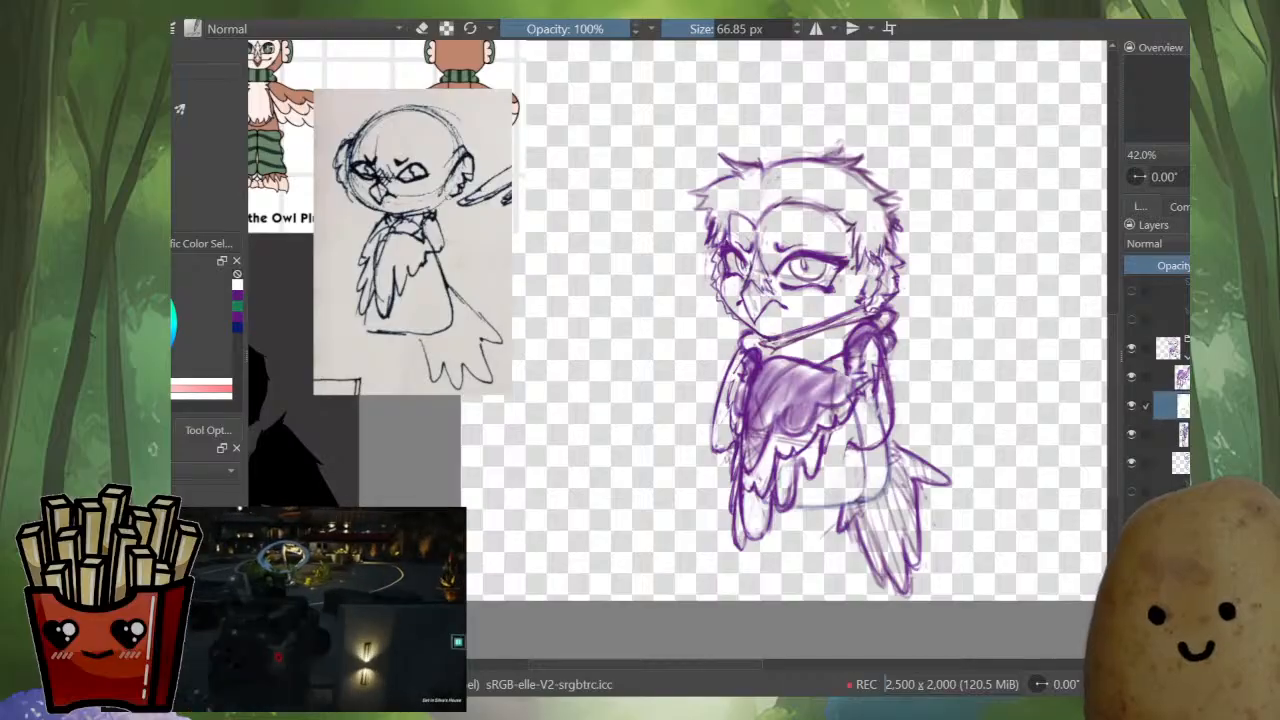
drag(812, 380, 800, 398)
- Isolate the near wing's layer and redraw the shoulder's outer and lower outline in purple with a 15.03 px brush
alt+click(1168, 434)
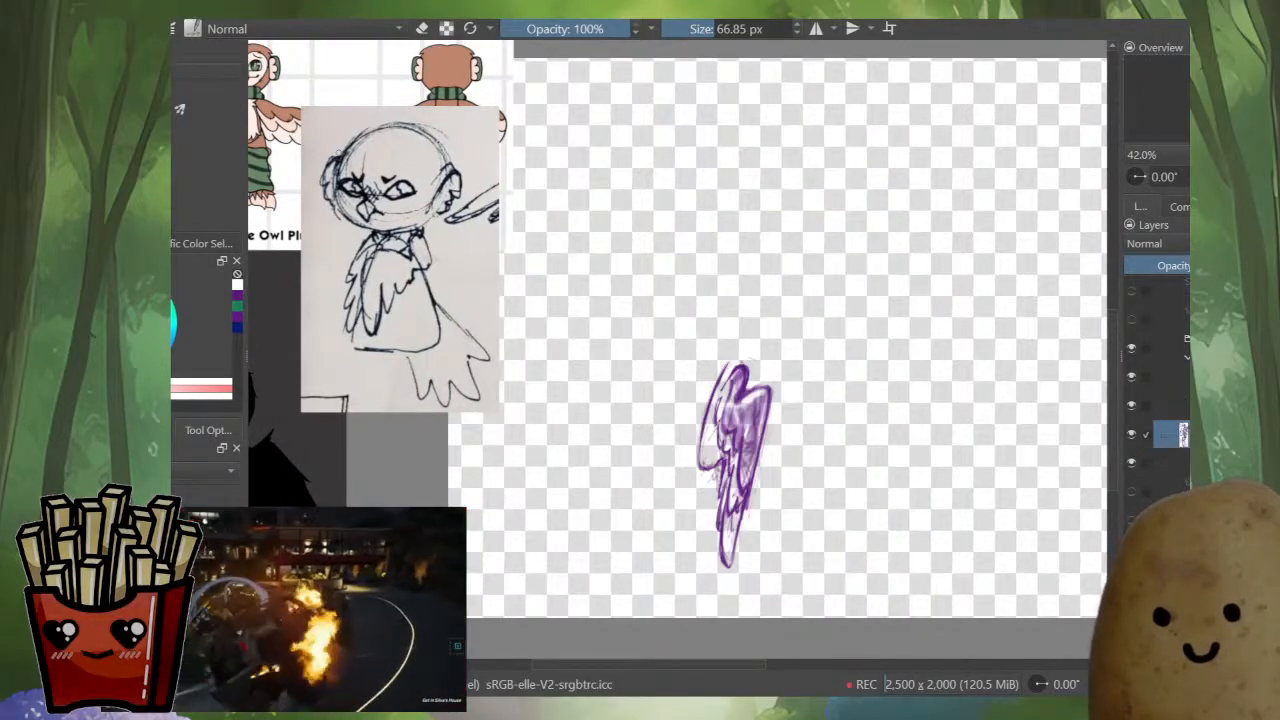
click(1168, 377)
scroll(848, 398, up, 2)
shift+drag(842, 306, 819, 306)
ctrl+click(829, 352)
mouse_move(829, 351)
shift+mouse_down()
mouse_move(813, 351)
mouse_move(832, 351)
mouse_move(856, 302)
mouse_move(836, 308)
shift+mouse_up()
mouse_move(827, 365)
mouse_down()
mouse_move(833, 396)
mouse_move(762, 368)
mouse_up()
mouse_move(887, 370)
mouse_down()
mouse_move(897, 444)
mouse_move(848, 509)
mouse_move(813, 494)
mouse_up()
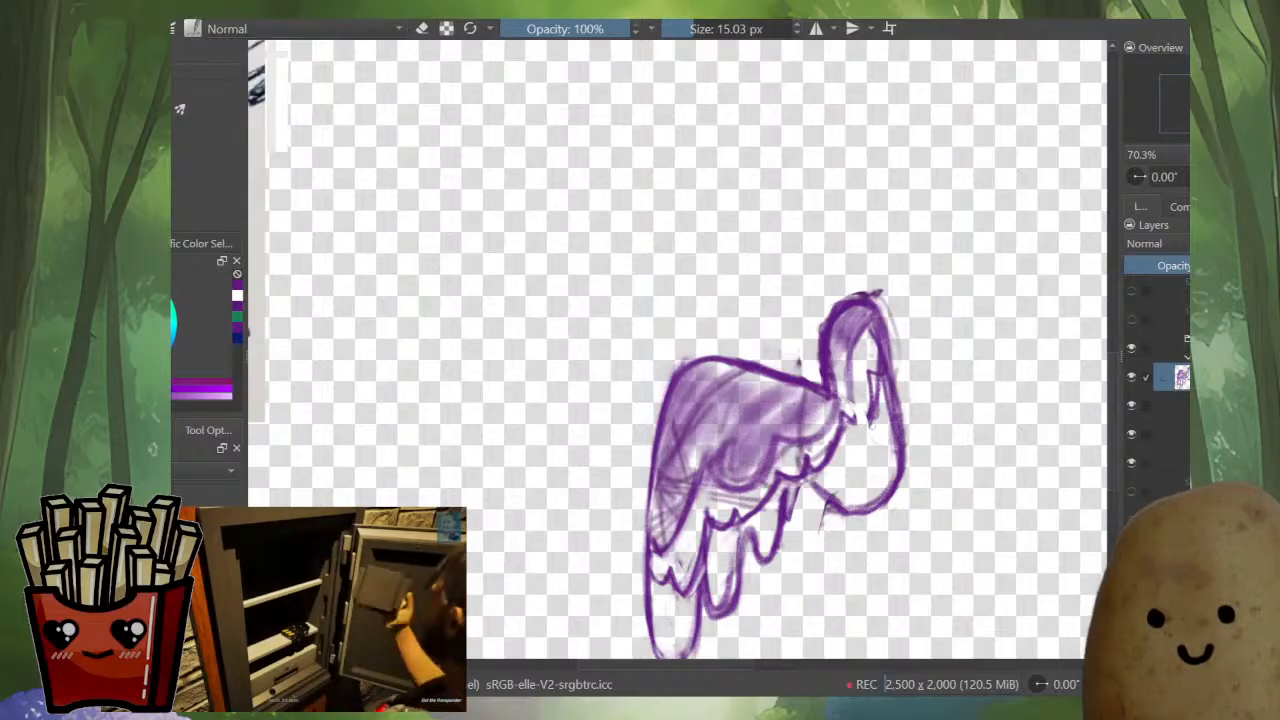
mouse_move(896, 440)
mouse_down()
mouse_move(887, 520)
mouse_move(879, 492)
mouse_move(884, 508)
mouse_move(867, 517)
mouse_move(889, 492)
mouse_move(822, 484)
mouse_up()
- Erase excess lines where the near wing's top edge meets the shoulder, and check the whole sketch in mirrored view
key(e)
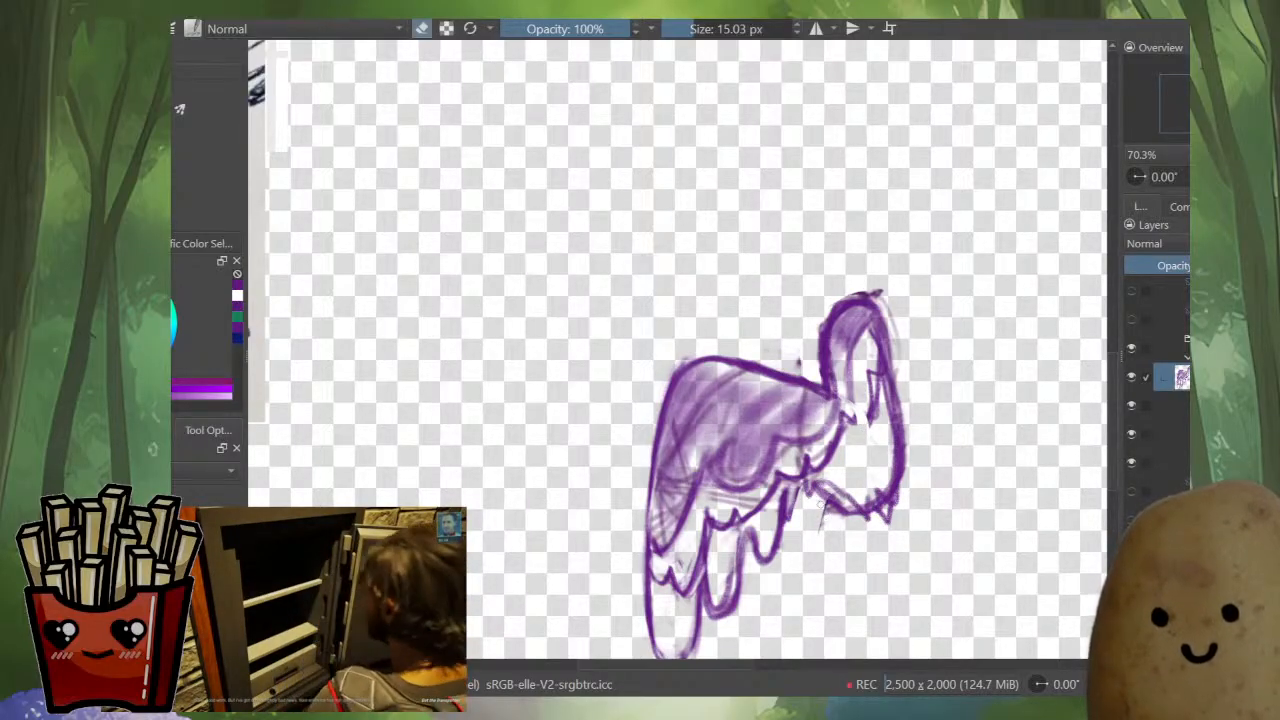
drag(808, 384, 838, 408)
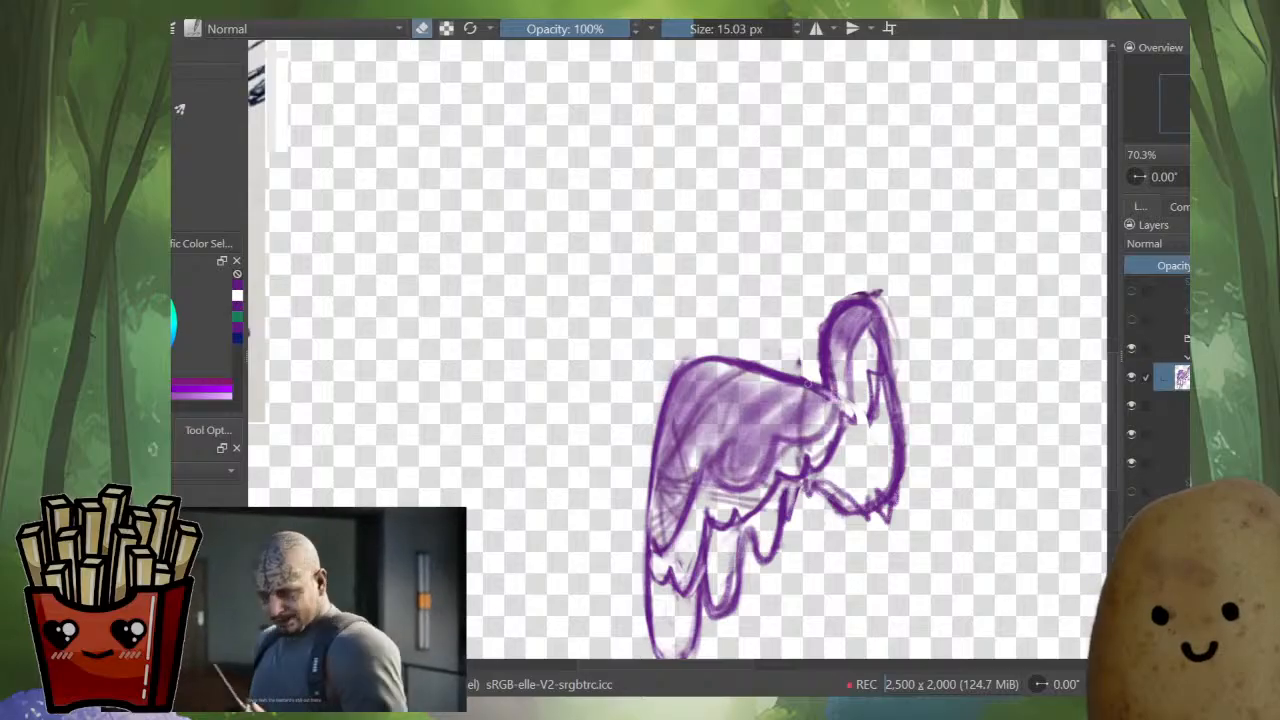
scroll(832, 442, down, 3)
key(Tab)
key(Tab)
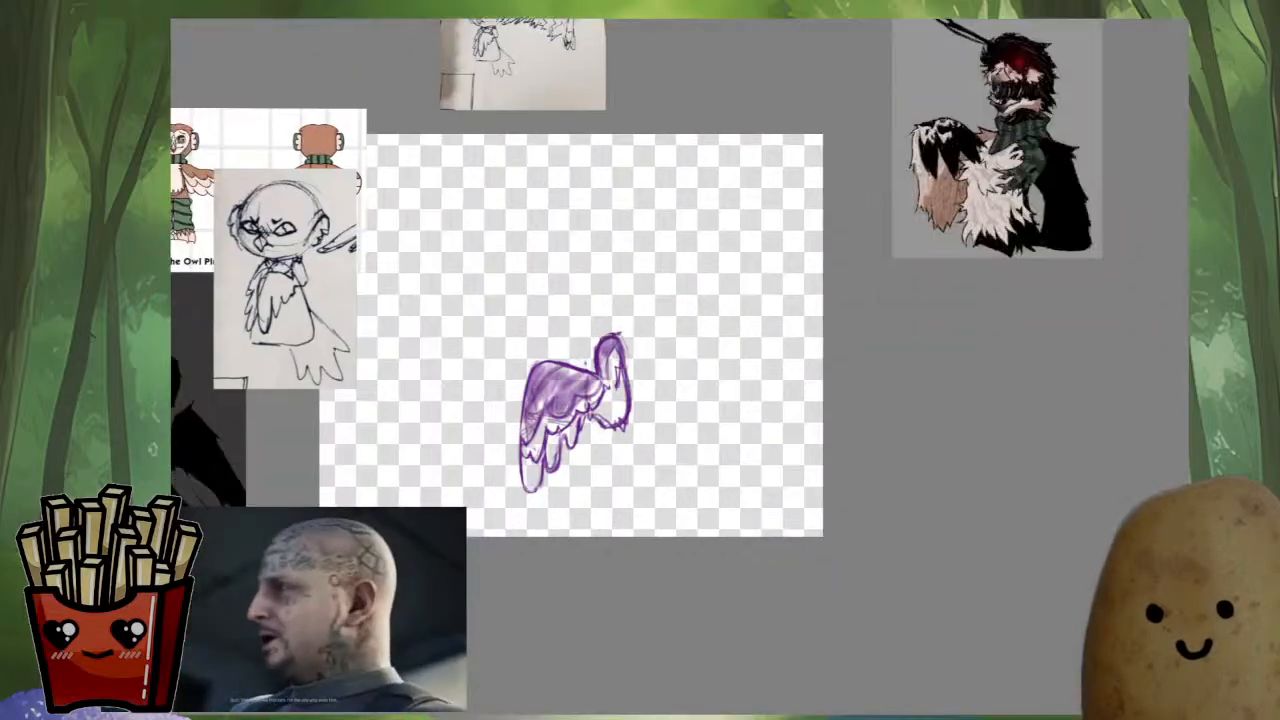
key(m)
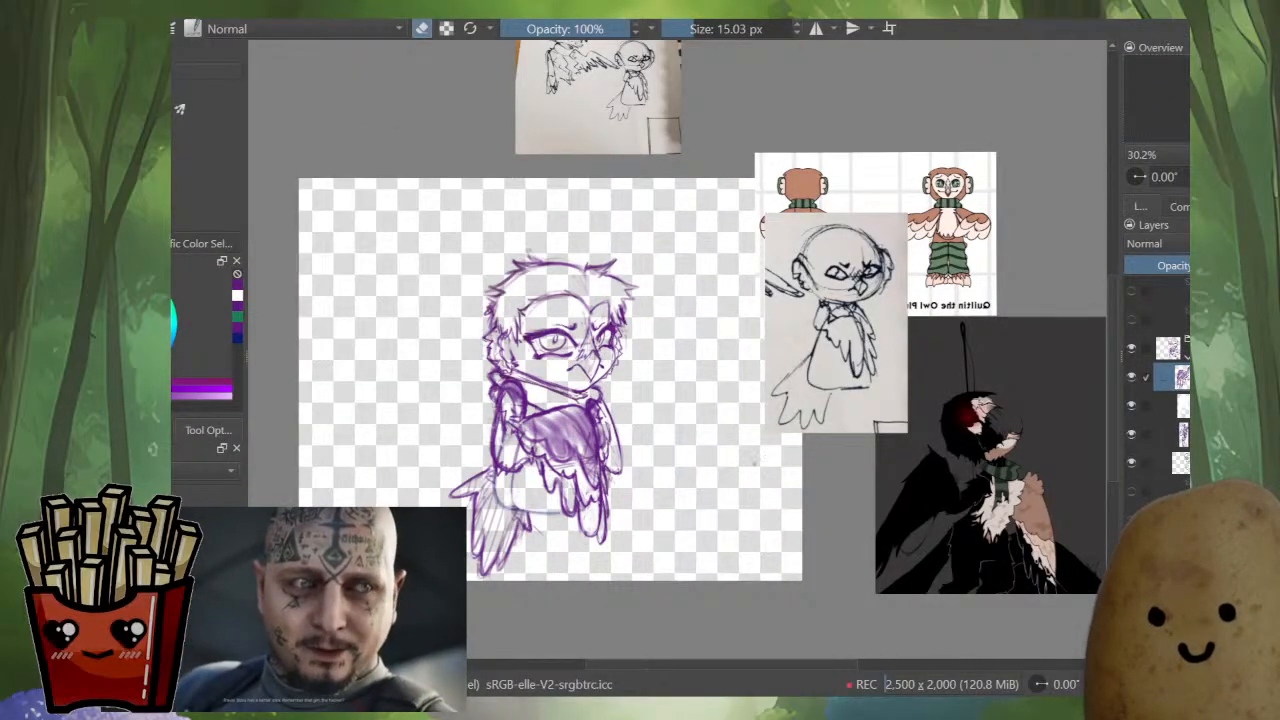
drag(724, 515, 795, 506)
- Return to the unmirrored view and extend the white fill across the near wing's shoulder and arm on the white layer
key(Page_Down)
key(m)
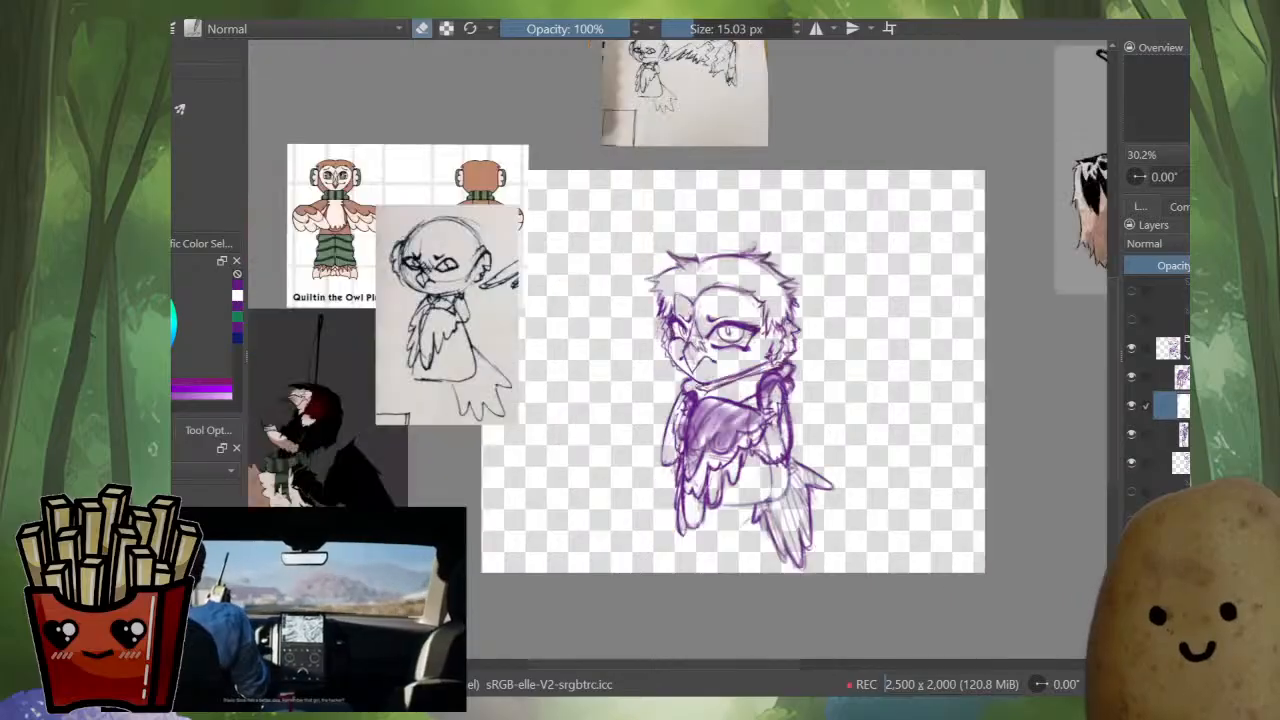
scroll(782, 430, up, 1)
scroll(780, 430, up, 2)
ctrl+alt+click(691, 520)
key(e)
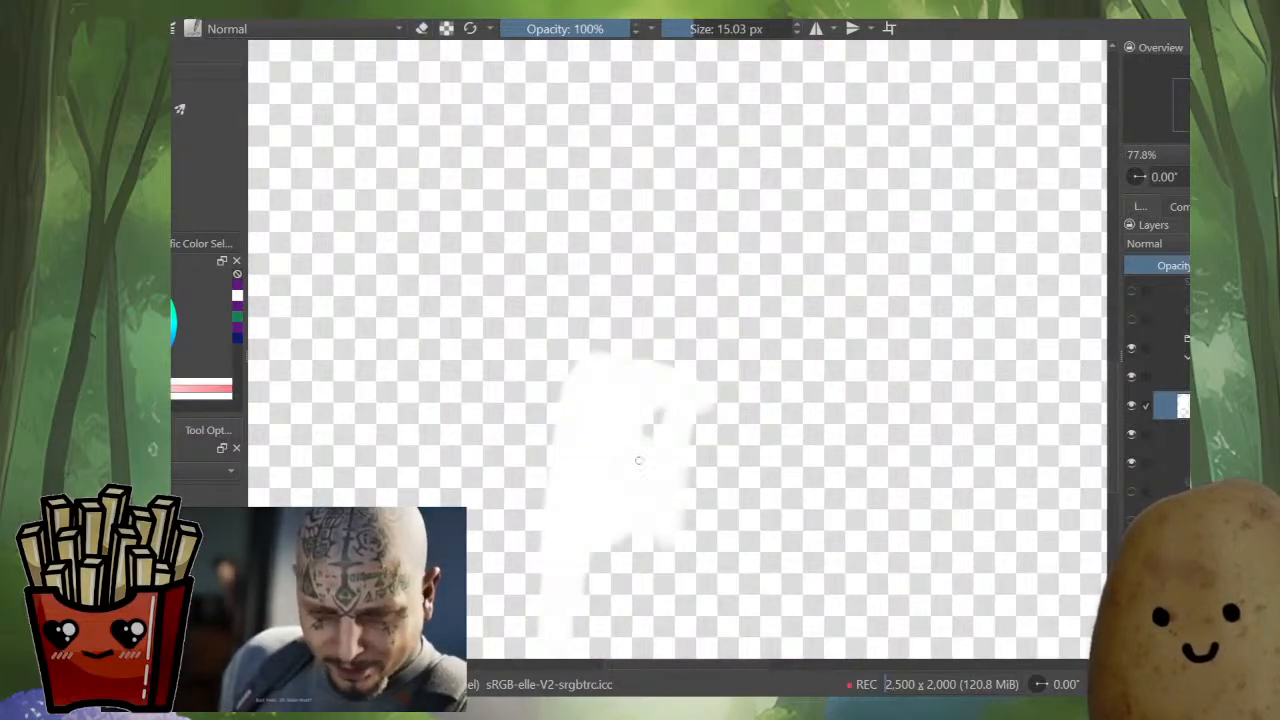
mouse_move(705, 421)
mouse_down()
mouse_move(730, 468)
mouse_move(752, 335)
mouse_move(795, 410)
mouse_move(782, 485)
mouse_move(732, 470)
mouse_move(757, 508)
mouse_up()
scroll(739, 423, down, 4)
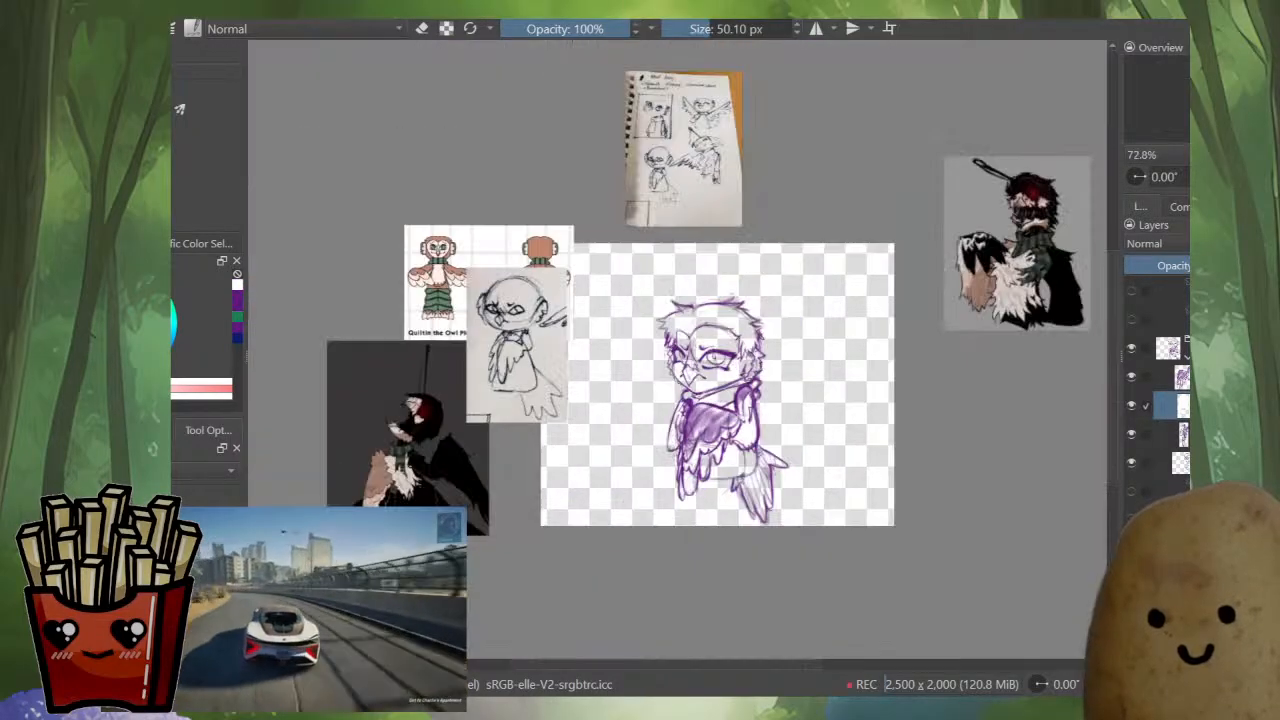
scroll(686, 322, up, 2)
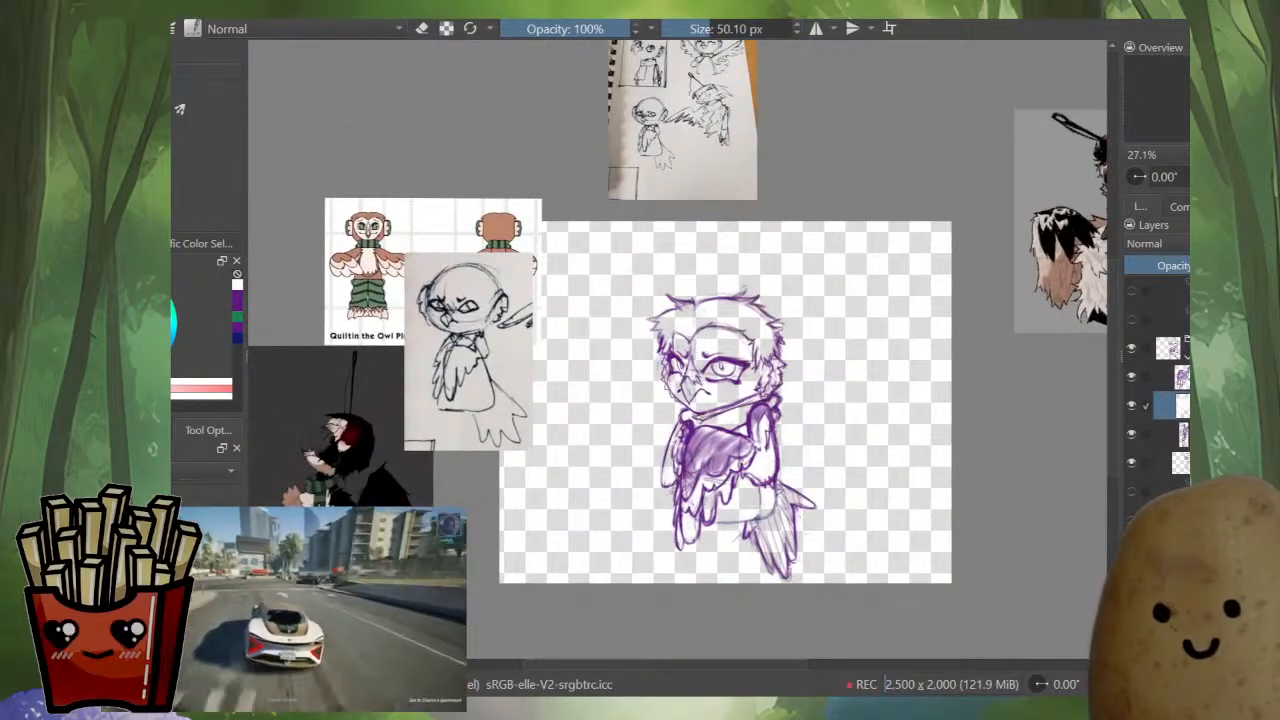
- Collapse the owl sketch's group and compare its isolated view with the neighbouring owl pose layers
click(1186, 356)
click(1168, 319)
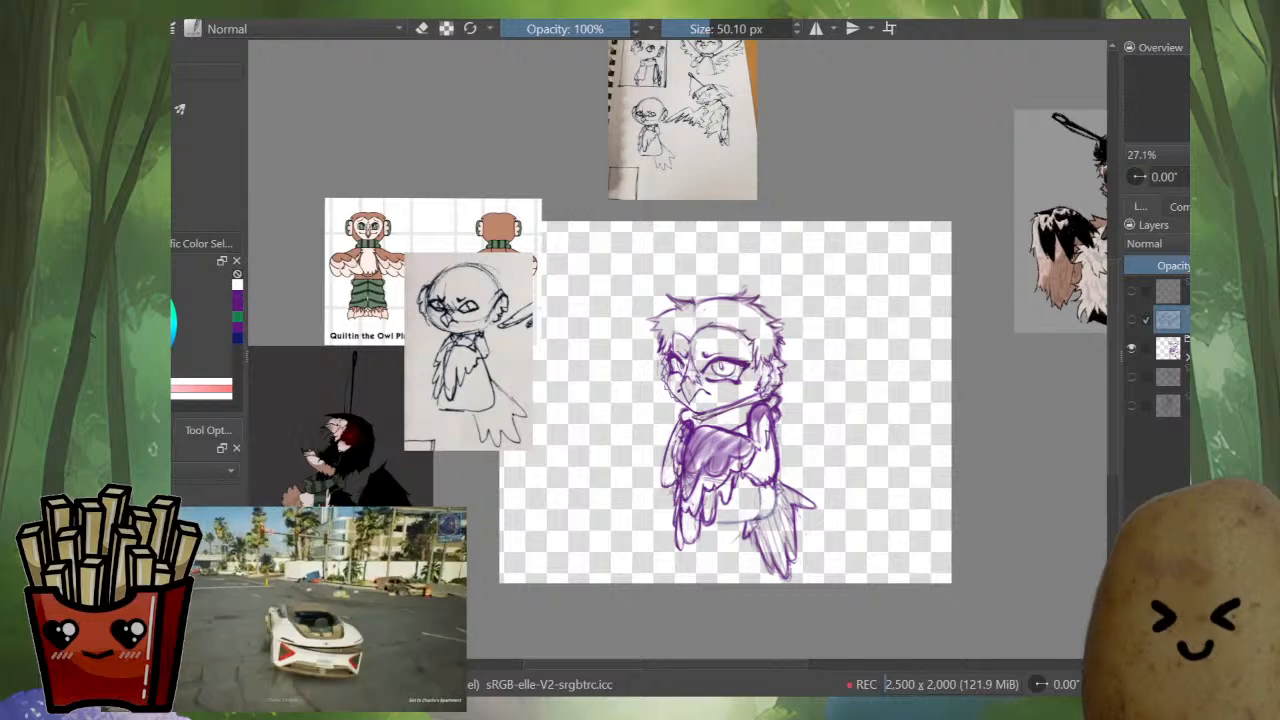
alt+click(1168, 319)
alt+click(1168, 348)
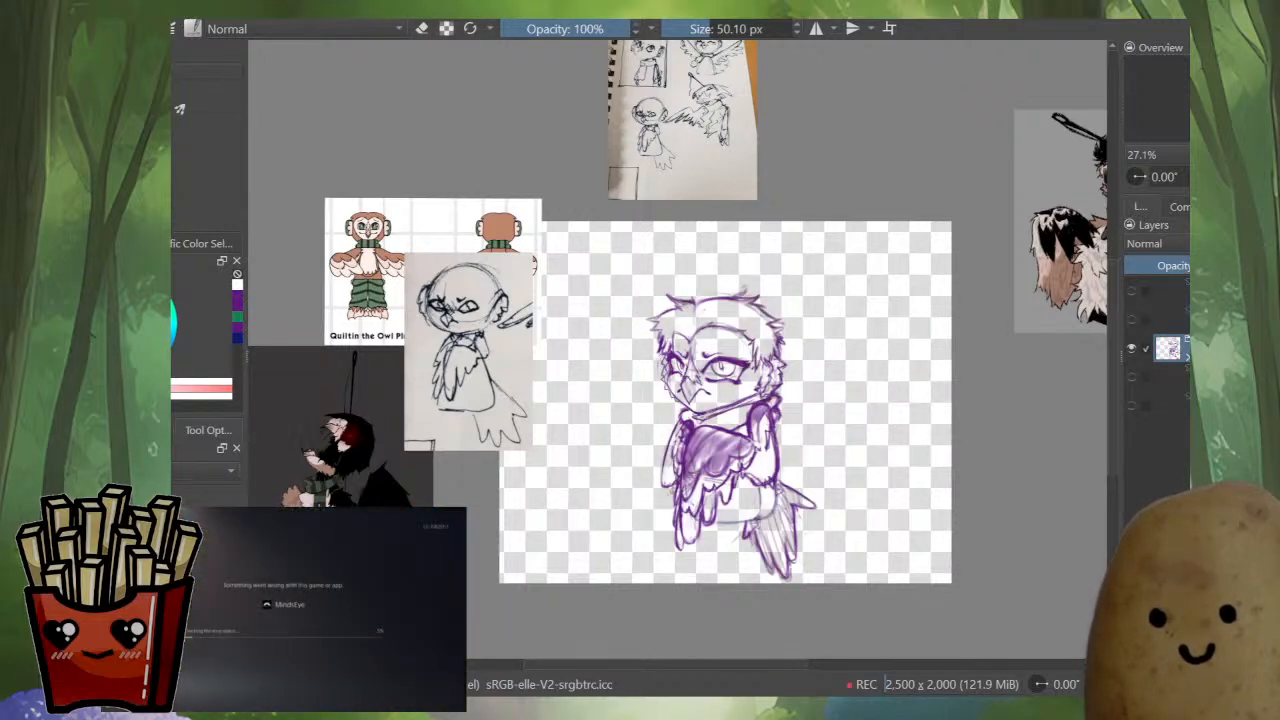
key(Page_Up)
key(Page_Down)
key(Page_Up)
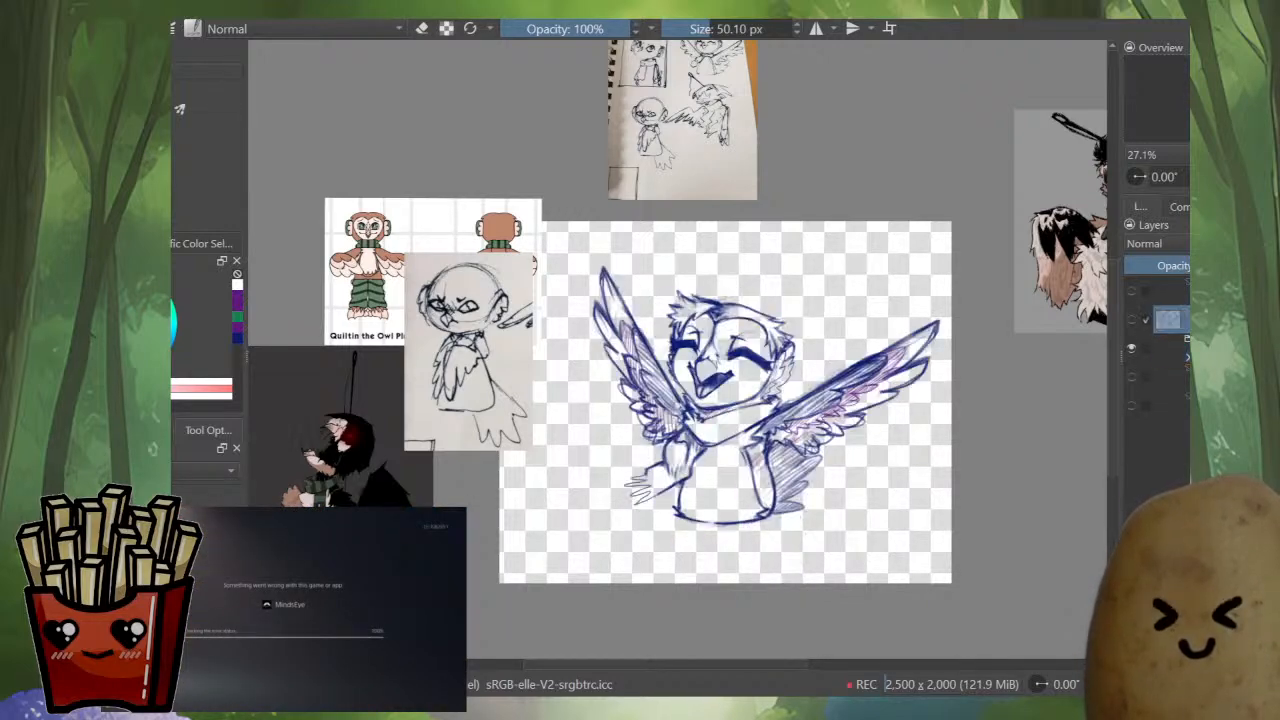
key(Page_Down)
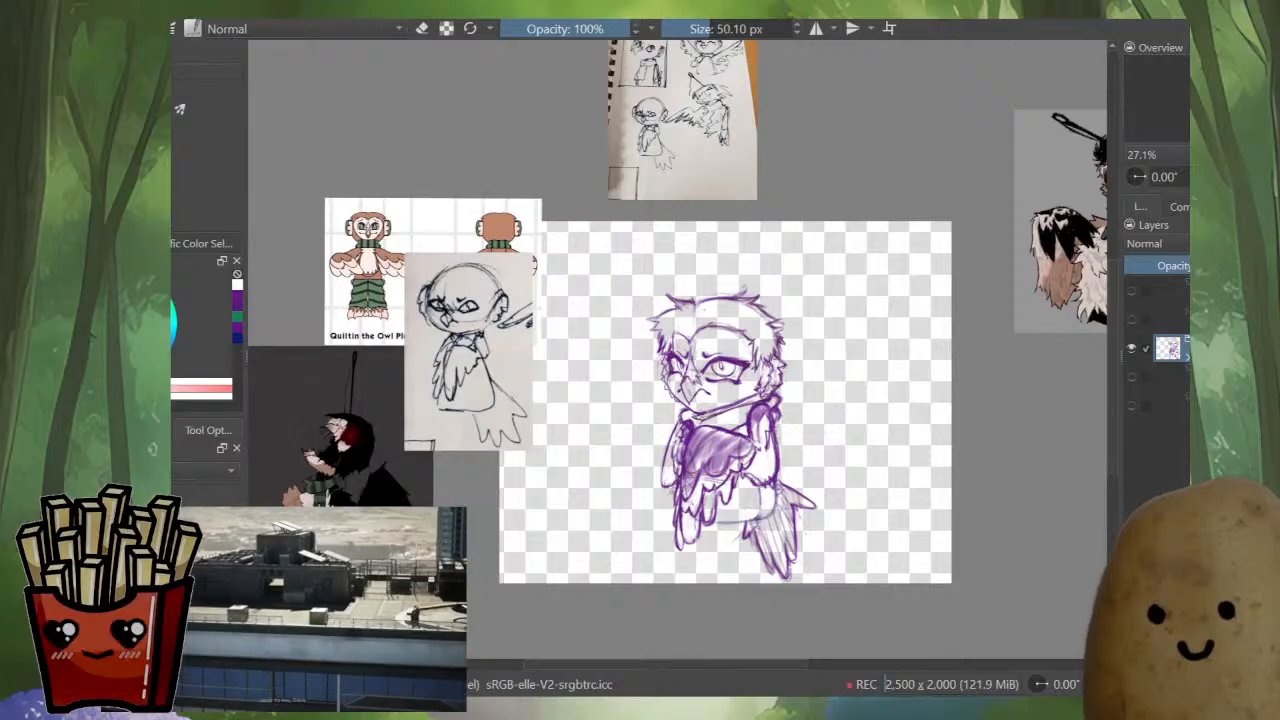
key(Page_Down)
key(Page_Up)
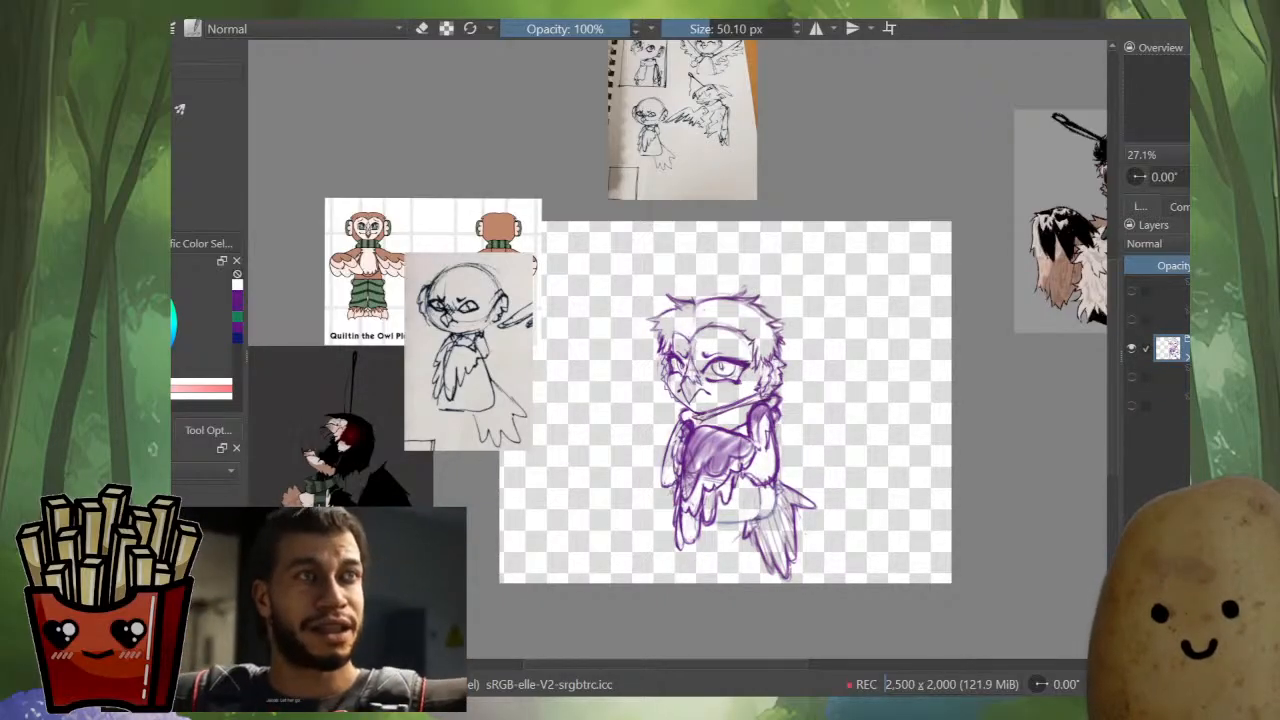
key(Page_Up)
key(Page_Up)
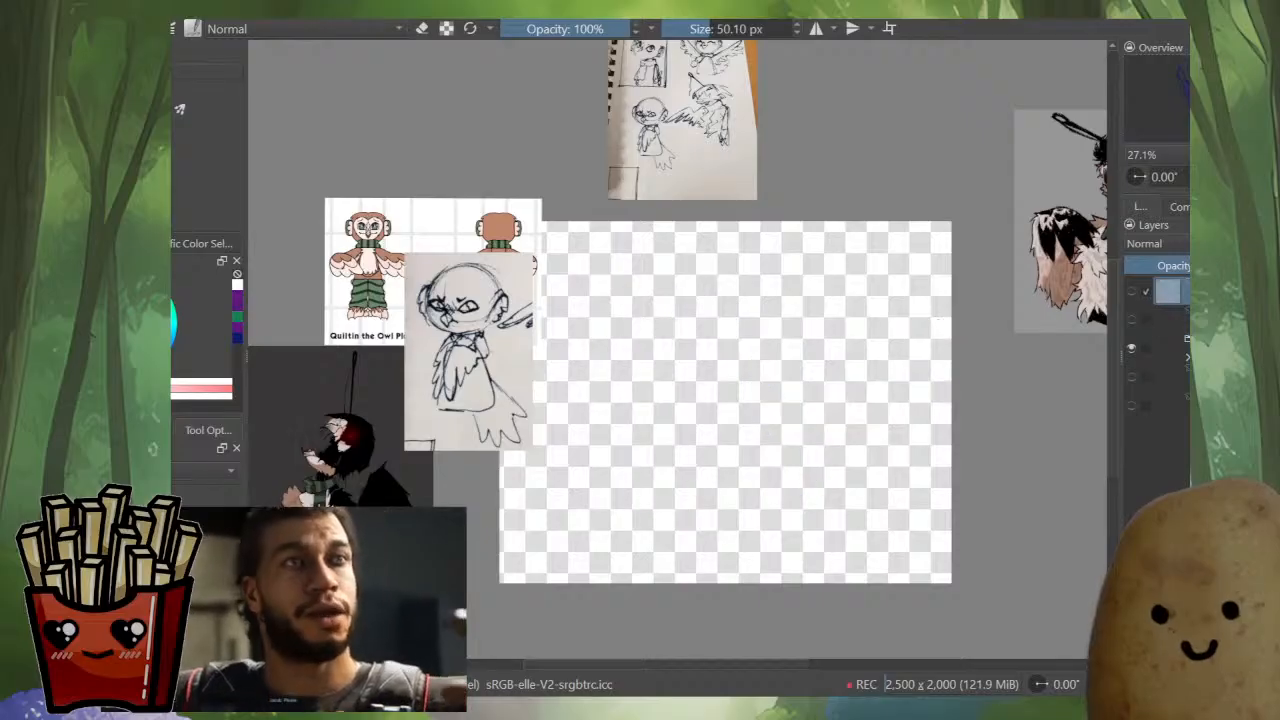
key(Page_Down)
key(Page_Down)
key(Page_Down)
key(Page_Down)
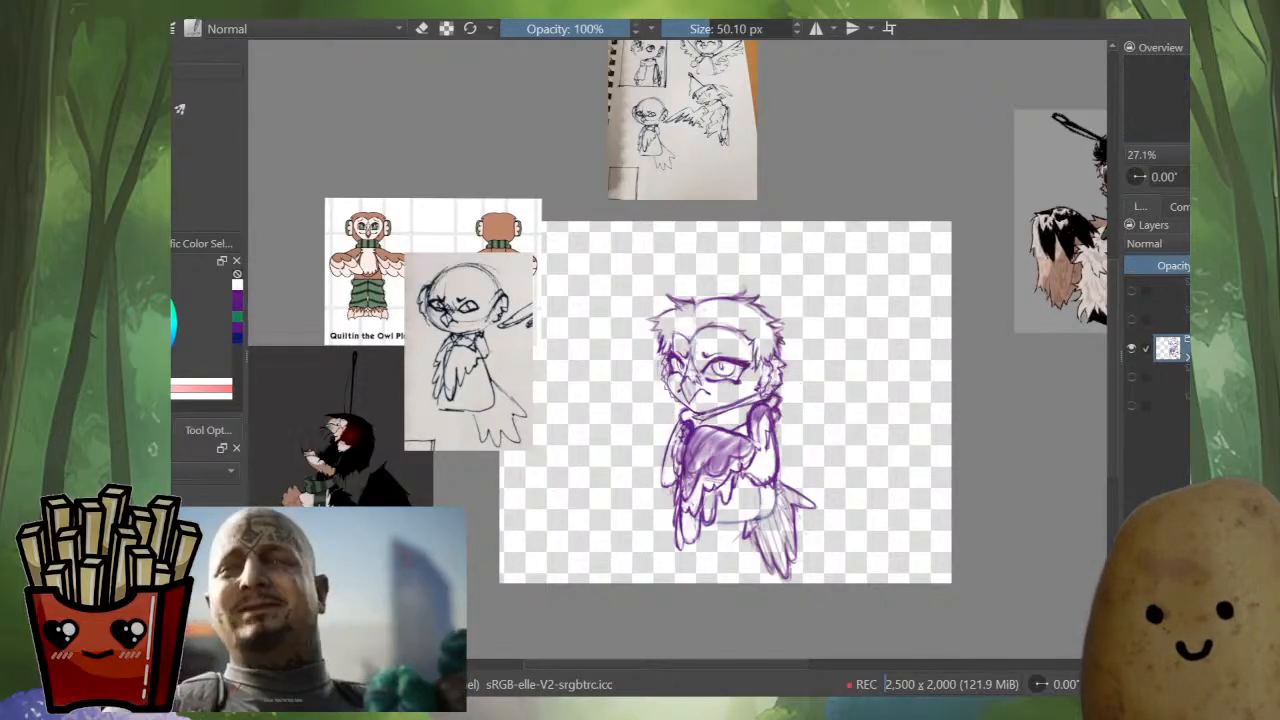
key(Page_Up)
key(Page_Up)
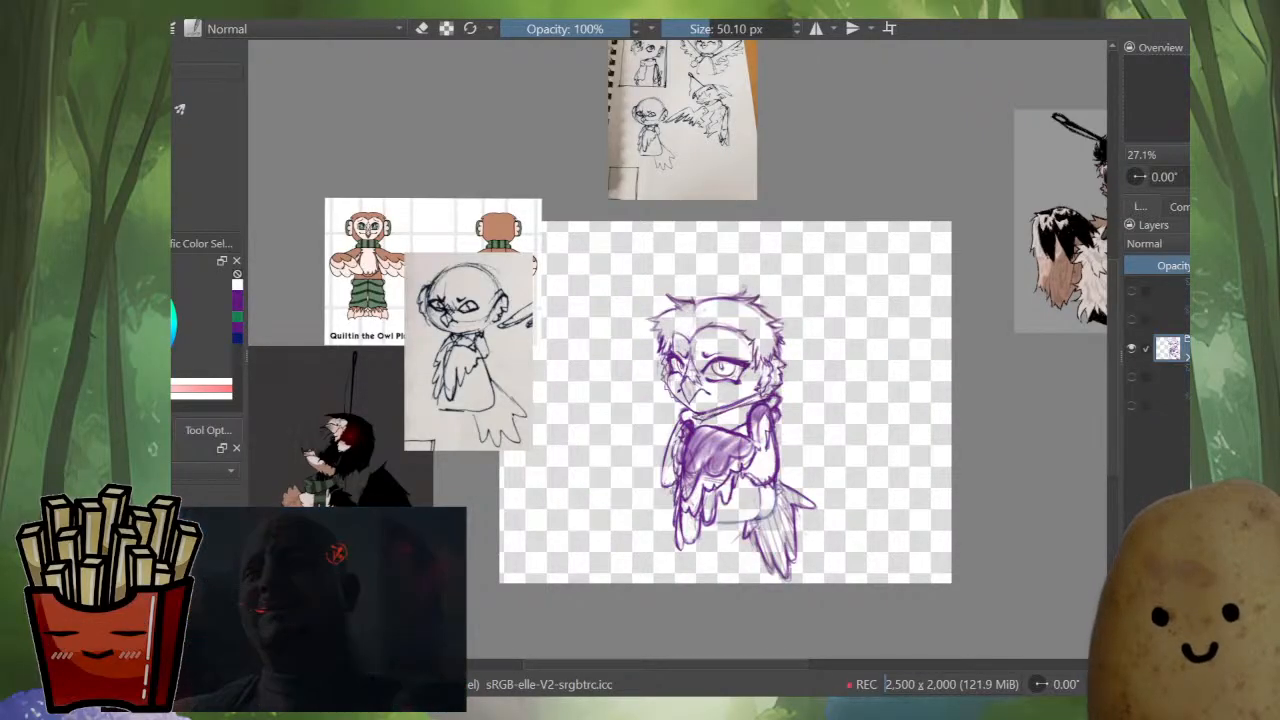
- Compare the folded-wing owl with the seated owl sketch, and slightly reduce its height with a transform
drag(777, 462, 843, 418)
scroll(843, 418, up, 2)
scroll(884, 472, up, 3)
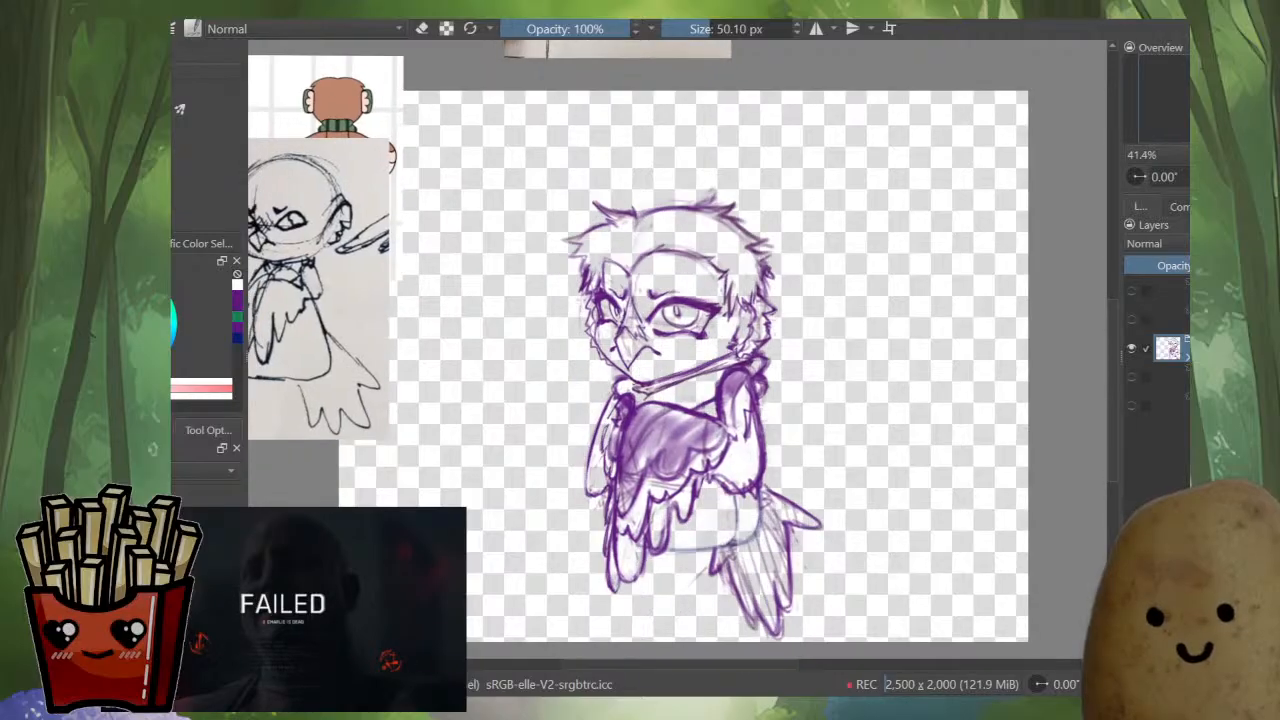
key(Page_Down)
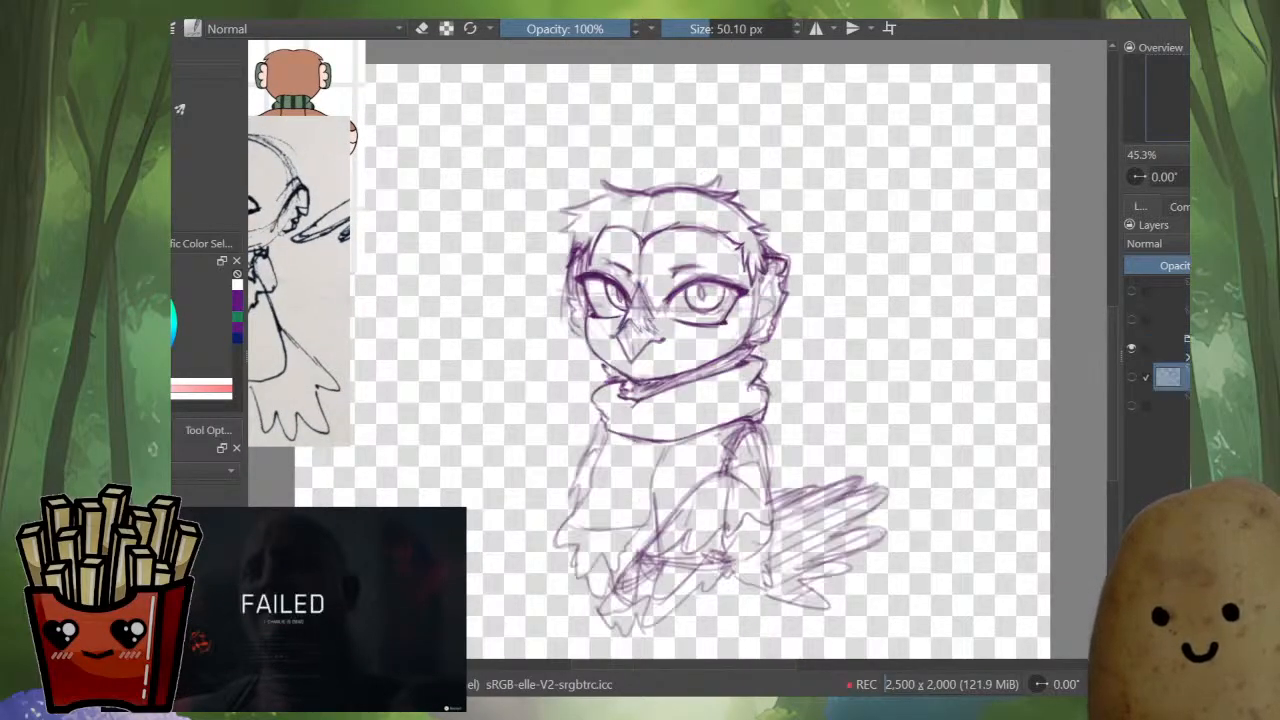
key(Page_Up)
key(Page_Down)
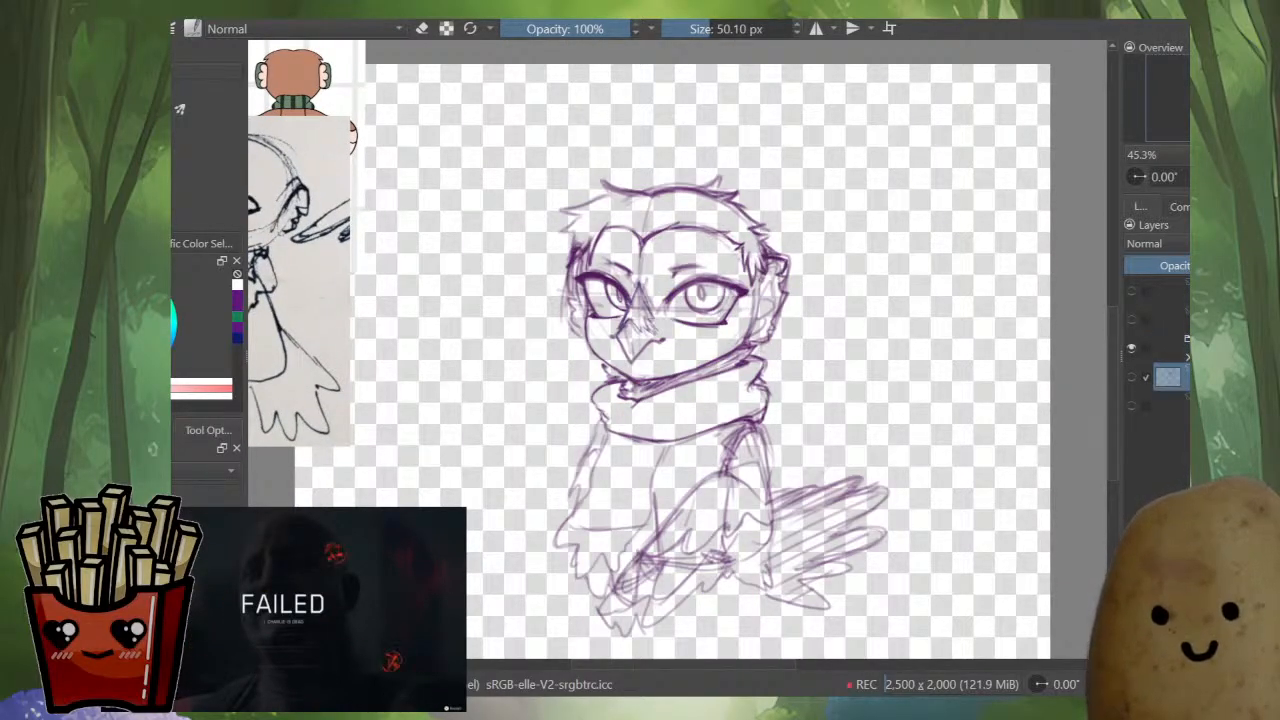
key(Page_Up)
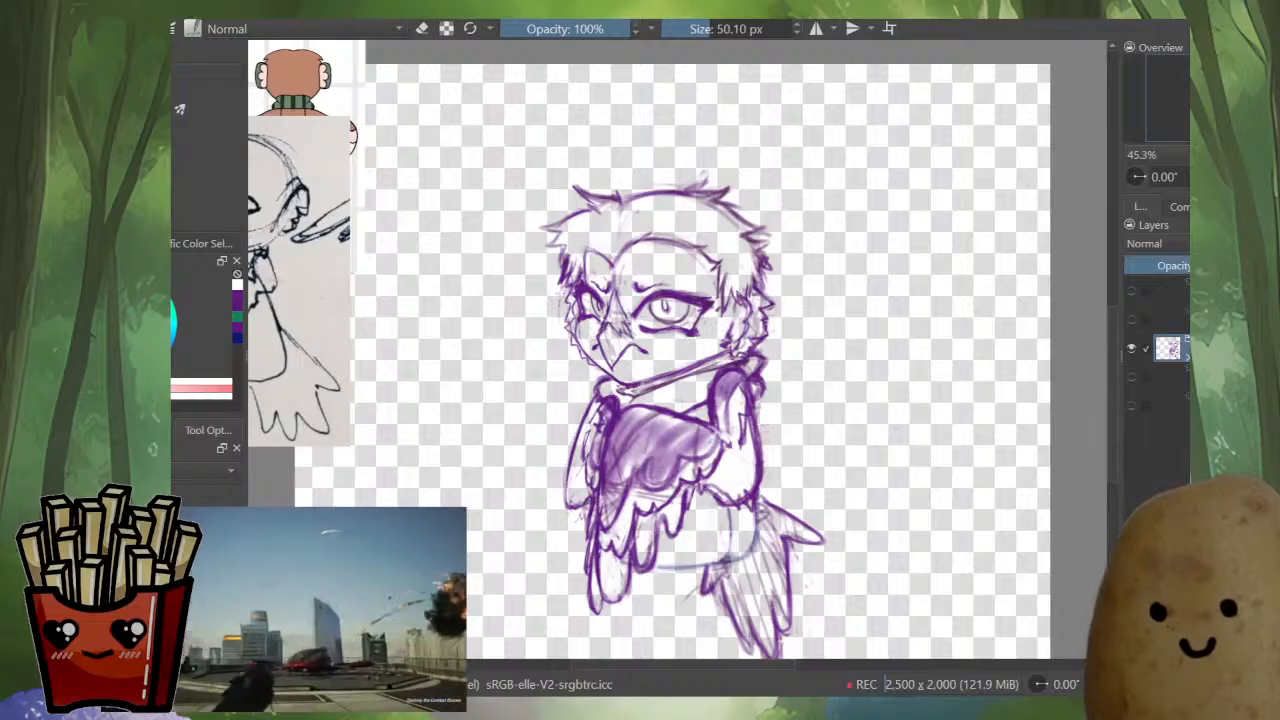
key(ctrl+t)
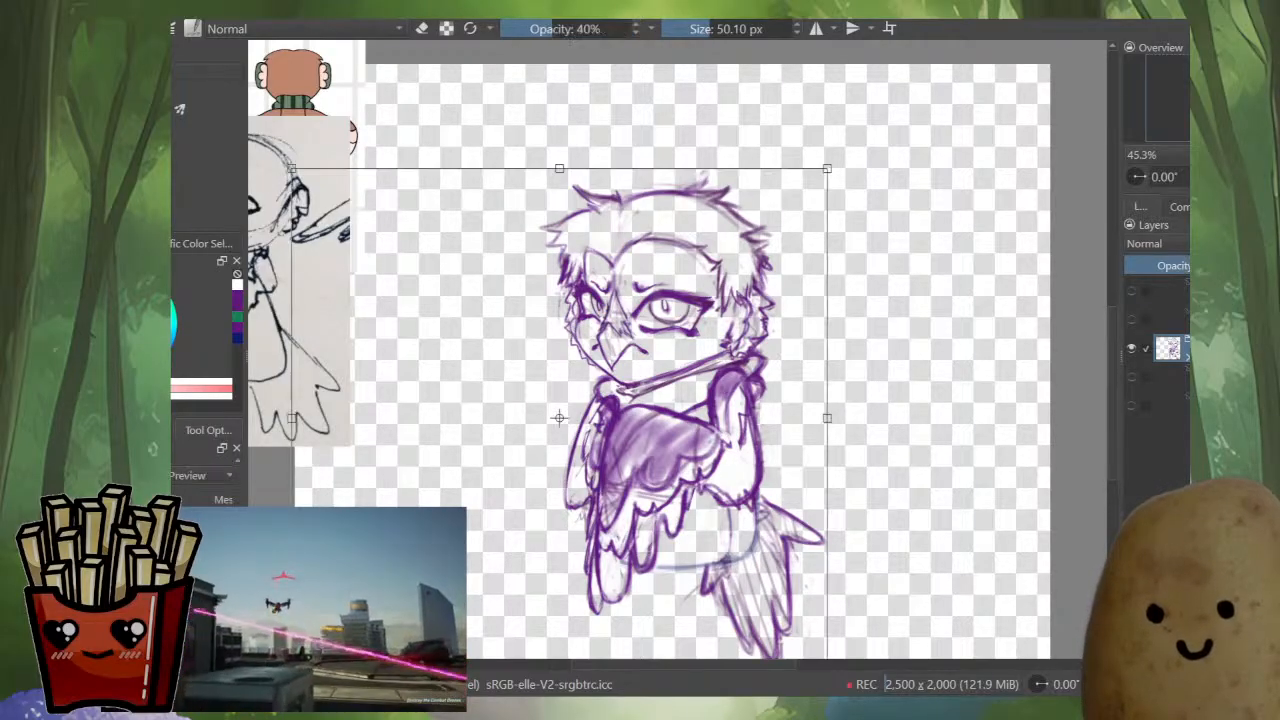
drag(559, 168, 559, 177)
key(Return)
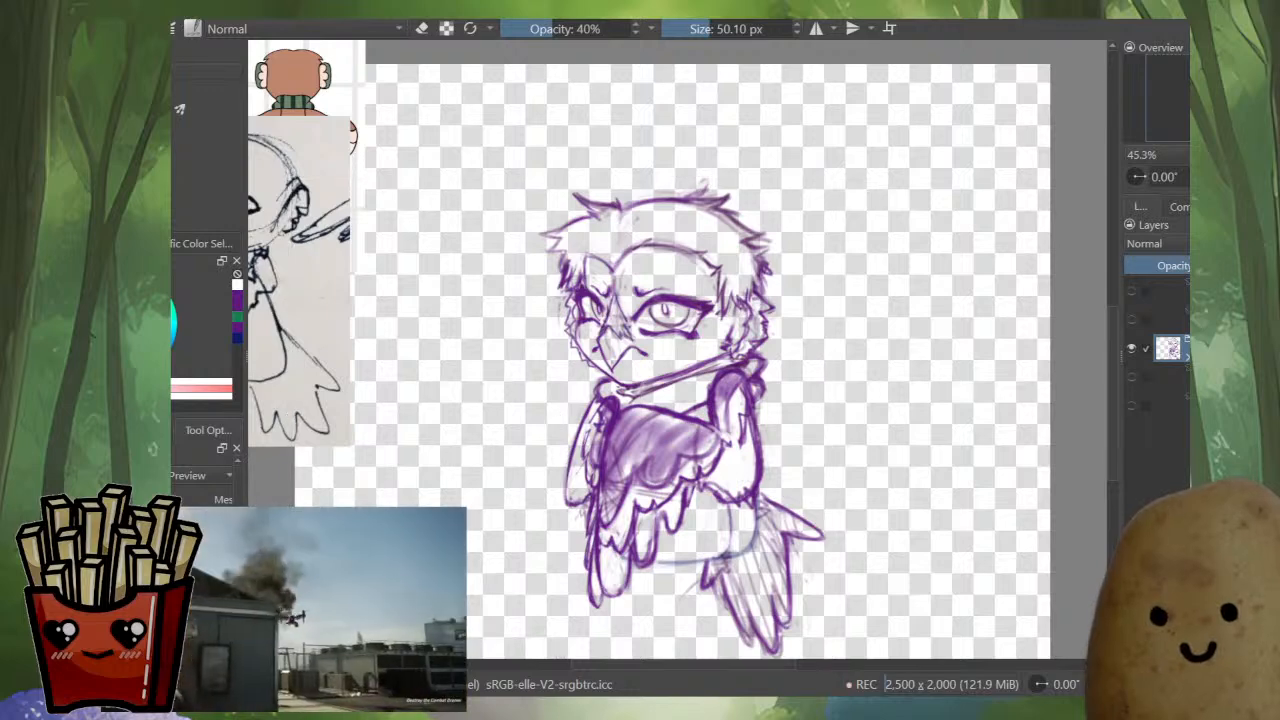
key(Page_Down)
key(Page_Up)
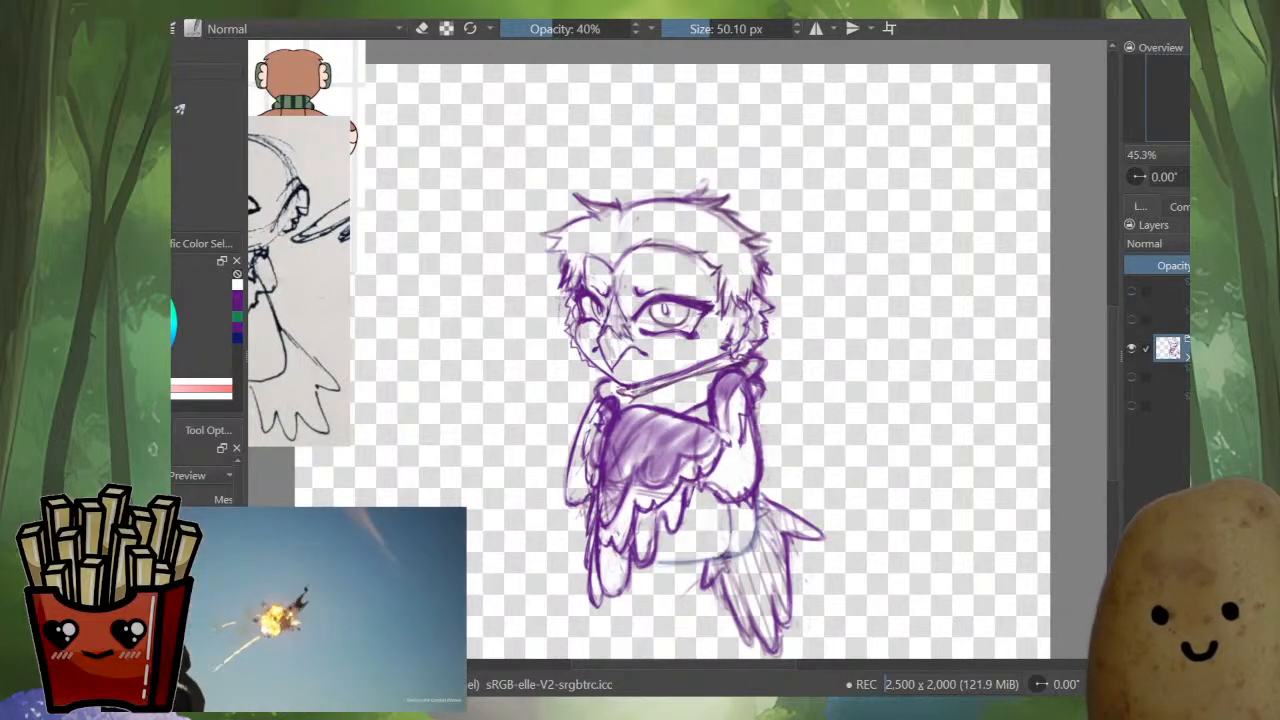
- Slightly stretch the spread-wing owl sketch vertically and narrow its width with transforms
key(Page_Up)
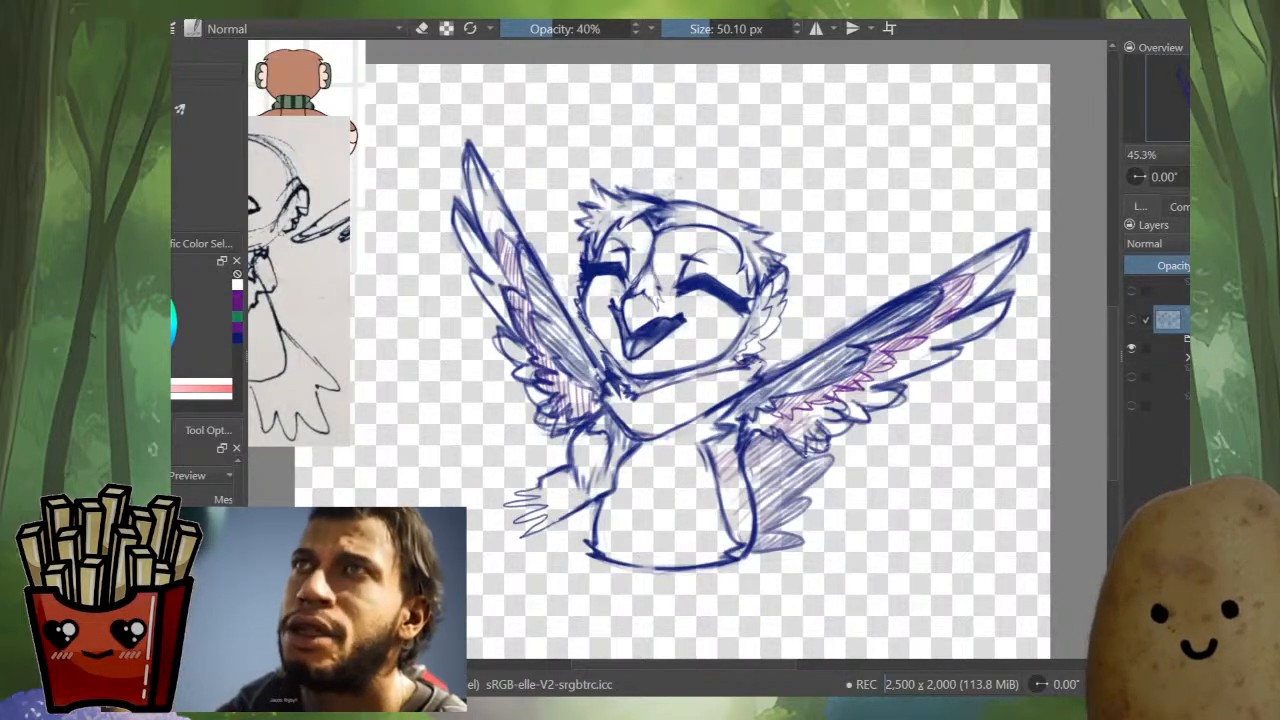
key(ctrl+t)
drag(741, 576, 741, 578)
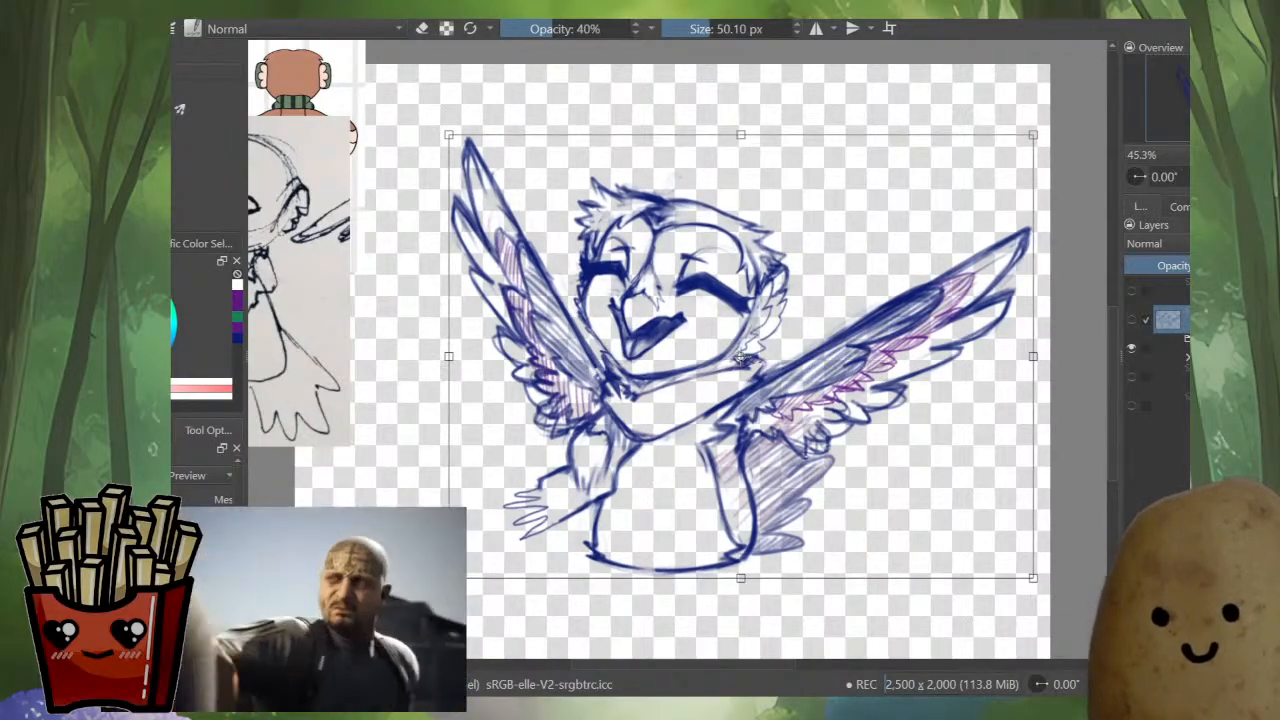
drag(1033, 356, 1030, 356)
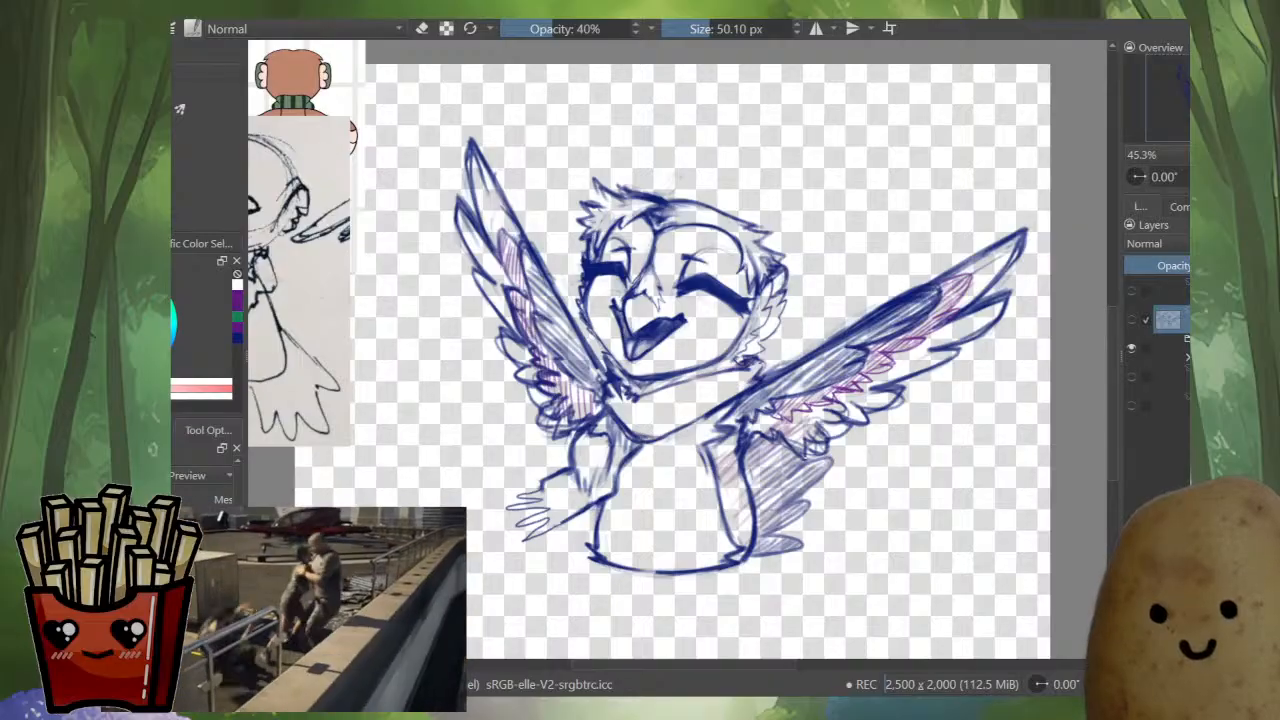
key(ctrl+t)
drag(740, 134, 740, 131)
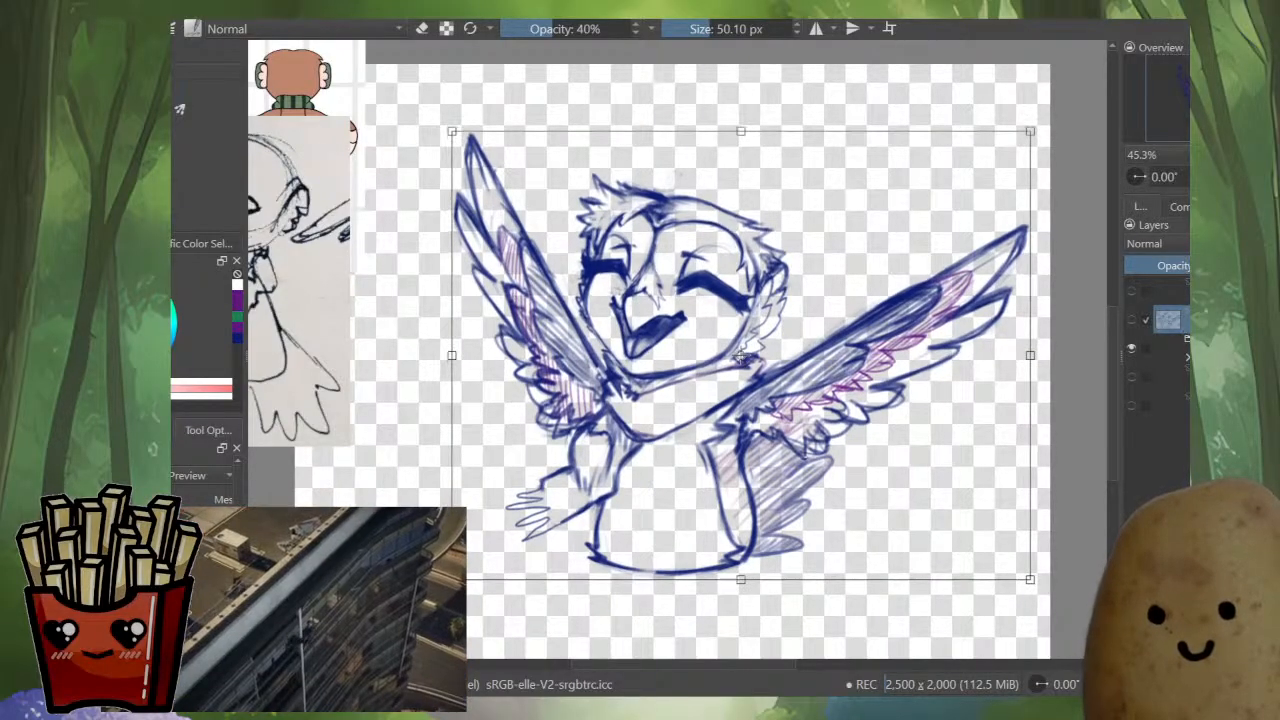
key(Return)
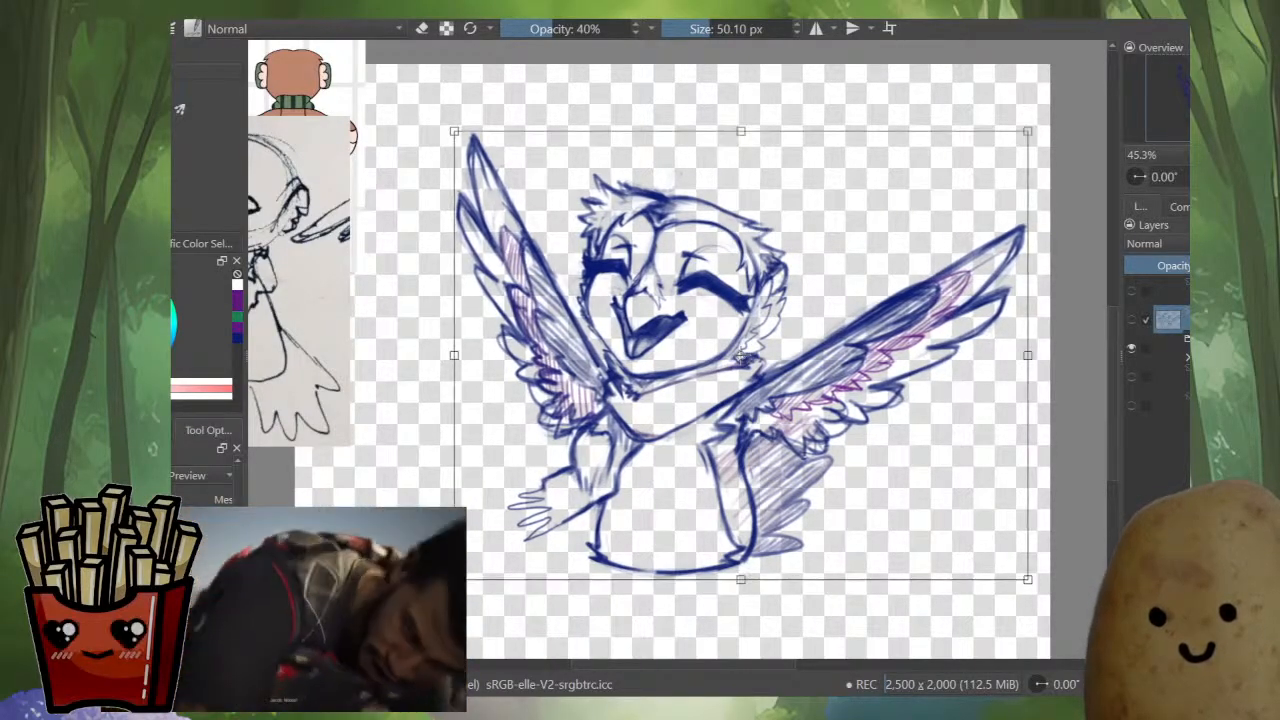
key(Return)
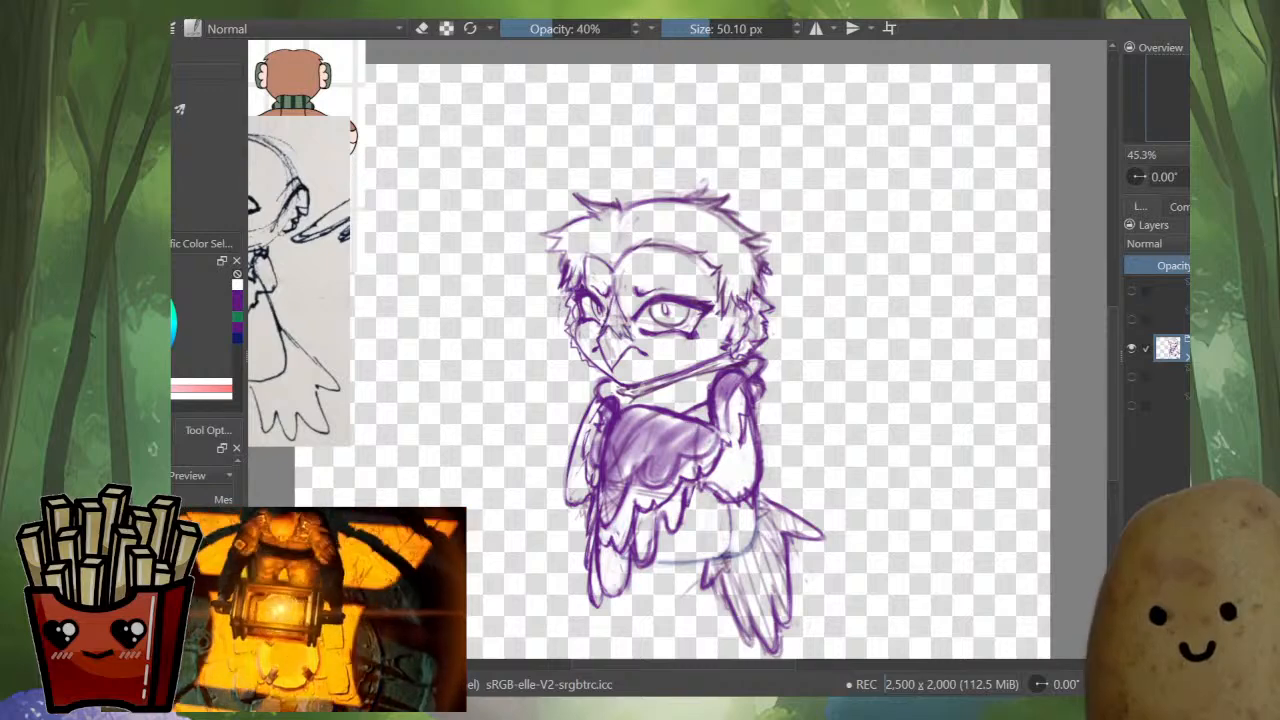
- Leave the folded-wing owl at its current size and save the document
key(ctrl+t)
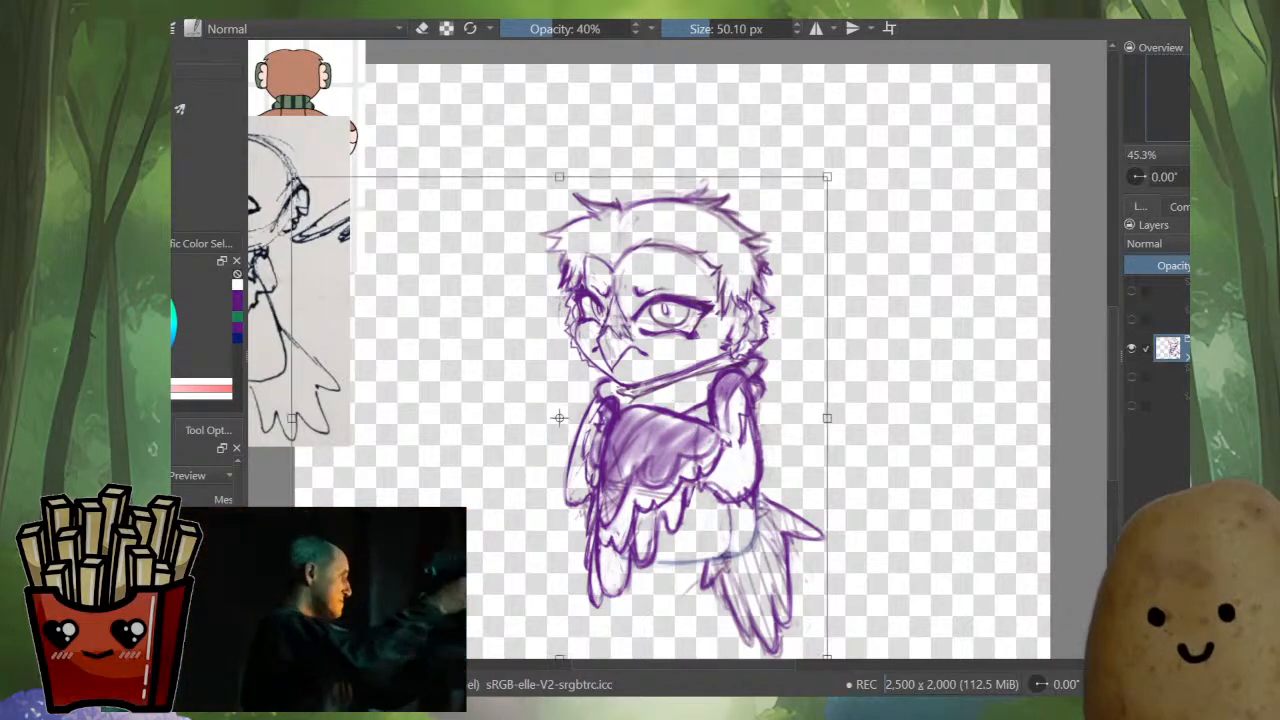
scroll(873, 404, down, 2)
key(Return)
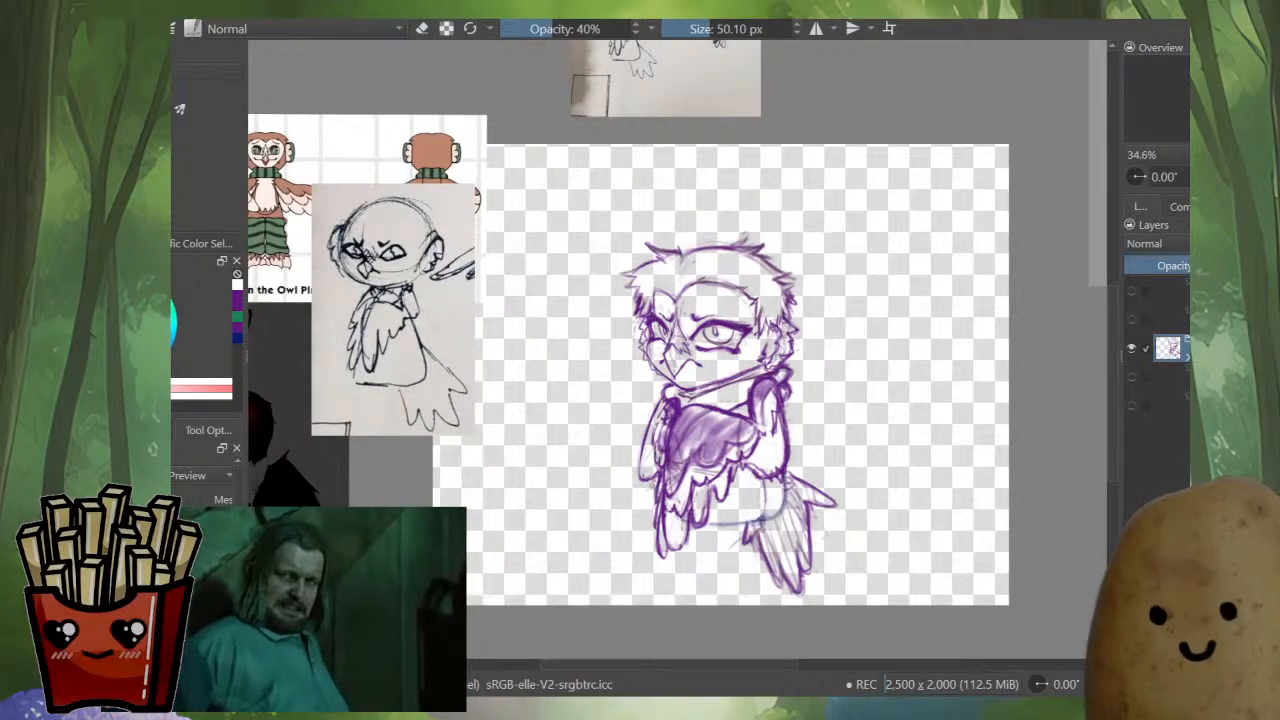
key(ctrl+s)
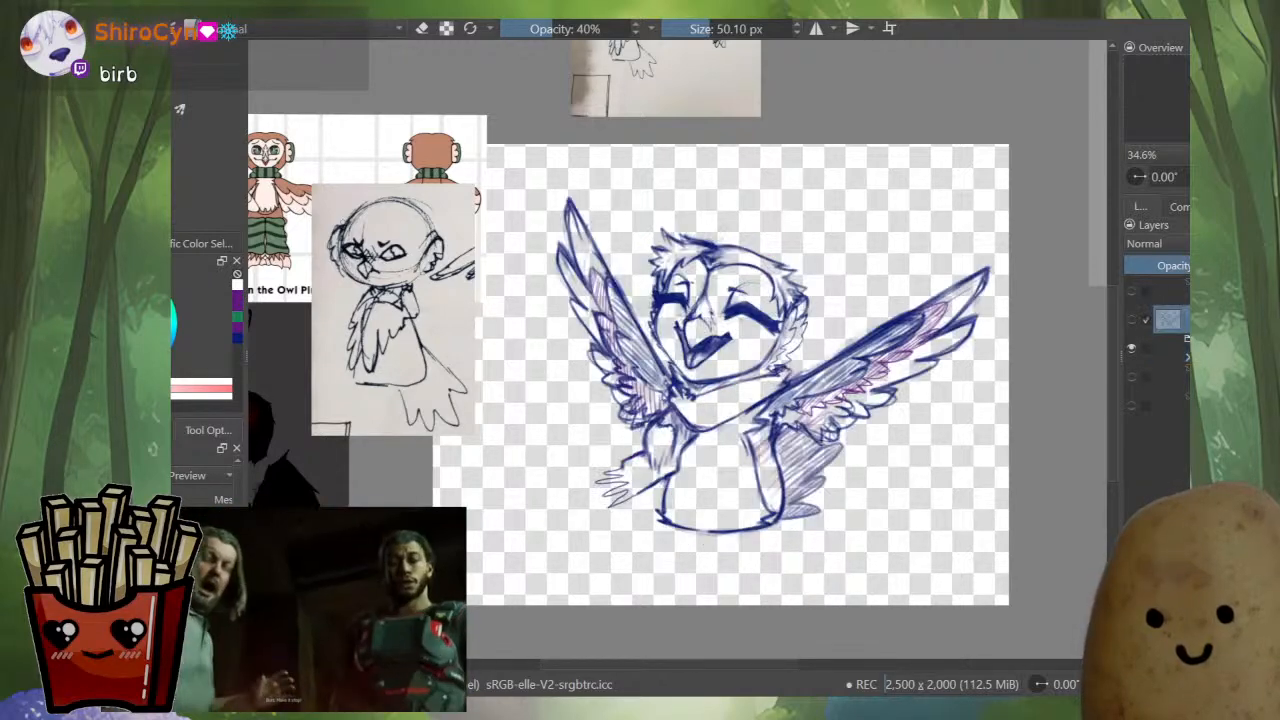
- Compare the spread-wing, folded-wing and seated owl sketches for consistent size and proportions
key(Page_Up)
key(Page_Down)
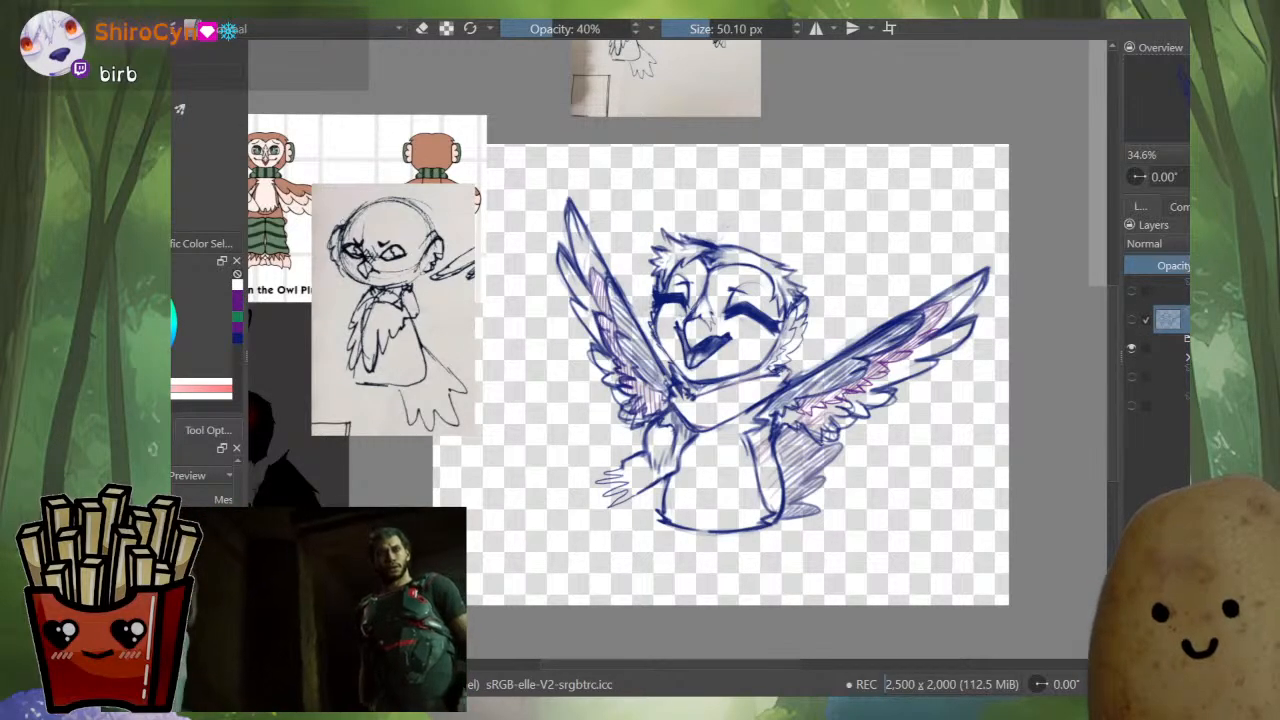
key(Page_Down)
key(Page_Down)
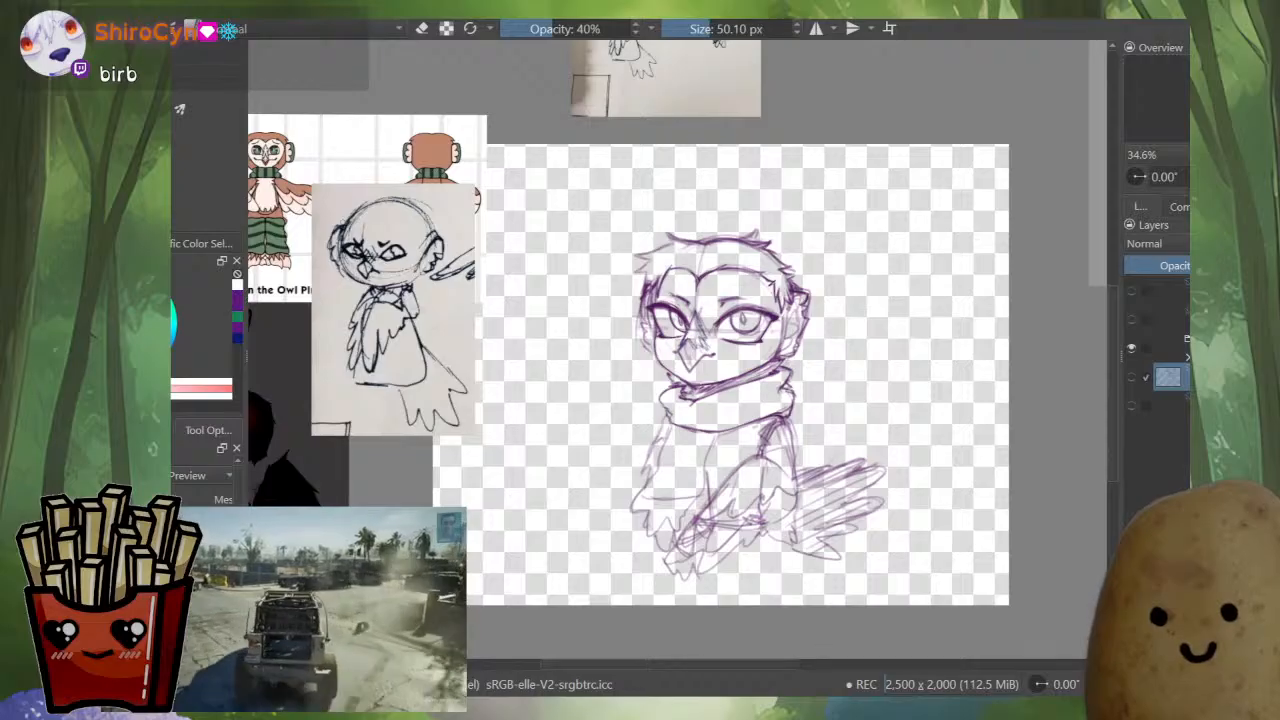
key(Page_Up)
key(Page_Up)
key(Page_Up)
key(Page_Down)
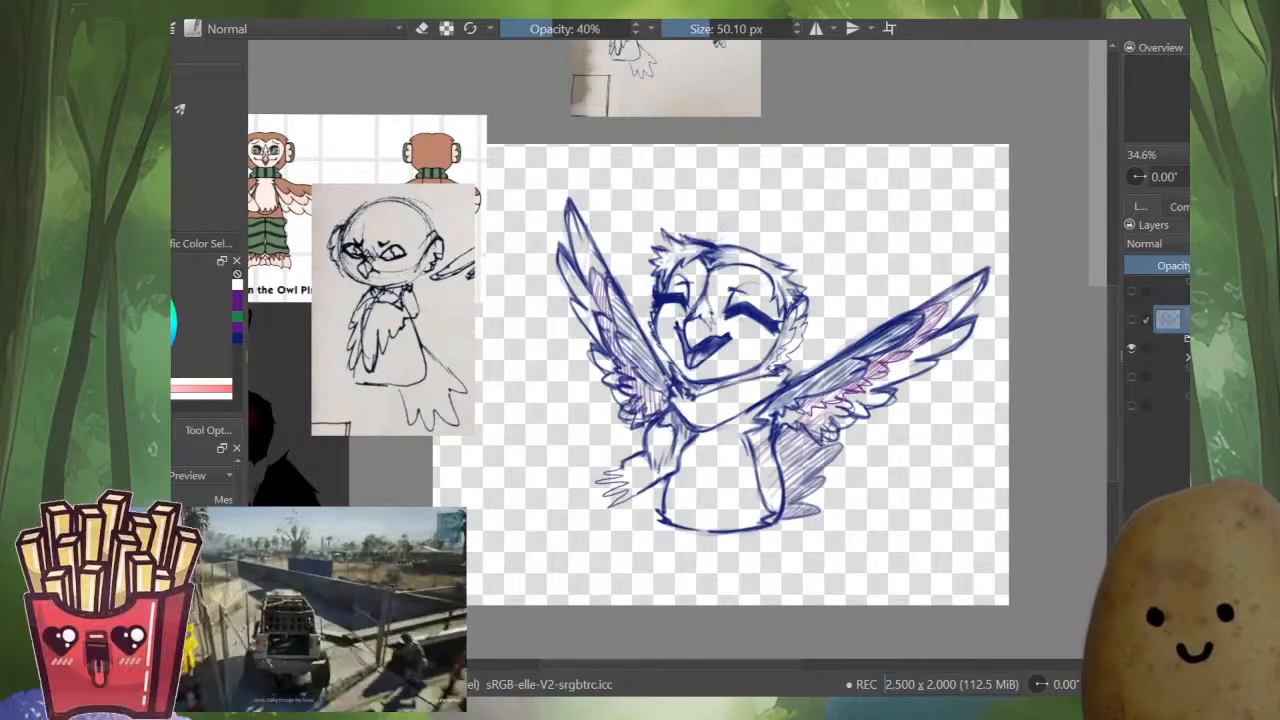
key(Page_Down)
key(Page_Down)
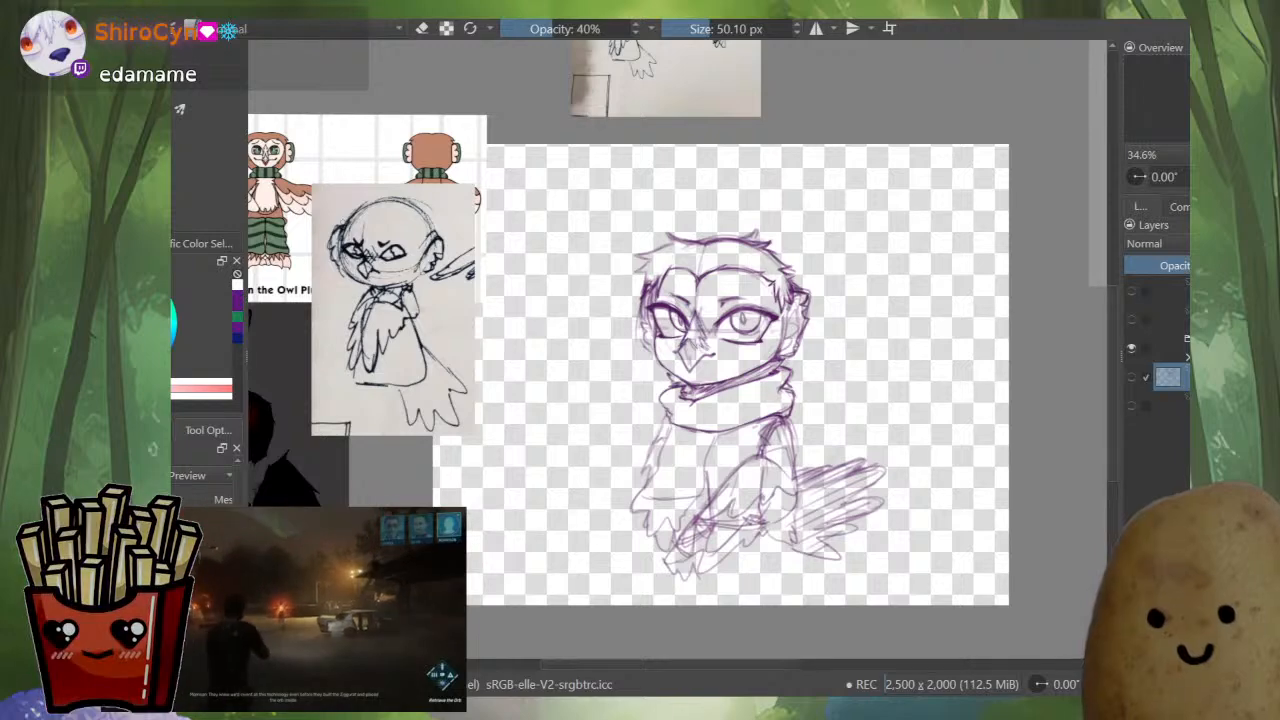
key(ctrl+w)
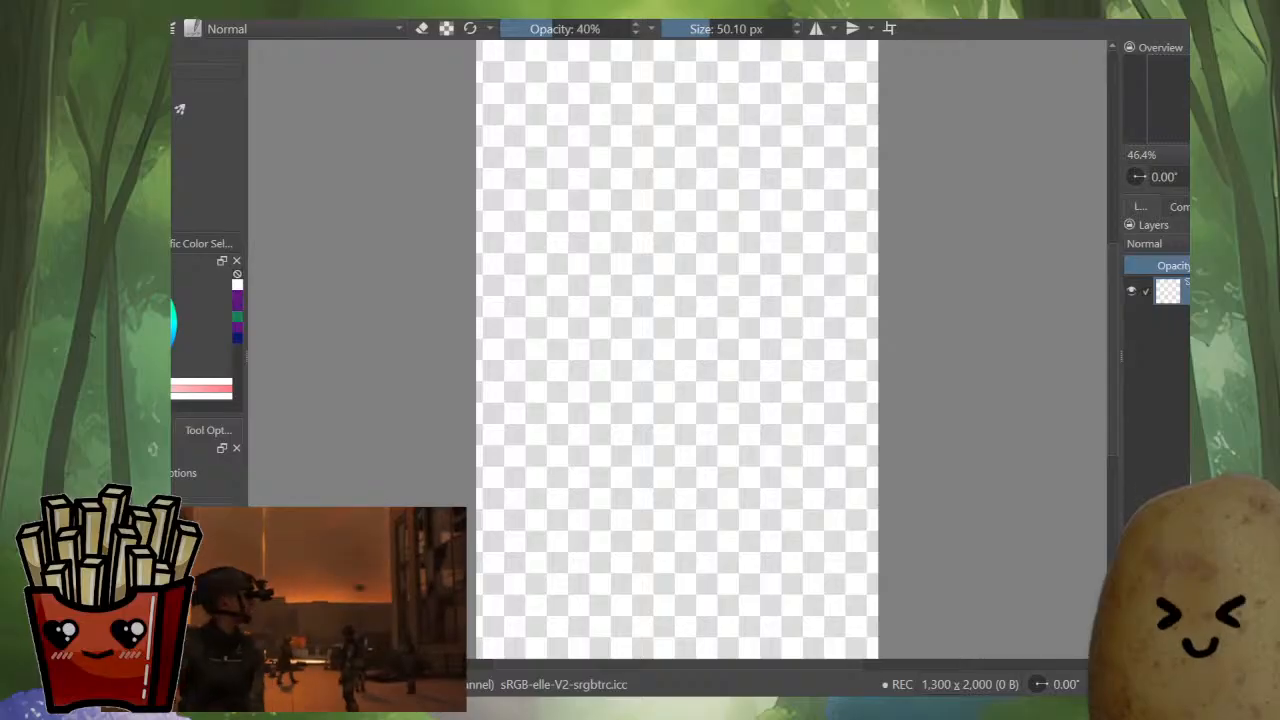
drag(676, 350, 669, 393)
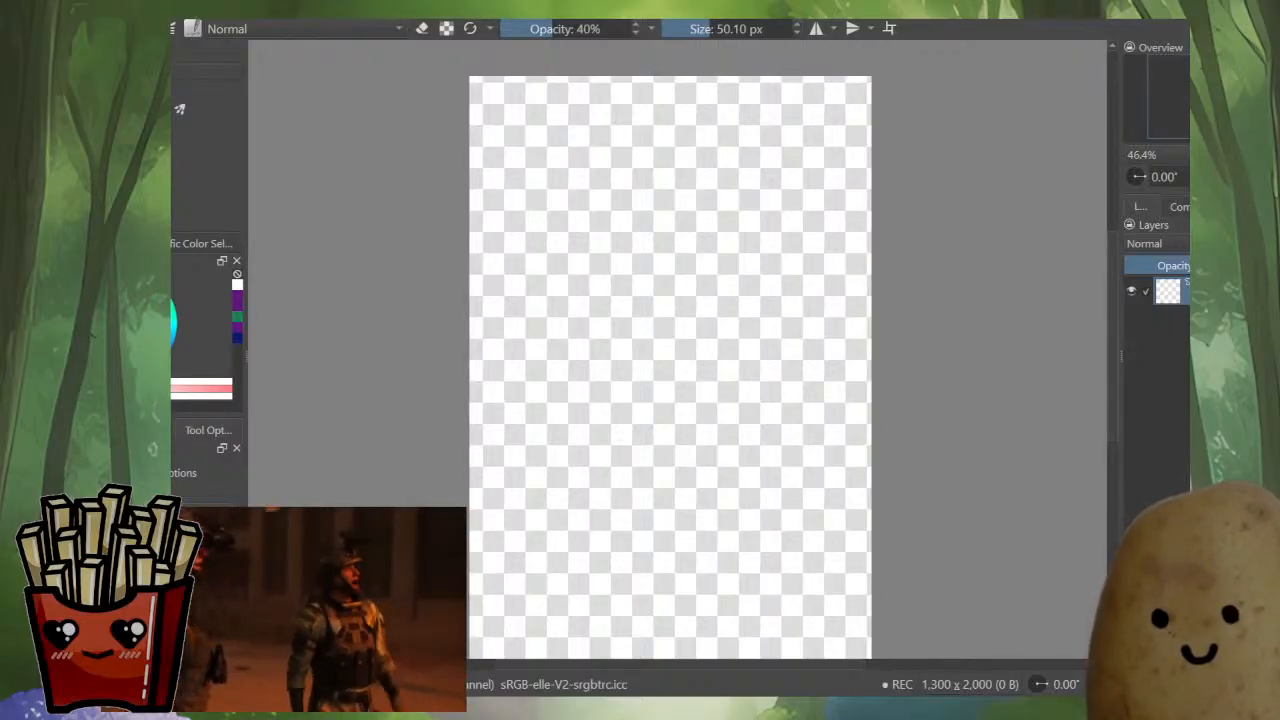
key(ctrl+shift+r)
drag(549, 192, 386, 327)
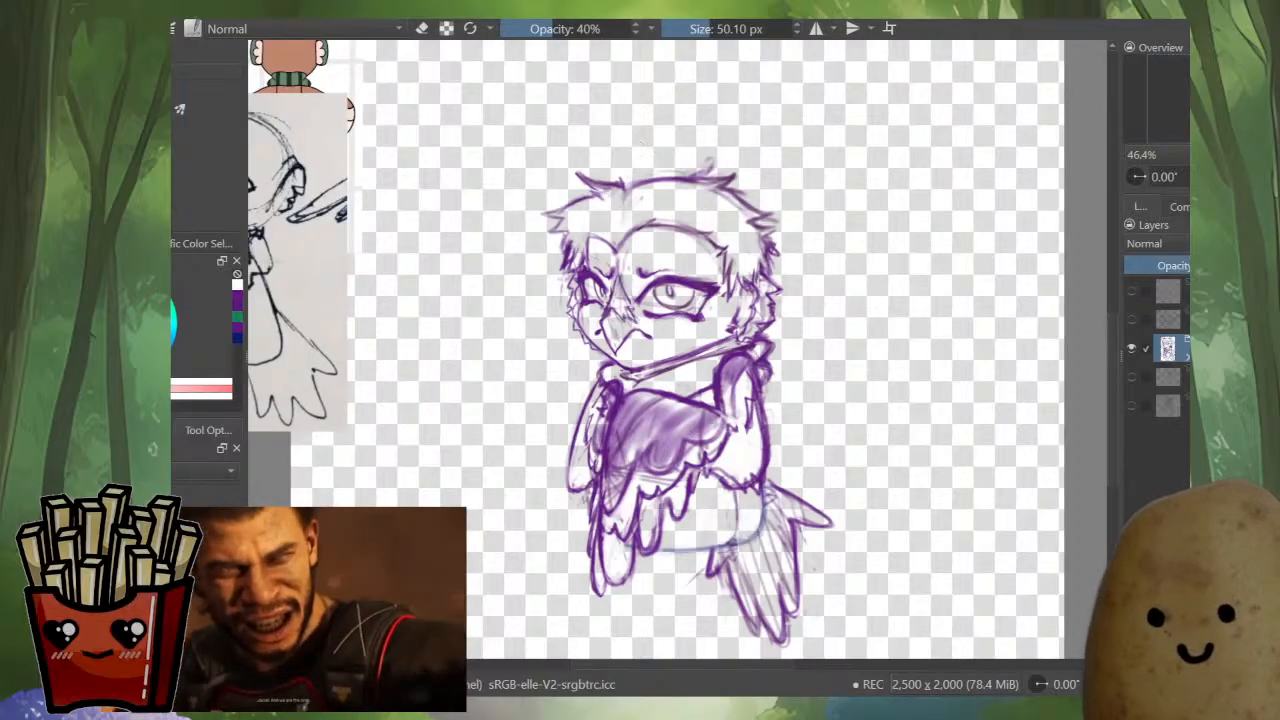
- Expand the folded-wing owl's layer group and add a new paint layer above its bottom layer
scroll(976, 402, up, 3)
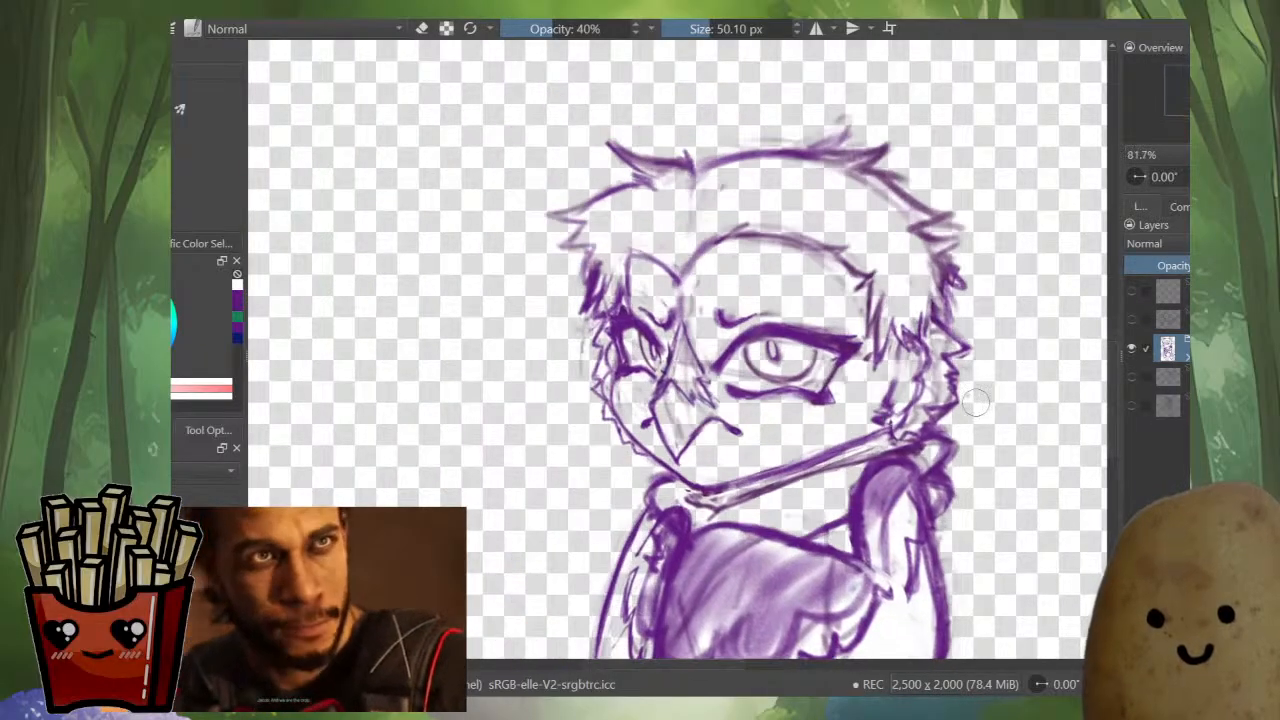
click(1186, 356)
click(1176, 377)
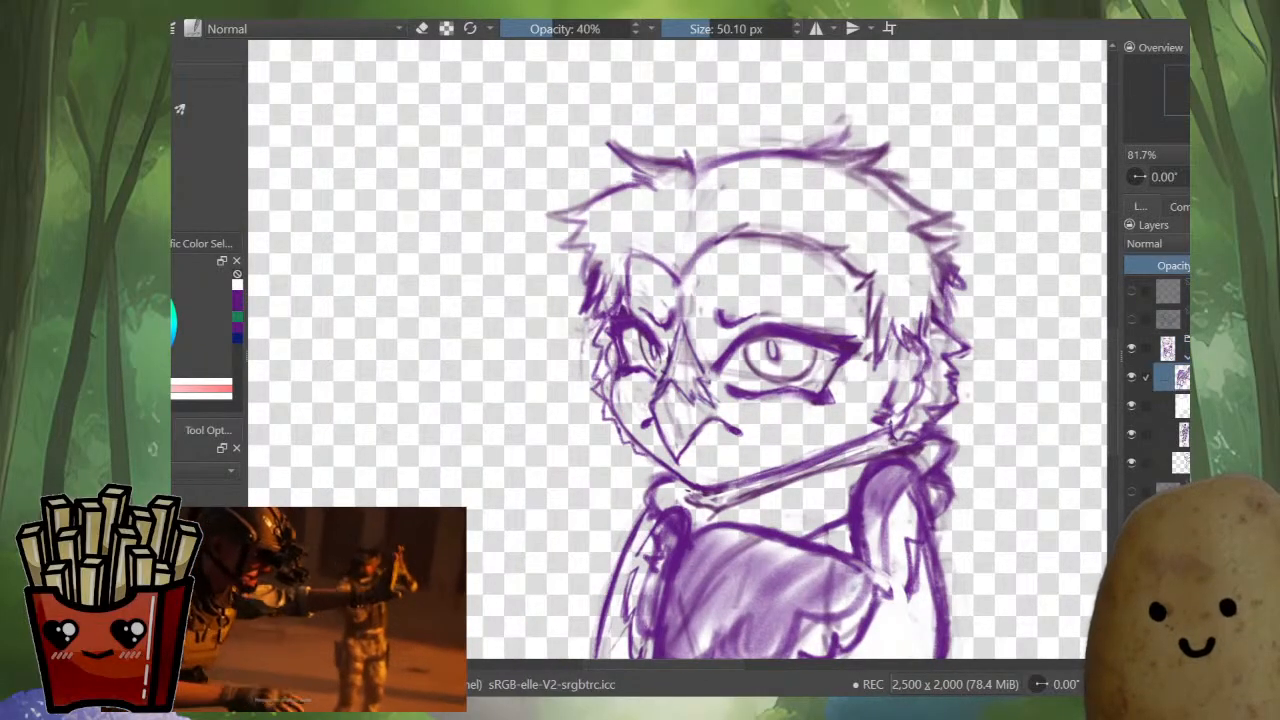
click(1176, 462)
key(Insert)
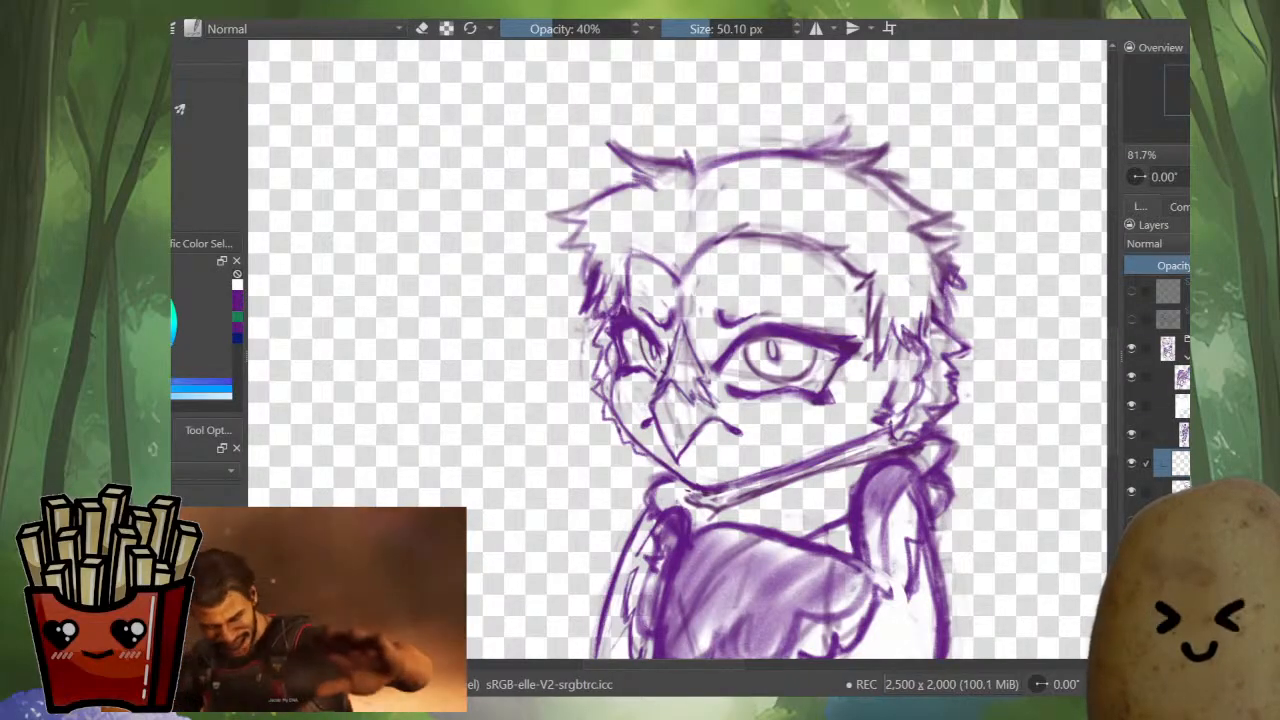
- With an 8.57 px brush, sketch light-blue tears along the near eye's lower lid with a drip below its outer corner
drag(711, 28, 688, 28)
scroll(772, 390, up, 3)
key(m)
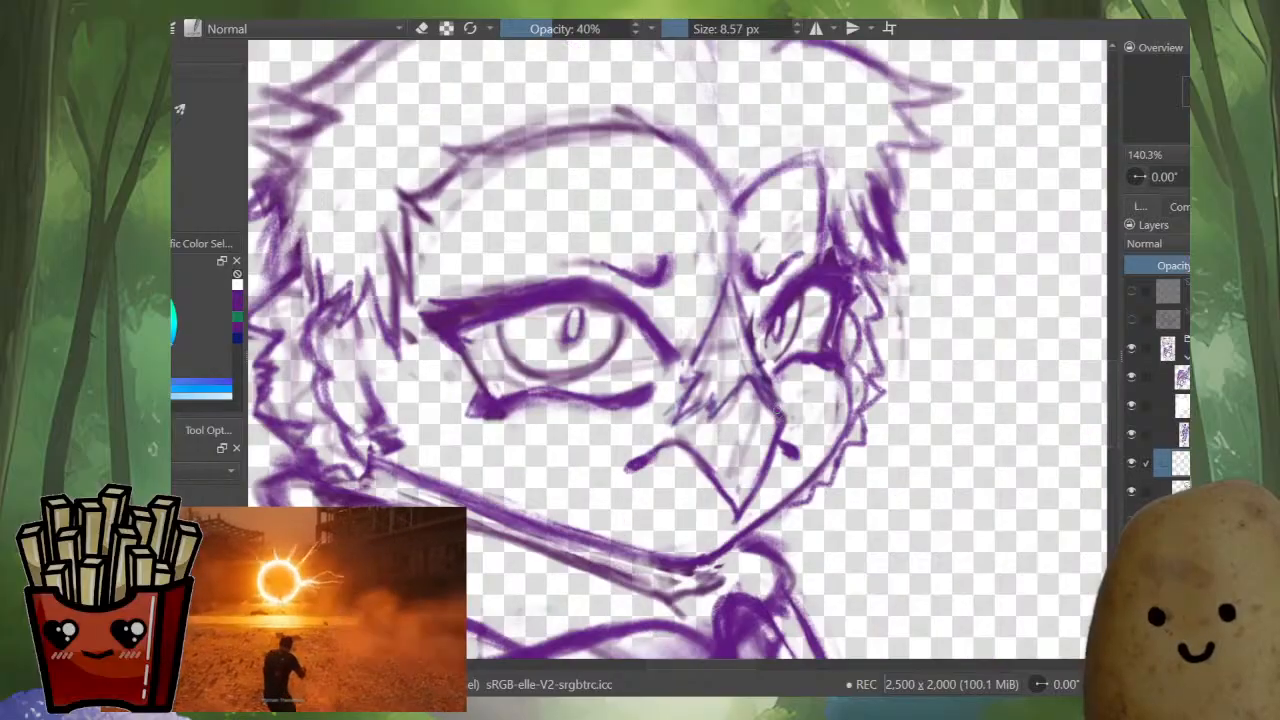
scroll(642, 380, up, 1)
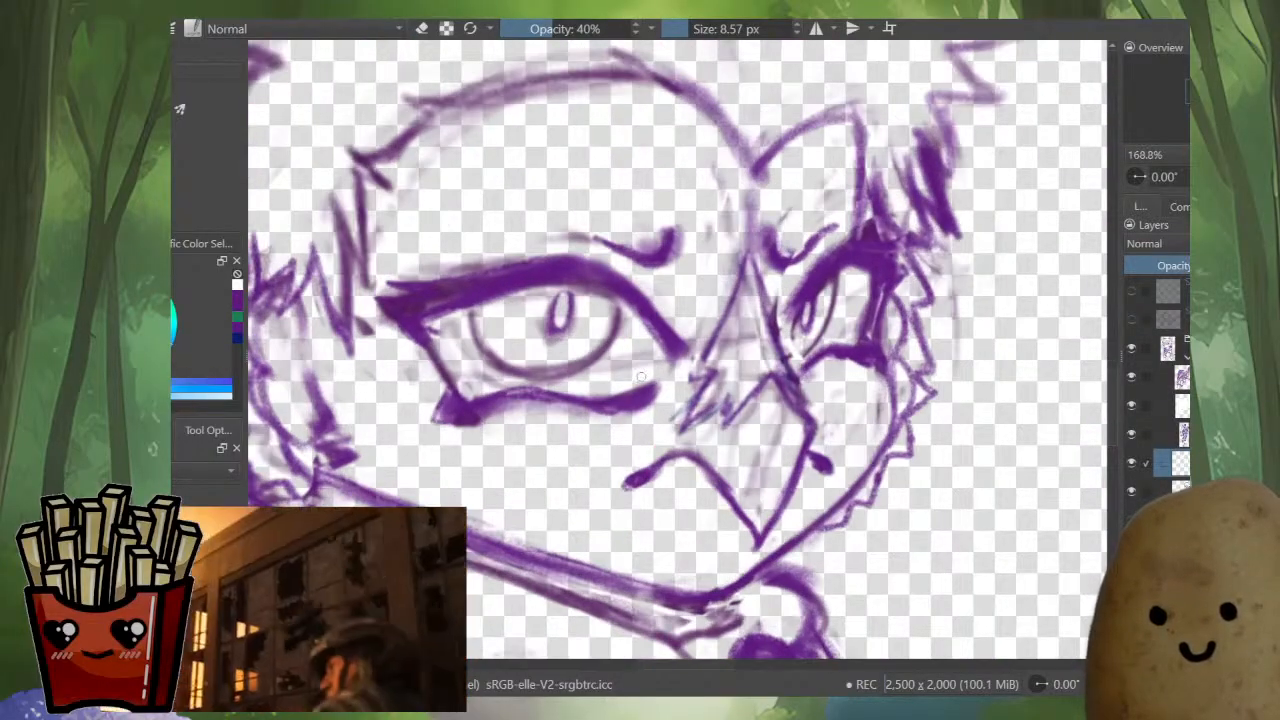
key(m)
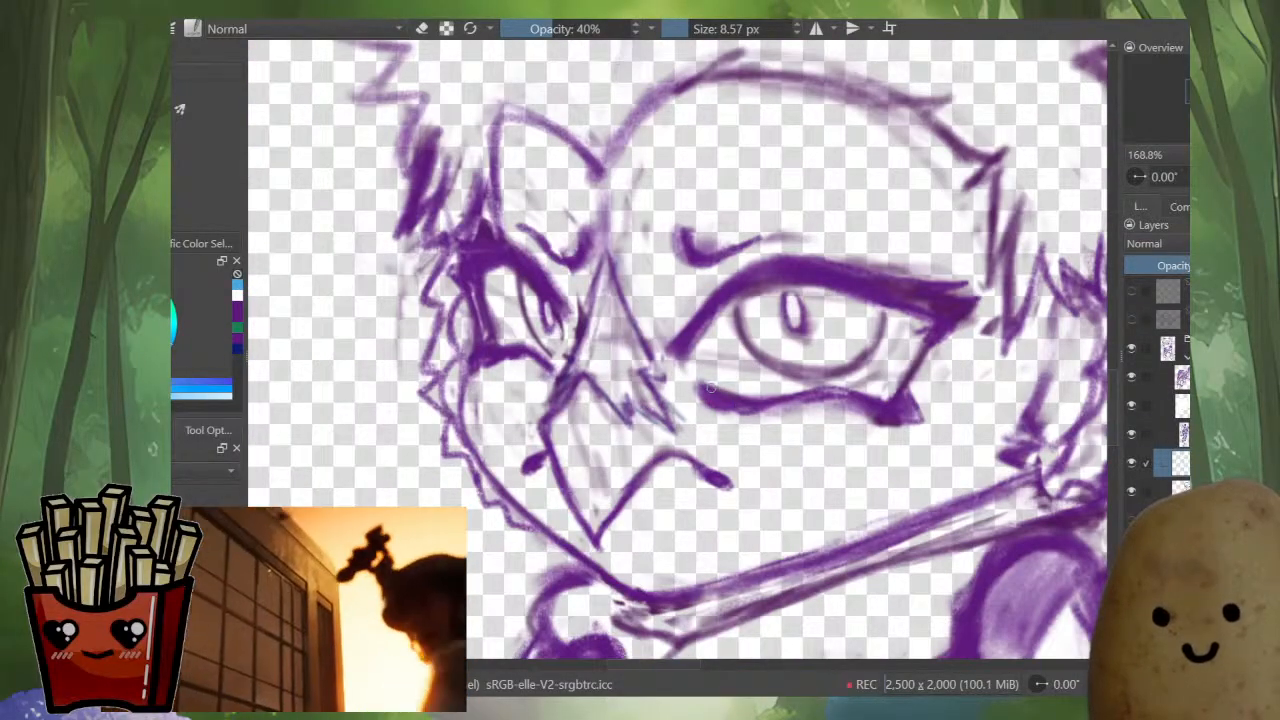
mouse_move(707, 384)
mouse_down()
mouse_move(773, 392)
mouse_move(715, 381)
mouse_move(892, 387)
mouse_move(879, 396)
mouse_move(892, 387)
mouse_move(881, 450)
mouse_up()
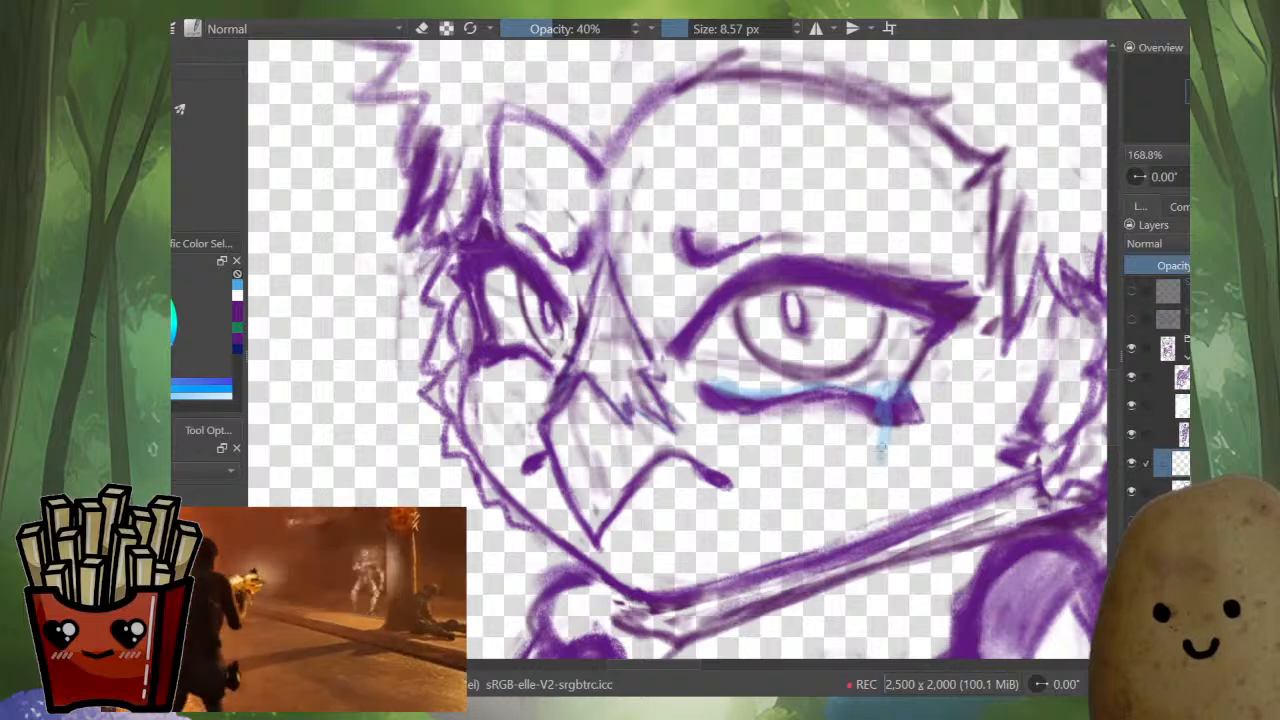
- Paint a light-blue tear line along the far eye's lower lid in mirrored view, and check the whole head unmirrored
key(m)
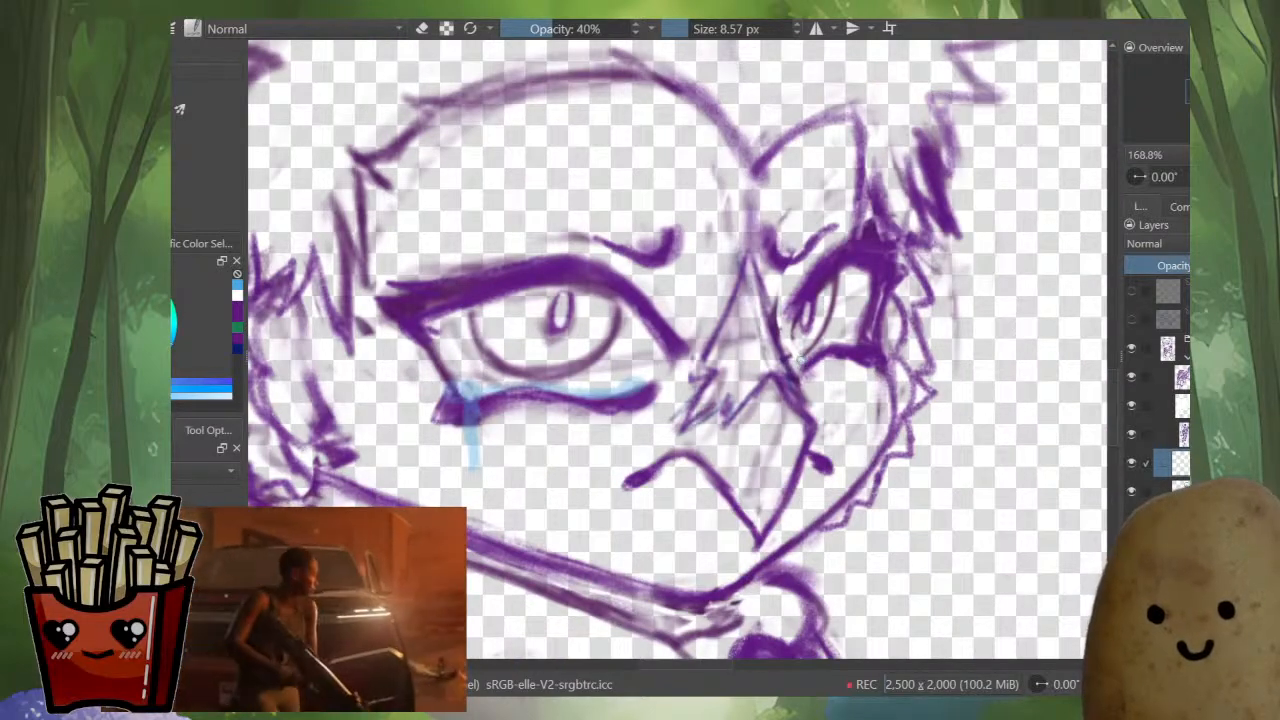
mouse_move(800, 360)
mouse_down()
mouse_move(856, 334)
mouse_move(850, 347)
mouse_up()
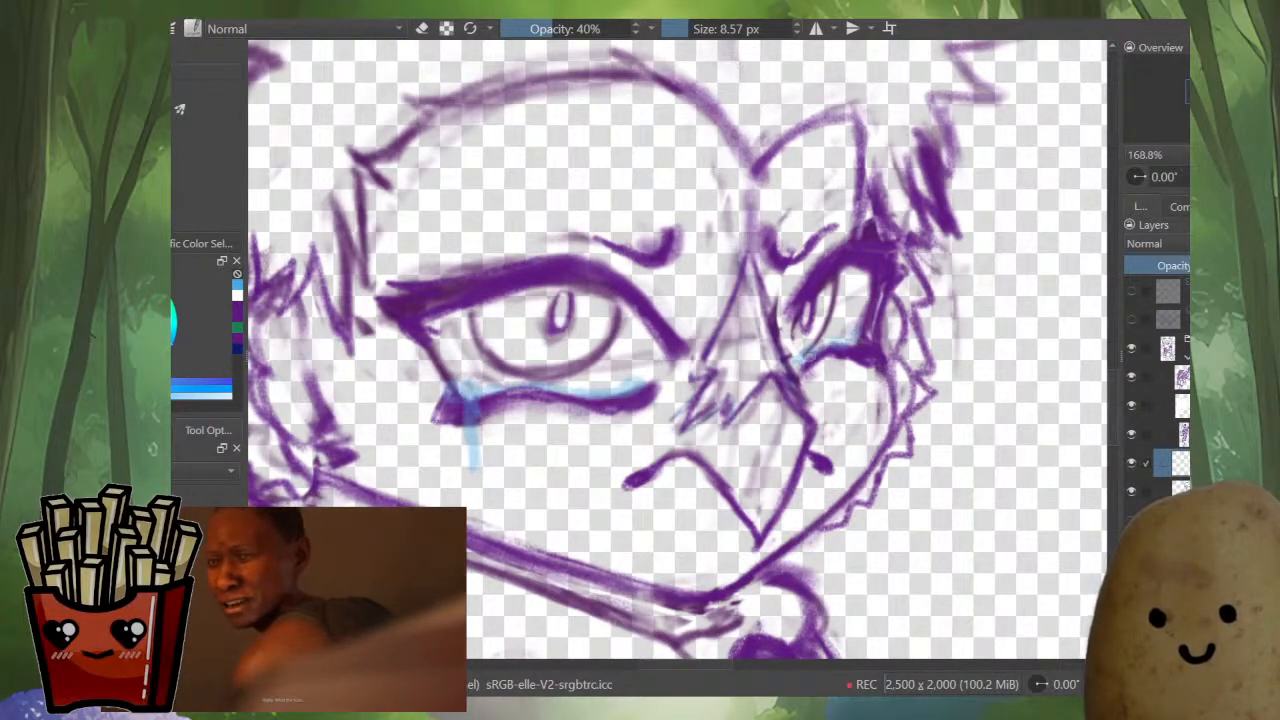
key(m)
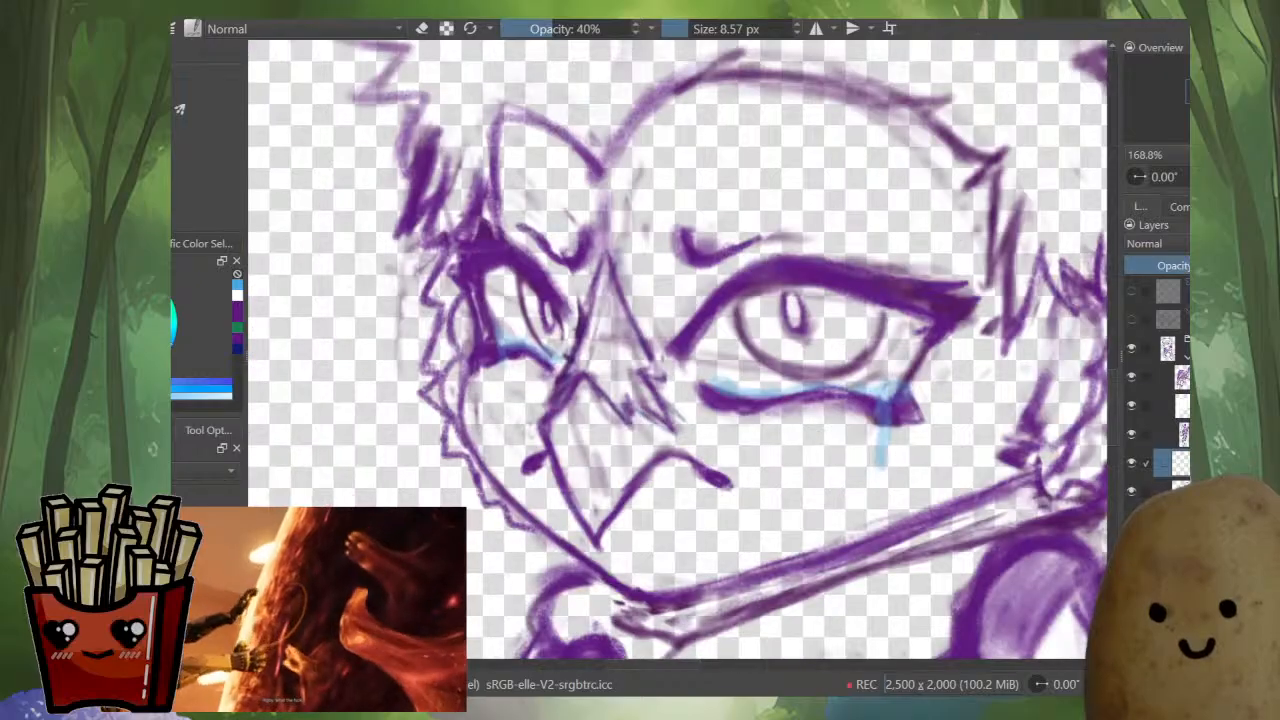
scroll(790, 465, down, 2)
mouse_move(790, 465)
mouse_down()
mouse_move(763, 429)
mouse_move(754, 436)
mouse_up()
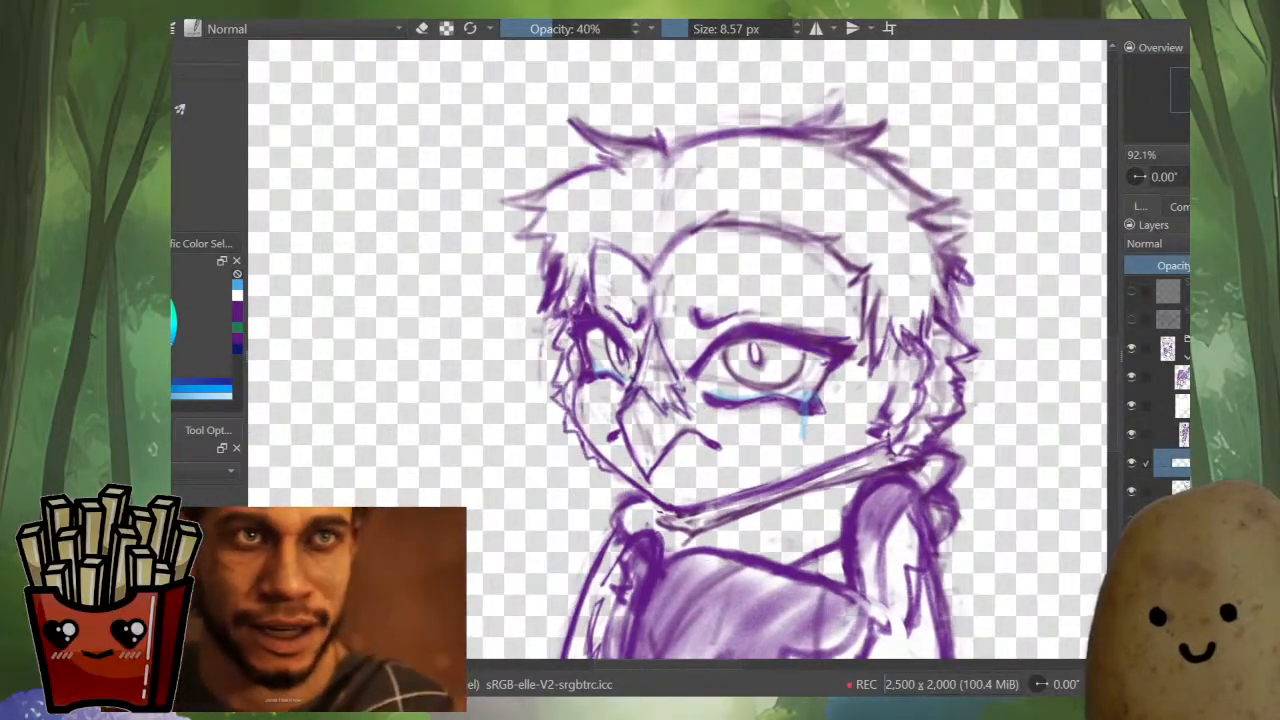
- Shade the falling tear below the near eye with a darker blue, using an 8.16 px brush
scroll(769, 381, up, 2)
mouse_move(672, 406)
shift+mouse_down()
mouse_move(661, 405)
mouse_move(675, 409)
shift+mouse_up()
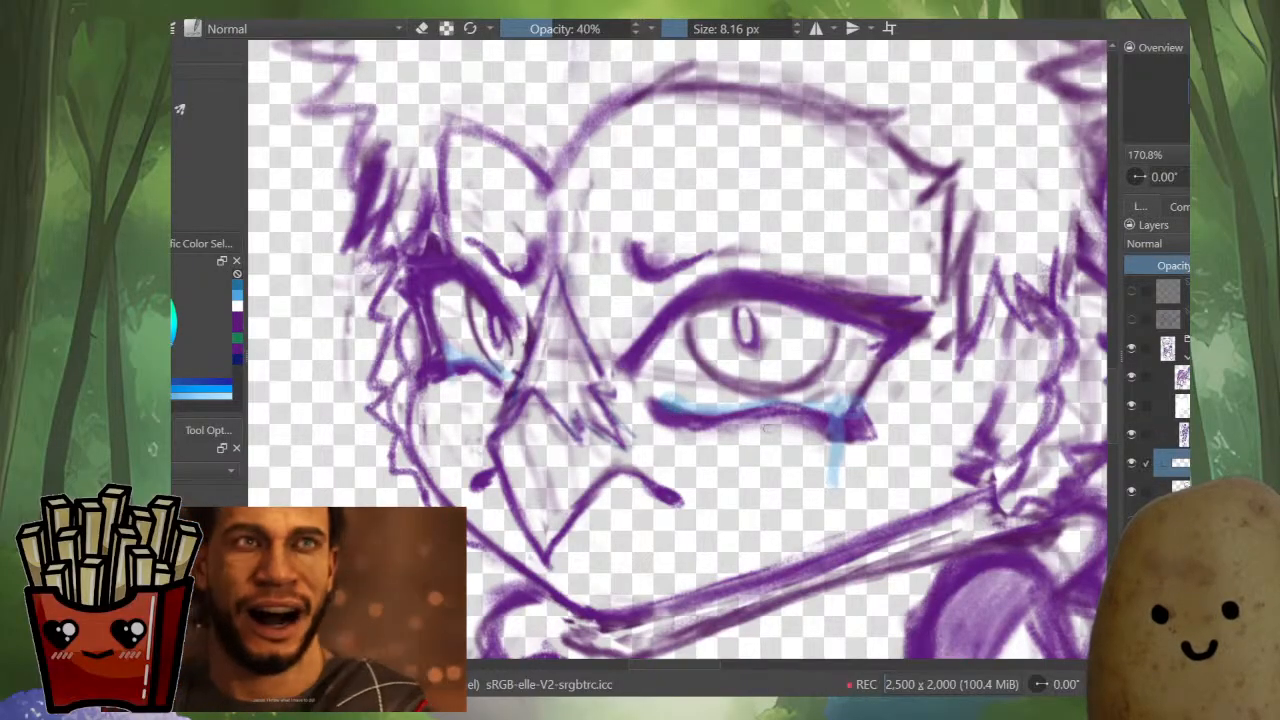
drag(841, 437, 836, 468)
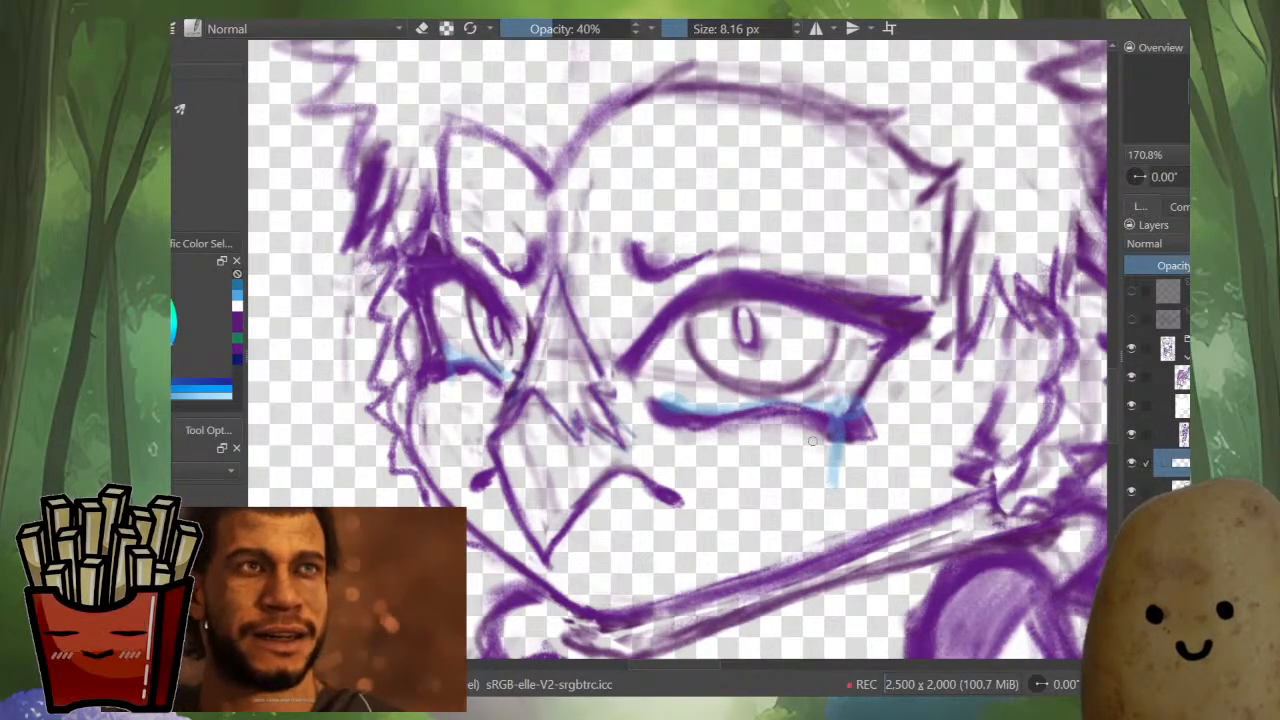
- Add white highlights to the tears at both eyes with the brush at 100% opacity and 6.85 px
click(237, 306)
drag(590, 28, 632, 28)
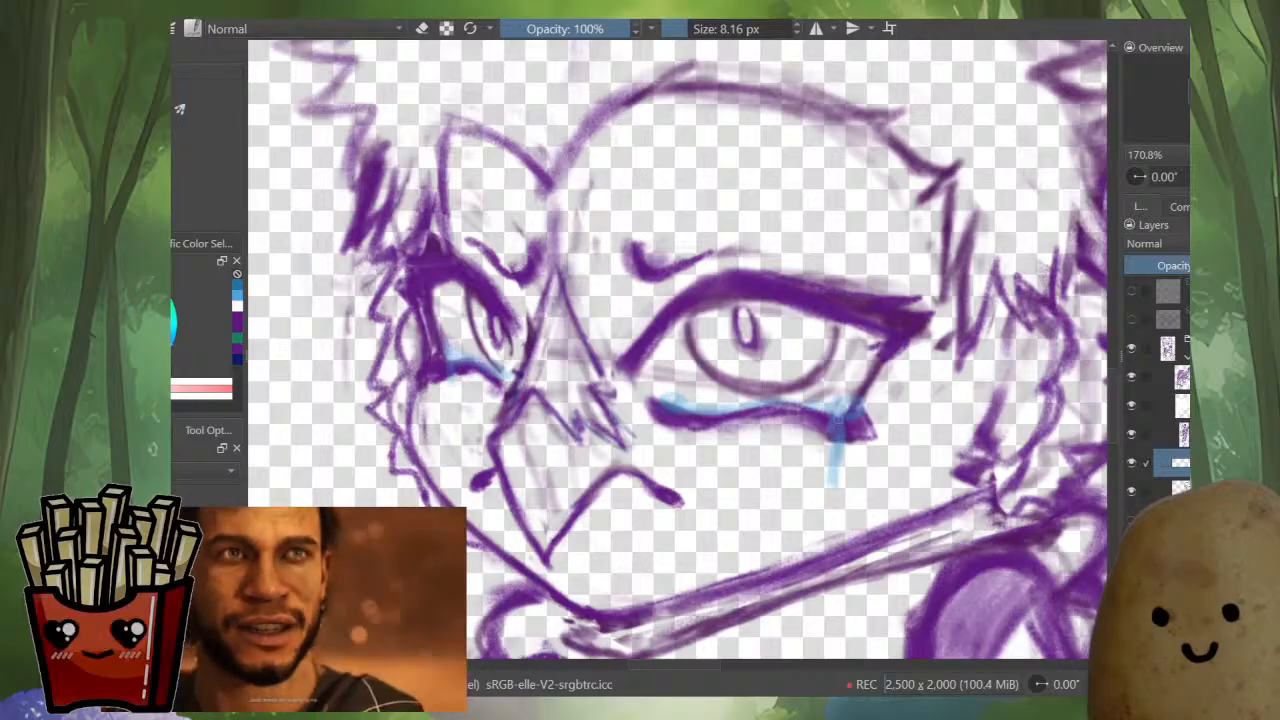
mouse_move(839, 414)
mouse_down()
mouse_move(848, 408)
mouse_move(819, 404)
mouse_up()
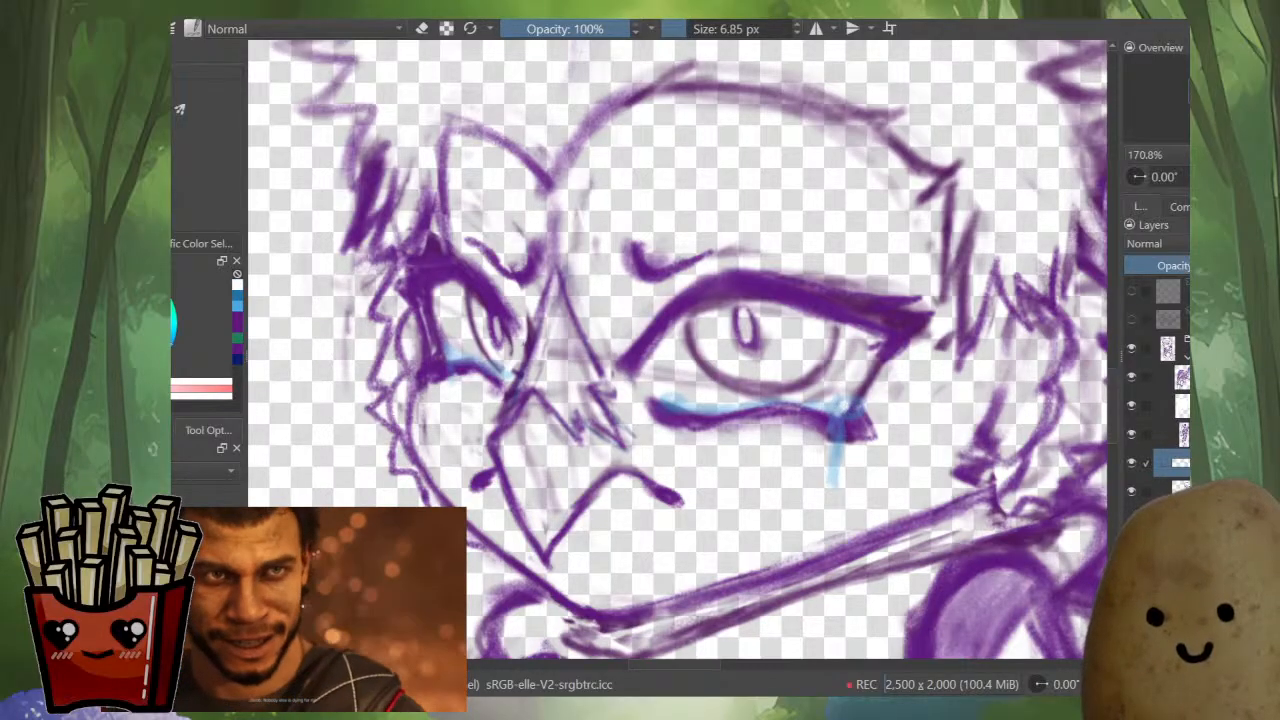
click(671, 401)
drag(446, 362, 441, 367)
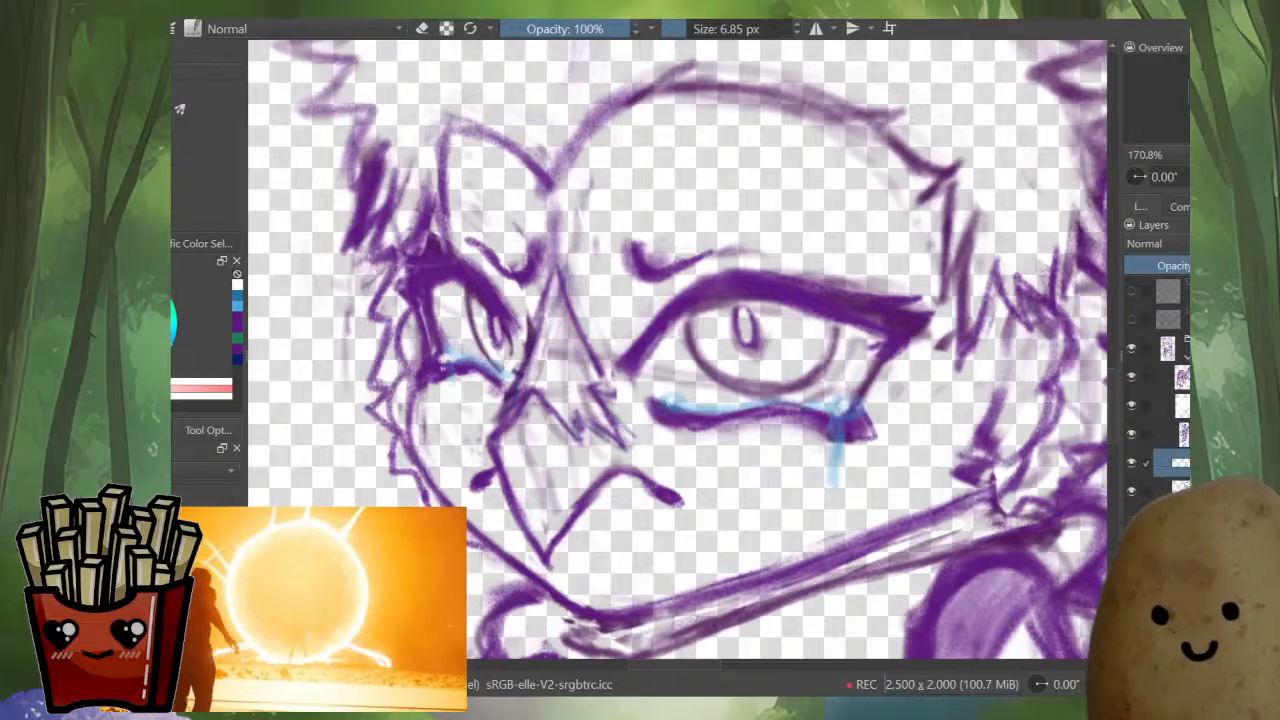
- Outline the white tear highlights at both eyes and accent the falling drip in darker blue with the 6.85 px brush
key(x)
mouse_move(459, 356)
mouse_down()
mouse_move(433, 359)
mouse_move(444, 362)
mouse_up()
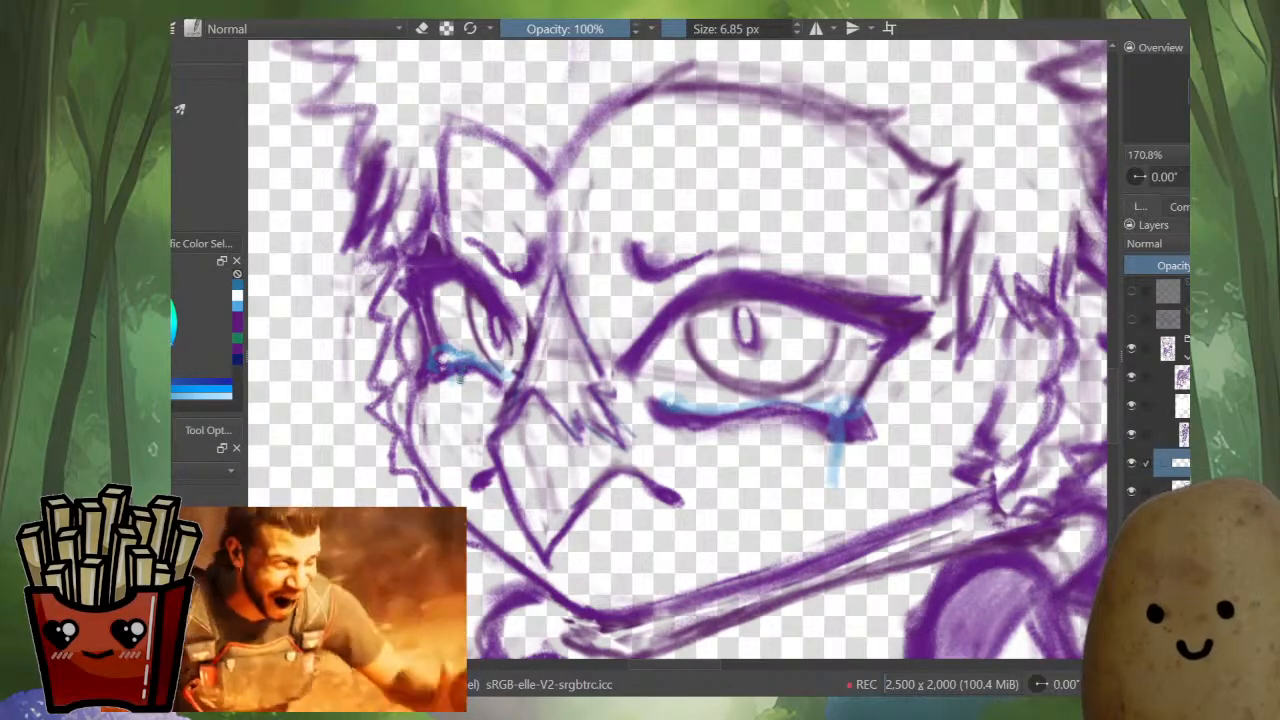
mouse_move(682, 399)
mouse_down()
mouse_move(668, 401)
mouse_move(730, 402)
mouse_up()
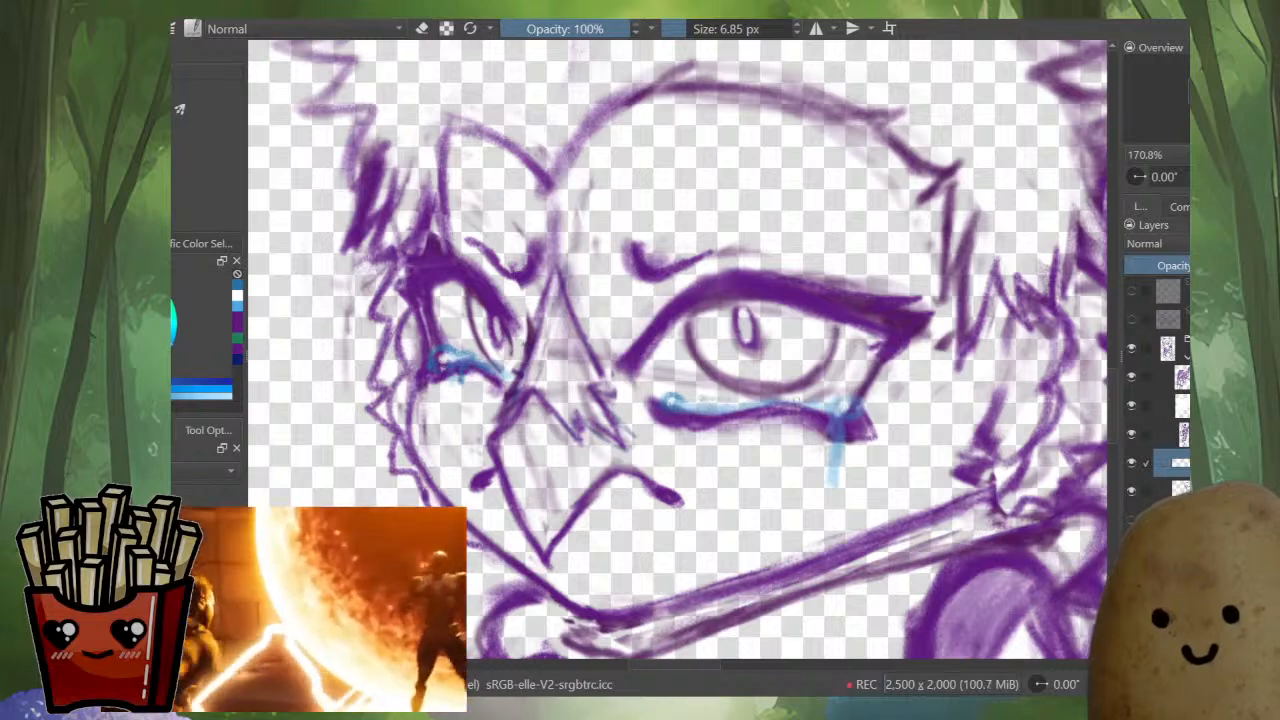
drag(834, 404, 846, 397)
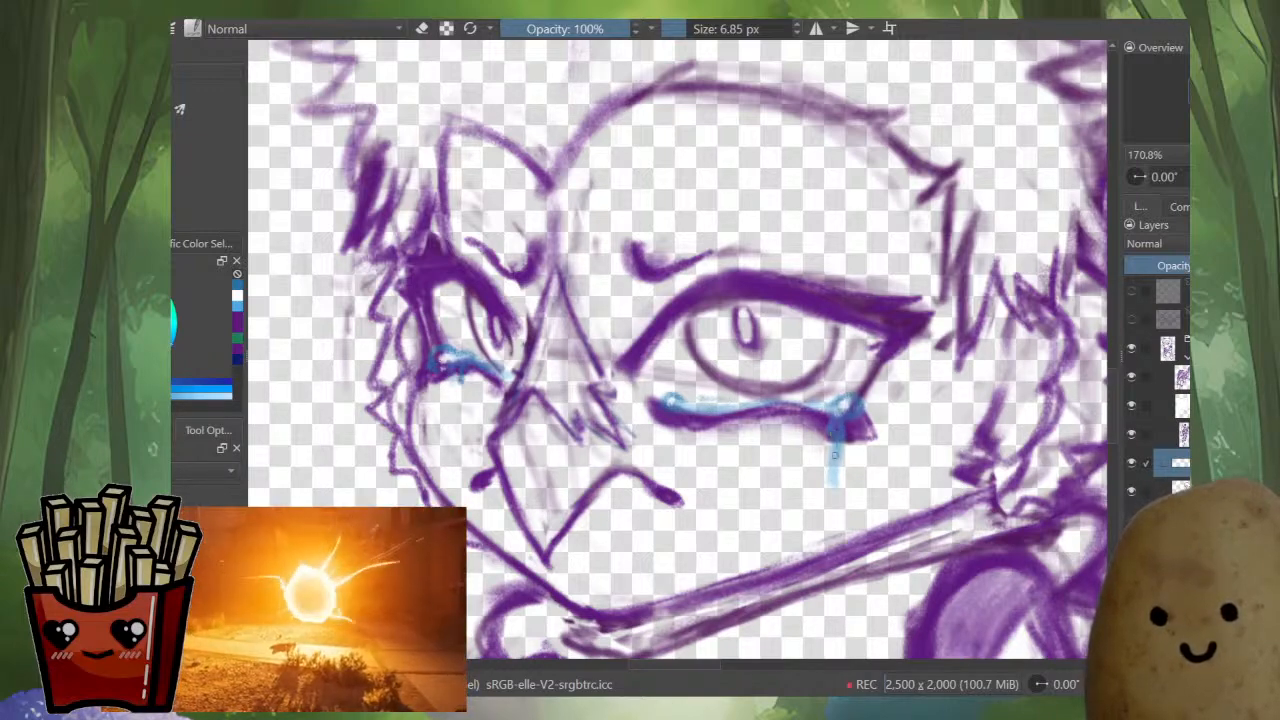
scroll(836, 485, down, 4)
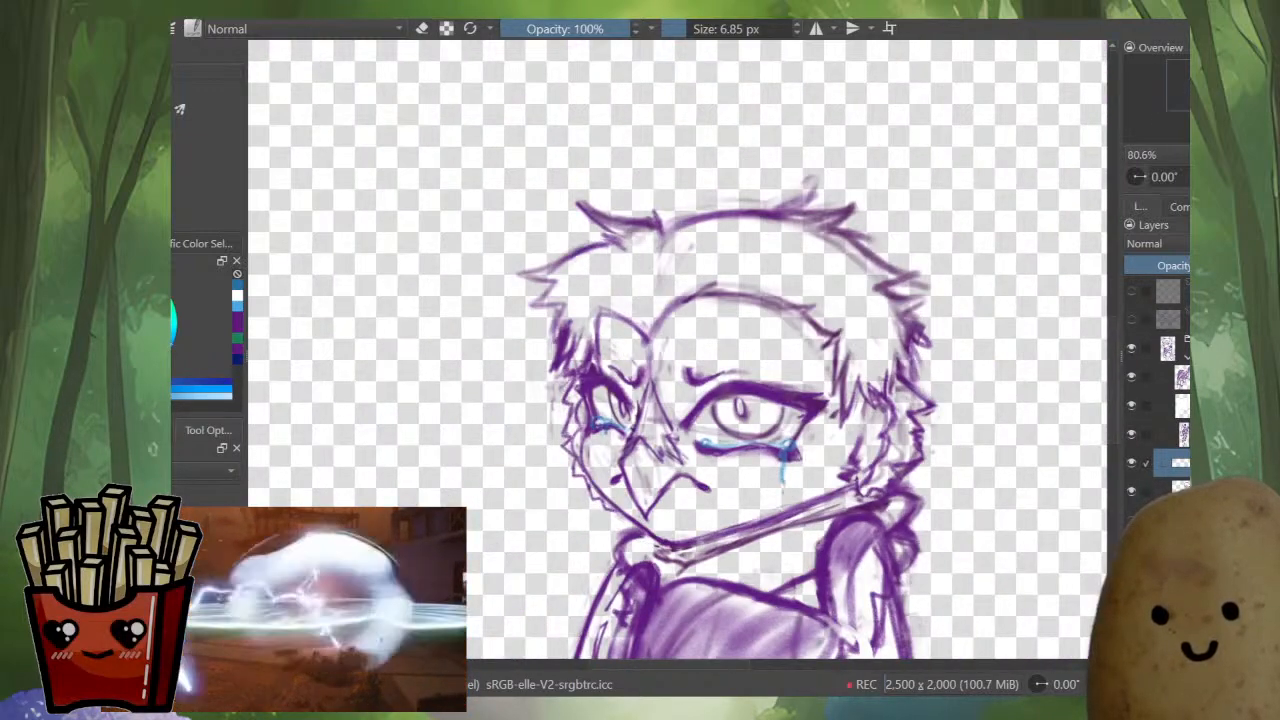
scroll(746, 465, up, 4)
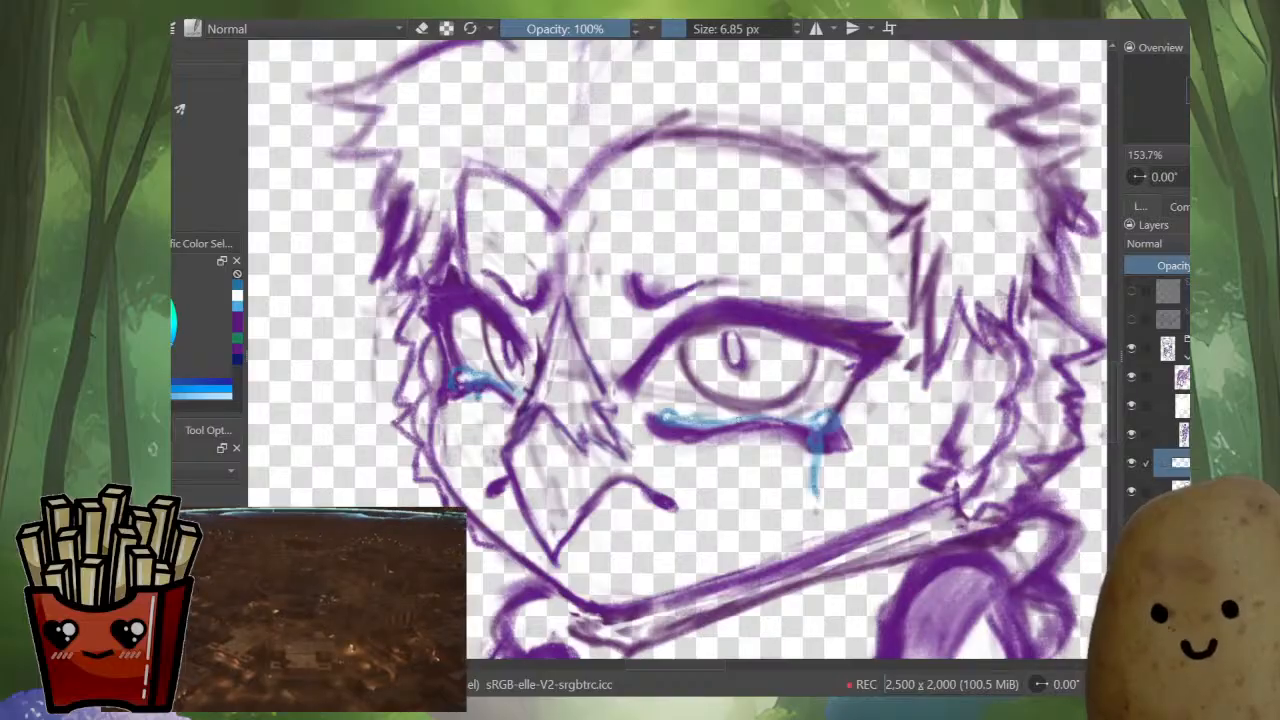
- Check the tearful face in mirrored and normal view, and save the drawing
key(m)
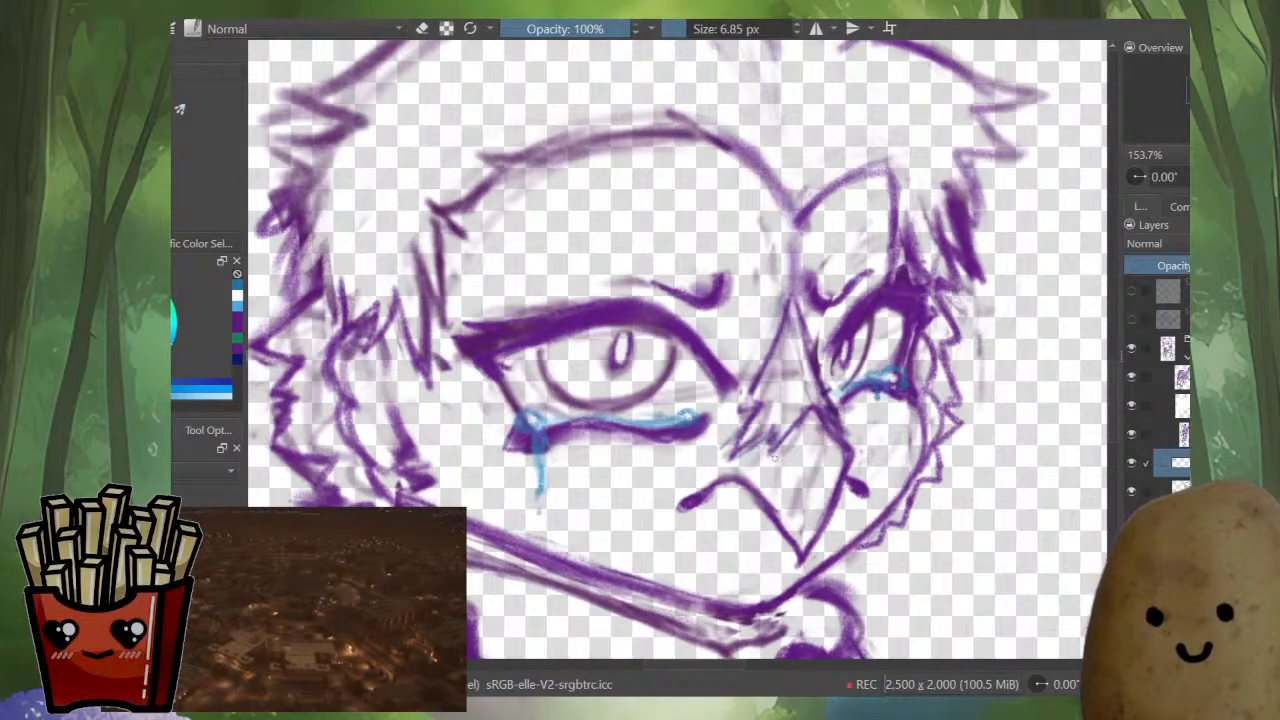
scroll(742, 481, down, 4)
key(m)
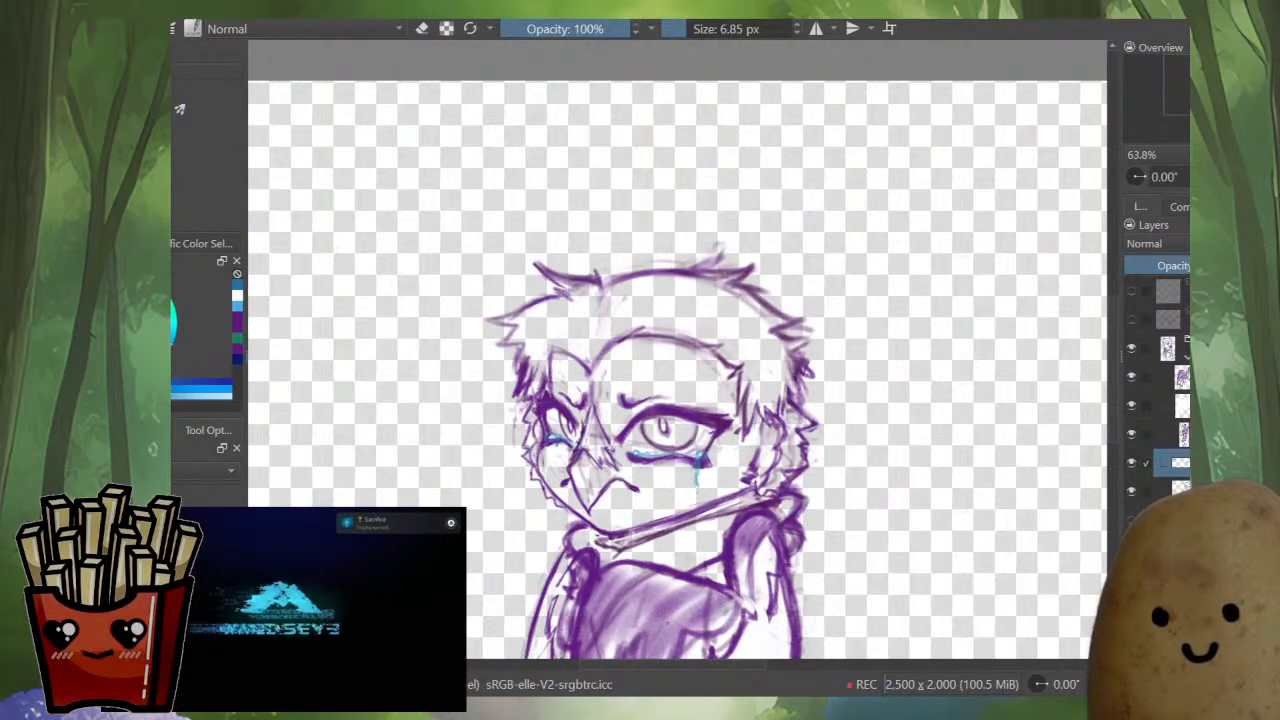
scroll(739, 453, up, 5)
key(e)
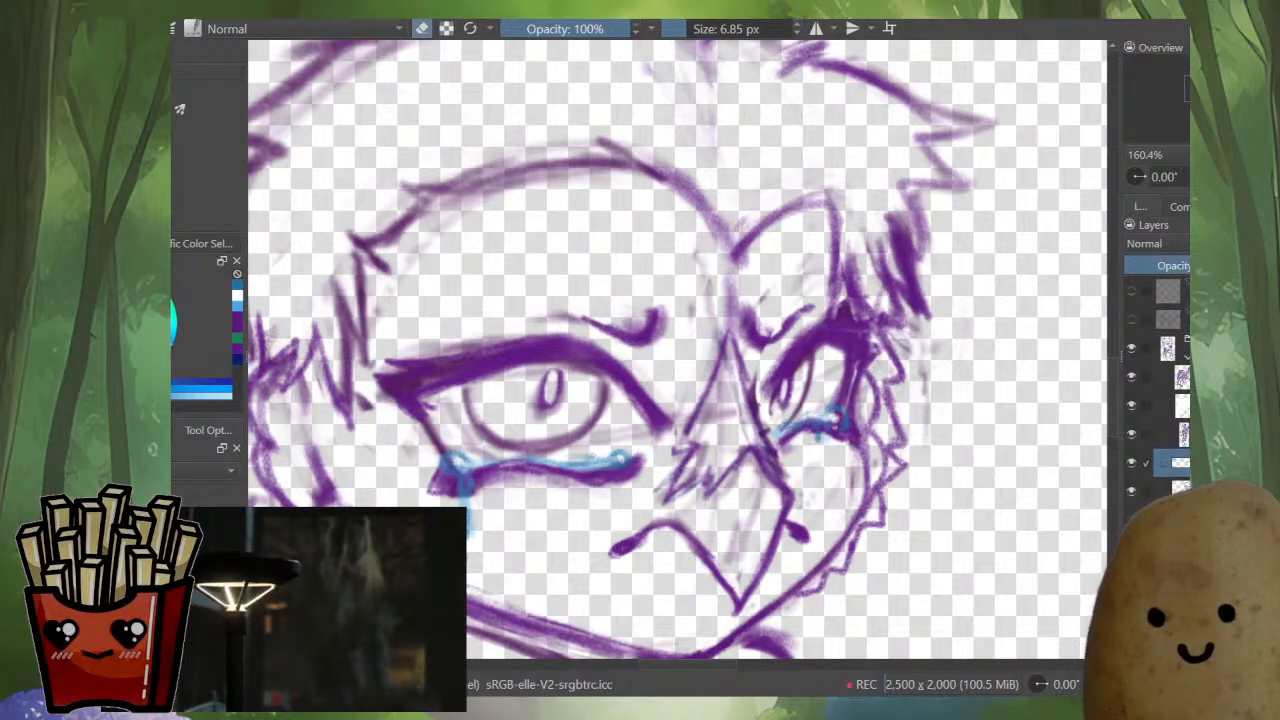
key(m)
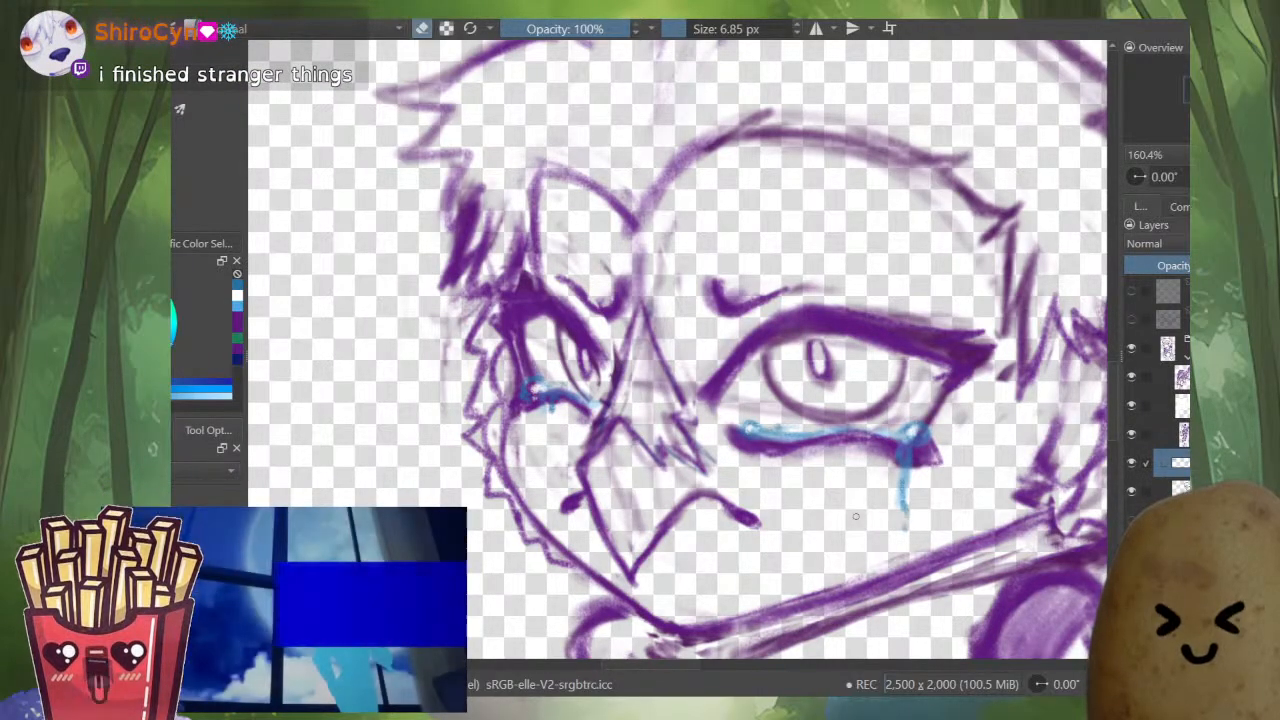
key(ctrl+s)
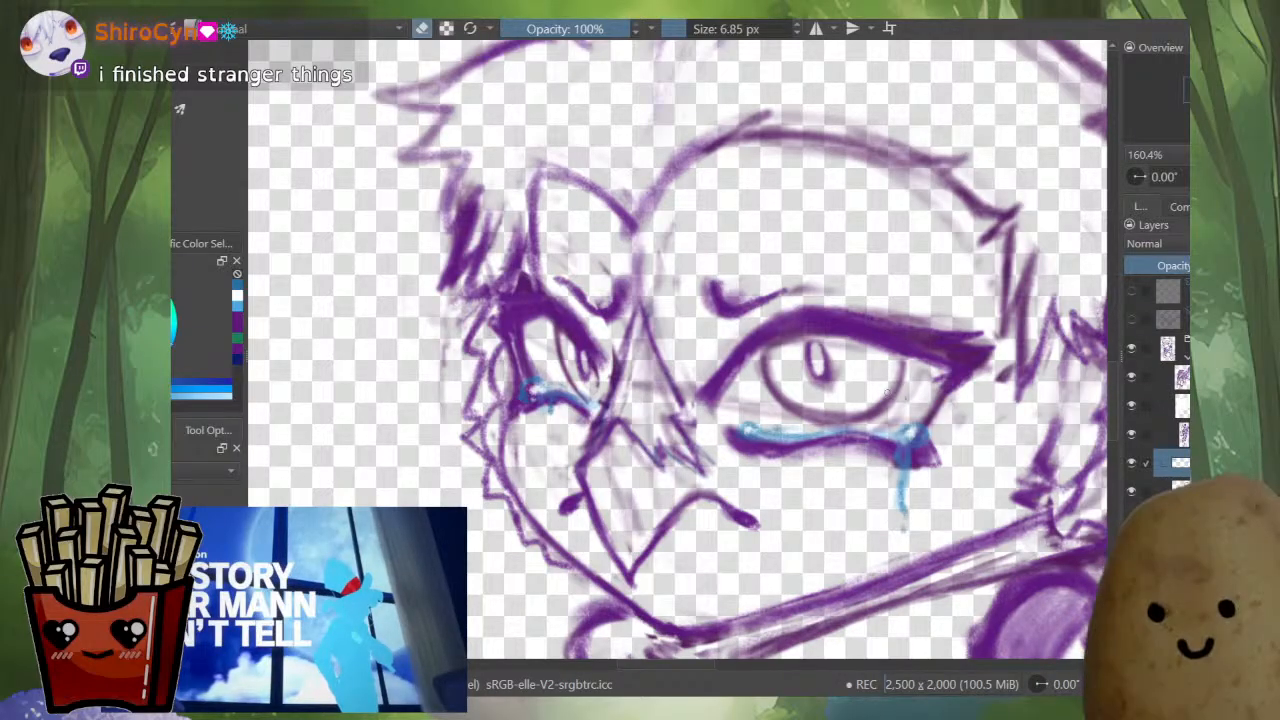
- On the 1,300 x 2,000 canvas with the chibi reference beside it, sketch a faint head circle at 40% opacity and 9.95 px
scroll(888, 393, down, 3)
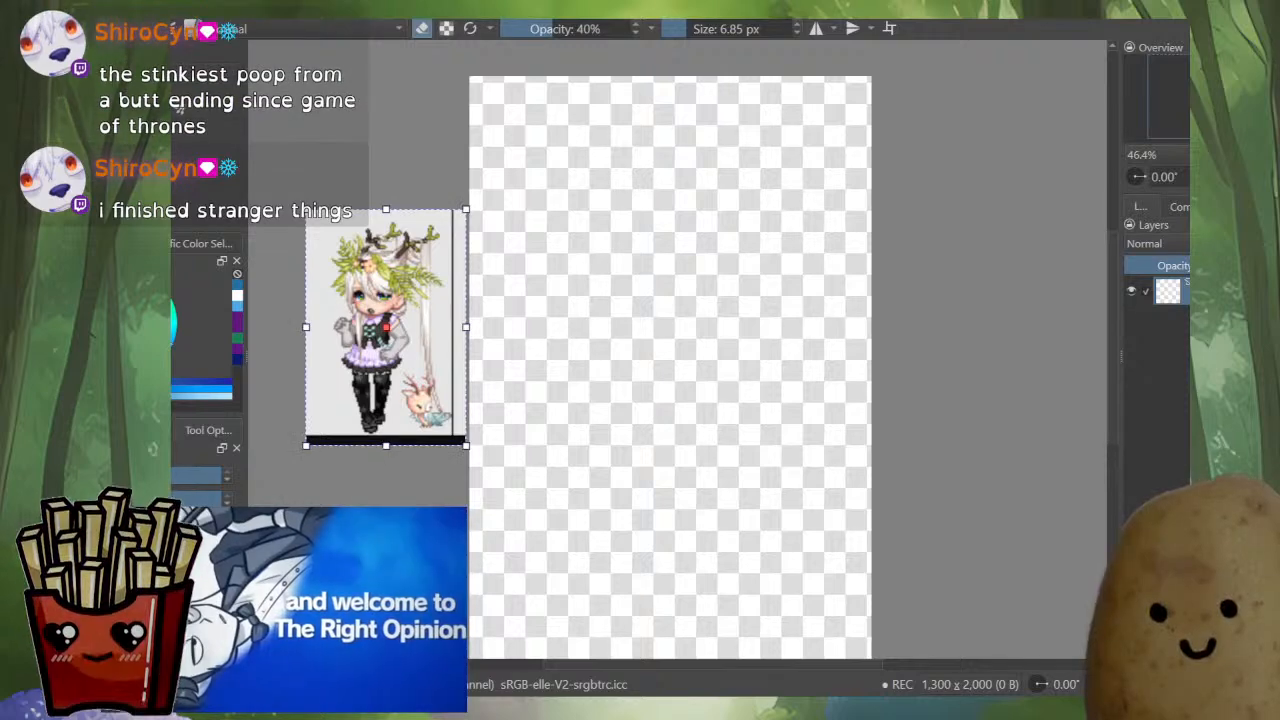
drag(696, 364, 725, 391)
key(b)
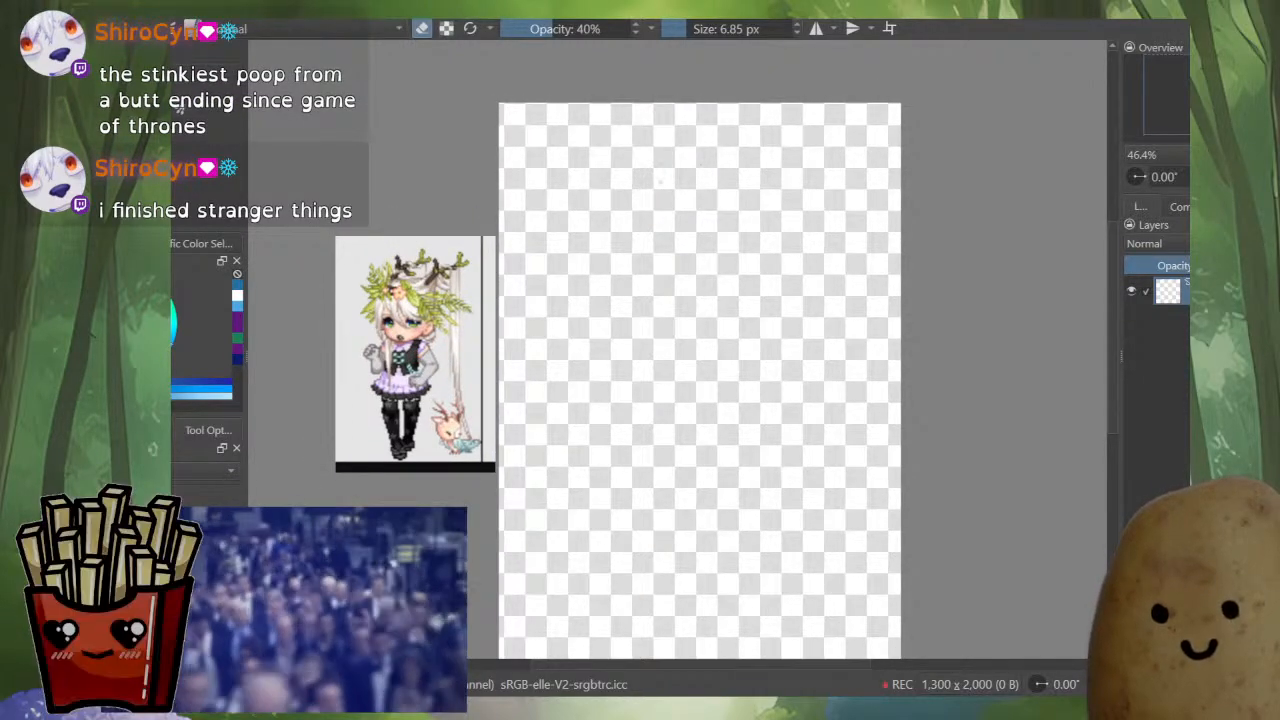
key(e)
key(])
mouse_move(668, 180)
mouse_down()
mouse_move(647, 276)
mouse_move(748, 200)
mouse_move(690, 172)
mouse_move(645, 208)
mouse_move(764, 295)
mouse_move(732, 283)
mouse_up()
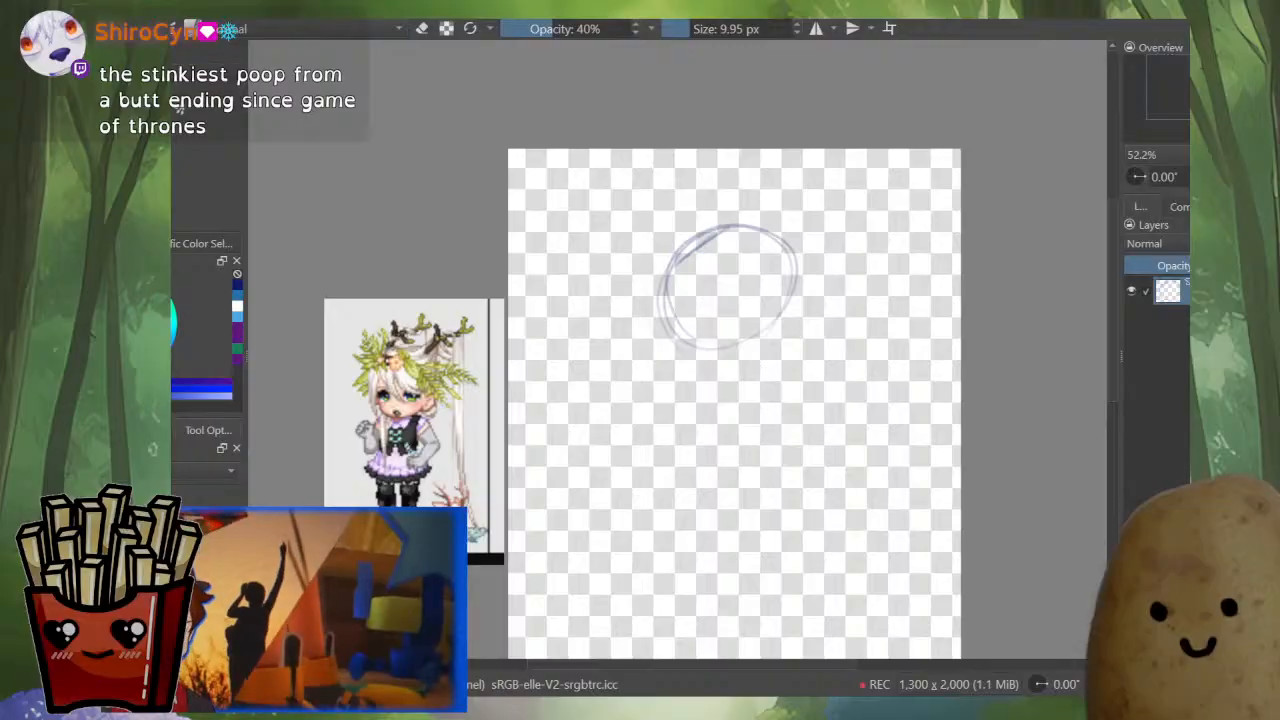
- Raise the brush to 100% opacity and 20.47 px, and draw a larger, bolder head circle around the faint one
click(628, 28)
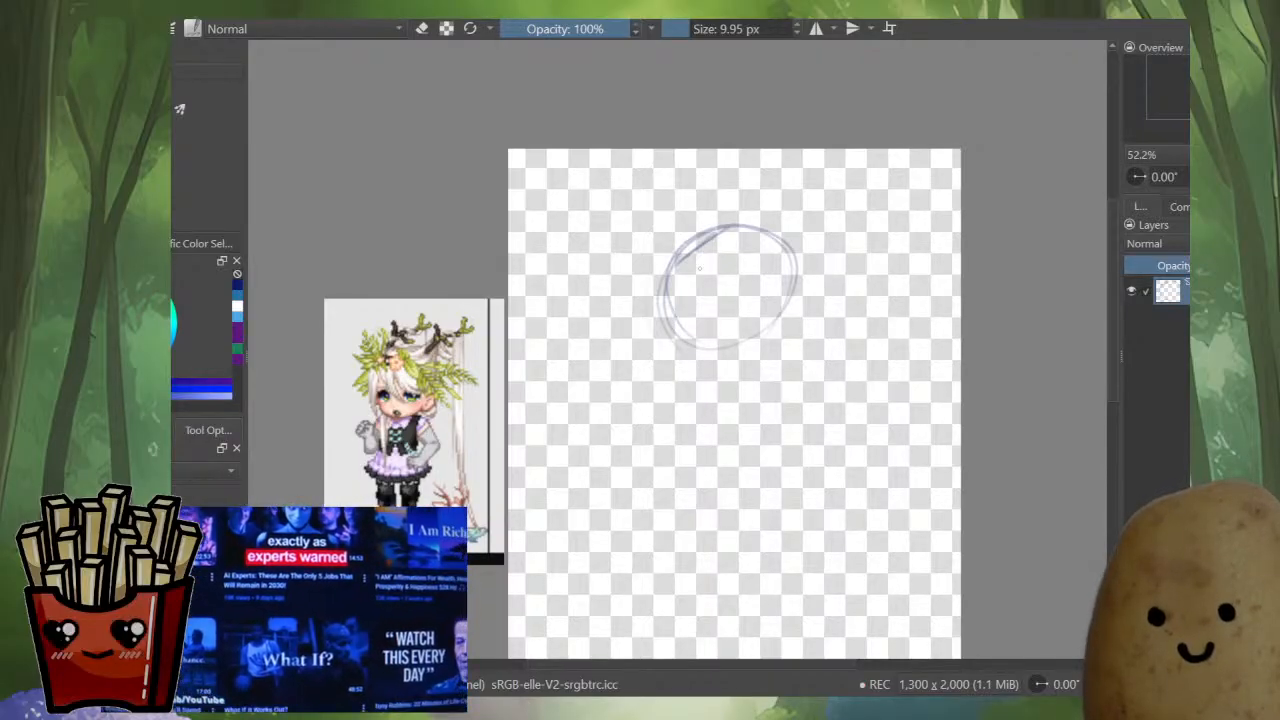
click(697, 28)
drag(708, 222, 688, 368)
mouse_move(790, 236)
mouse_down()
mouse_move(812, 346)
mouse_move(740, 226)
mouse_up()
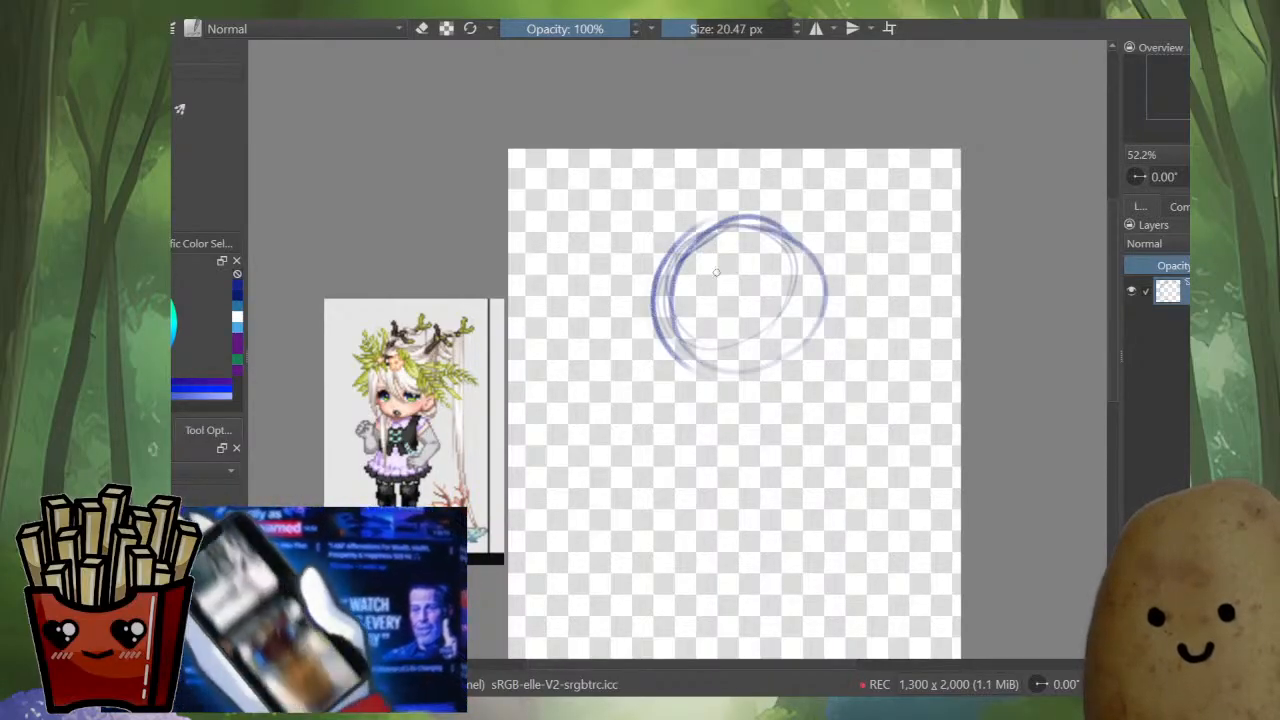
- Draw the face's vertical centre line and horizontal eye line at 9.75 px, and rough in eye arcs at 24.42 px
click(694, 28)
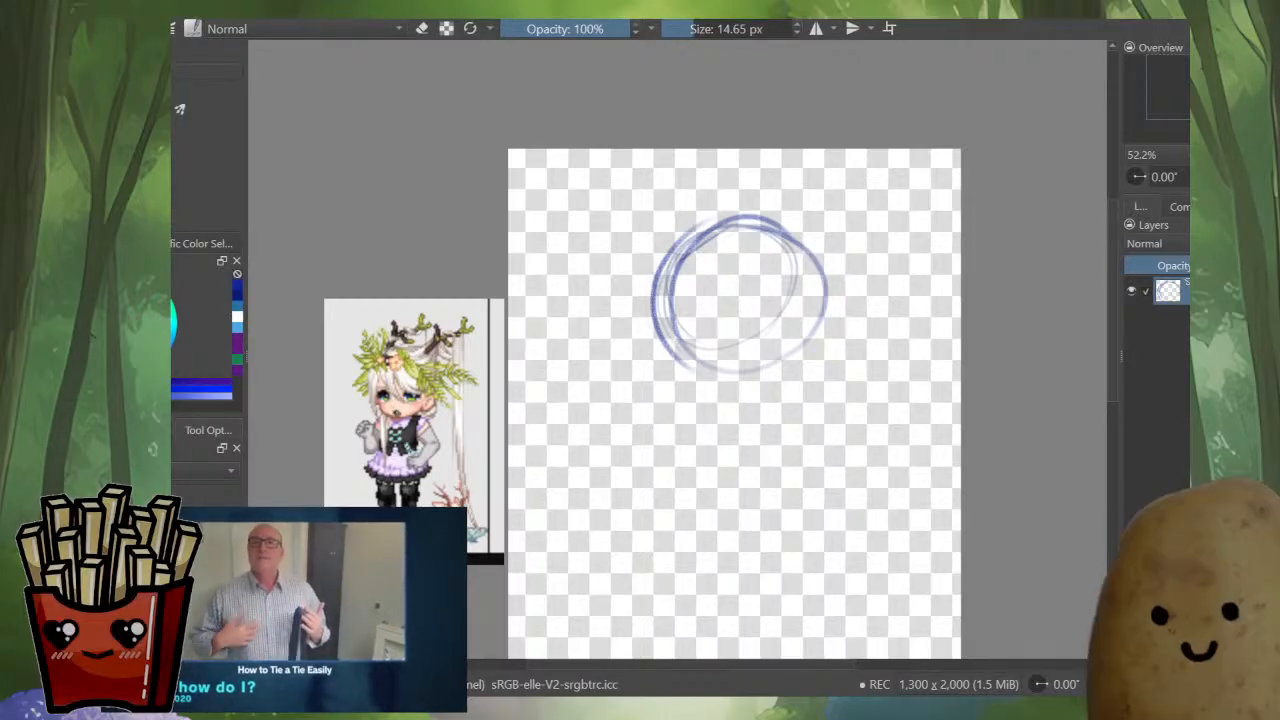
shift+drag(736, 276, 732, 276)
drag(722, 226, 719, 350)
drag(652, 318, 786, 308)
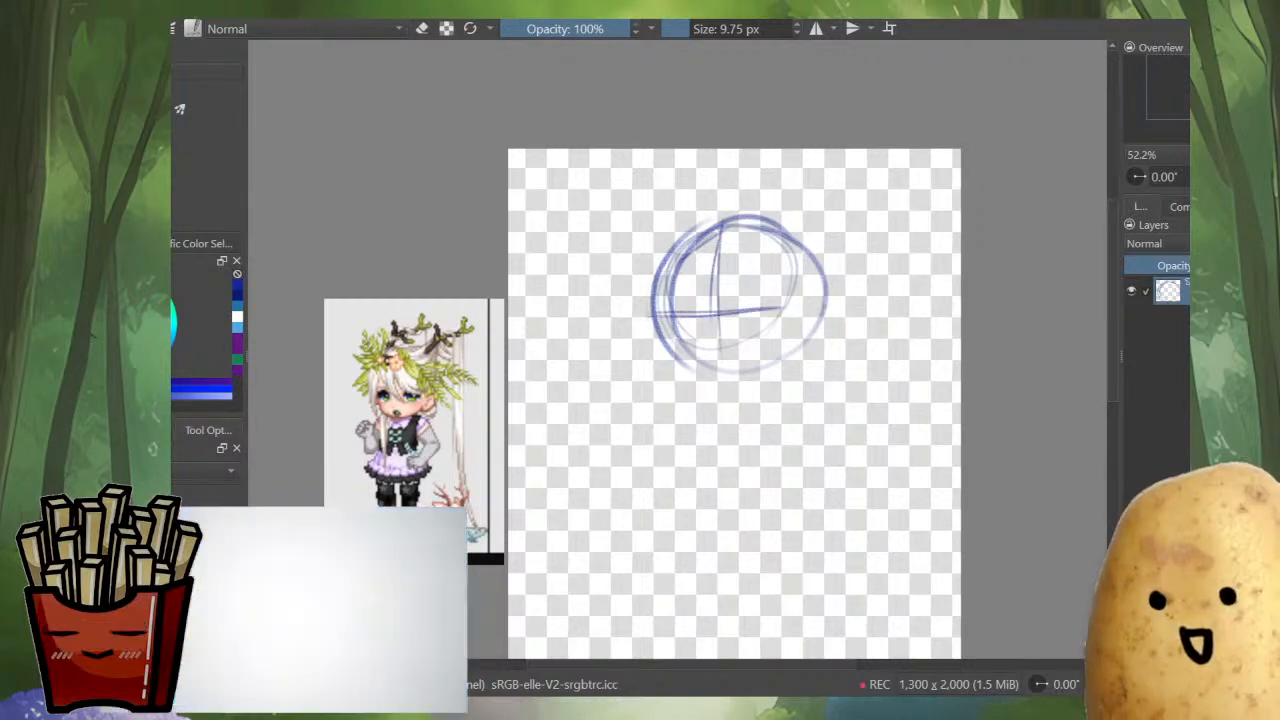
mouse_move(664, 322)
mouse_down()
mouse_move(736, 320)
mouse_move(688, 319)
mouse_move(756, 312)
mouse_move(668, 306)
mouse_move(760, 292)
mouse_up()
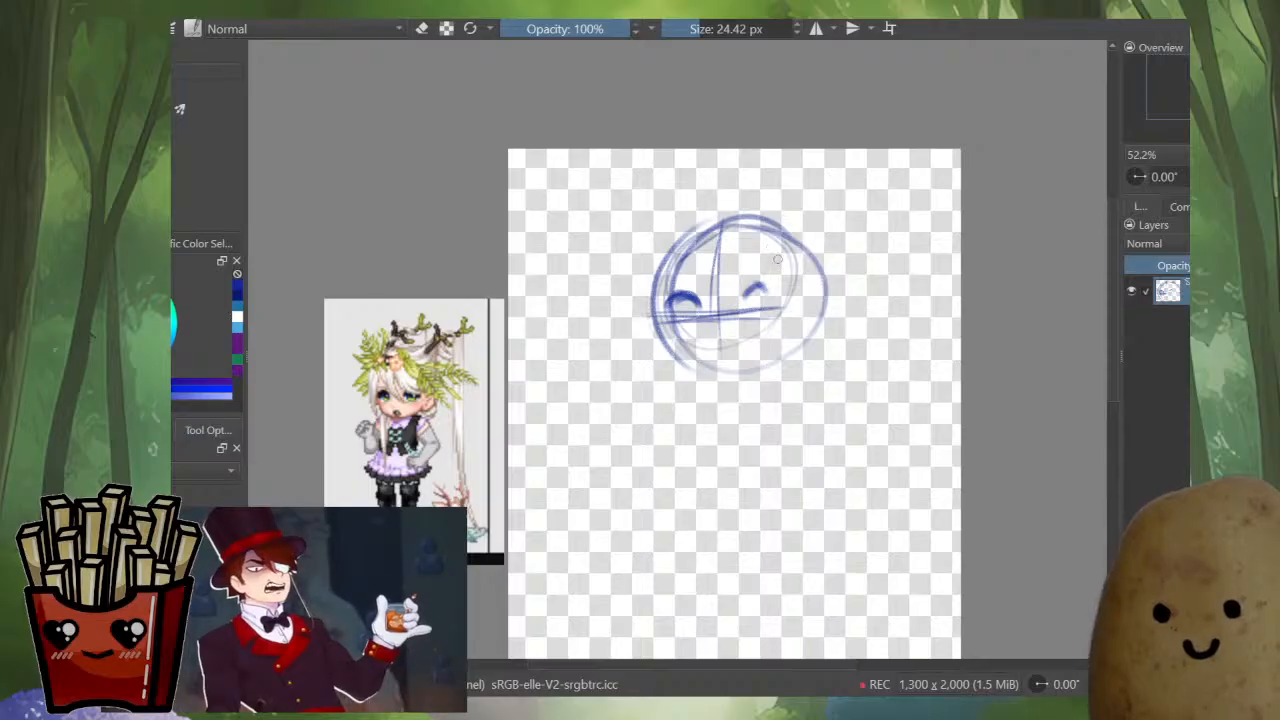
key(ctrl+z)
- Reinforce the head circle with heavier strokes and restate the vertical and horizontal face guides
mouse_move(702, 229)
mouse_down()
mouse_move(698, 198)
mouse_move(662, 258)
mouse_up()
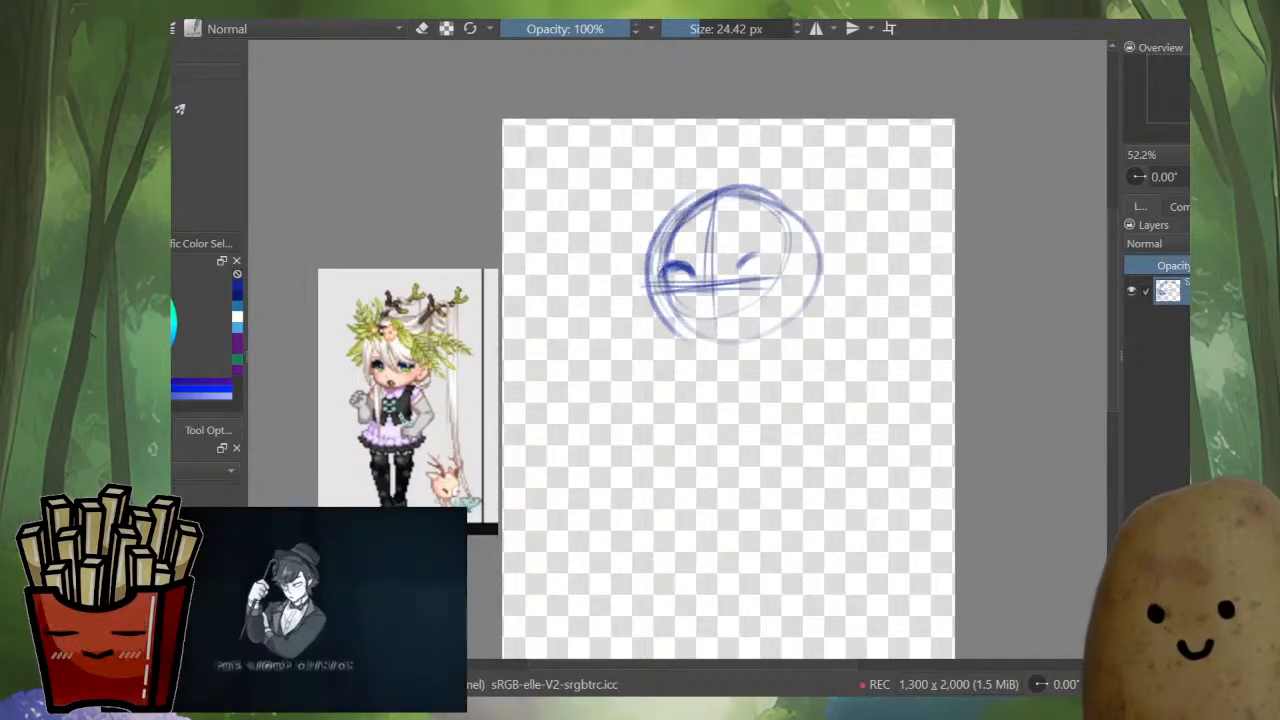
drag(810, 226, 654, 312)
mouse_move(740, 298)
mouse_down()
mouse_move(742, 261)
mouse_move(730, 261)
mouse_up()
mouse_move(696, 164)
mouse_down()
mouse_move(662, 222)
mouse_move(766, 276)
mouse_move(769, 165)
mouse_move(754, 160)
mouse_move(662, 262)
mouse_move(718, 262)
mouse_move(721, 284)
mouse_up()
drag(686, 228, 812, 234)
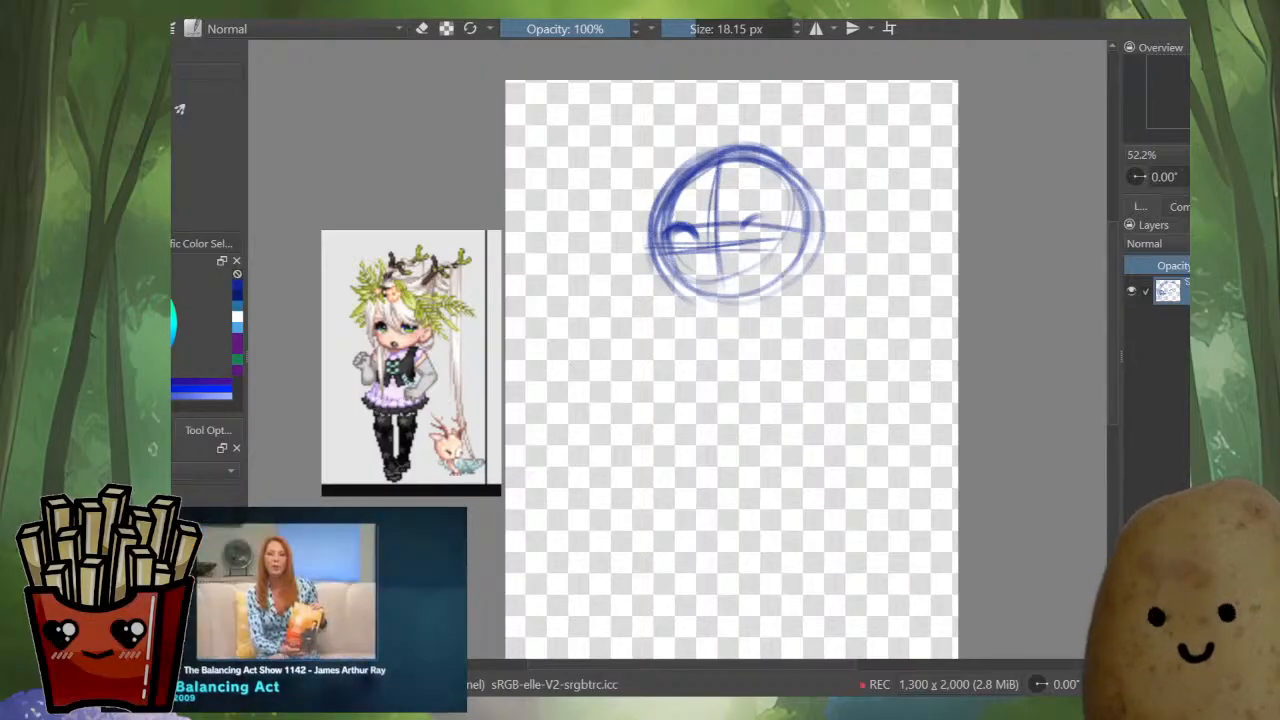
- Clean up between the eye guides, block in both eyes as solid shapes, and dot the nose with the 18.77 px brush
key(e)
mouse_move(708, 230)
mouse_down()
mouse_move(683, 240)
mouse_move(770, 224)
mouse_move(785, 232)
mouse_move(727, 232)
mouse_move(771, 254)
mouse_up()
key(e)
shift+drag(652, 264, 636, 264)
mouse_move(688, 244)
mouse_down()
mouse_move(773, 248)
mouse_move(672, 240)
mouse_move(776, 224)
mouse_move(762, 248)
mouse_move(774, 230)
mouse_move(672, 238)
mouse_move(737, 230)
mouse_up()
mouse_move(716, 166)
mouse_down()
mouse_move(715, 258)
mouse_move(703, 264)
mouse_move(714, 245)
mouse_up()
key(e)
key(e)
drag(712, 254, 704, 263)
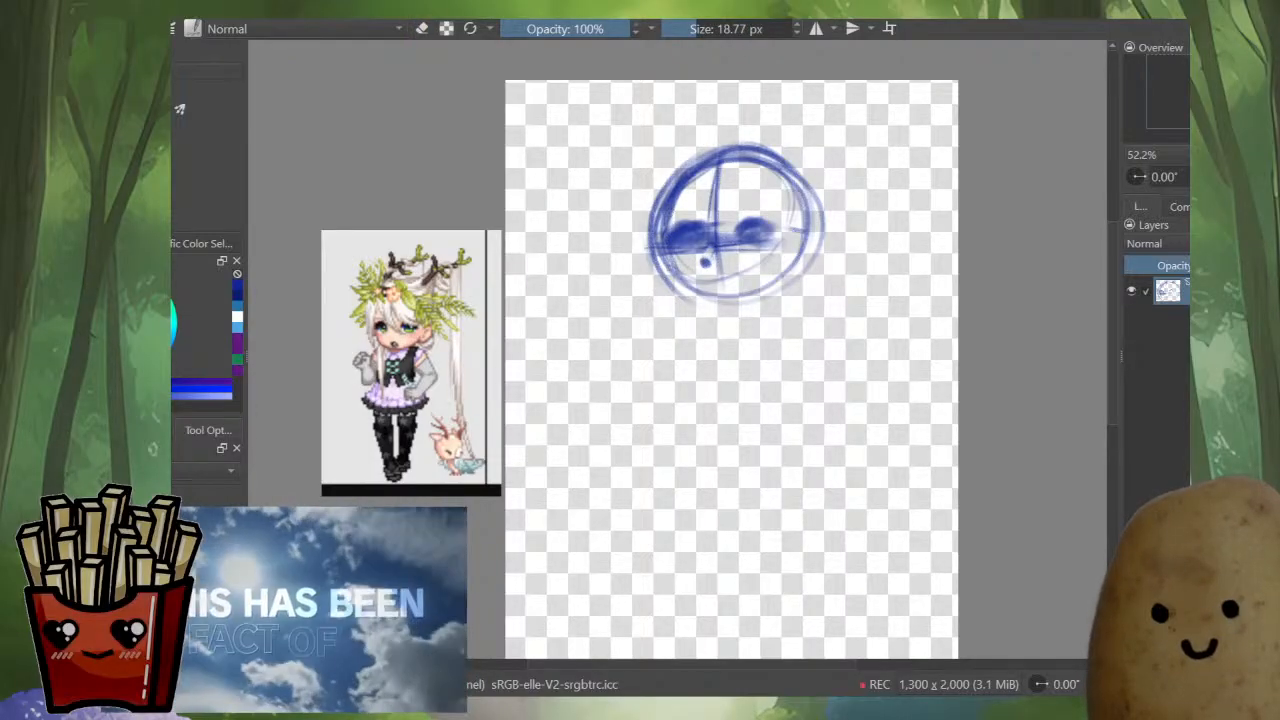
- Sketch a pointed jaw meeting at the chin below the head circle, and restate the centre line over the forehead
mouse_move(701, 314)
mouse_down()
mouse_move(672, 272)
mouse_move(708, 327)
mouse_move(735, 309)
mouse_up()
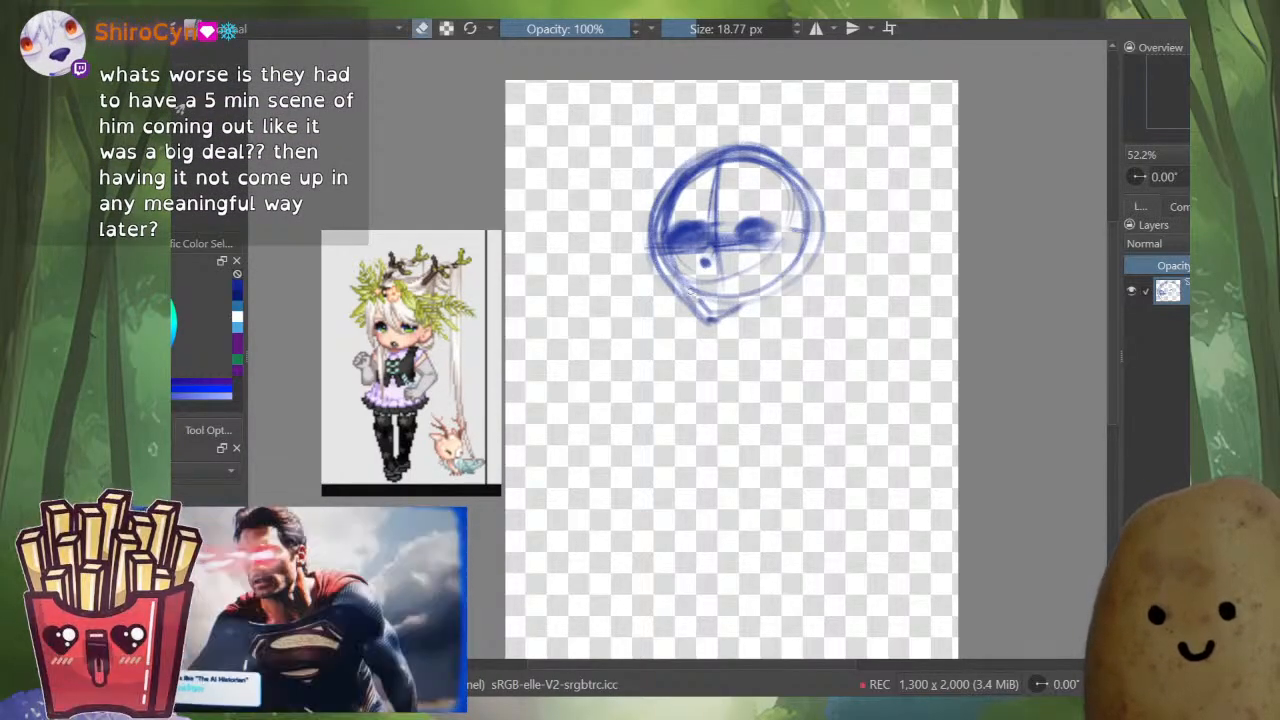
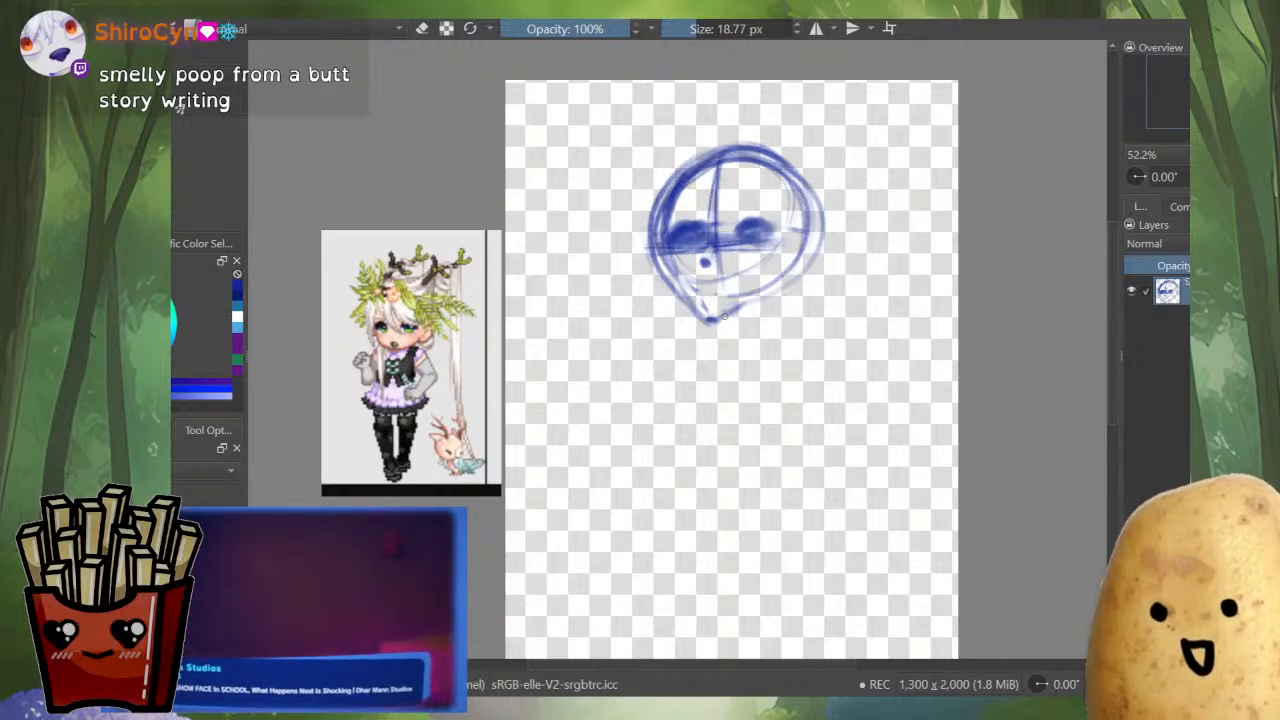
mouse_move(700, 164)
mouse_down()
mouse_move(700, 120)
mouse_move(702, 298)
mouse_up()
key(e)
key(e)
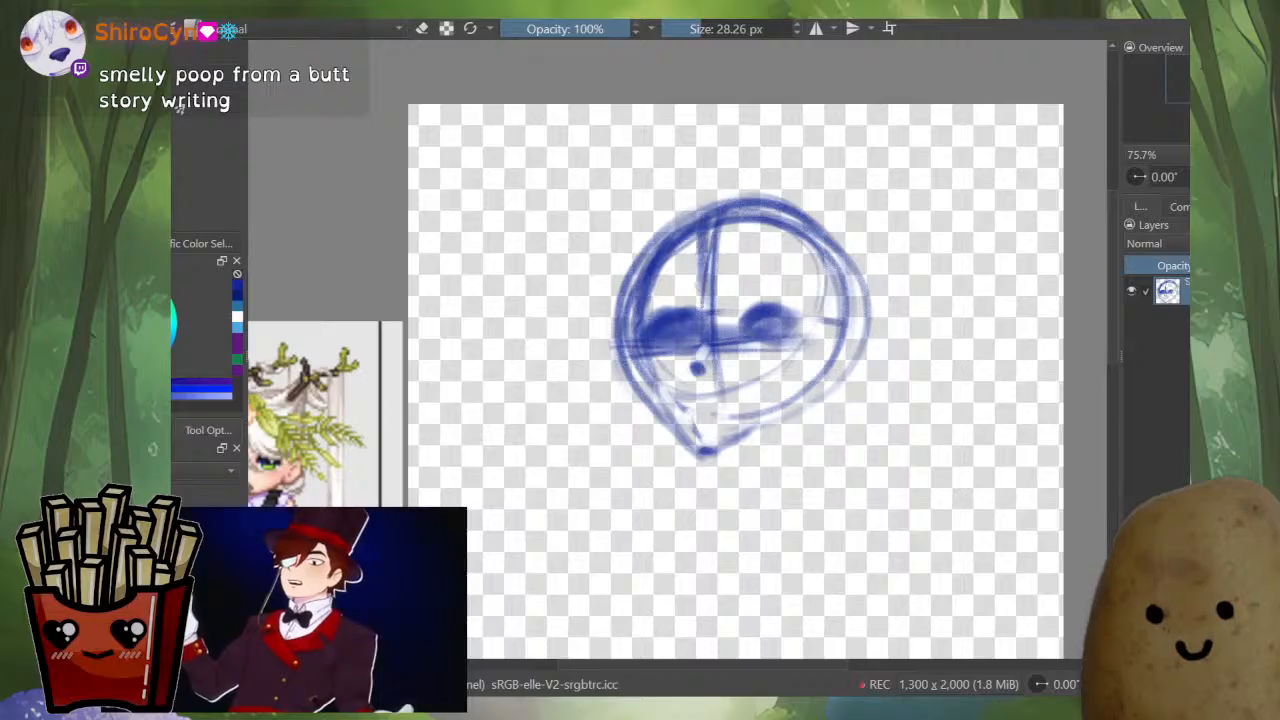
- Thicken the forehead centre line and the left head and cheek contour at 28.26 px, and erase stray marks inside the cheek
mouse_move(702, 234)
mouse_down()
mouse_move(704, 362)
mouse_move(686, 306)
mouse_up()
key(e)
drag(706, 236, 702, 334)
mouse_move(752, 208)
mouse_down()
mouse_move(647, 268)
mouse_move(740, 230)
mouse_move(680, 224)
mouse_move(651, 275)
mouse_move(661, 228)
mouse_move(644, 344)
mouse_move(658, 412)
mouse_up()
key(e)
key(e)
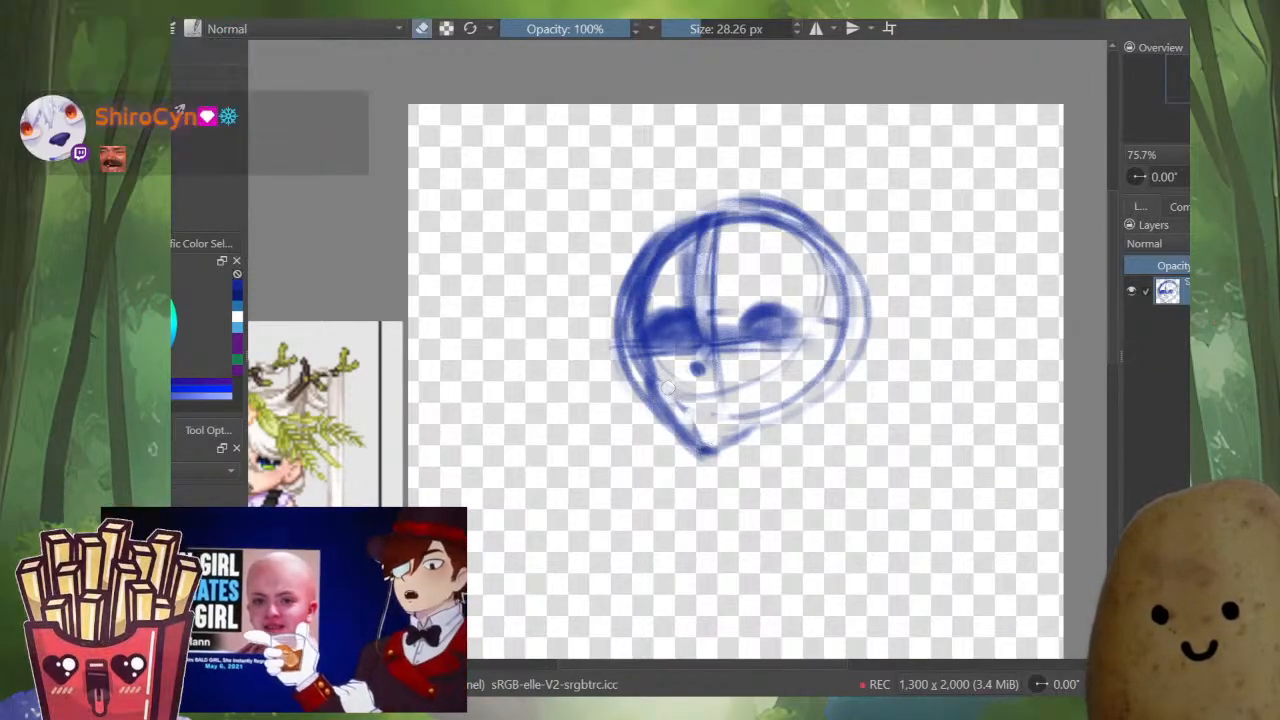
drag(682, 398, 704, 430)
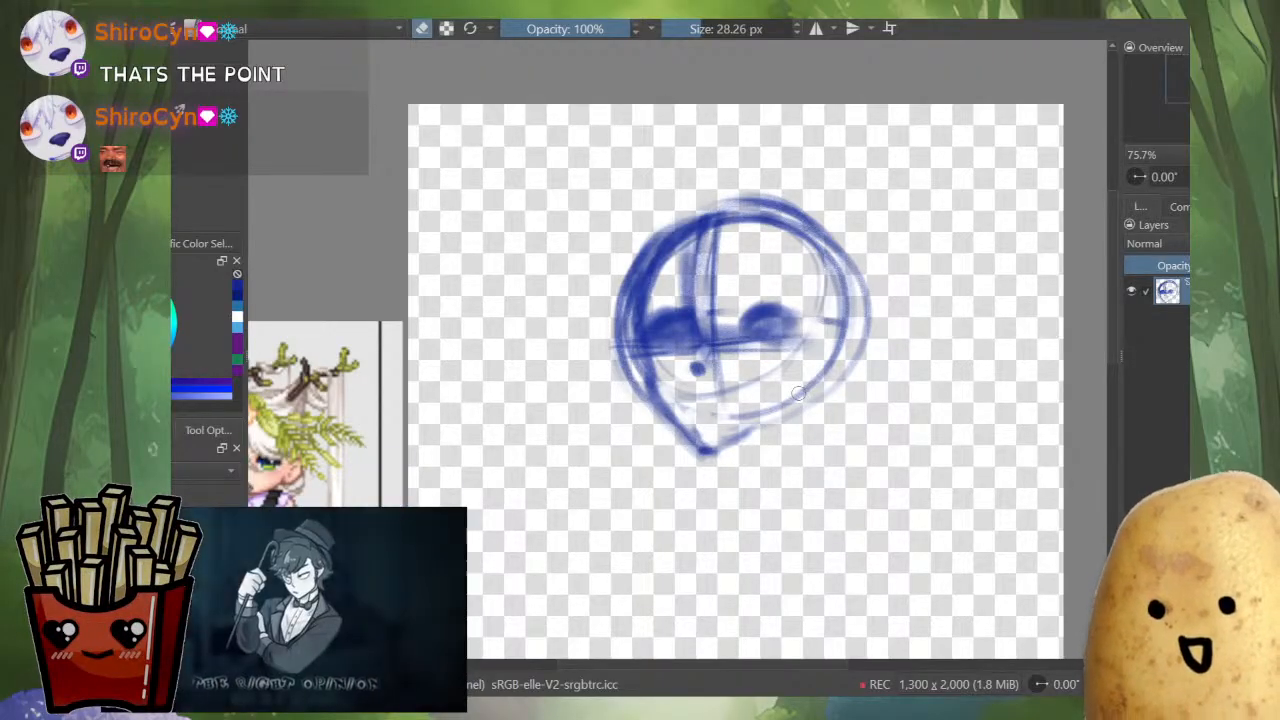
- Define the angular upper lids and outlines of both eyes with a 13.39 px brush
key(e)
key(e)
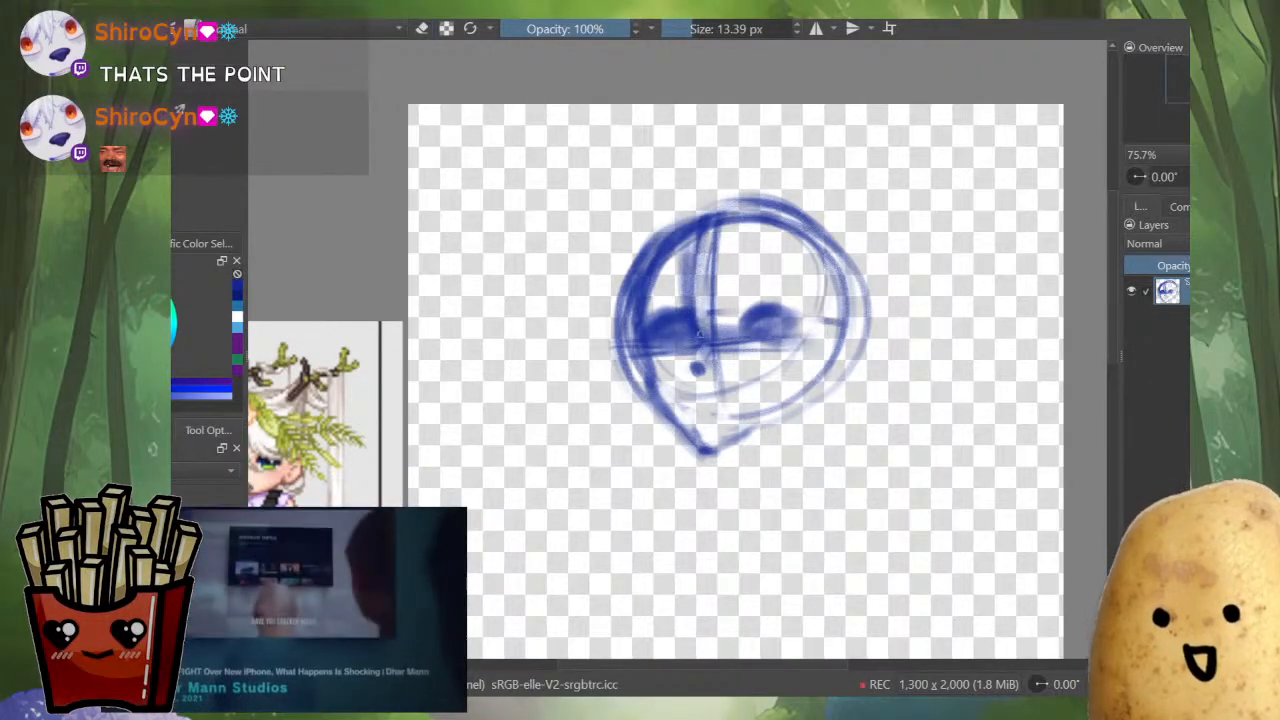
drag(698, 338, 672, 310)
key(e)
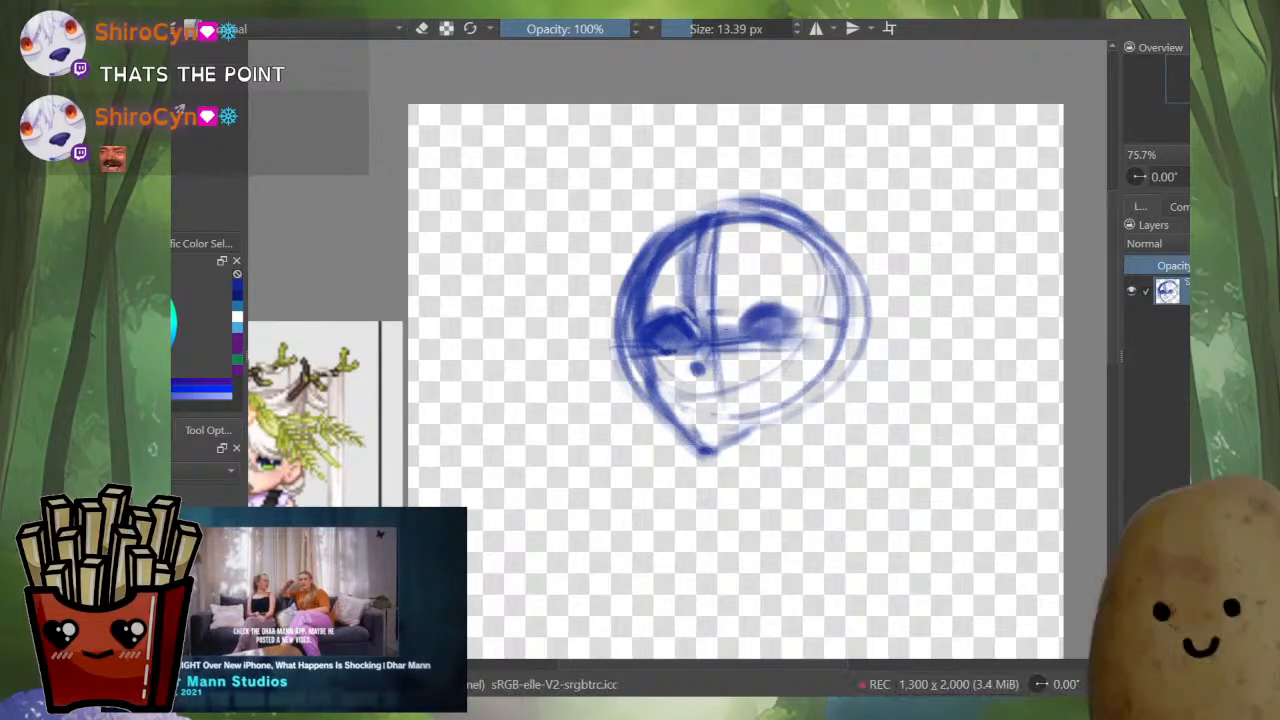
mouse_move(748, 317)
mouse_down()
mouse_move(735, 326)
mouse_move(796, 325)
mouse_move(766, 347)
mouse_move(745, 342)
mouse_move(758, 348)
mouse_up()
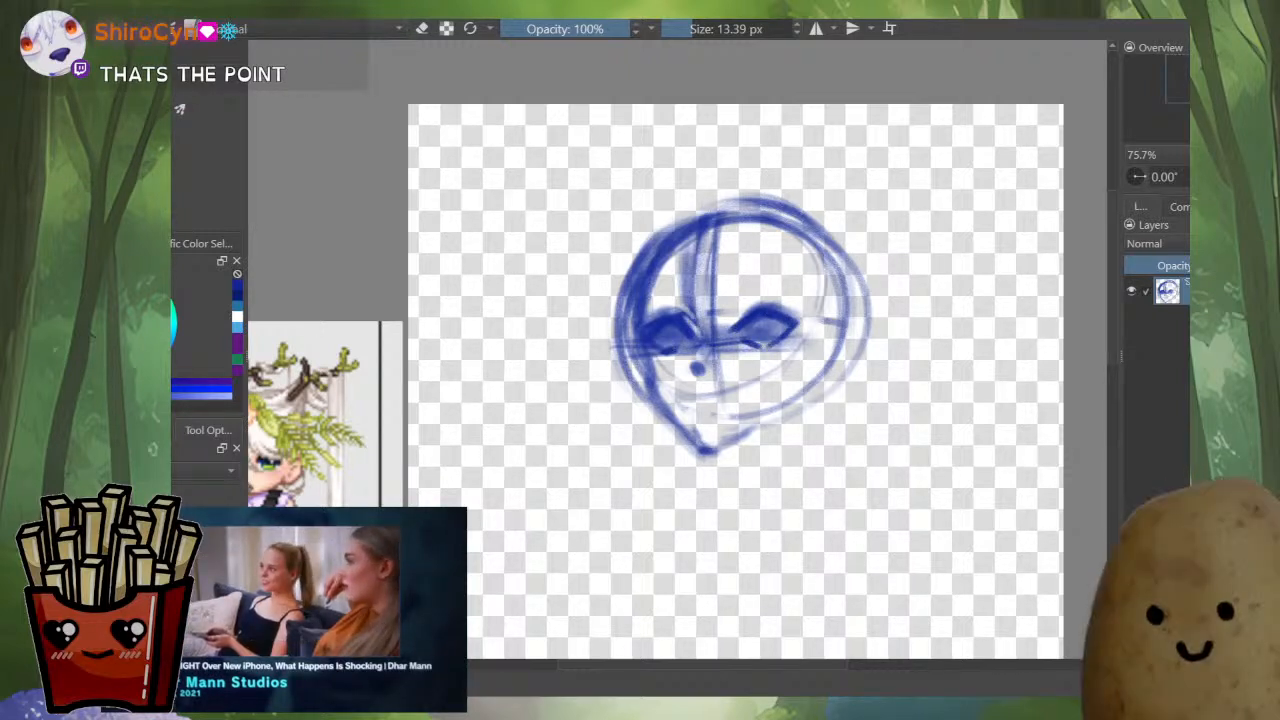
key(e)
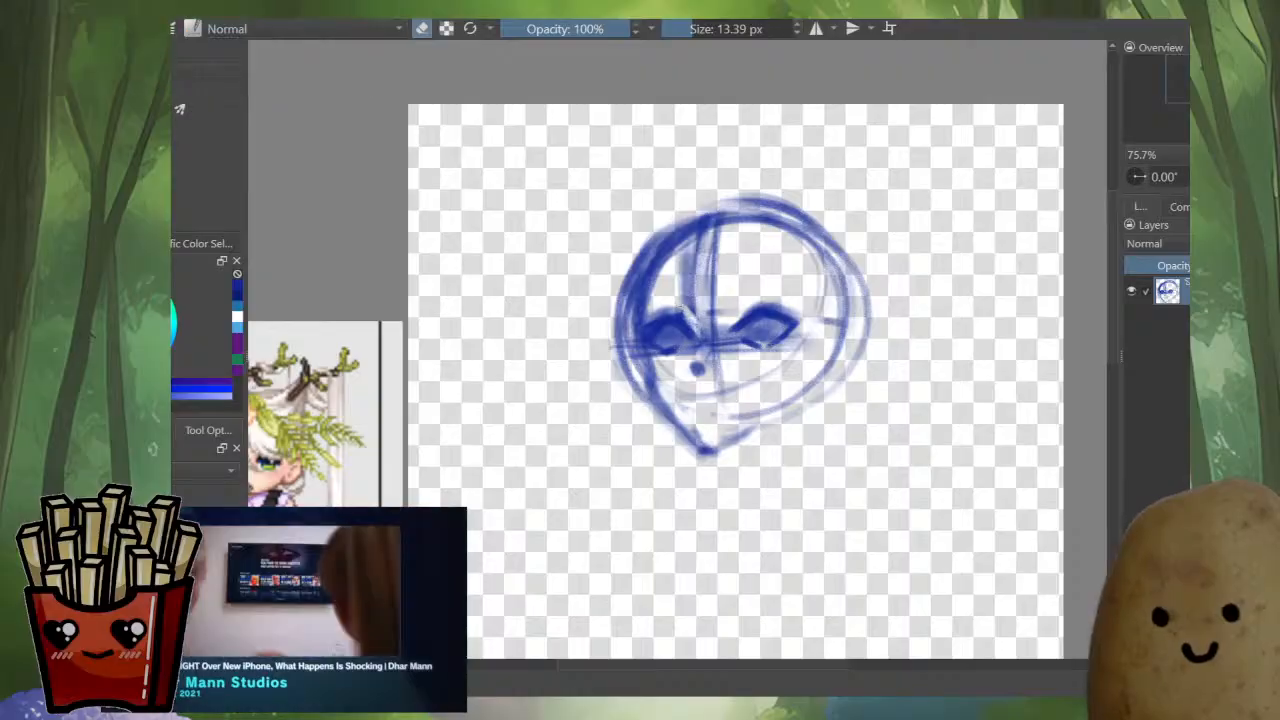
- Draw the curved lines above both eyes at 13.39 px, and erase light spots into the irises
key(e)
drag(698, 326, 656, 300)
drag(738, 304, 762, 297)
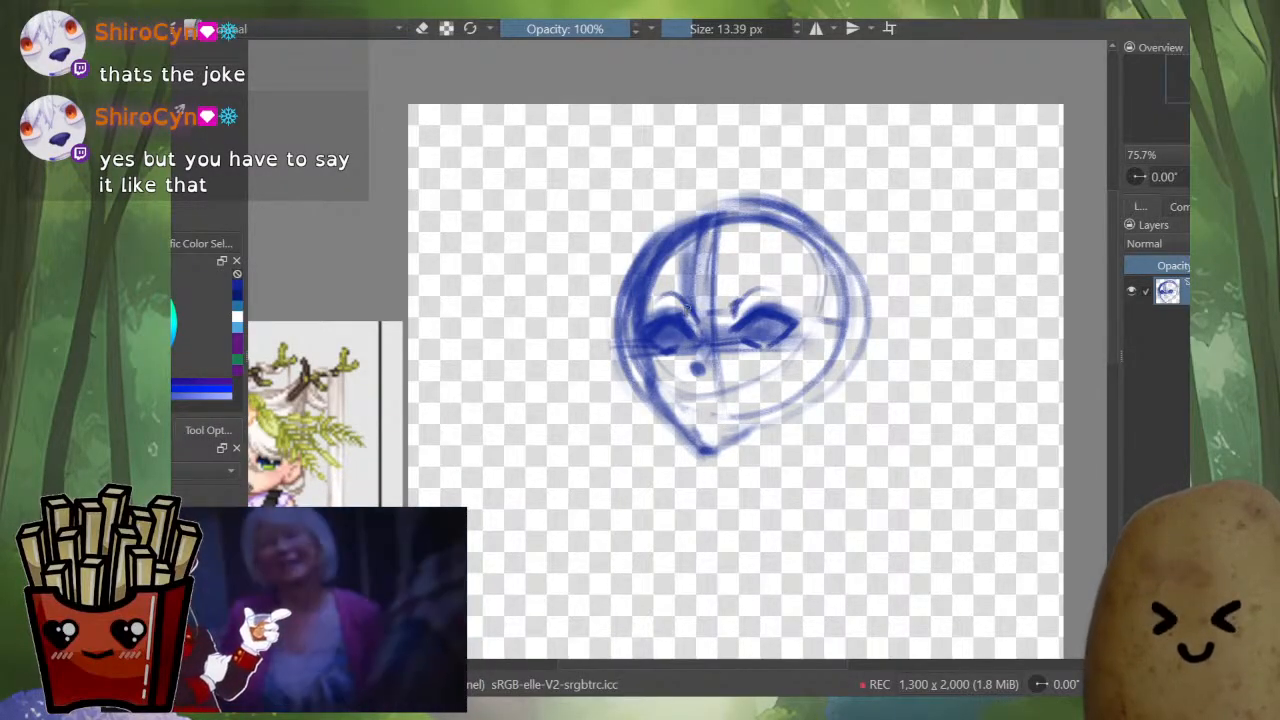
key(e)
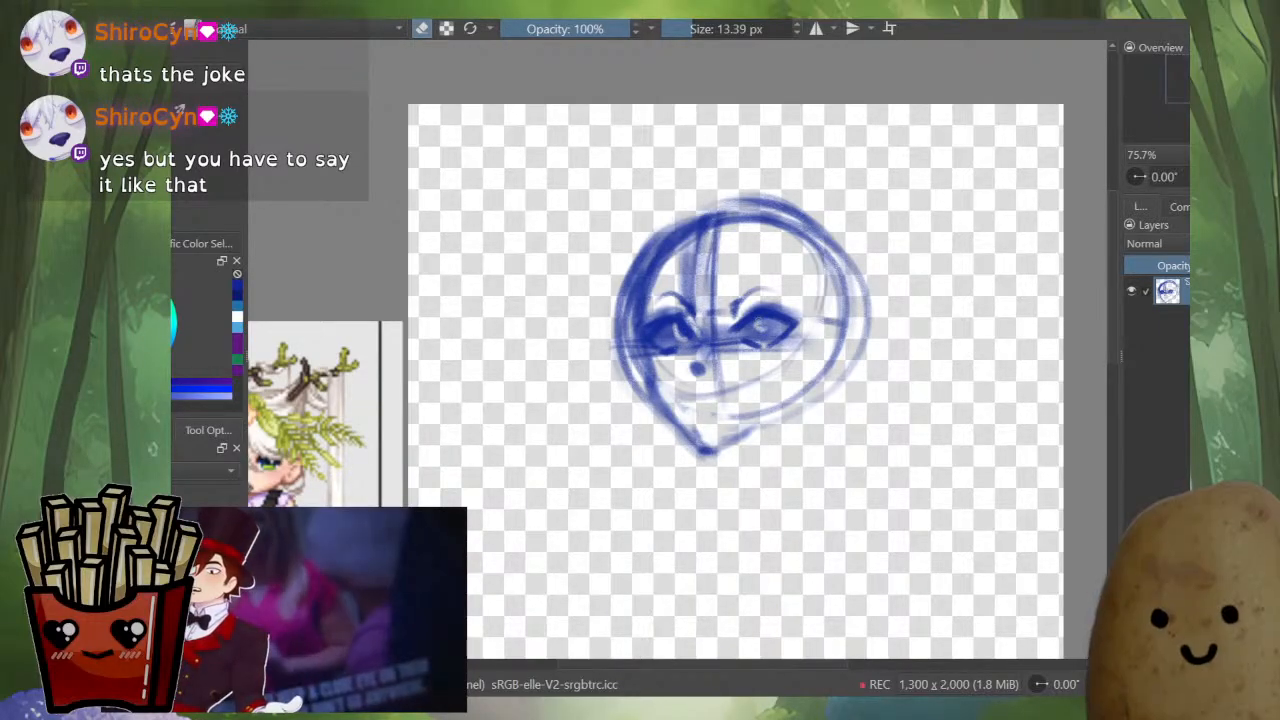
- Strengthen the right jawline down to the chin, sketch the mouth at 19.14 px, and trim its shape with an 11.89 px eraser
drag(768, 387, 768, 553)
mouse_move(755, 455)
mouse_down()
mouse_move(828, 303)
mouse_move(763, 337)
mouse_up()
key(e)
mouse_move(809, 302)
mouse_down()
mouse_move(722, 362)
mouse_move(712, 321)
mouse_move(745, 322)
mouse_move(712, 320)
mouse_up()
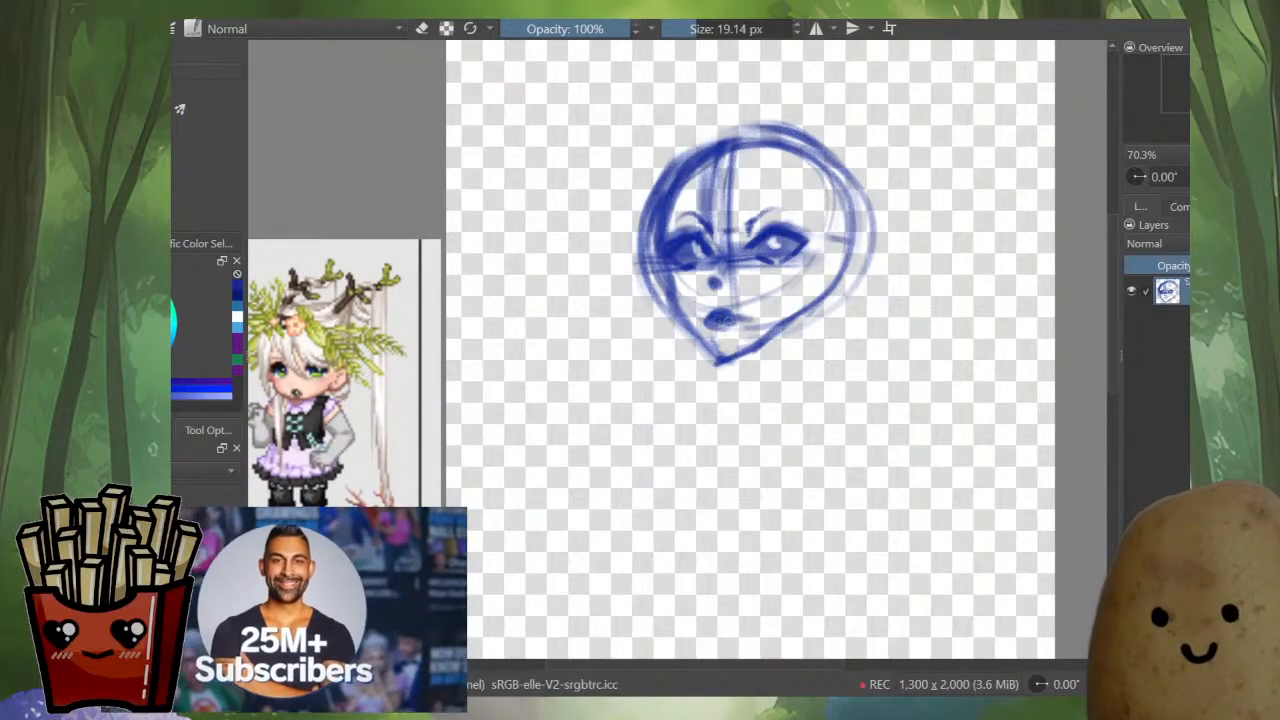
key(e)
shift+drag(722, 305, 710, 312)
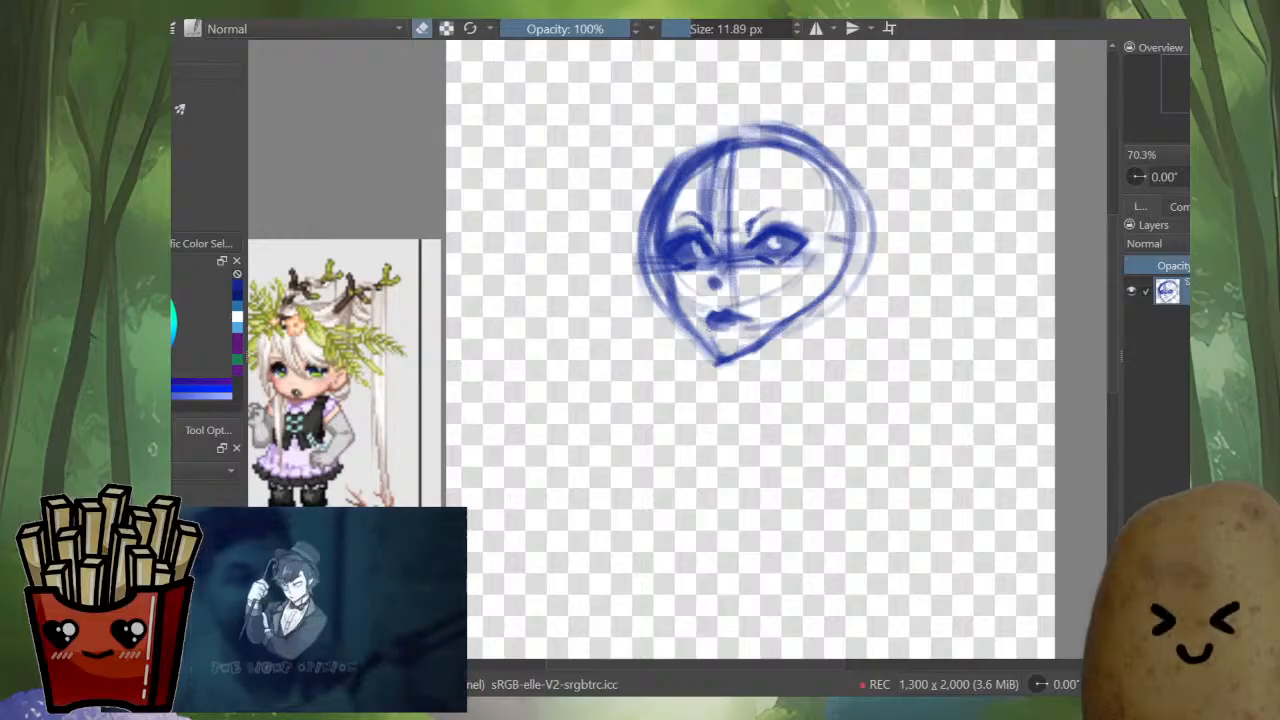
key(e)
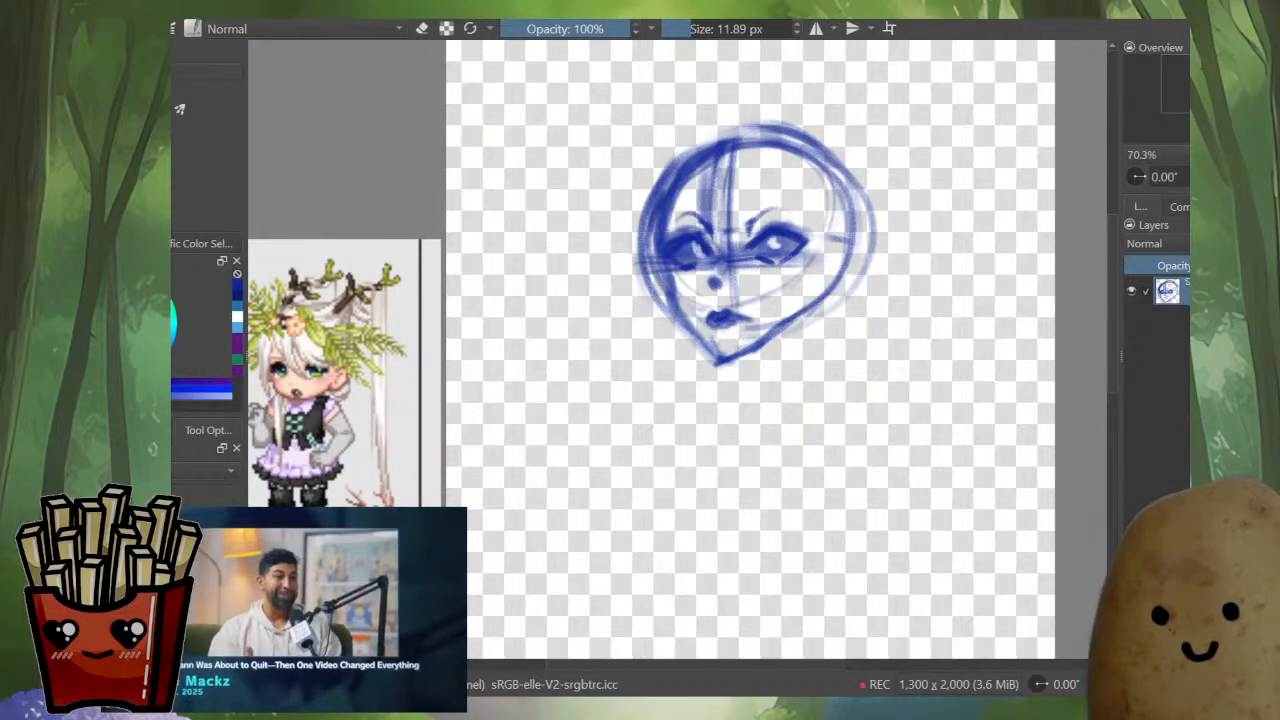
- Trim the chin and lower right jawline with an 11.89 px eraser, and redraw the jaw contour into the chin
key(e)
key(e)
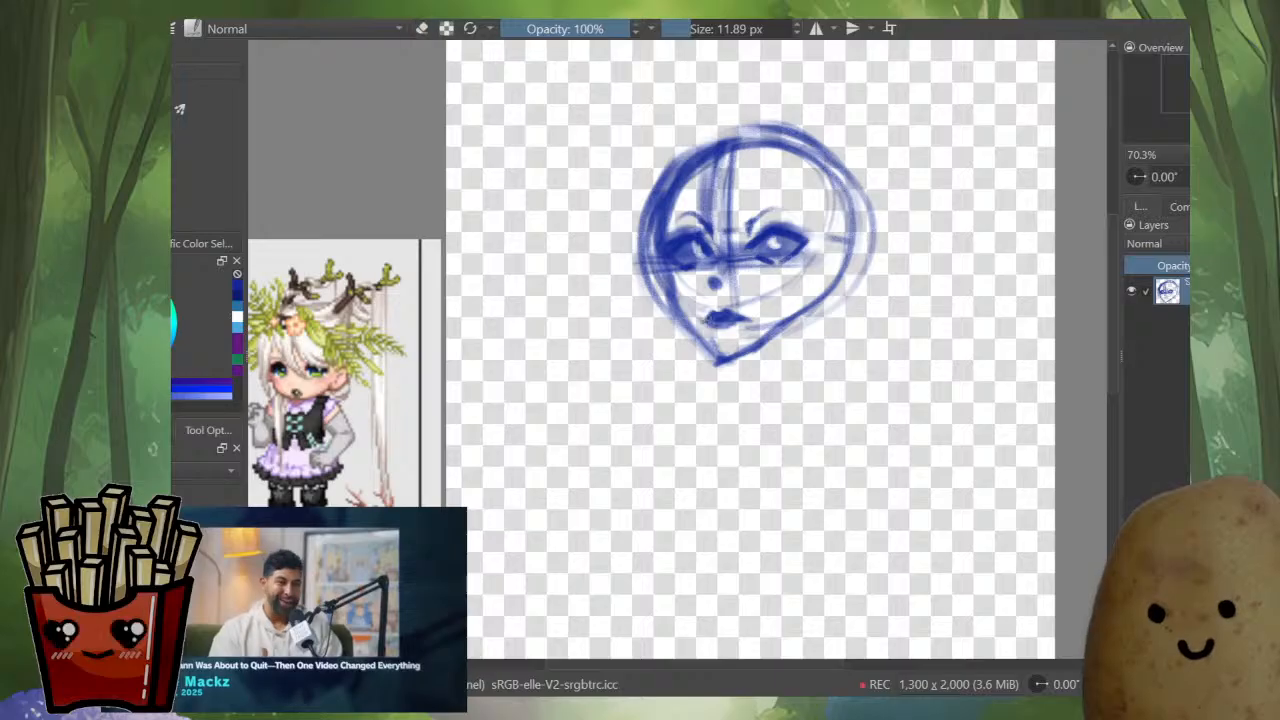
key(e)
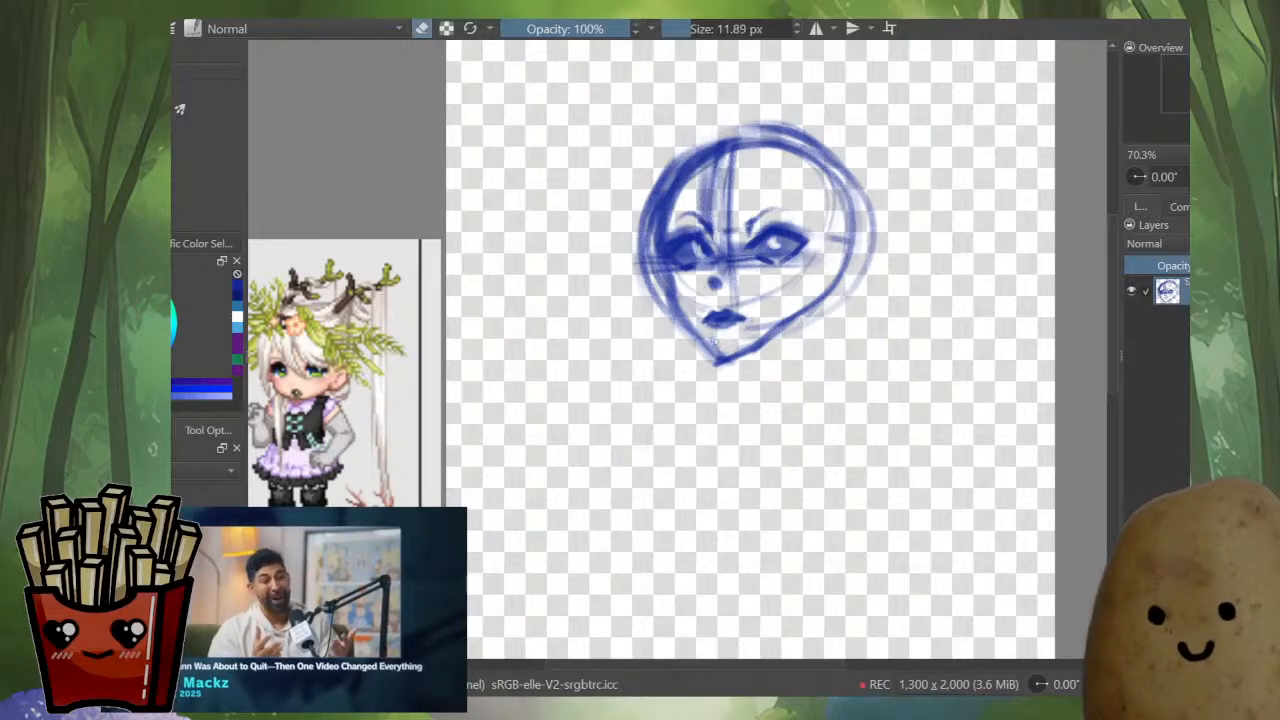
drag(770, 340, 712, 362)
key(e)
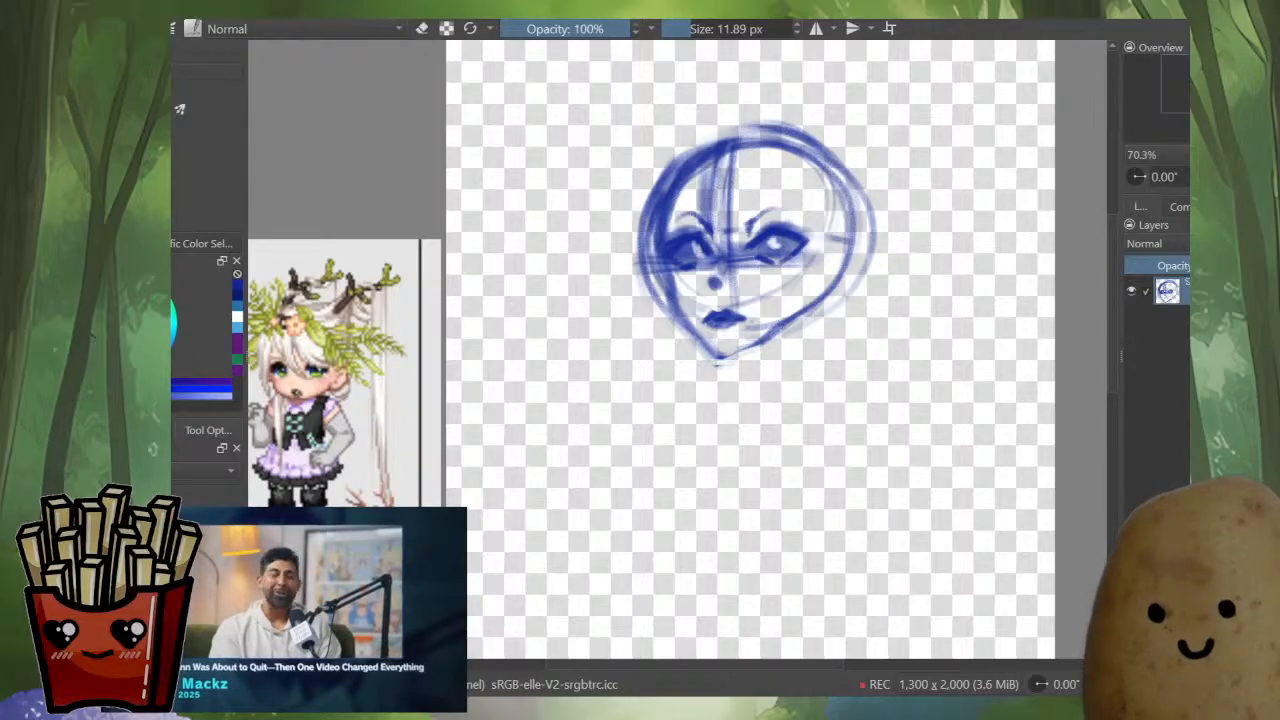
mouse_move(776, 328)
mouse_down()
mouse_move(820, 311)
mouse_move(734, 358)
mouse_up()
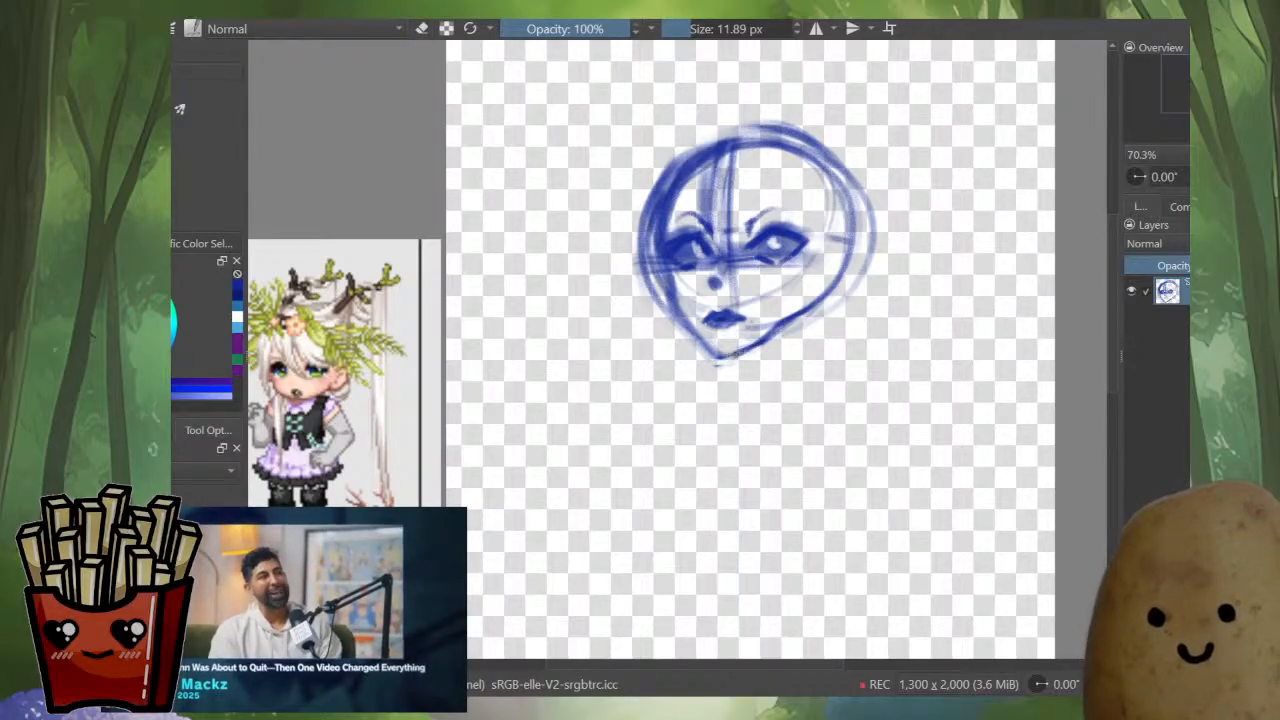
key(m)
key(m)
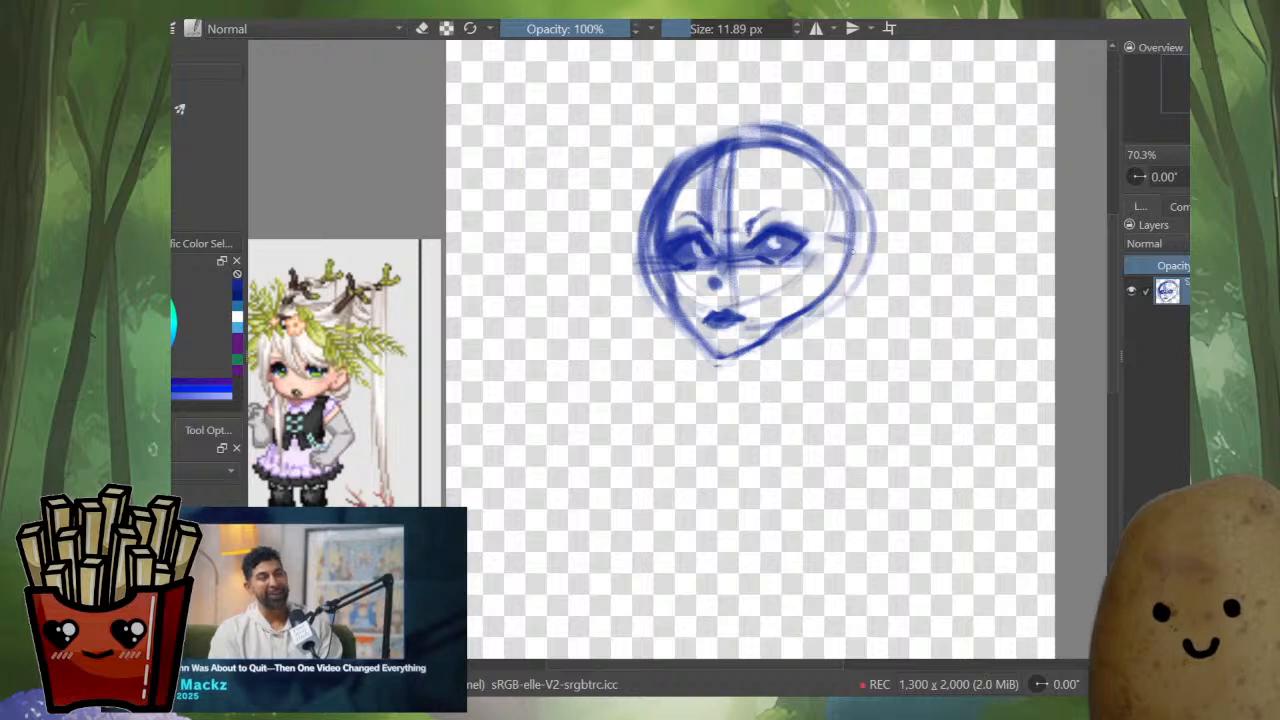
key(e)
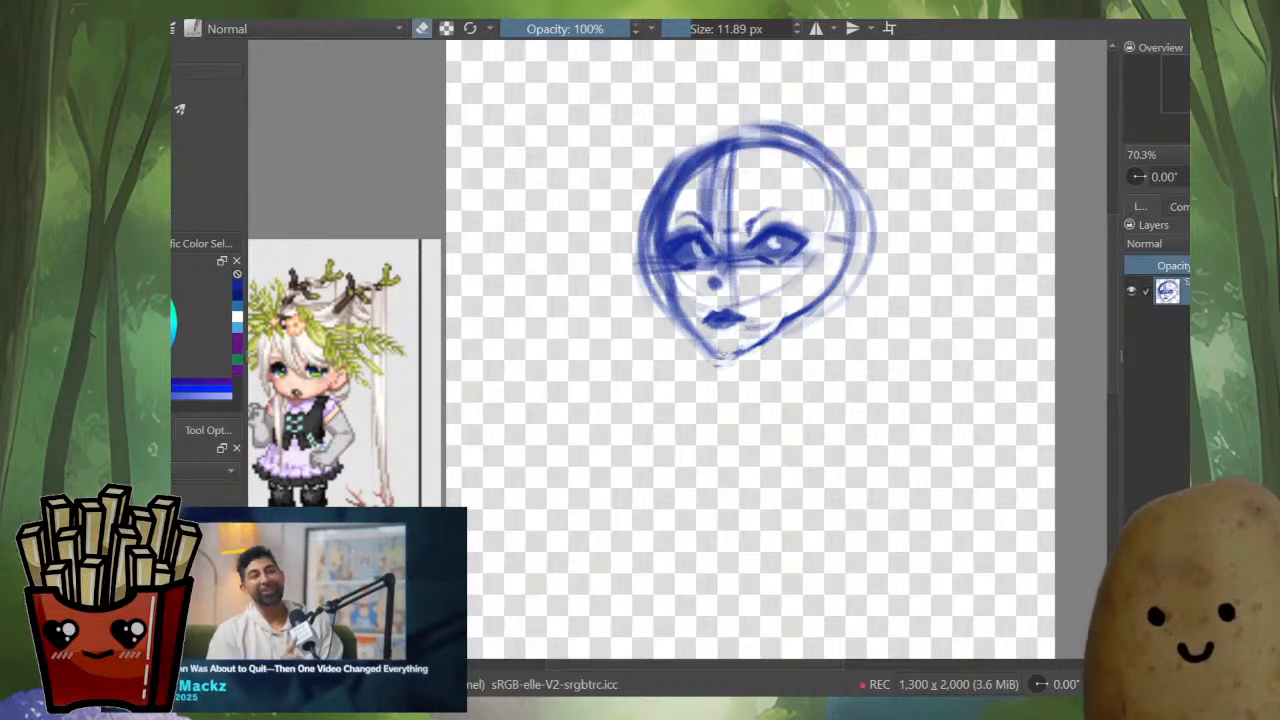
key(e)
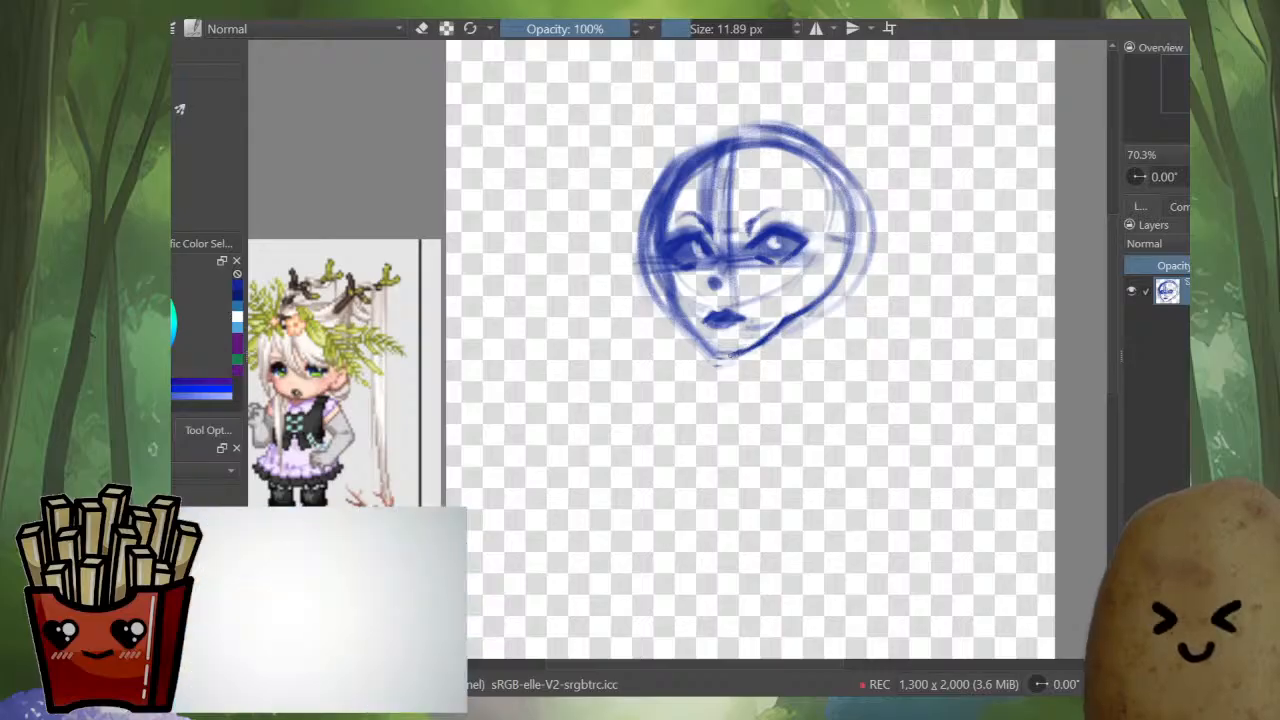
- Check the face in mirrored view, and clean up the inner edge of the right jawline with the 11.89 px eraser
key(m)
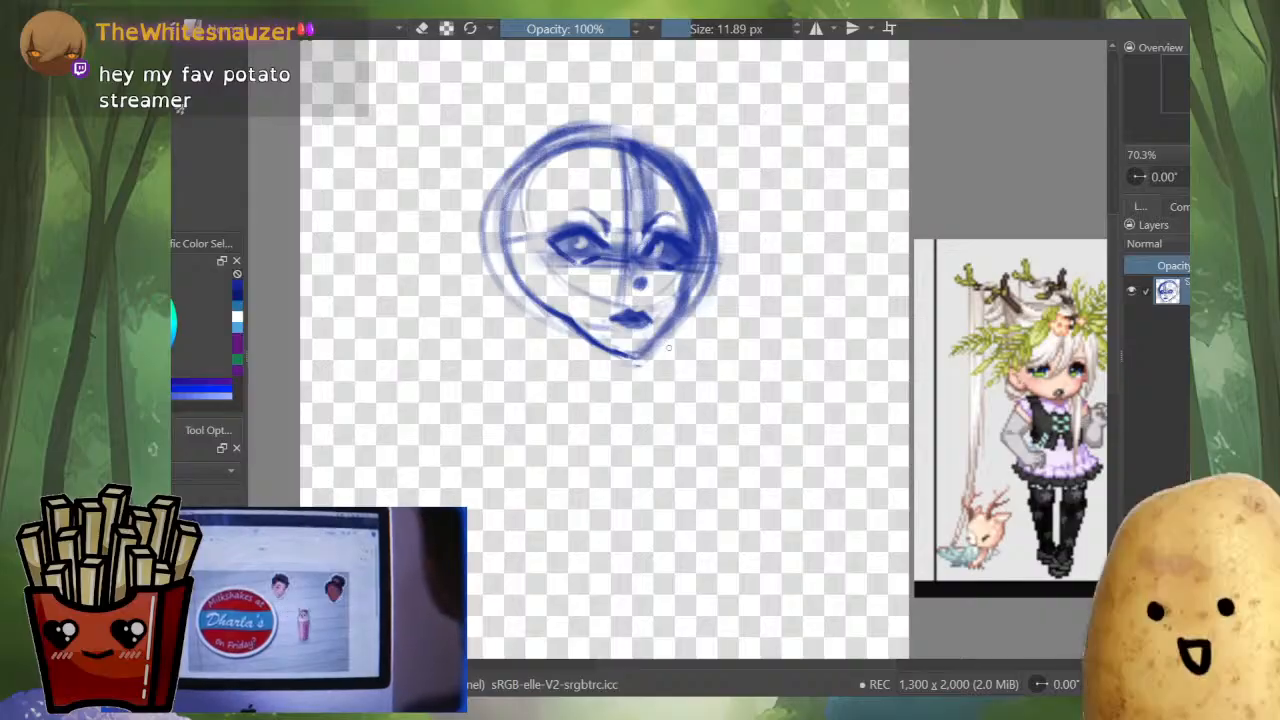
key(m)
key(e)
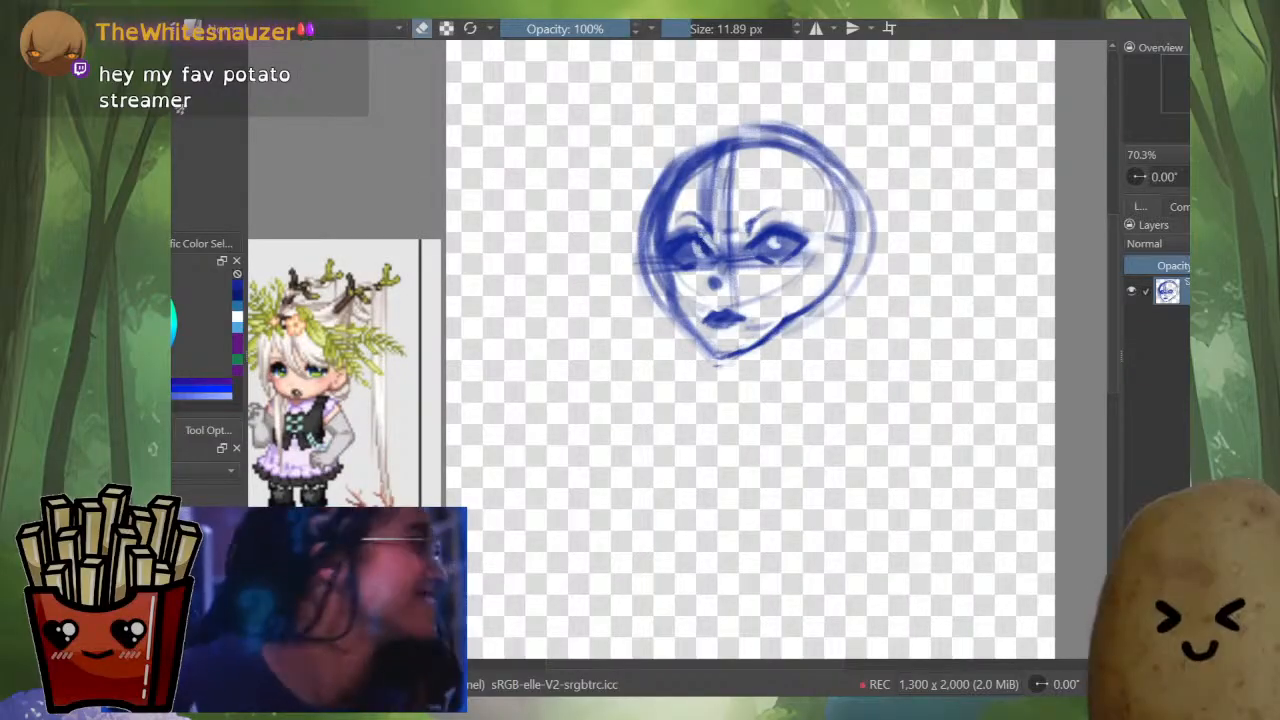
key(e)
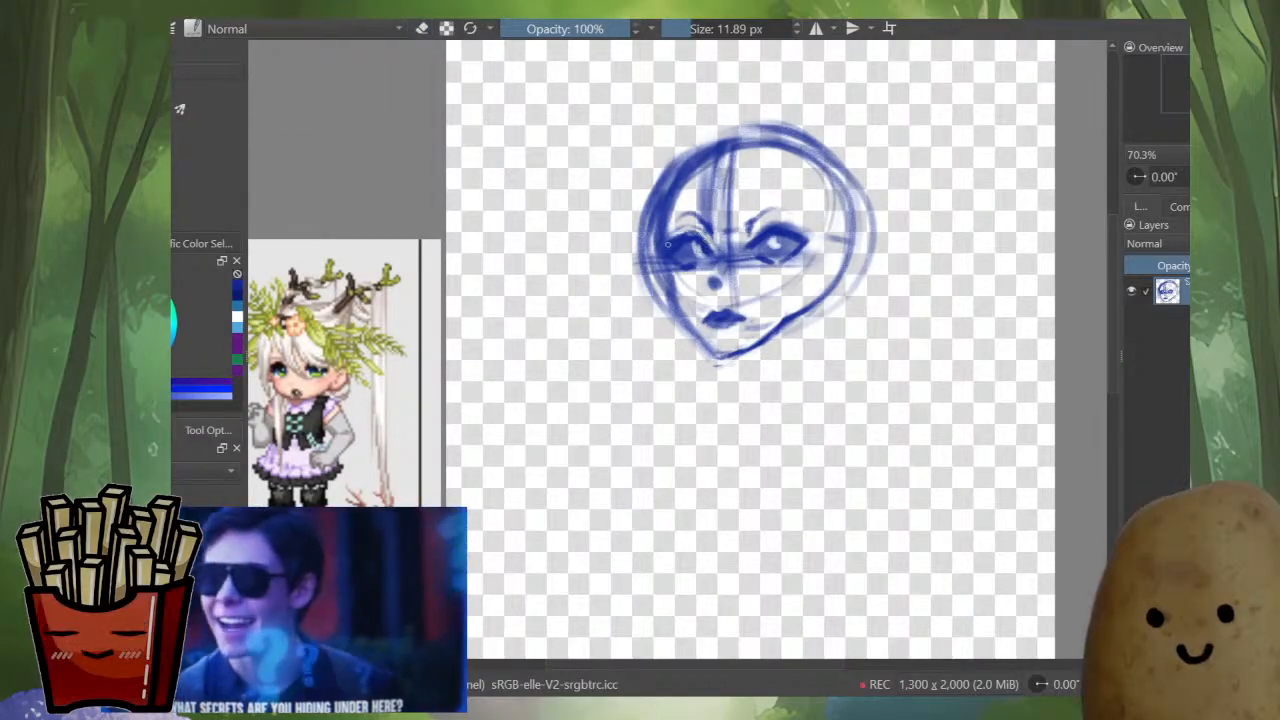
key(e)
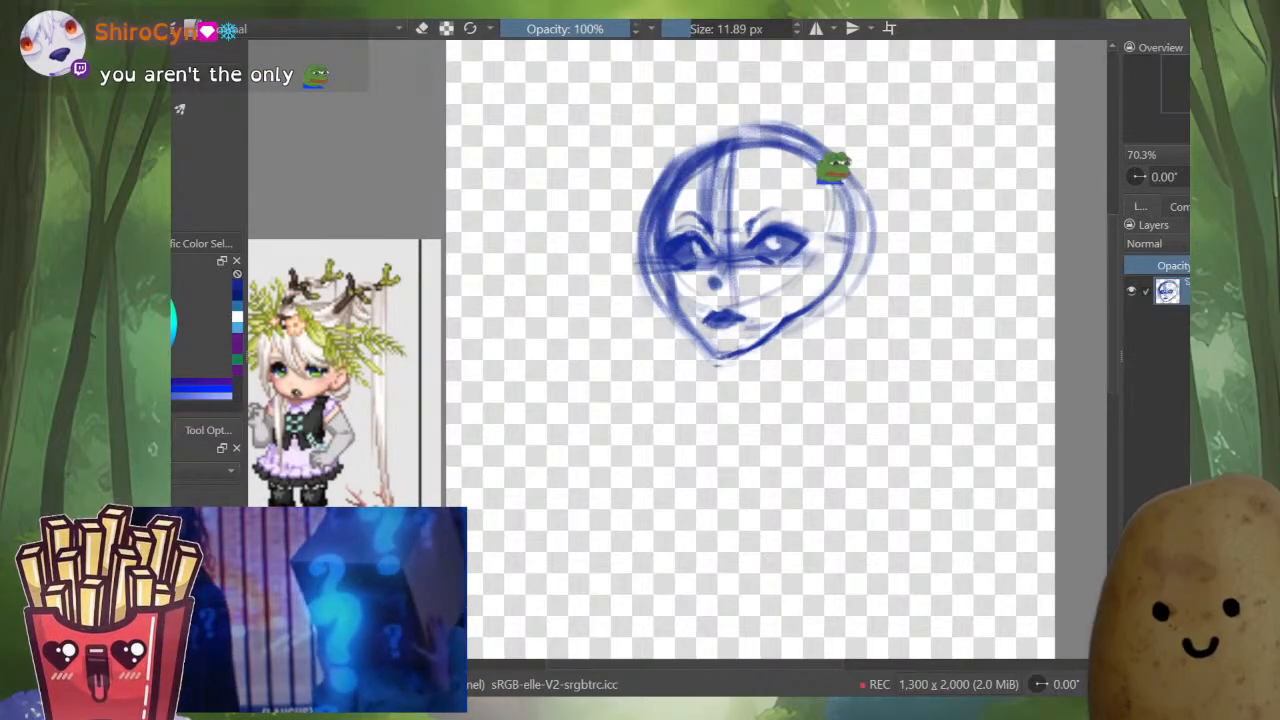
key(e)
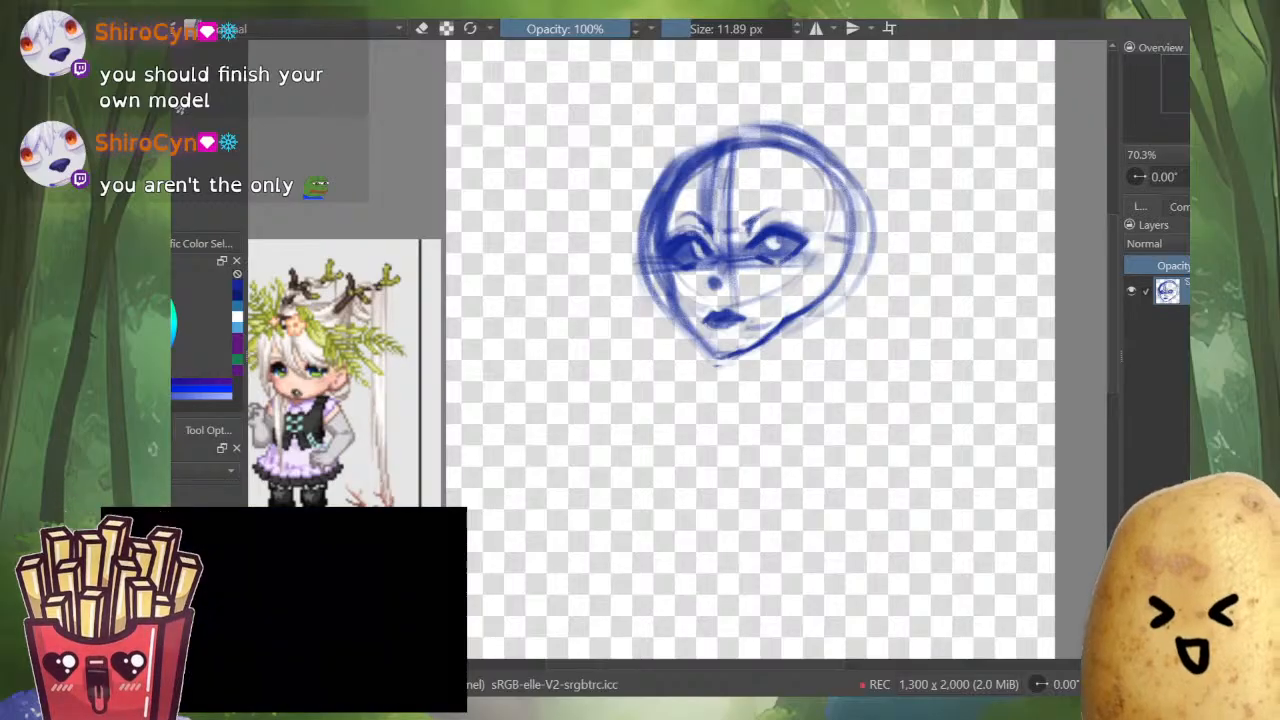
key(e)
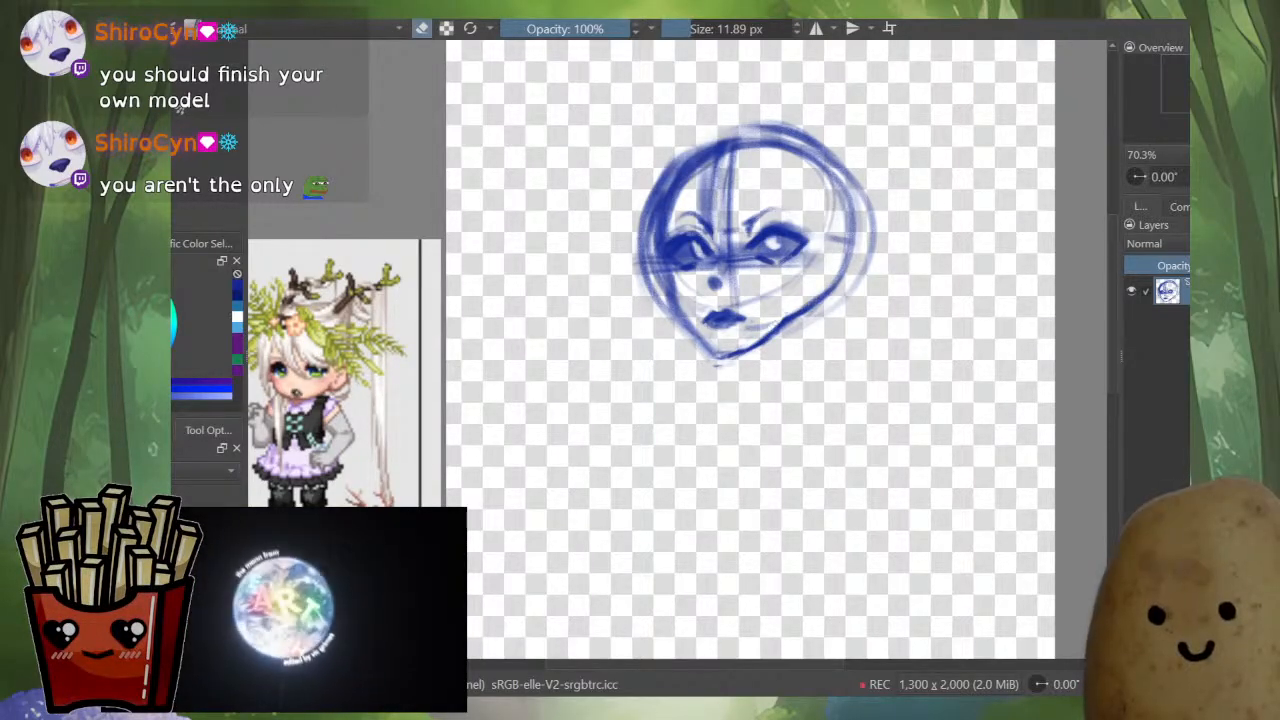
drag(758, 338, 742, 348)
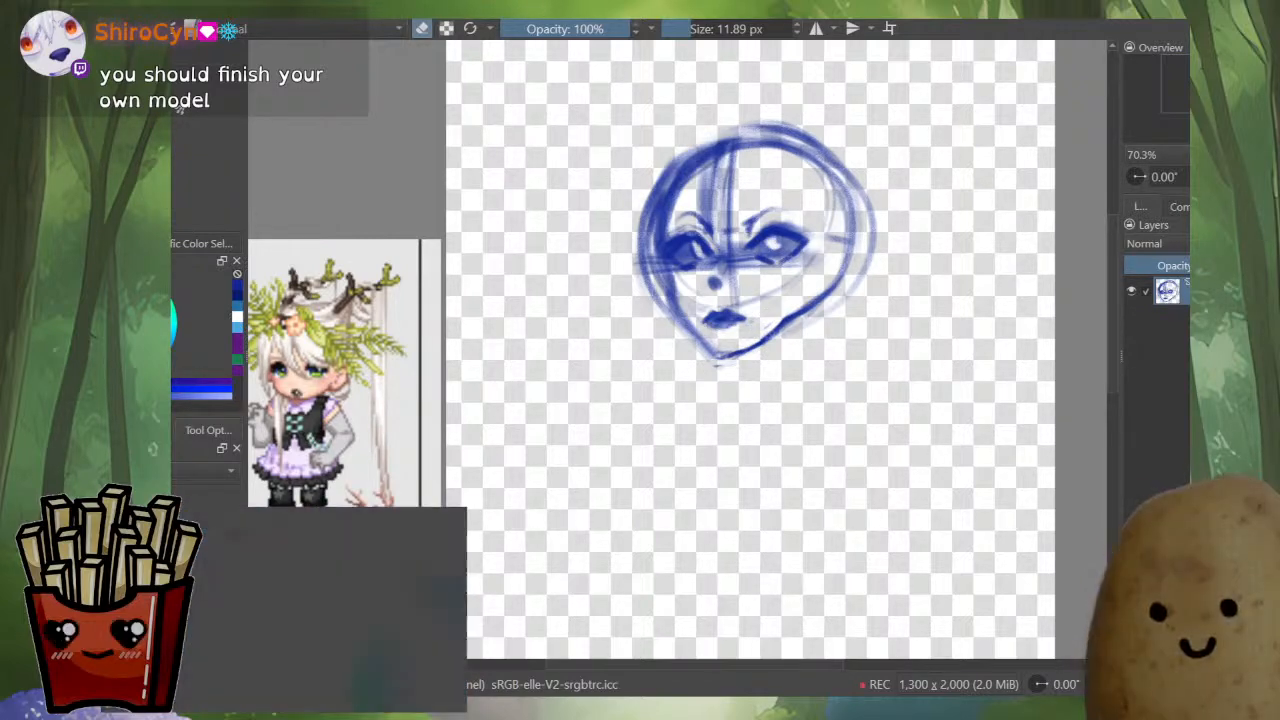
key(e)
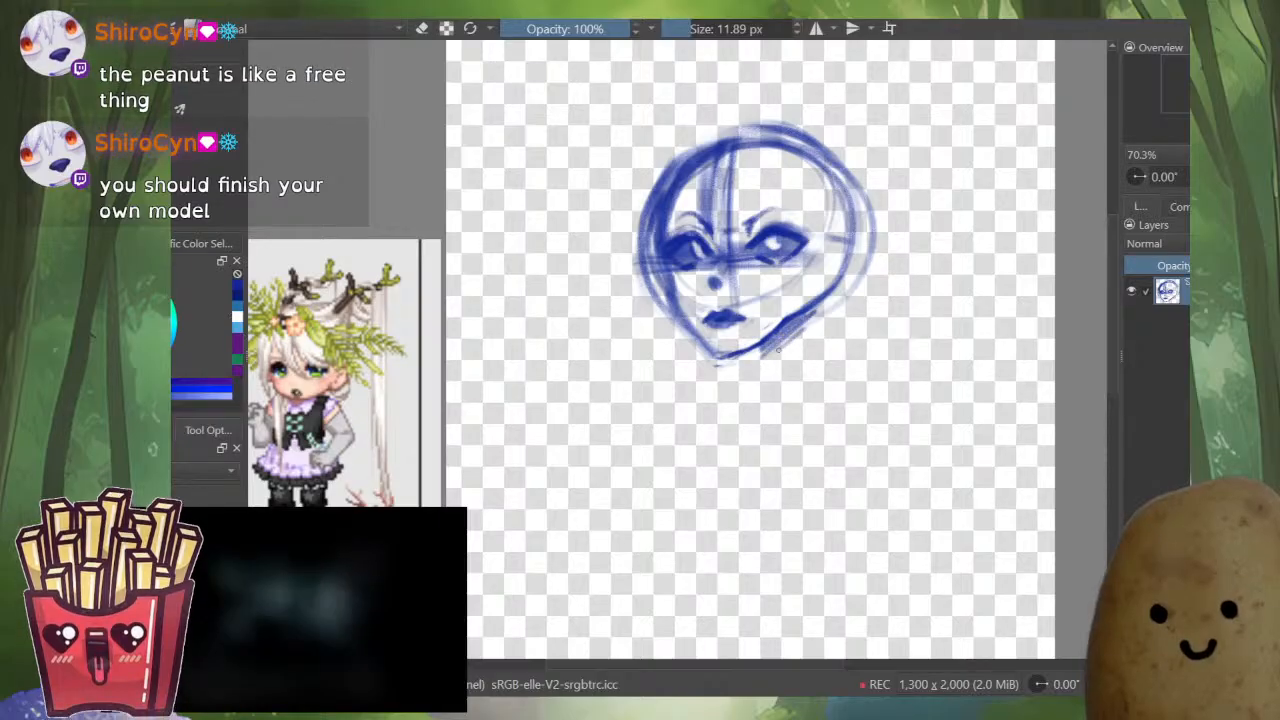
- Sketch shading strokes under the right jaw and short neck lines below the jaw and chin at 11.89 px
drag(764, 352, 812, 314)
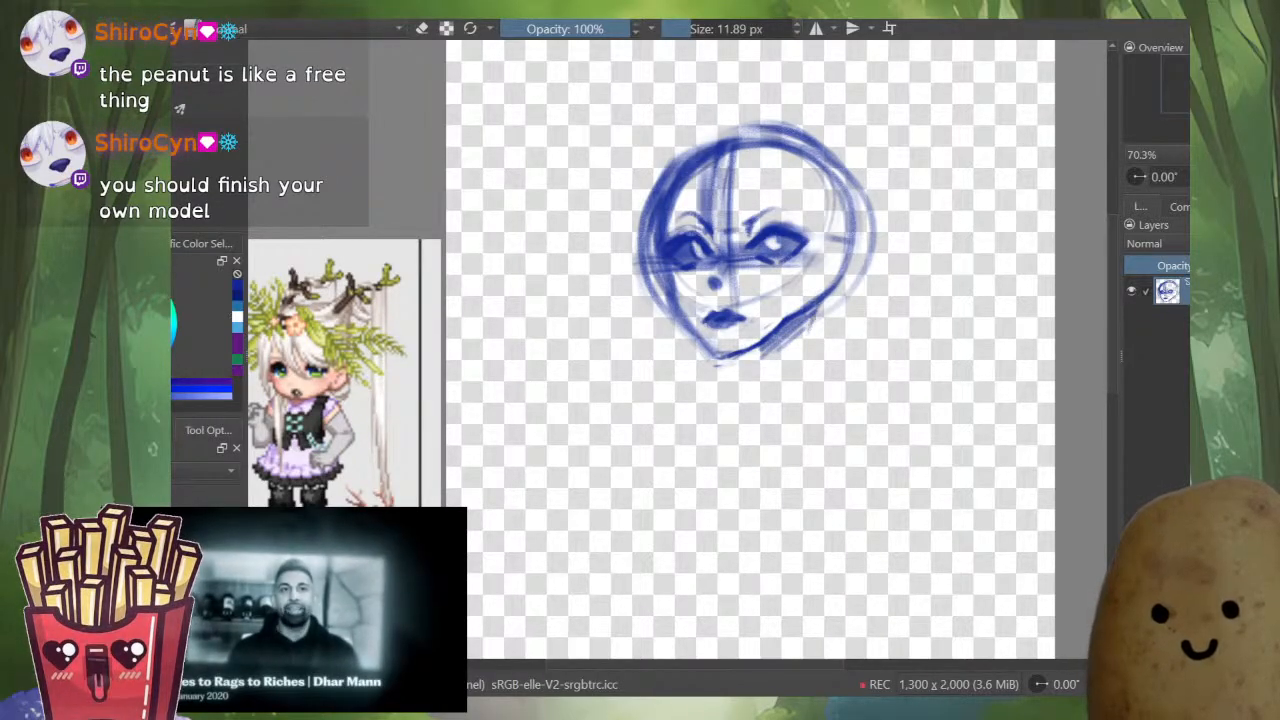
drag(808, 300, 824, 328)
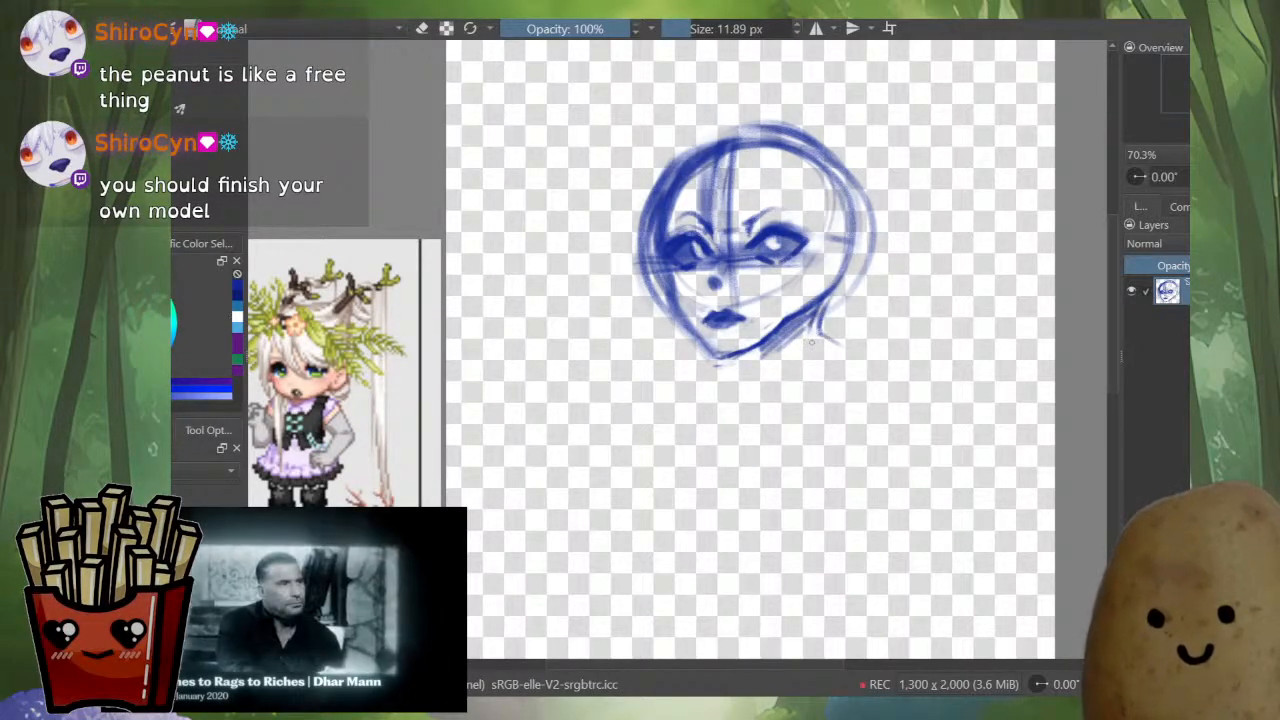
mouse_move(762, 364)
mouse_down()
mouse_move(796, 332)
mouse_move(716, 372)
mouse_up()
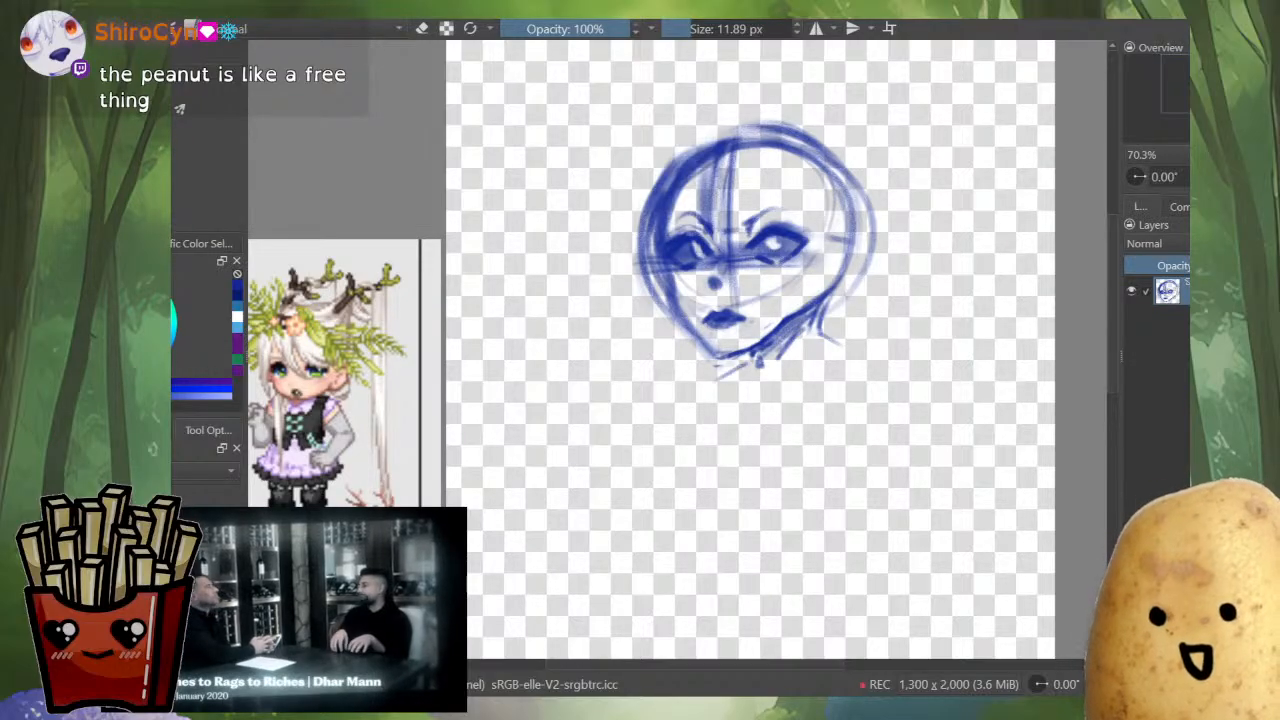
key(e)
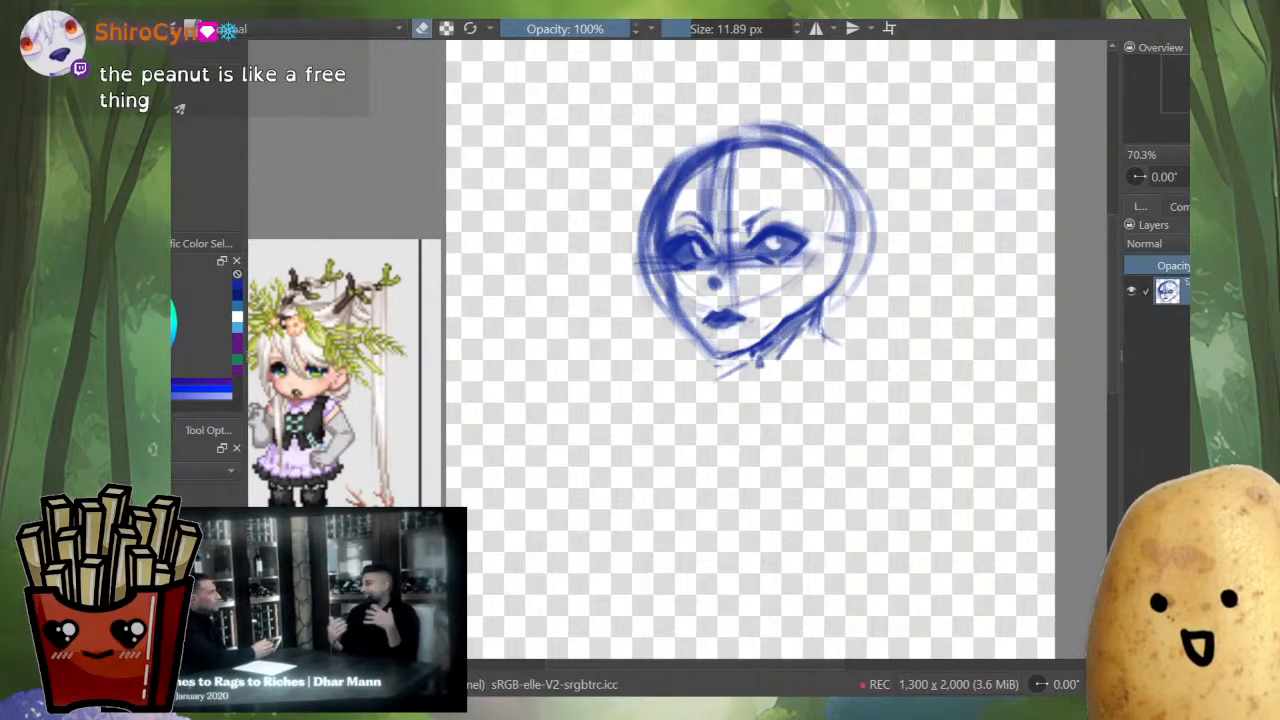
key(e)
- Draw the right neck line sloping into the shoulder, and rough in the left shoulder and both sides of the upper torso
mouse_move(820, 300)
mouse_down()
mouse_move(822, 320)
mouse_move(866, 360)
mouse_up()
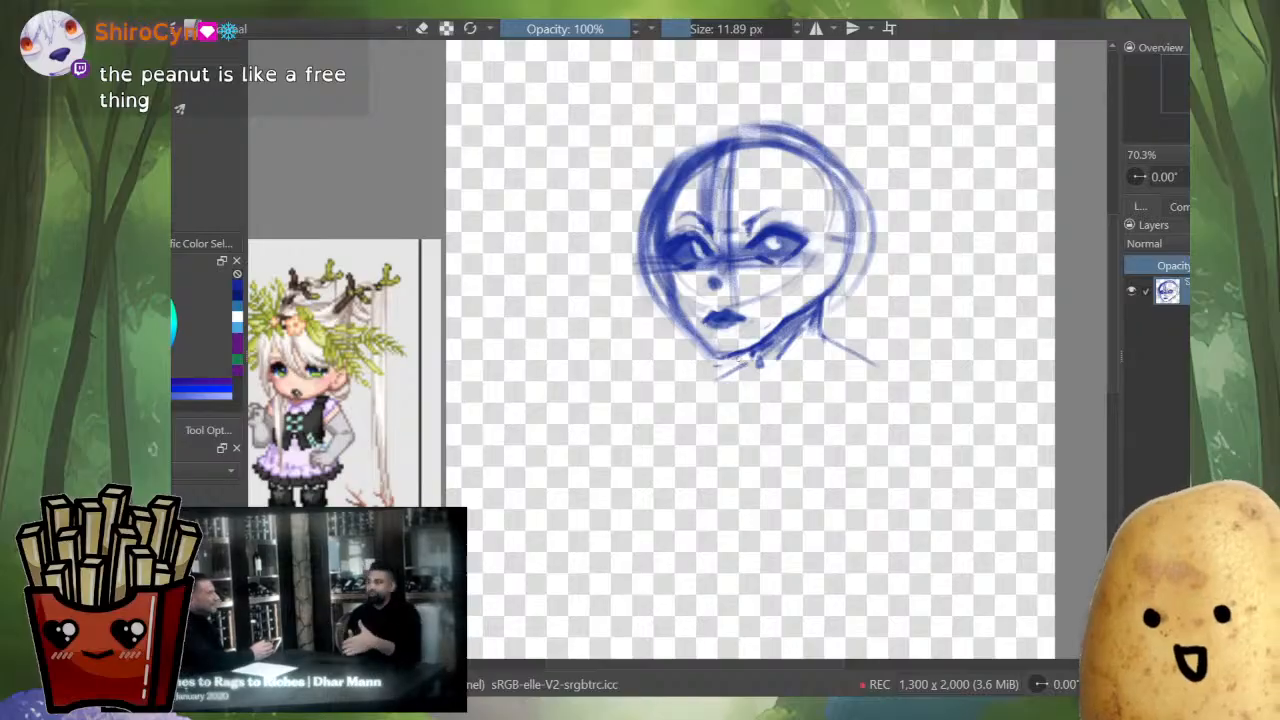
mouse_move(756, 354)
mouse_down()
mouse_move(722, 374)
mouse_move(716, 462)
mouse_up()
drag(879, 380, 860, 462)
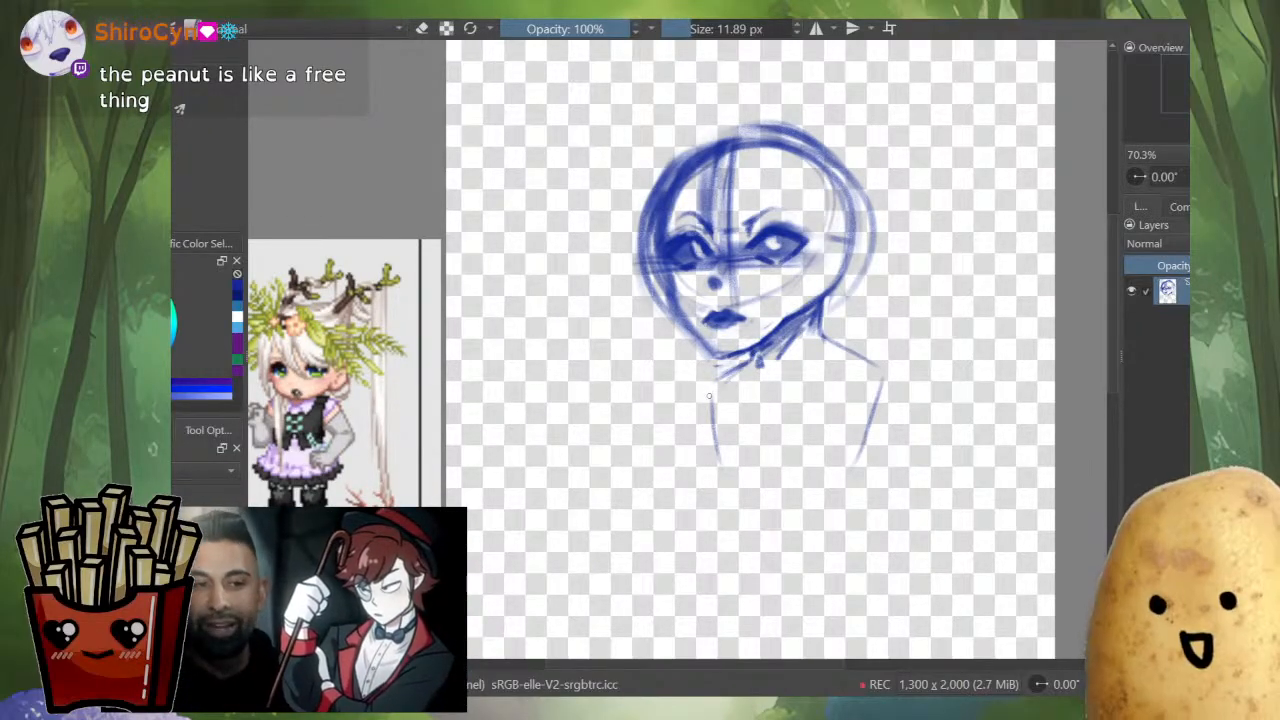
drag(712, 389, 690, 423)
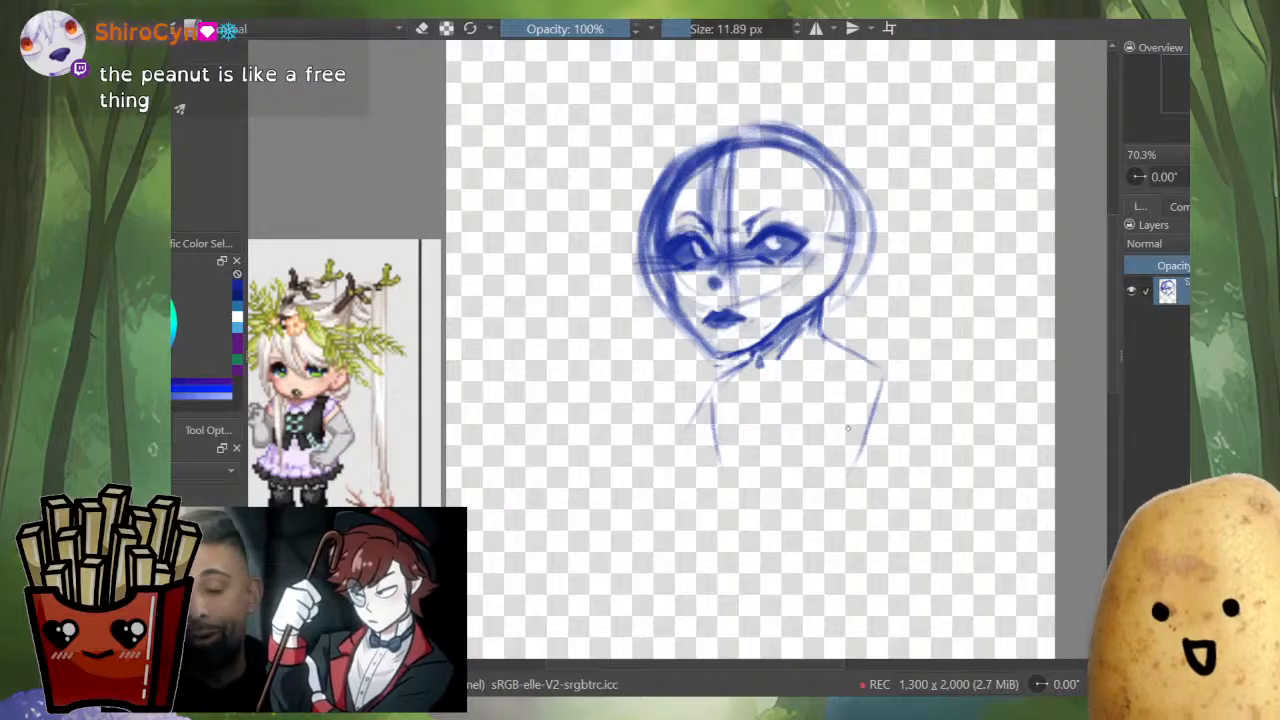
drag(781, 418, 824, 398)
- Darken the right neck and shoulder line, extend it past the shoulder point, and add a faint centre line down the torso
scroll(876, 401, down, 1)
drag(919, 401, 905, 381)
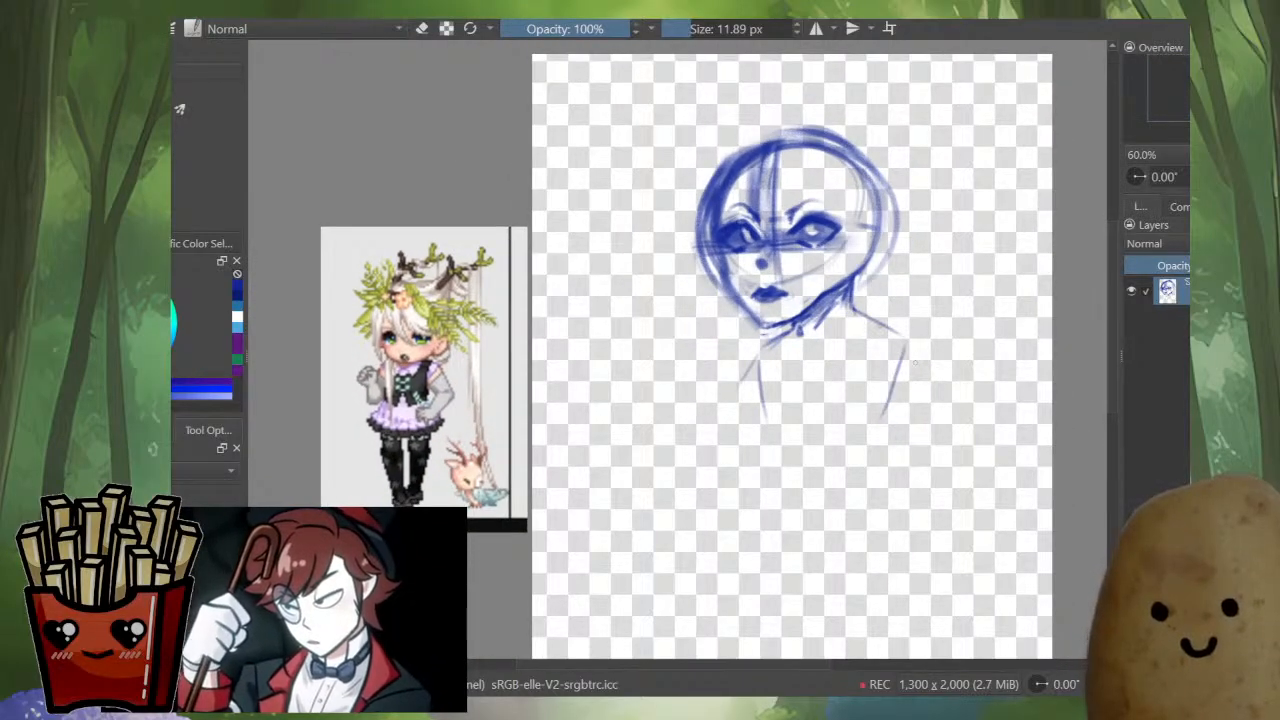
drag(849, 290, 912, 357)
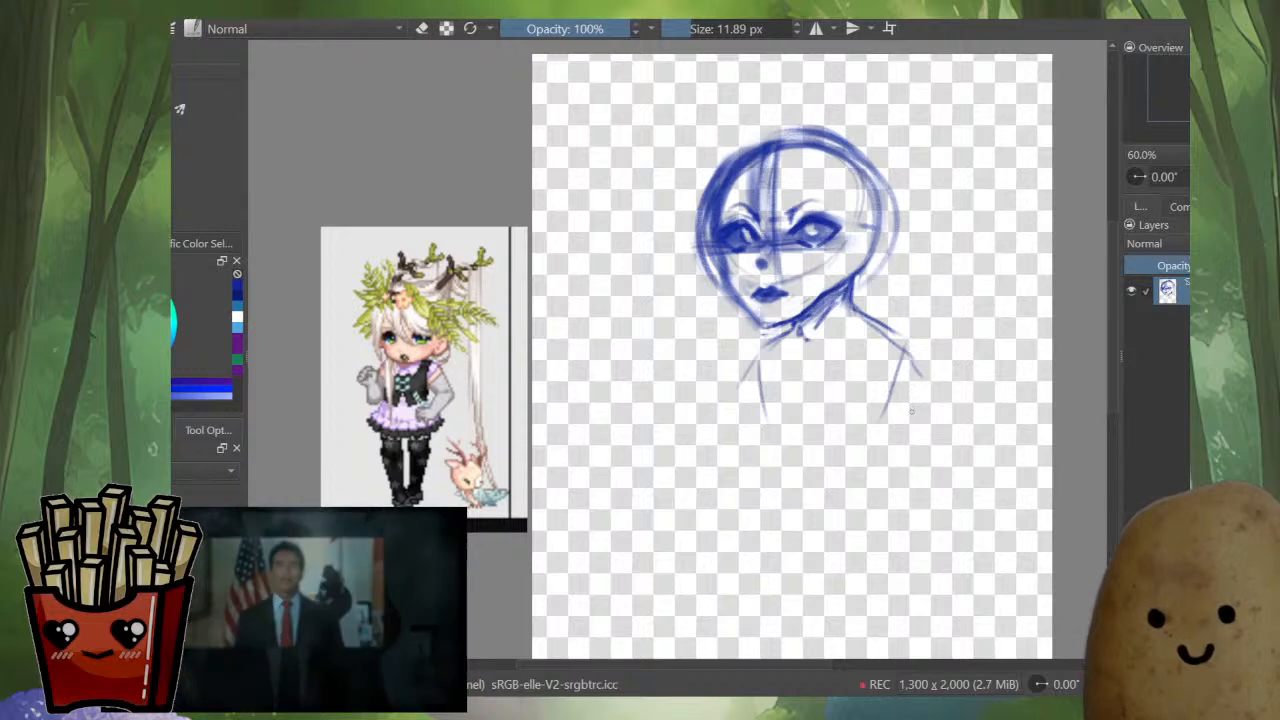
scroll(578, 88, down, 1)
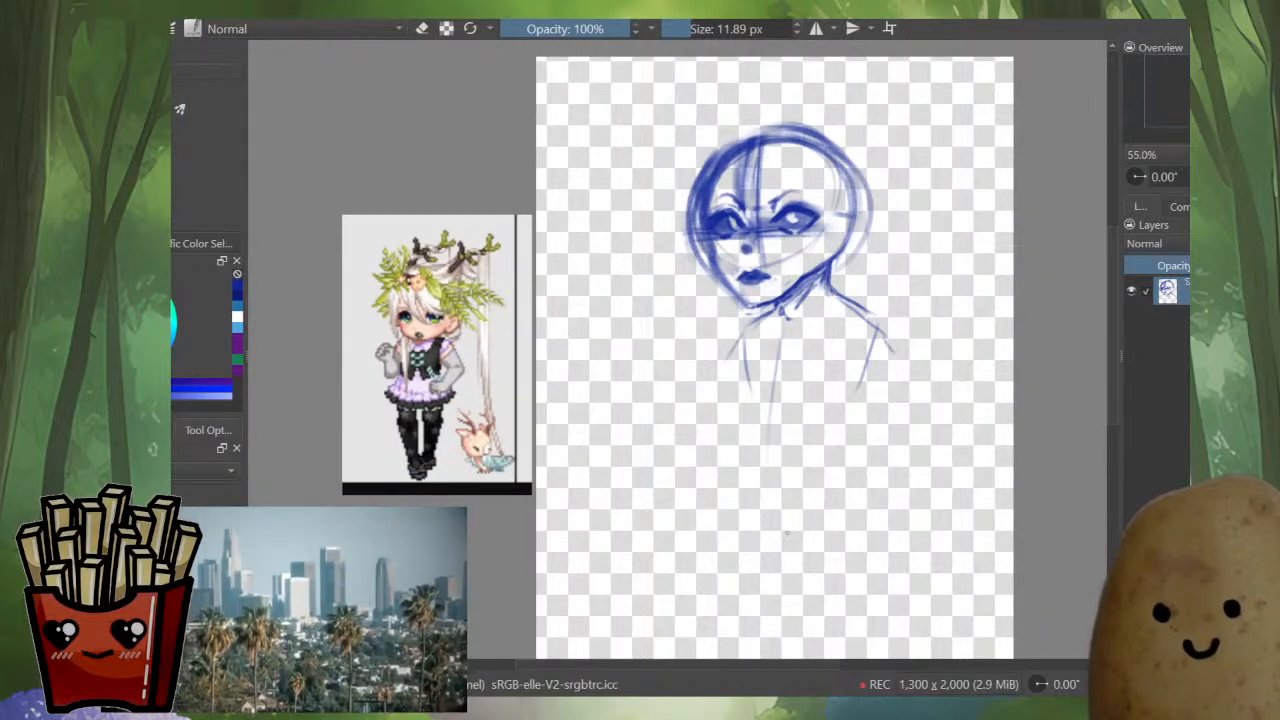
drag(797, 355, 788, 353)
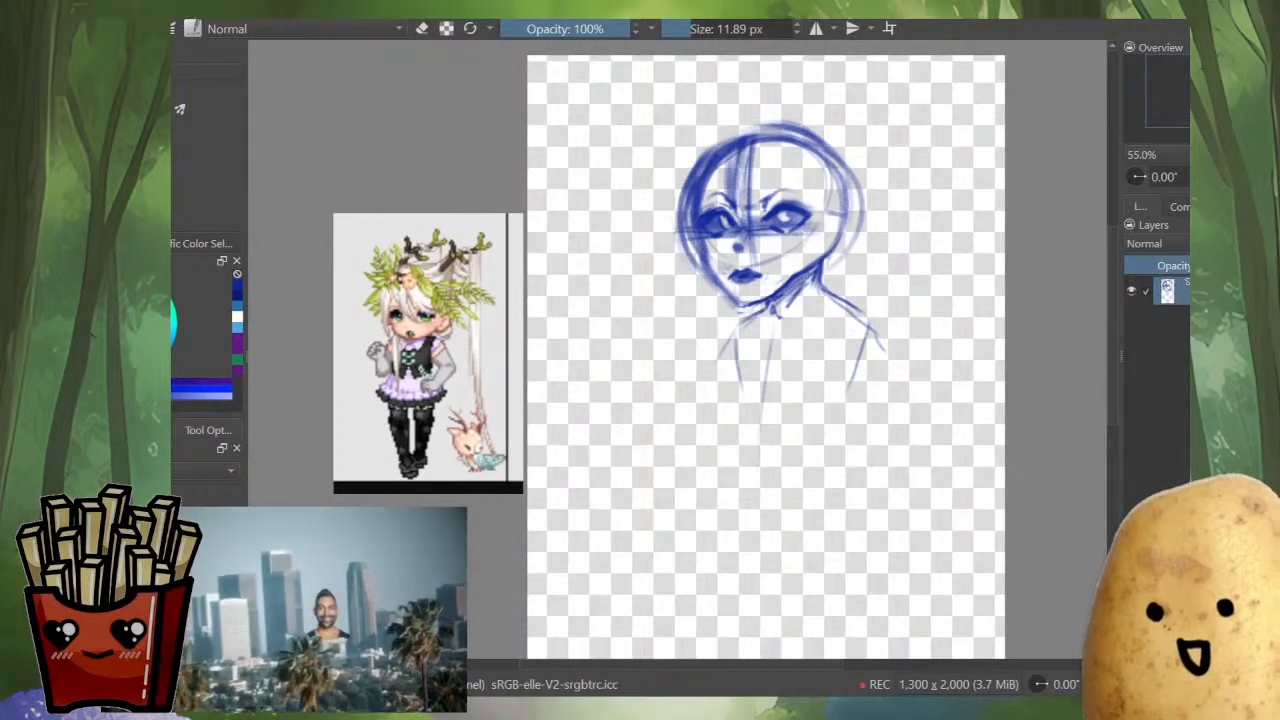
- Outline both eyes and brows with a freehand selection that passes above the nose
scroll(738, 206, up, 10)
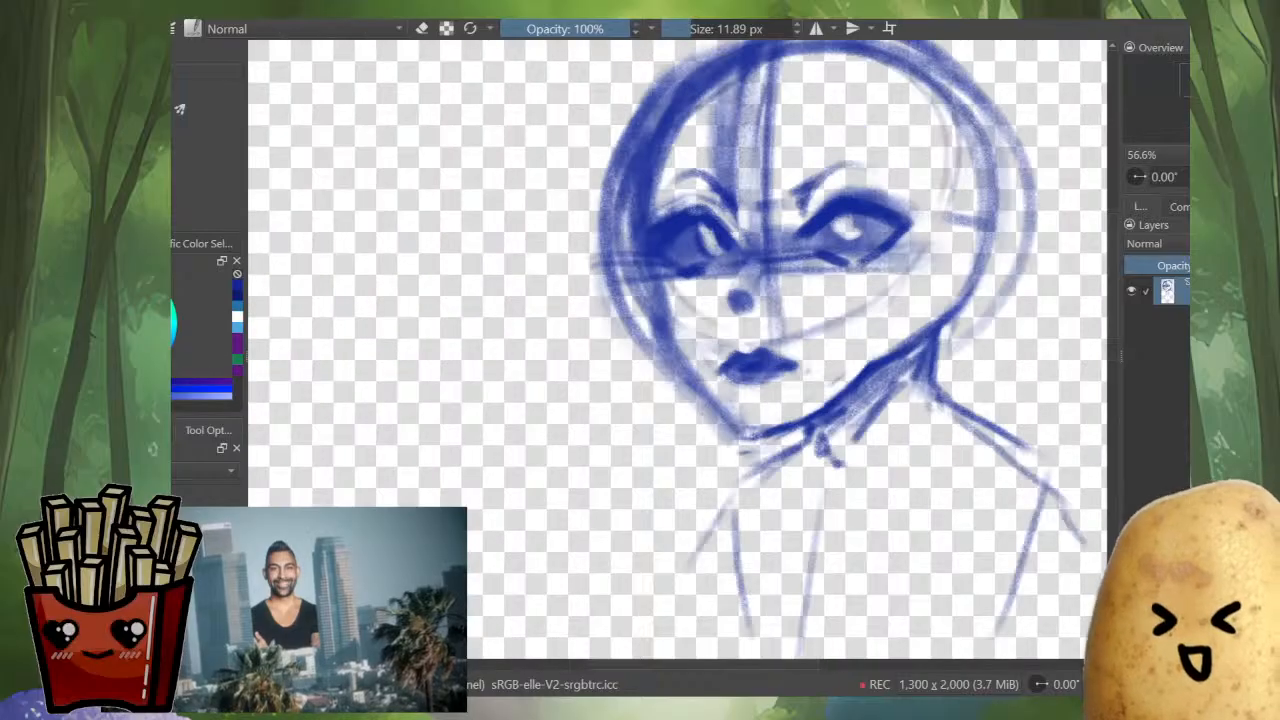
drag(802, 215, 782, 265)
key(e)
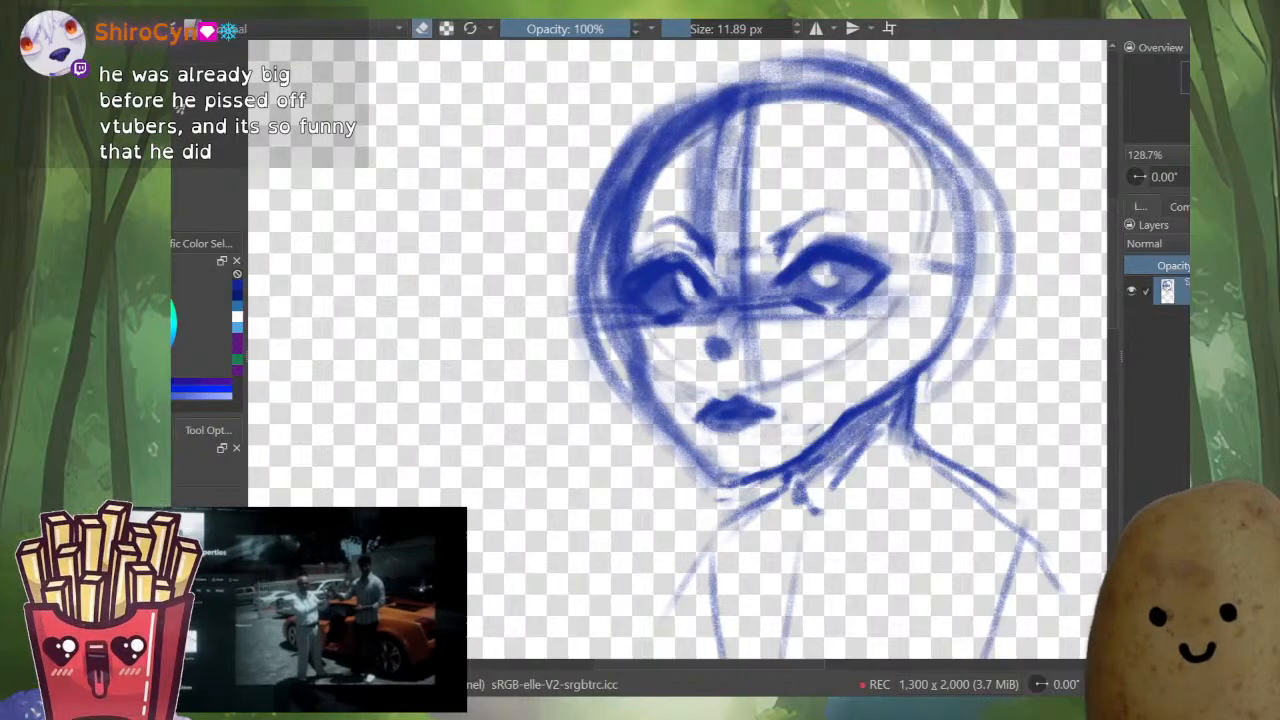
drag(836, 317, 764, 304)
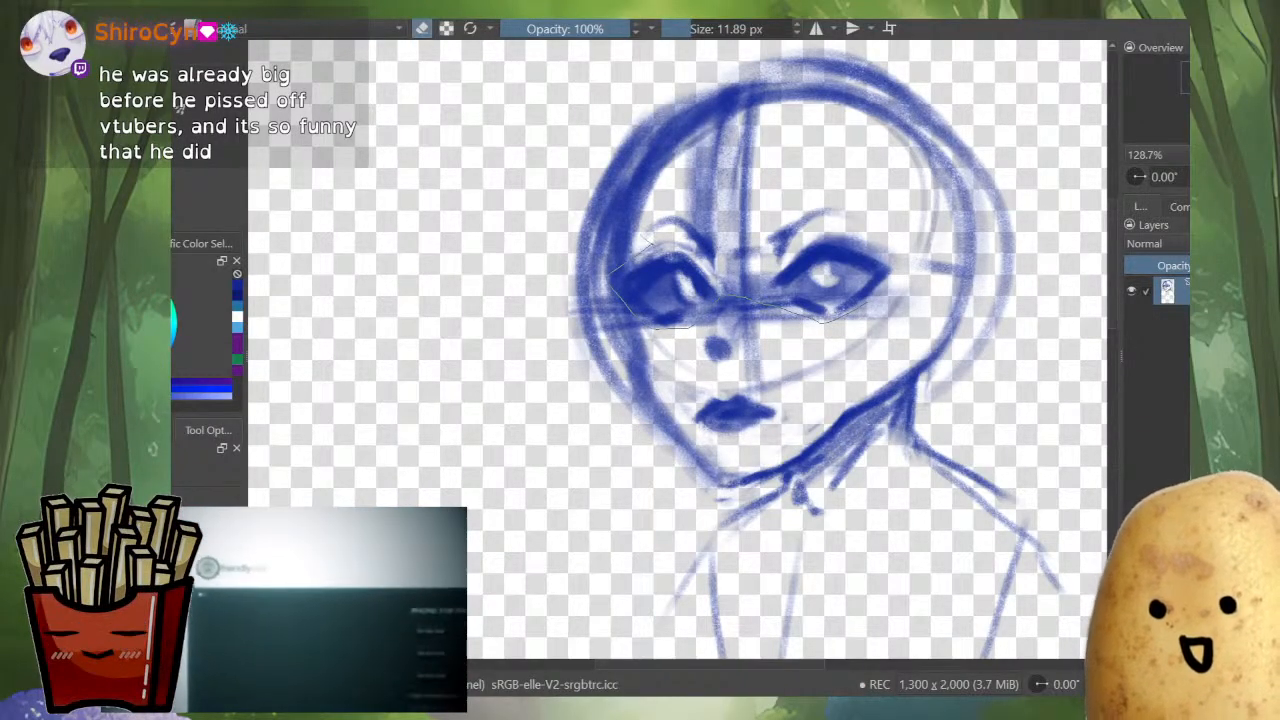
mouse_move(648, 245)
mouse_down()
mouse_move(691, 192)
mouse_move(800, 183)
mouse_up()
- Warp the selected eyes and brows narrower, pulling the outer corners and left edge inward toward the nose, and apply the transform
key(ctrl+t)
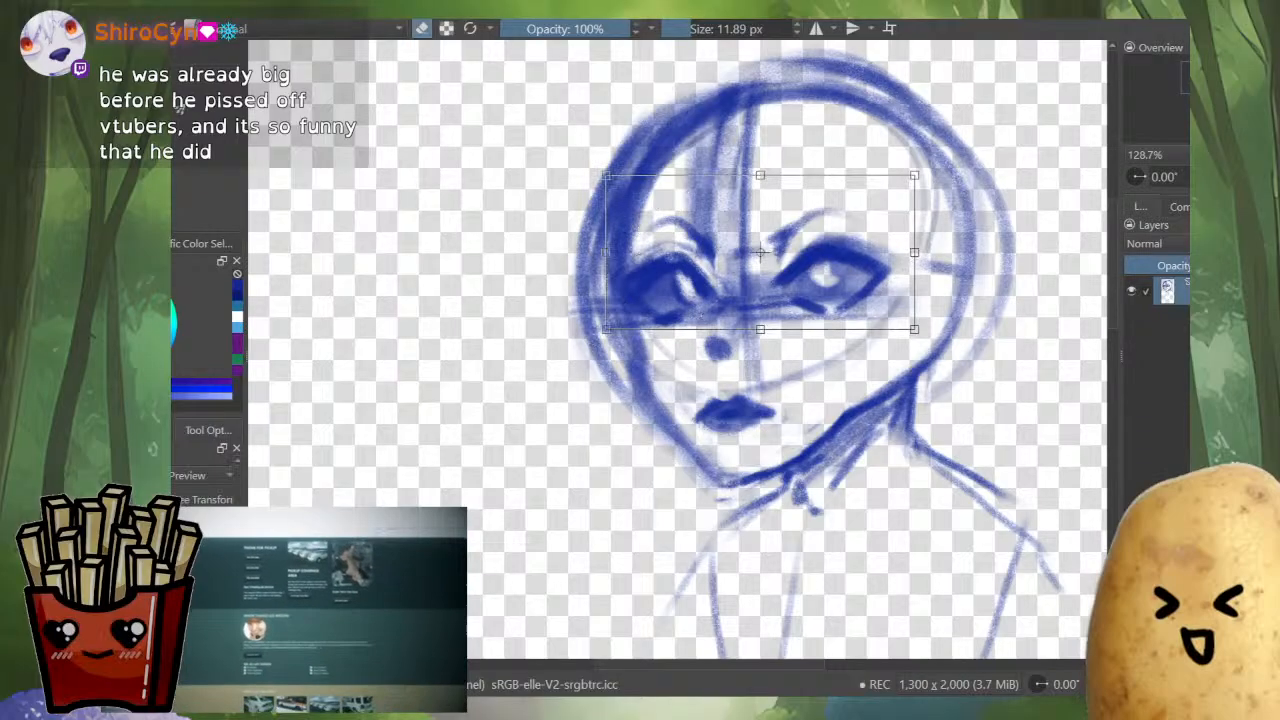
drag(914, 175, 904, 179)
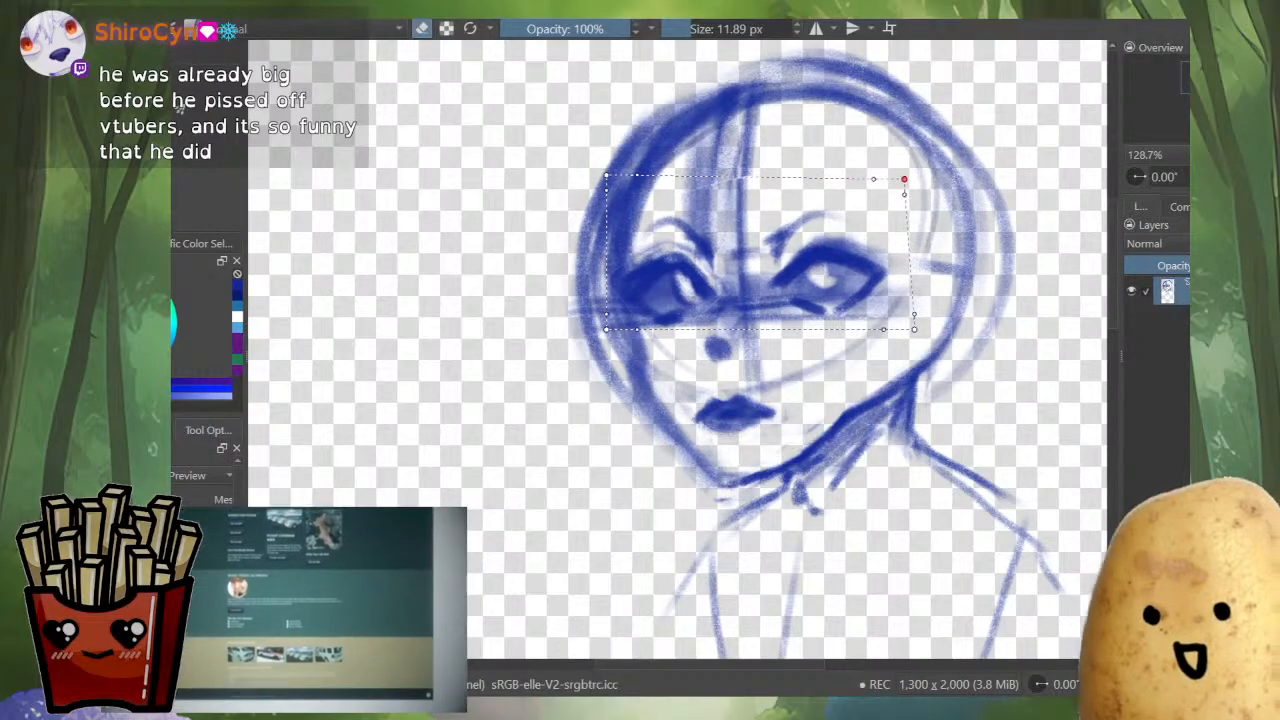
drag(914, 328, 901, 331)
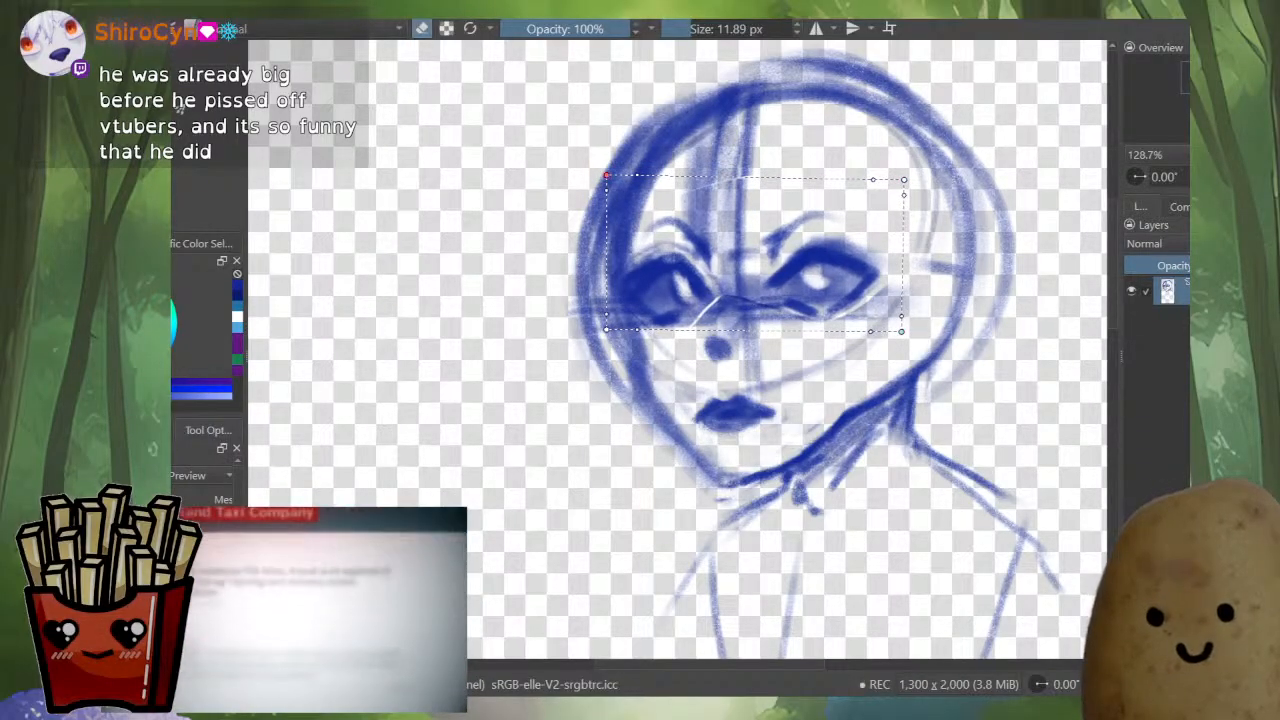
drag(606, 176, 619, 180)
drag(606, 328, 613, 331)
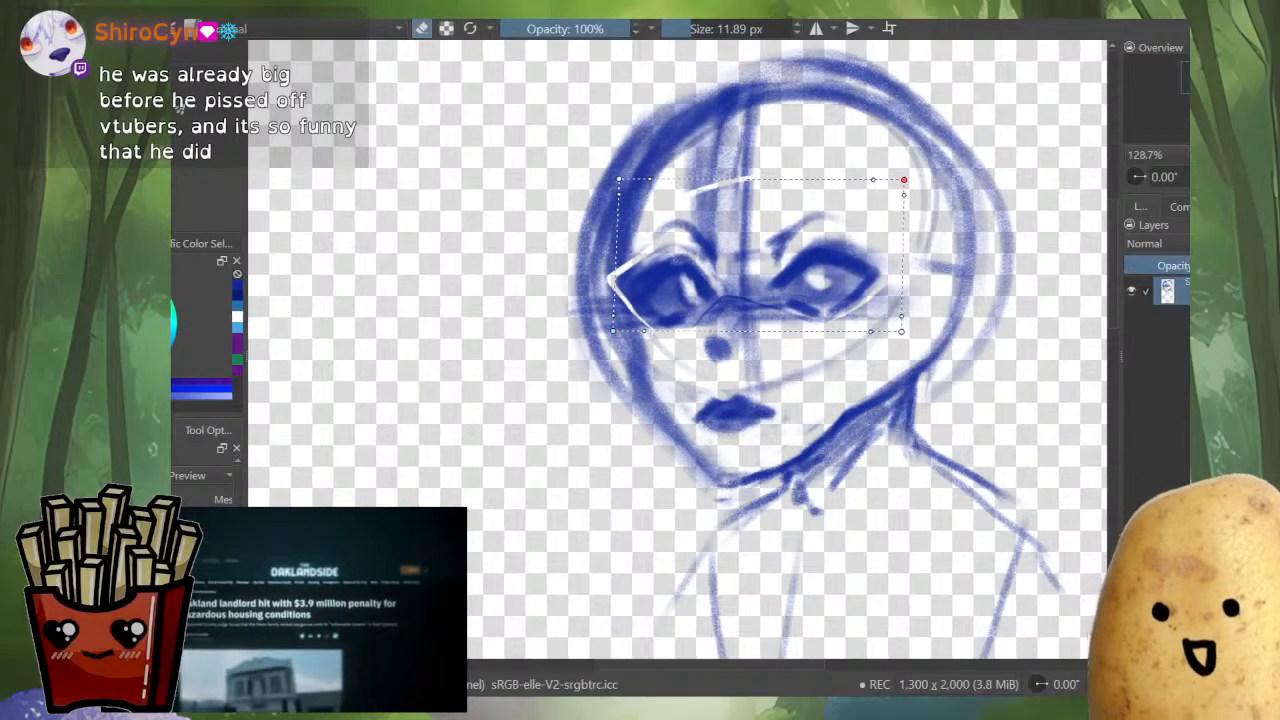
drag(904, 180, 893, 180)
drag(901, 331, 895, 330)
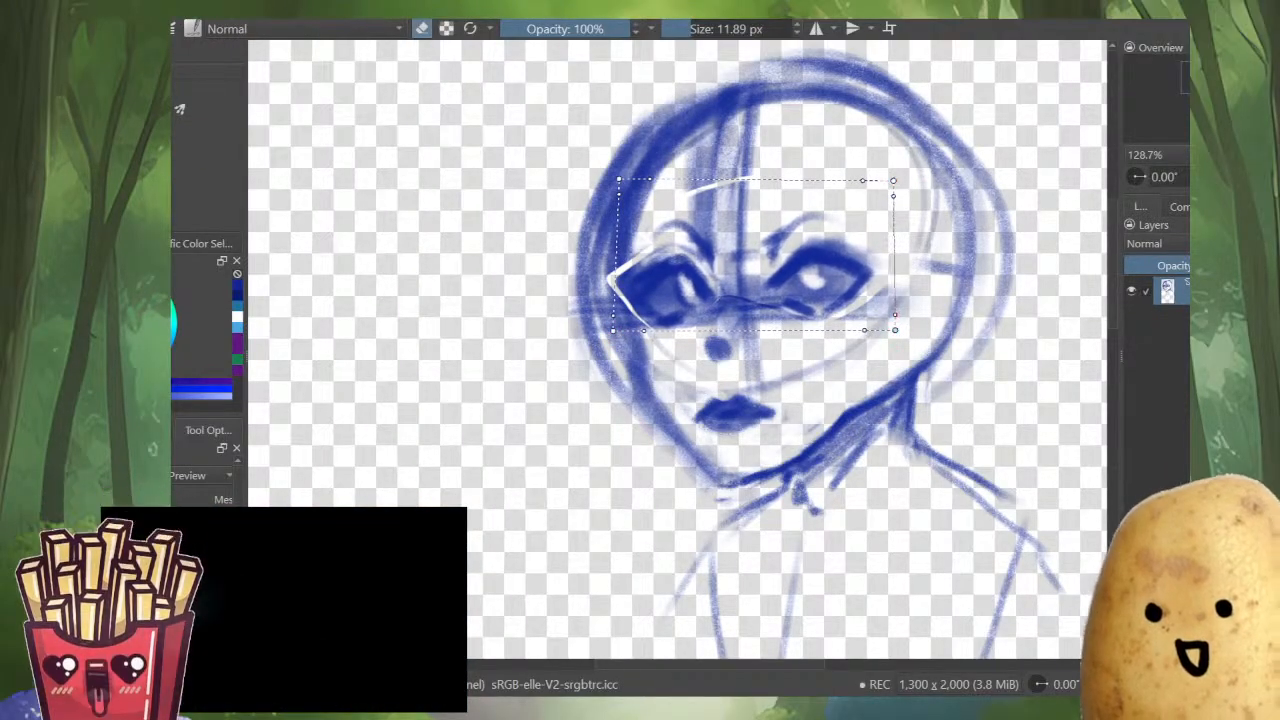
drag(893, 180, 885, 182)
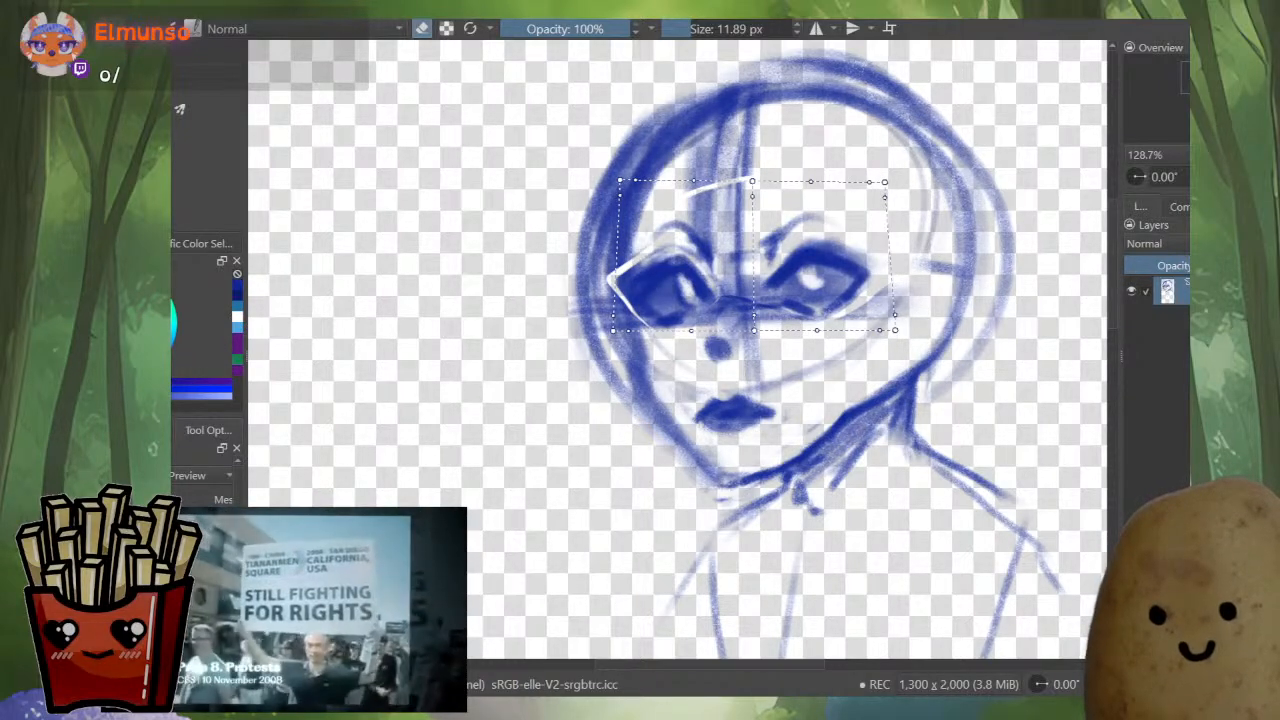
drag(617, 256, 626, 252)
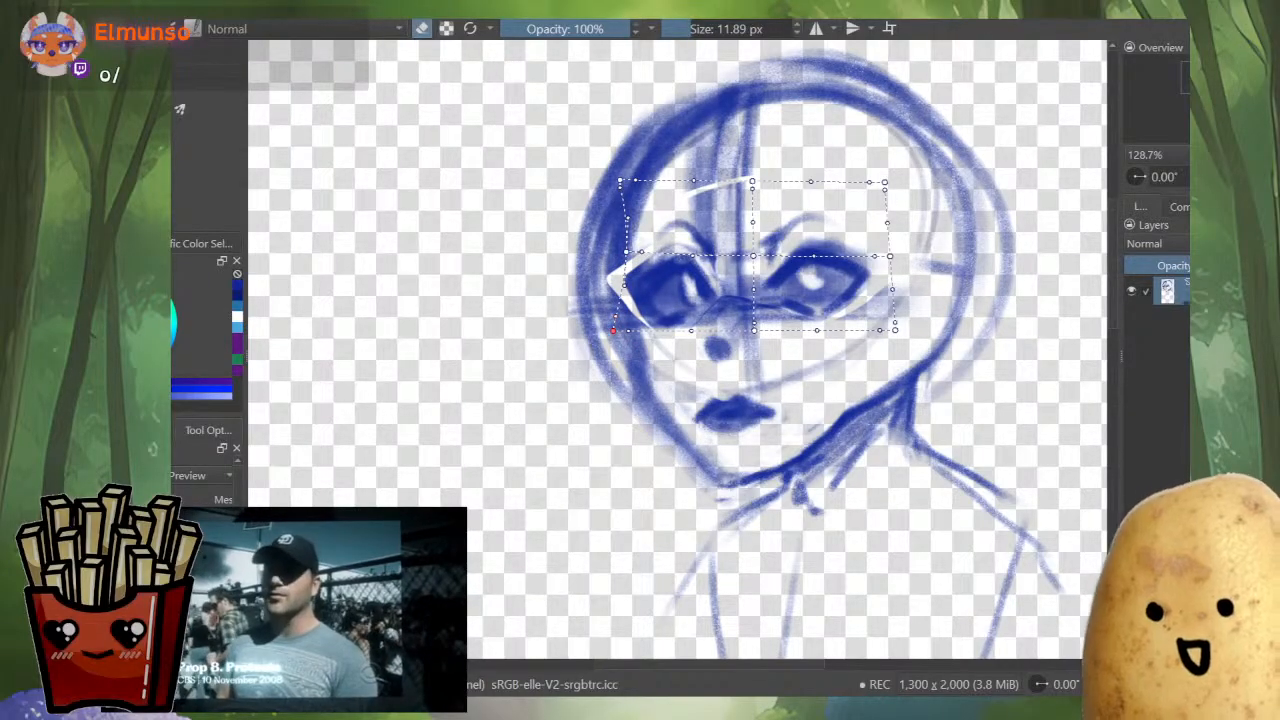
key(Return)
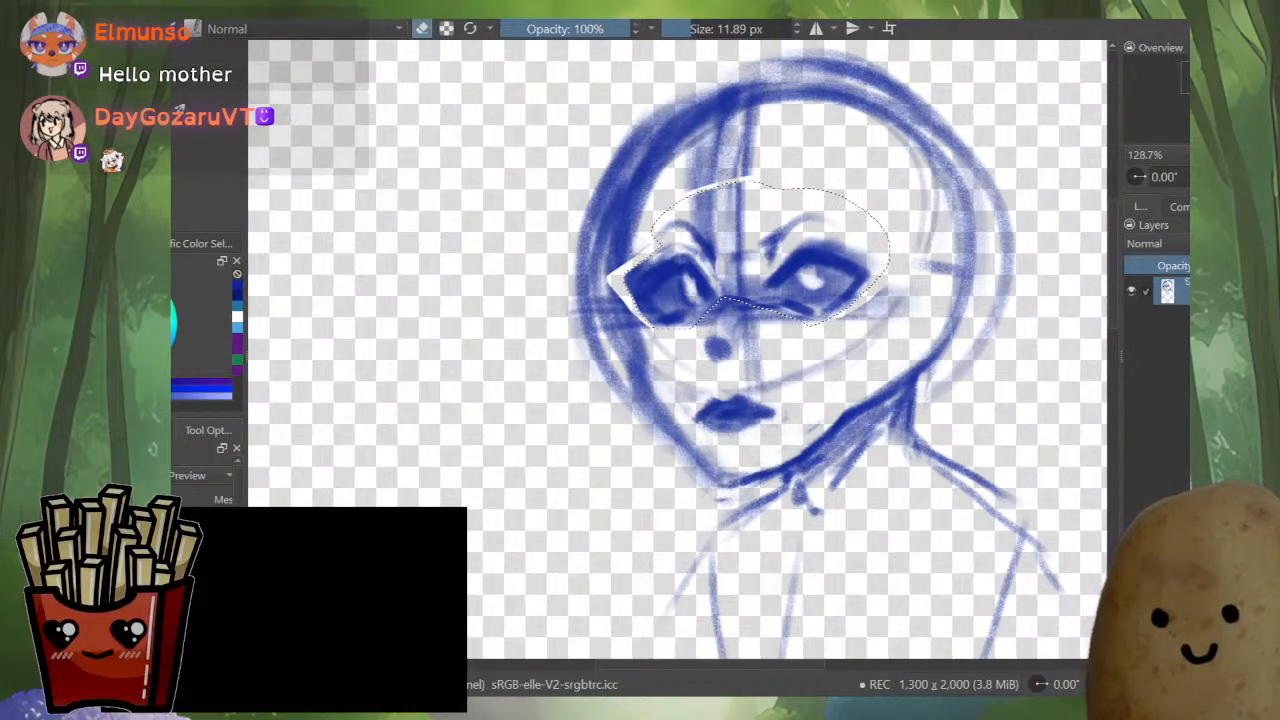
- Replay the floating video from an earlier point and close its player
key(space)
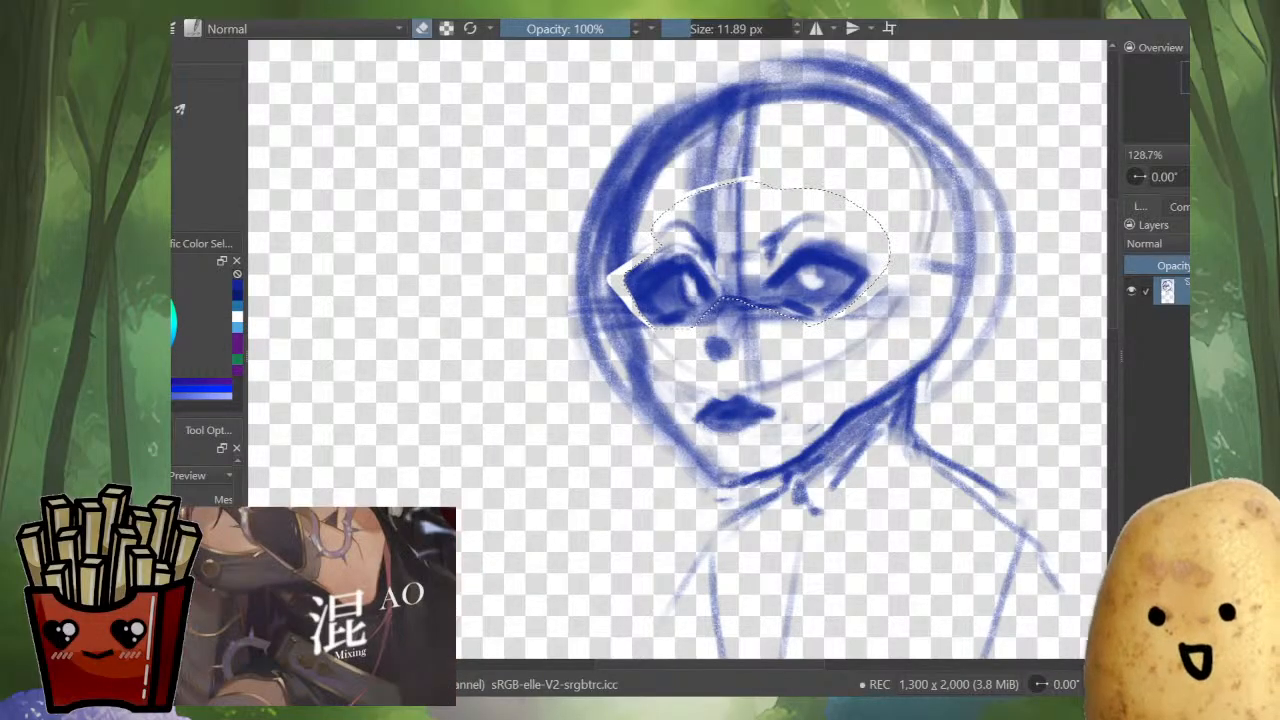
key(space)
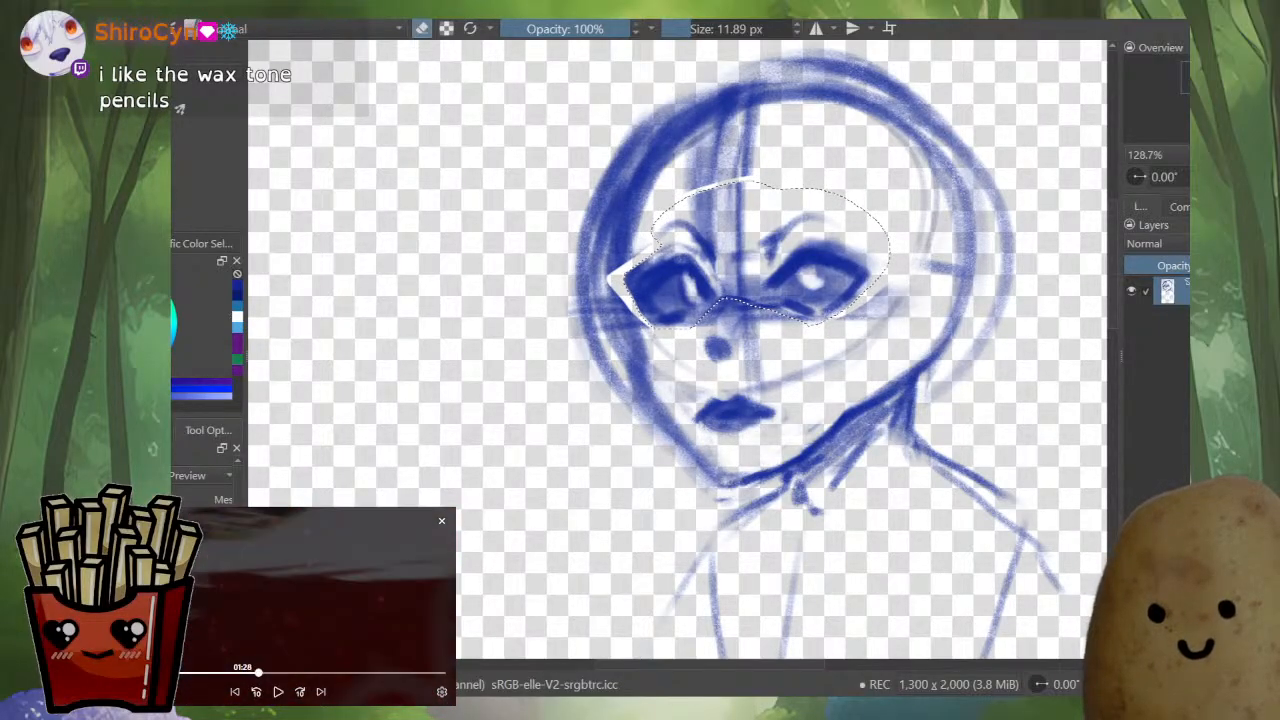
click(242, 672)
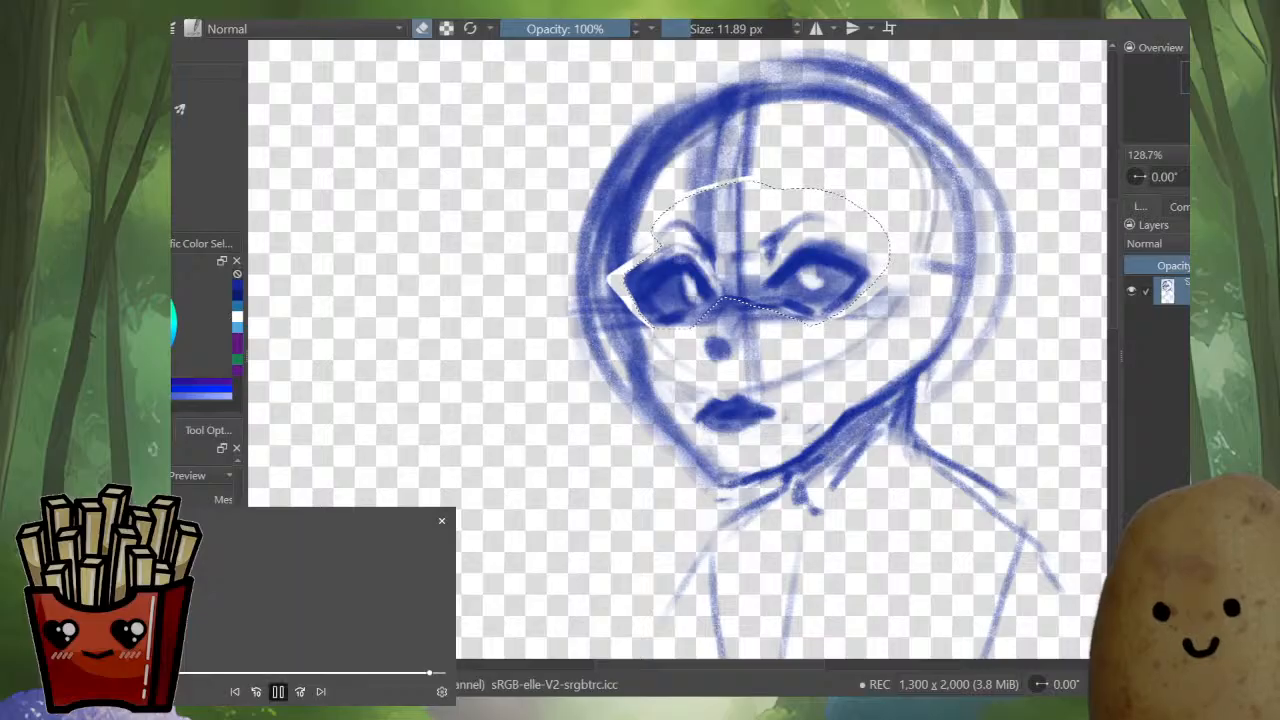
click(441, 520)
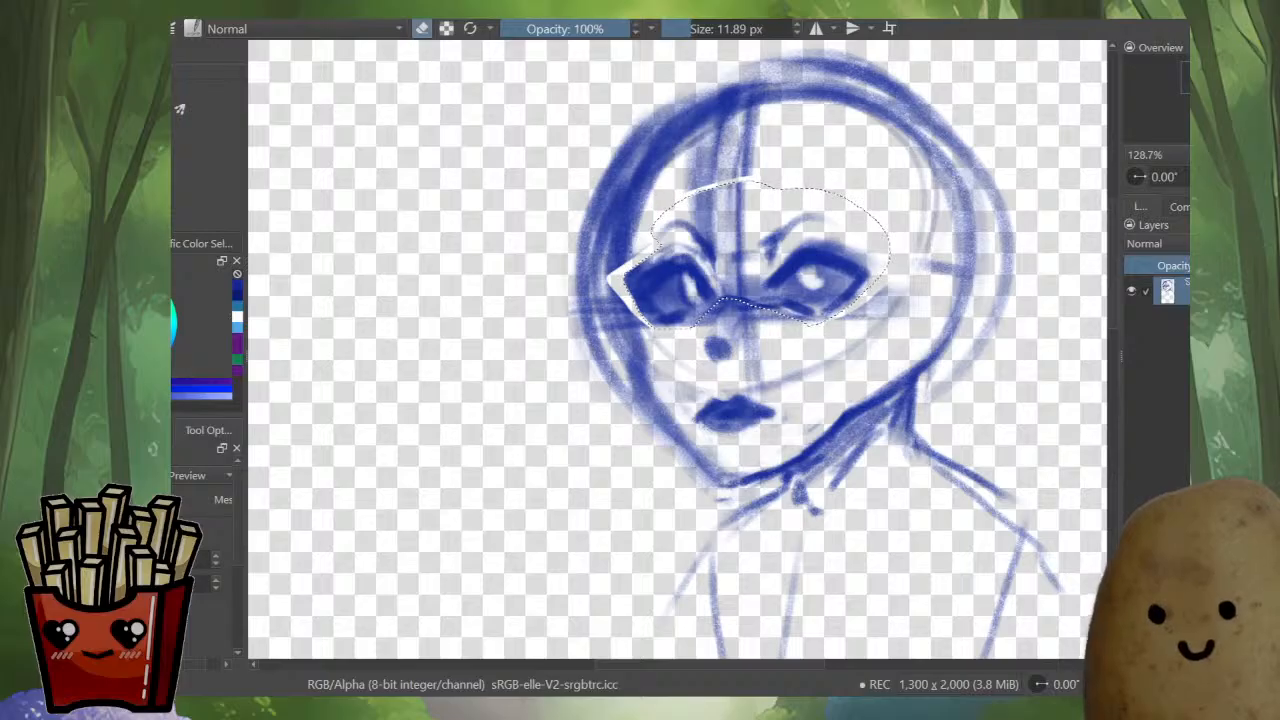
- Clear the selection around the eyes and return to the freehand brush
scroll(748, 292, down, 5)
scroll(758, 298, up, 5)
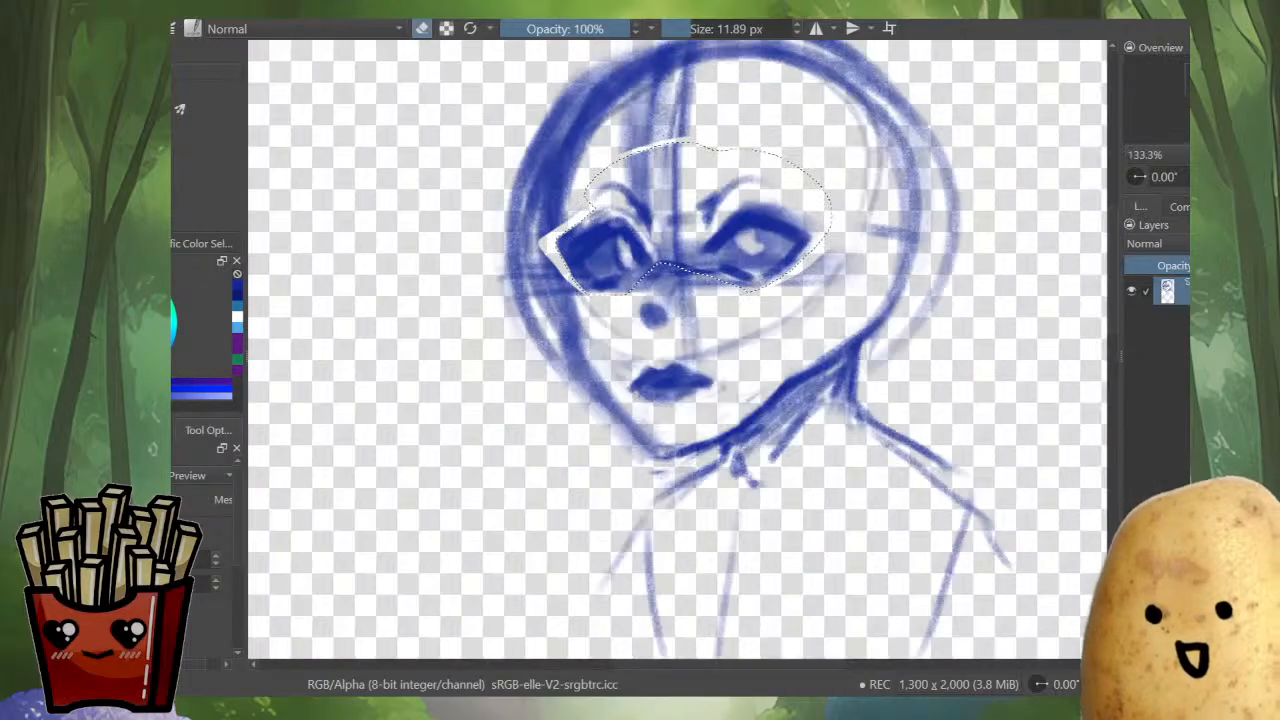
scroll(752, 284, down, 4)
scroll(742, 273, up, 3)
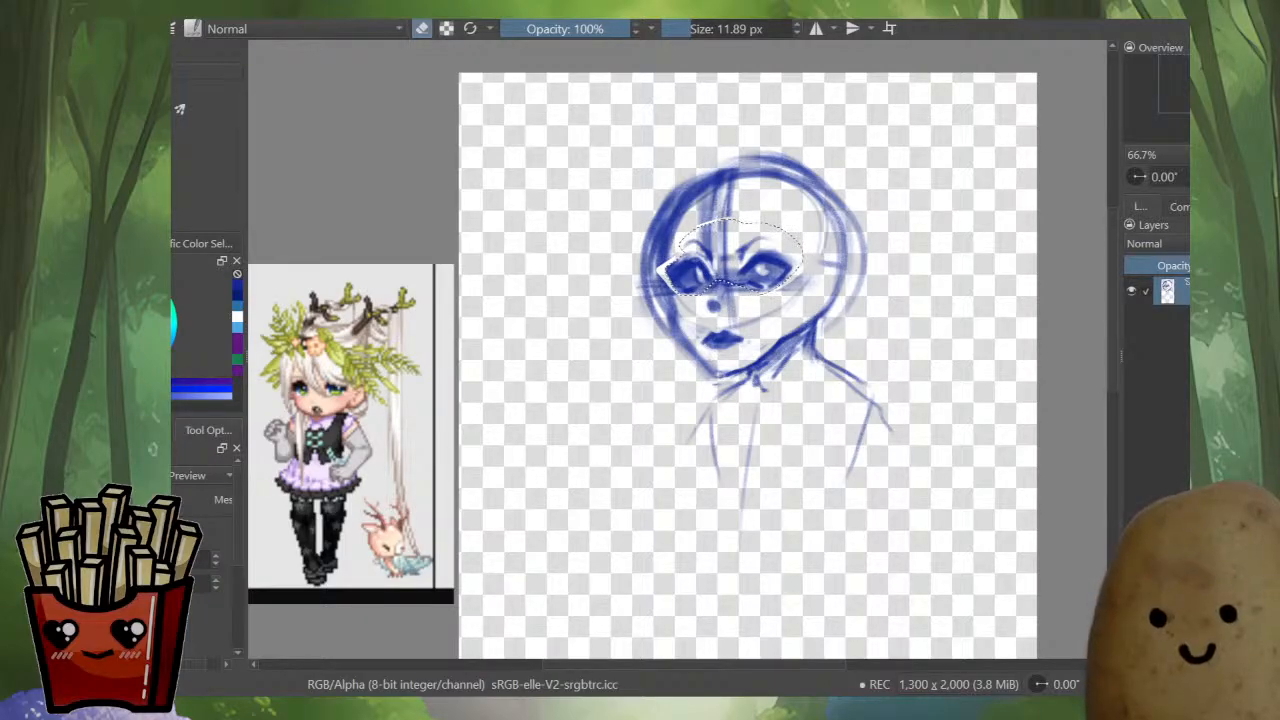
key(ctrl+t)
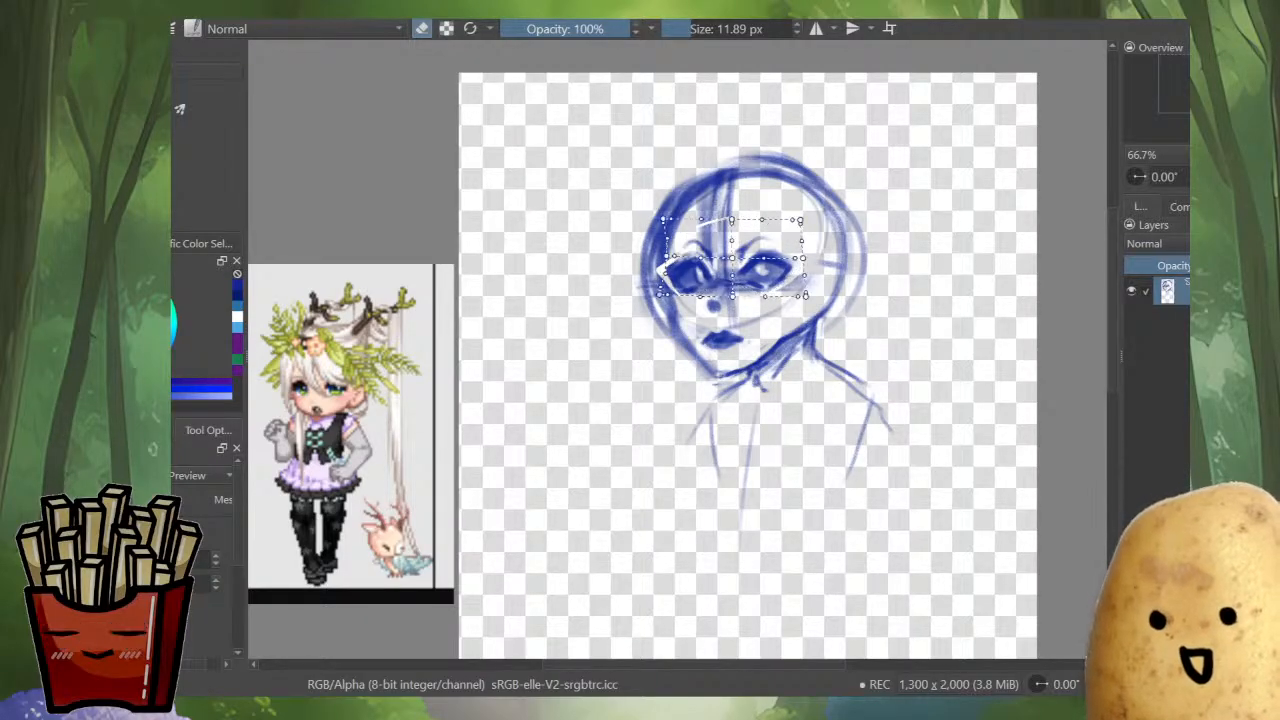
key(ctrl+shift+a)
key(b)
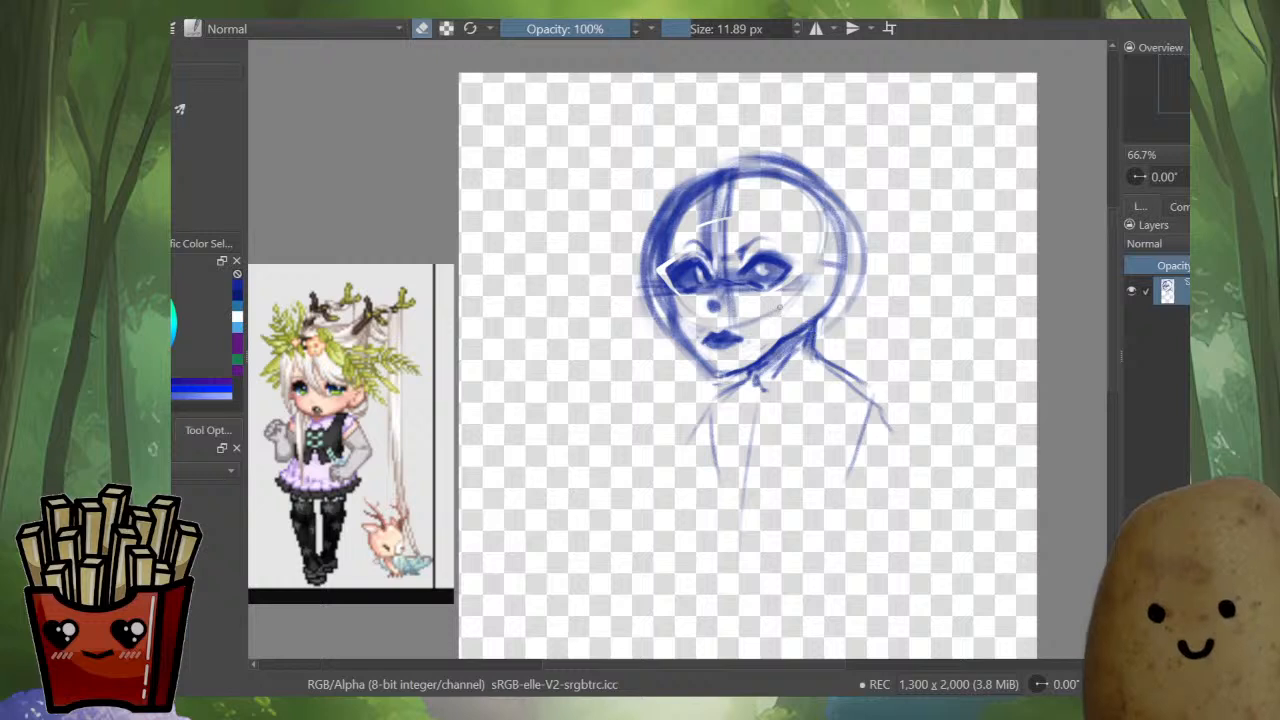
- Trim the outer left edge of the head and cheek with a 40.76 px eraser
scroll(706, 226, up, 1)
mouse_move(670, 217)
shift+mouse_down()
mouse_move(699, 217)
mouse_move(648, 240)
mouse_move(641, 300)
shift+mouse_up()
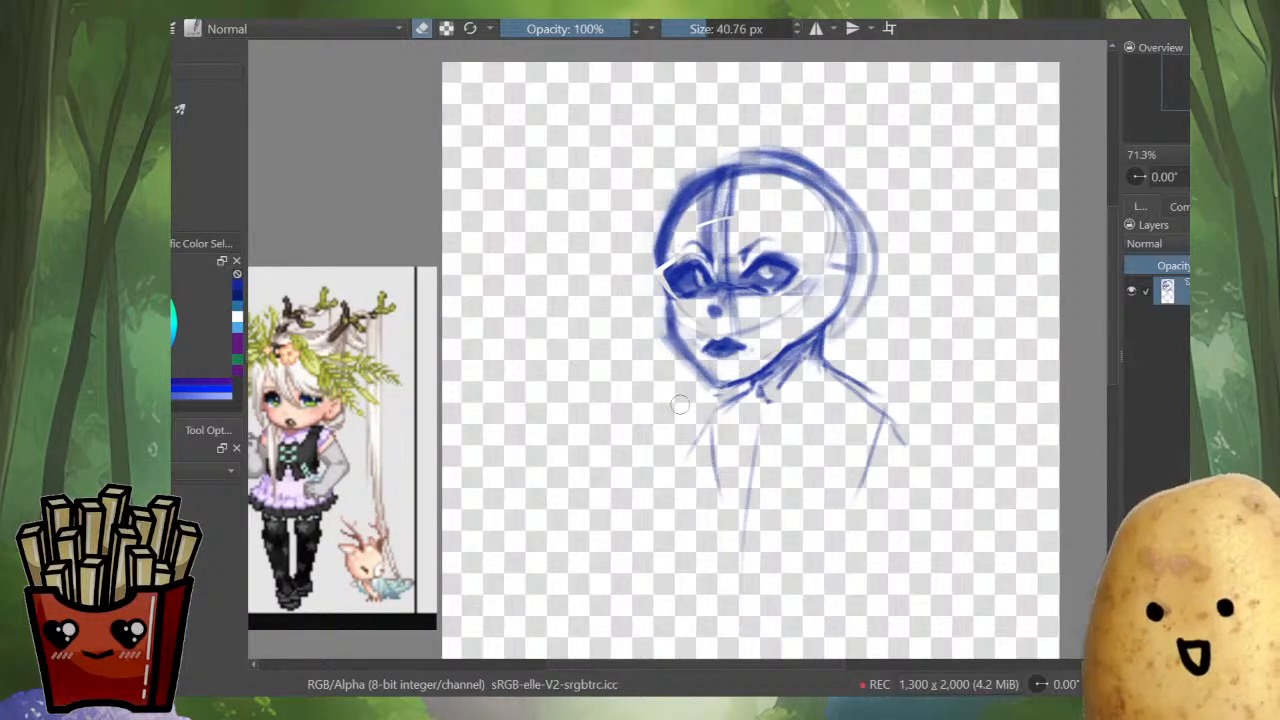
scroll(764, 281, up, 4)
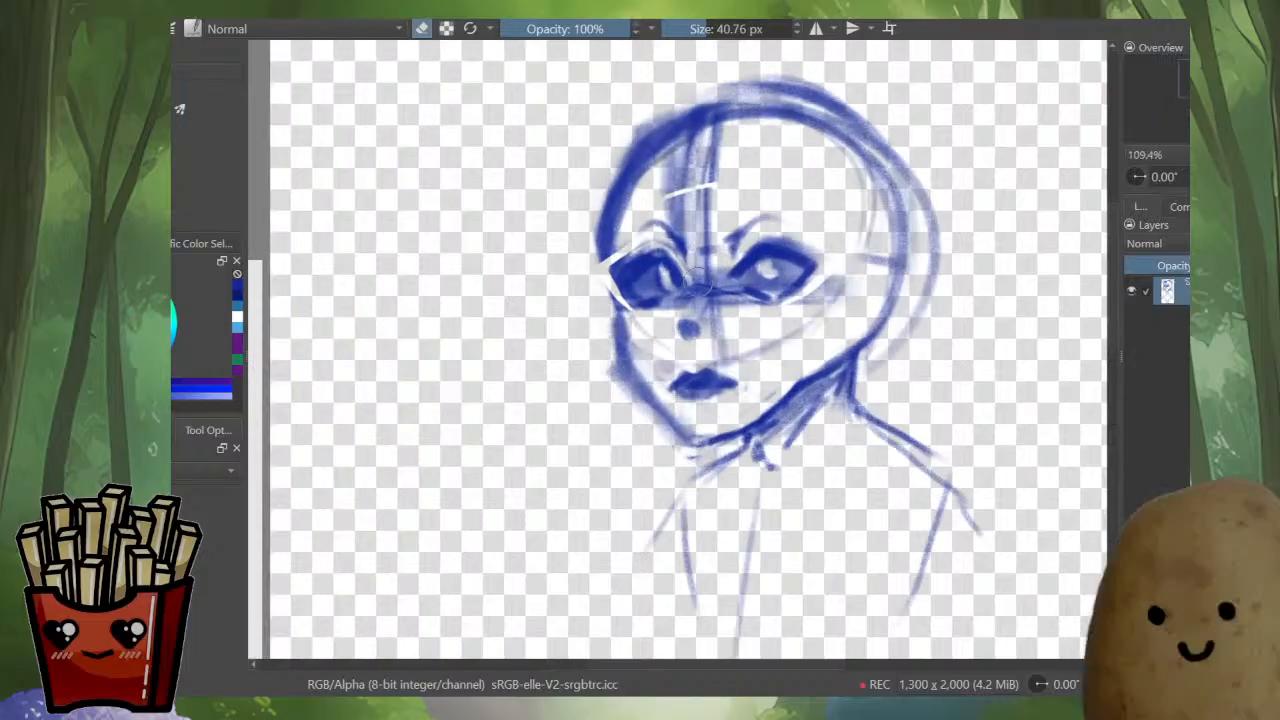
- Erase the blue shading inside both eyes at 17.60 px, leaving light irises within the dark lids
shift+drag(764, 281, 740, 281)
drag(659, 283, 667, 288)
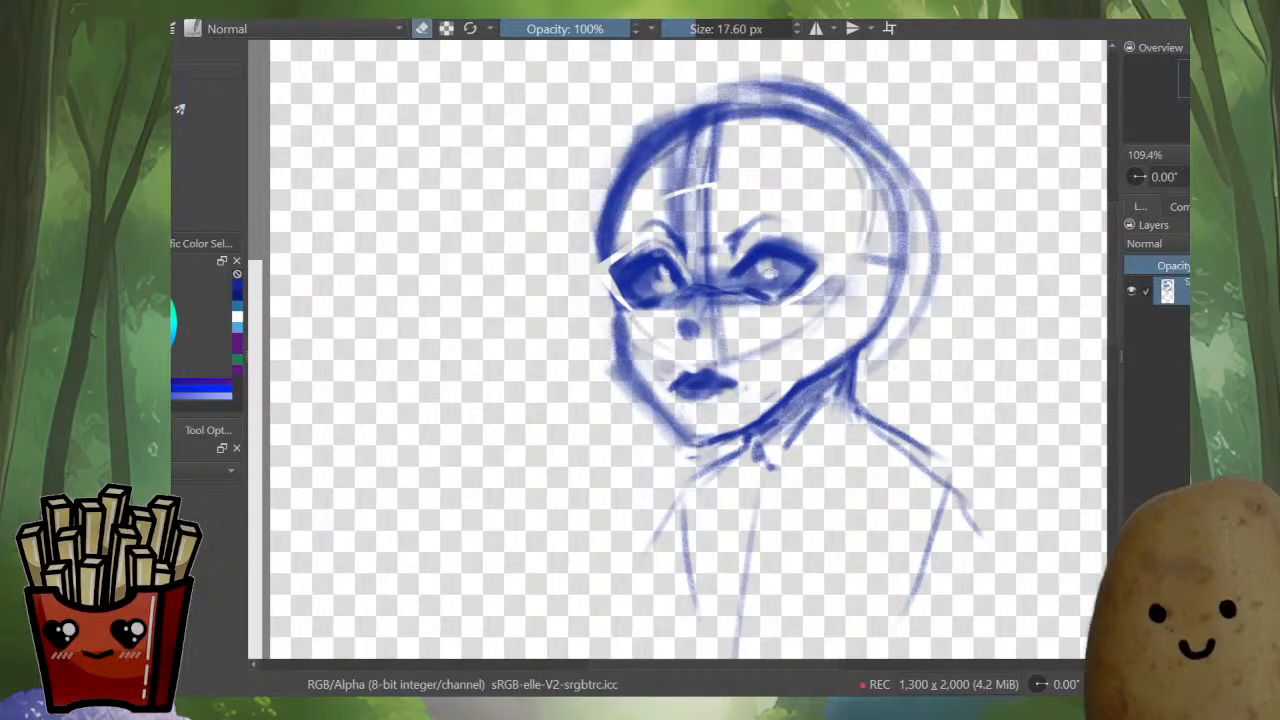
mouse_move(769, 273)
mouse_down()
mouse_move(746, 276)
mouse_move(796, 272)
mouse_move(750, 285)
mouse_up()
mouse_move(664, 278)
mouse_down()
mouse_move(702, 291)
mouse_move(729, 241)
mouse_move(743, 242)
mouse_move(700, 238)
mouse_move(735, 220)
mouse_move(660, 288)
mouse_move(690, 244)
mouse_move(665, 296)
mouse_move(684, 250)
mouse_move(674, 291)
mouse_up()
- Erase the thick skull outline from the crown down toward the right temple with a 49.20 px eraser
key(e)
key(])
key(e)
scroll(722, 311, down, 4)
scroll(707, 297, up, 2)
key(e)
key(ctrl+z)
key(e)
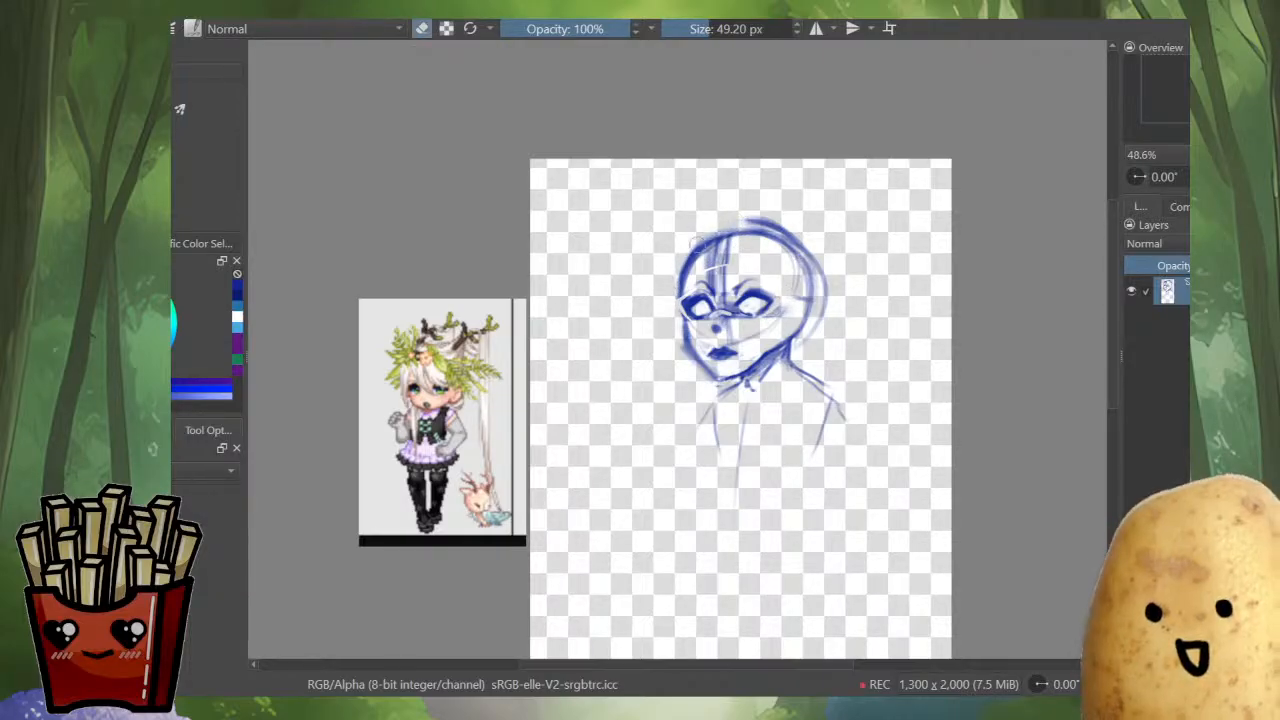
scroll(698, 243, up, 2)
mouse_move(740, 228)
mouse_down()
mouse_move(798, 235)
mouse_move(846, 282)
mouse_move(853, 314)
mouse_up()
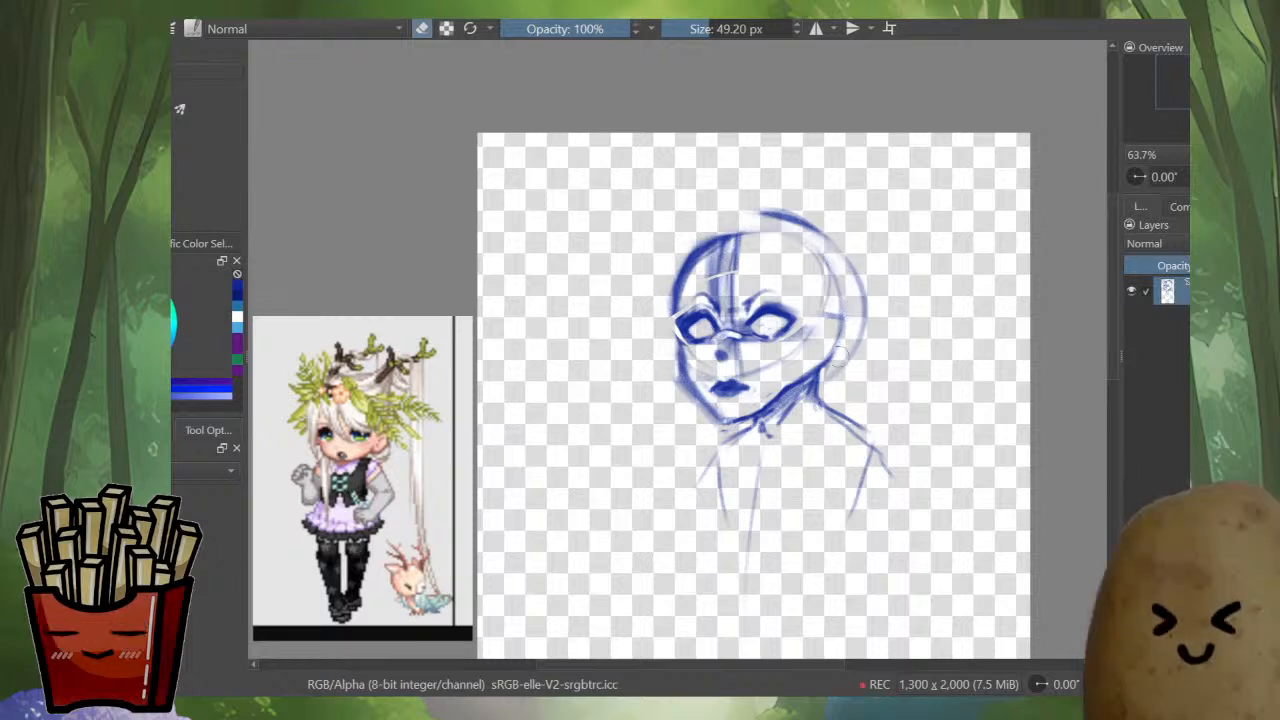
- Draw a thin forehead curve from the crown toward the right temple and small irises in both eyes at 5.63 px
key(e)
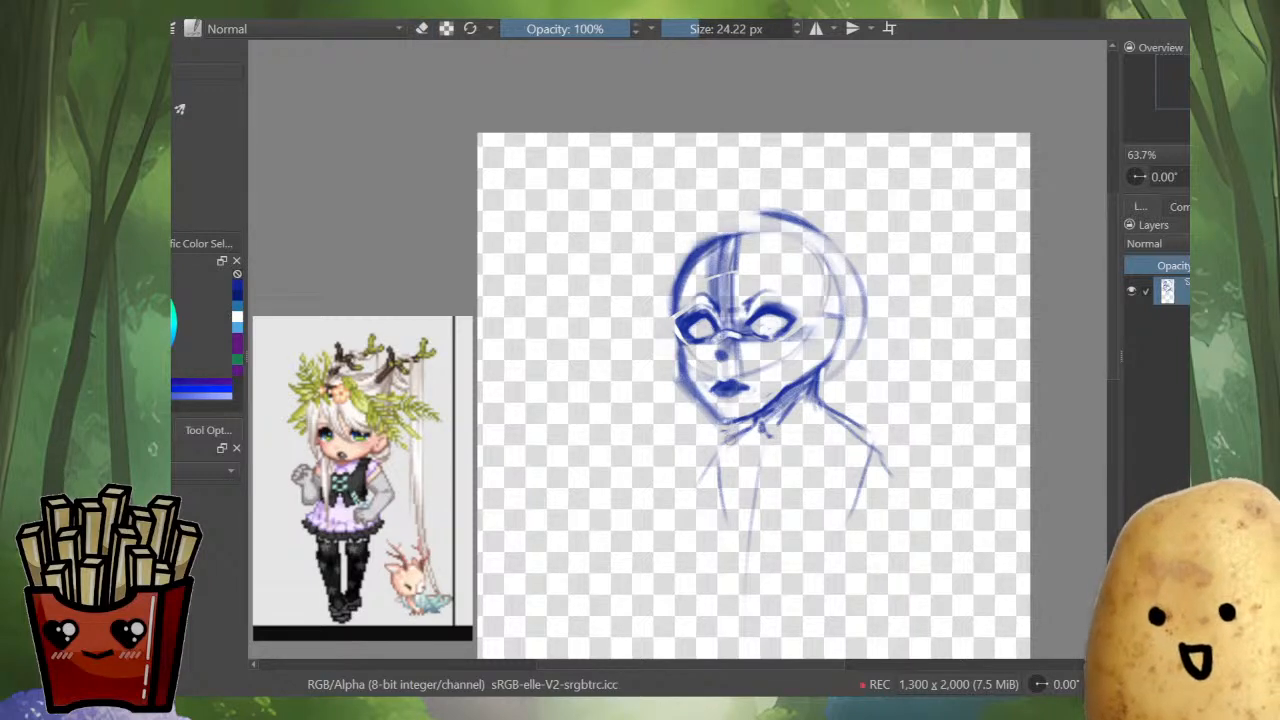
key(bracketleft)
key(bracketleft)
key(bracketleft)
key(bracketleft)
key(bracketleft)
key(bracketleft)
key(bracketleft)
key(bracketleft)
key(bracketleft)
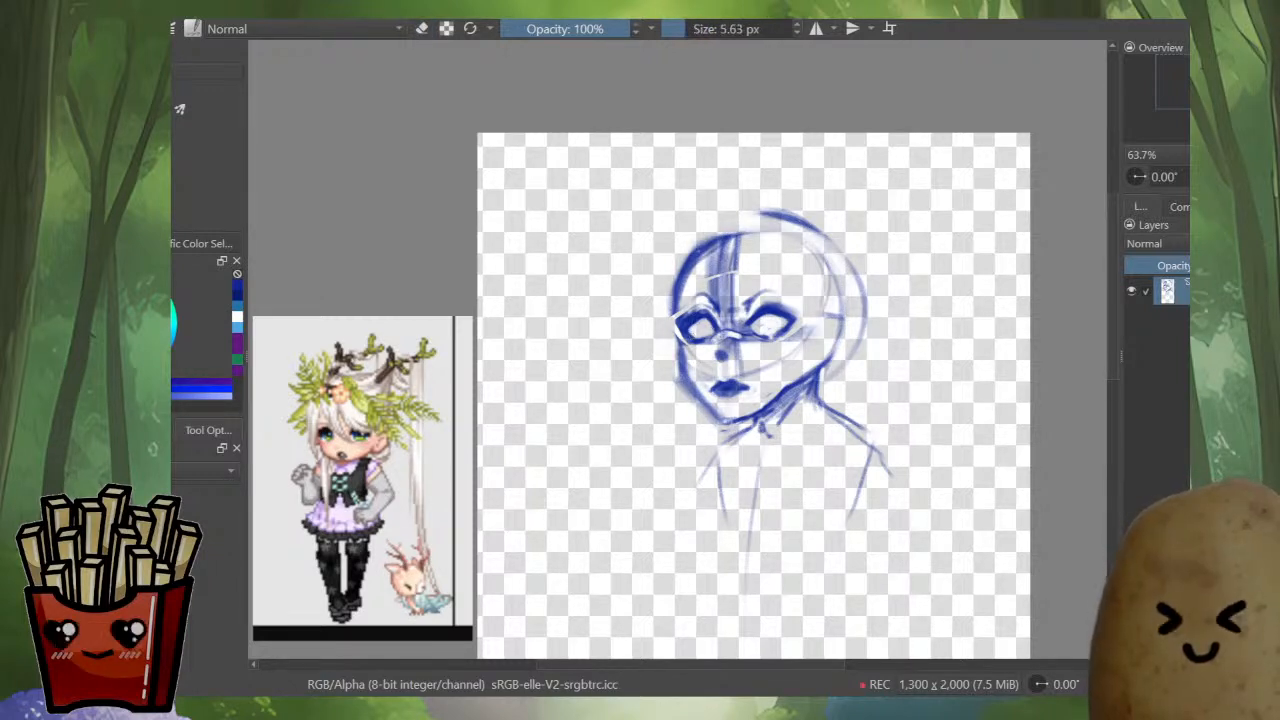
drag(756, 233, 799, 264)
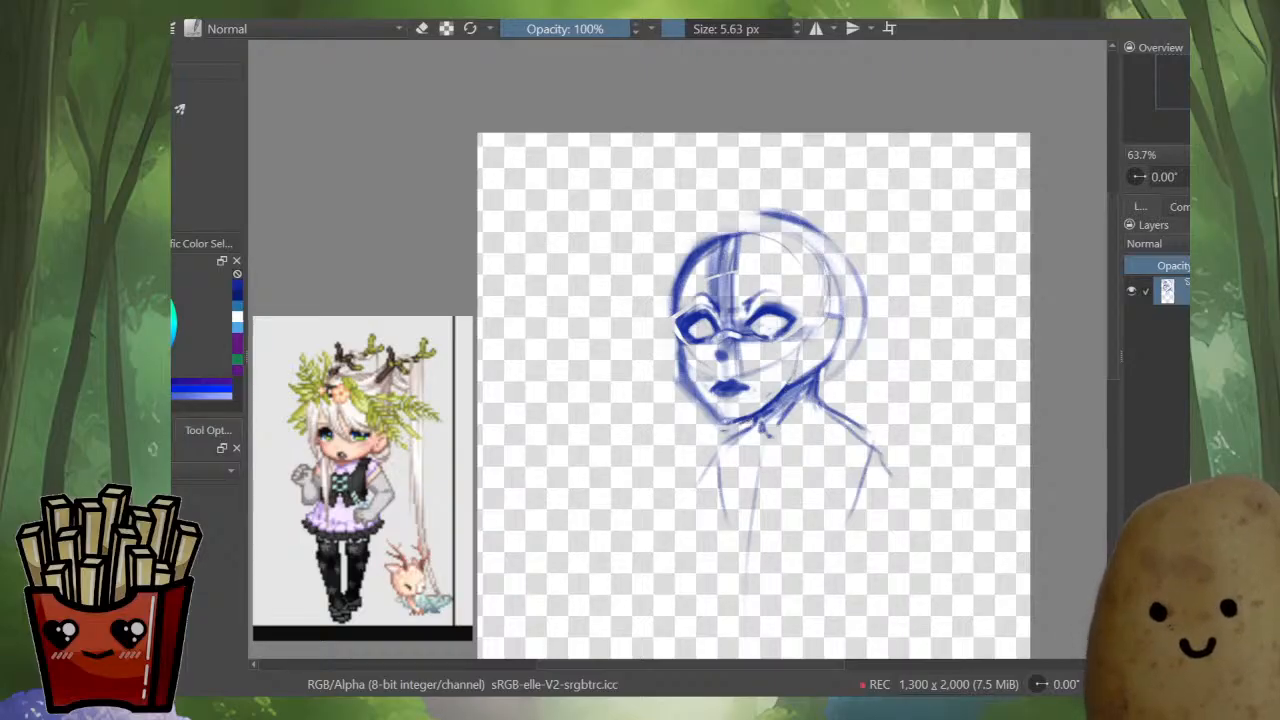
key(m)
key(m)
scroll(697, 323, up, 2)
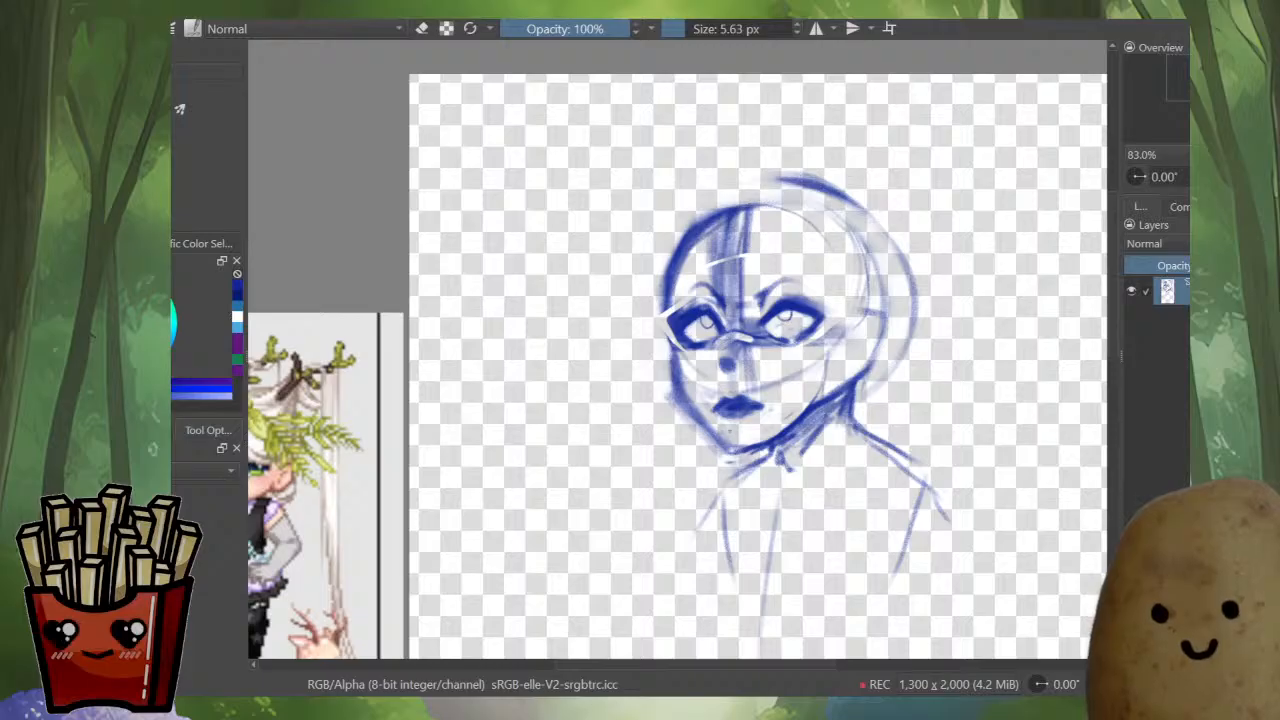
scroll(786, 318, down, 3)
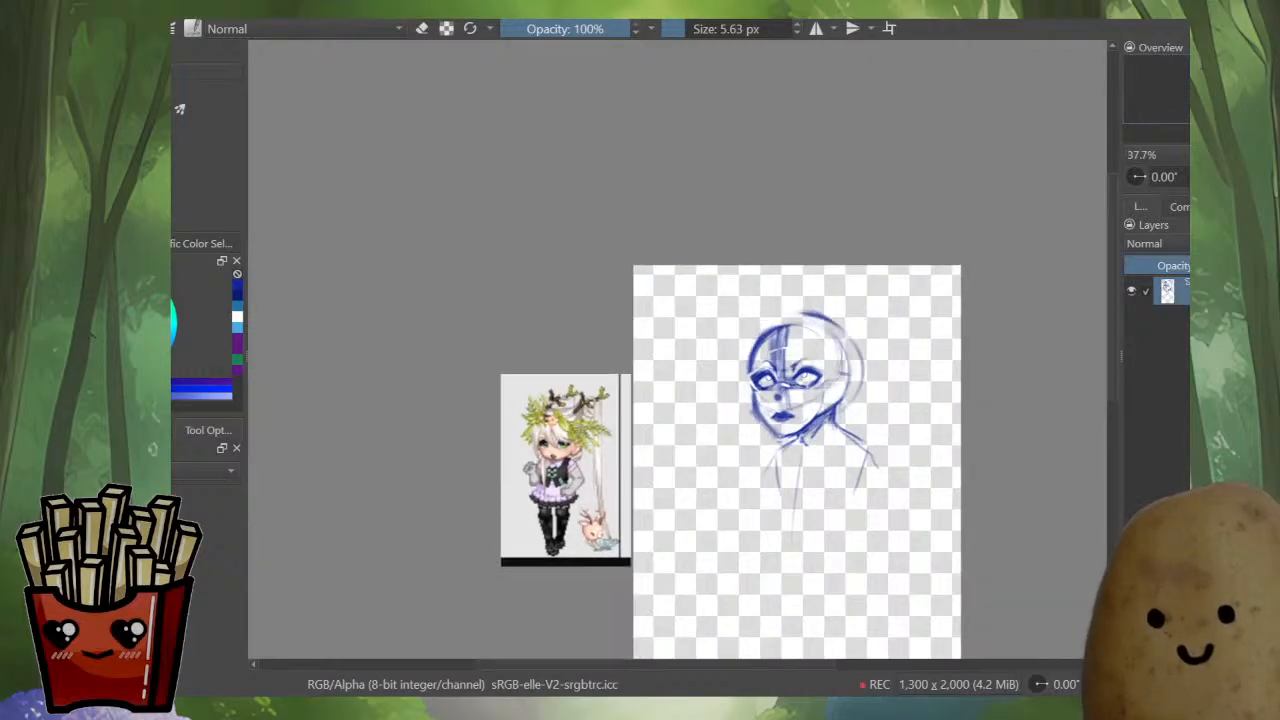
scroll(819, 448, up, 3)
key(e)
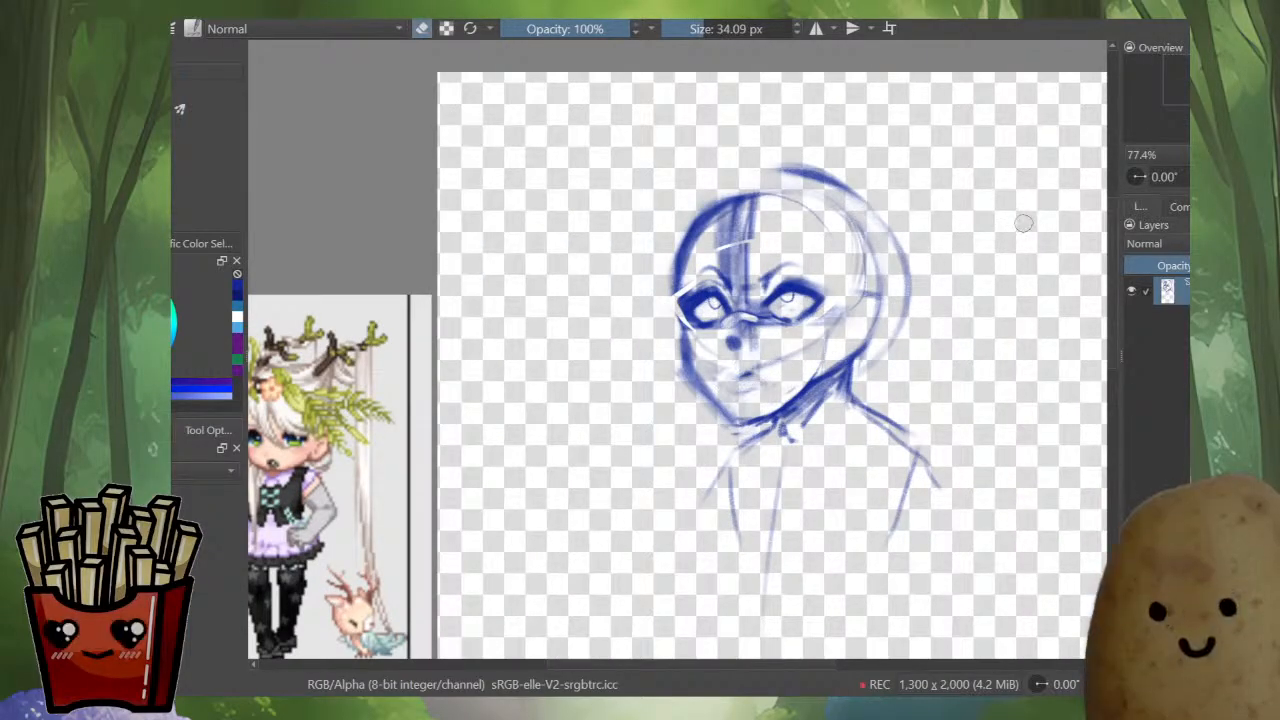
key(ctrl+z)
drag(720, 376, 780, 364)
key(ctrl+z)
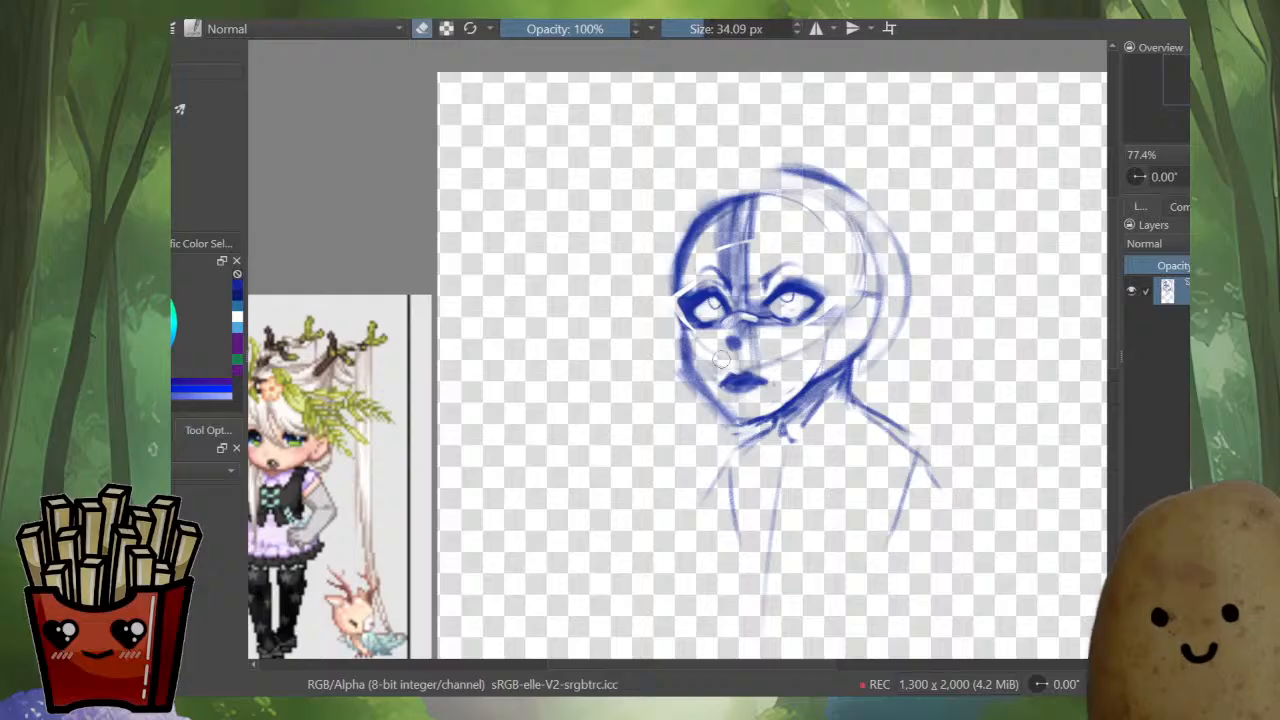
- Draw the right ear beside the jaw and a rounded stroke on the left cheek below the eye at 27.32 px
scroll(721, 358, down, 2)
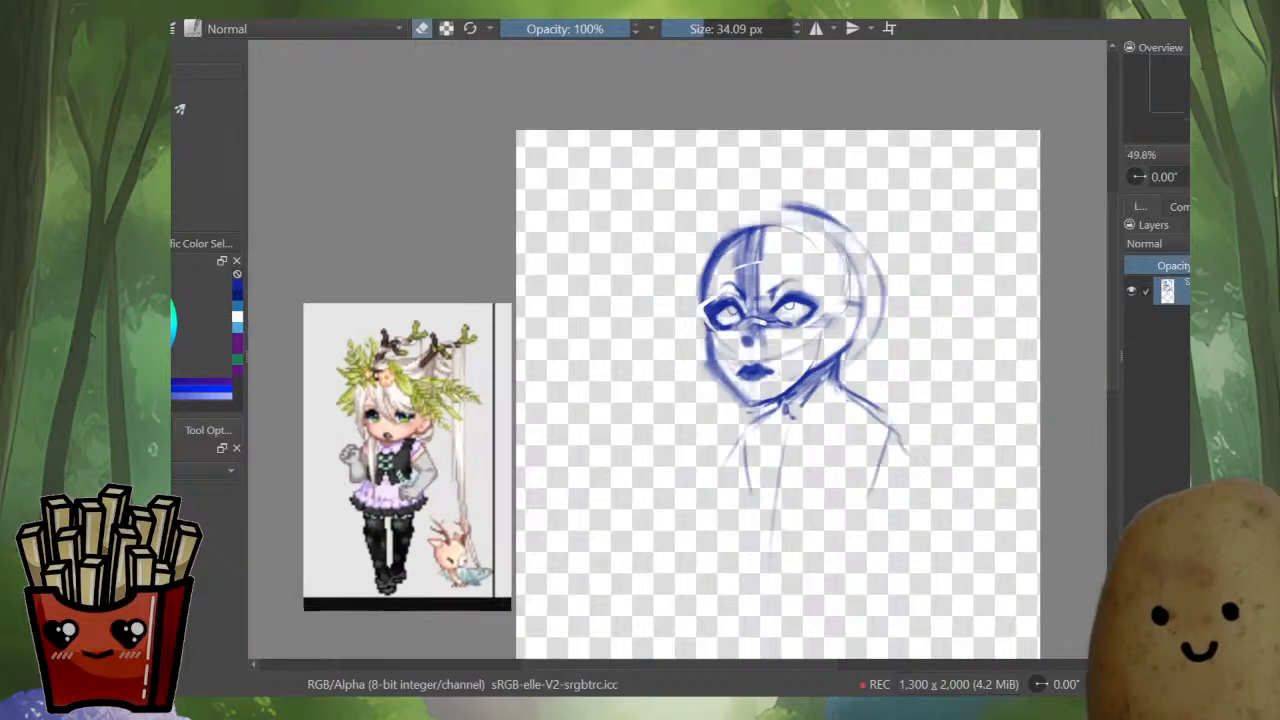
scroll(795, 377, up, 1)
key(e)
mouse_move(838, 318)
mouse_down()
mouse_move(851, 331)
mouse_move(830, 352)
mouse_move(840, 346)
mouse_up()
mouse_move(700, 322)
mouse_down()
mouse_move(698, 350)
mouse_move(700, 328)
mouse_up()
key(ctrl+z)
drag(702, 321, 705, 354)
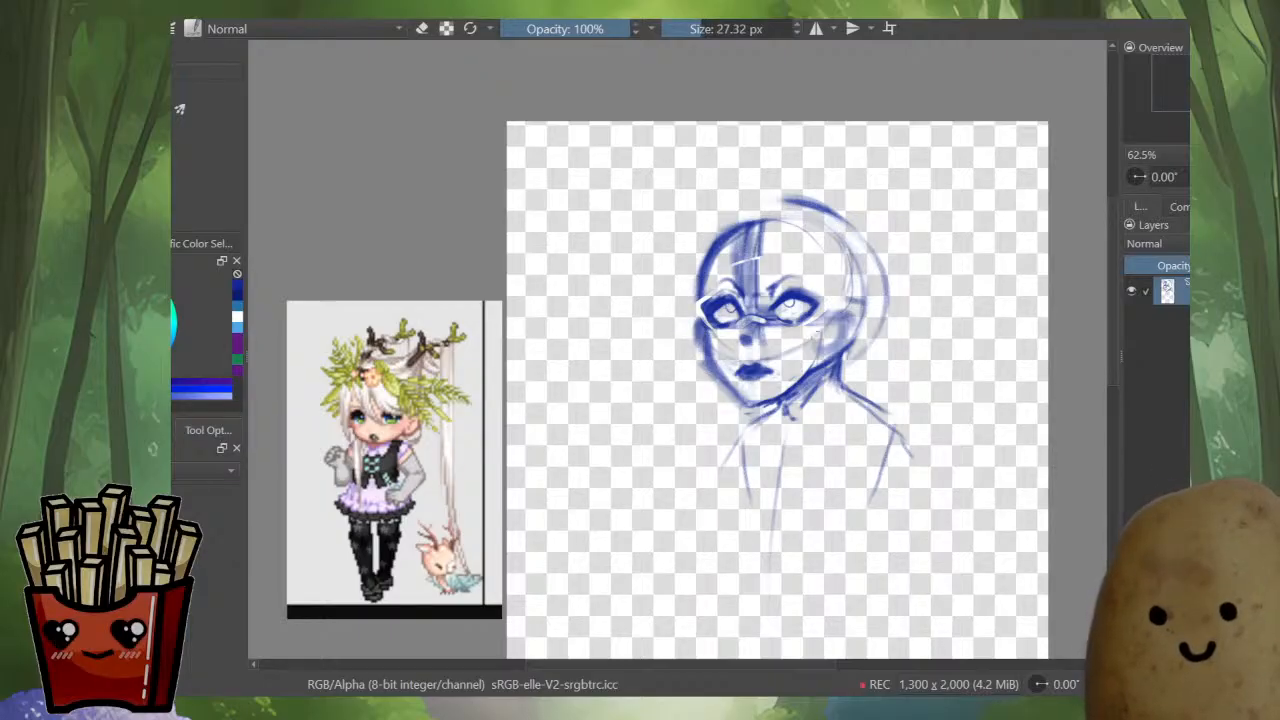
mouse_move(822, 330)
mouse_down()
mouse_move(838, 314)
mouse_move(830, 342)
mouse_up()
- Erase along the inner right jaw and the neck line below the ear with a 27.32 px eraser
key(e)
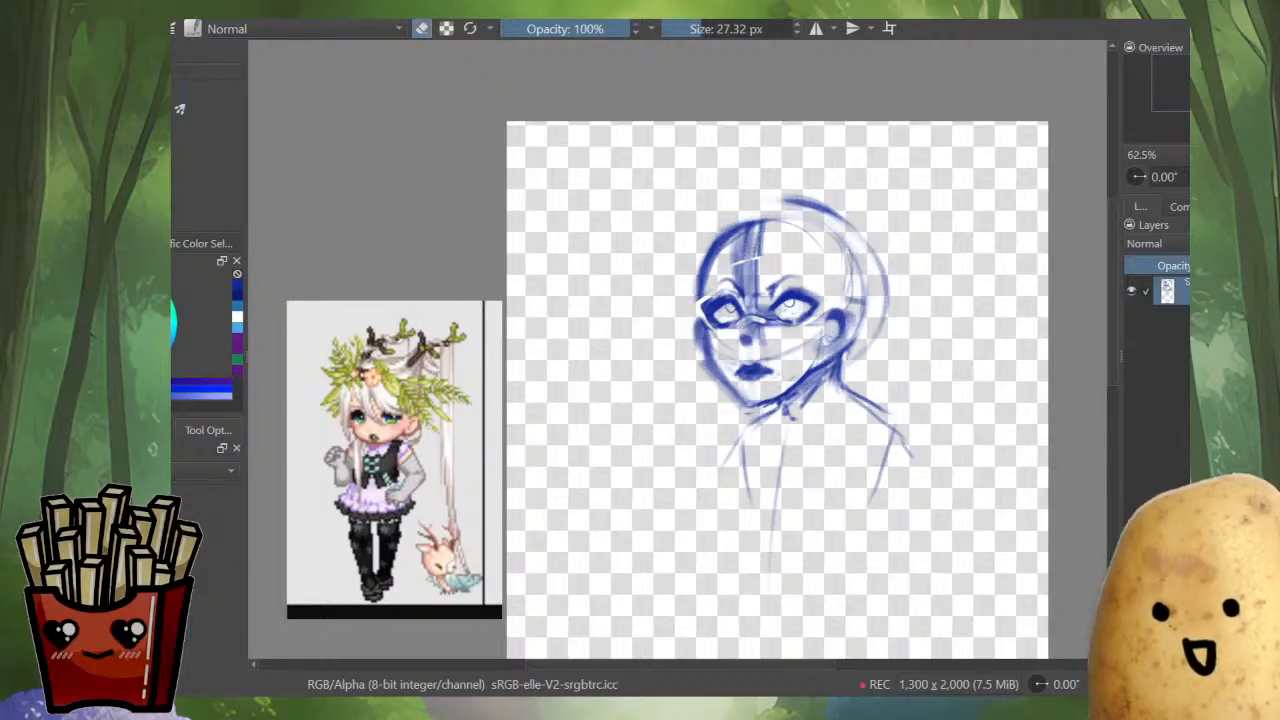
key(m)
key(m)
scroll(784, 402, up, 1)
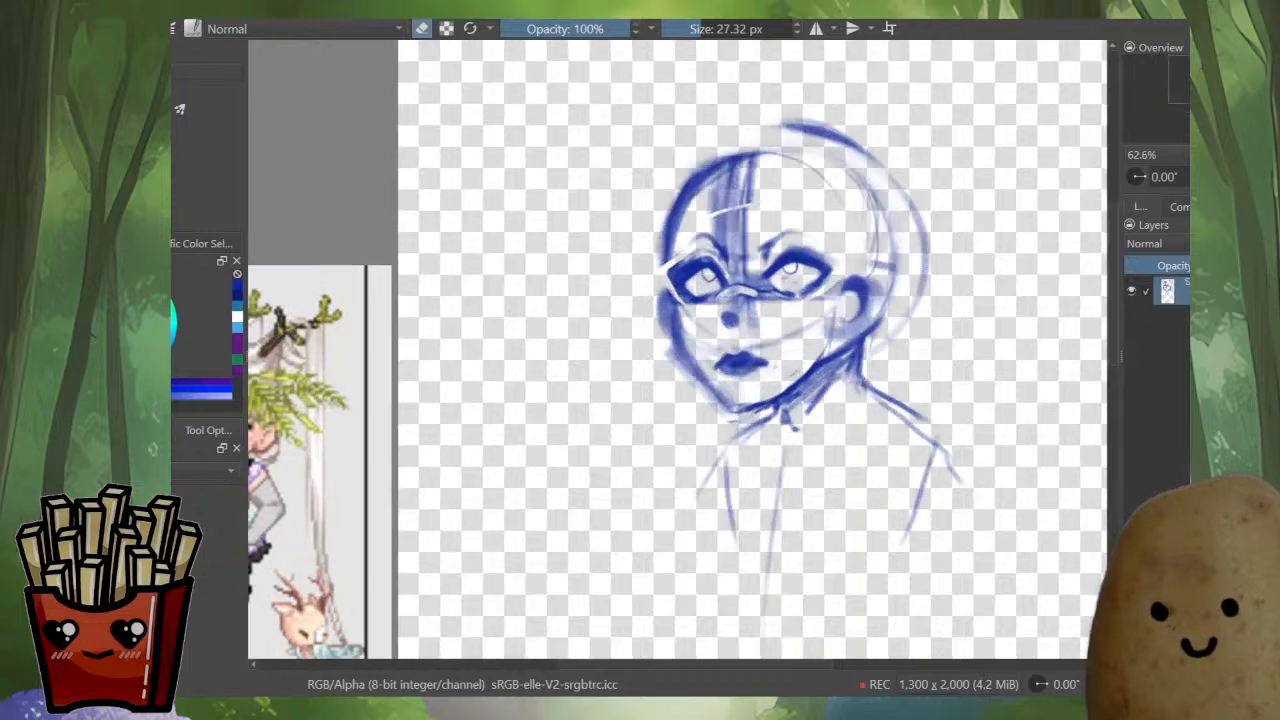
mouse_move(801, 382)
mouse_down()
mouse_move(799, 397)
mouse_move(830, 404)
mouse_move(858, 346)
mouse_move(810, 379)
mouse_up()
scroll(799, 397, down, 2)
key(e)
key(e)
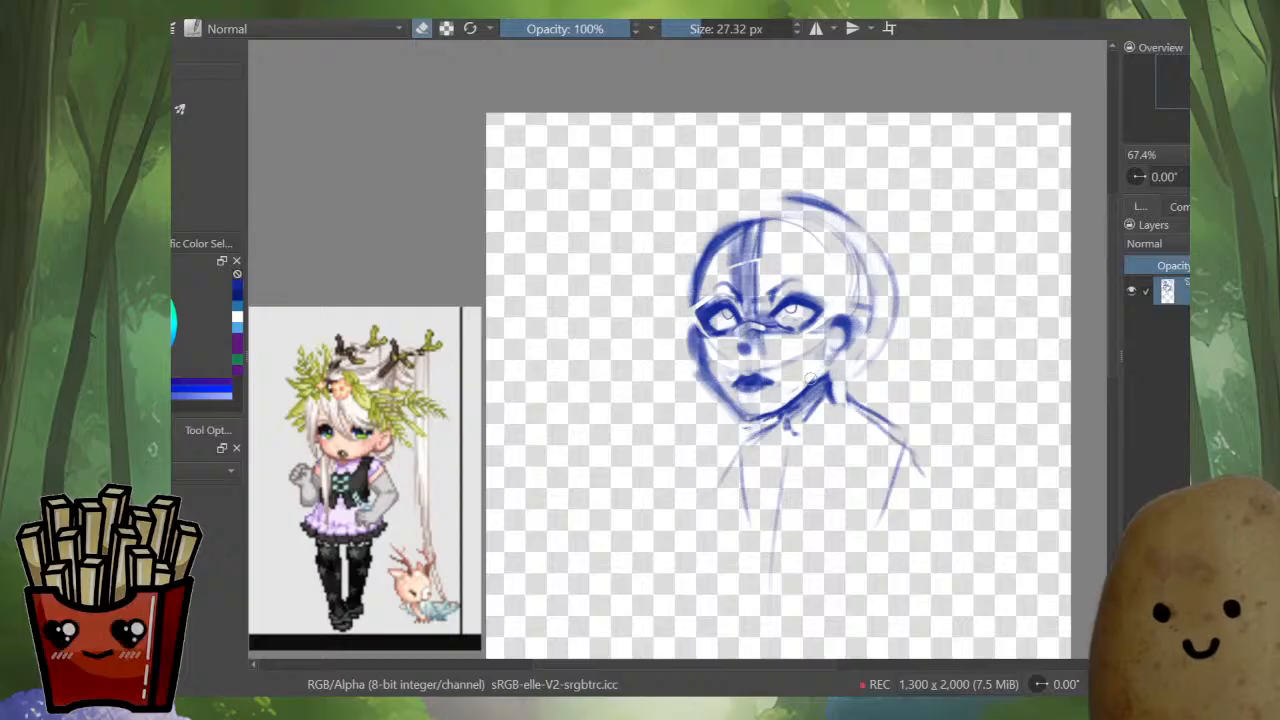
- Redraw the right jaw edge and the skull outline from the left temple over the crown to the right at 11.69 px
key(e)
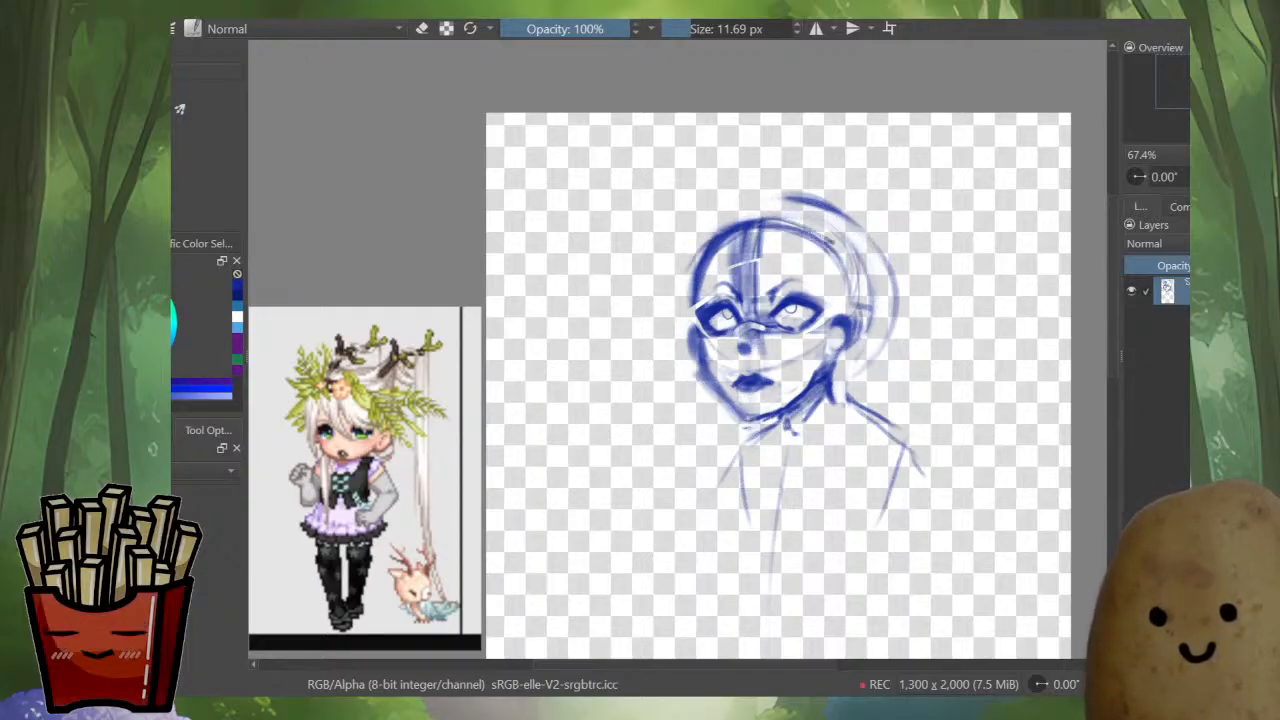
mouse_move(690, 312)
mouse_down()
mouse_move(688, 282)
mouse_move(800, 234)
mouse_move(830, 243)
mouse_move(852, 304)
mouse_up()
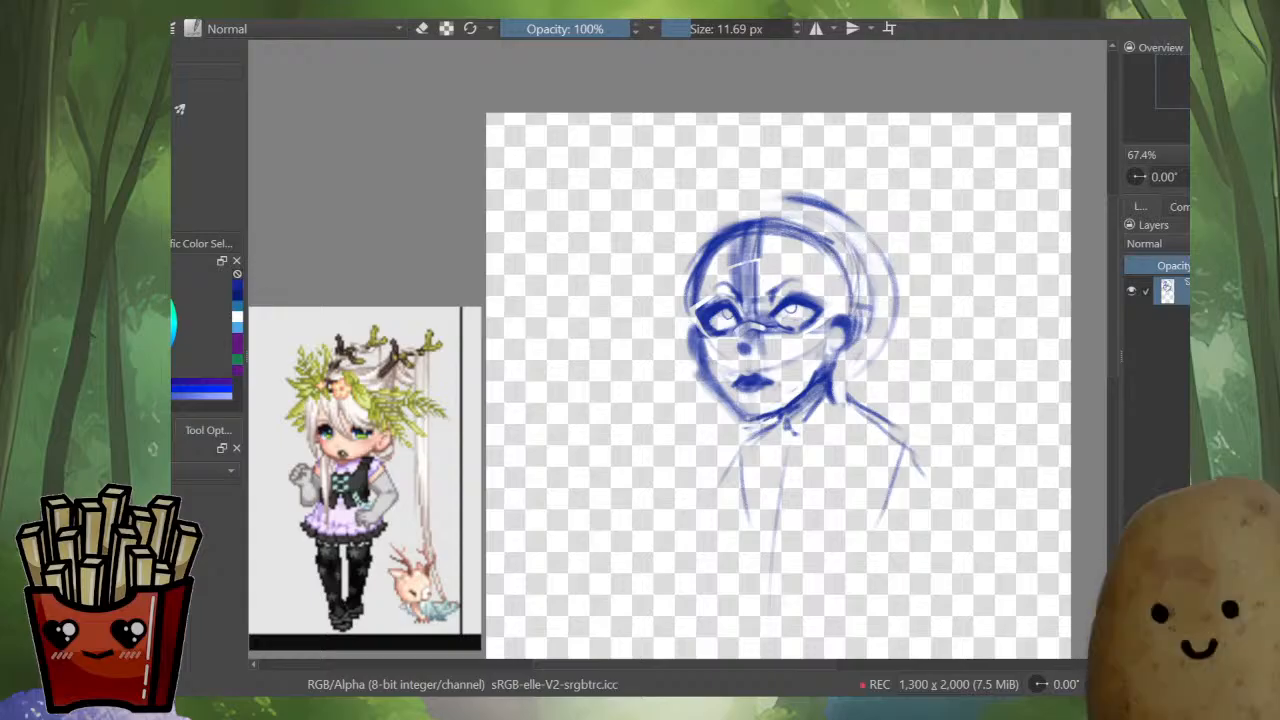
- Redraw the right ear with a pointed tip and strengthen the left cheek, right jaw and neck-to-shoulder lines at 11.69 px
mouse_move(838, 254)
mouse_down()
mouse_move(854, 312)
mouse_move(850, 293)
mouse_move(835, 316)
mouse_move(847, 311)
mouse_up()
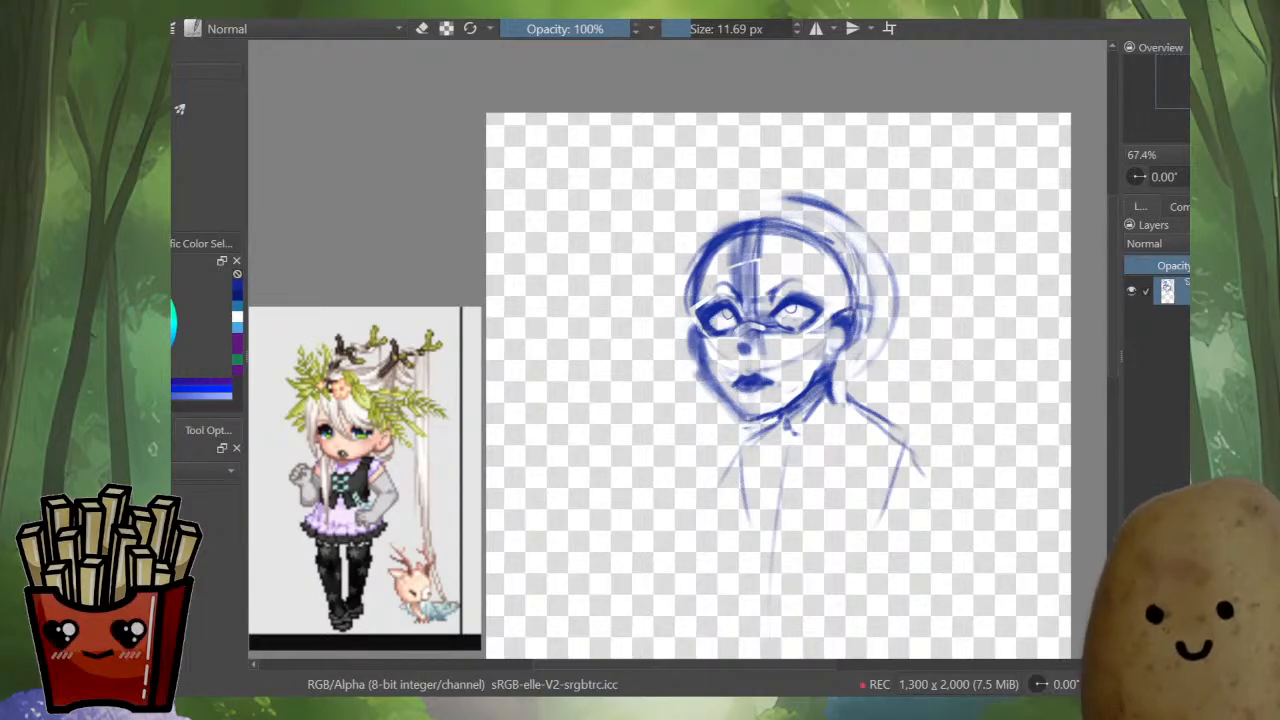
drag(700, 324, 690, 346)
mouse_move(843, 311)
mouse_down()
mouse_move(788, 429)
mouse_move(773, 425)
mouse_move(746, 452)
mouse_up()
key(e)
key(e)
mouse_move(831, 378)
mouse_down()
mouse_move(883, 424)
mouse_move(856, 407)
mouse_up()
- Examine the antlered chibi reference's hair, headdress, outfit and pose up close and compare it with the head sketch
scroll(366, 428, up, 4)
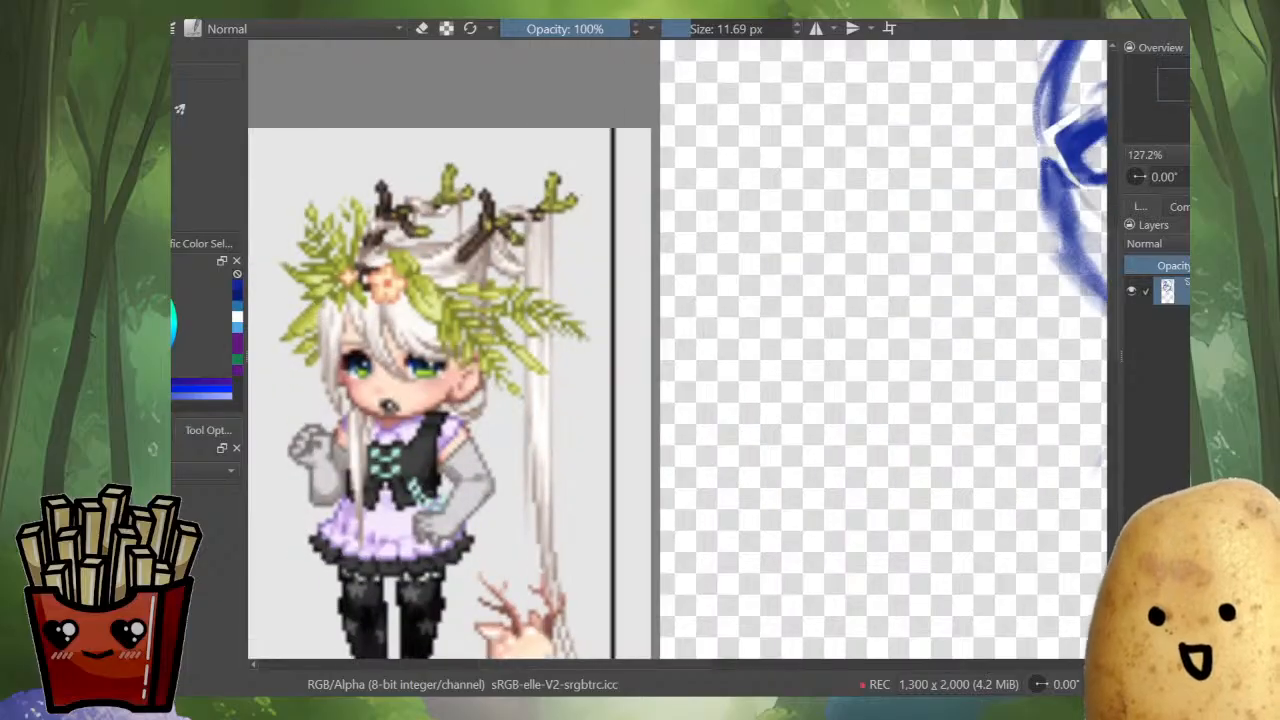
scroll(491, 408, down, 3)
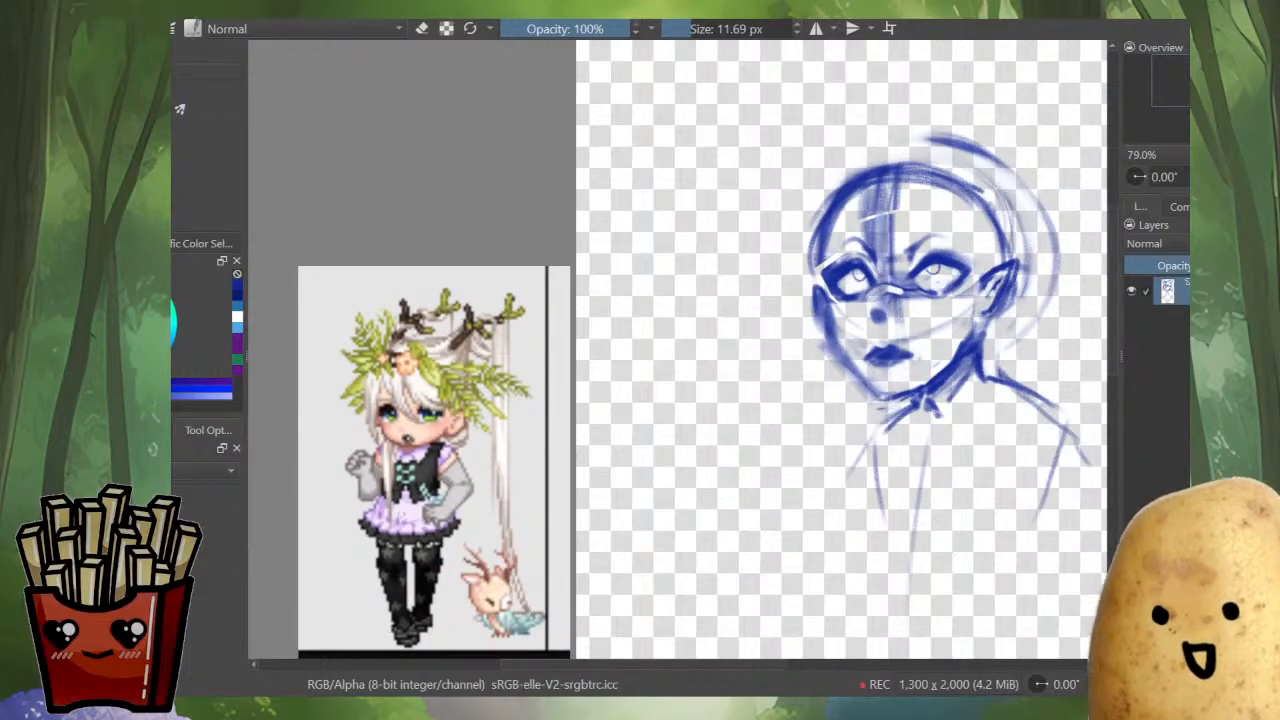
click(444, 574)
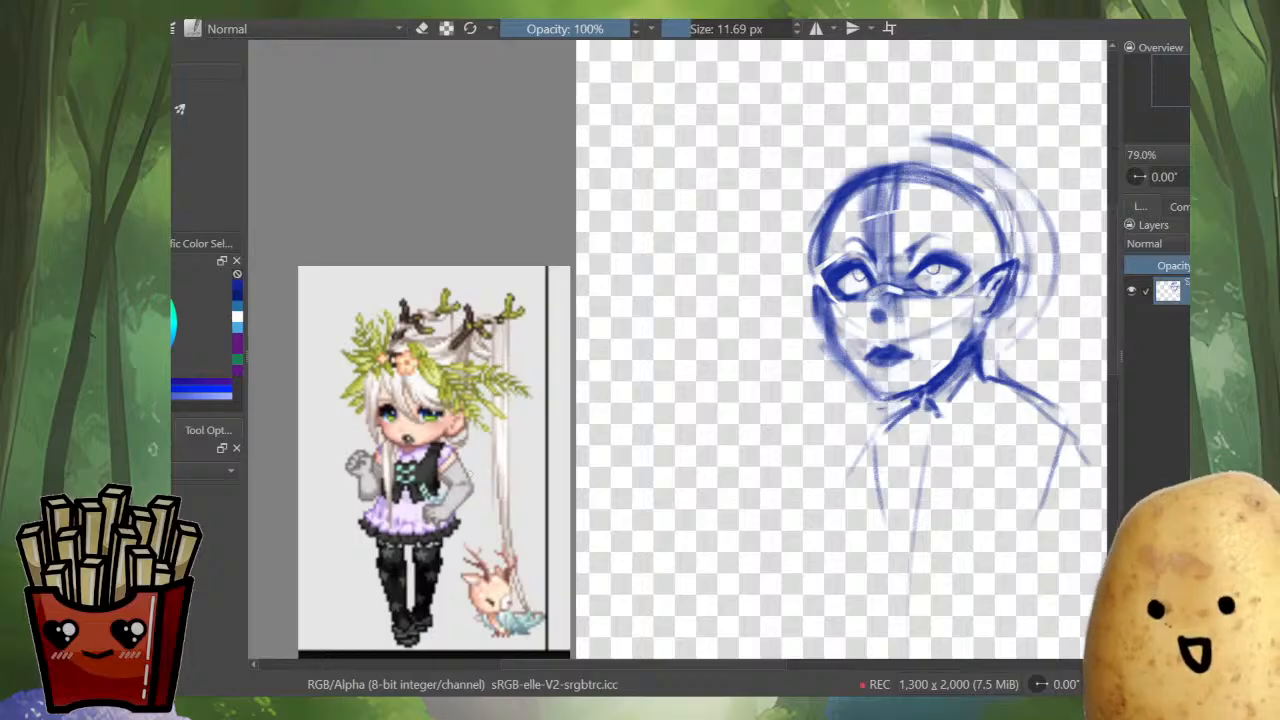
drag(828, 487, 732, 478)
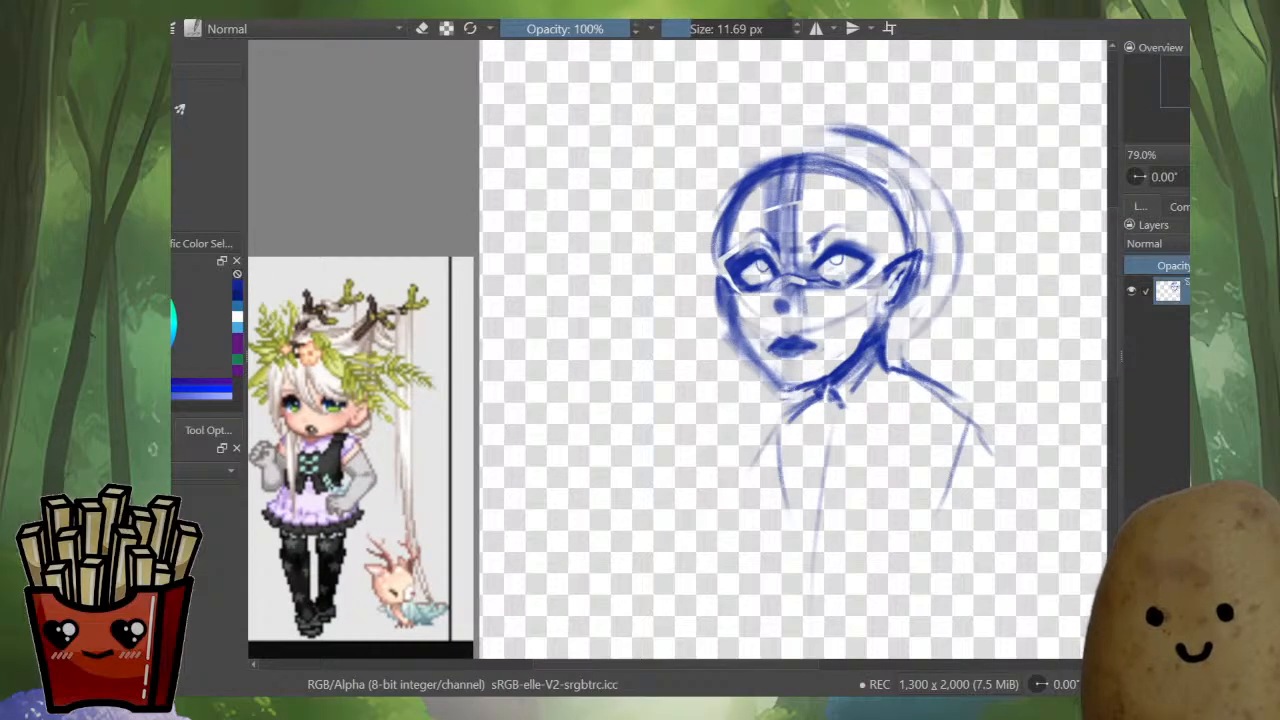
mouse_move(299, 492)
mouse_down()
mouse_move(474, 460)
mouse_move(474, 330)
mouse_move(474, 355)
mouse_up()
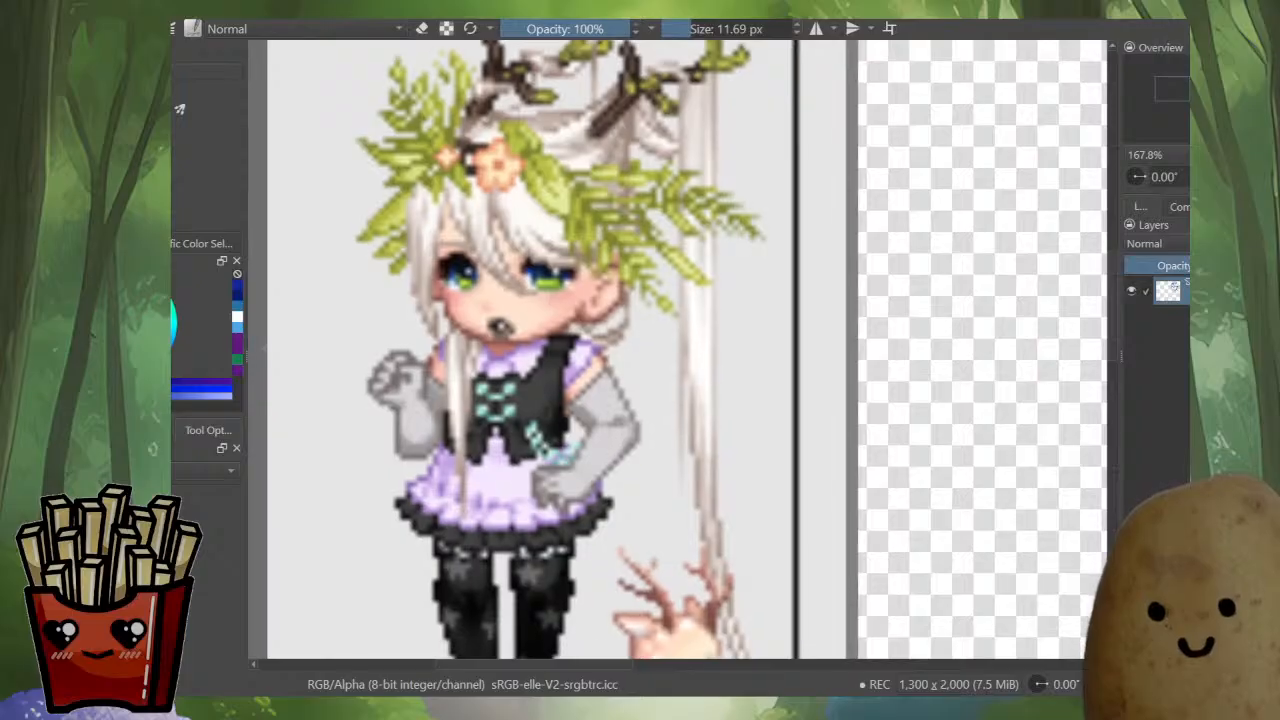
drag(474, 355, 468, 319)
drag(650, 427, 650, 505)
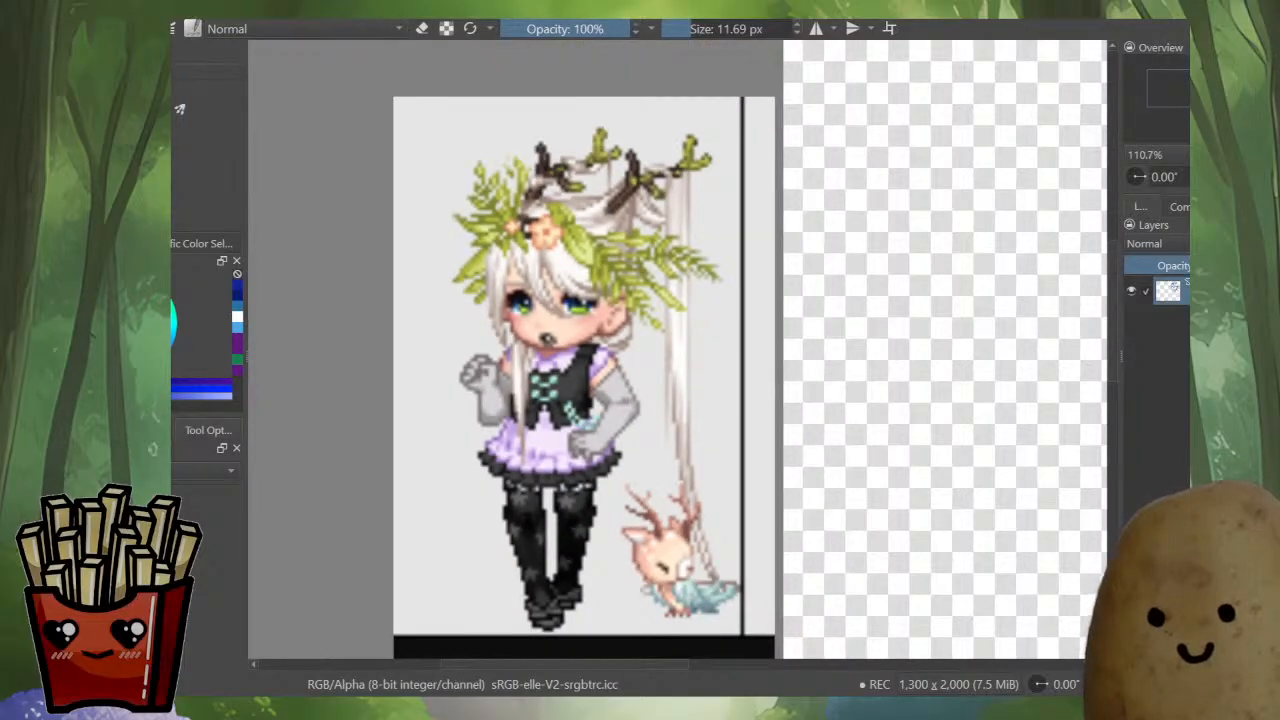
mouse_move(650, 427)
mouse_down()
mouse_move(524, 338)
mouse_move(470, 374)
mouse_up()
scroll(678, 349, down, 2)
mouse_move(678, 349)
mouse_down()
mouse_move(521, 364)
mouse_move(476, 412)
mouse_up()
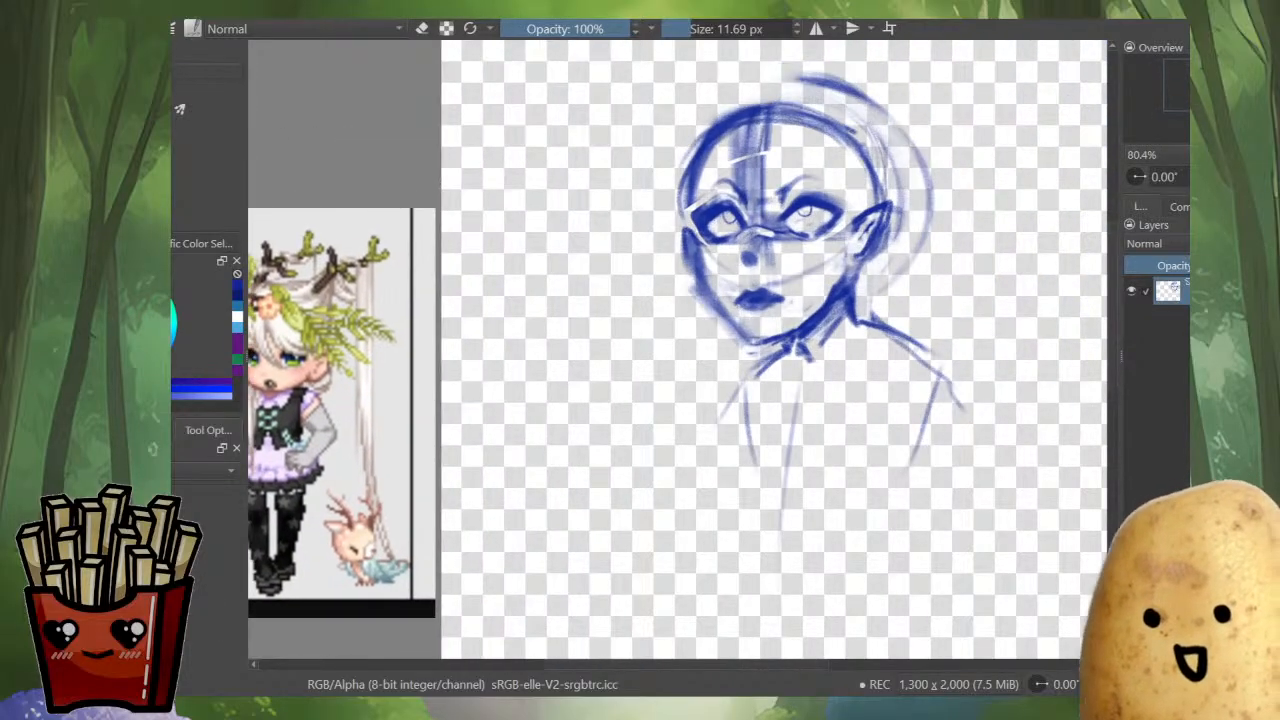
scroll(705, 480, down, 2)
scroll(855, 462, up, 1)
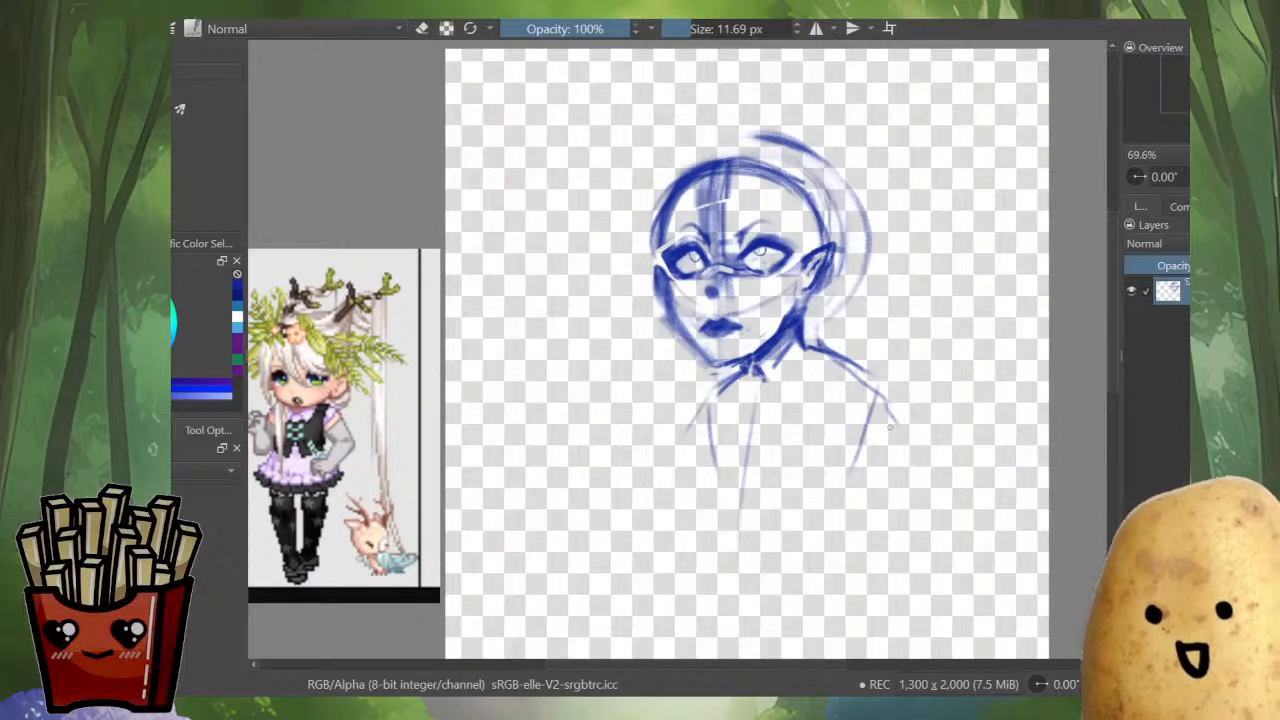